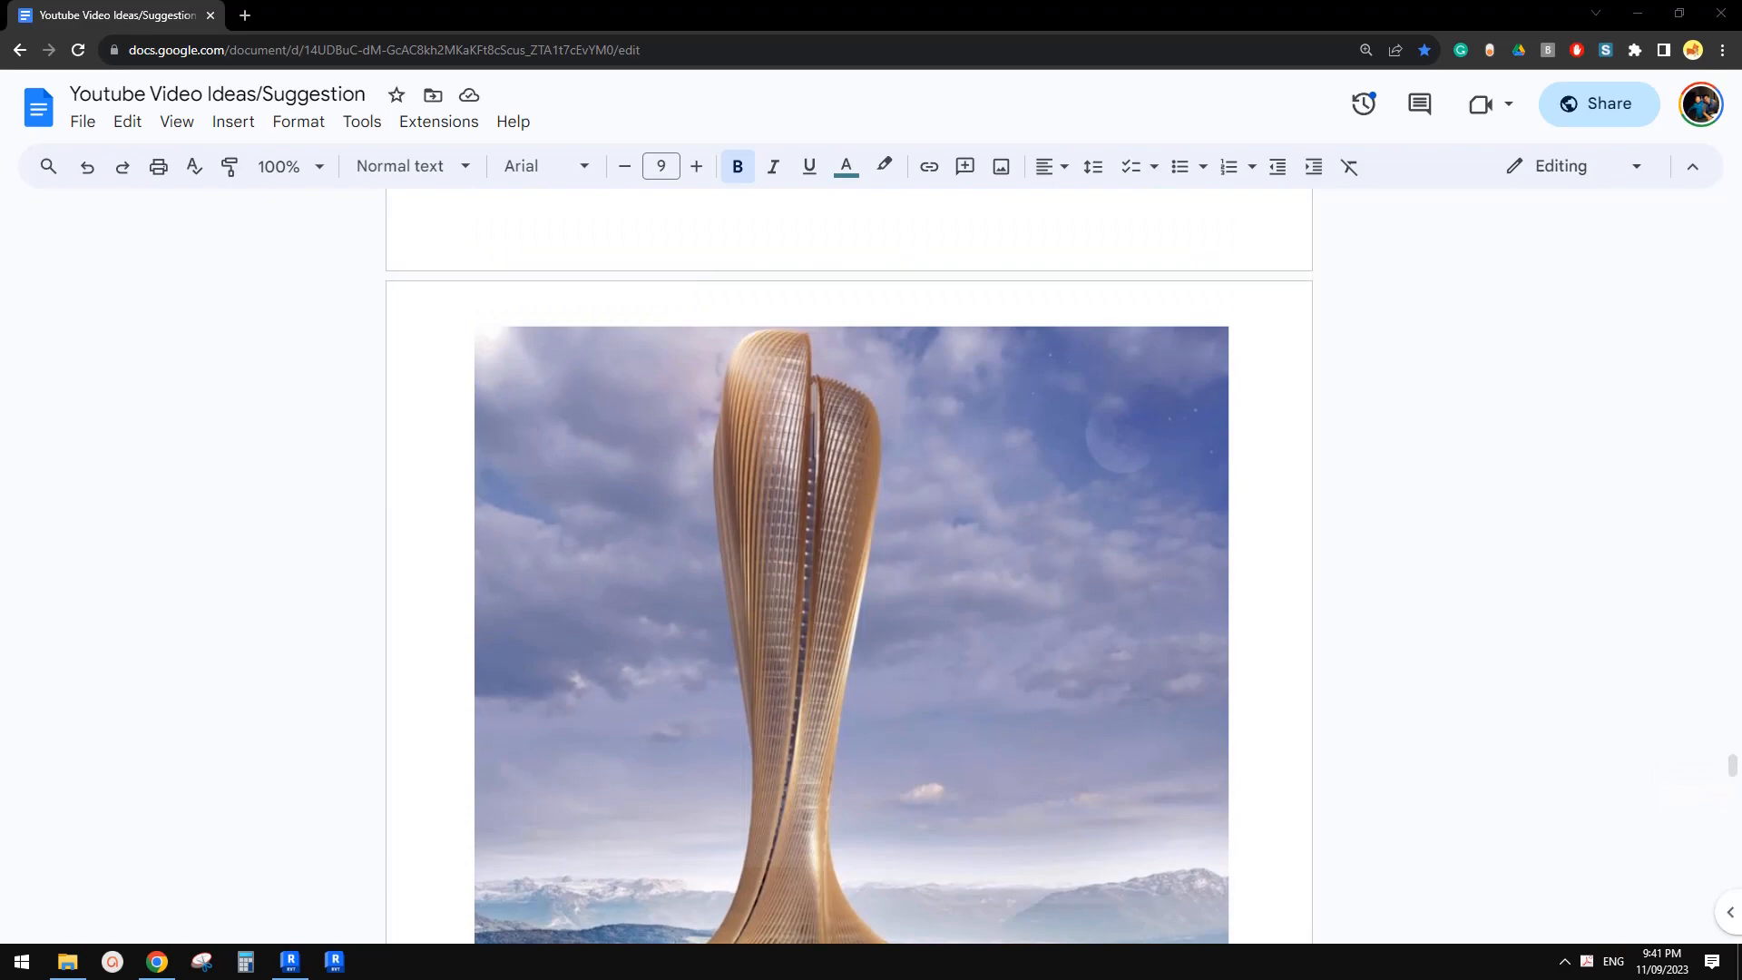
- Switch to Revit and create a new family from the mass template in the Conceptual Mass folder
scroll(849, 566, down, 17)
scroll(849, 566, up, 4)
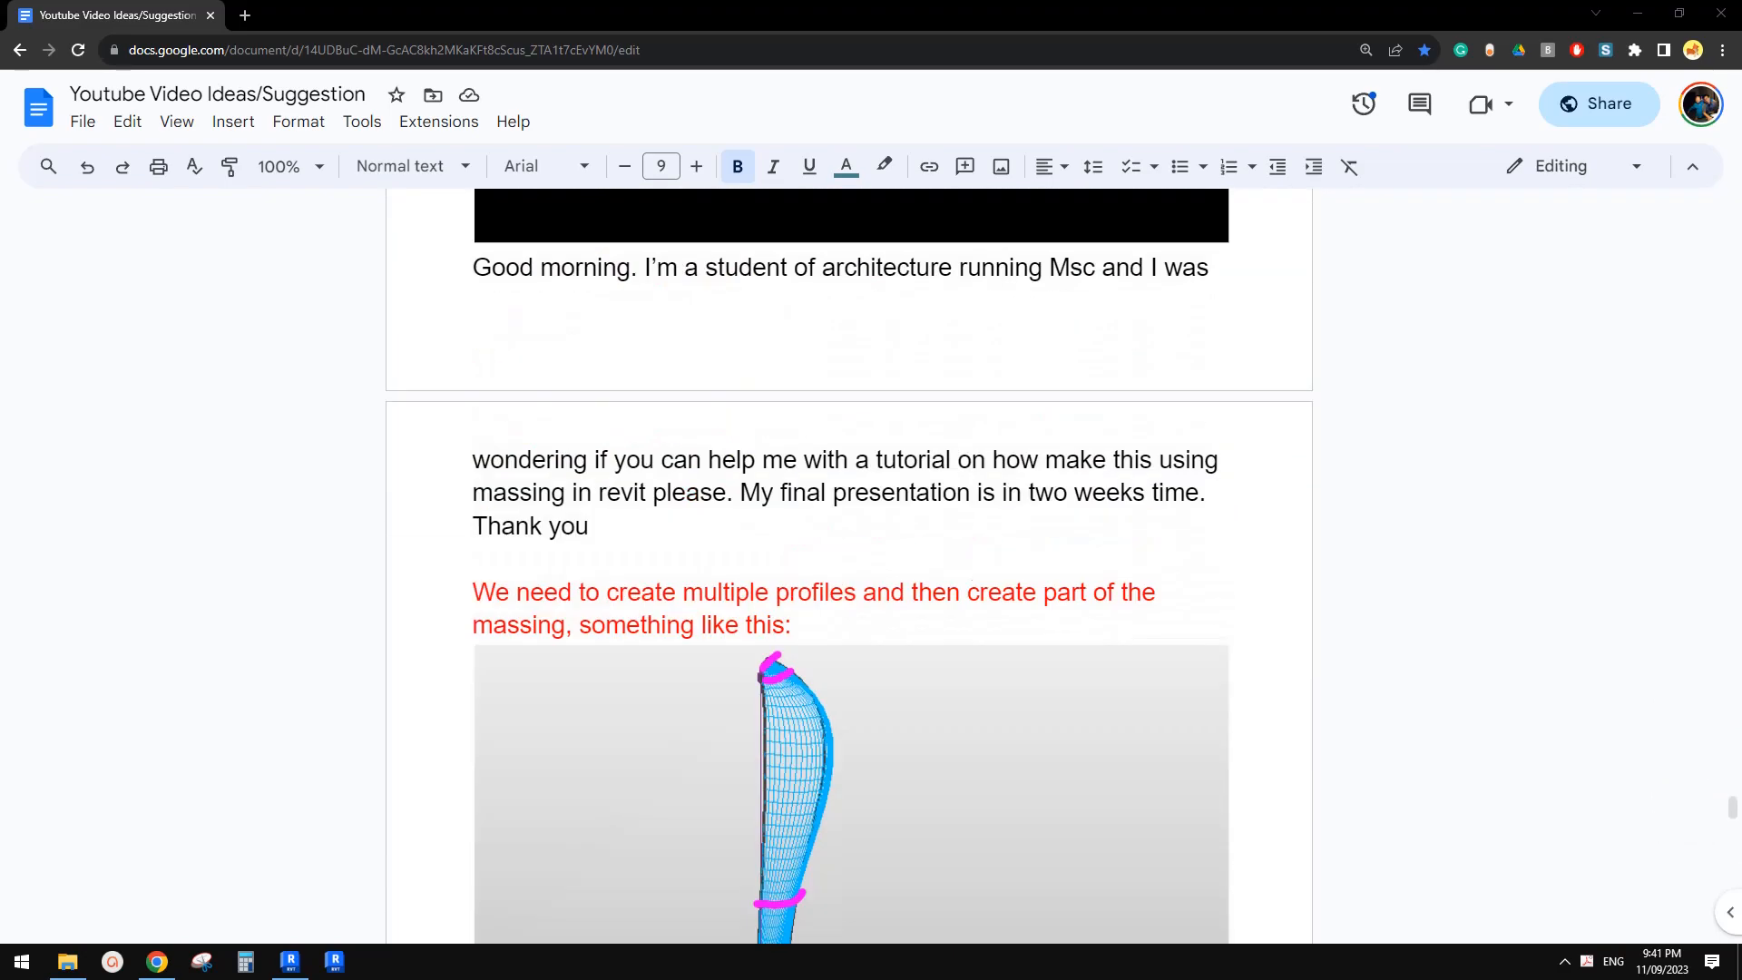
scroll(849, 566, up, 10)
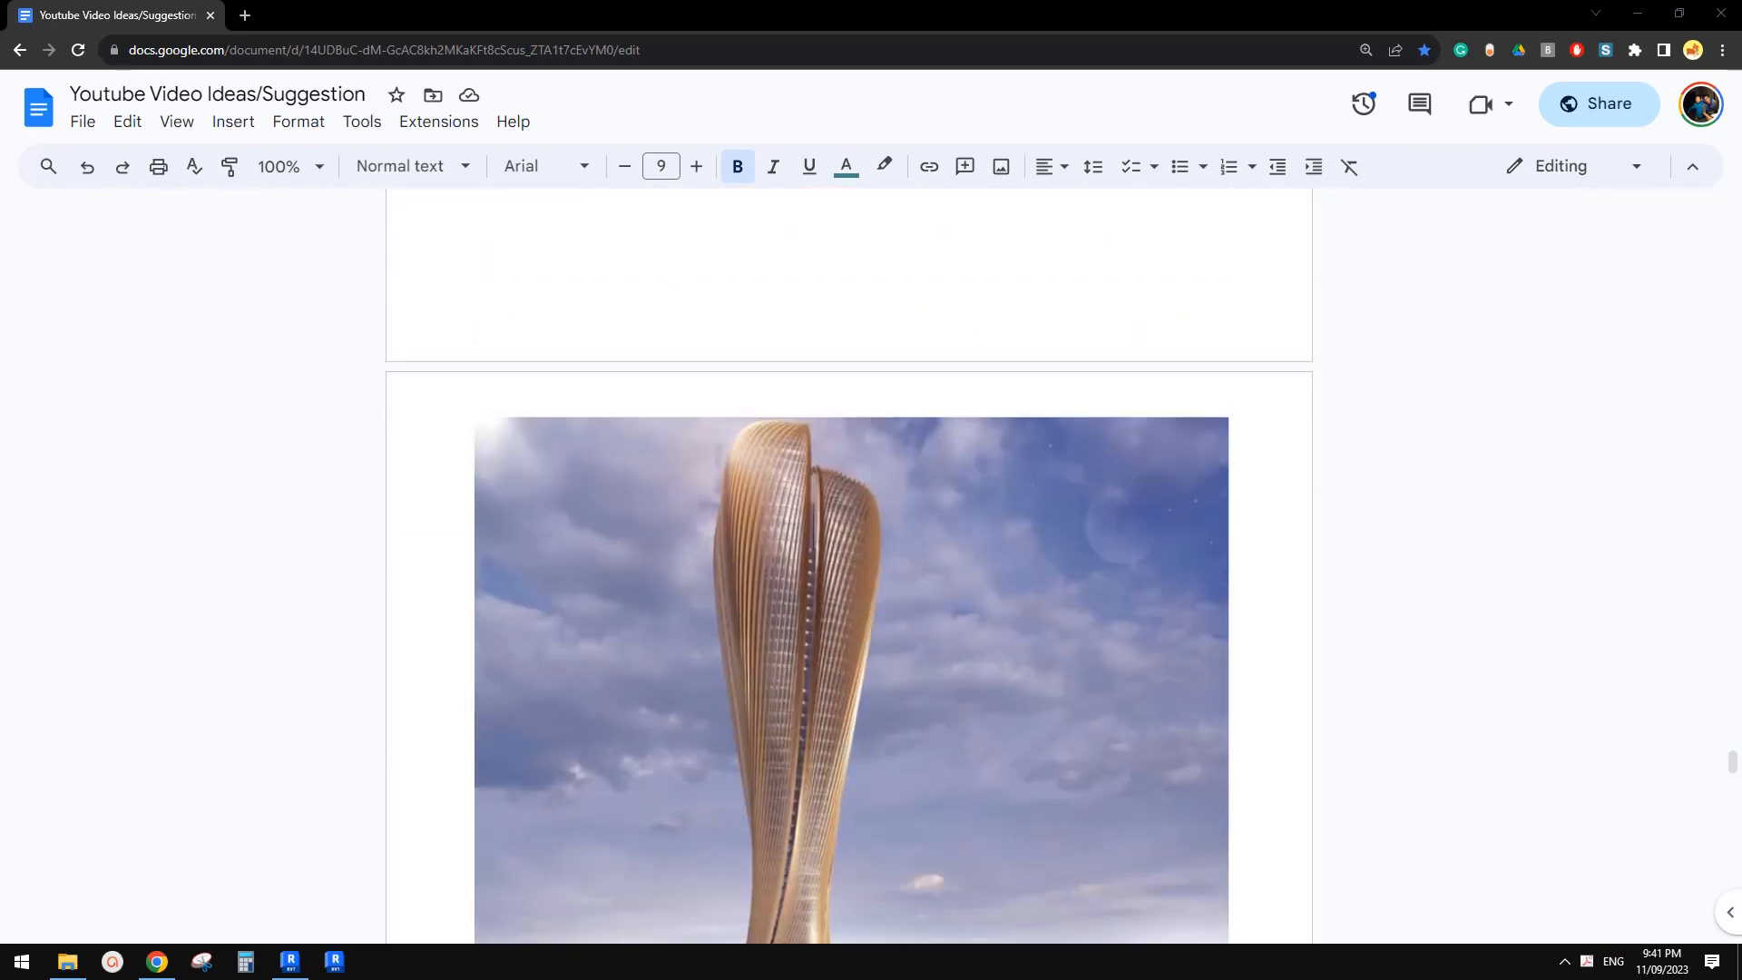
click(290, 962)
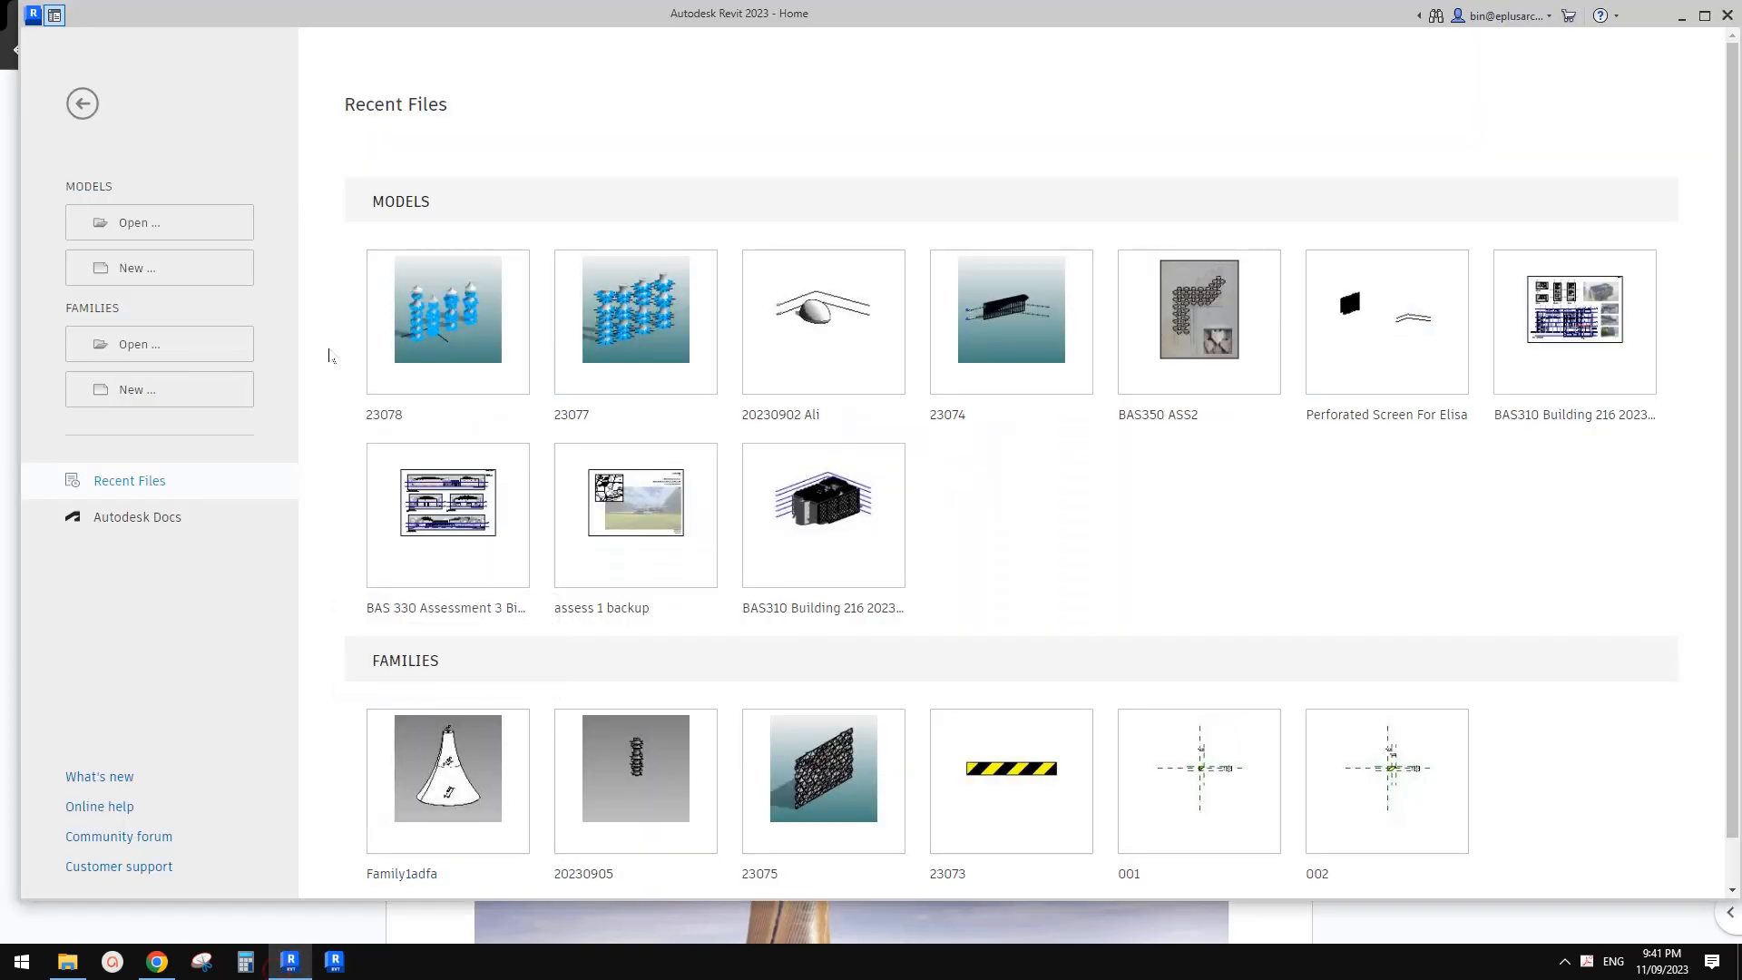
double_click(534, 14)
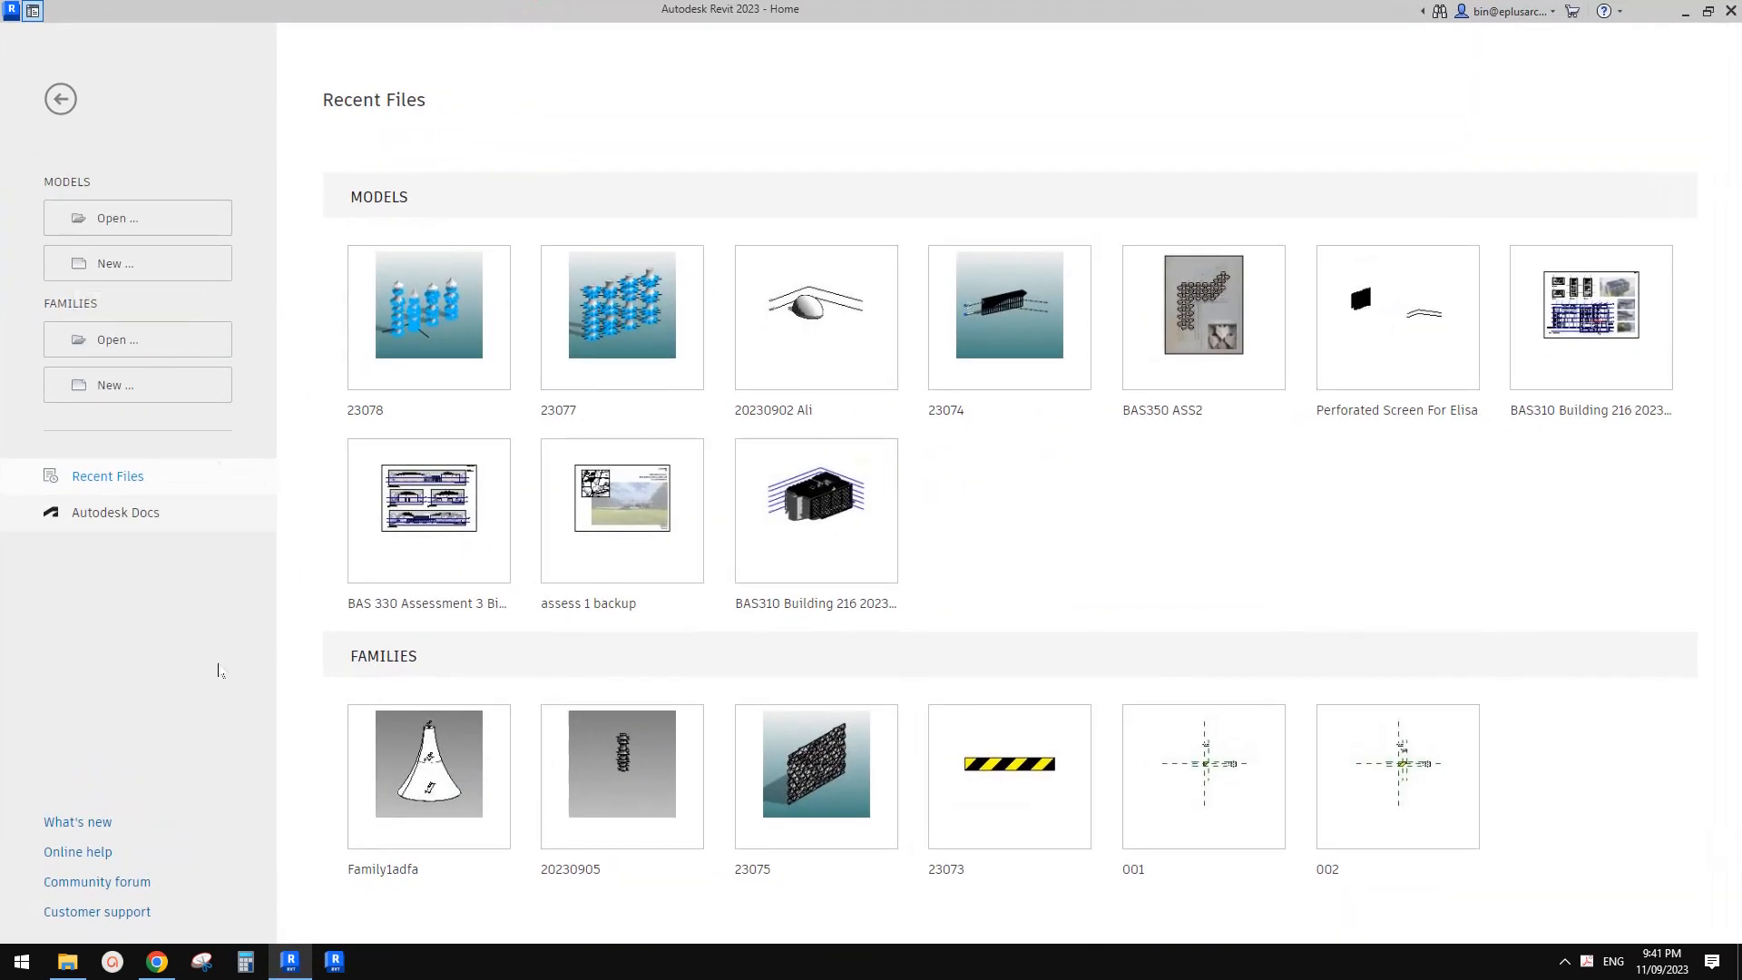
click(290, 960)
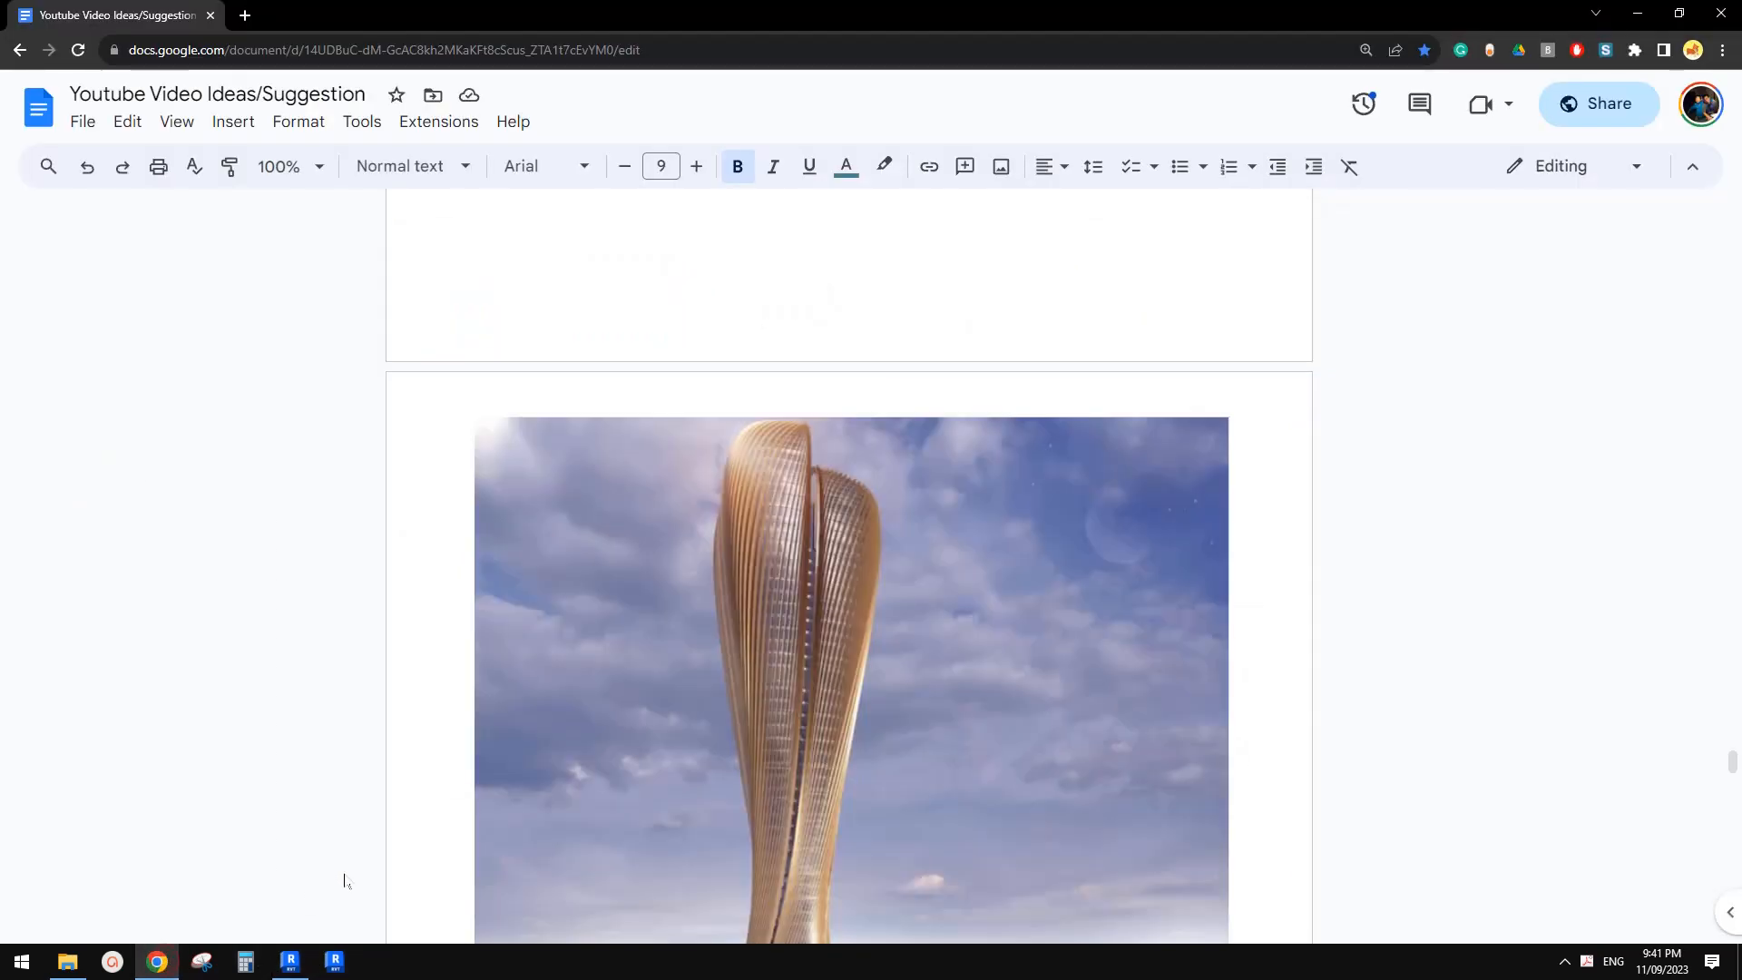
click(286, 965)
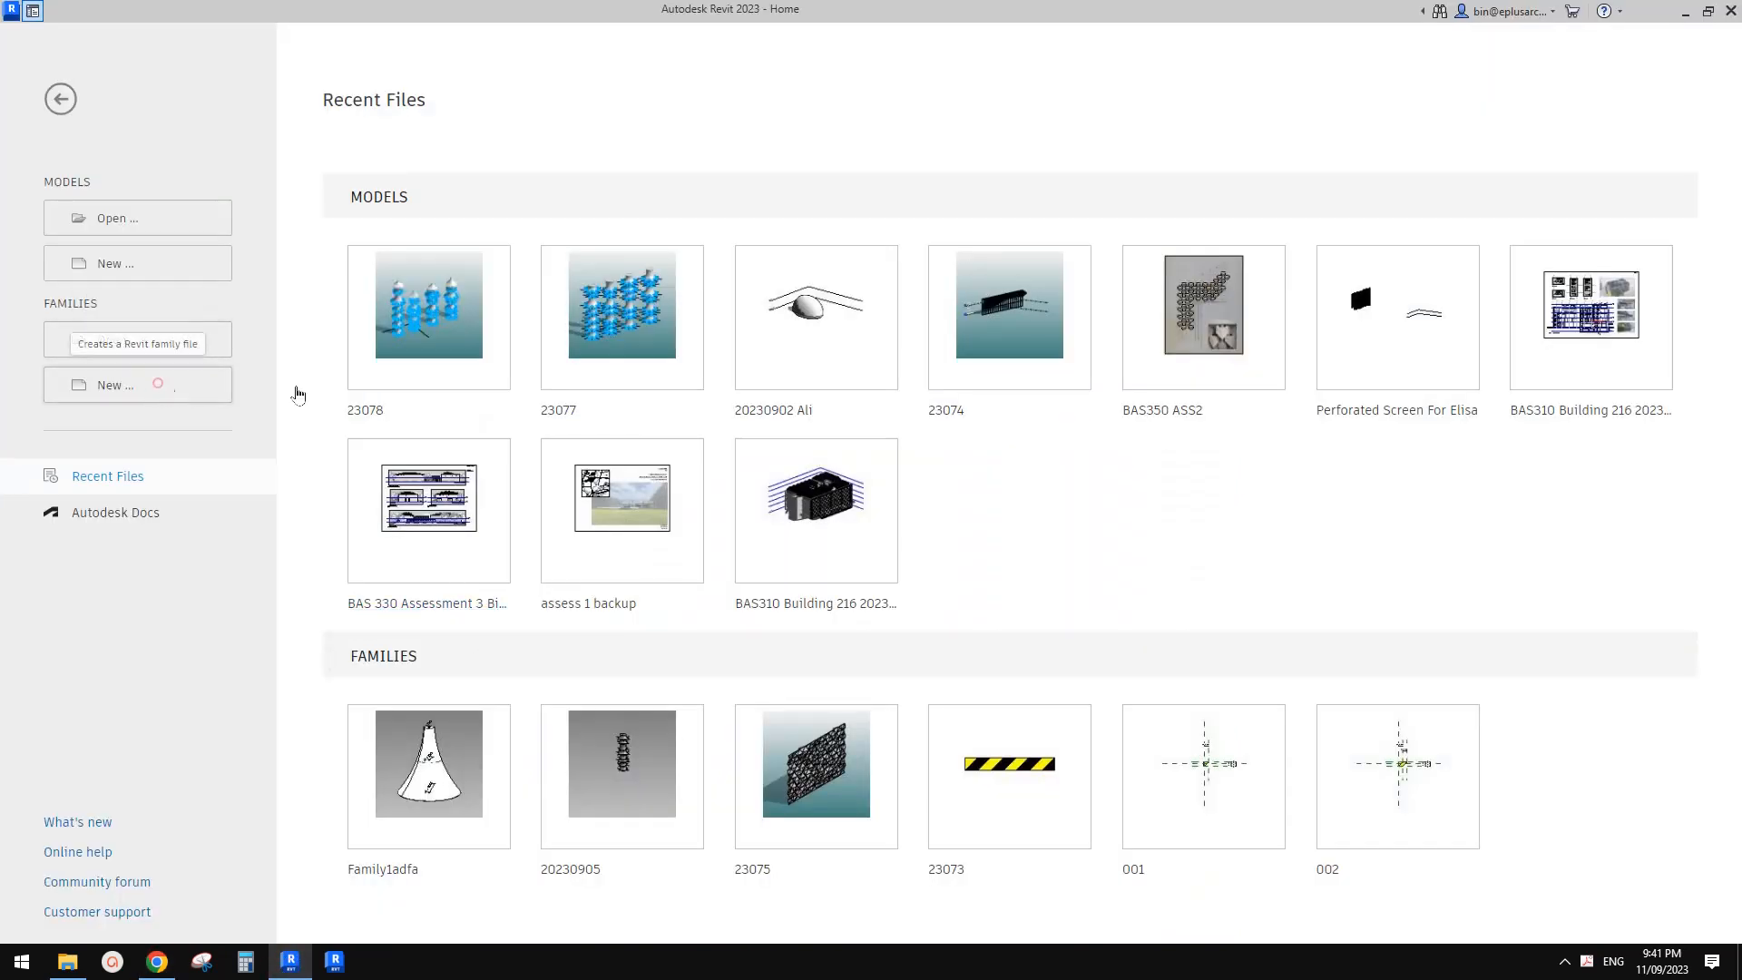
click(155, 383)
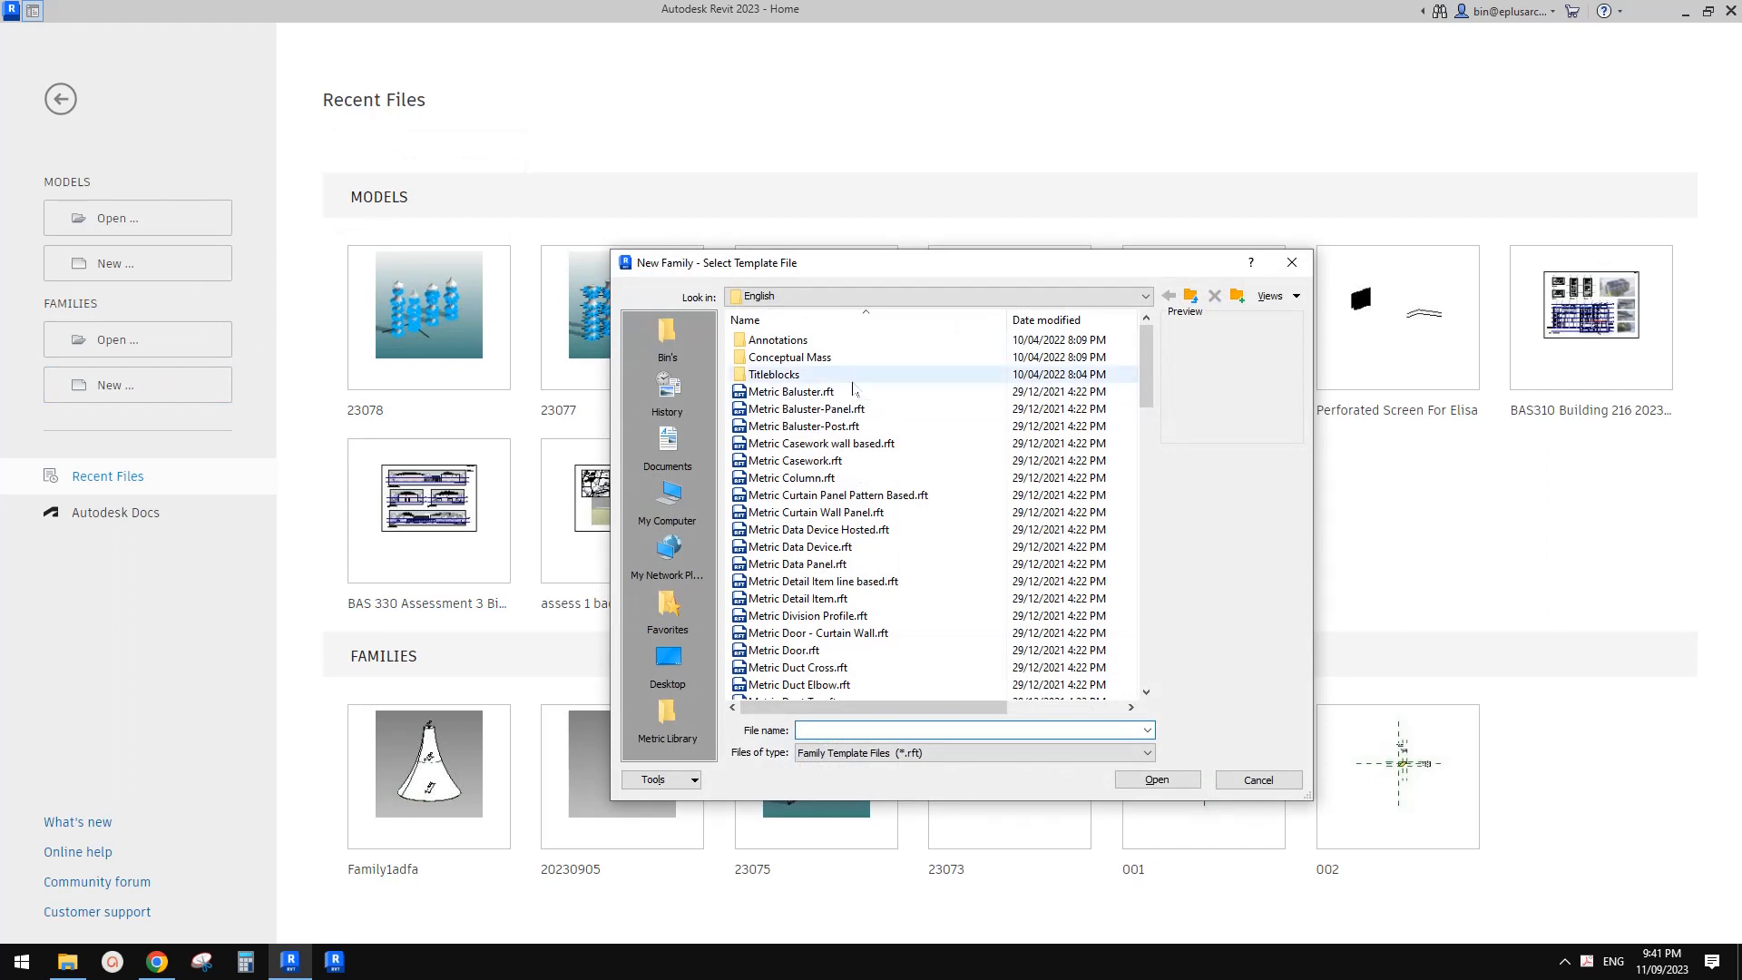
double_click(811, 354)
double_click(809, 344)
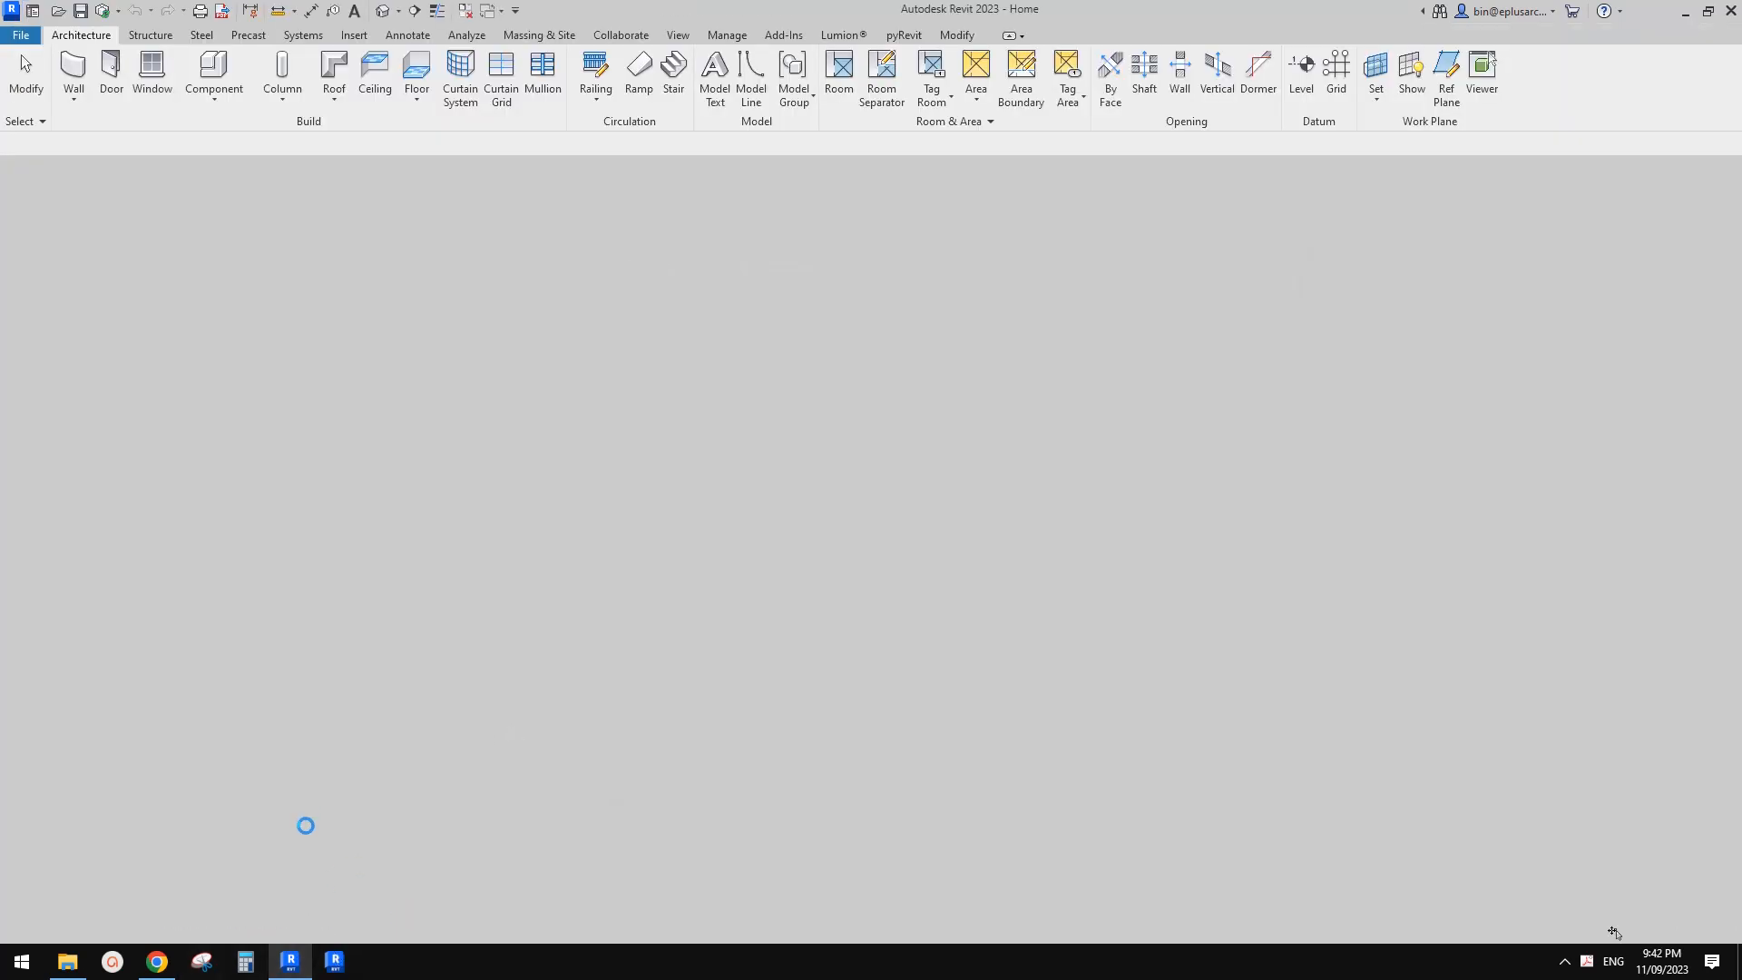
- Switch to the Google Docs document and examine the tower's reference render from its split top down to the flared base
click(159, 963)
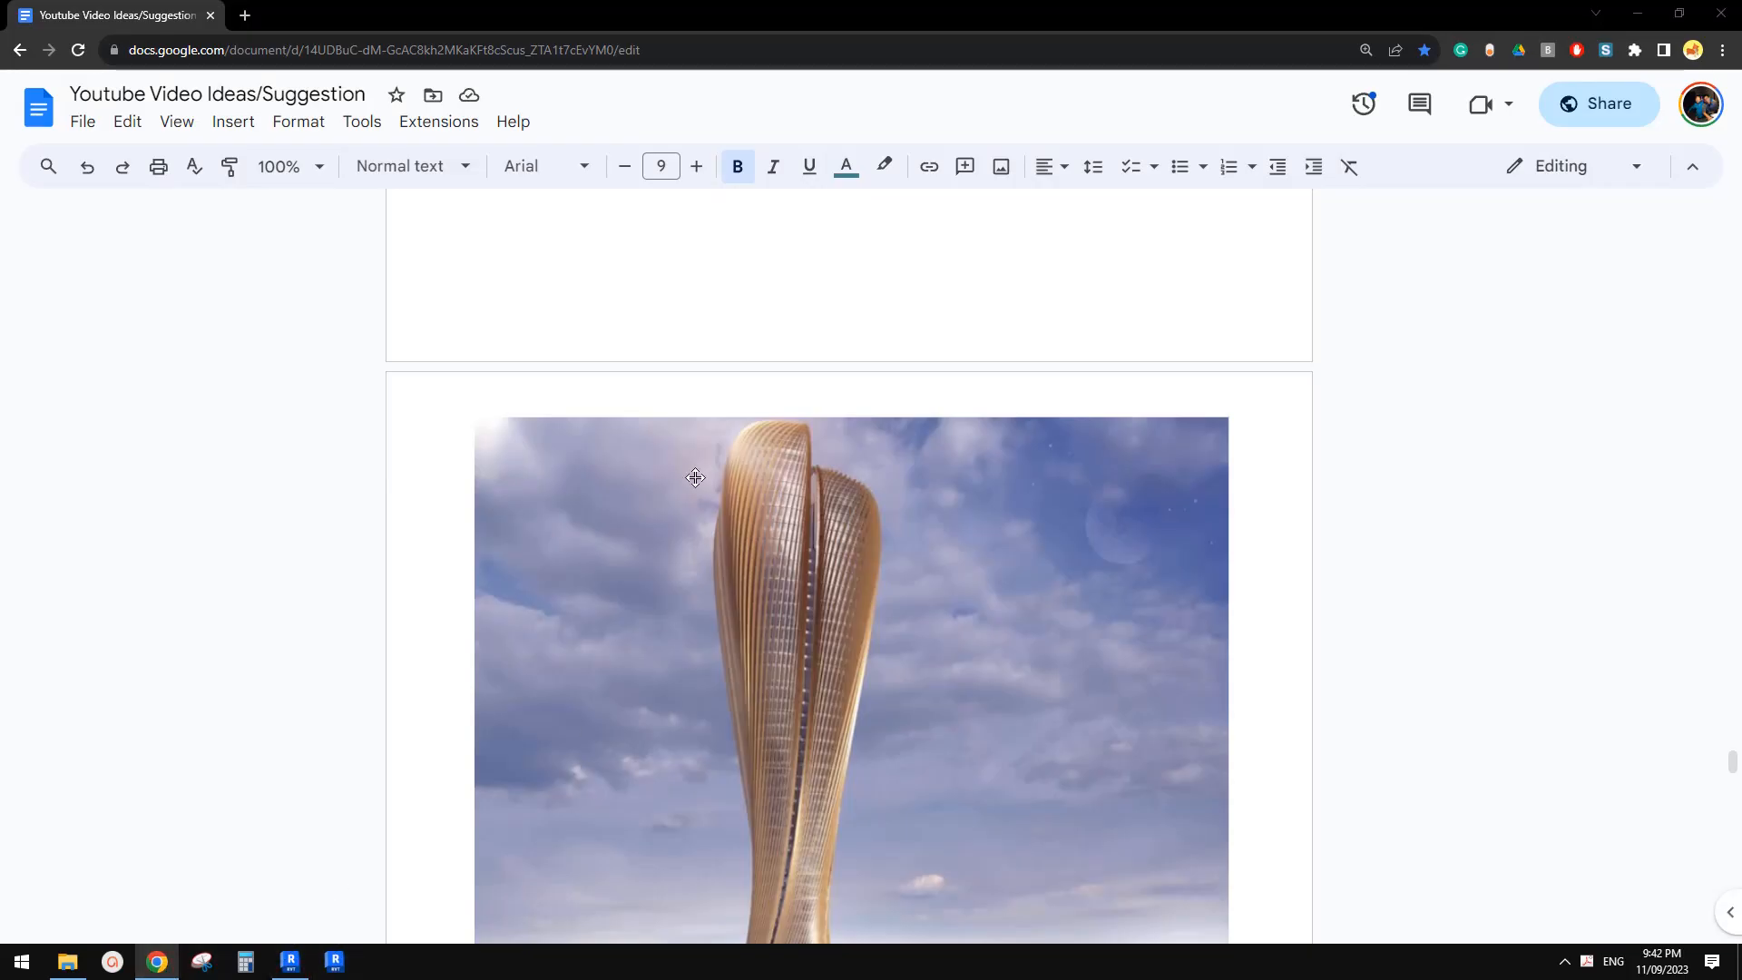
scroll(695, 477, down, 2)
scroll(845, 611, down, 4)
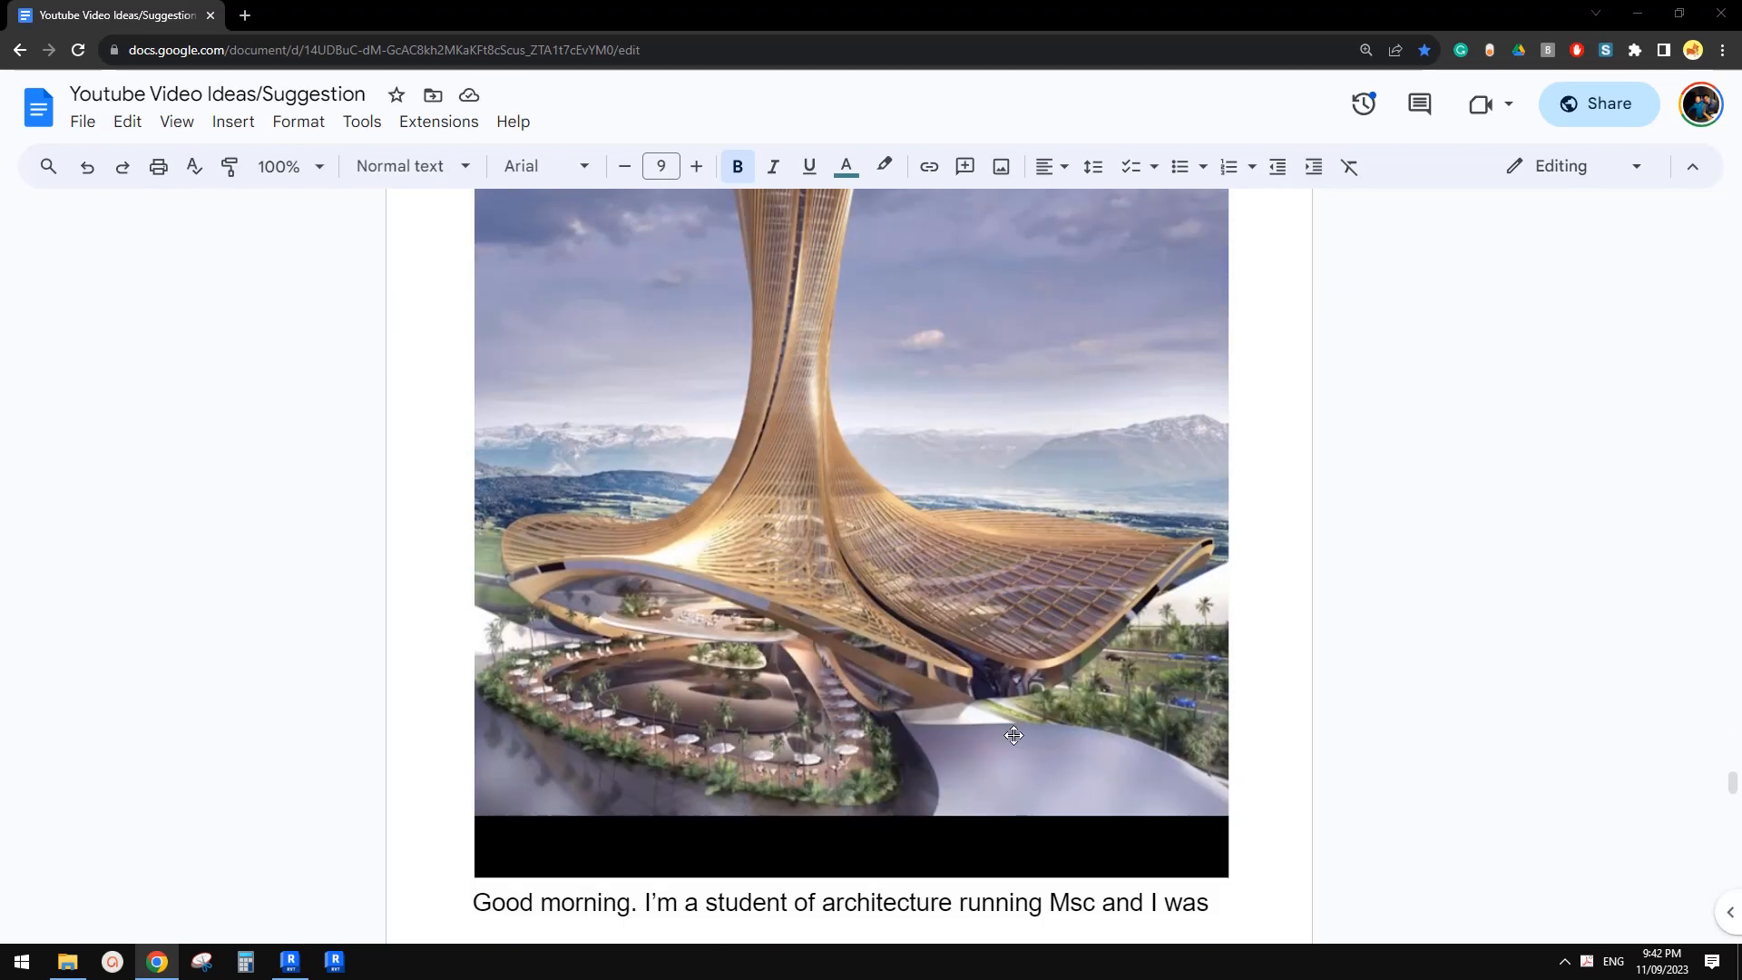
scroll(1013, 735, up, 1)
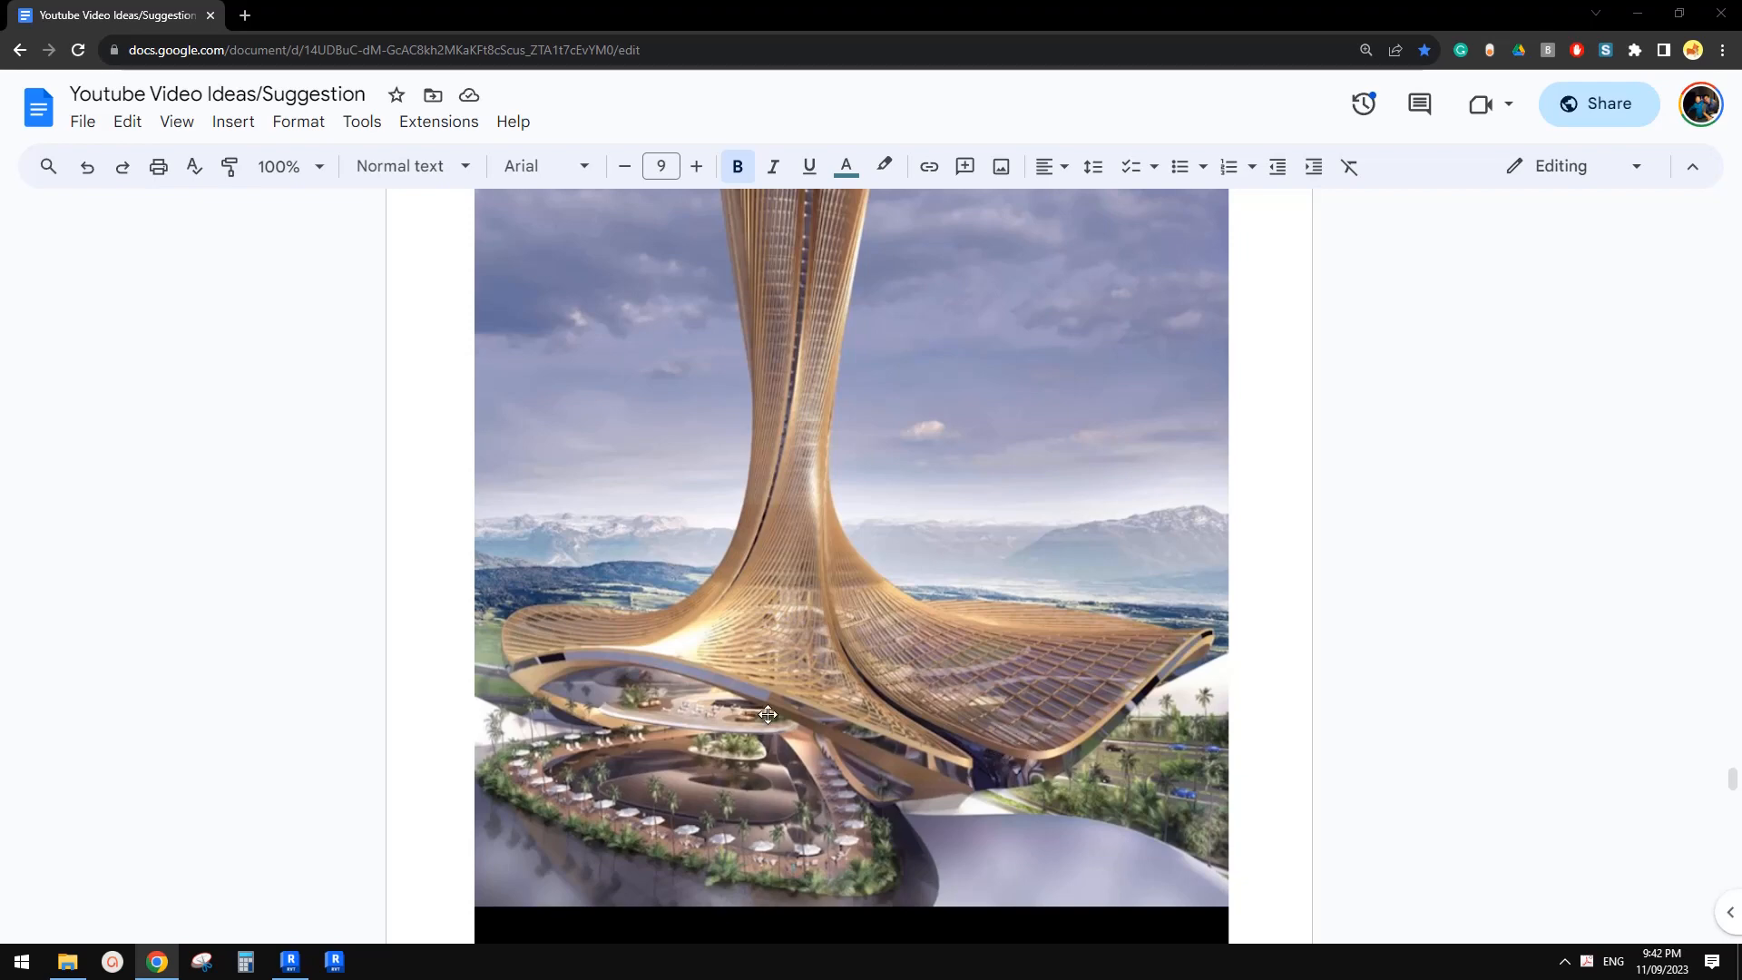
scroll(862, 738, down, 8)
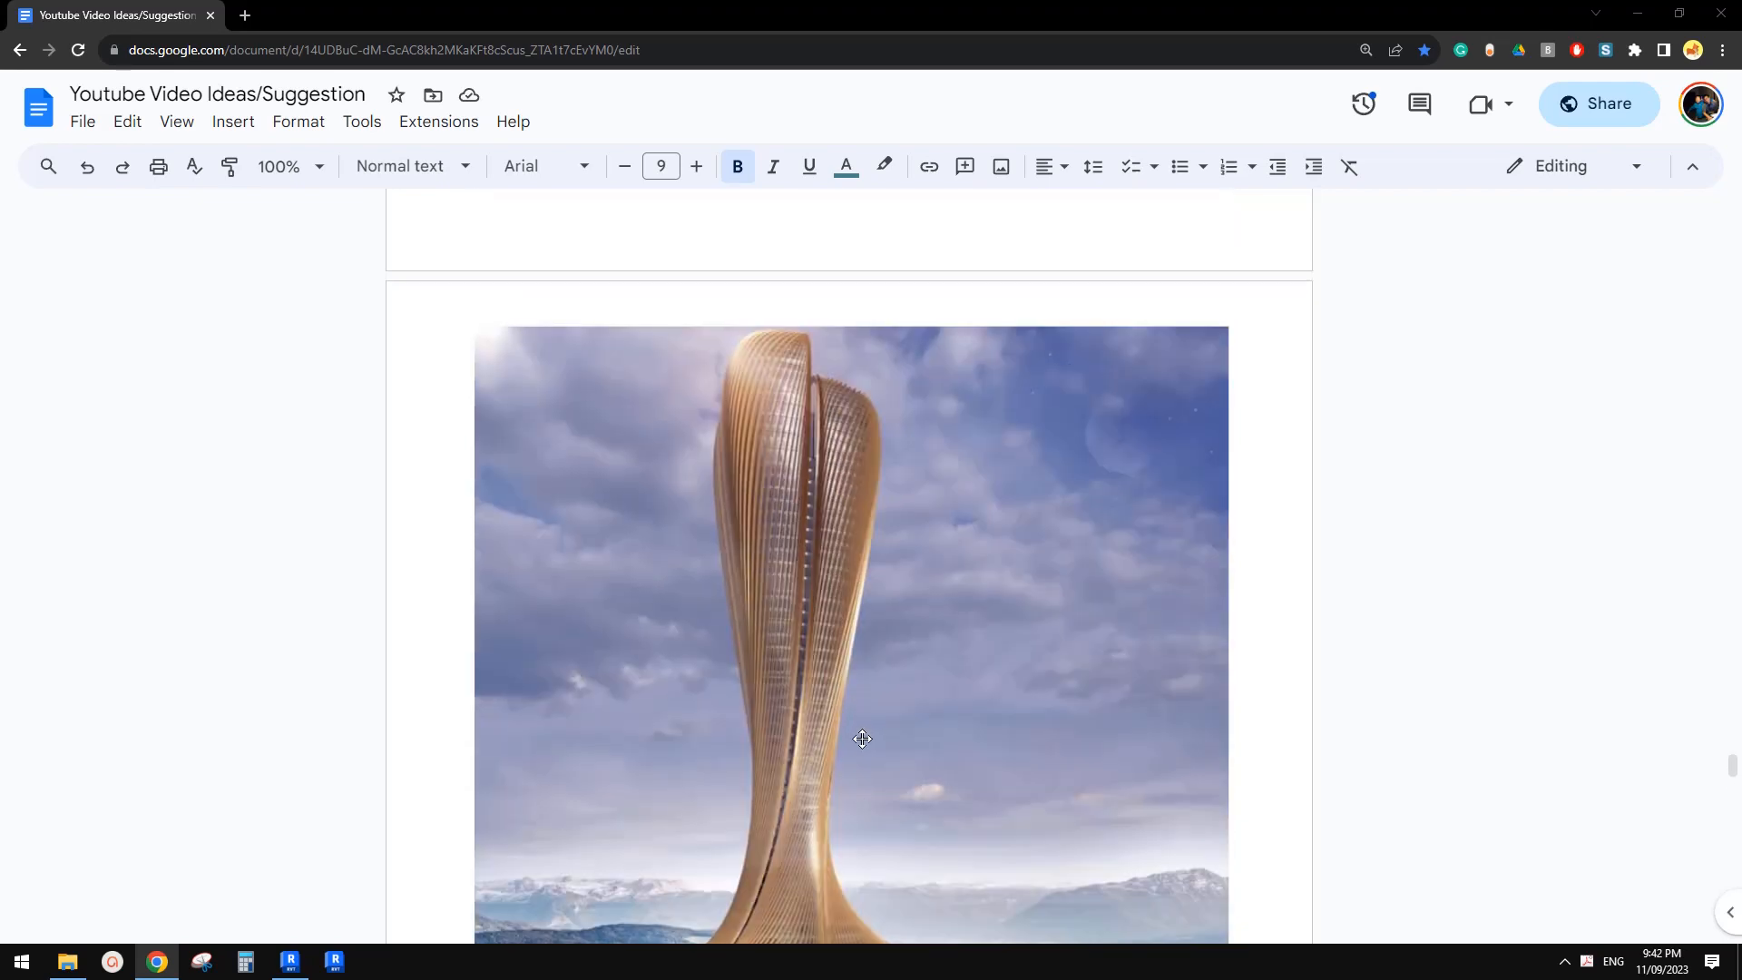
scroll(878, 685, down, 3)
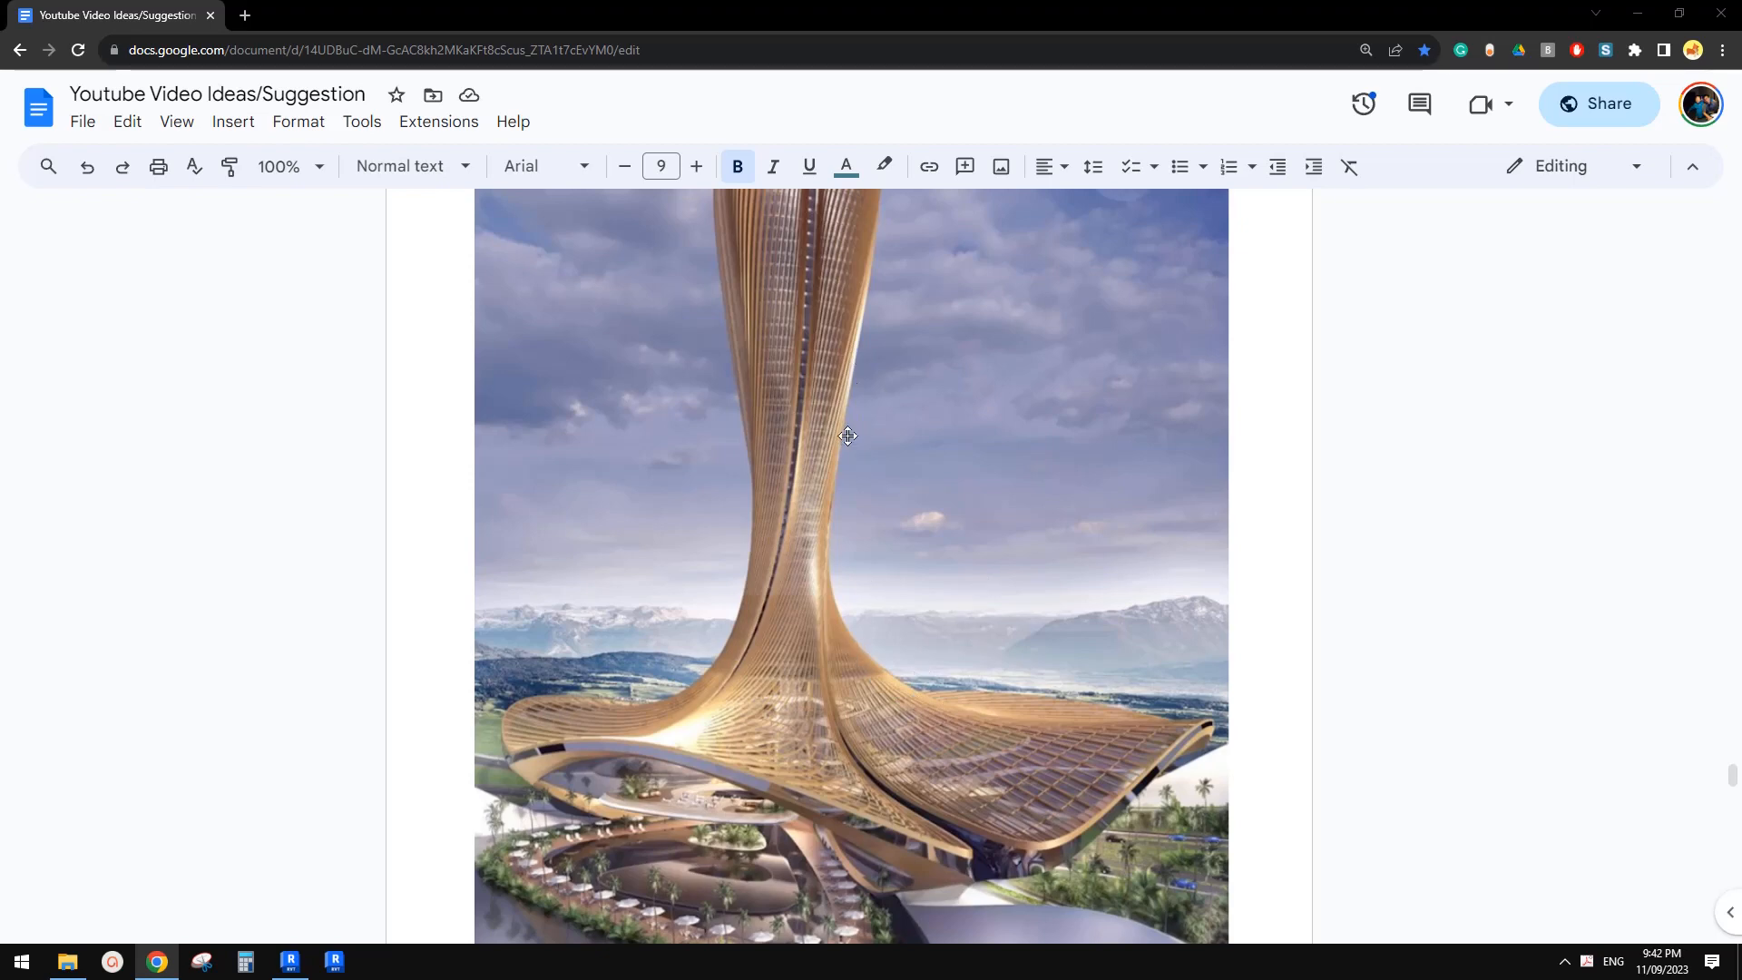
scroll(844, 554, up, 1)
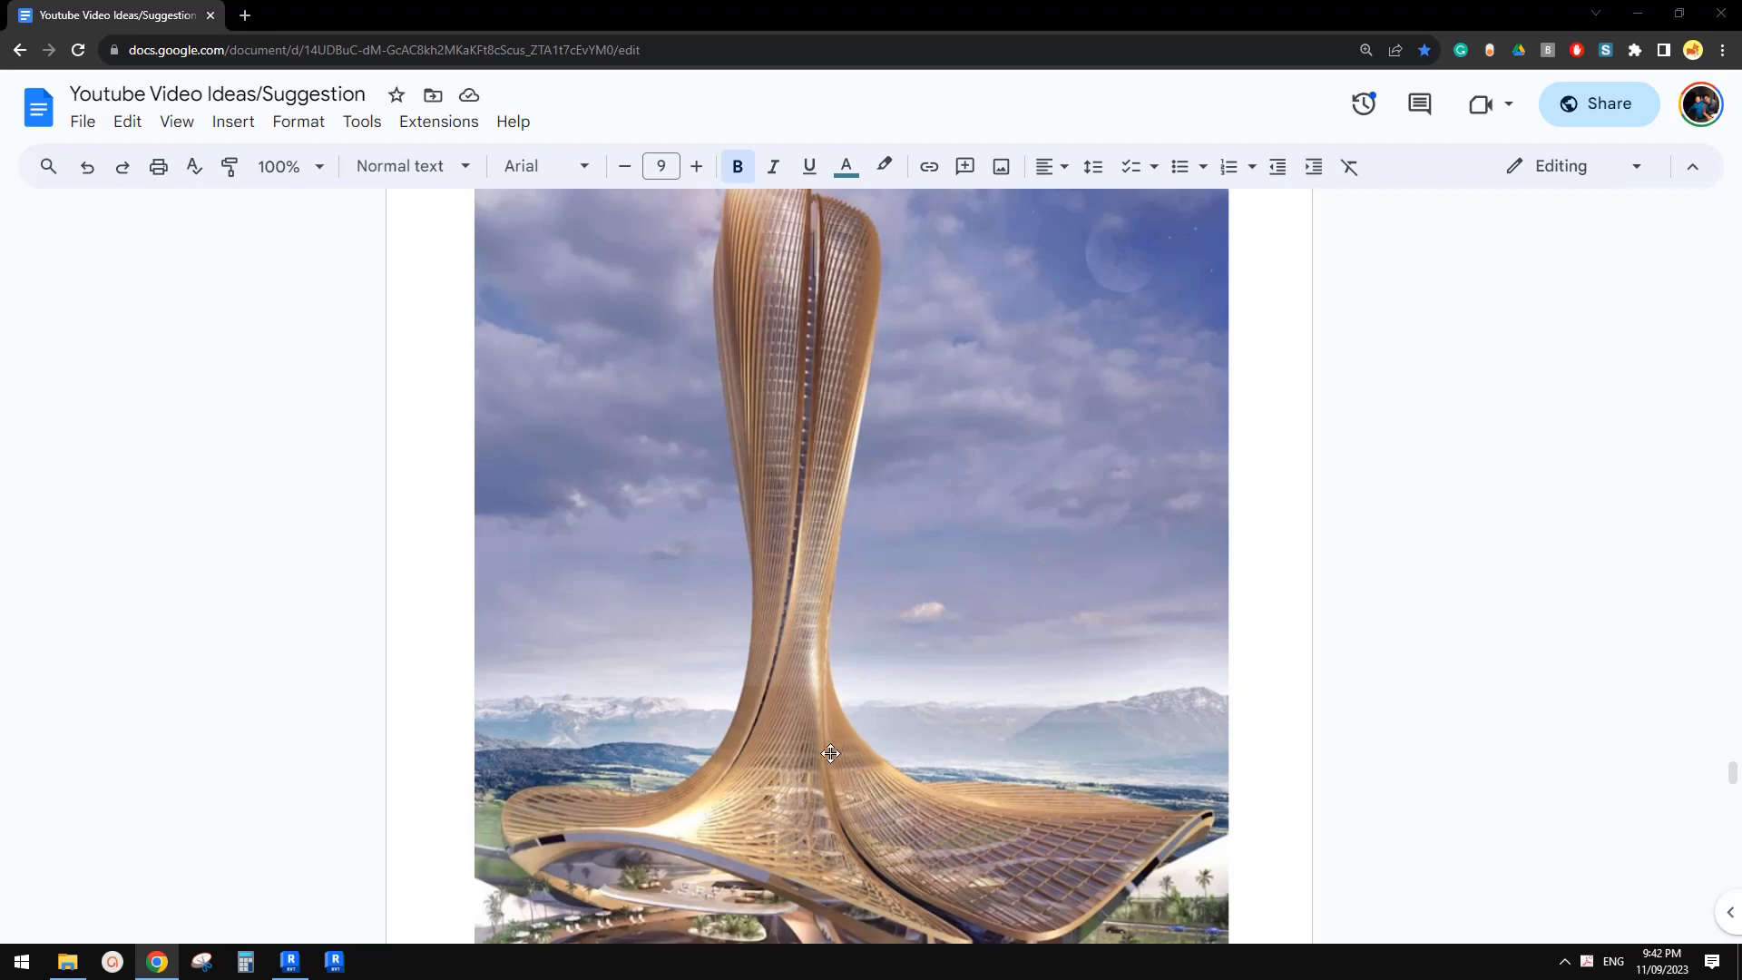
scroll(797, 799, down, 1)
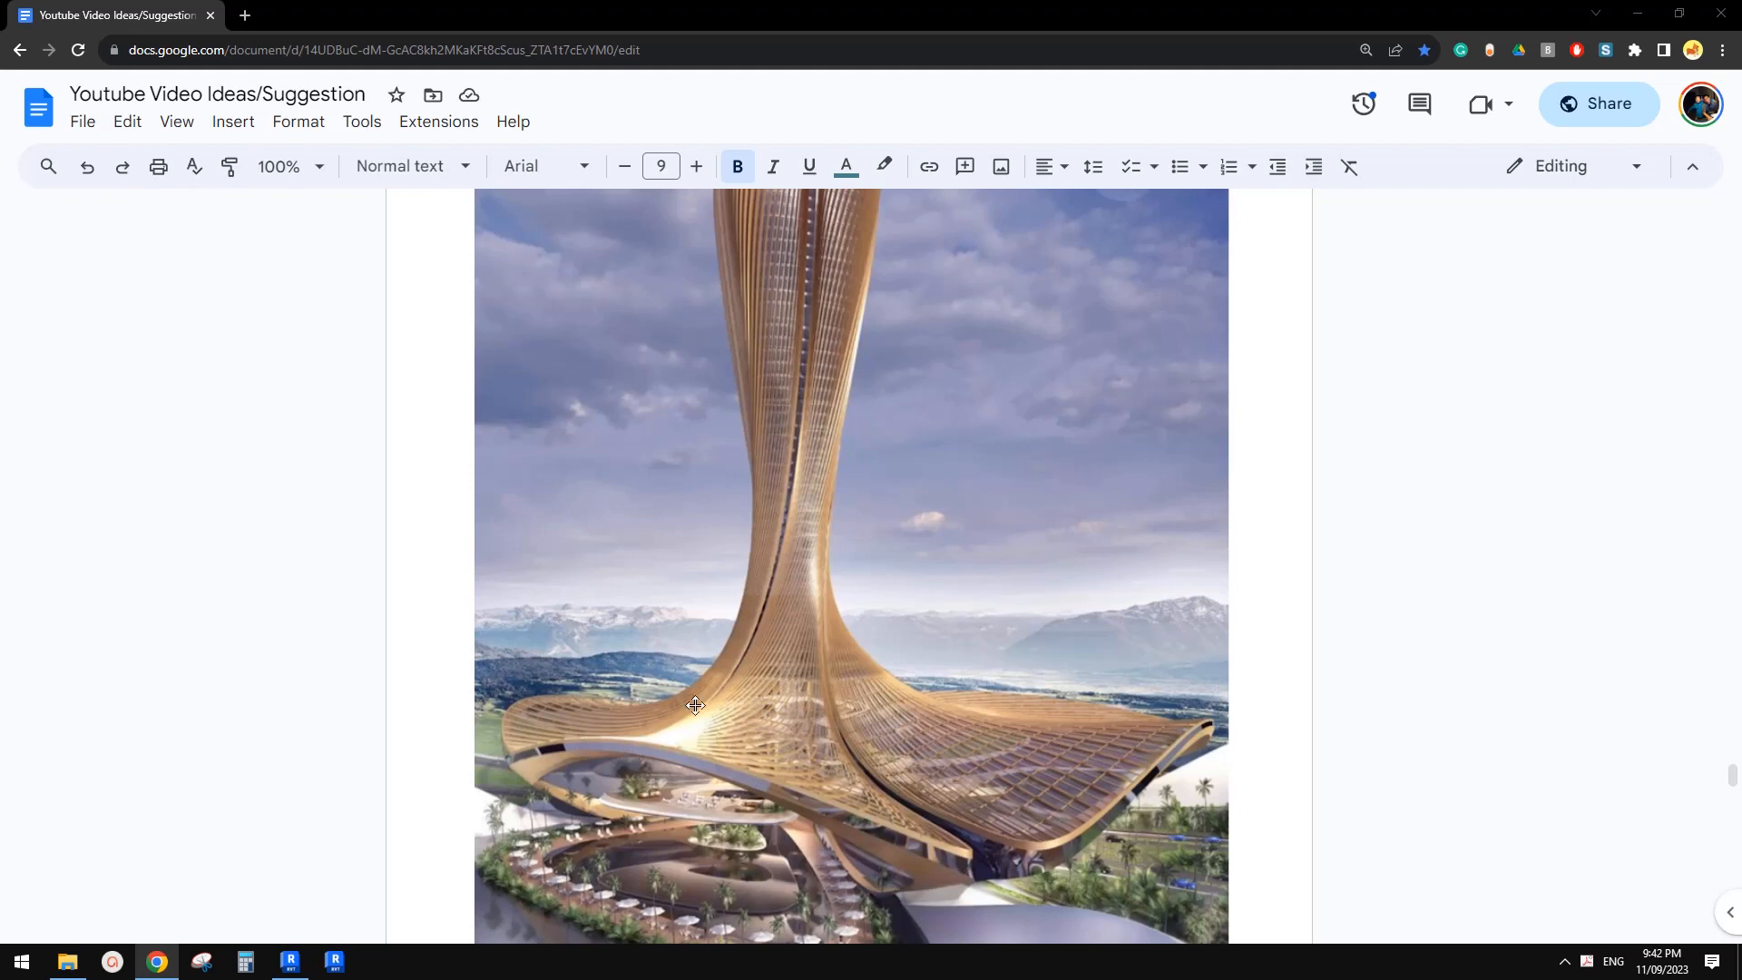
scroll(768, 655, up, 2)
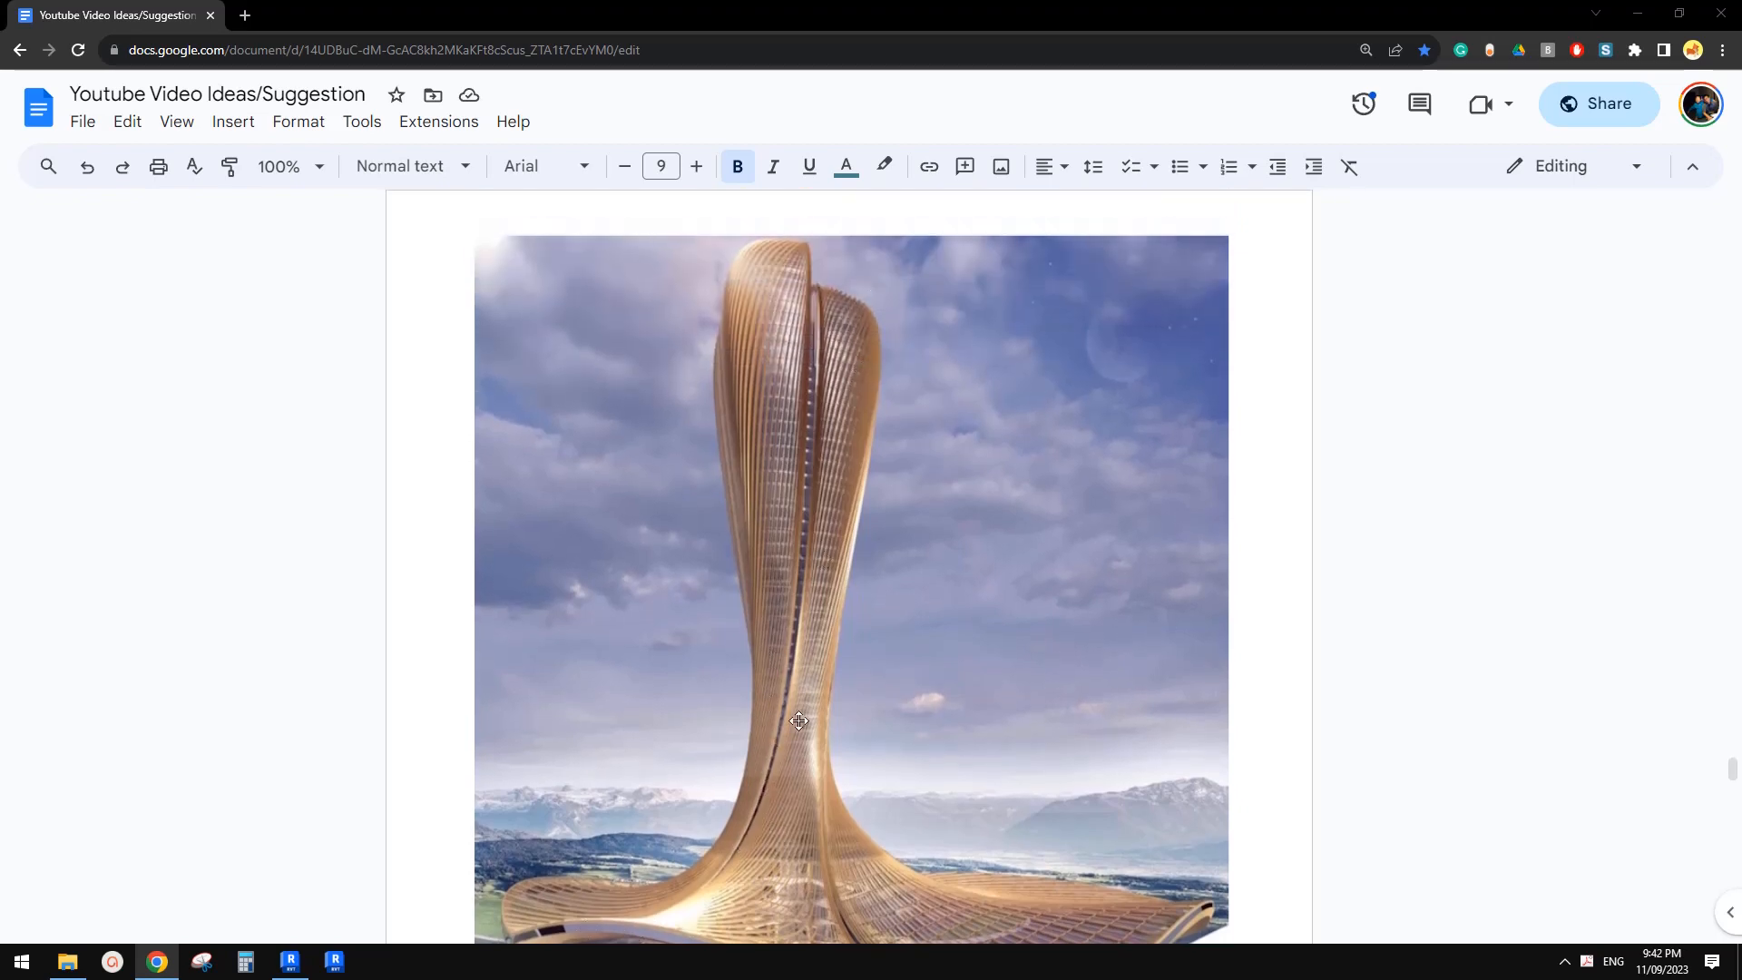
scroll(798, 721, down, 2)
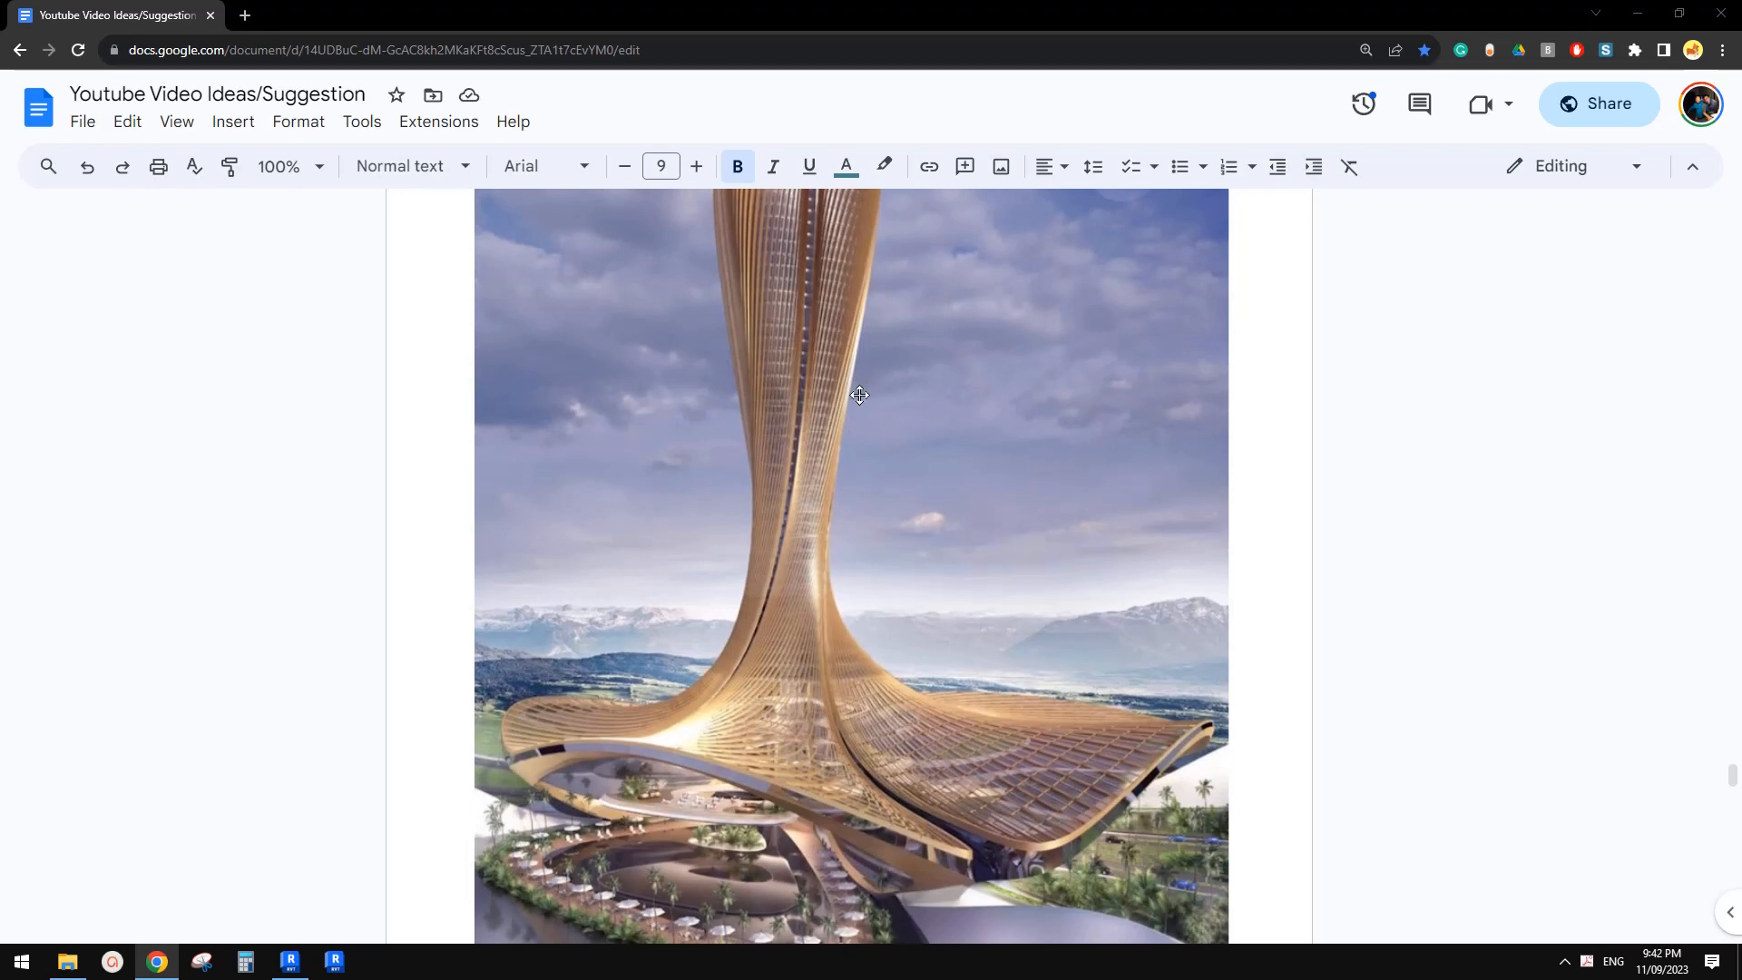
scroll(859, 395, up, 1)
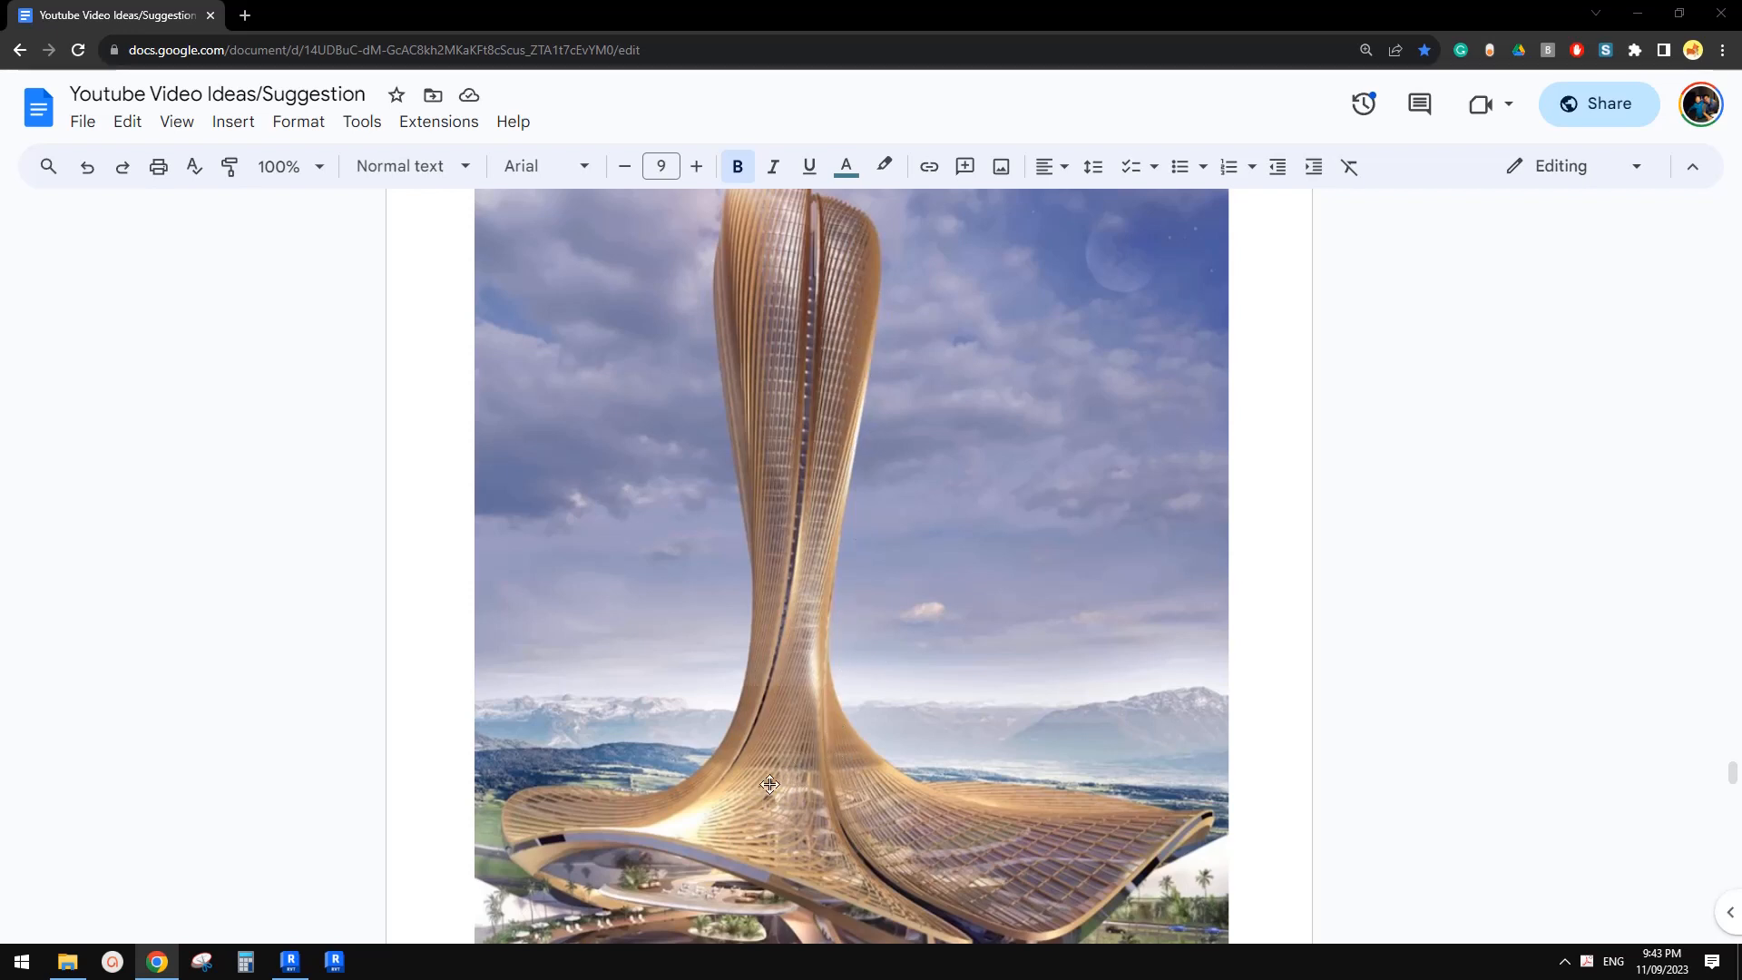
scroll(769, 801, up, 4)
scroll(780, 763, down, 3)
scroll(794, 728, down, 1)
scroll(799, 695, down, 6)
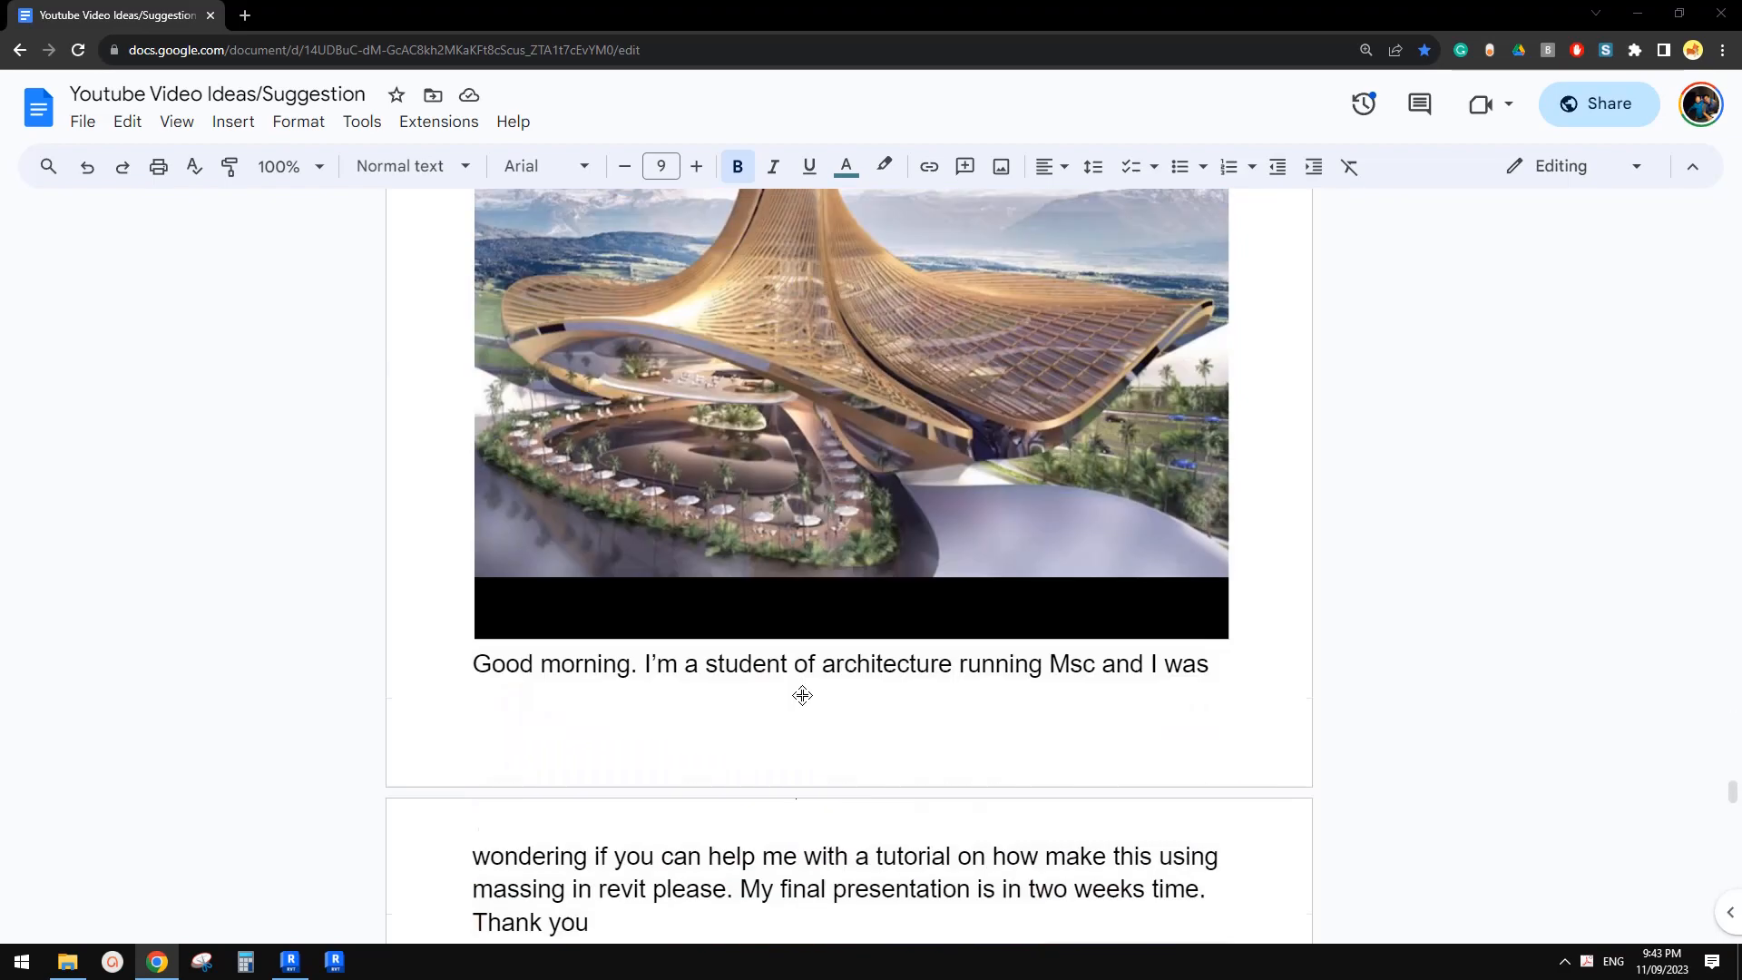
scroll(808, 638, up, 8)
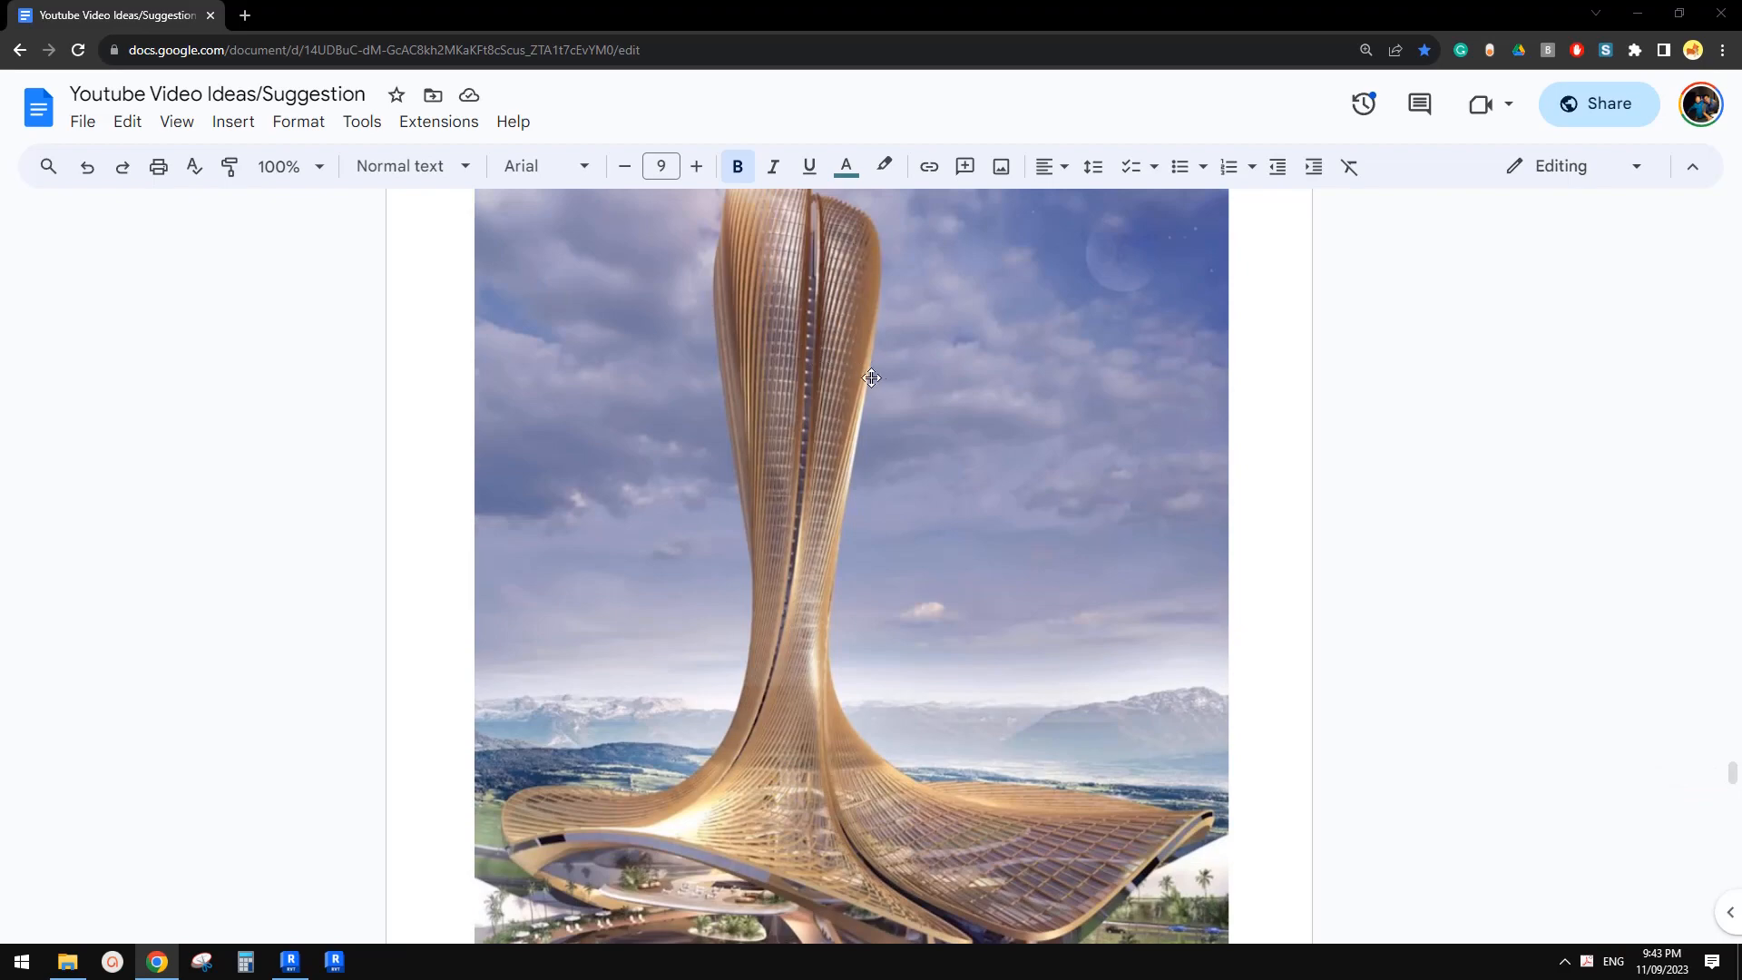
- Compare the massing example and its magenta profile markings with the tower render in the document
scroll(831, 435, down, 10)
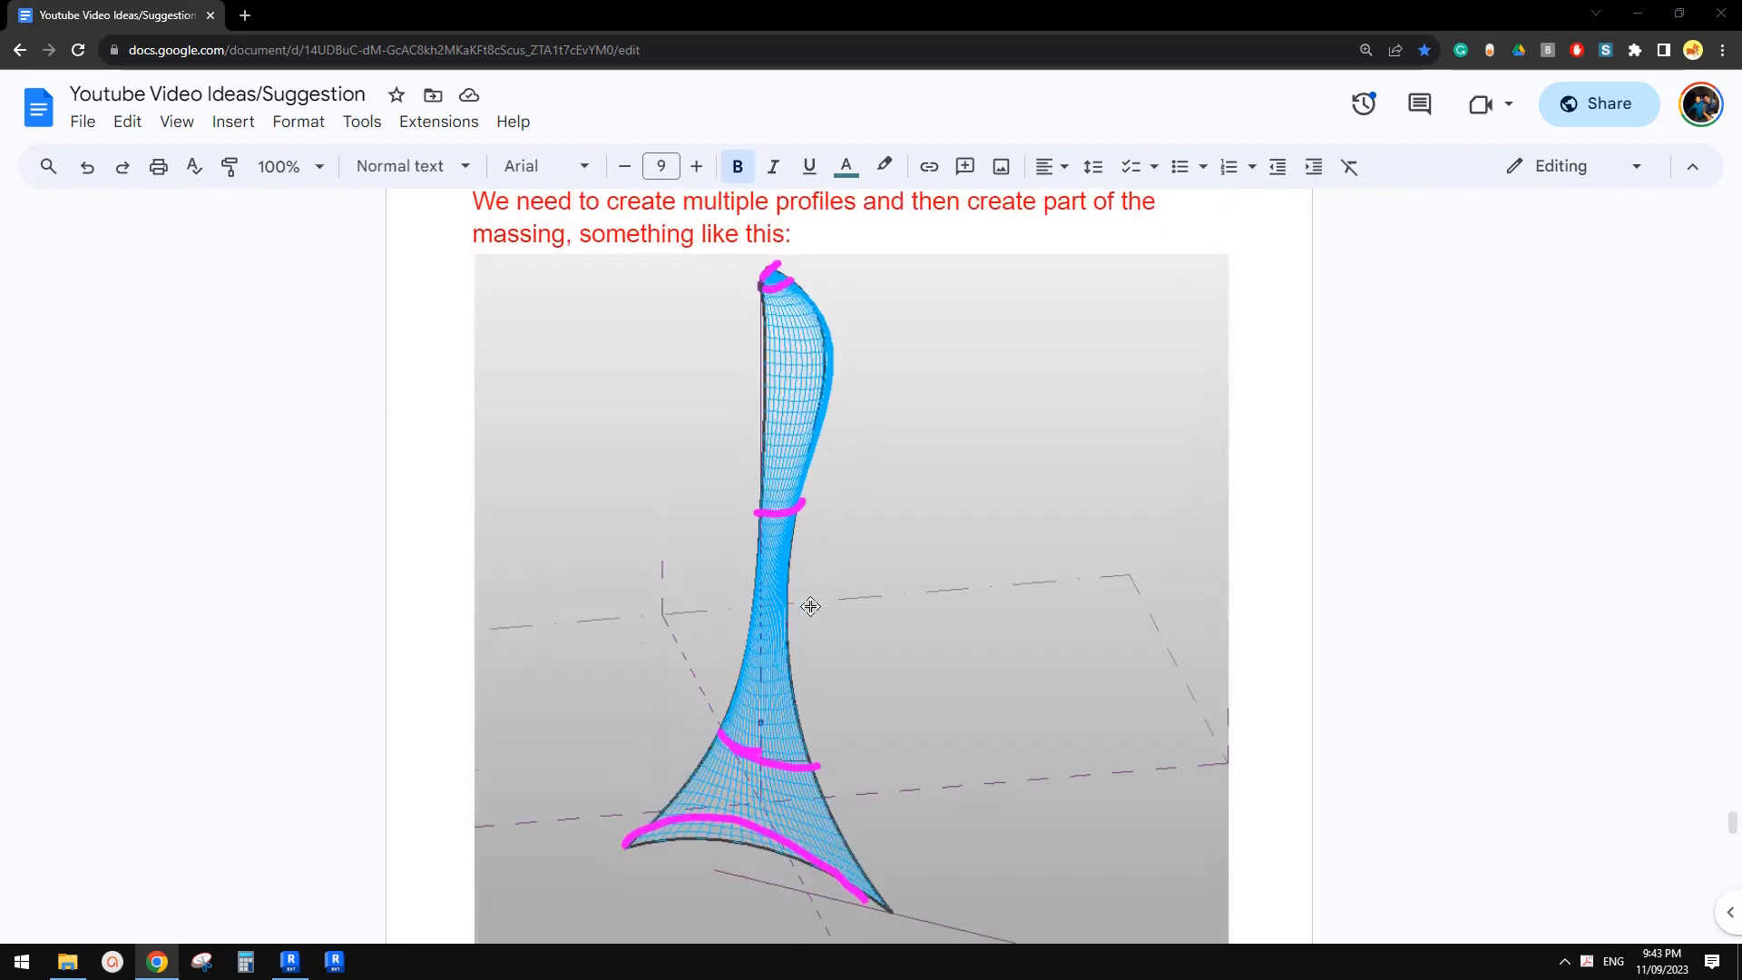
scroll(809, 606, down, 3)
scroll(804, 617, up, 1)
scroll(807, 617, up, 7)
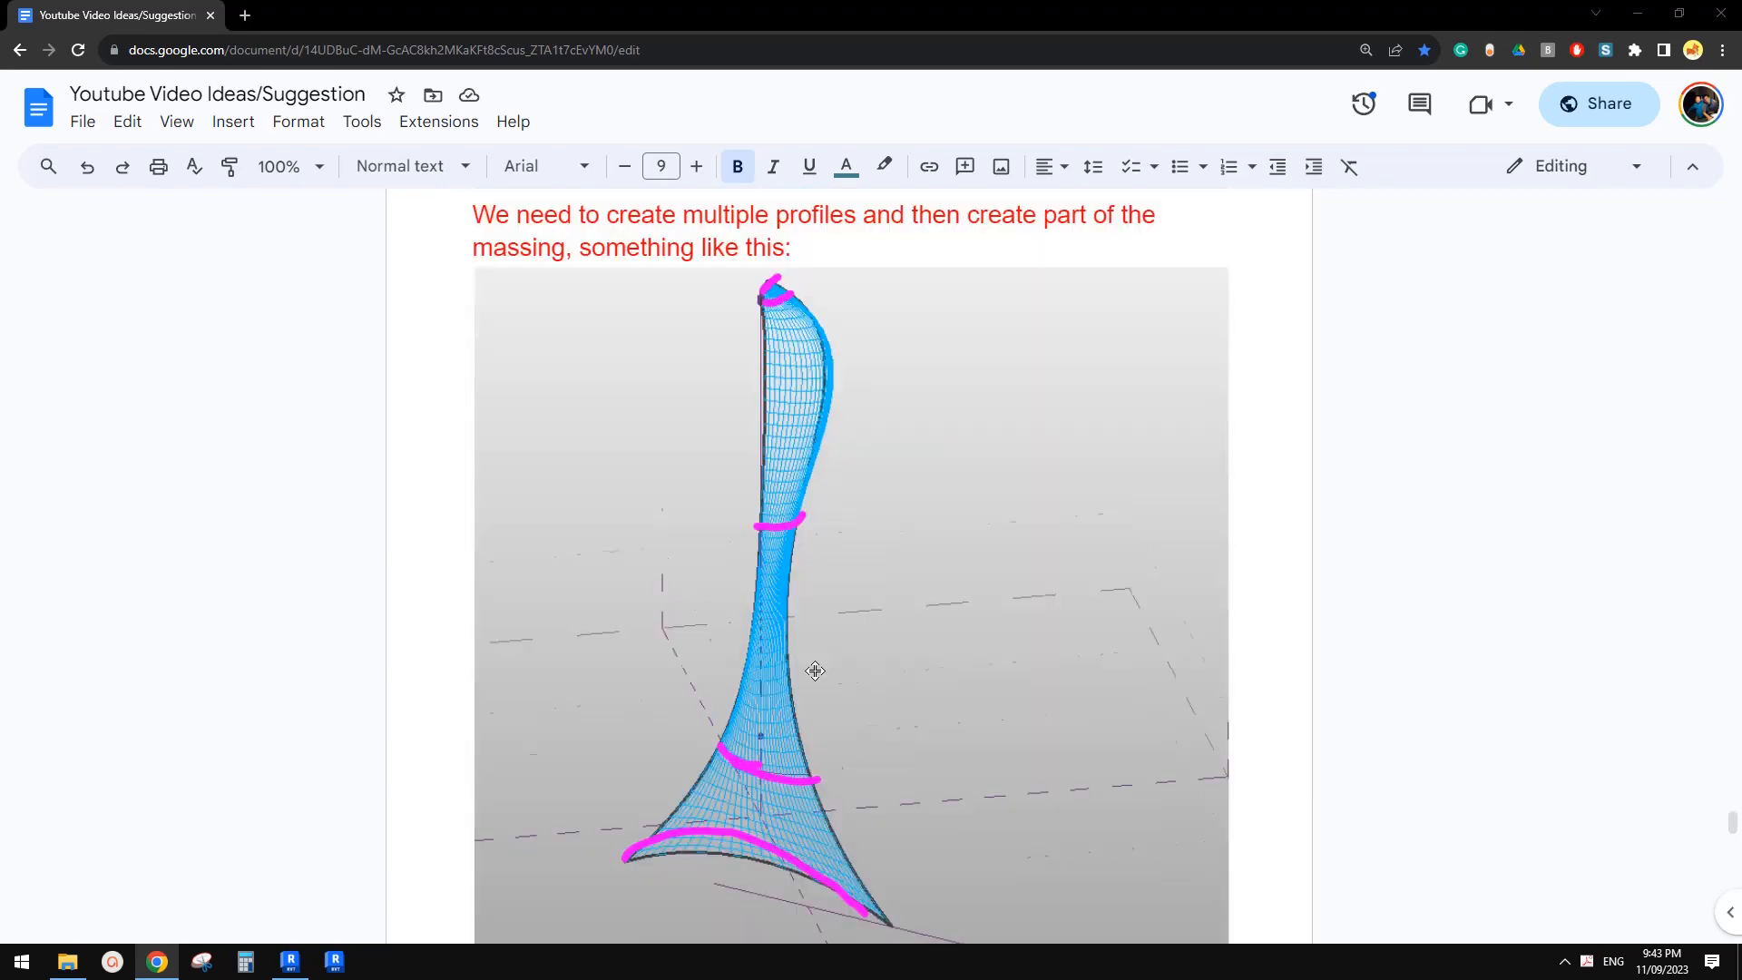
scroll(830, 616, up, 5)
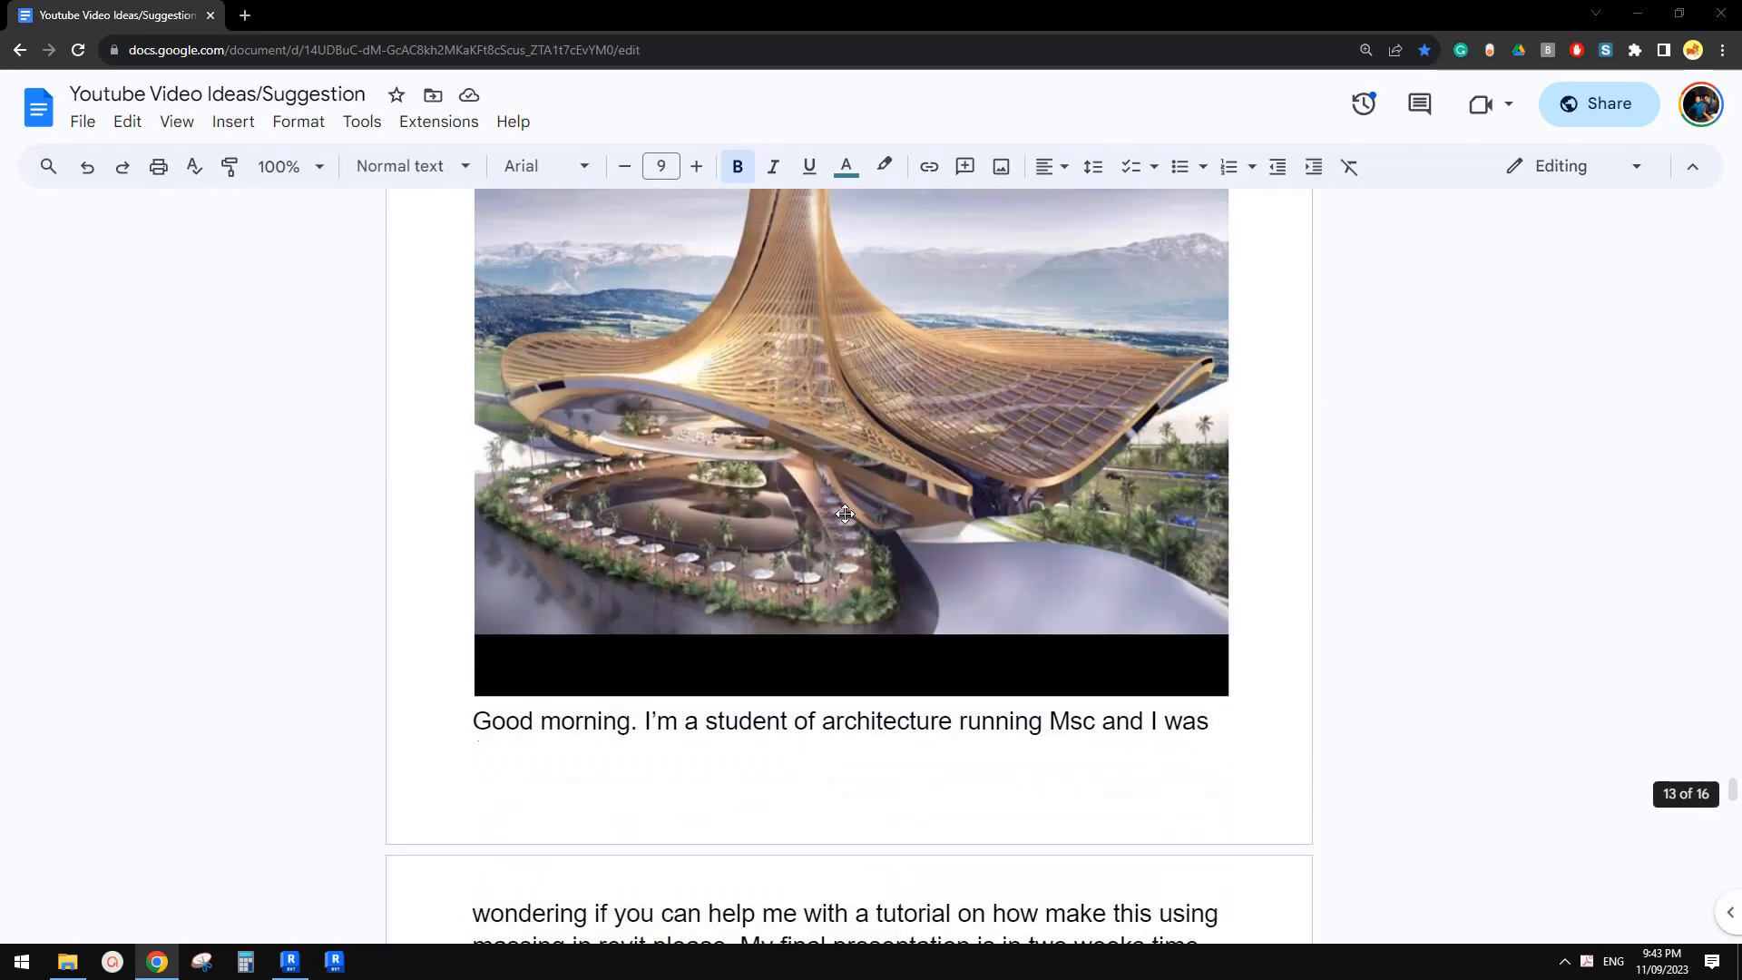
scroll(801, 427, up, 2)
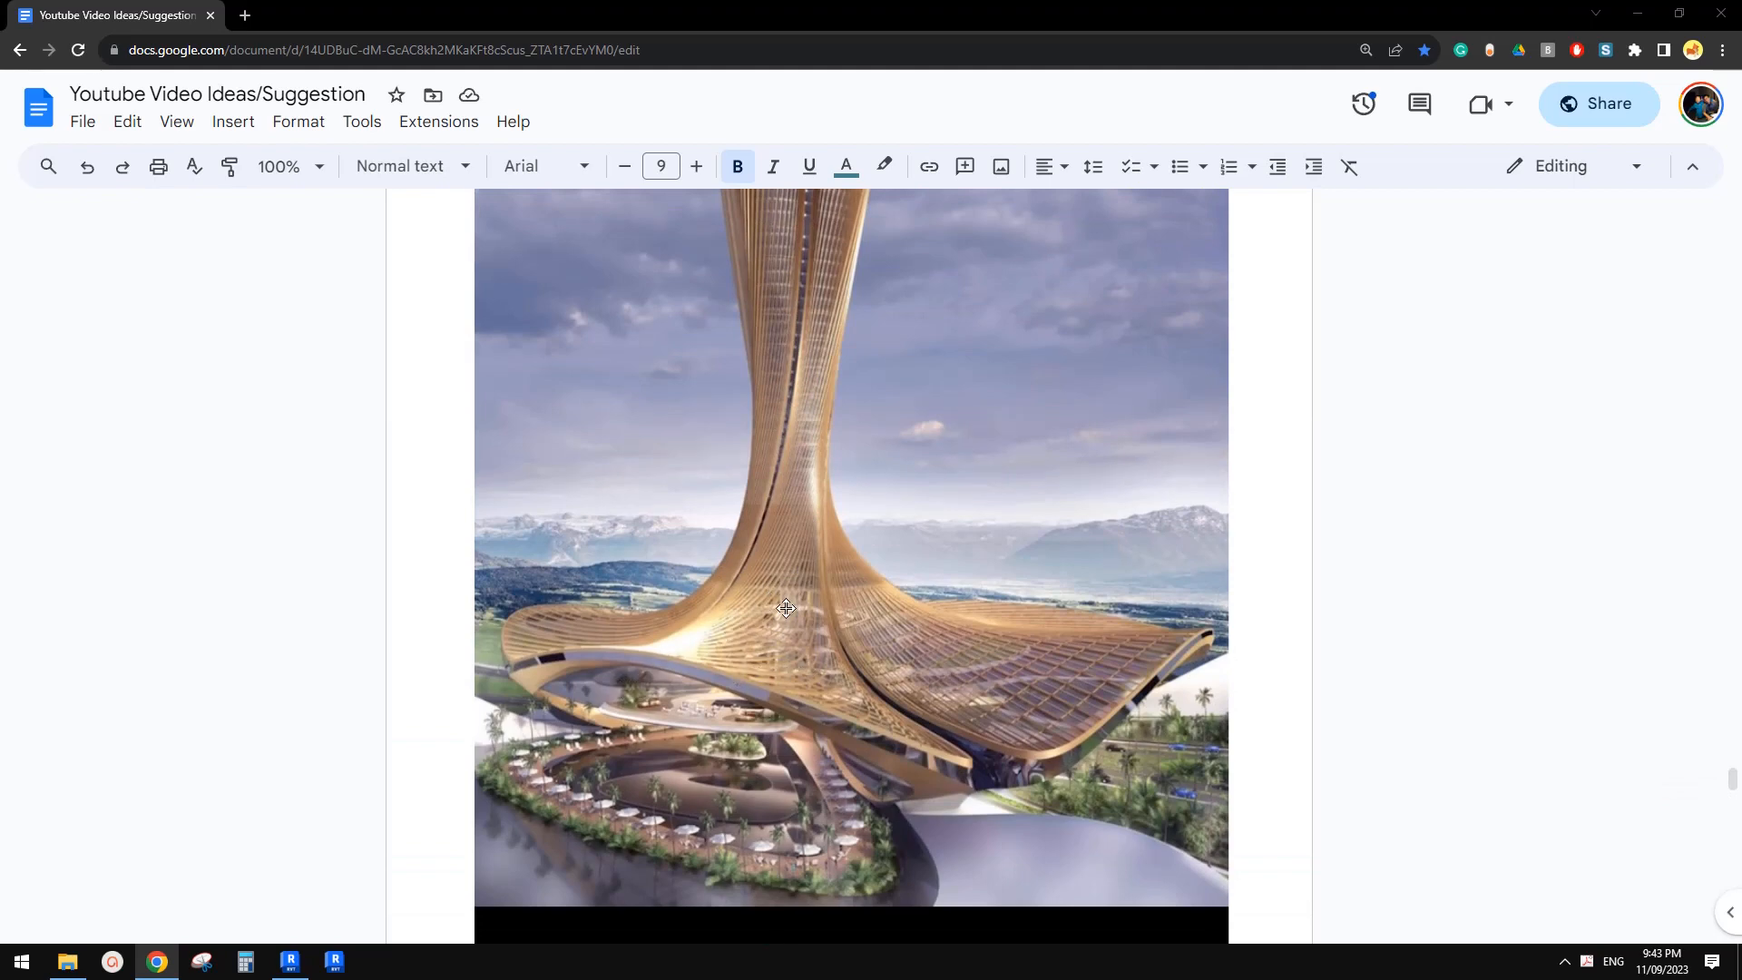
scroll(786, 608, up, 1)
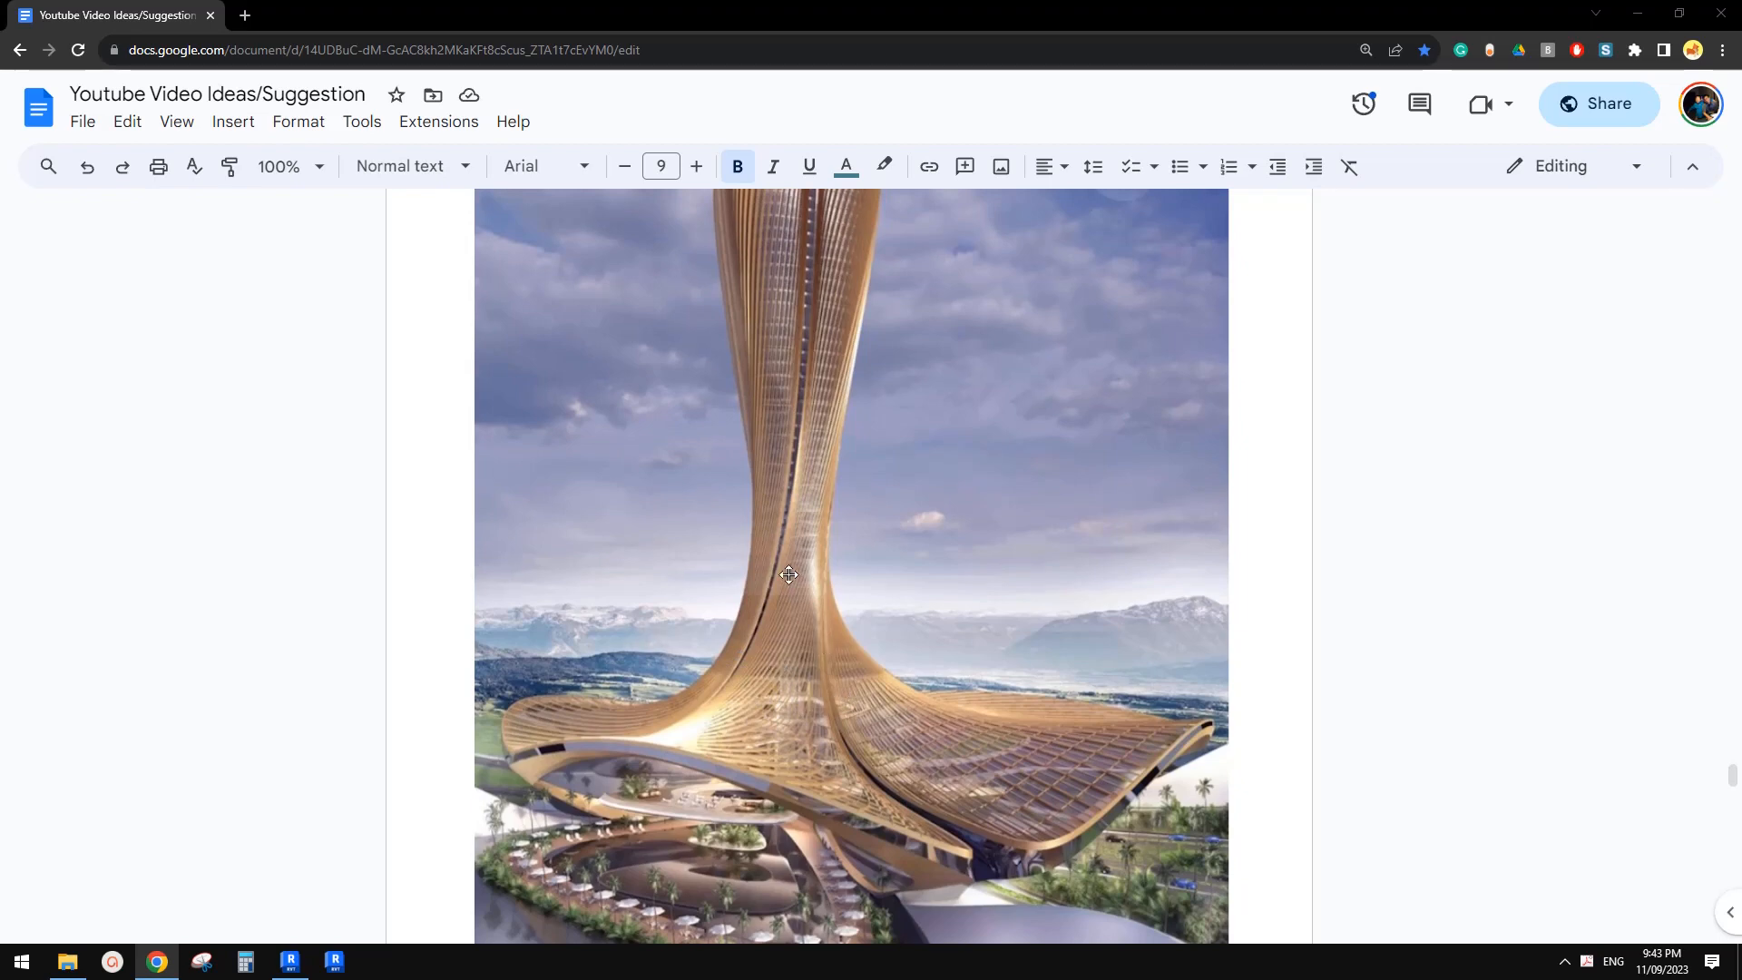
scroll(787, 673, up, 1)
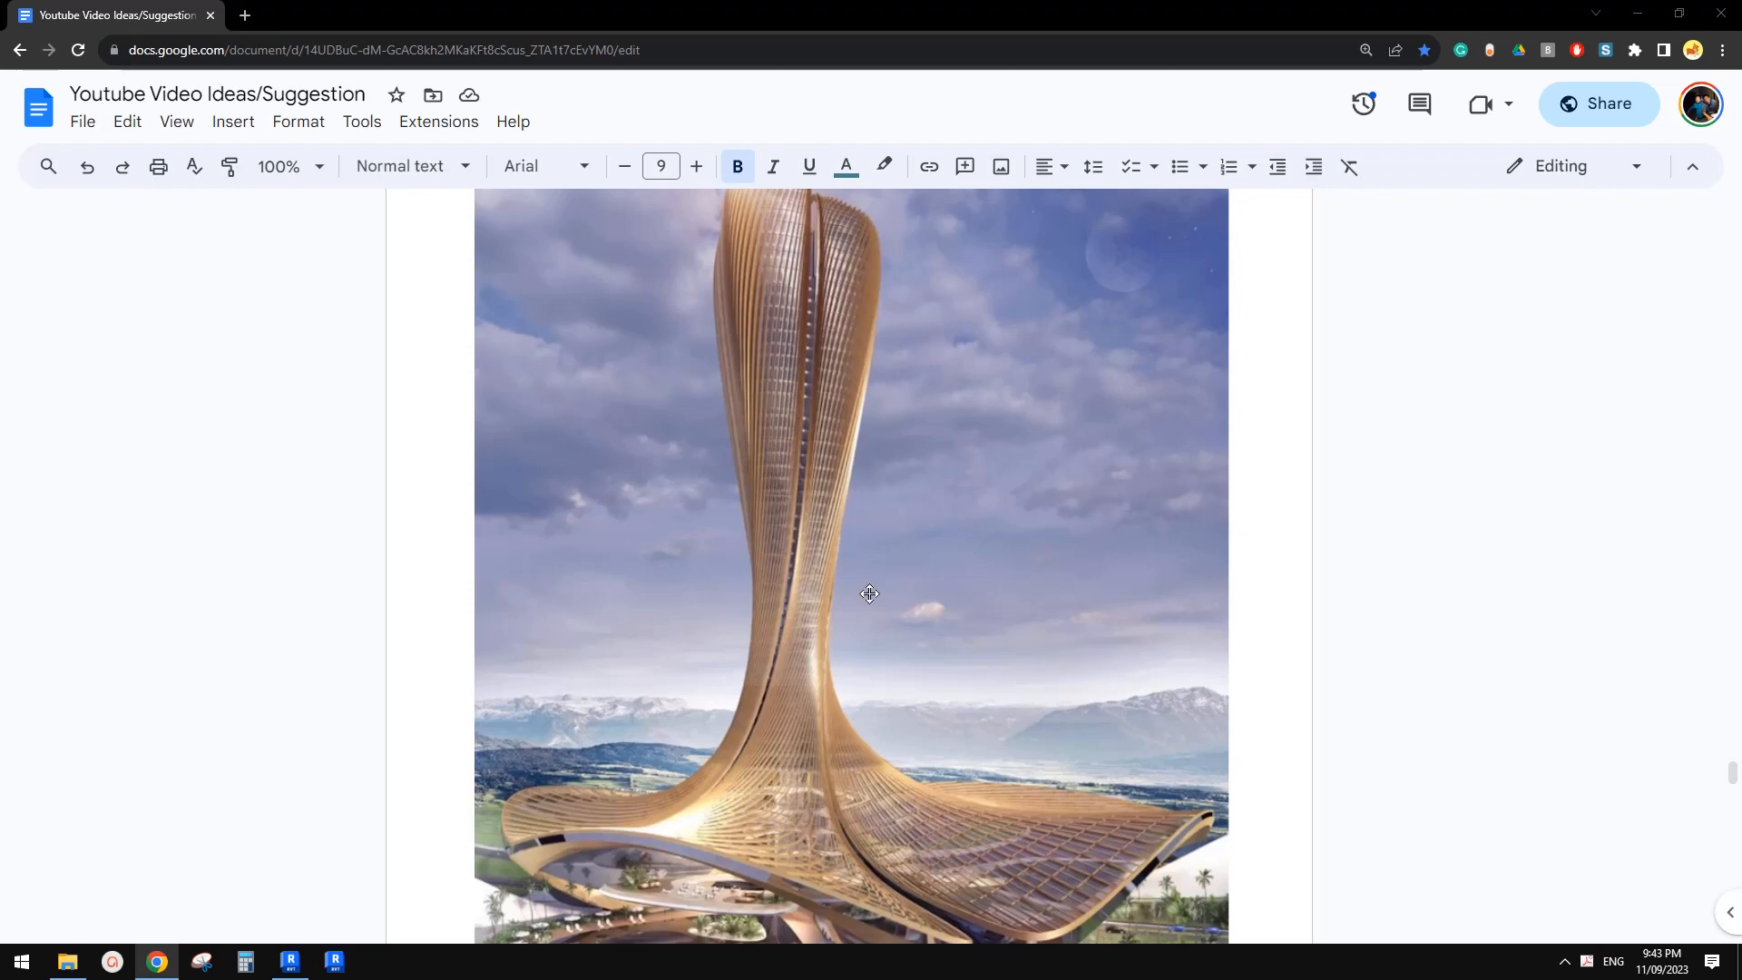
scroll(835, 597, down, 3)
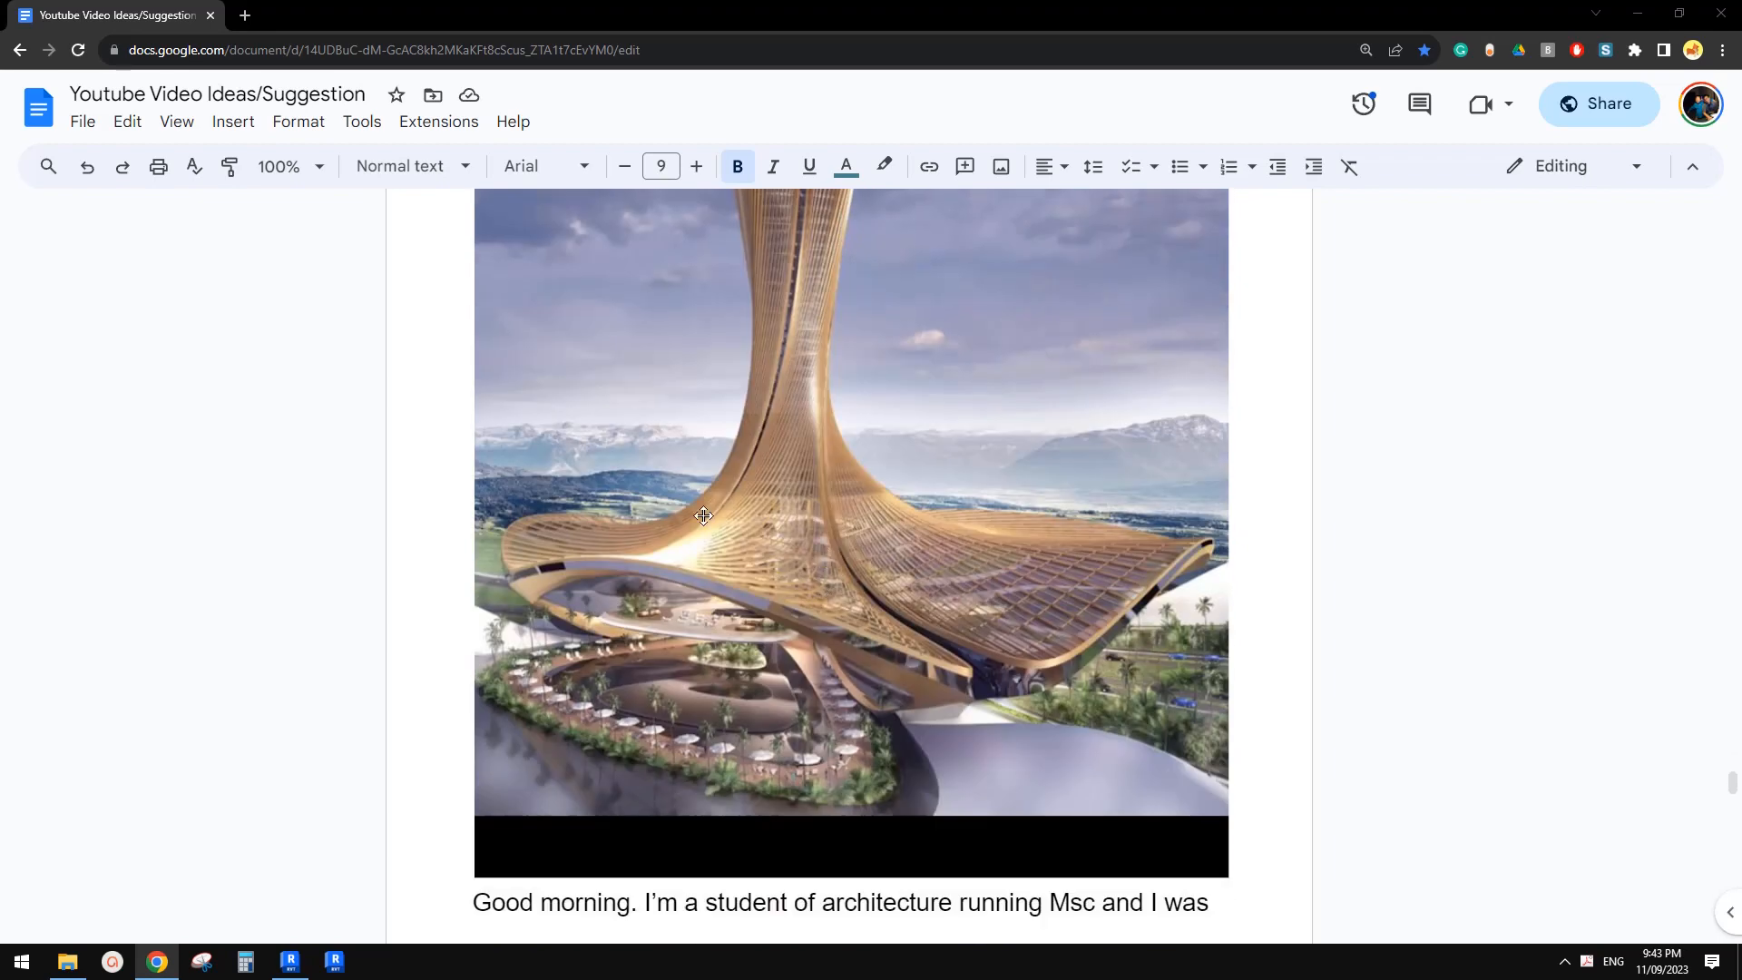
scroll(852, 539, down, 10)
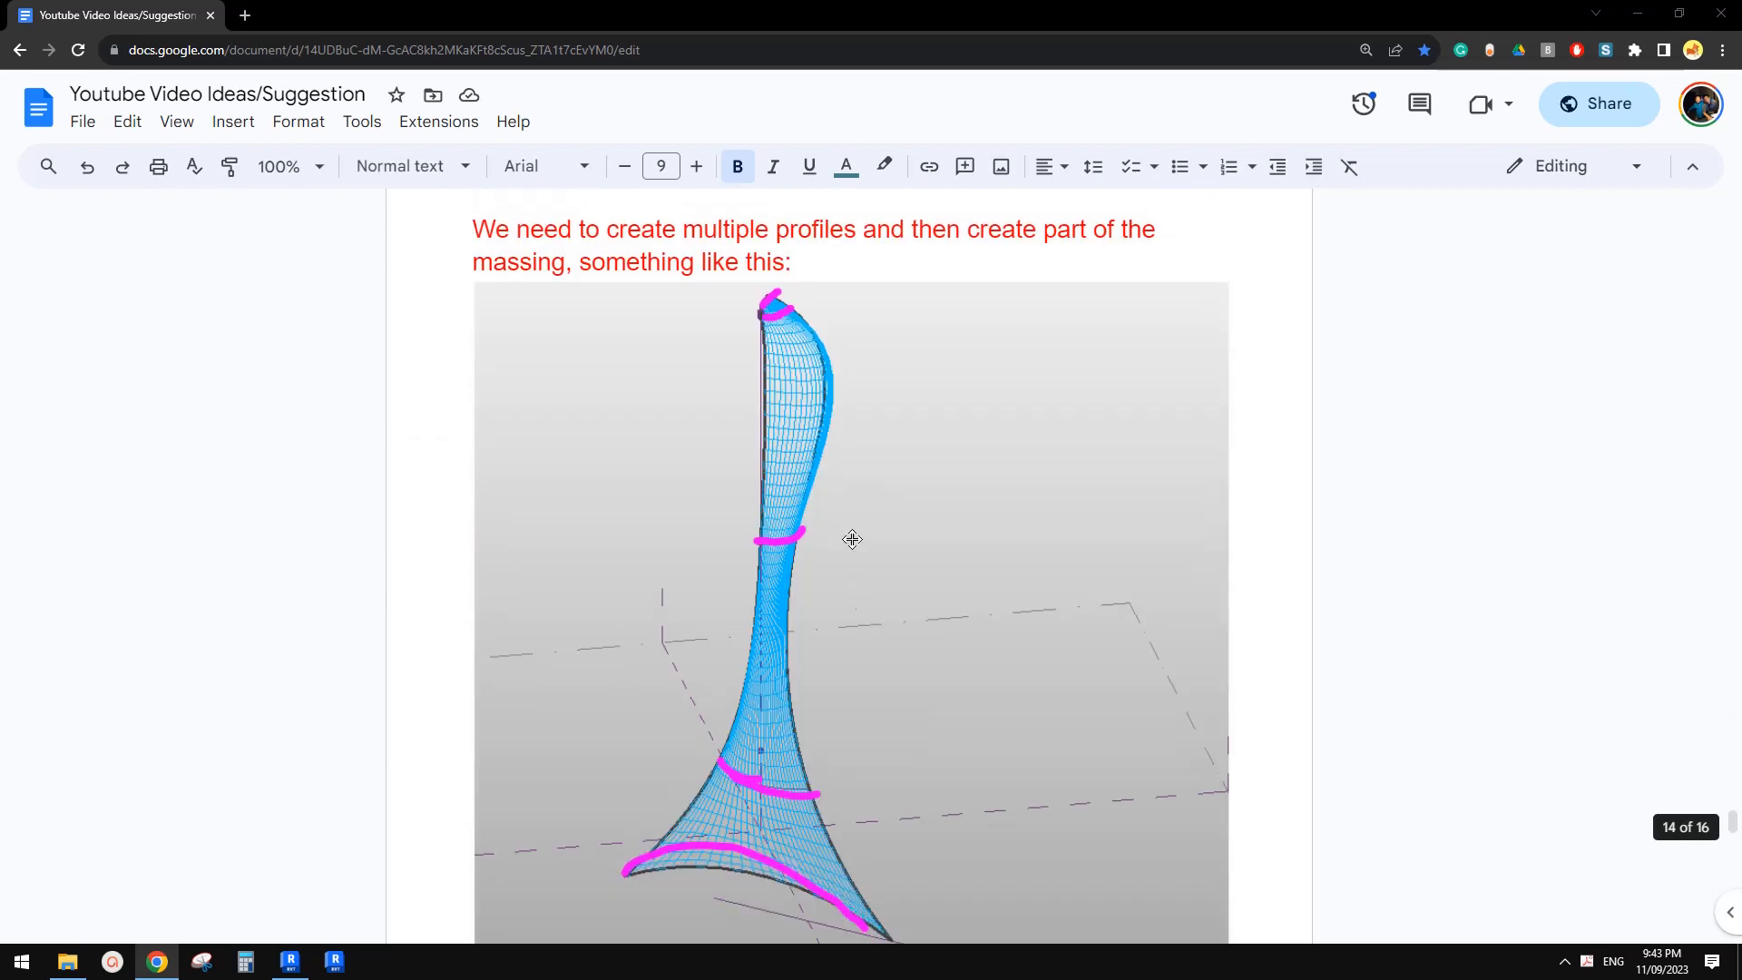
scroll(813, 552, down, 2)
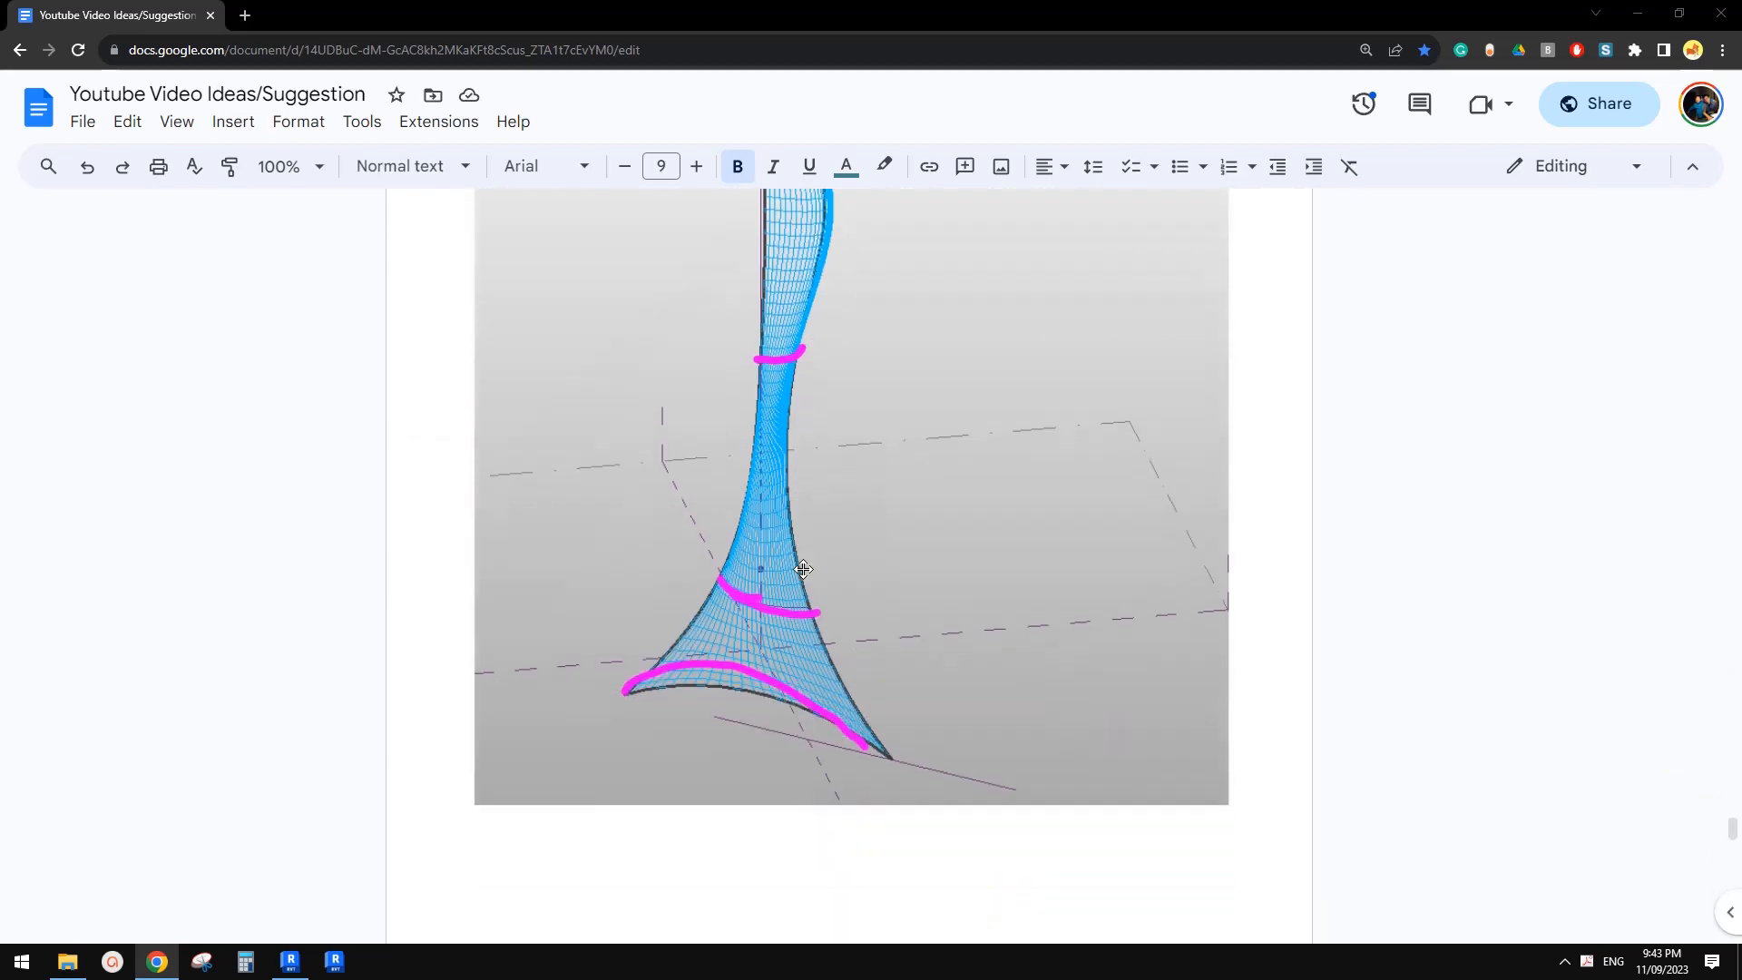
scroll(804, 569, up, 1)
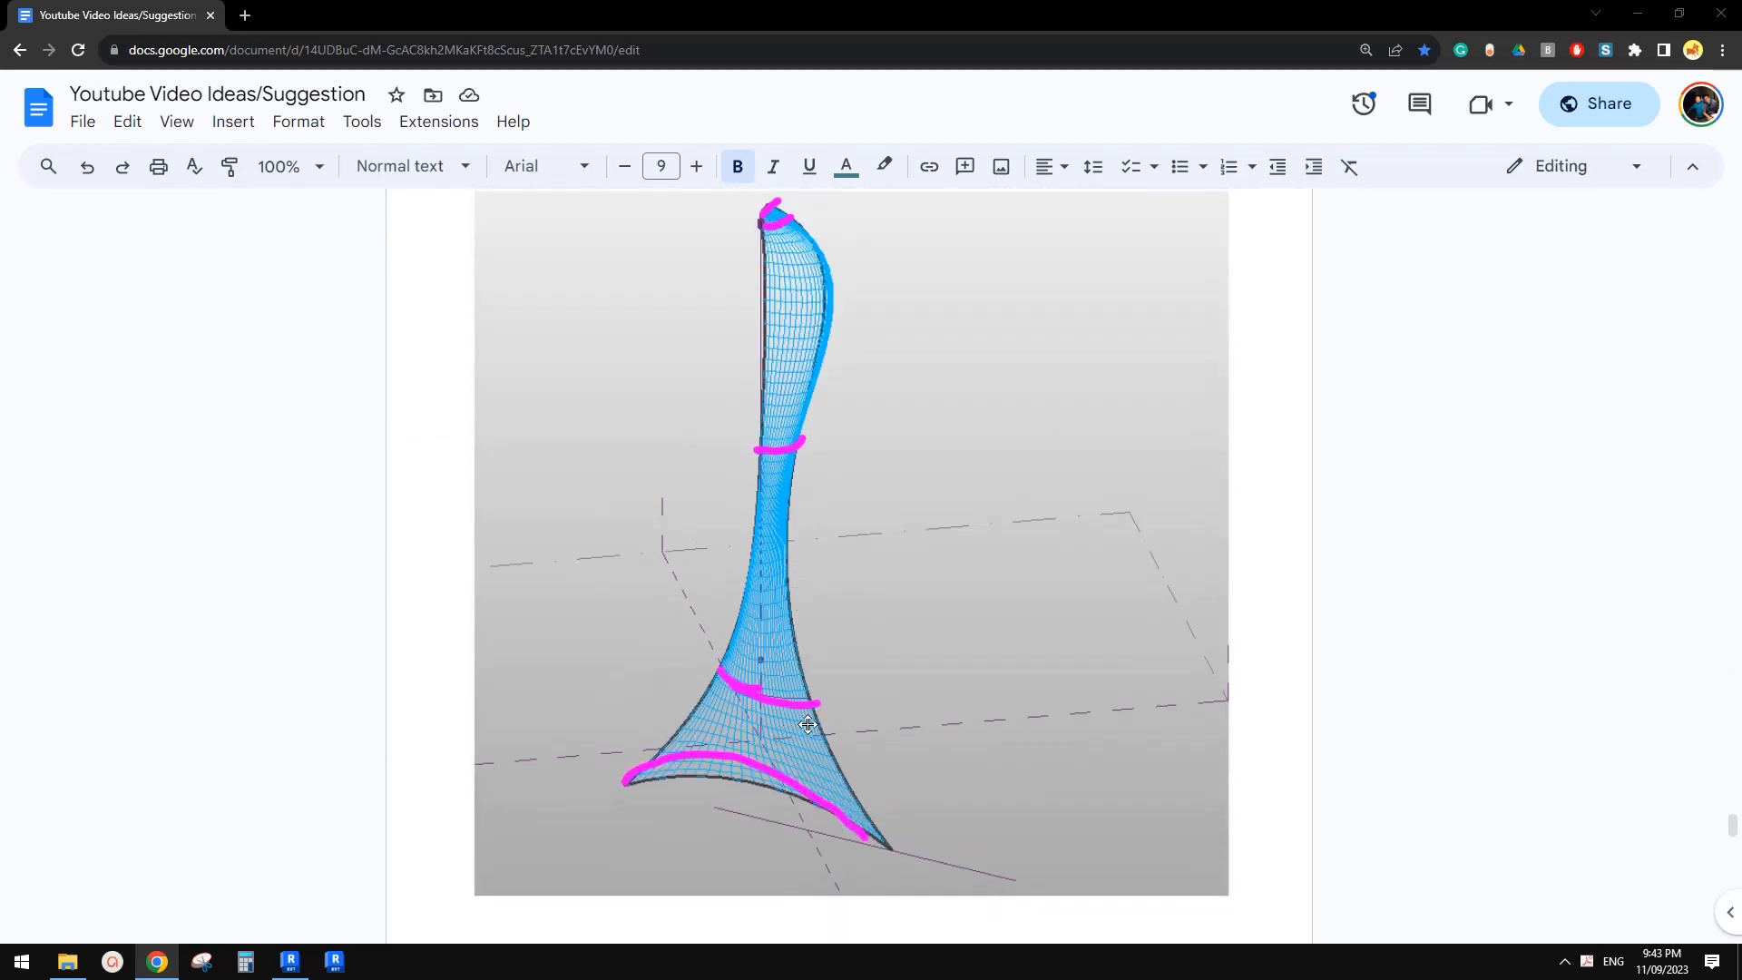
scroll(805, 717, up, 1)
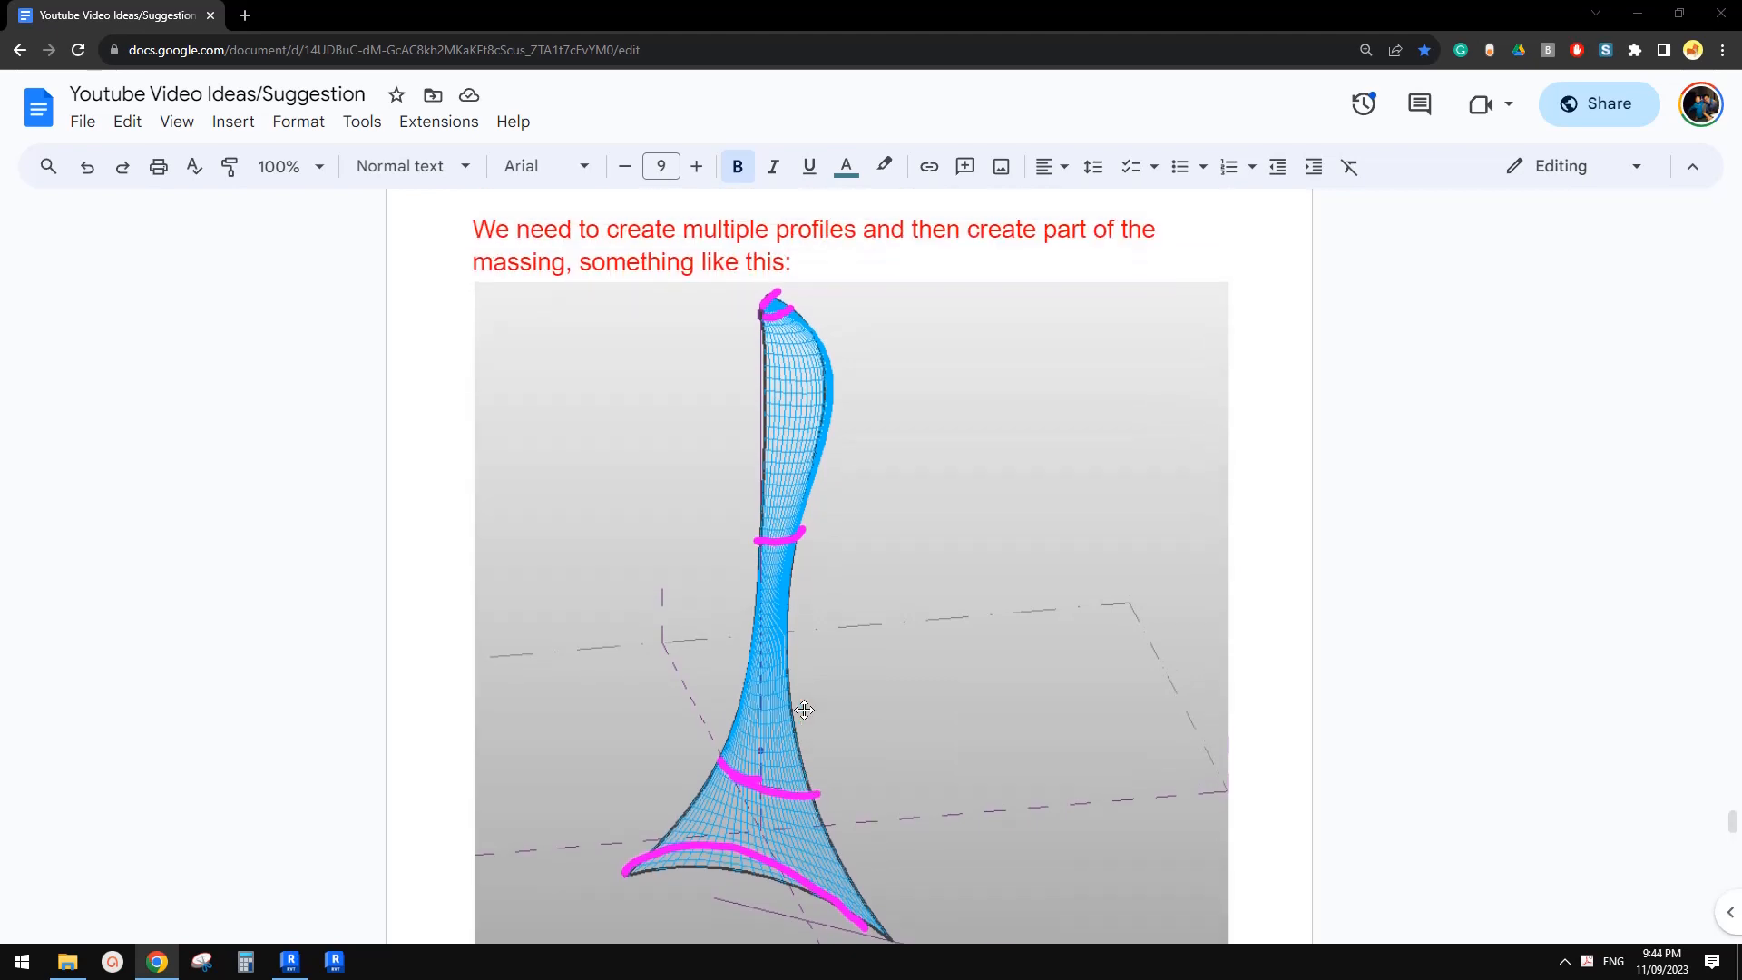
scroll(804, 709, up, 2)
- Switch to Revit and inspect the reference planes and level of the new mass family in the 3D view
click(290, 961)
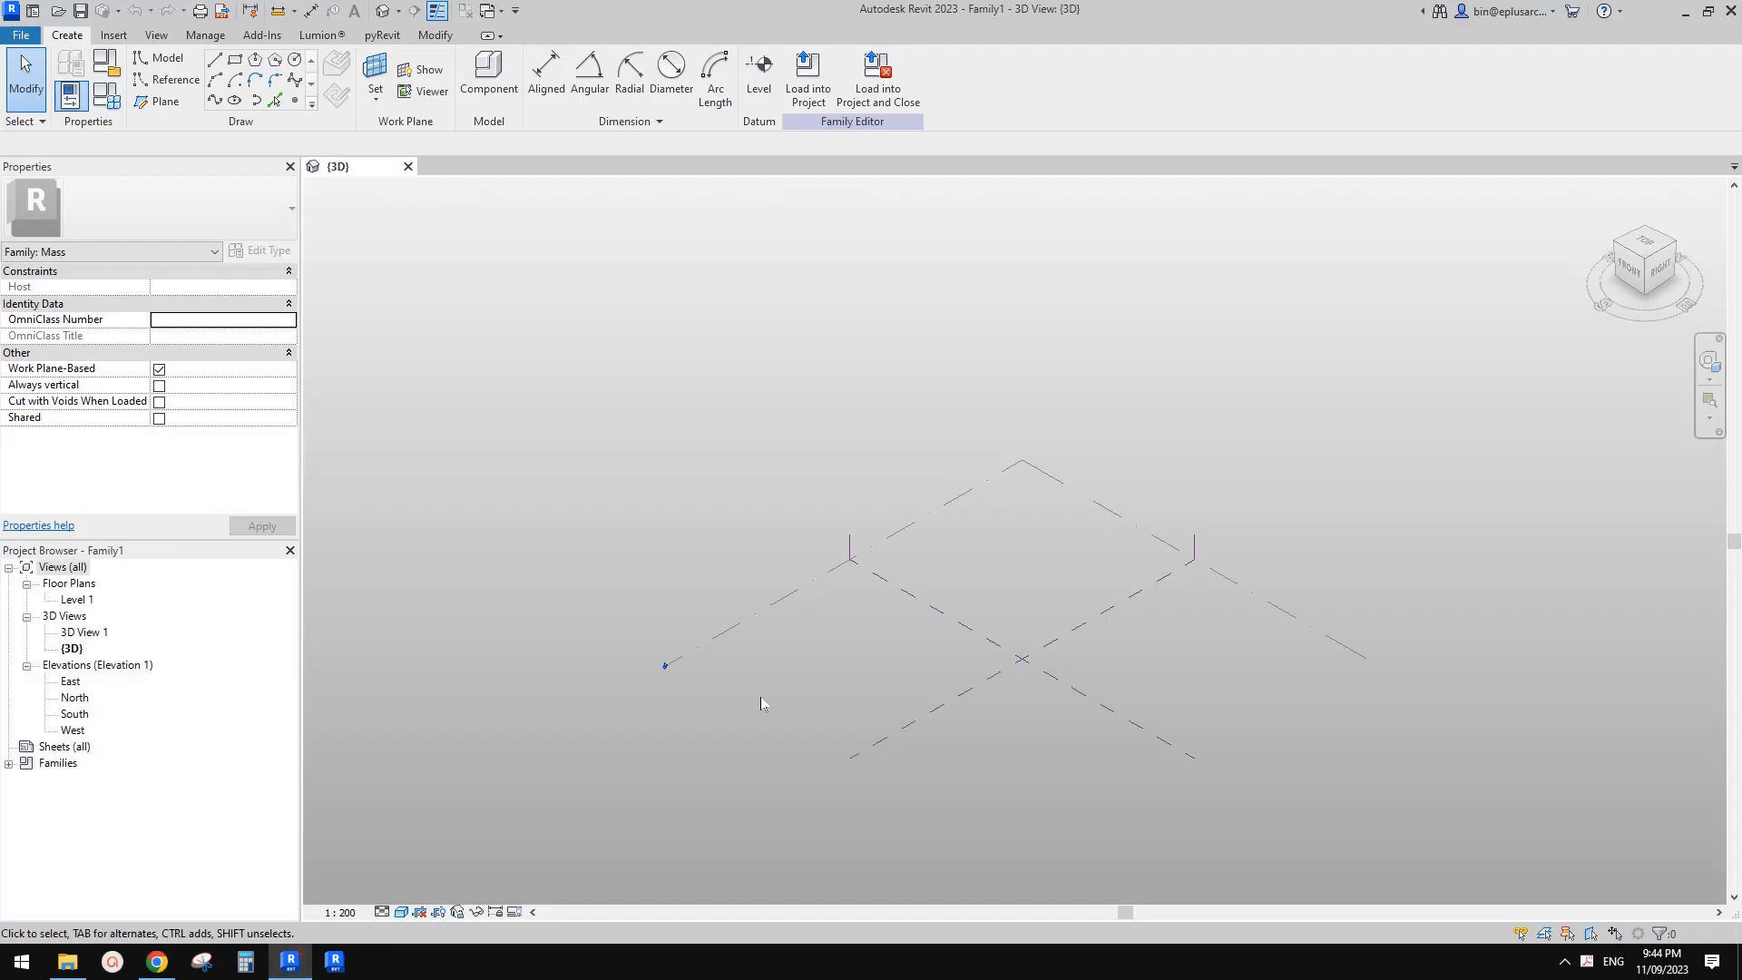
middle_drag(970, 687, 913, 614)
scroll(953, 617, up, 1)
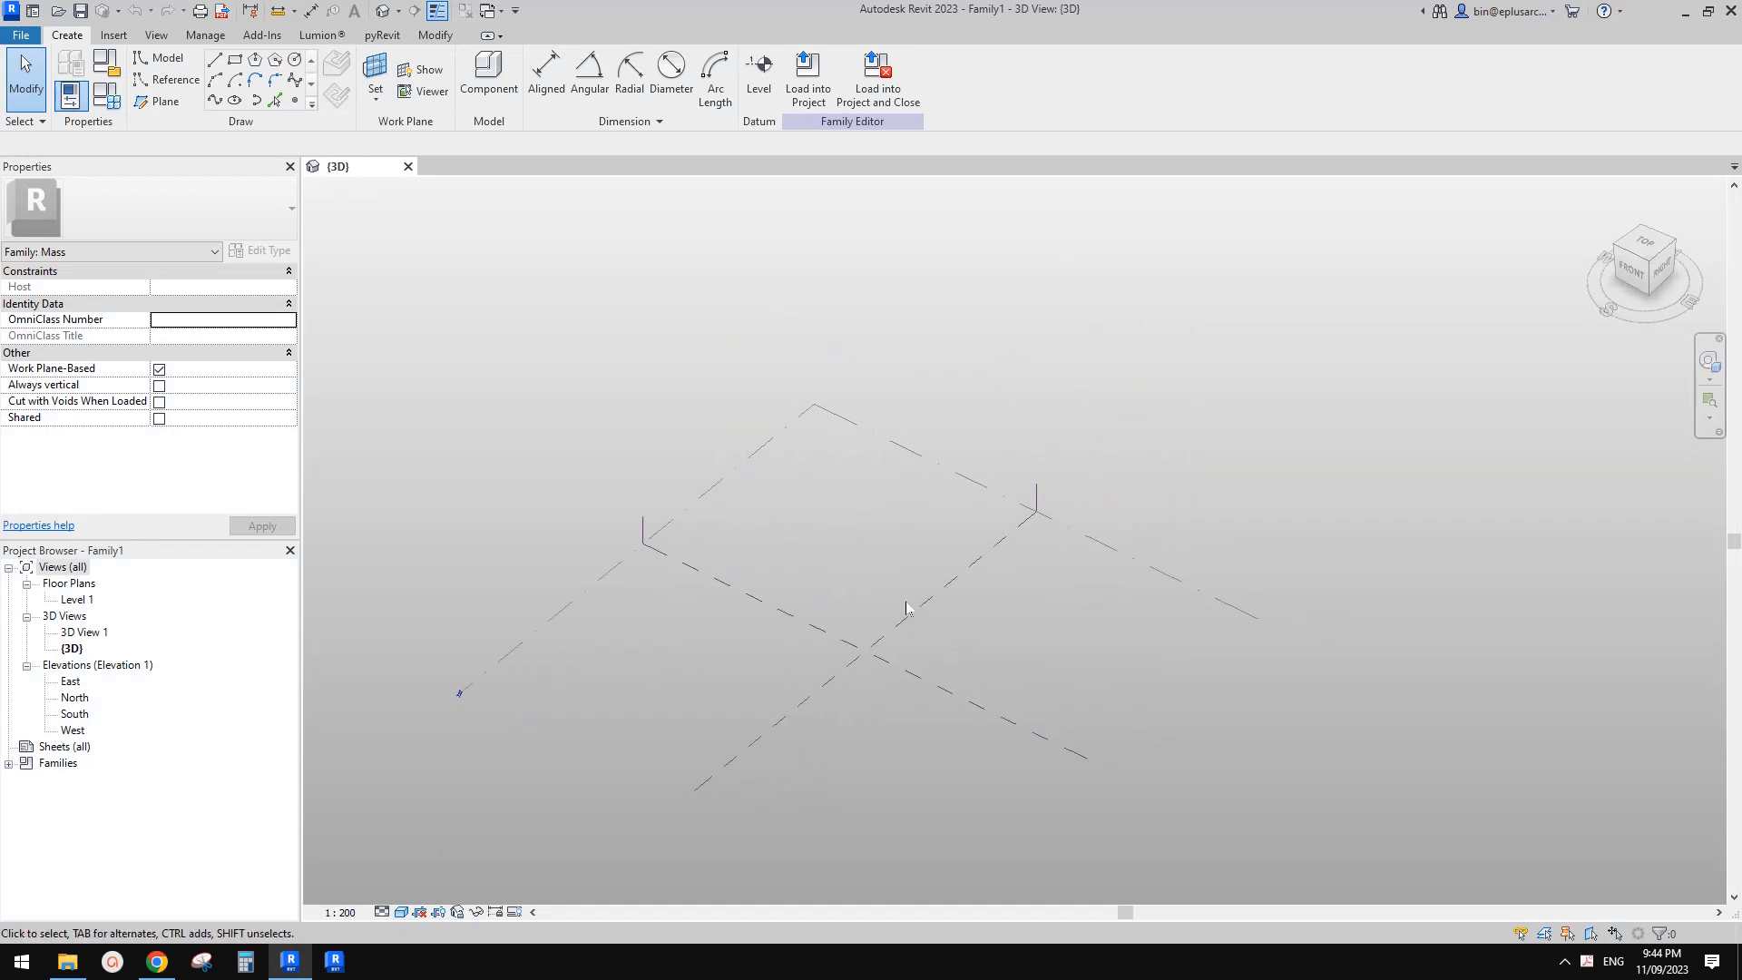
middle_drag(952, 554, 887, 550)
middle_drag(883, 602, 922, 592)
- Switch to the Google Docs document and examine the magenta profile markings along the height of the massing example
click(157, 962)
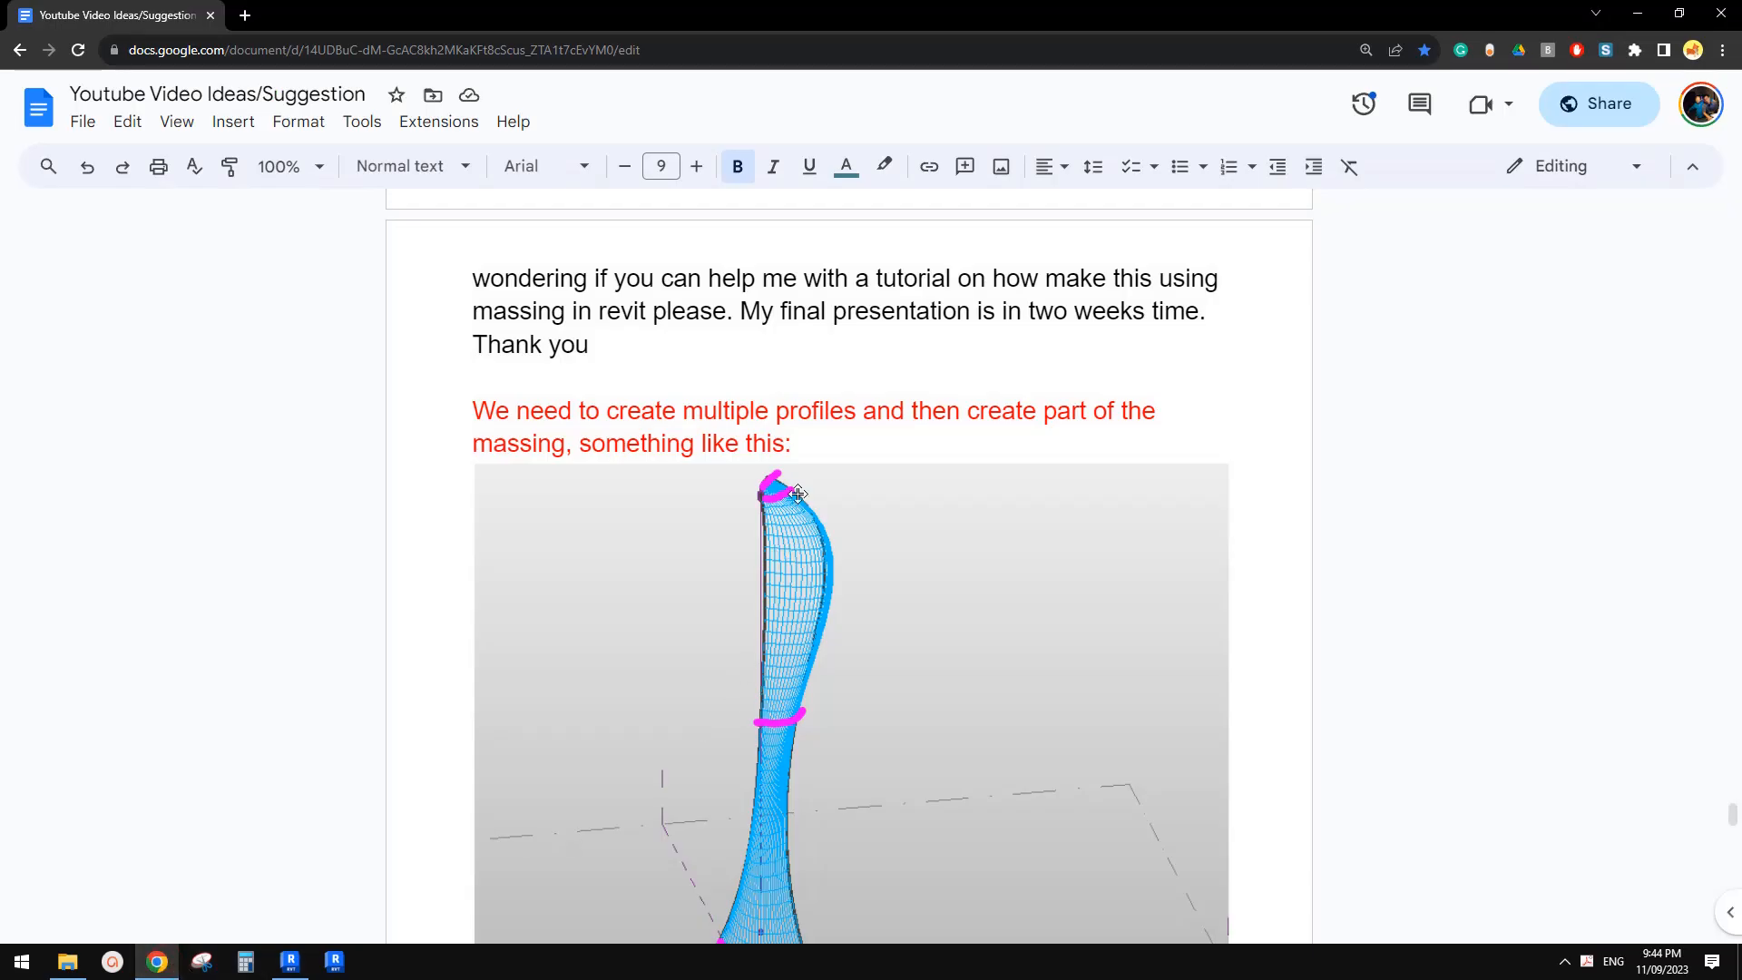
scroll(798, 494, down, 2)
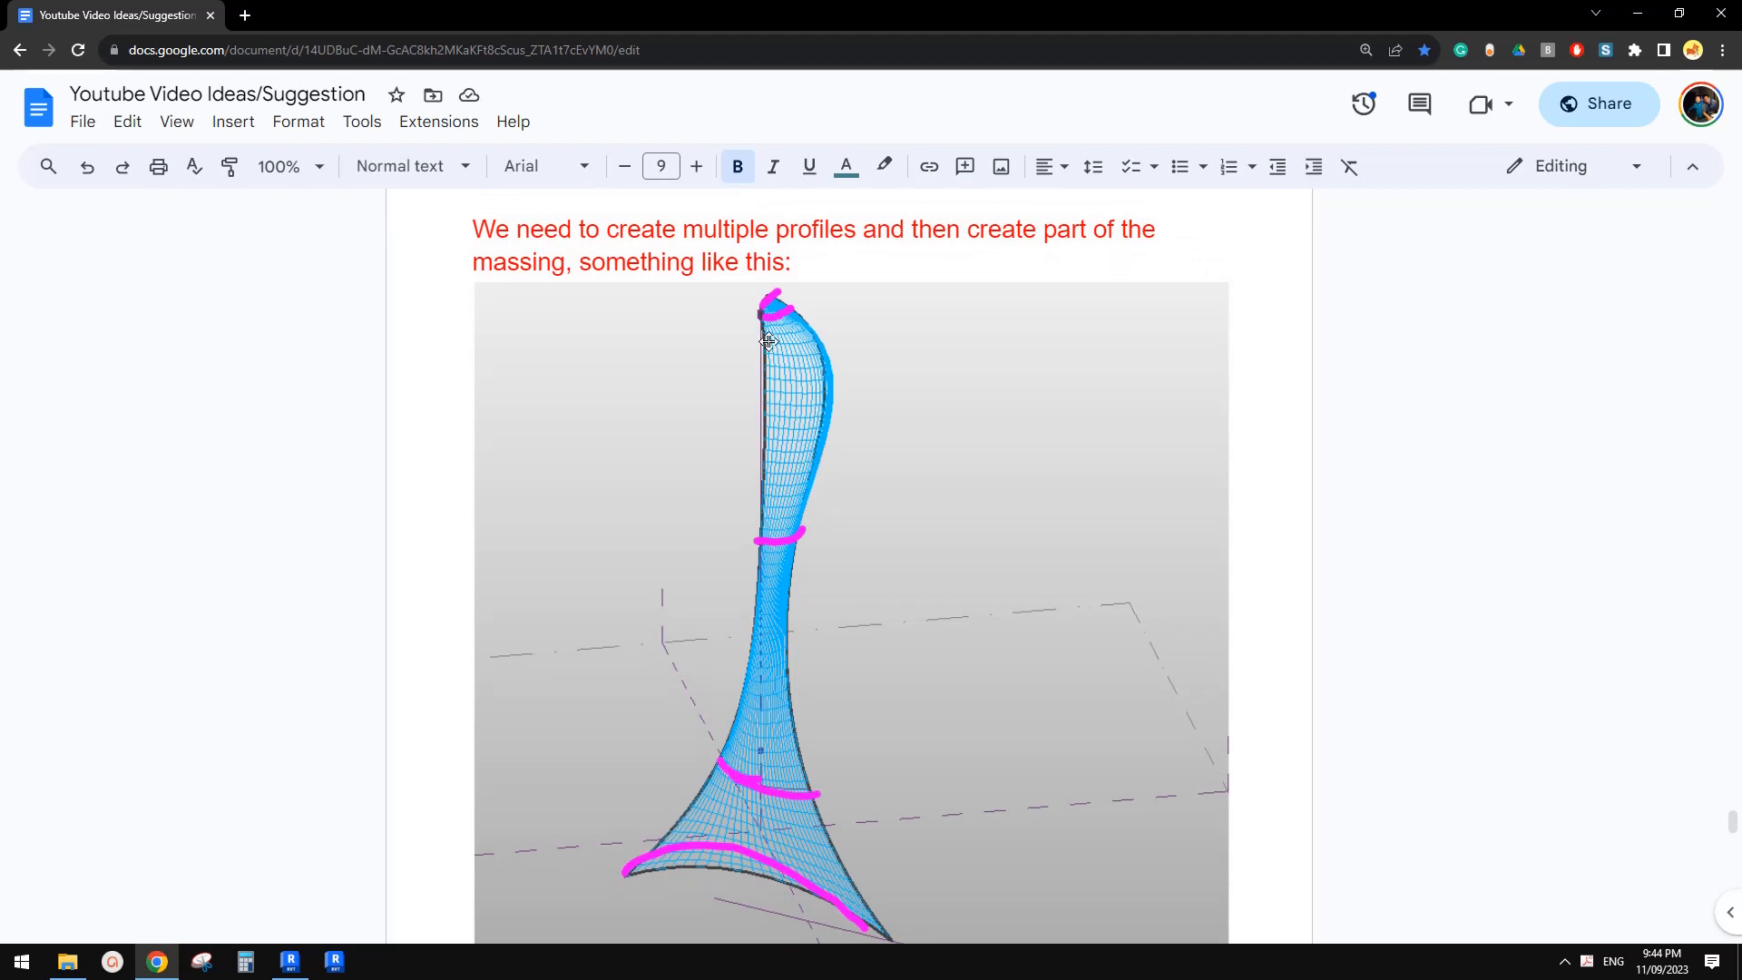
- Switch to Revit and place a reference point on Level 1, about 18331 and 23623 from the two vertical reference planes
click(292, 965)
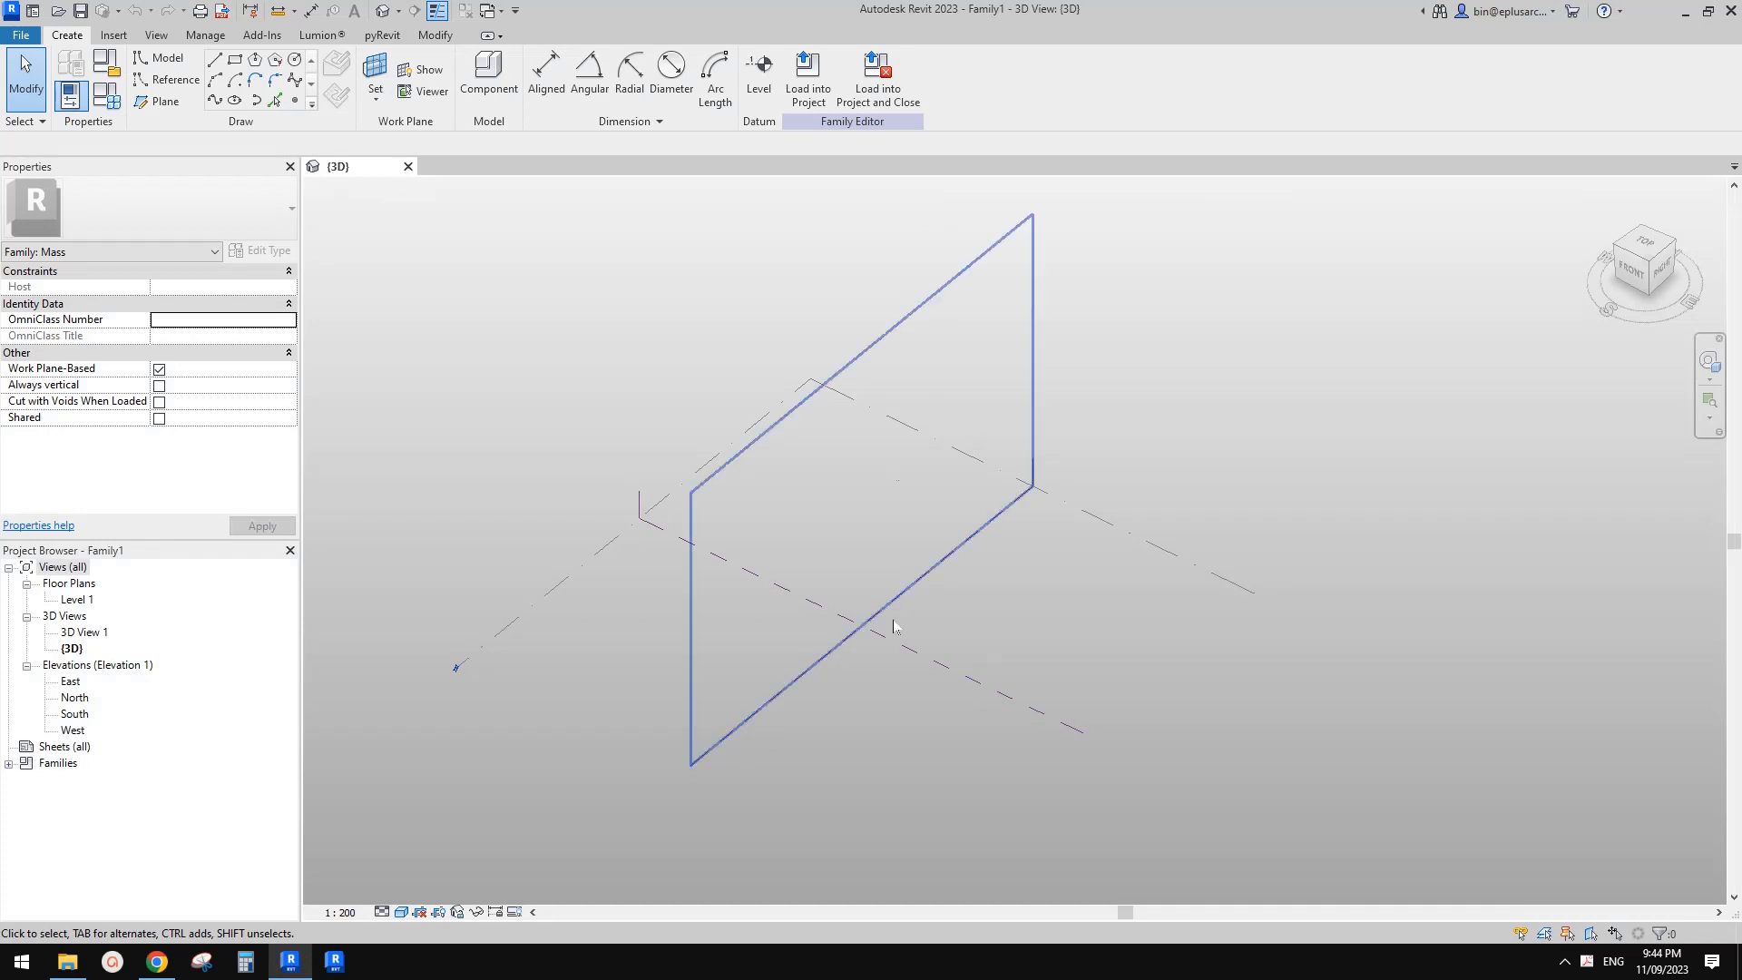
scroll(898, 273, down, 1)
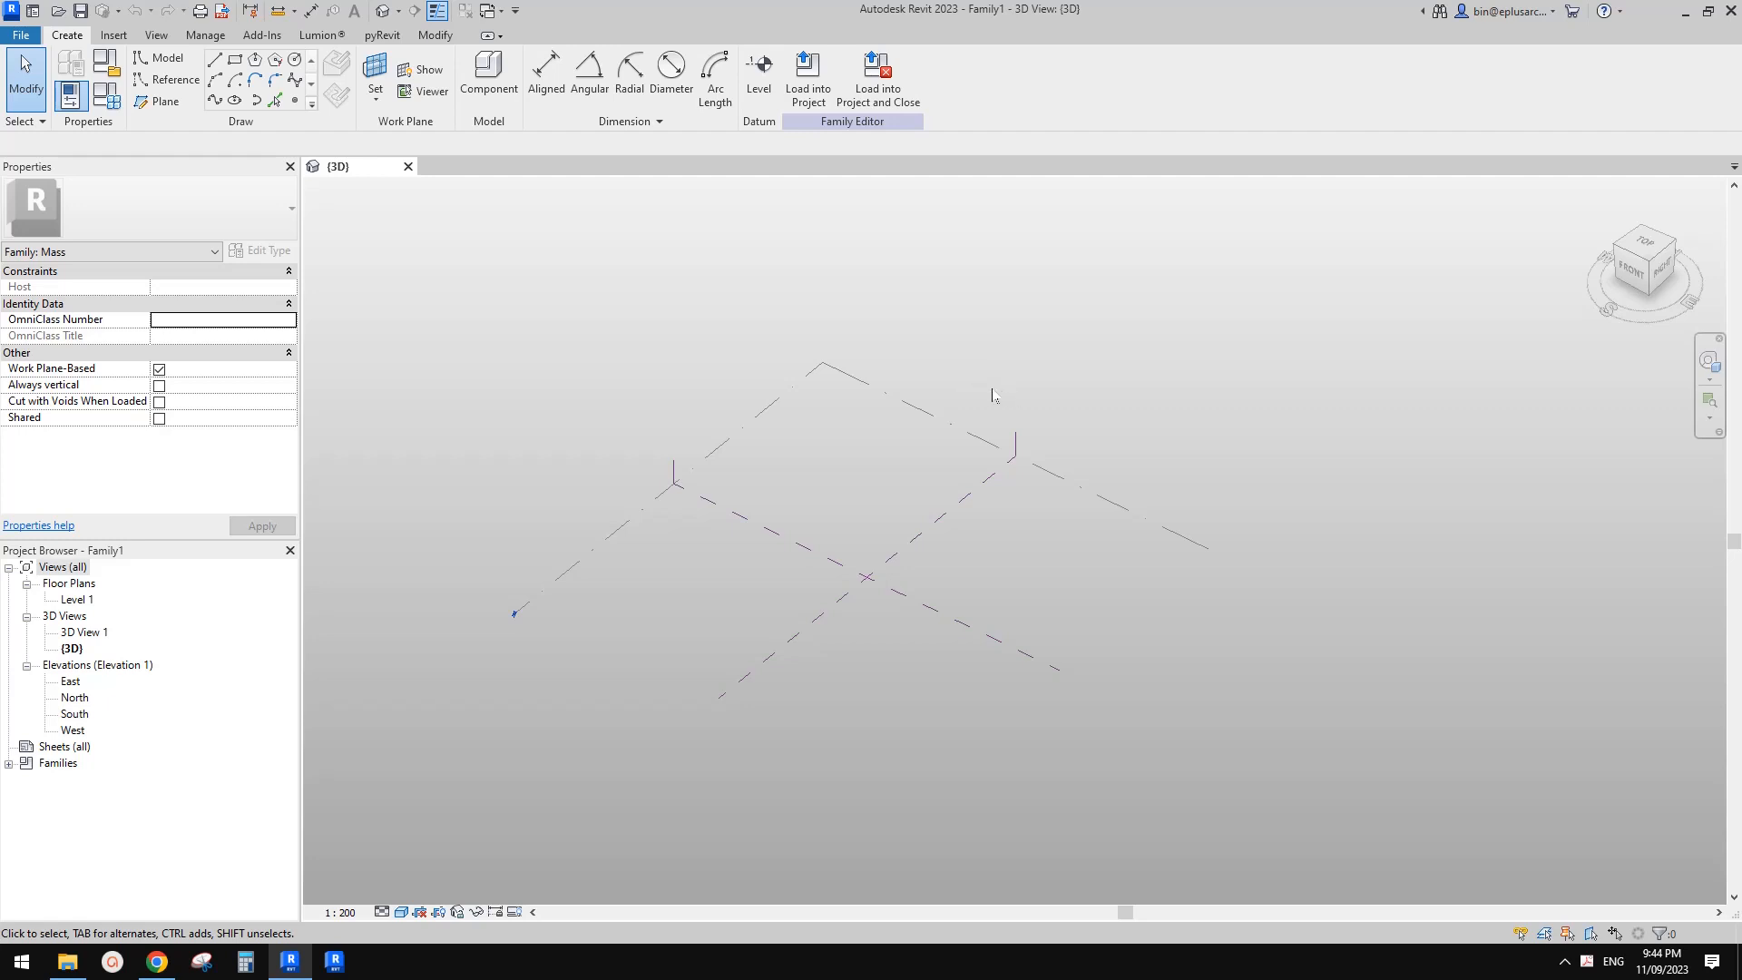
middle_drag(889, 446, 911, 511)
scroll(906, 511, up, 1)
click(295, 101)
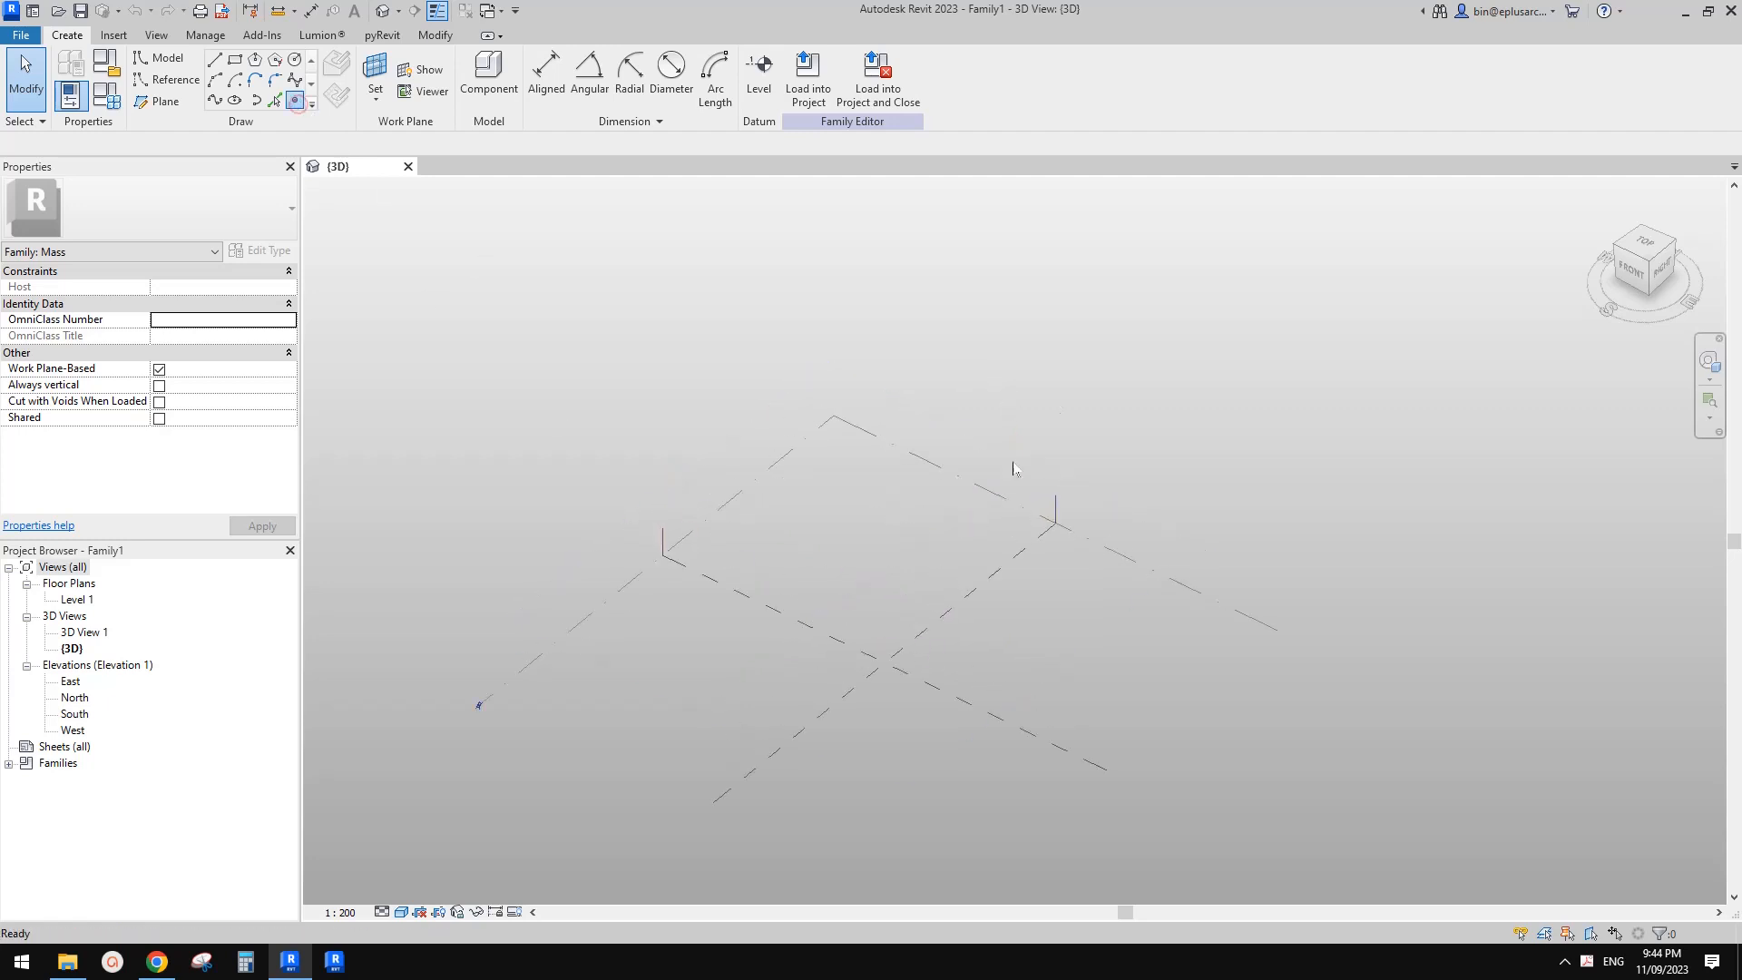
key(Escape)
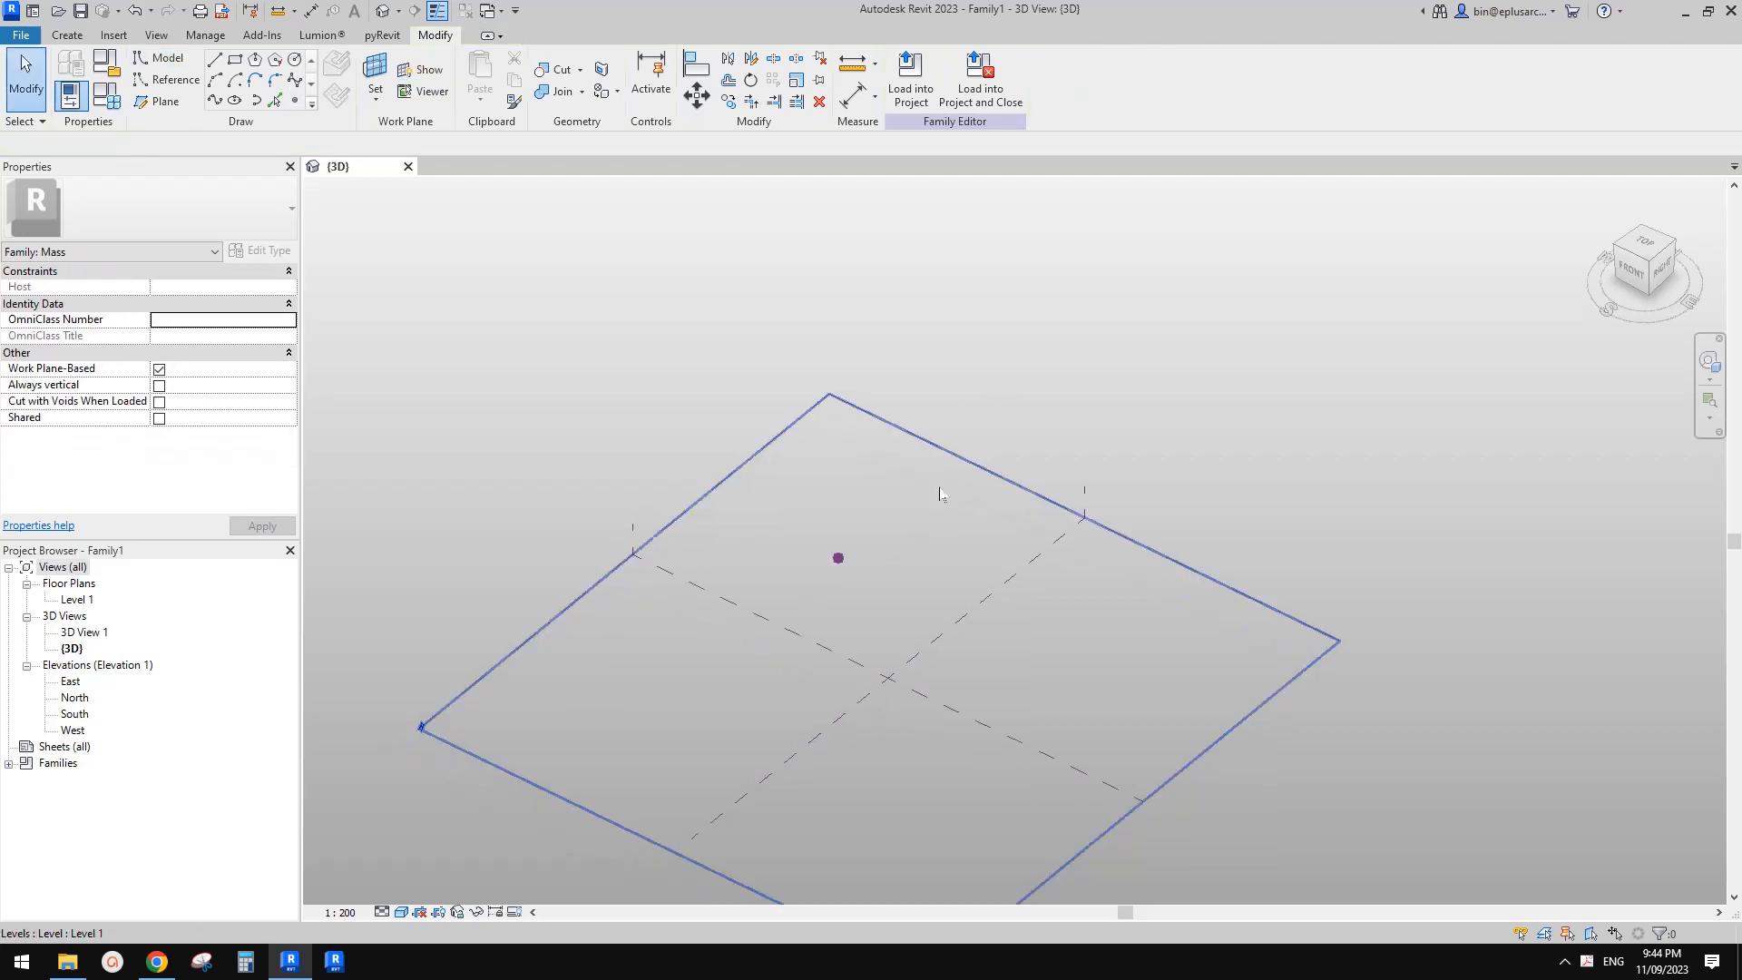
middle_drag(878, 388, 853, 403)
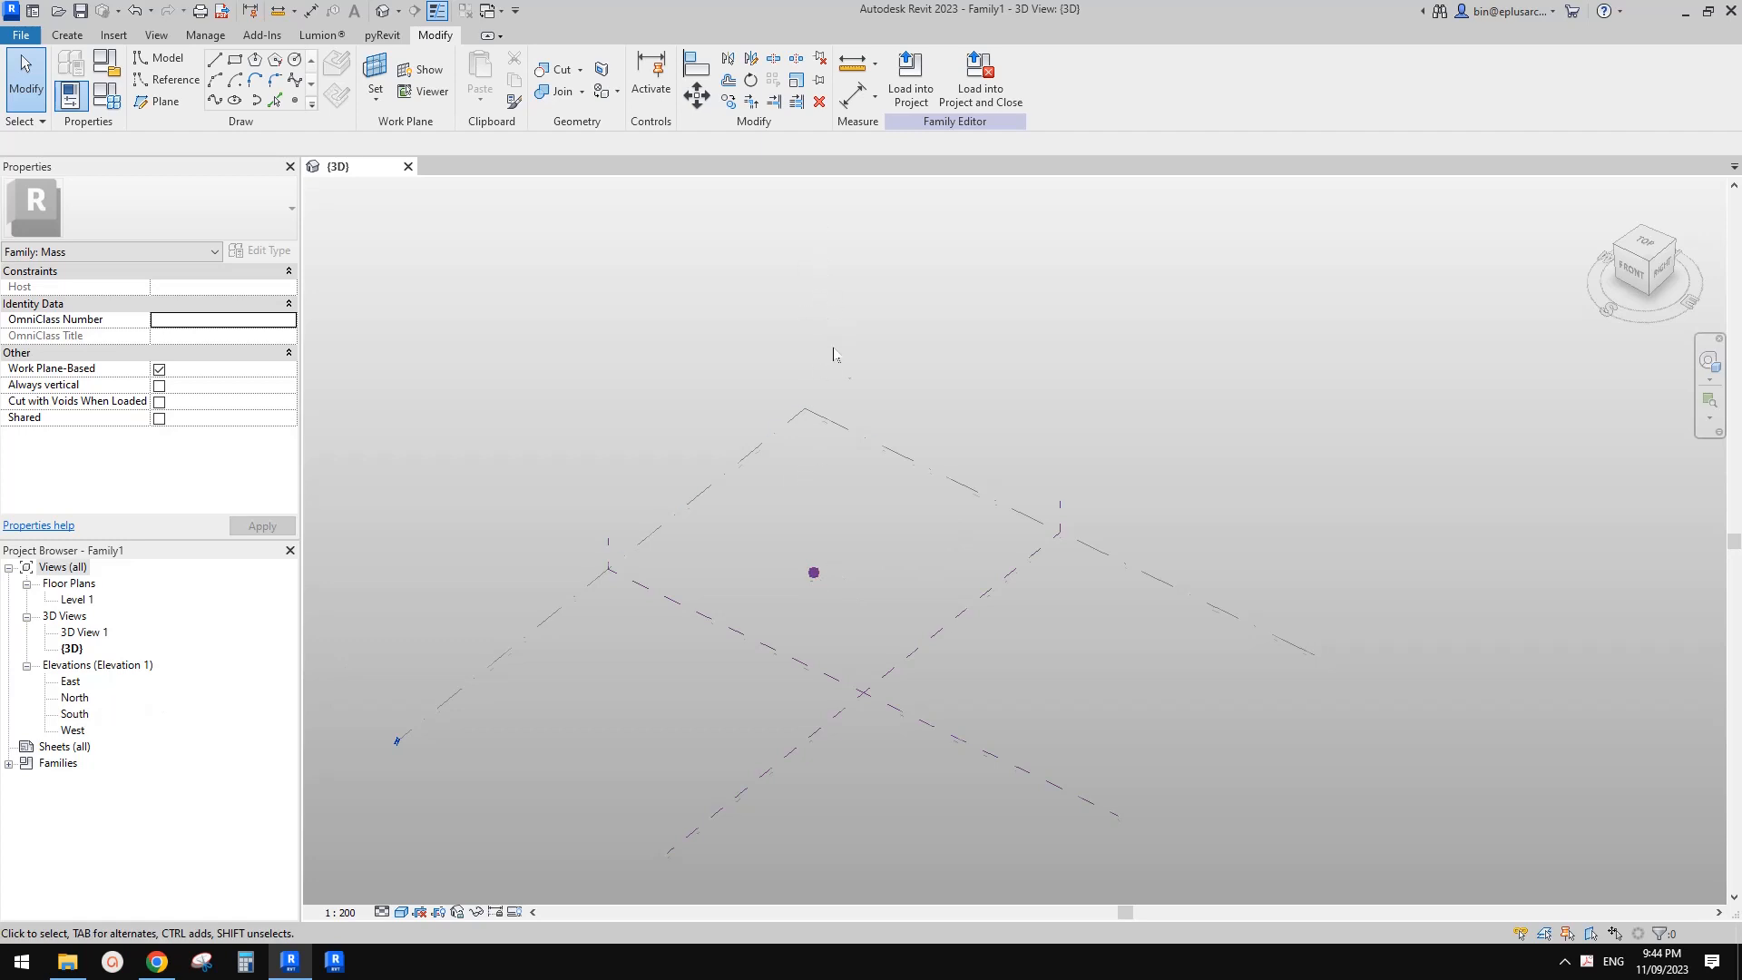
- Set the reference point's horizontal plane as the work plane and place a second reference point on it at the same location
scroll(863, 499, down, 1)
middle_drag(828, 574, 840, 543)
click(840, 543)
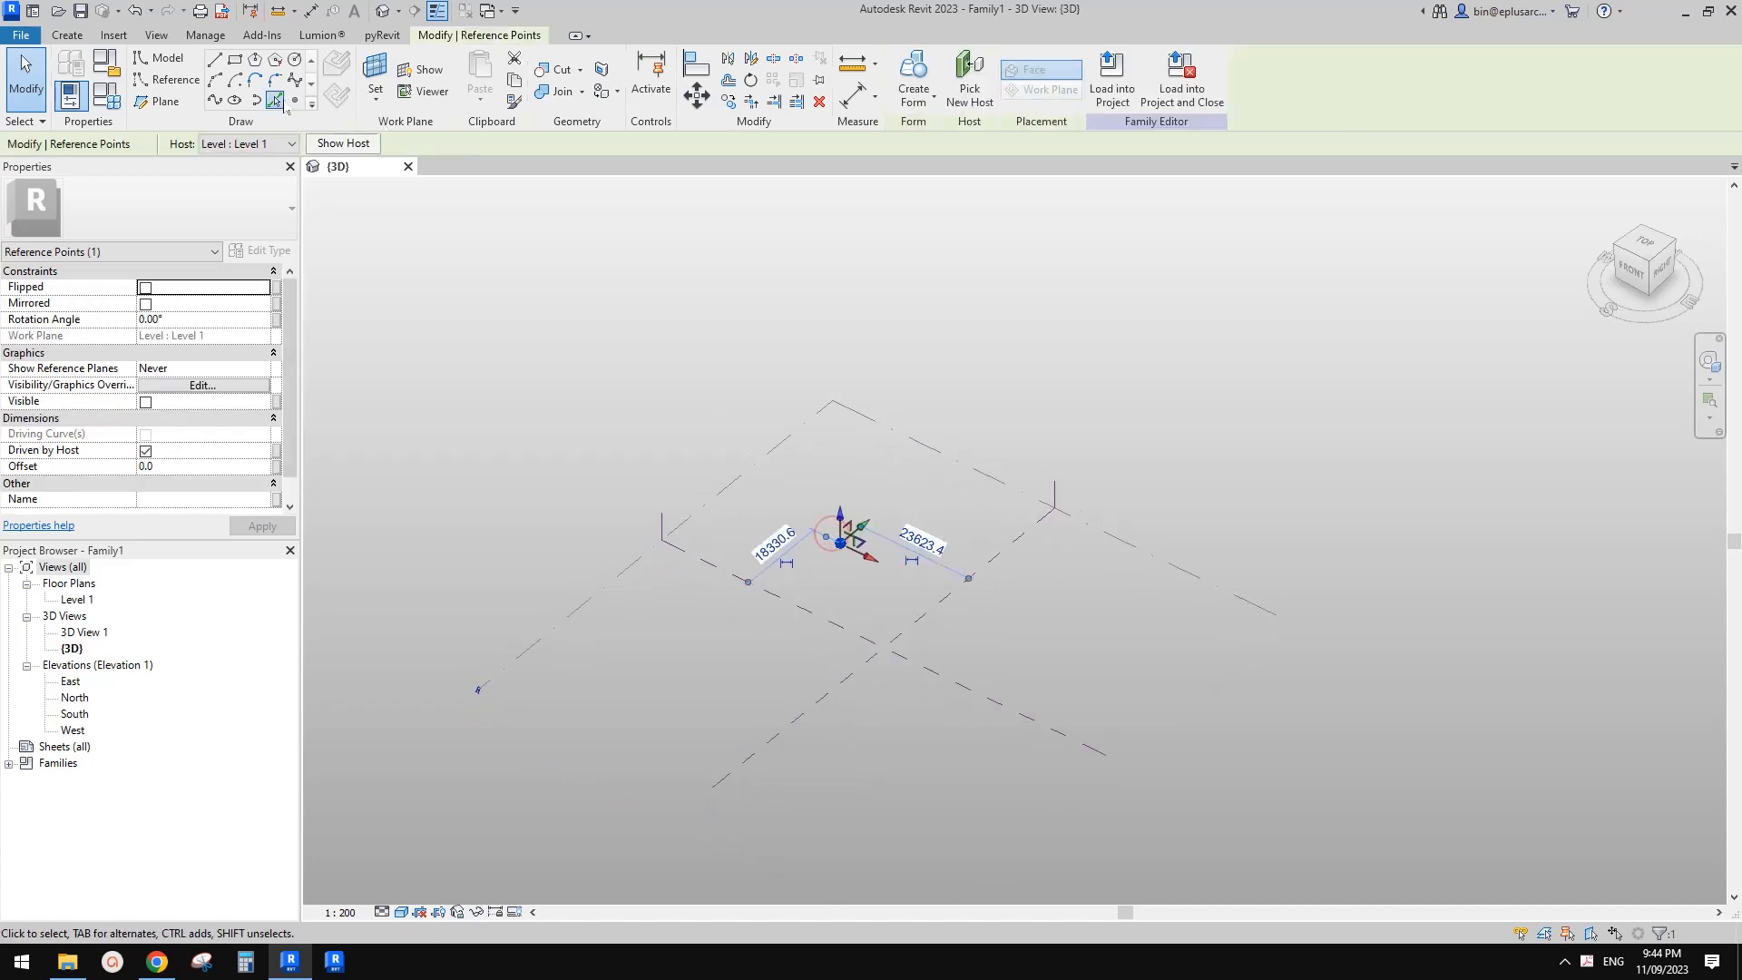
click(275, 100)
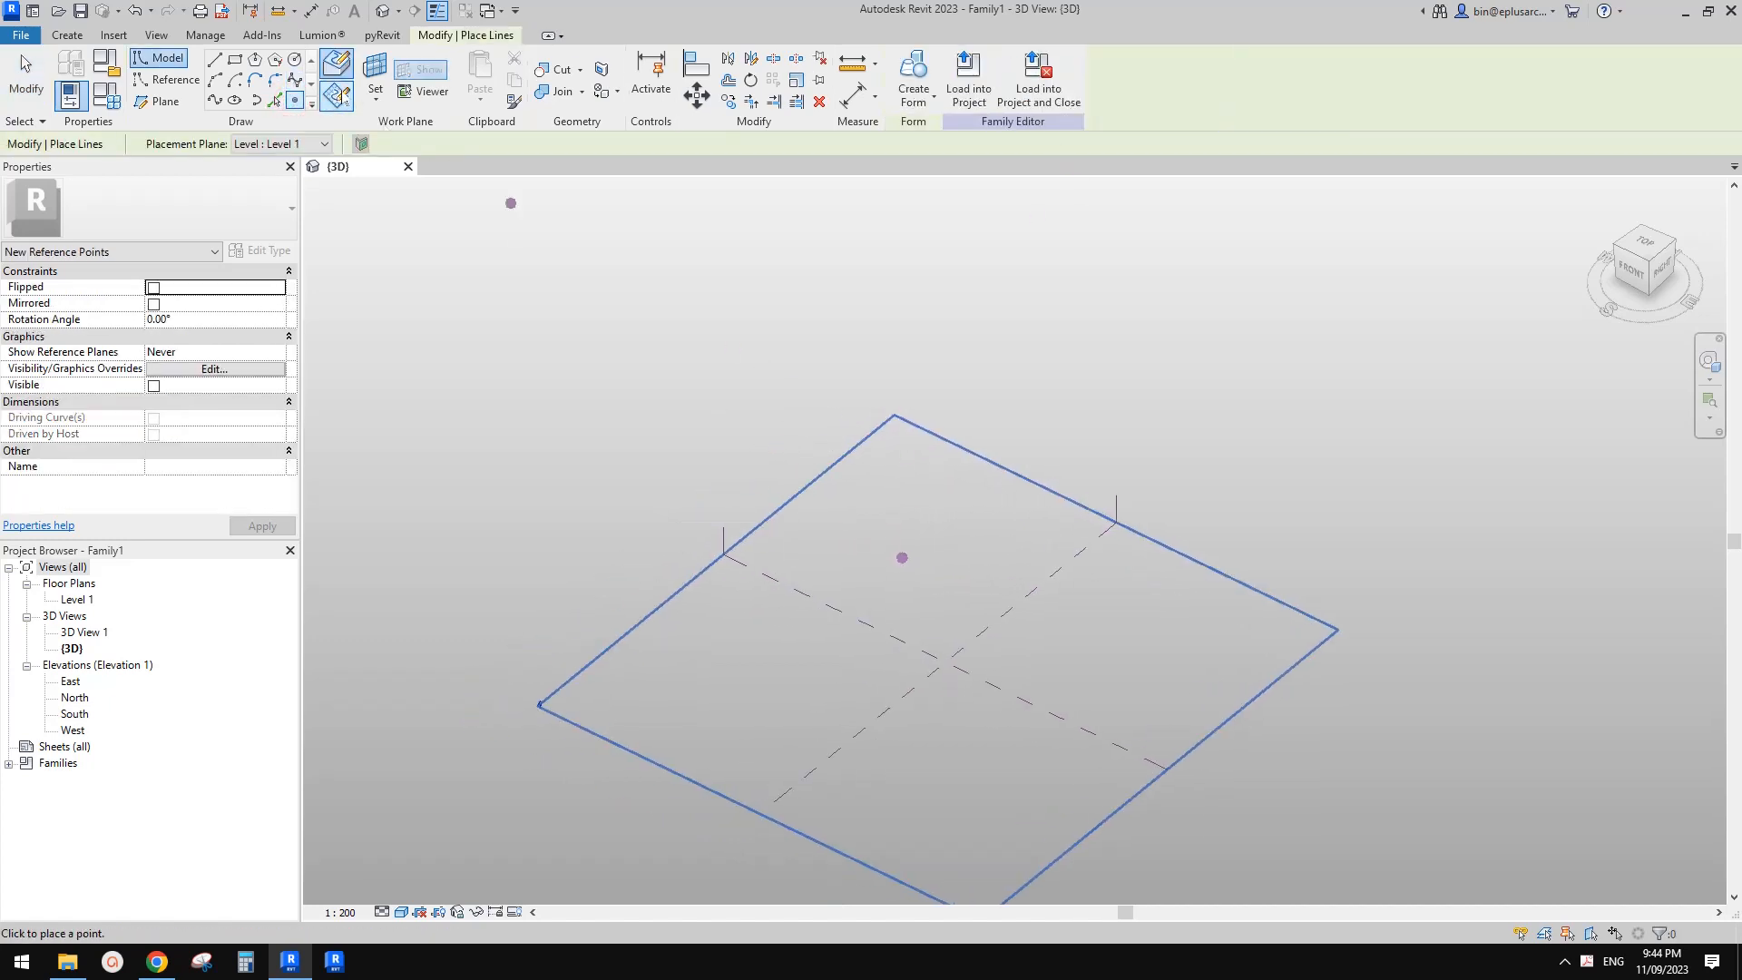
key(Escape)
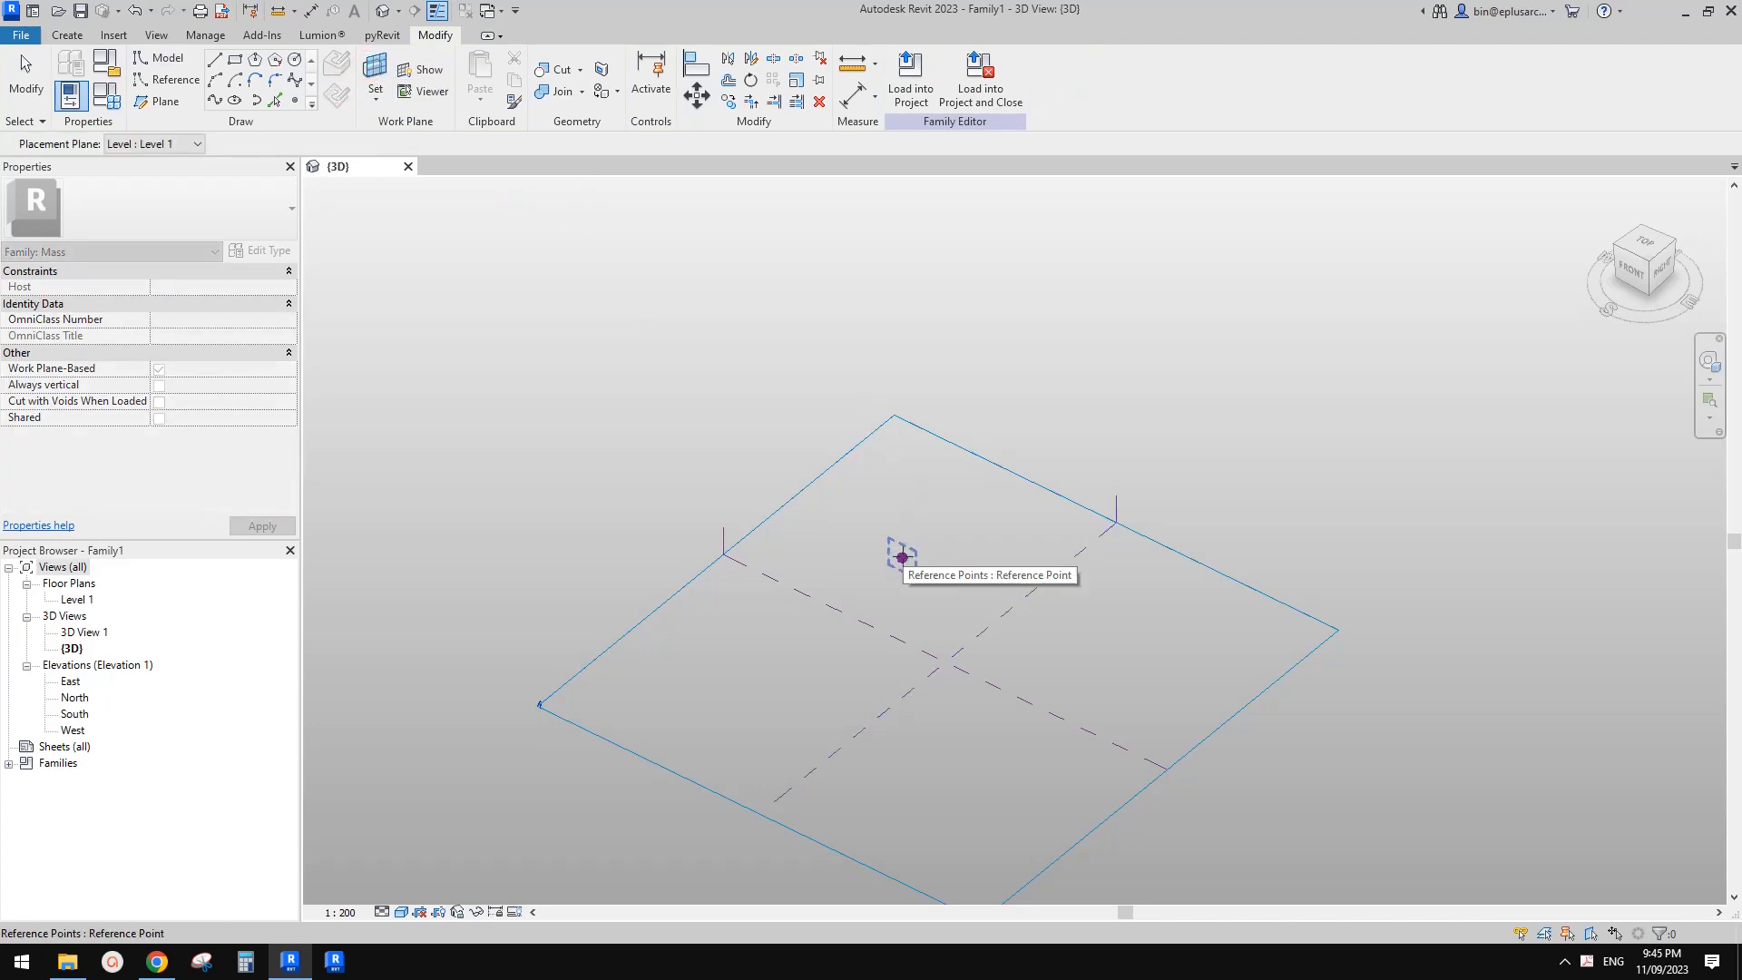
click(899, 557)
click(935, 545)
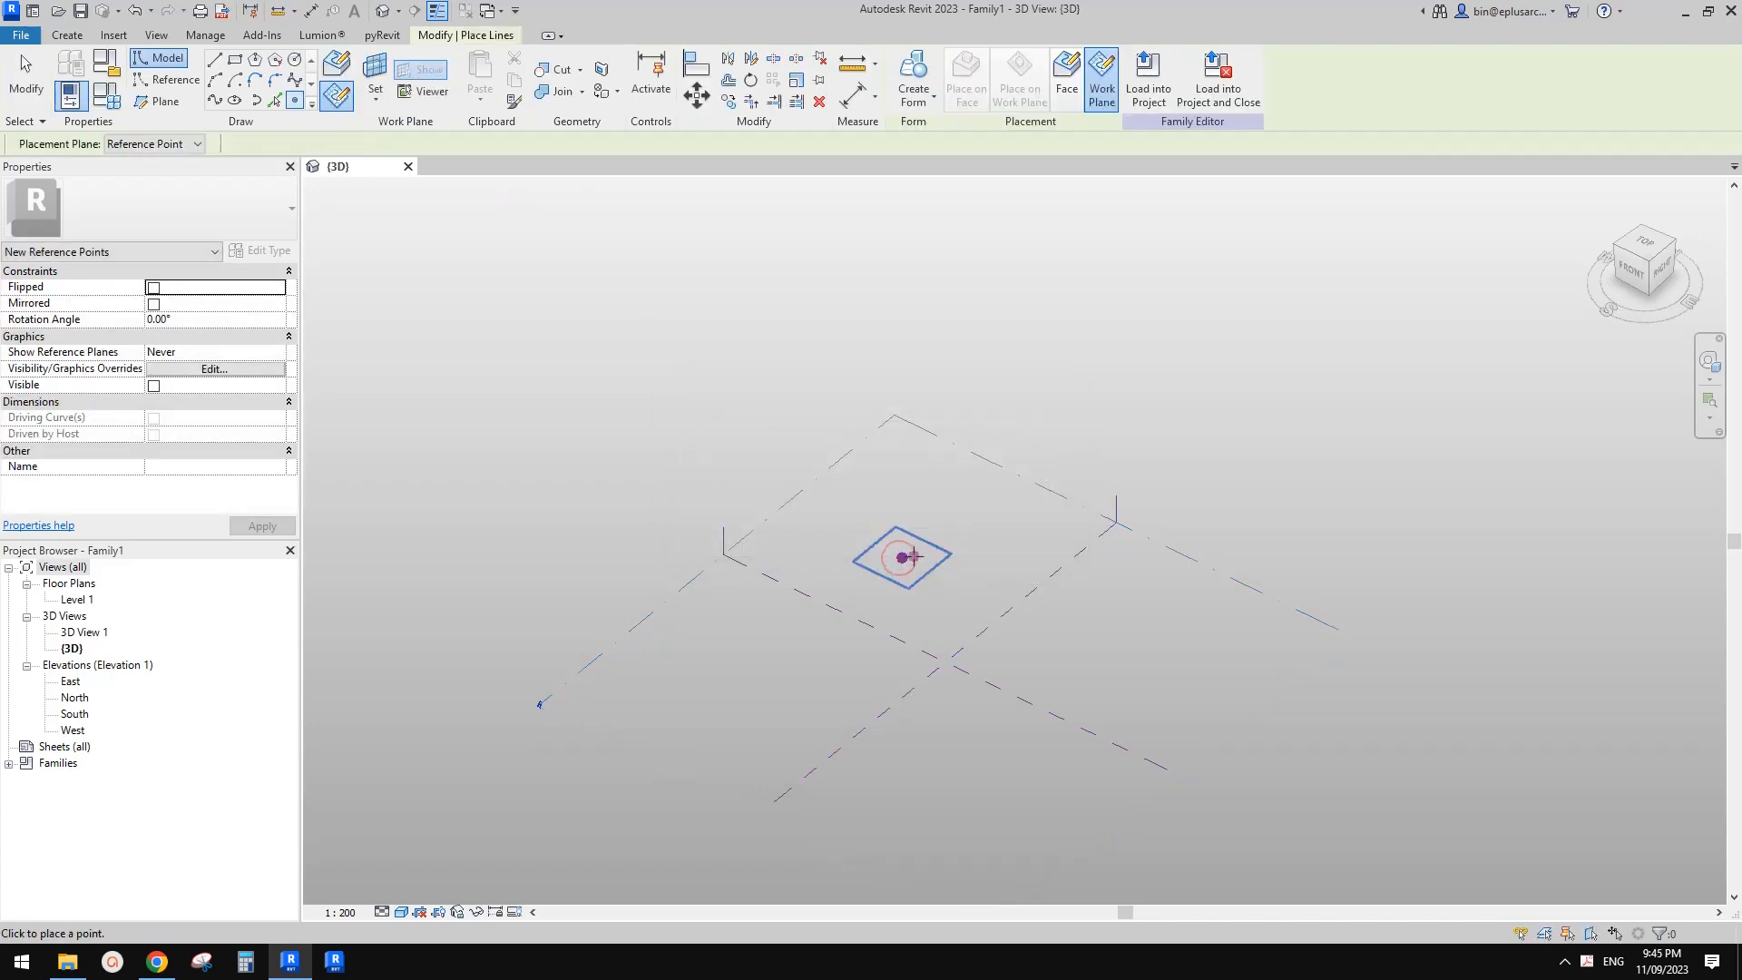
click(904, 557)
click(944, 538)
key(Escape)
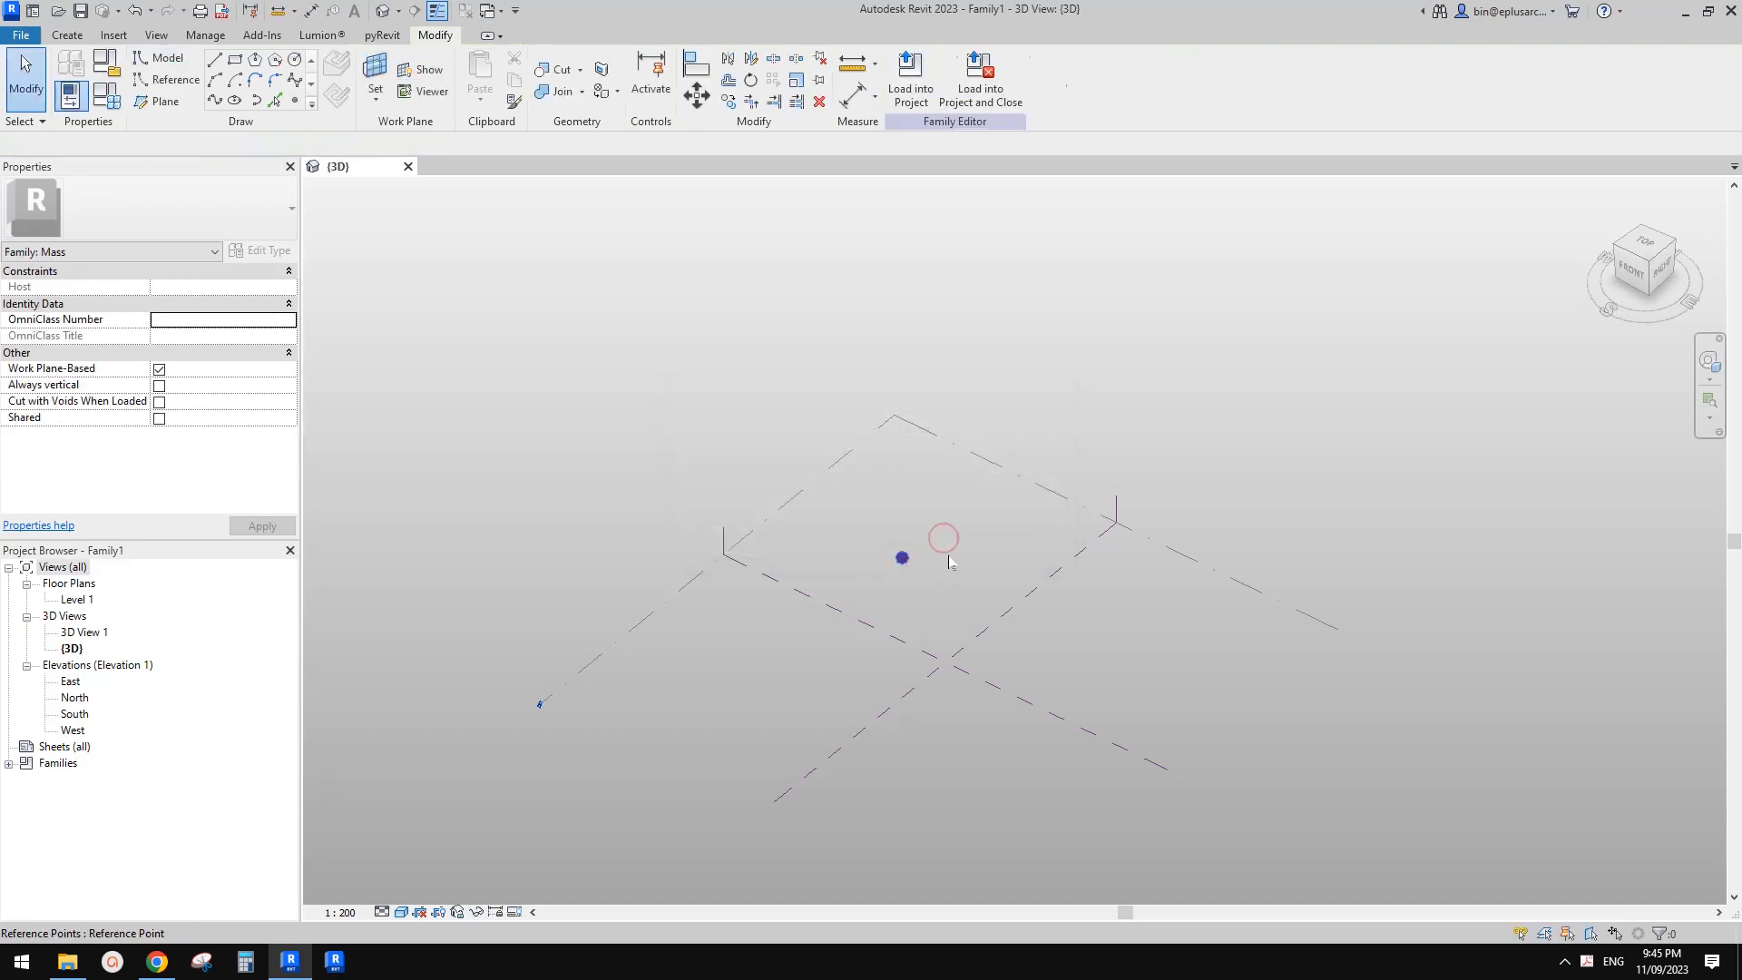
- Raise the second reference point to an offset of about 64587 and connect both points with a spline through points
click(903, 558)
drag(896, 534, 896, 244)
ctrl+drag(835, 477, 952, 613)
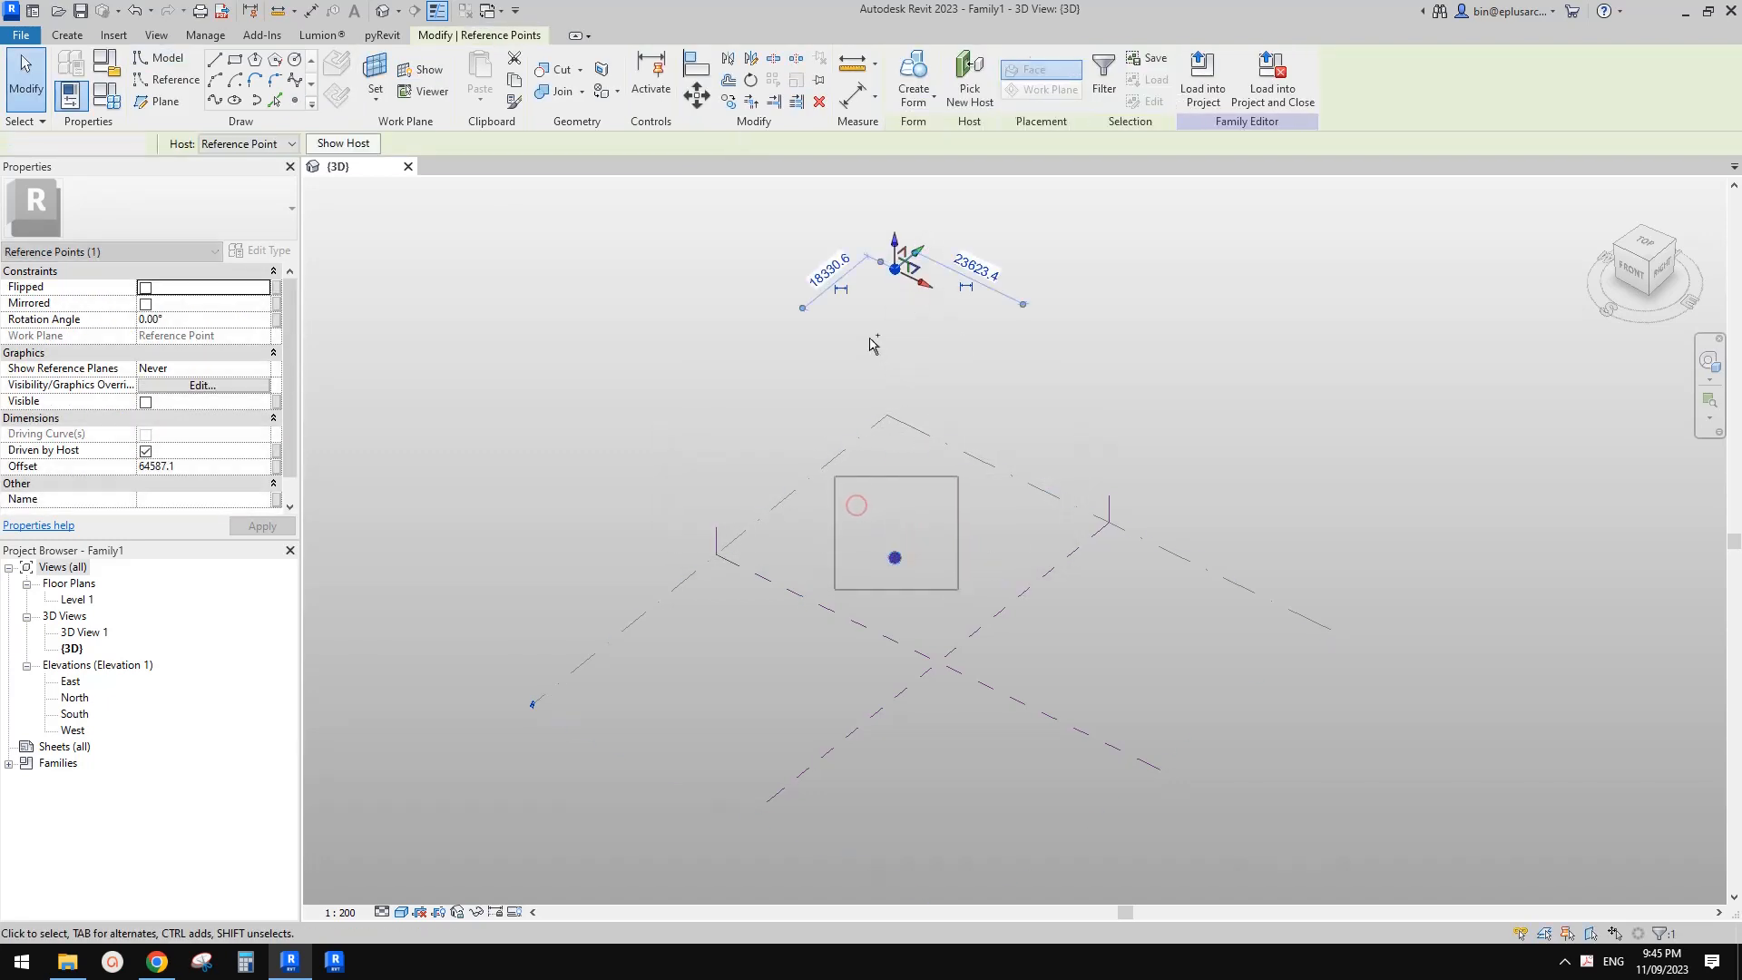
click(216, 101)
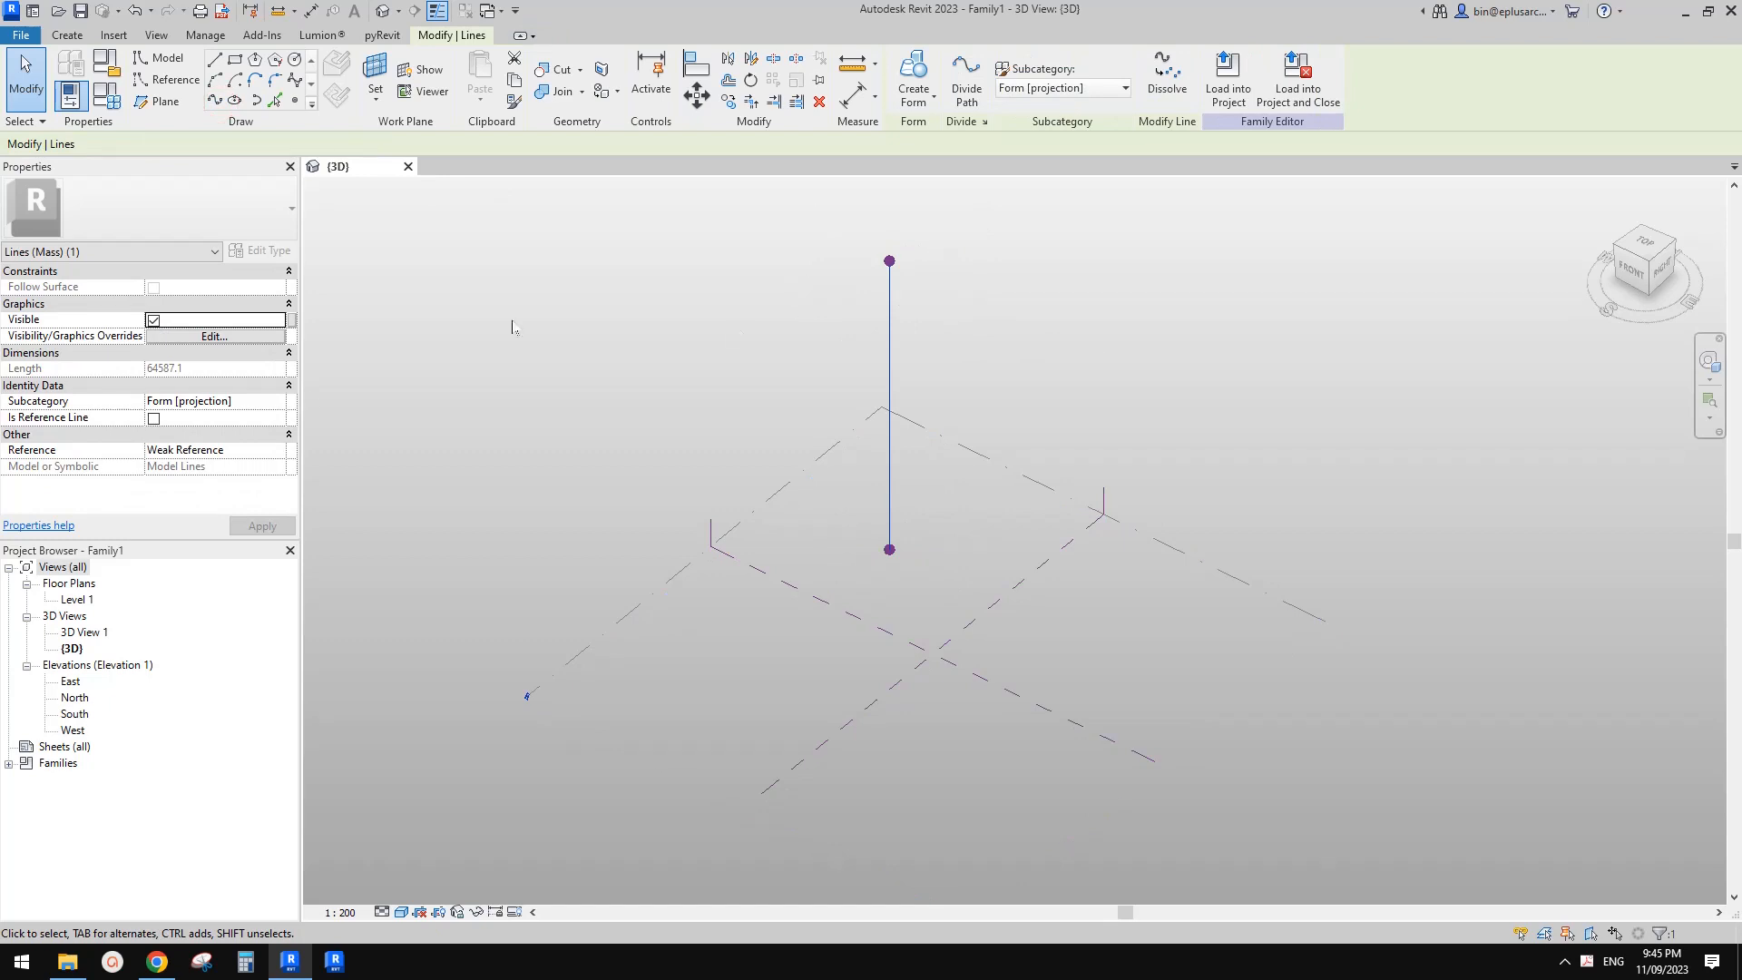
- Convert the vertical line between the two points into a reference line
click(159, 422)
middle_drag(953, 275, 973, 331)
scroll(913, 321, up, 1)
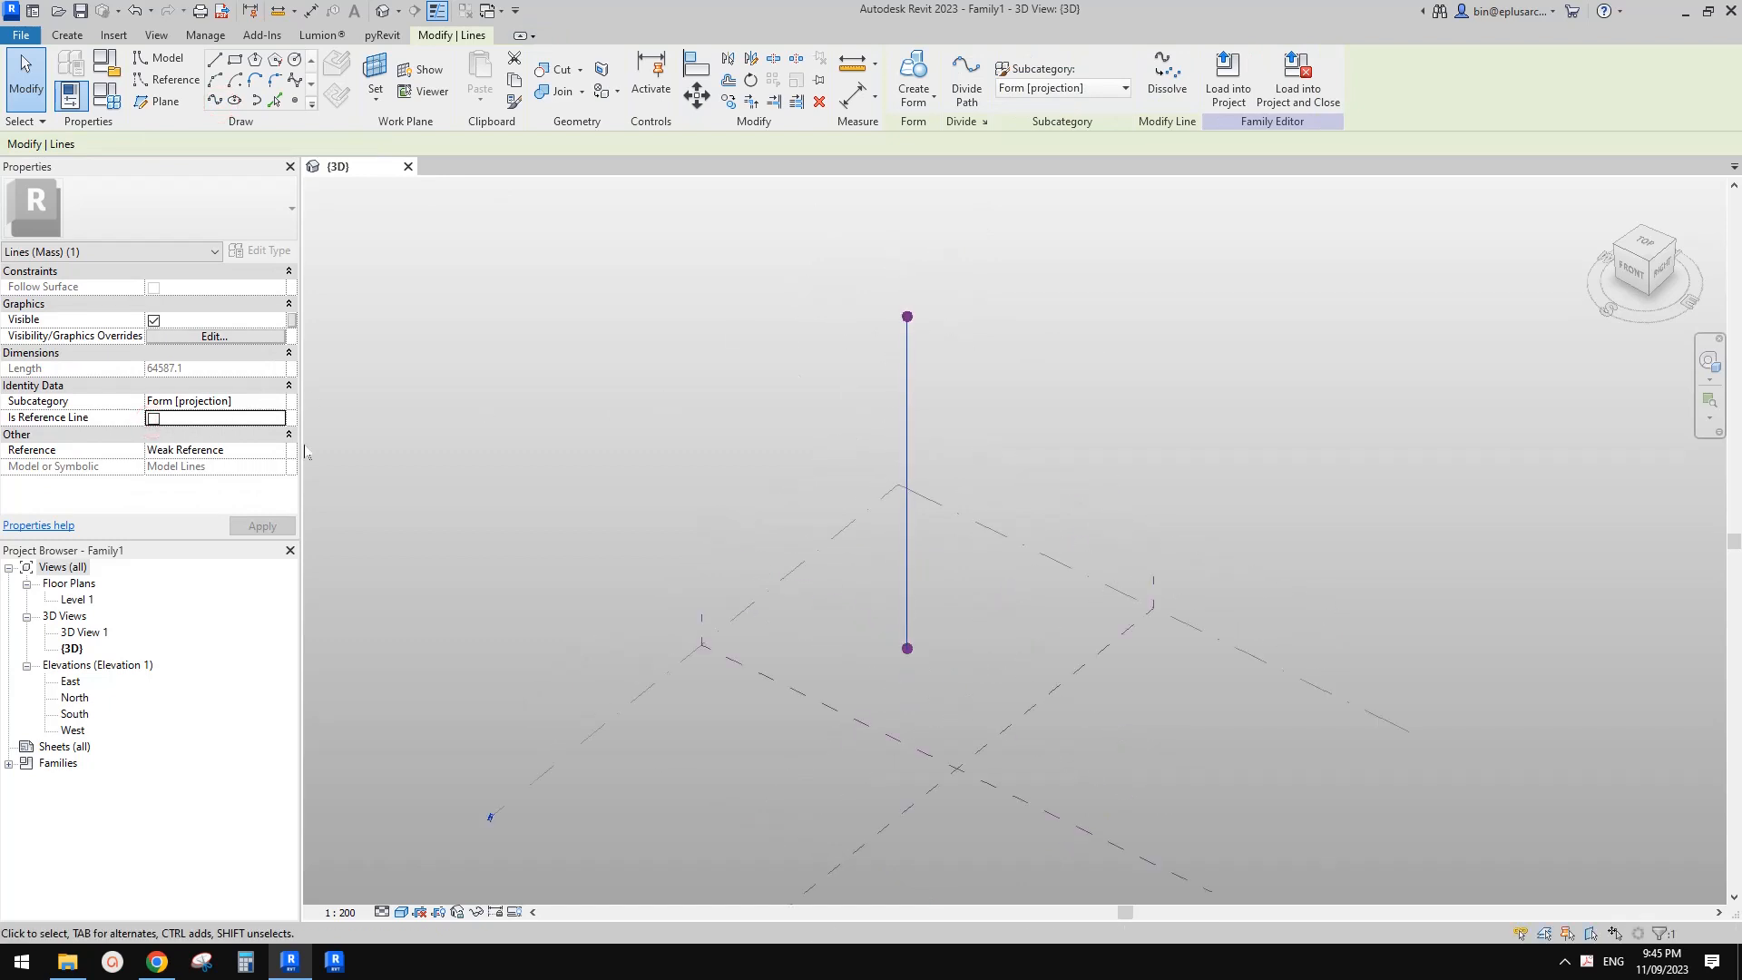
click(153, 419)
middle_drag(780, 424, 792, 420)
click(817, 395)
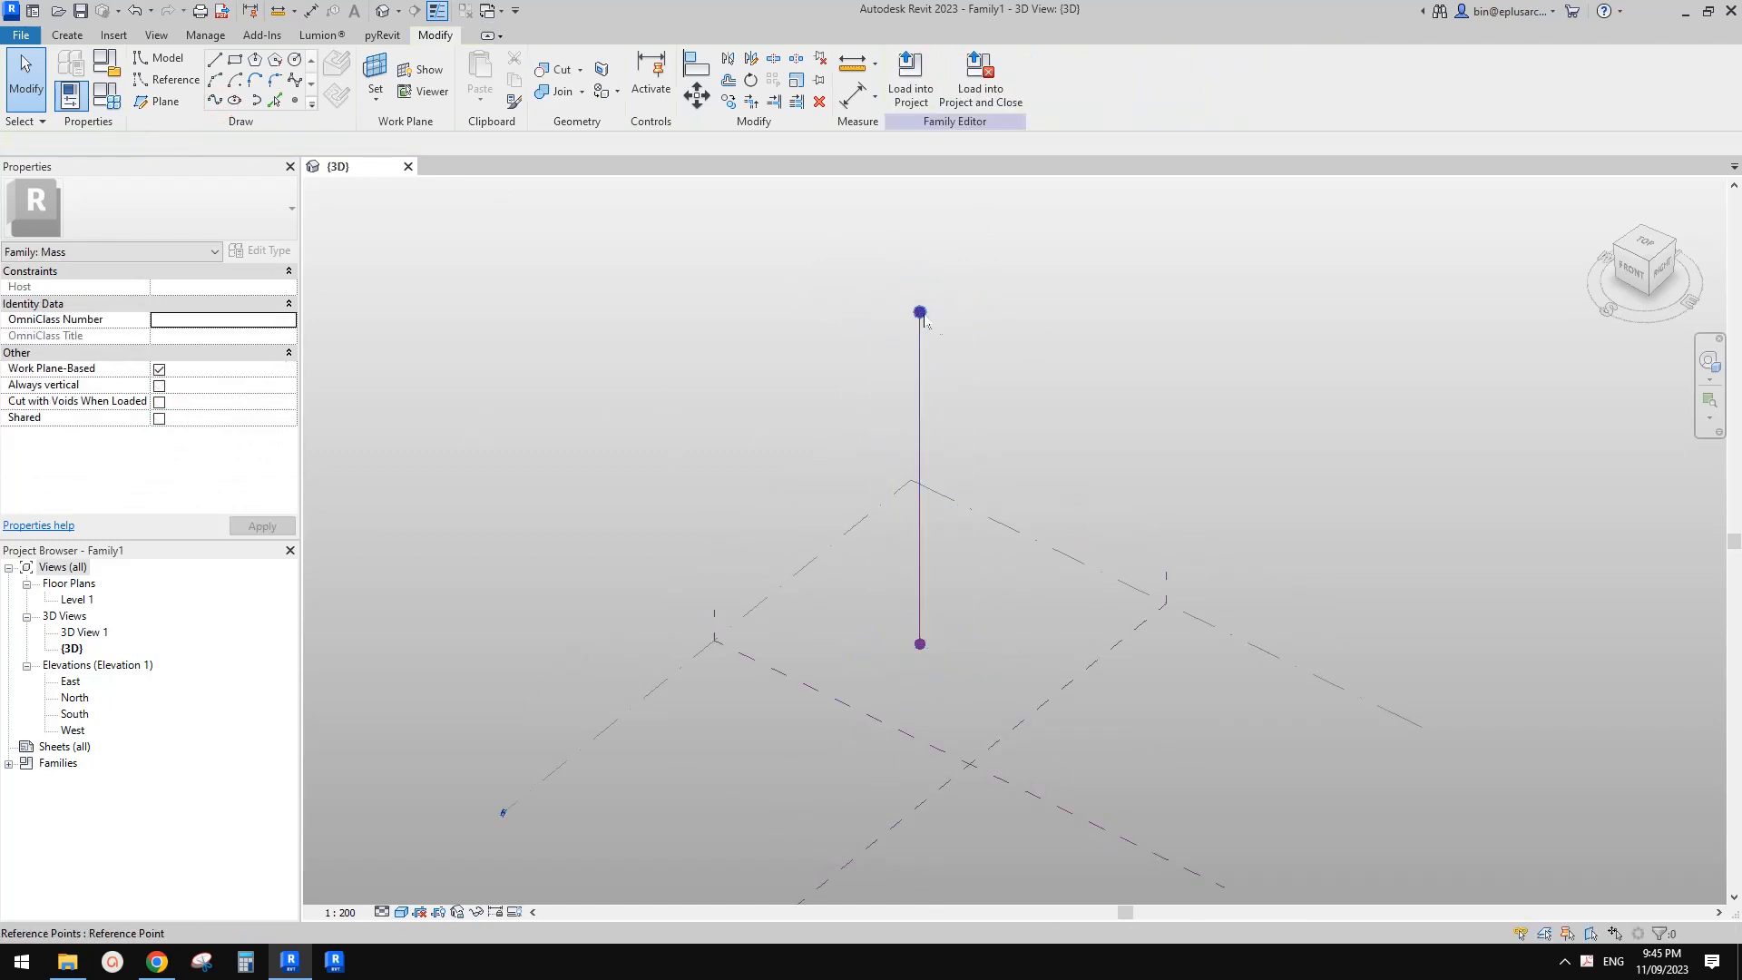
- Raise the top reference point to an offset of about 80502 above the base point
click(918, 314)
middle_drag(918, 314, 915, 347)
drag(917, 315, 917, 235)
click(1112, 396)
- Move the base reference point so the vertical line stands about 21000 from both vertical reference planes, and select the top point
click(918, 679)
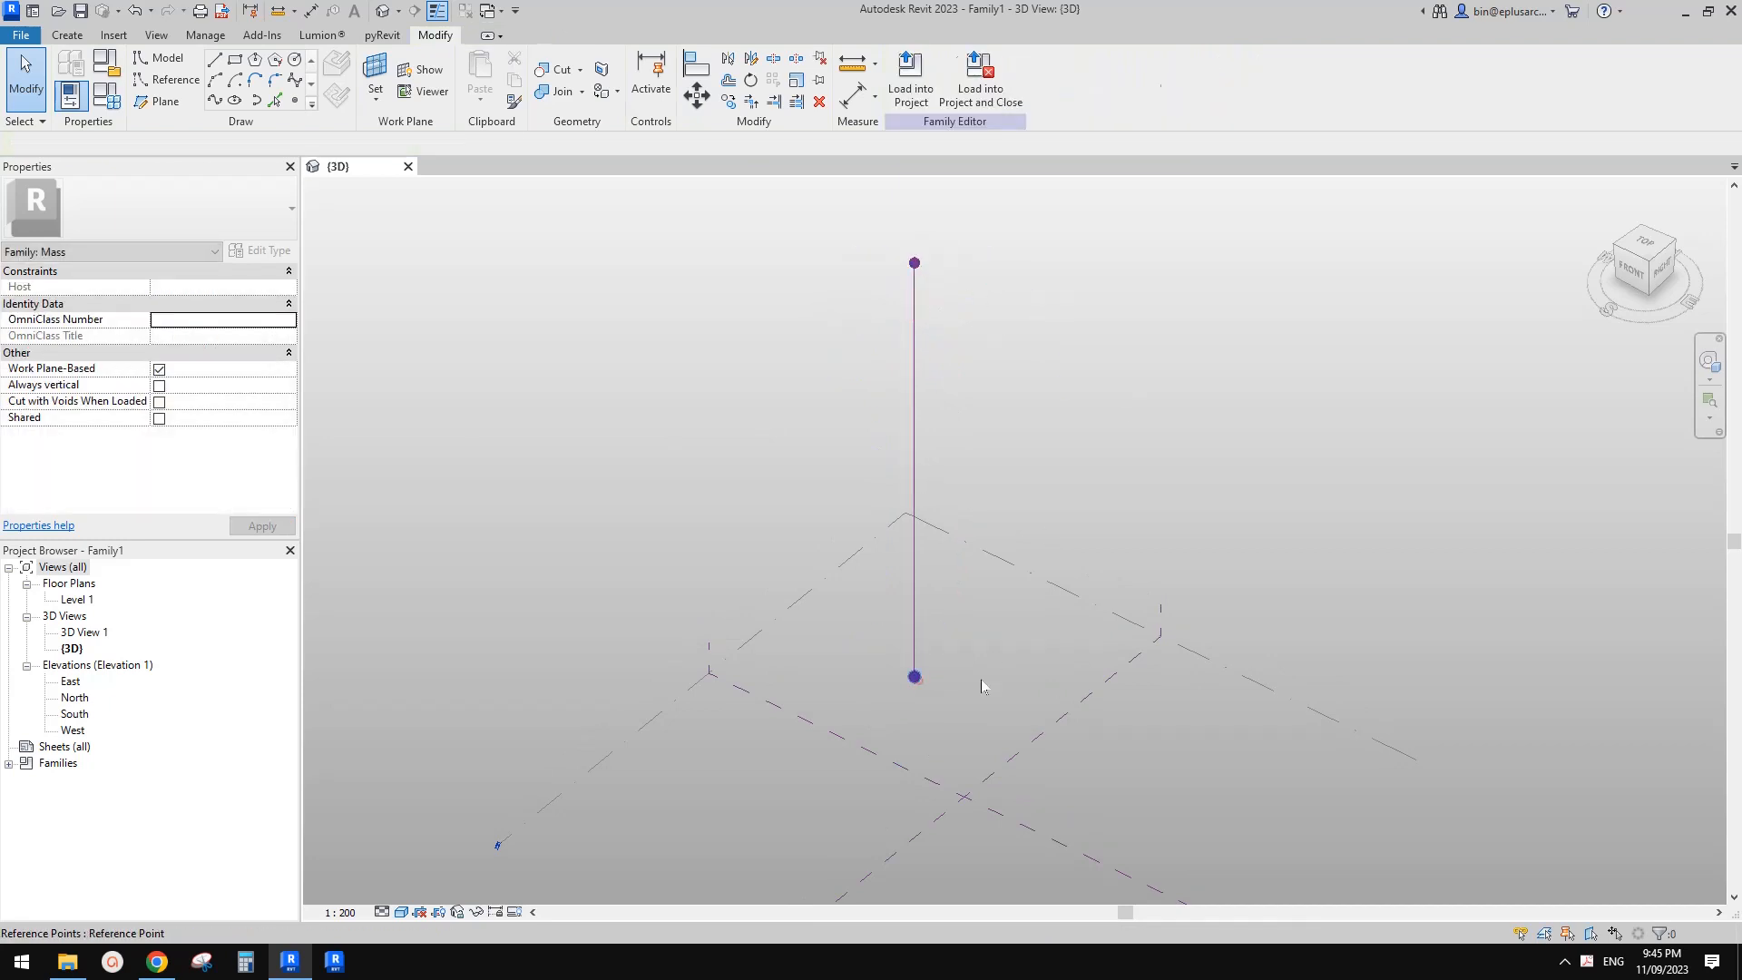
click(999, 711)
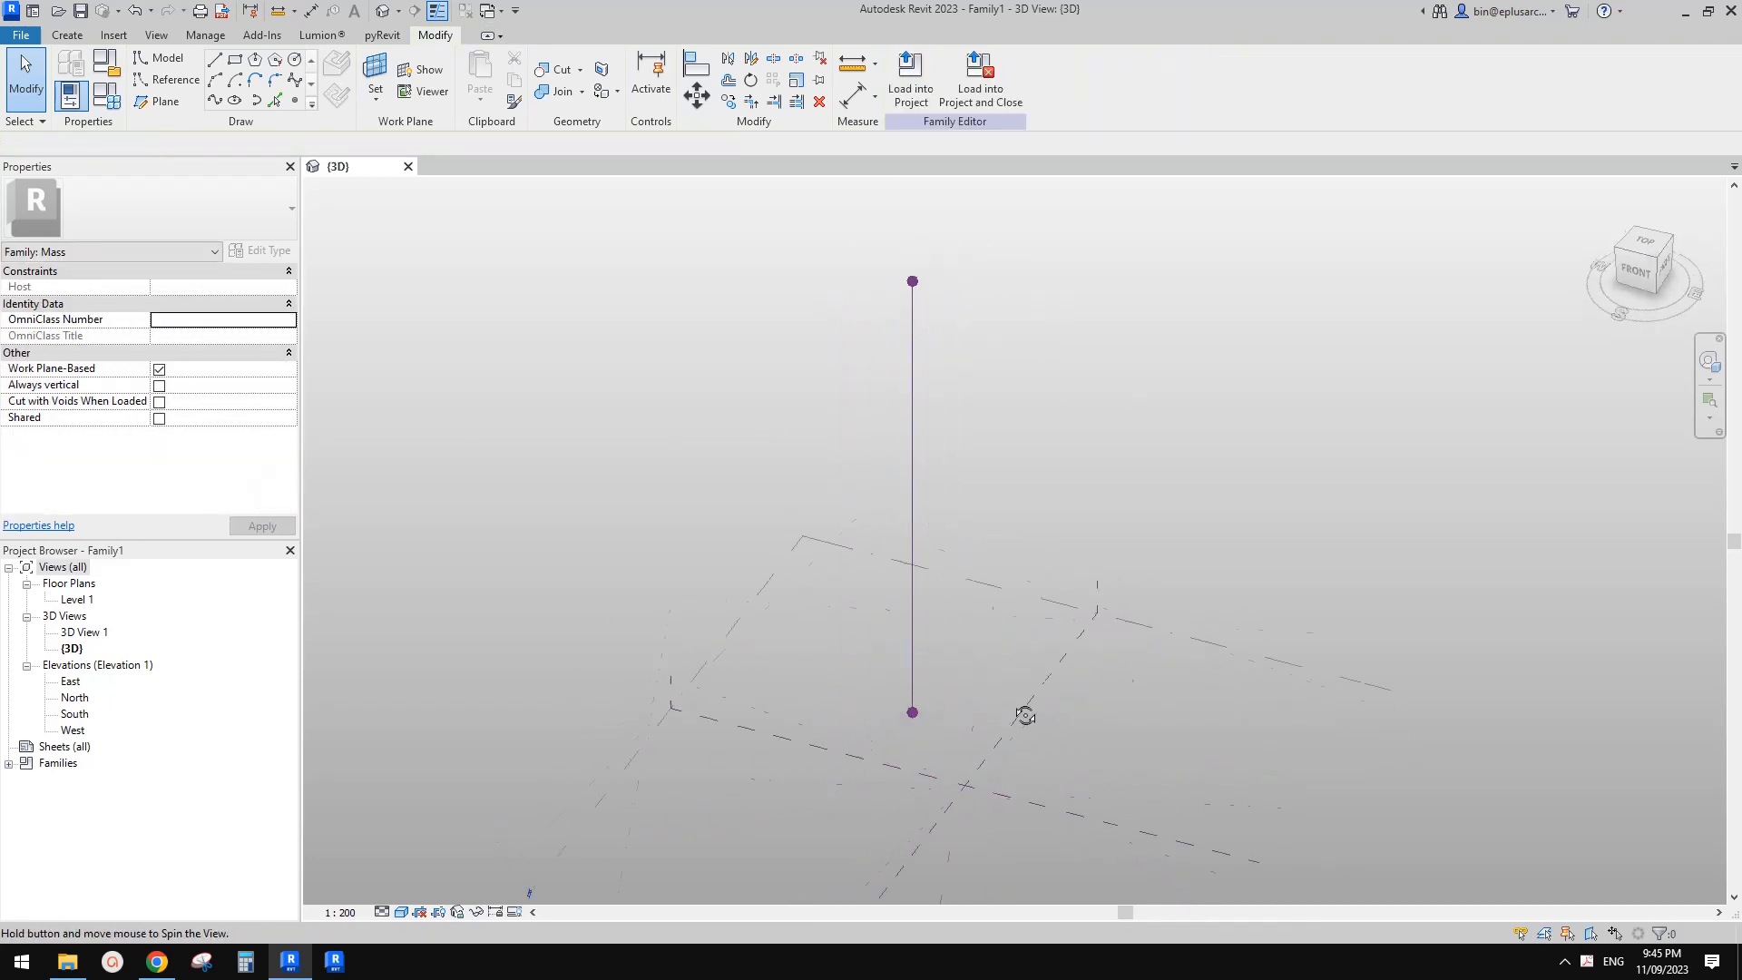
scroll(928, 719, up, 2)
drag(926, 714, 911, 664)
click(931, 562)
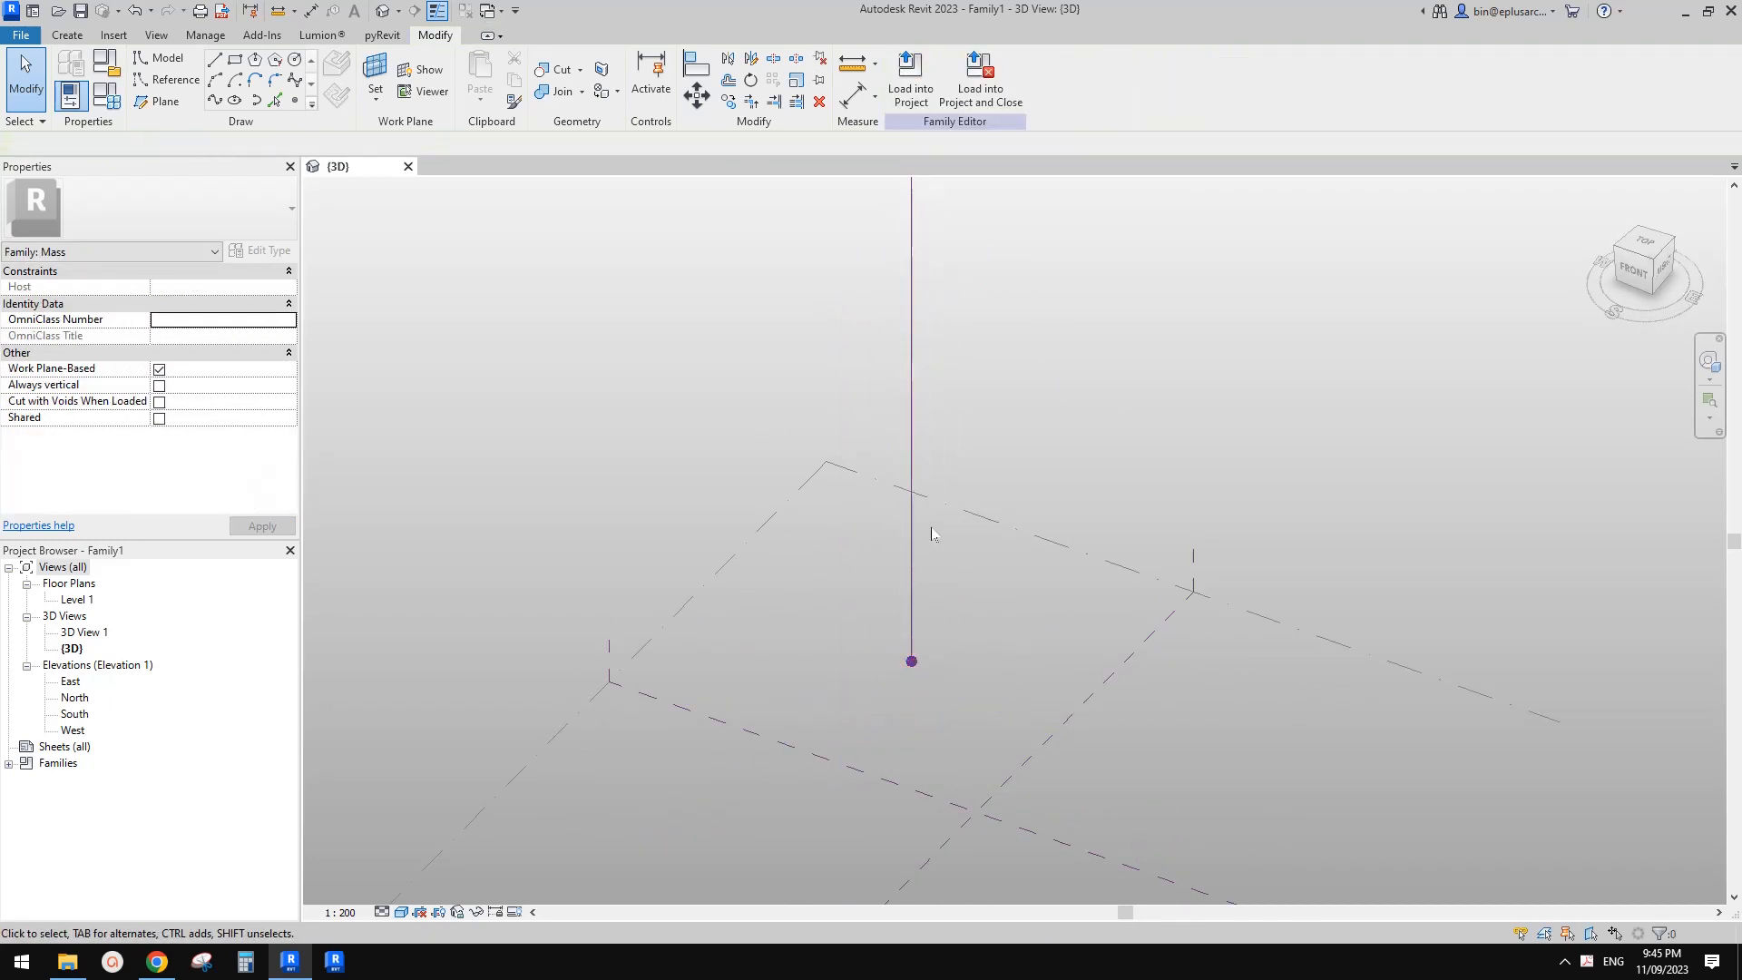
scroll(923, 535, down, 1)
middle_drag(915, 537, 918, 581)
middle_drag(922, 454, 908, 465)
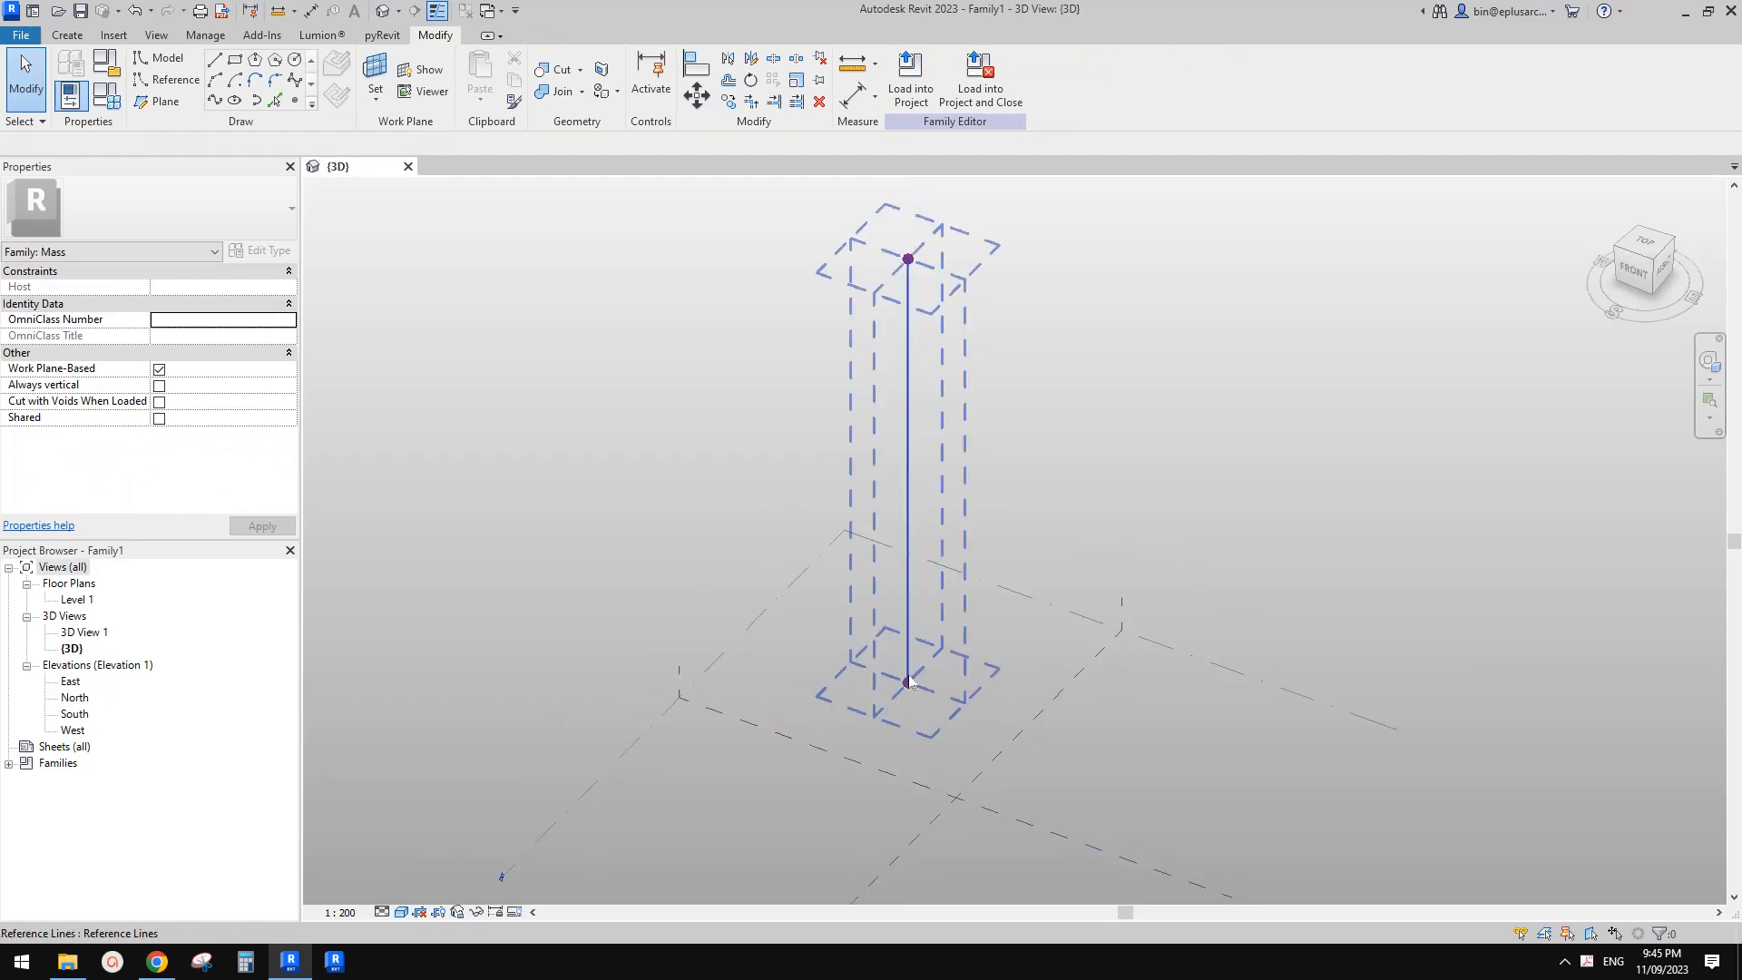
click(908, 257)
shift+middle_drag(994, 416, 1053, 430)
shift+middle_drag(765, 564, 721, 608)
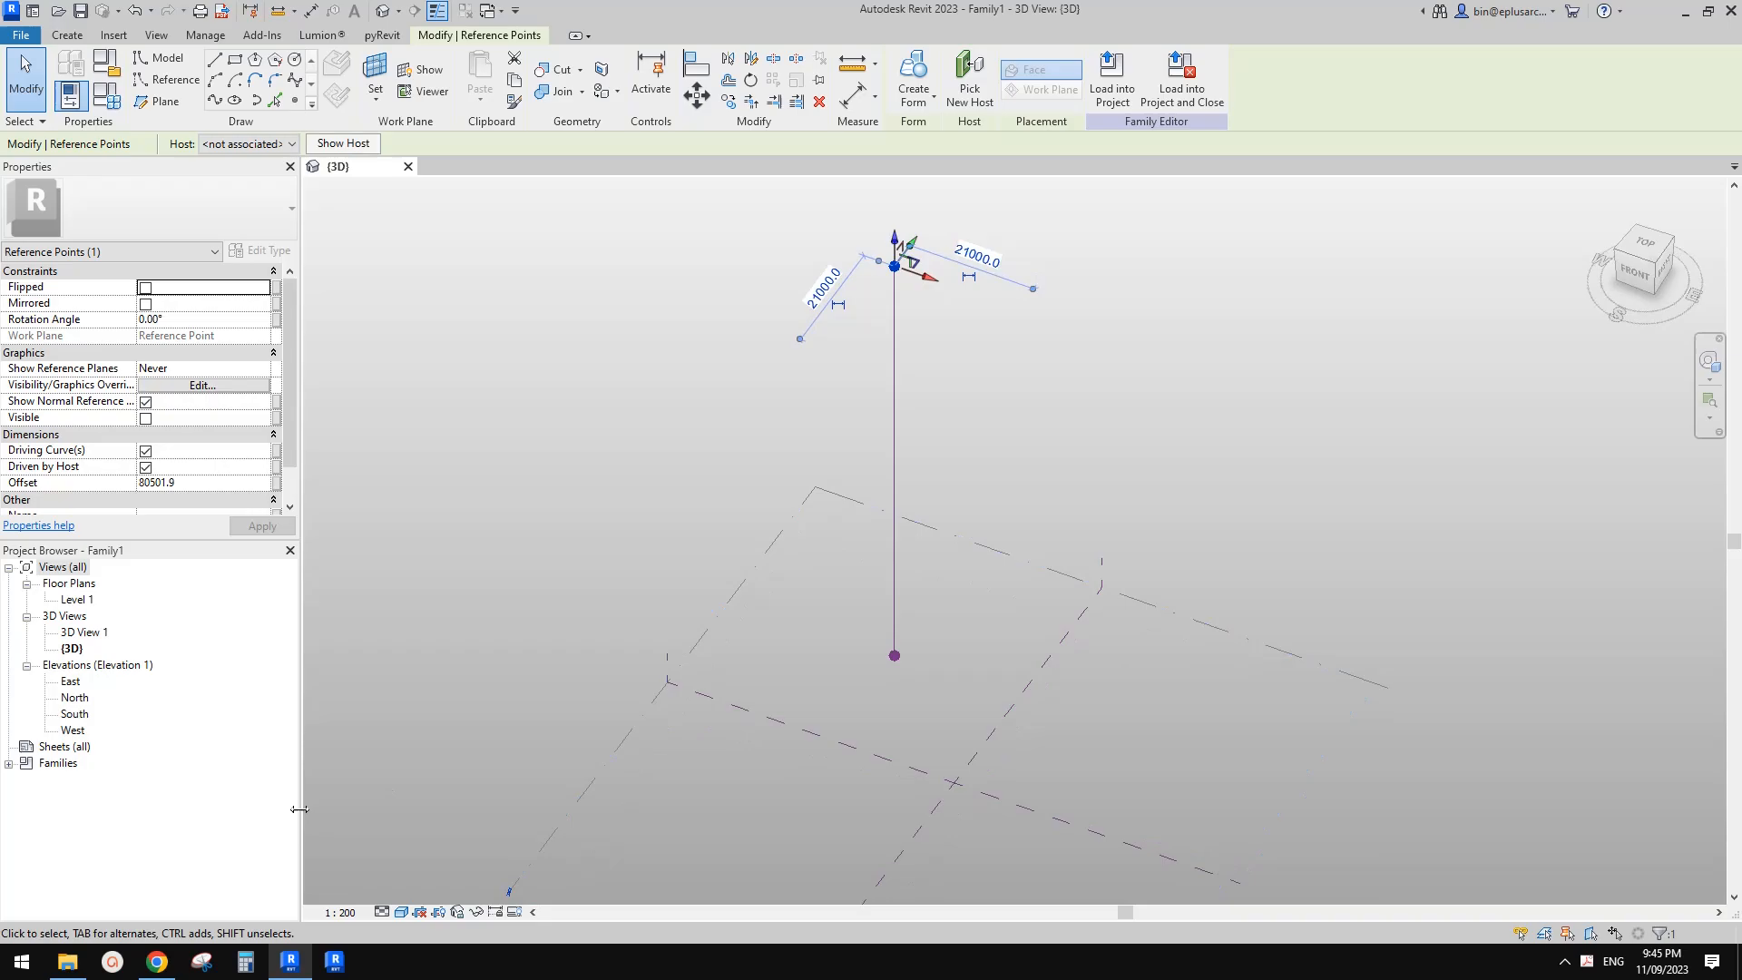
- Switch to the Google Docs document and study how the tower render's profile changes from the split top to the flared base
click(158, 964)
scroll(874, 525, up, 15)
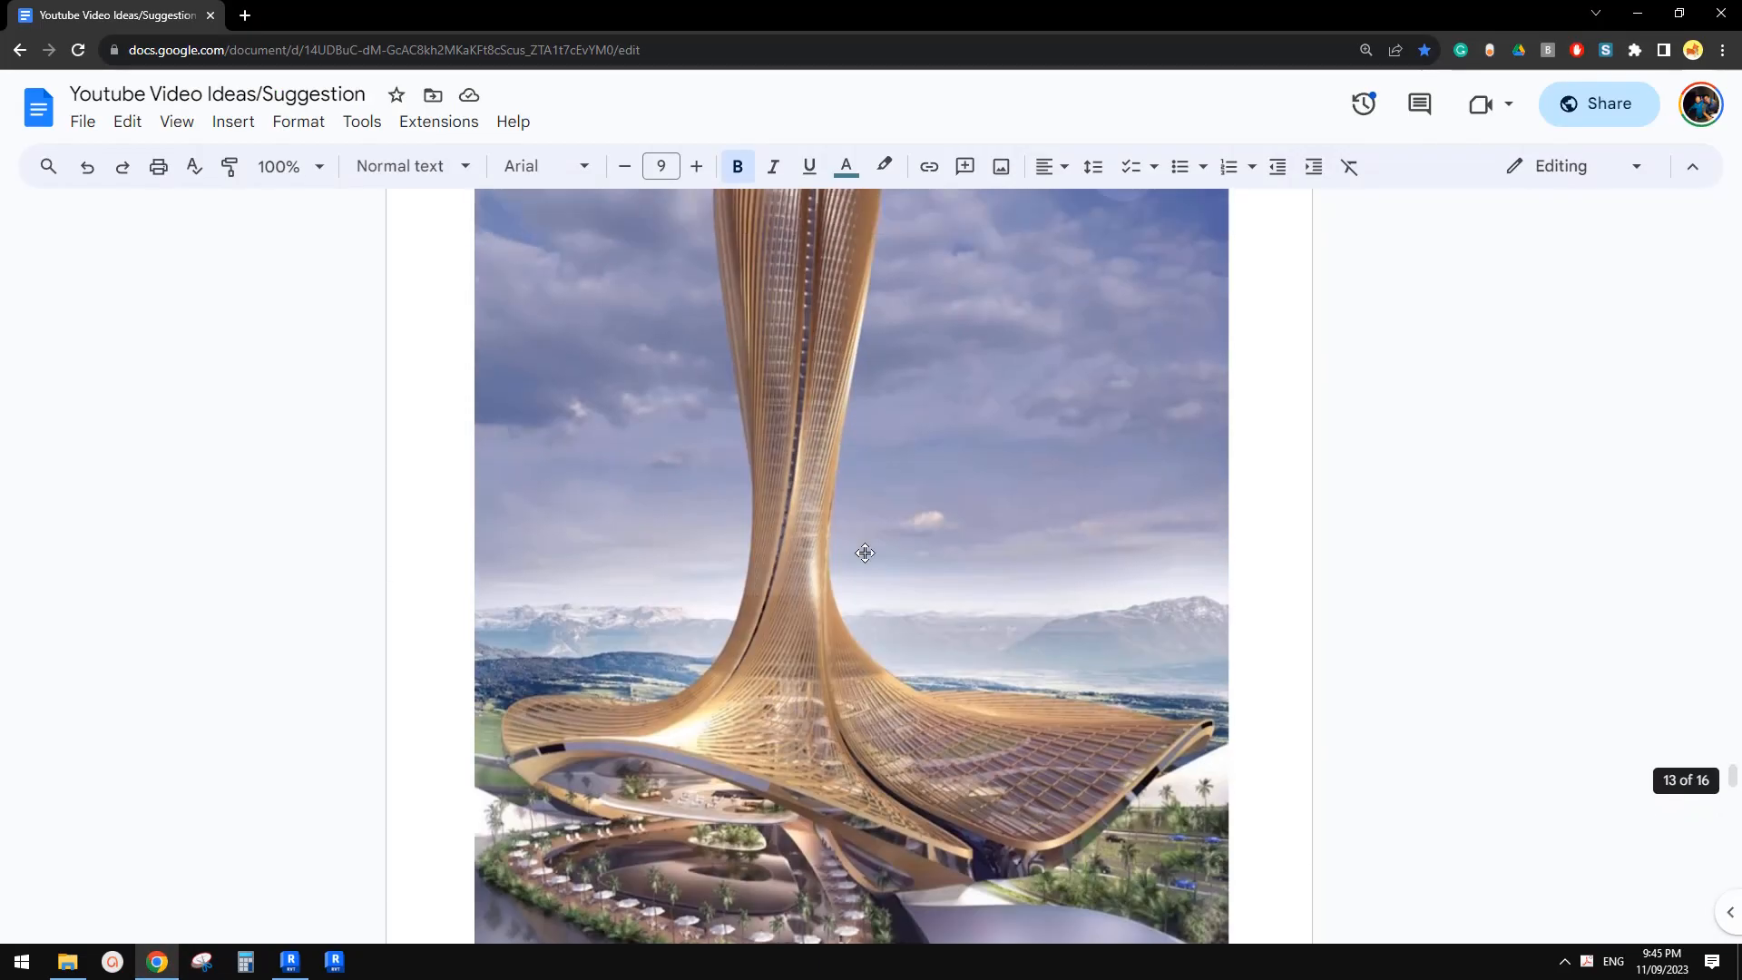
scroll(861, 472, down, 2)
scroll(860, 399, up, 1)
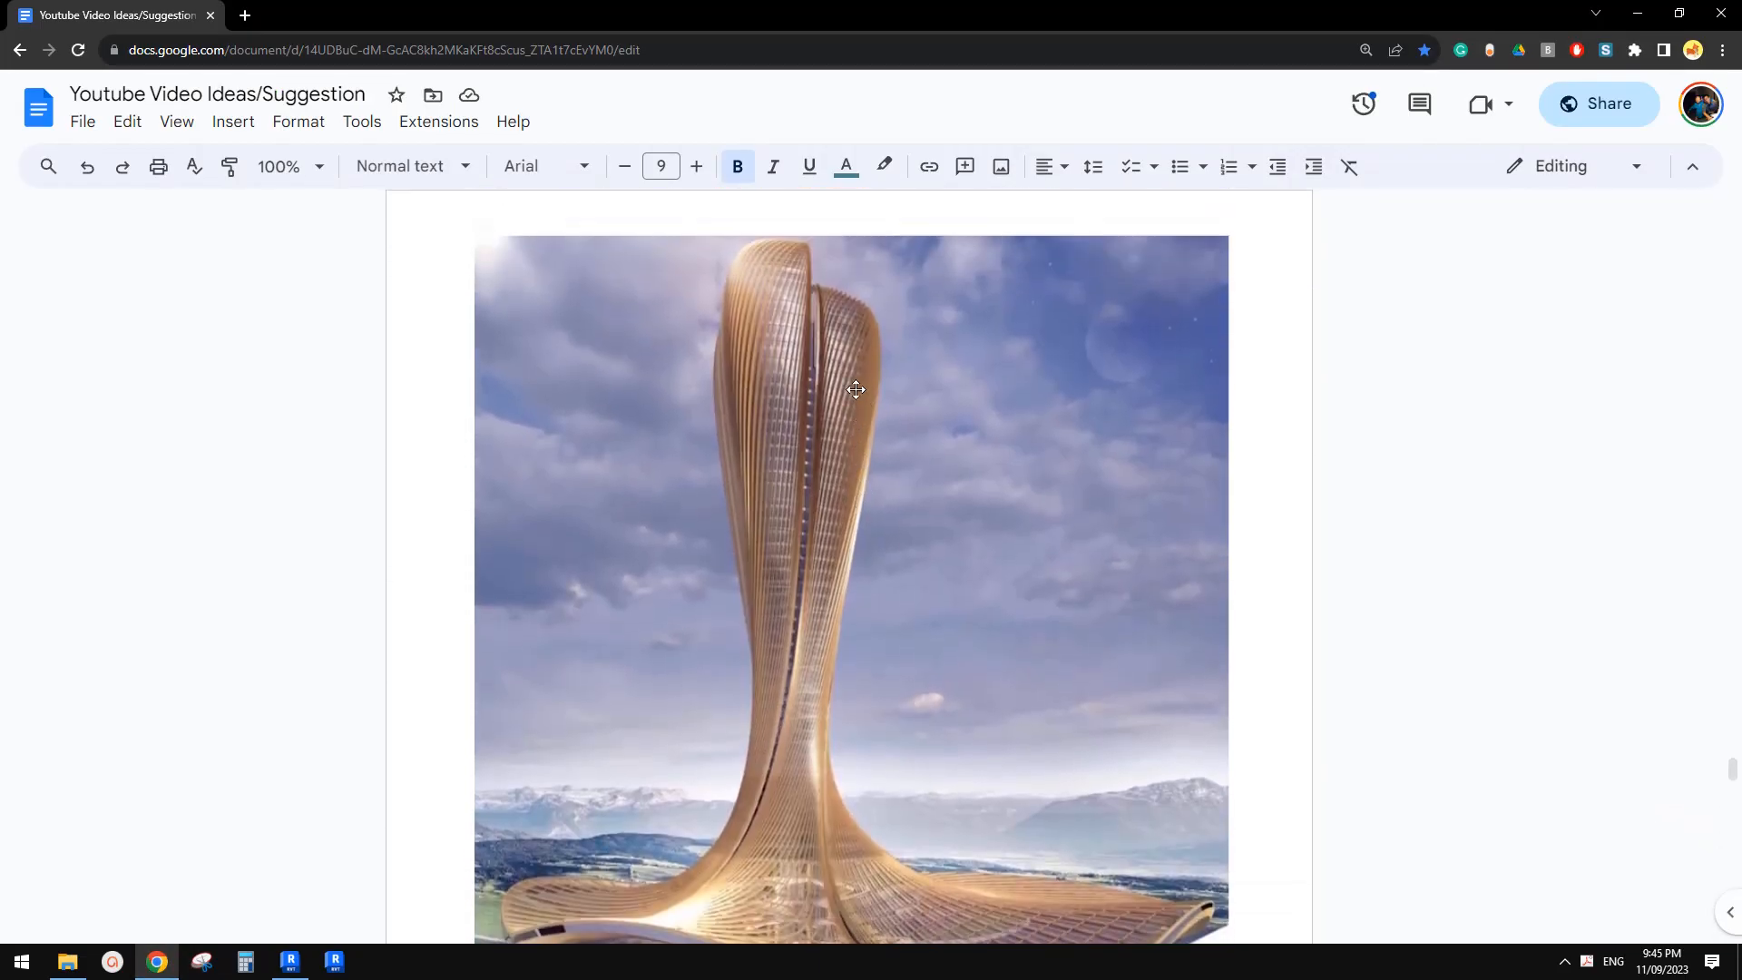
scroll(855, 388, down, 1)
scroll(1025, 768, down, 2)
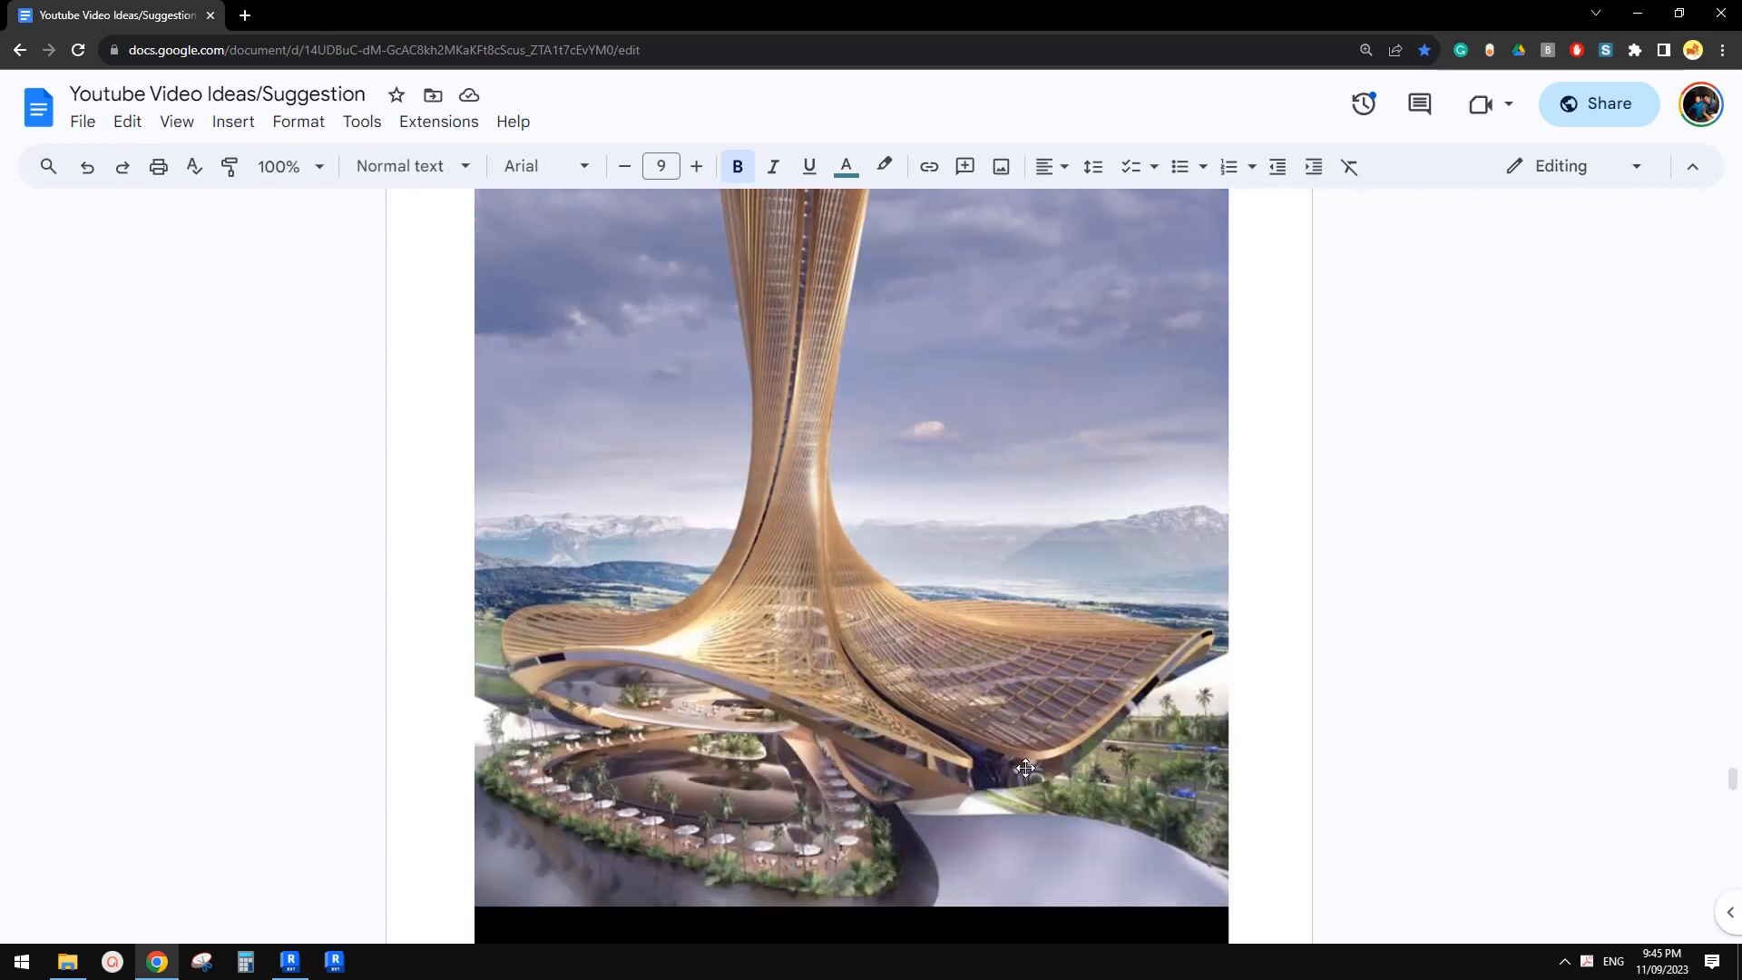
scroll(685, 692, up, 2)
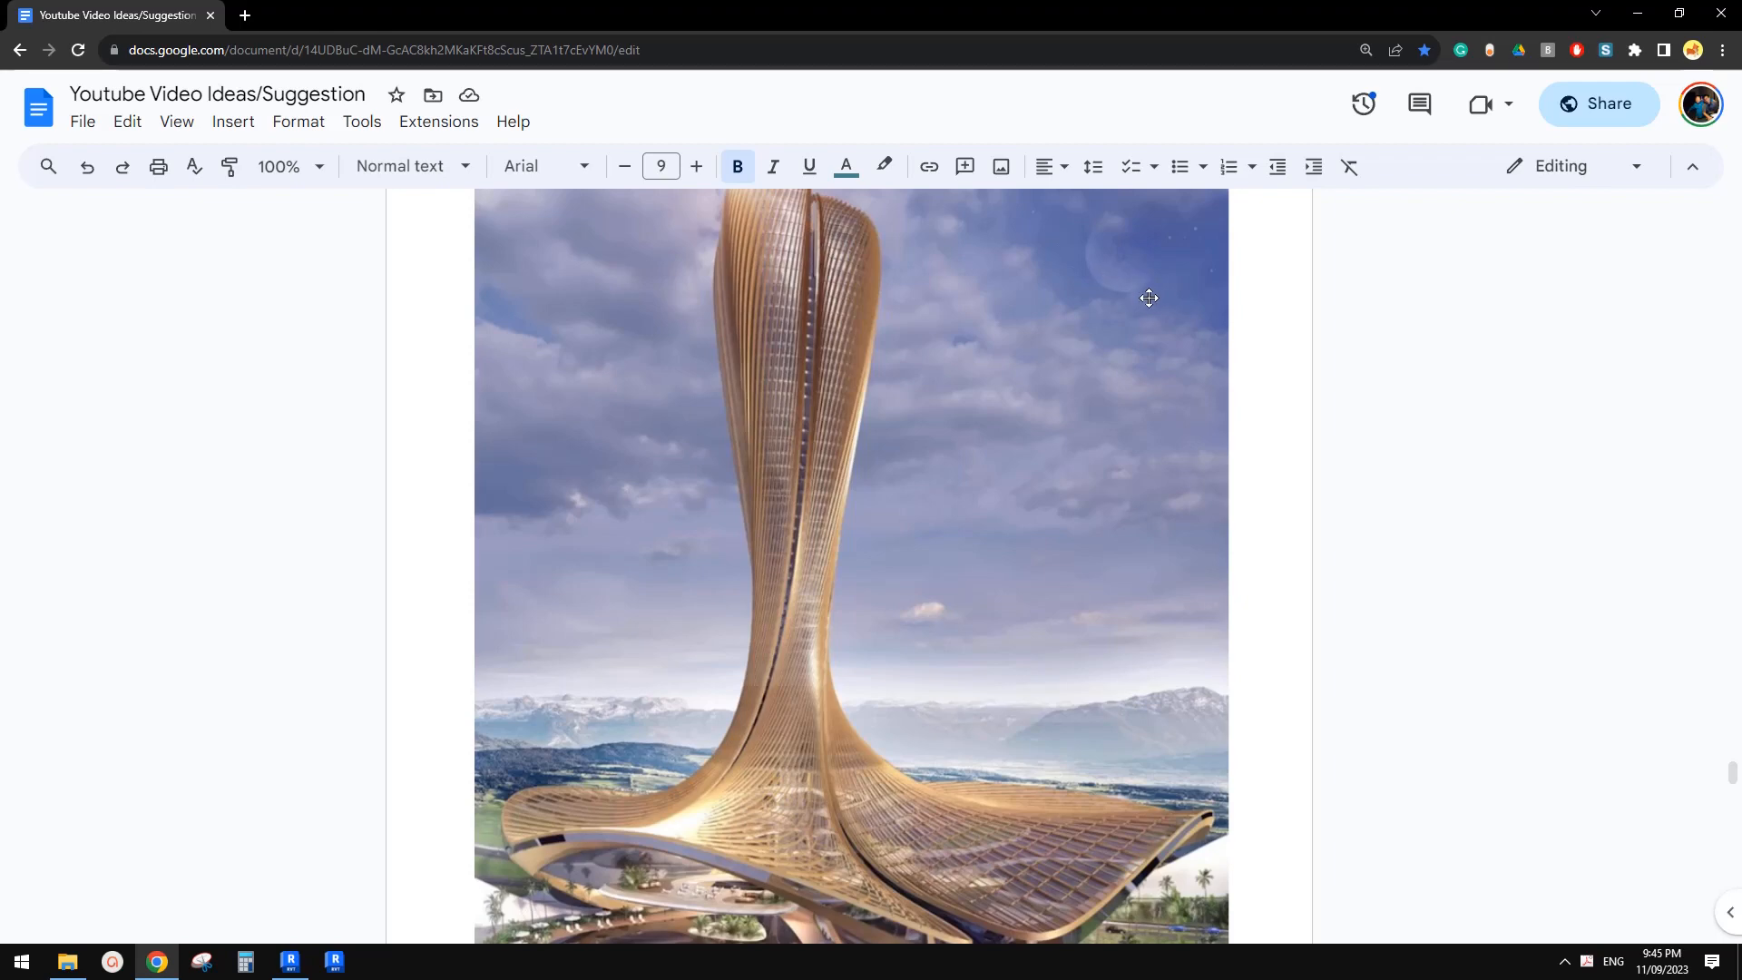
scroll(798, 490, down, 2)
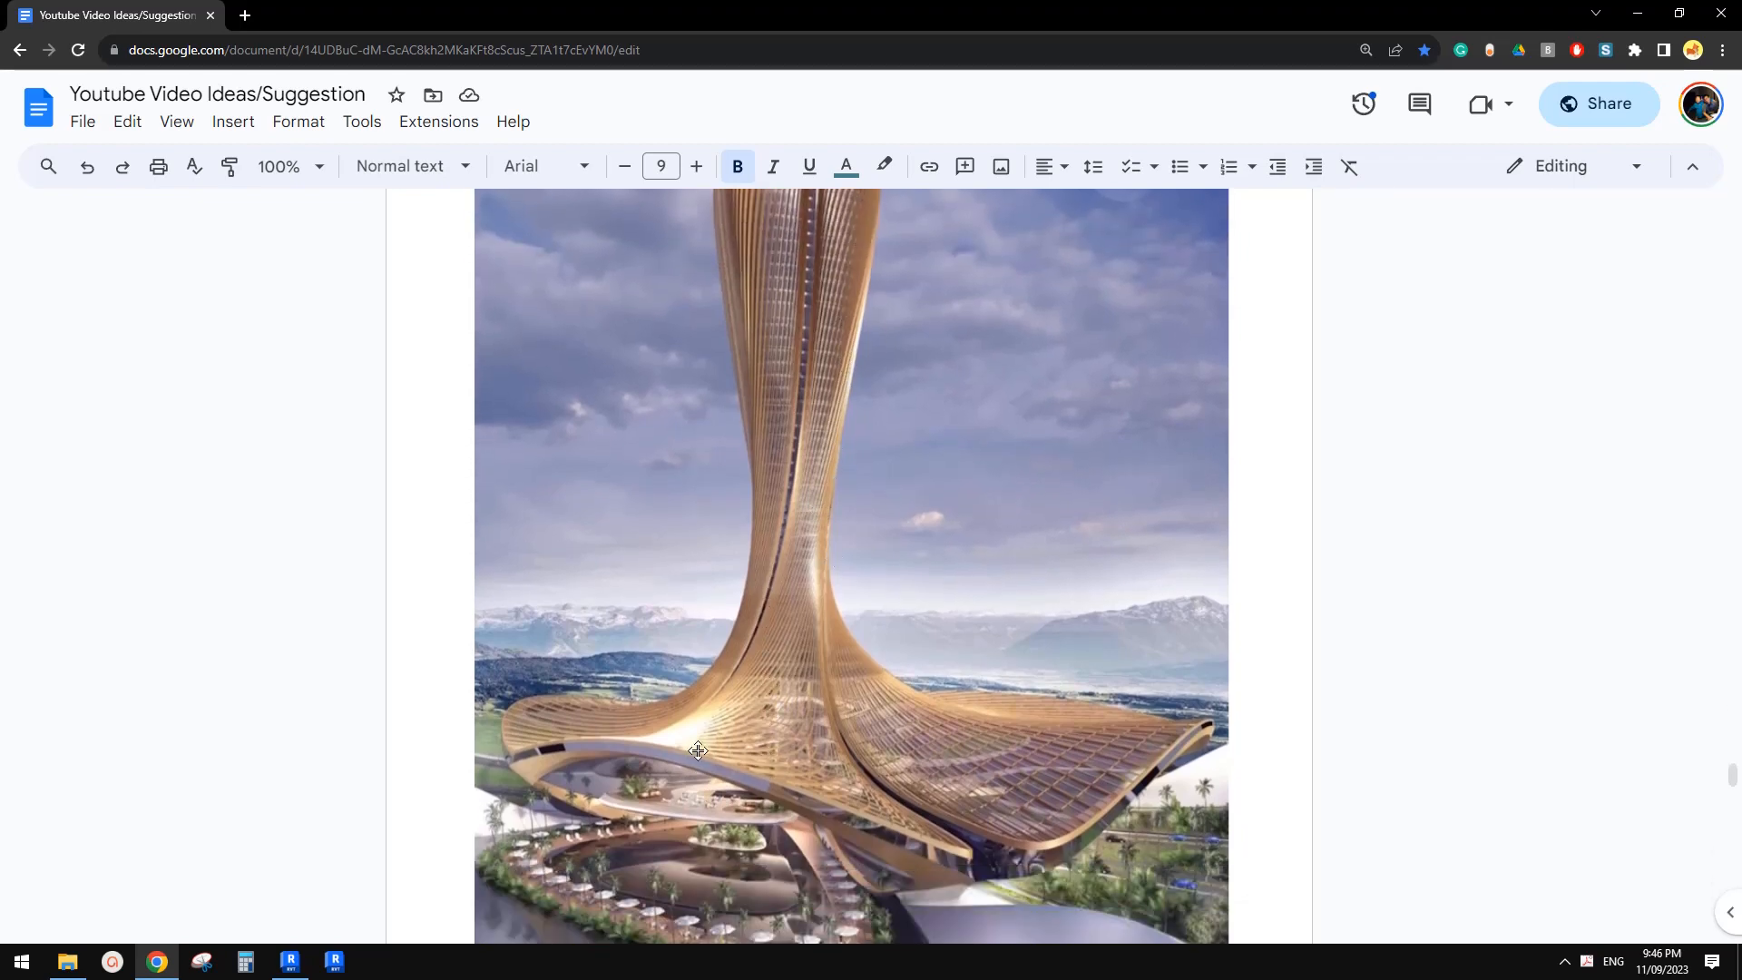
scroll(810, 591, up, 5)
scroll(813, 607, down, 5)
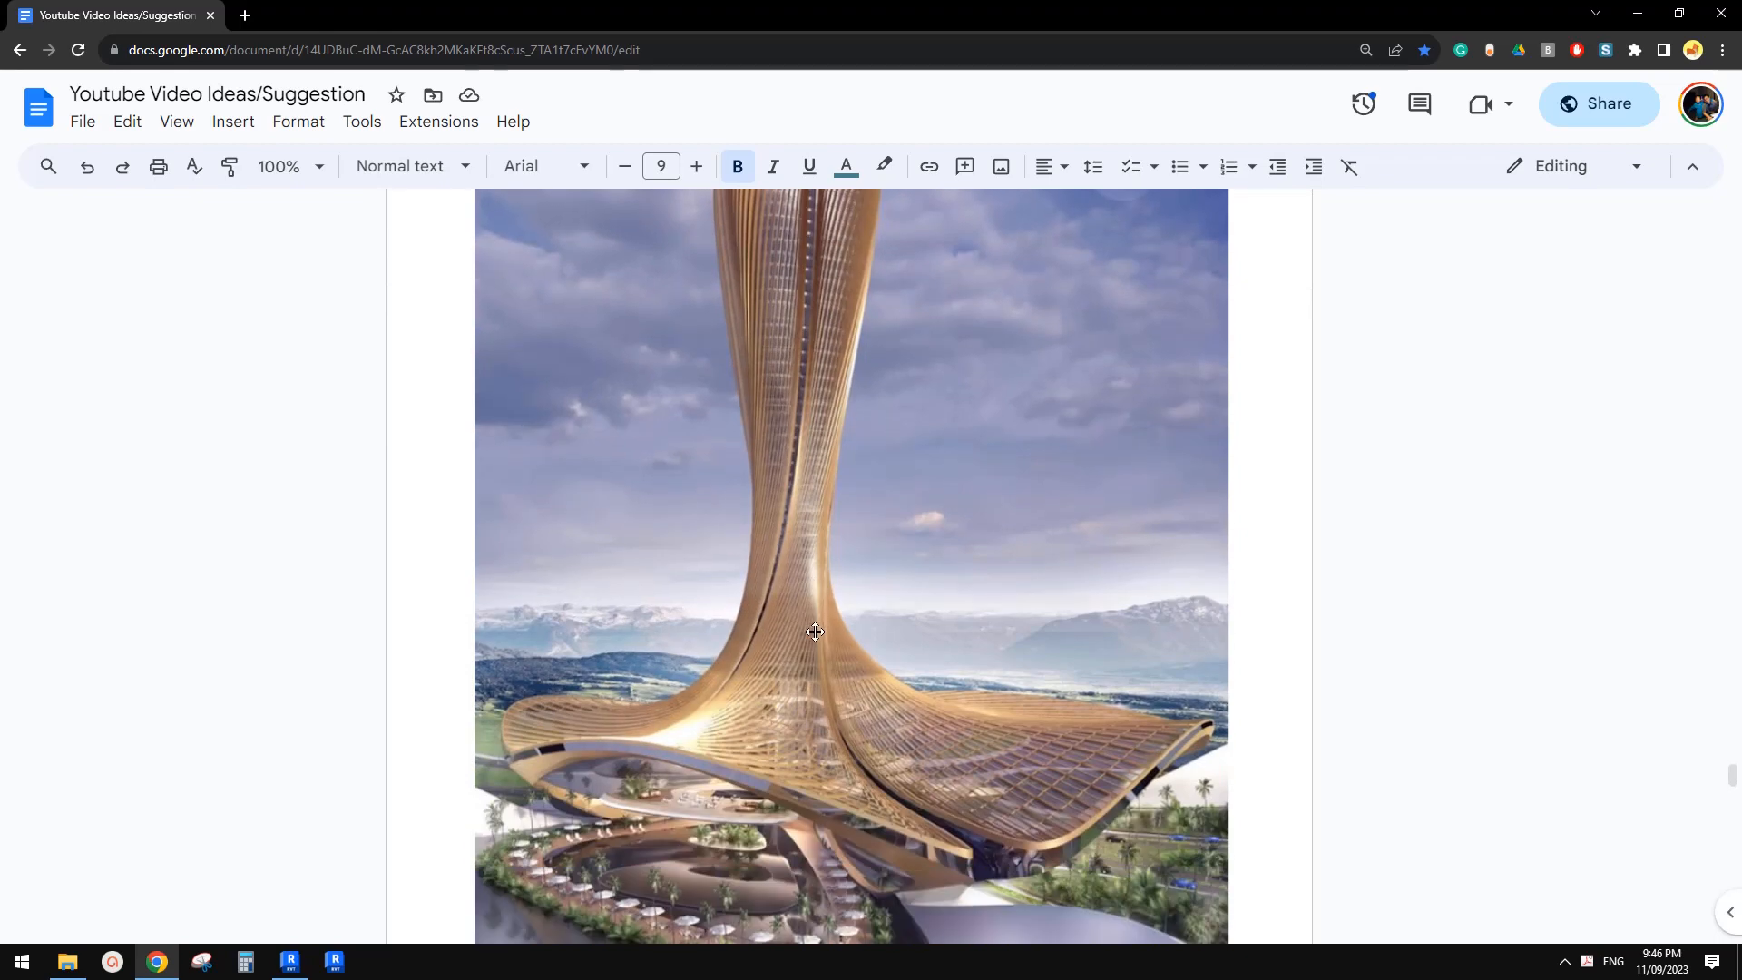
scroll(817, 635, up, 3)
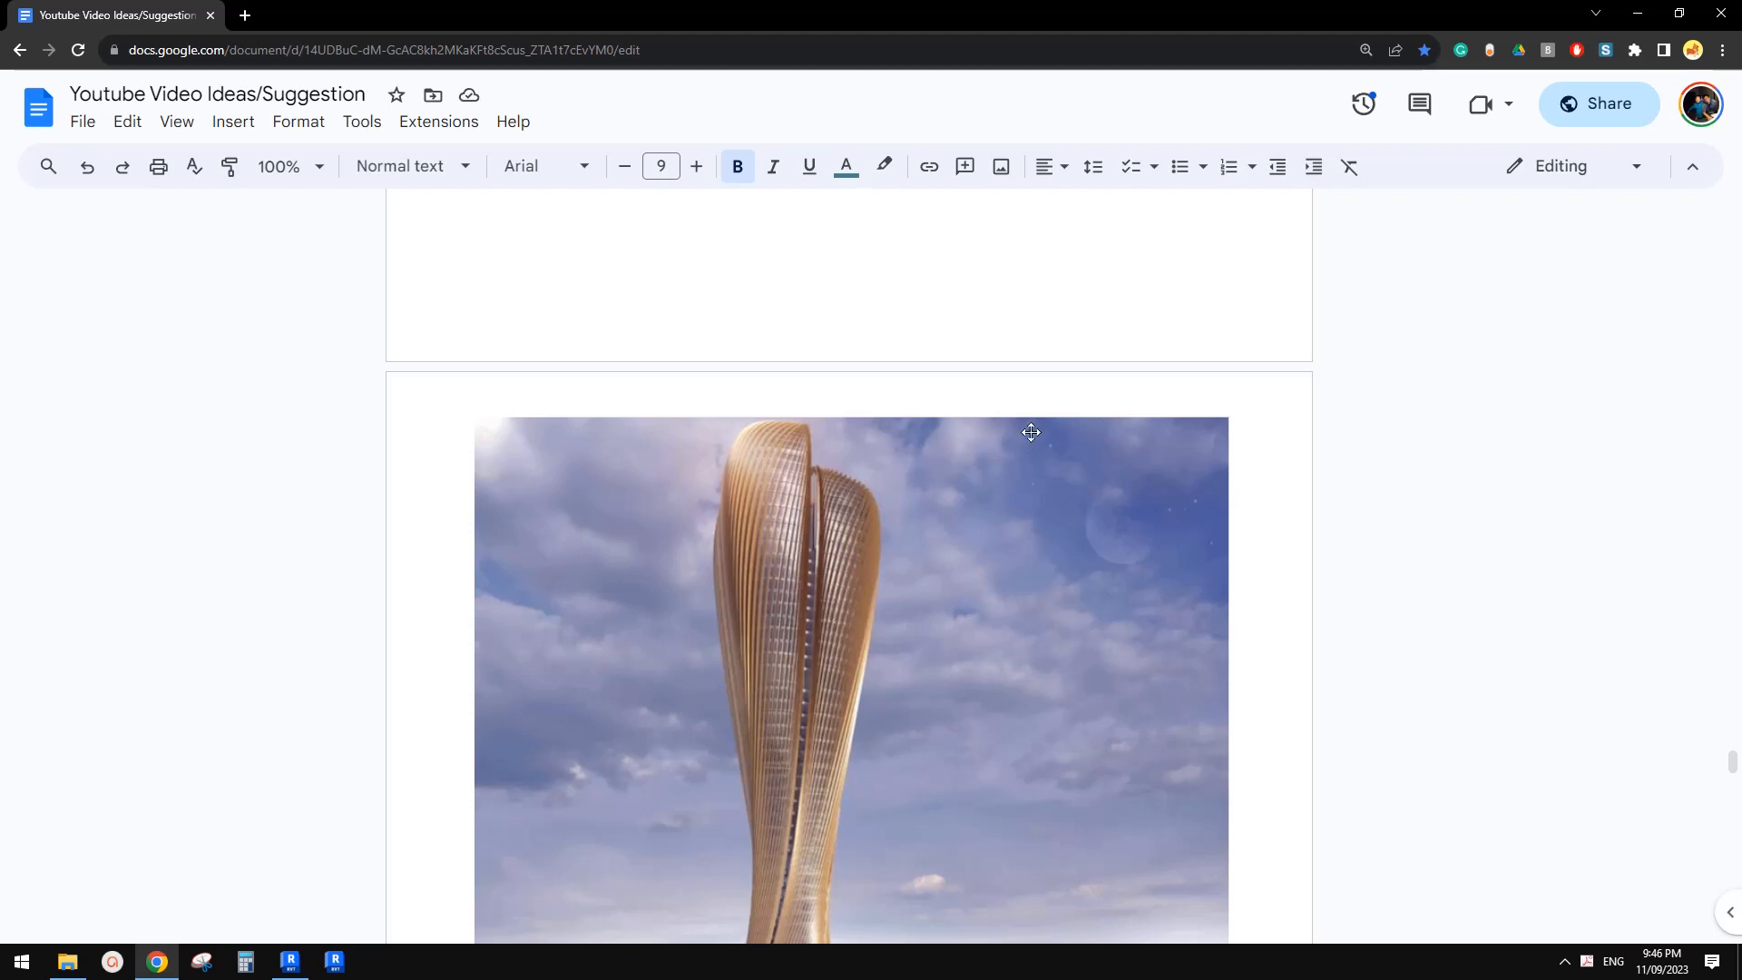
click(988, 467)
scroll(413, 750, down, 3)
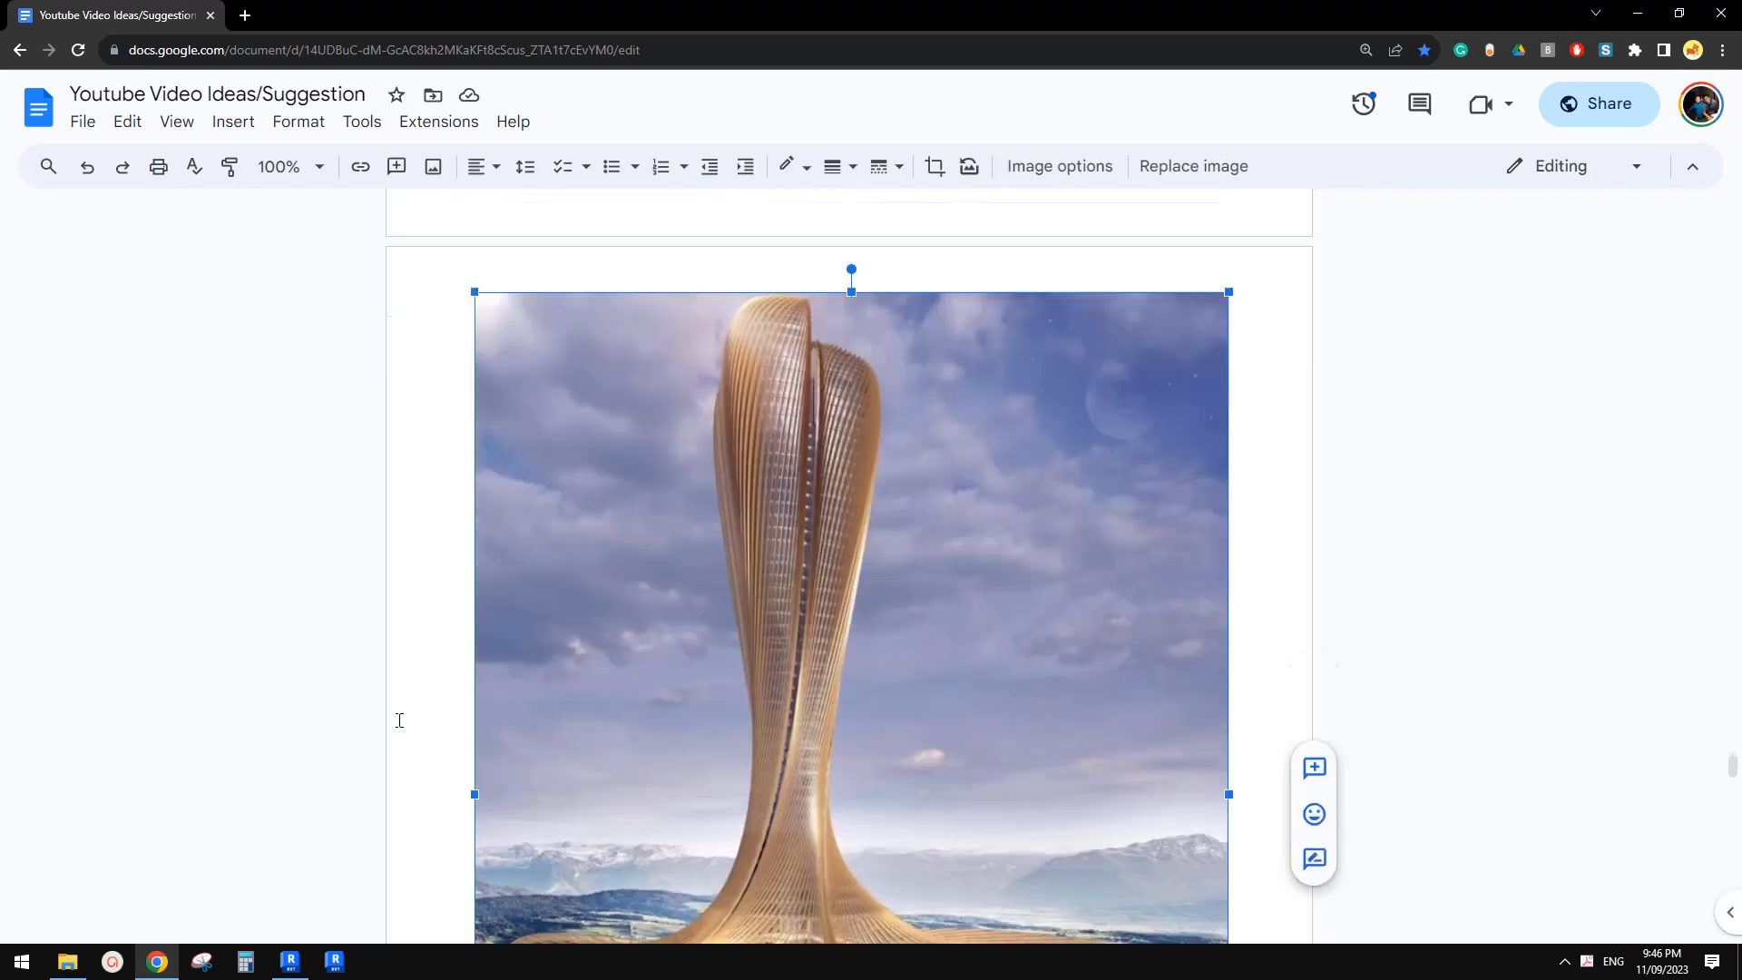
- Switch to Revit and place a reference point on the vertical reference line, a short distance below the top point
click(290, 963)
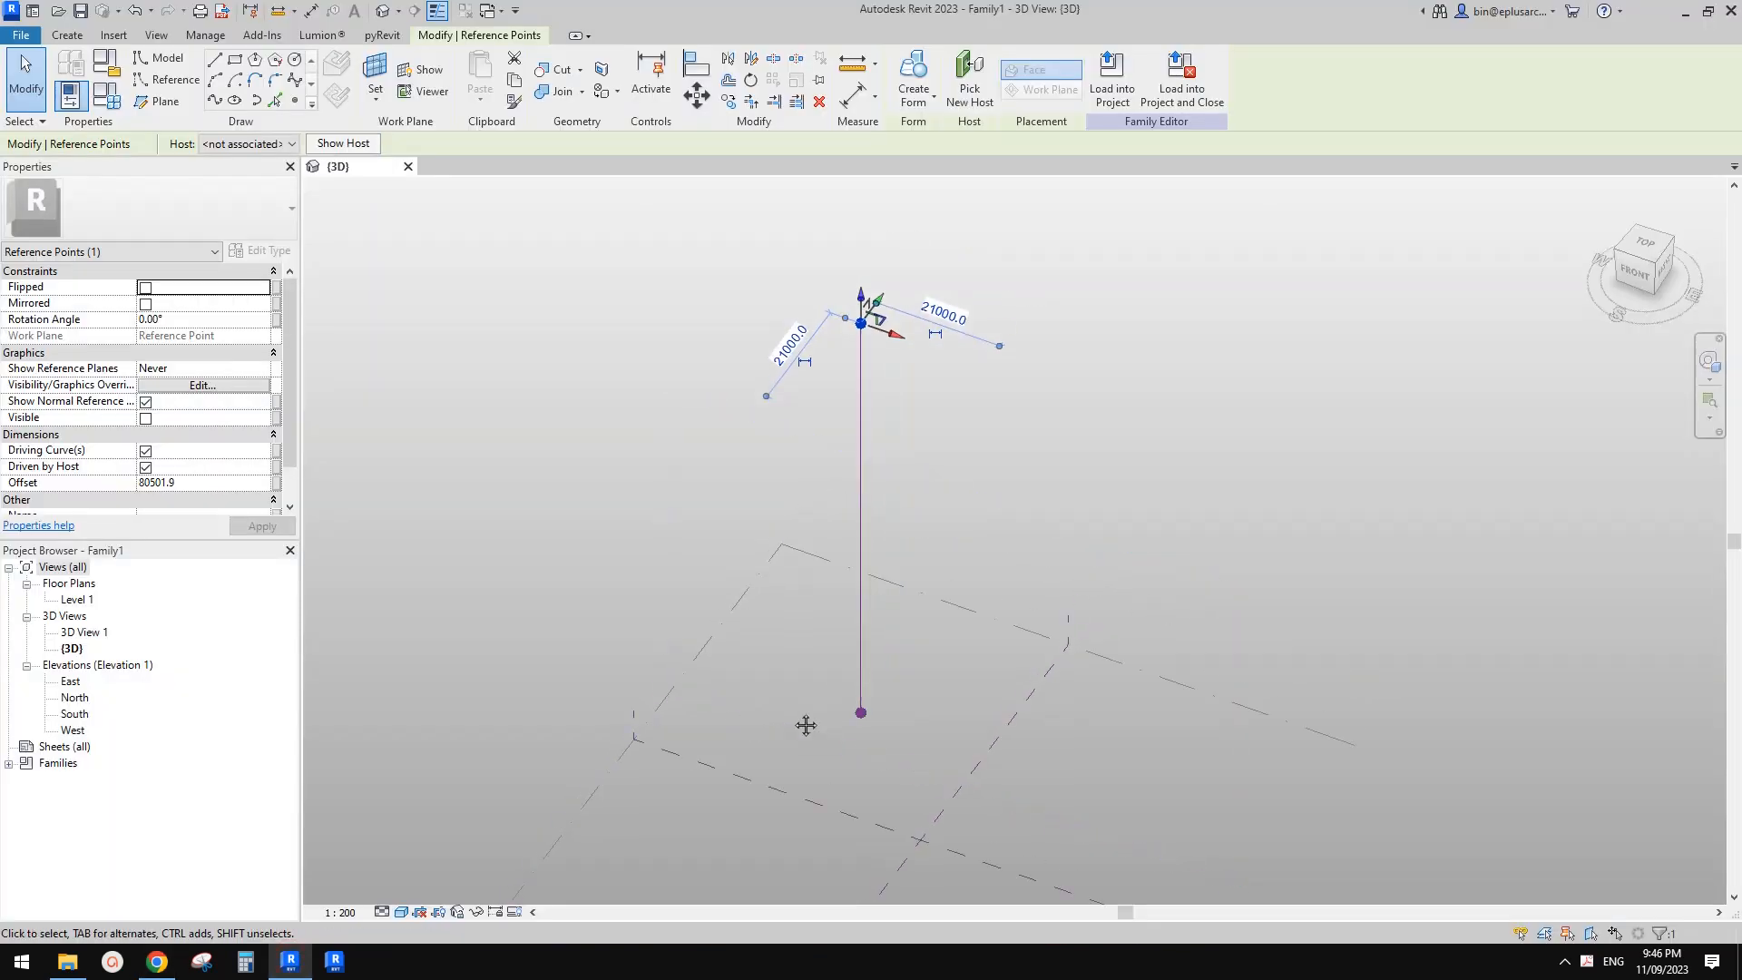
click(873, 315)
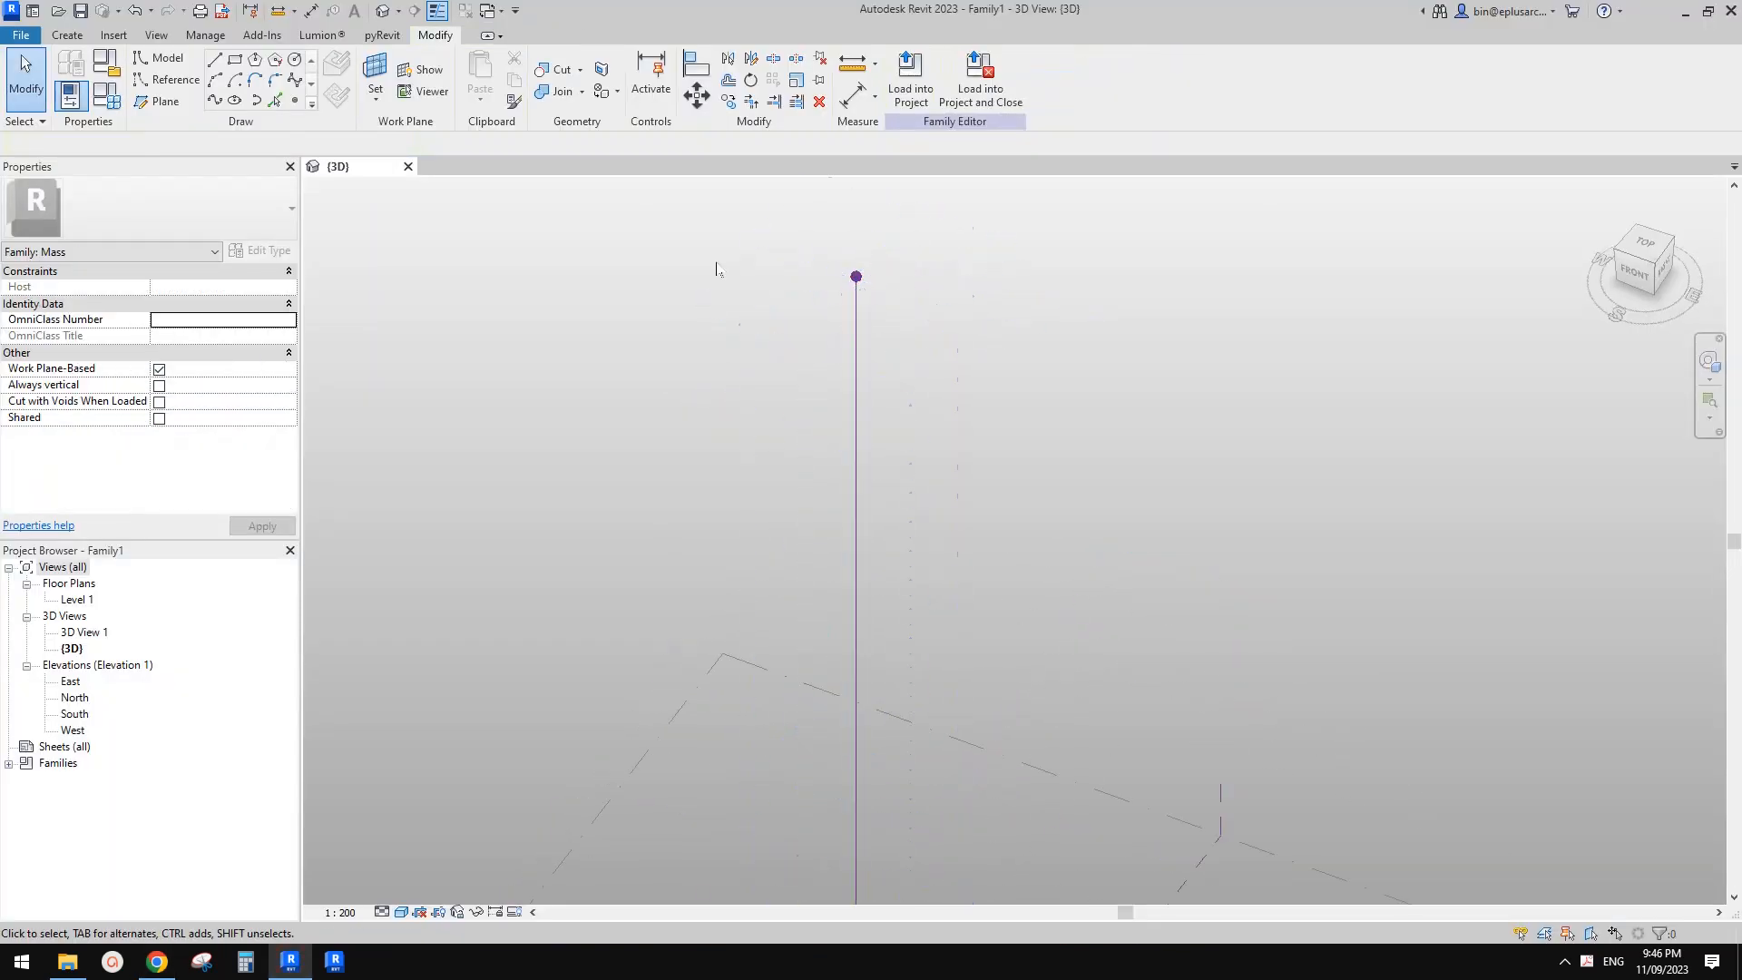
click(294, 101)
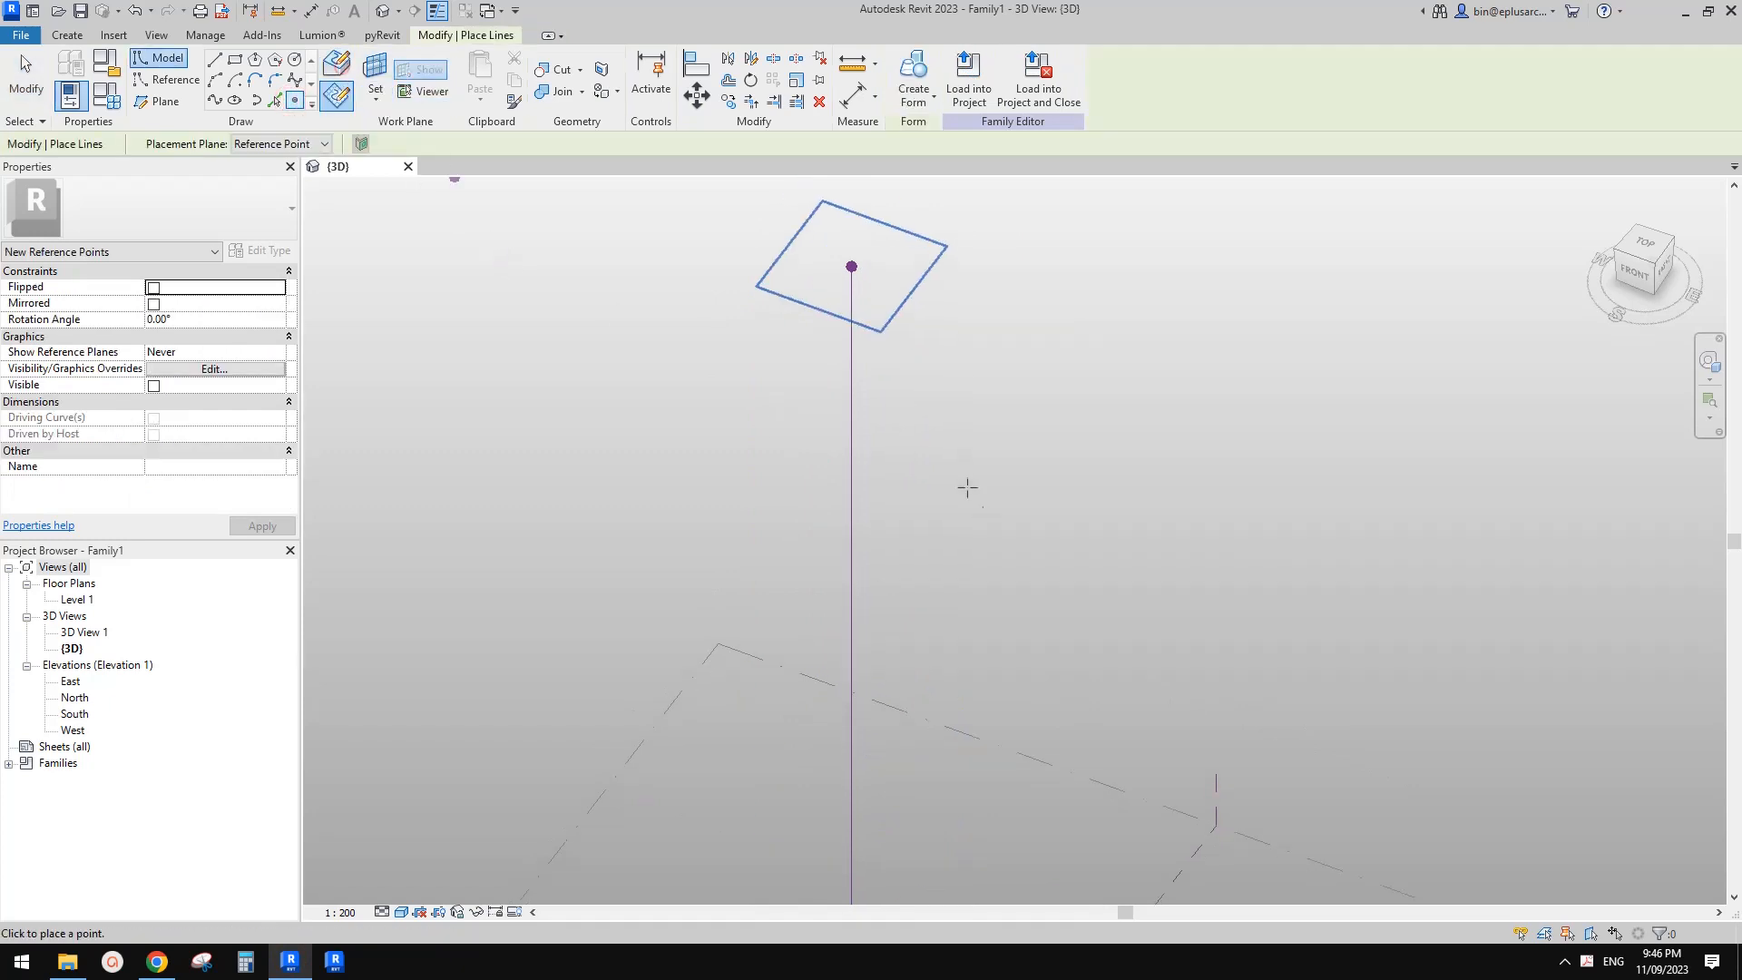
click(851, 399)
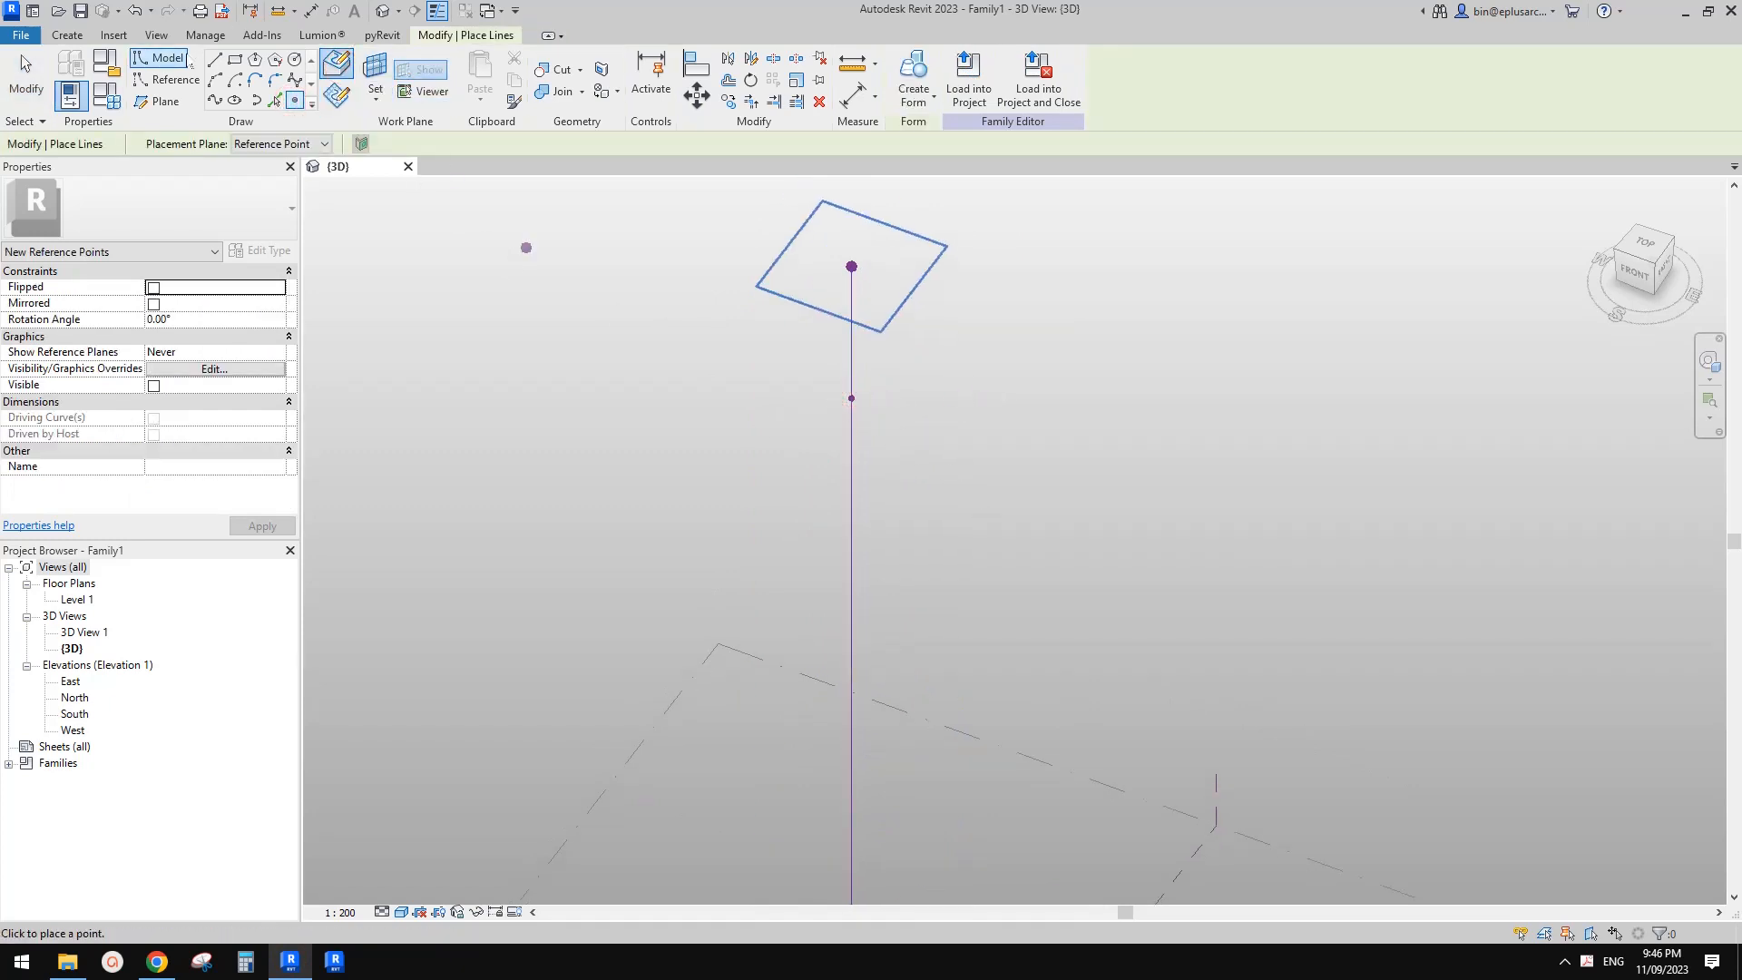
- Draw a centre-ends arc of radius 4000 centred on the hosted reference point, using that point's horizontal plane as the work plane
shift+middle_drag(742, 328, 502, 245)
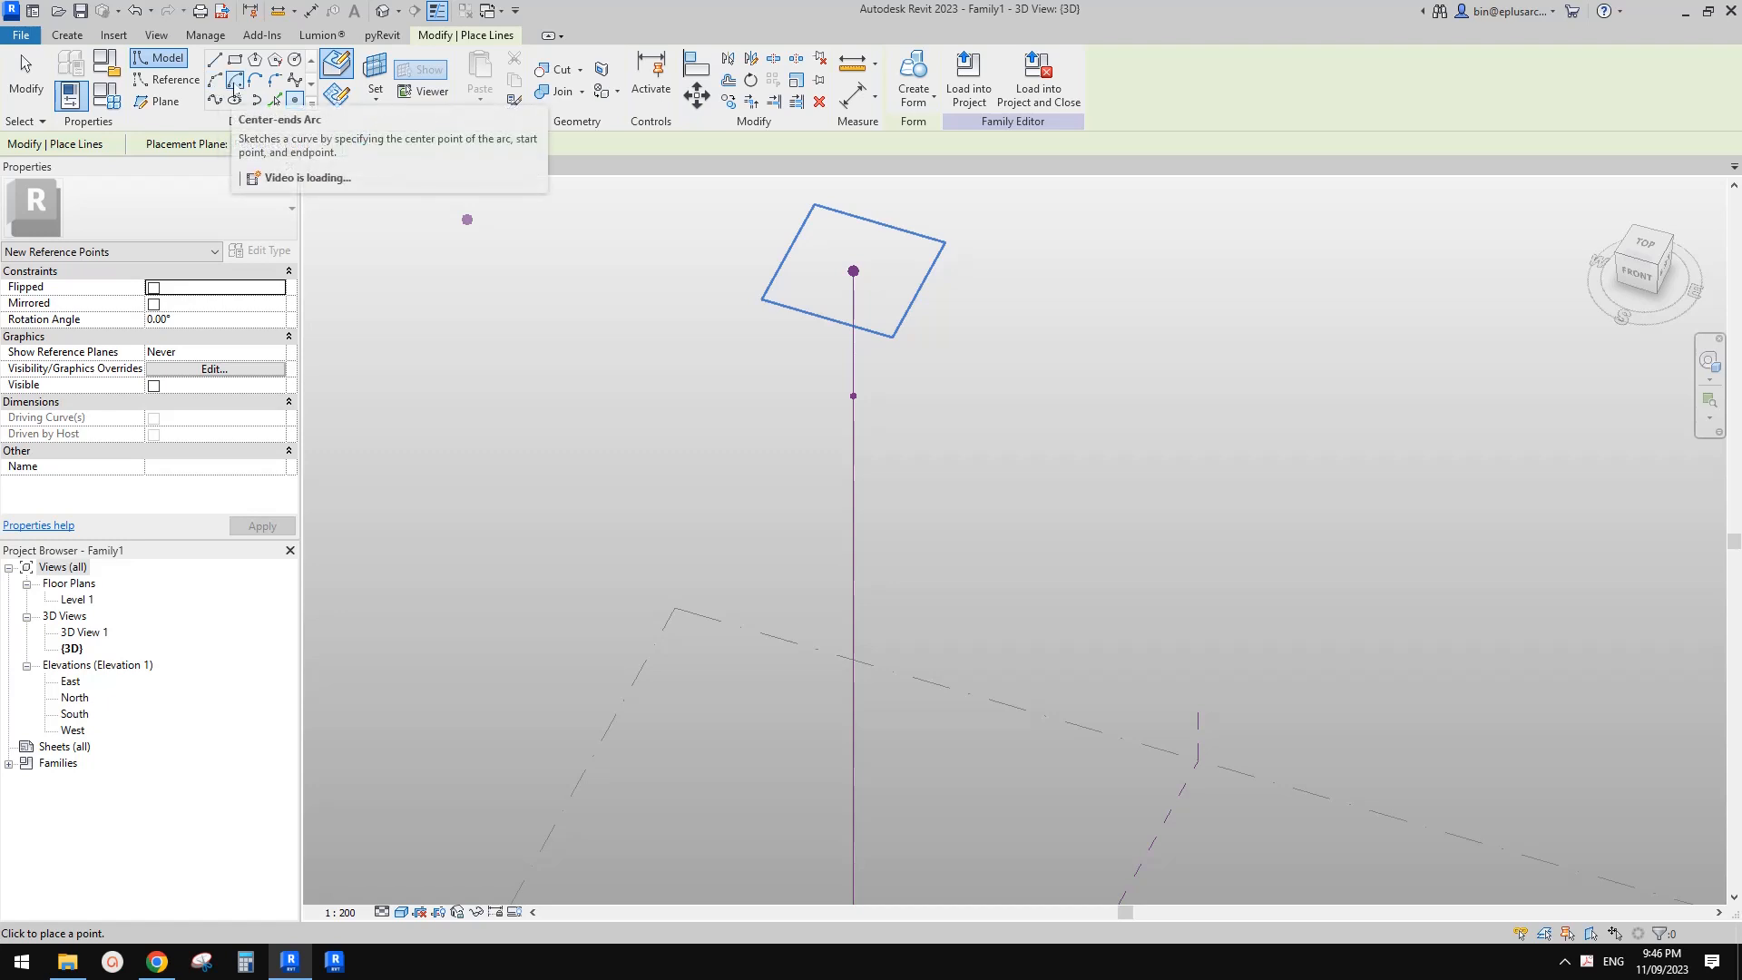
click(235, 81)
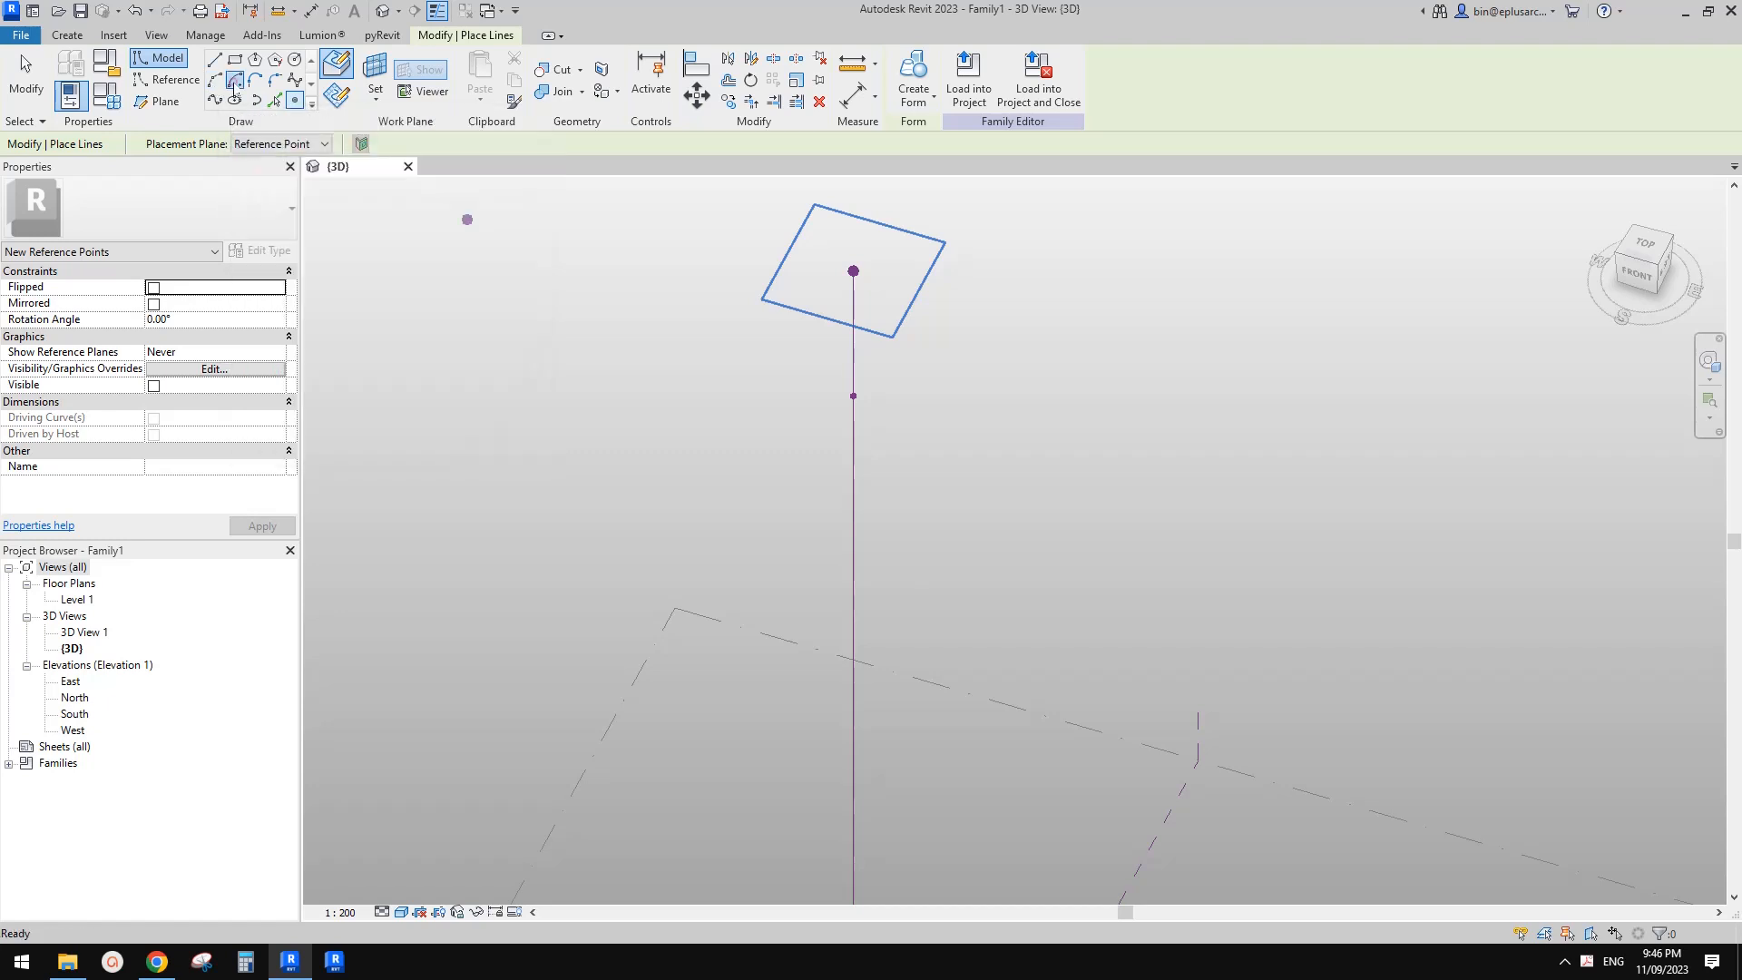
click(376, 67)
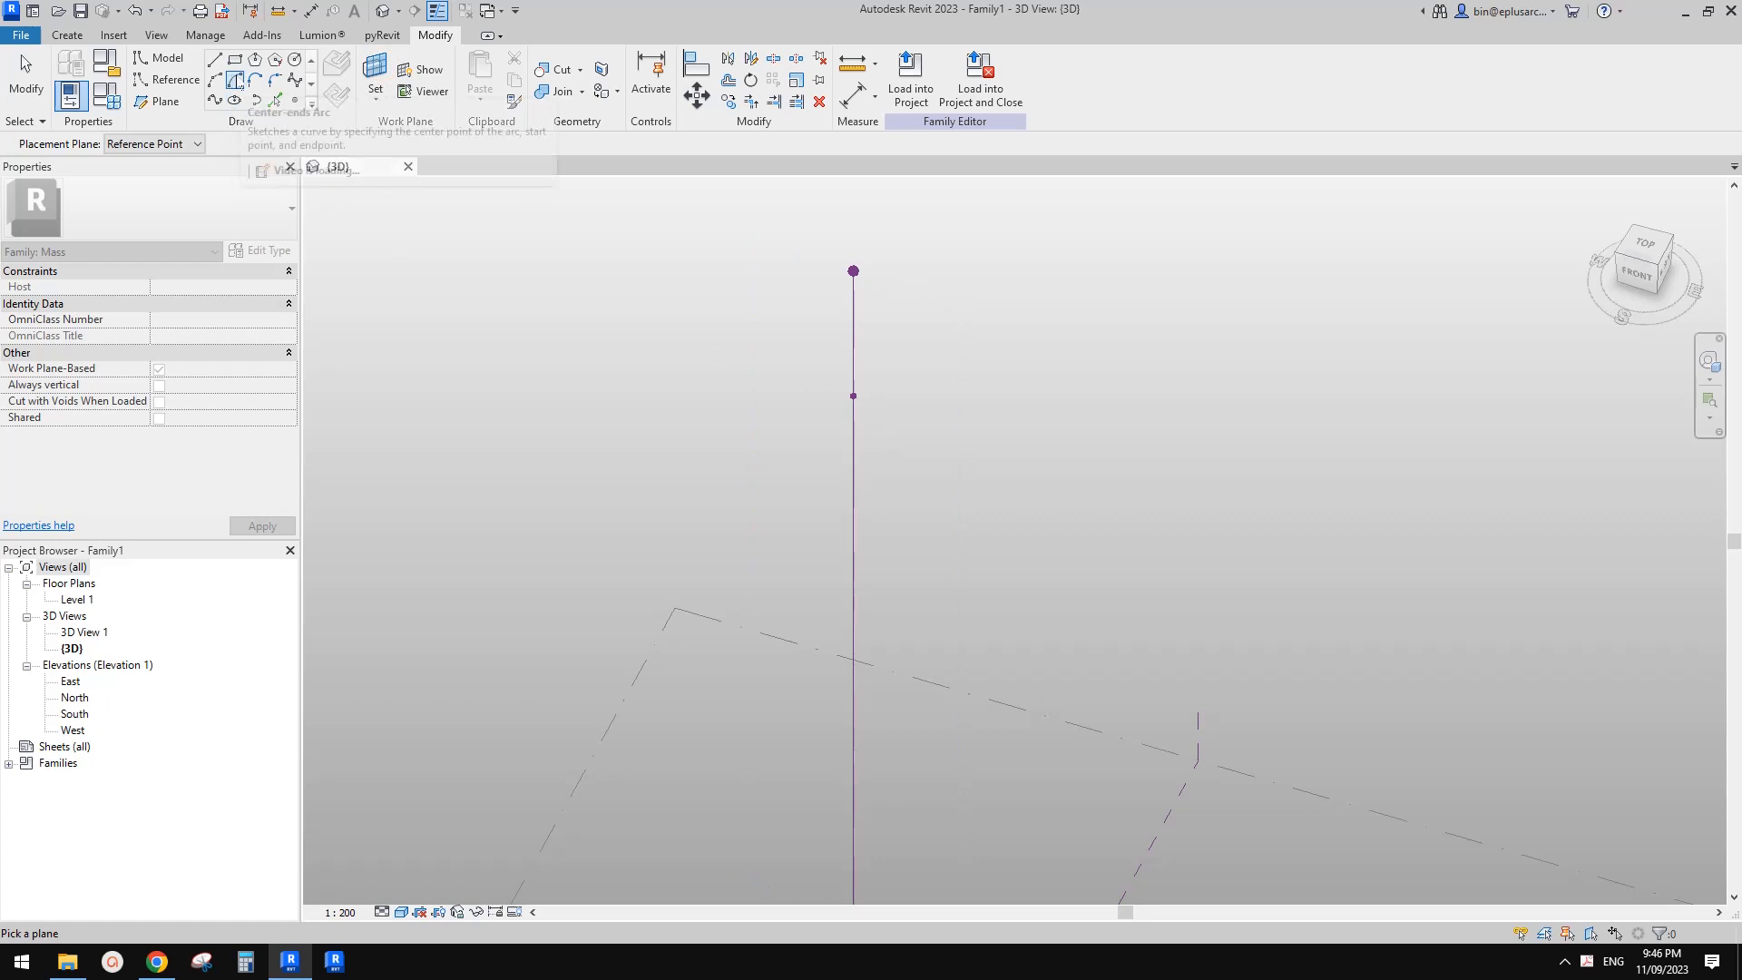
click(854, 396)
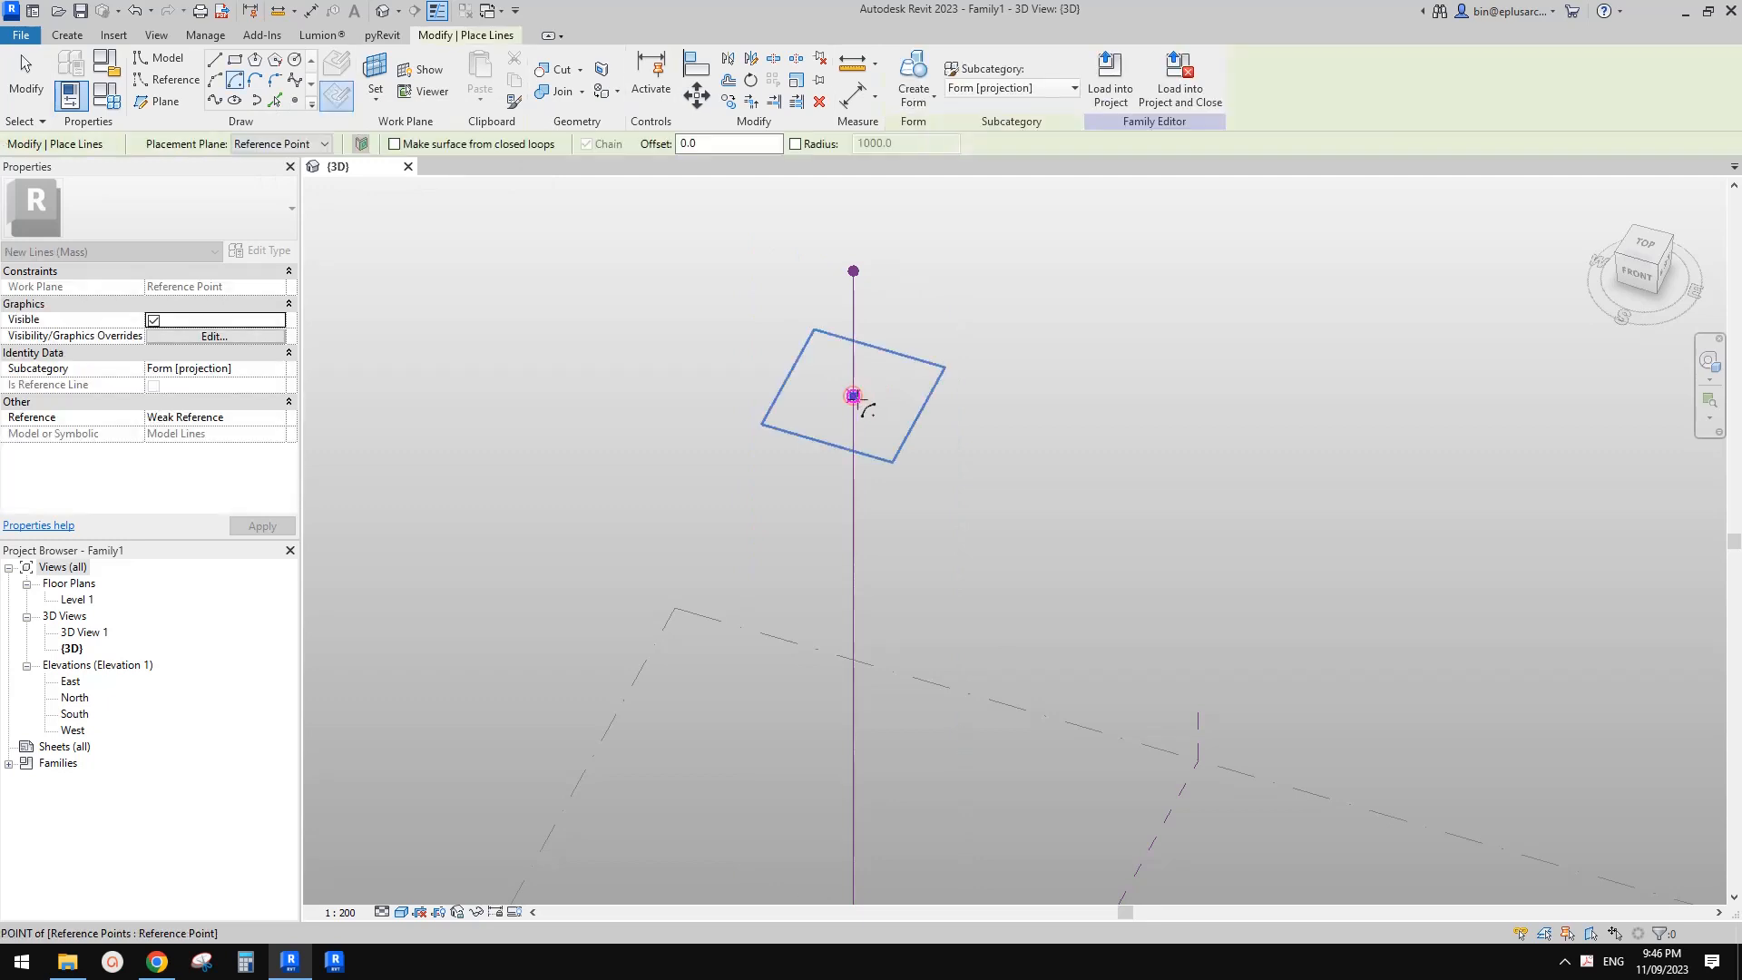
click(854, 397)
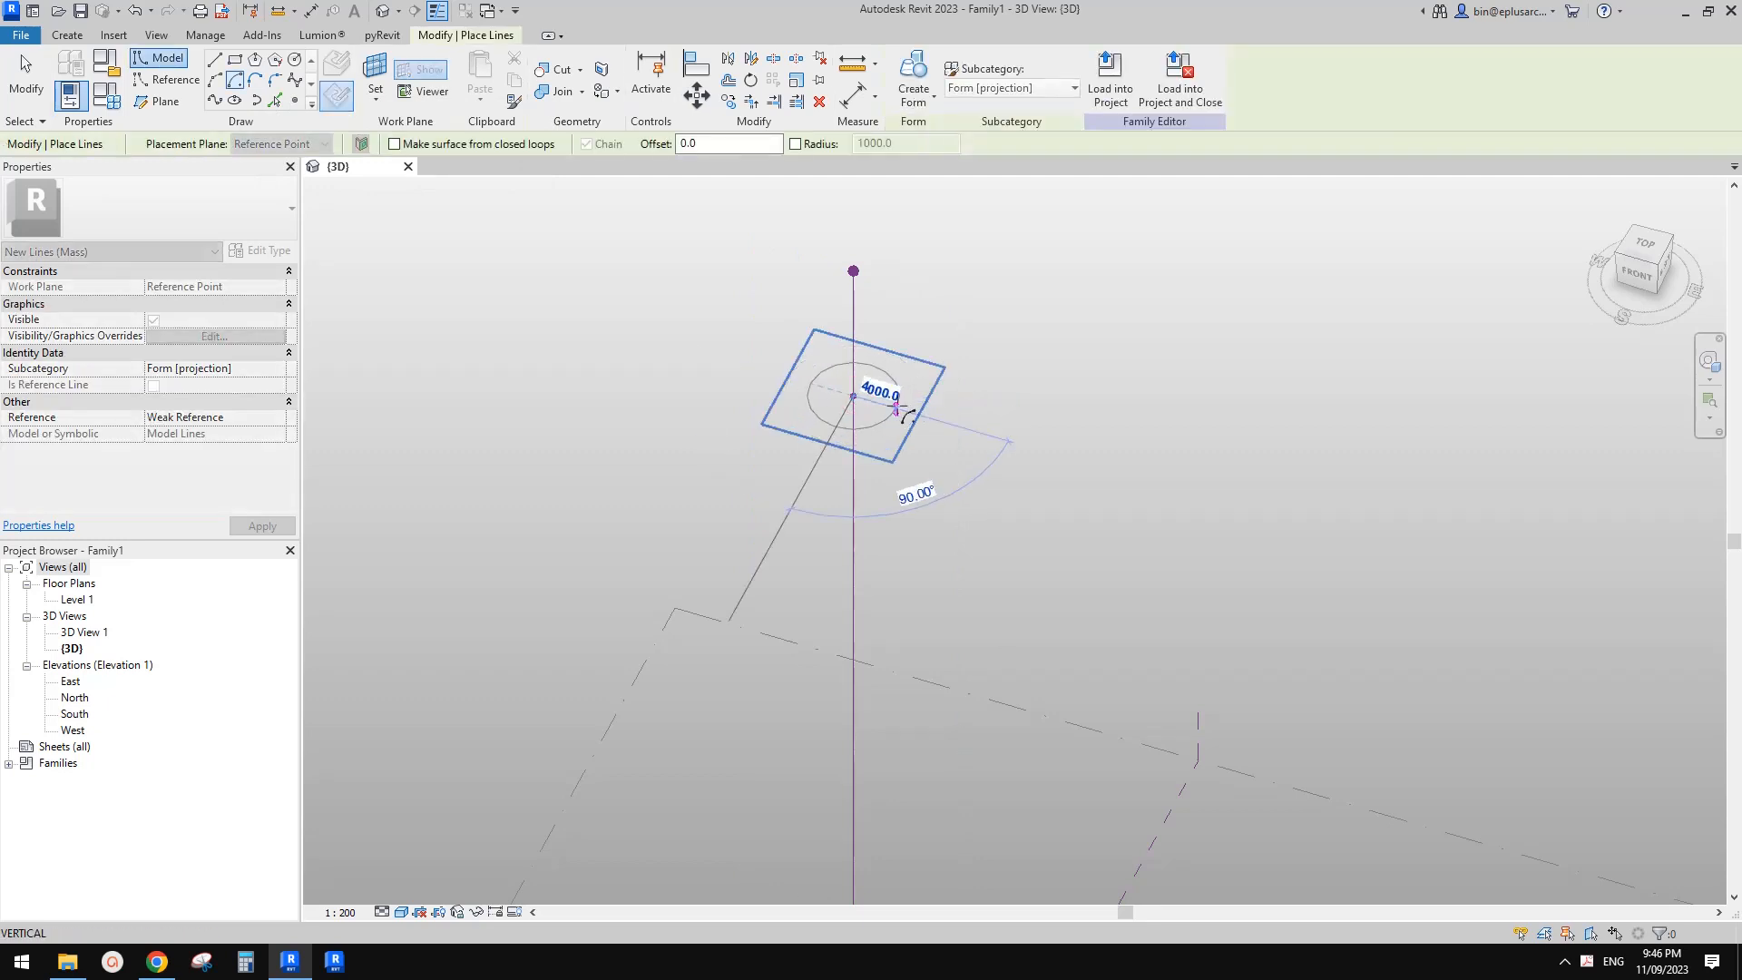
click(897, 406)
click(839, 432)
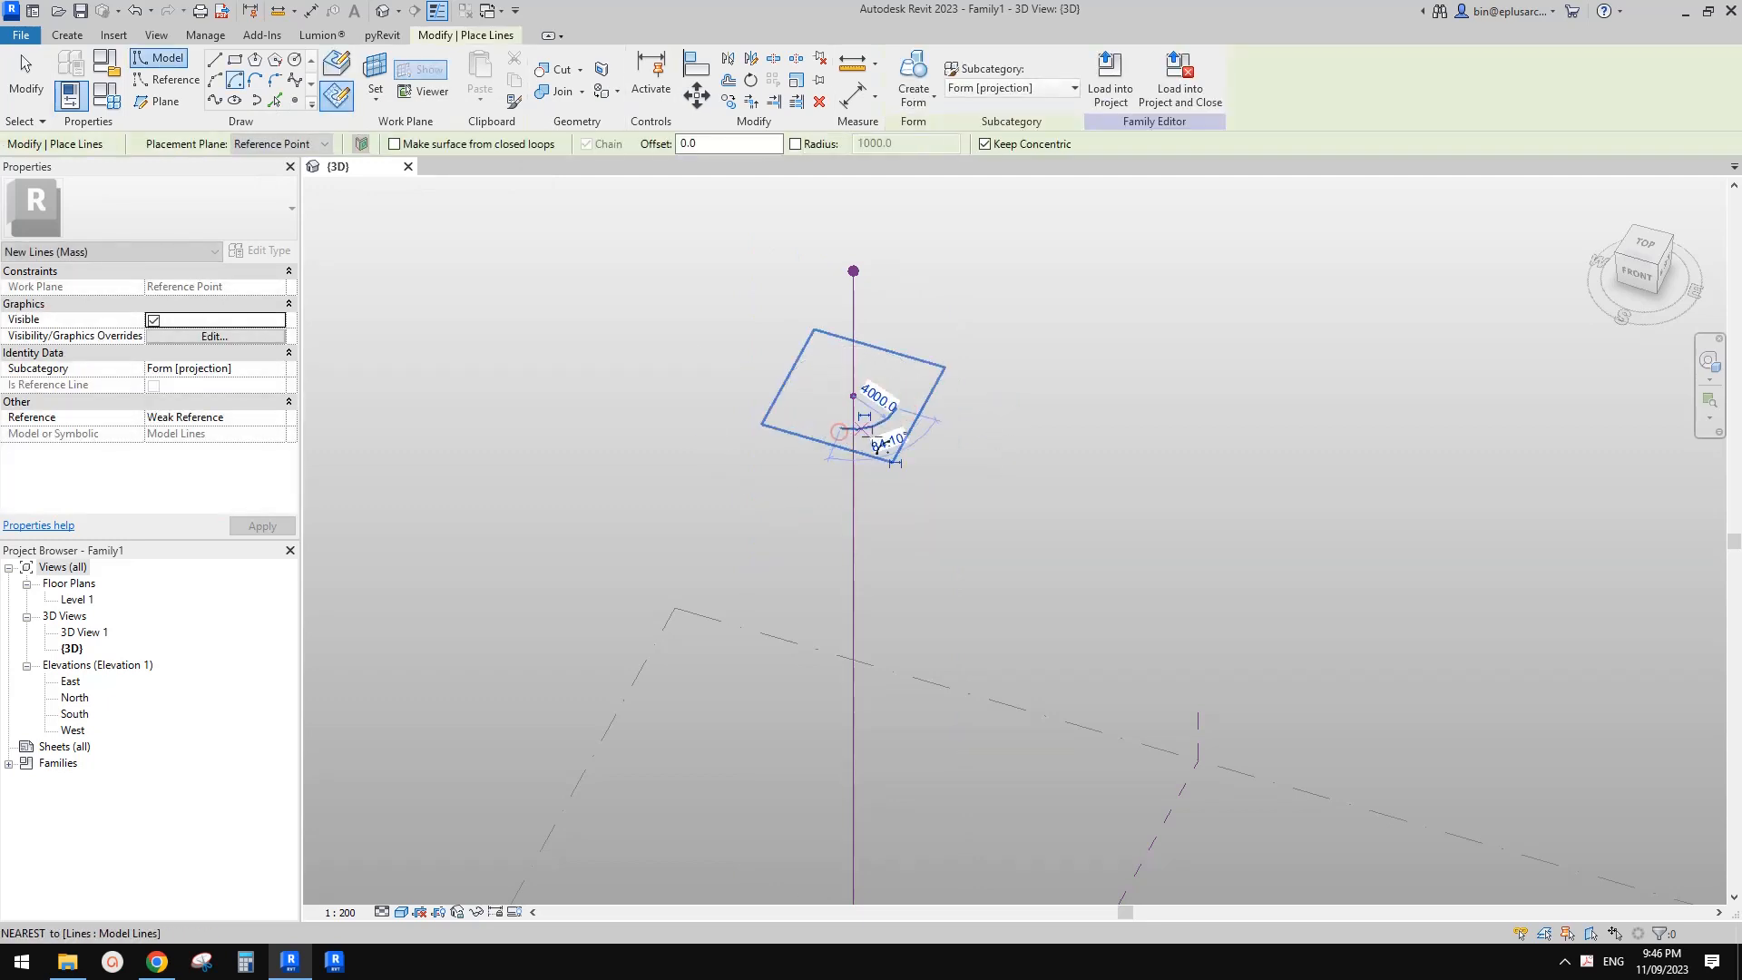
- Adjust the arc's free end so that its sweep is exactly 90°
key(Escape)
key(Escape)
scroll(851, 431, up, 2)
drag(836, 429, 835, 432)
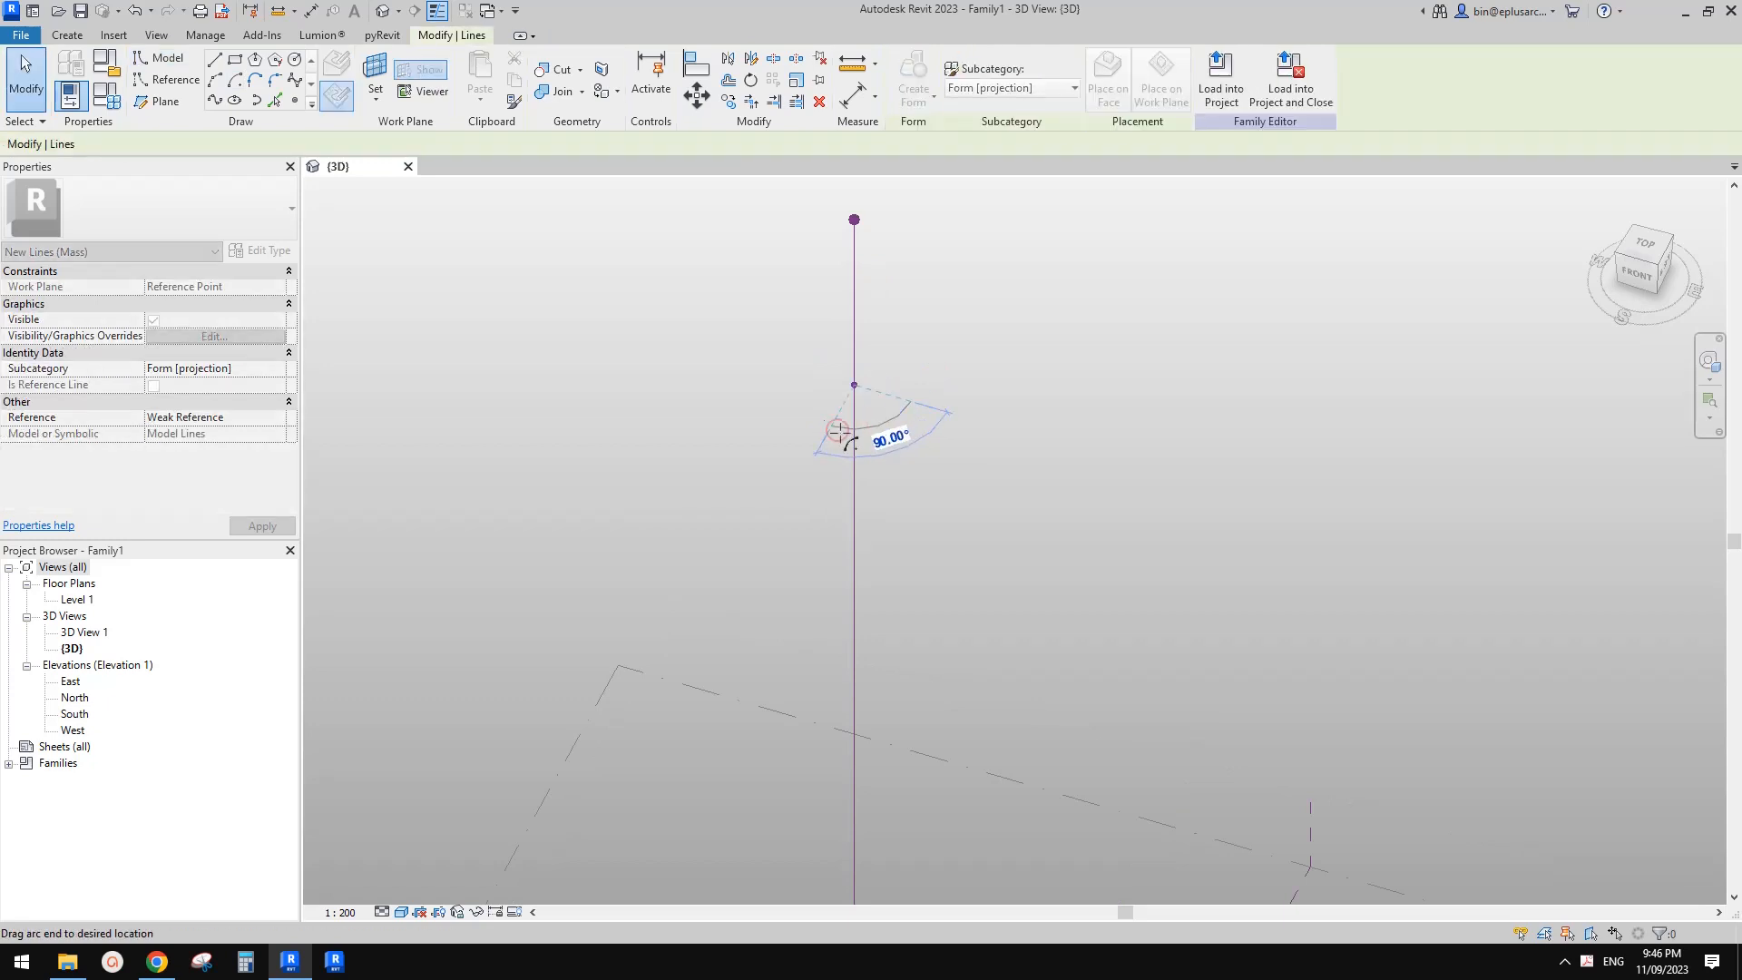
scroll(920, 402, up, 2)
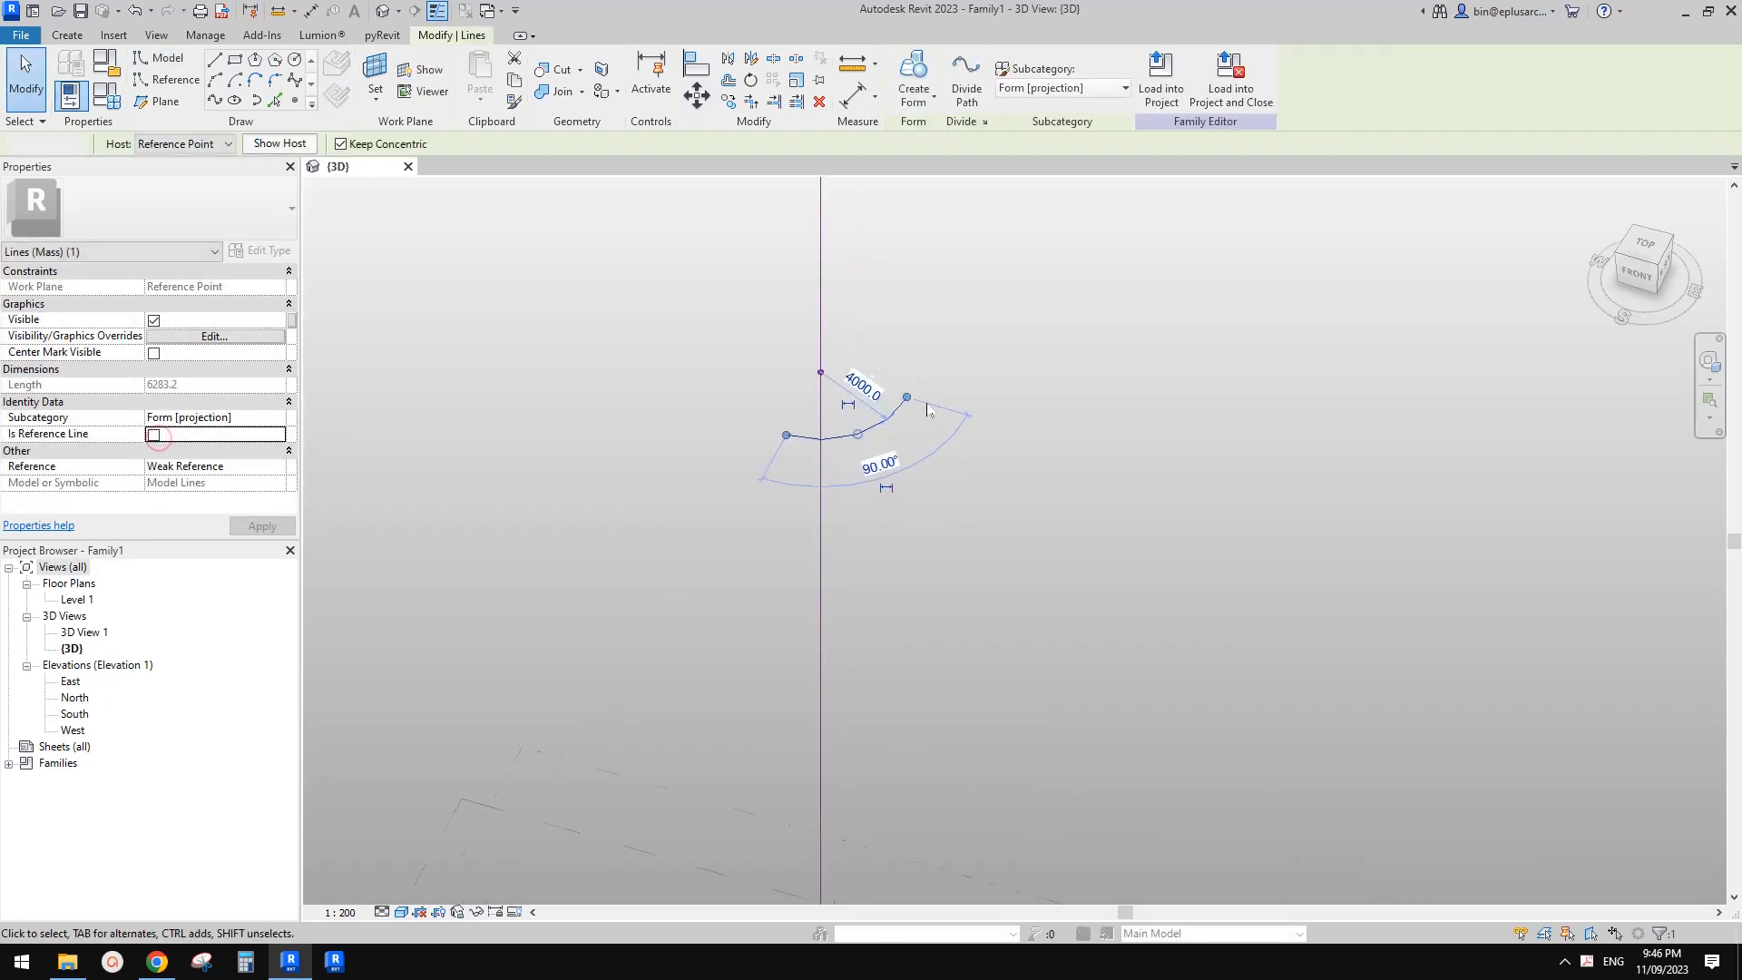
- Turn the arc's temporary 4000 radius dimension into a permanent dimension
key(Escape)
click(882, 424)
click(848, 405)
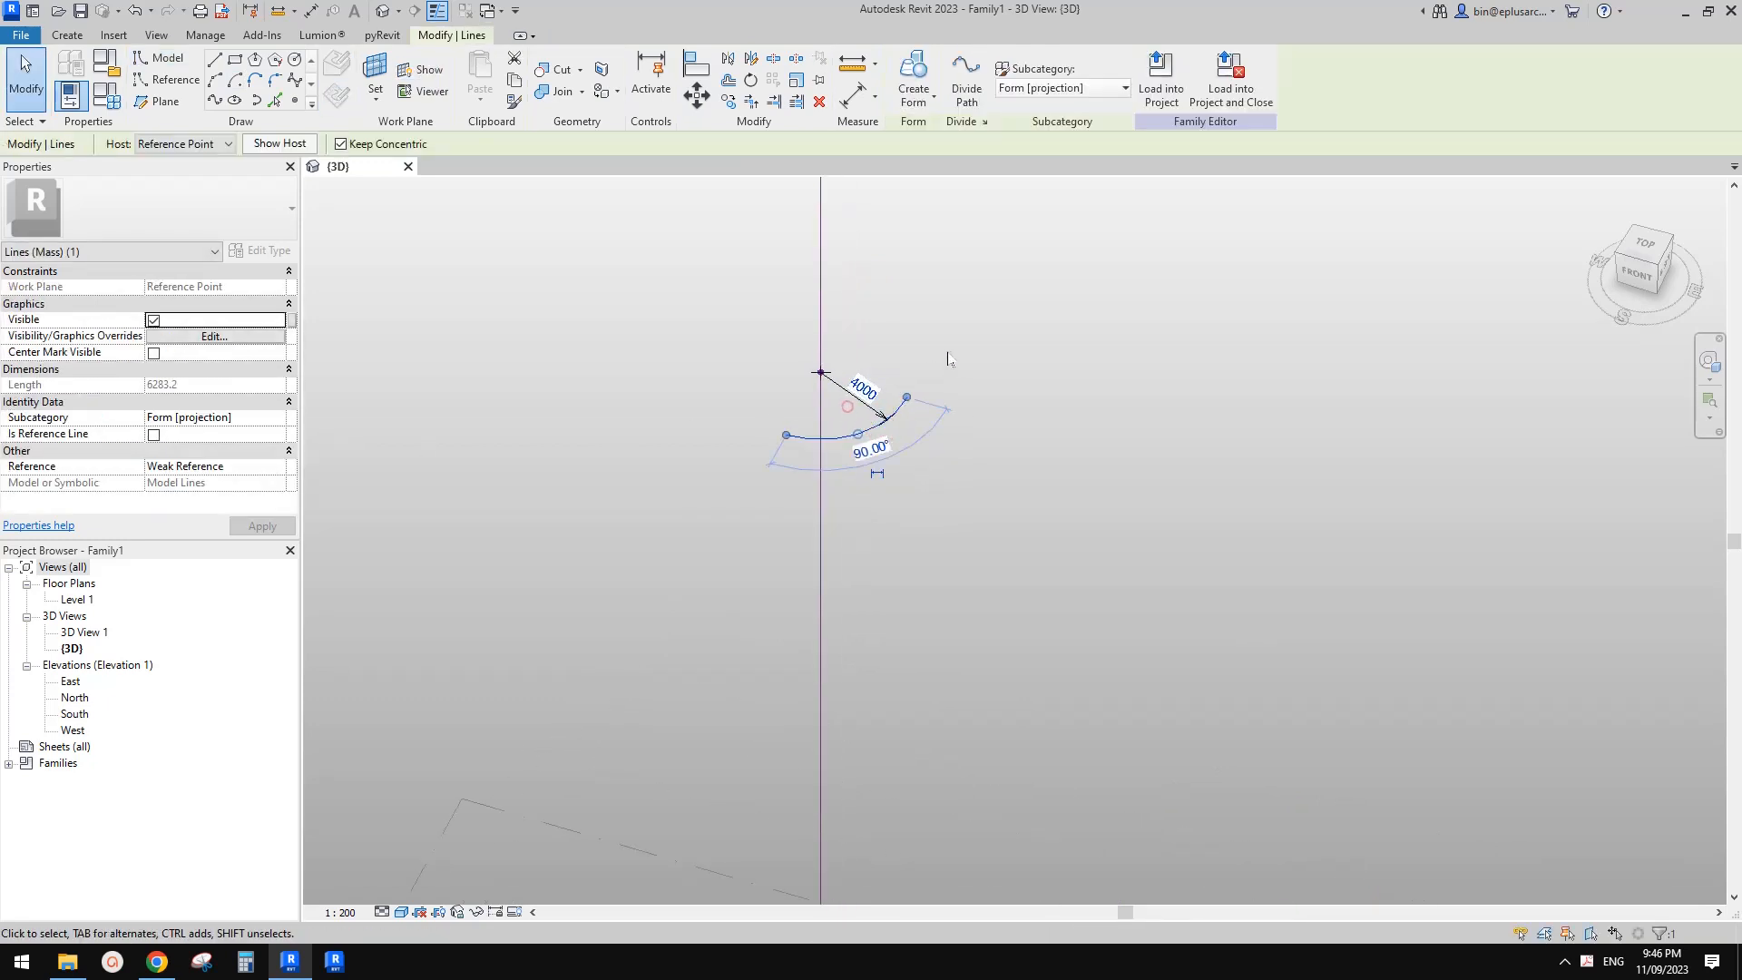
click(1056, 433)
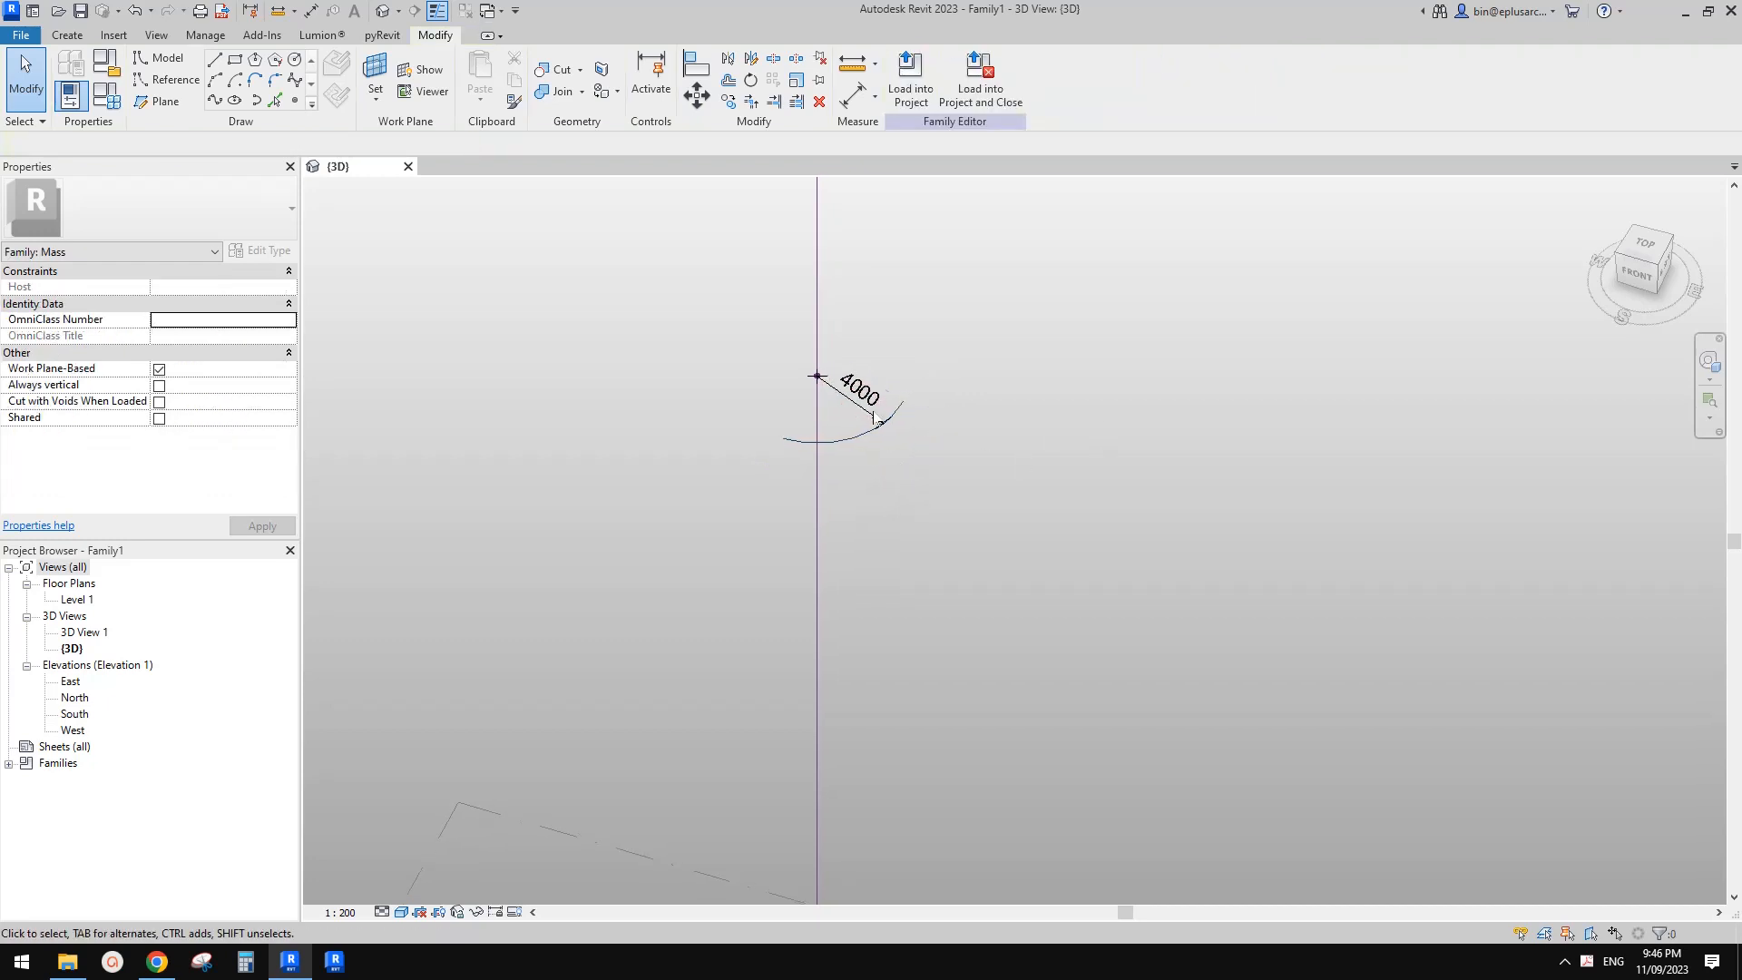
- Convert the quarter arc from a model line to a reference line
scroll(873, 420, down, 3)
scroll(872, 420, up, 1)
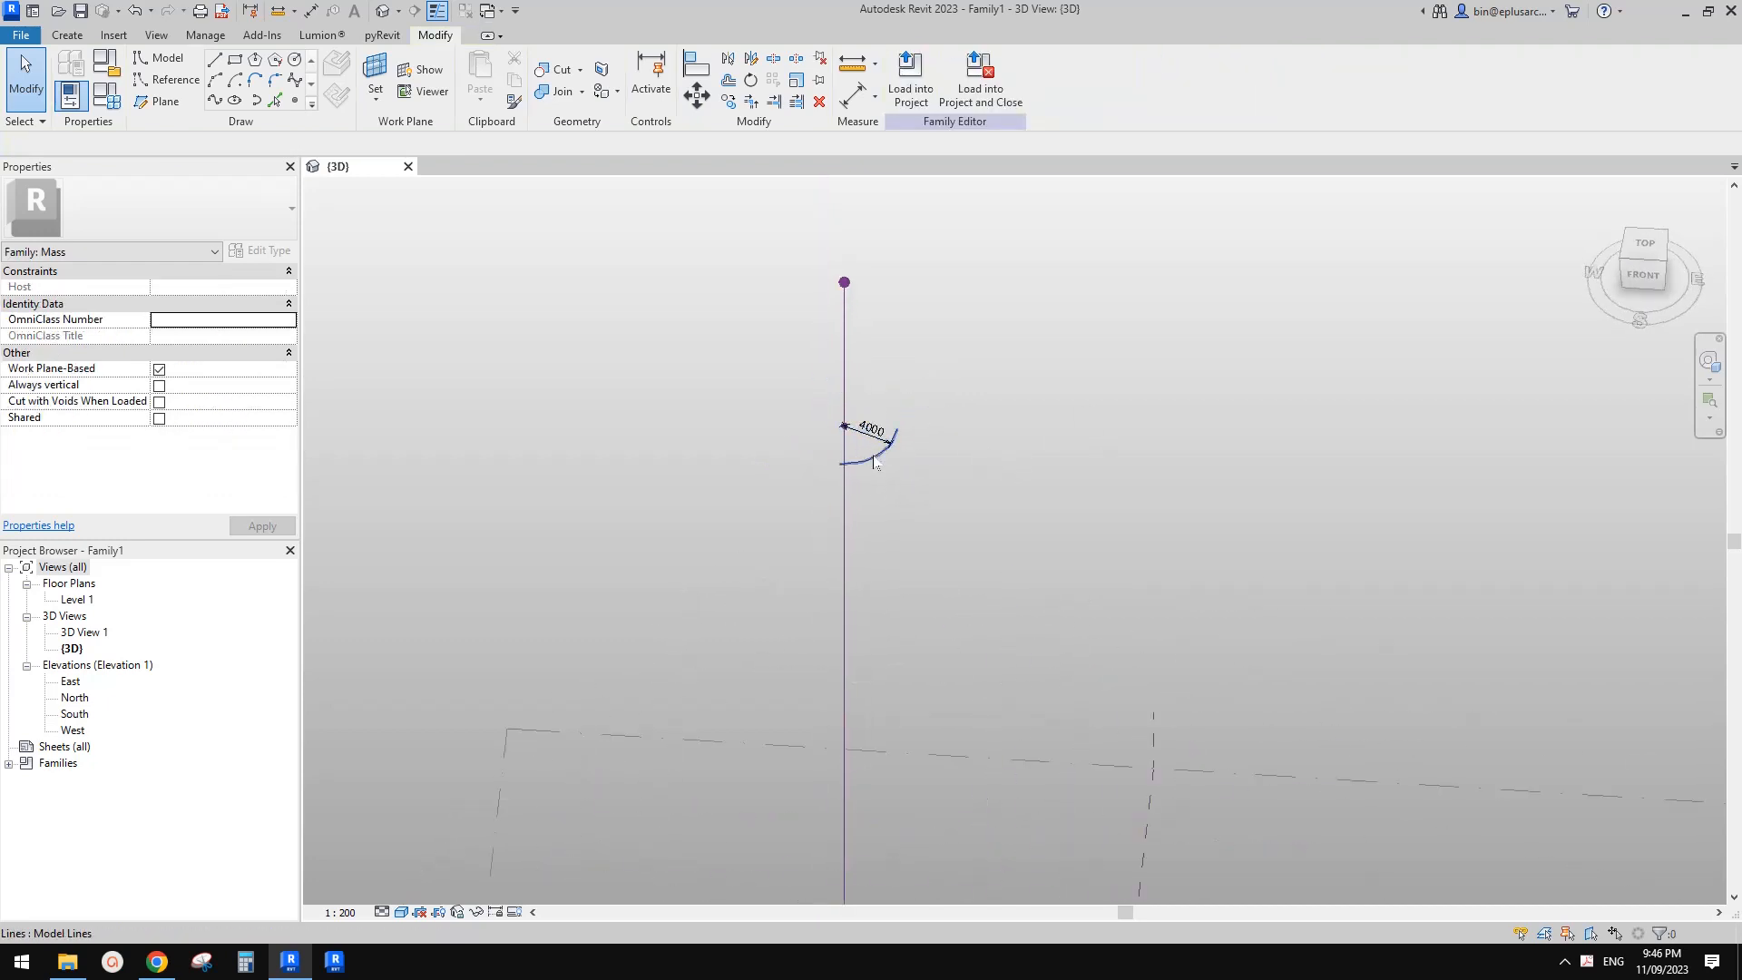
click(875, 429)
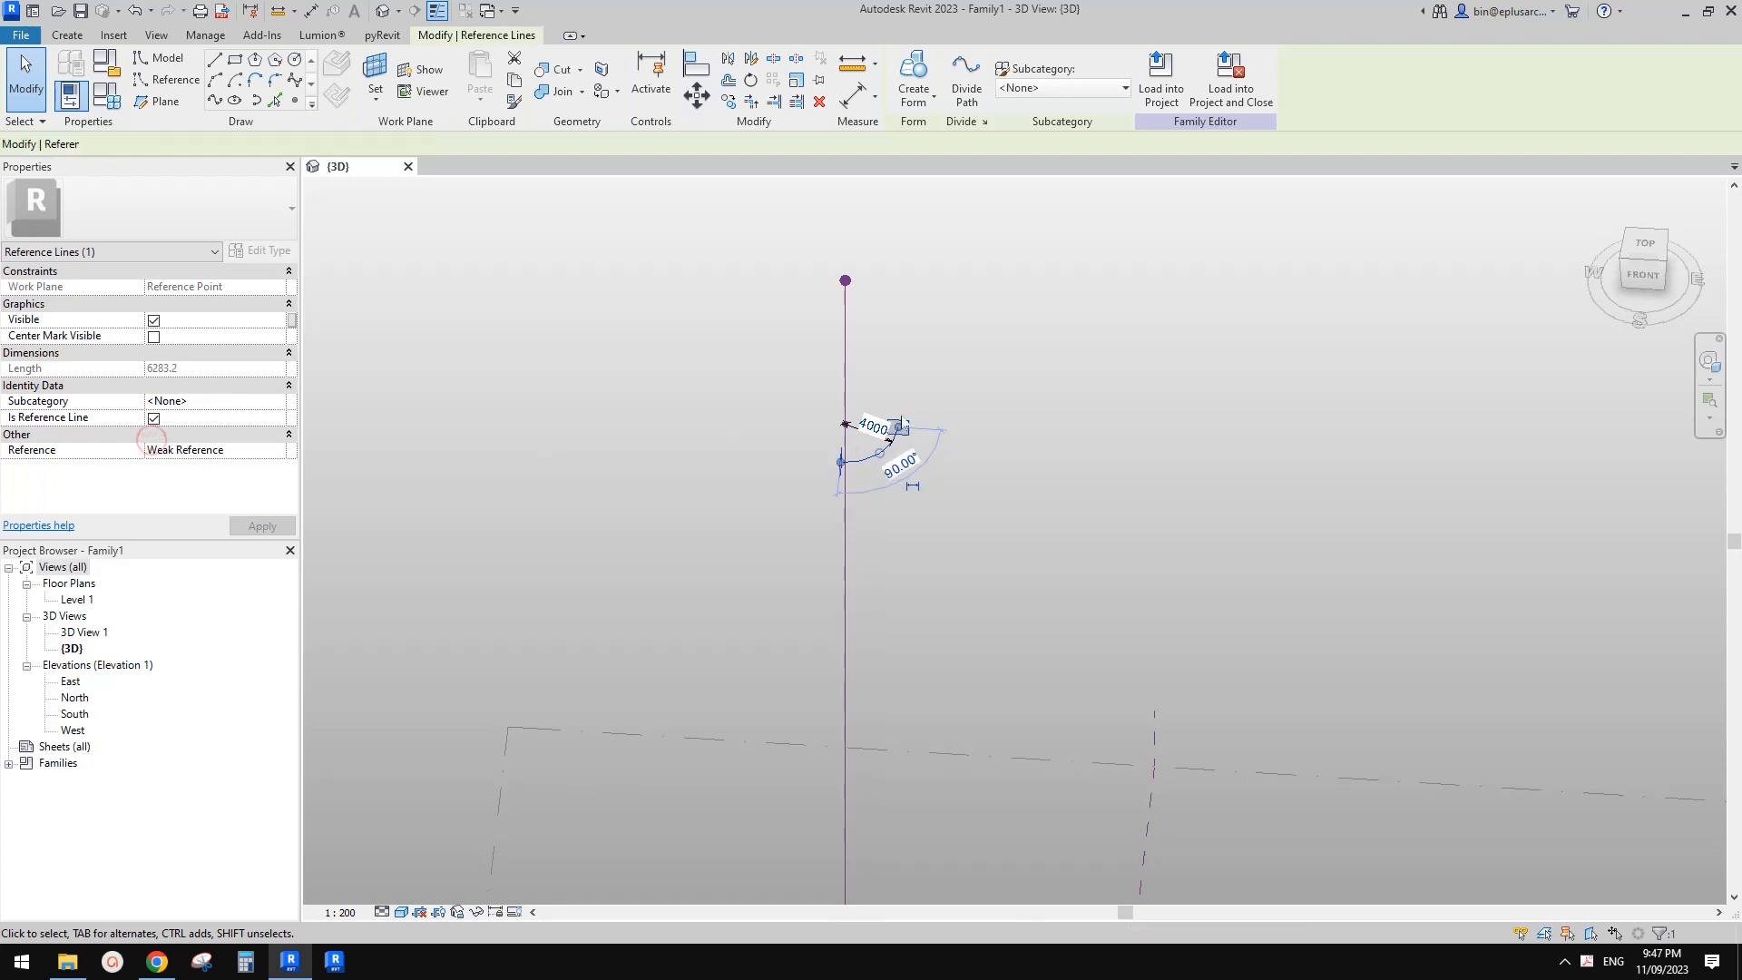
click(921, 462)
- Slide the hosted point with its arc up the vertical line to a normalized curve parameter of about 0.958
scroll(871, 381, up, 2)
drag(992, 424, 782, 292)
click(790, 299)
click(889, 357)
scroll(887, 355, up, 1)
click(894, 373)
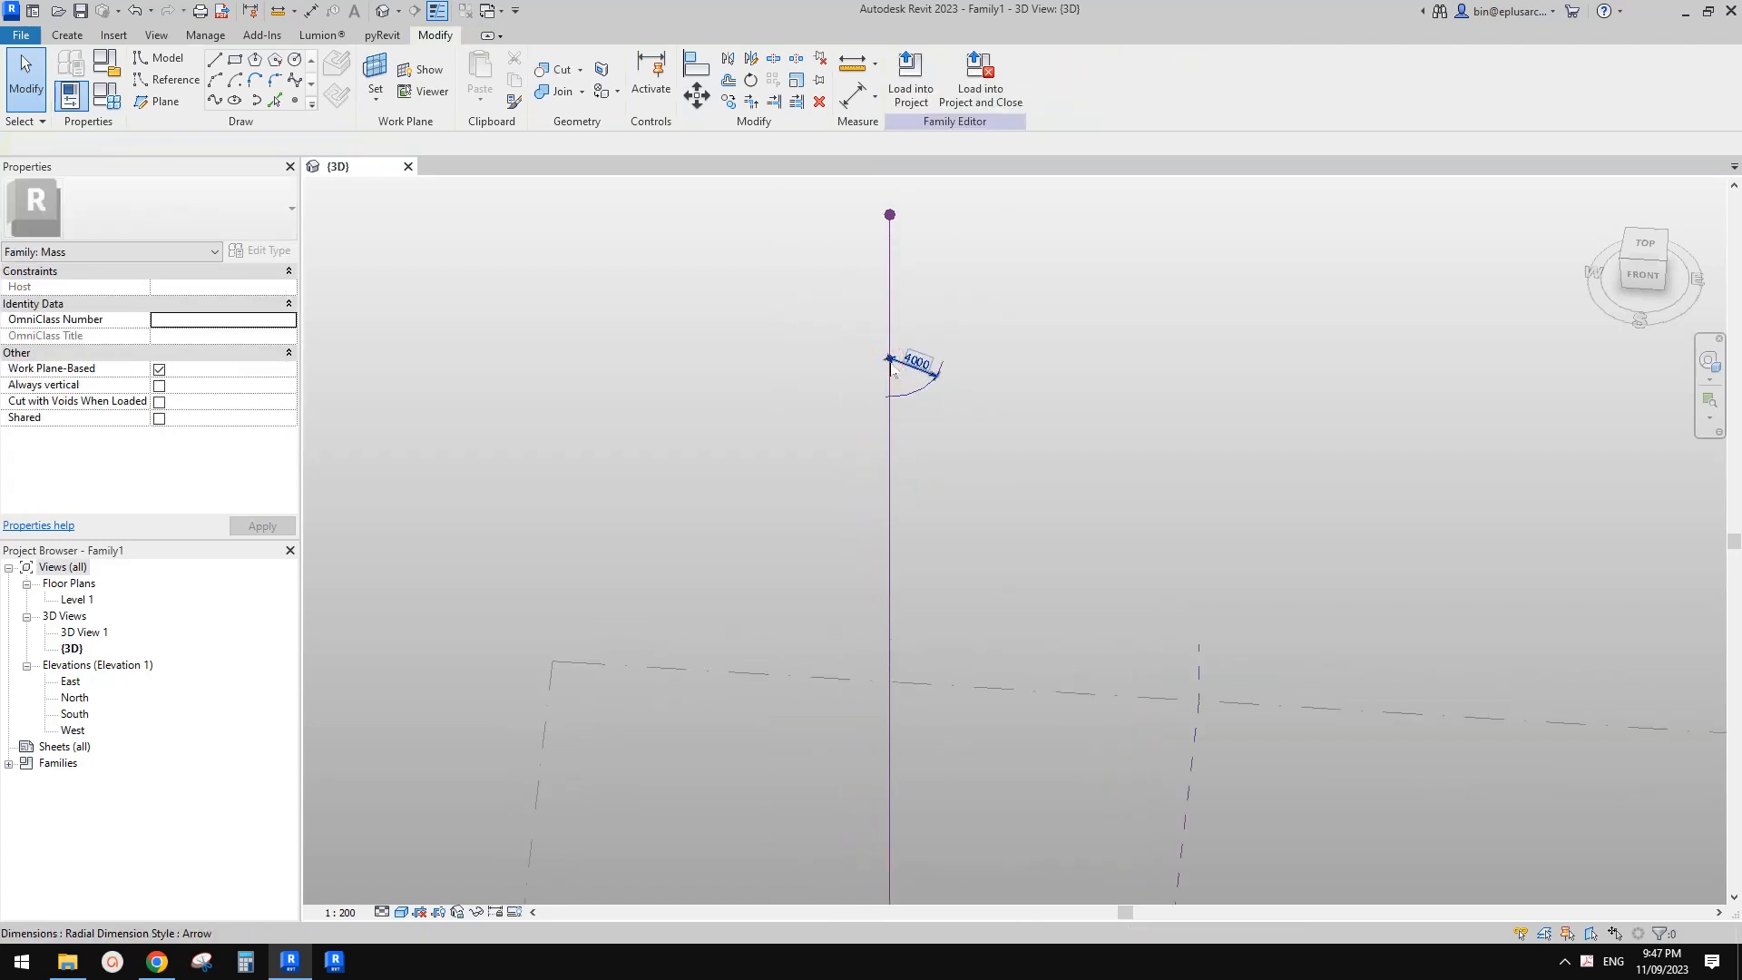
drag(890, 359, 892, 246)
scroll(891, 243, up, 1)
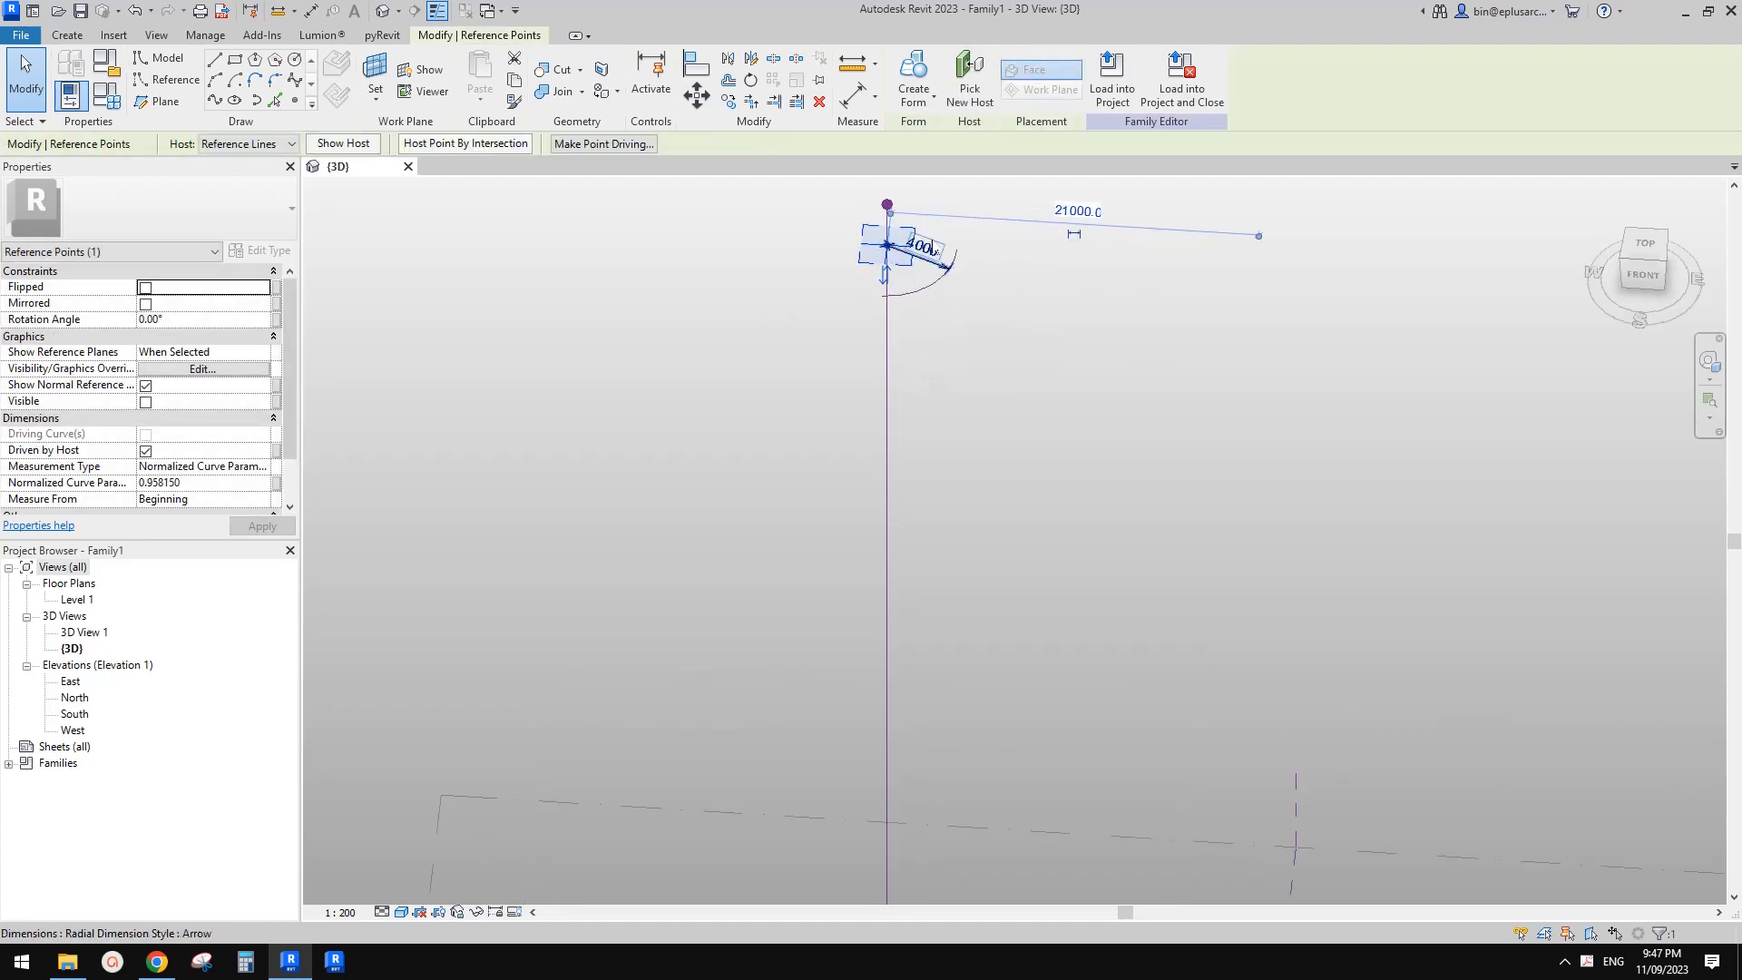
- Set the hosted point's reference planes to show Always, and slide it down the line to a normalized parameter of about 0.93
click(186, 351)
click(262, 353)
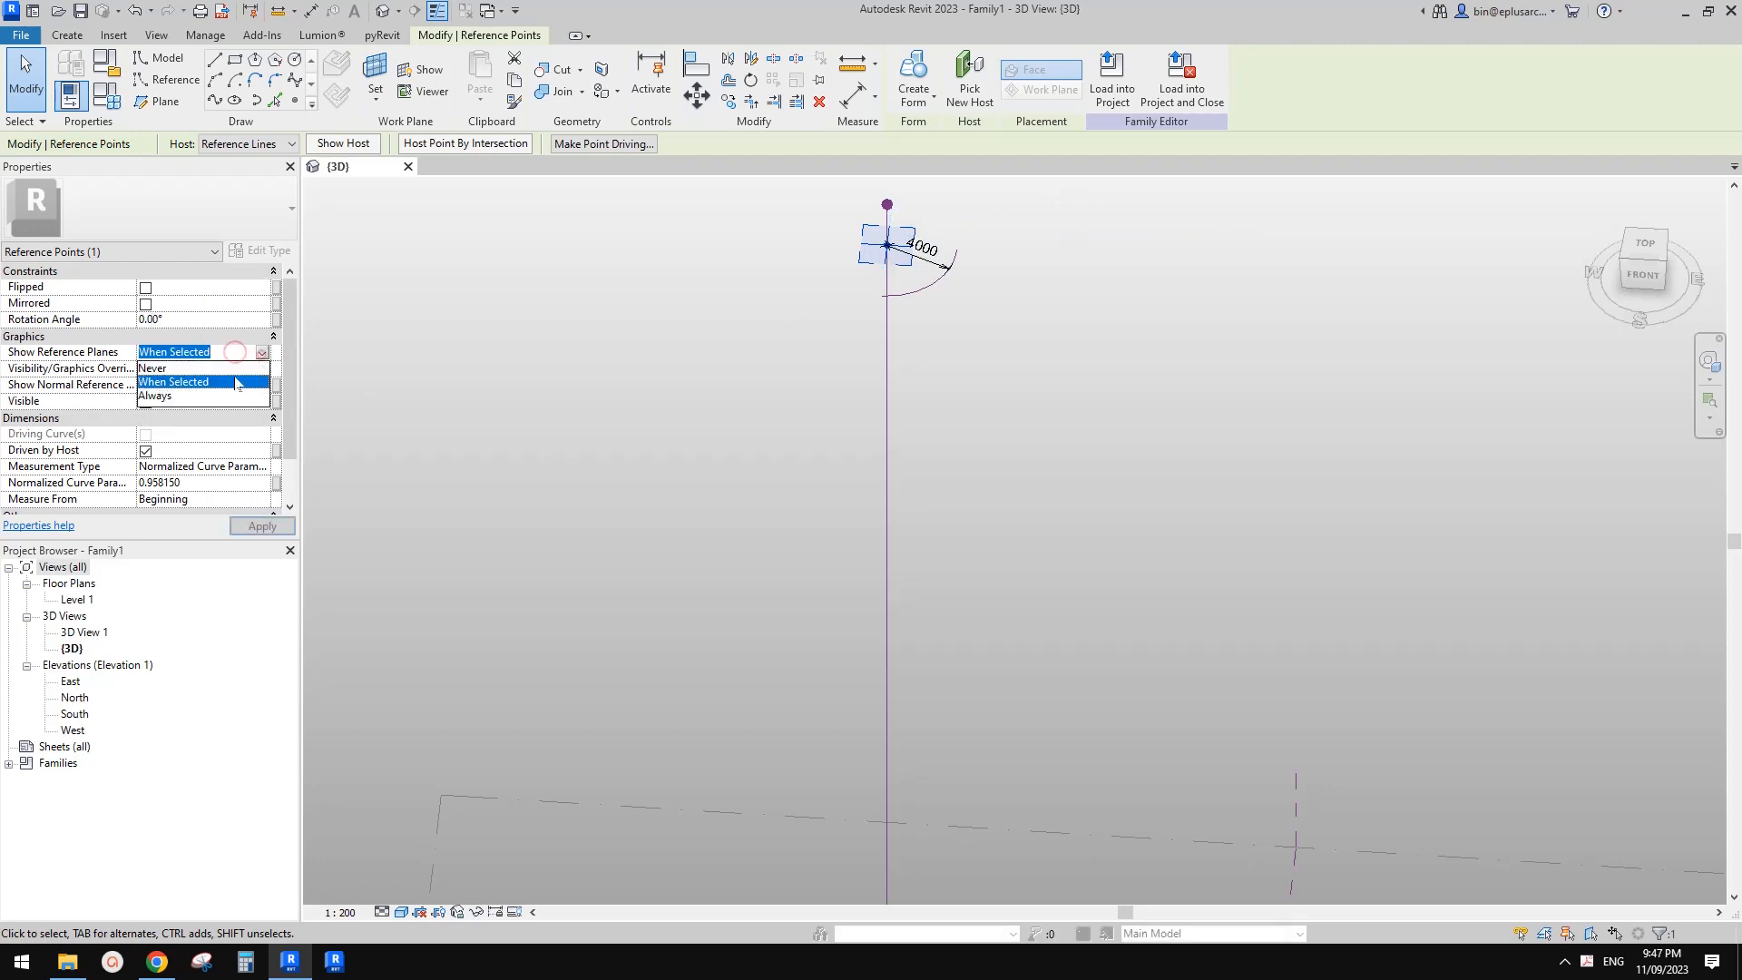
click(166, 397)
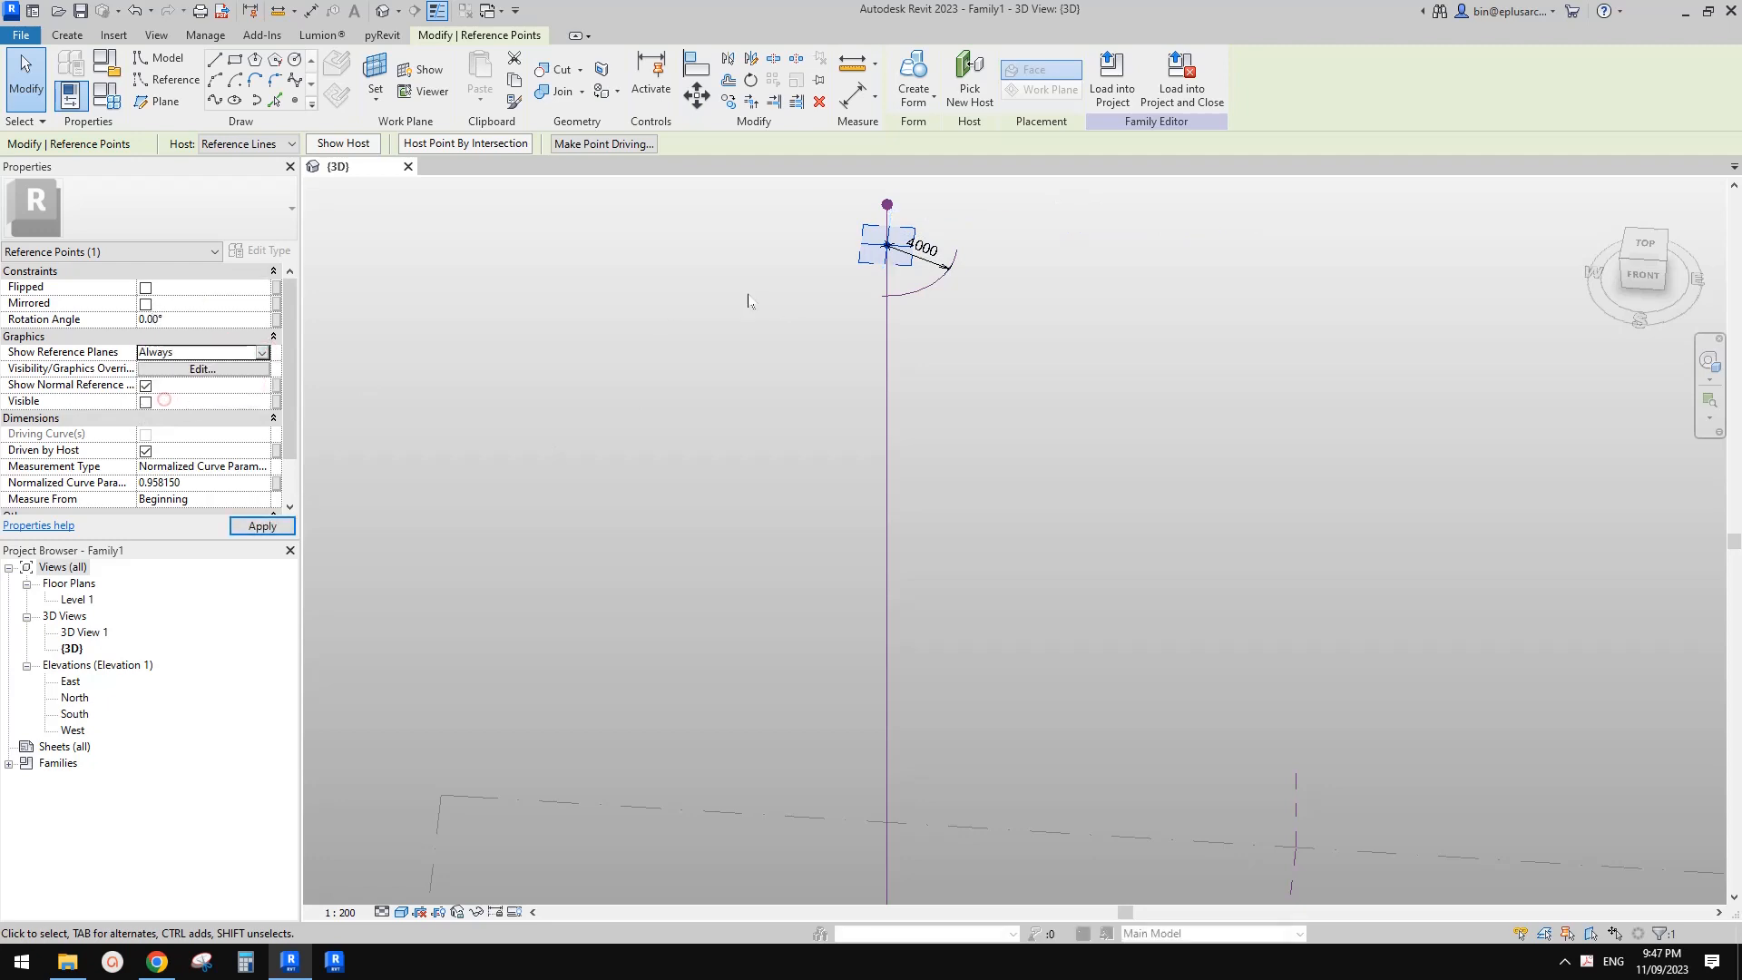
click(1004, 342)
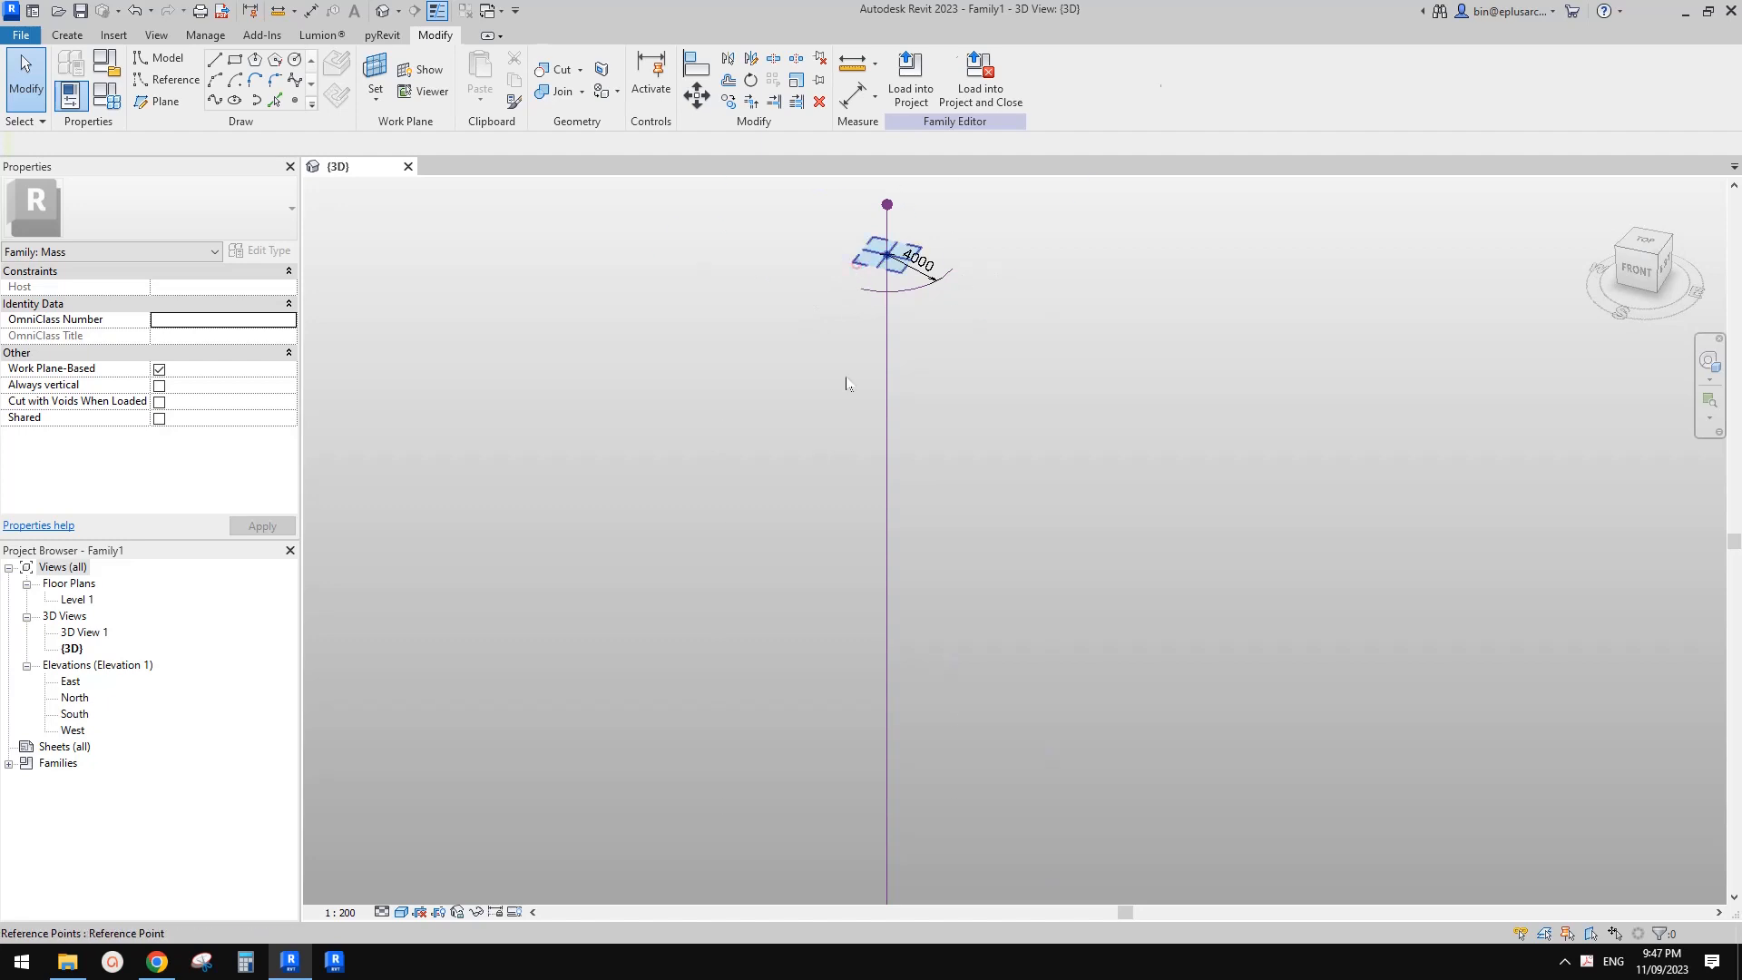
drag(846, 378, 853, 297)
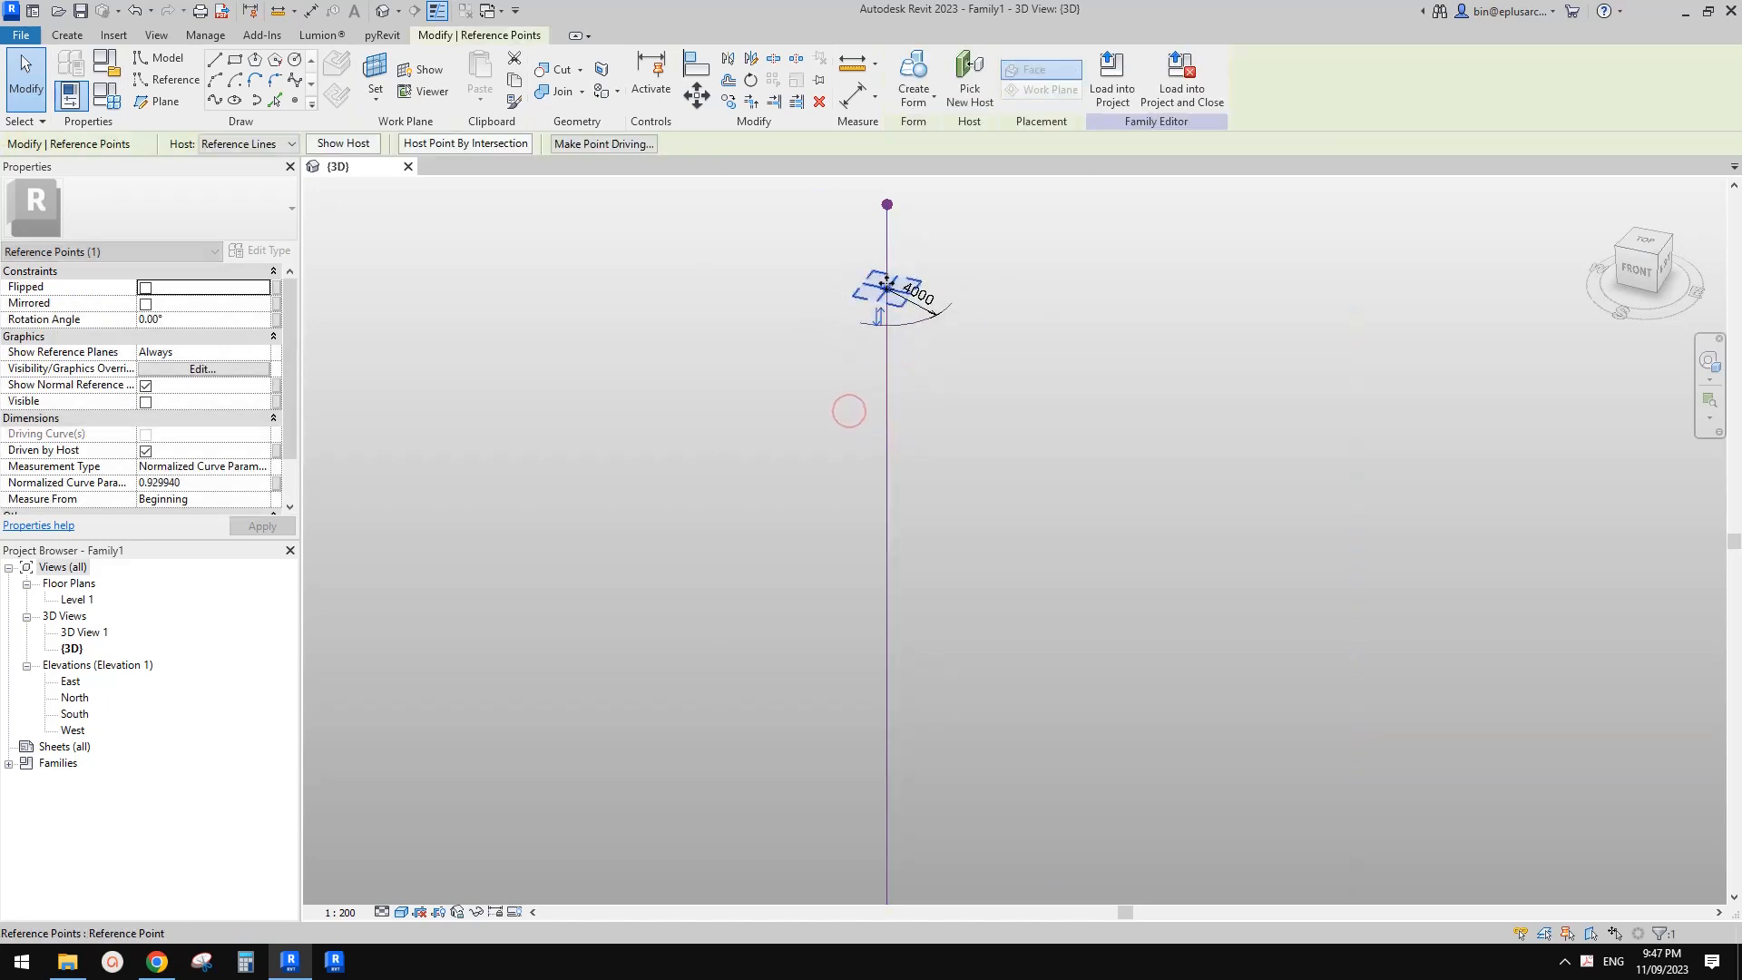
click(1077, 397)
- Copy the hosted point together with its arc and radius dimension to a free spot about 12000 away
shift+middle_drag(1076, 397, 1003, 396)
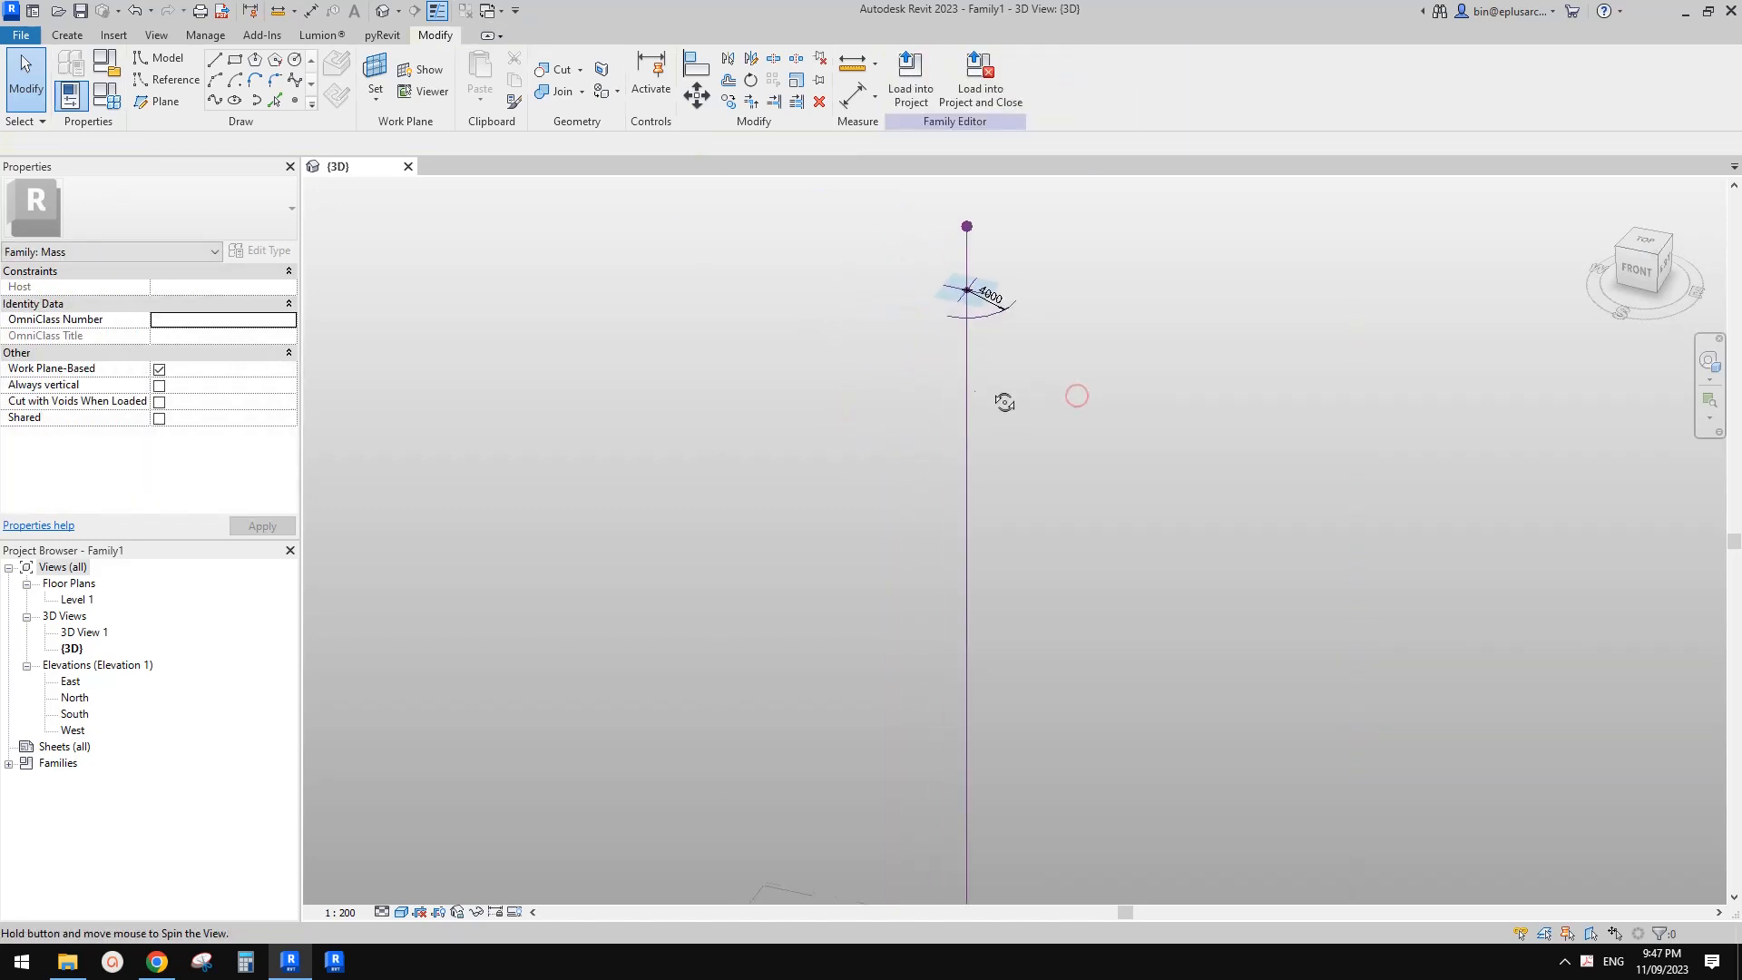
drag(852, 251, 1131, 384)
key(c)
key(o)
click(1041, 343)
click(1089, 517)
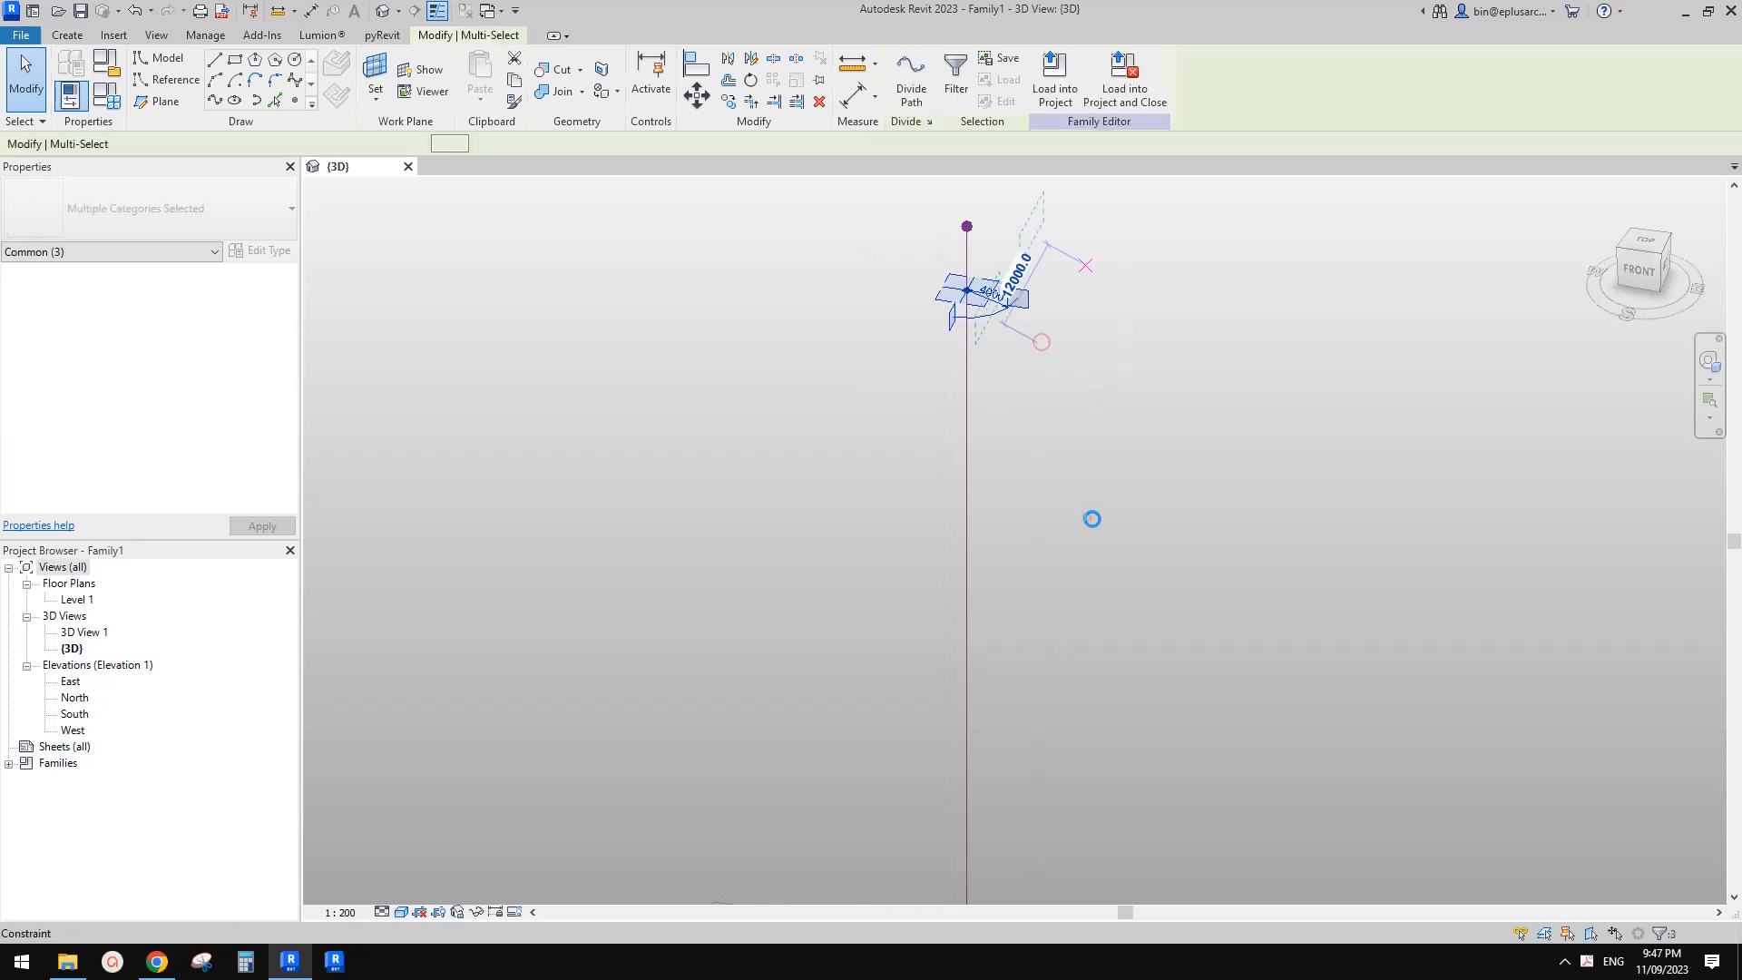
key(Escape)
key(Escape)
- Rehost the copied point onto the vertical reference line below the first profile, at a normalized parameter of about 0.79
click(1015, 215)
key(Escape)
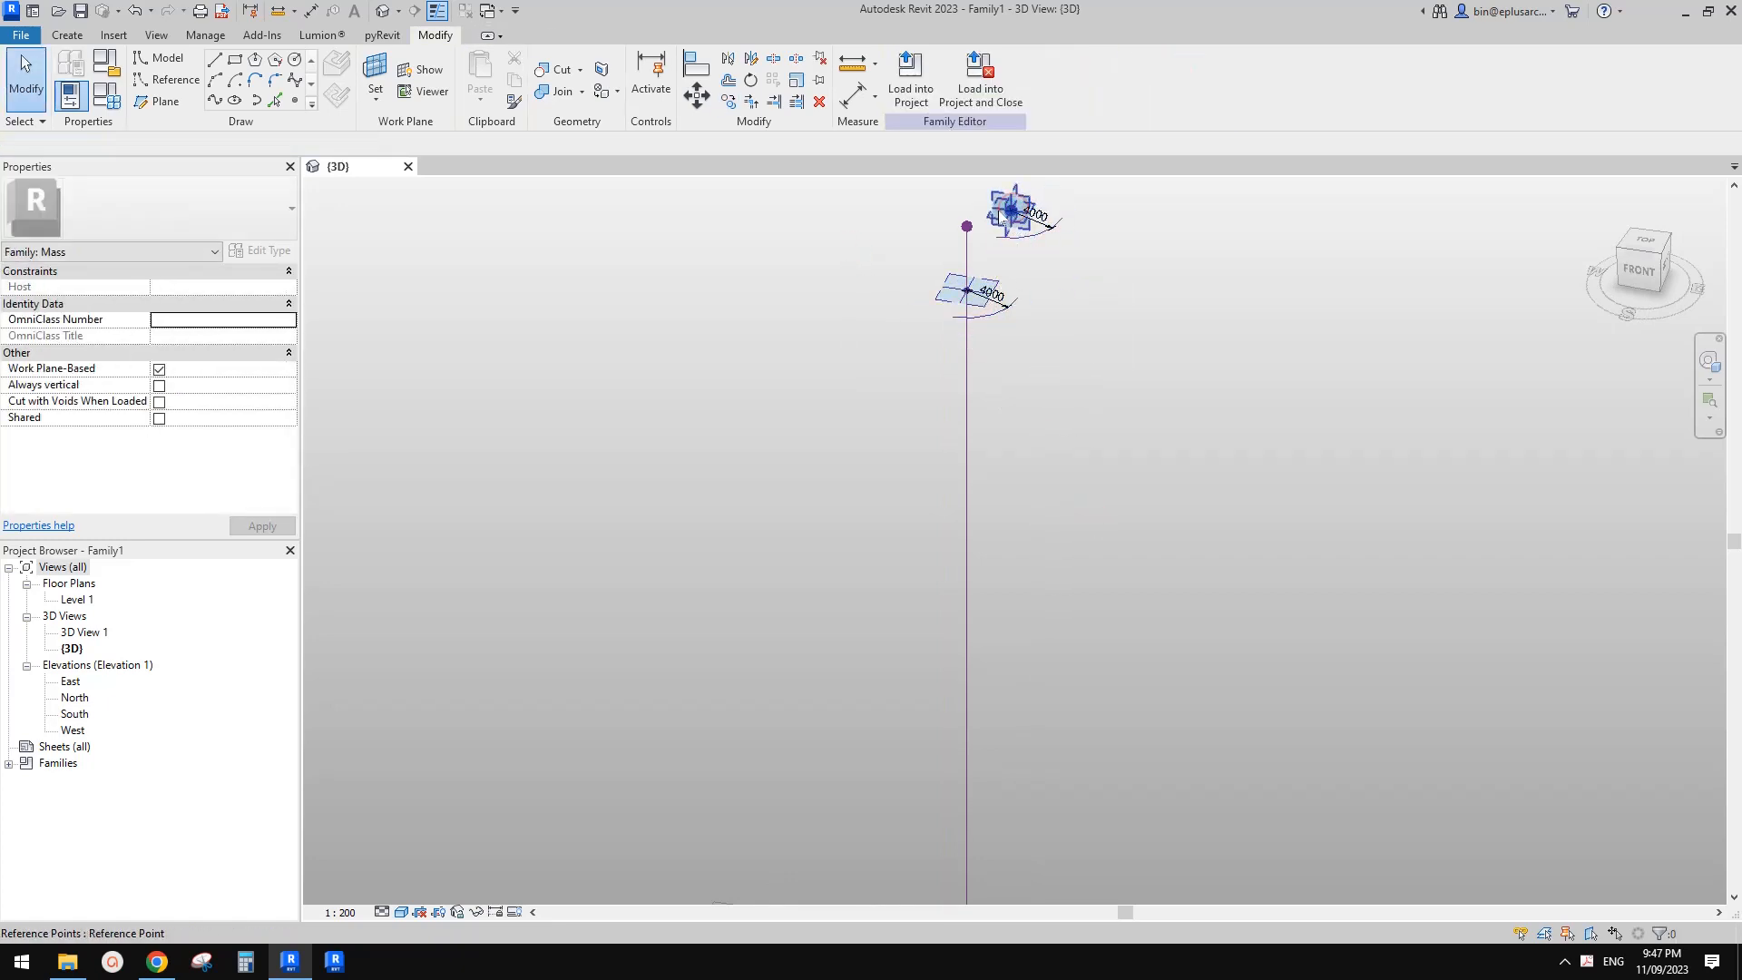
click(990, 219)
key(Escape)
click(988, 220)
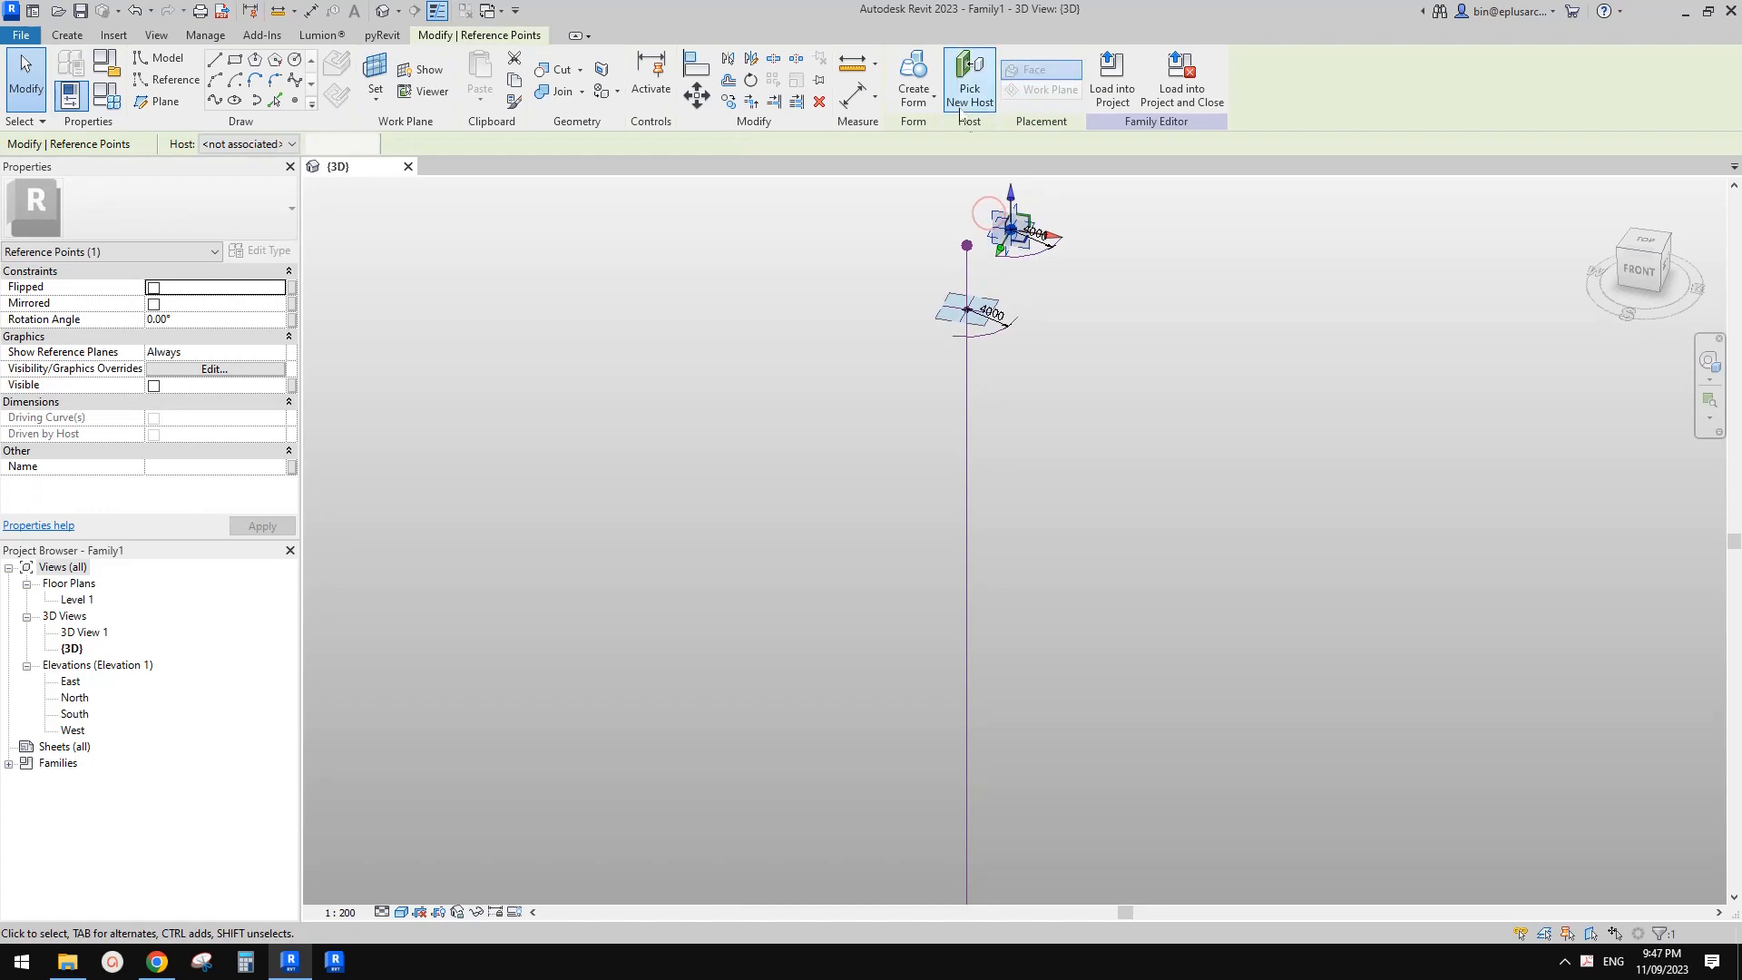
click(970, 82)
click(966, 407)
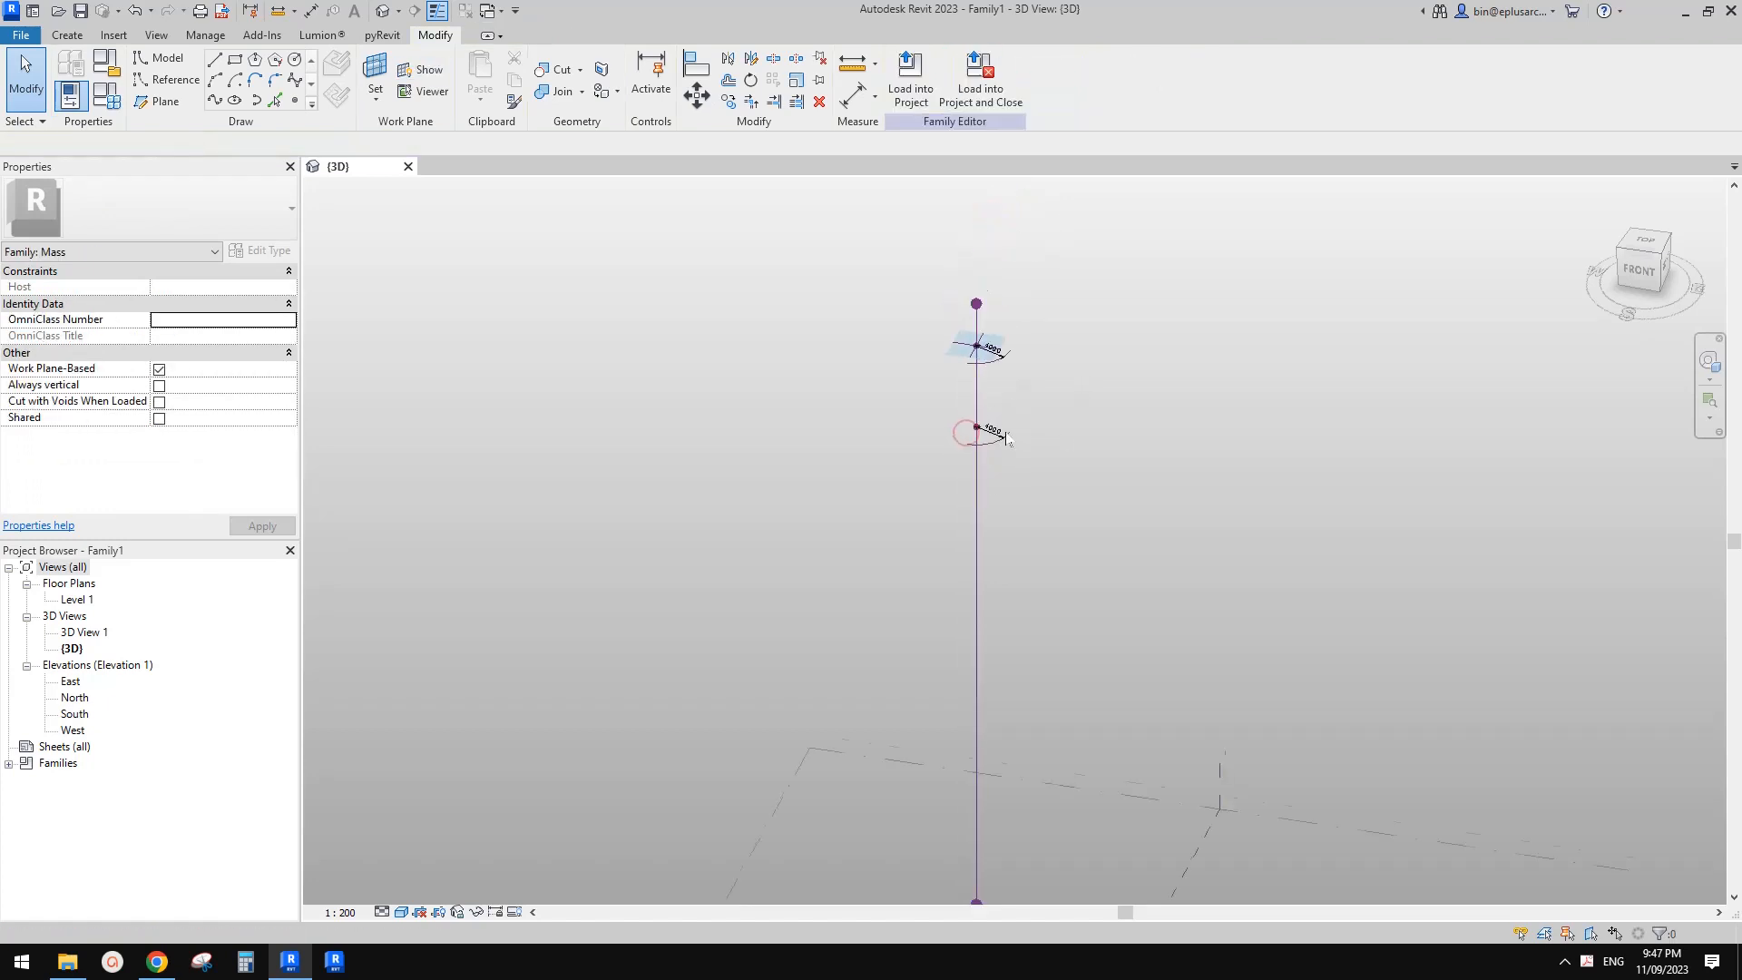
scroll(989, 390, up, 1)
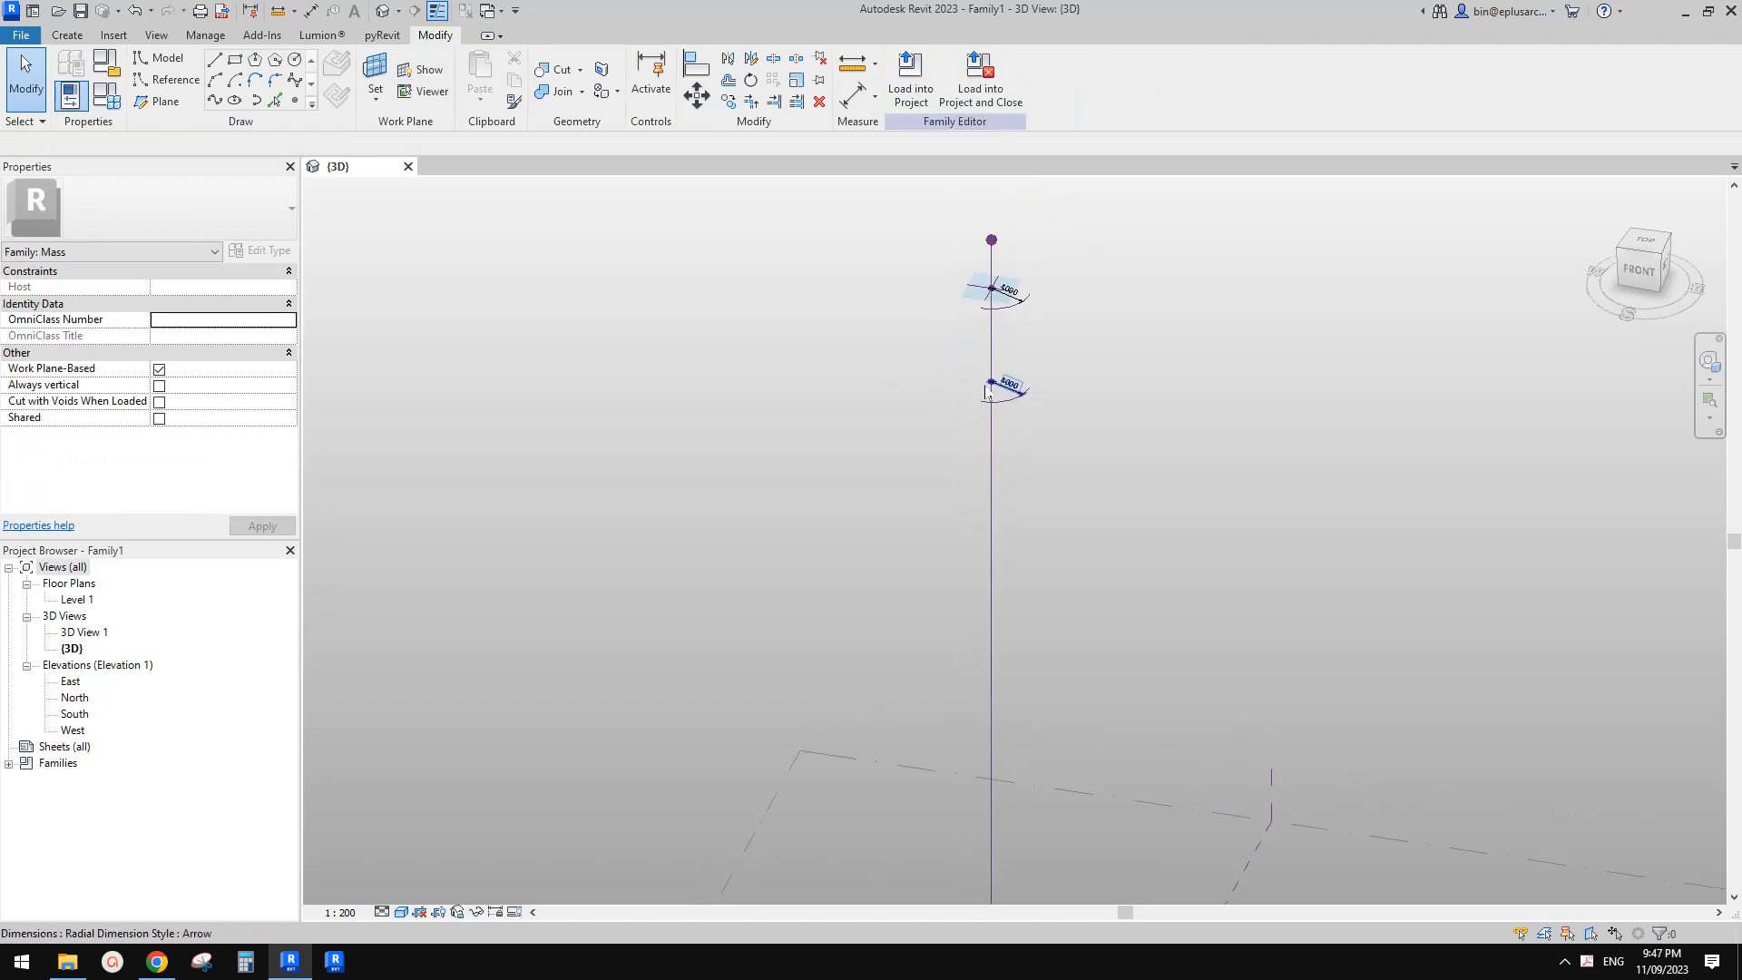
- Set the second profile point's reference planes to show Always
click(989, 387)
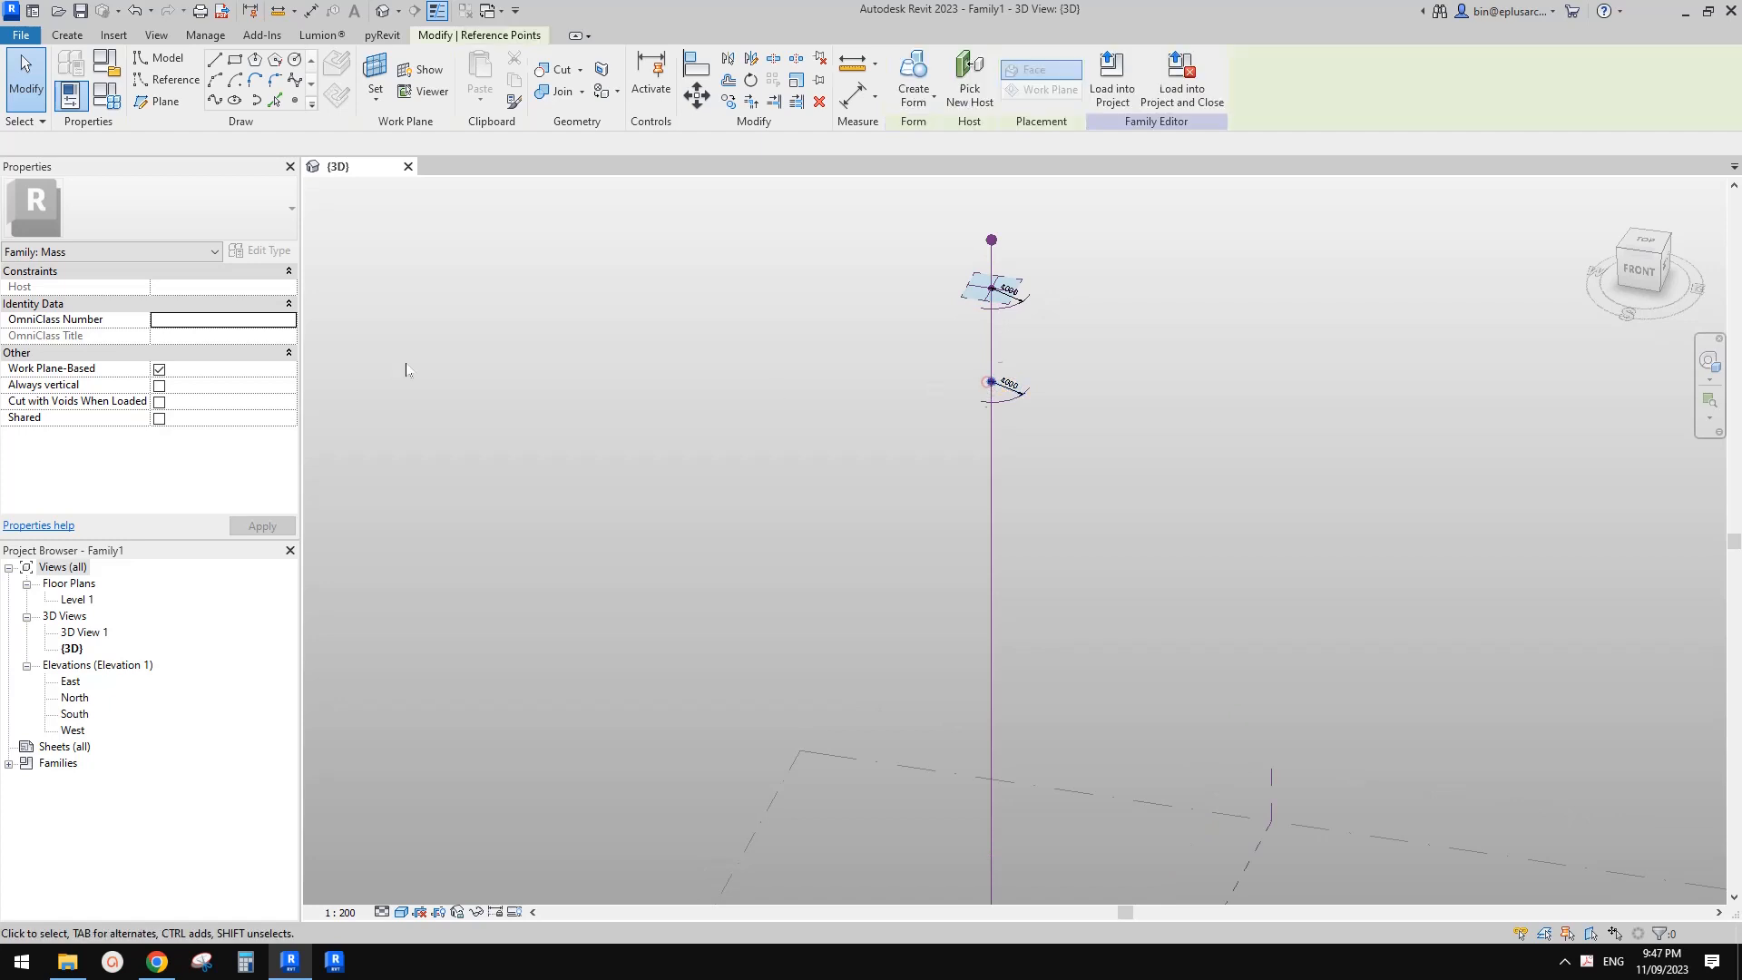
click(267, 357)
click(191, 385)
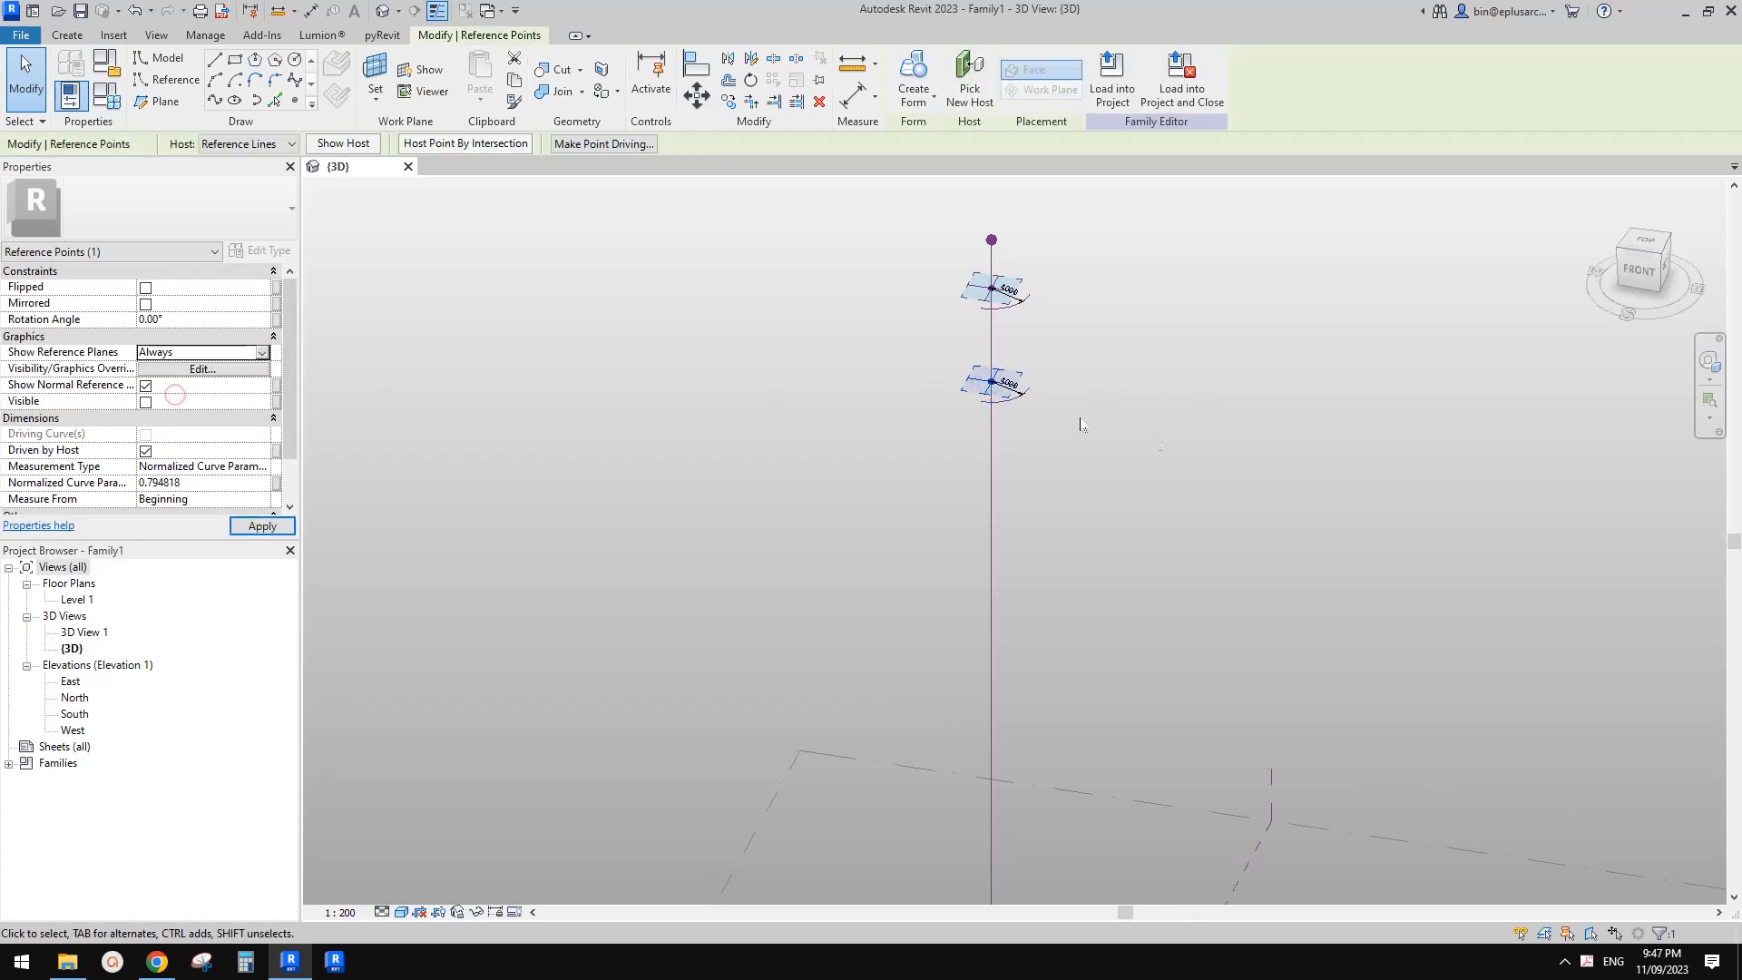
- Make two copies of the second profile's point, arc and radius dimension in free space beside the vertical line
drag(867, 355, 1074, 453)
scroll(1063, 460, down, 1)
middle_drag(1063, 461, 1060, 378)
key(c)
key(o)
click(1052, 357)
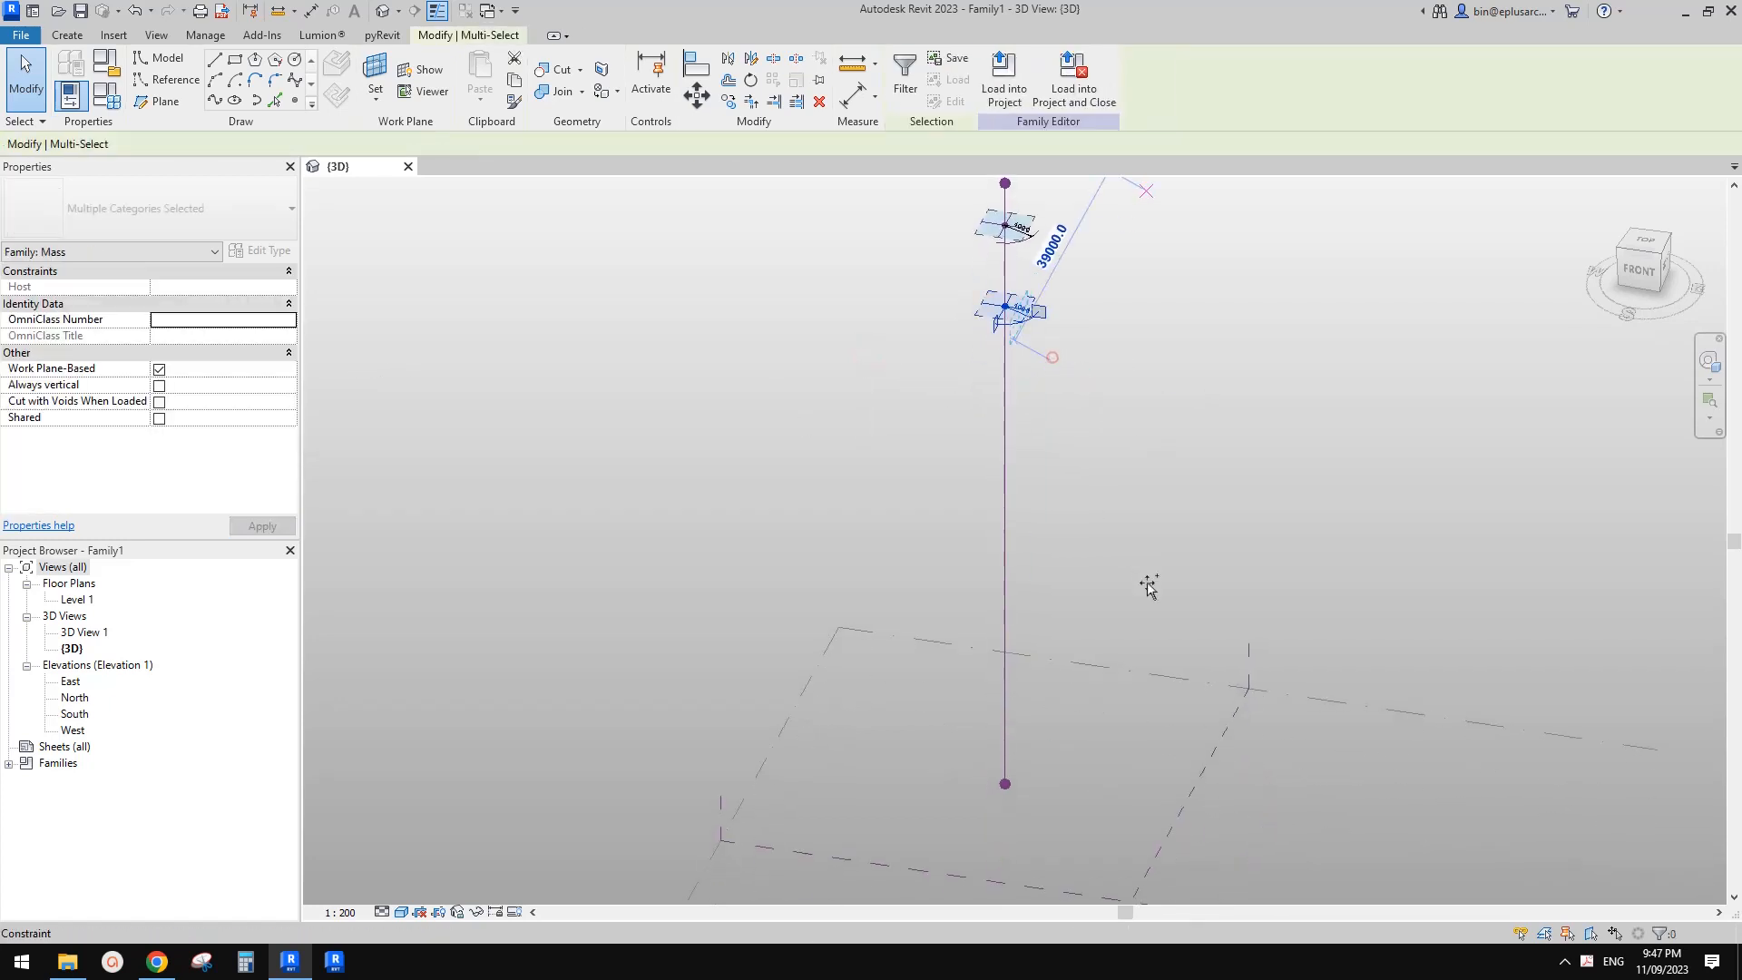
click(1147, 582)
middle_drag(1147, 412, 1100, 521)
click(1090, 575)
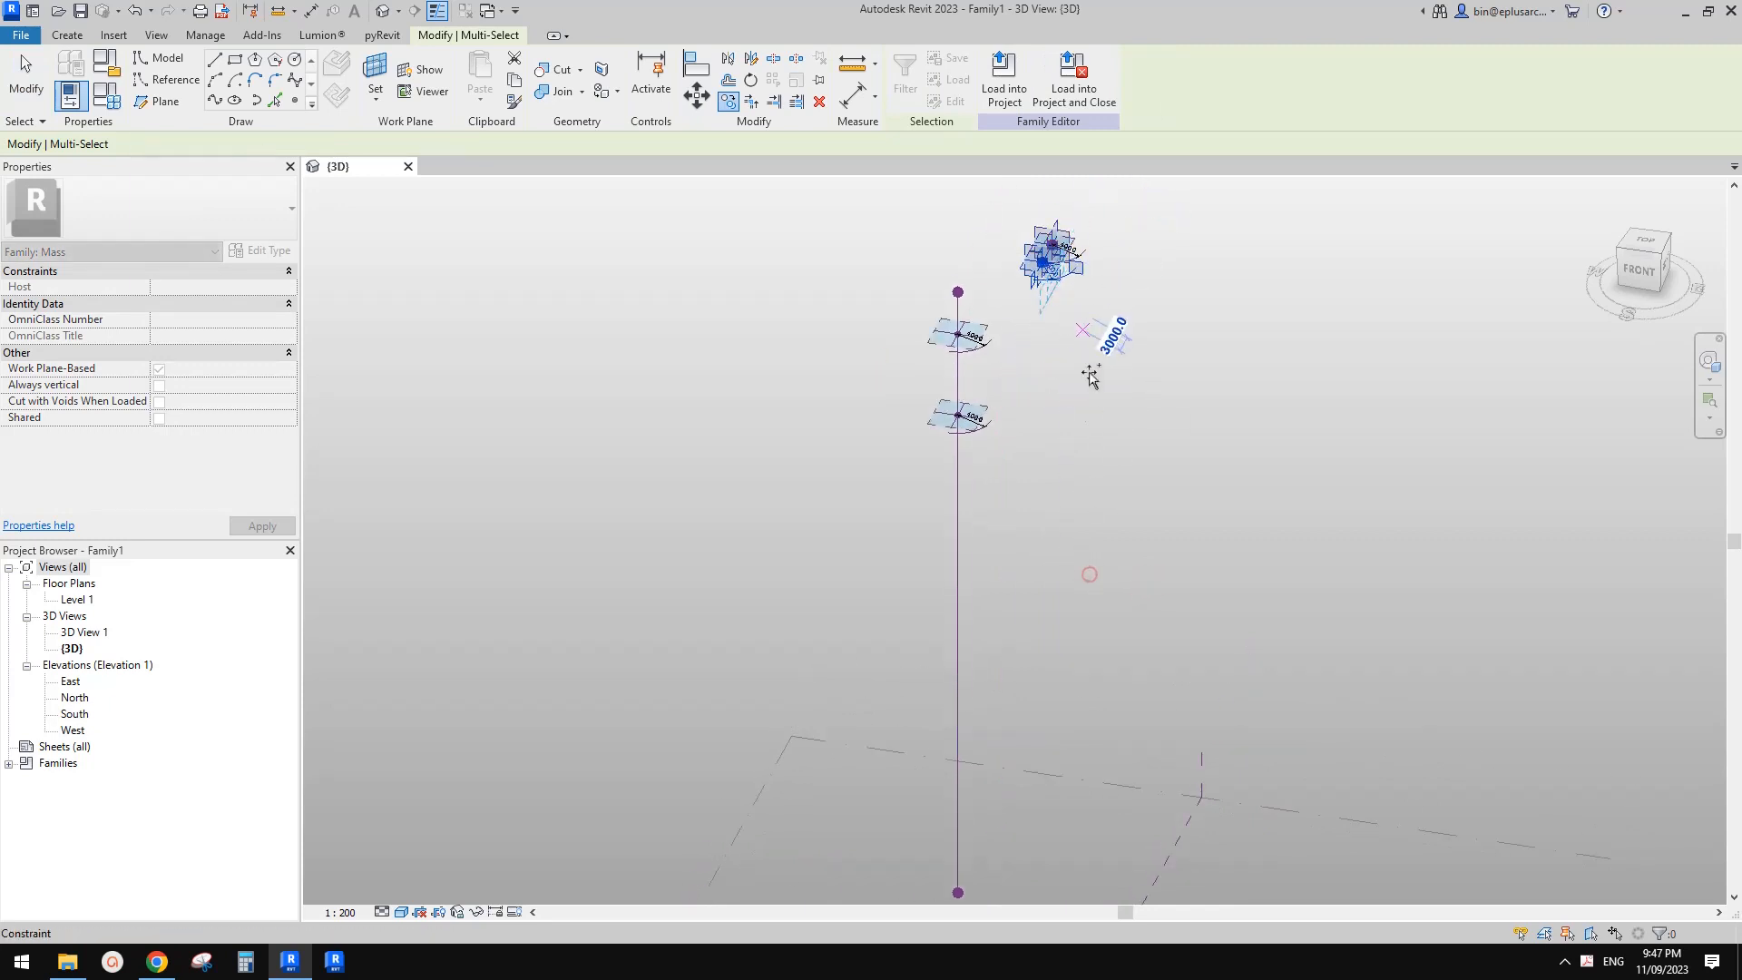
key(Escape)
- Rehost one of the loose copied points onto the vertical line near mid-height, at a normalized parameter of about 0.465
click(1045, 262)
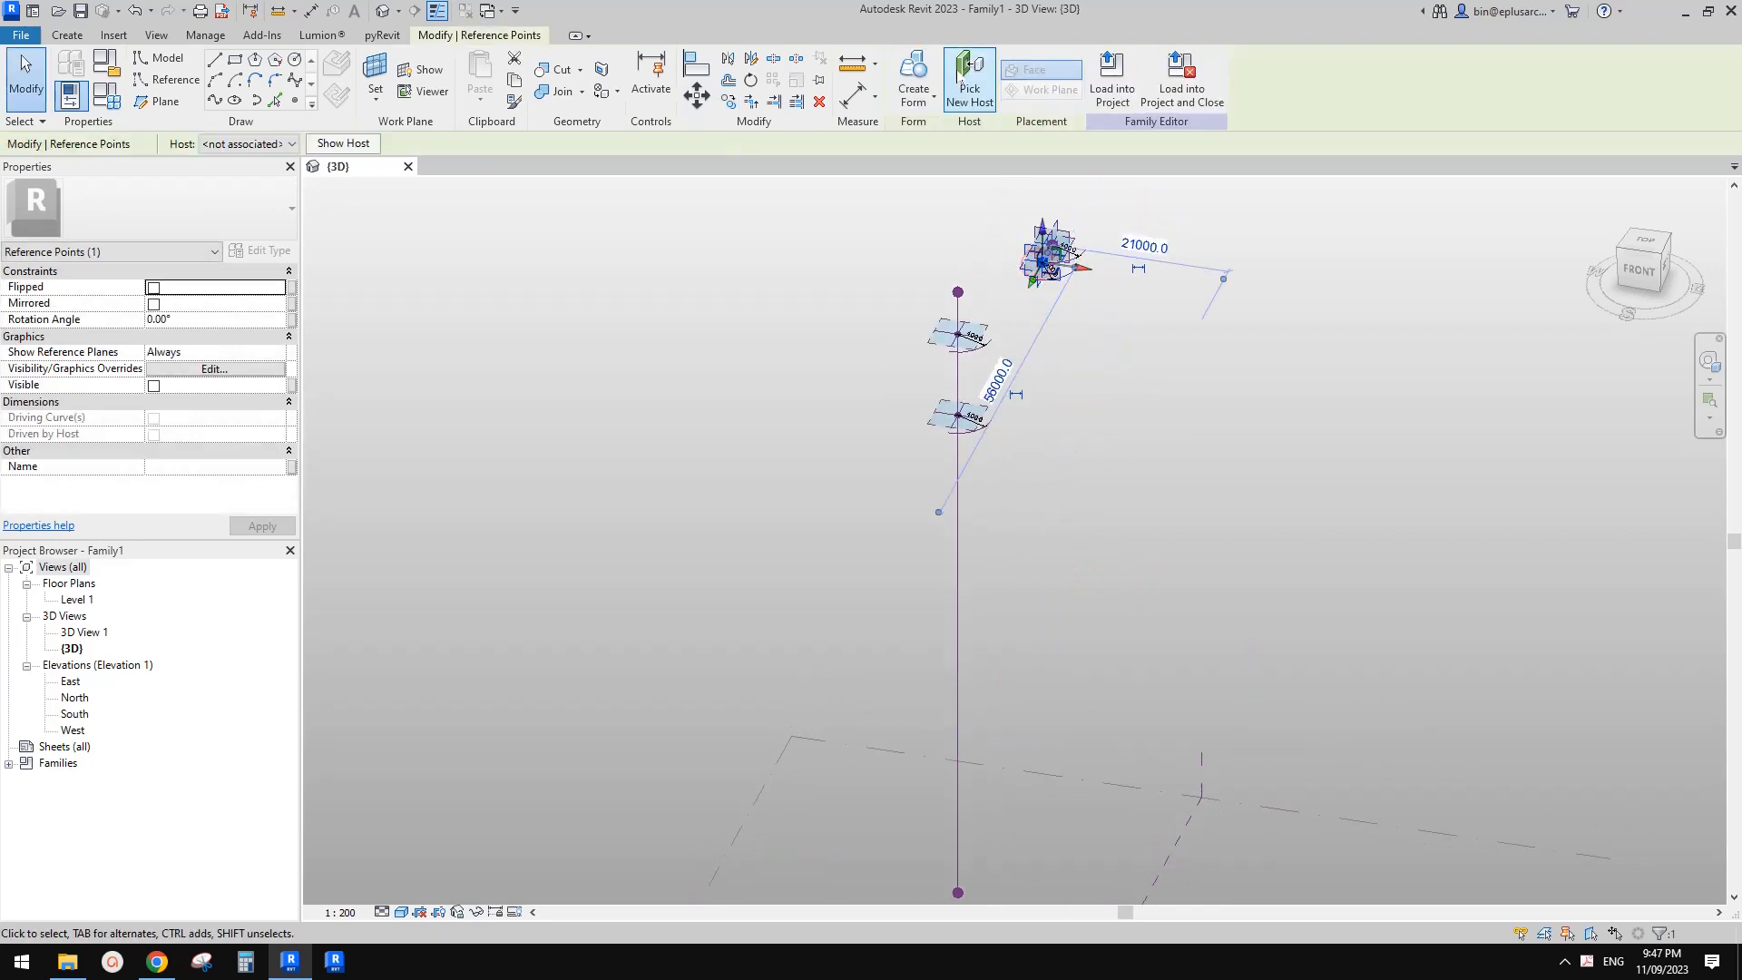
middle_drag(1009, 607, 1029, 483)
click(979, 490)
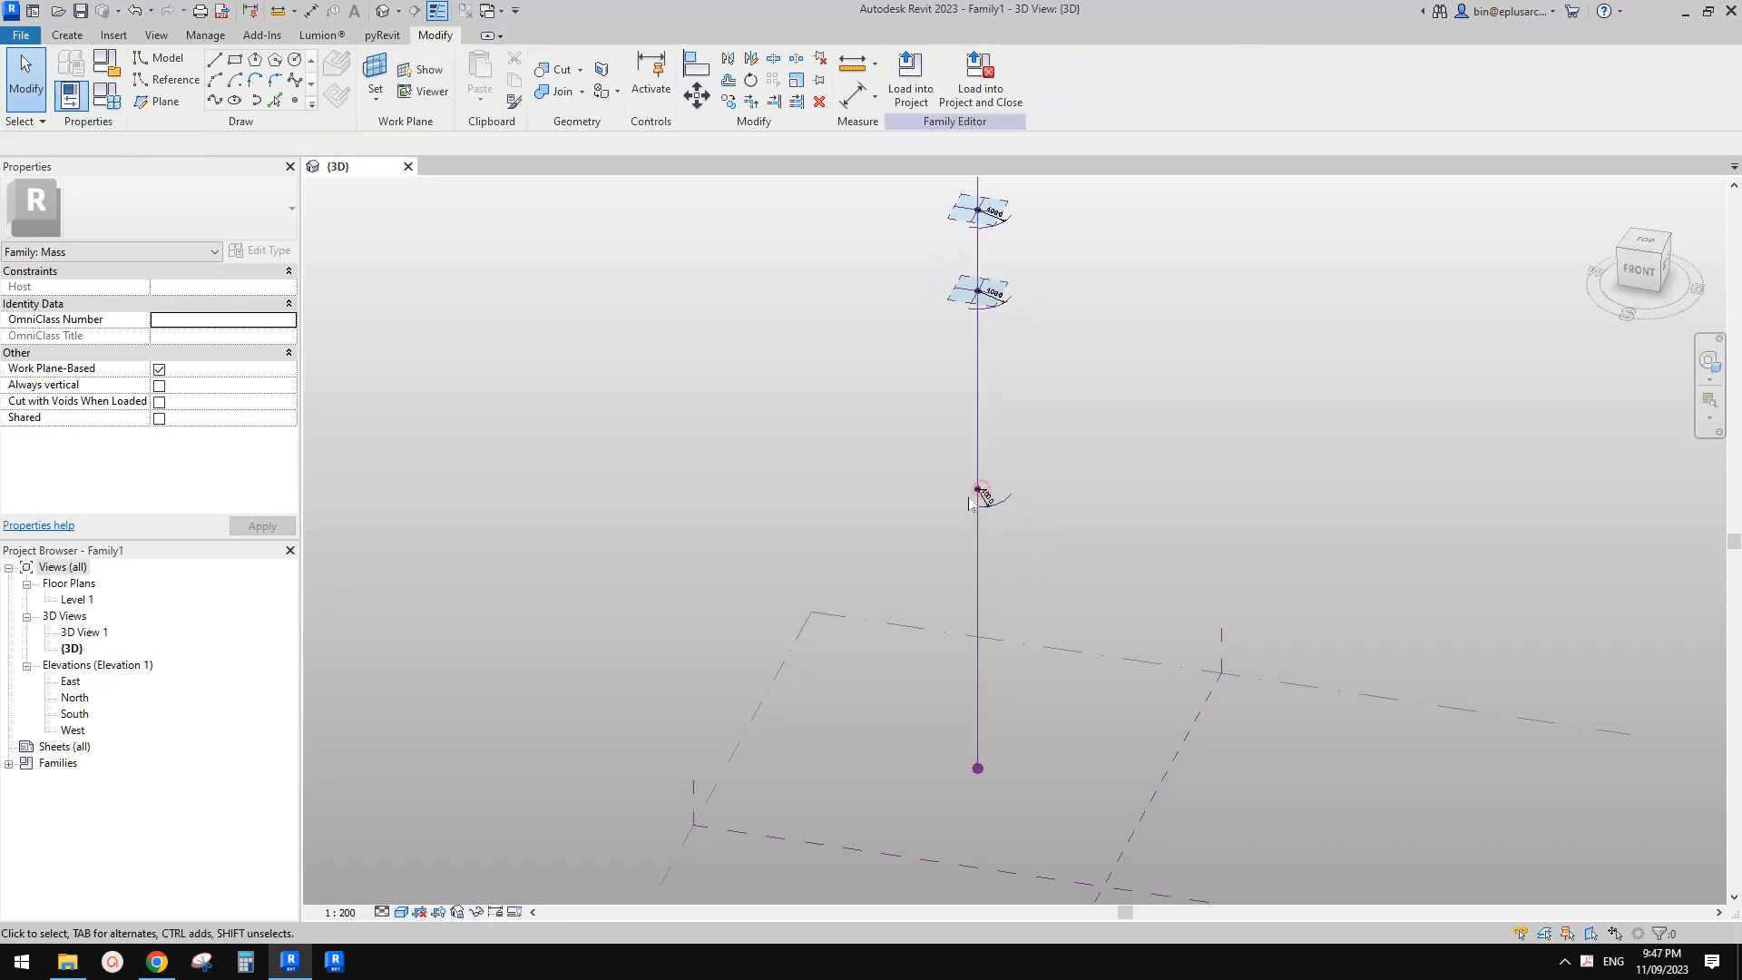
- Set the third profile point's reference planes to show Always
click(982, 489)
click(978, 491)
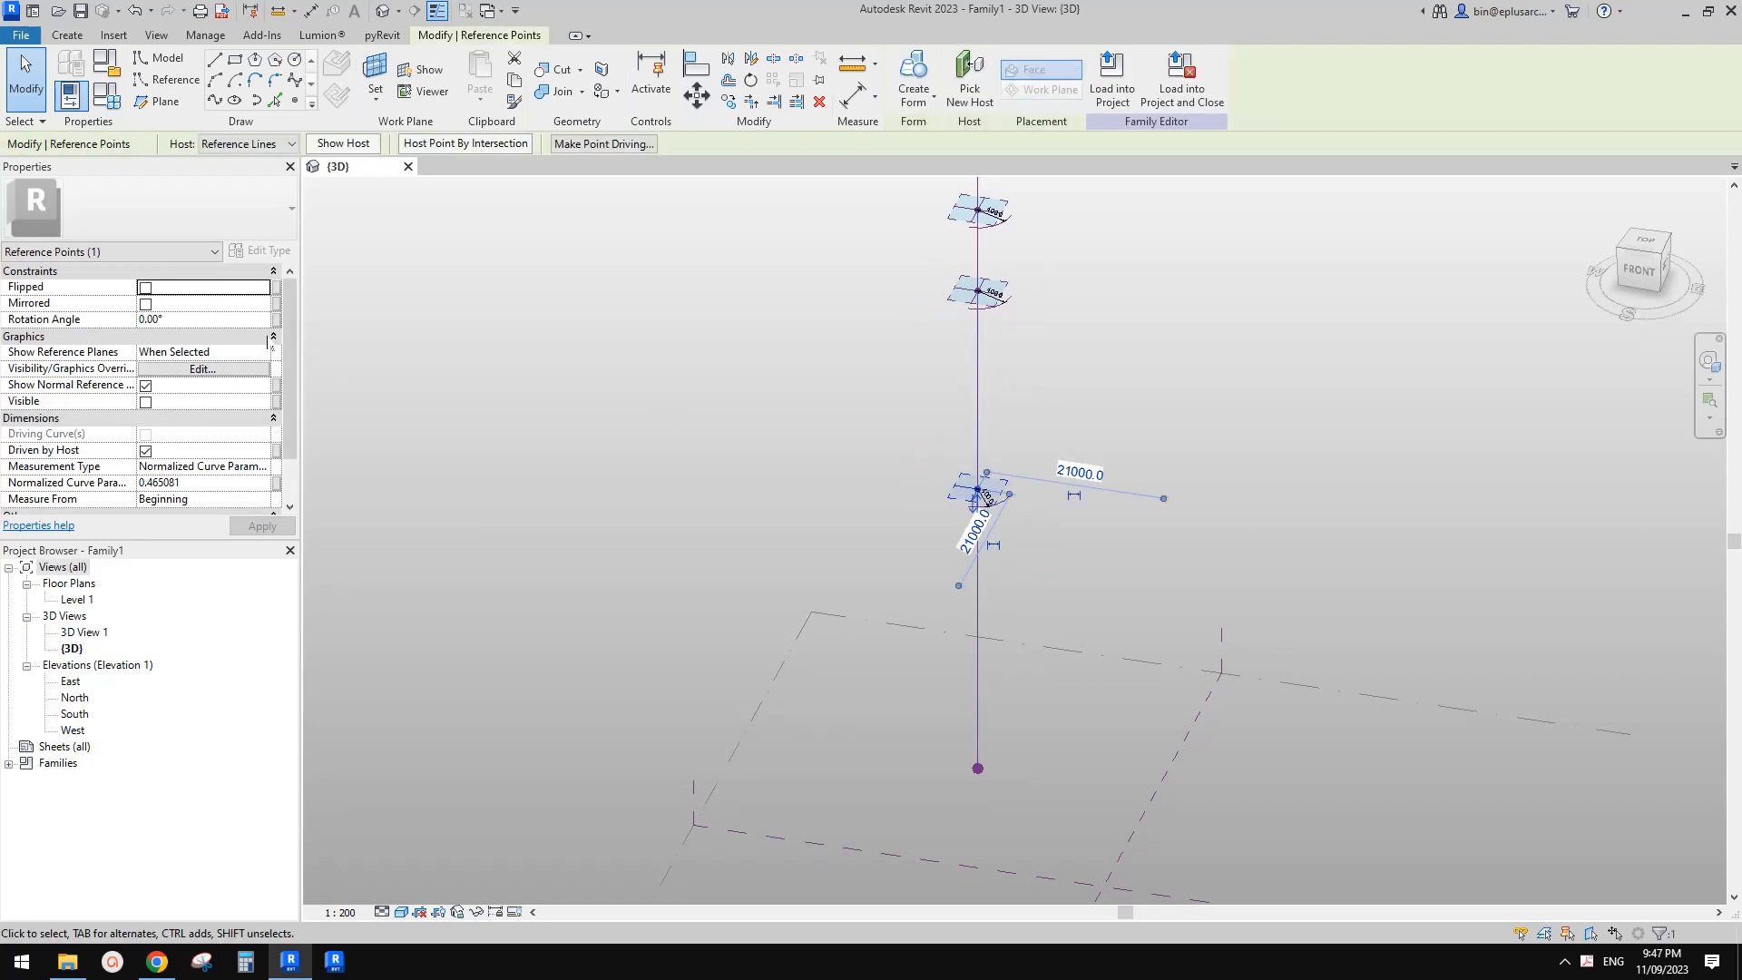
click(263, 354)
click(177, 396)
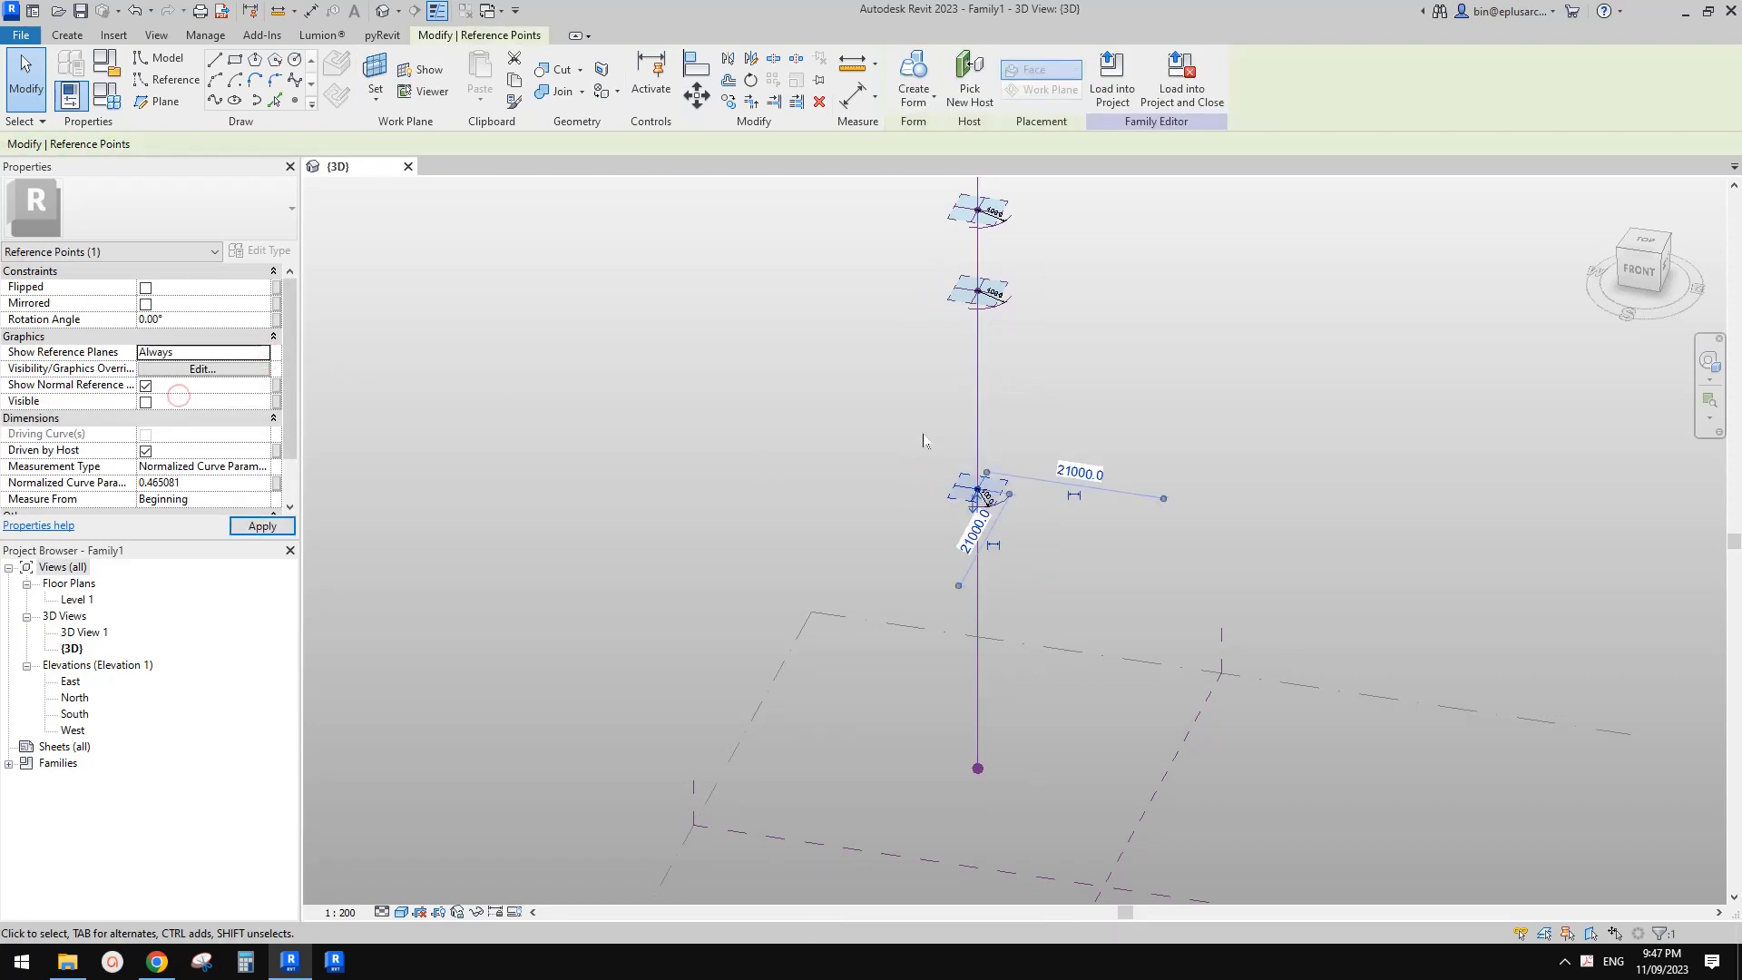
shift+middle_drag(925, 445, 994, 489)
click(994, 483)
- Rehost the remaining loose copied point onto the vertical line between the third profile and the base point
drag(864, 203, 937, 290)
scroll(940, 317, down, 1)
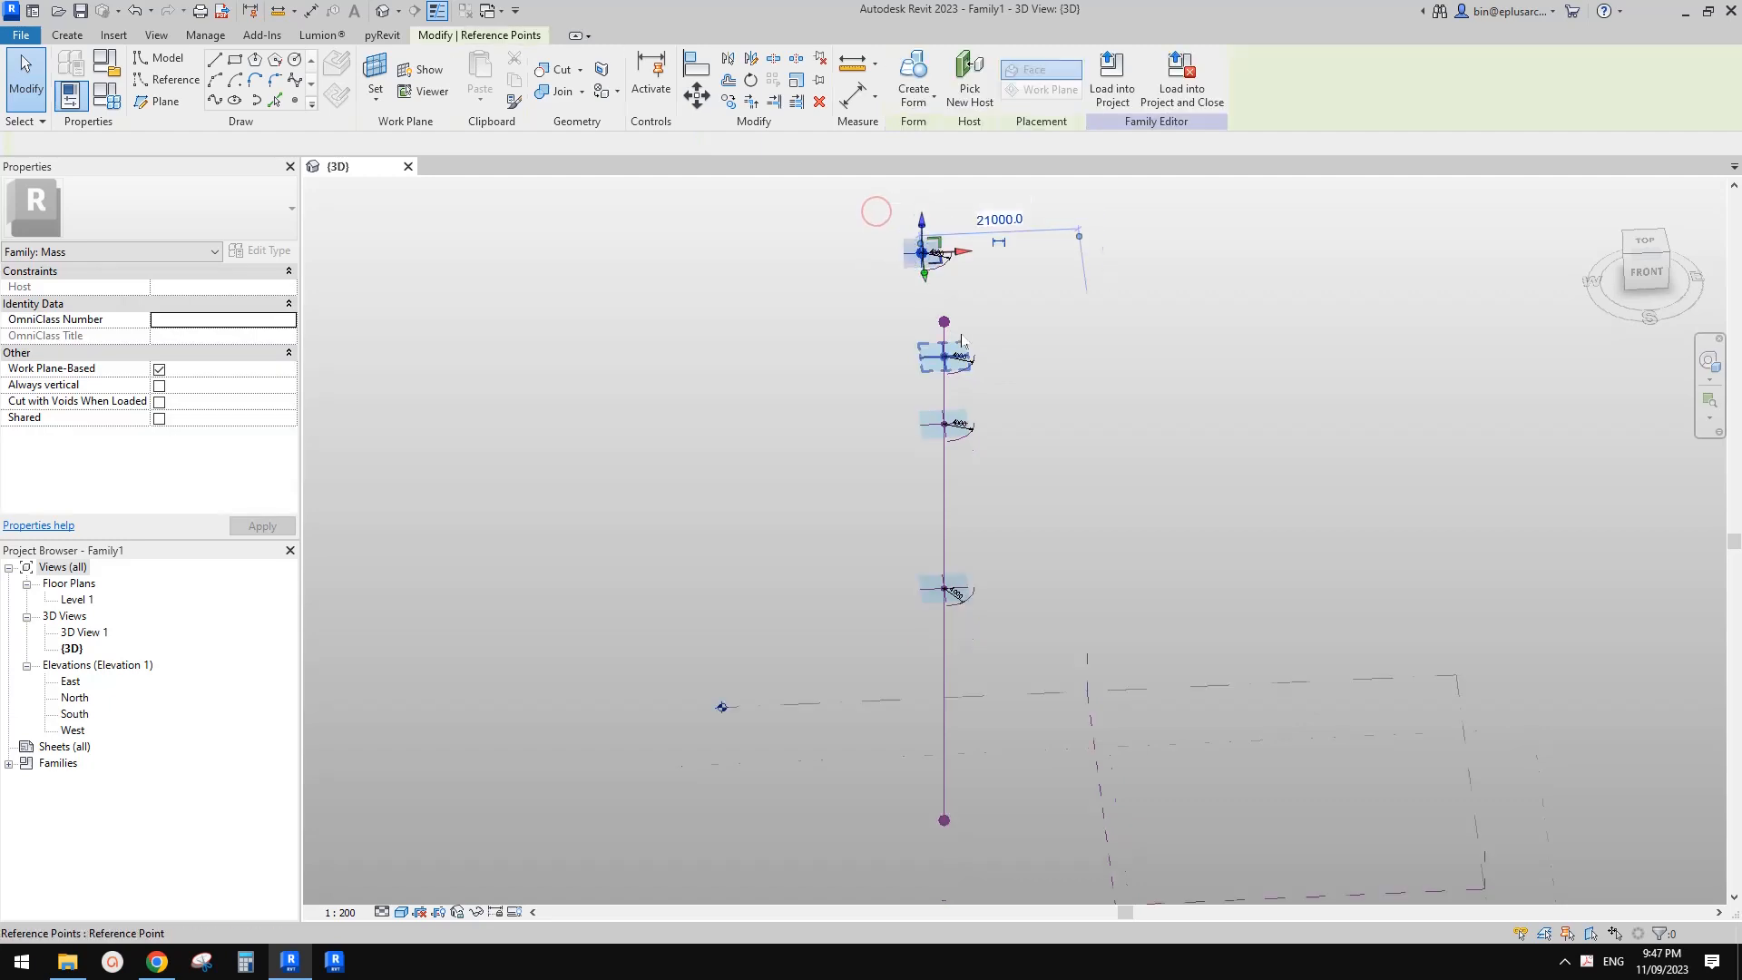
middle_drag(939, 317, 926, 309)
click(969, 88)
middle_drag(1076, 605, 1058, 459)
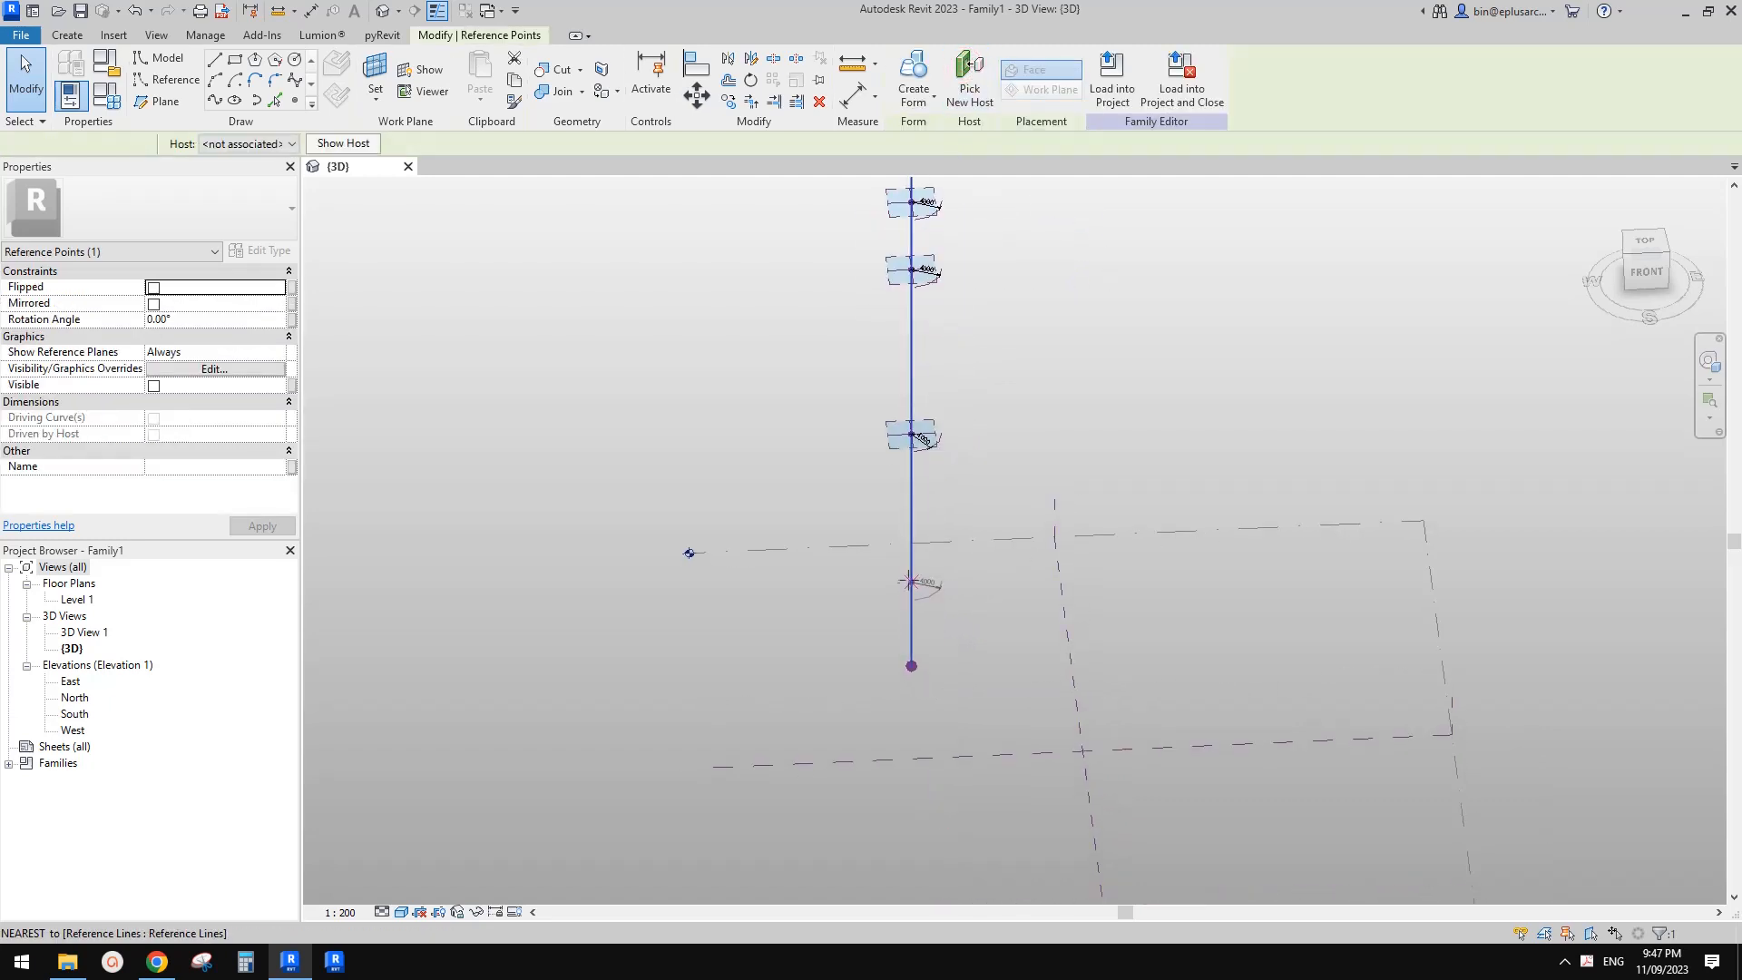
click(908, 535)
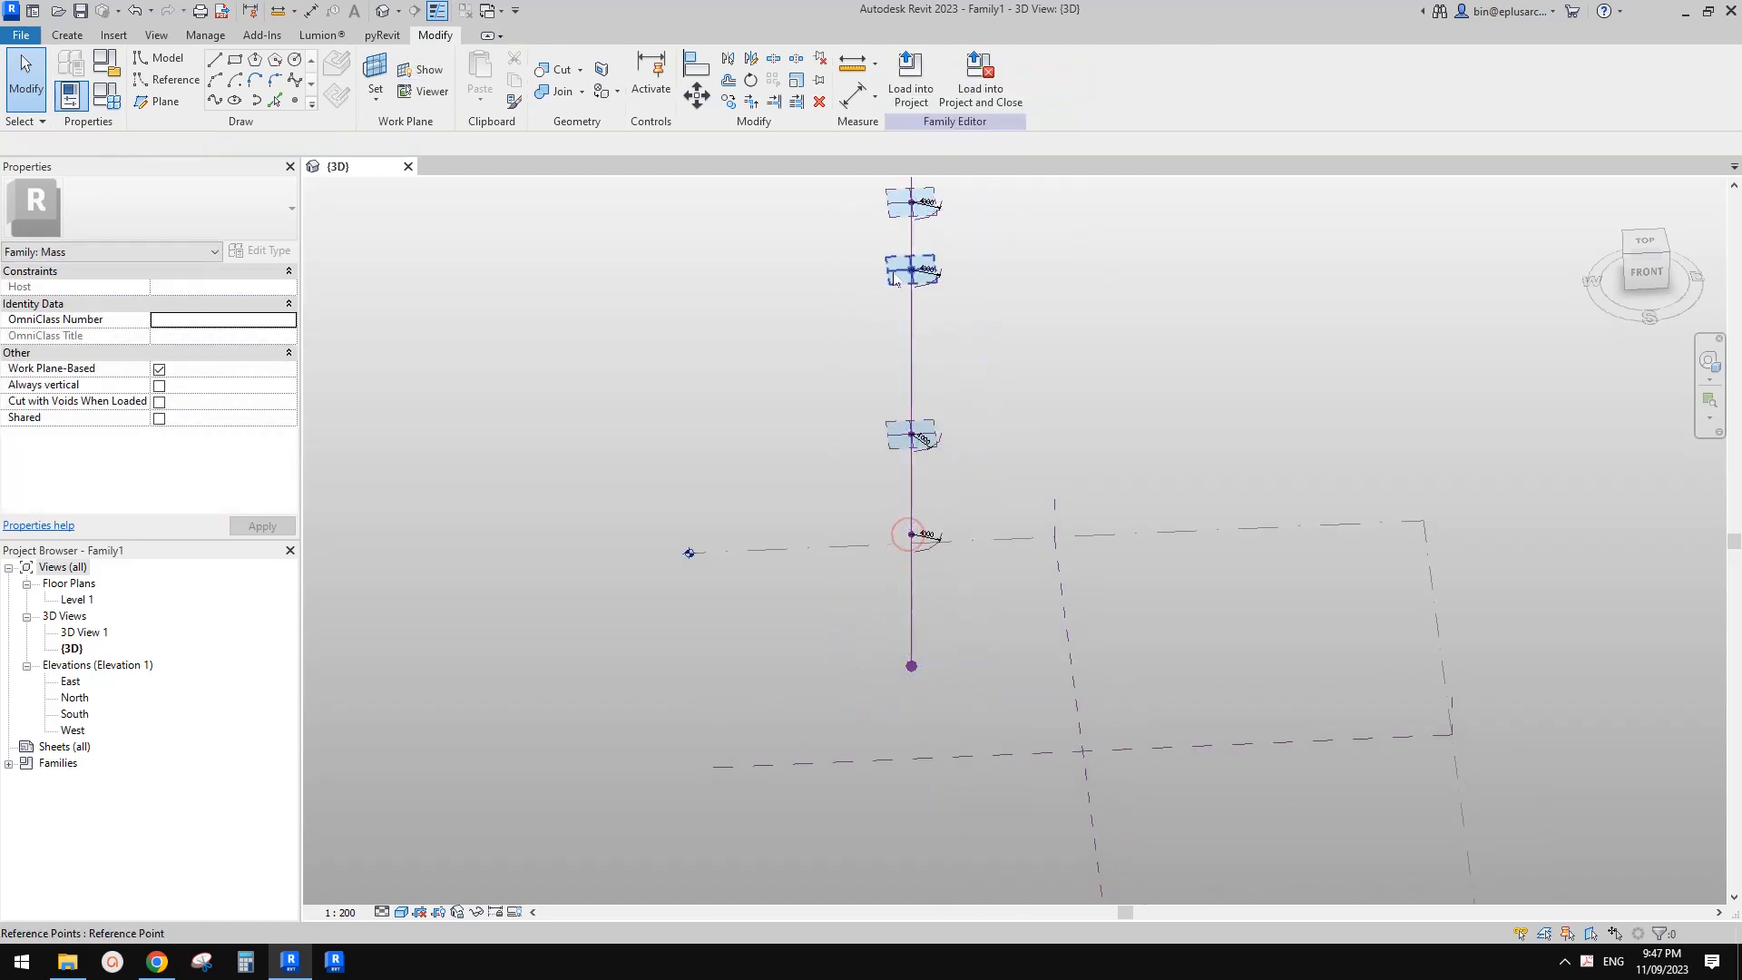
- Slide the second profile's point down the vertical line to a normalized parameter of about 0.766
drag(894, 273, 897, 310)
mouse_move(1147, 370)
middle_down()
mouse_move(1144, 393)
mouse_move(1034, 389)
middle_up()
scroll(916, 579, up, 3)
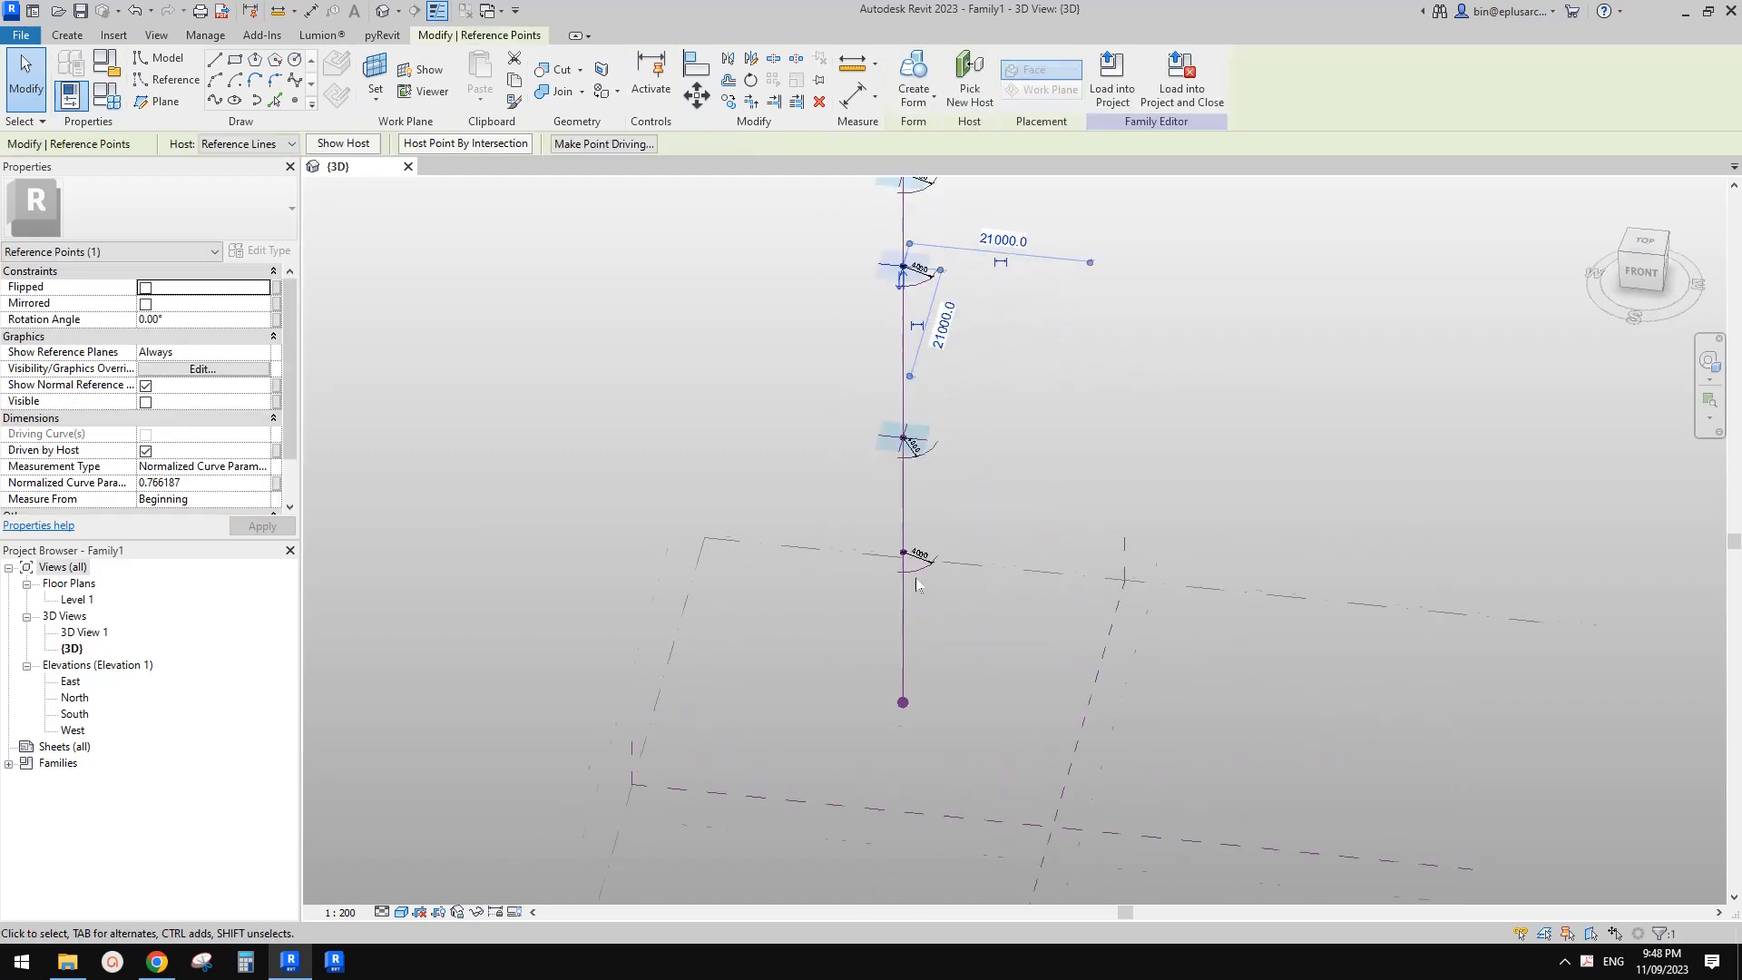
- Set the fourth profile point's reference planes to show Always
drag(858, 522, 908, 557)
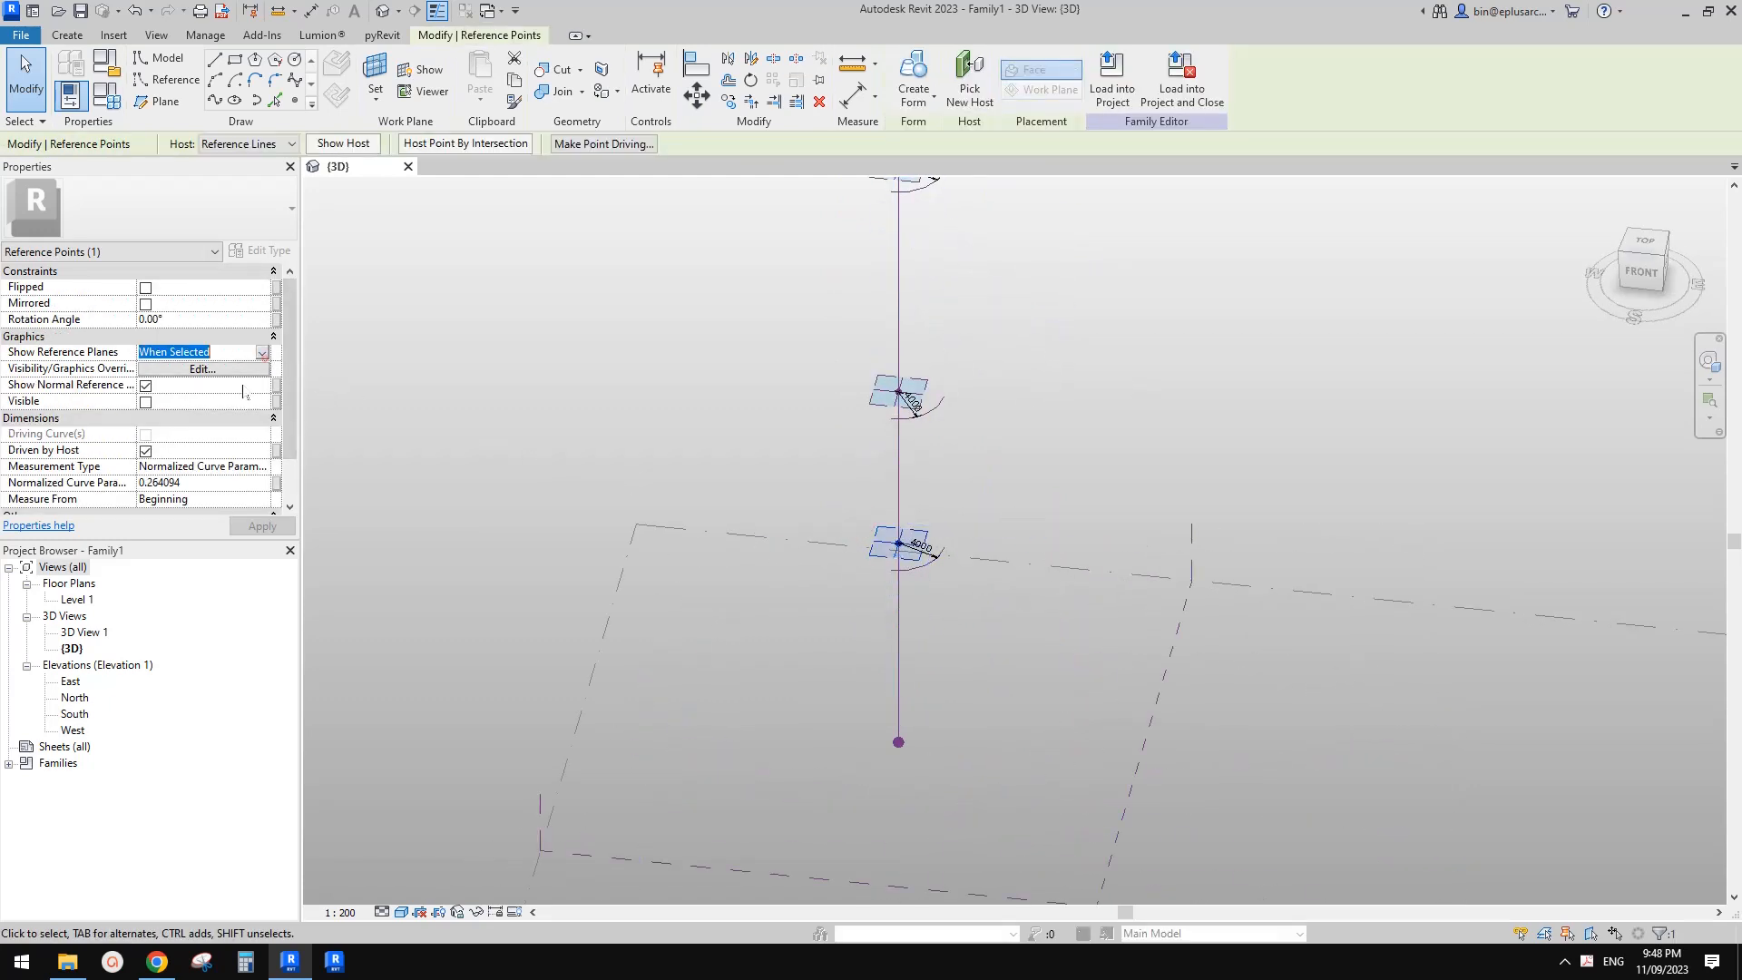
click(262, 355)
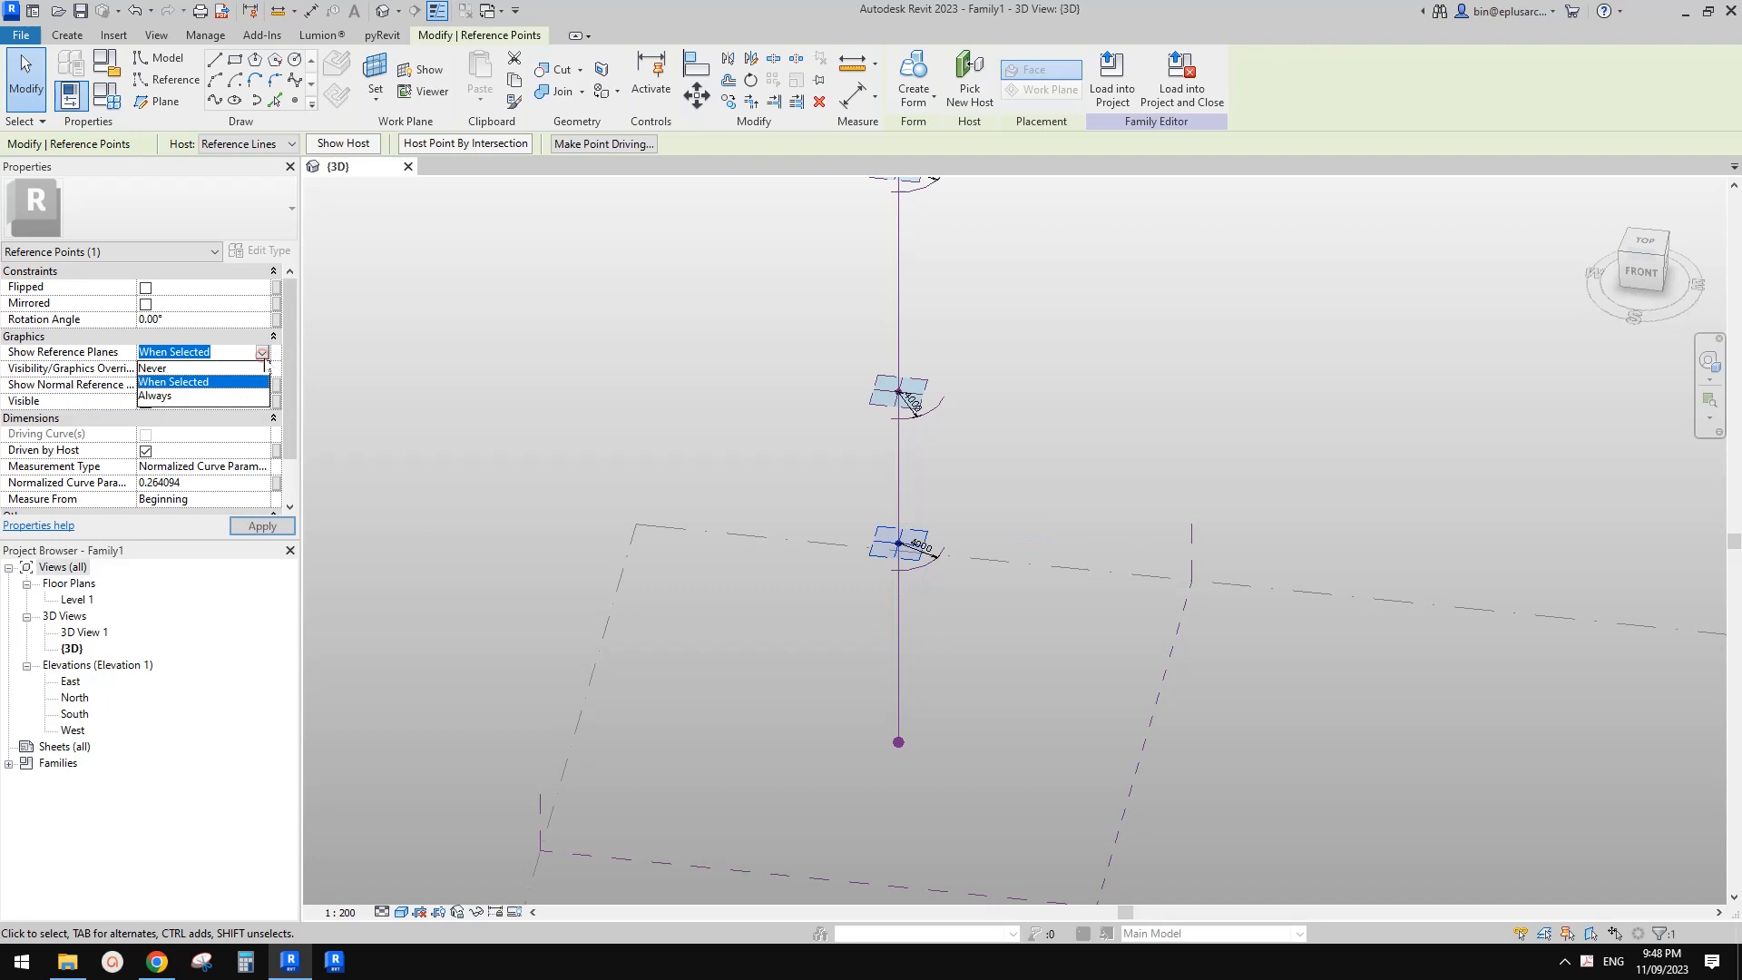
click(164, 398)
click(920, 559)
key(Escape)
click(919, 564)
shift+middle_drag(920, 566, 944, 599)
key(Escape)
click(927, 570)
scroll(930, 572, up, 1)
key(Escape)
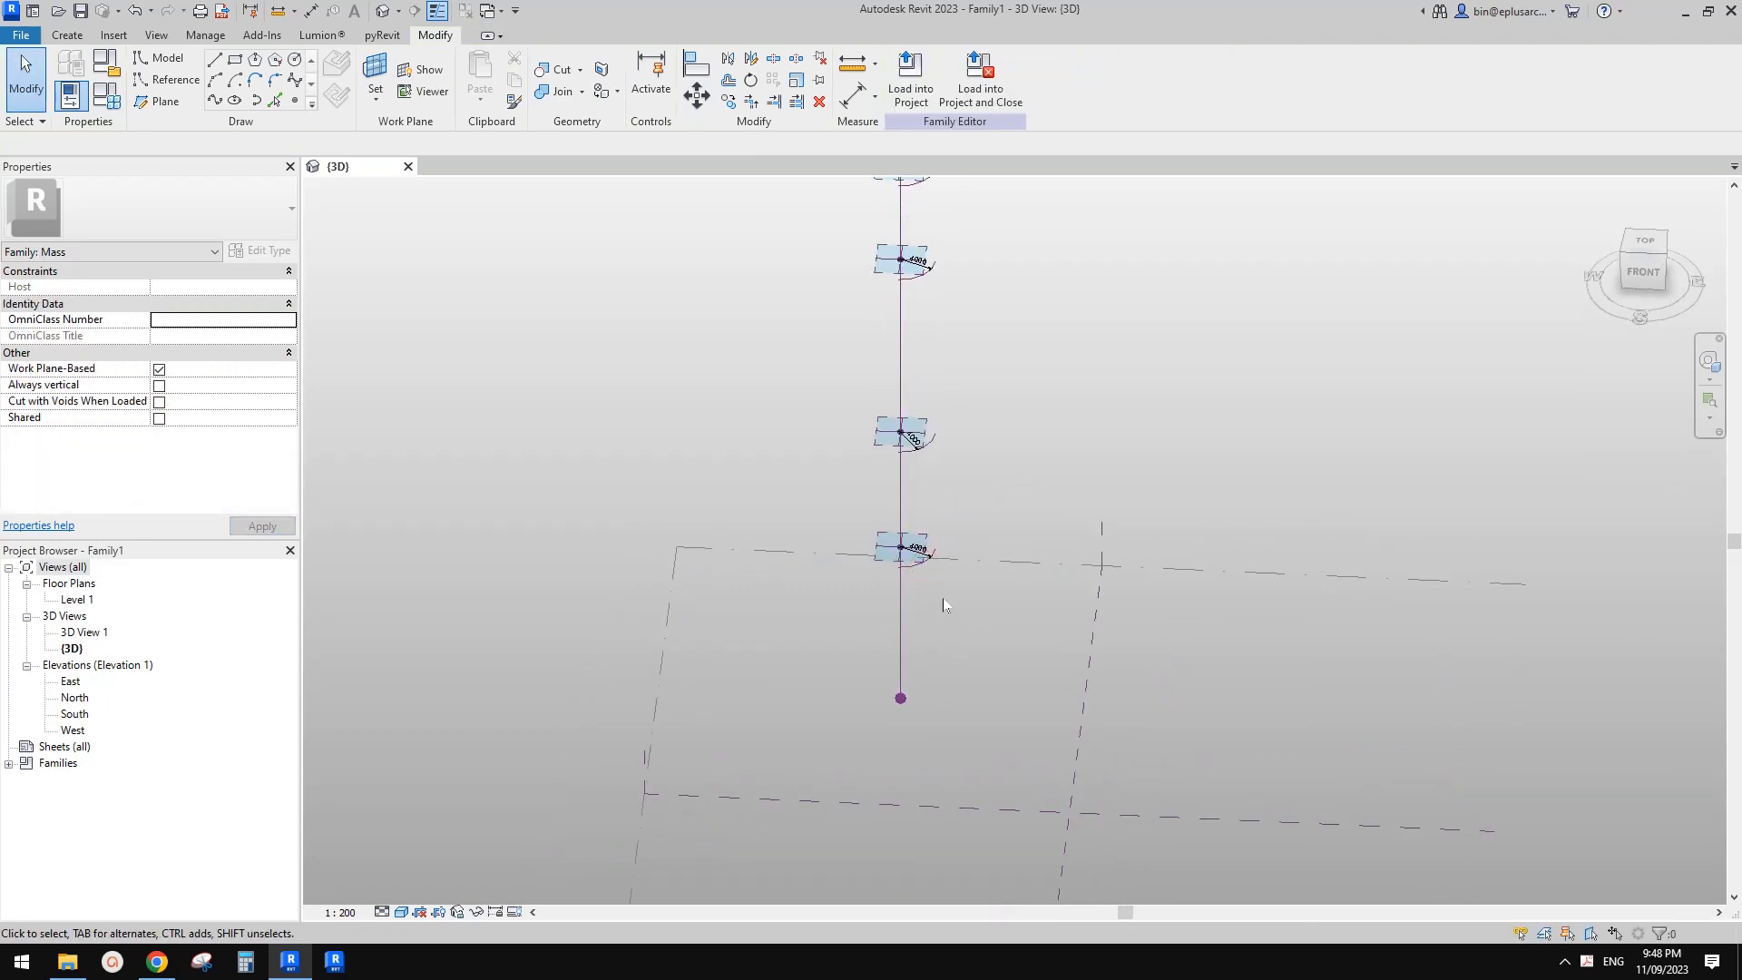
shift+middle_drag(972, 525, 937, 579)
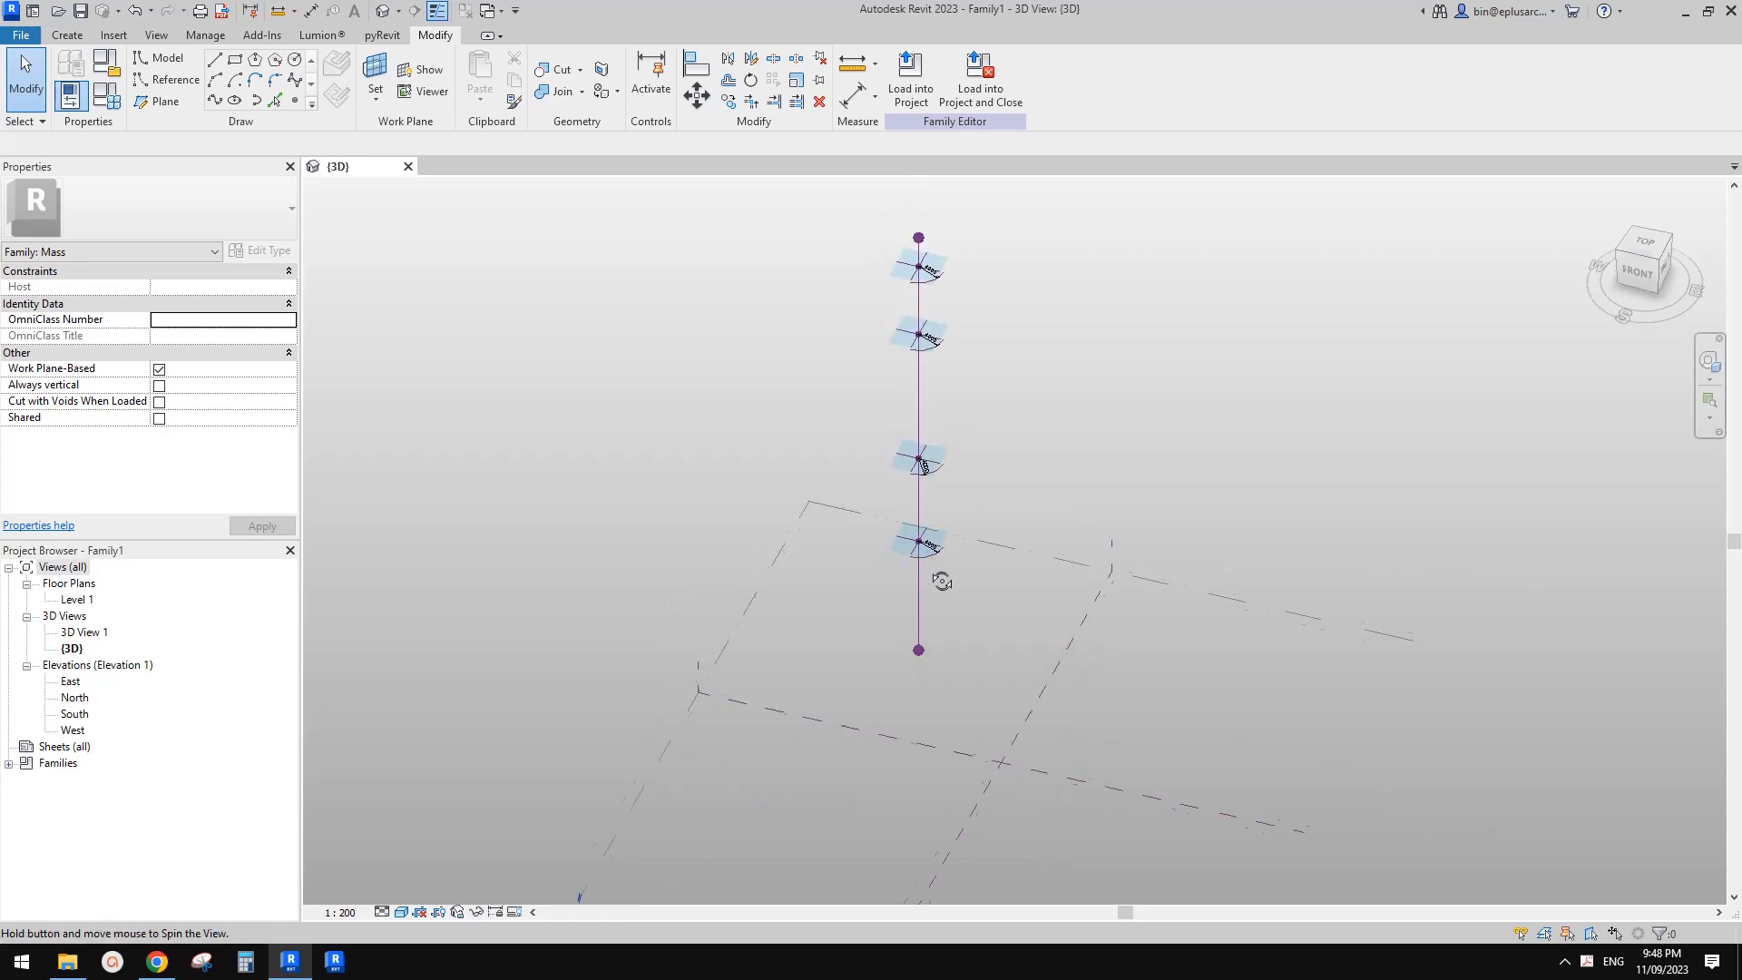
- Switch to the Google Docs document in the browser and examine how the reference tower flares and twists toward its base
click(157, 961)
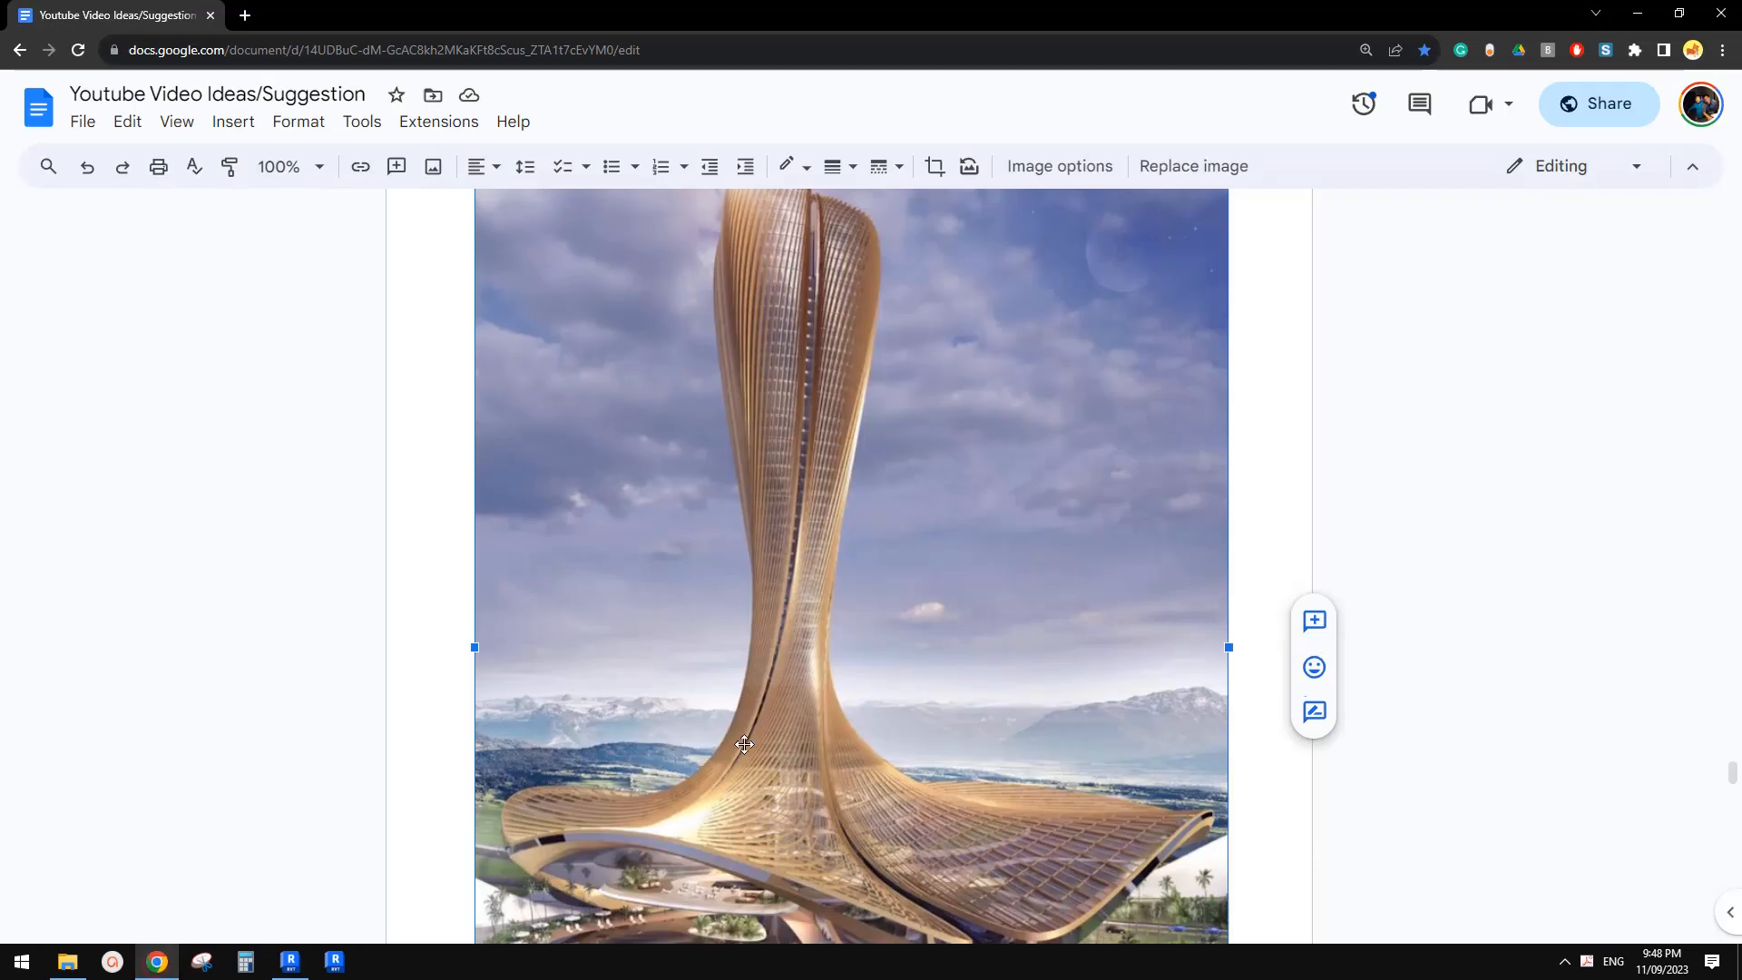
scroll(595, 702, down, 2)
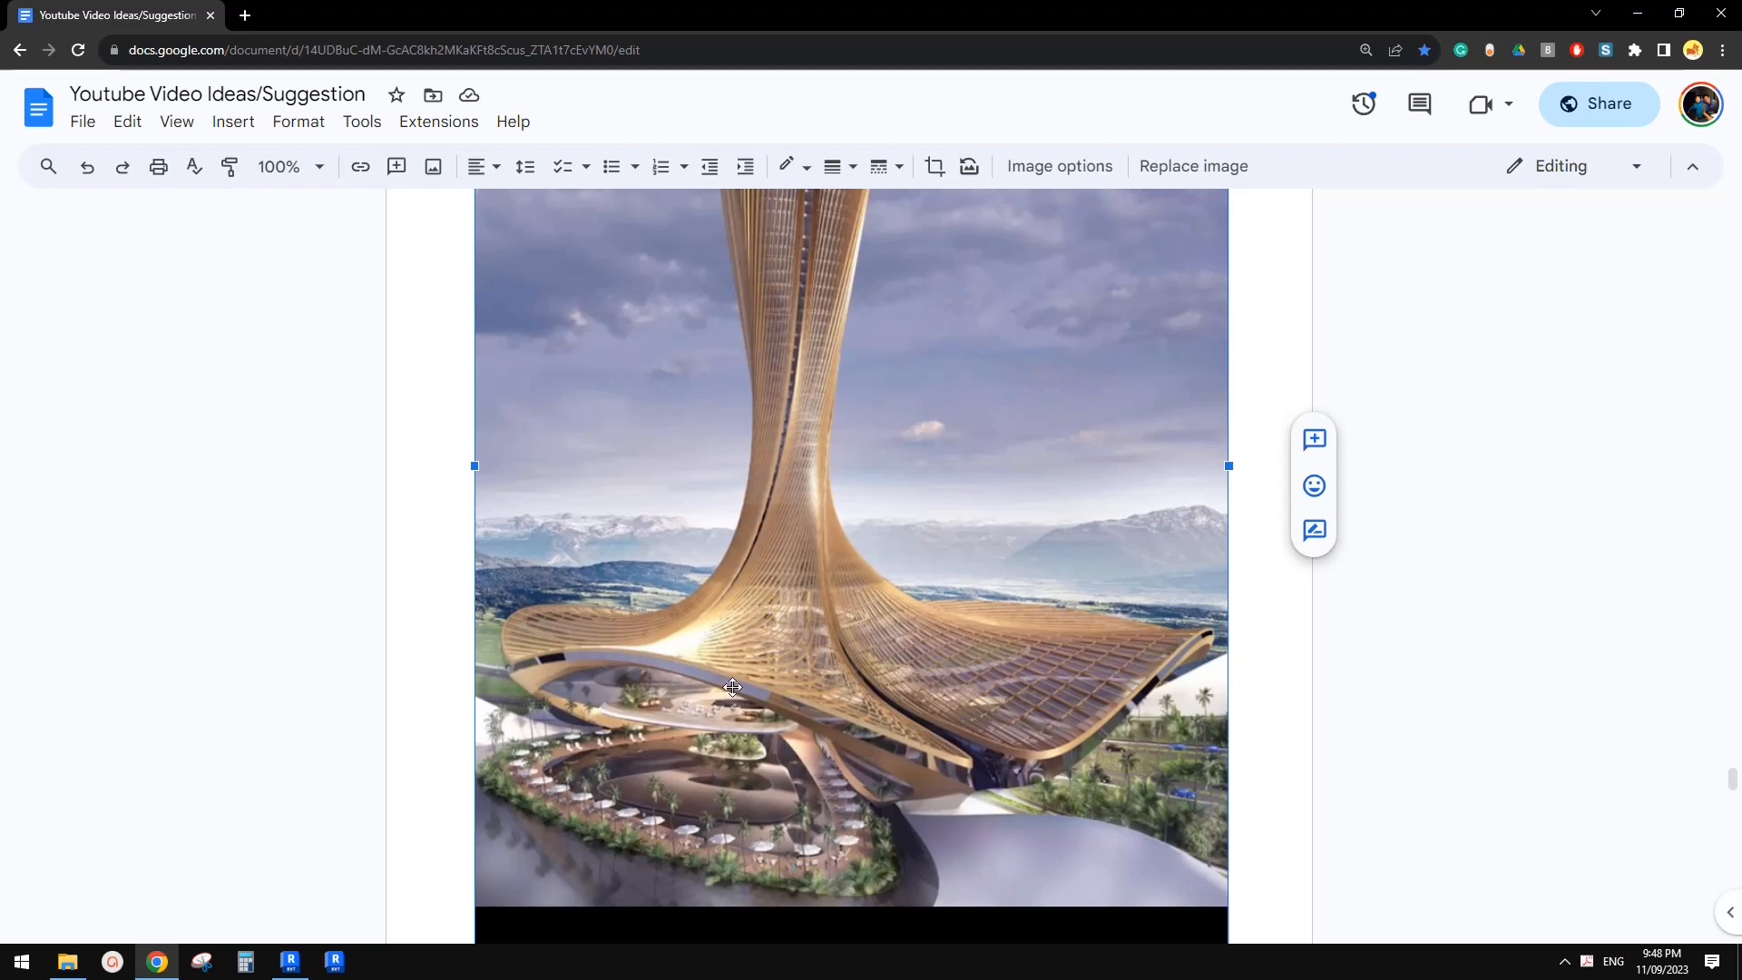
scroll(328, 937, down, 14)
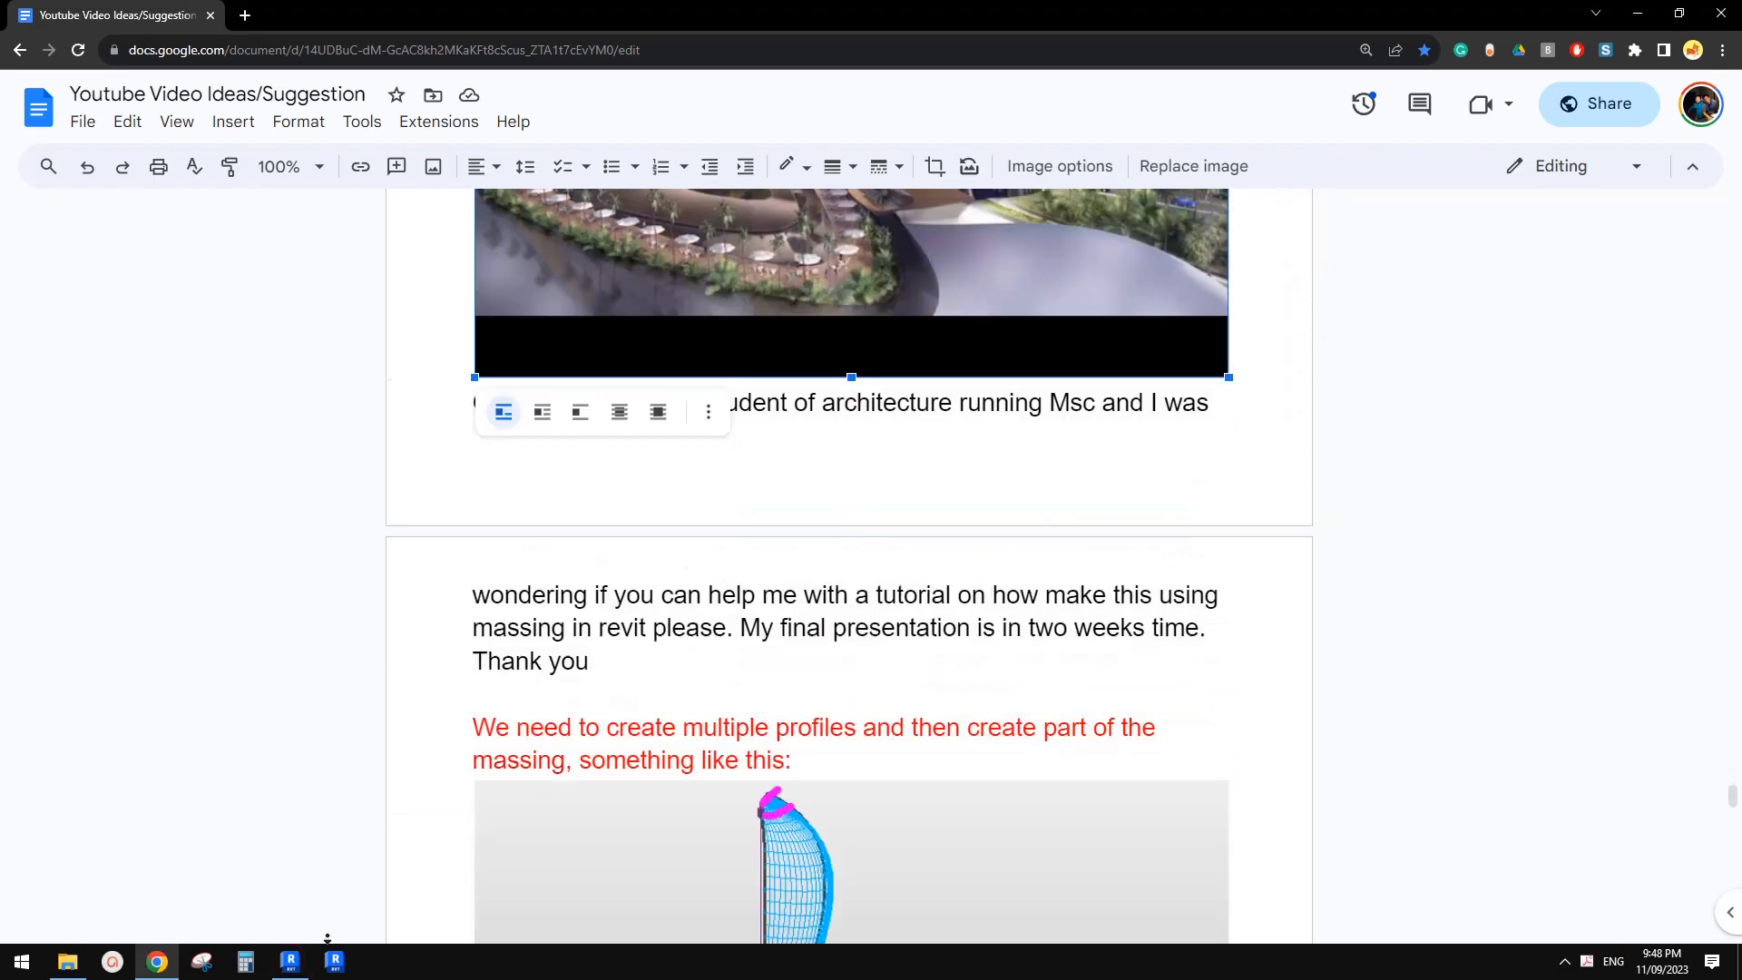
scroll(677, 665, up, 6)
scroll(676, 666, up, 8)
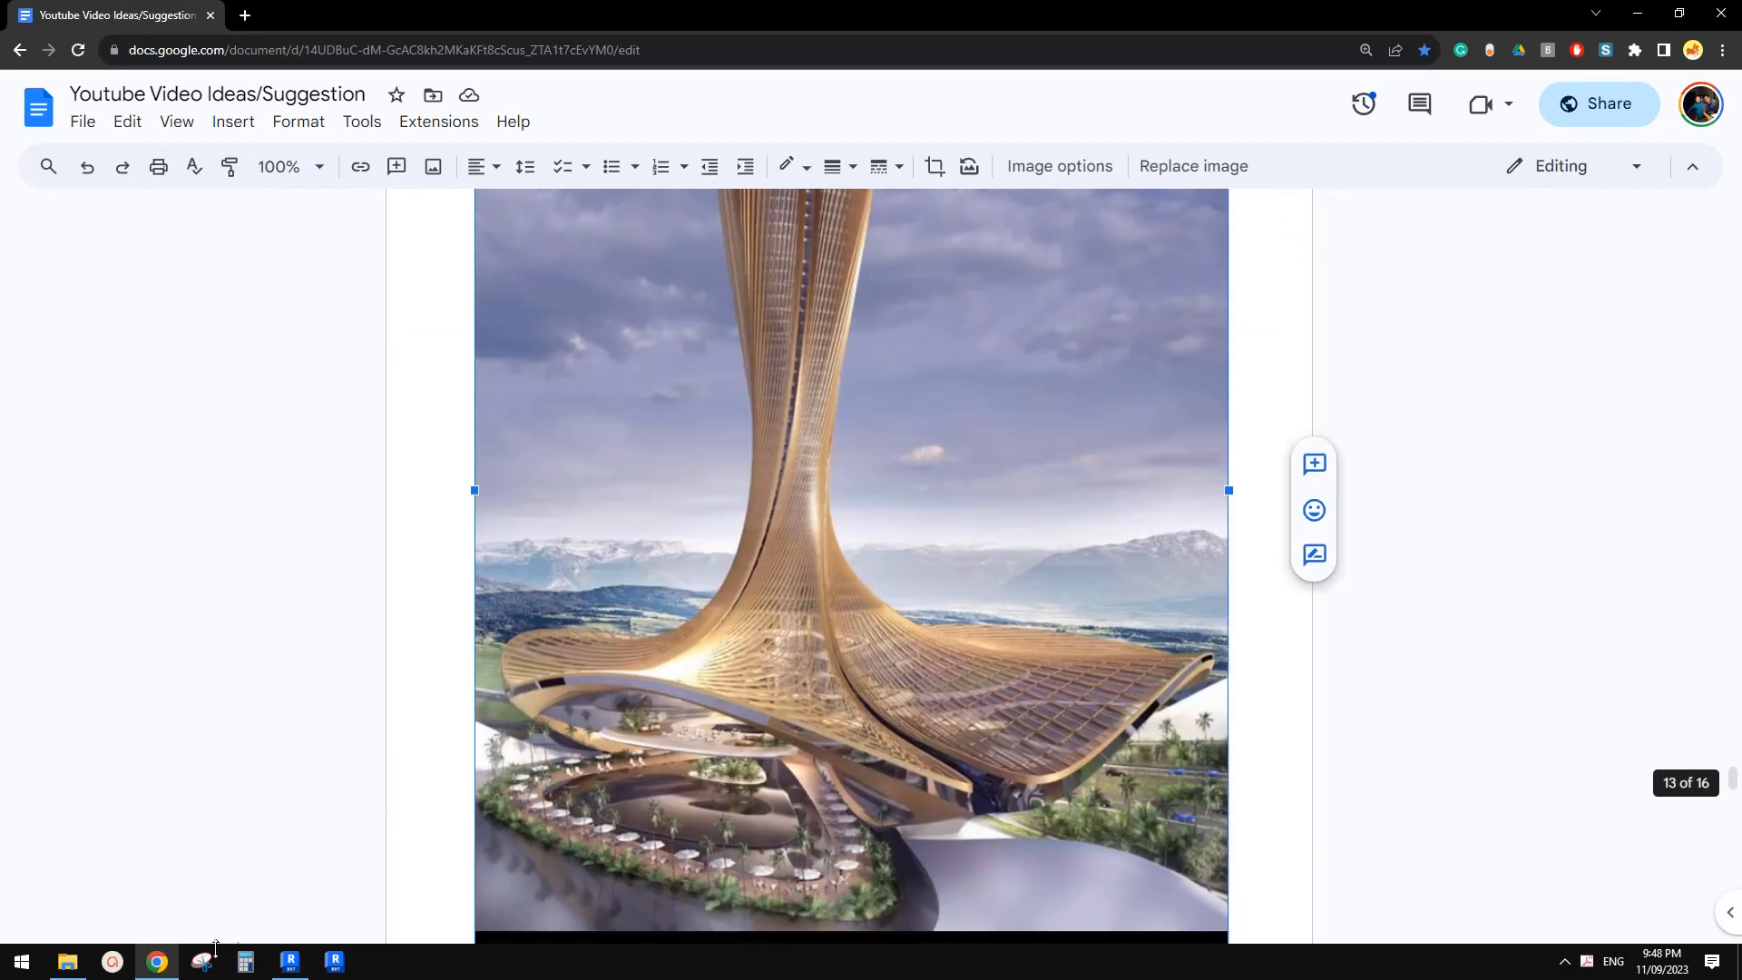
- Return to Revit and copy the fourth profile's point, arc and radius dimension into free space beside the vertical line's base
click(290, 962)
shift+middle_drag(829, 692, 842, 467)
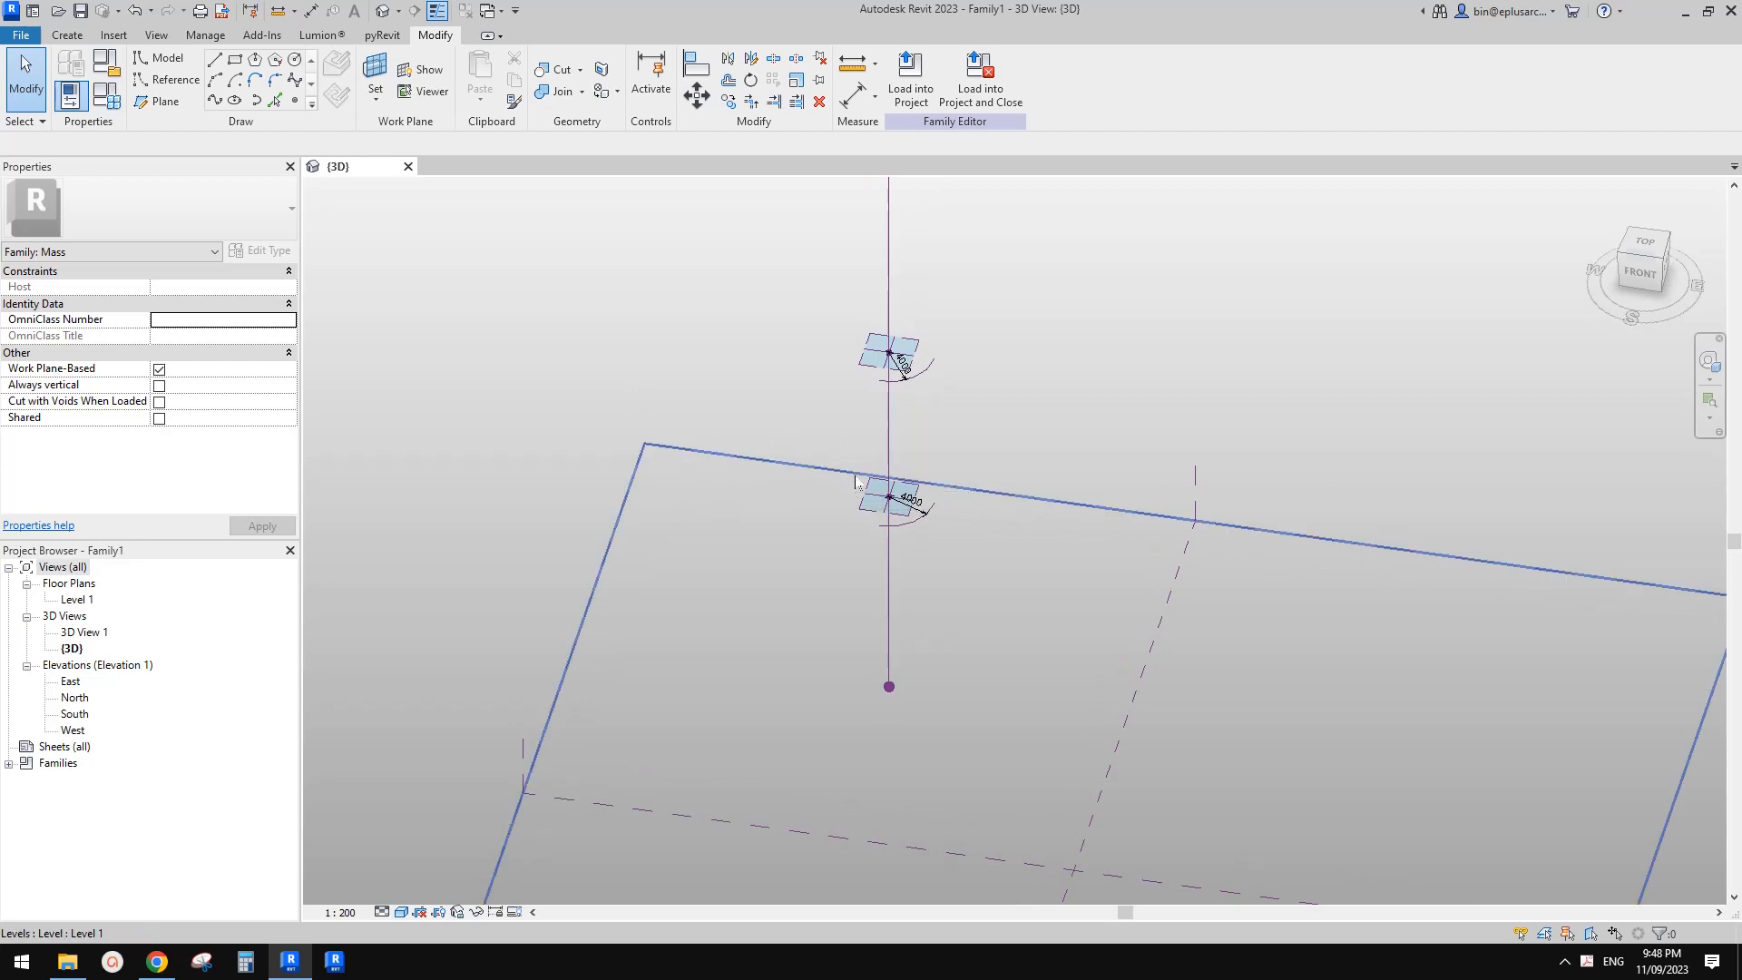
shift+middle_drag(785, 505, 837, 570)
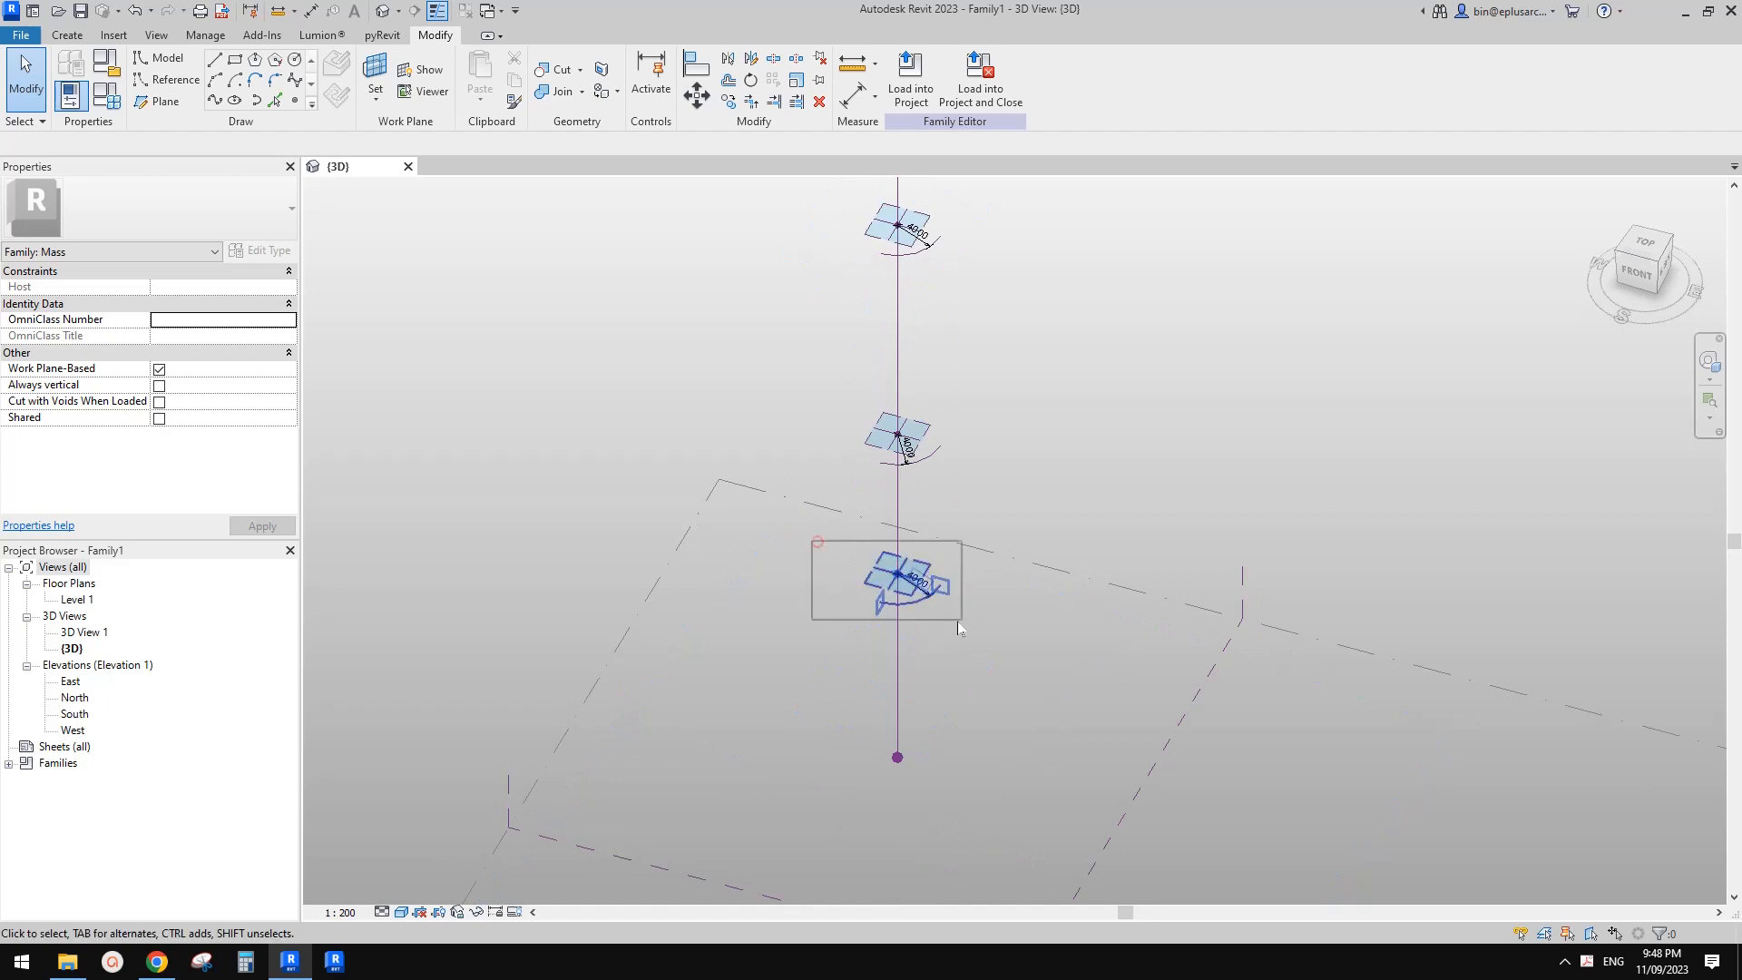
drag(957, 622, 962, 622)
key(c)
key(o)
click(897, 574)
click(739, 656)
key(Escape)
- Delete the arc of the loose copied profile, keeping its reference point
middle_drag(797, 623, 809, 507)
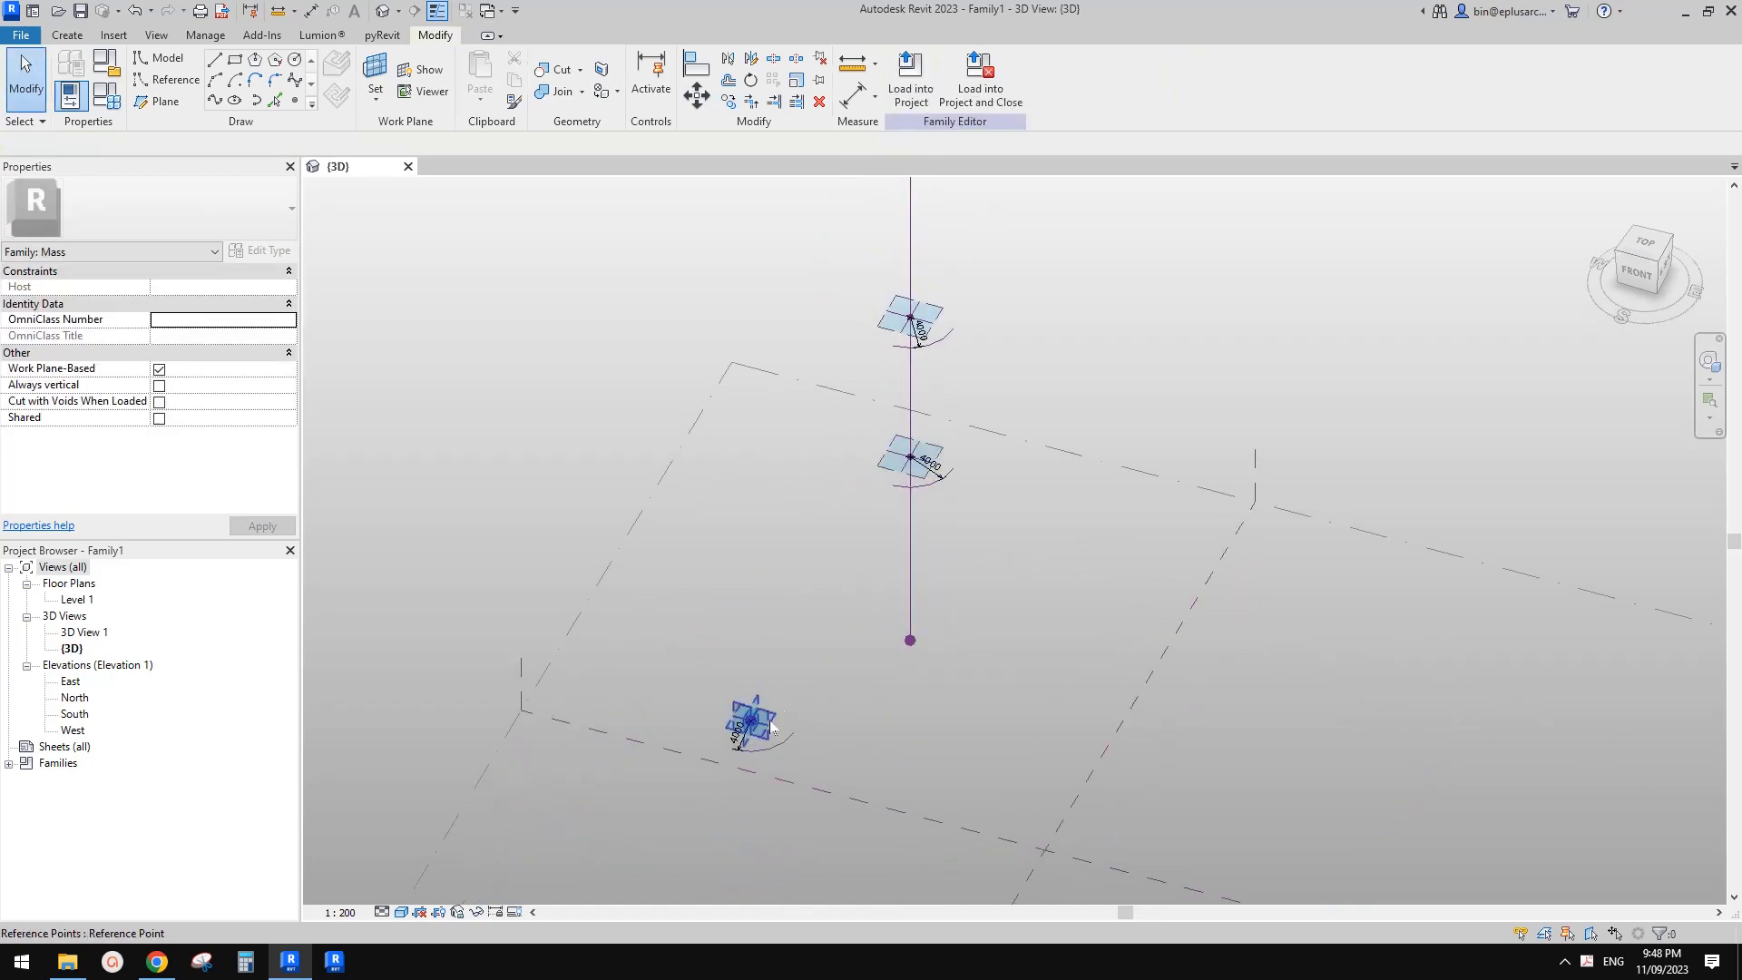
click(772, 727)
click(826, 699)
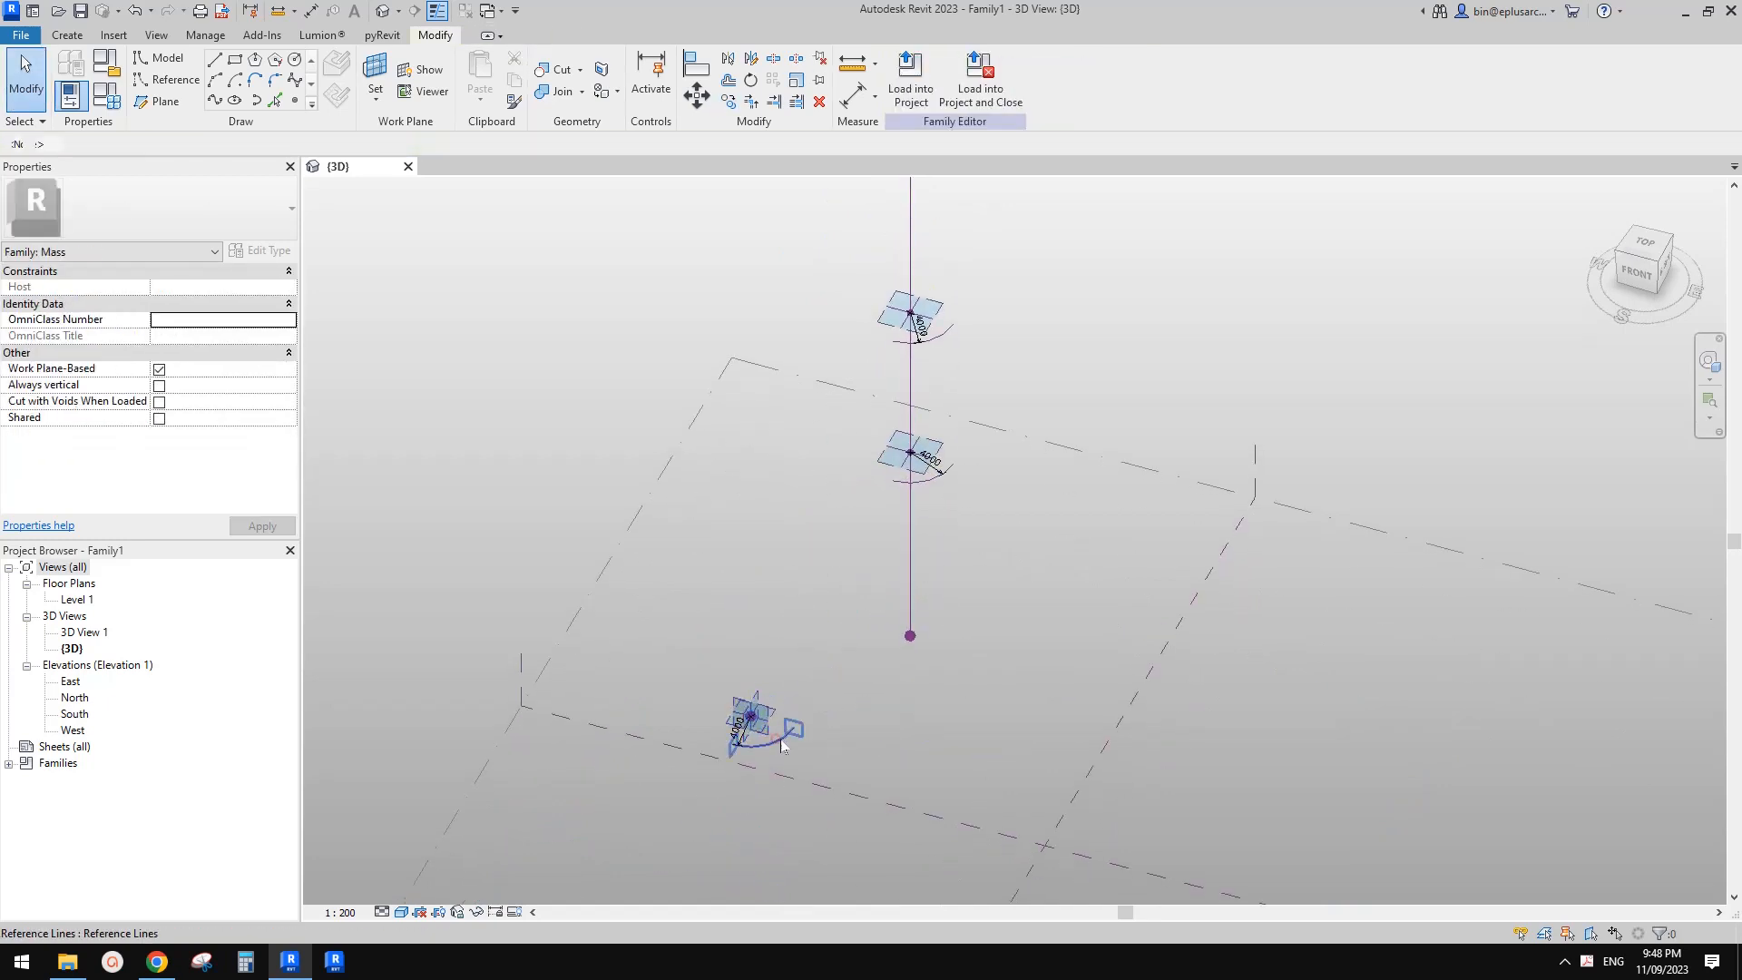
click(780, 742)
- Rehost the loose copied point onto the vertical line just above its base, at a normalized parameter of about 0.054
click(752, 717)
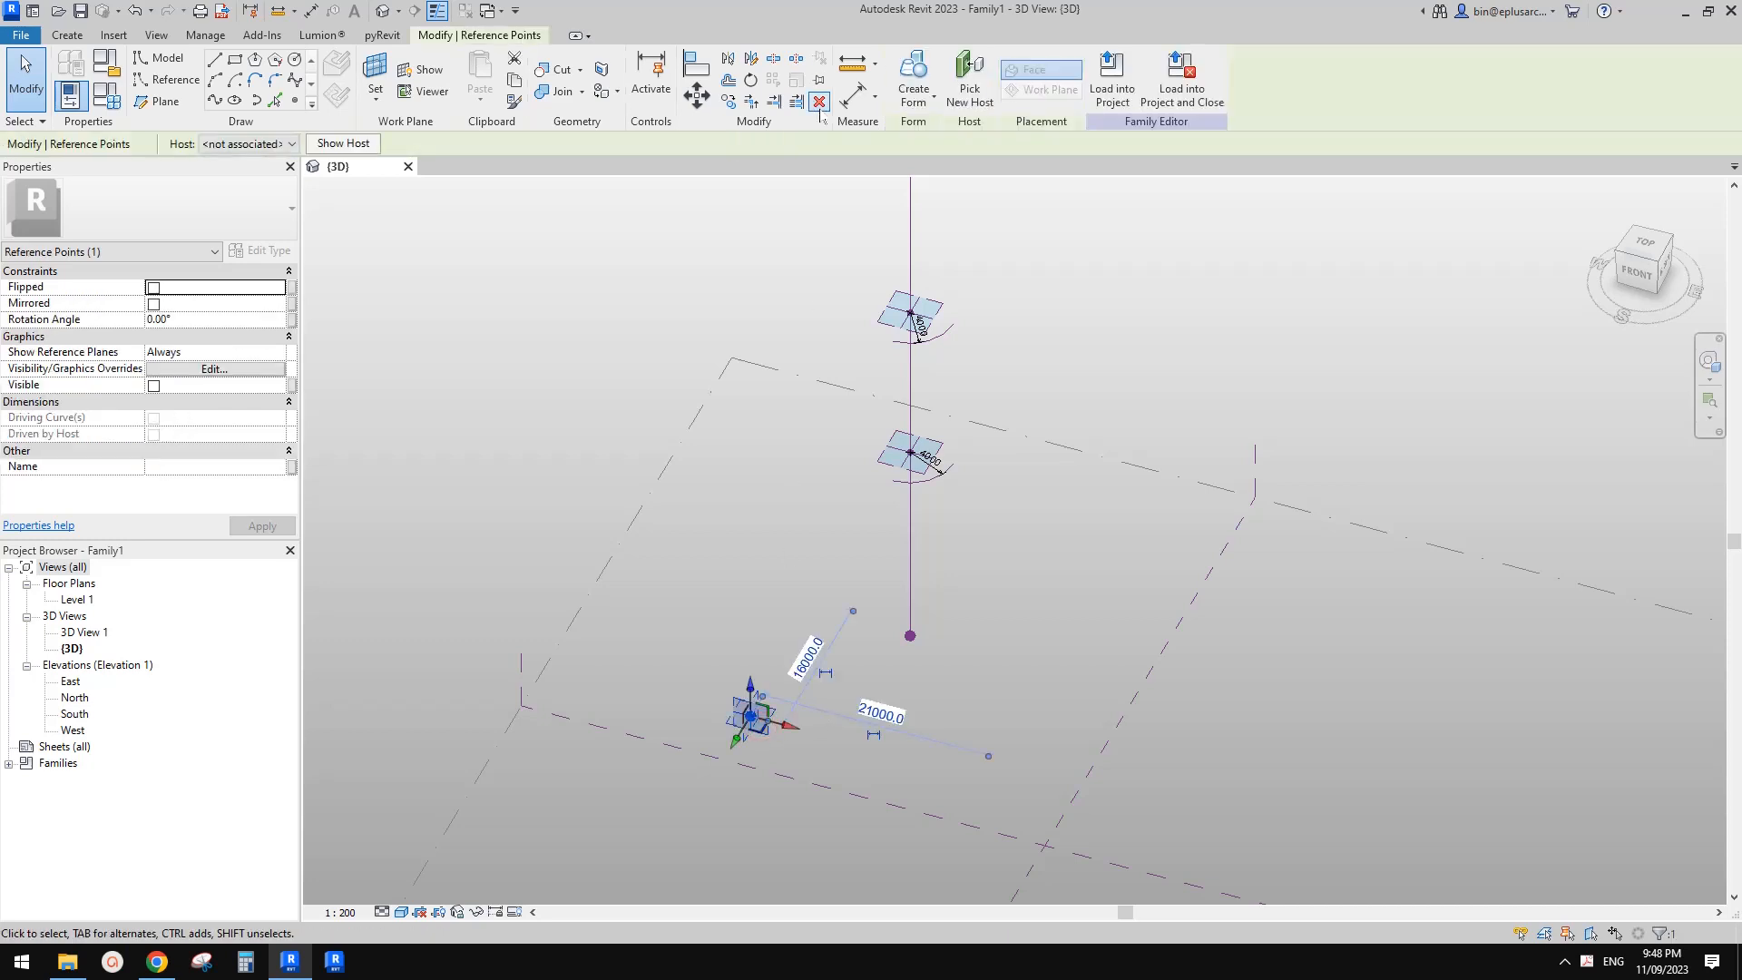
click(970, 81)
click(910, 598)
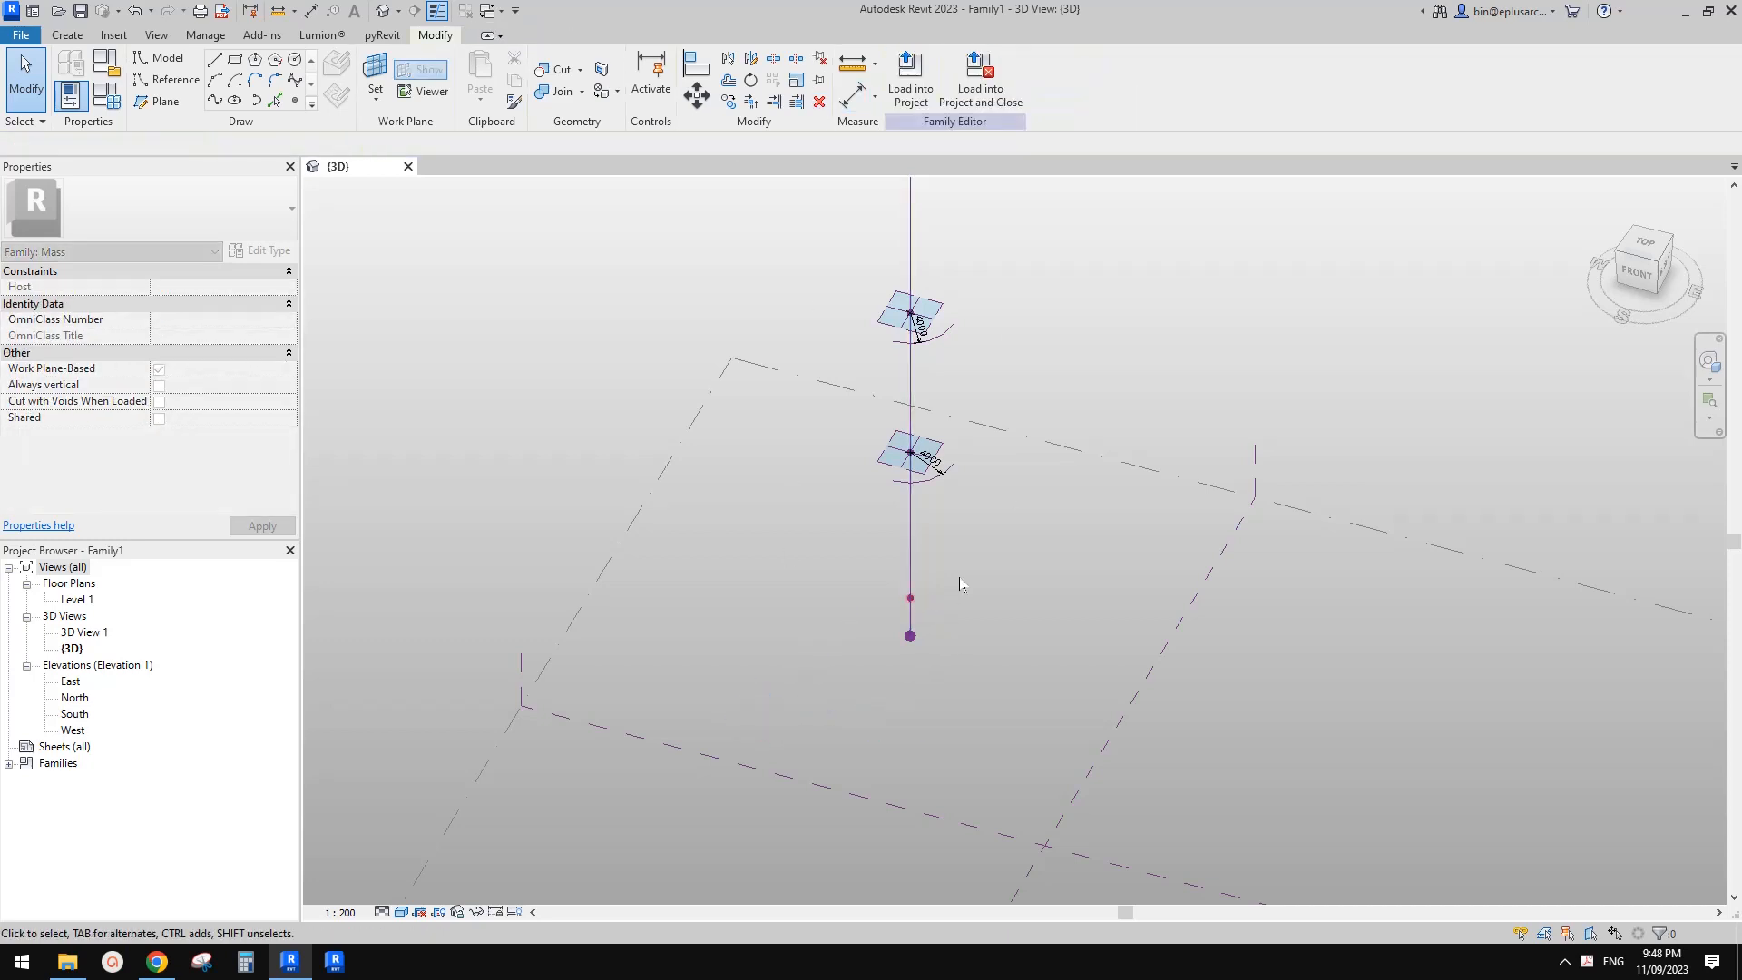
click(938, 612)
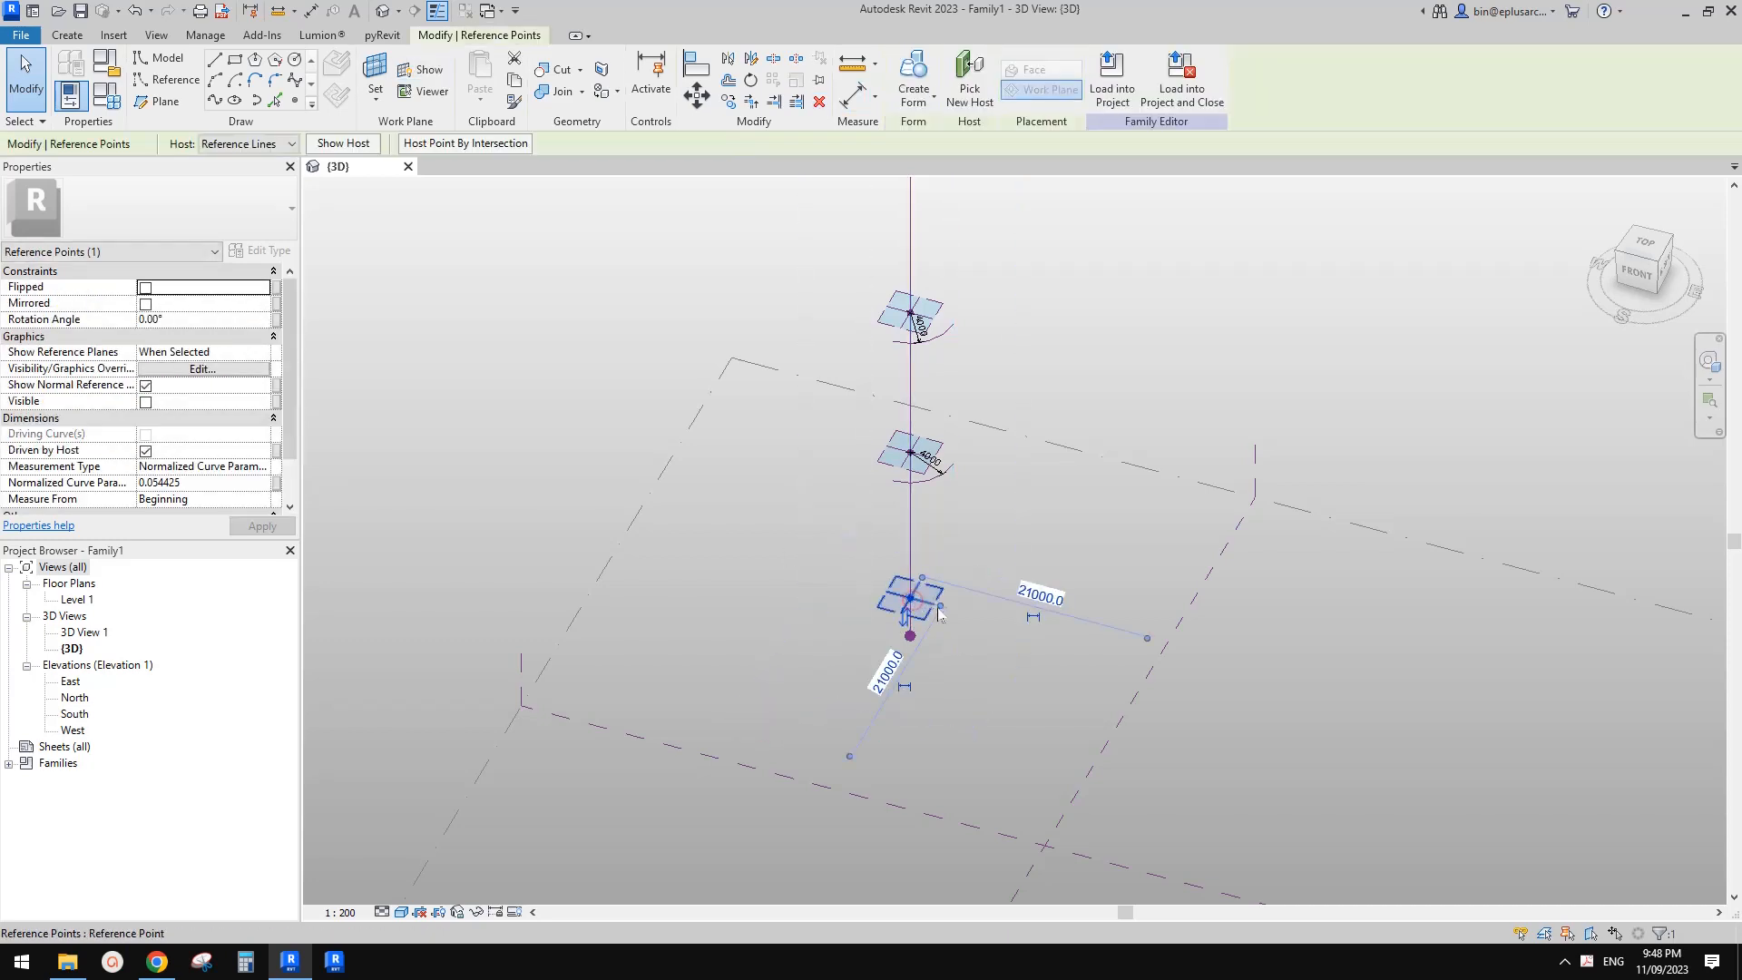
shift+middle_drag(938, 612, 941, 626)
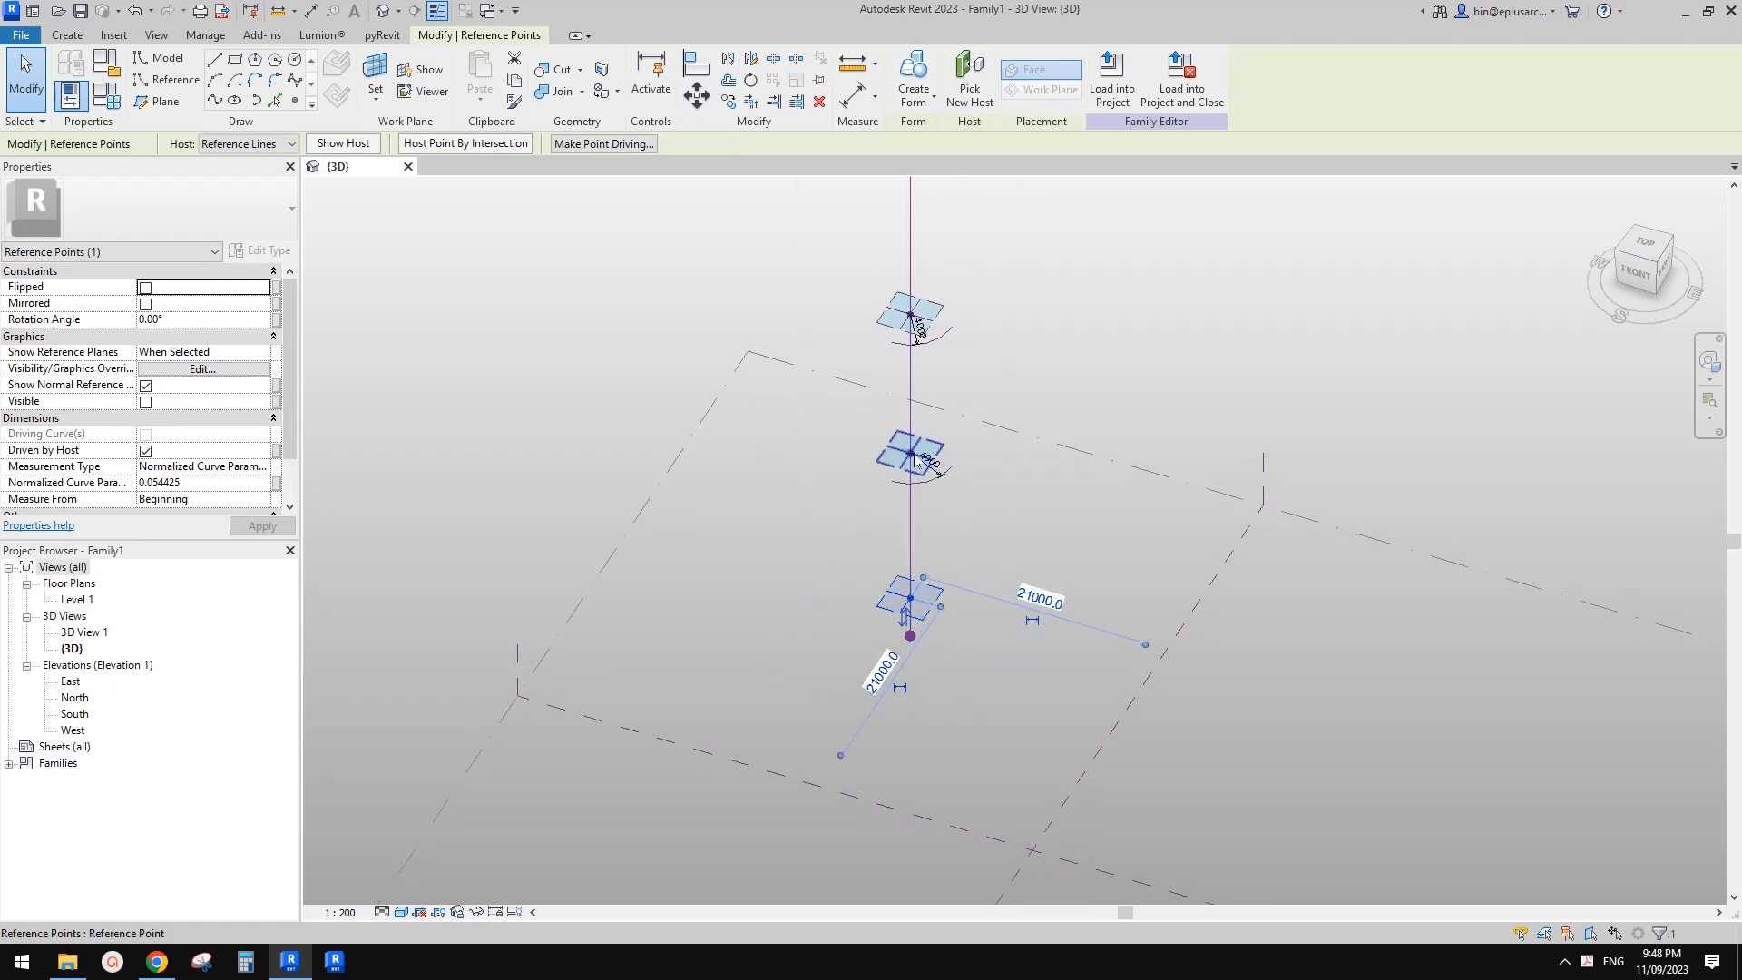
- Slide the second profile's point down the vertical line to a normalized parameter of about 0.692
shift+middle_drag(919, 463, 926, 334)
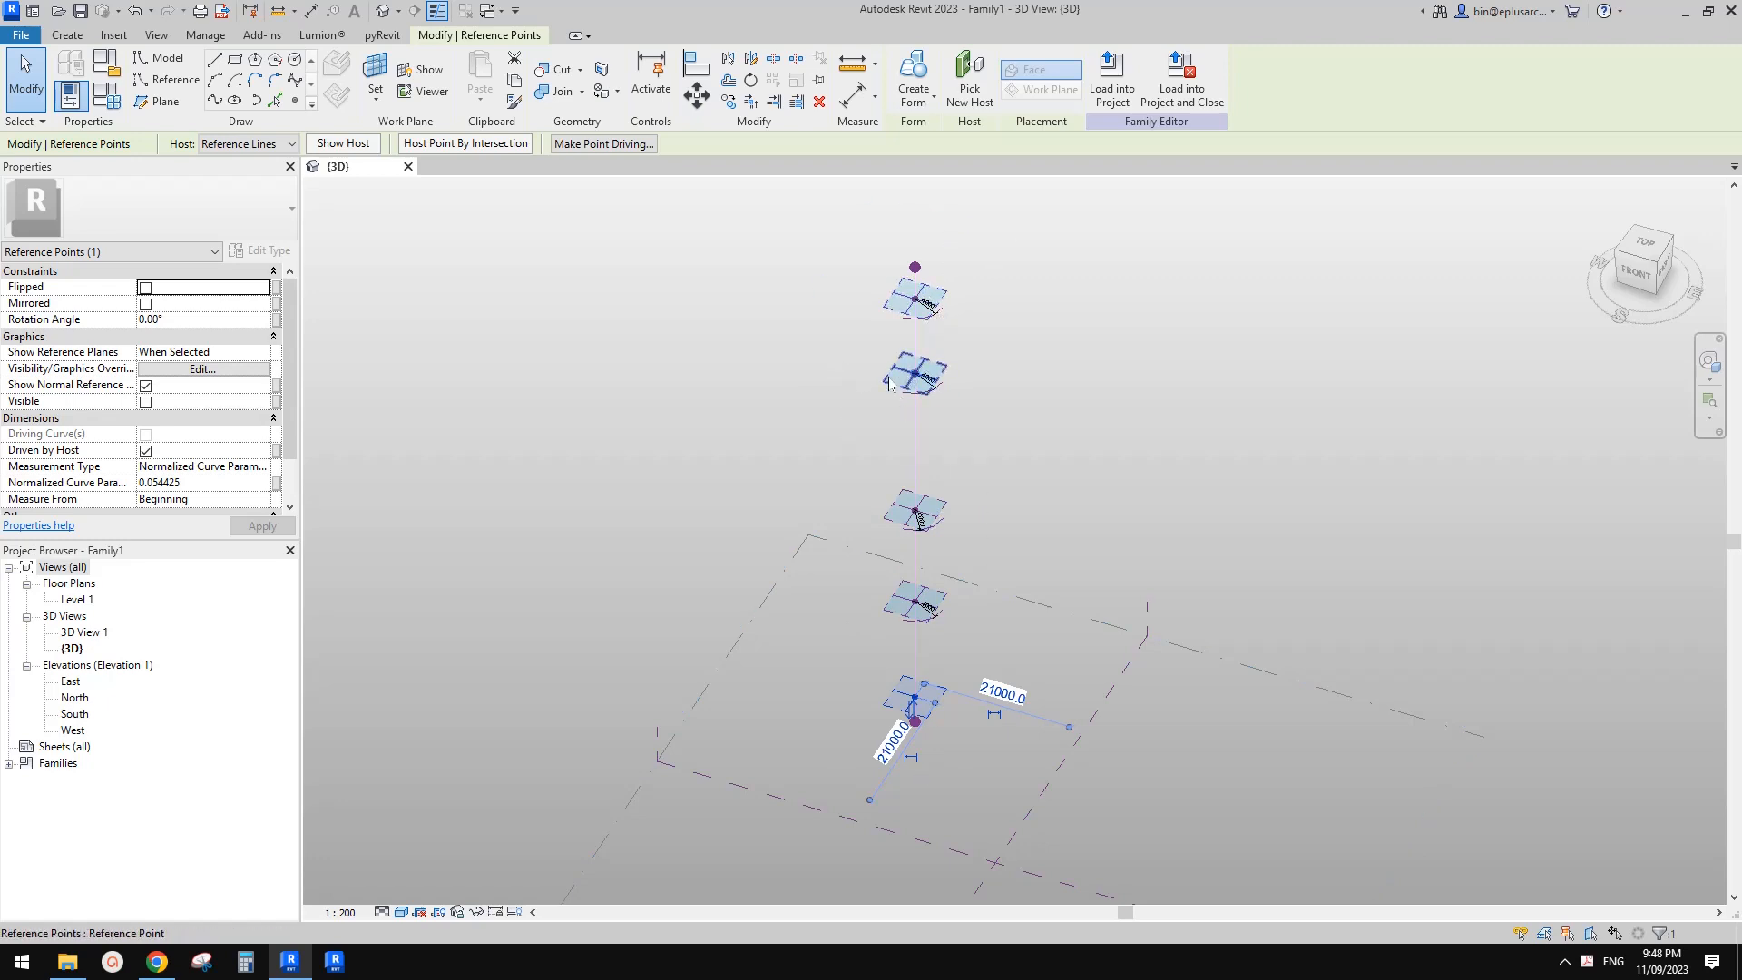
drag(889, 402, 892, 441)
shift+middle_drag(913, 469, 910, 445)
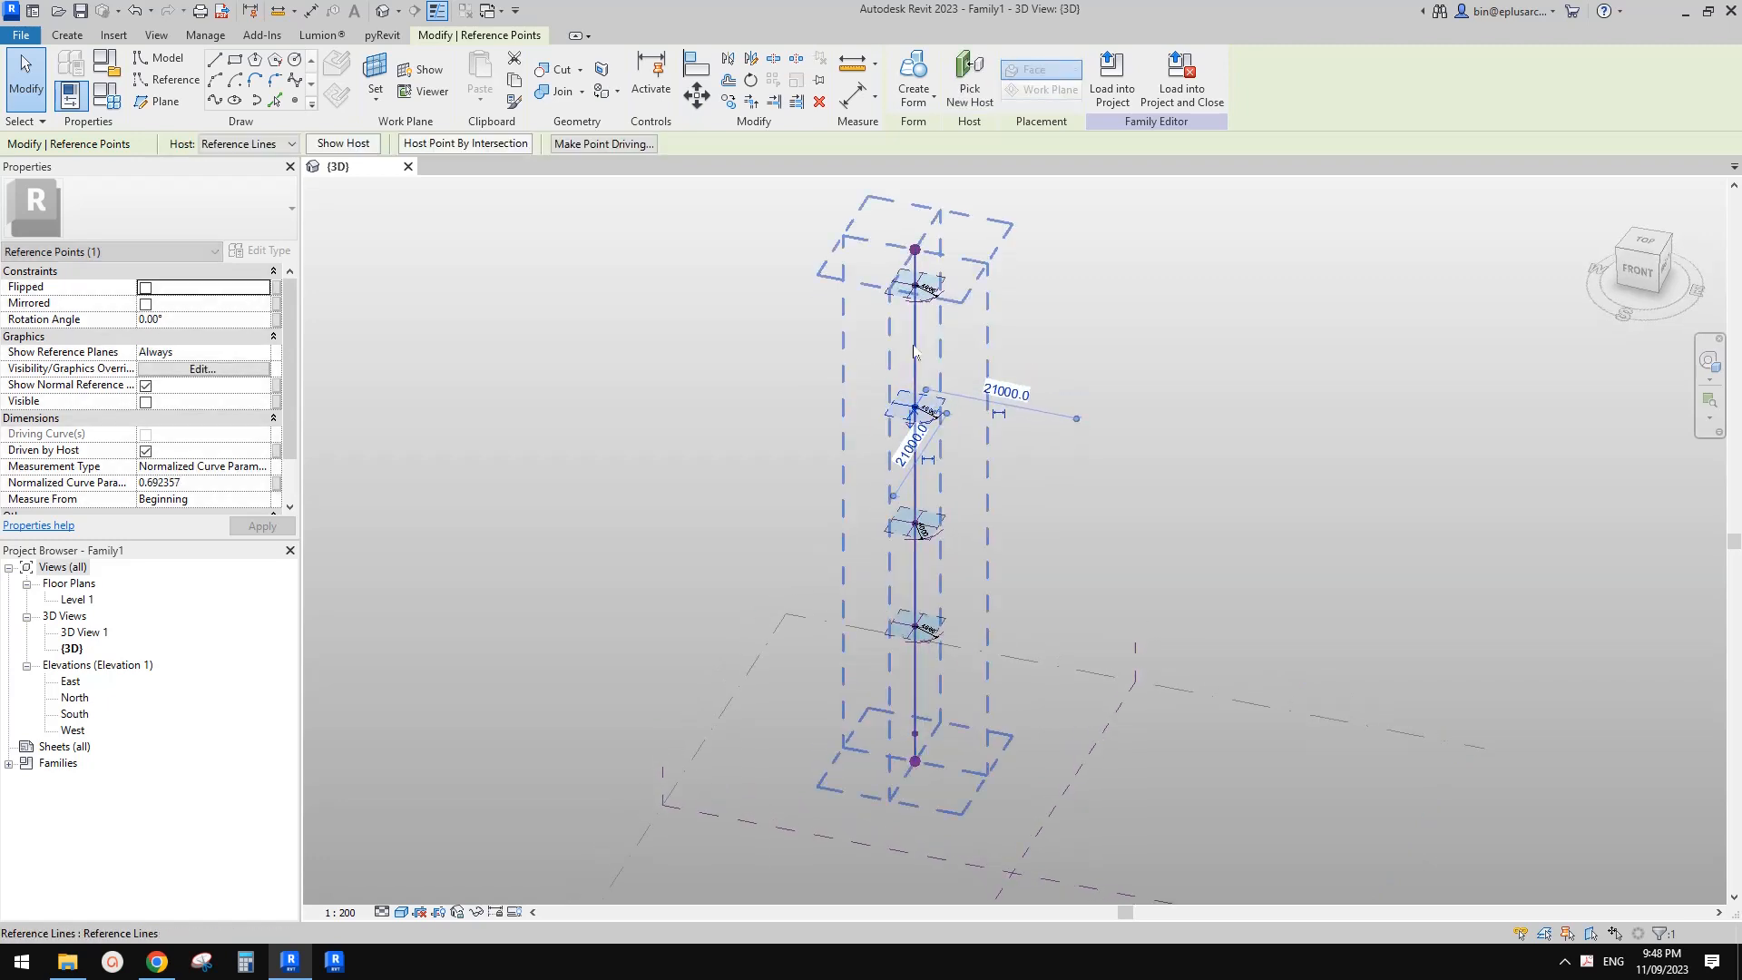
click(864, 363)
scroll(895, 306, up, 1)
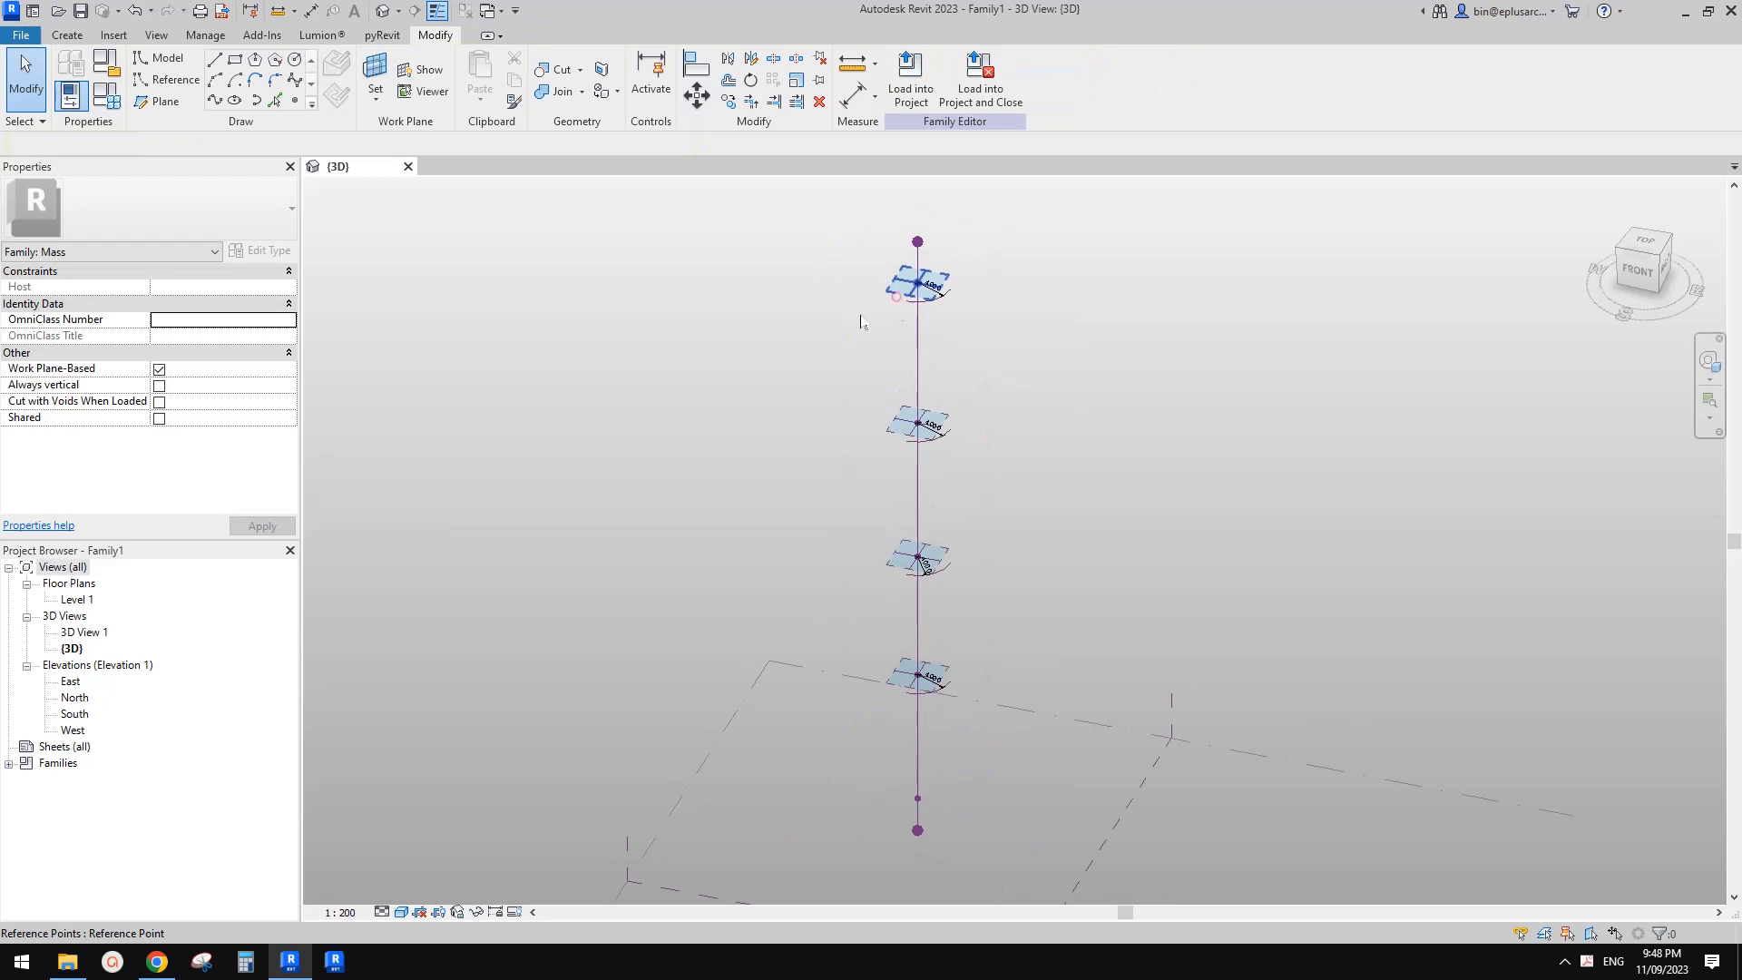
click(861, 322)
click(883, 437)
click(890, 433)
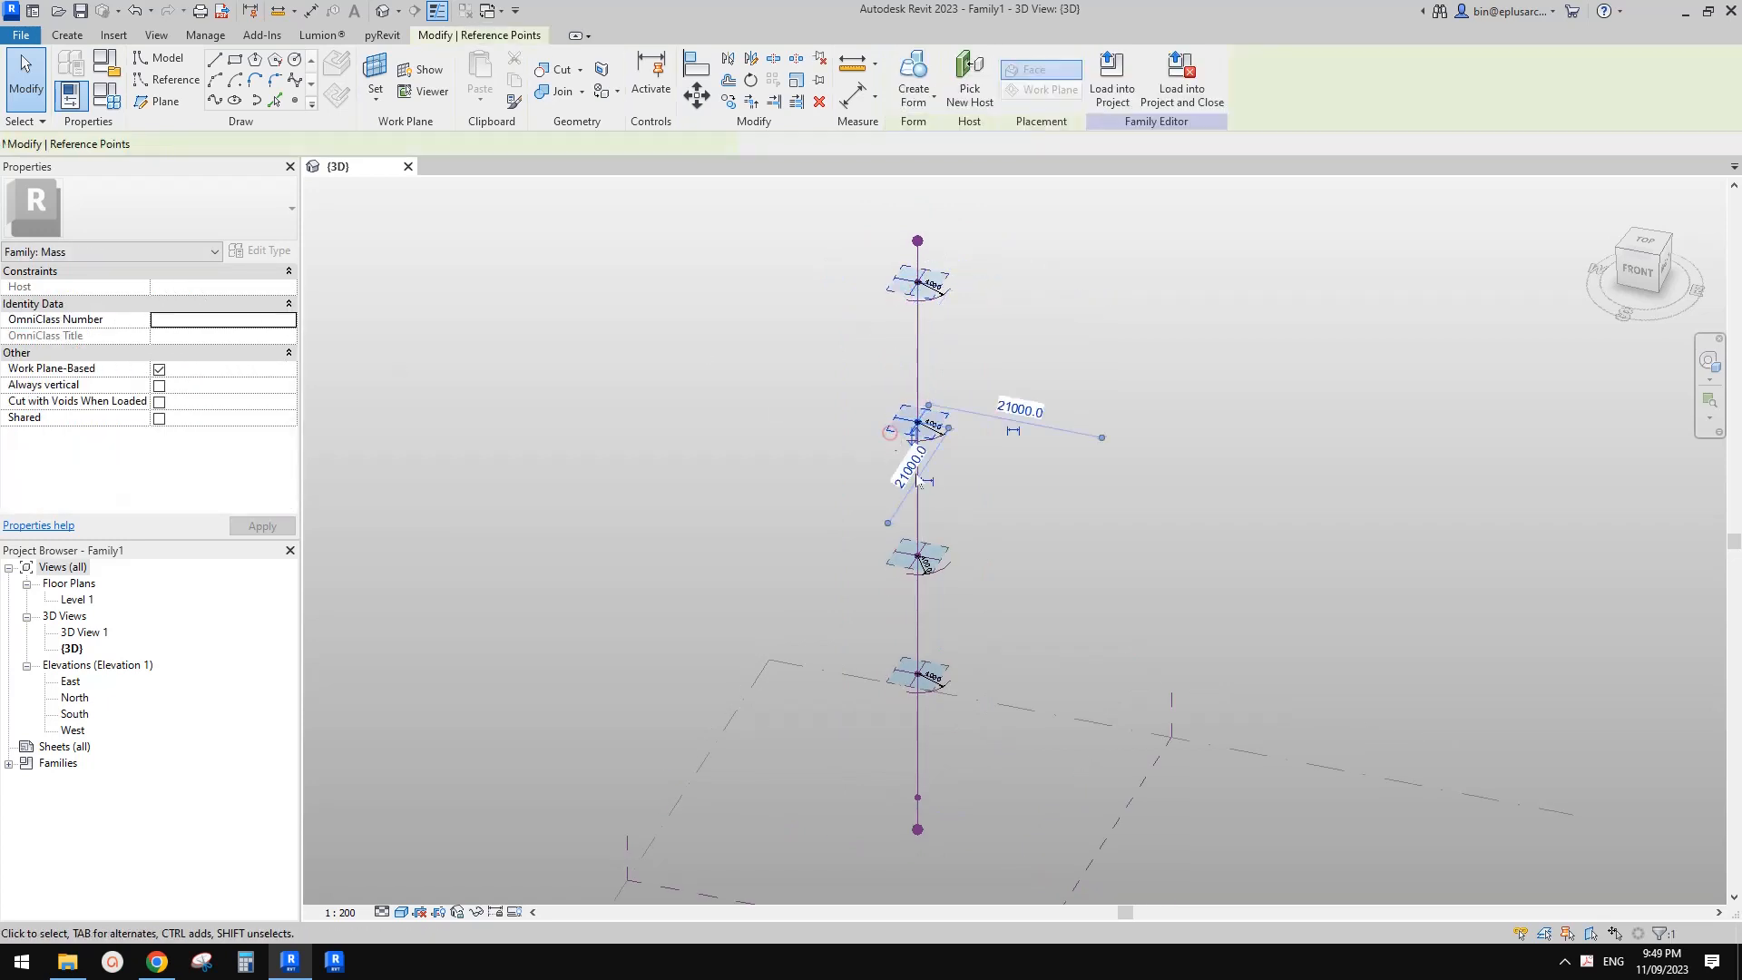
middle_drag(939, 495, 943, 446)
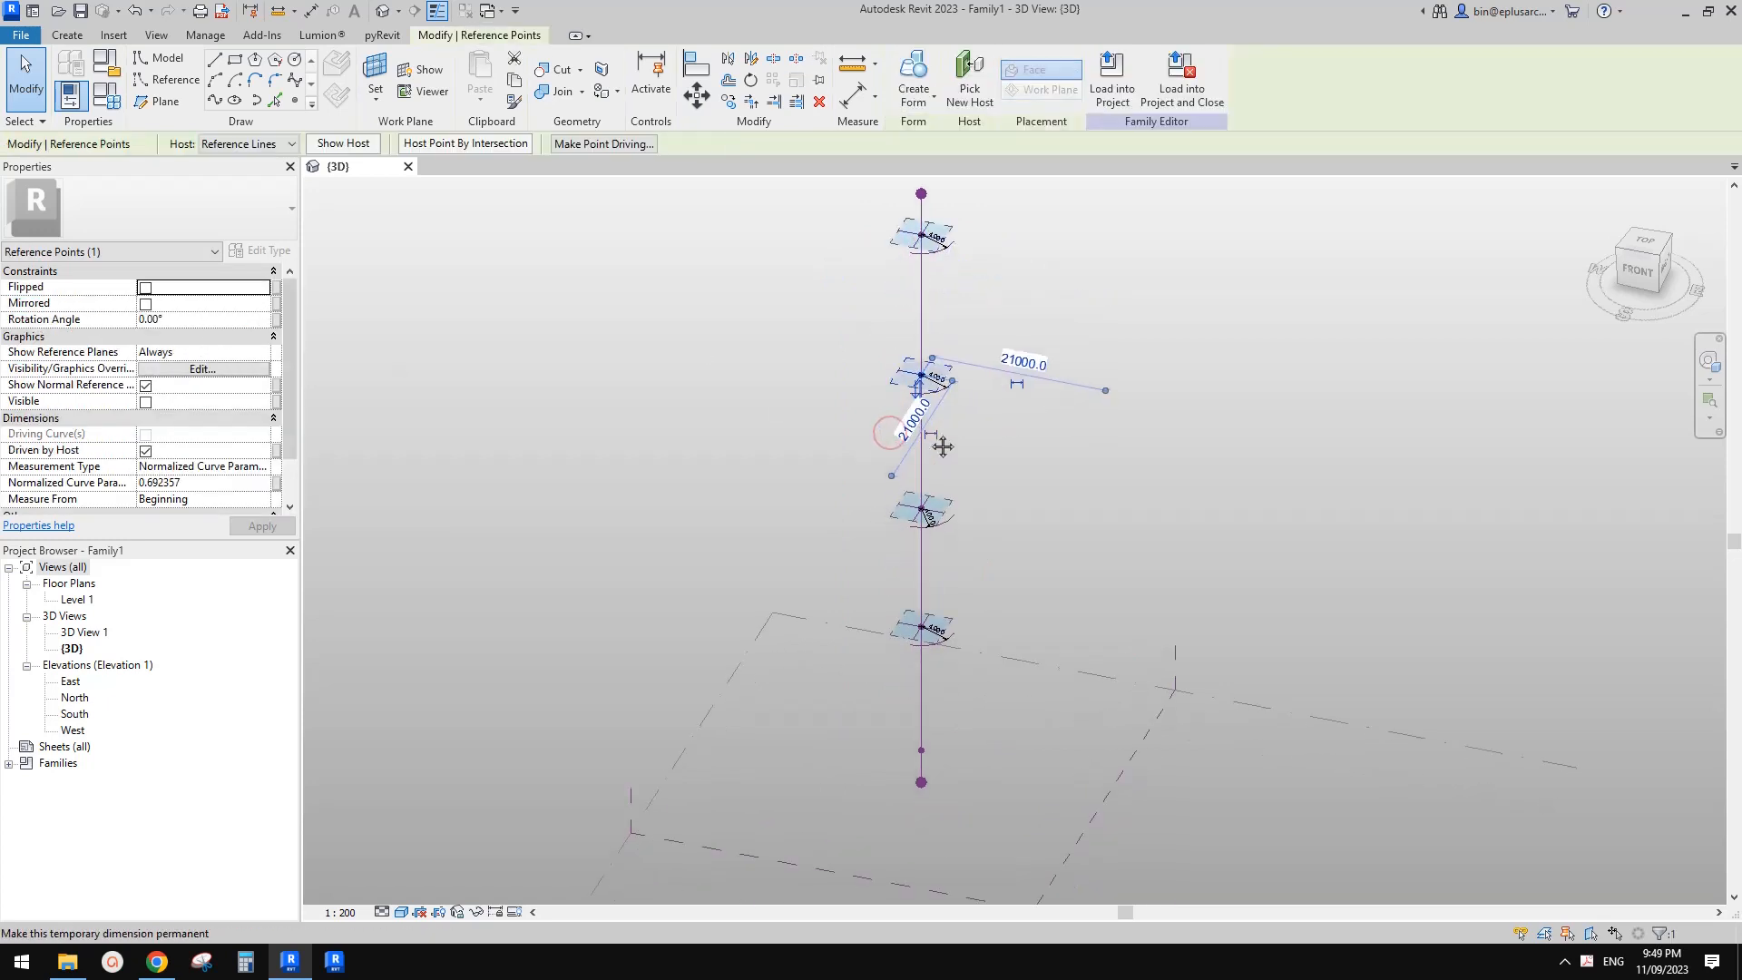
click(827, 311)
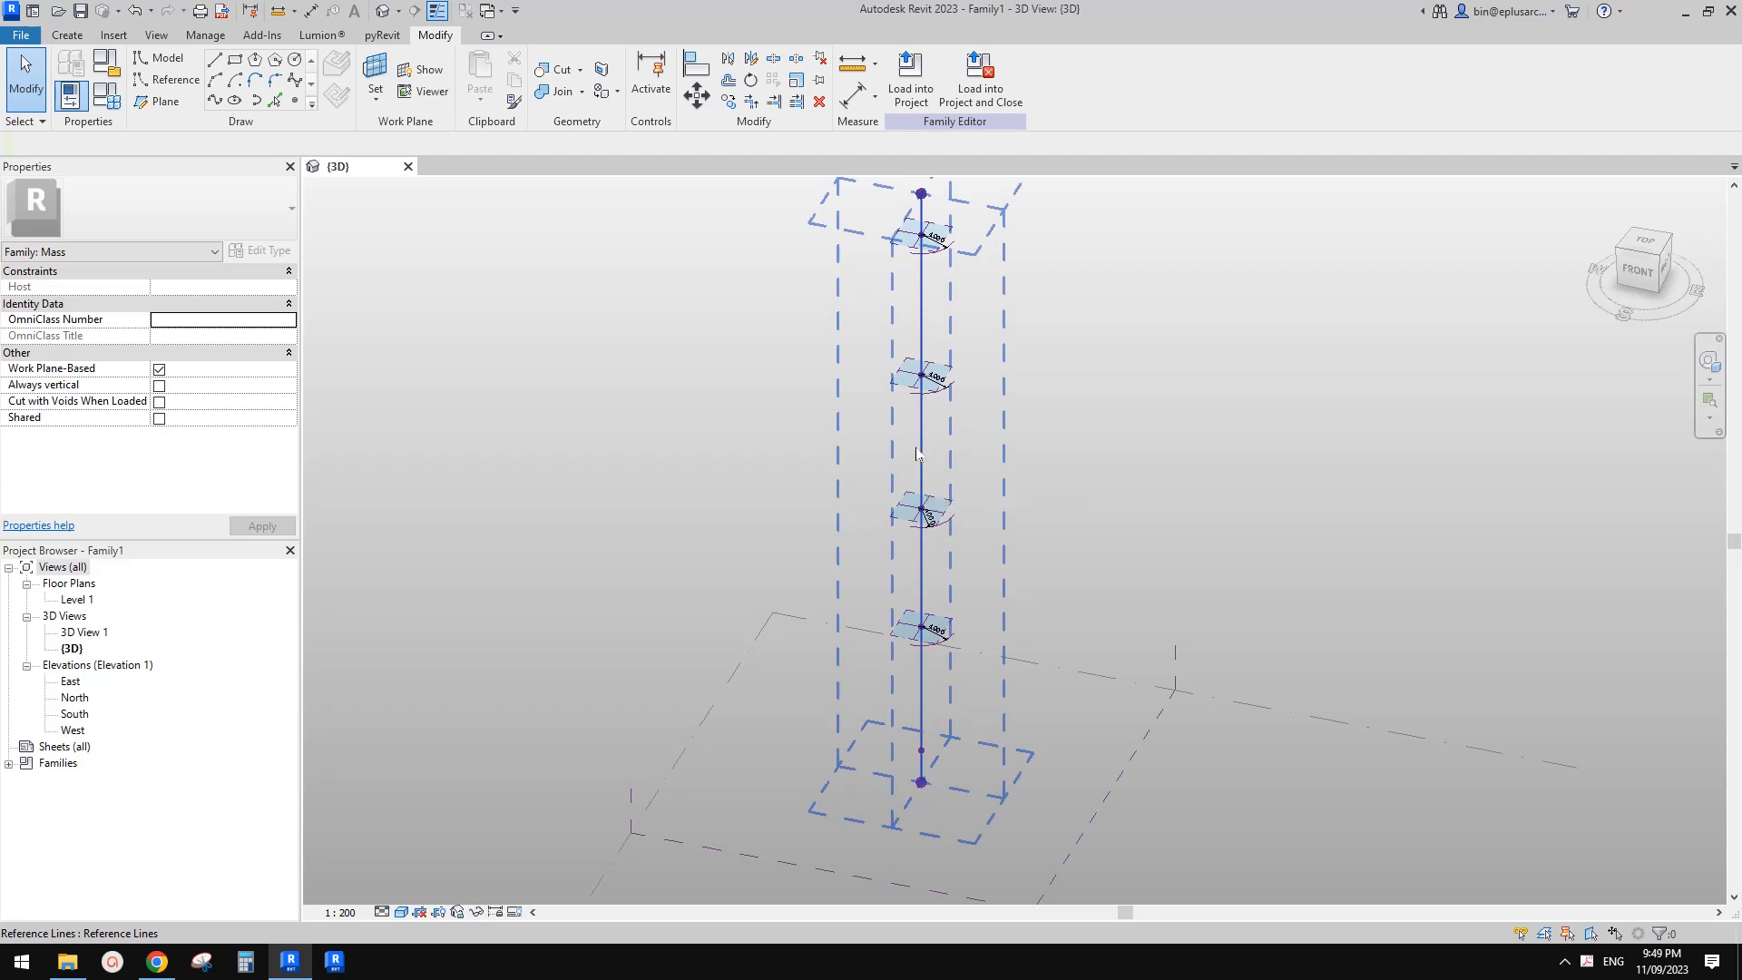
- Set rotation angles for the second and third profile points, using 45° for the third
click(895, 386)
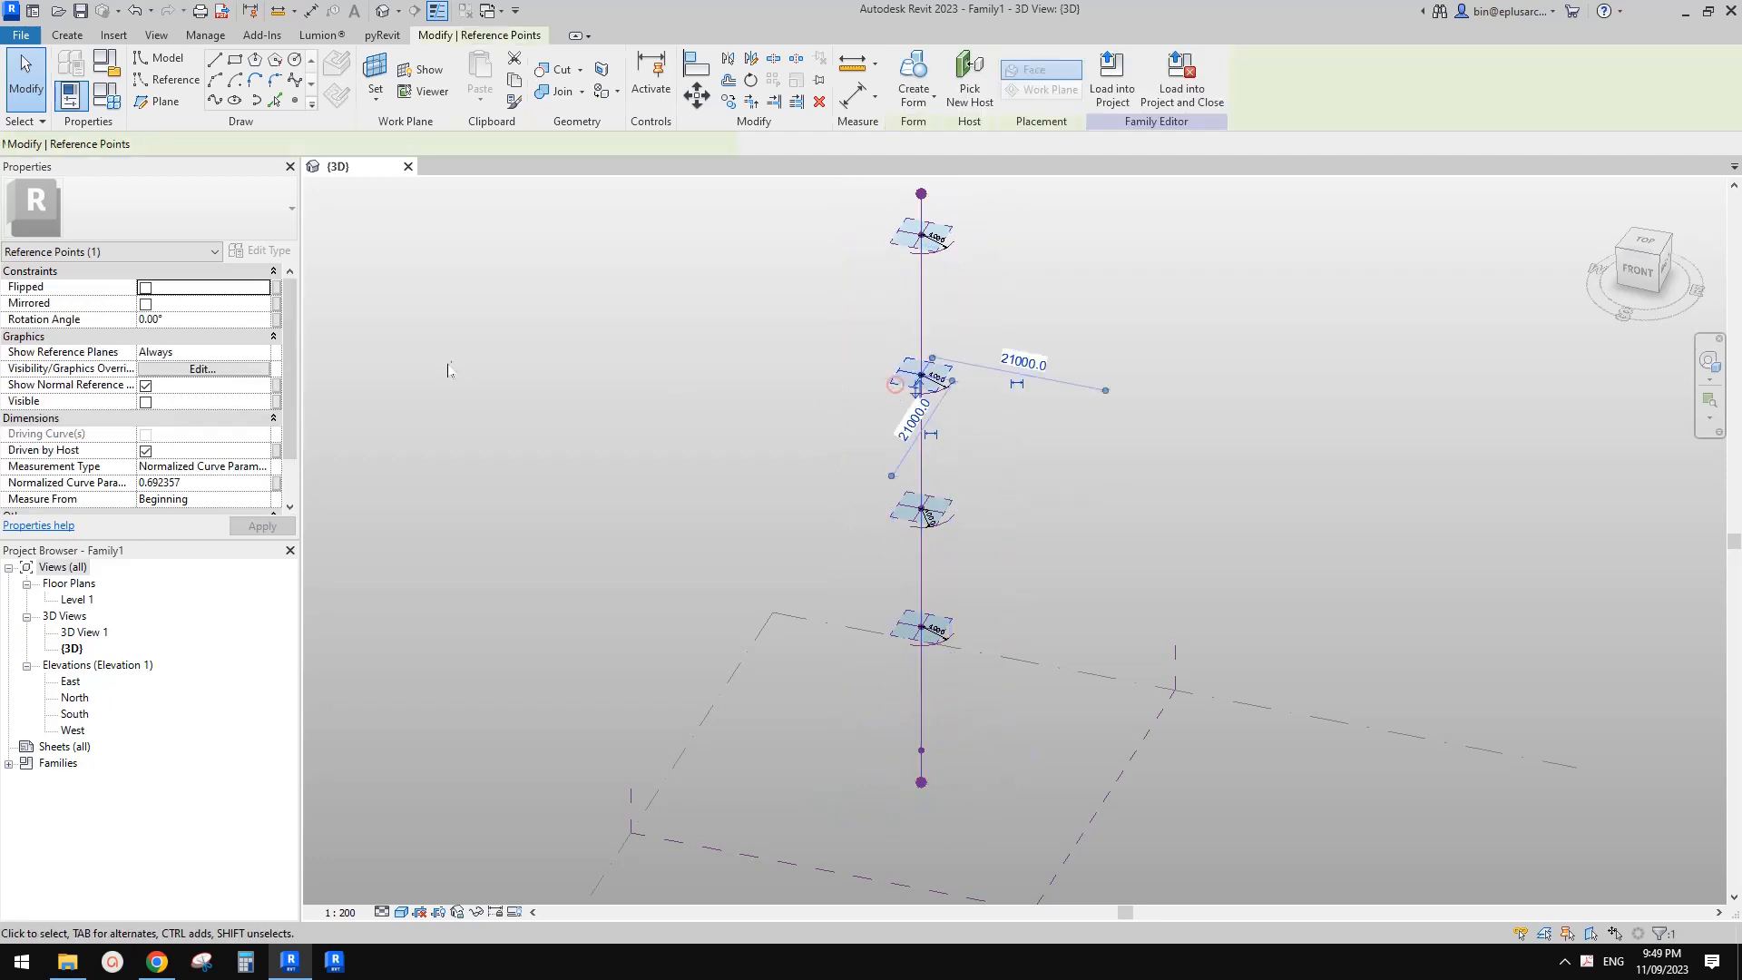
click(201, 325)
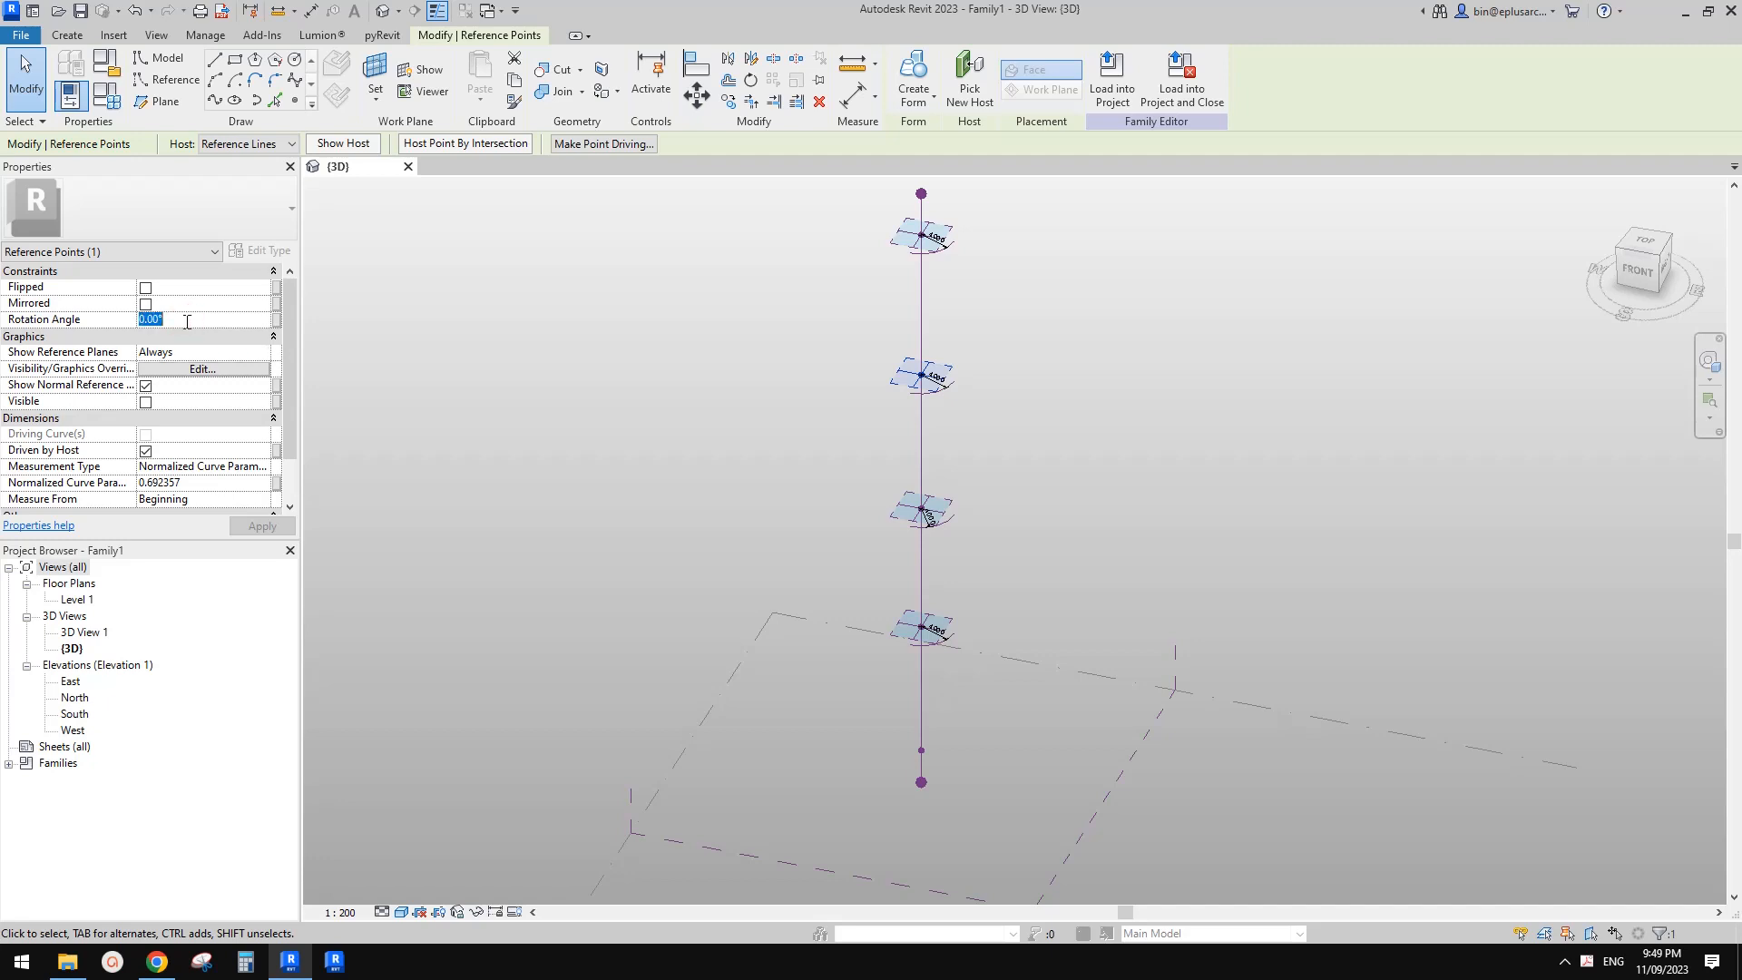
click(890, 507)
click(226, 320)
text(45)
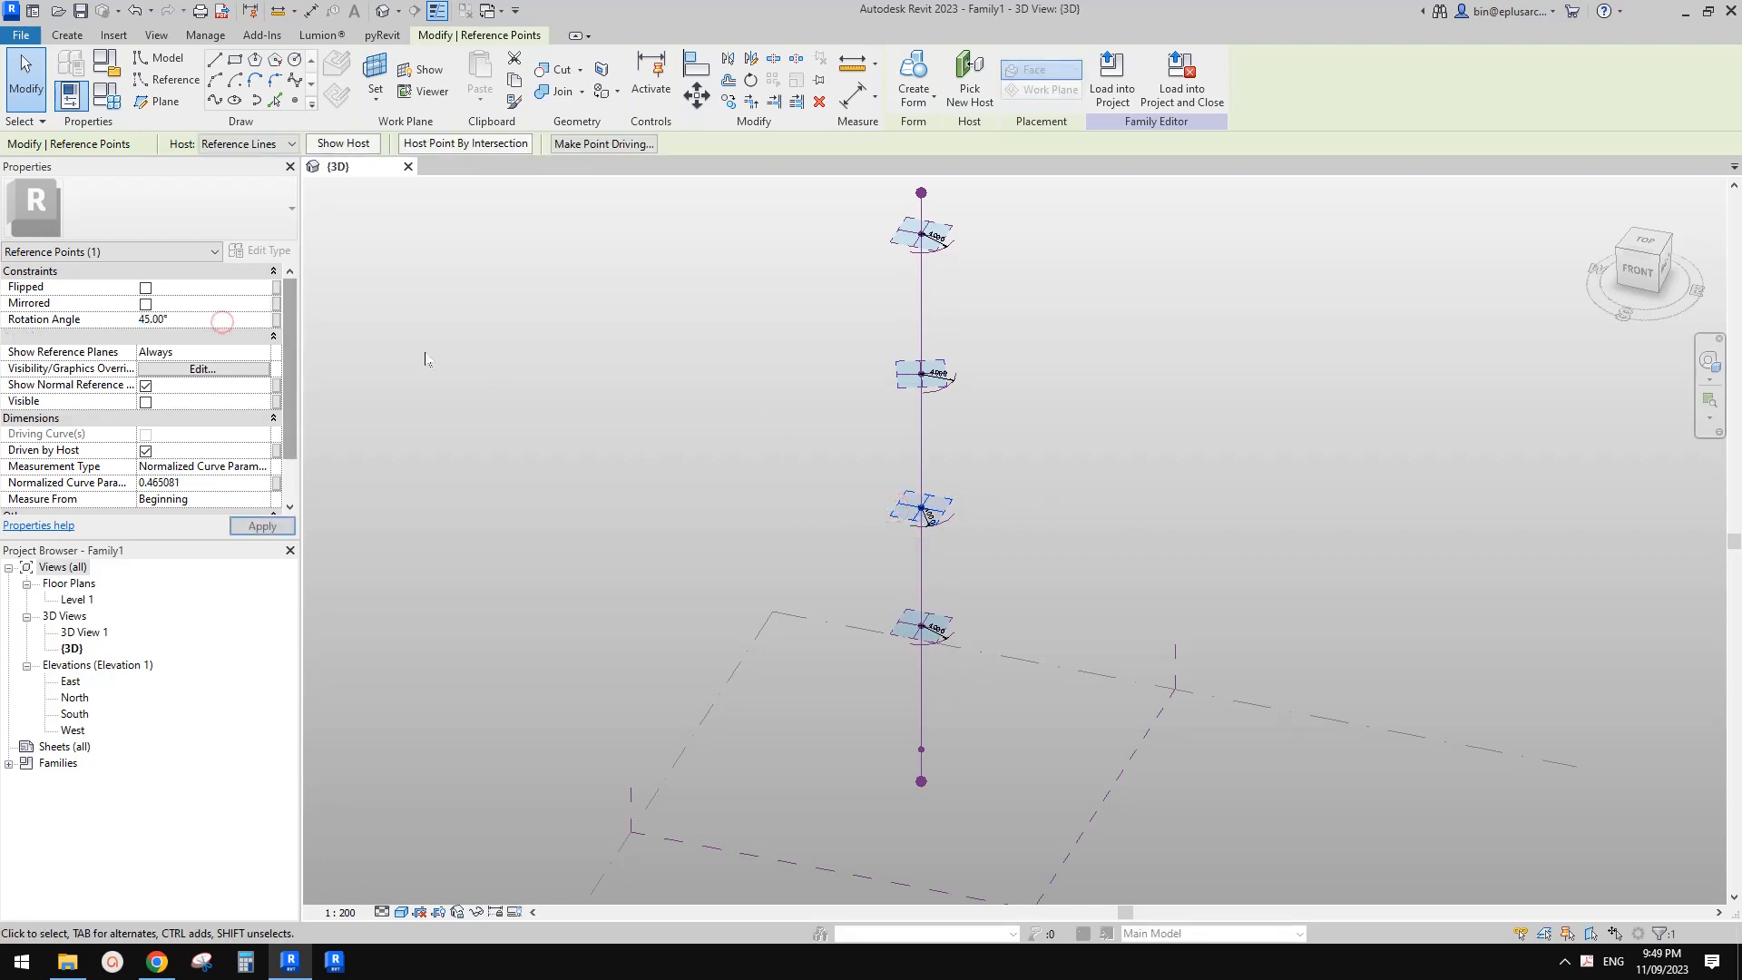
- Set the fourth profile point's rotation angle to 67.5°
click(890, 623)
click(202, 323)
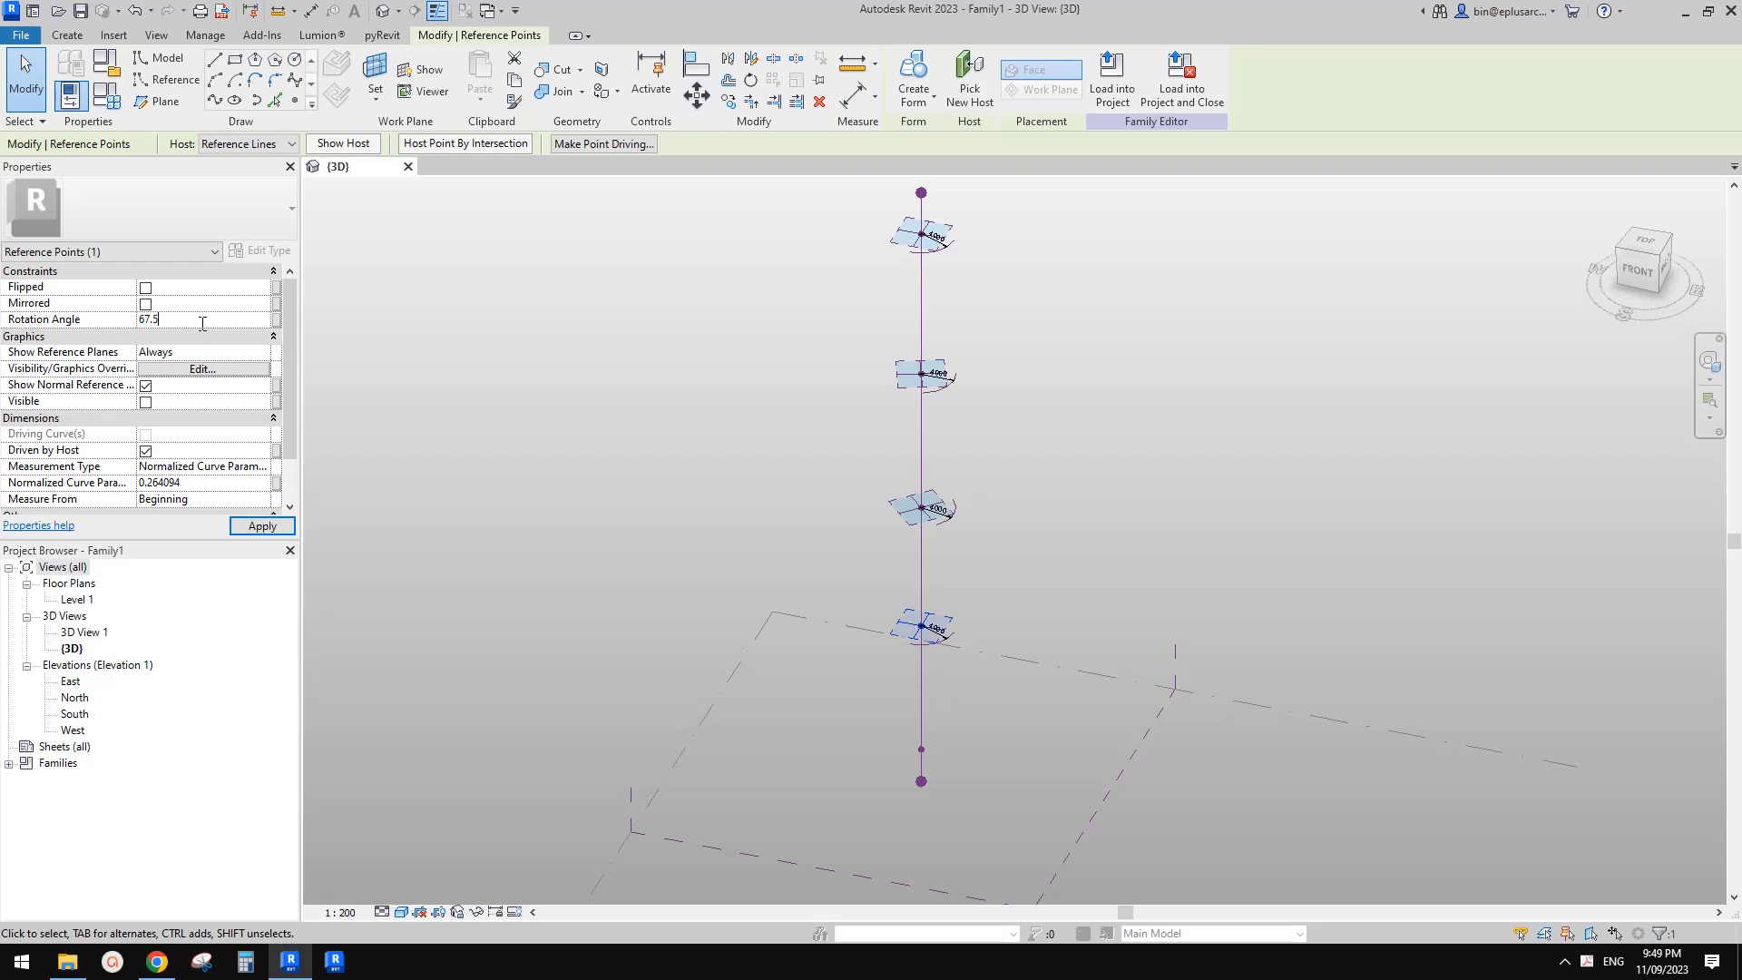
middle_drag(807, 622, 820, 599)
scroll(858, 581, up, 1)
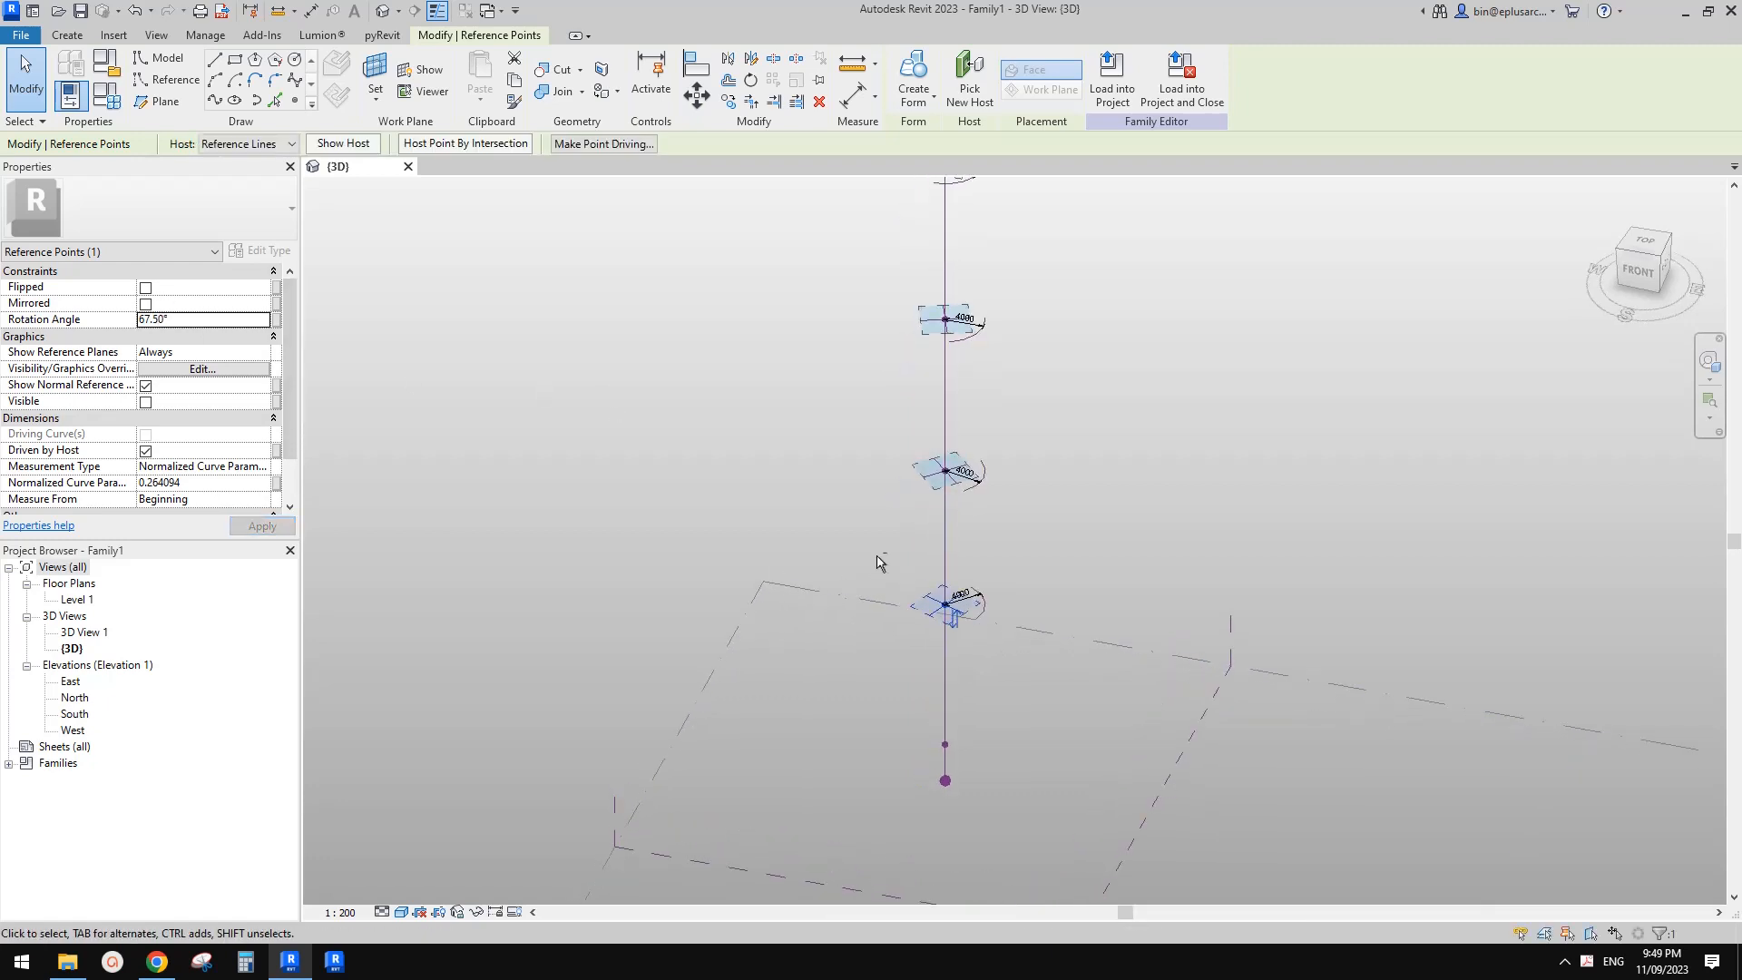
click(1006, 589)
- Copy the rotated fourth profile's point, arc and radius dimension into free space beside the vertical line
scroll(1007, 591, down, 1)
shift+middle_drag(1008, 590, 785, 591)
mouse_move(1123, 668)
shift+middle_down()
mouse_move(1077, 703)
mouse_move(1225, 670)
mouse_move(1125, 638)
mouse_move(1037, 748)
mouse_move(970, 724)
mouse_move(862, 728)
mouse_move(992, 762)
mouse_move(1030, 699)
mouse_move(1010, 705)
mouse_move(1108, 696)
mouse_move(1058, 684)
shift+middle_up()
drag(796, 481, 1032, 604)
click(983, 601)
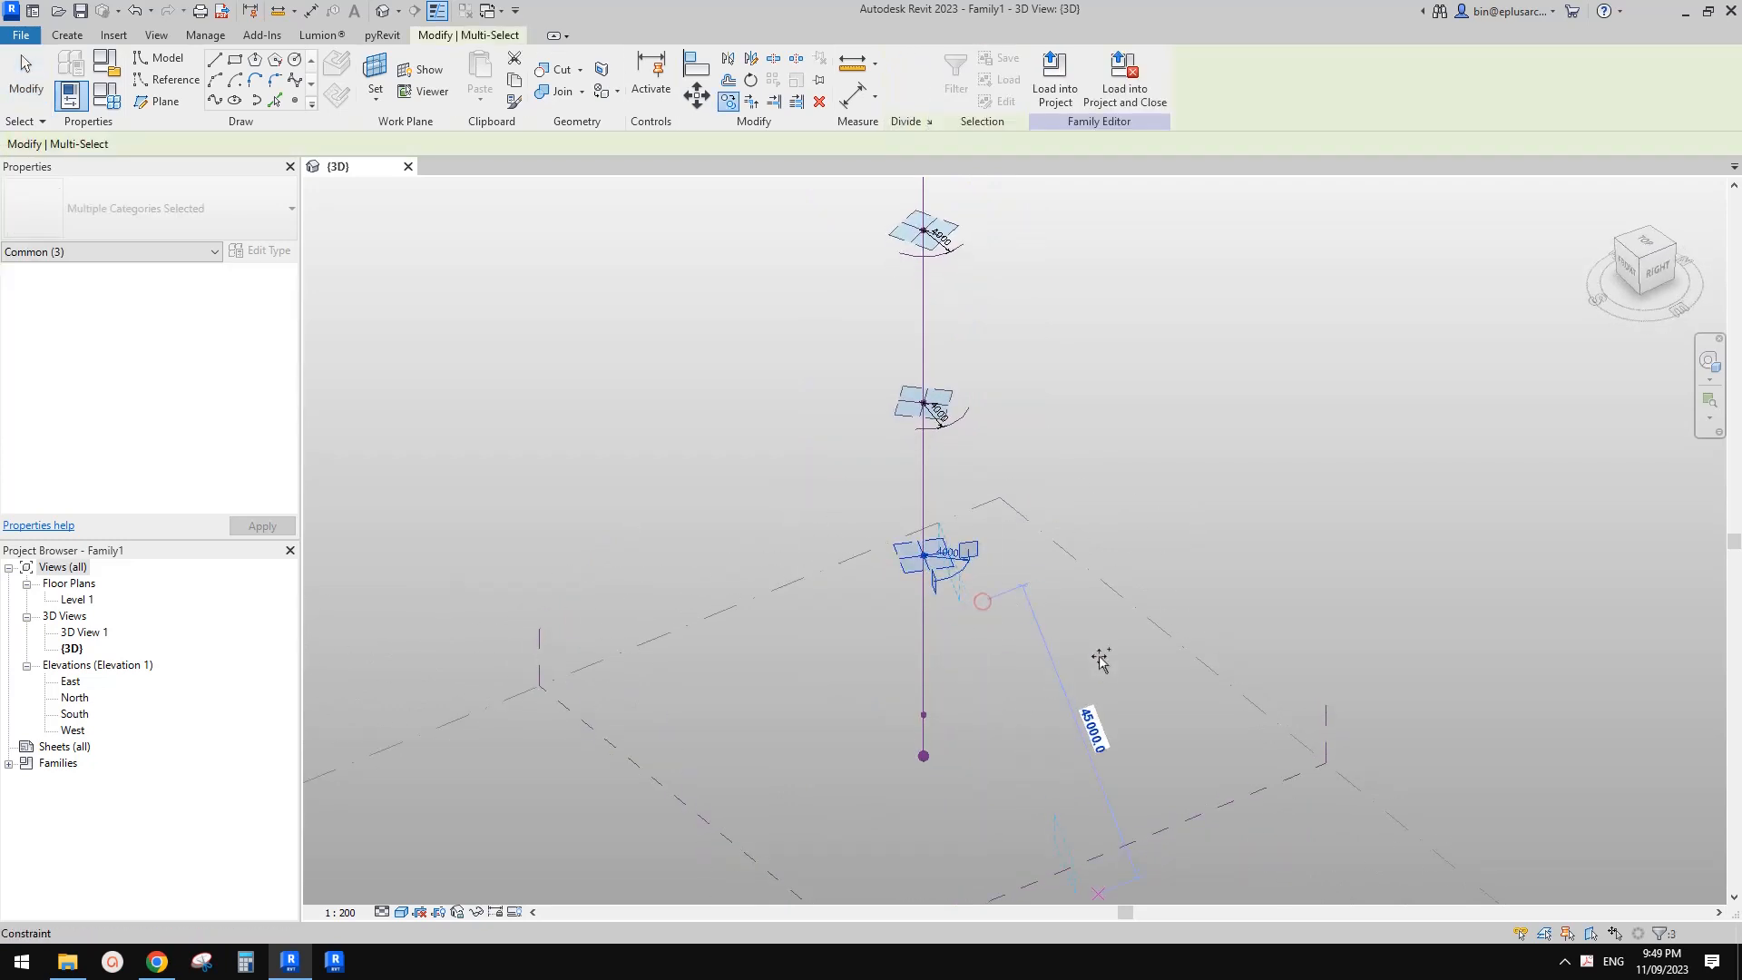
click(1097, 661)
scroll(1093, 672, down, 1)
middle_drag(1054, 812, 1051, 708)
key(Escape)
- Rehost the copied profile's point onto the vertical line near its base, at a normalized parameter of about 0.074
click(1034, 736)
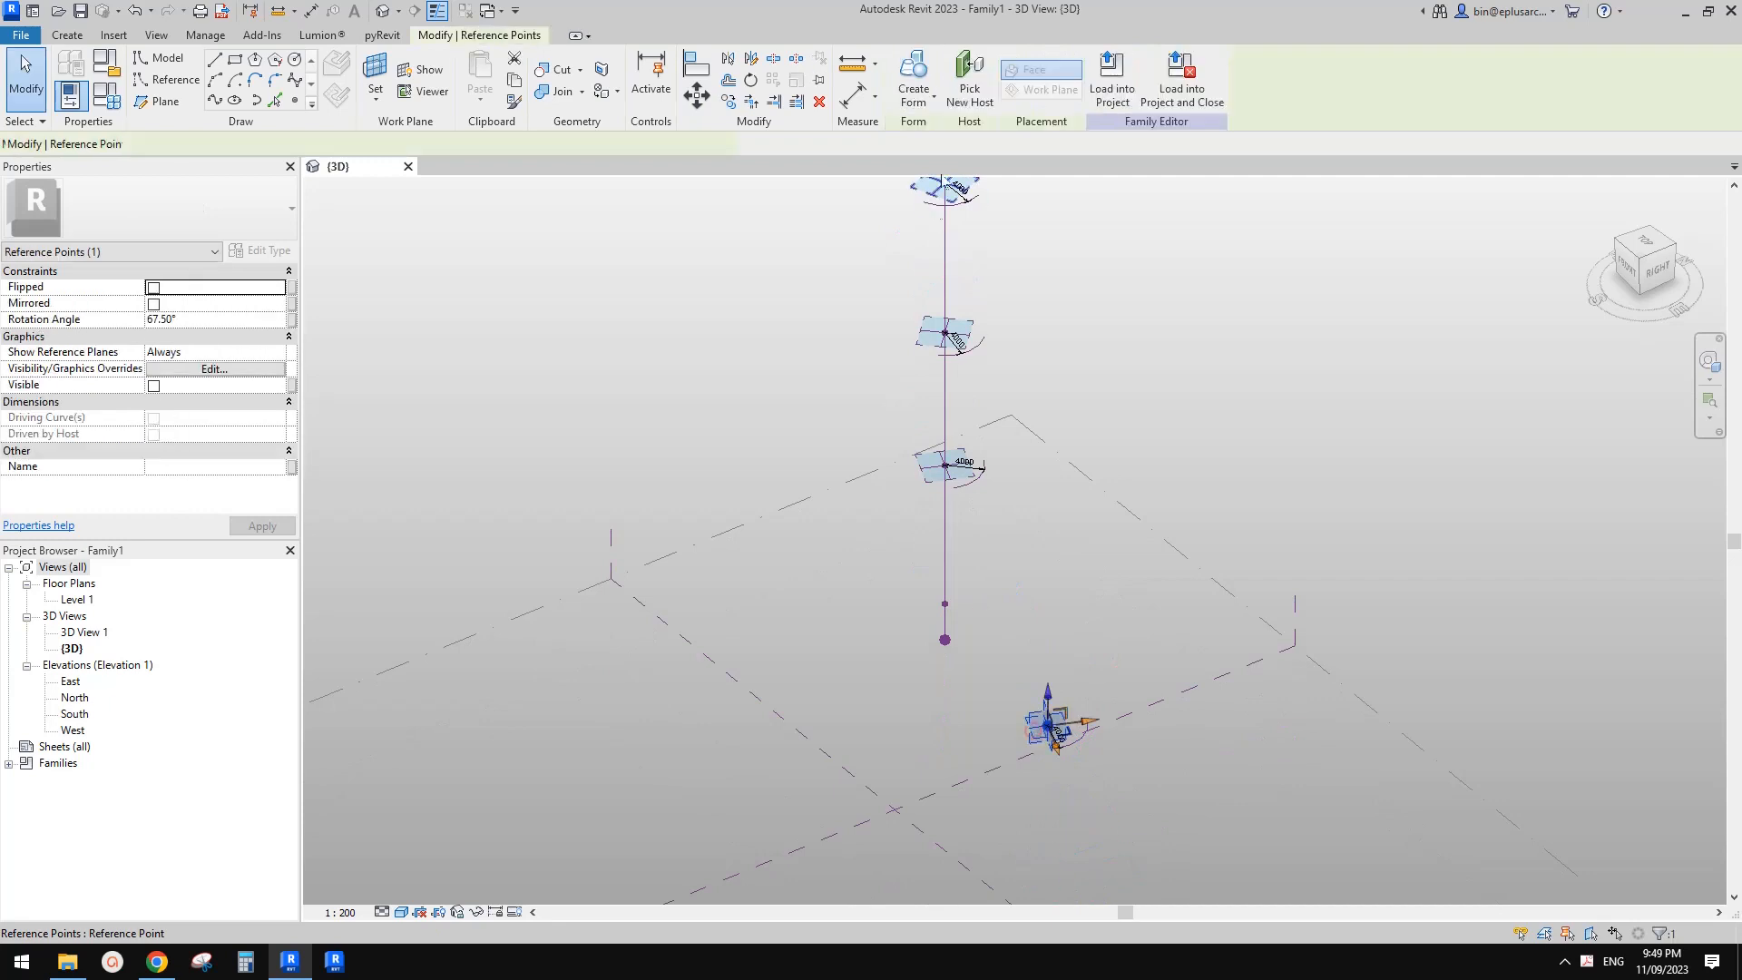
click(946, 590)
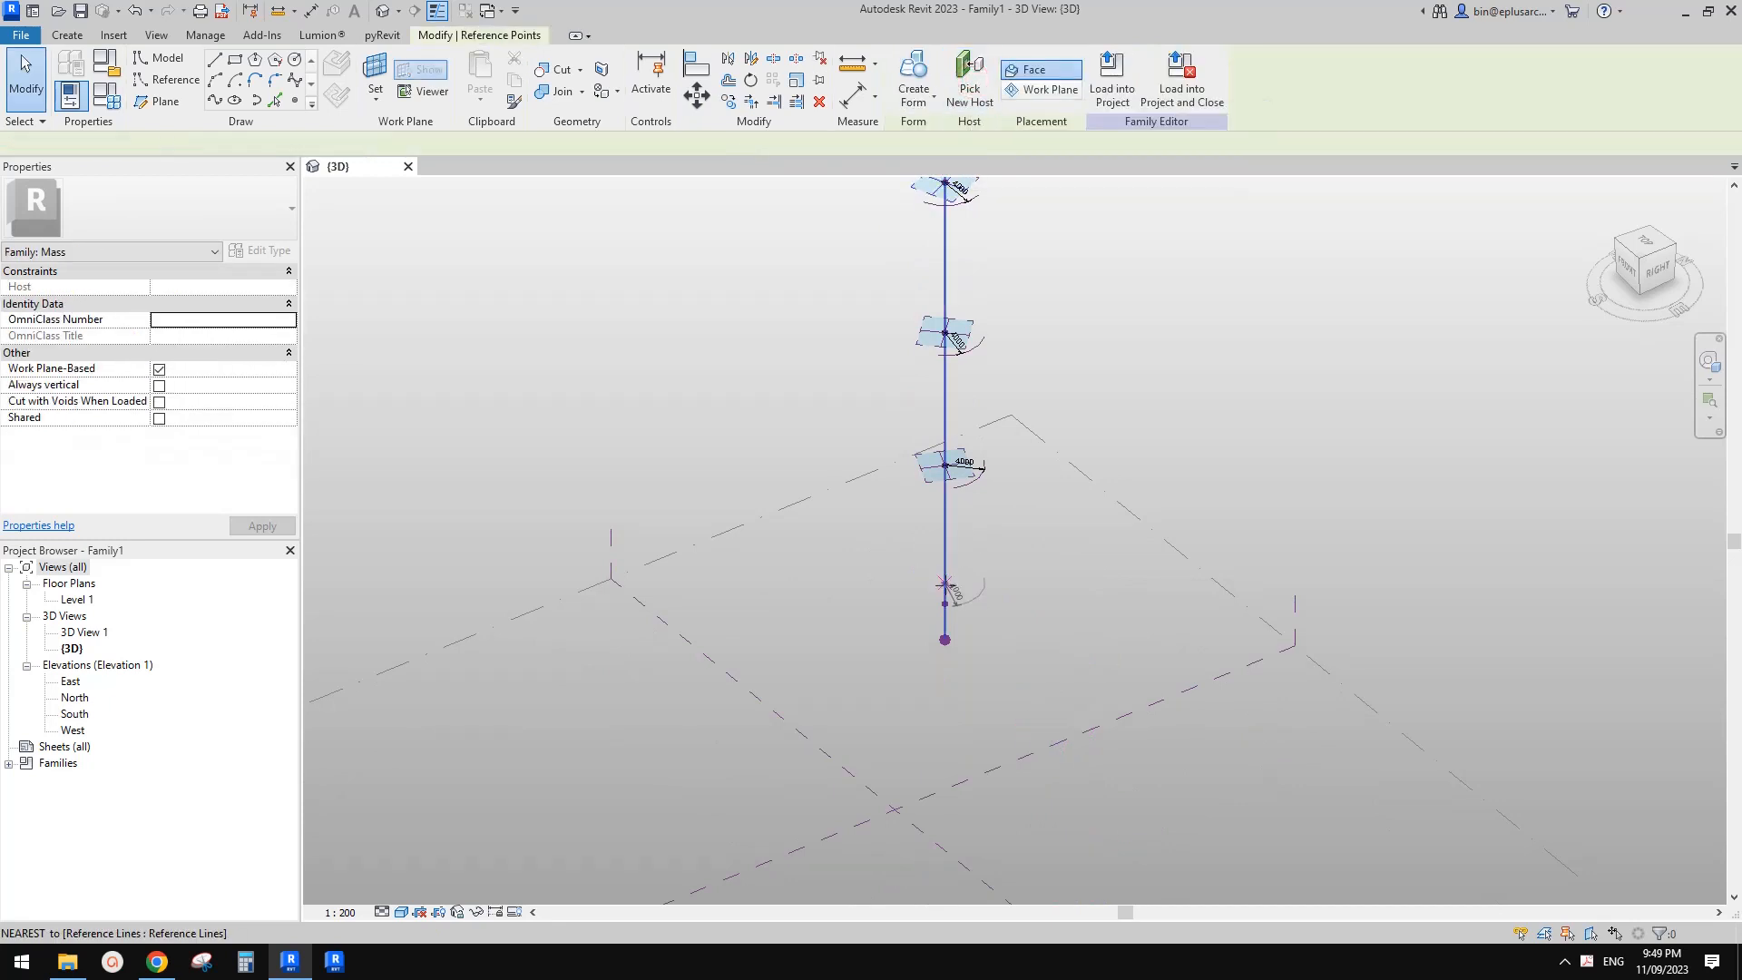
key(Escape)
scroll(946, 590, up, 3)
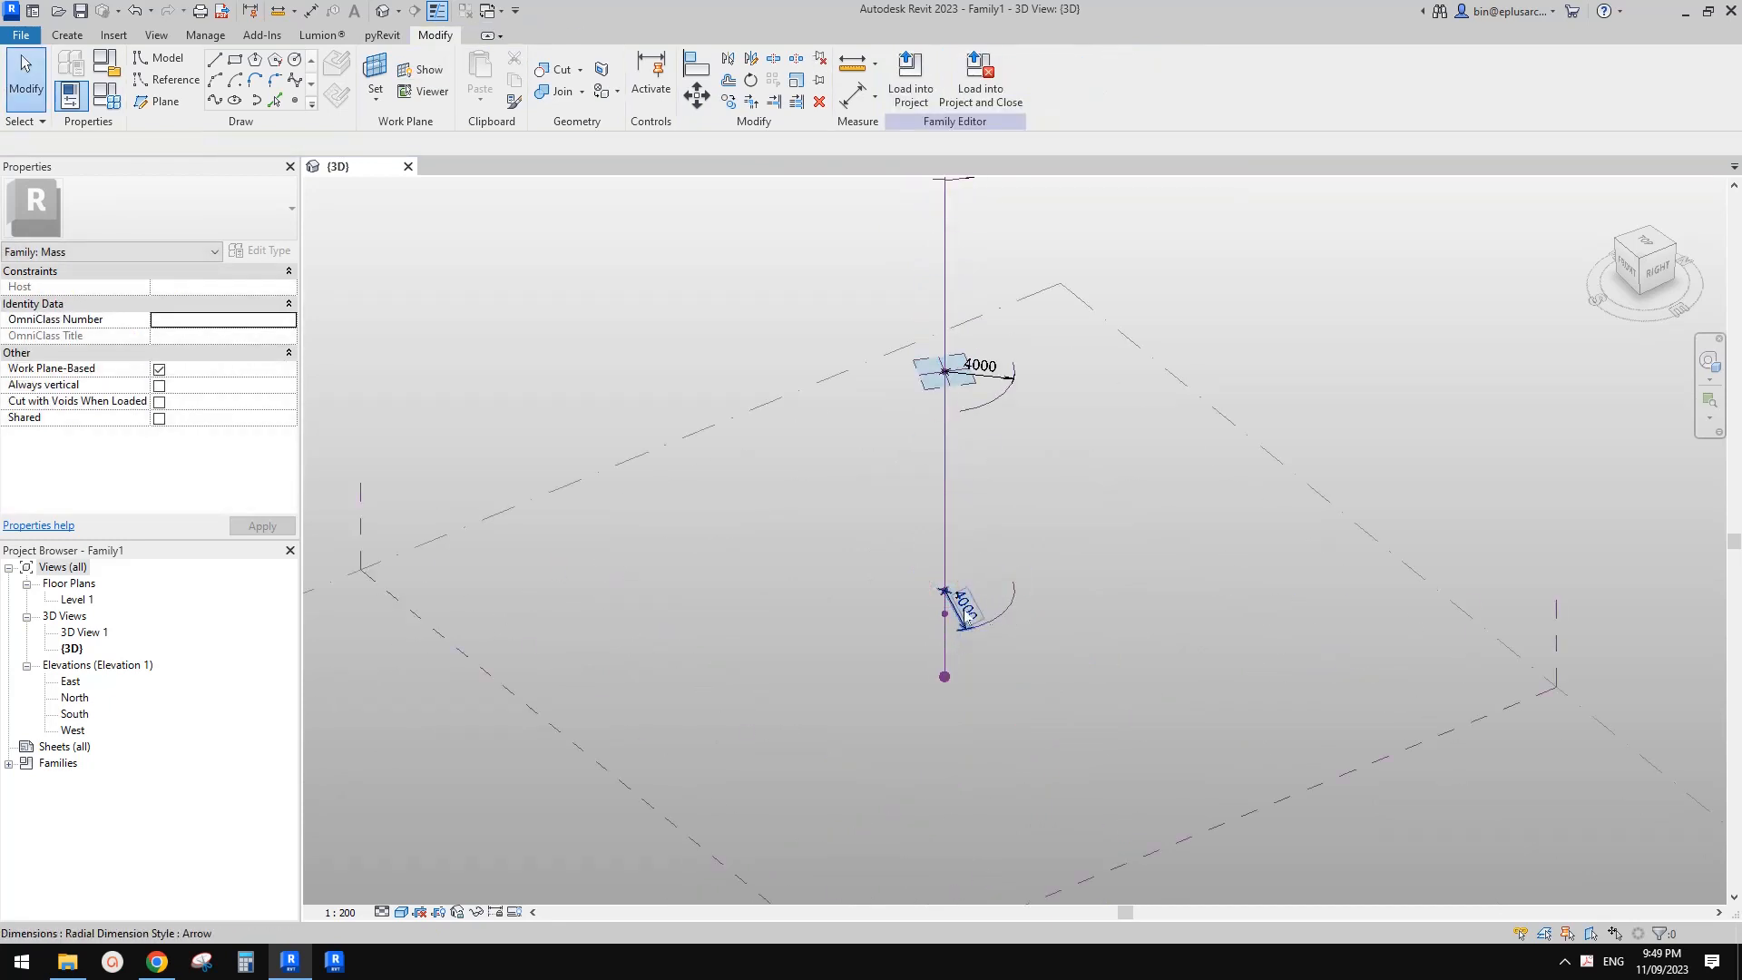
- Set the lowest profile point's rotation angle to 90°
drag(965, 608, 884, 557)
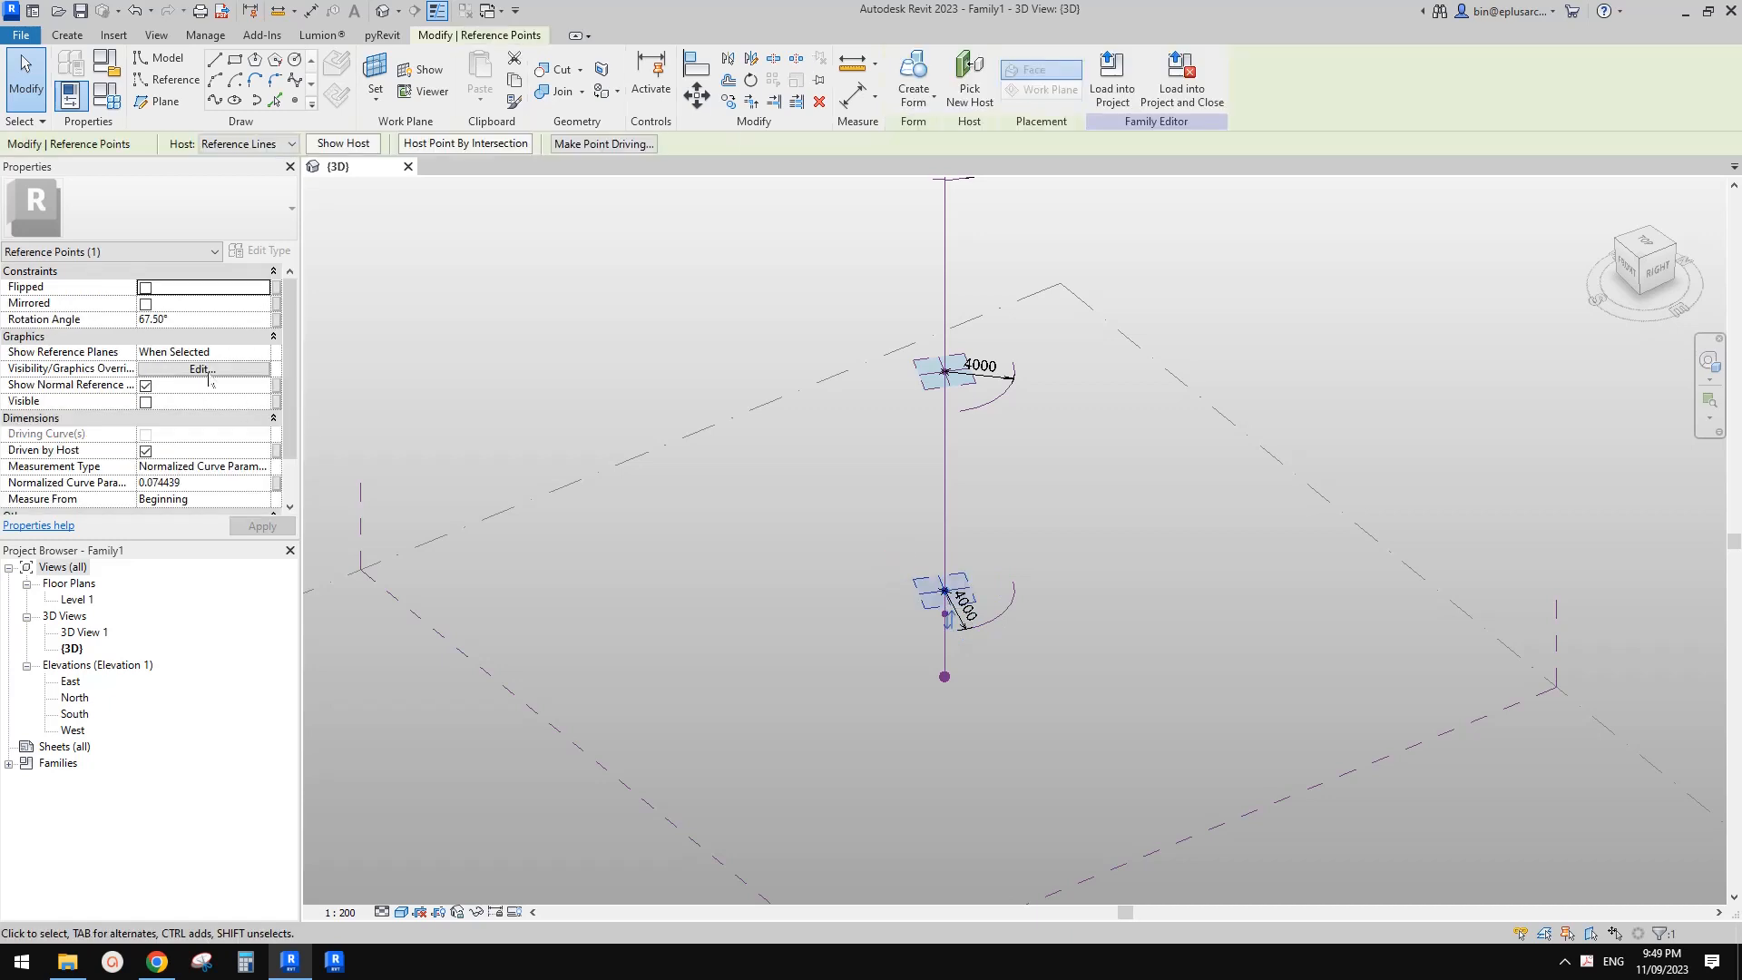
click(247, 320)
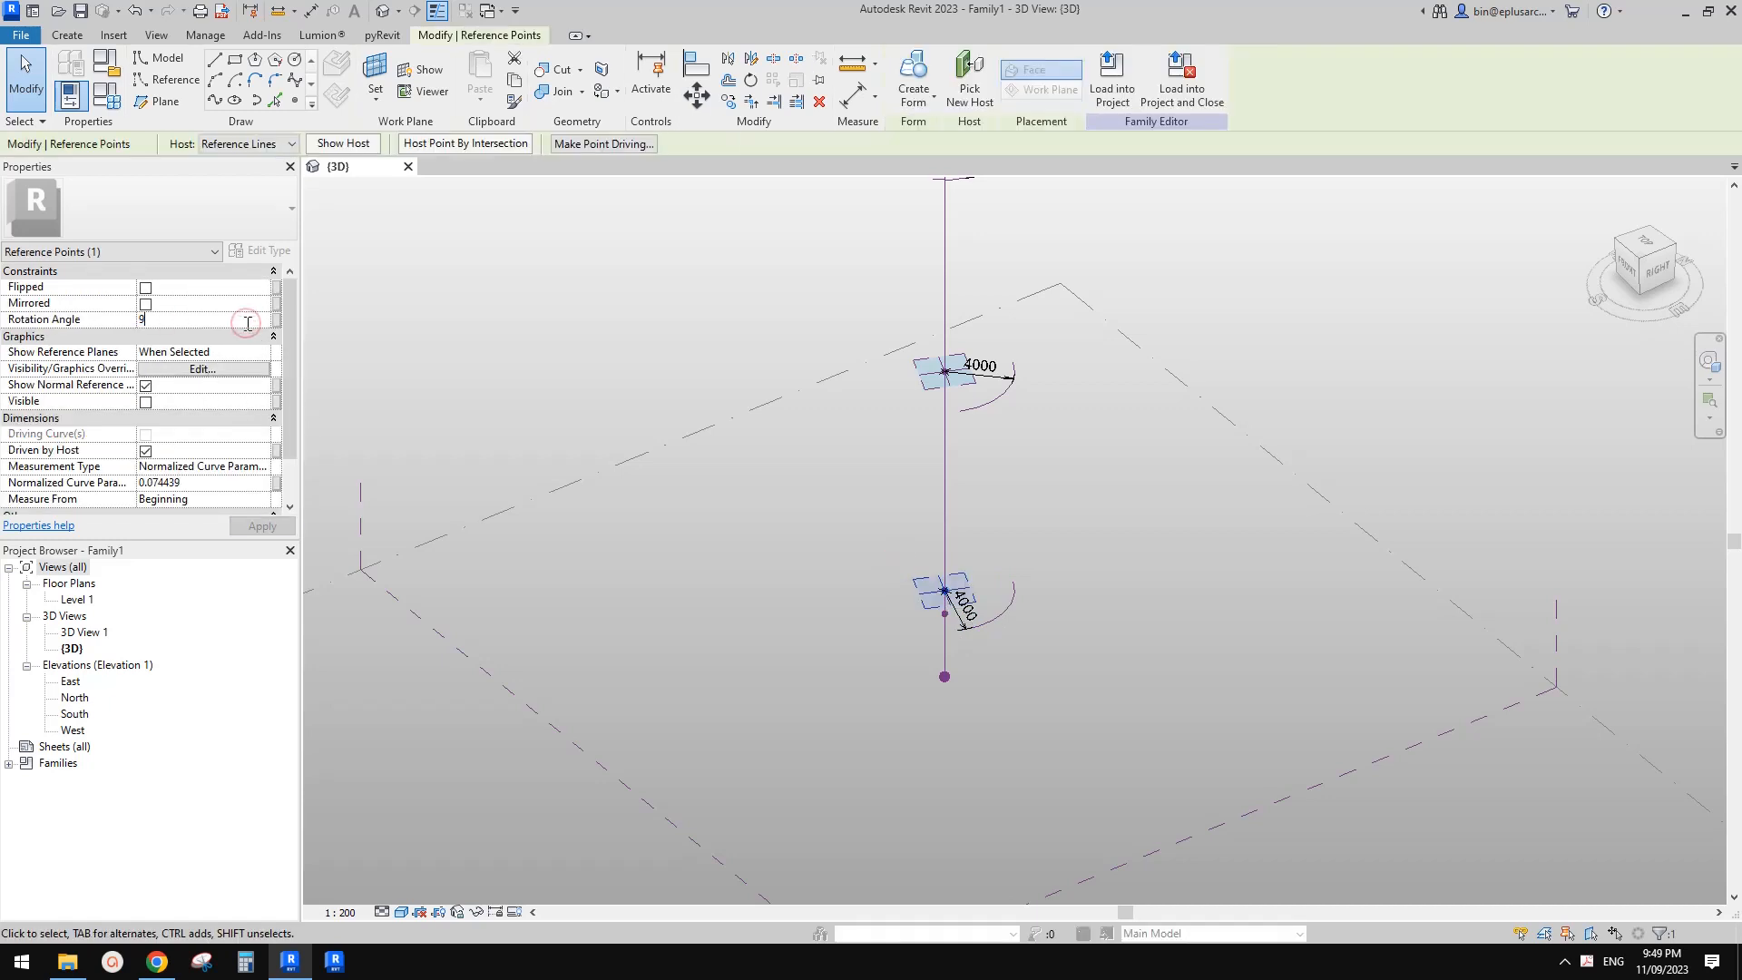
click(217, 352)
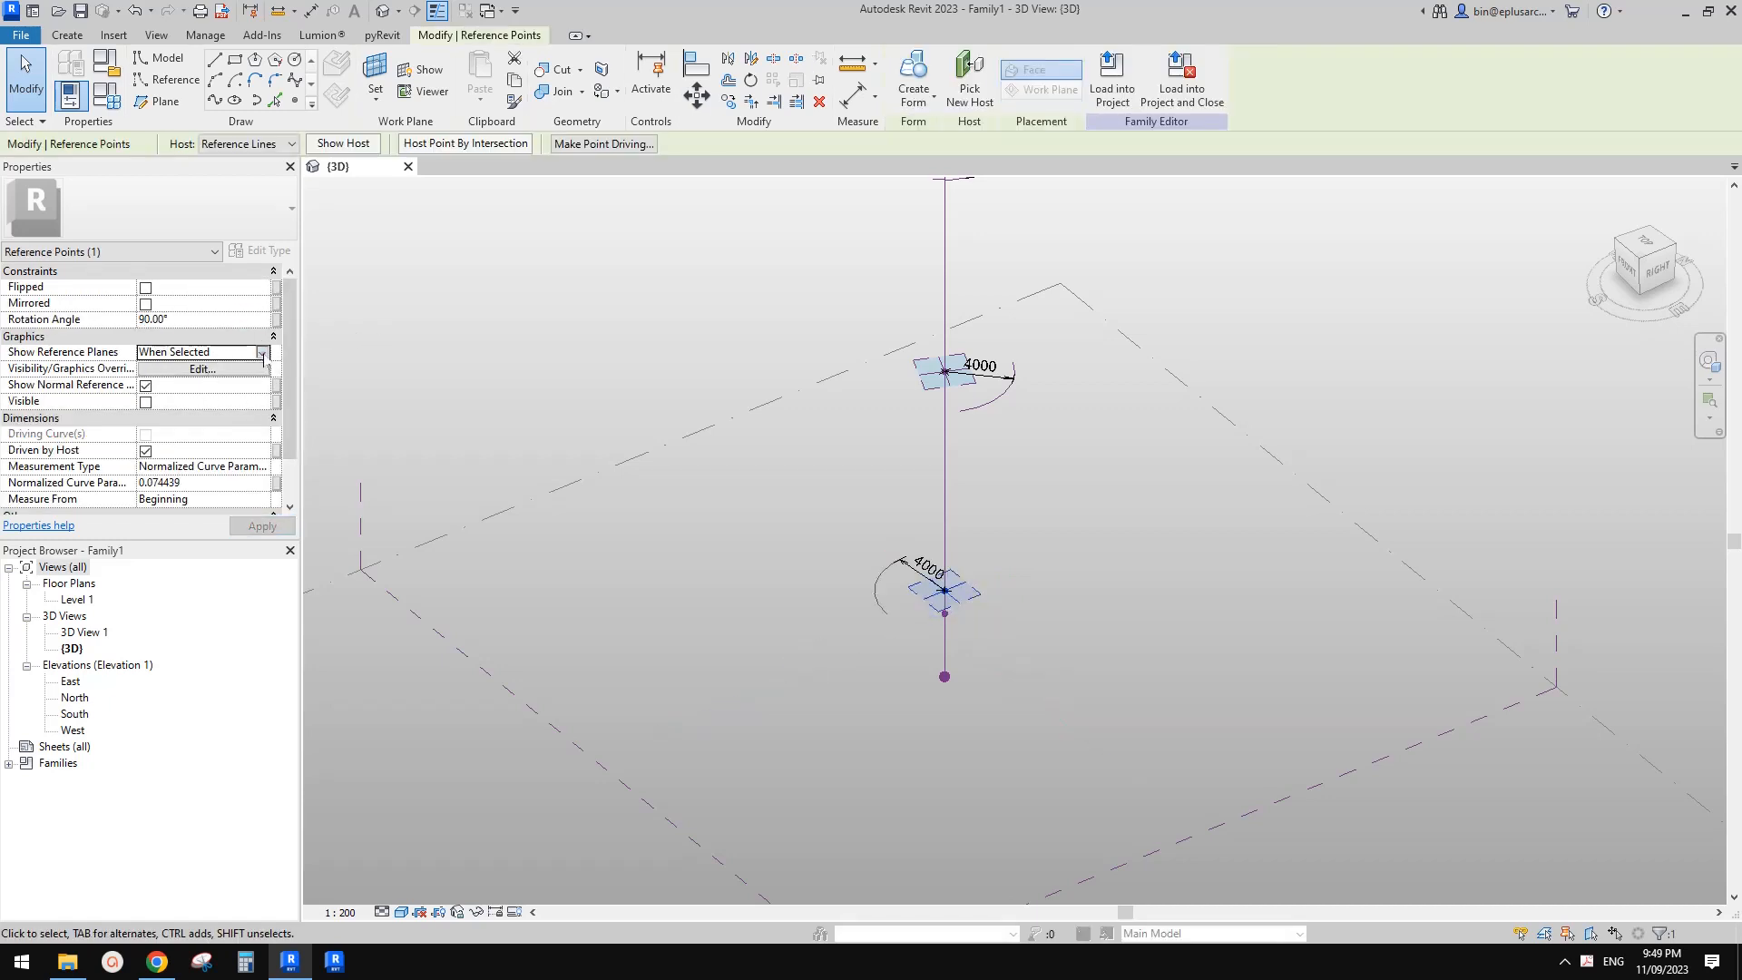
- Set Show Reference Planes to Always for the lowest profile point on the vertical line
click(261, 352)
click(175, 398)
click(810, 448)
shift+middle_drag(1039, 614, 1003, 625)
scroll(1009, 544, down, 1)
shift+middle_drag(1003, 625, 984, 626)
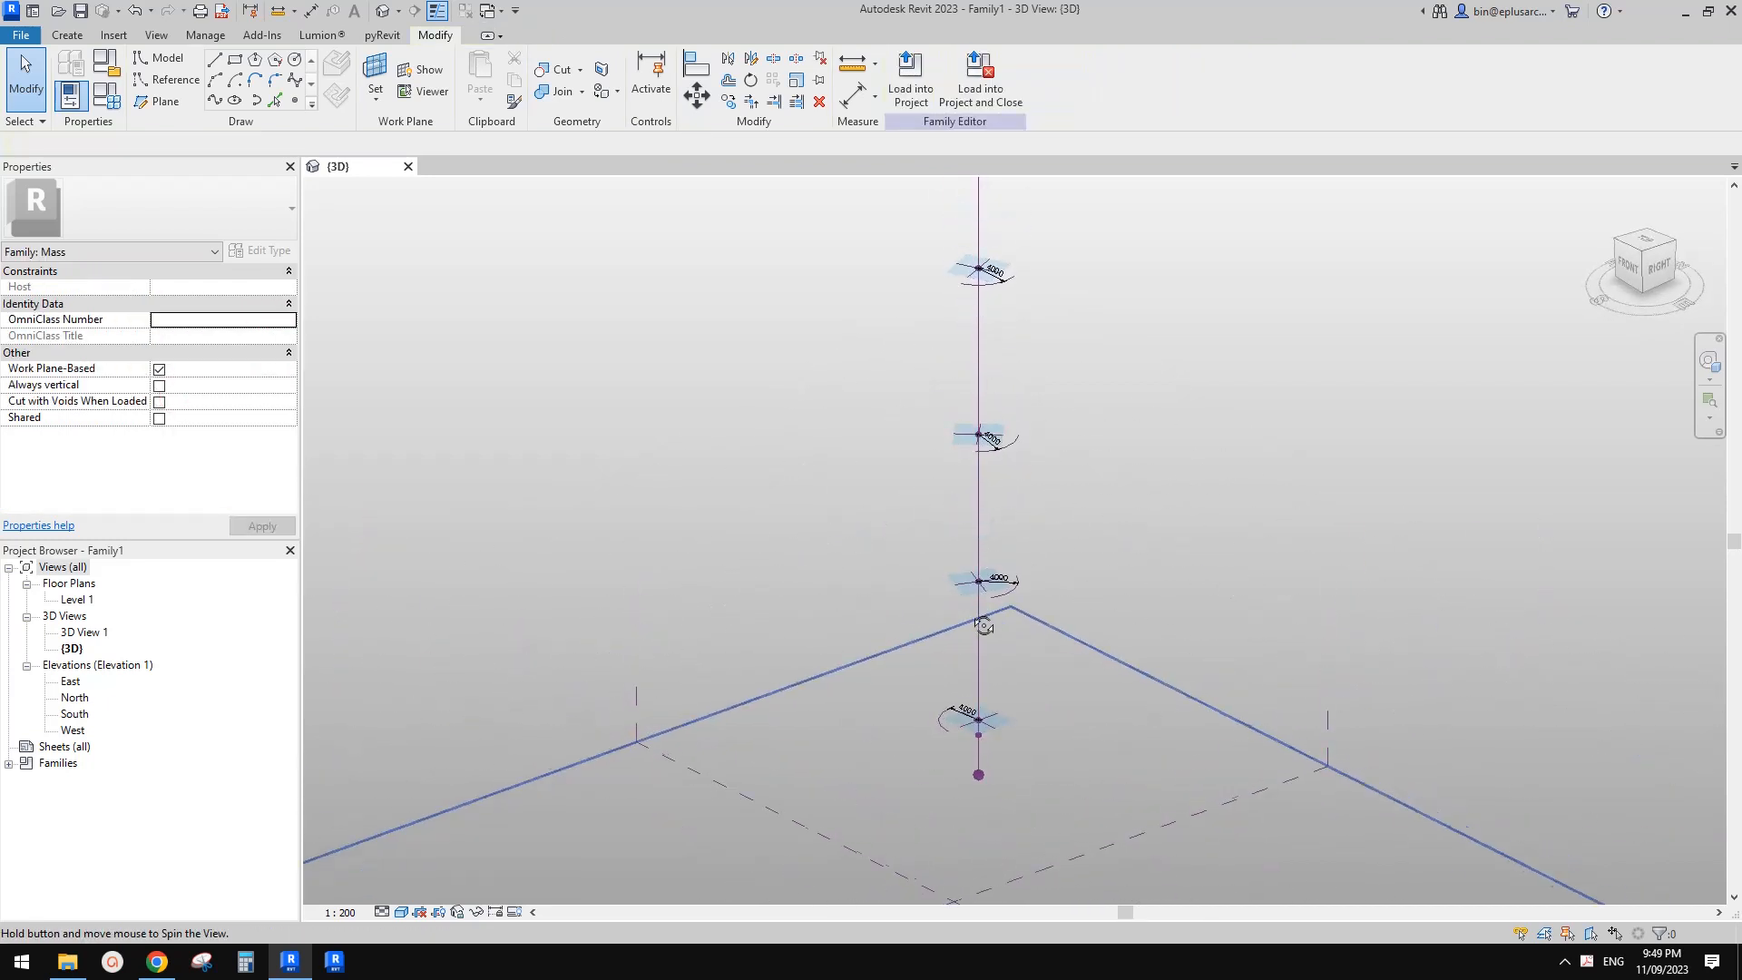
scroll(995, 354, down, 1)
middle_drag(999, 370, 1005, 467)
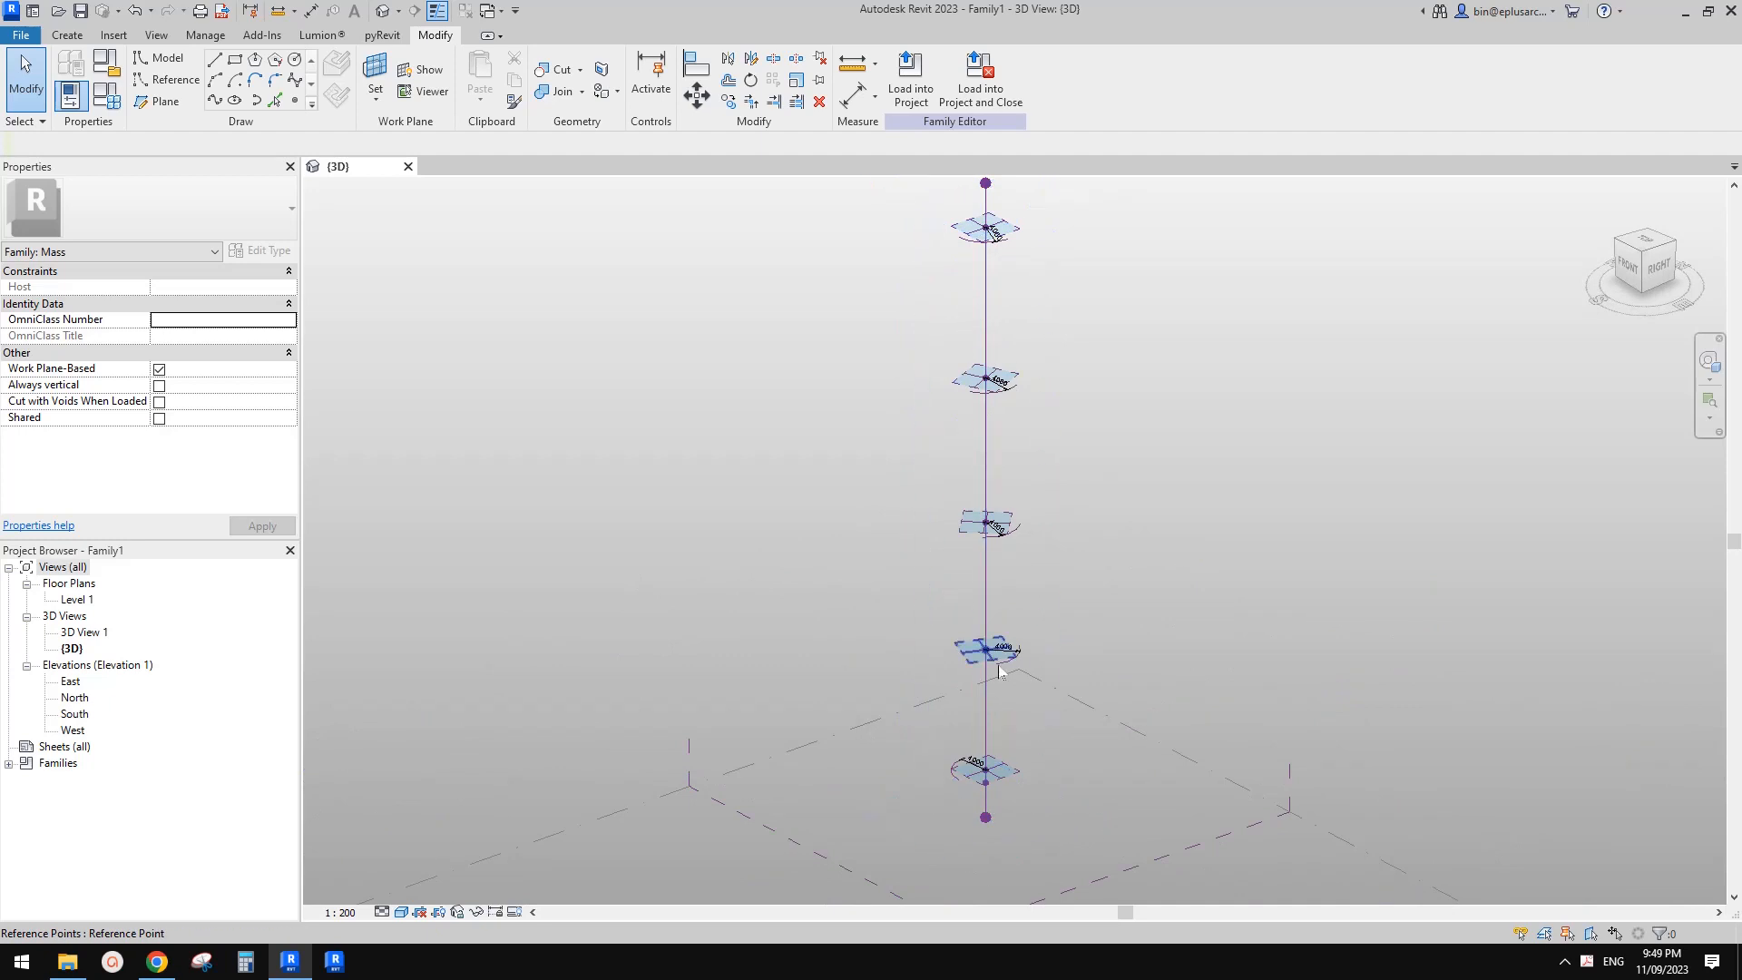
middle_drag(1023, 727, 1046, 664)
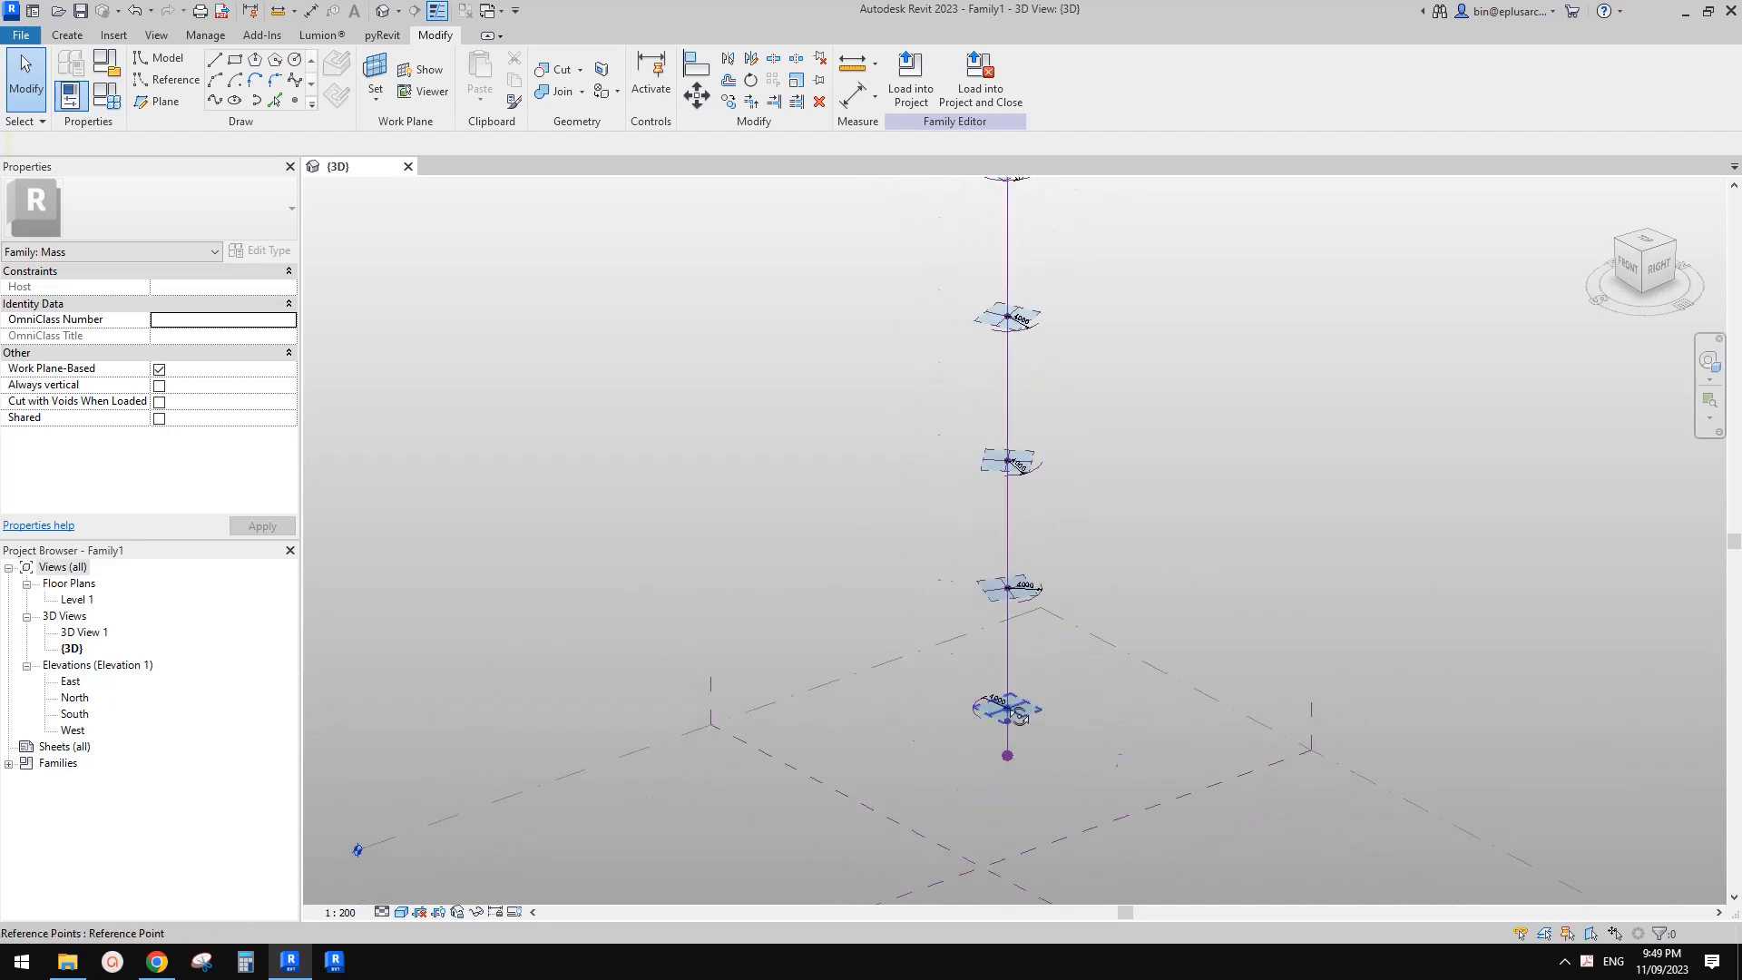
scroll(988, 682, up, 1)
scroll(988, 684, up, 1)
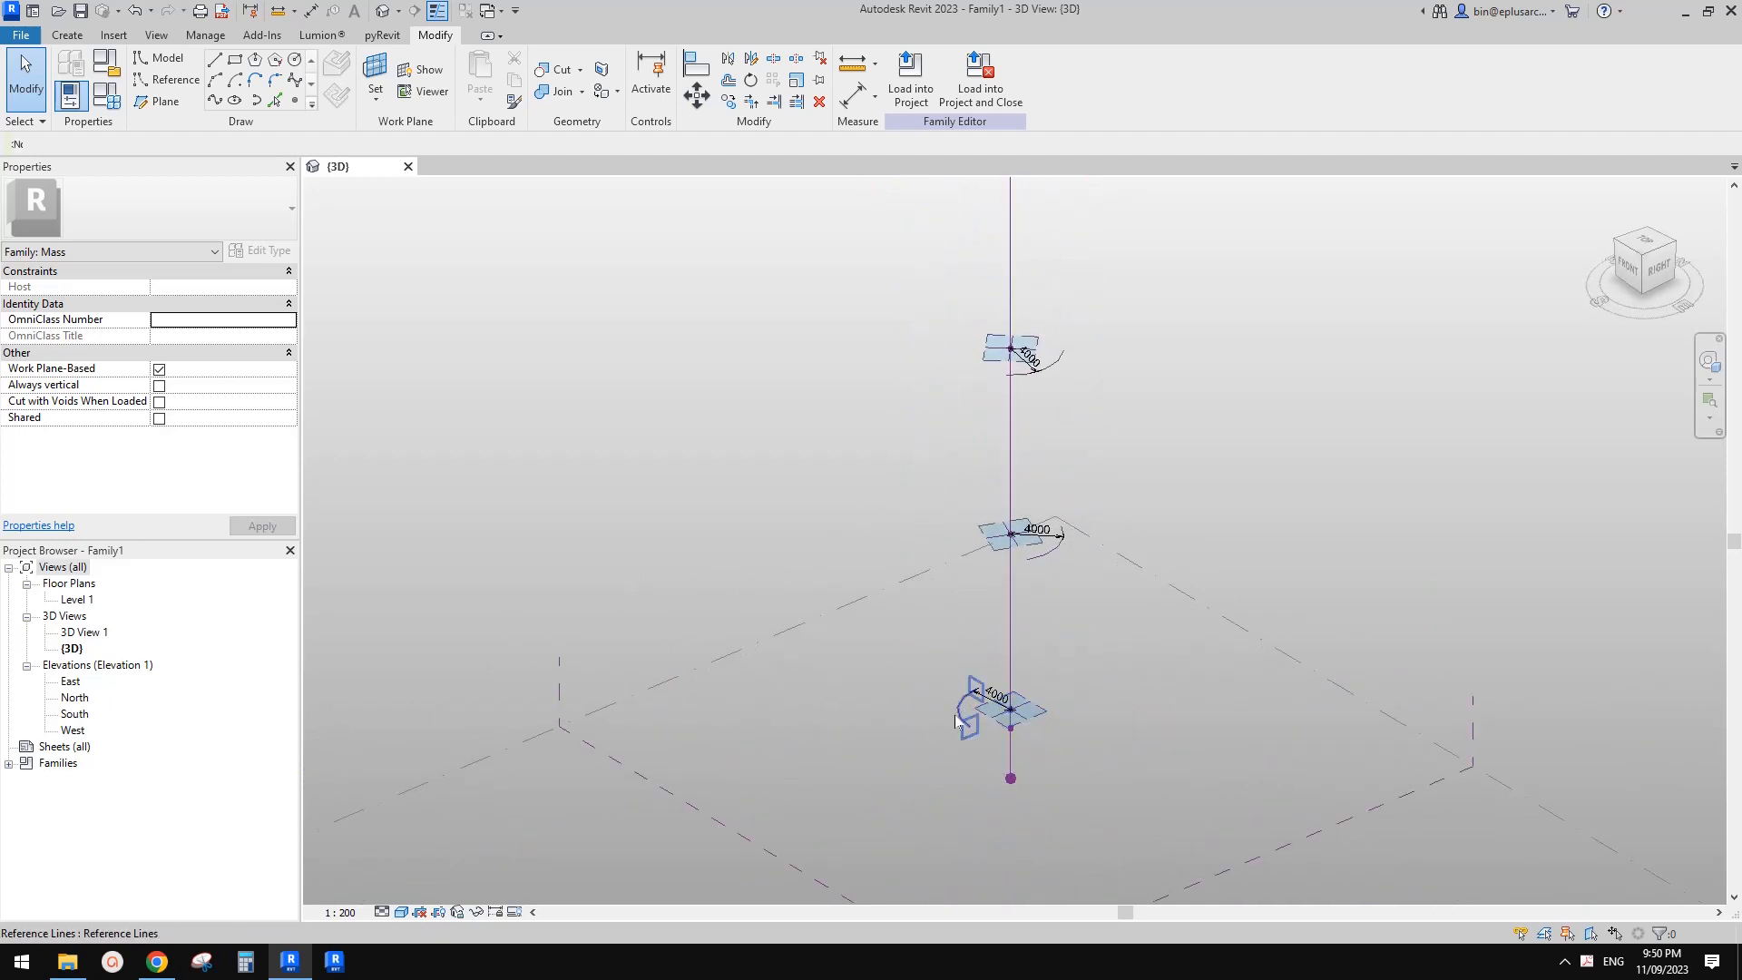
- Set the lowest profile point's rotation angle to 89°
click(957, 721)
scroll(955, 724, up, 1)
key(Escape)
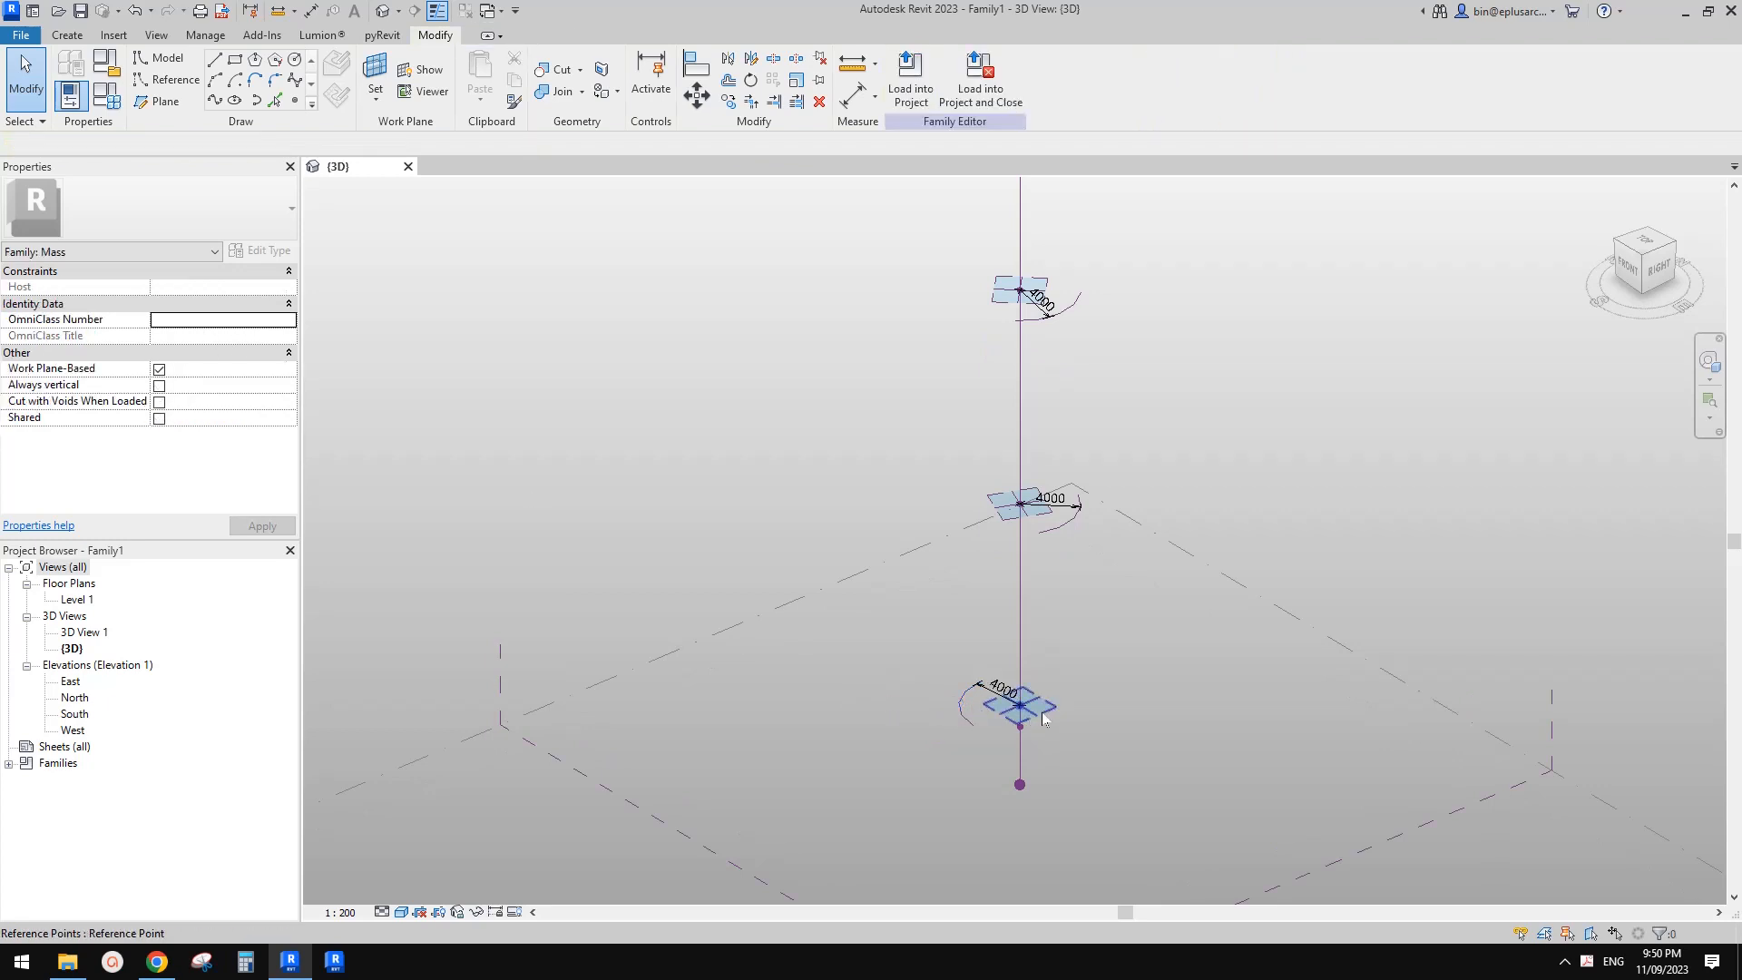
click(1040, 713)
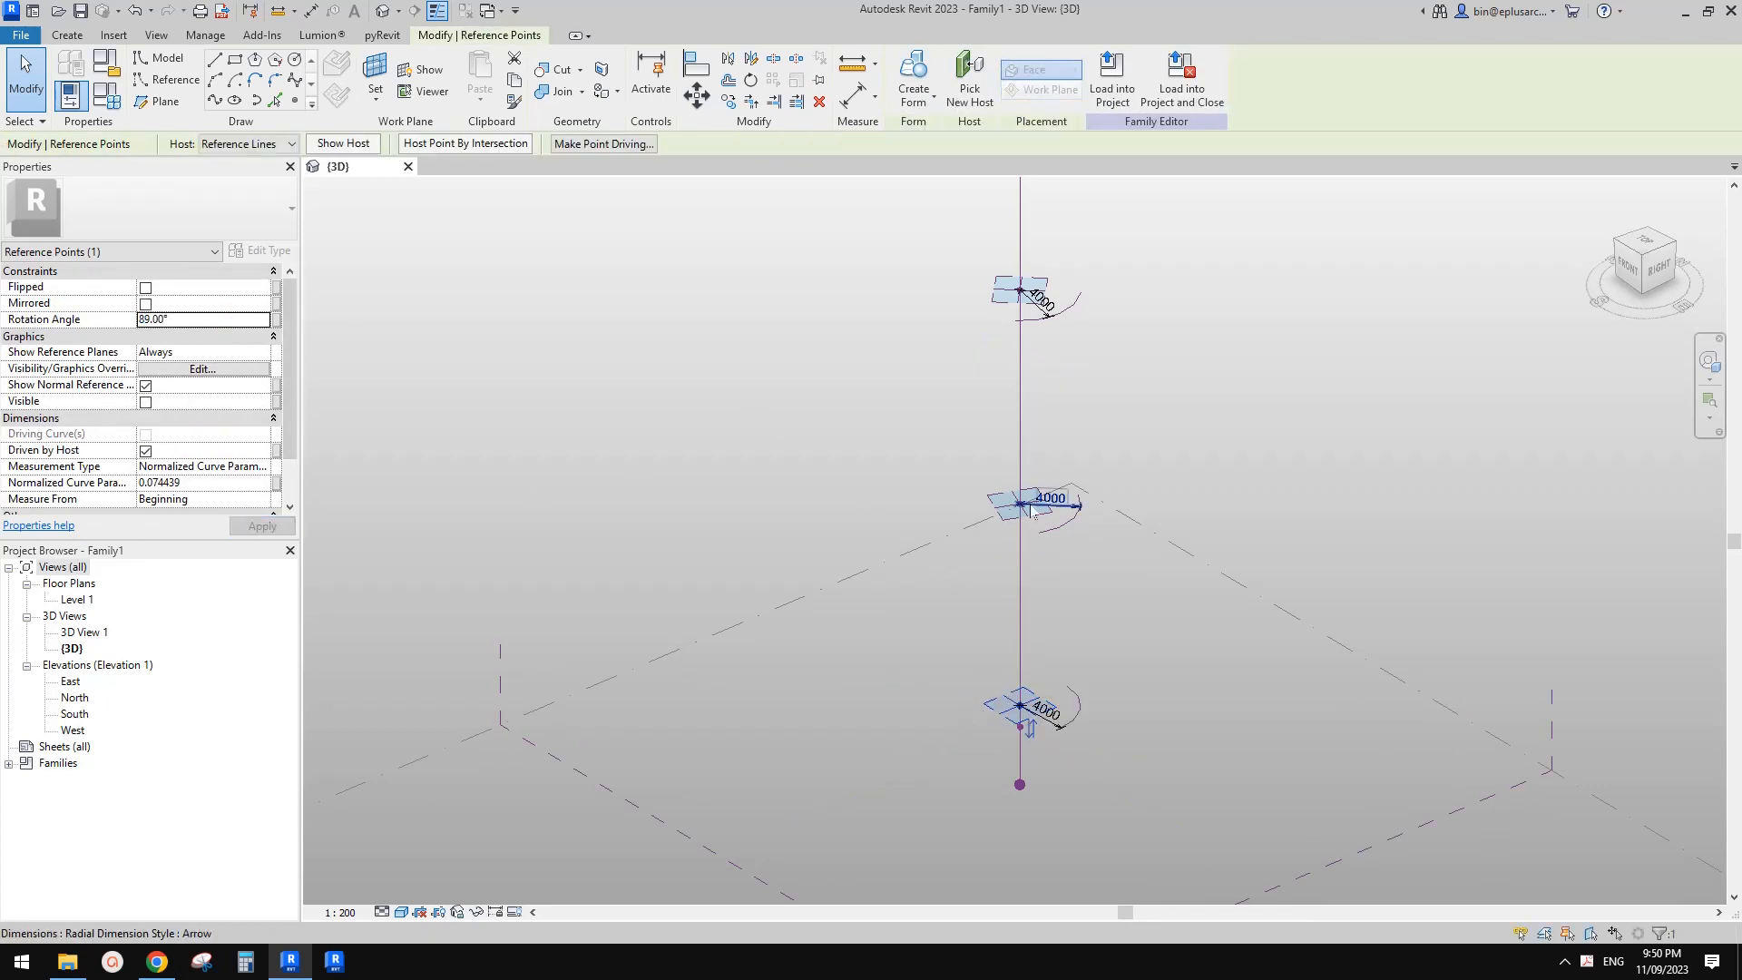
scroll(1048, 581, down, 1)
shift+middle_drag(1048, 592, 889, 646)
scroll(1061, 700, up, 1)
scroll(977, 706, up, 2)
key(Escape)
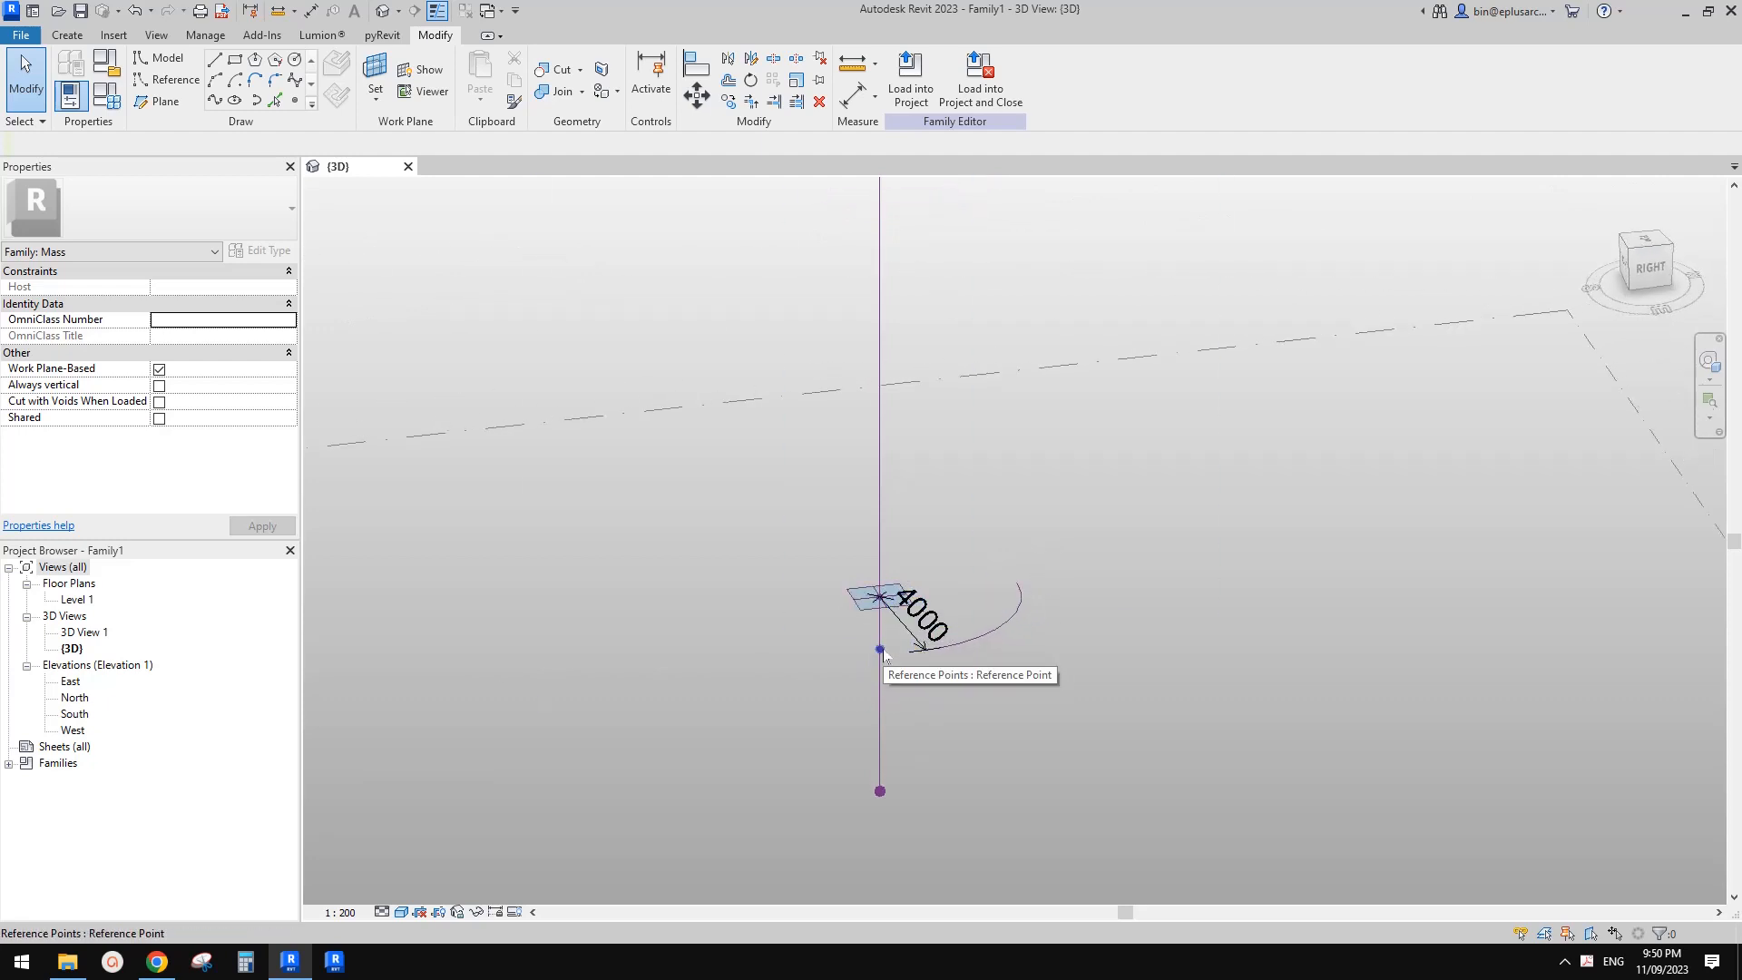
- Delete the extra reference point just below the lowest profile on the vertical line
click(866, 603)
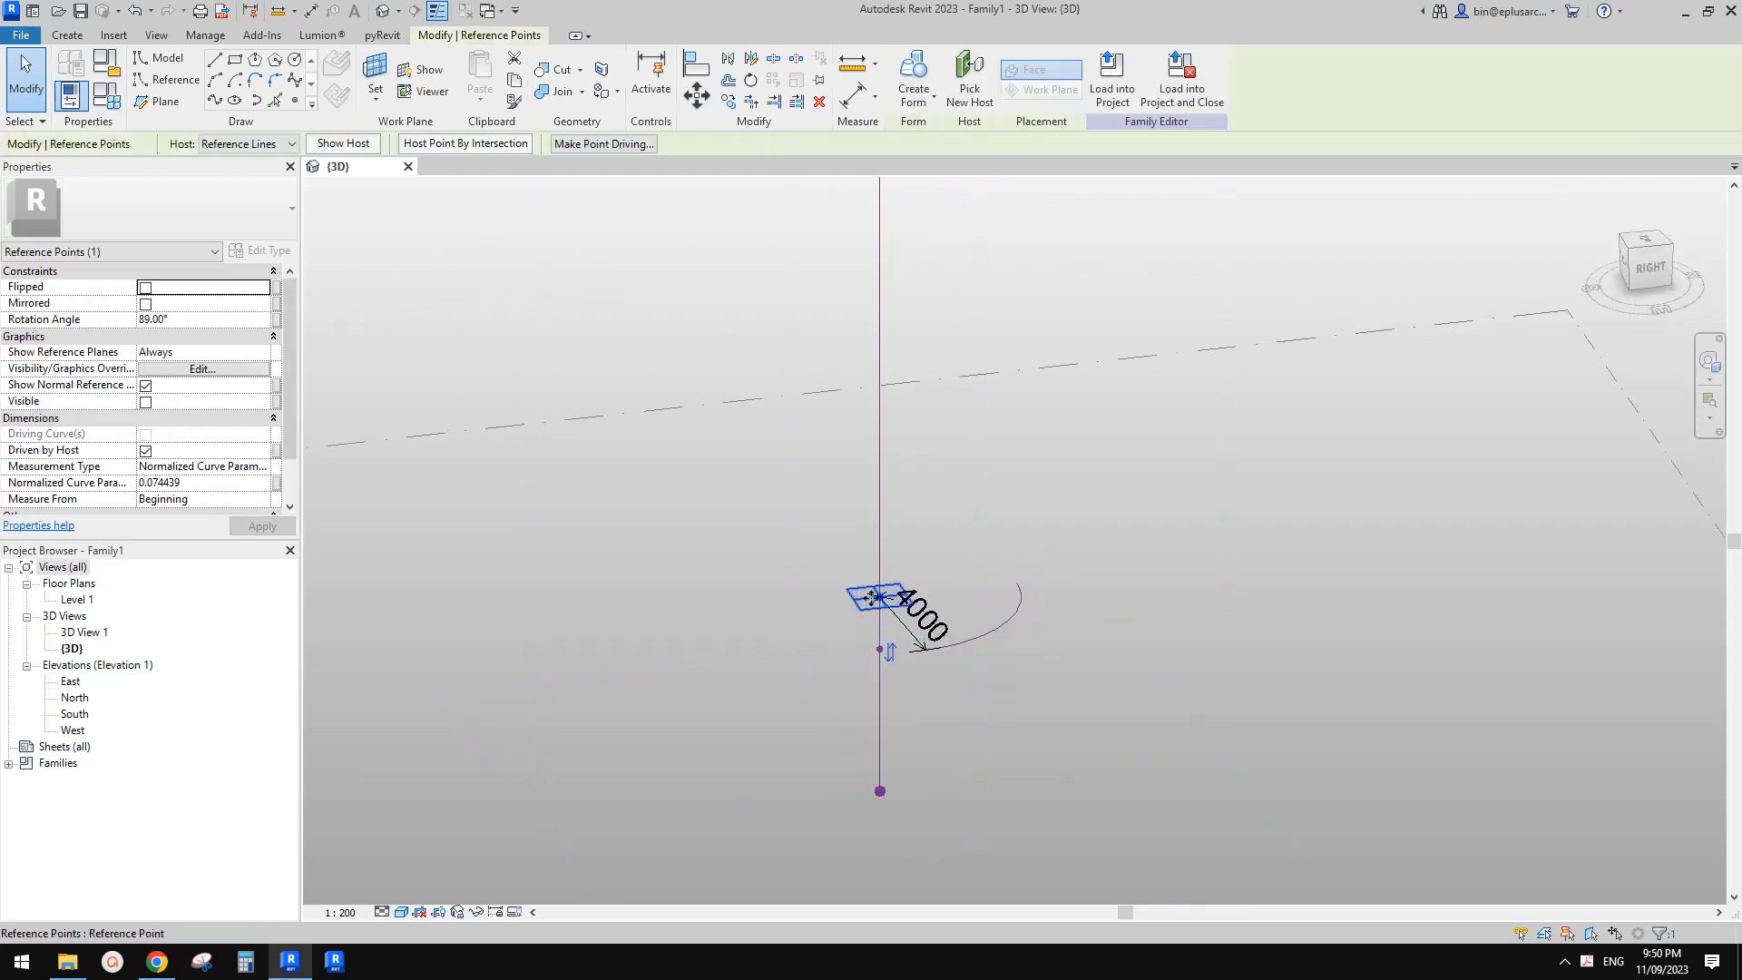
shift+middle_drag(871, 597, 1005, 645)
click(877, 637)
key(Delete)
click(865, 622)
scroll(871, 633, down, 1)
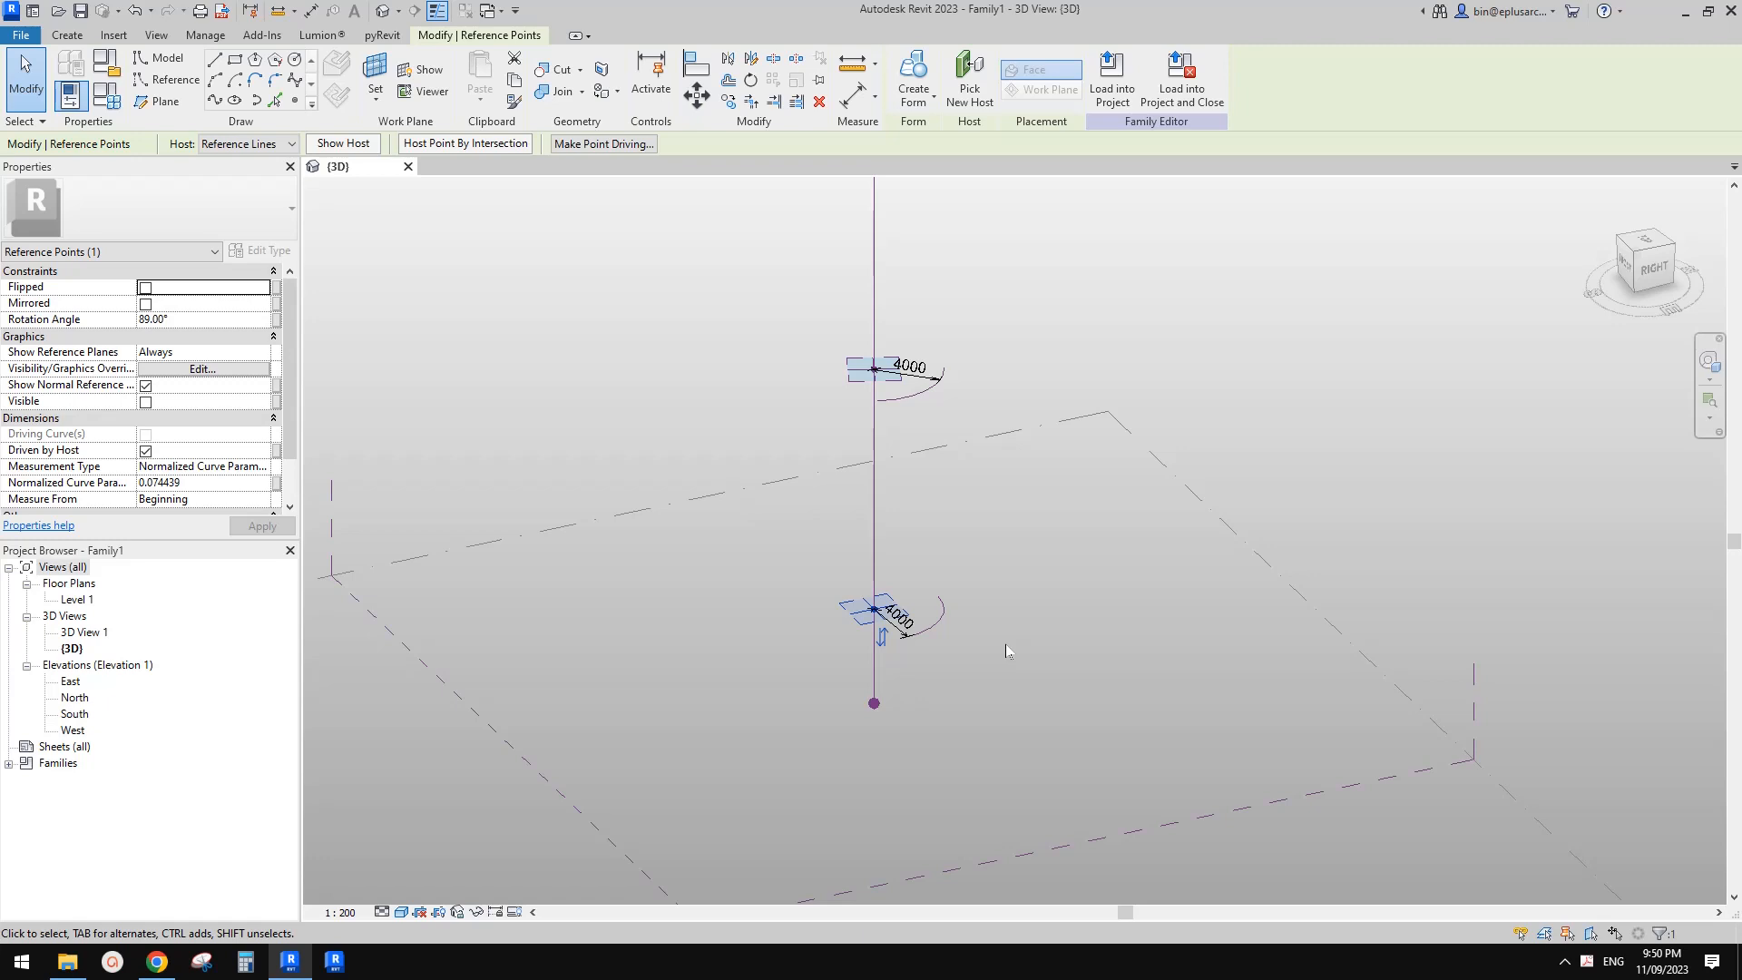
- Place a reference point at the midpoint of the lowest profile's arc
shift+middle_drag(1006, 645, 929, 640)
click(927, 634)
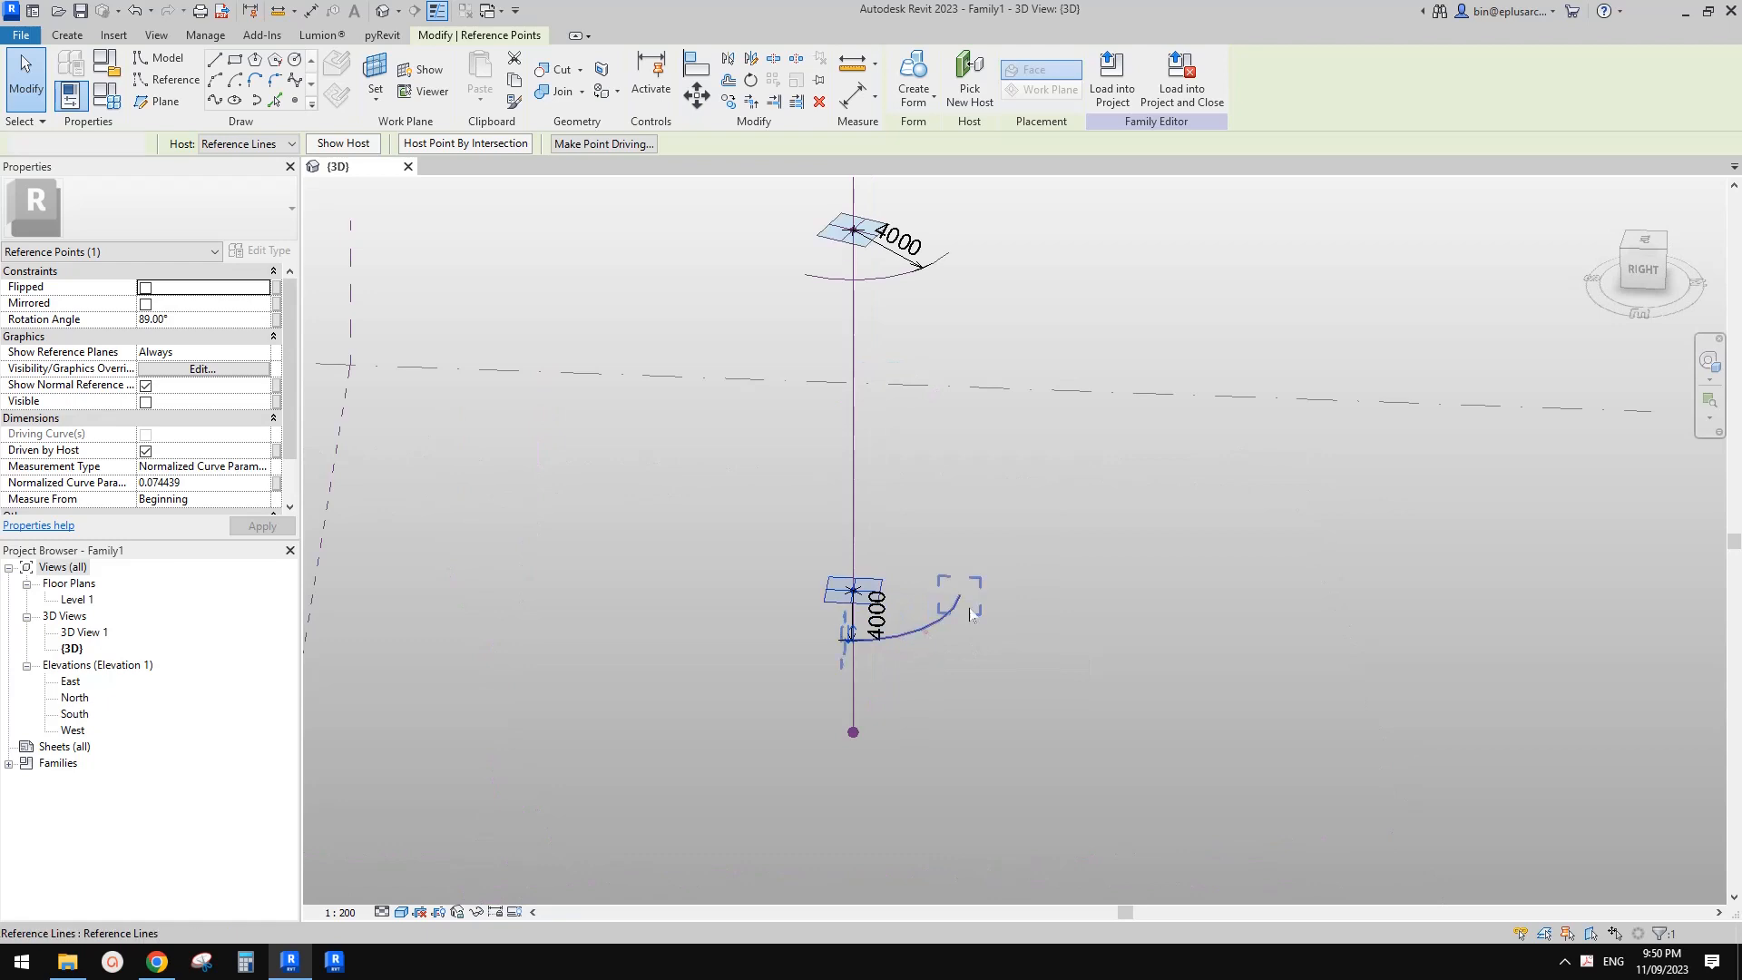
click(295, 100)
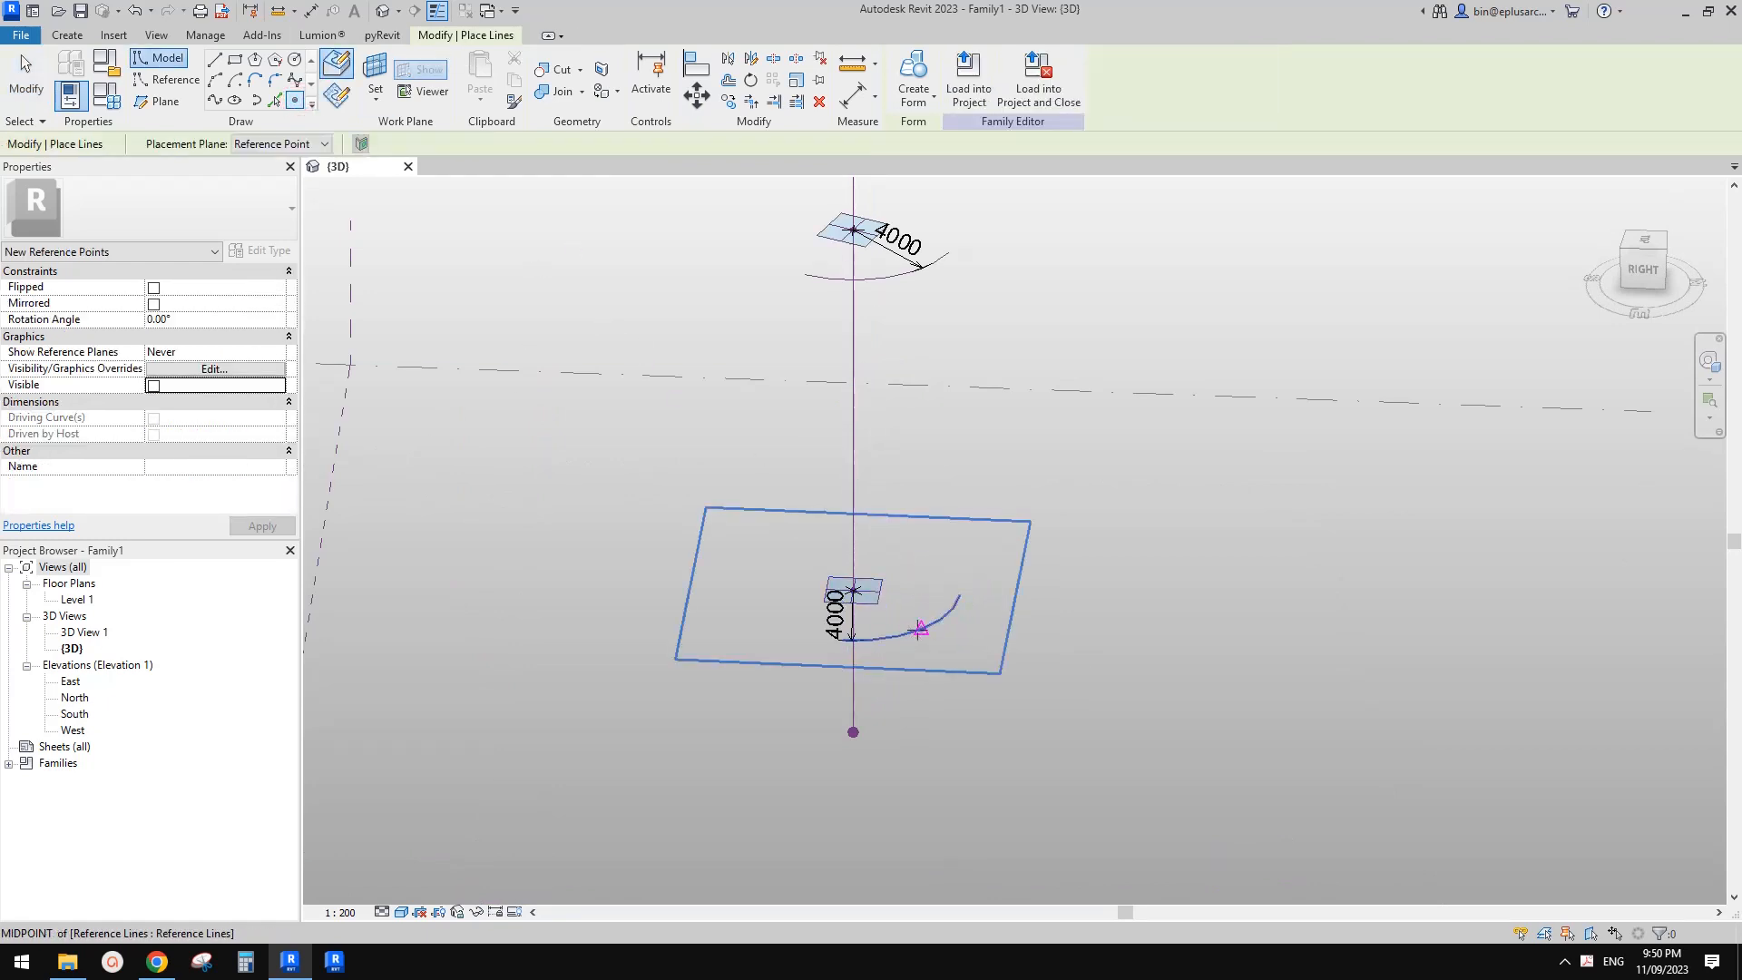
click(921, 629)
key(Escape)
key(Escape)
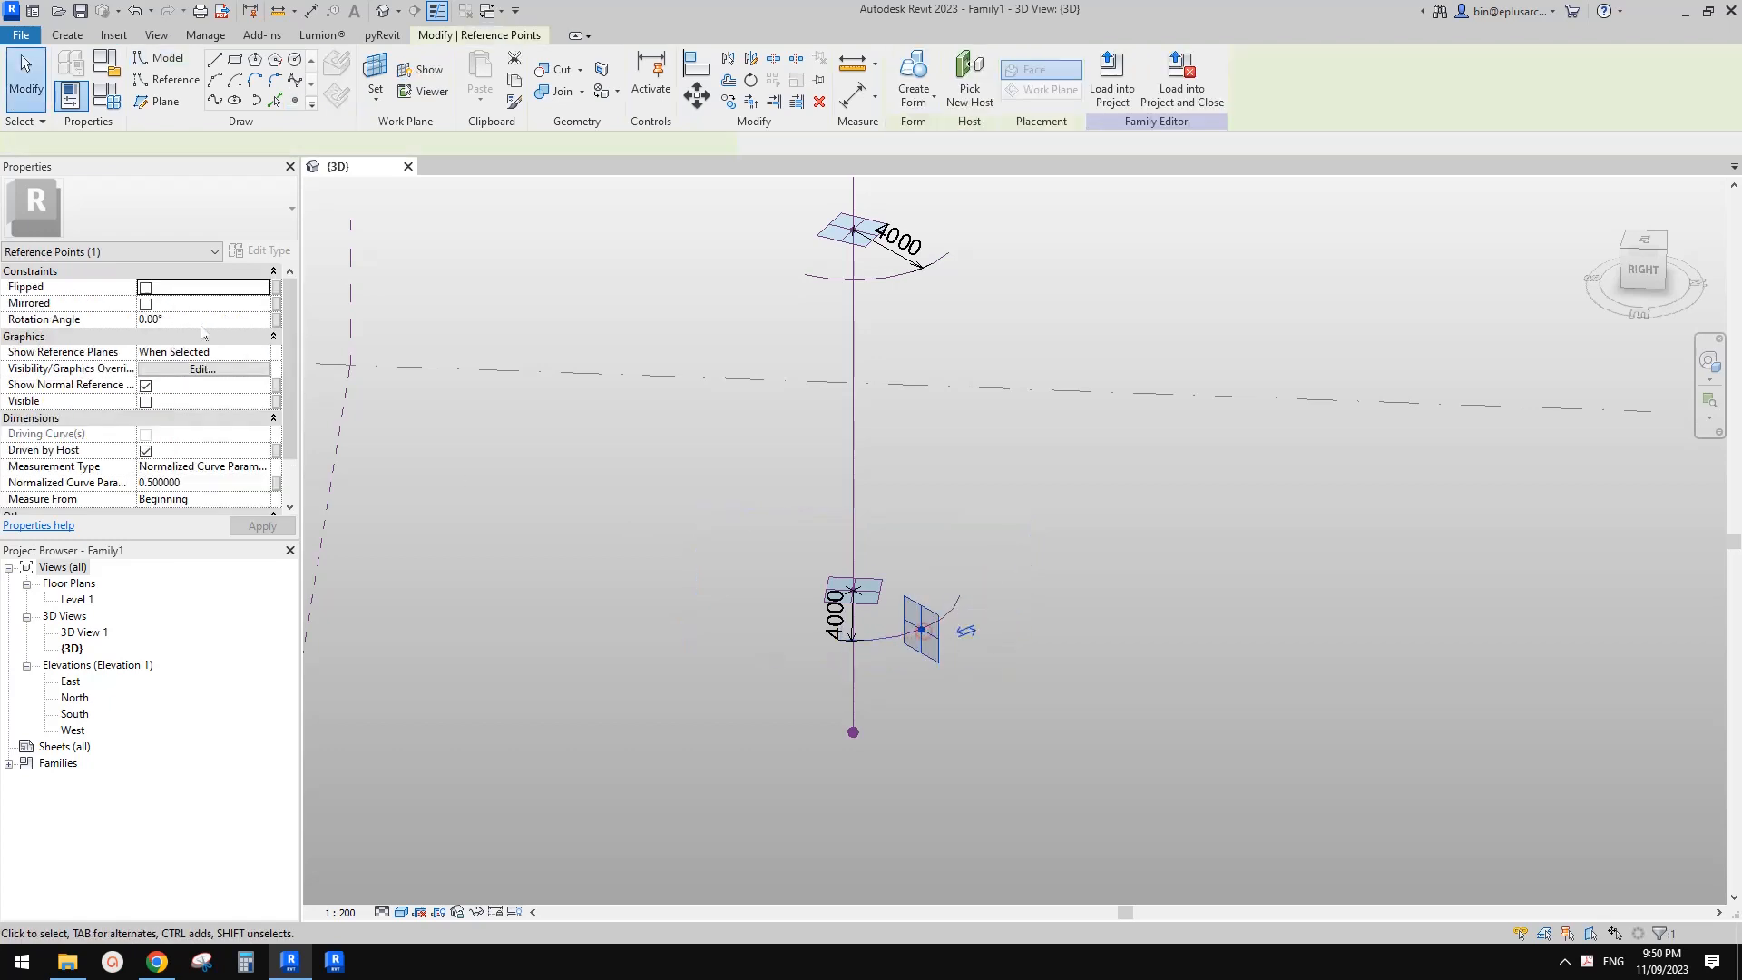
- Set the arc midpoint's Show Reference Planes to Always and turn off showing only its normal reference plane
click(921, 629)
click(261, 353)
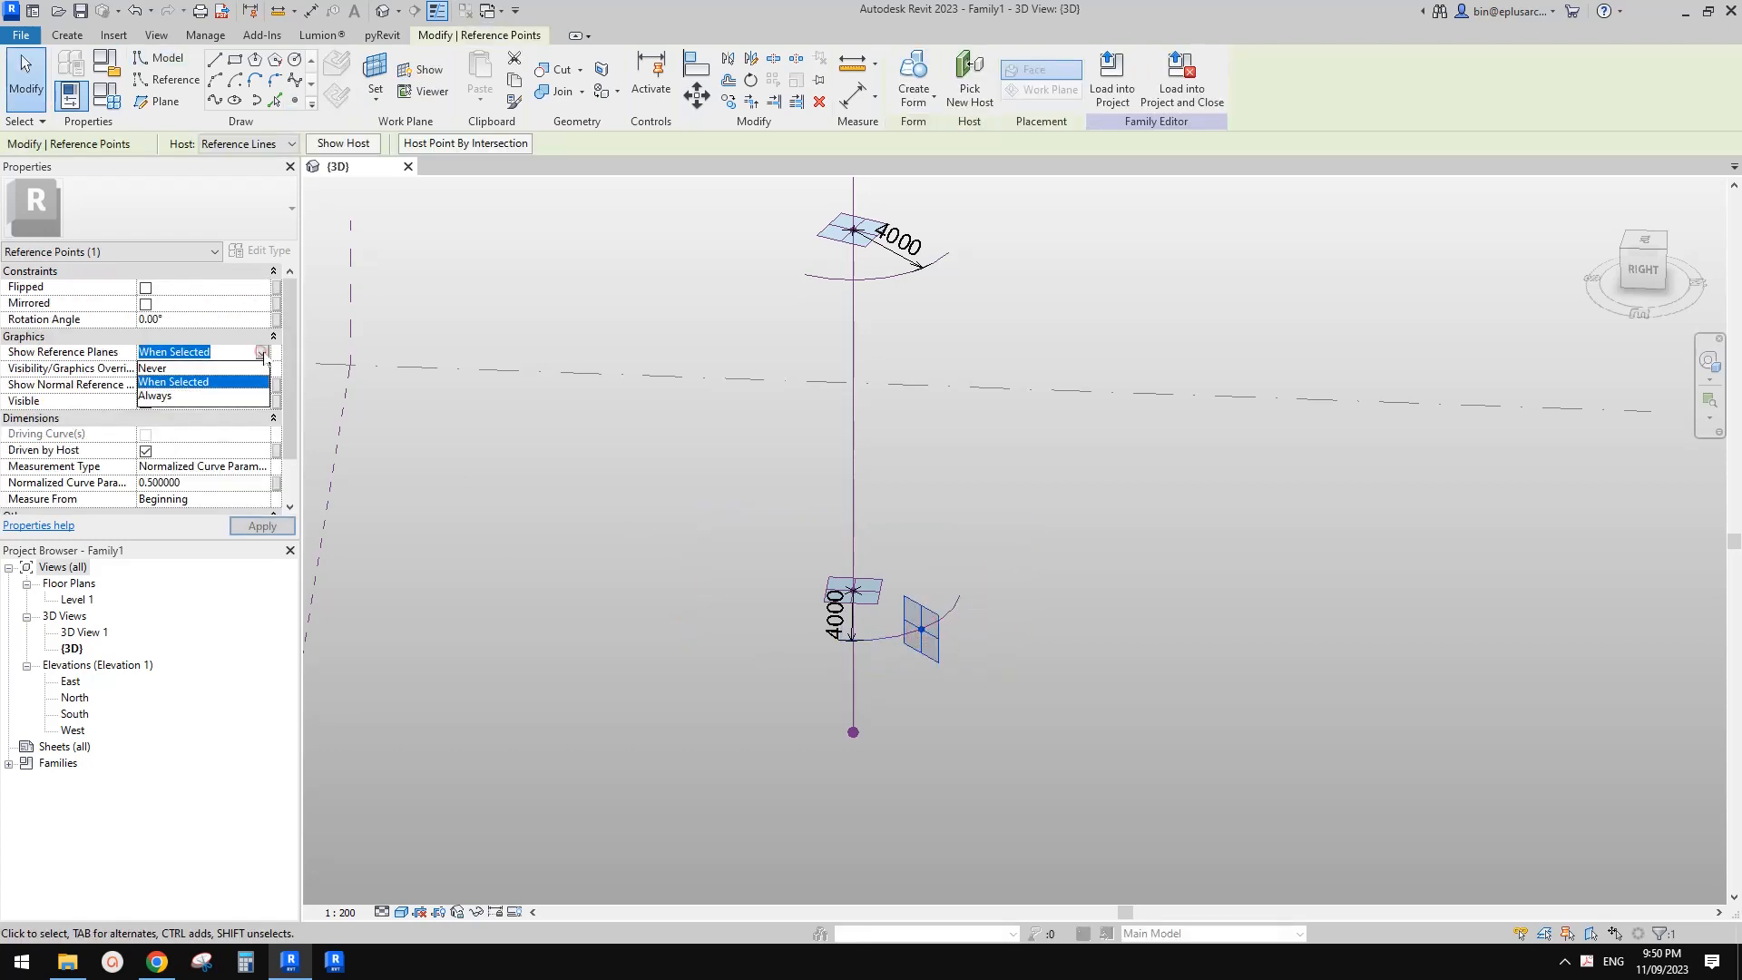
click(185, 397)
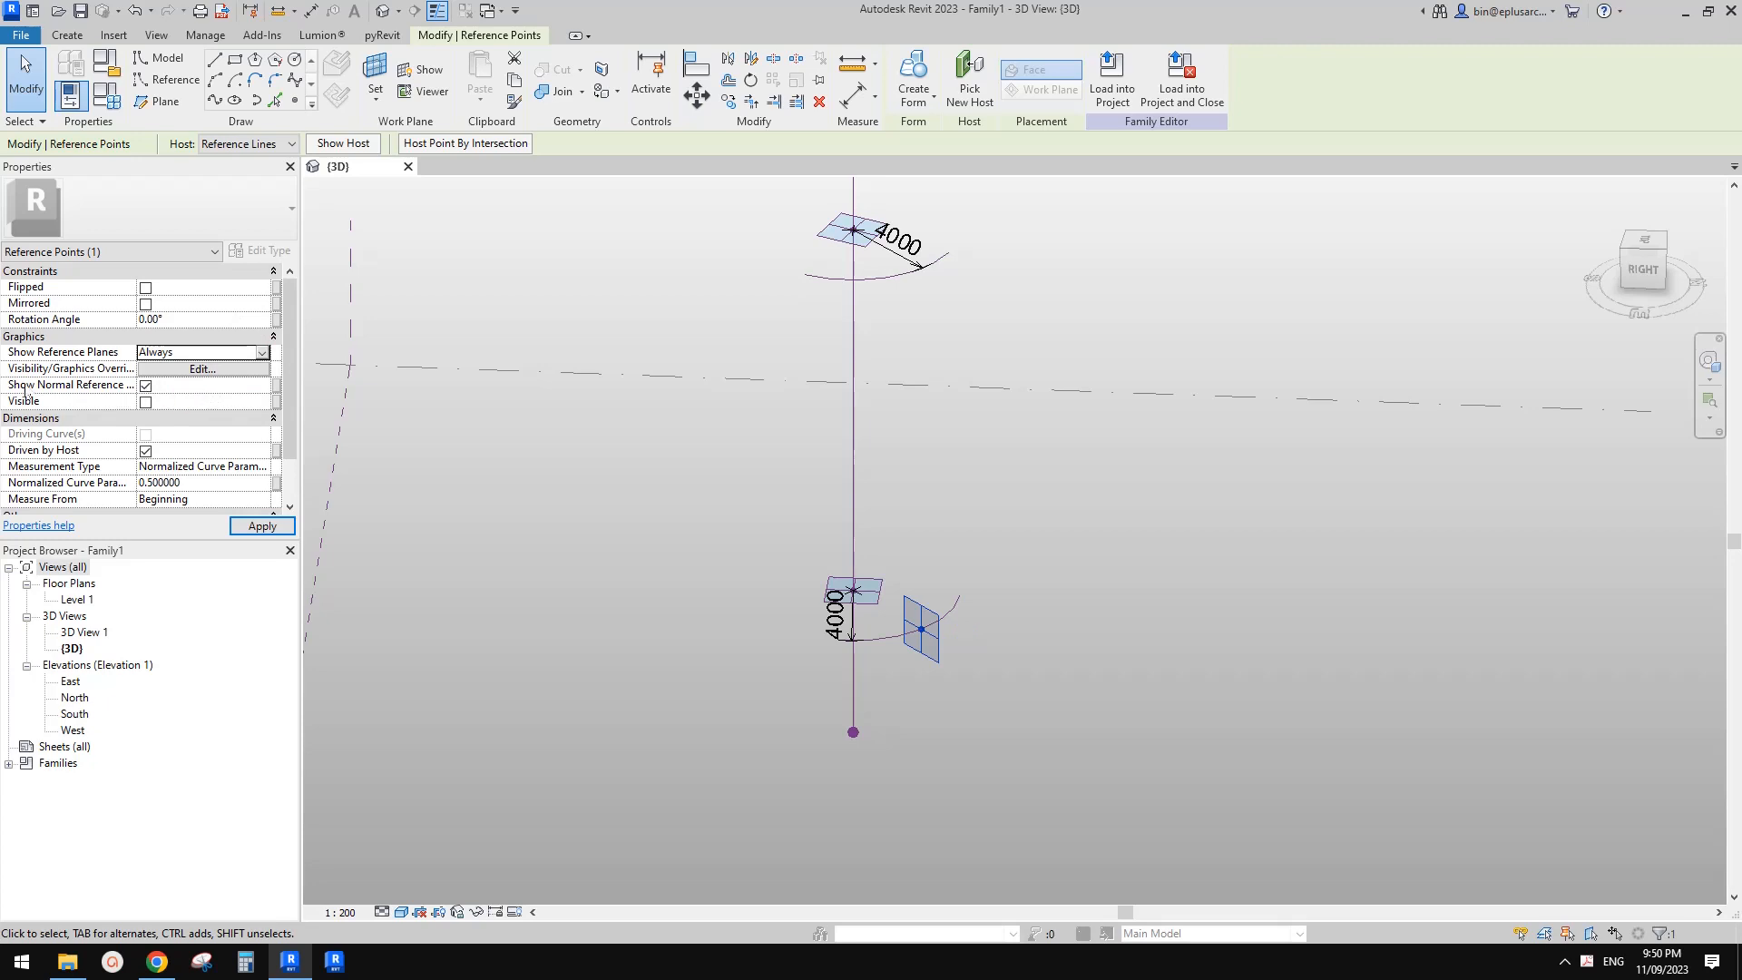
click(973, 608)
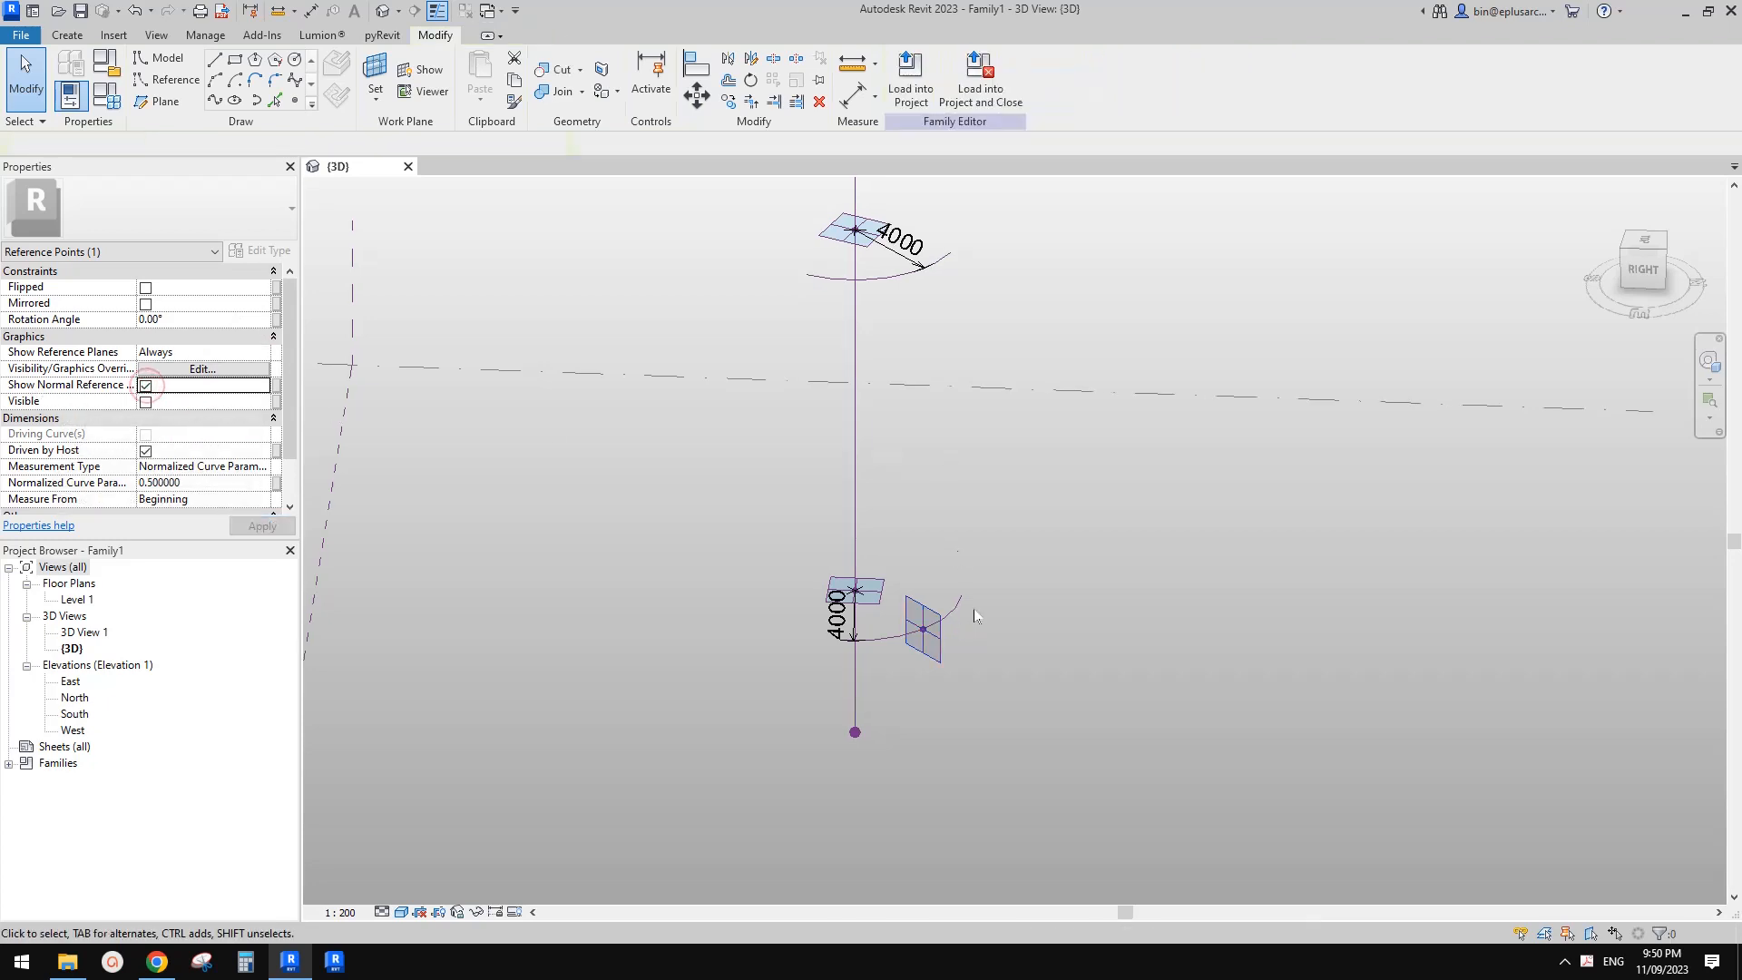
shift+middle_drag(973, 608, 1124, 595)
click(979, 628)
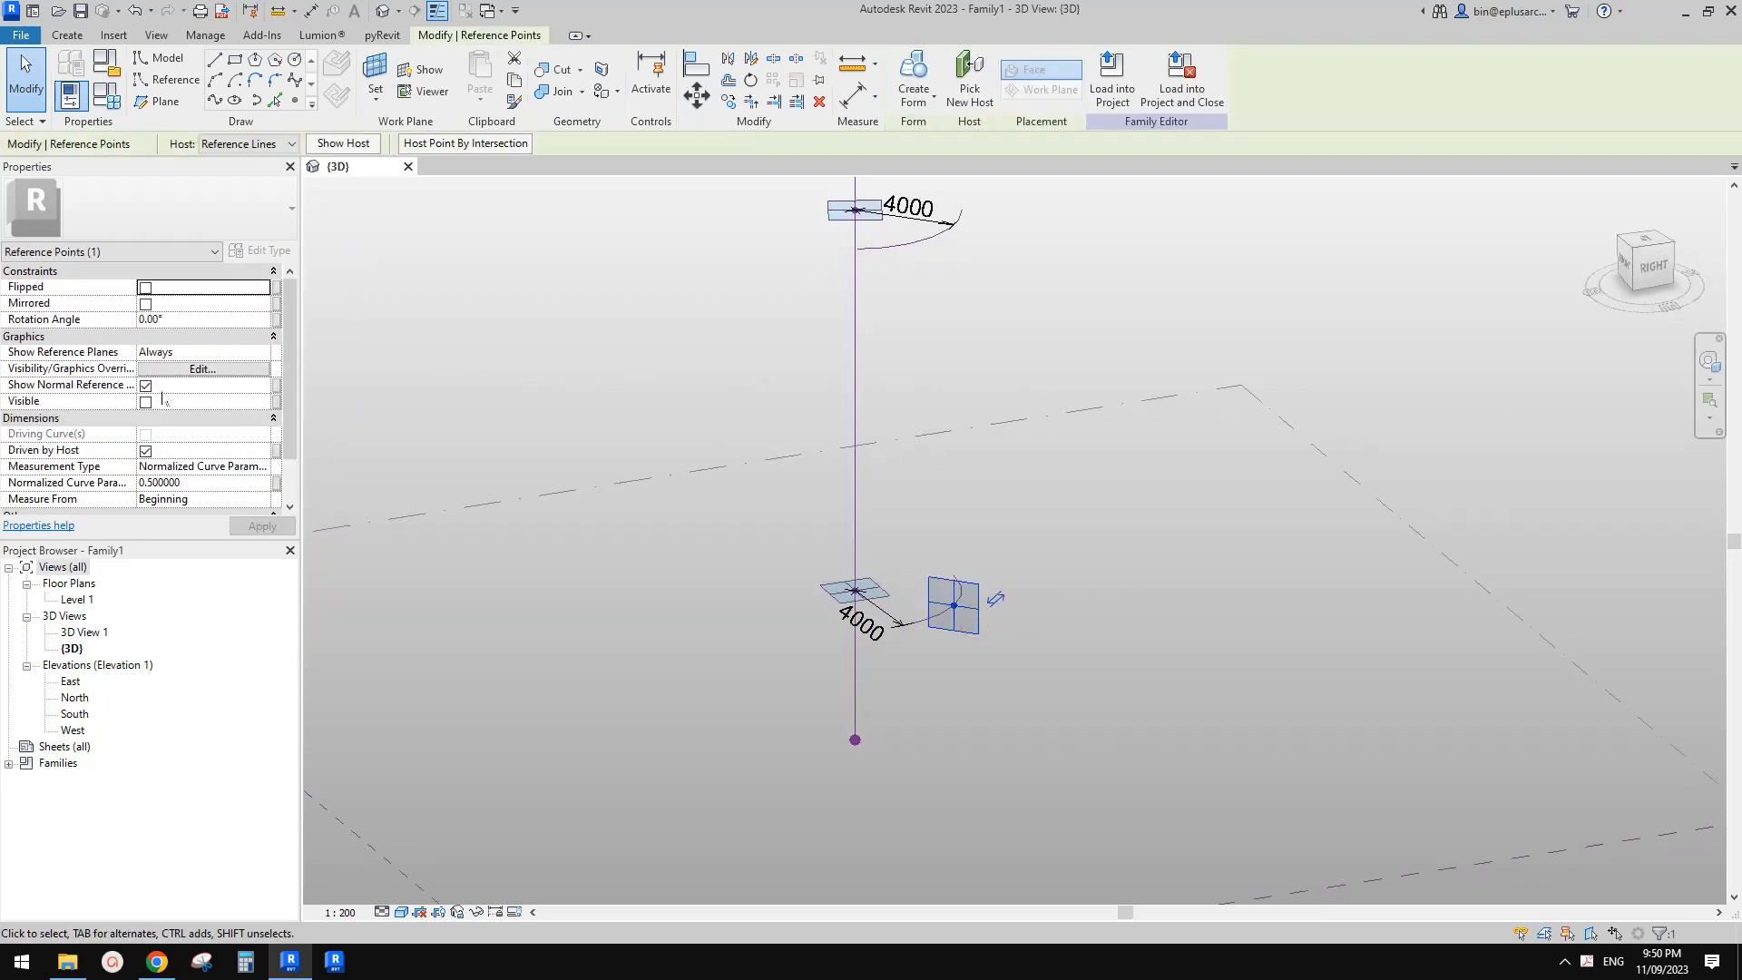
click(147, 389)
shift+middle_drag(1014, 439, 1132, 583)
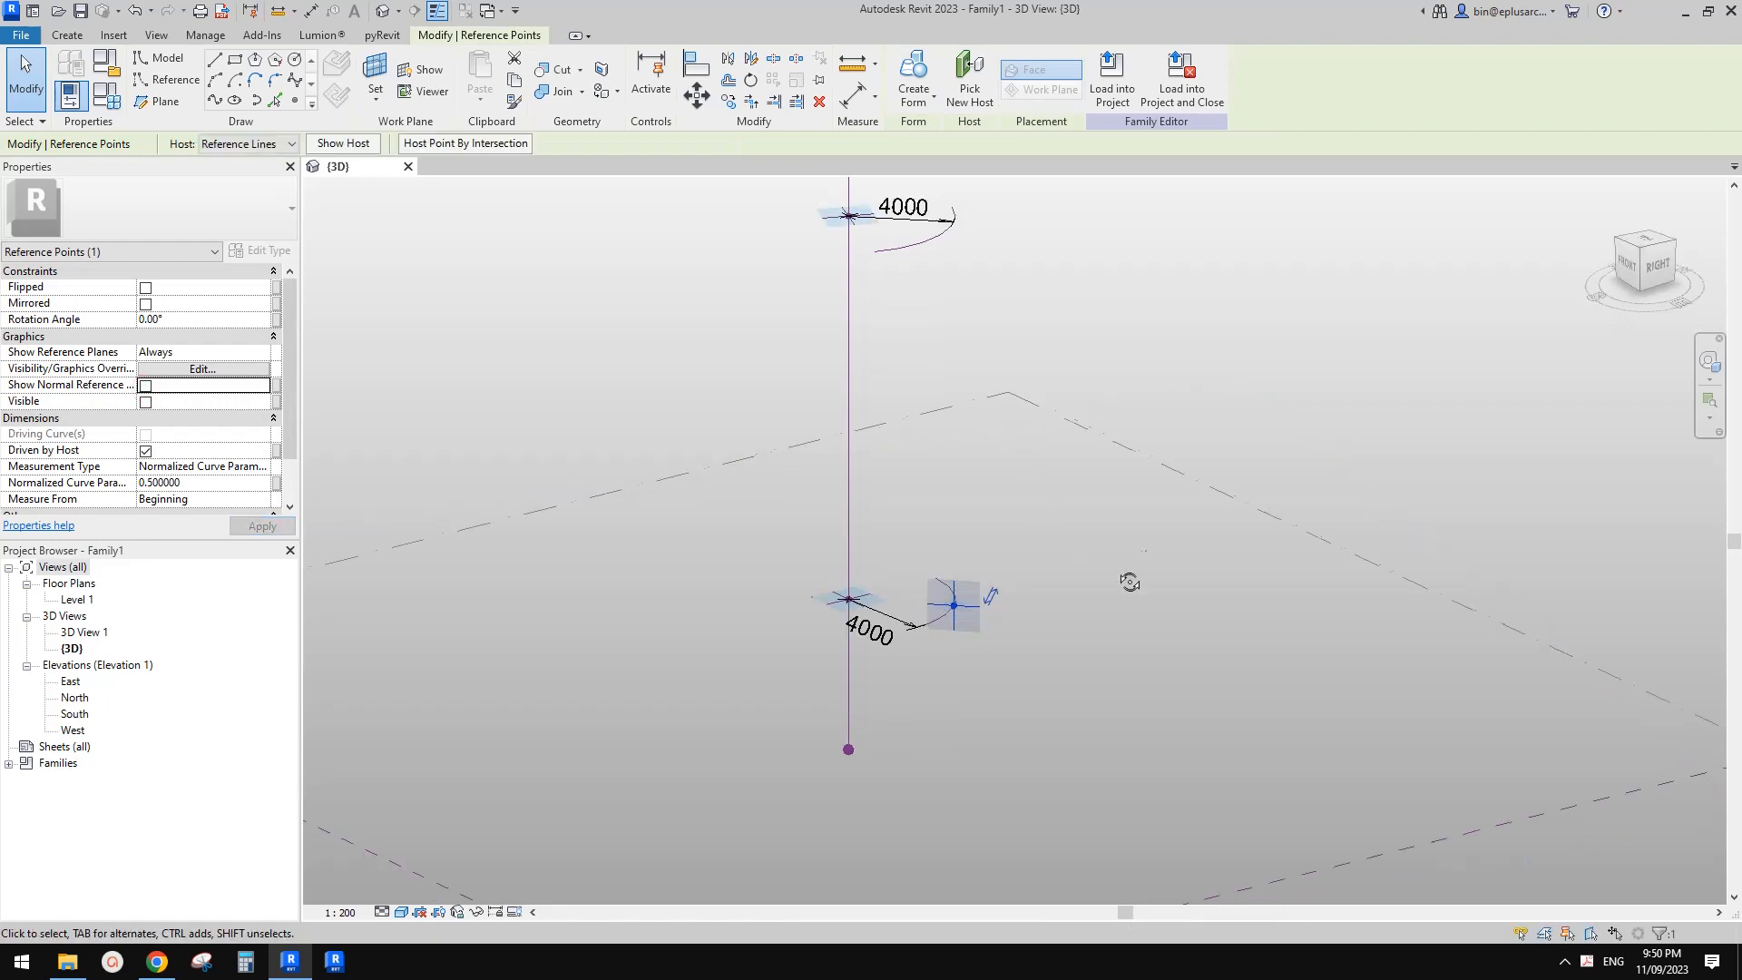
click(1004, 629)
- Set the work plane for a centre-ends reference arc to the vertical reference plane at the lowest arc's midpoint
scroll(1005, 629, up, 2)
shift+middle_drag(1005, 629, 961, 599)
scroll(932, 583, up, 2)
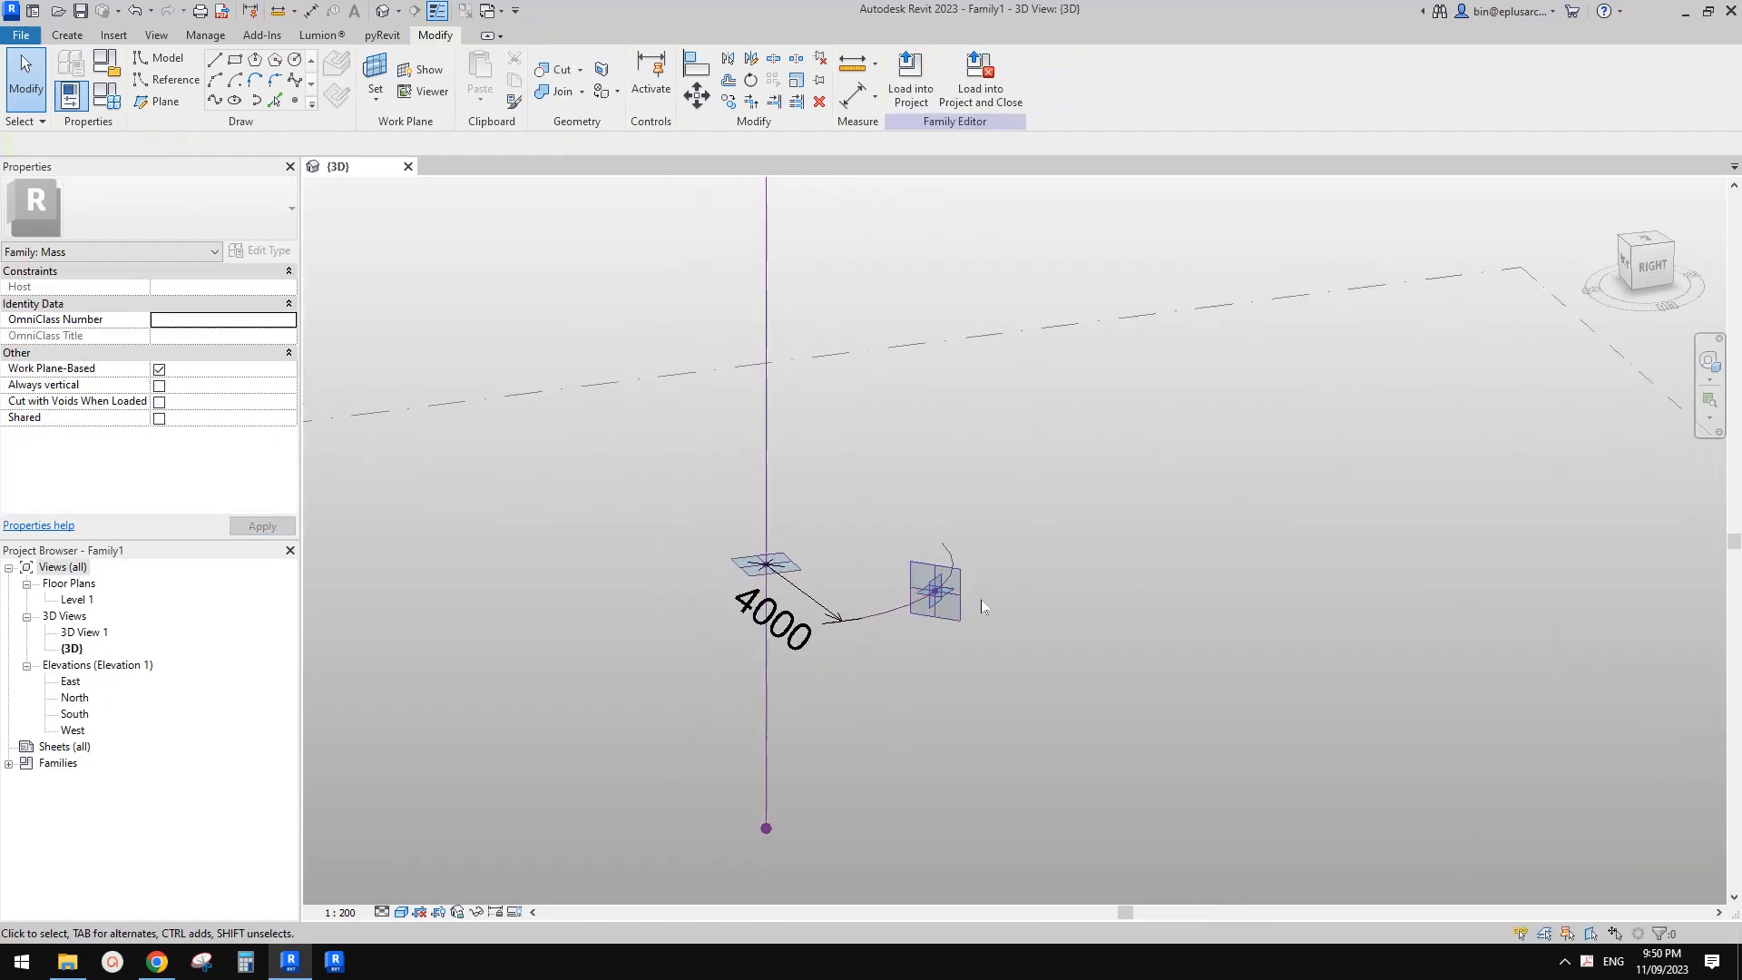
shift+middle_drag(862, 558, 708, 473)
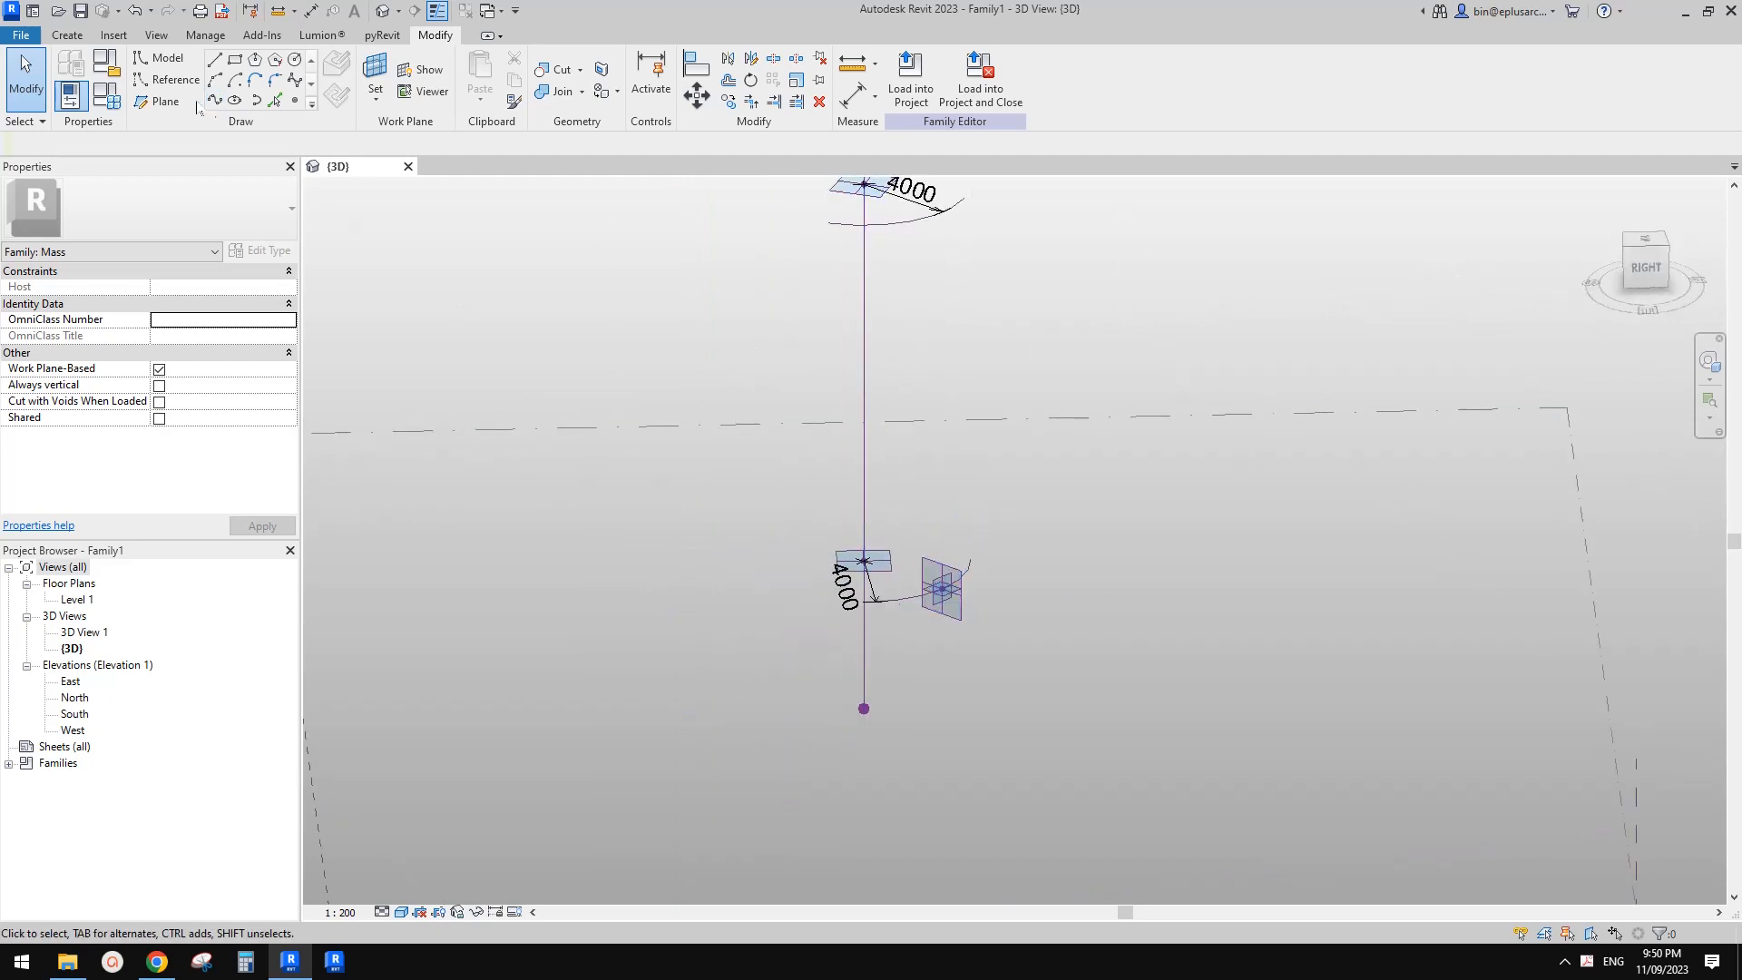
click(166, 79)
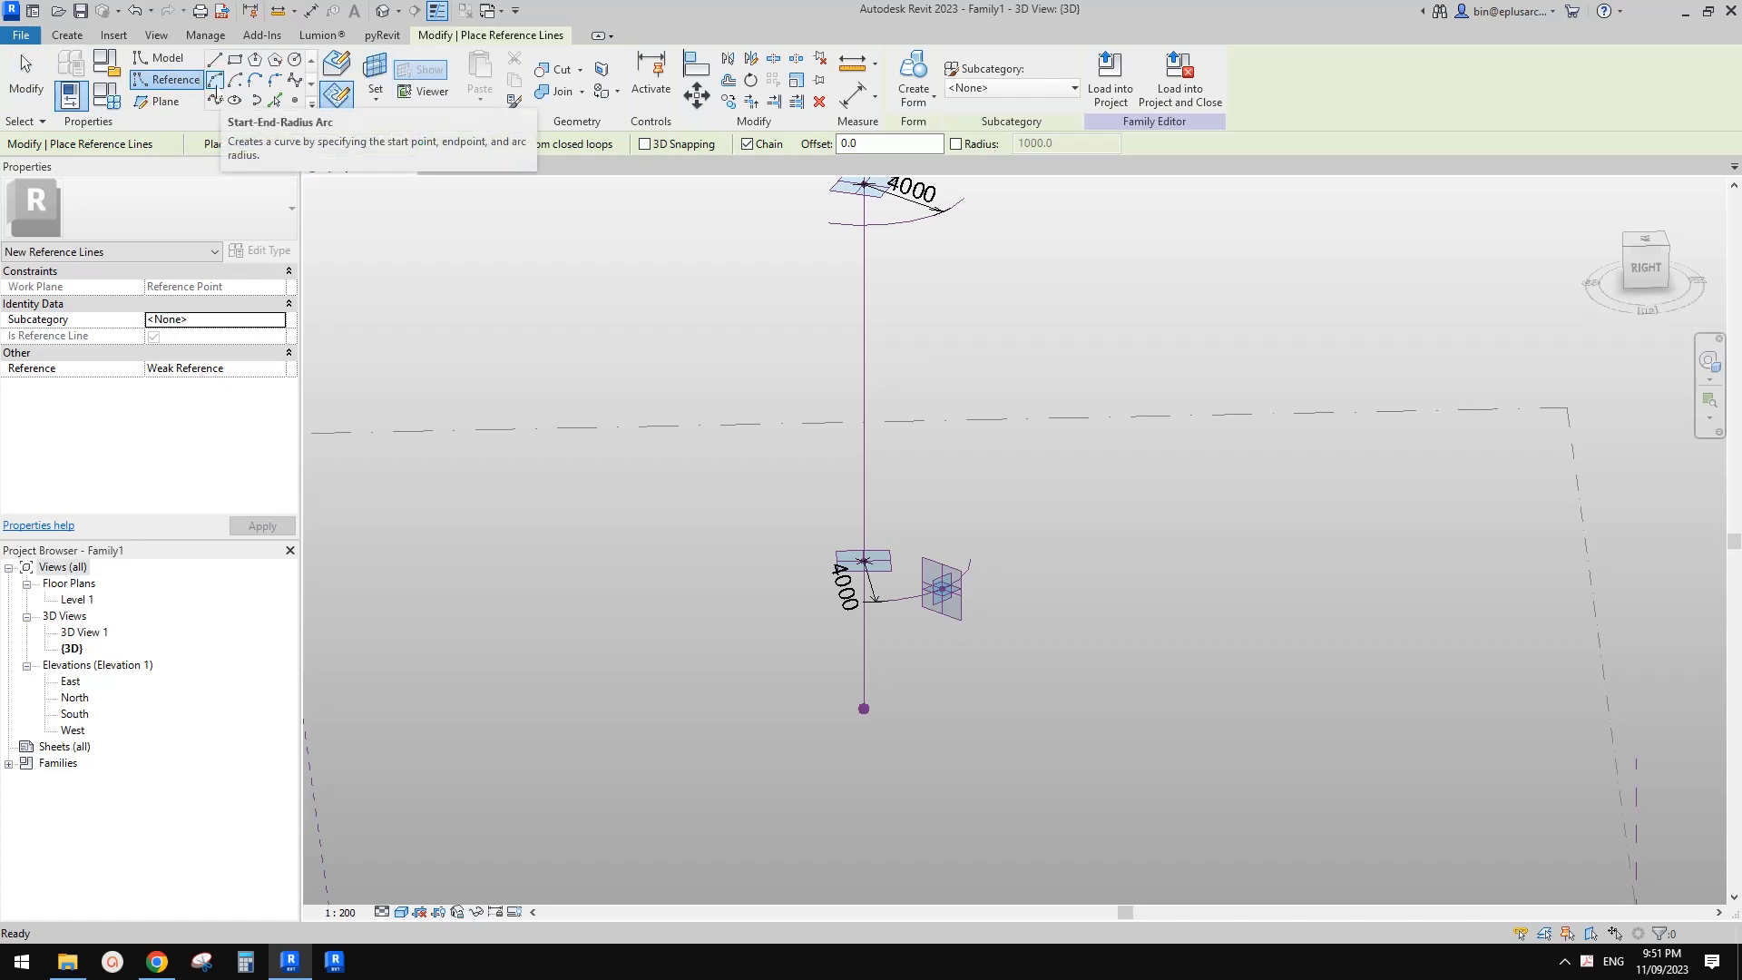
click(235, 81)
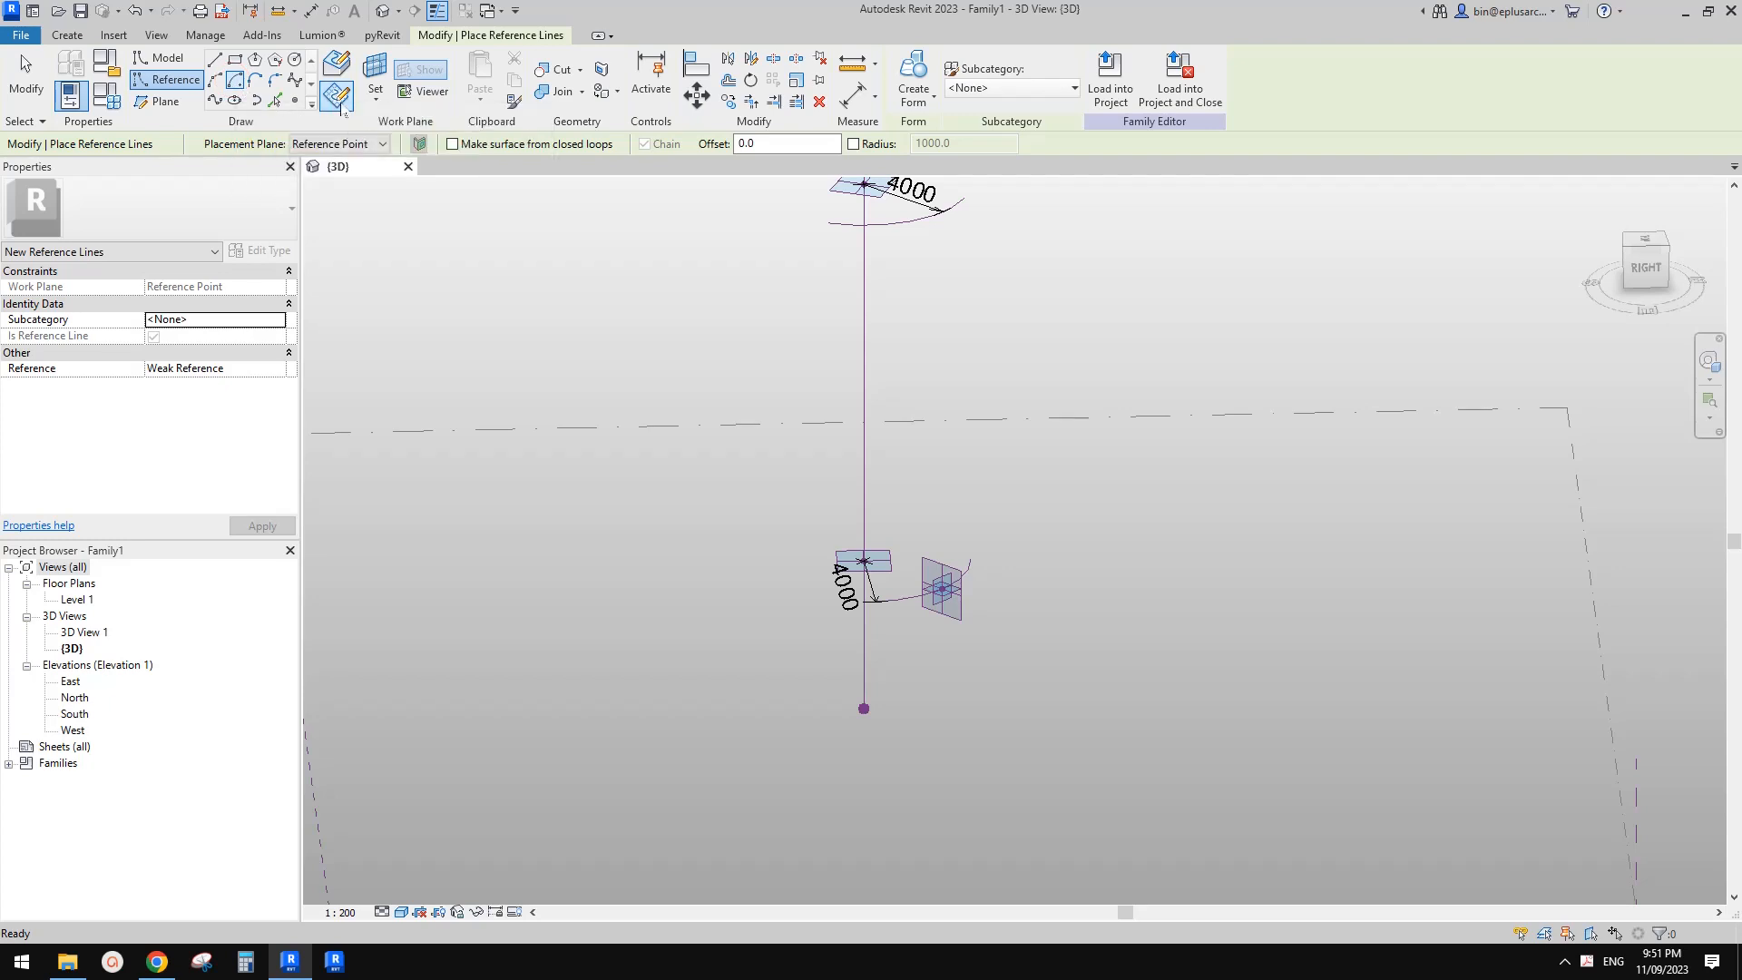
key(Escape)
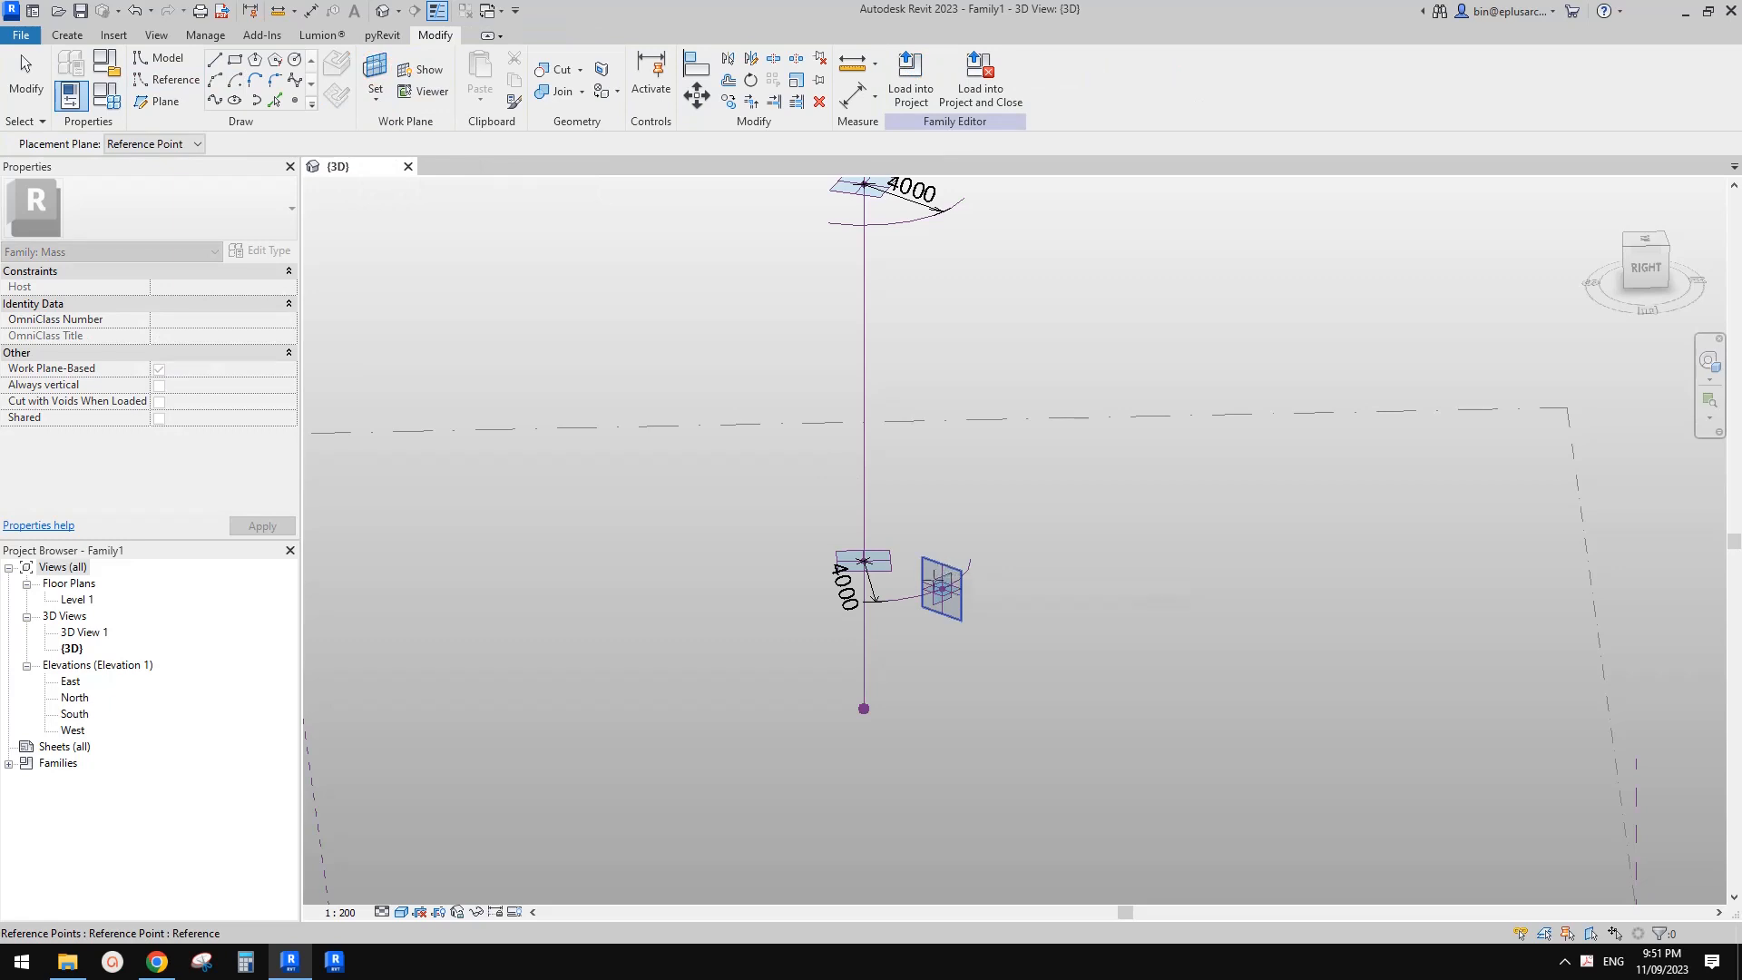
click(936, 581)
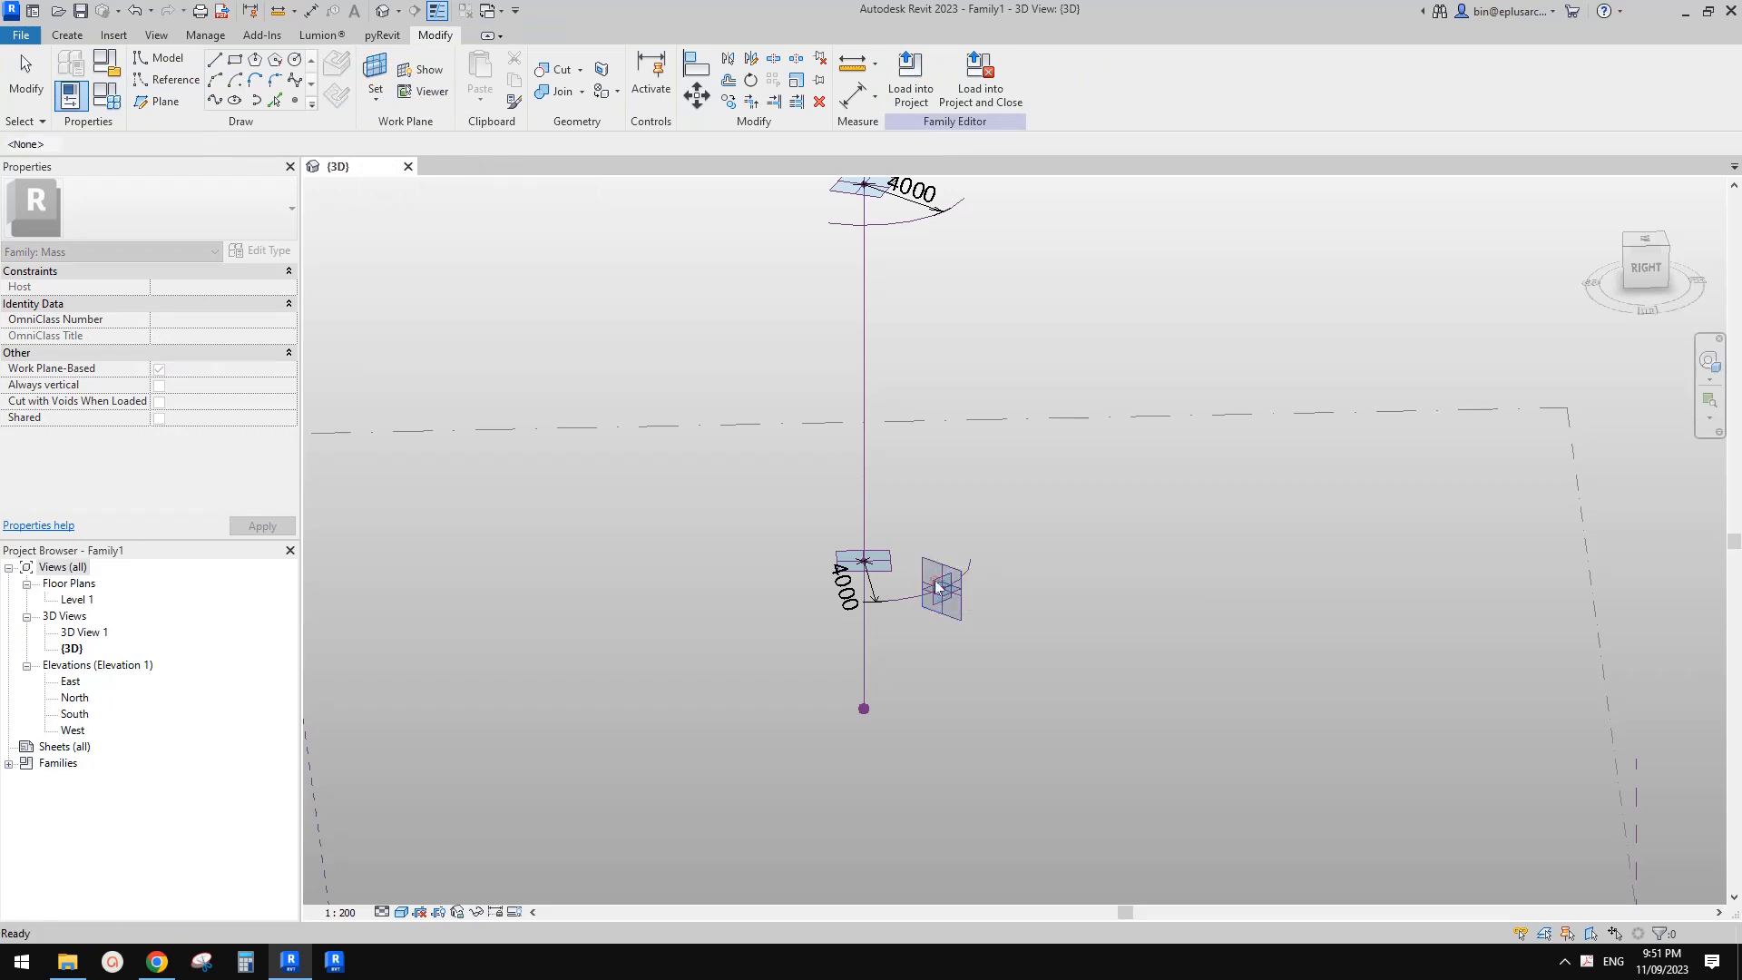
- Draw a 90° reference arc of radius about 9900, centred on the lowest arc's midpoint and curving above it
shift+middle_drag(935, 583, 868, 590)
click(943, 591)
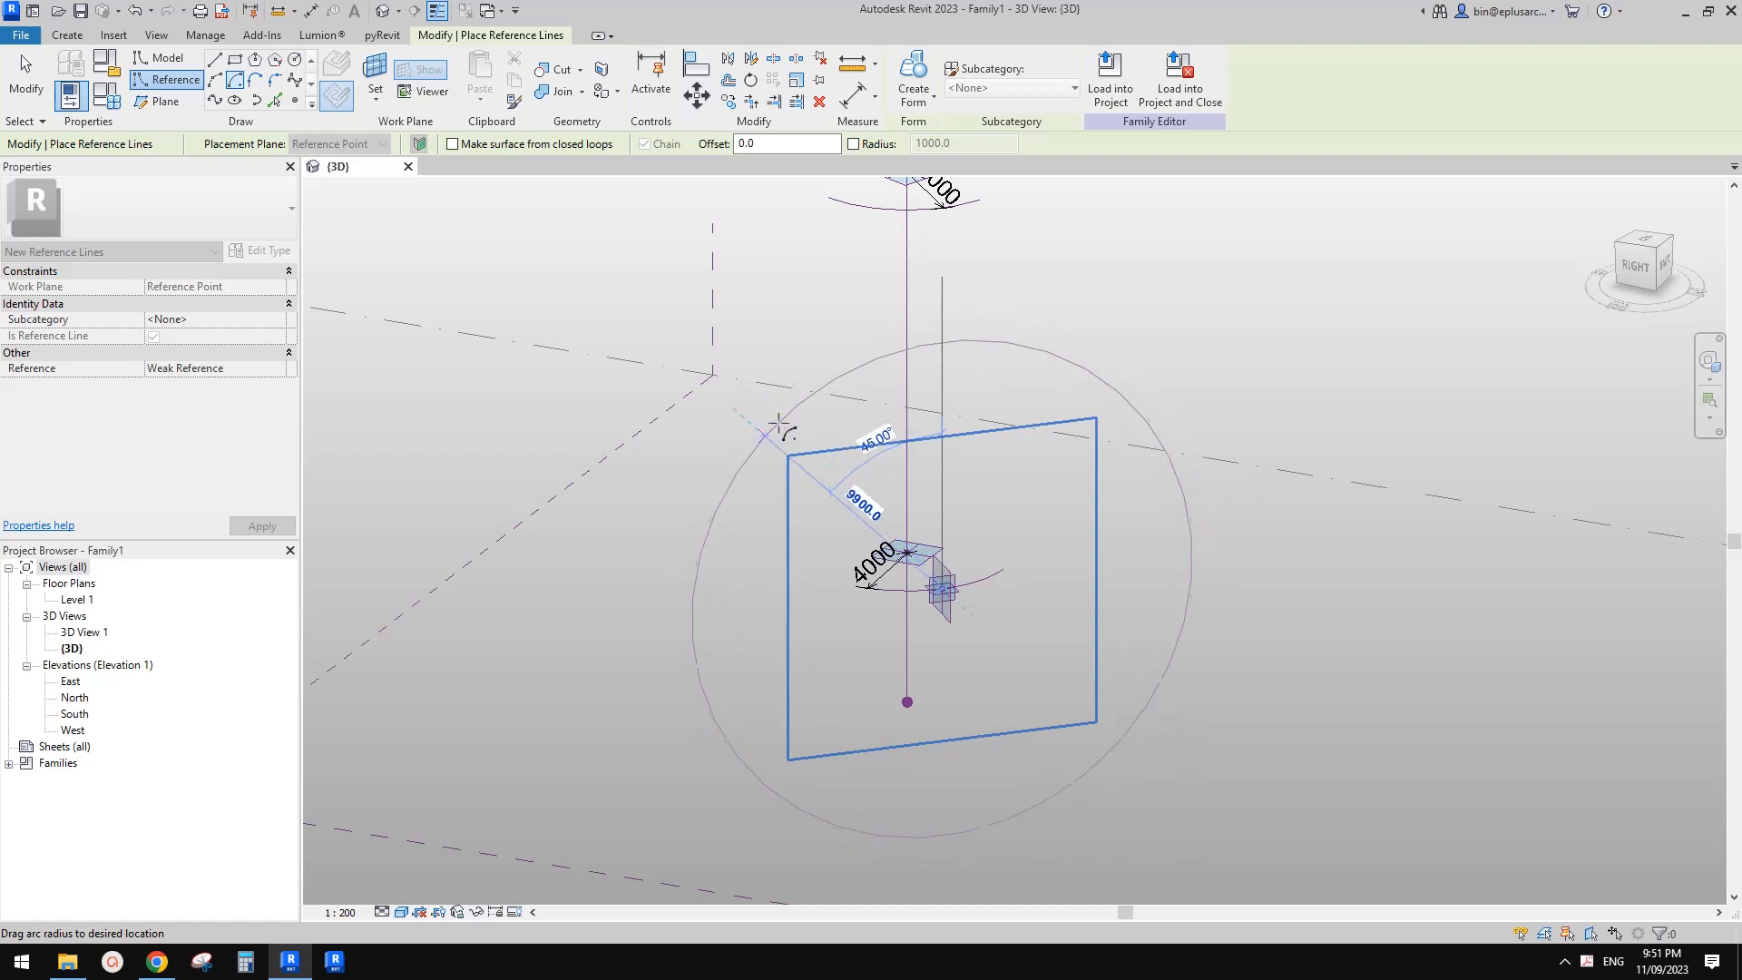
click(780, 425)
click(1108, 398)
key(Escape)
key(Escape)
- Set the lowest profile point's normalized curve parameter to 0 so it sits at the vertical line's base
scroll(1010, 423, down, 2)
shift+middle_drag(907, 492, 1071, 494)
scroll(937, 545, up, 2)
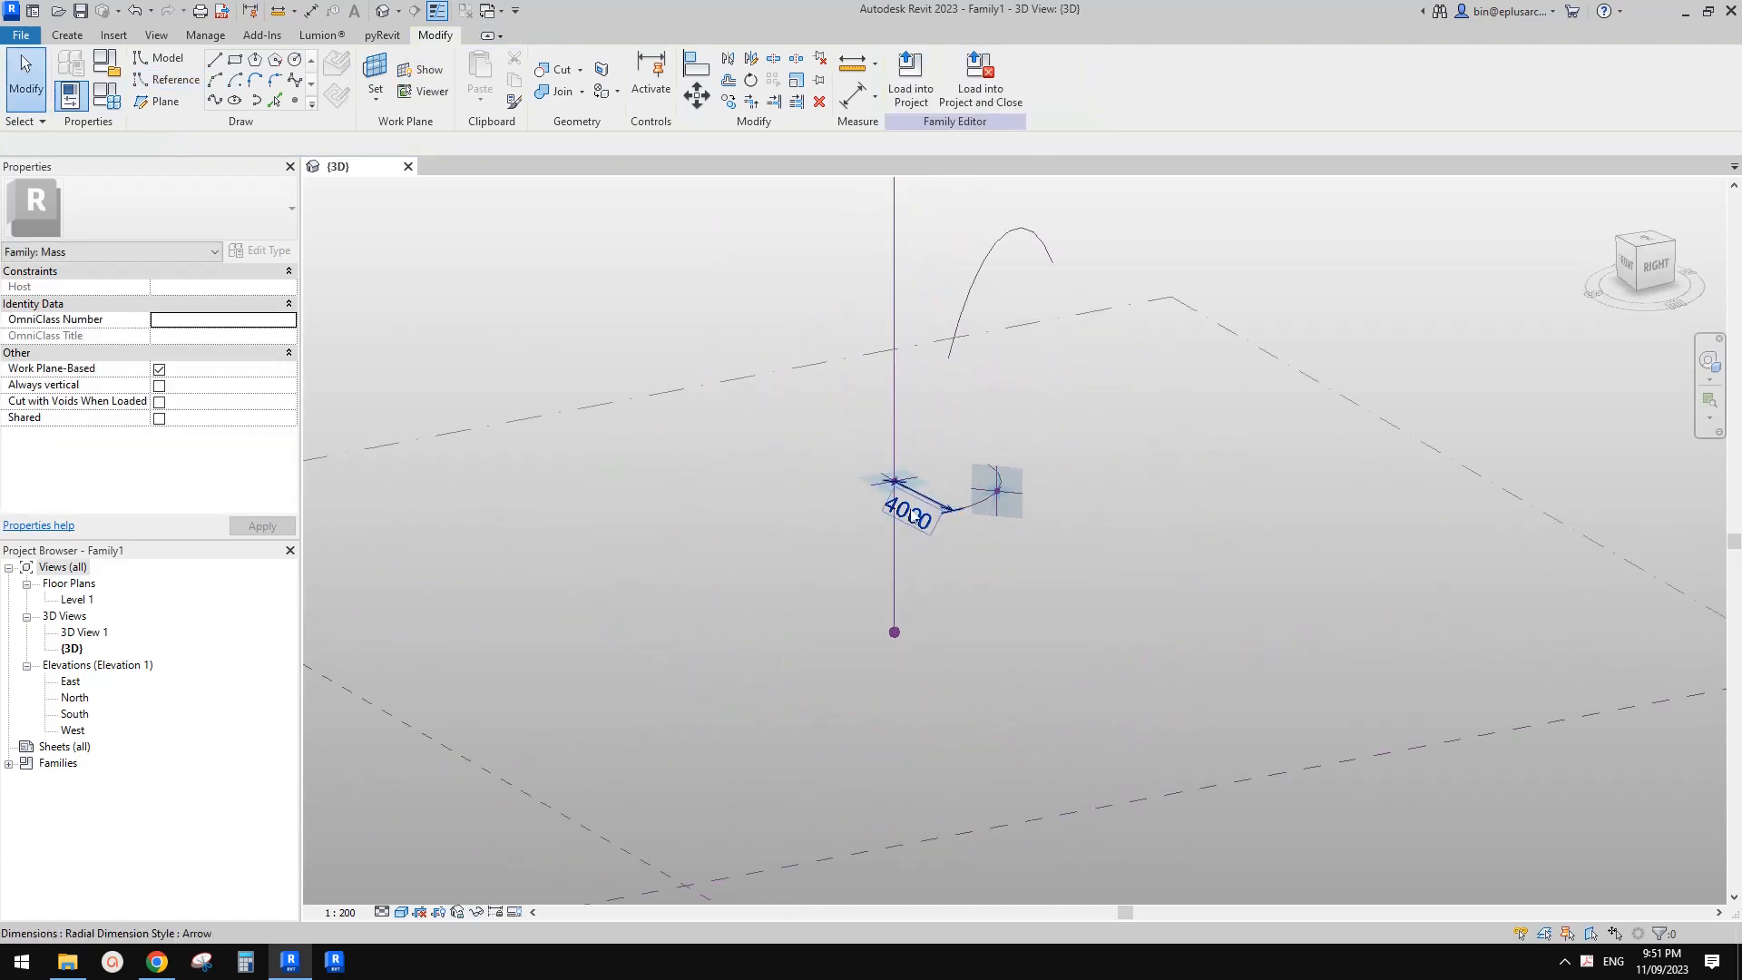
click(882, 610)
shift+middle_drag(881, 610, 879, 535)
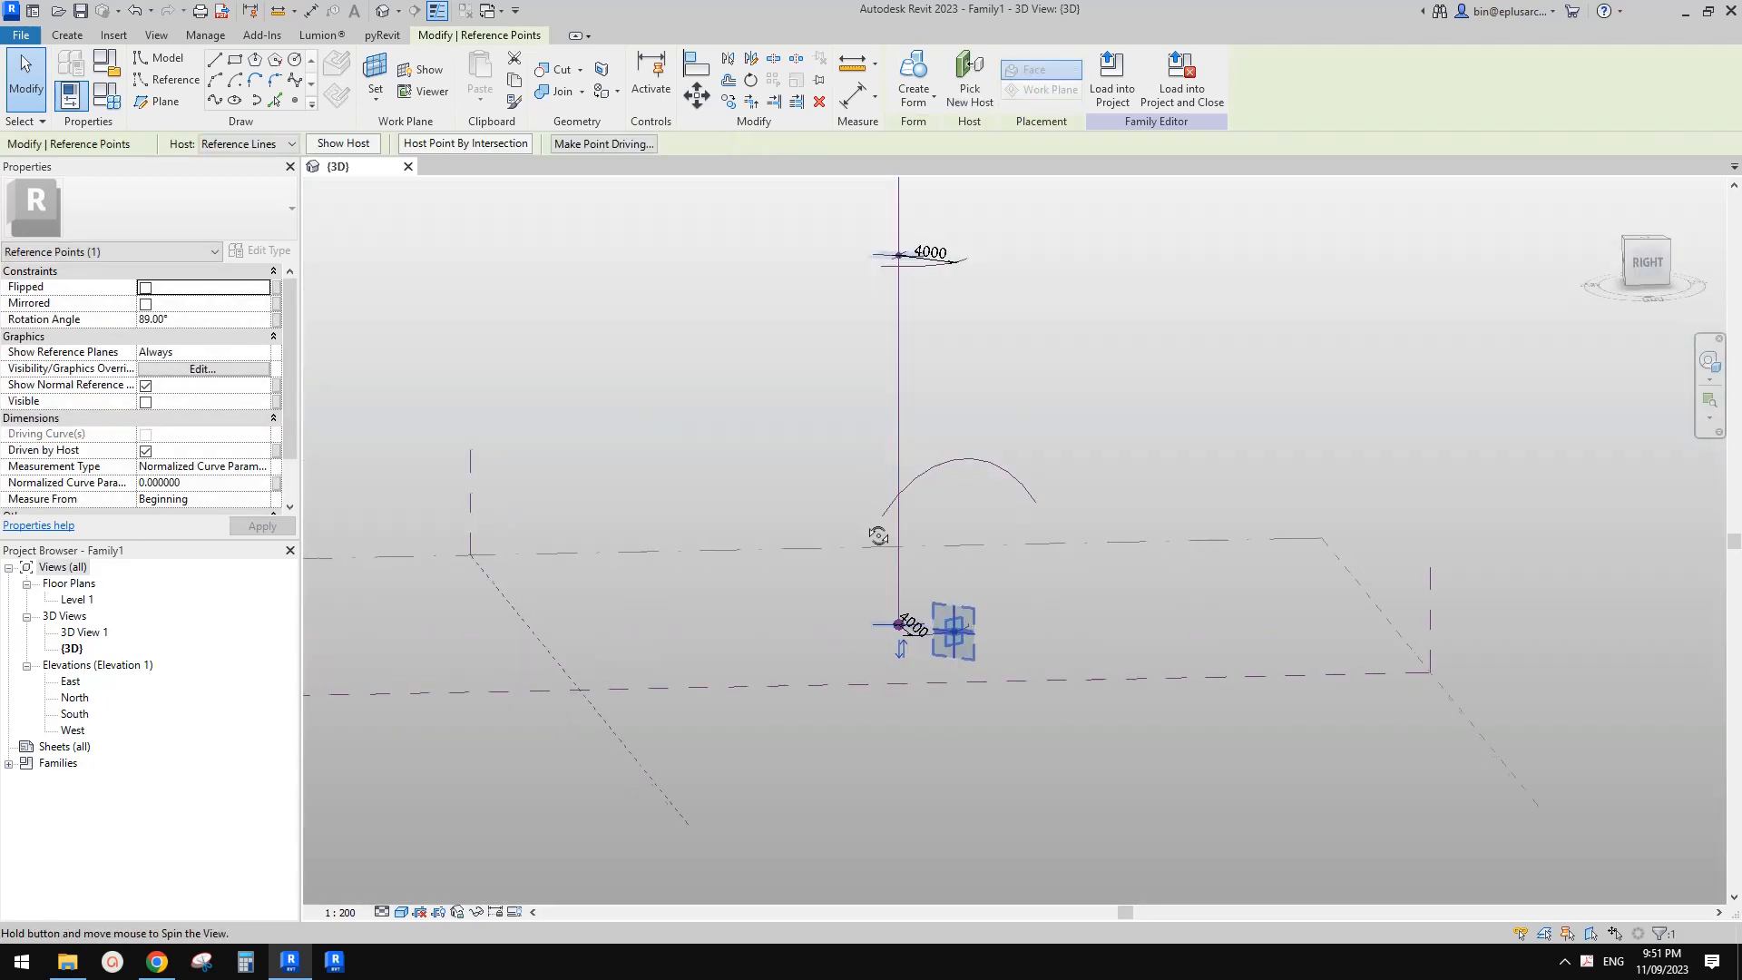
- Nudge the vertical reference arc straight down toward the base level, working in the view between Right and Back
click(966, 462)
shift+middle_drag(965, 463, 1030, 544)
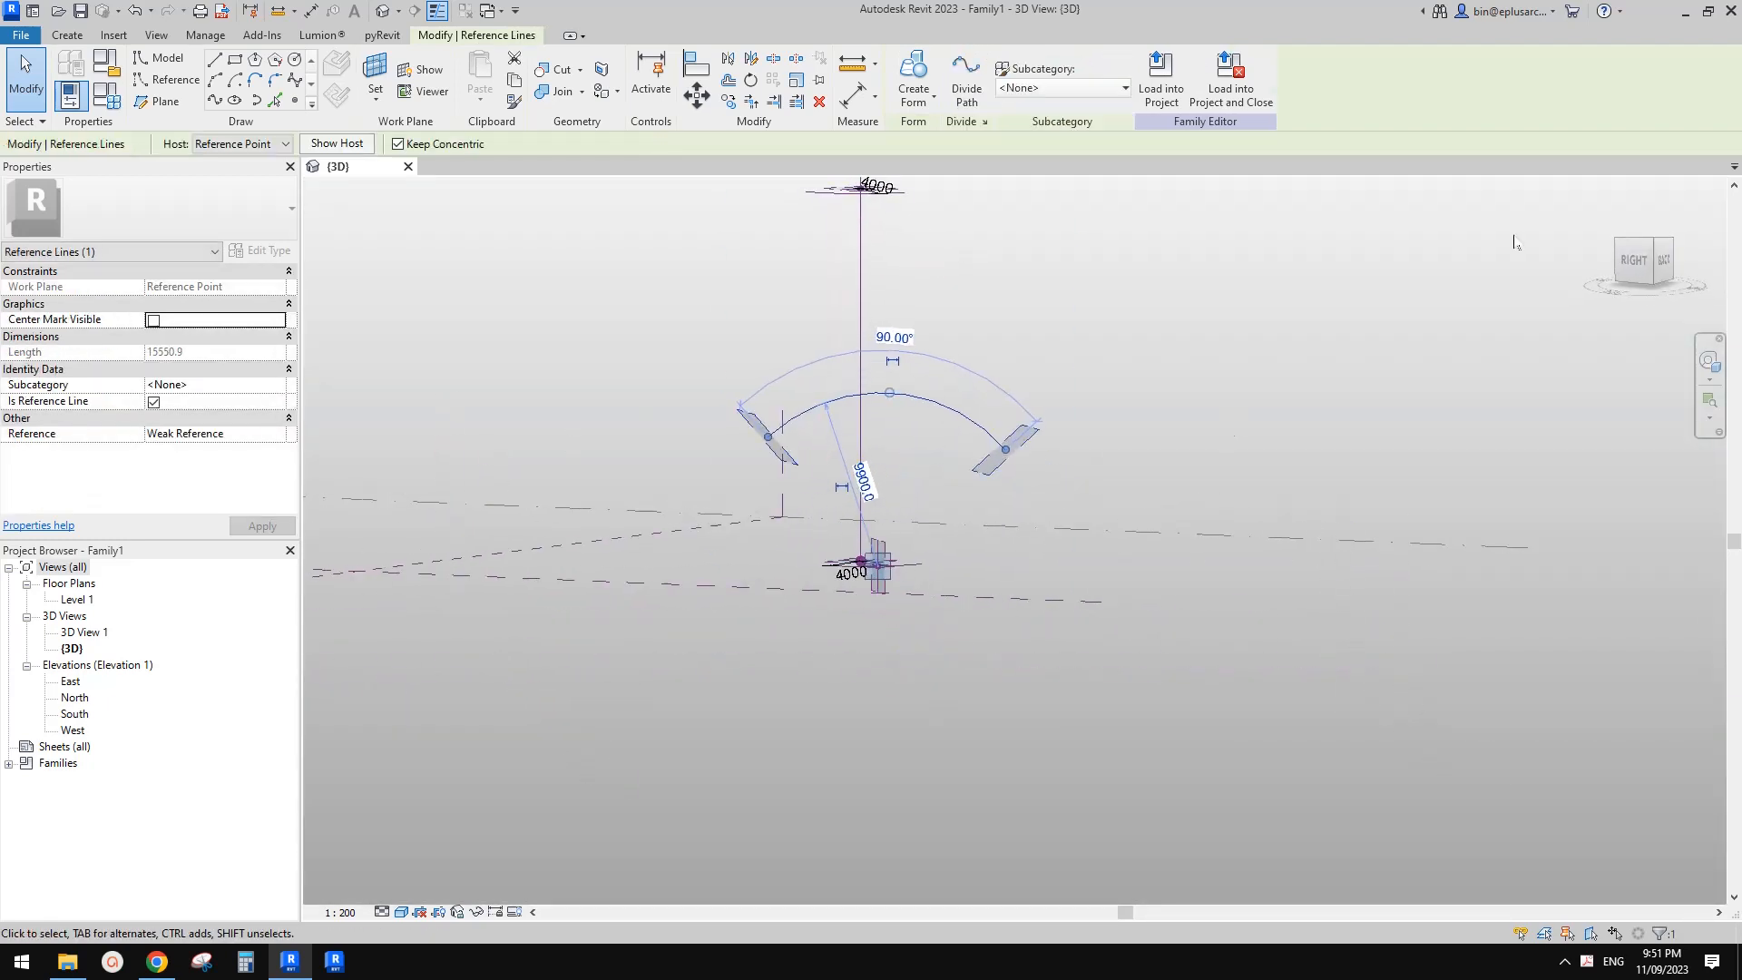
click(1652, 263)
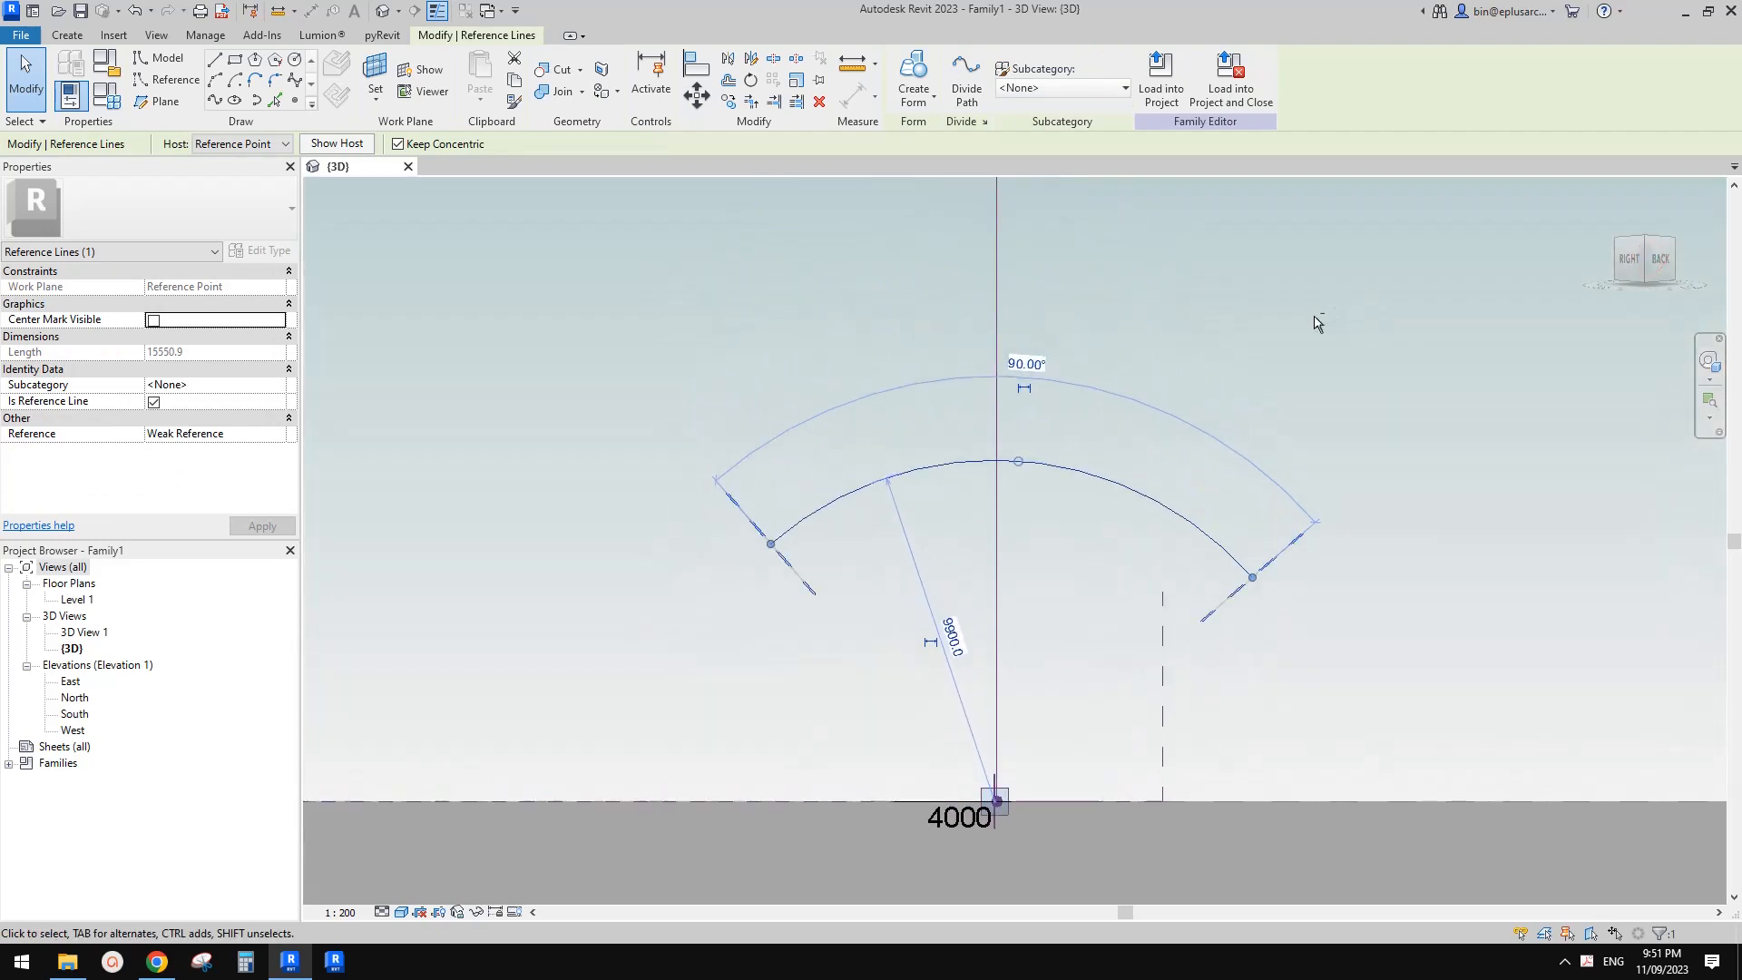
key(Down)
key(Down)
key(Down)
key(Down)
key(Down)
key(Down)
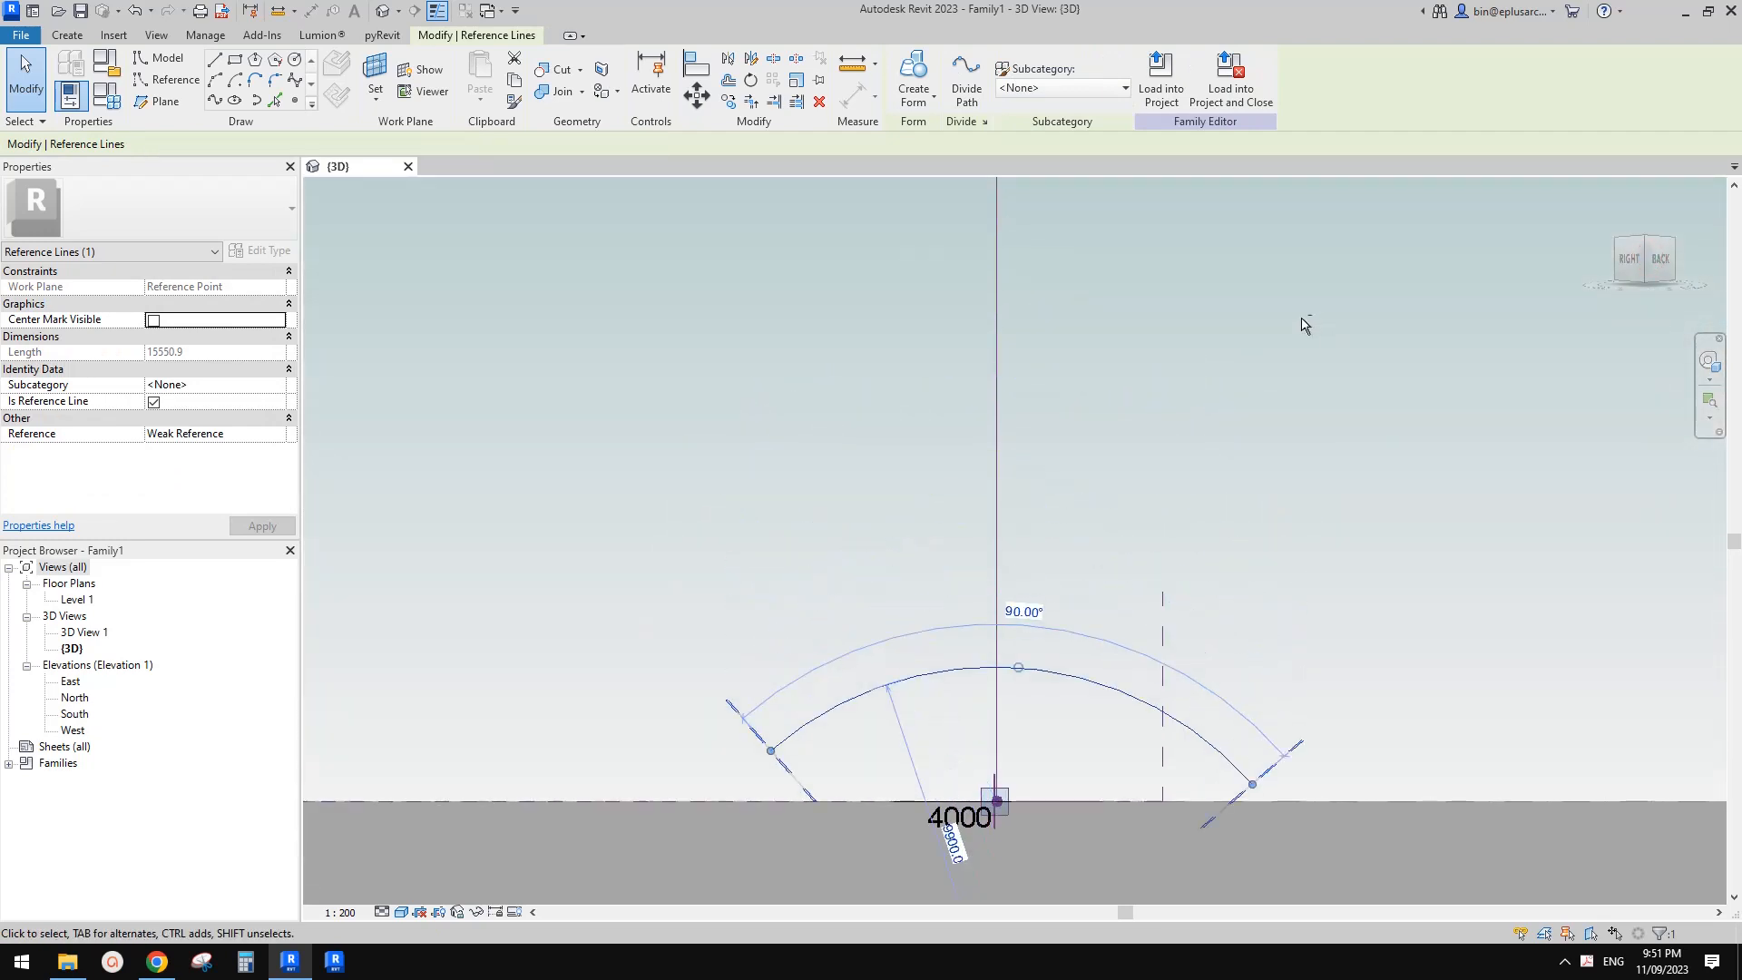
scroll(1085, 463, down, 3)
click(1089, 477)
- Set the lowest profile arc's radius to 9000
shift+middle_drag(1103, 513, 1227, 691)
scroll(1148, 699, up, 5)
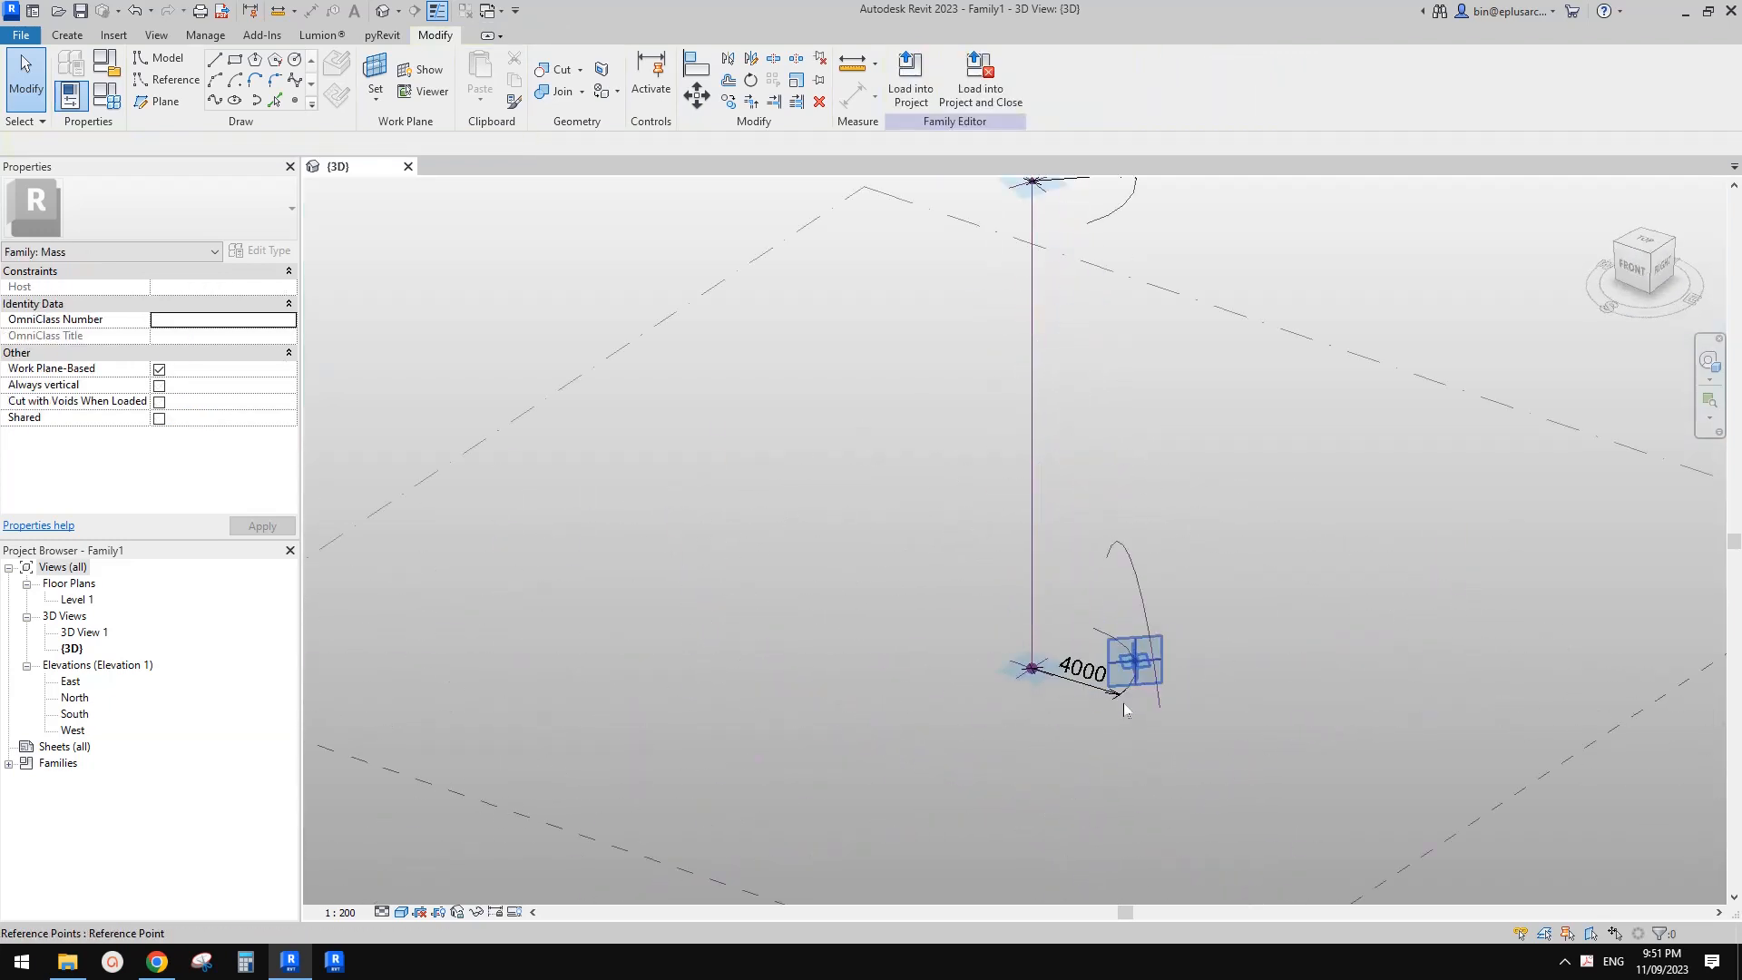
click(1140, 685)
scroll(1140, 686, down, 3)
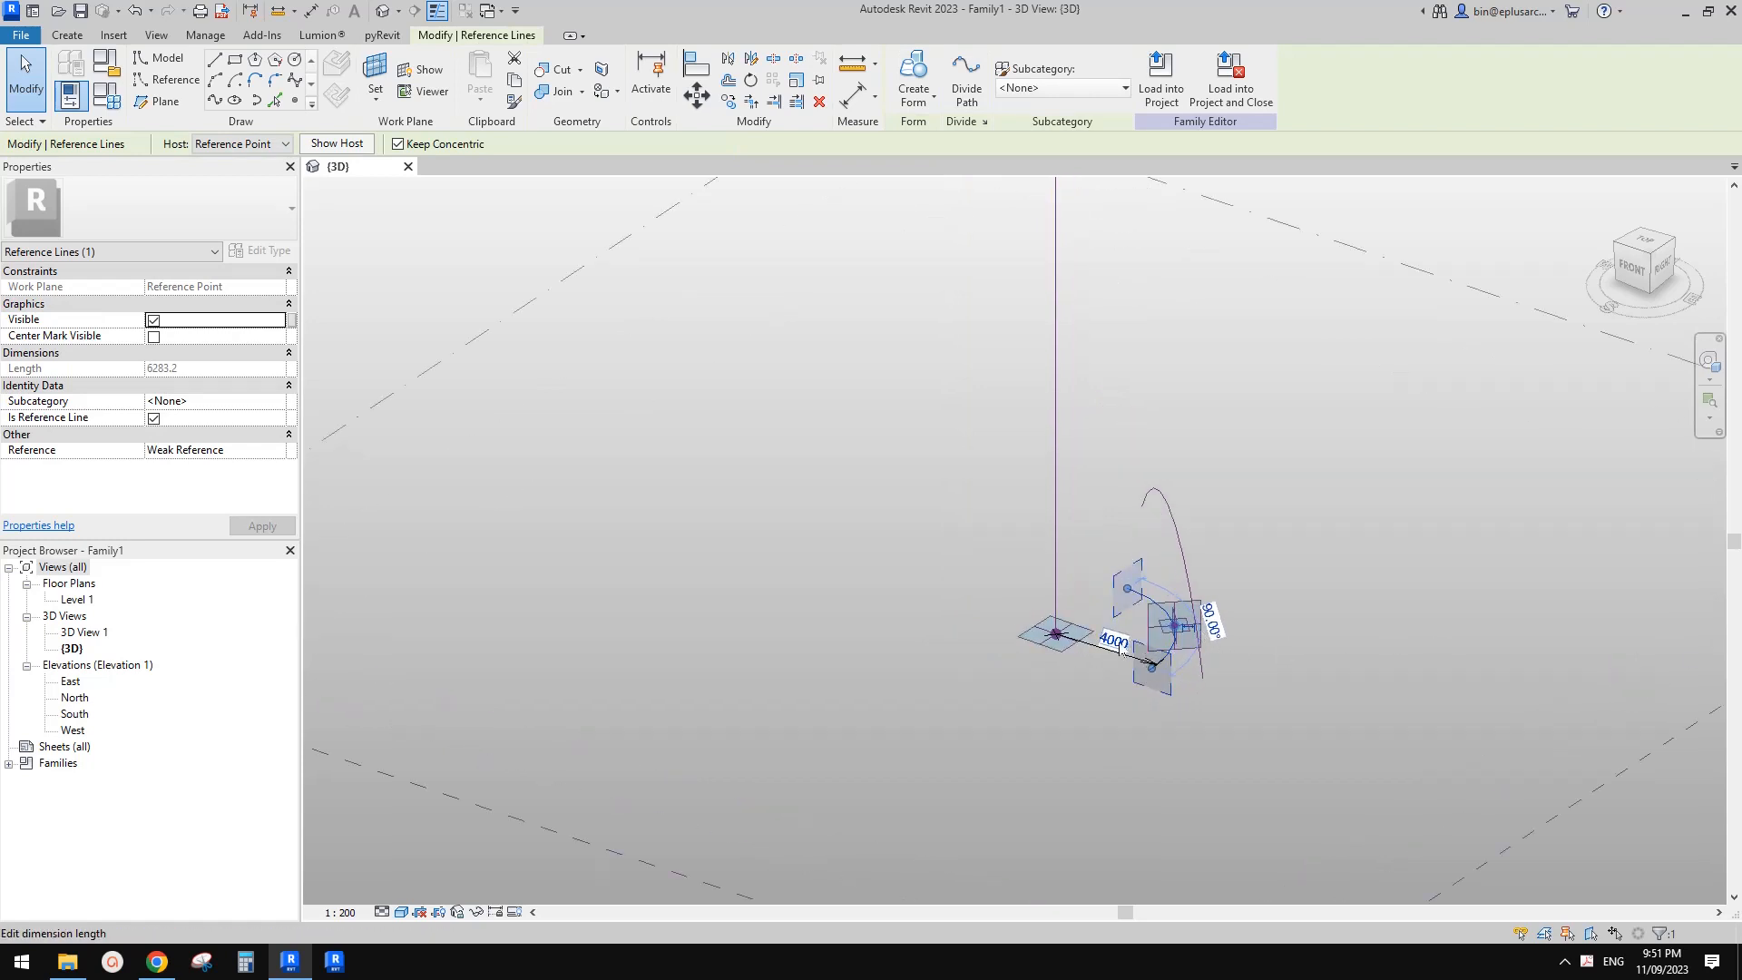
middle_drag(1234, 538, 1222, 557)
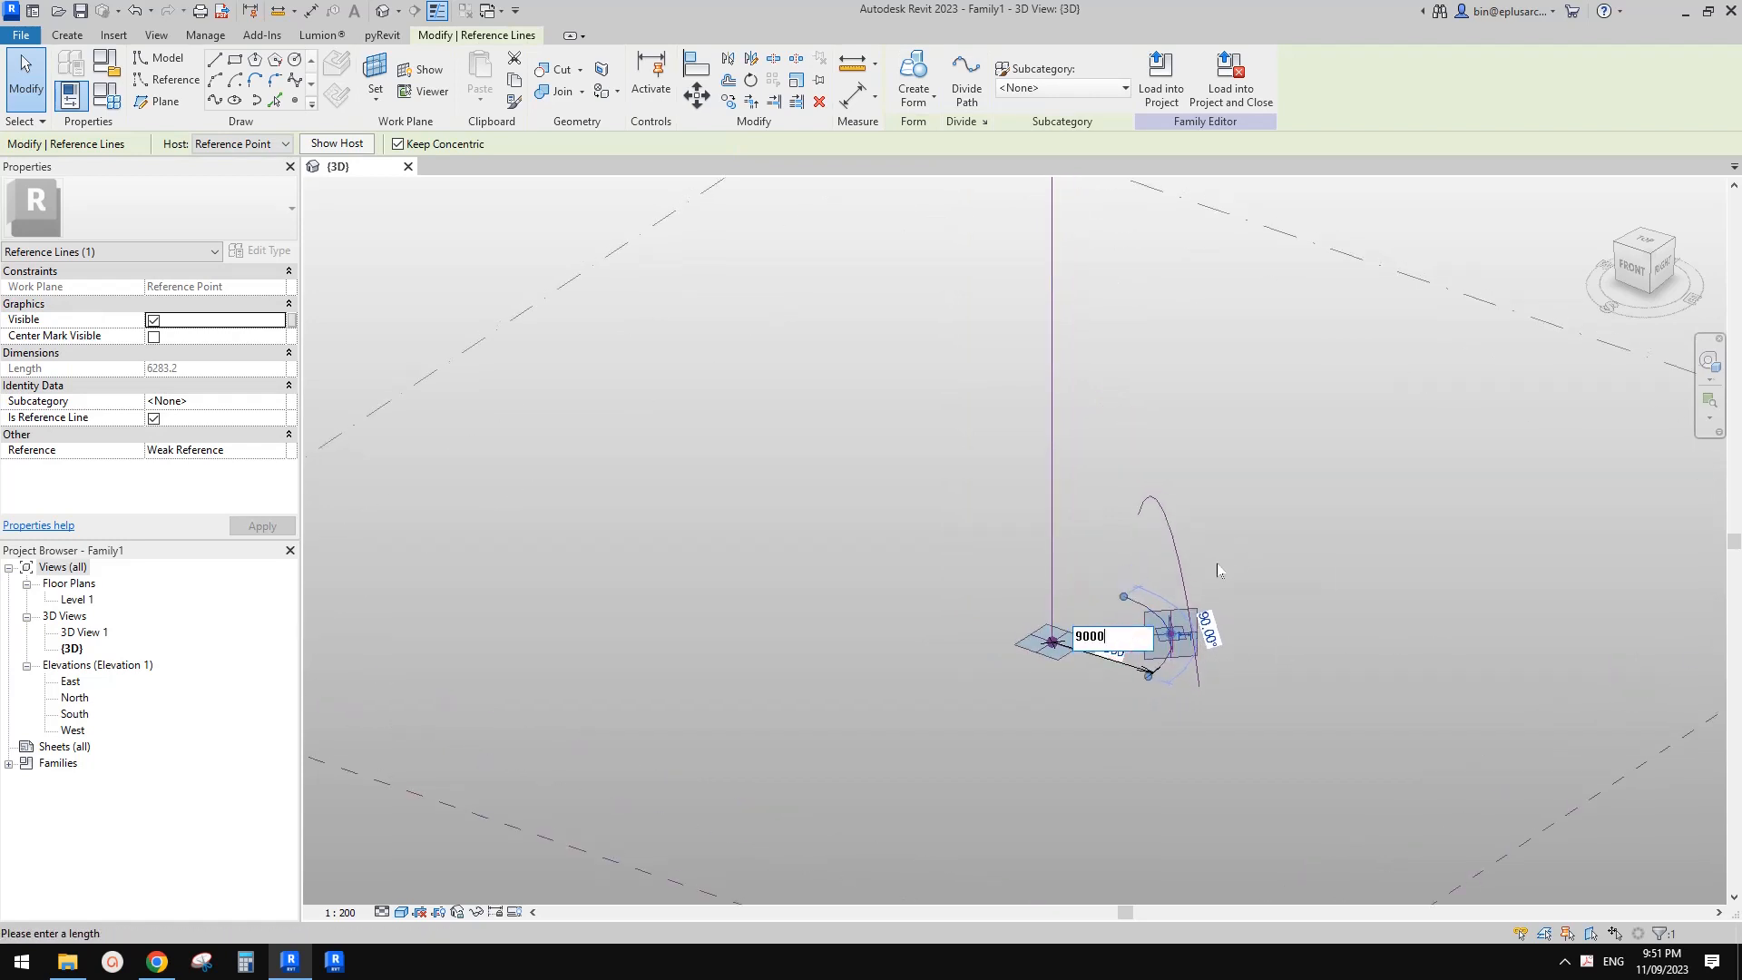
key(Return)
scroll(1370, 488, down, 3)
key(Escape)
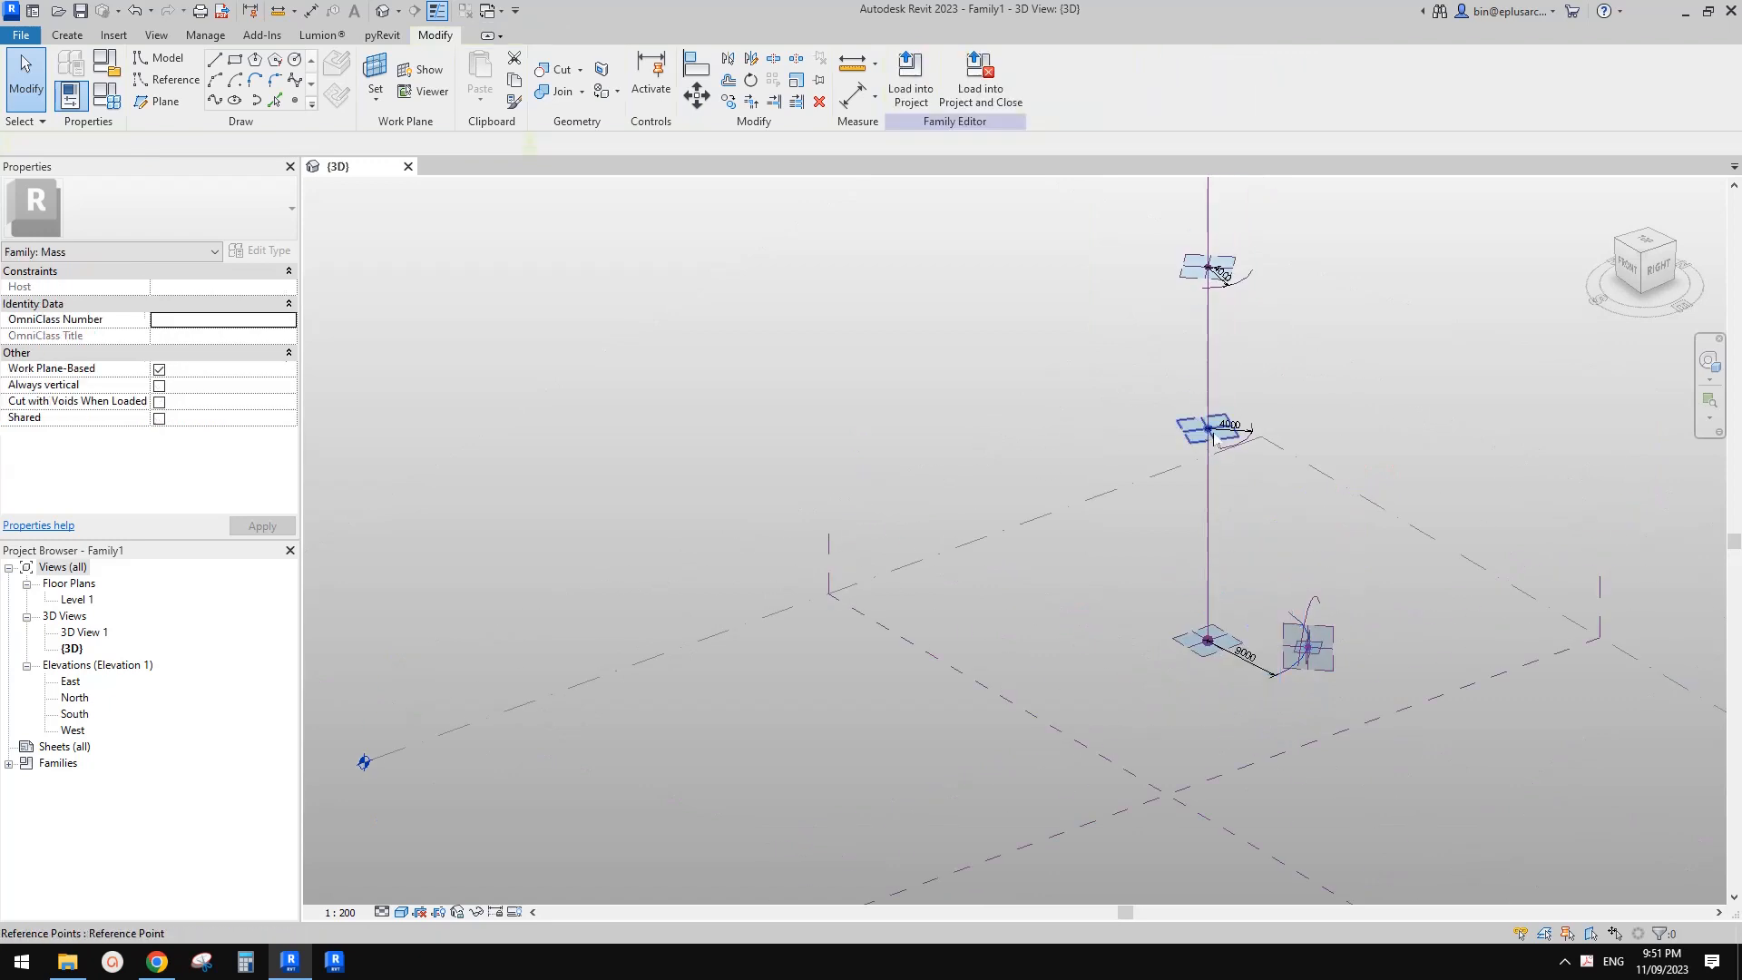
- Create a form from the four upper horizontal profile arcs and the vertical base arc
middle_drag(1244, 393, 1207, 535)
middle_drag(1217, 364, 1209, 548)
click(1189, 248)
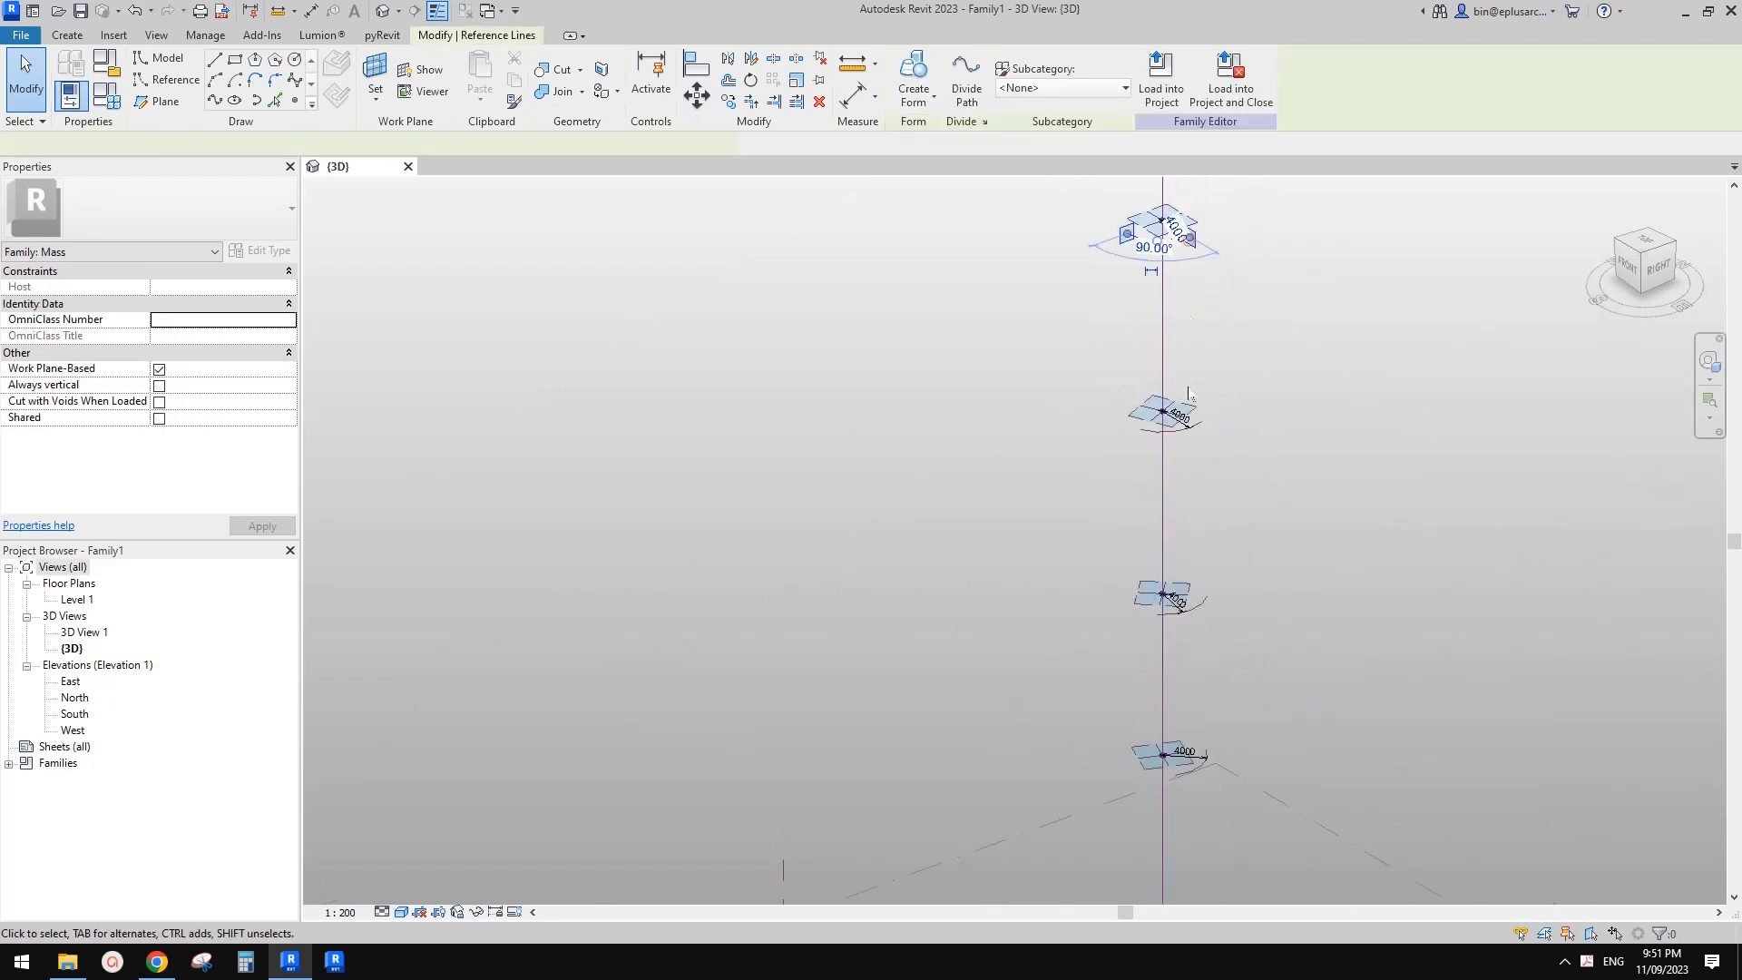
ctrl+click(1196, 425)
ctrl+click(1207, 599)
middle_drag(1206, 601, 1190, 658)
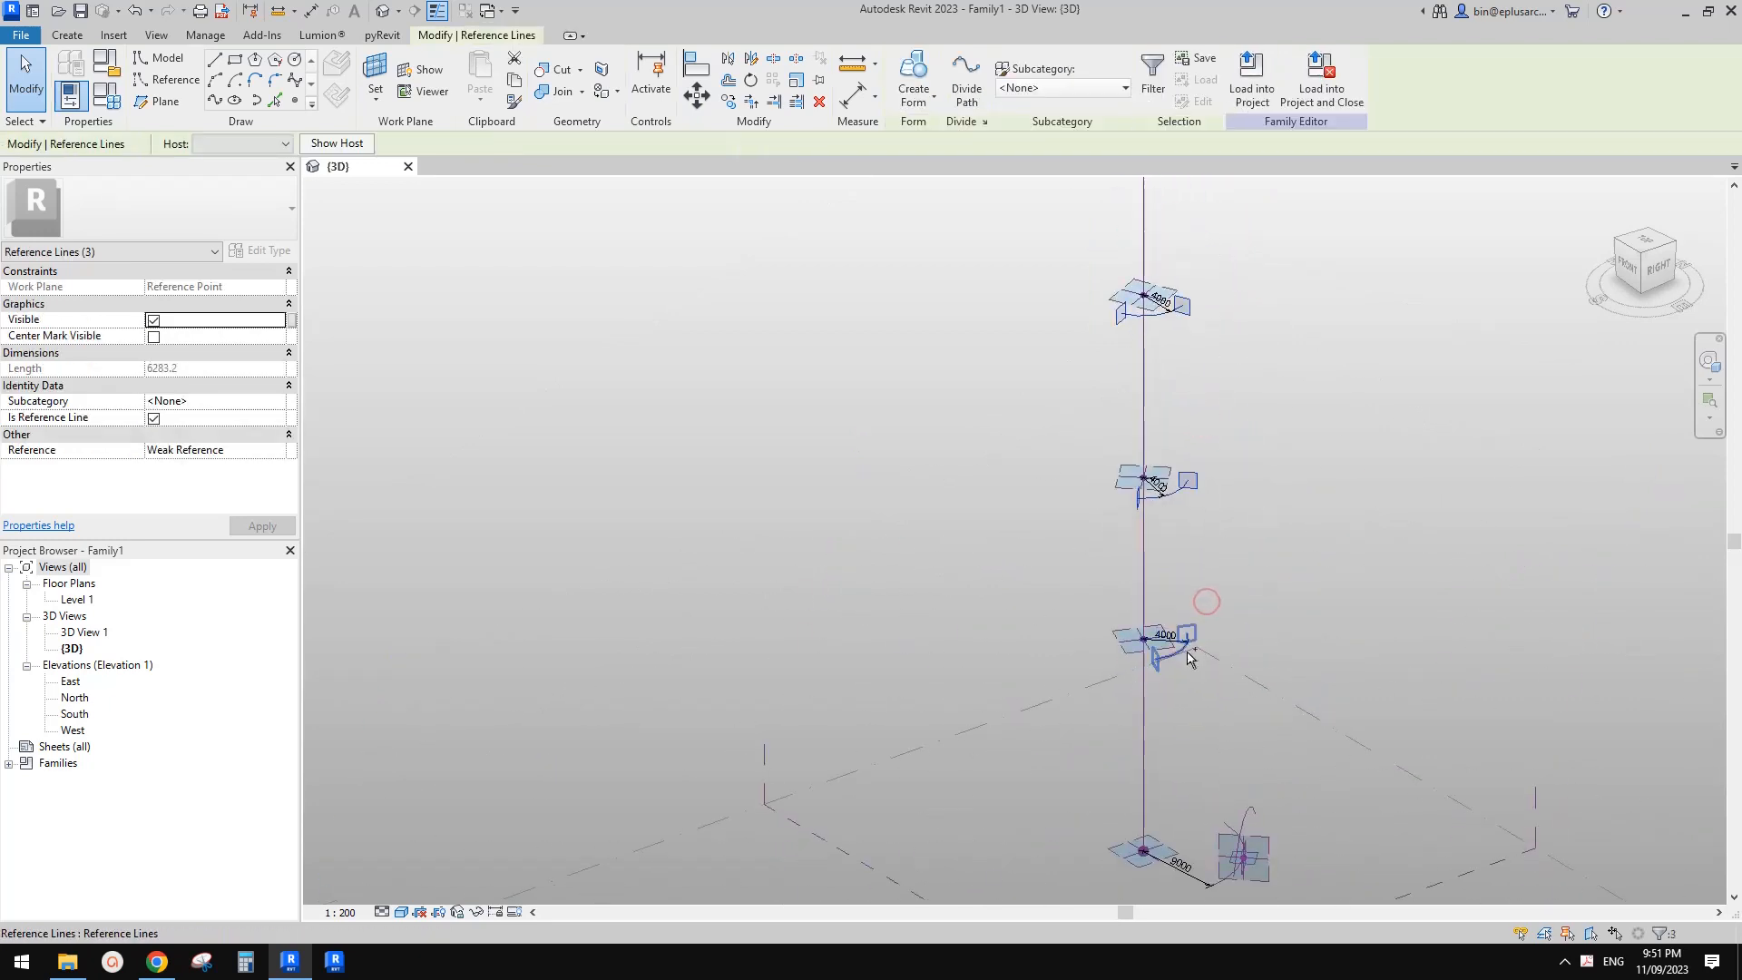
ctrl+click(1253, 832)
middle_drag(1312, 775, 1309, 762)
ctrl+click(1243, 815)
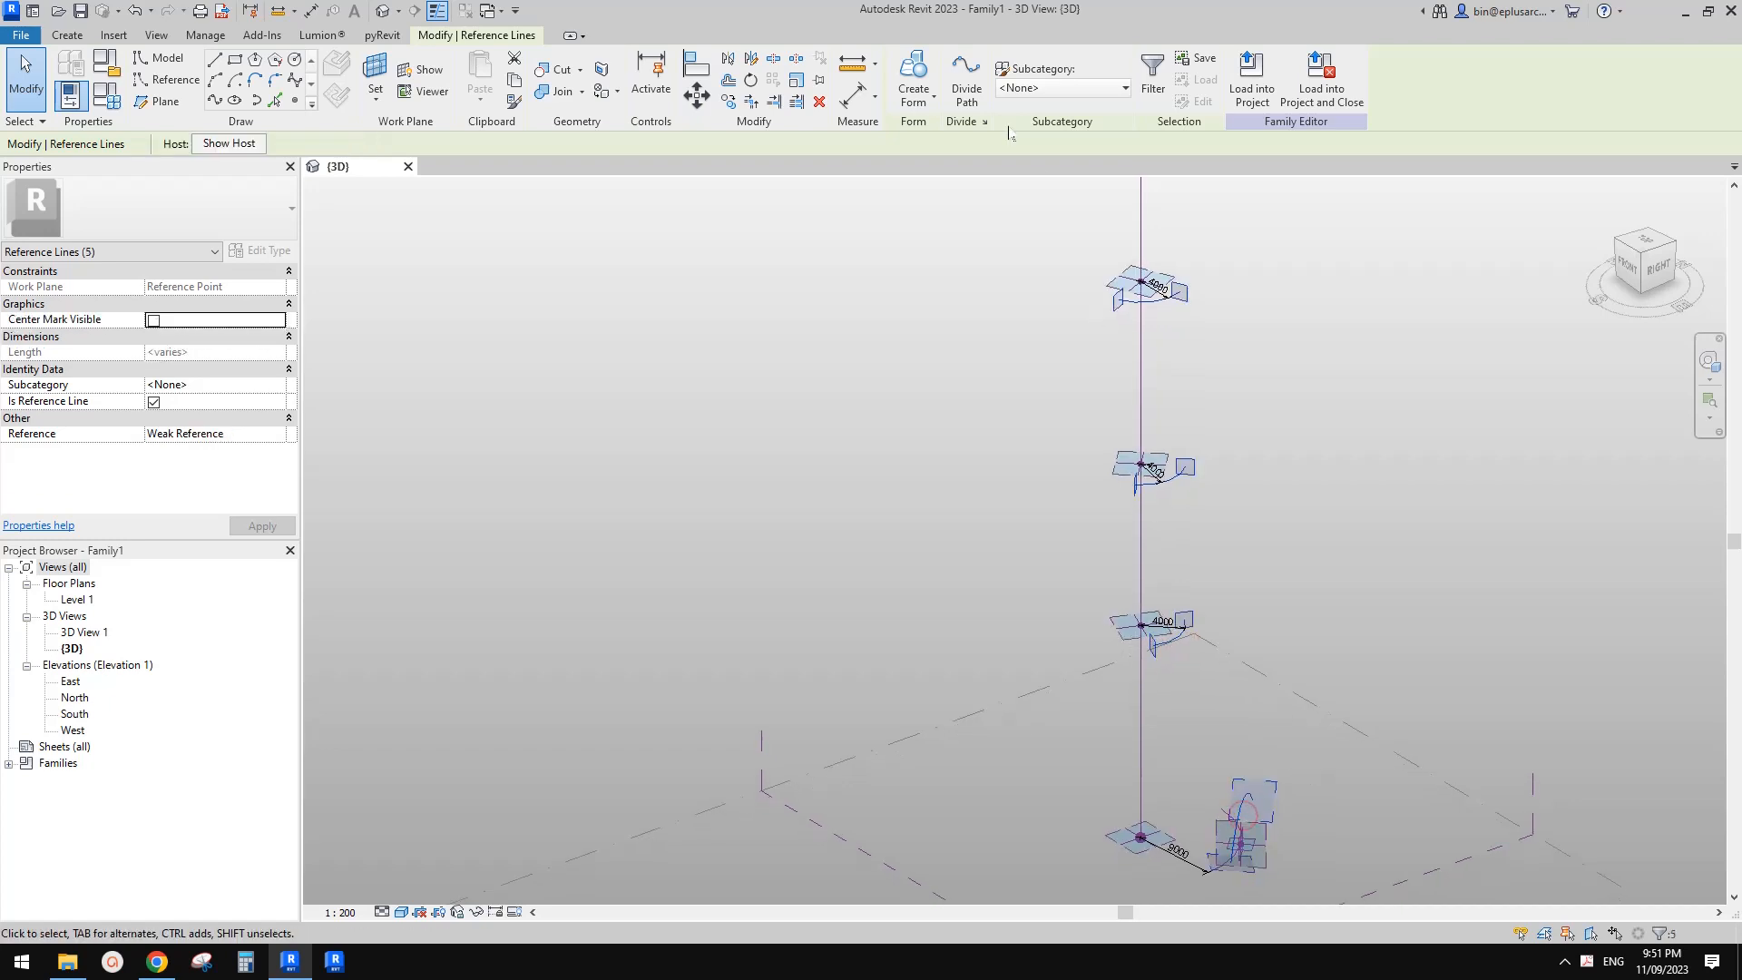
click(913, 77)
- Examine the new form's twist and flared base from several sides and compare it with the tower reference image in the browser
shift+middle_drag(1288, 390, 1330, 342)
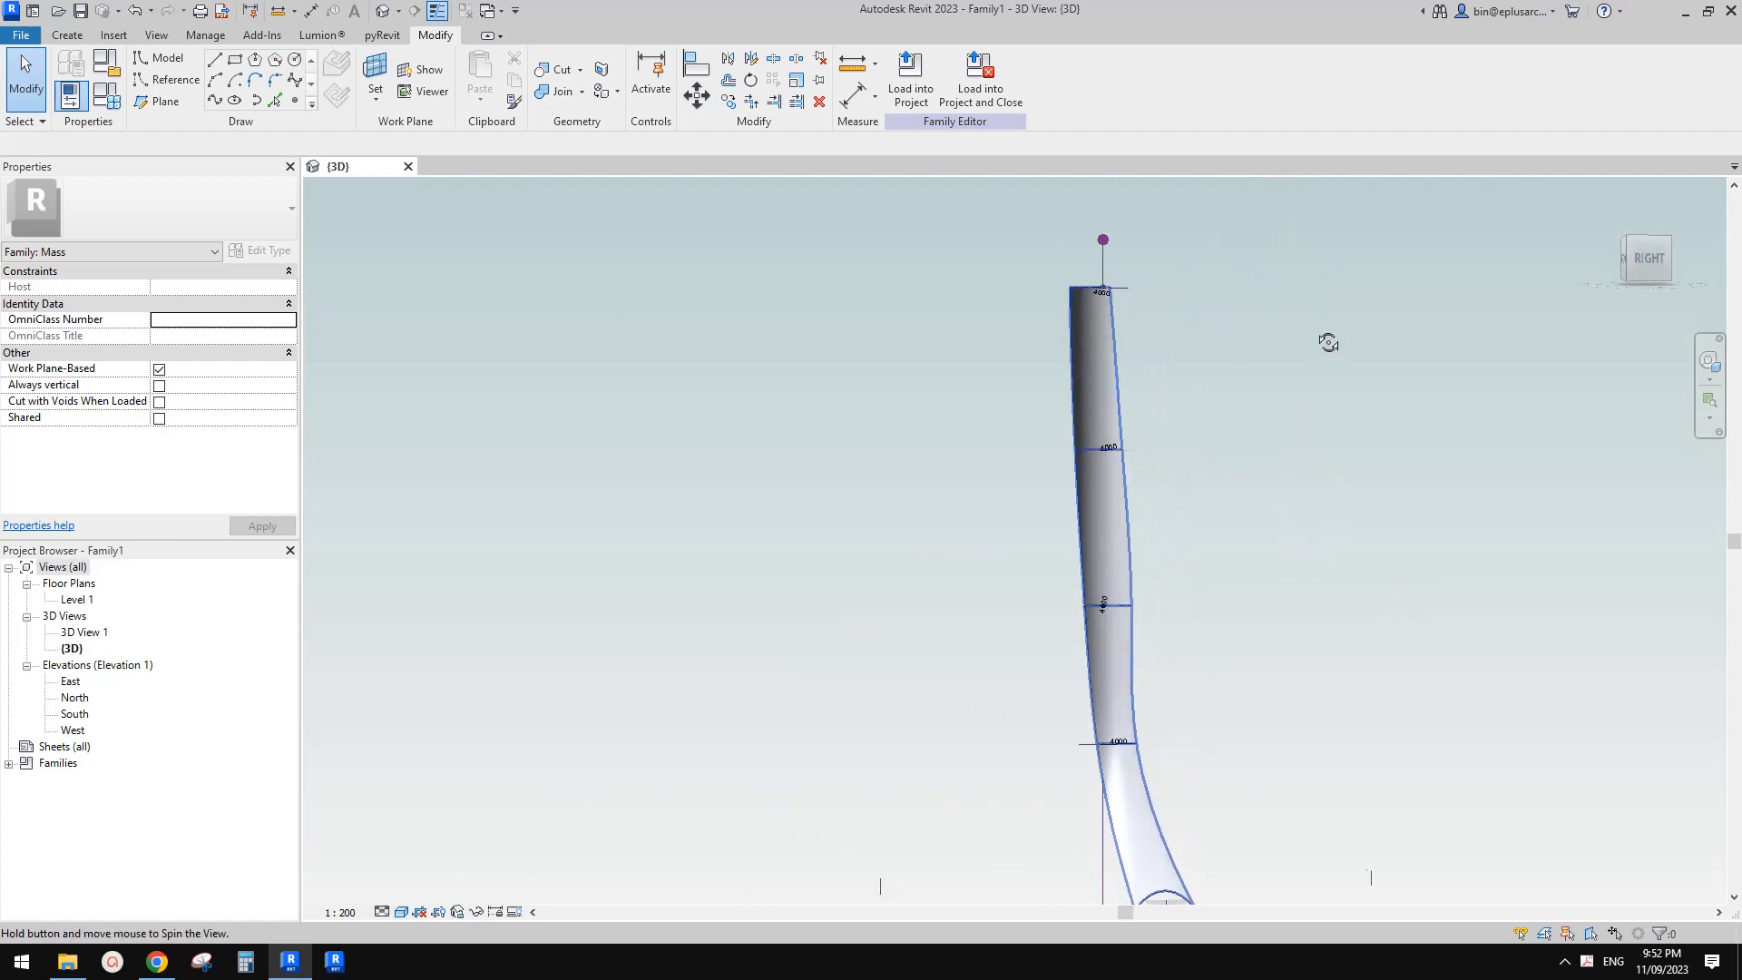
mouse_move(1174, 603)
shift+middle_down()
mouse_move(1125, 805)
mouse_move(1190, 622)
shift+middle_up()
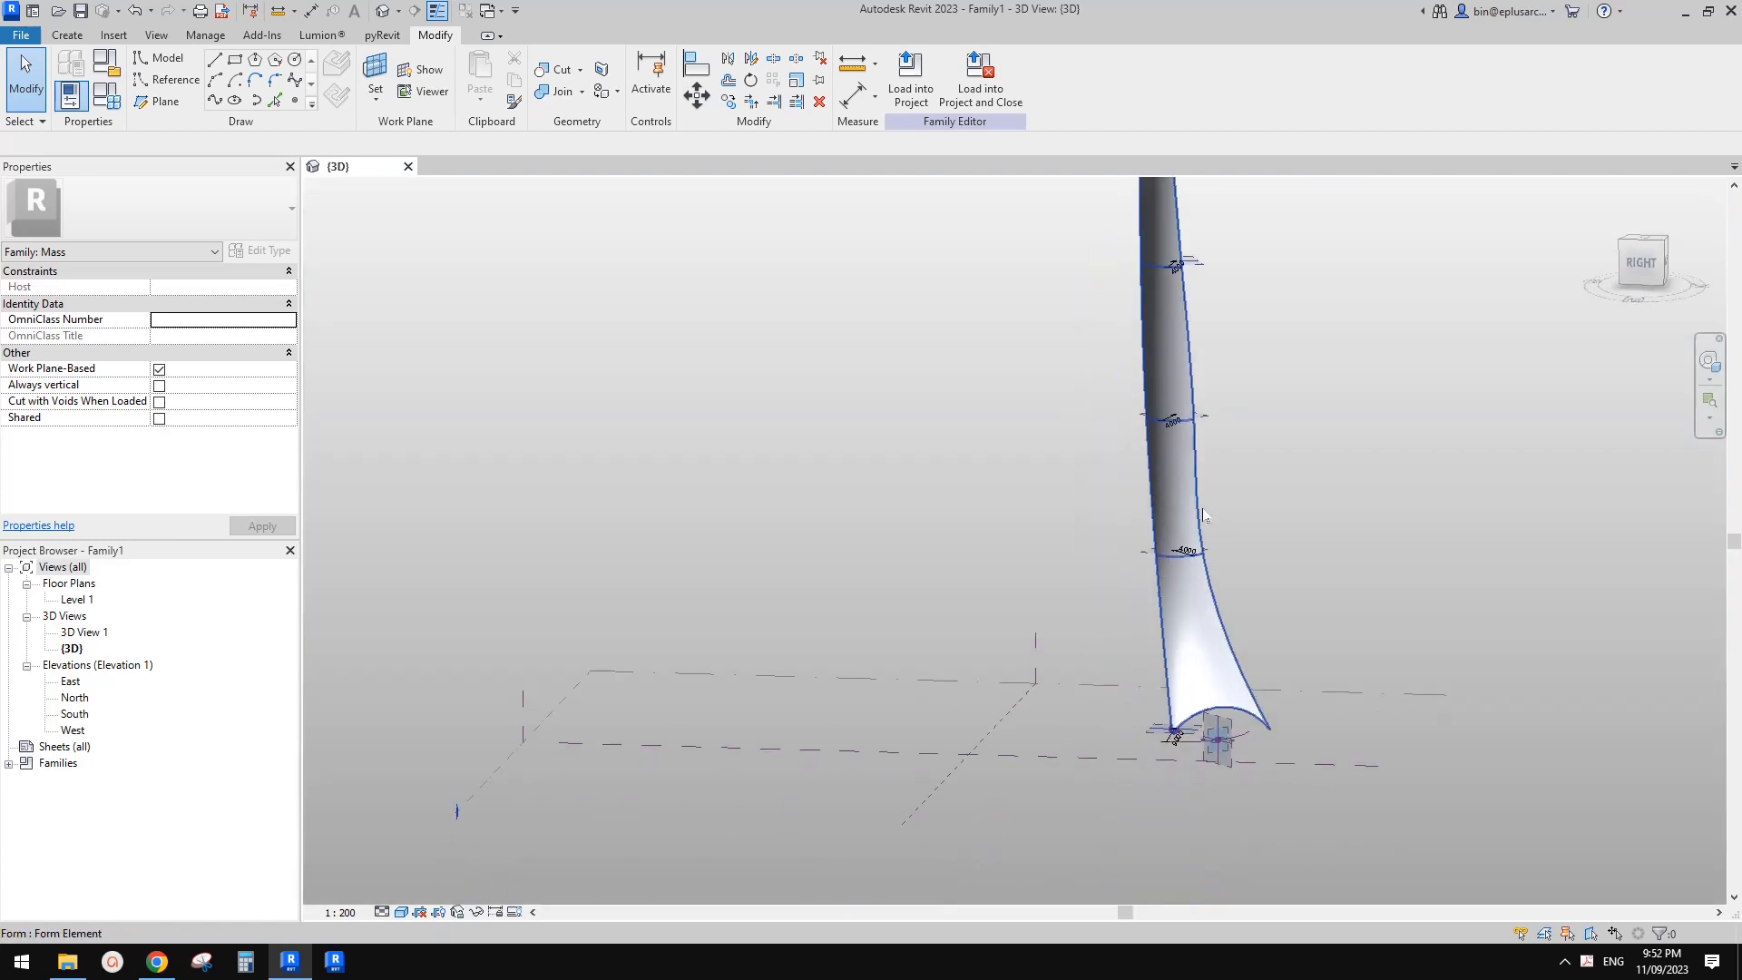
scroll(1191, 545, down, 1)
shift+middle_drag(1191, 535, 1235, 459)
shift+middle_drag(1207, 681, 965, 626)
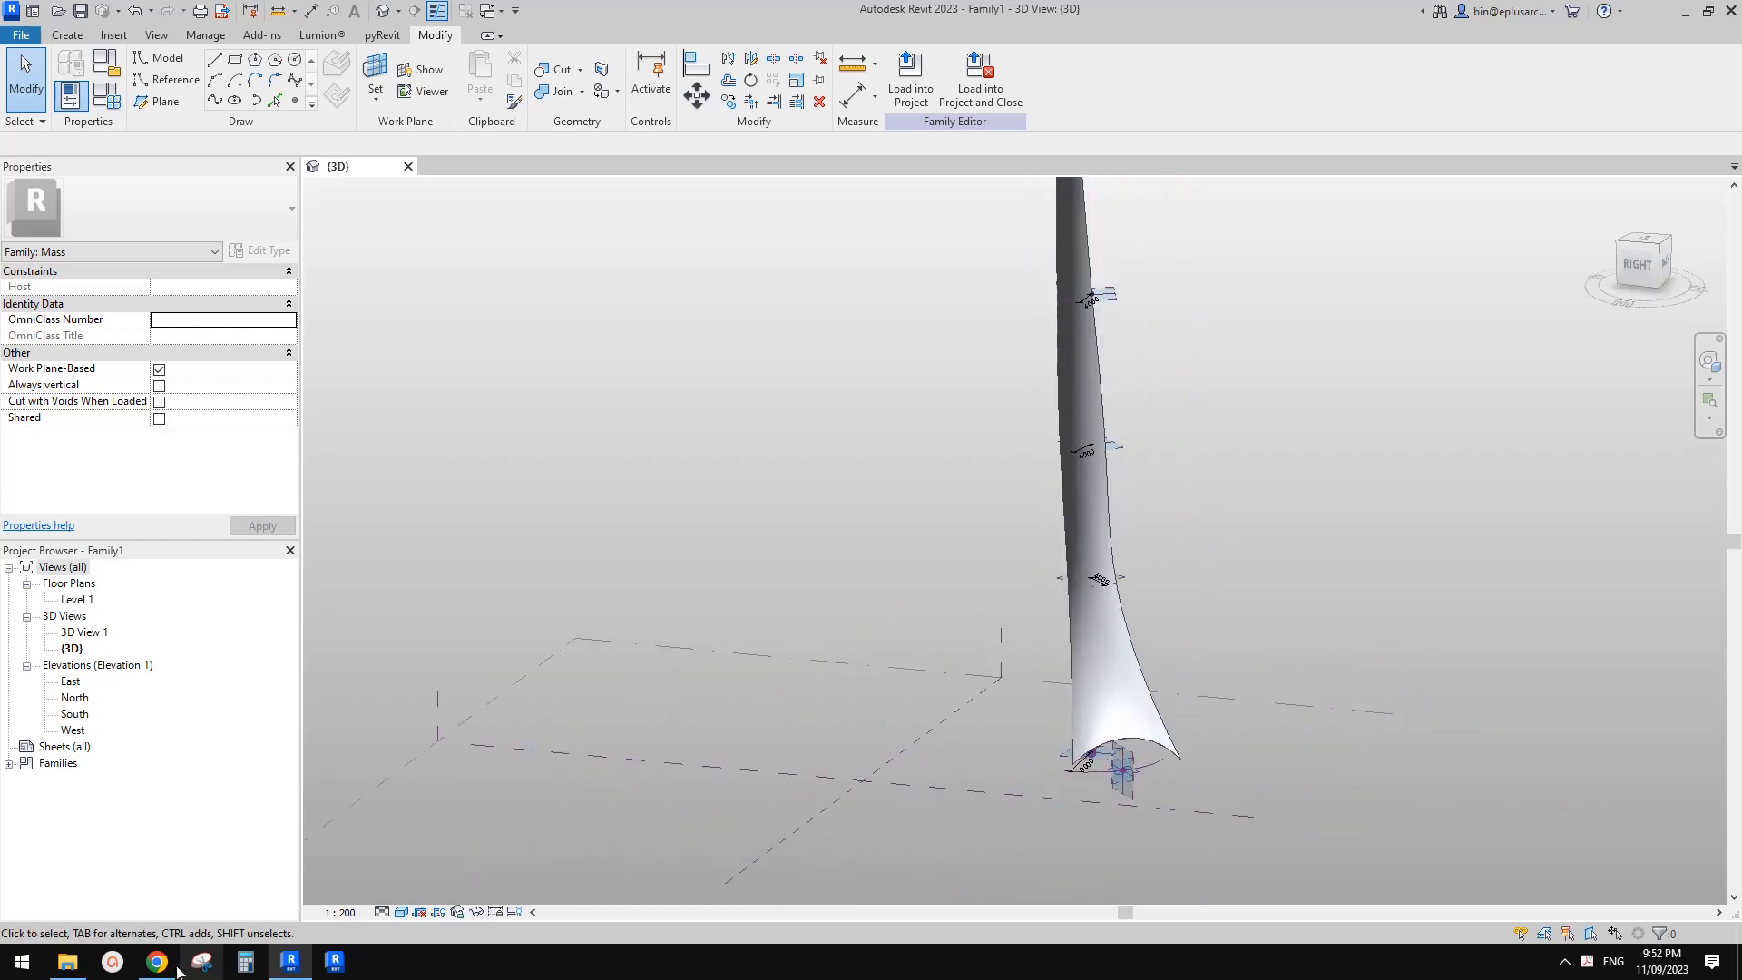
click(168, 965)
scroll(817, 721, up, 2)
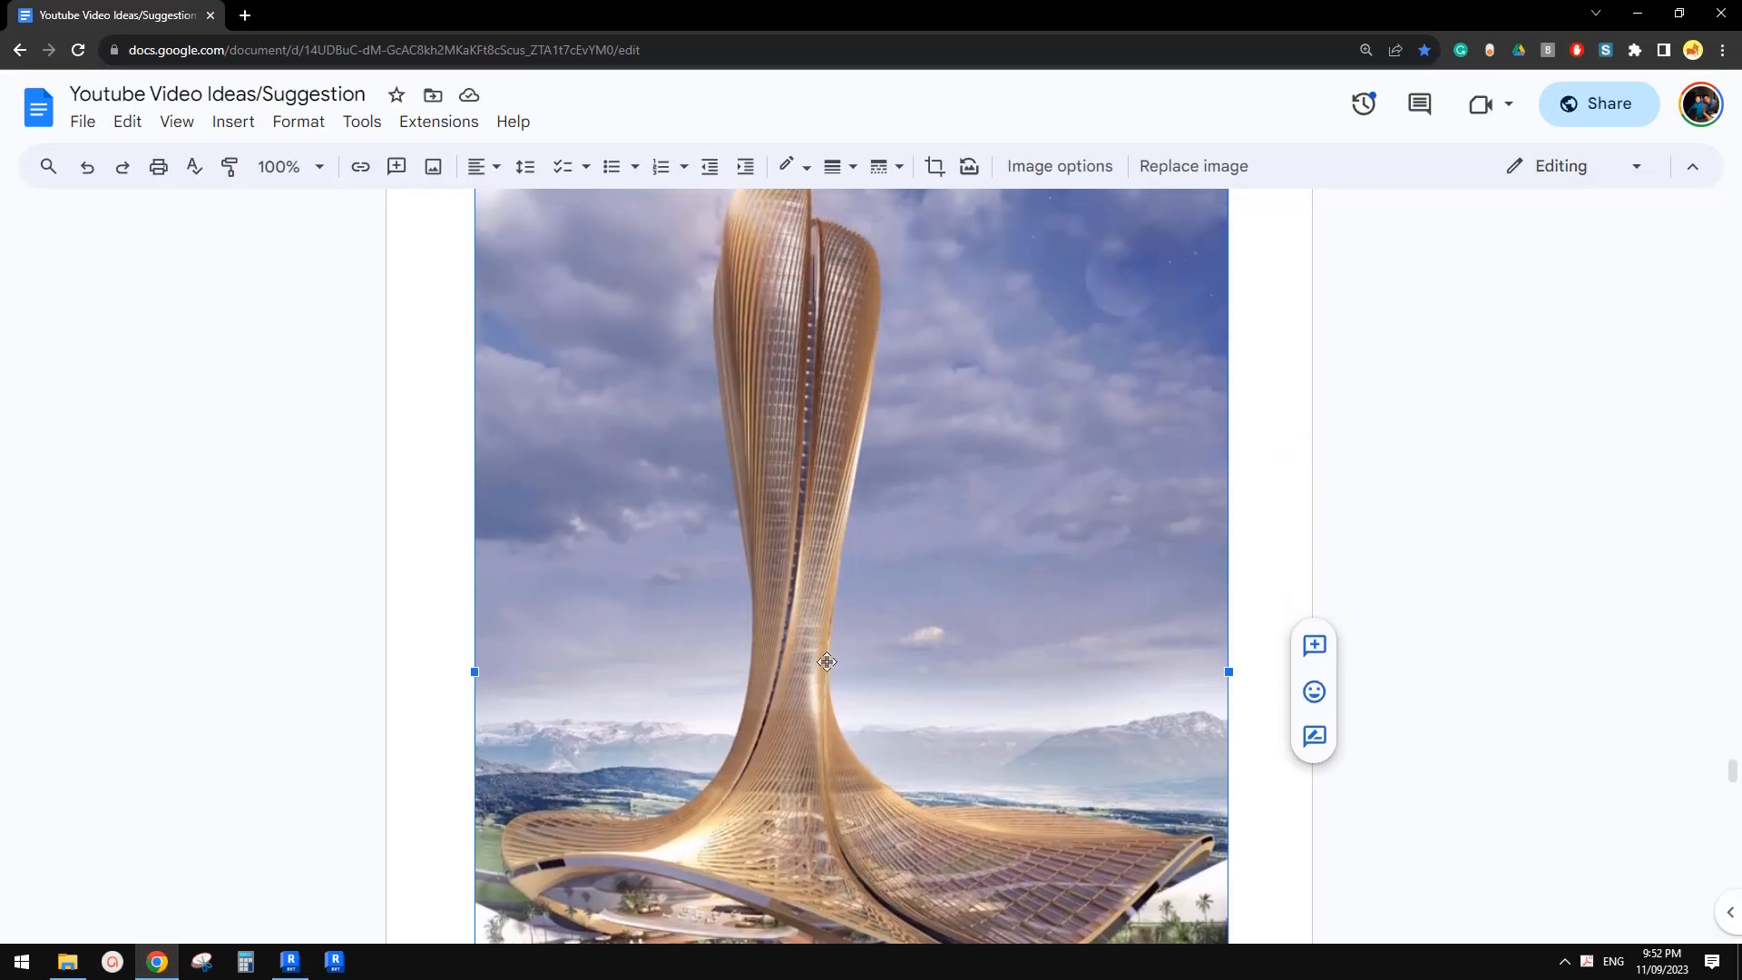
scroll(610, 851, up, 1)
click(291, 961)
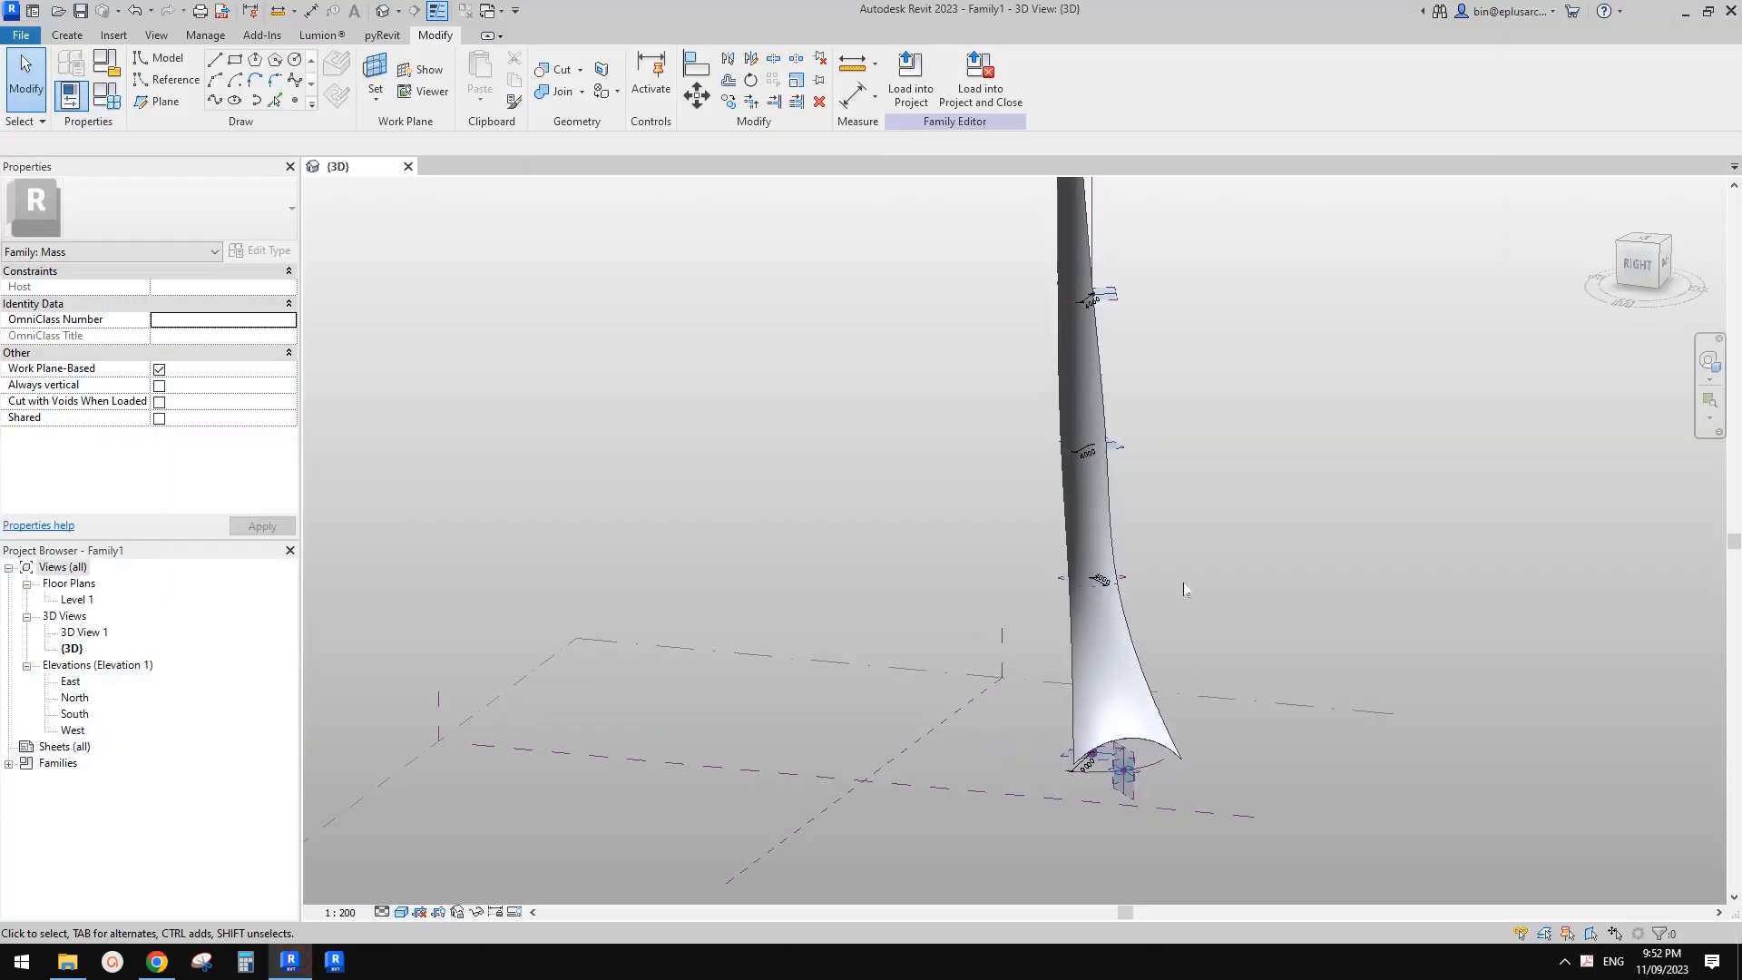
- Raise the second-highest profile point along the vertical line to just below the topmost profile, checking against the reference image
shift+middle_drag(1184, 582, 1250, 426)
scroll(1171, 397, up, 2)
drag(1162, 320, 1159, 305)
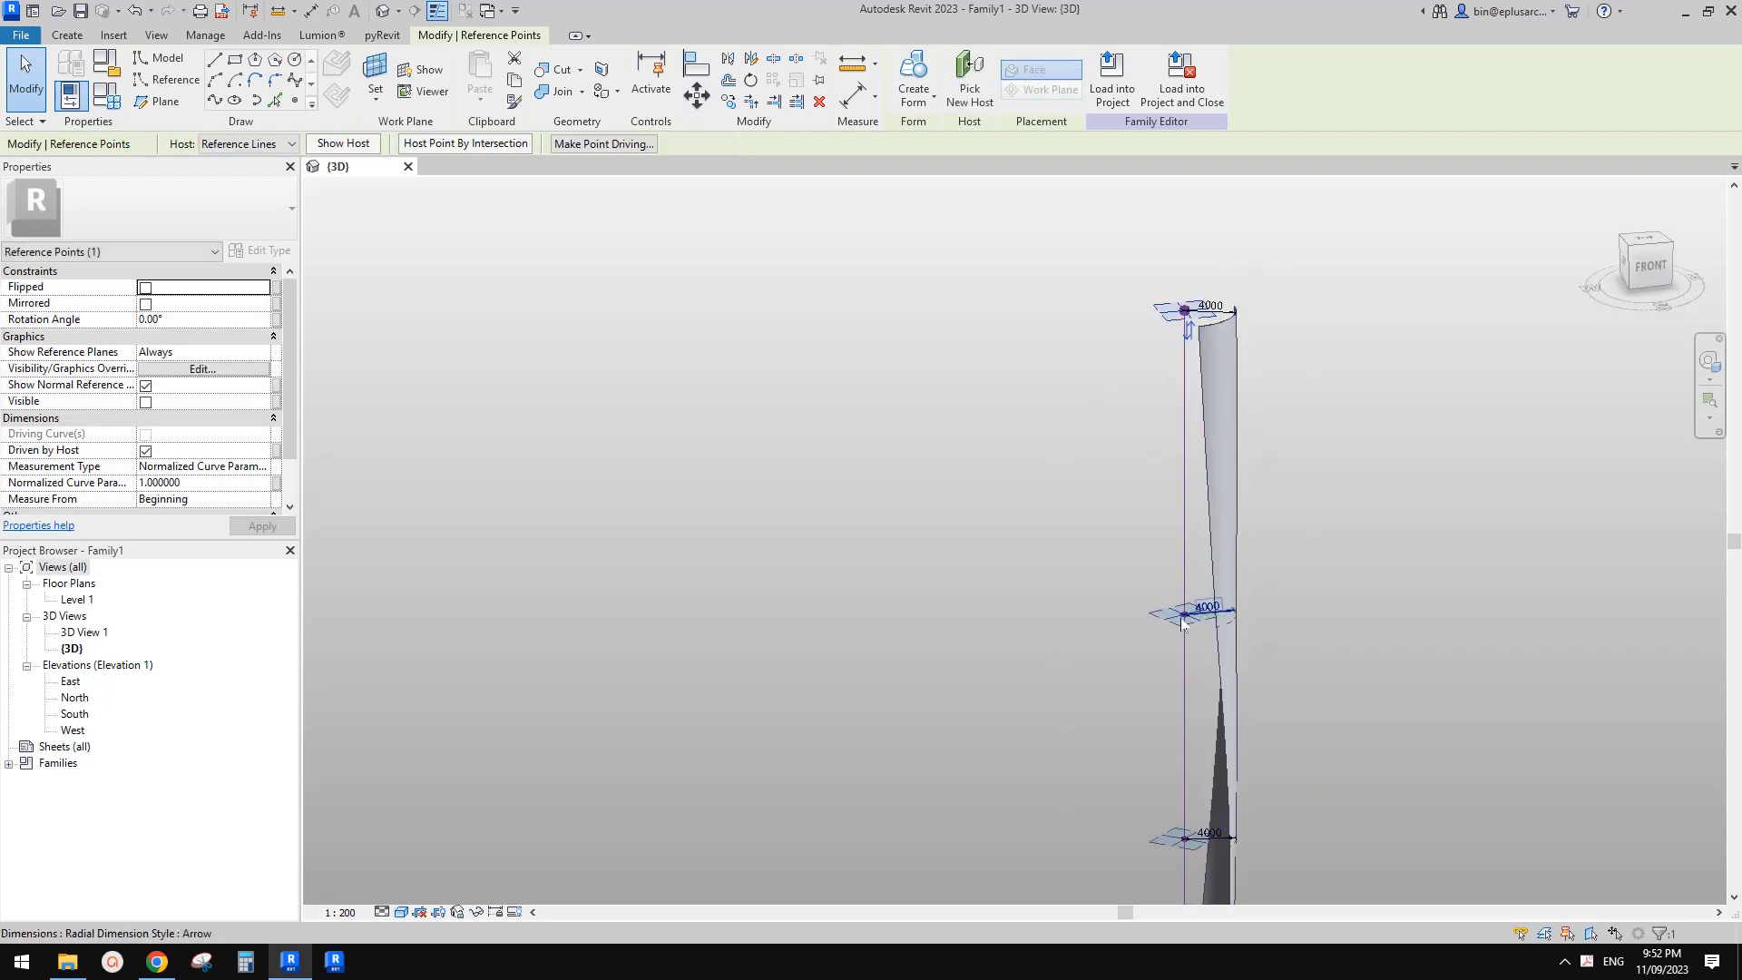
drag(1184, 614, 1184, 411)
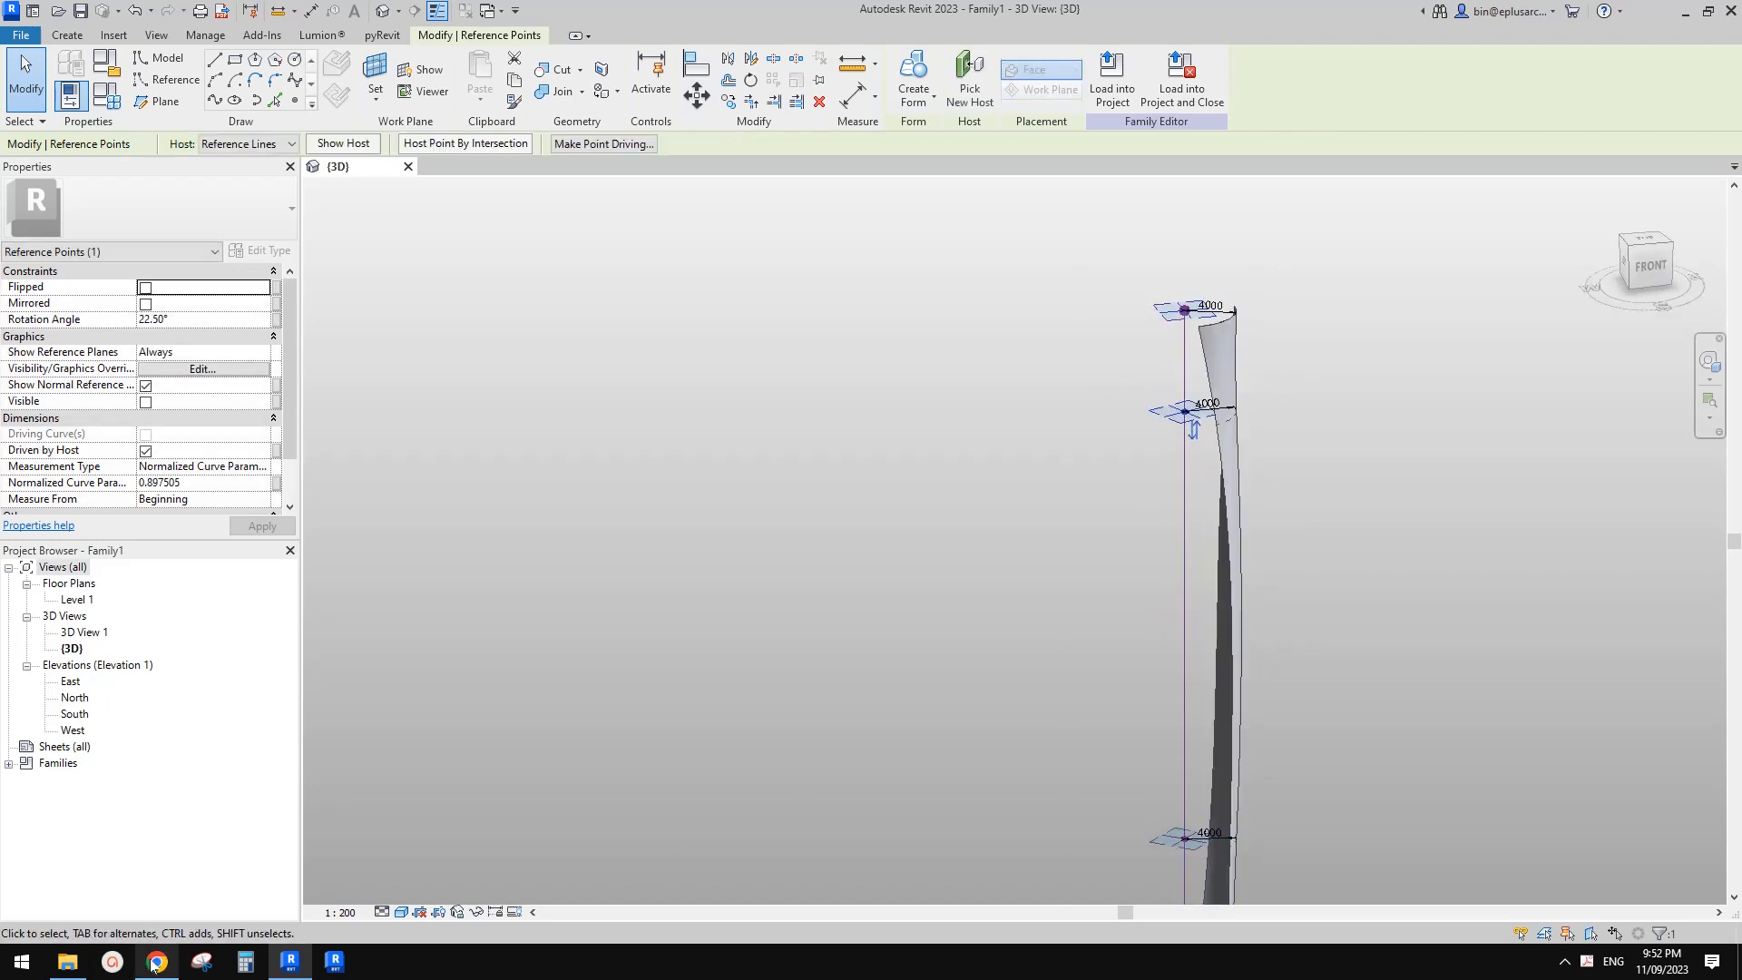
click(156, 963)
click(290, 962)
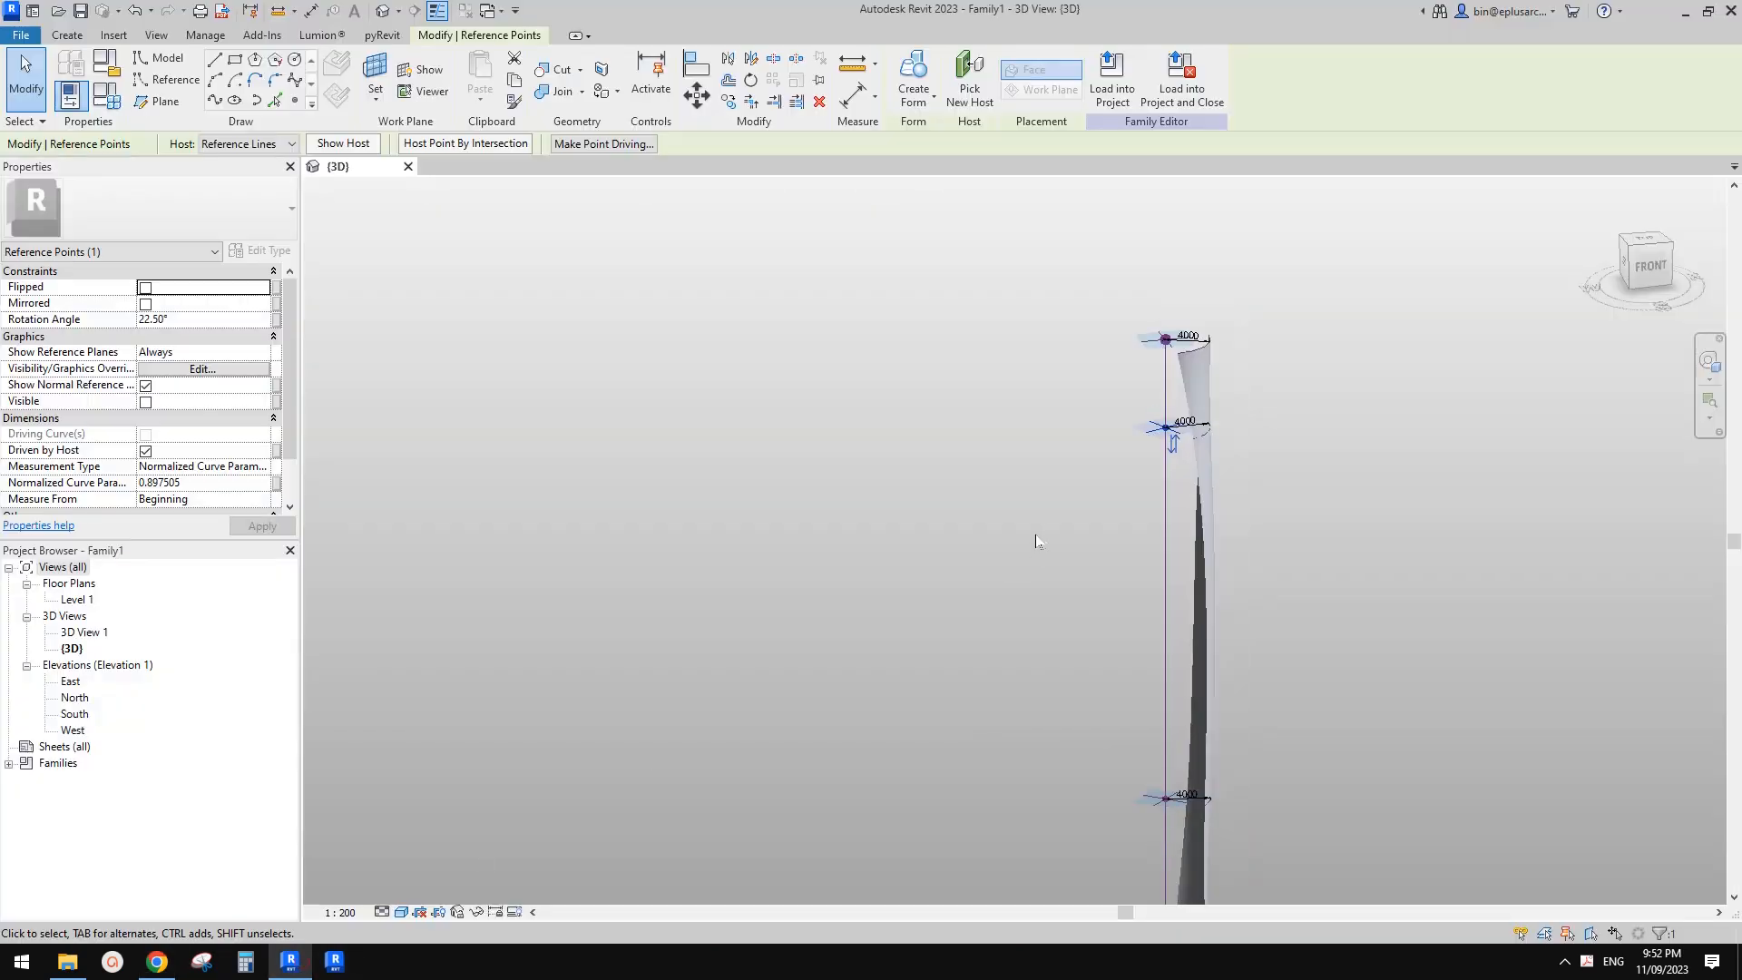
click(156, 962)
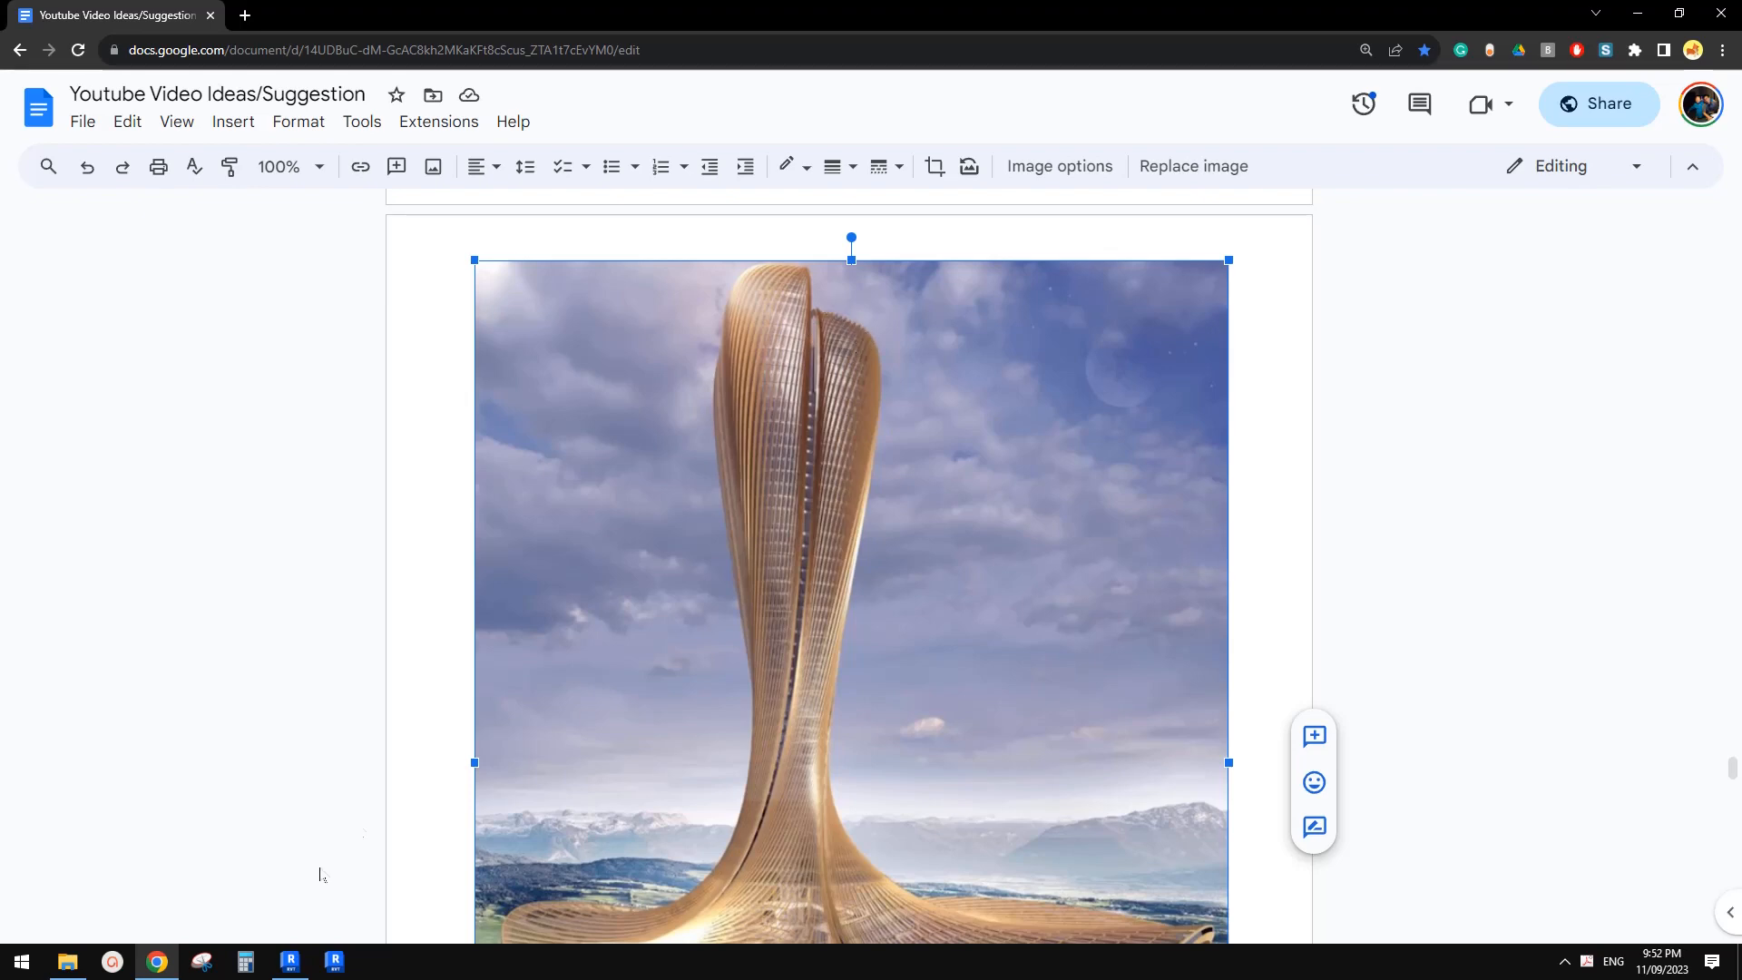
click(291, 962)
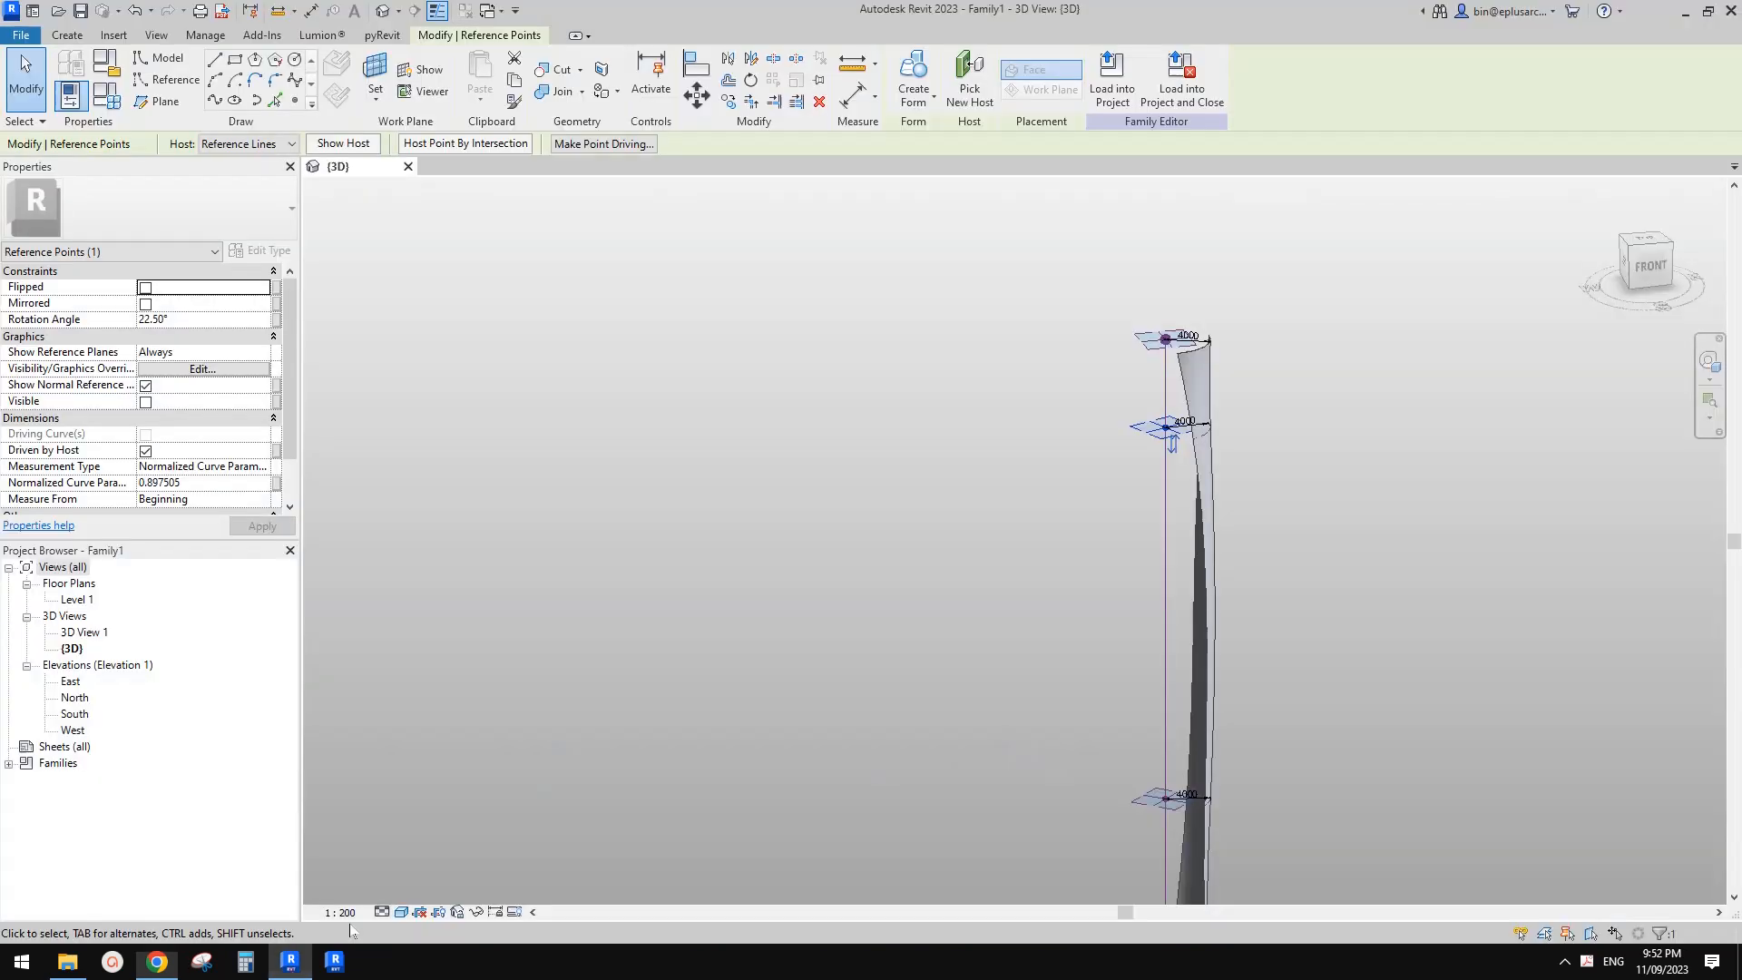
click(157, 960)
click(291, 964)
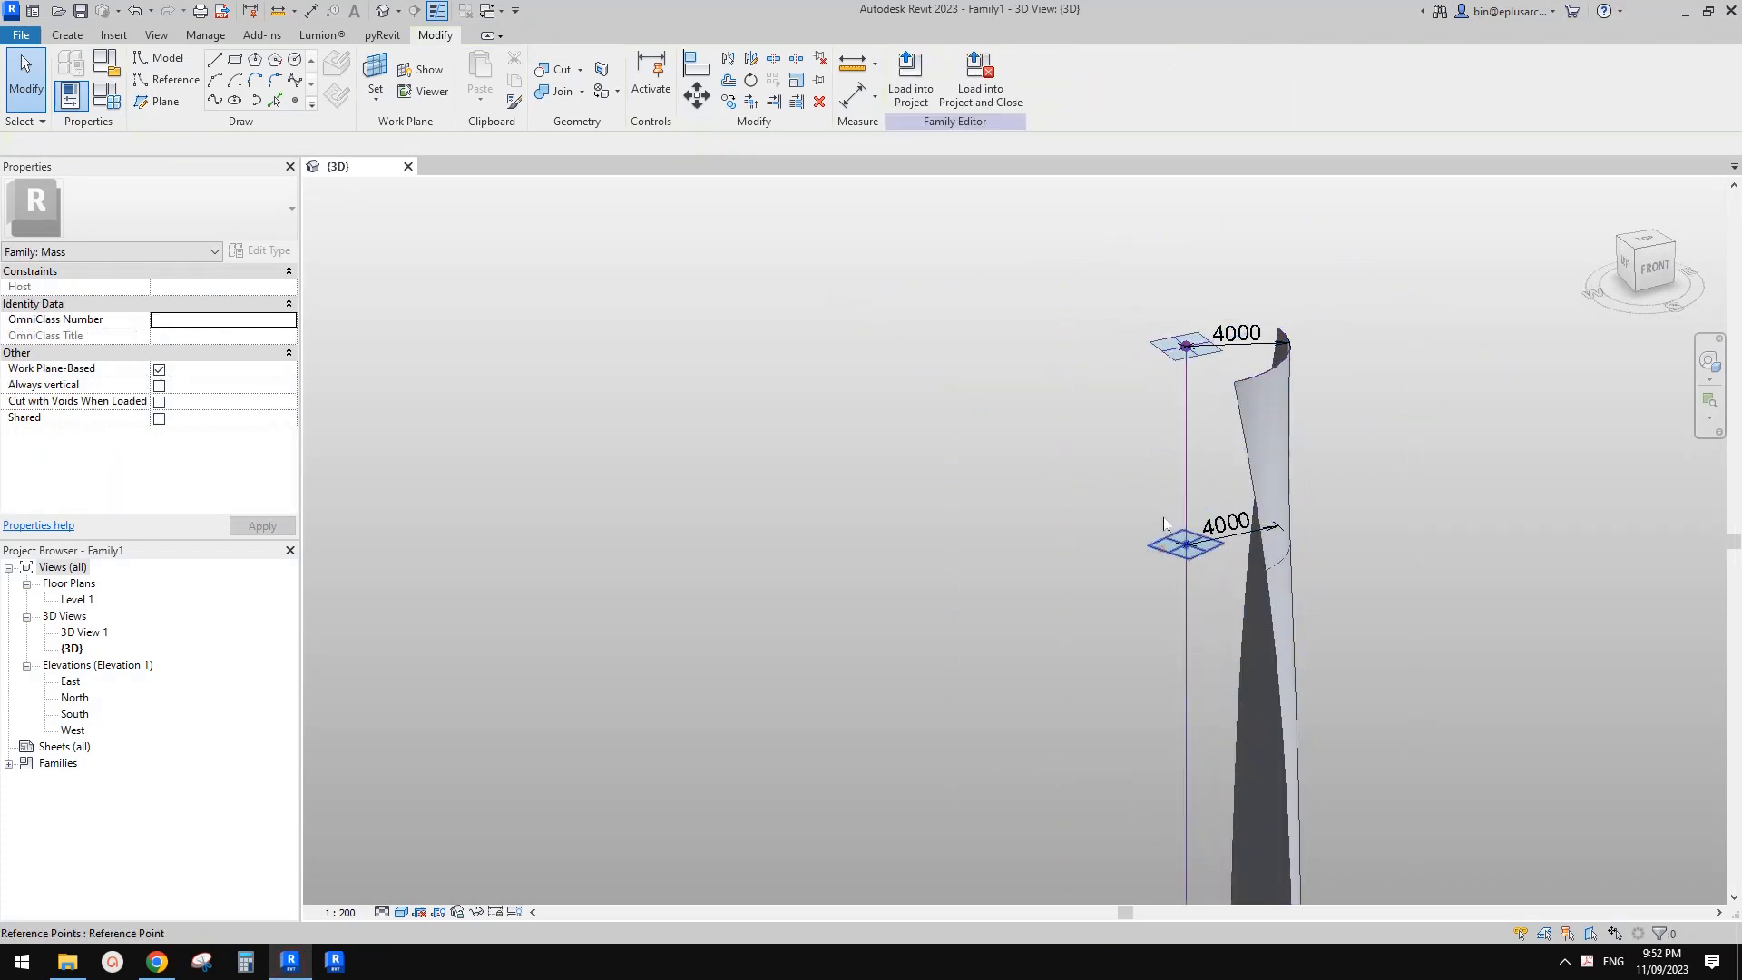
mouse_move(1170, 537)
mouse_down()
mouse_move(1197, 390)
mouse_move(1225, 417)
mouse_move(1239, 407)
mouse_up()
- Set the topmost profile arc's radius to 2000
click(1264, 379)
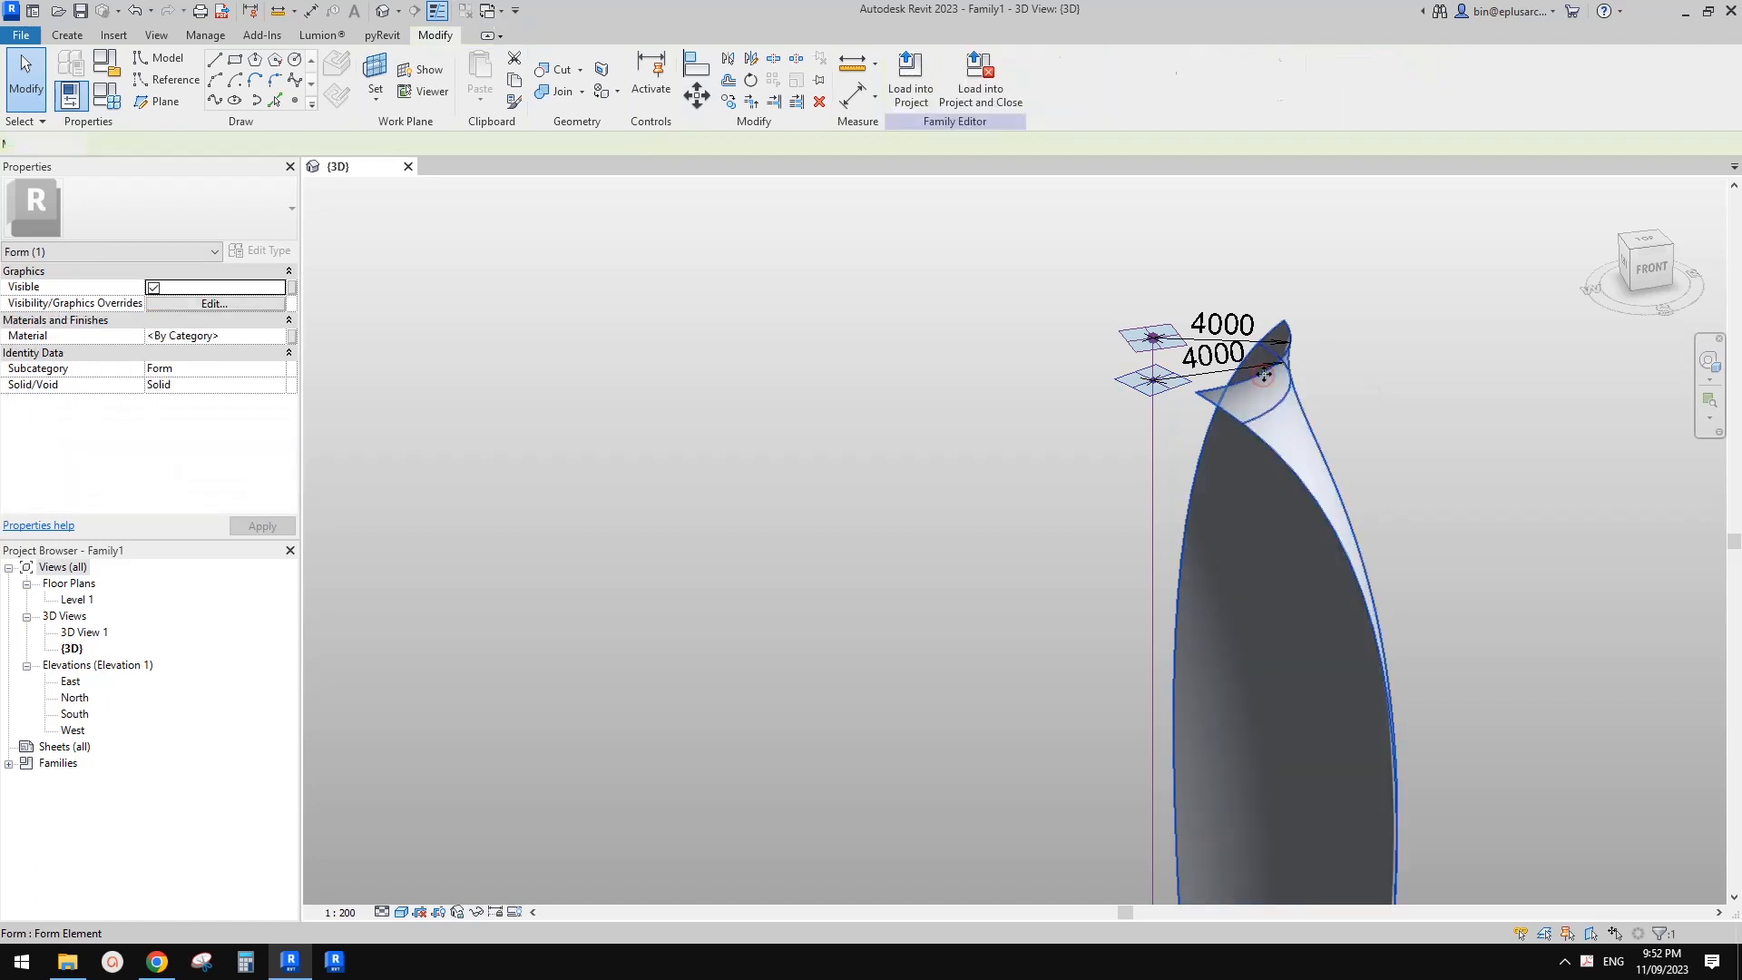
key(Escape)
click(1271, 369)
middle_drag(1235, 337, 1229, 346)
click(1229, 347)
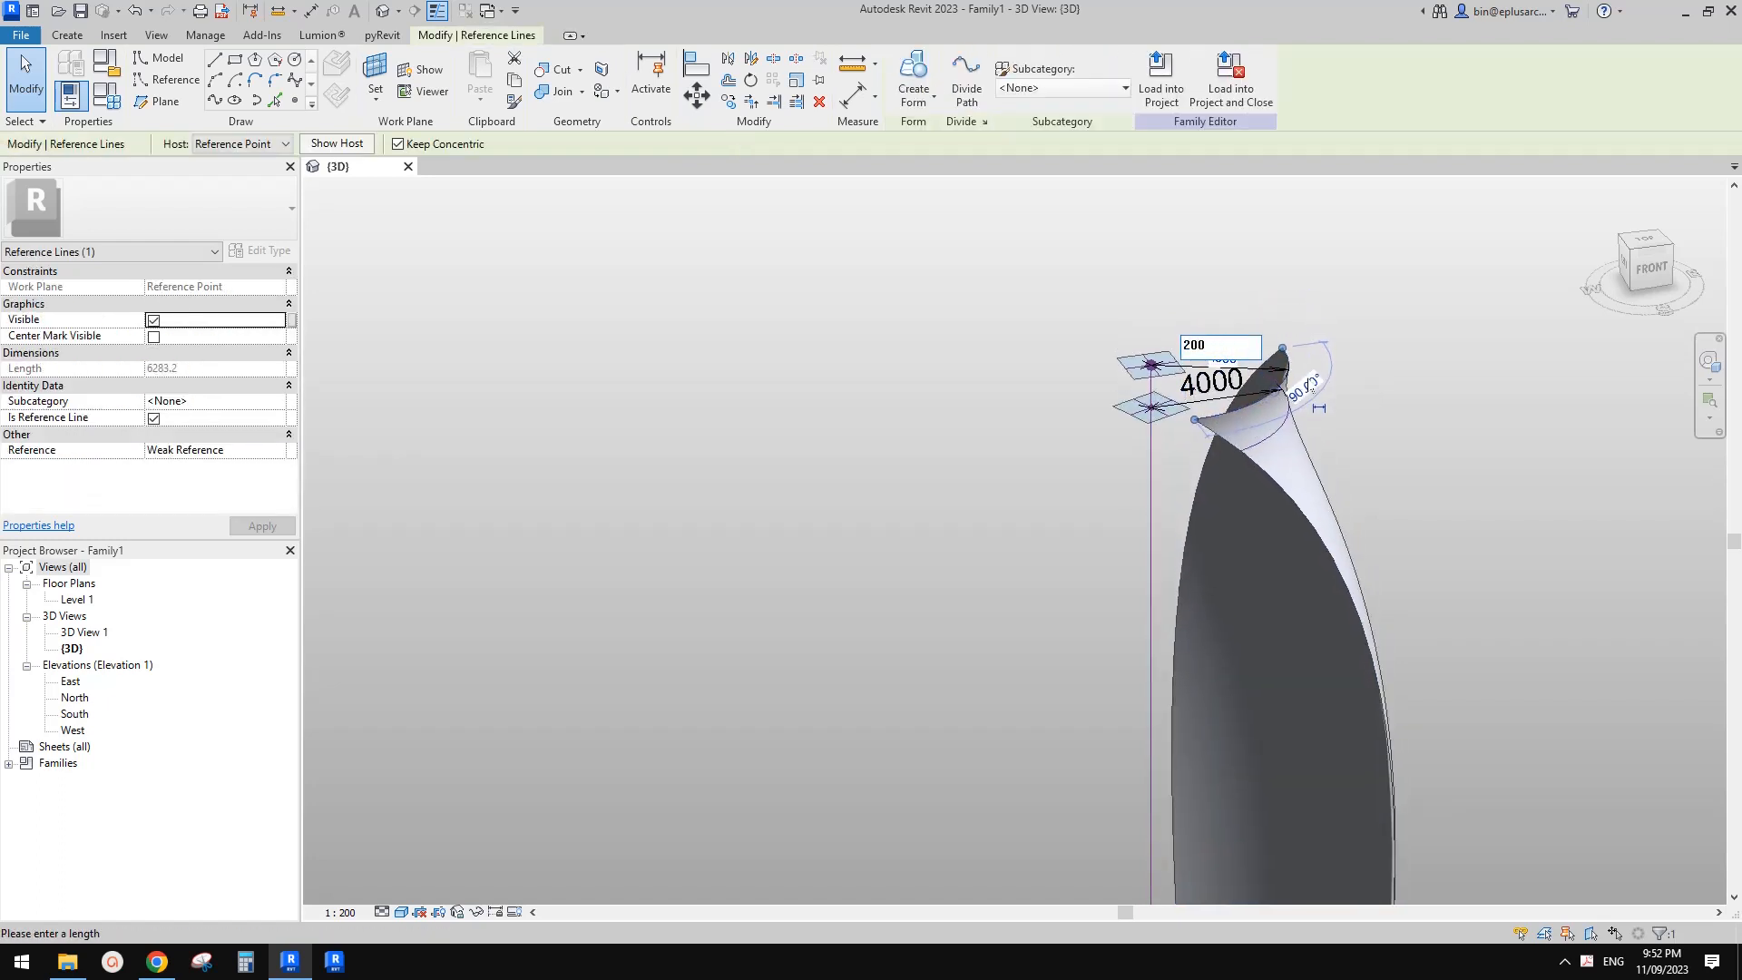
click(1427, 352)
shift+middle_drag(1429, 351, 983, 452)
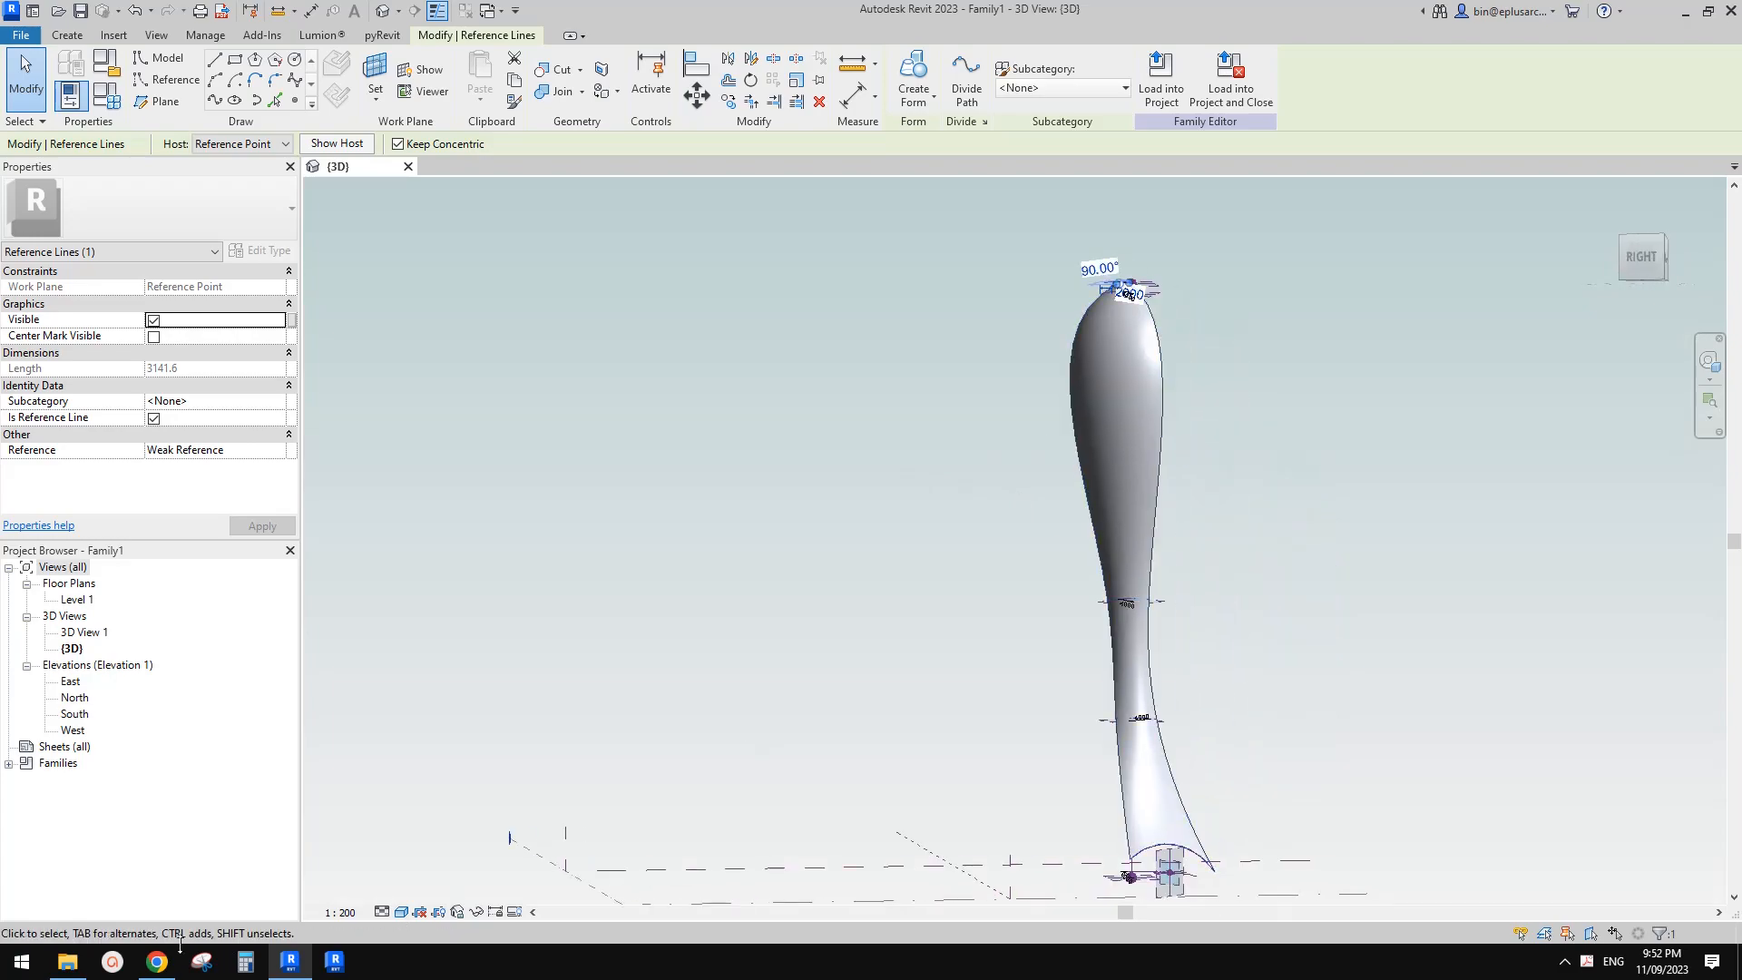
- Check the reference image and raise the 45°-rotated profile point along the vertical line to a normalized curve parameter of about 0.754
click(157, 961)
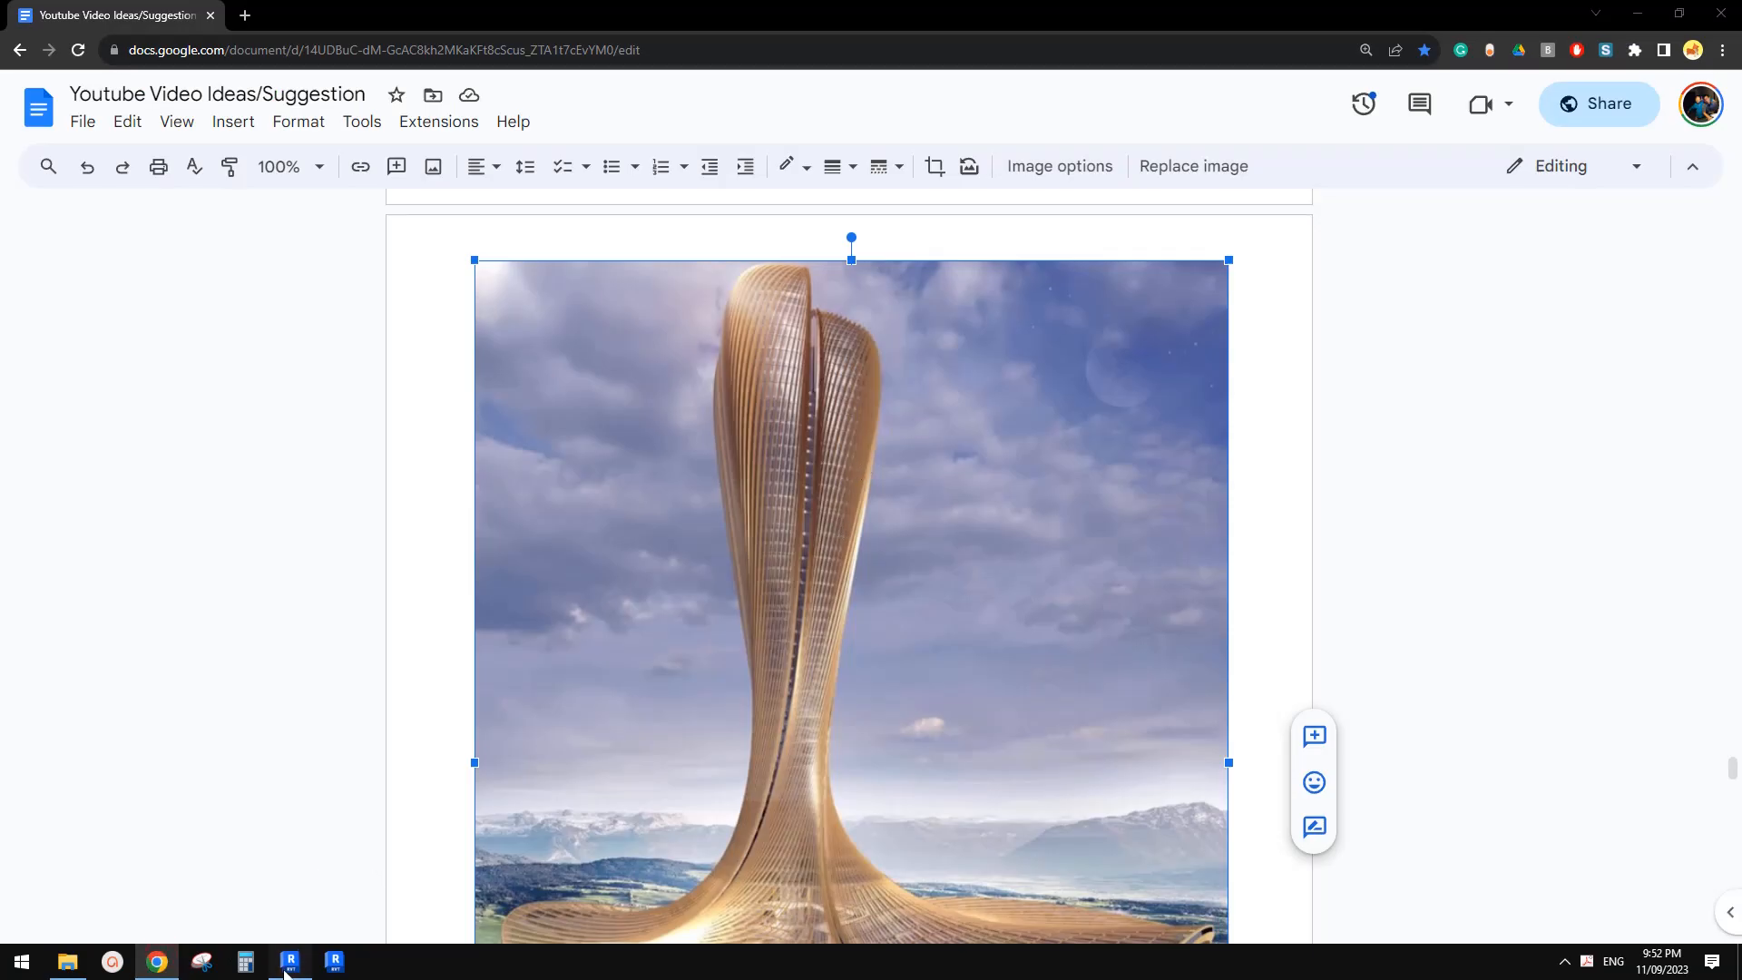
click(290, 961)
shift+middle_drag(1190, 553, 1260, 330)
scroll(1267, 408, down, 2)
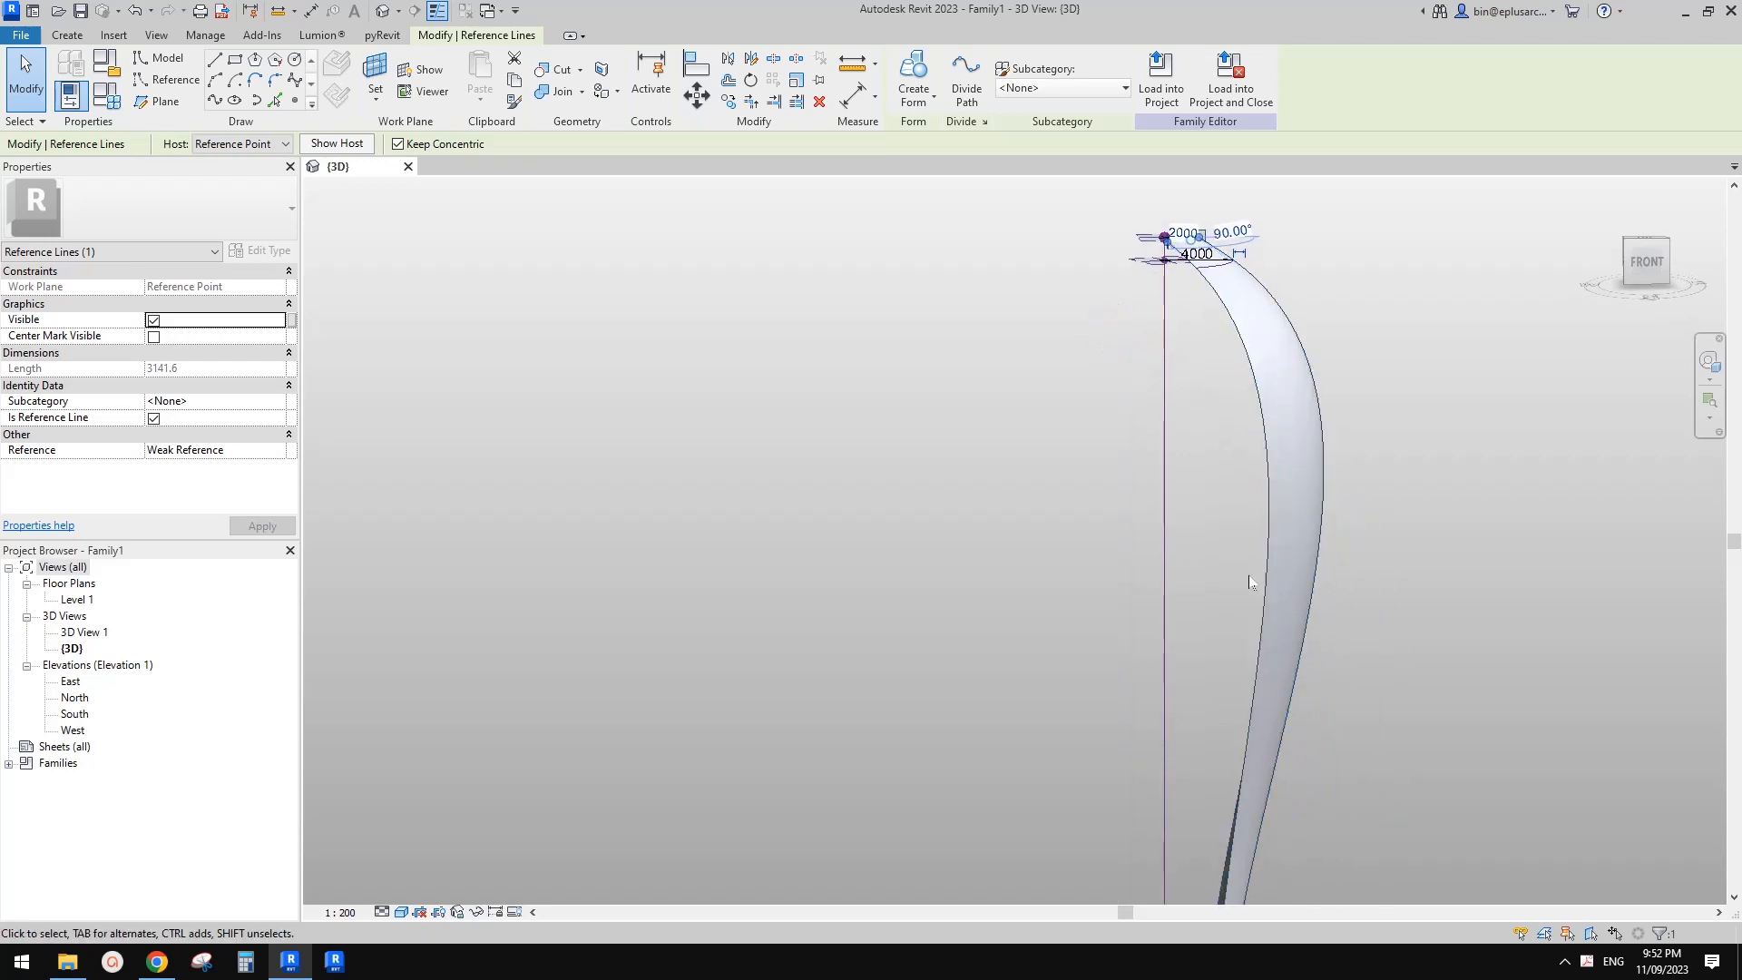
scroll(1229, 762, down, 2)
middle_drag(1220, 771, 1231, 545)
drag(1179, 646, 1217, 393)
middle_drag(1219, 386, 1139, 585)
scroll(1183, 419, up, 3)
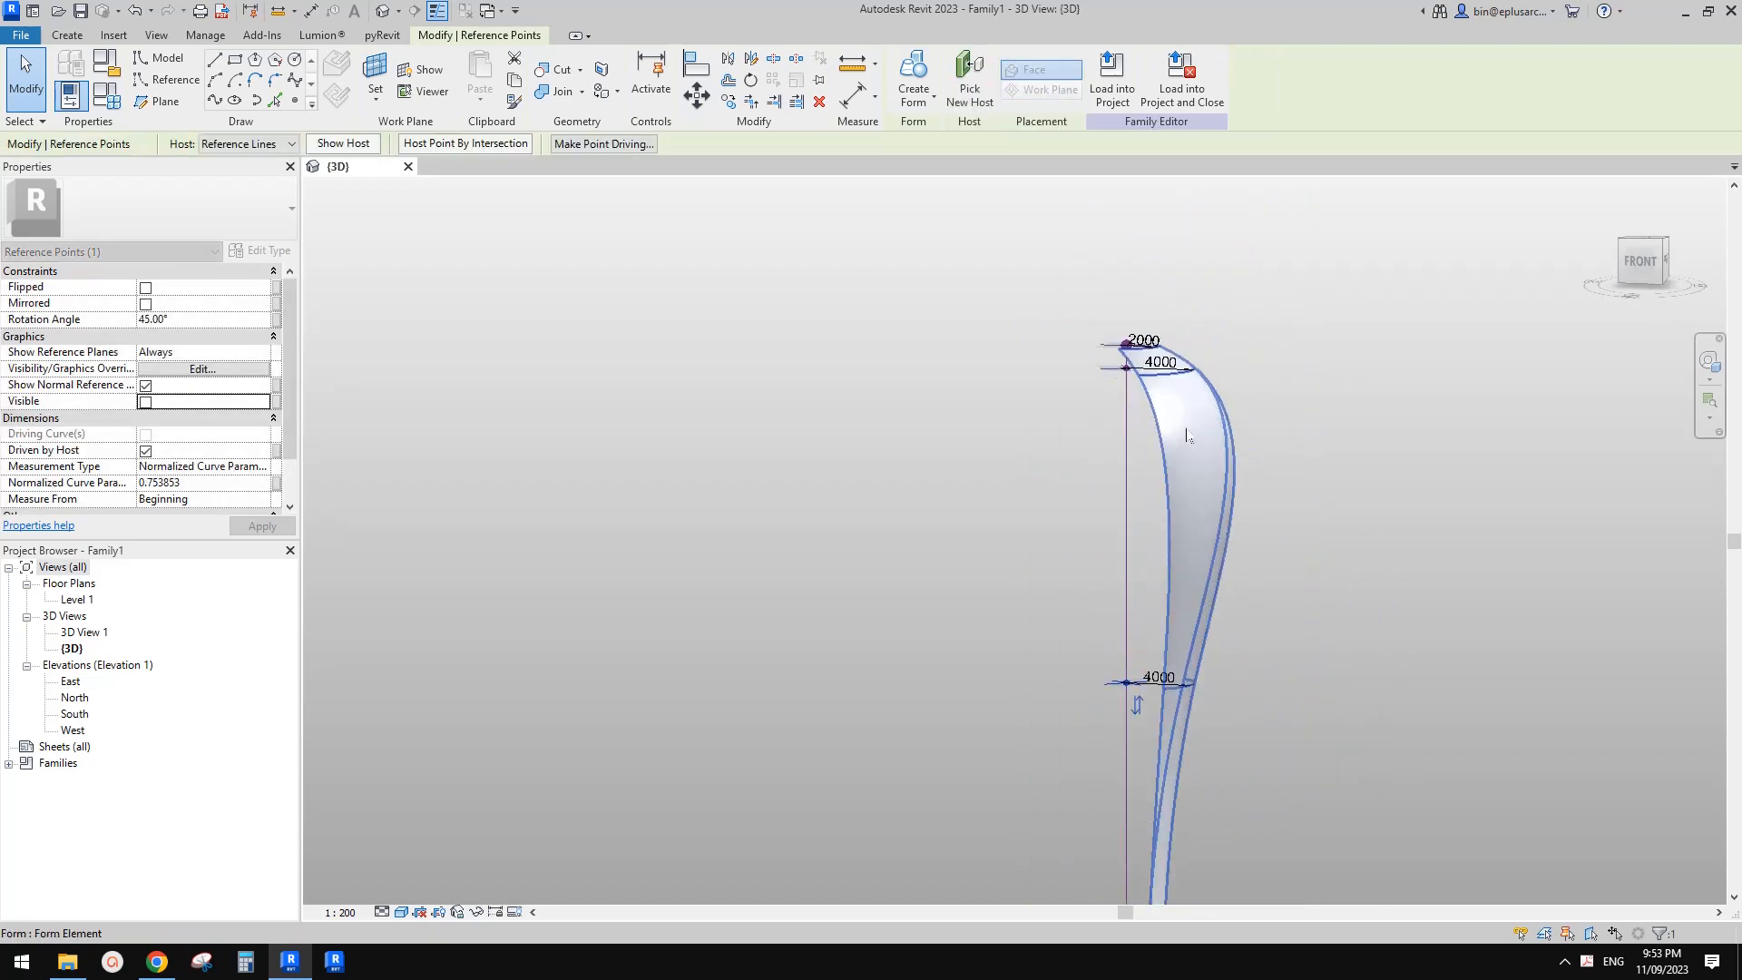
- Raise the second-highest profile point to a normalized curve parameter of about 0.995 and compare the form with the reference image
mouse_move(1101, 383)
mouse_down()
mouse_move(1101, 352)
mouse_move(1111, 365)
mouse_up()
shift+middle_drag(1111, 365, 1287, 483)
scroll(996, 417, down, 3)
mouse_move(1063, 532)
middle_down()
mouse_move(1128, 502)
mouse_move(1092, 524)
middle_up()
click(157, 961)
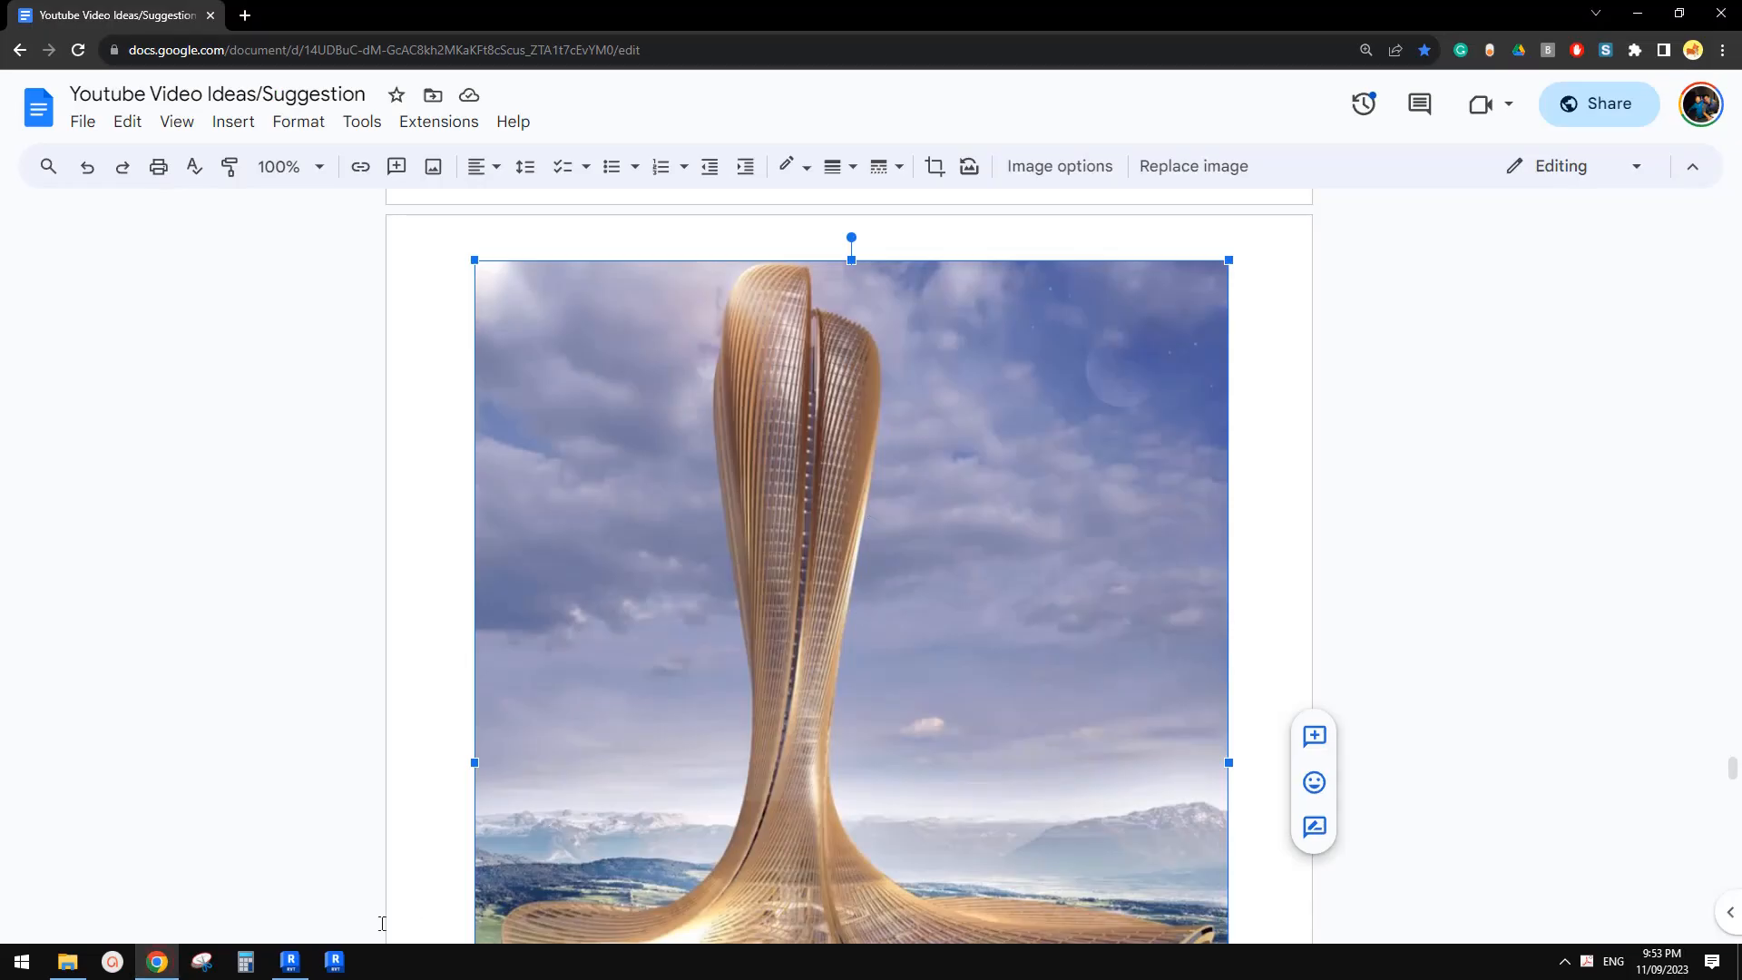
click(292, 962)
- Raise the 67.5°-rotated profile point along the vertical line to a normalized curve parameter of about 0.432
shift+middle_drag(1098, 586, 1161, 807)
click(1106, 677)
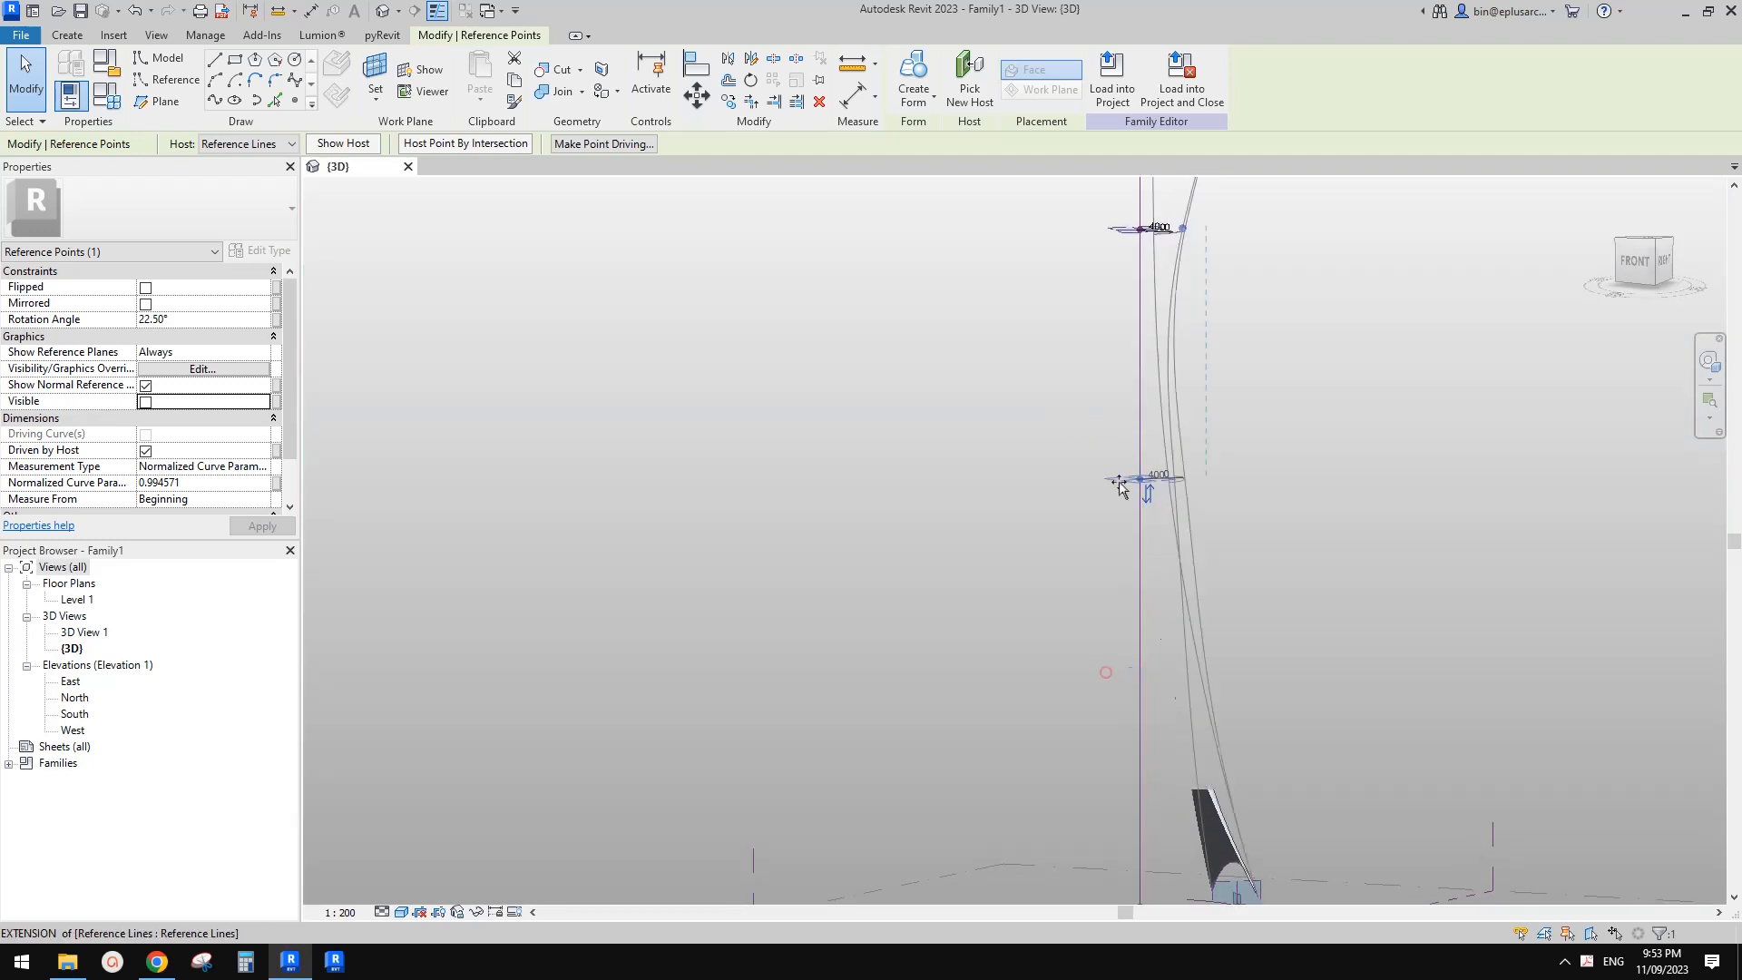
shift+middle_drag(1107, 676, 1144, 426)
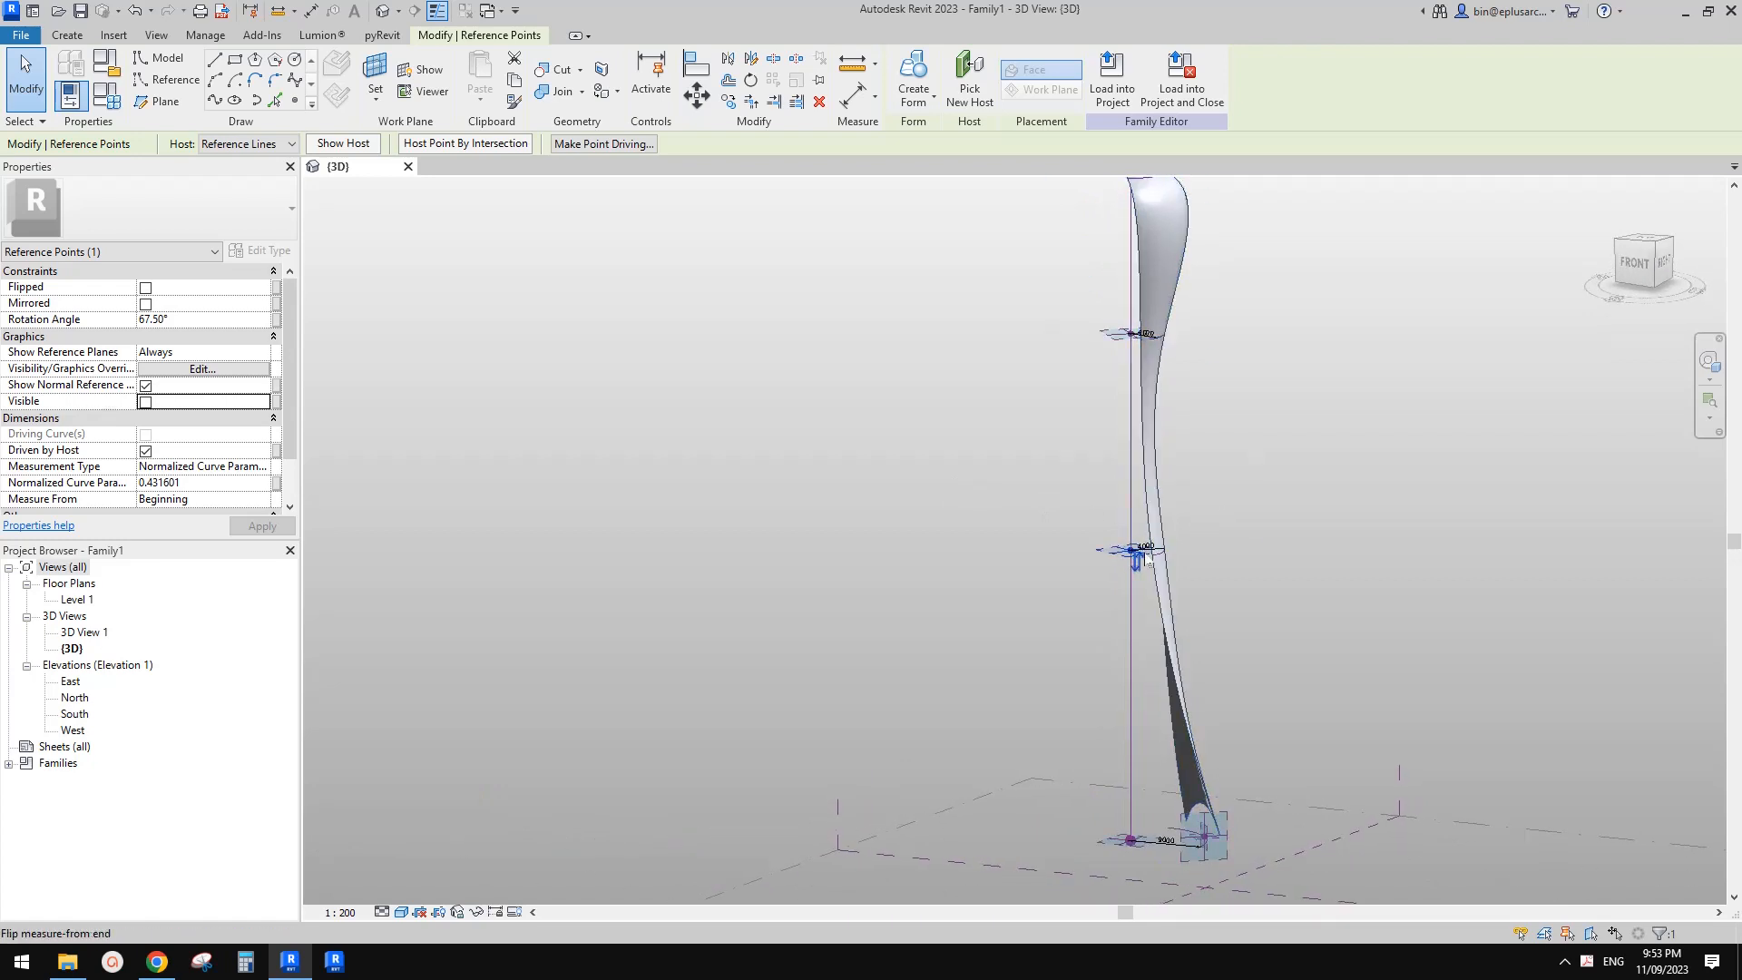
- Move the 45°-rotated profile point to a normalized curve parameter of about 0.773 and compare the silhouette with the reference image
scroll(1163, 553, up, 1)
middle_drag(1132, 494, 1132, 627)
mouse_move(1111, 442)
mouse_down()
mouse_move(1129, 387)
mouse_move(1134, 442)
mouse_up()
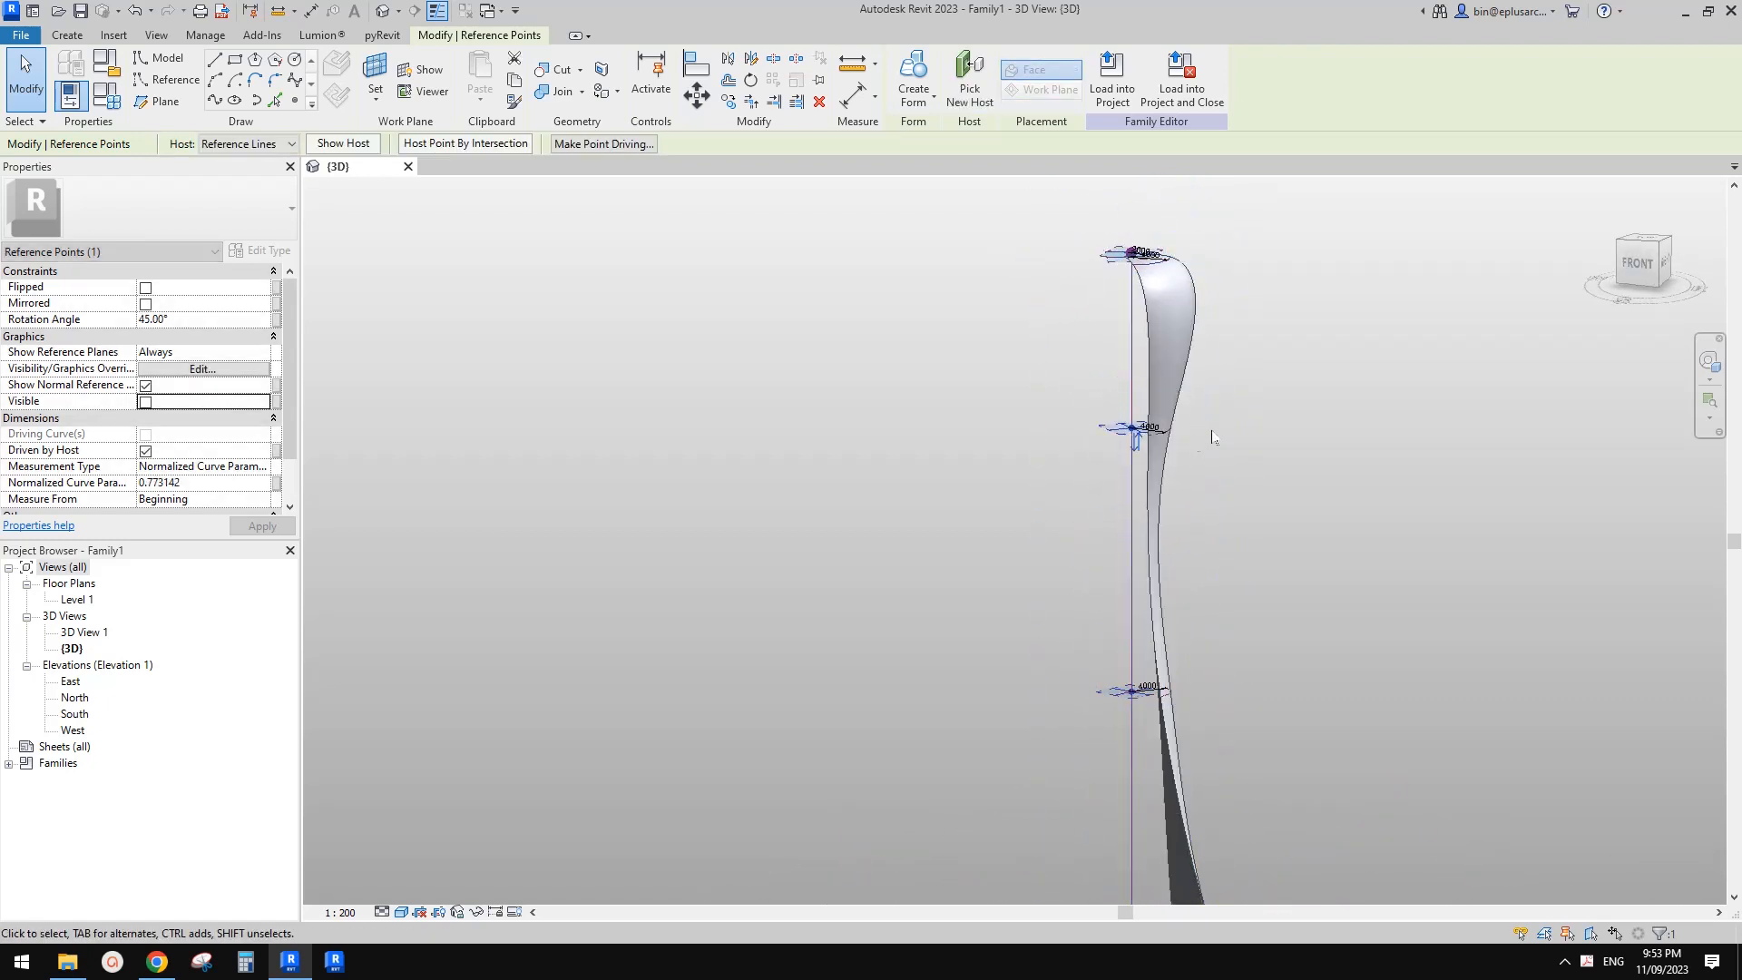
shift+middle_drag(1191, 408, 982, 423)
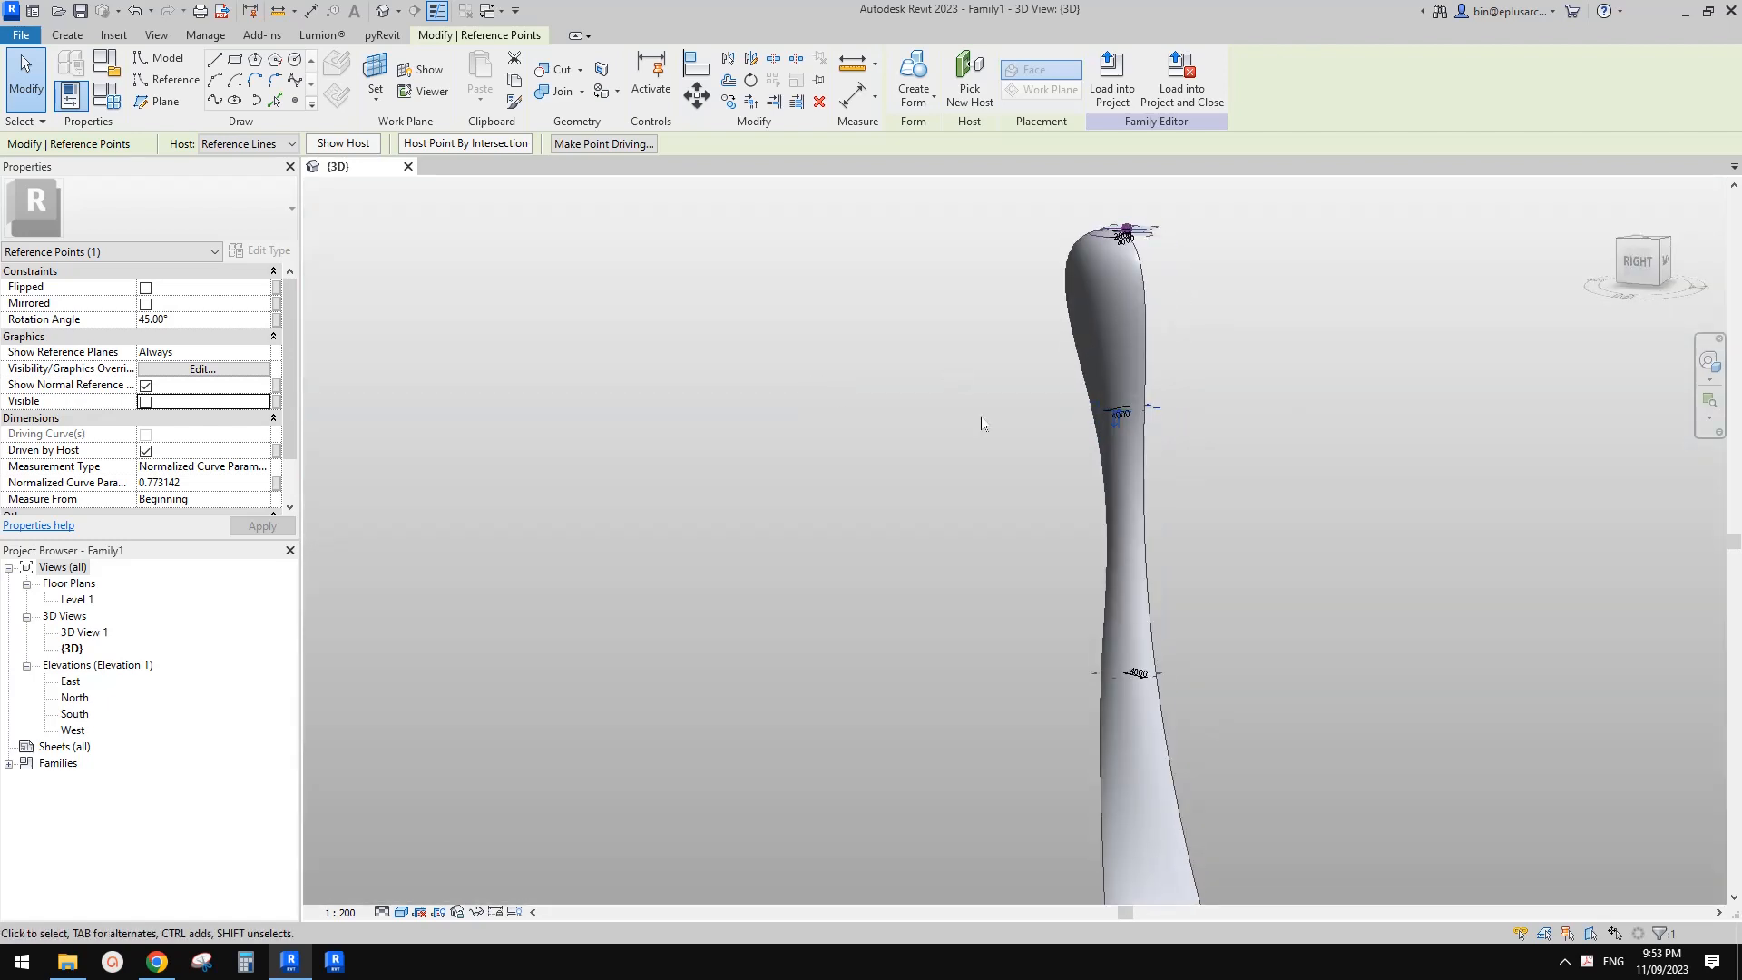
shift+middle_drag(1176, 451, 1334, 319)
shift+middle_drag(1271, 373, 1243, 390)
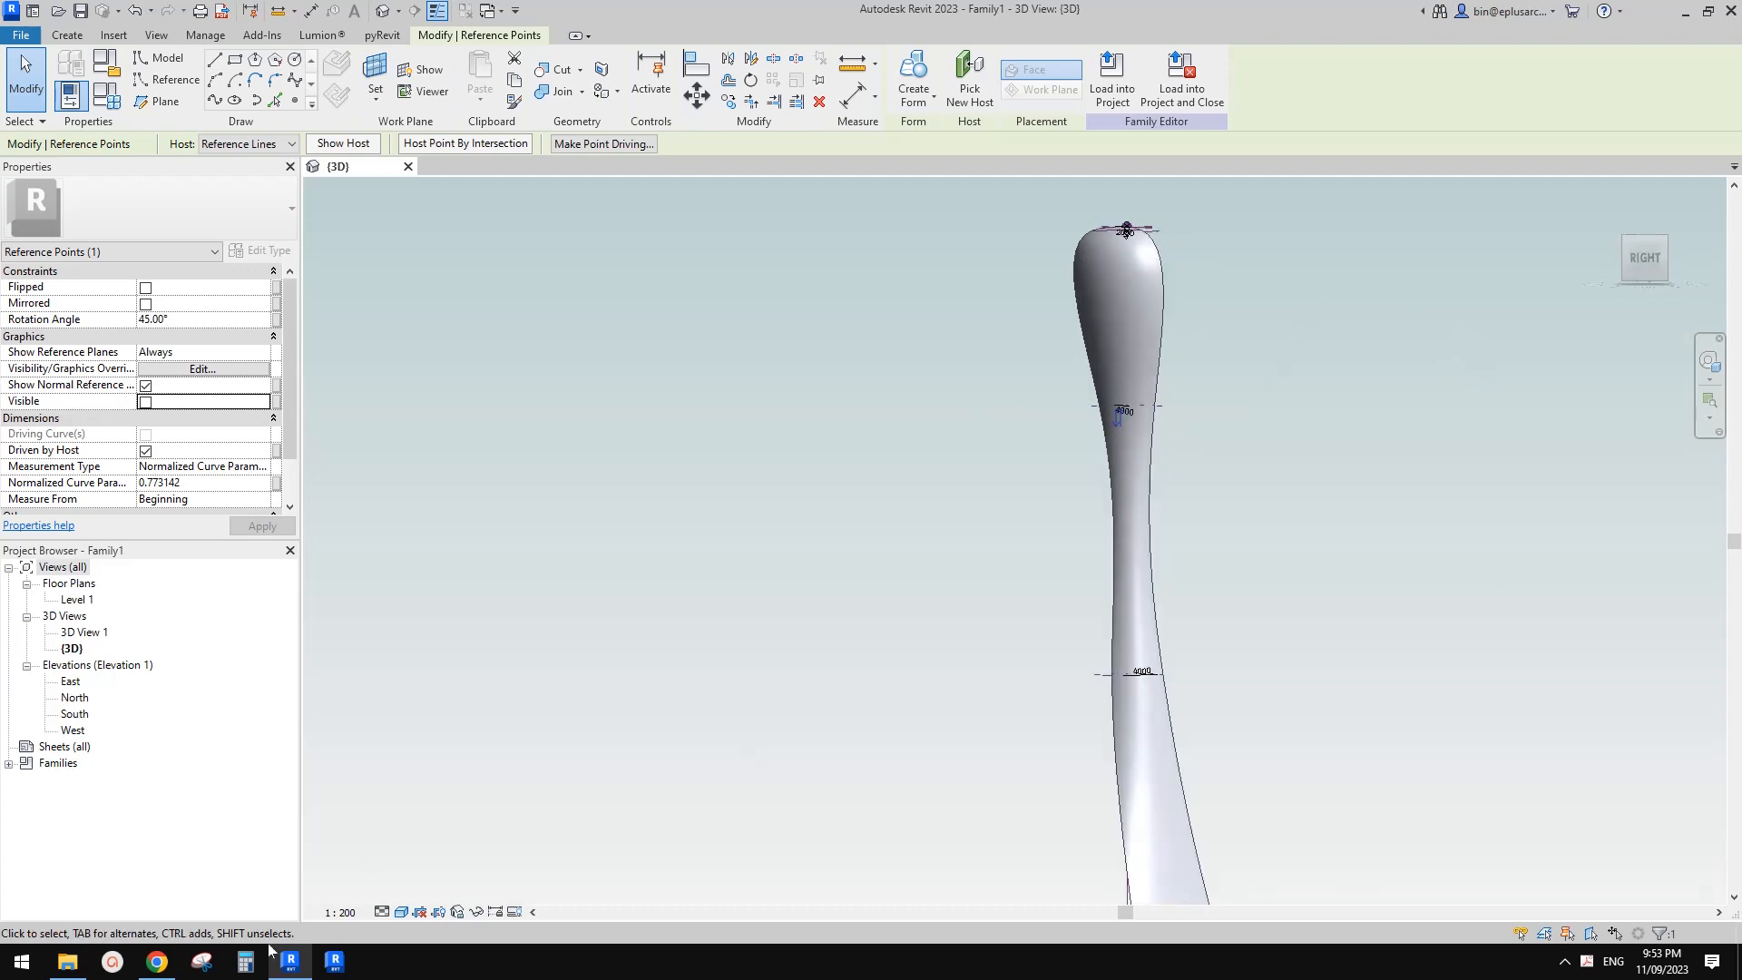
click(156, 961)
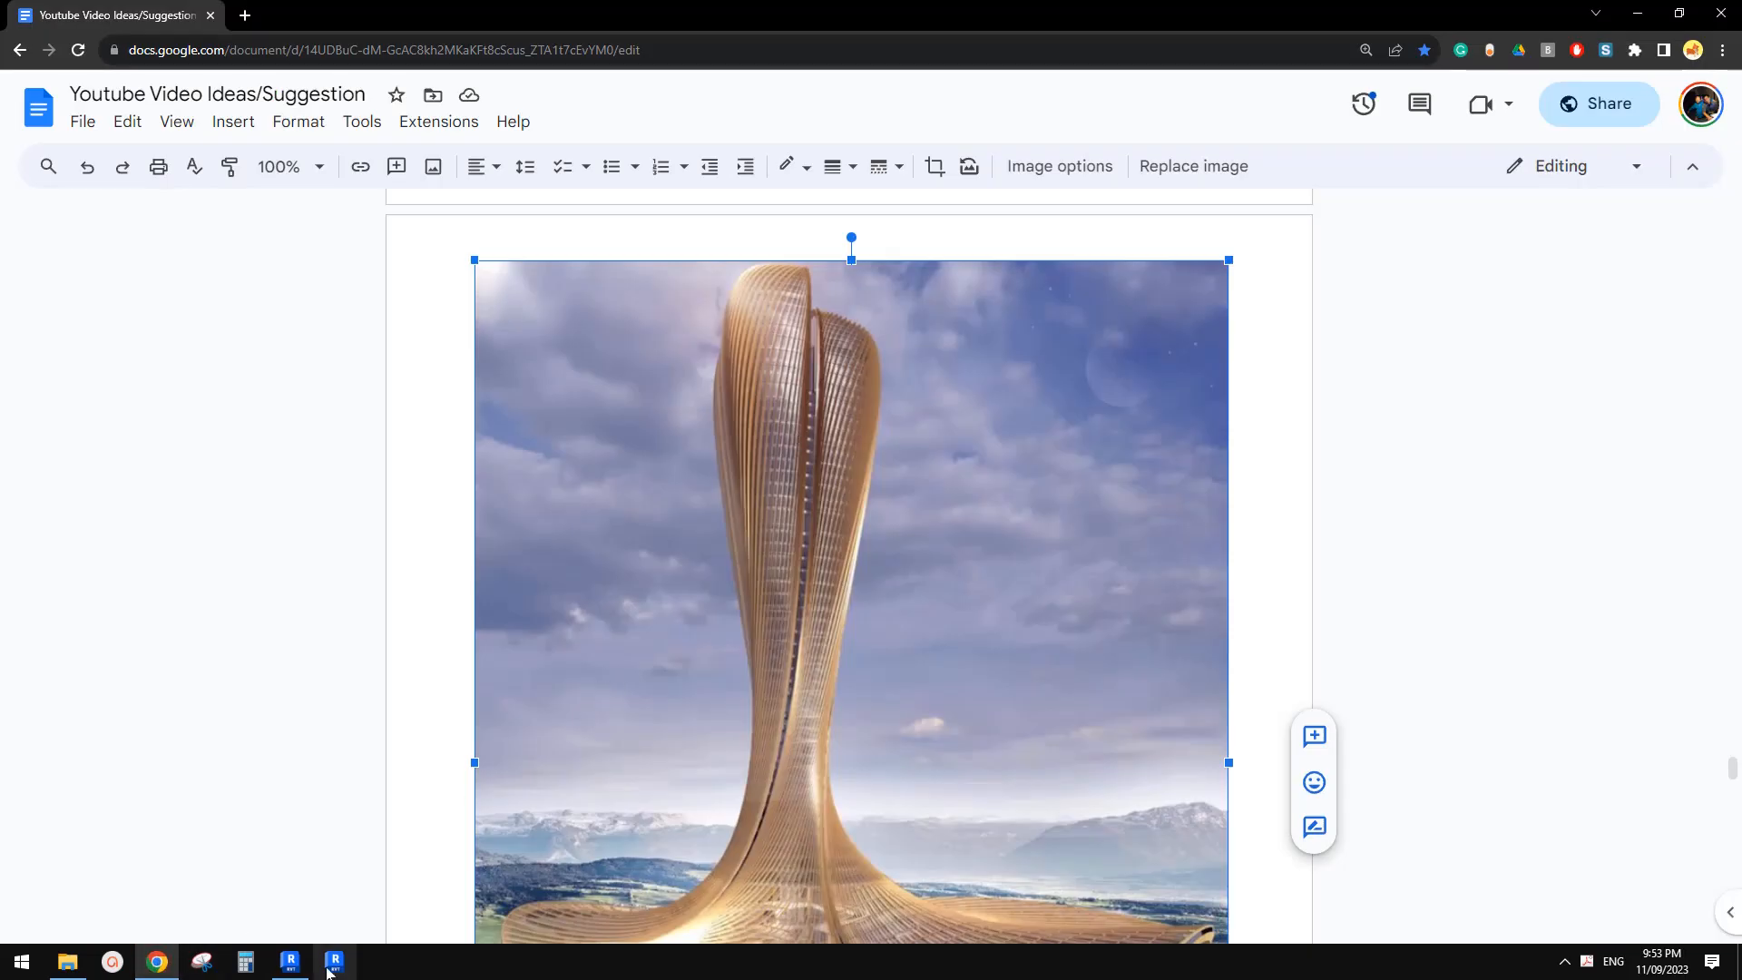
click(289, 961)
- Set the radius of the arc on the 45°-rotated profile point to 6000
shift+middle_drag(1283, 585, 1481, 617)
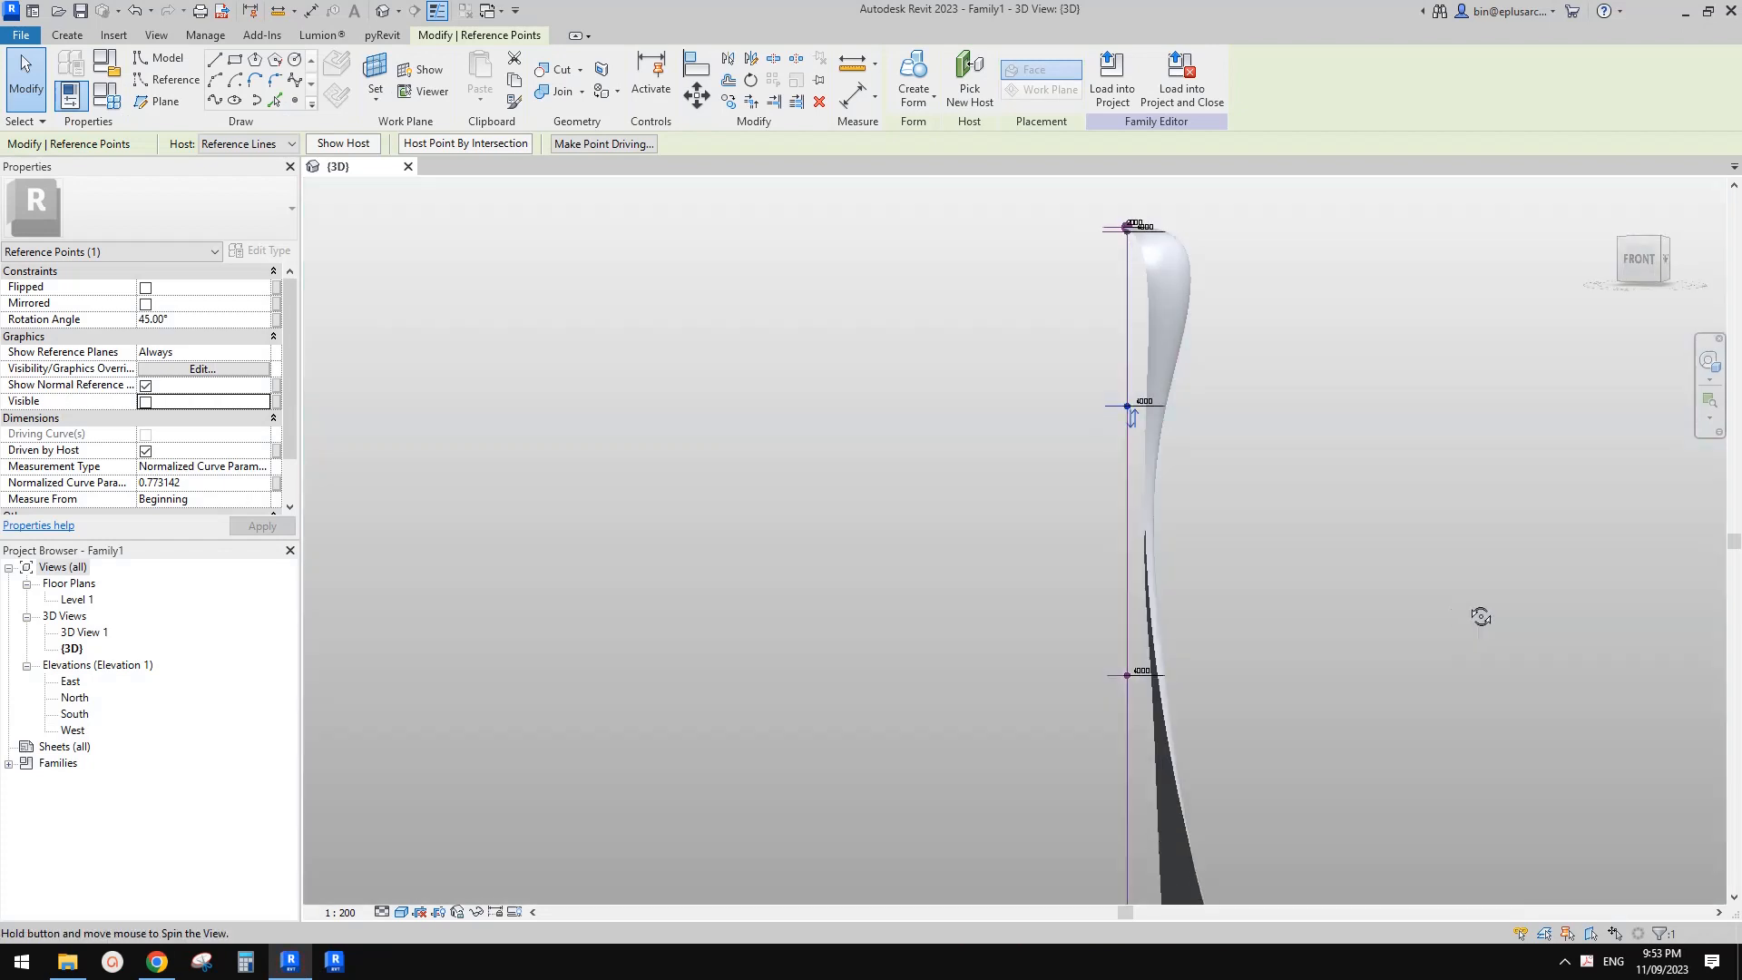
shift+middle_drag(1135, 454, 1115, 428)
drag(1105, 439, 1106, 445)
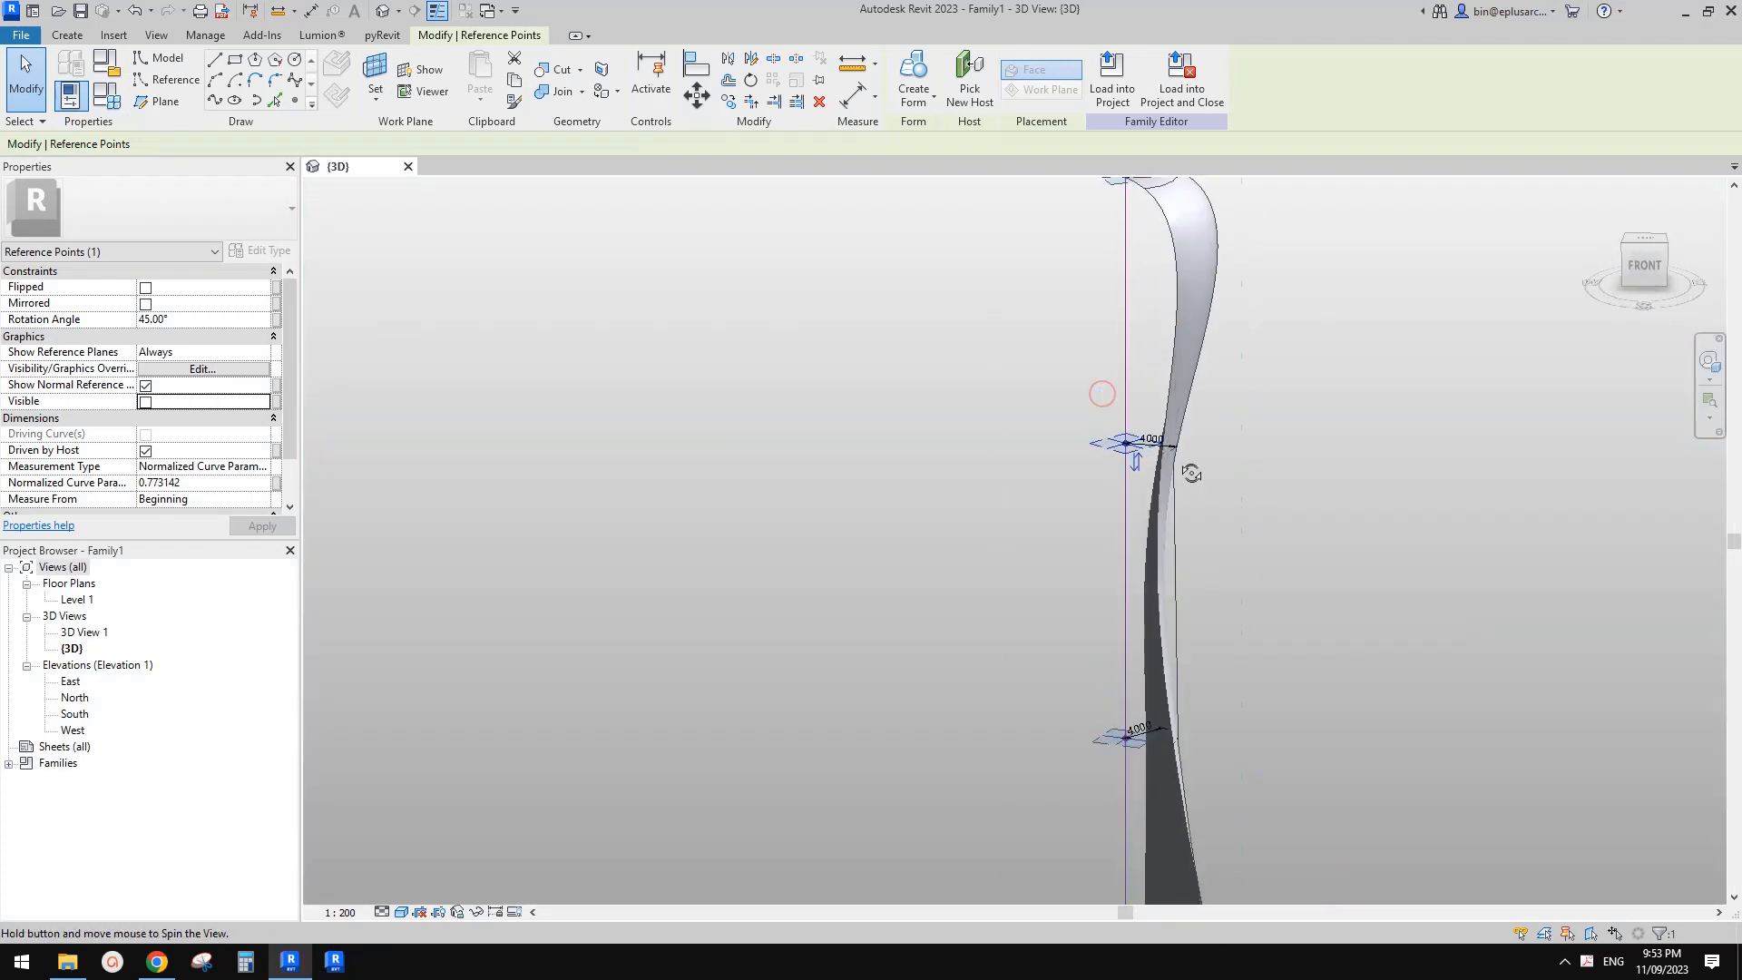
scroll(1172, 464, up, 3)
shift+middle_drag(1216, 474, 1151, 450)
click(1163, 445)
click(1127, 431)
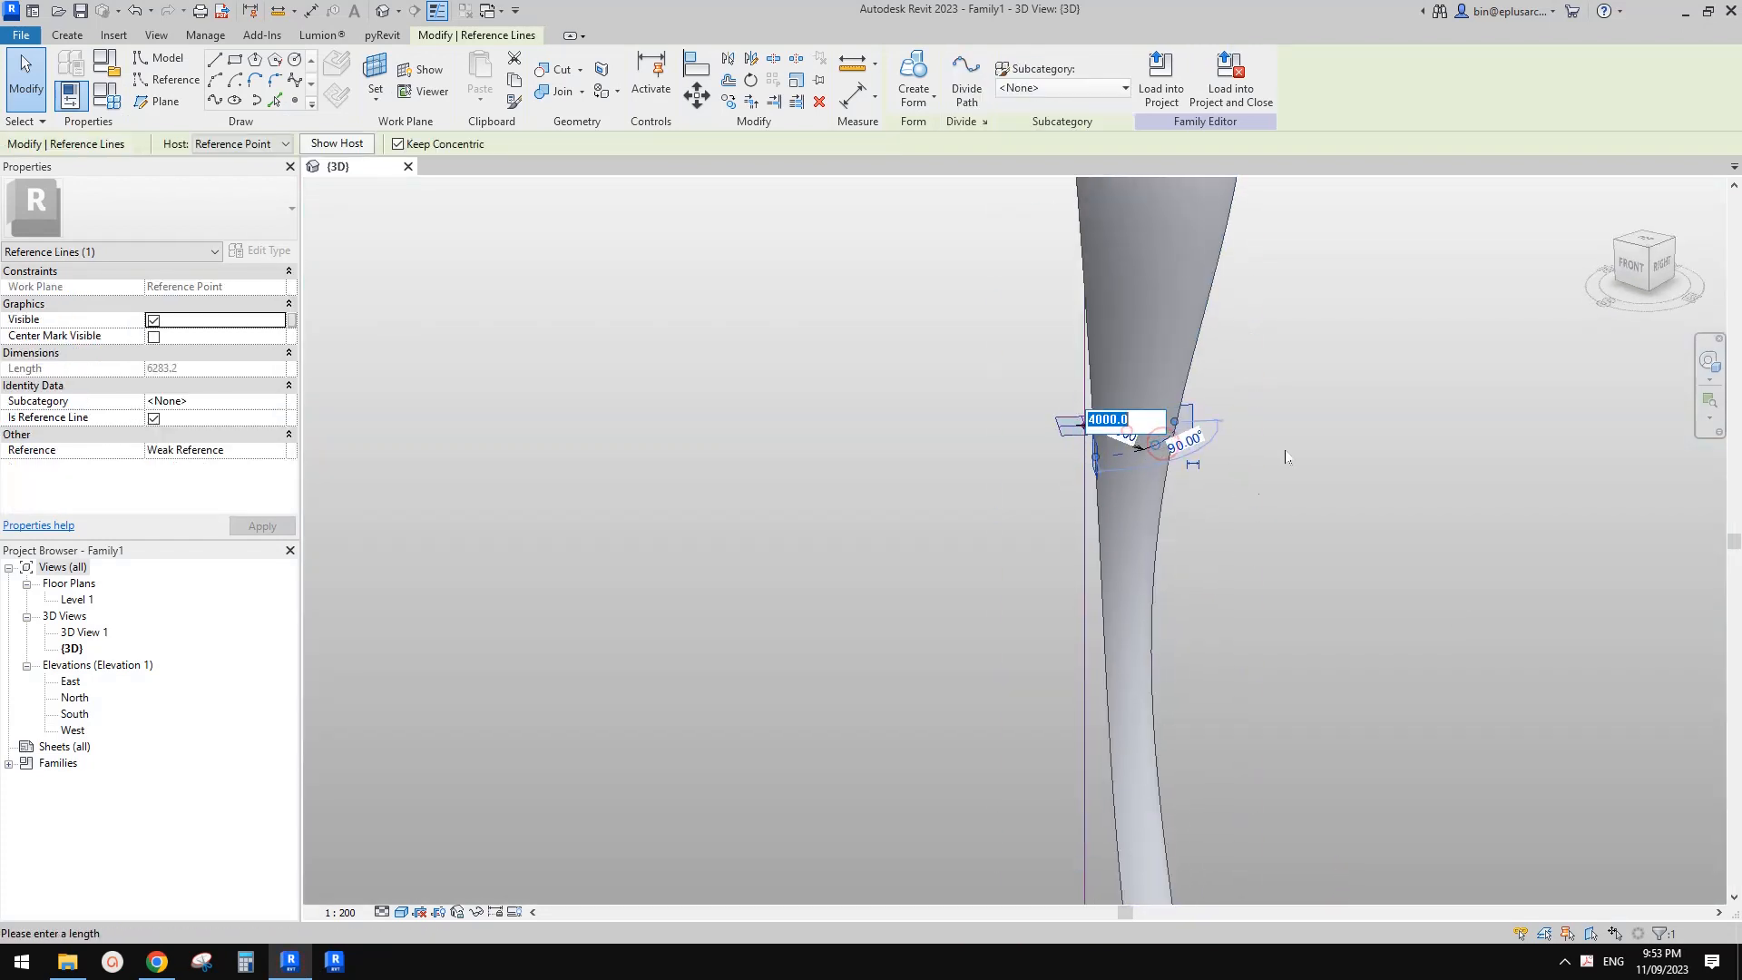
middle_drag(1284, 450, 1279, 458)
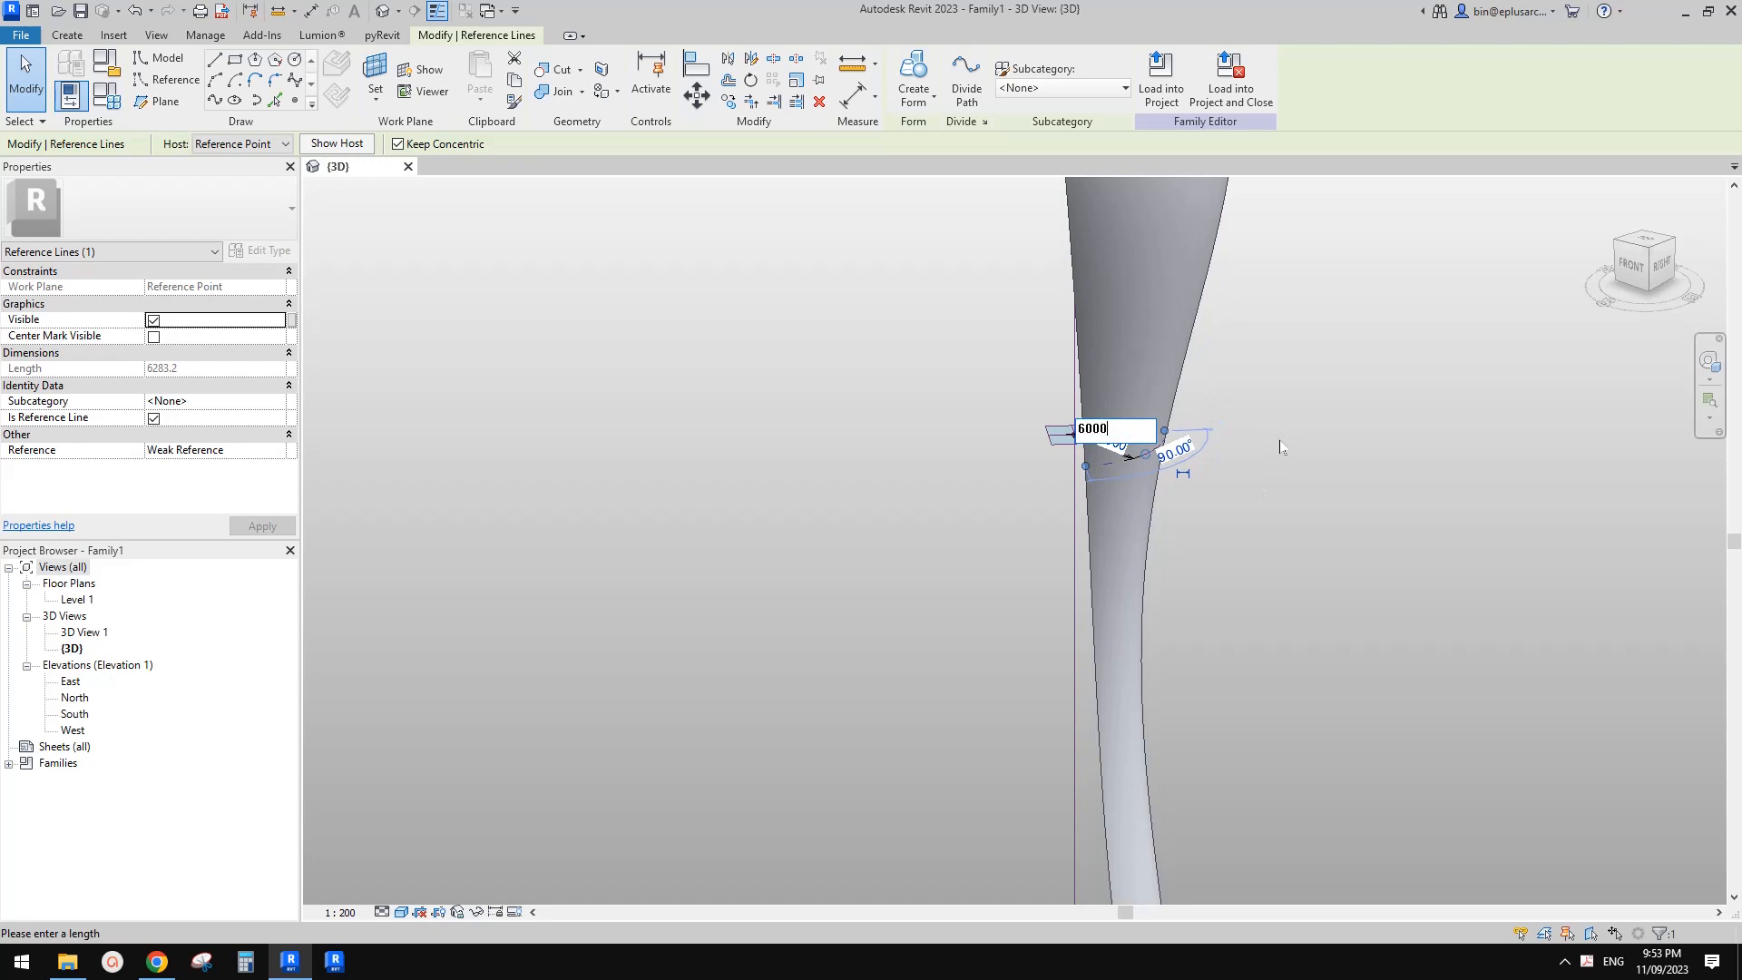
key(Return)
click(1380, 429)
- Set the radius of the arc on the 67.5°-rotated profile point to 6000 and compare the form with the reference image
scroll(1189, 481, down, 4)
scroll(1165, 635, up, 2)
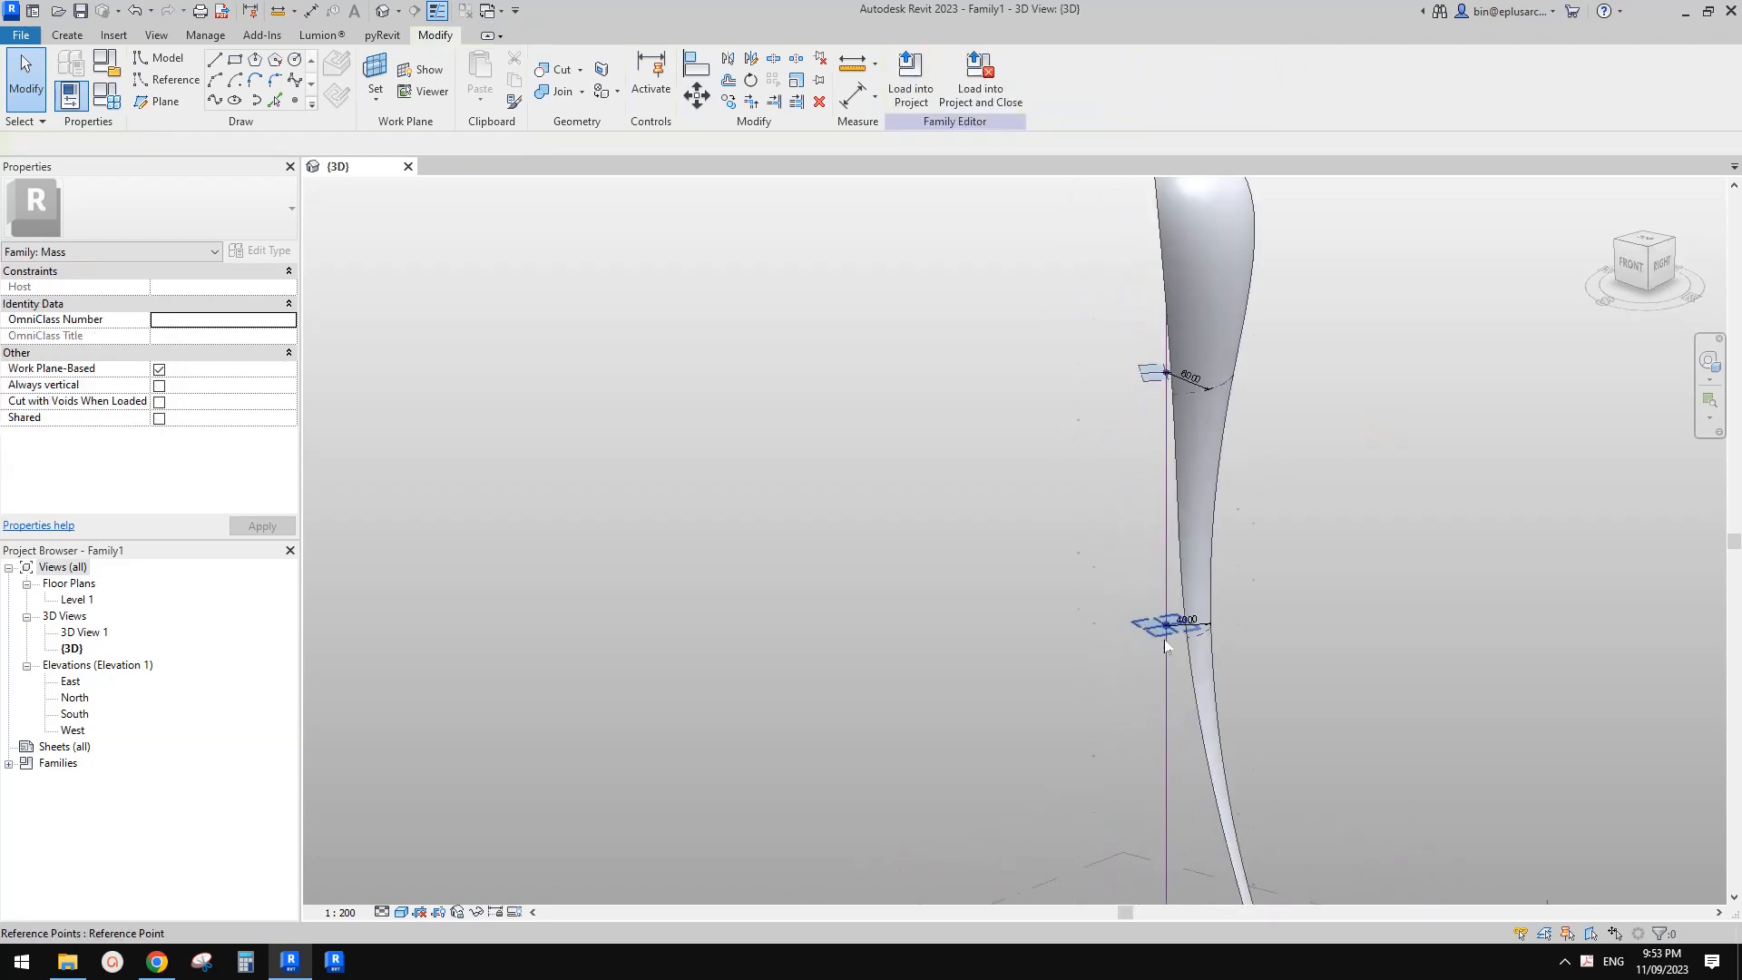
scroll(1166, 646, up, 2)
click(1200, 610)
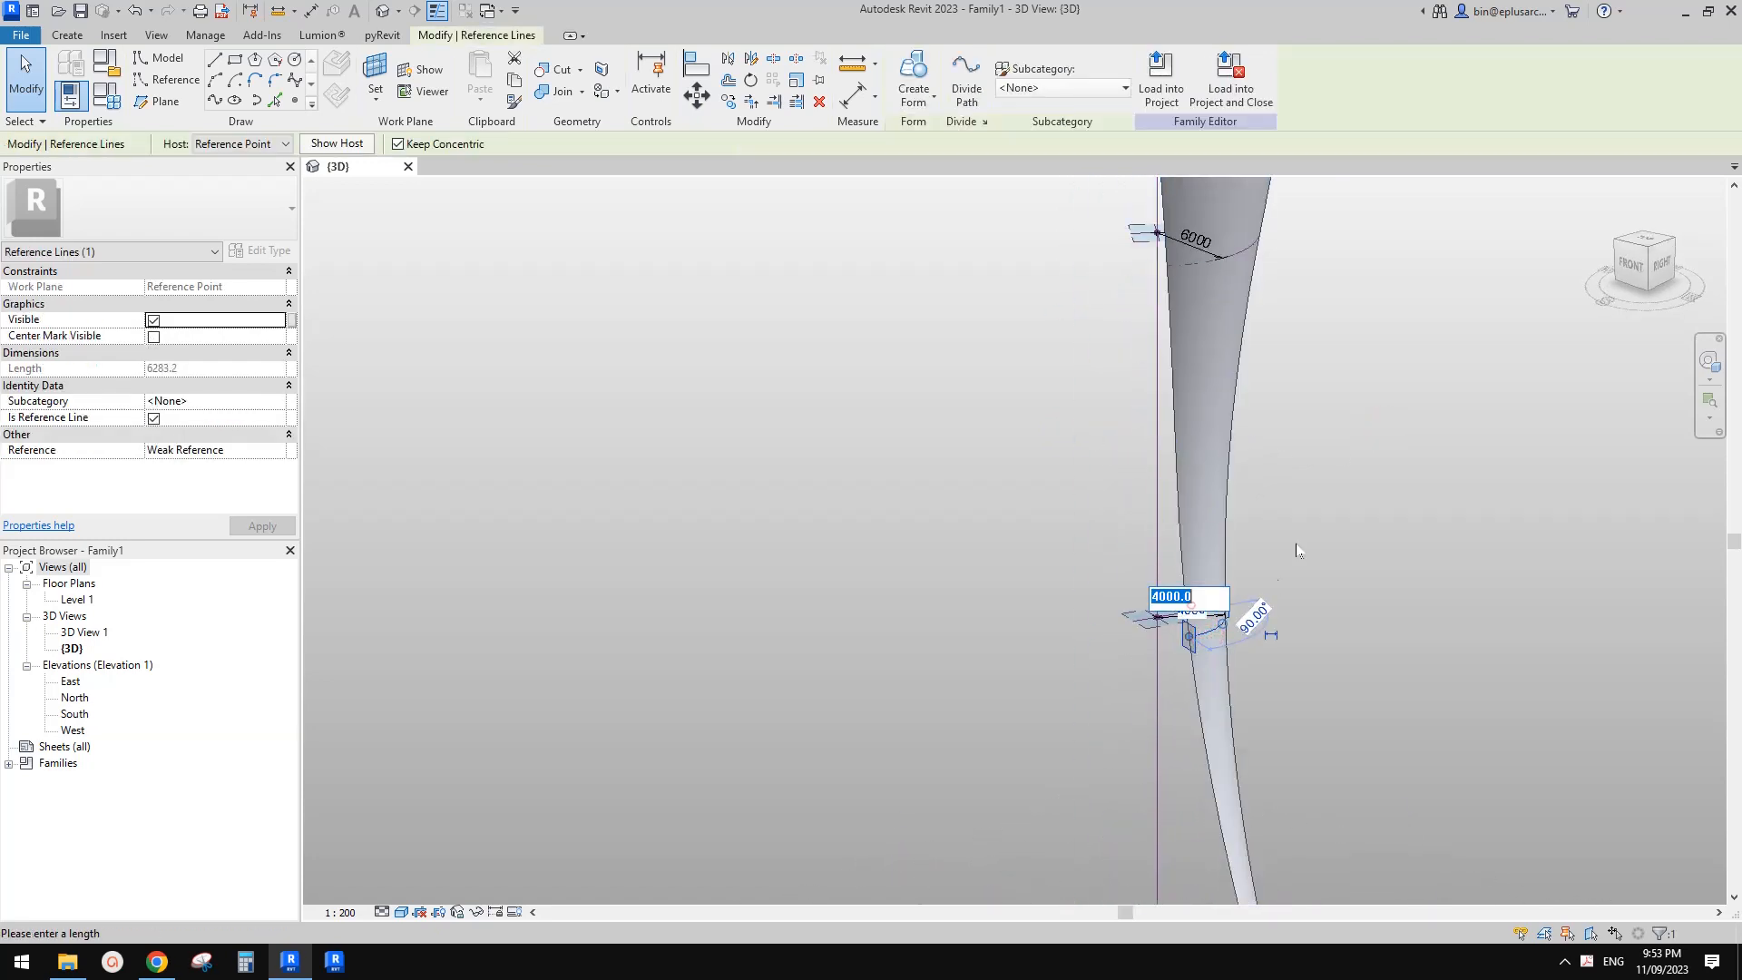
text(6)
middle_drag(1297, 551, 1129, 549)
key(Return)
scroll(1239, 552, down, 2)
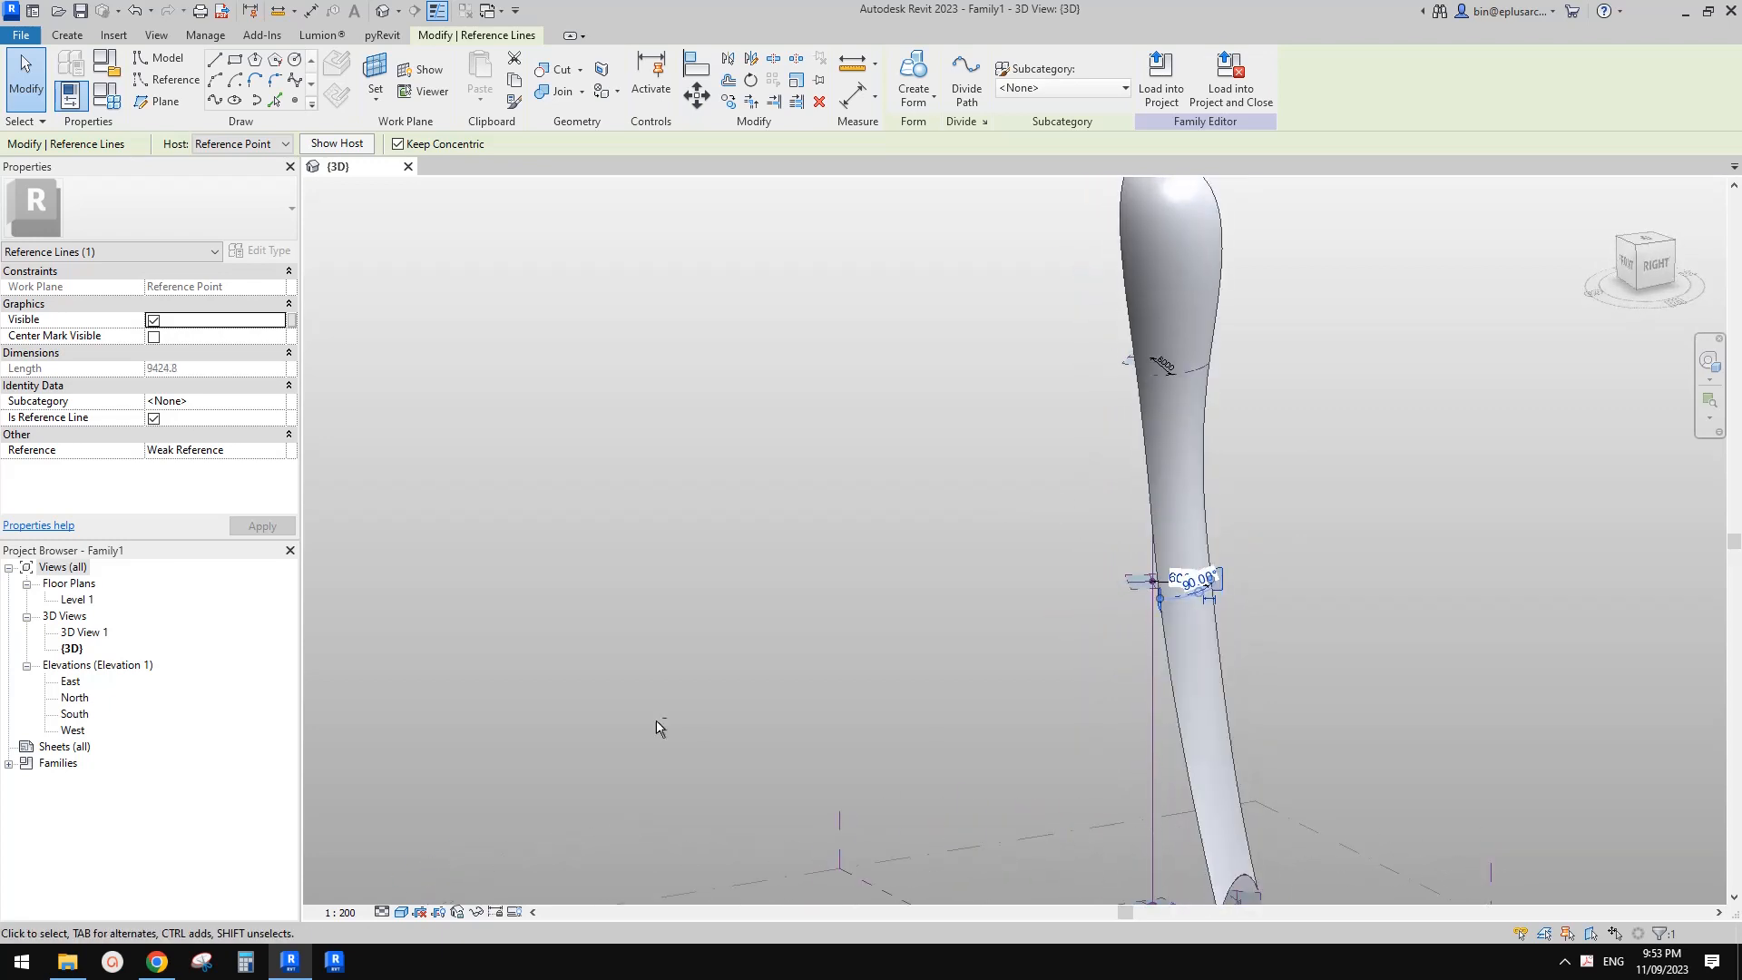
click(164, 966)
click(293, 968)
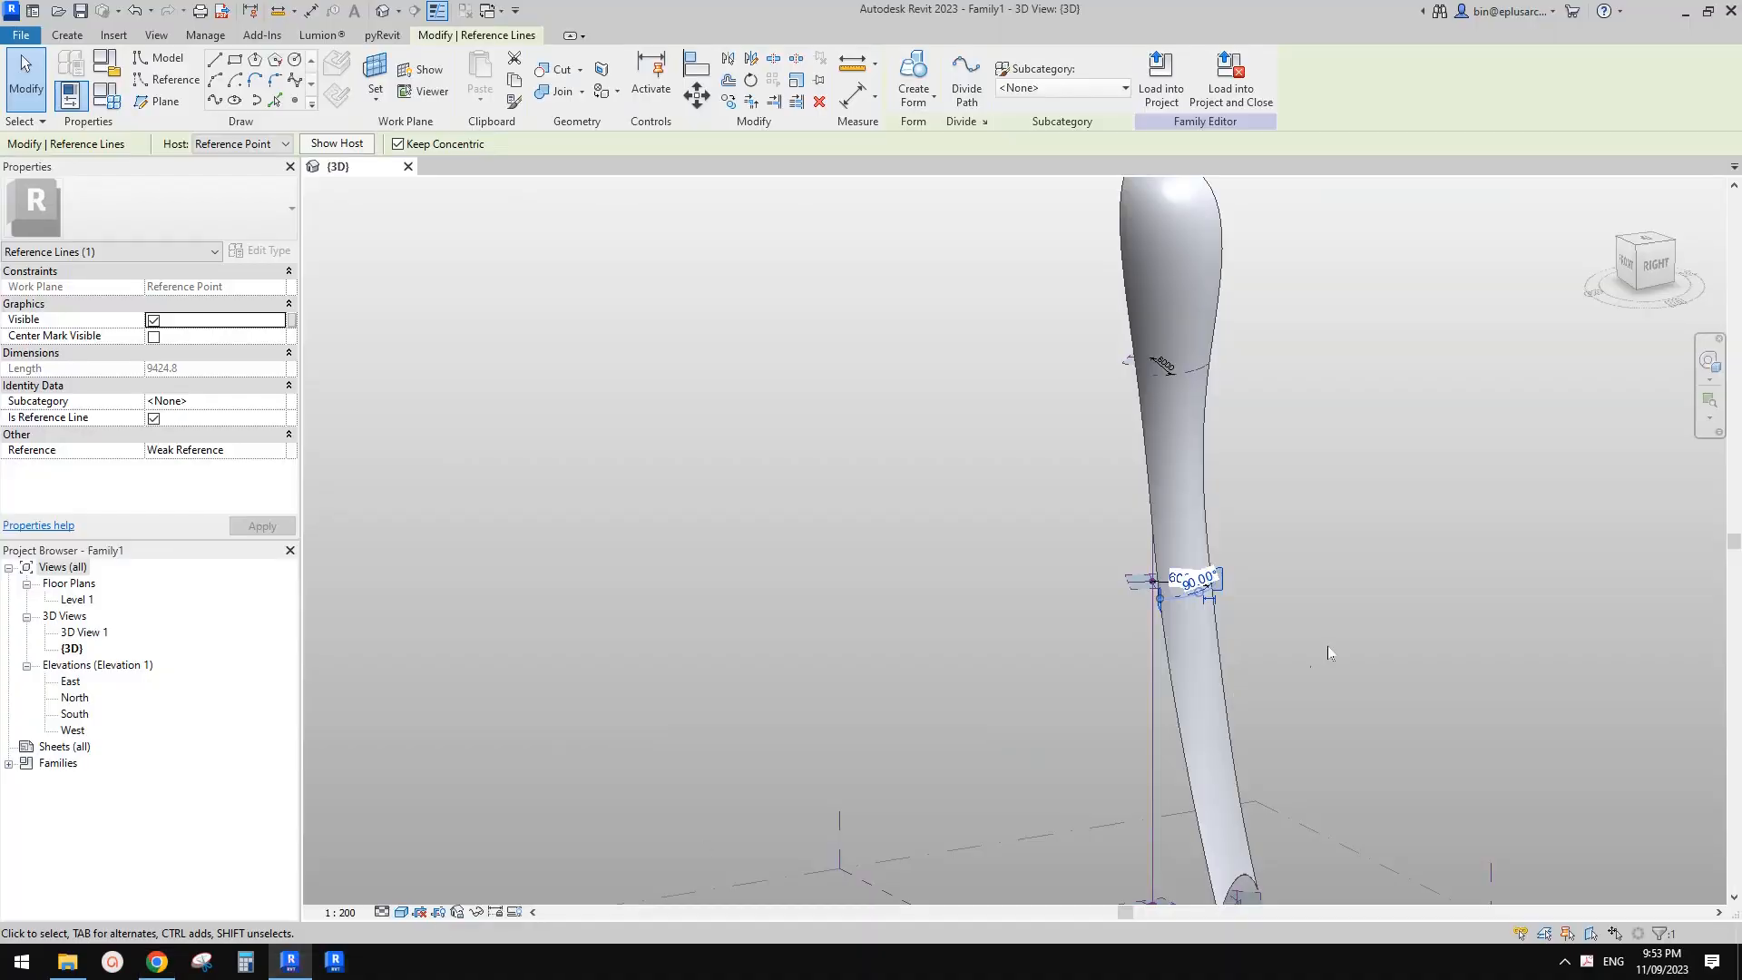
- Set the radius of the arc on the 67.5°-rotated profile point to 4500 and compare the form with the reference image
scroll(1194, 577, up, 3)
click(1175, 575)
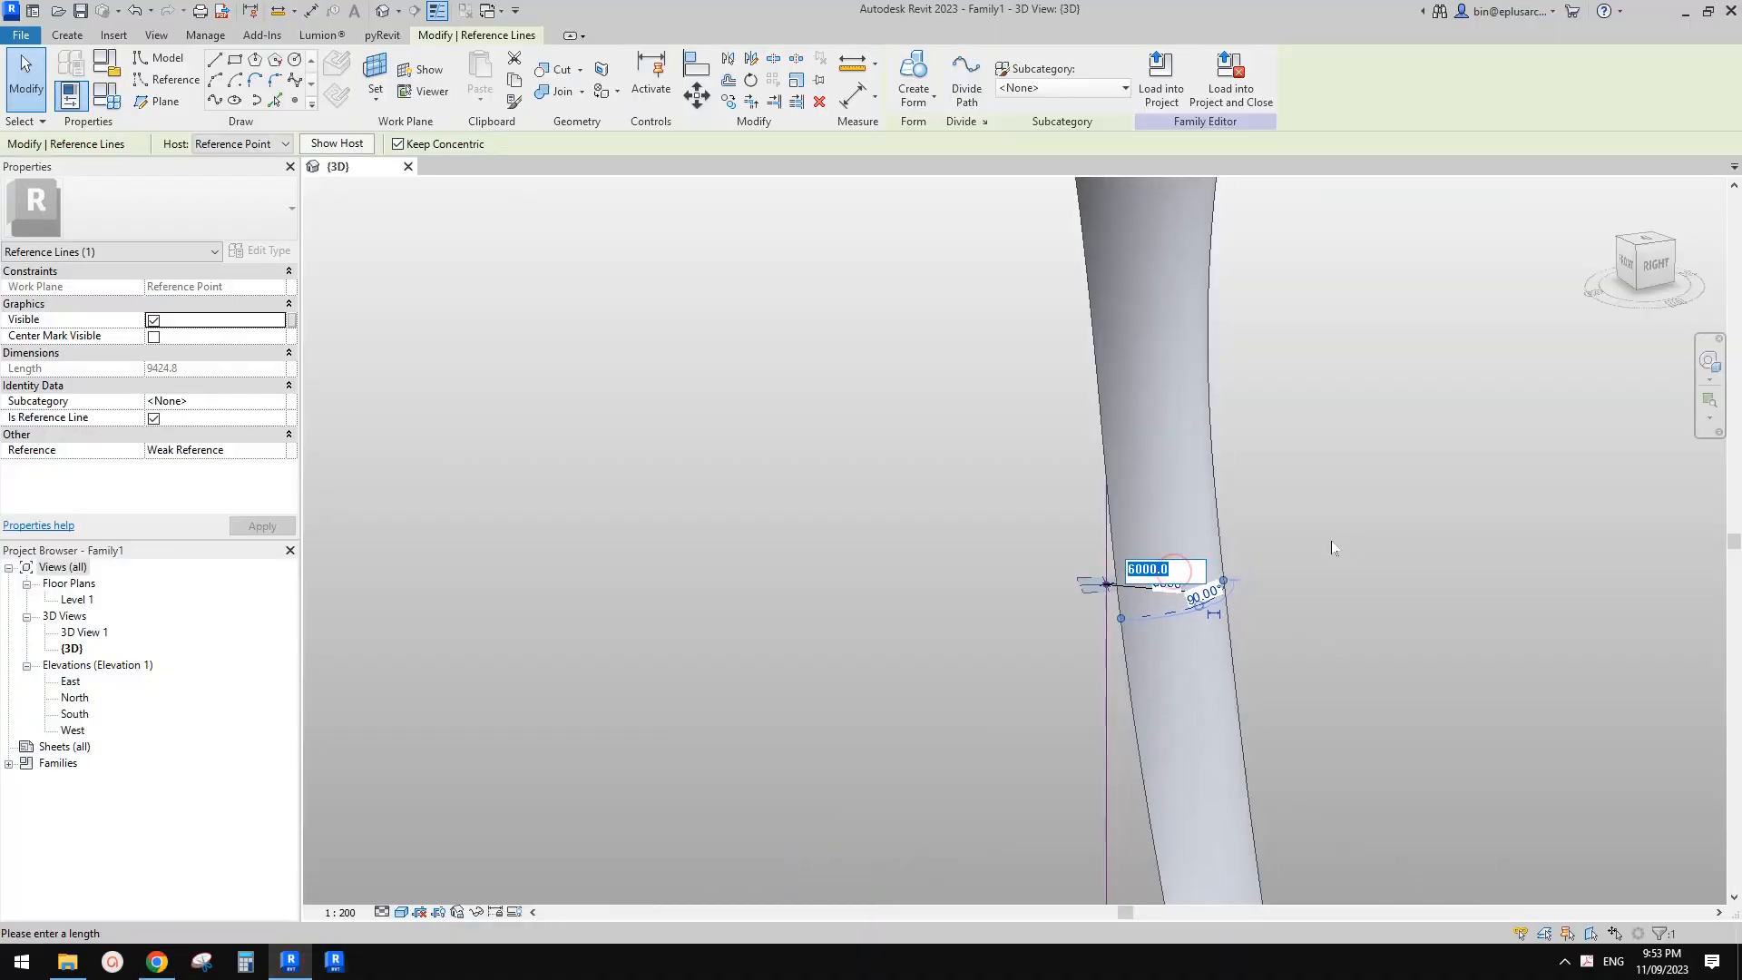
text(4500)
key(Return)
scroll(1441, 516, down, 6)
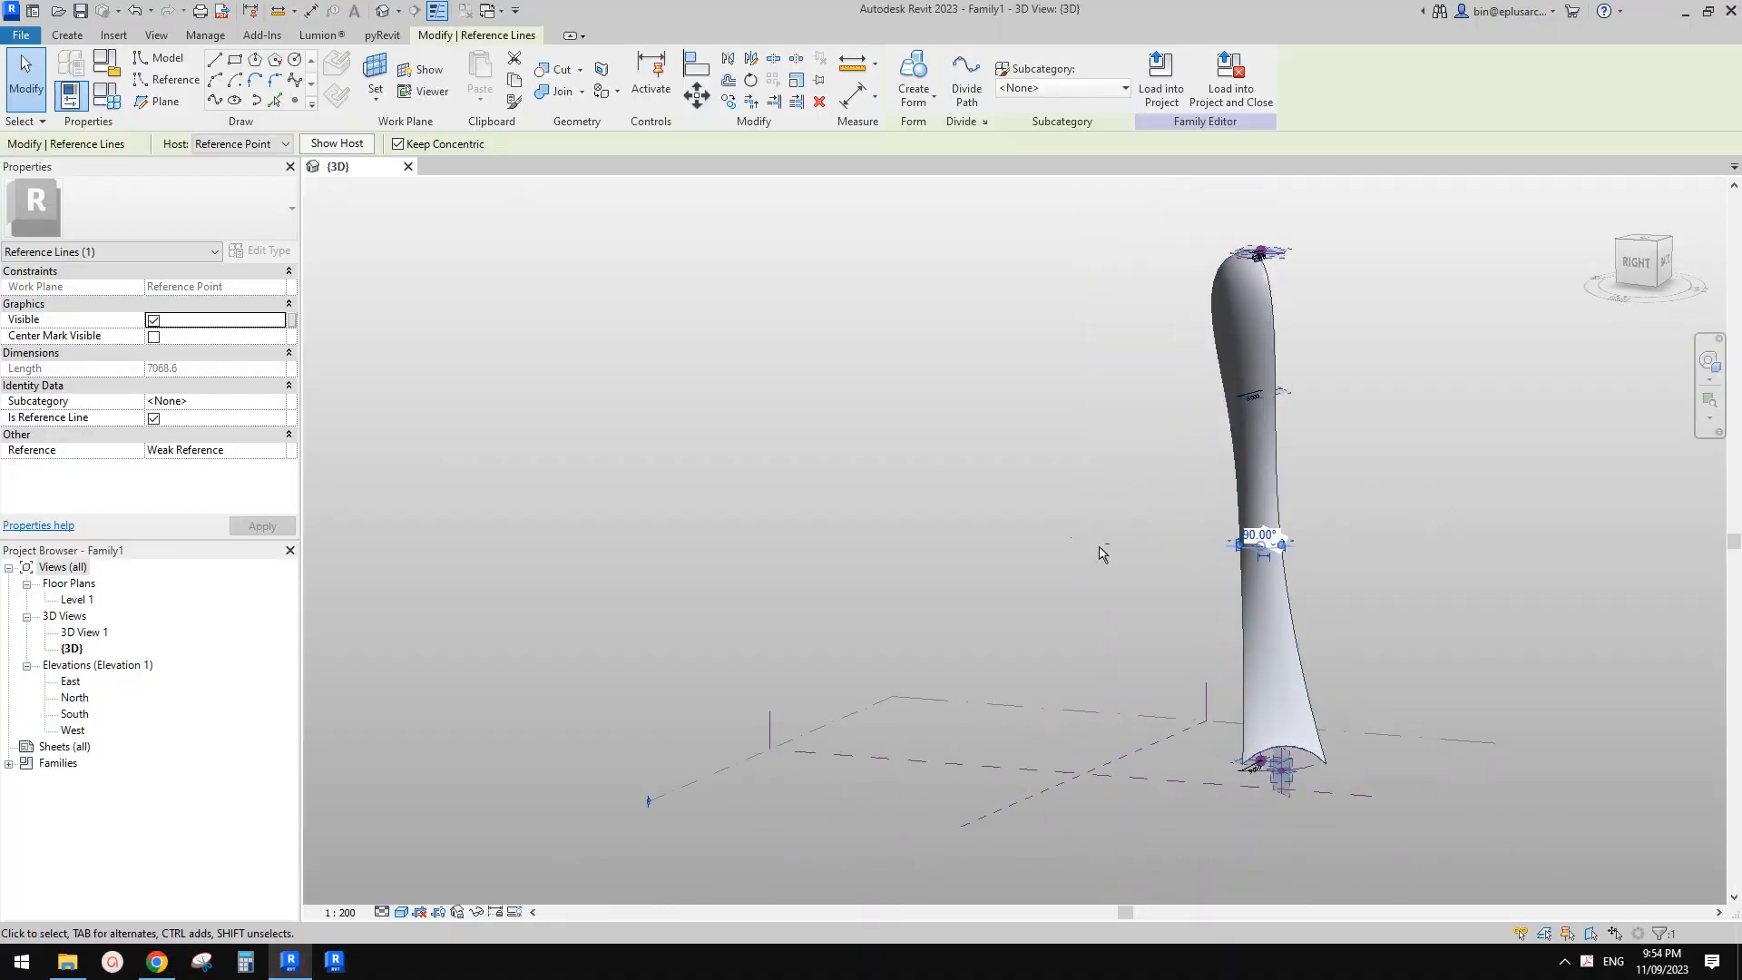
click(157, 962)
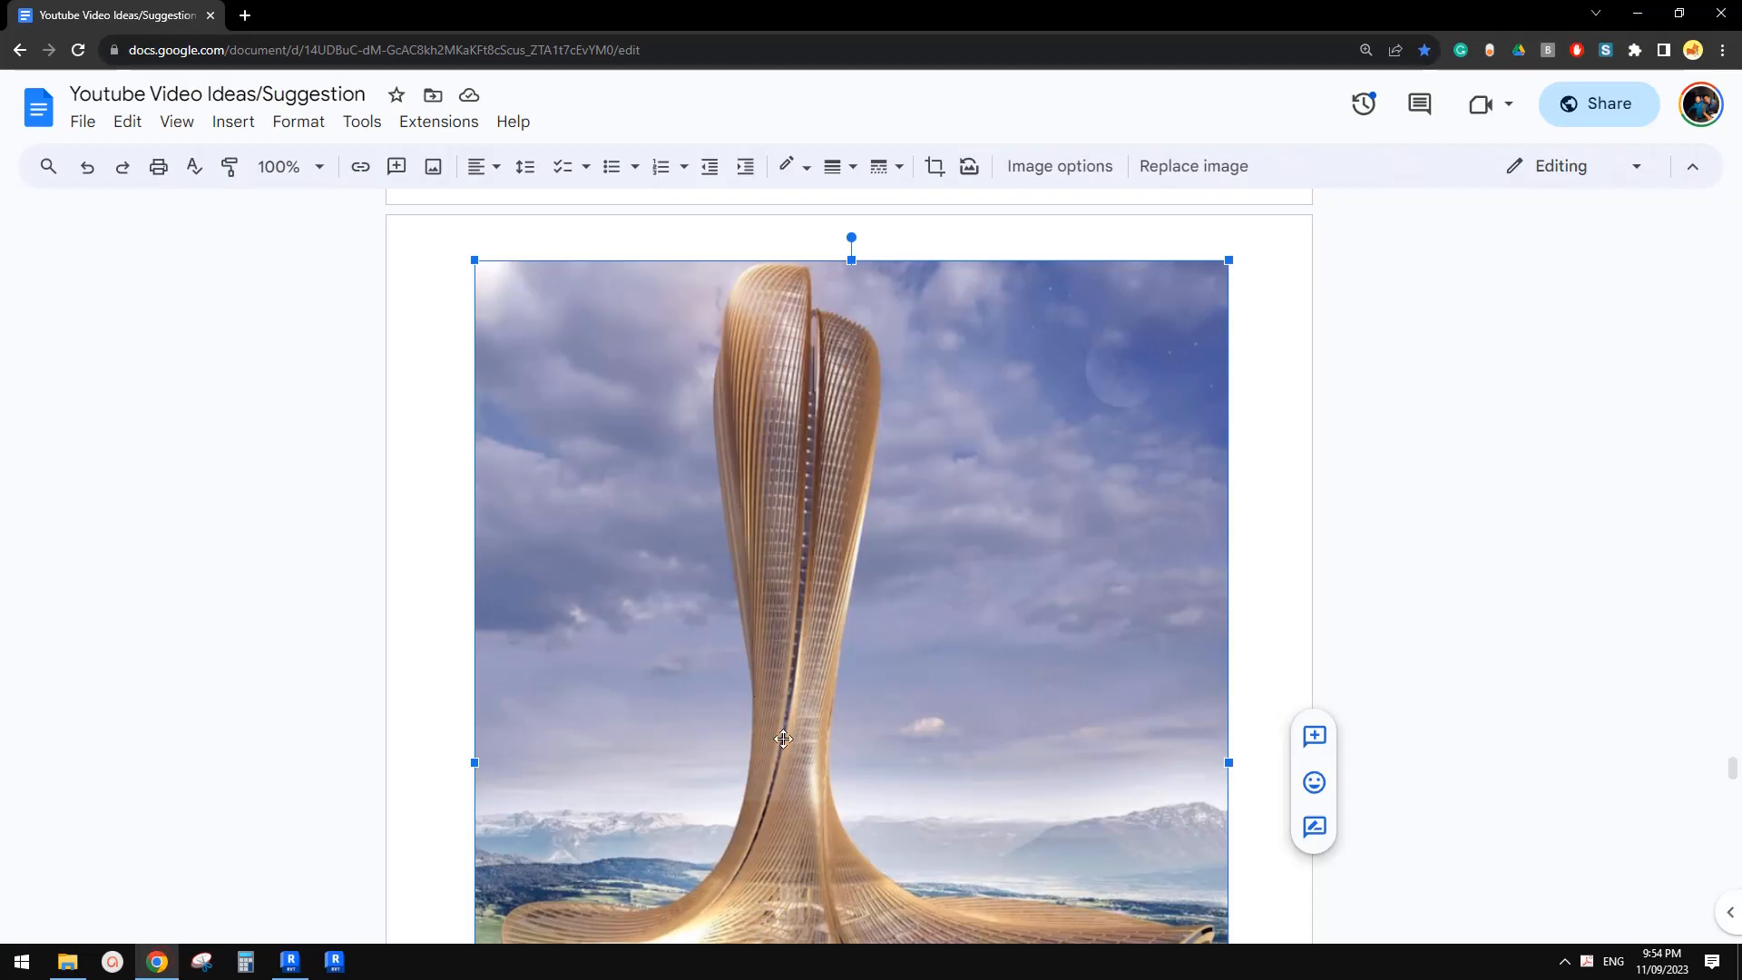
scroll(834, 823, down, 2)
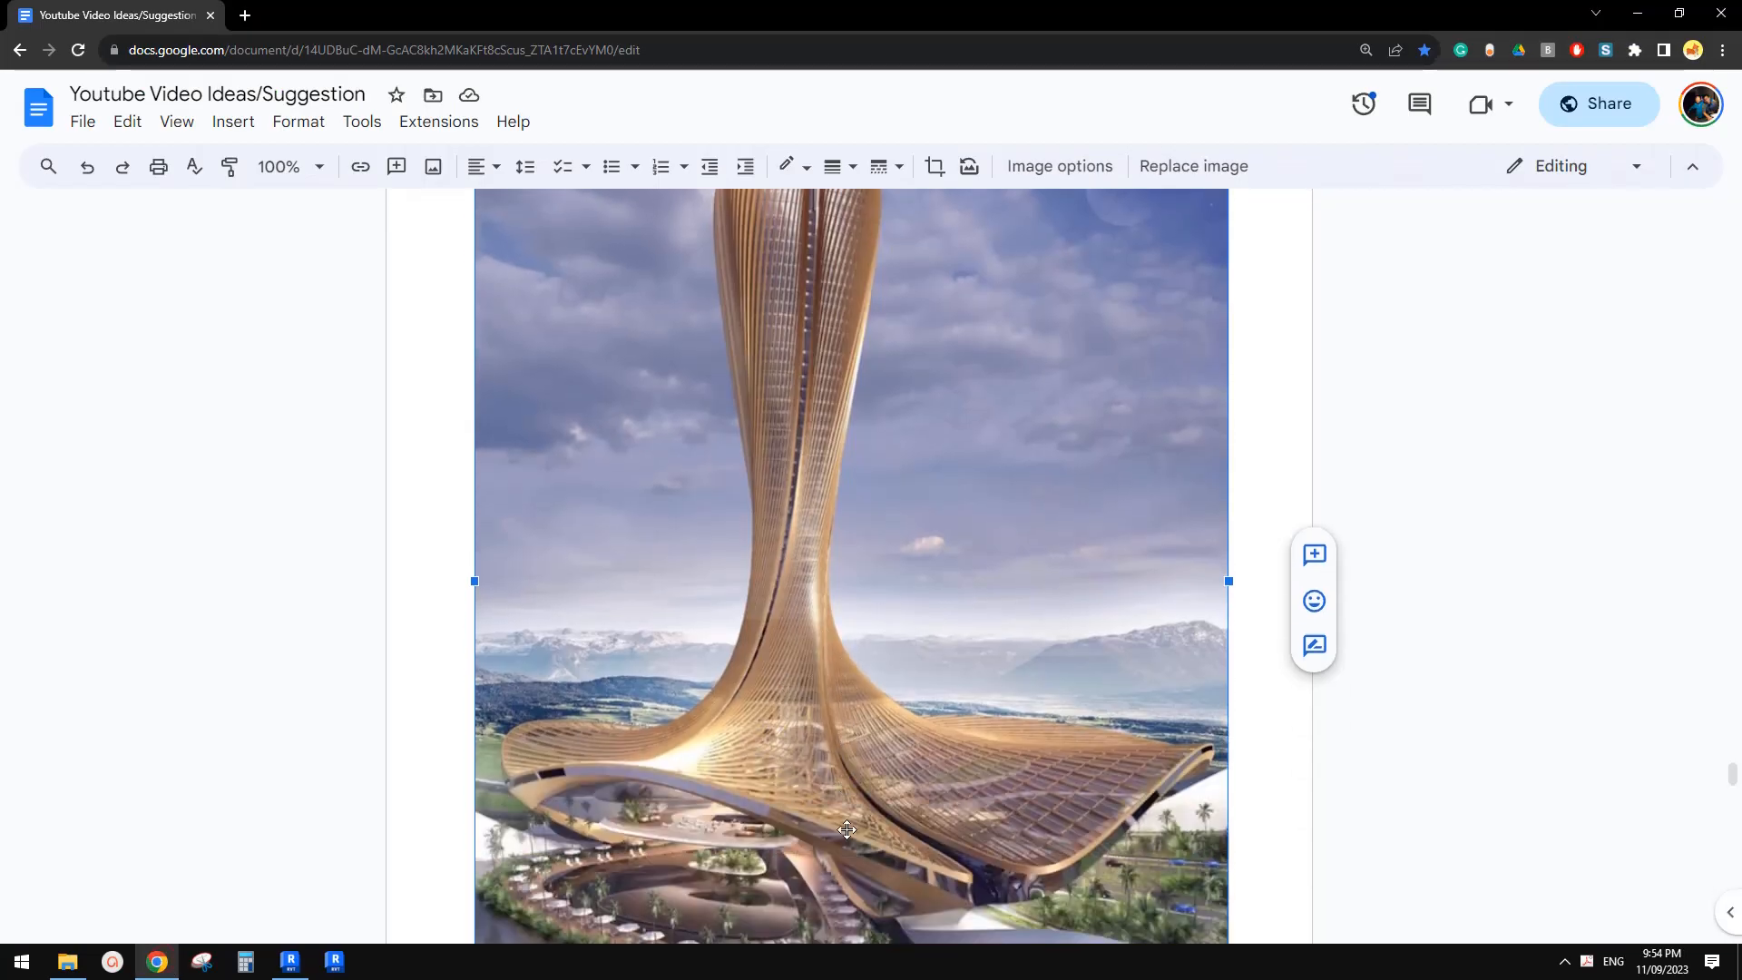
click(334, 961)
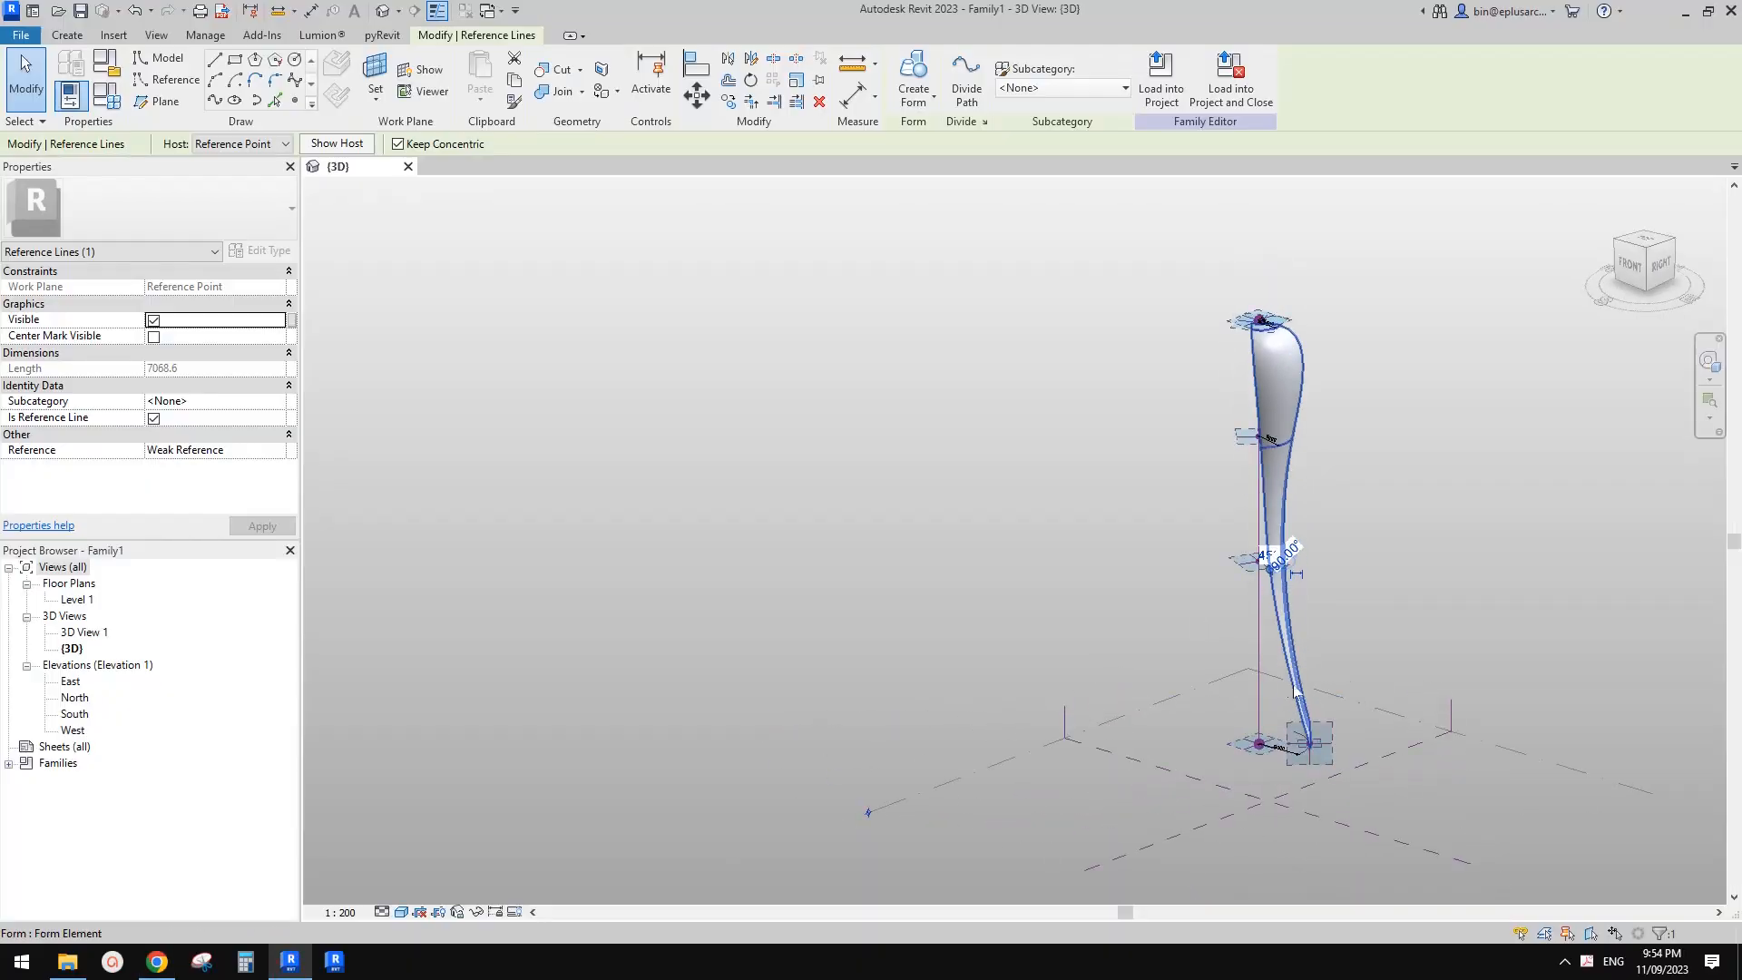
- Delete the lofted tower form, keeping its profile arcs and reference points
shift+middle_drag(1296, 691, 1207, 671)
shift+middle_drag(1207, 671, 1258, 685)
click(1237, 640)
middle_drag(1237, 626, 1097, 633)
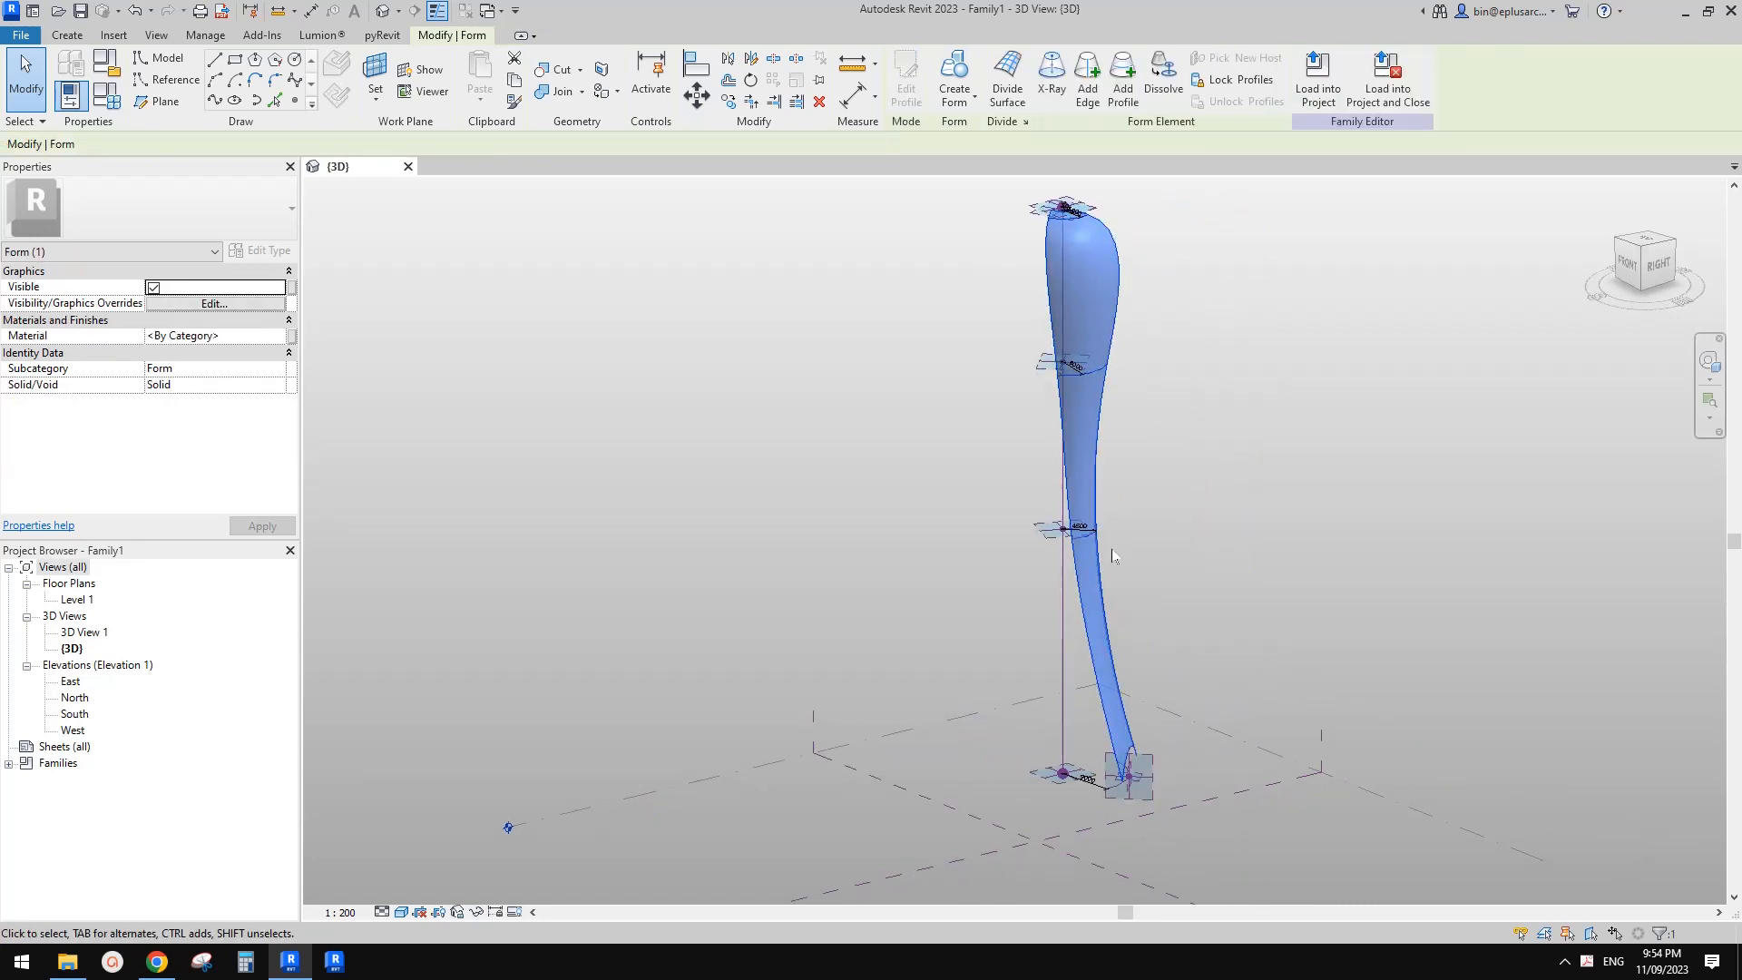
middle_drag(1289, 539, 1252, 539)
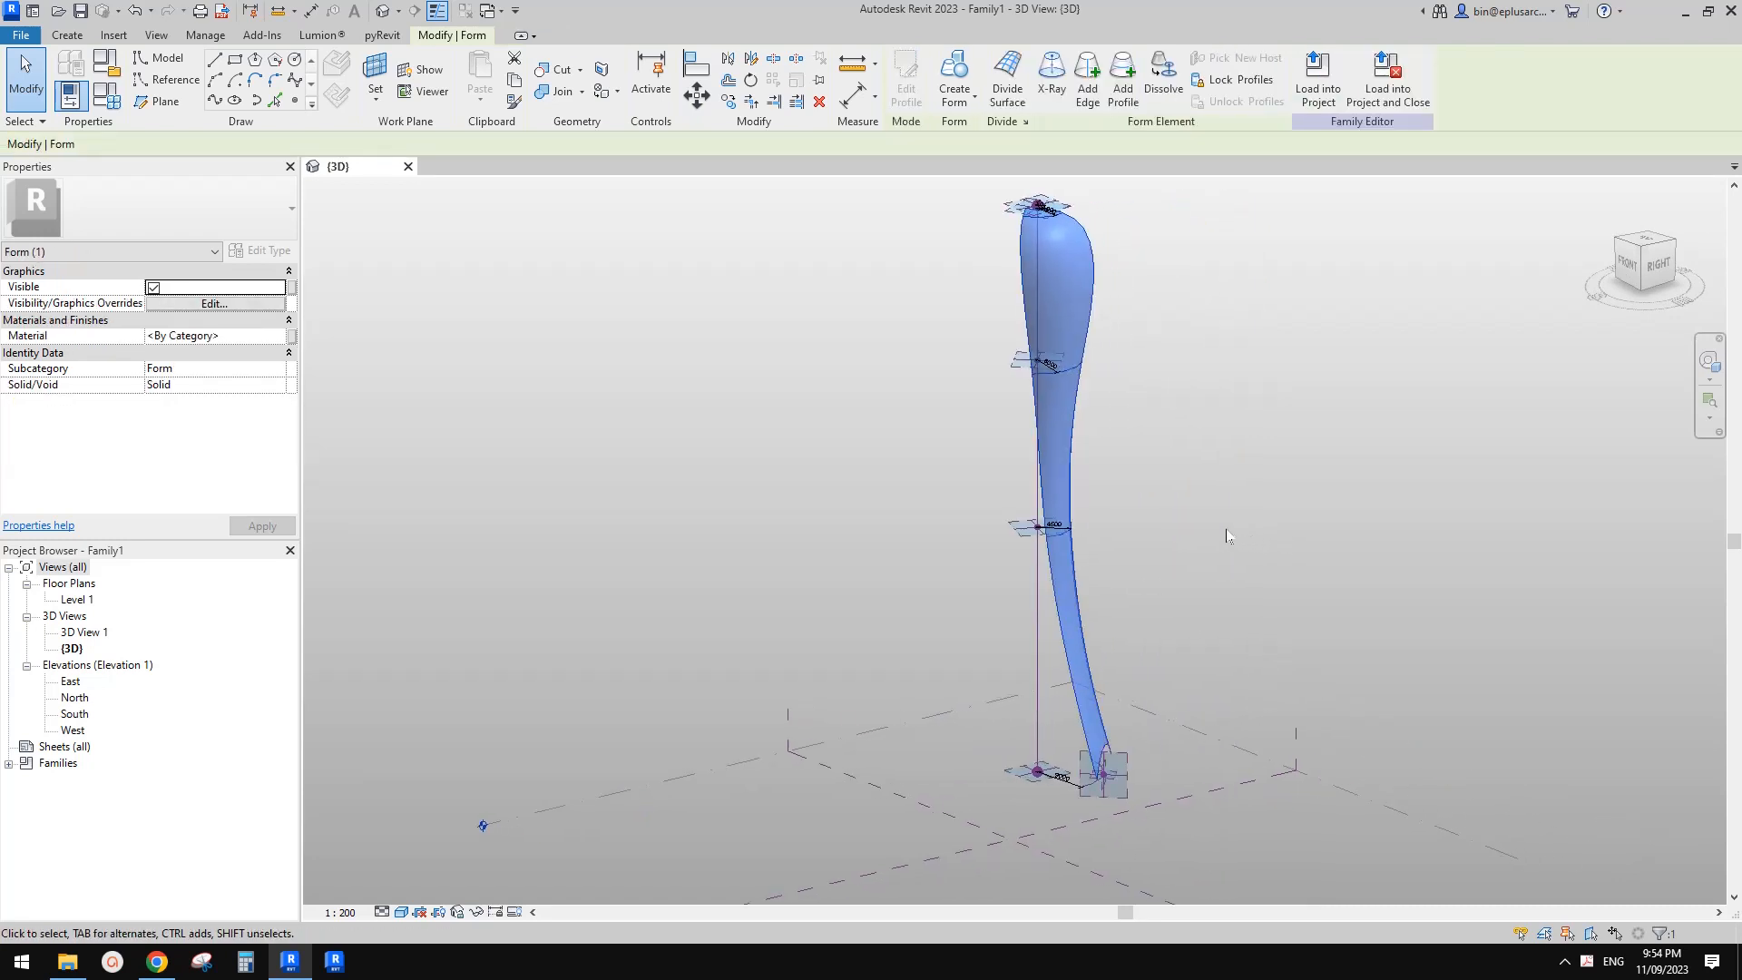
key(Delete)
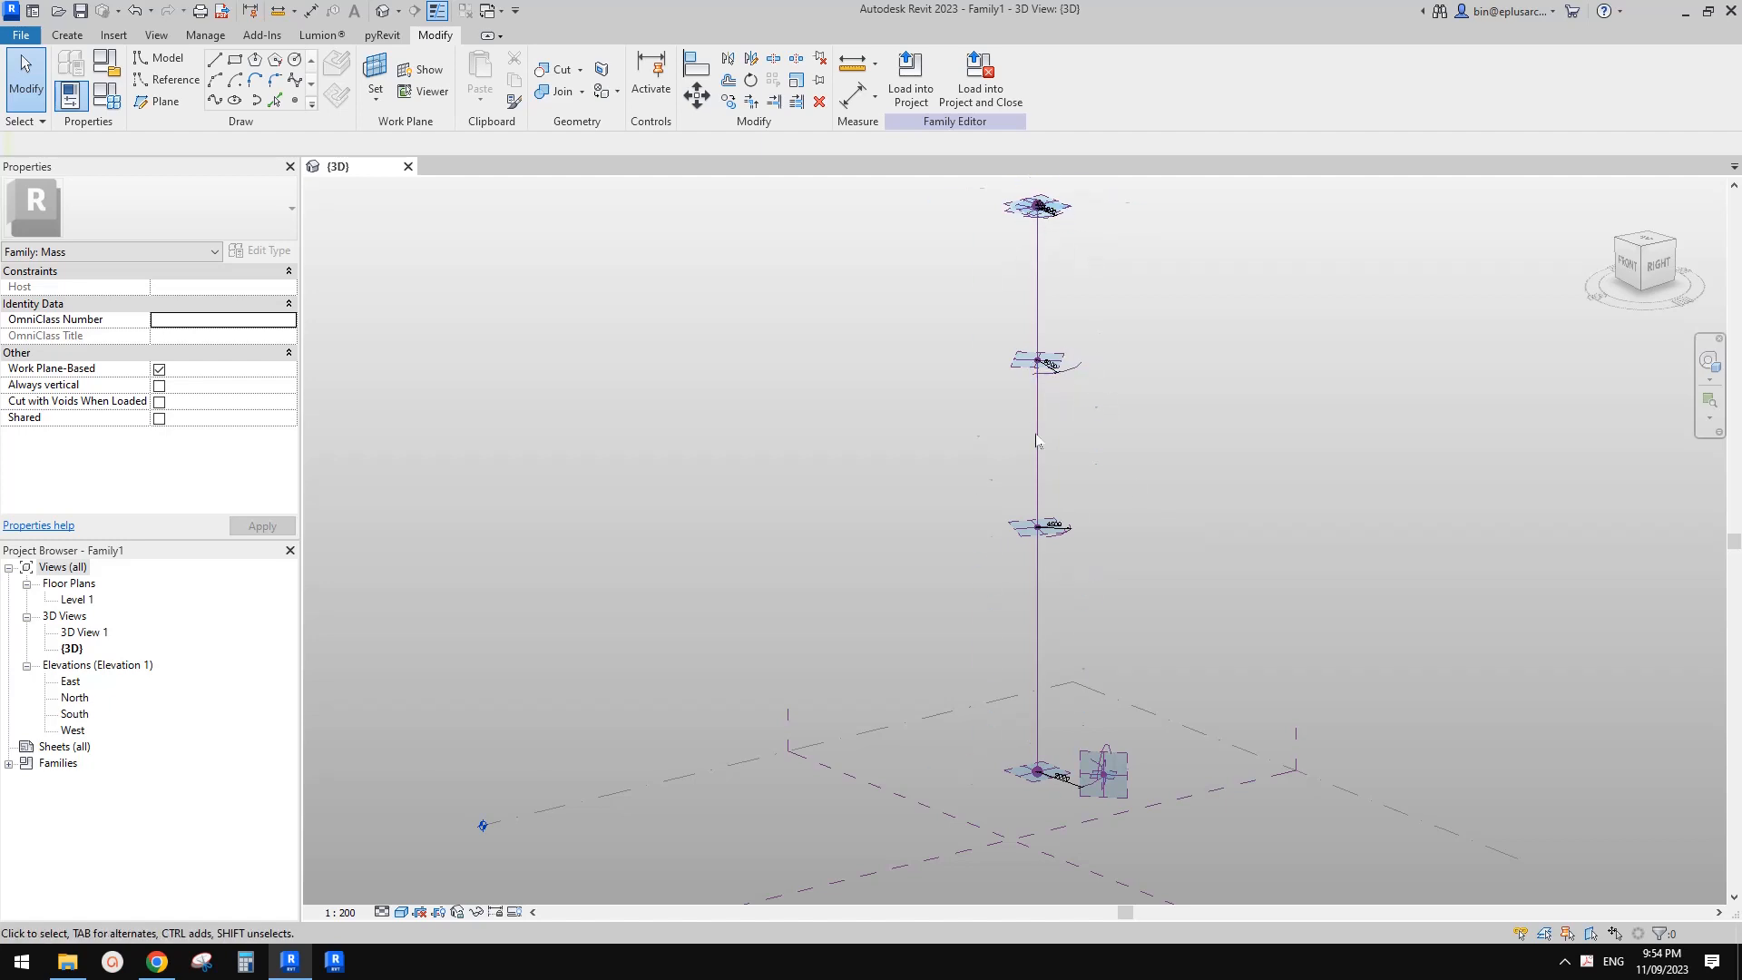
- Copy the 67.5°-rotated profile point with its arc and rehost the copy low on the vertical line, at normalized curve parameter about 0.121
shift+middle_drag(1089, 455, 1121, 458)
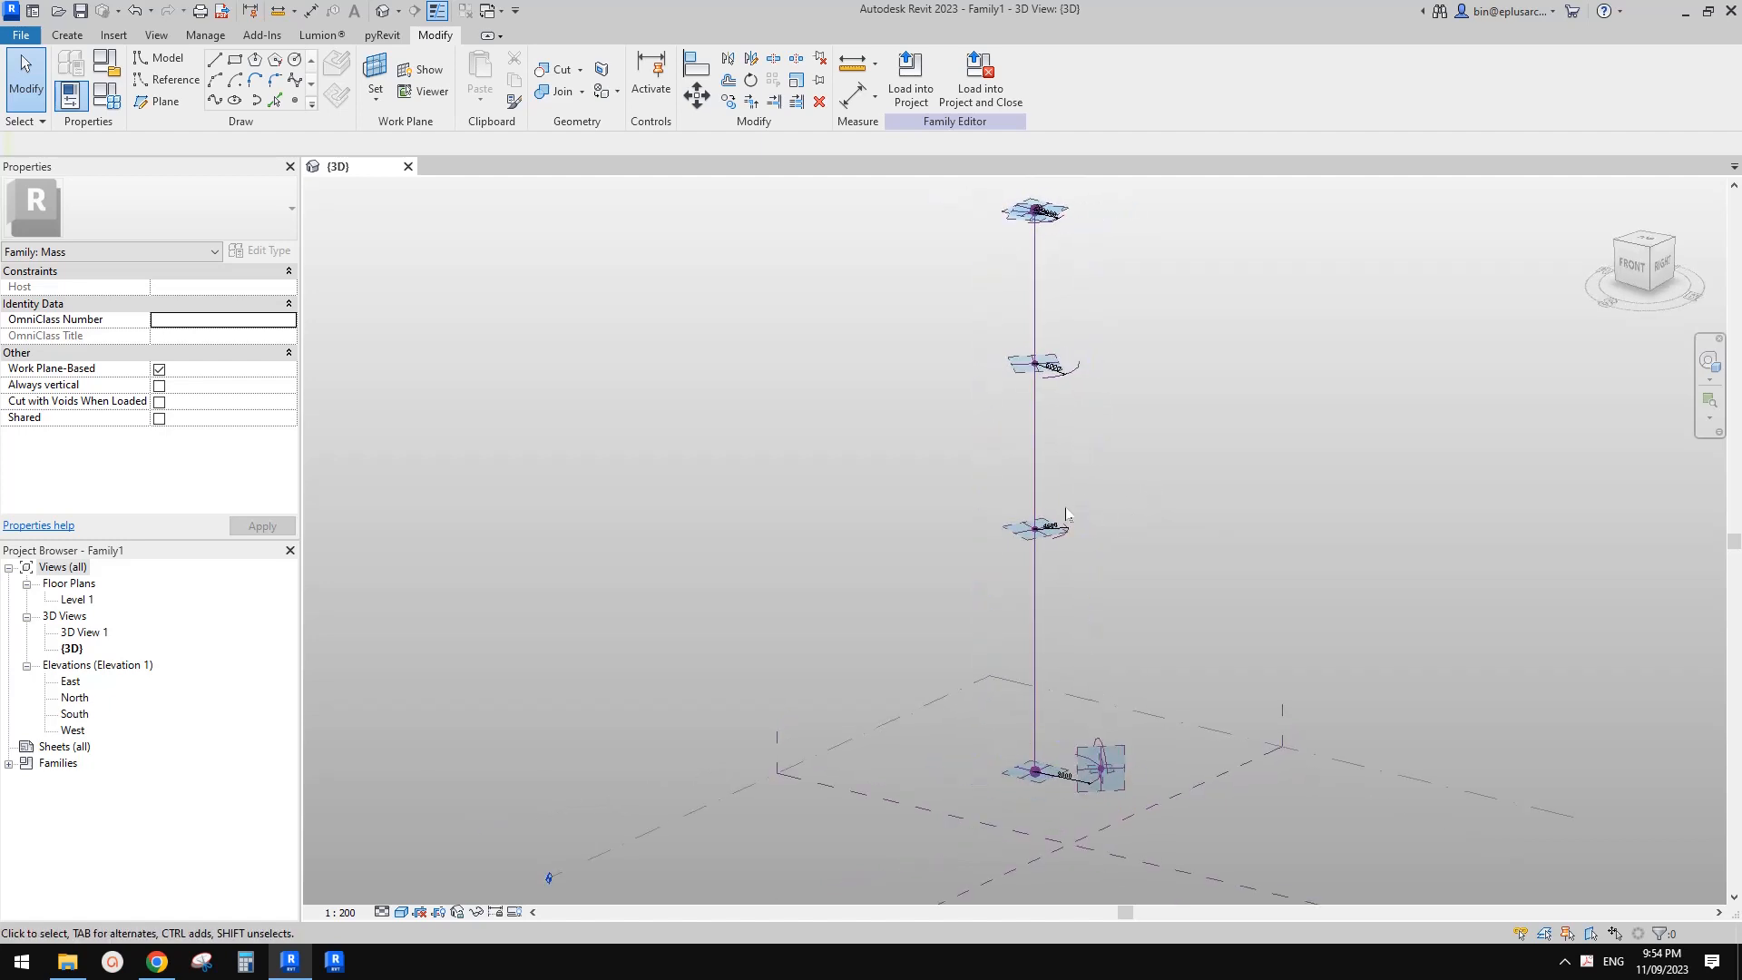
drag(930, 487, 1176, 576)
key(c)
key(o)
click(1120, 543)
click(1194, 615)
key(Escape)
scroll(1102, 579, up, 1)
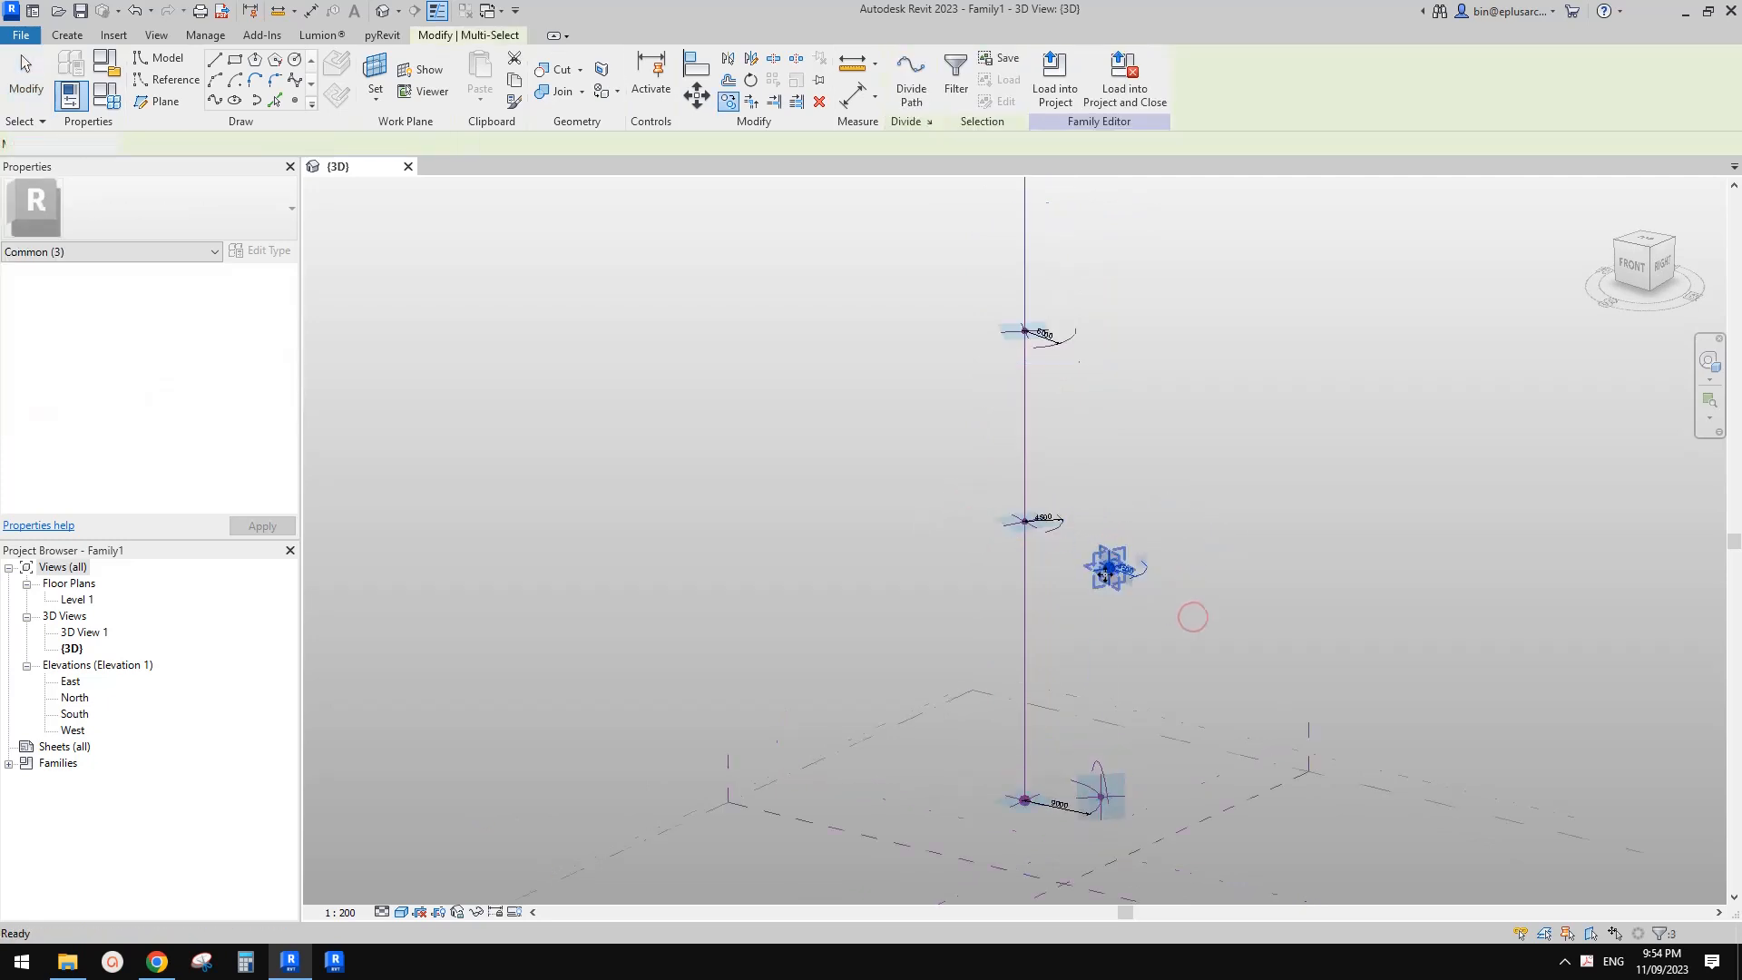
key(Escape)
click(1100, 586)
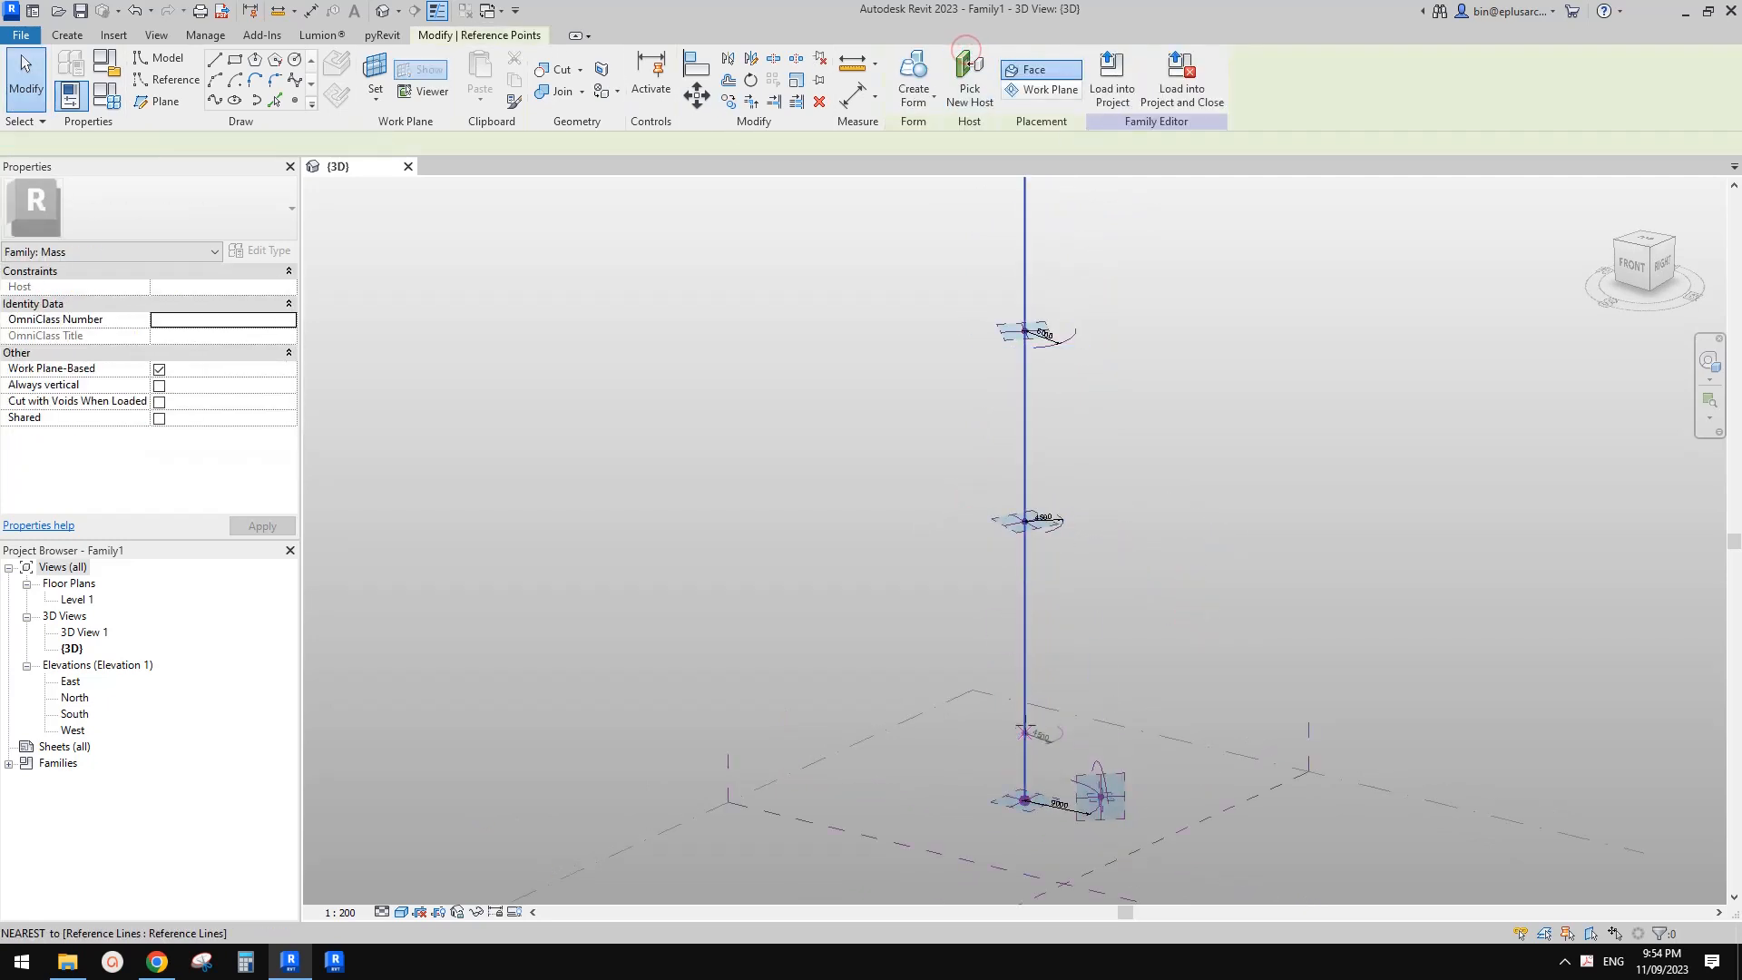
click(1023, 725)
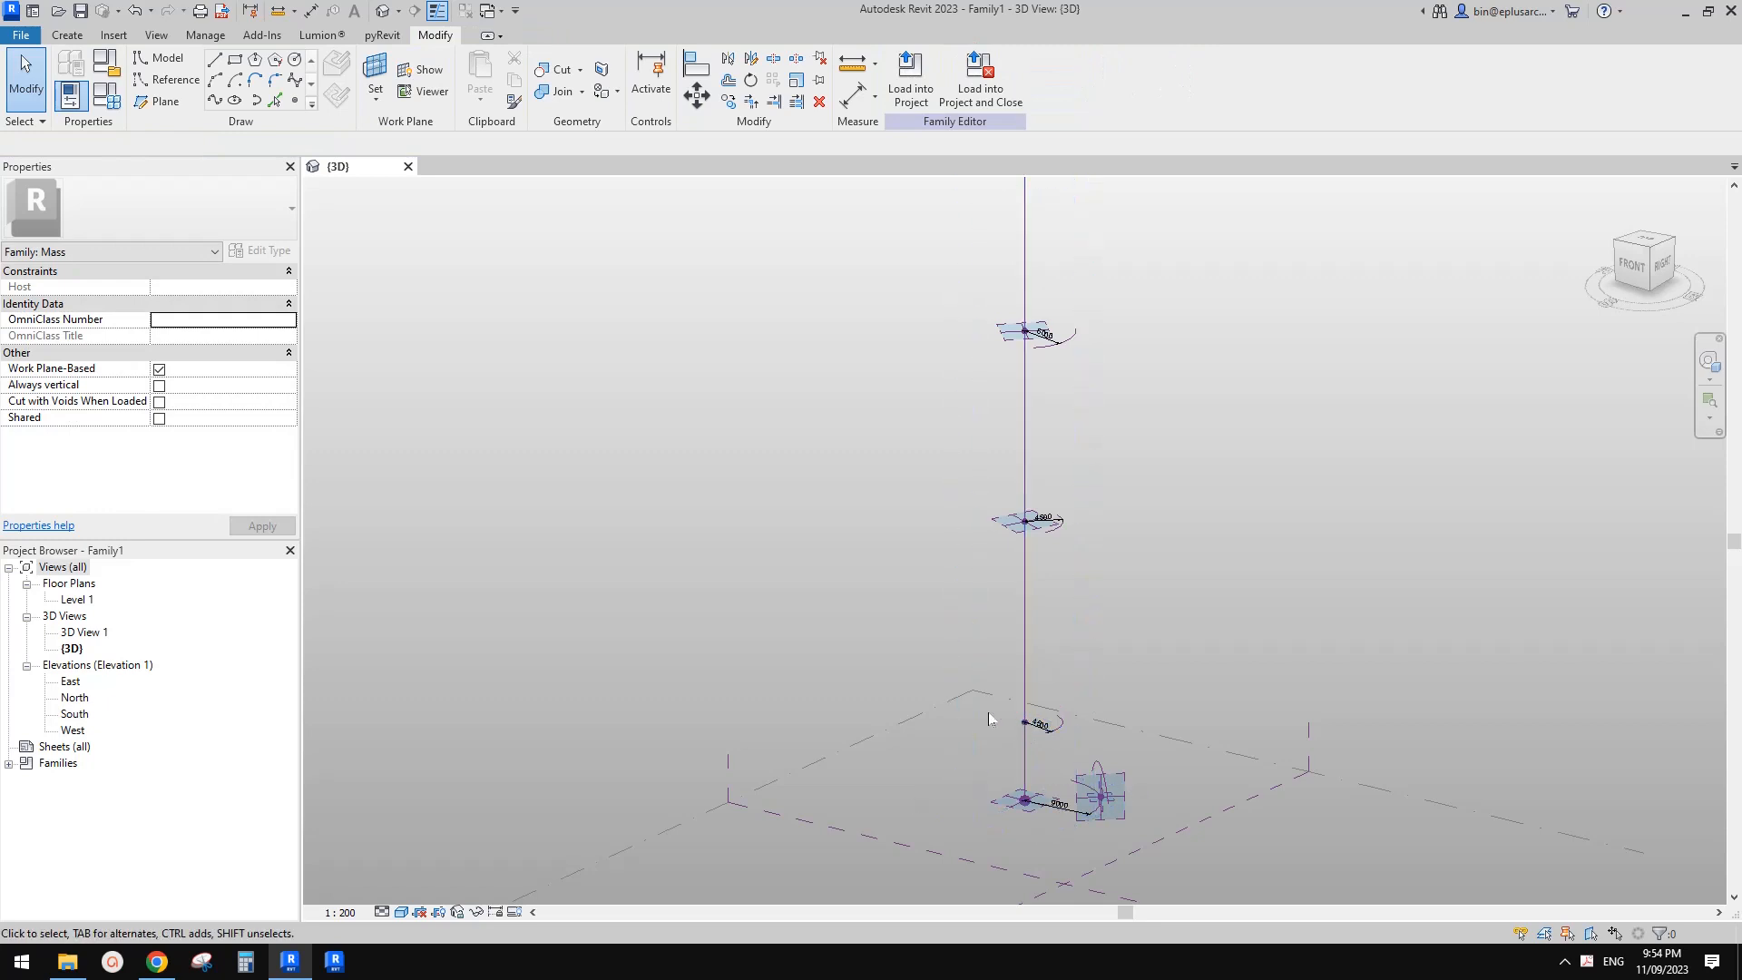
- Set the copied lower profile point to always show its reference planes
click(1027, 729)
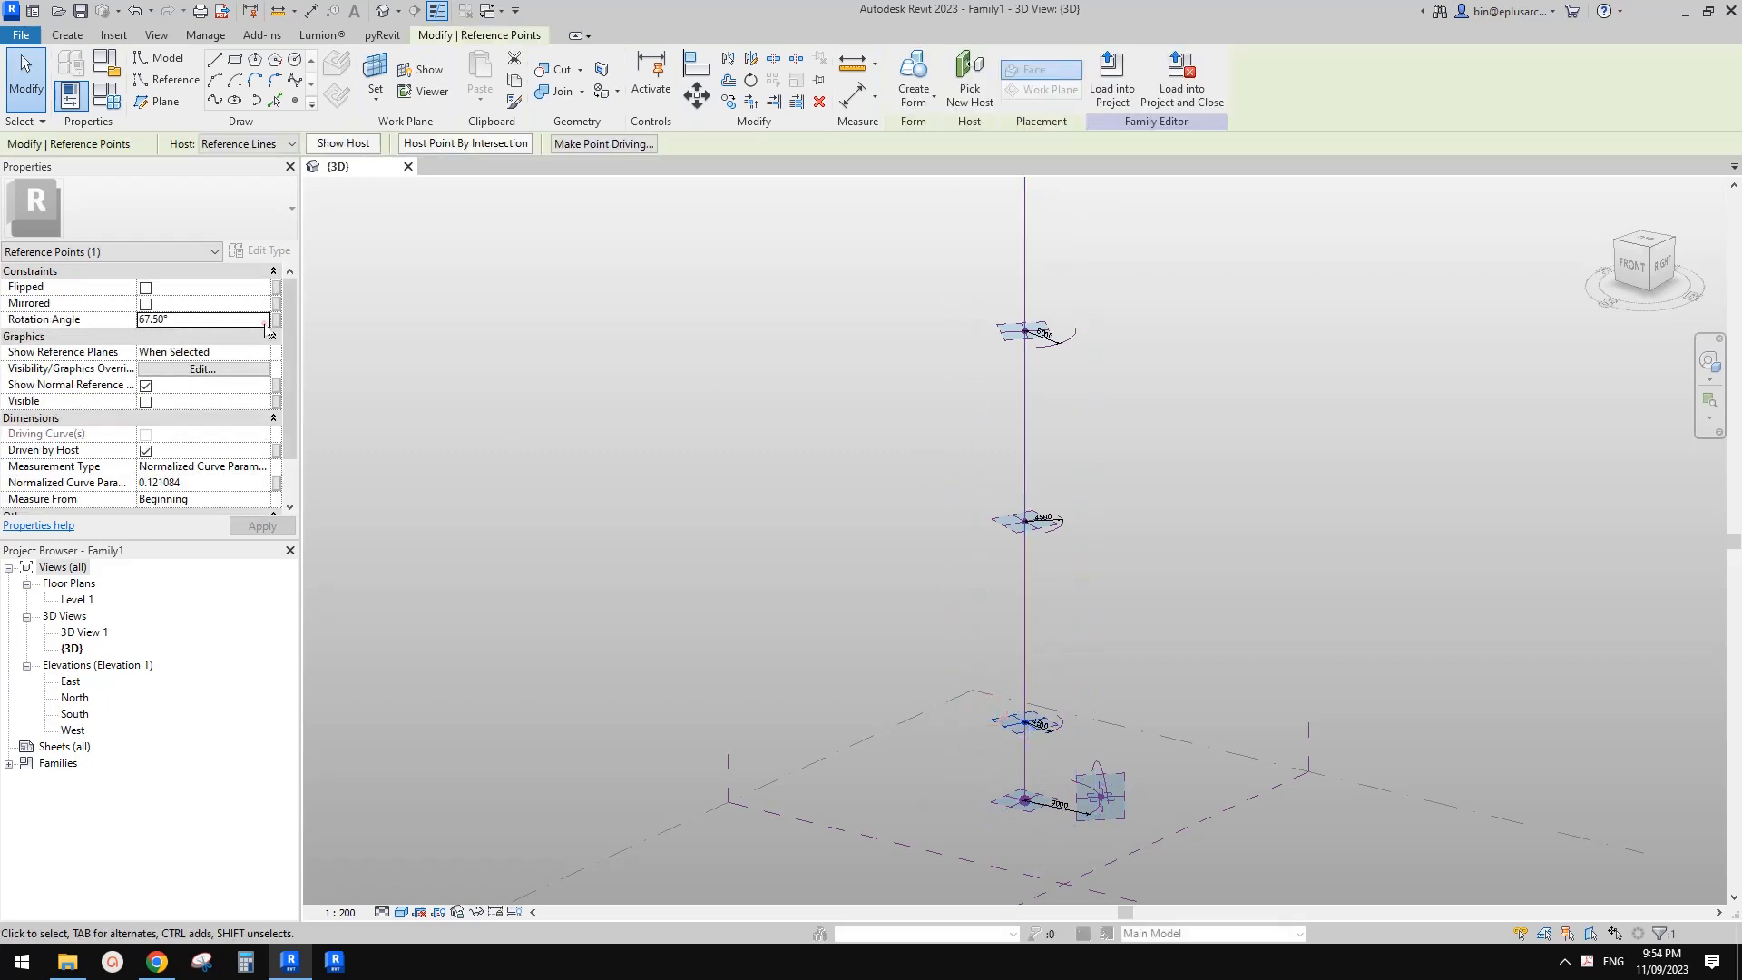
click(263, 353)
click(156, 396)
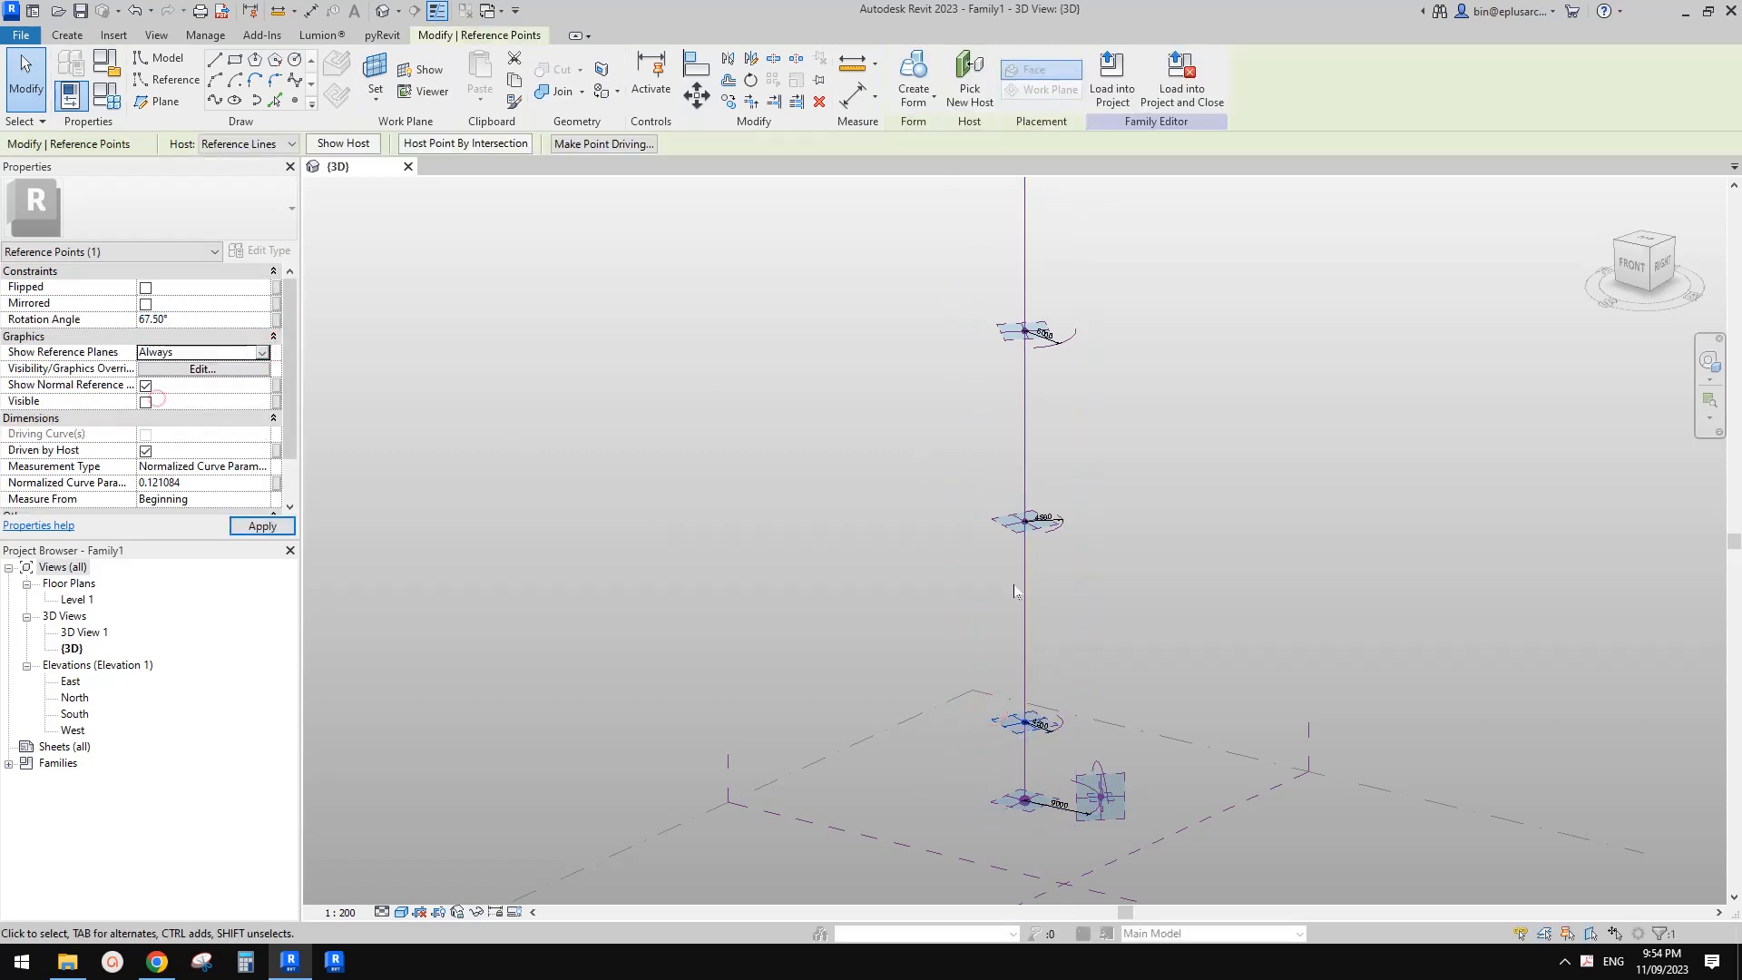
click(1035, 601)
scroll(1031, 609, down, 1)
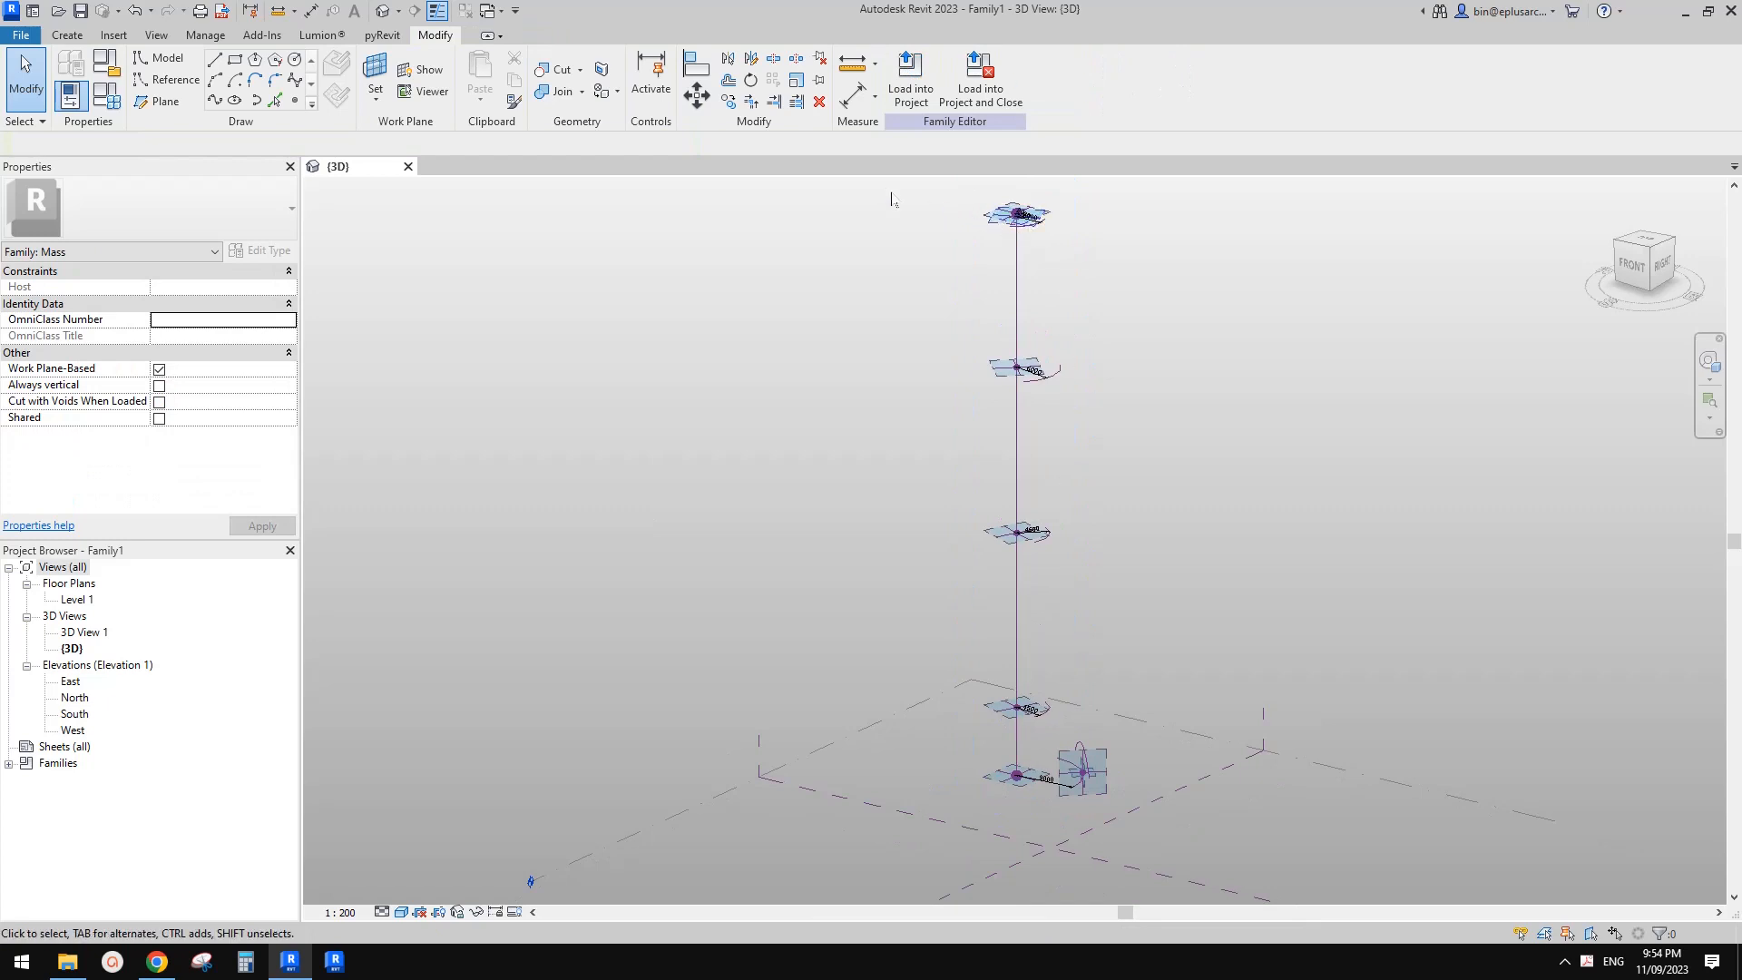
- Create a form from all profile arcs, including the new lower arc and the base arc, filtering the selection to reference lines only
drag(891, 200, 1178, 827)
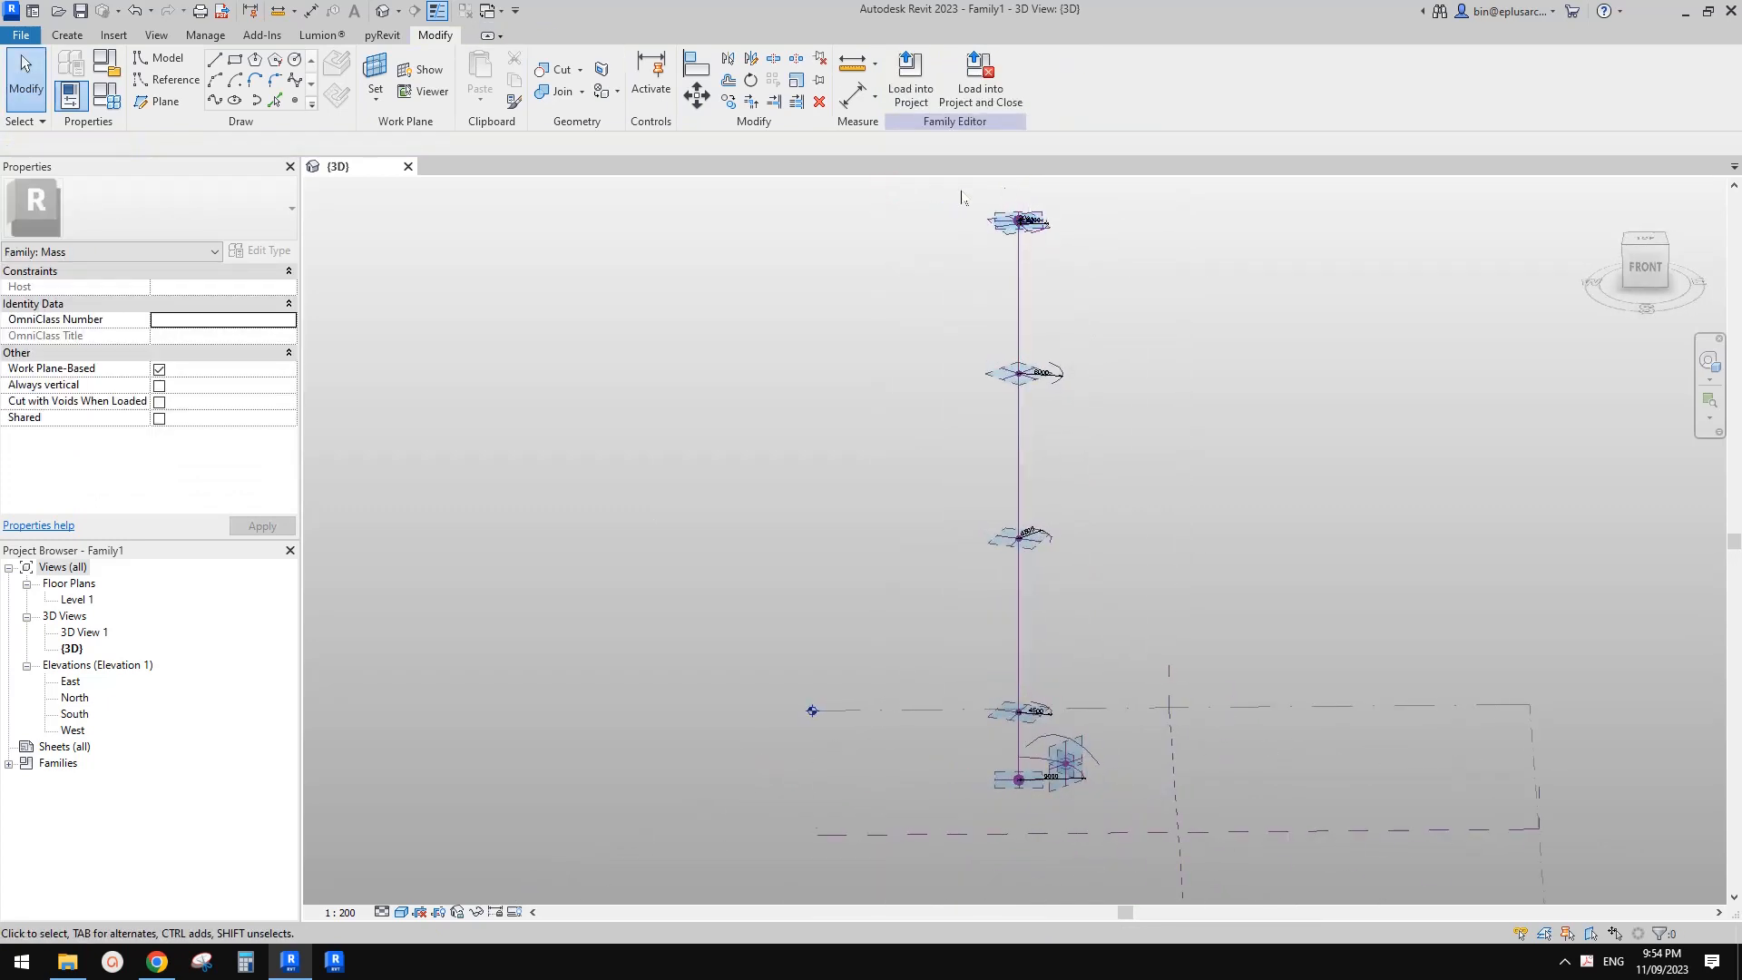
drag(962, 197, 1138, 285)
ctrl+drag(914, 328, 1174, 472)
ctrl+drag(957, 476, 1128, 617)
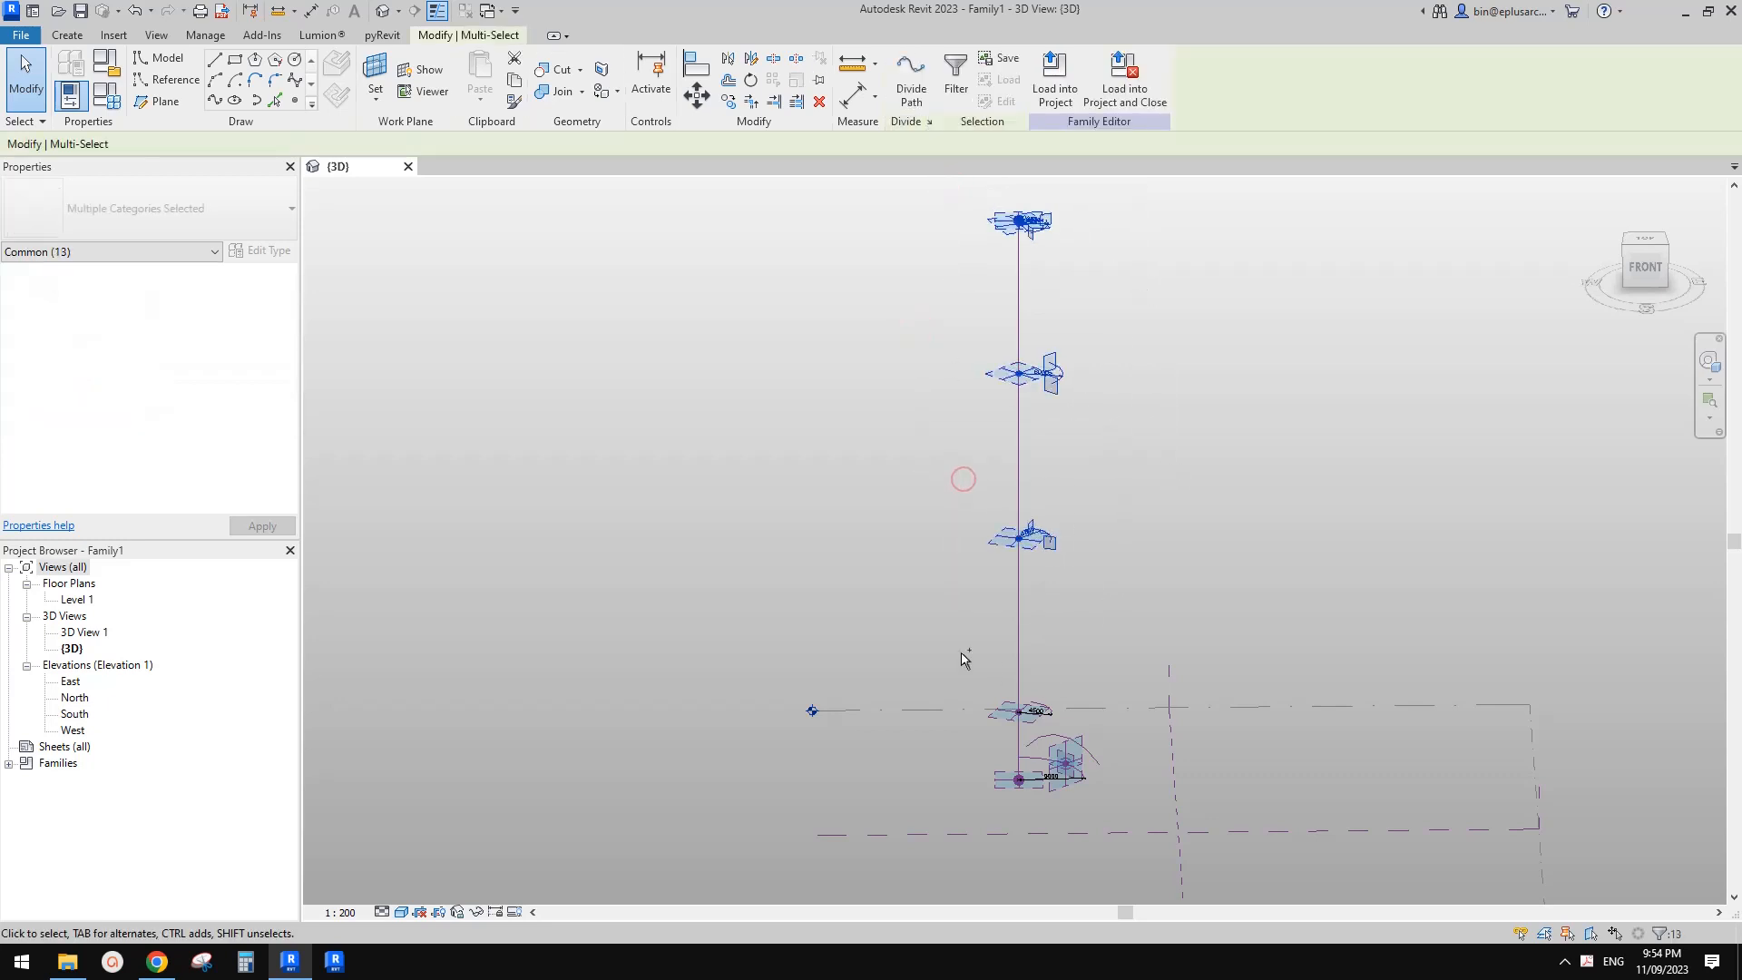
ctrl+drag(964, 657, 1045, 733)
scroll(1076, 751, up, 1)
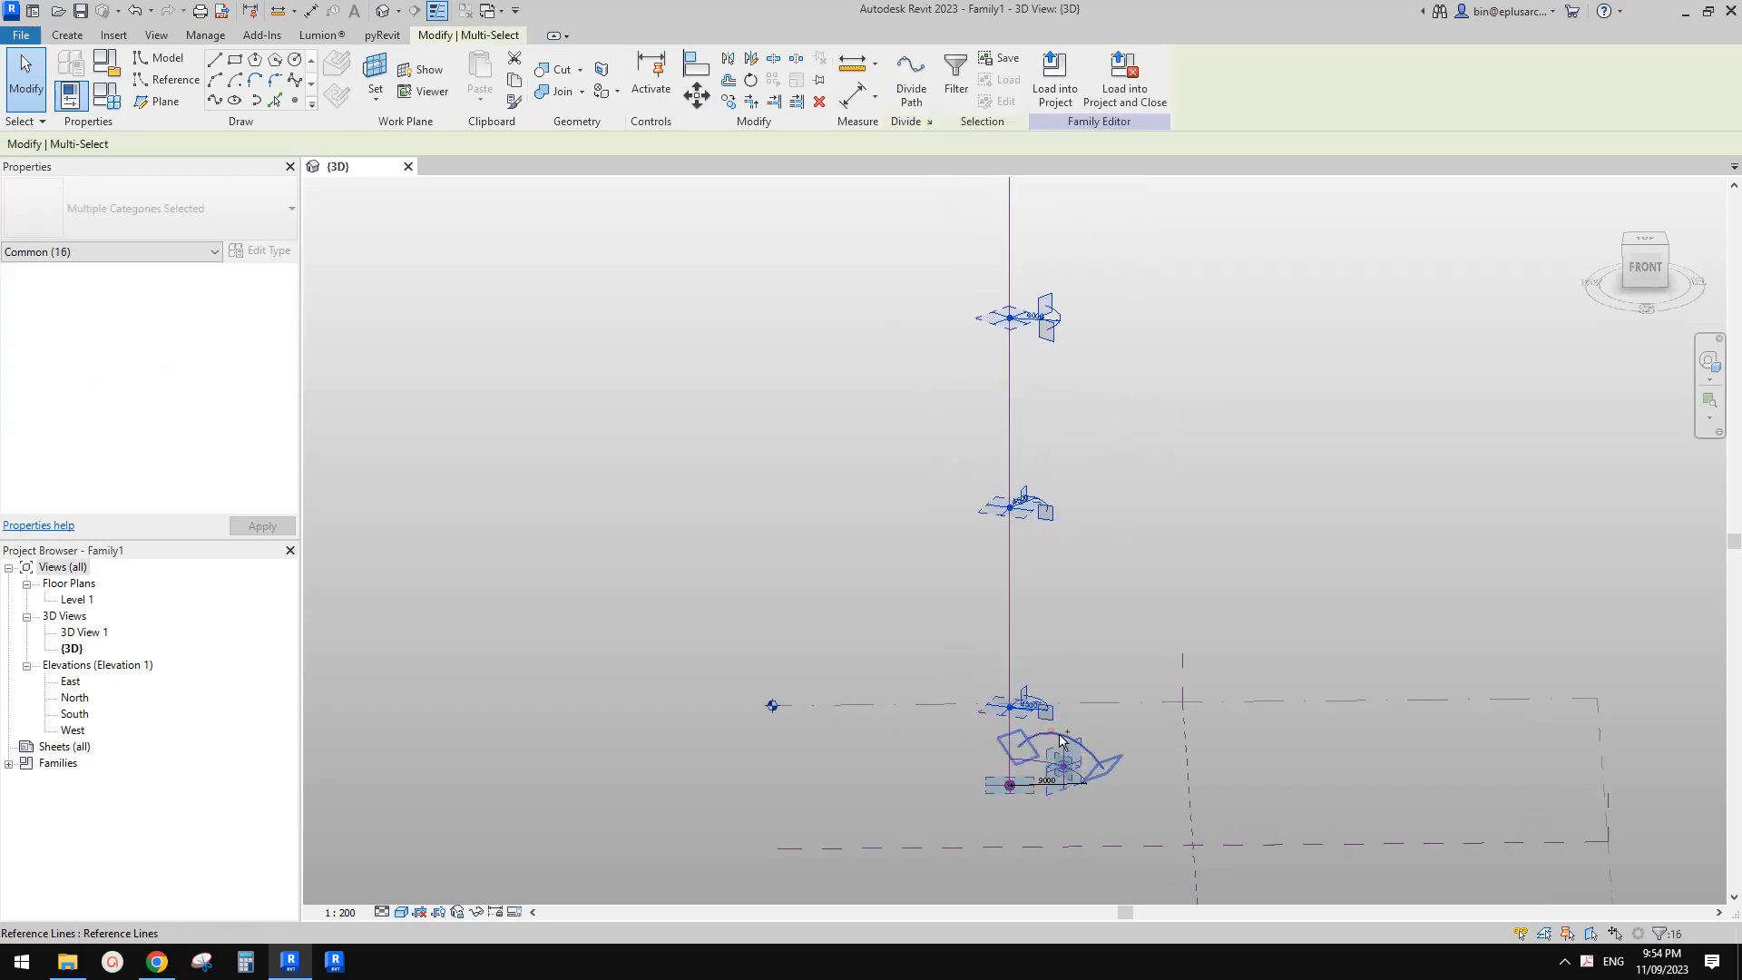
ctrl+click(1061, 741)
shift+middle_drag(1060, 740, 987, 761)
shift+middle_drag(1198, 731, 1257, 722)
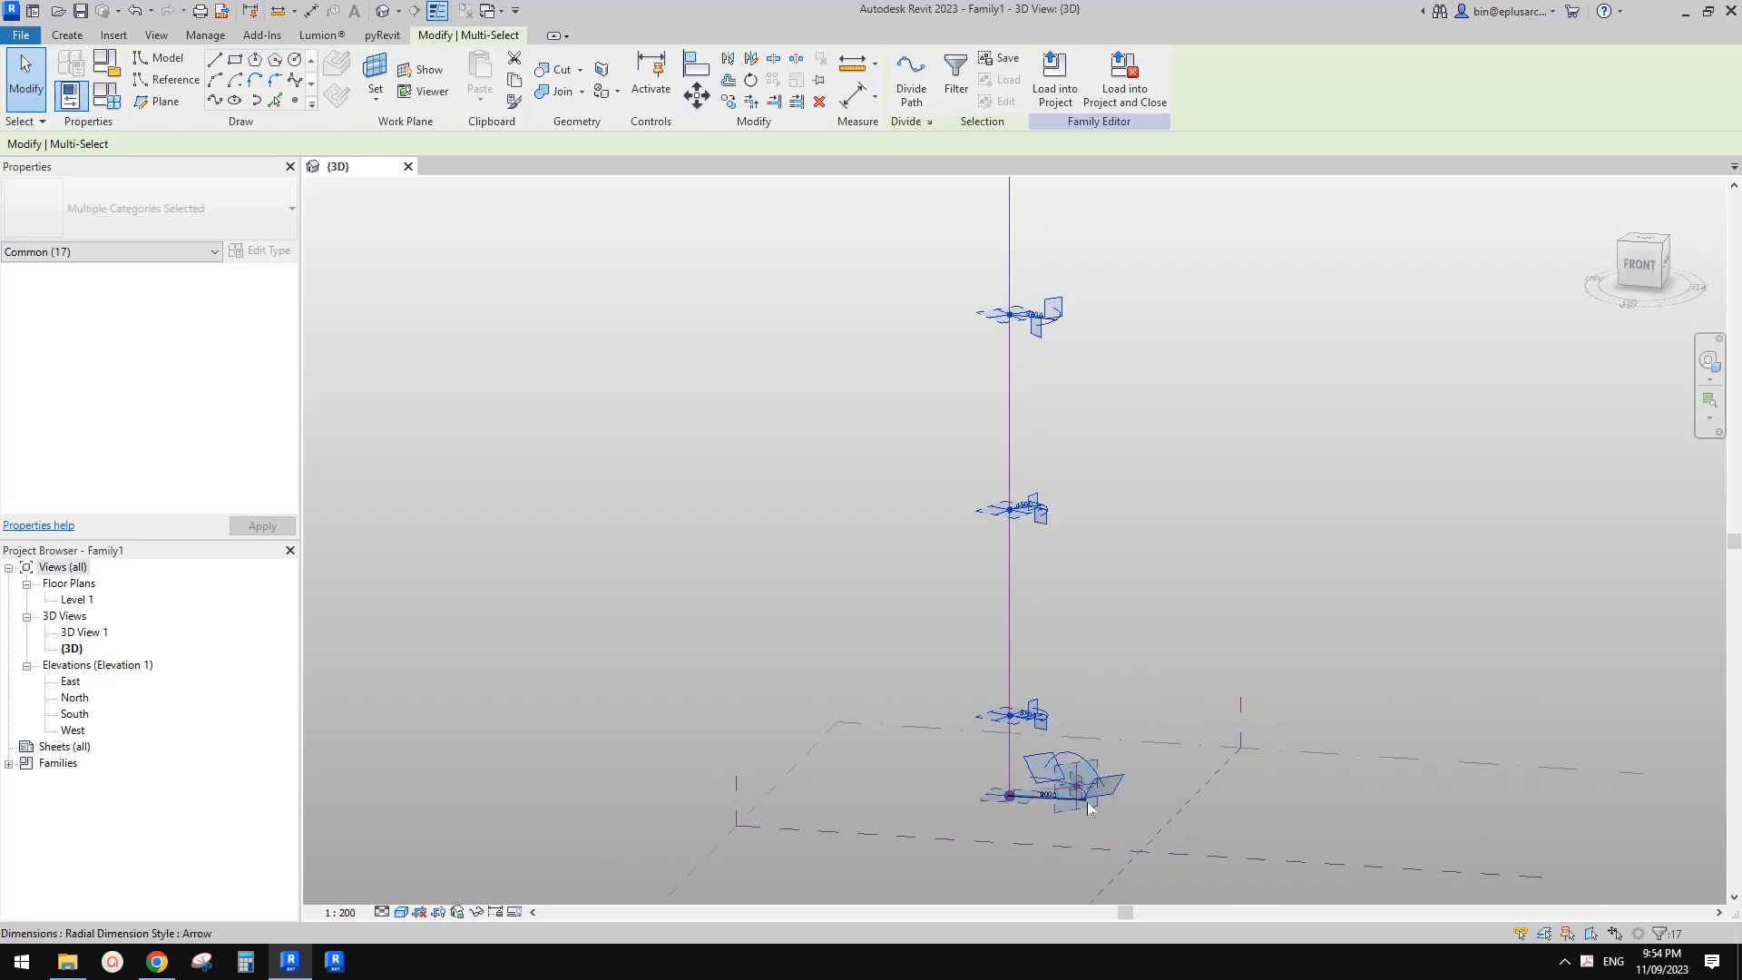
shift+middle_drag(1069, 711, 1046, 716)
click(956, 74)
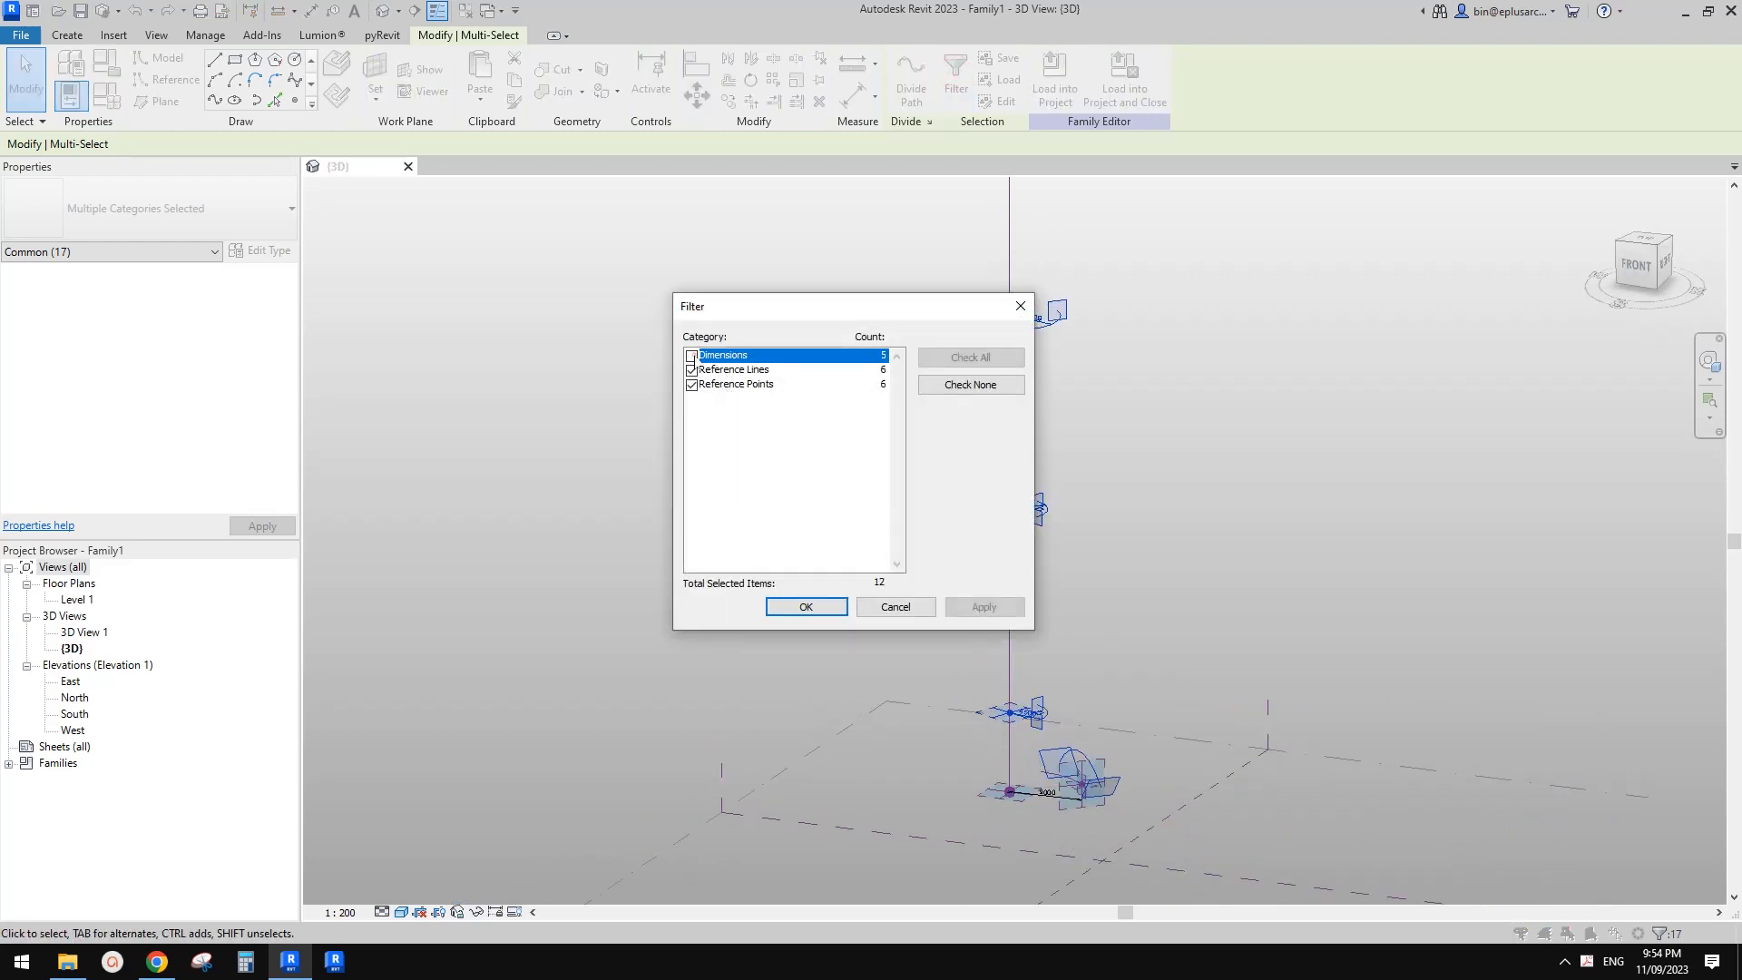
click(691, 385)
click(807, 607)
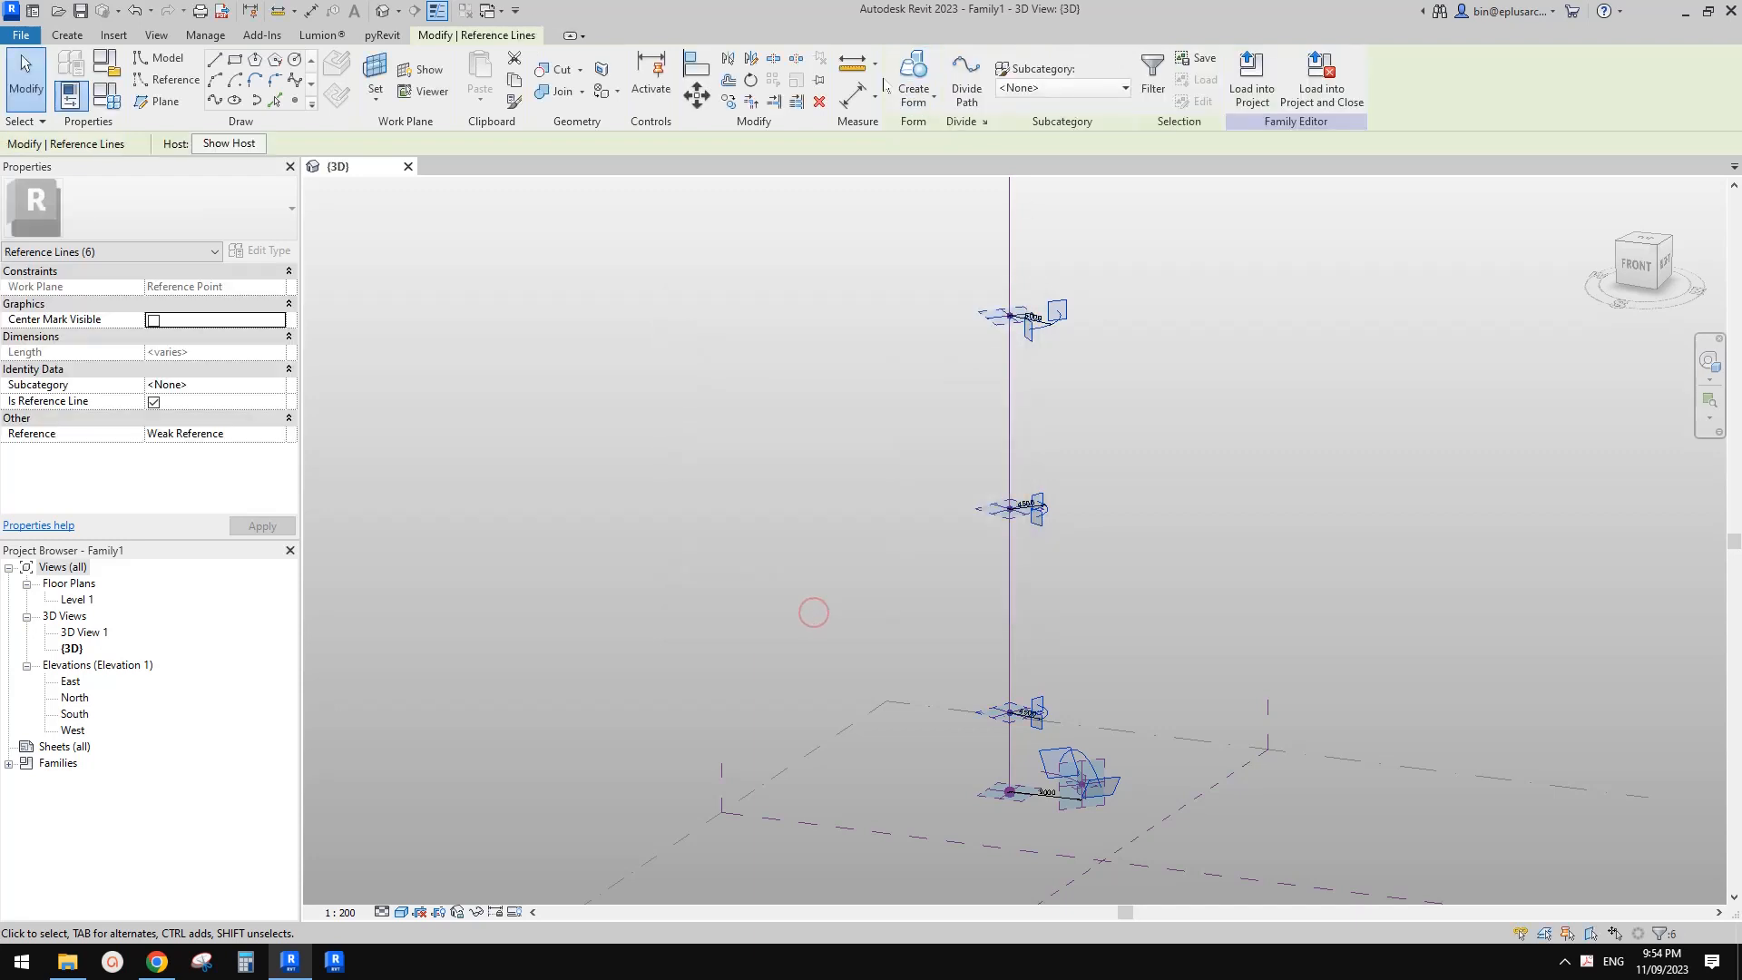
click(910, 68)
shift+middle_drag(1182, 492, 1008, 521)
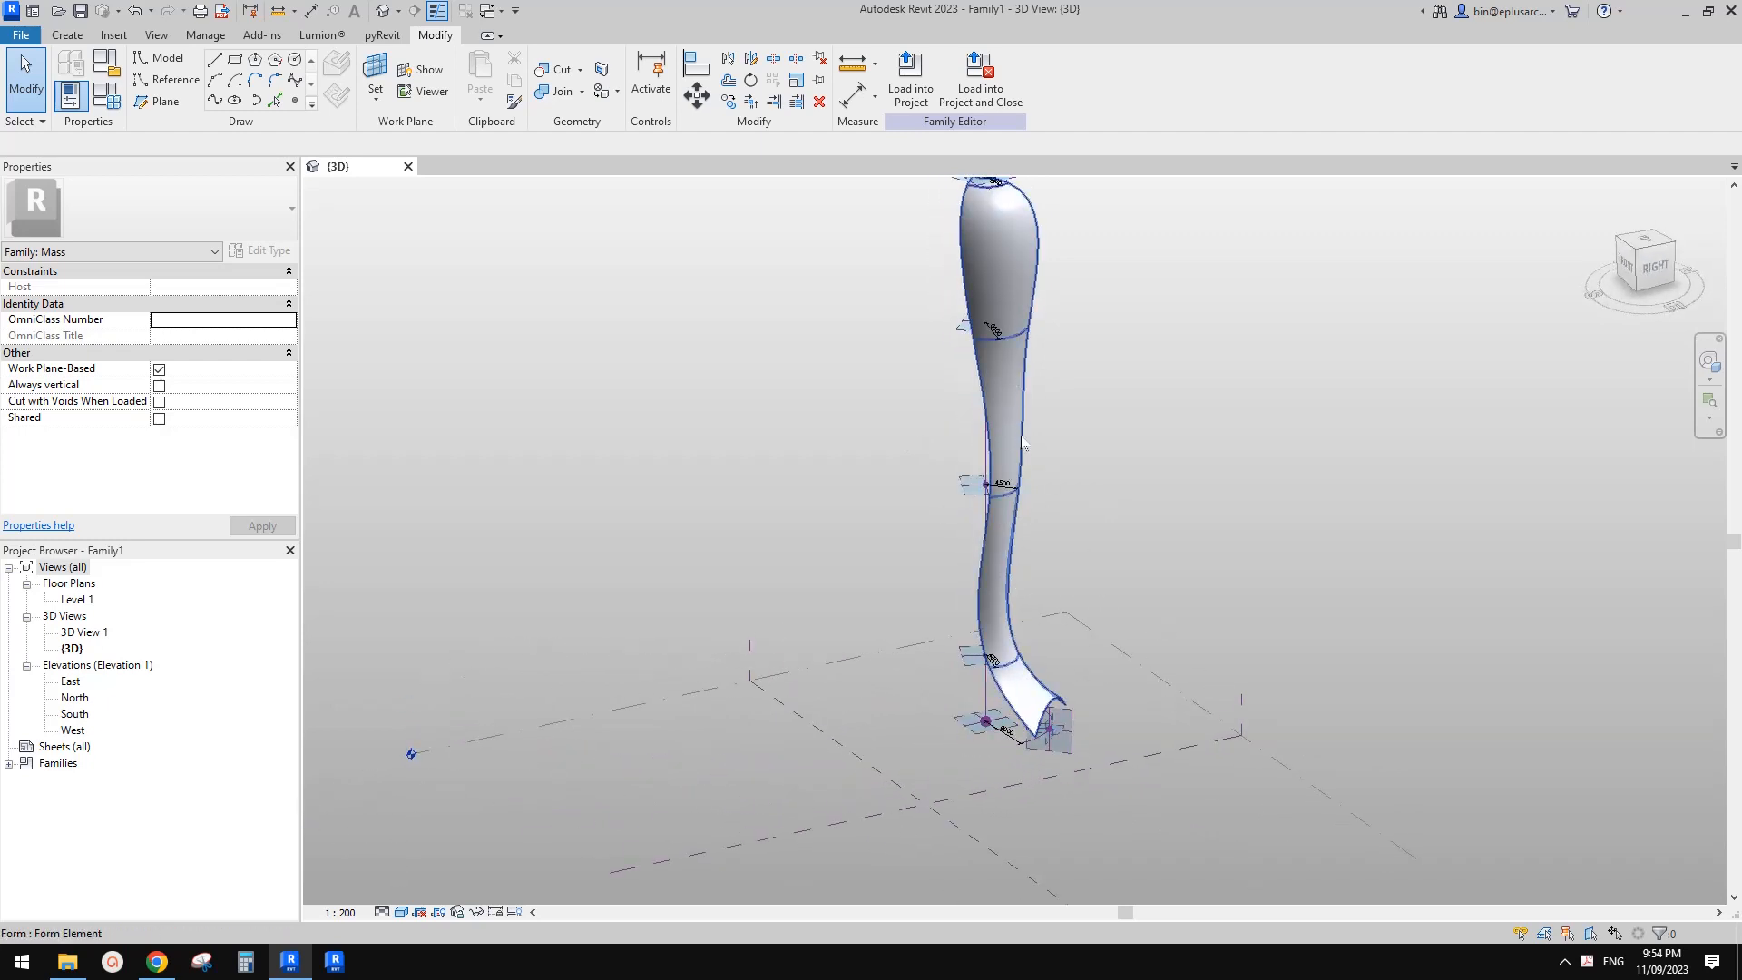
- Set the rotation angle of the new lower profile point to 75°
shift+middle_drag(1023, 444, 964, 670)
click(974, 677)
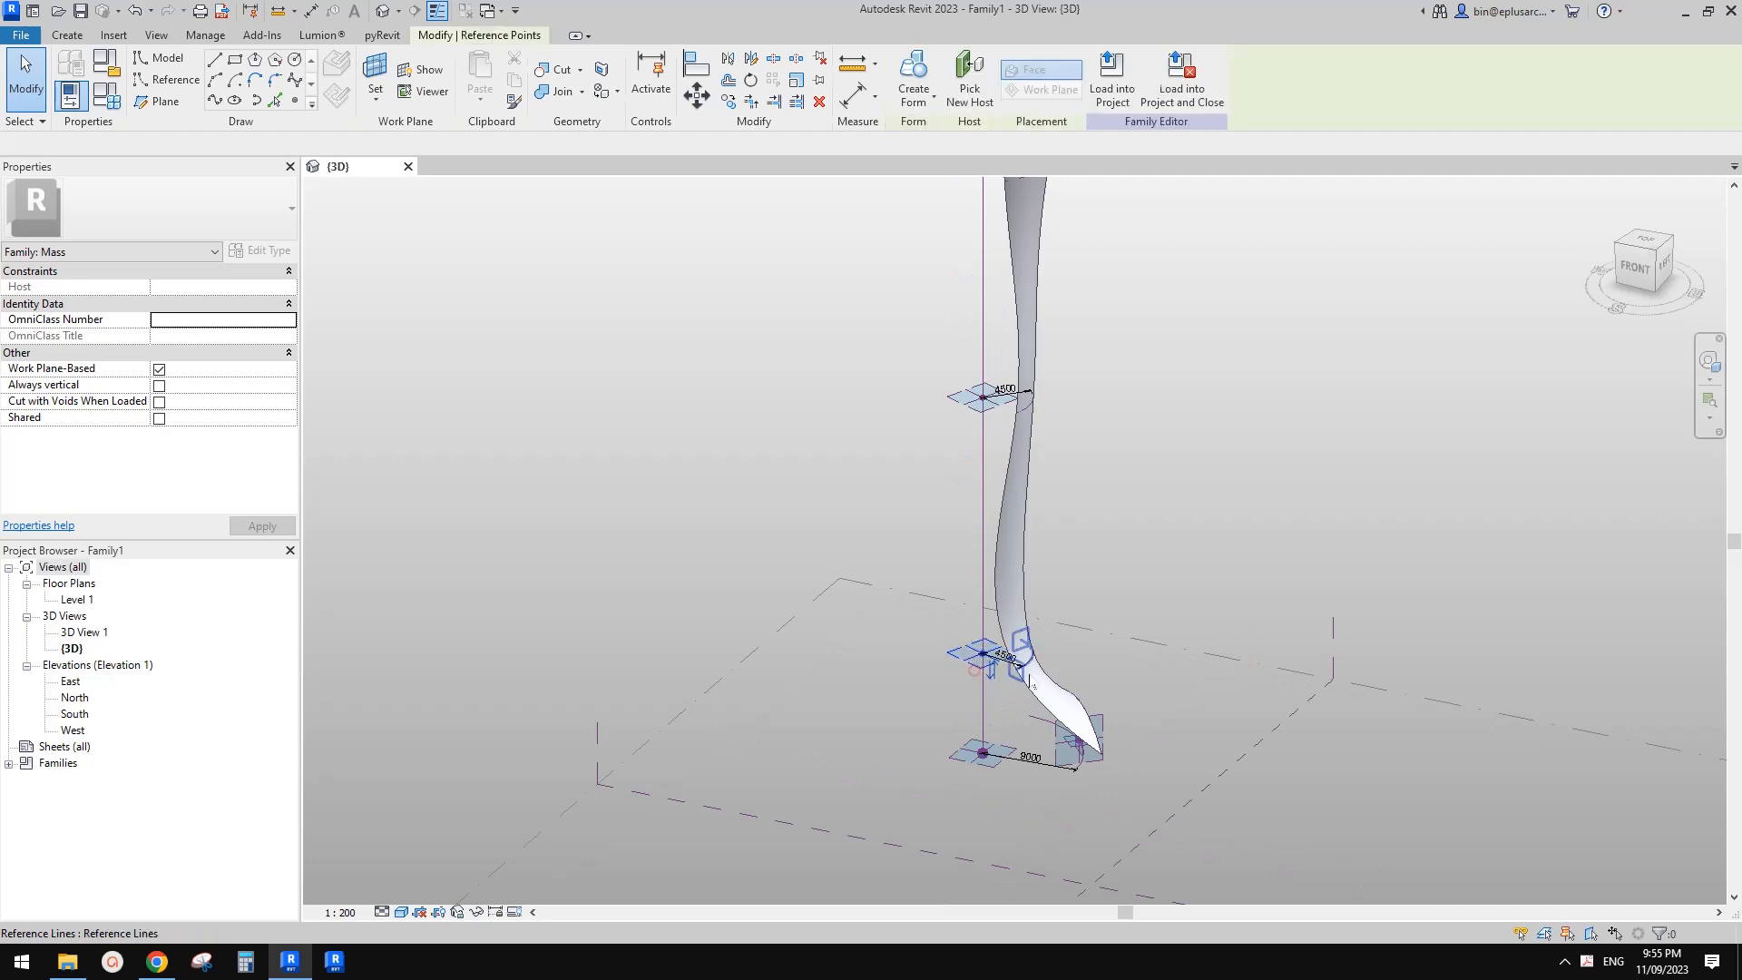
click(965, 402)
click(964, 402)
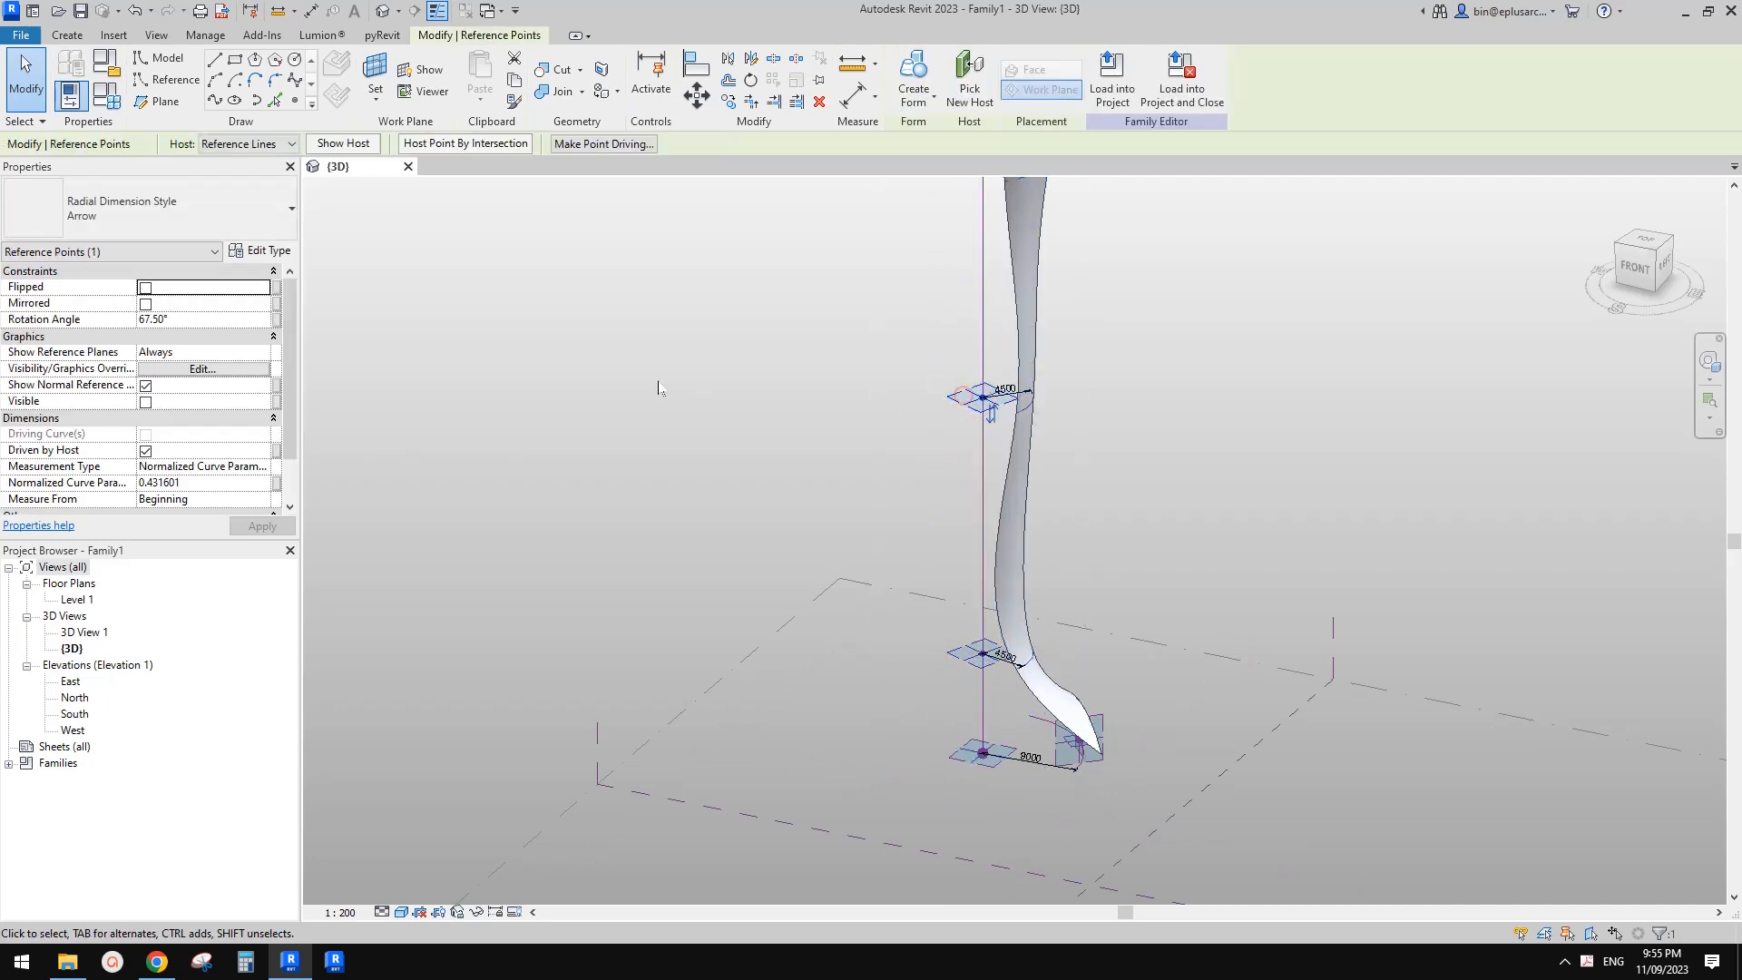
click(962, 660)
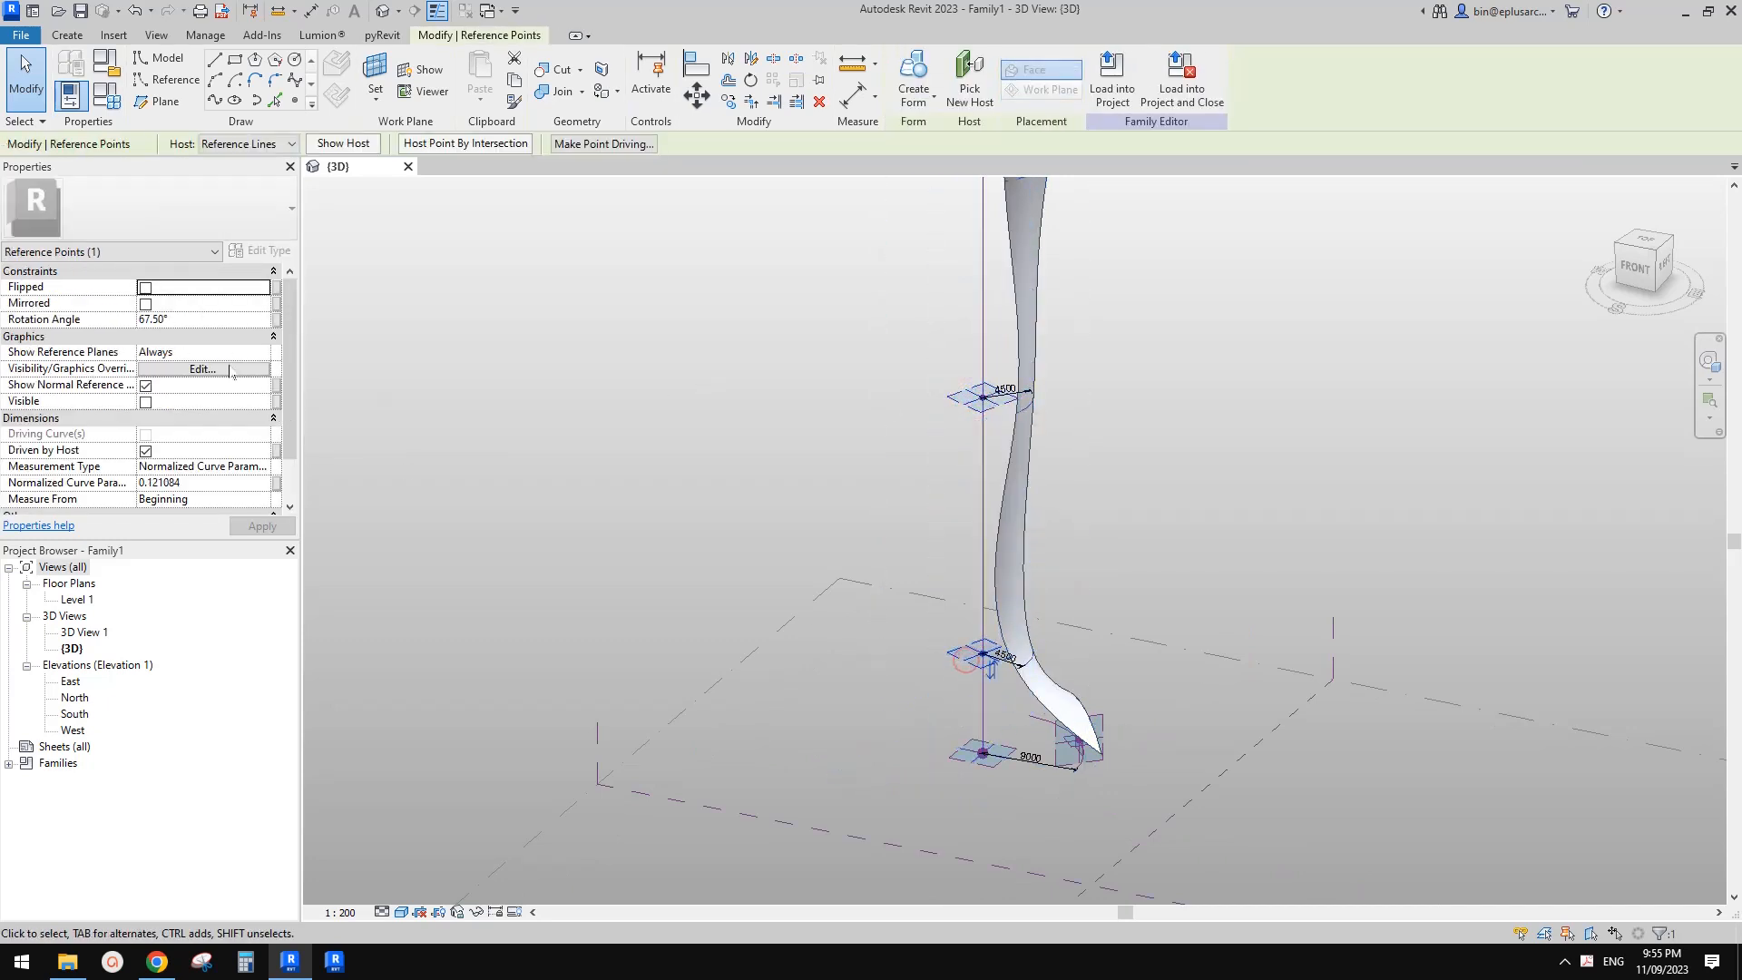
click(214, 326)
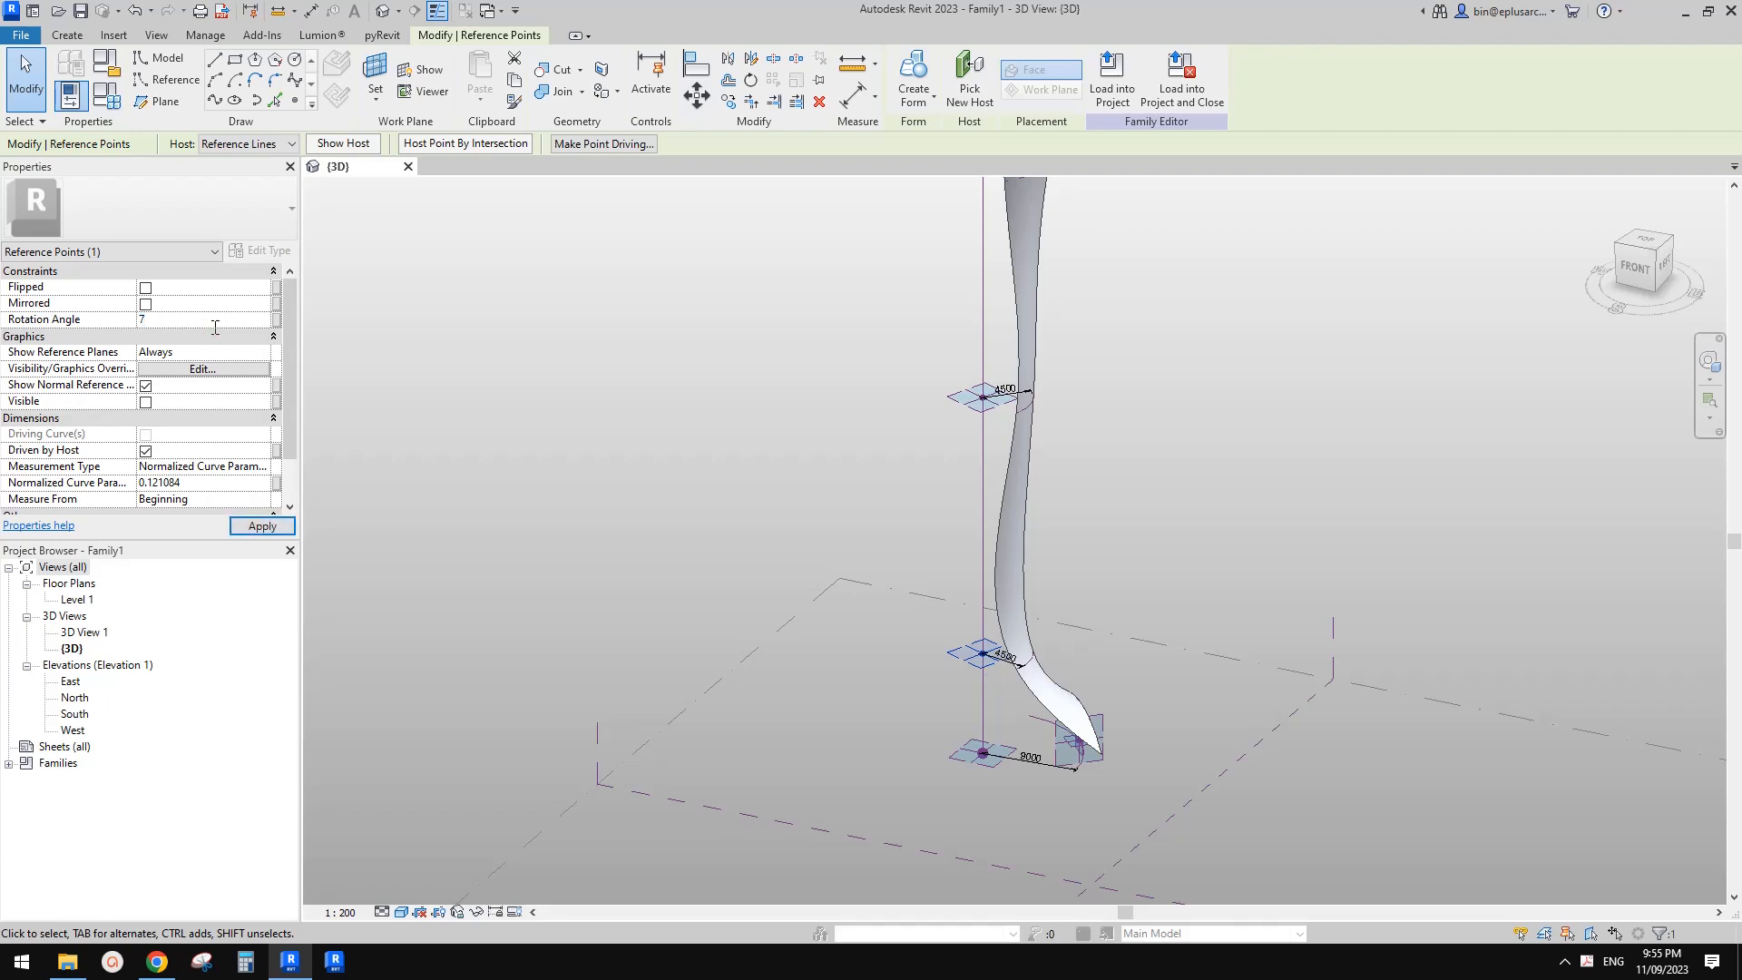
shift+middle_drag(726, 399, 953, 689)
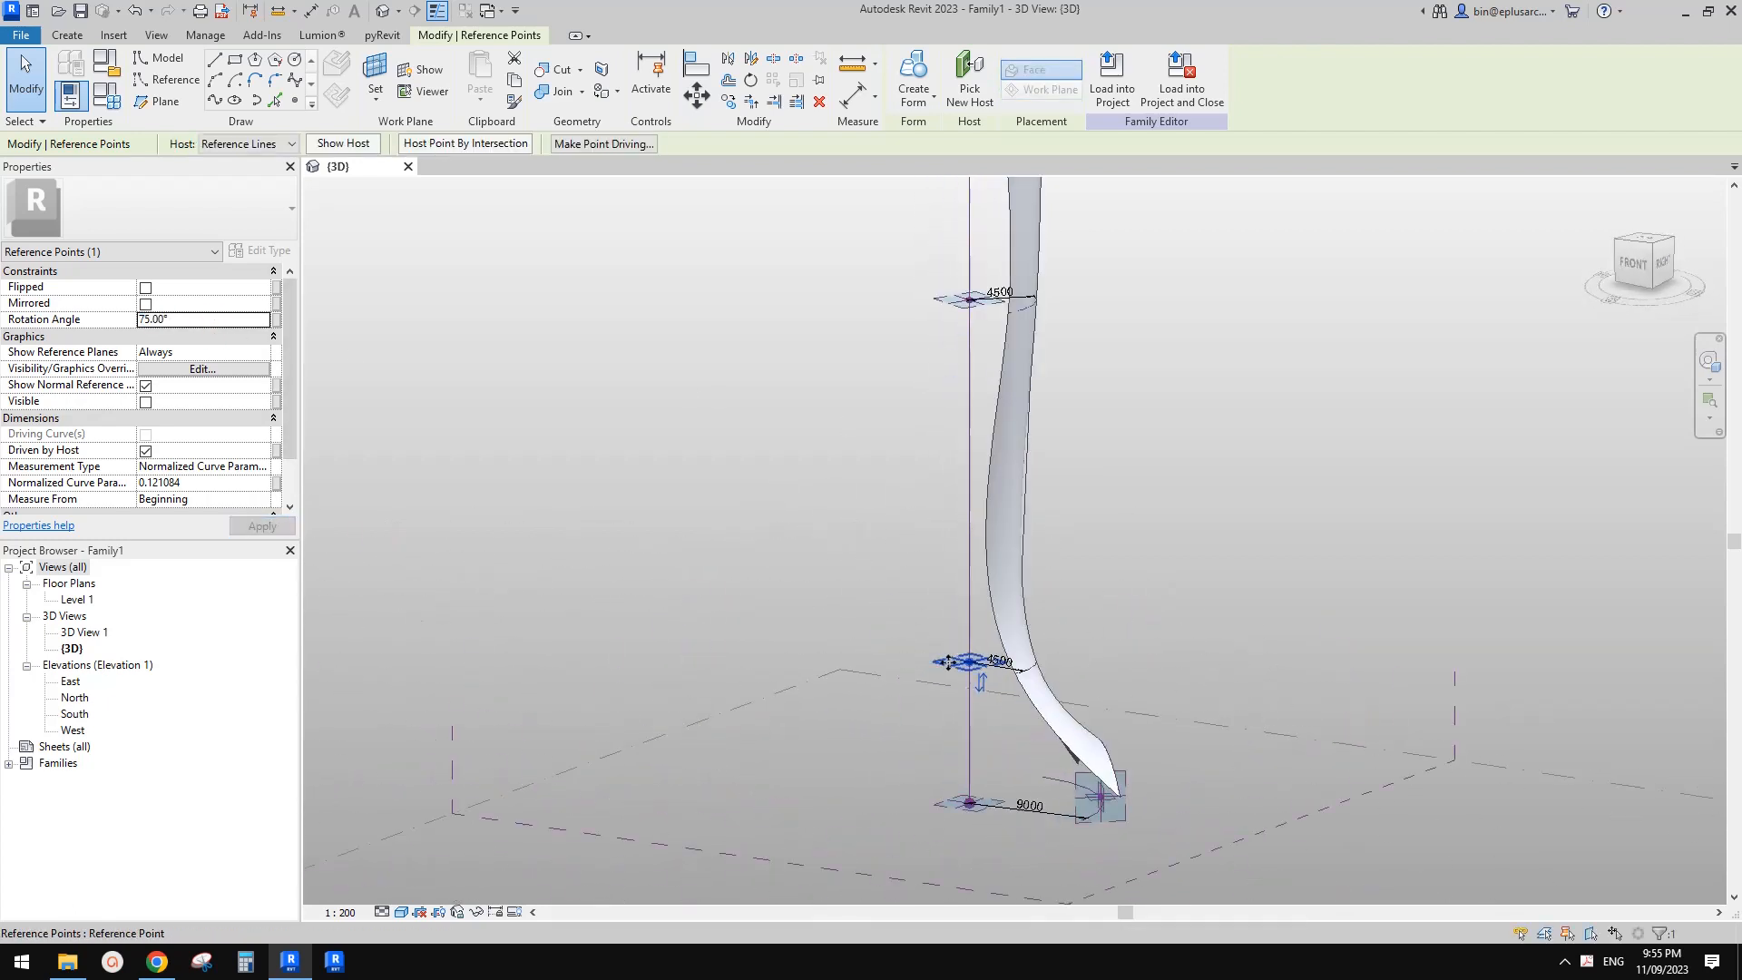
- Lower the 75°-rotated profile point to a normalized curve parameter of about 0.102 and the 67.5°-rotated one to about 0.313
drag(959, 694, 960, 689)
scroll(965, 592, down, 1)
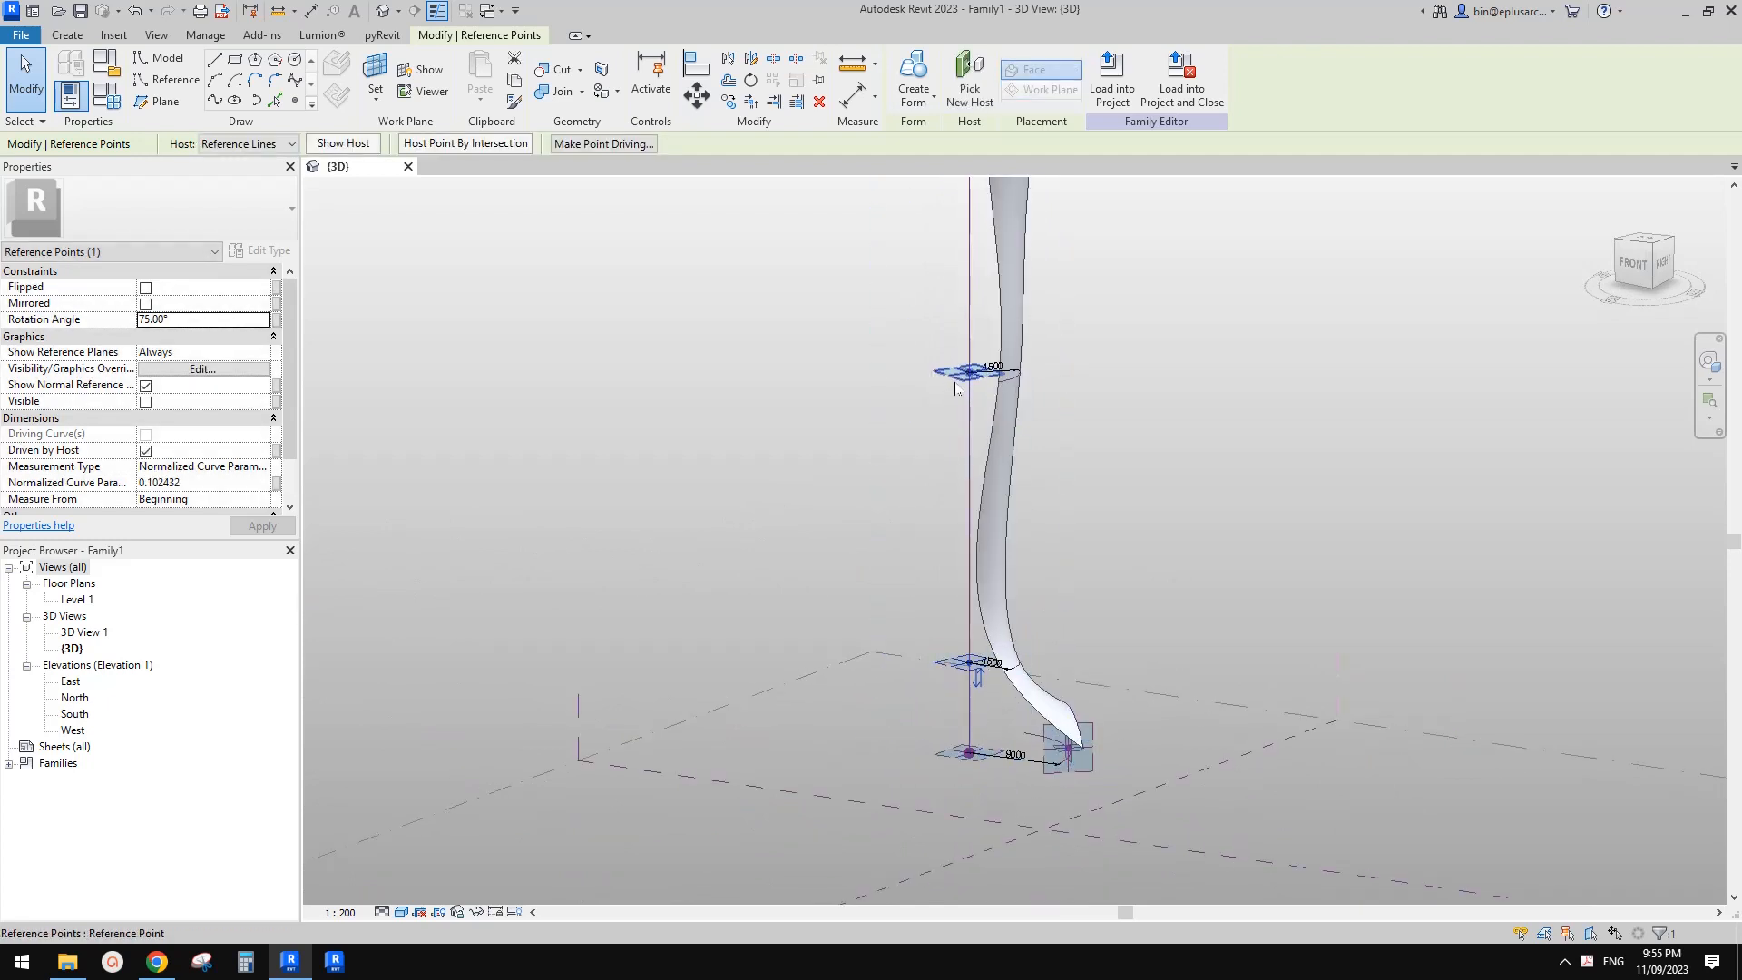
drag(959, 483, 994, 467)
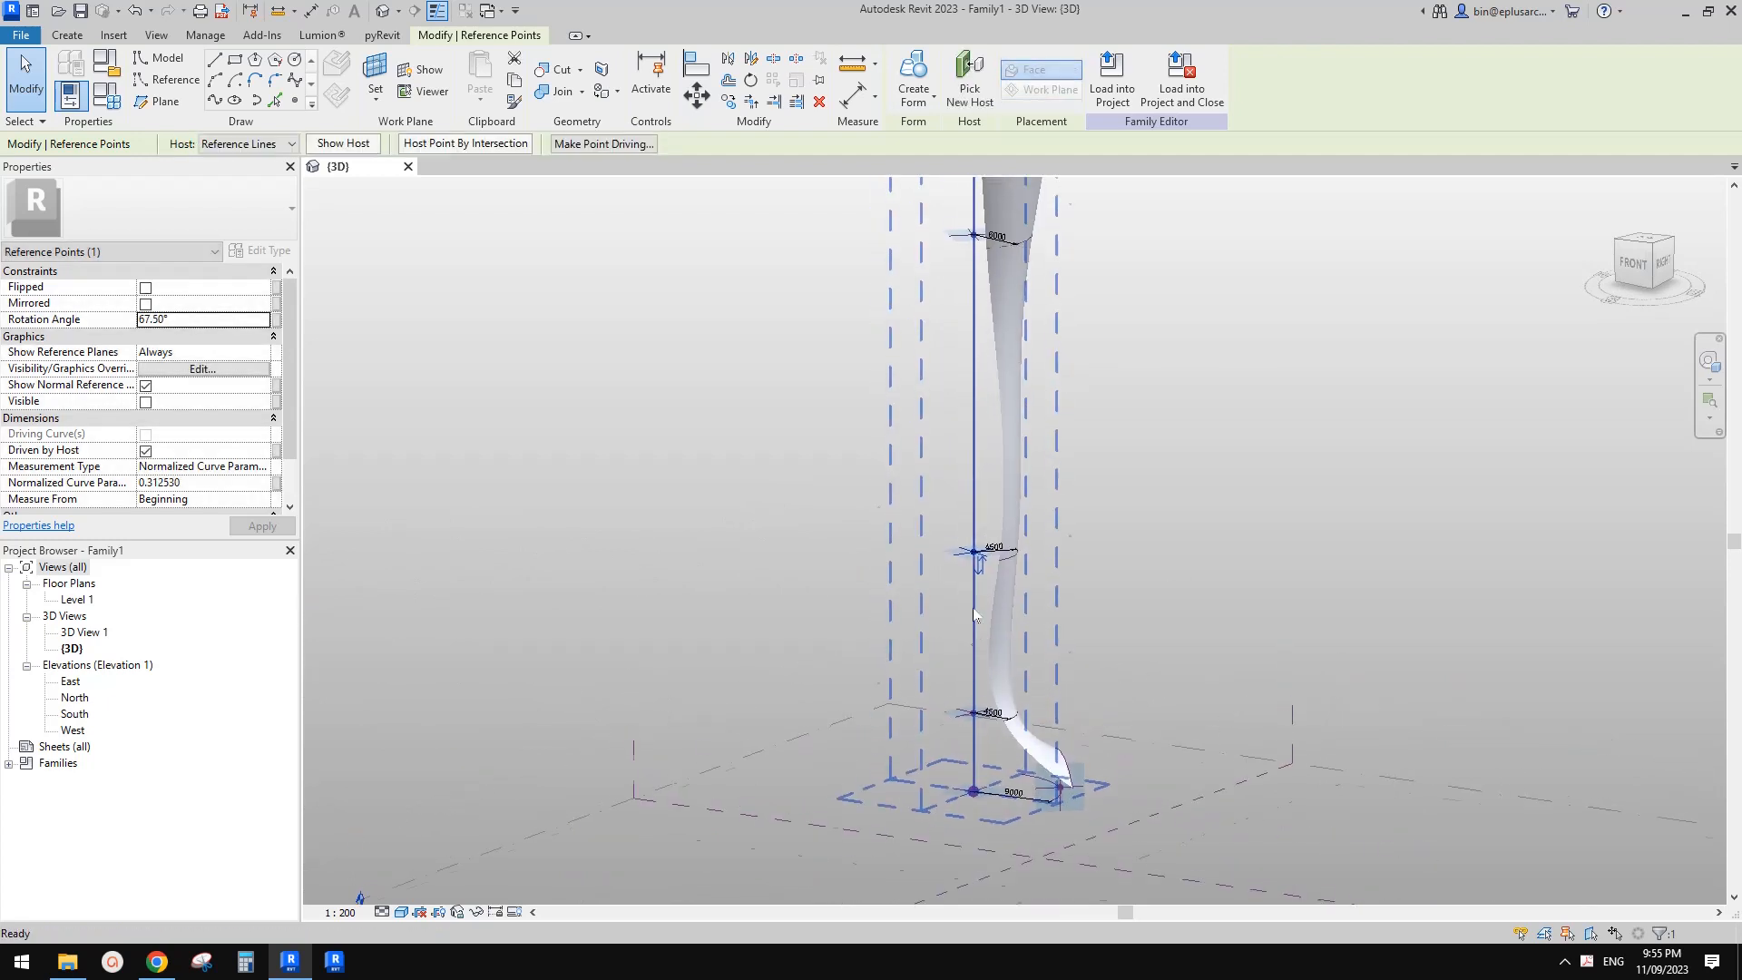
- Lower the 45°-rotated profile point along the vertical line to a normalized curve parameter of about 0.701
scroll(949, 439, up, 2)
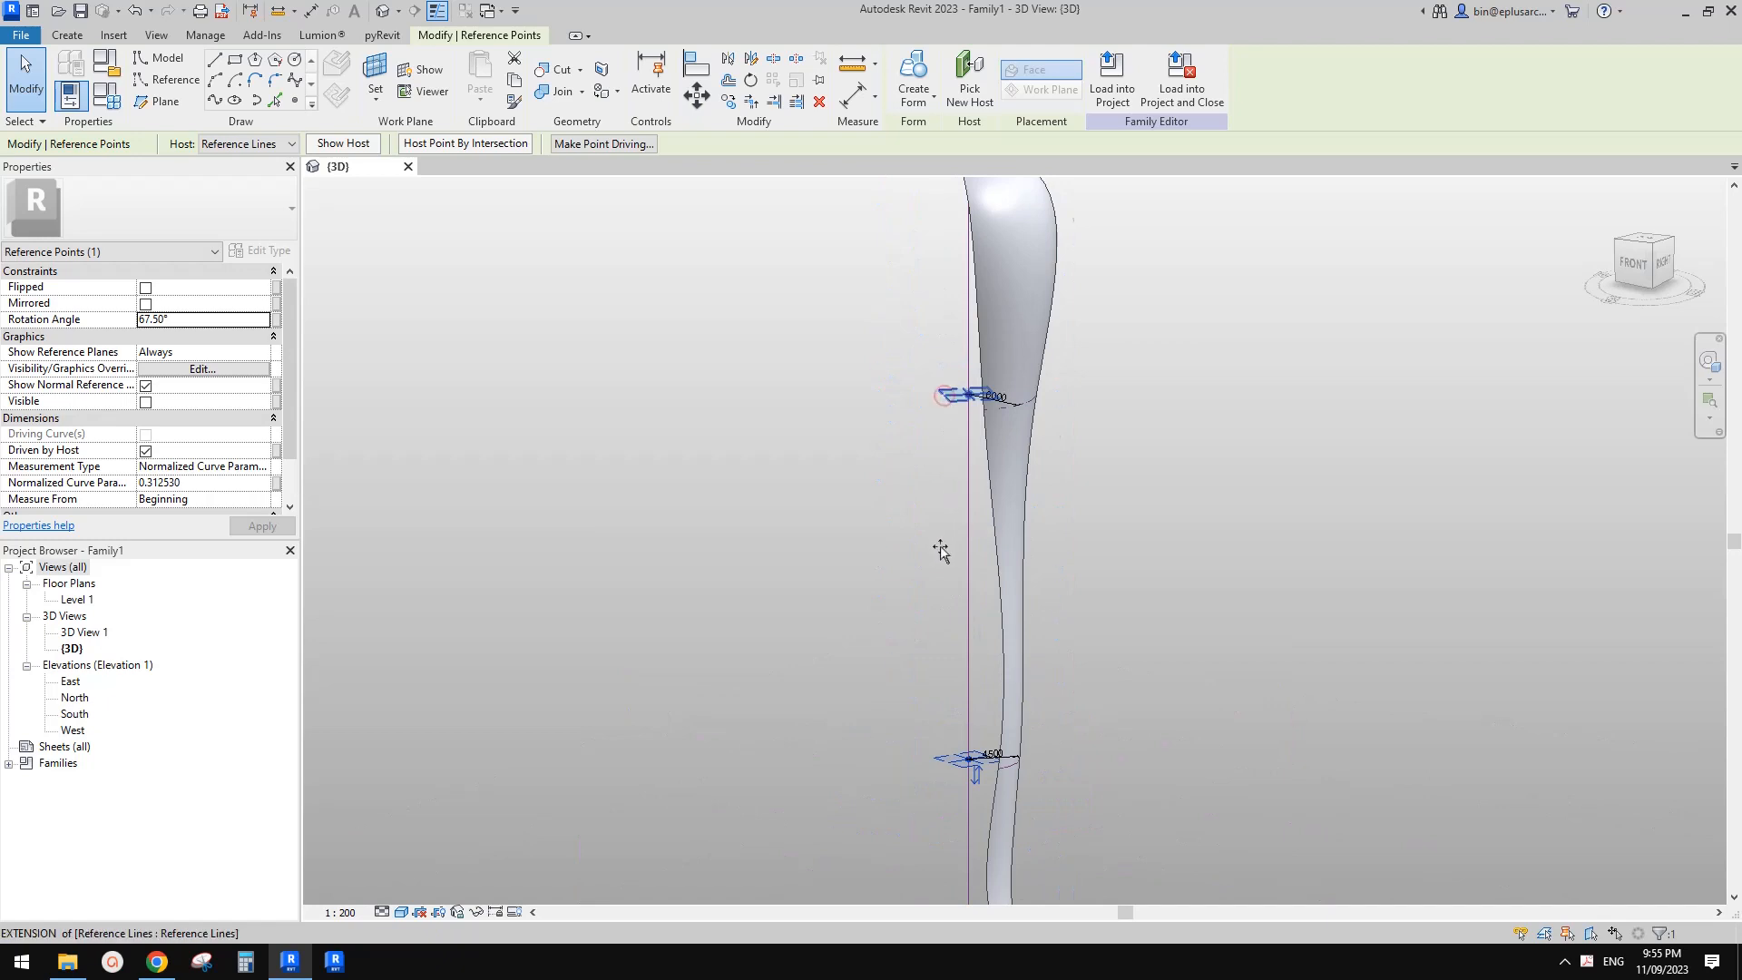
drag(941, 550, 948, 417)
middle_drag(941, 740, 939, 634)
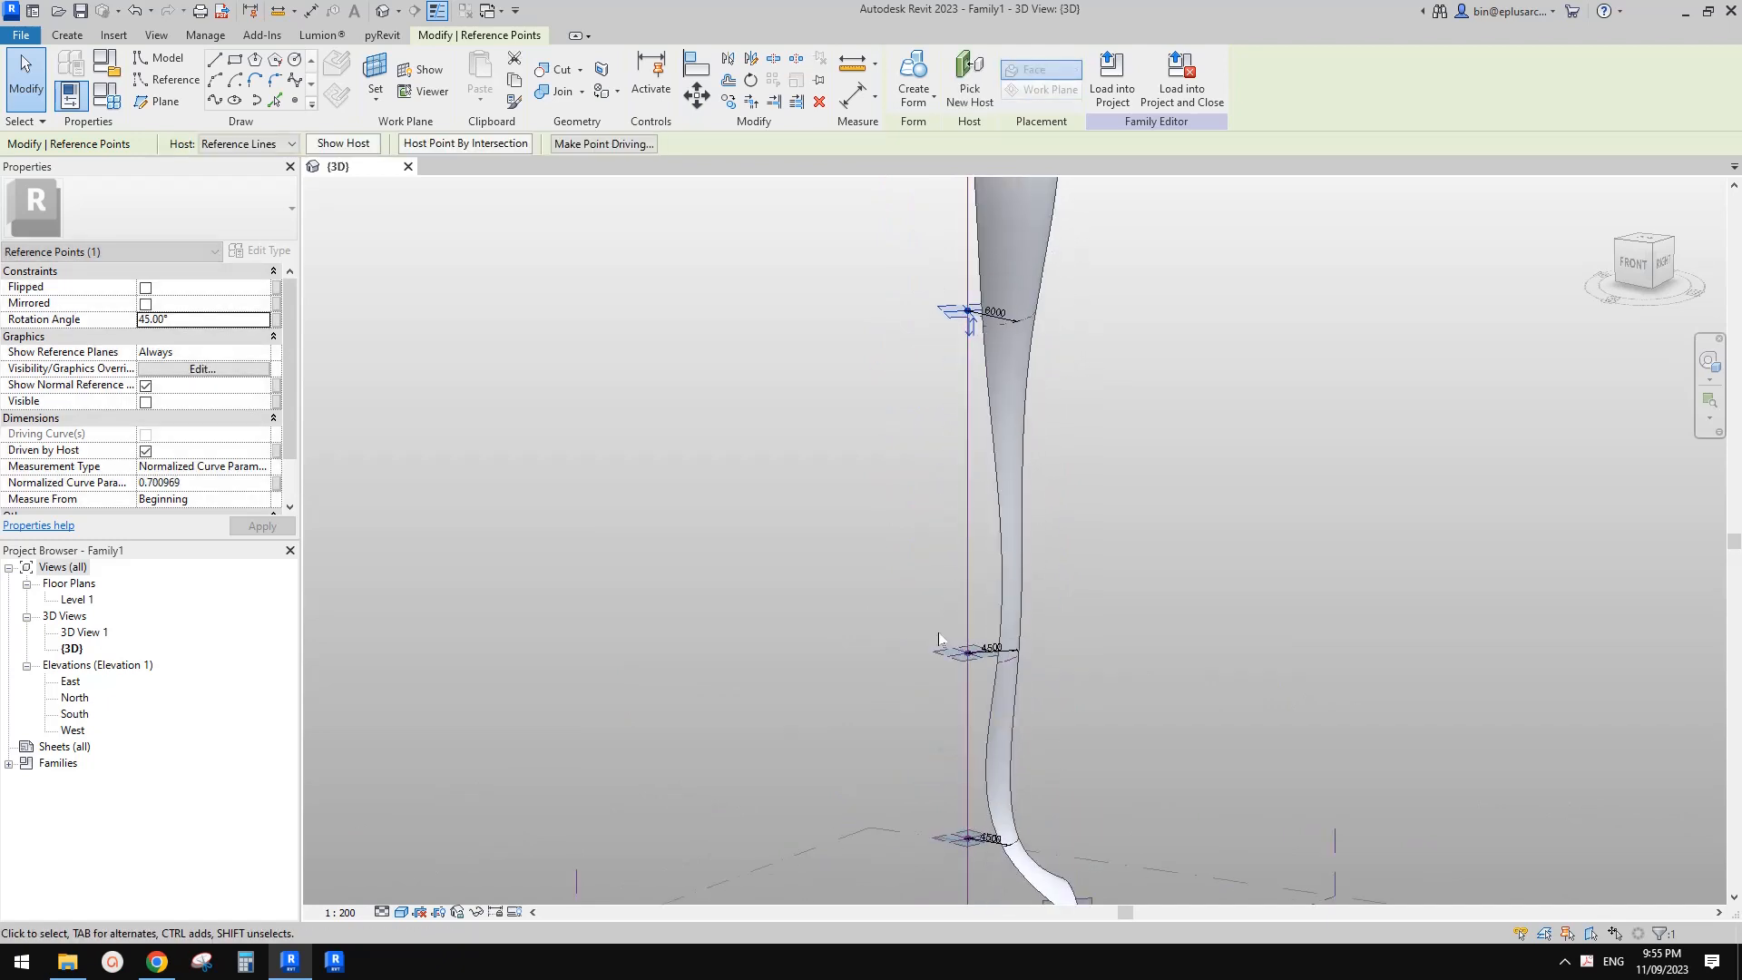
mouse_move(949, 650)
mouse_down()
mouse_move(952, 505)
mouse_move(964, 659)
mouse_up()
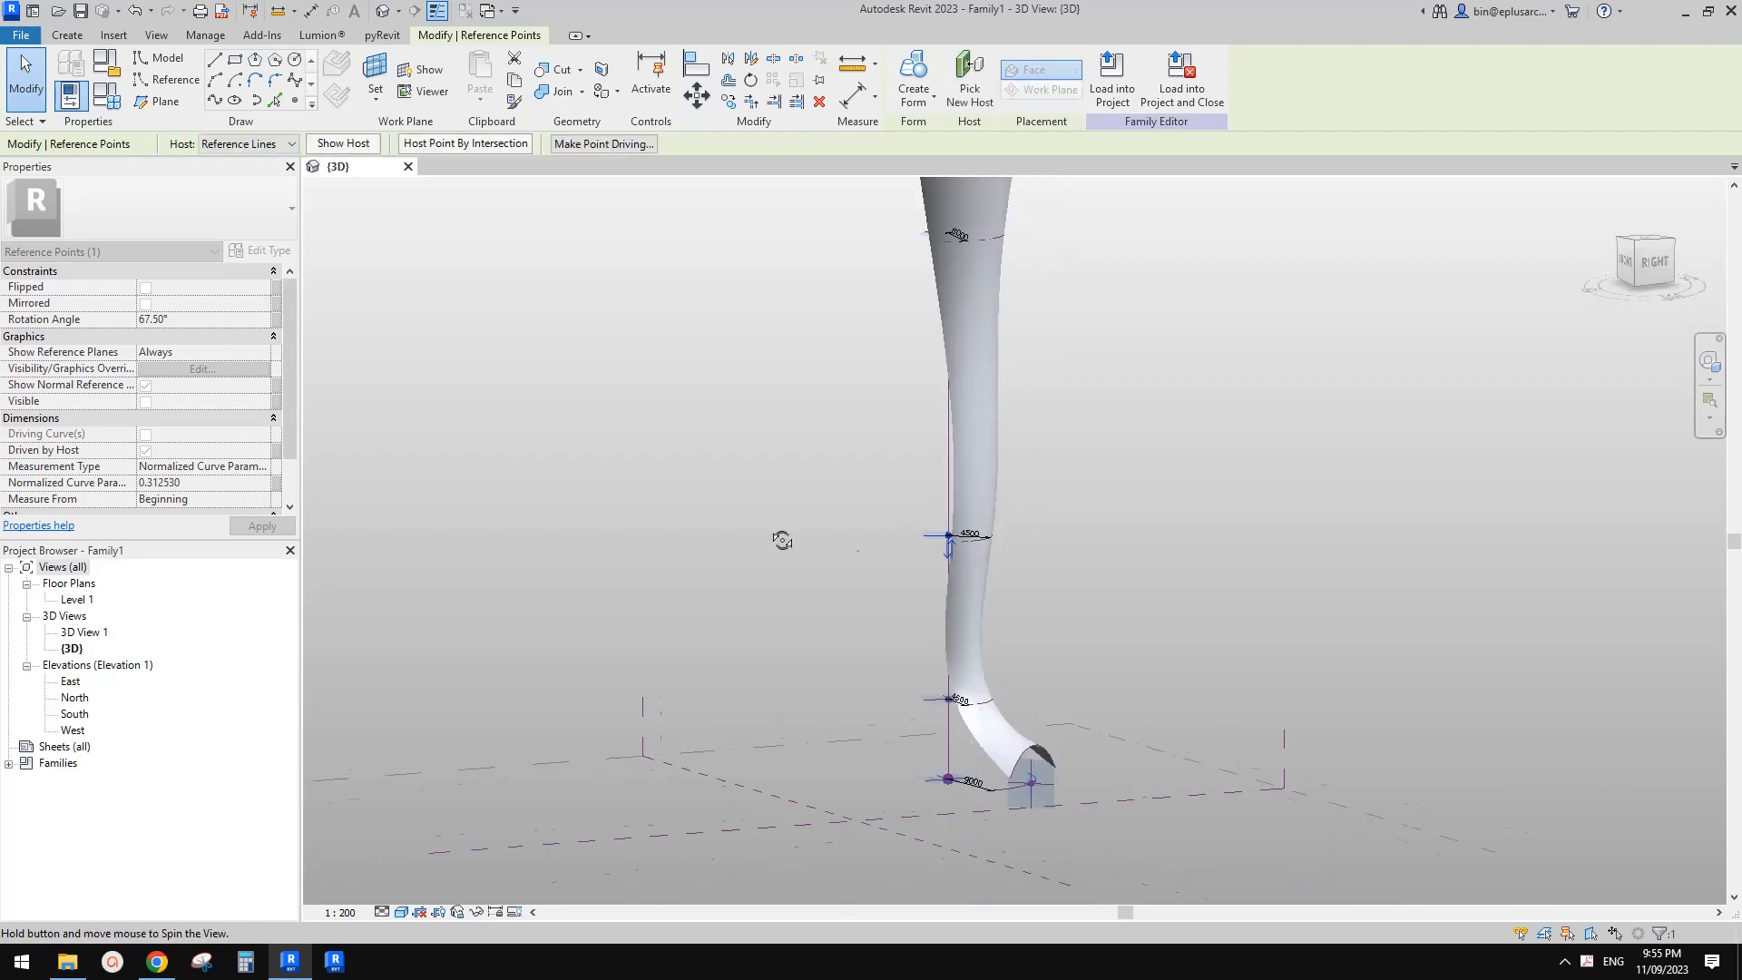
- Compare the revised form with the reference image and examine its silhouette and lower flare from several sides
click(168, 963)
click(334, 961)
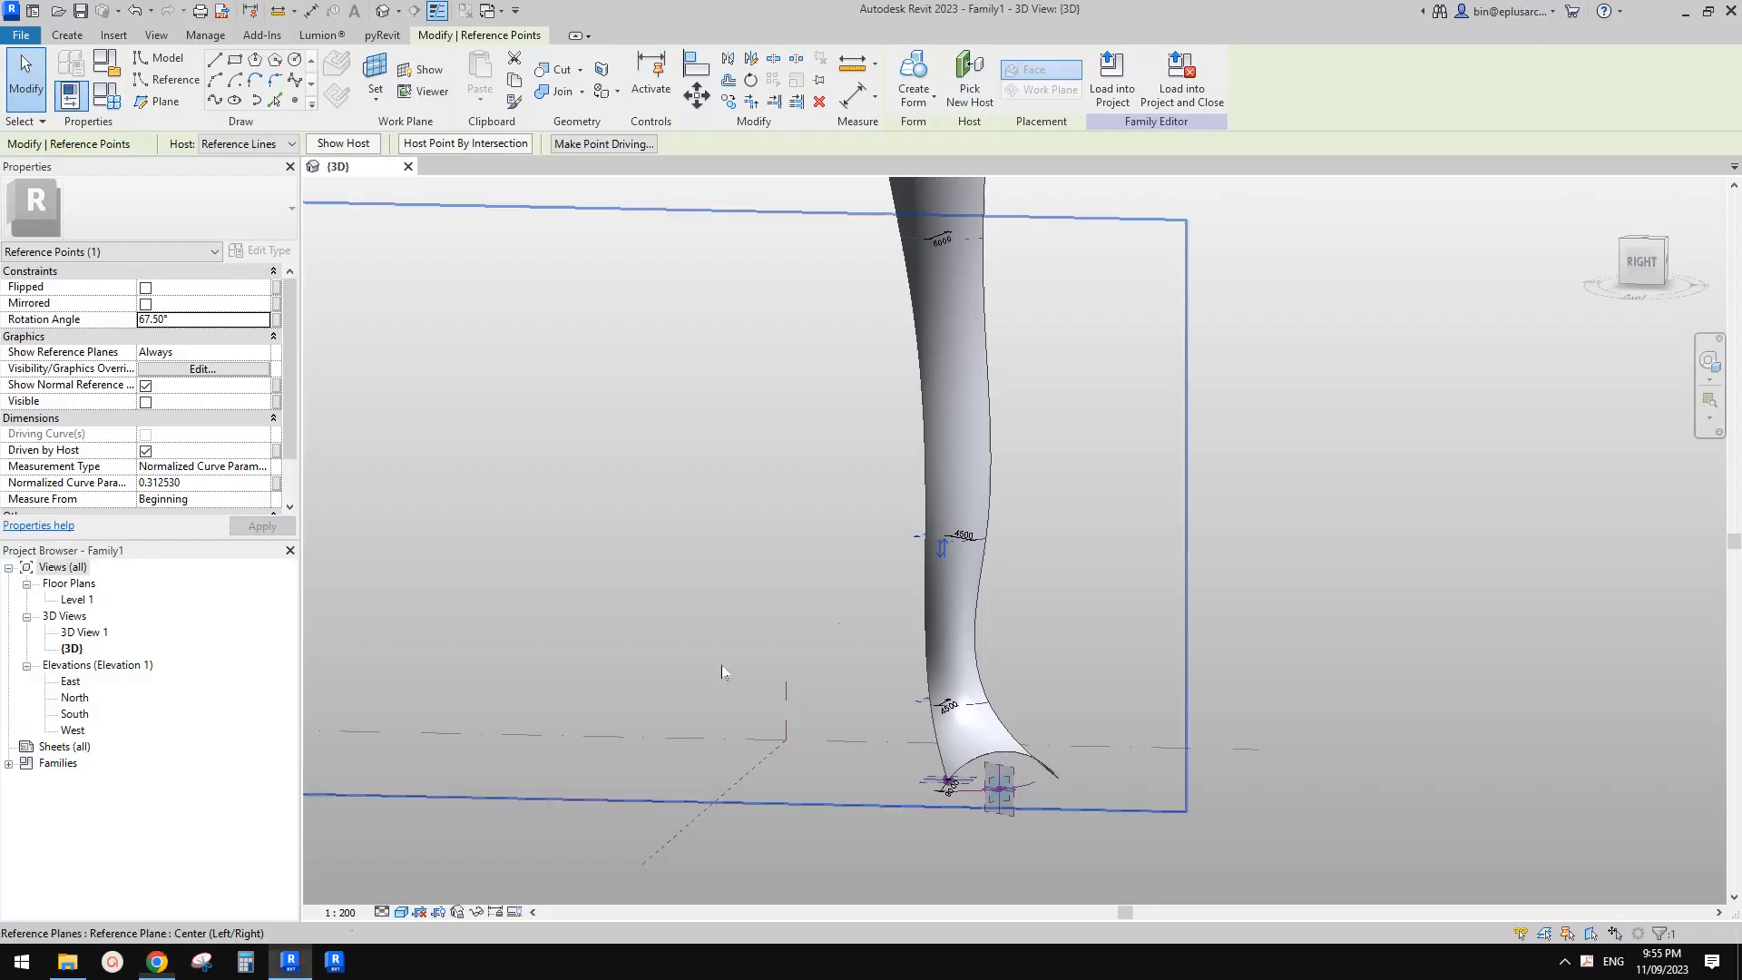
shift+middle_drag(722, 666, 1045, 621)
scroll(1044, 622, down, 1)
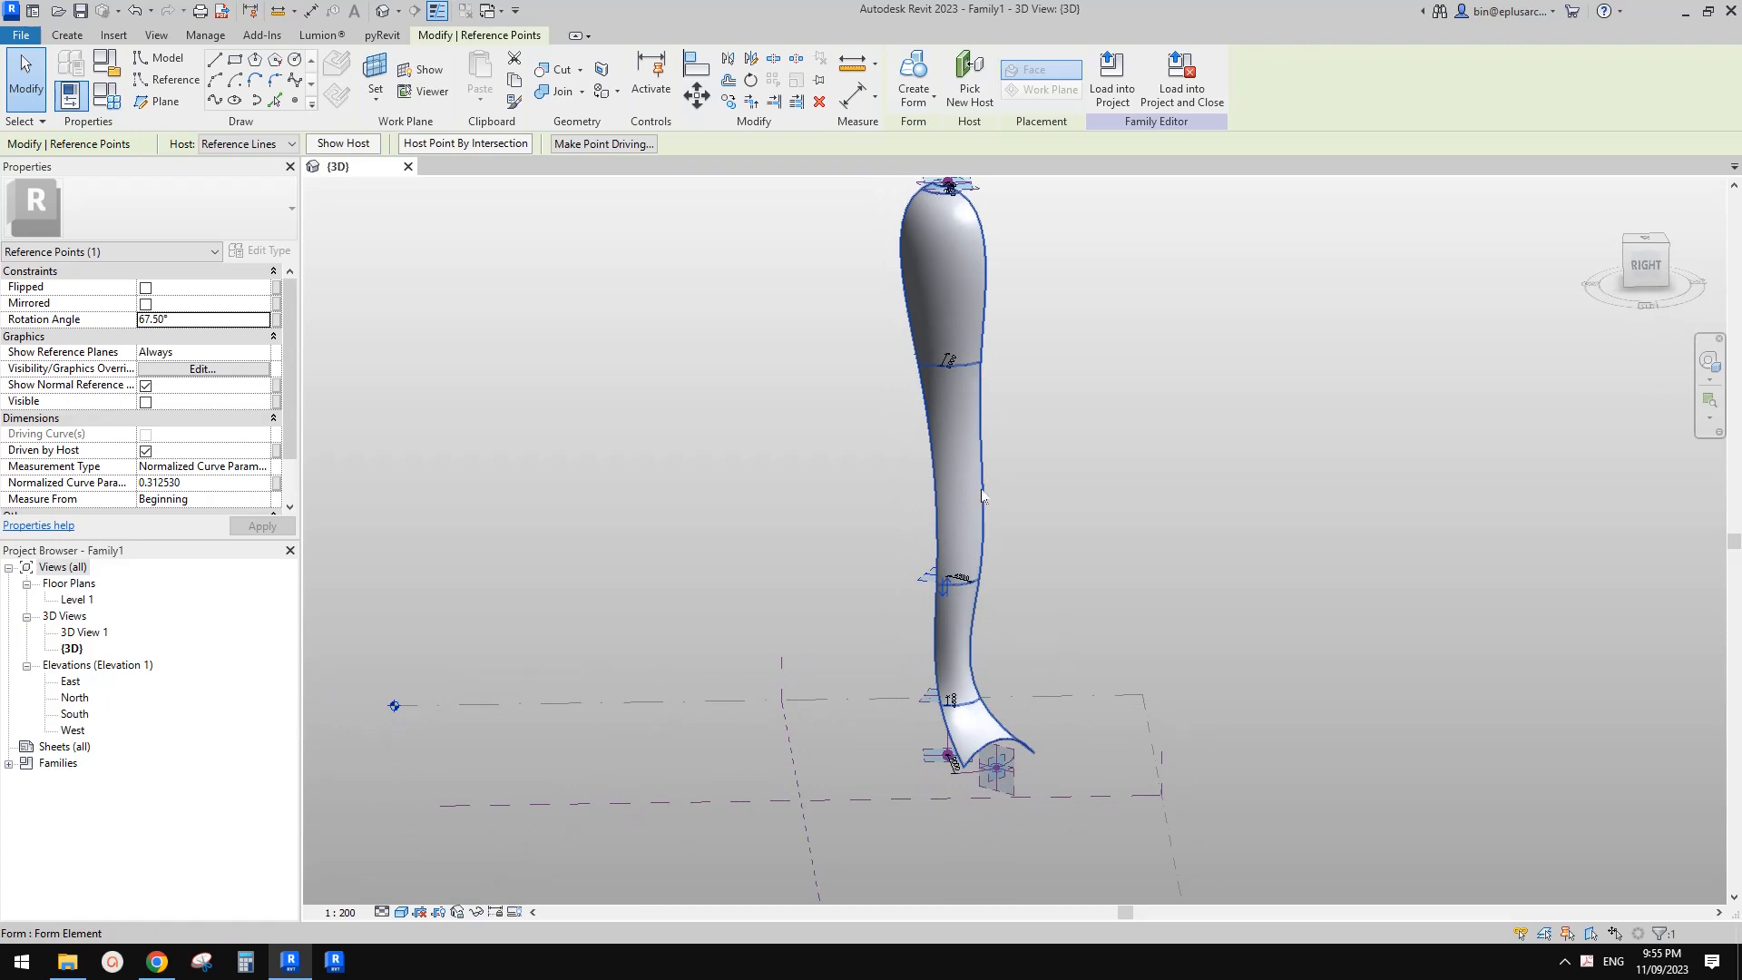
scroll(982, 496, up, 1)
shift+middle_drag(981, 598, 915, 723)
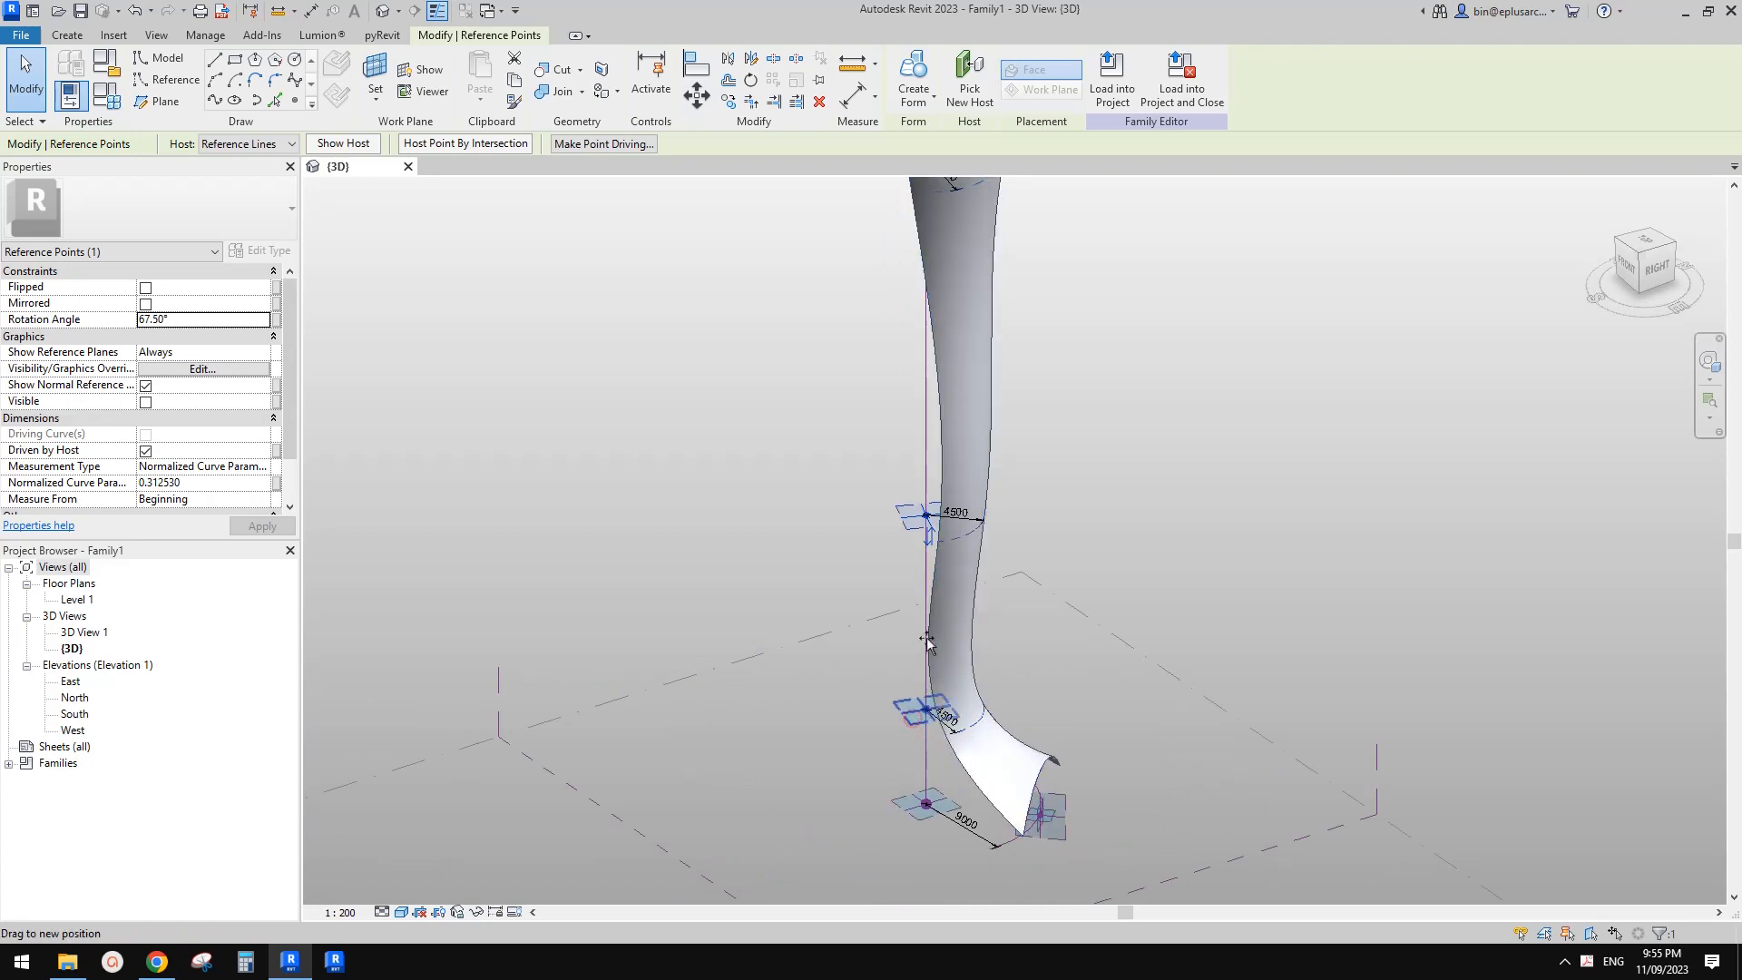
- Raise the 75°-rotated profile point along the vertical line to a normalized curve parameter of about 0.210
drag(927, 638, 926, 612)
shift+middle_drag(929, 652, 899, 682)
scroll(923, 555, down, 1)
middle_drag(1000, 631, 1143, 709)
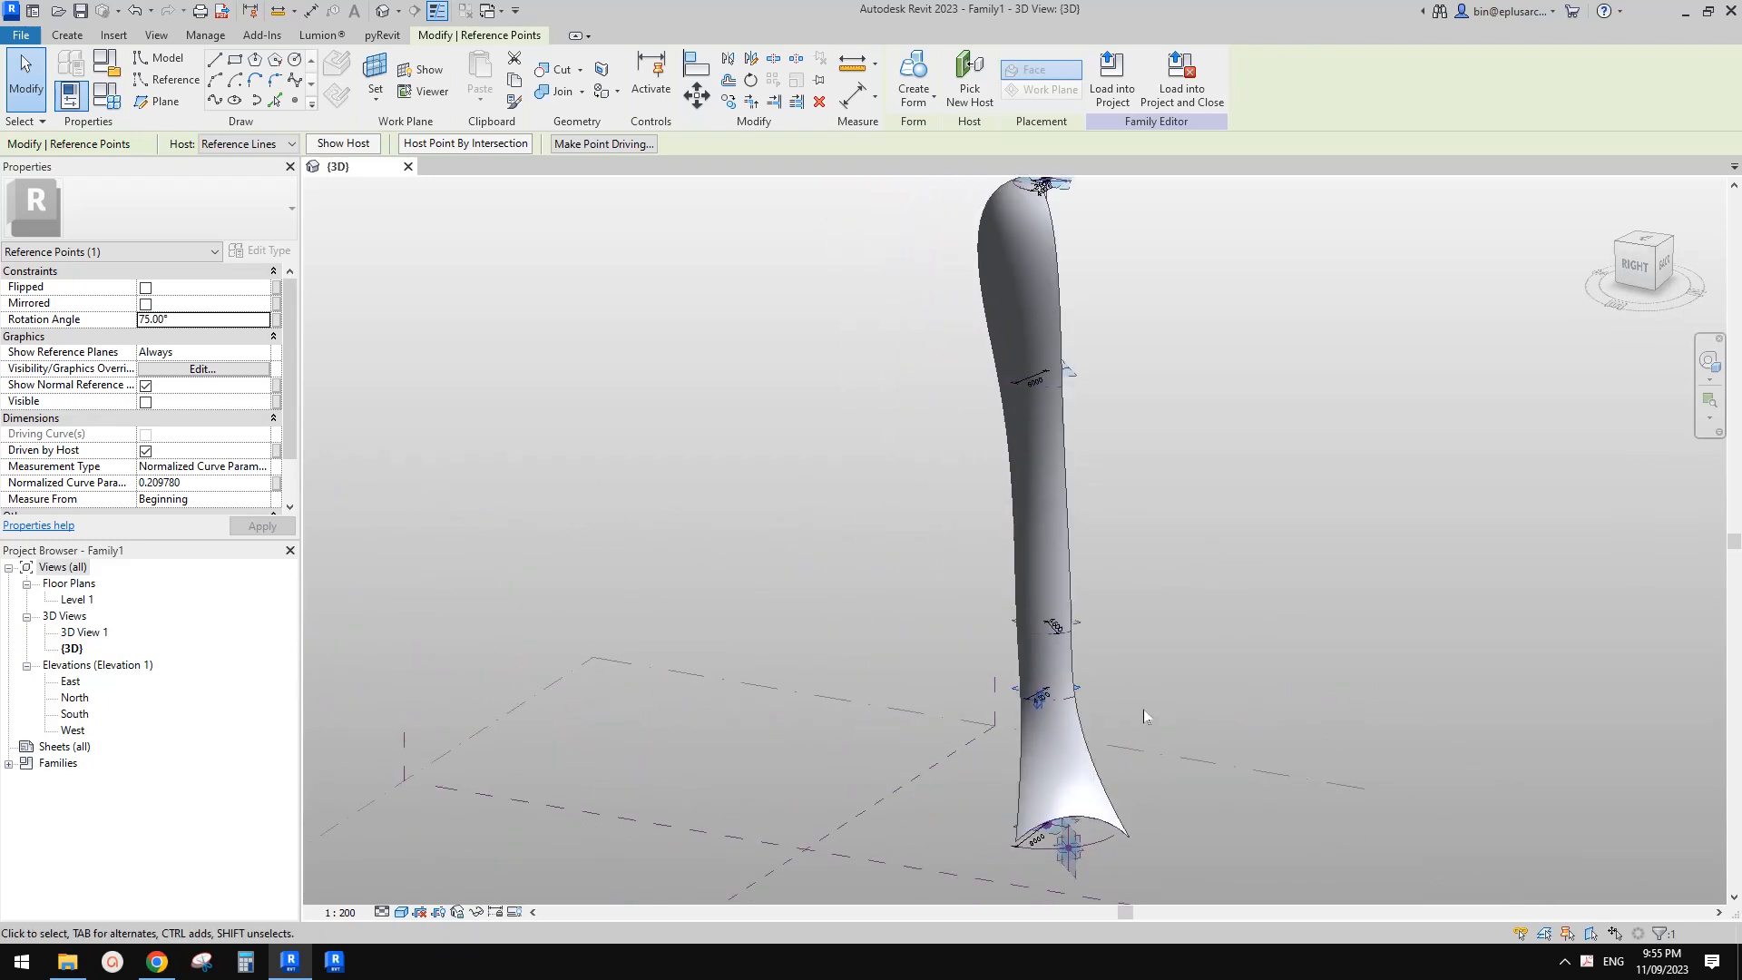
- Set the radius of the arc profile at the 67.5°-rotated point to 4000
scroll(1075, 655, up, 1)
scroll(1075, 655, up, 2)
click(1057, 608)
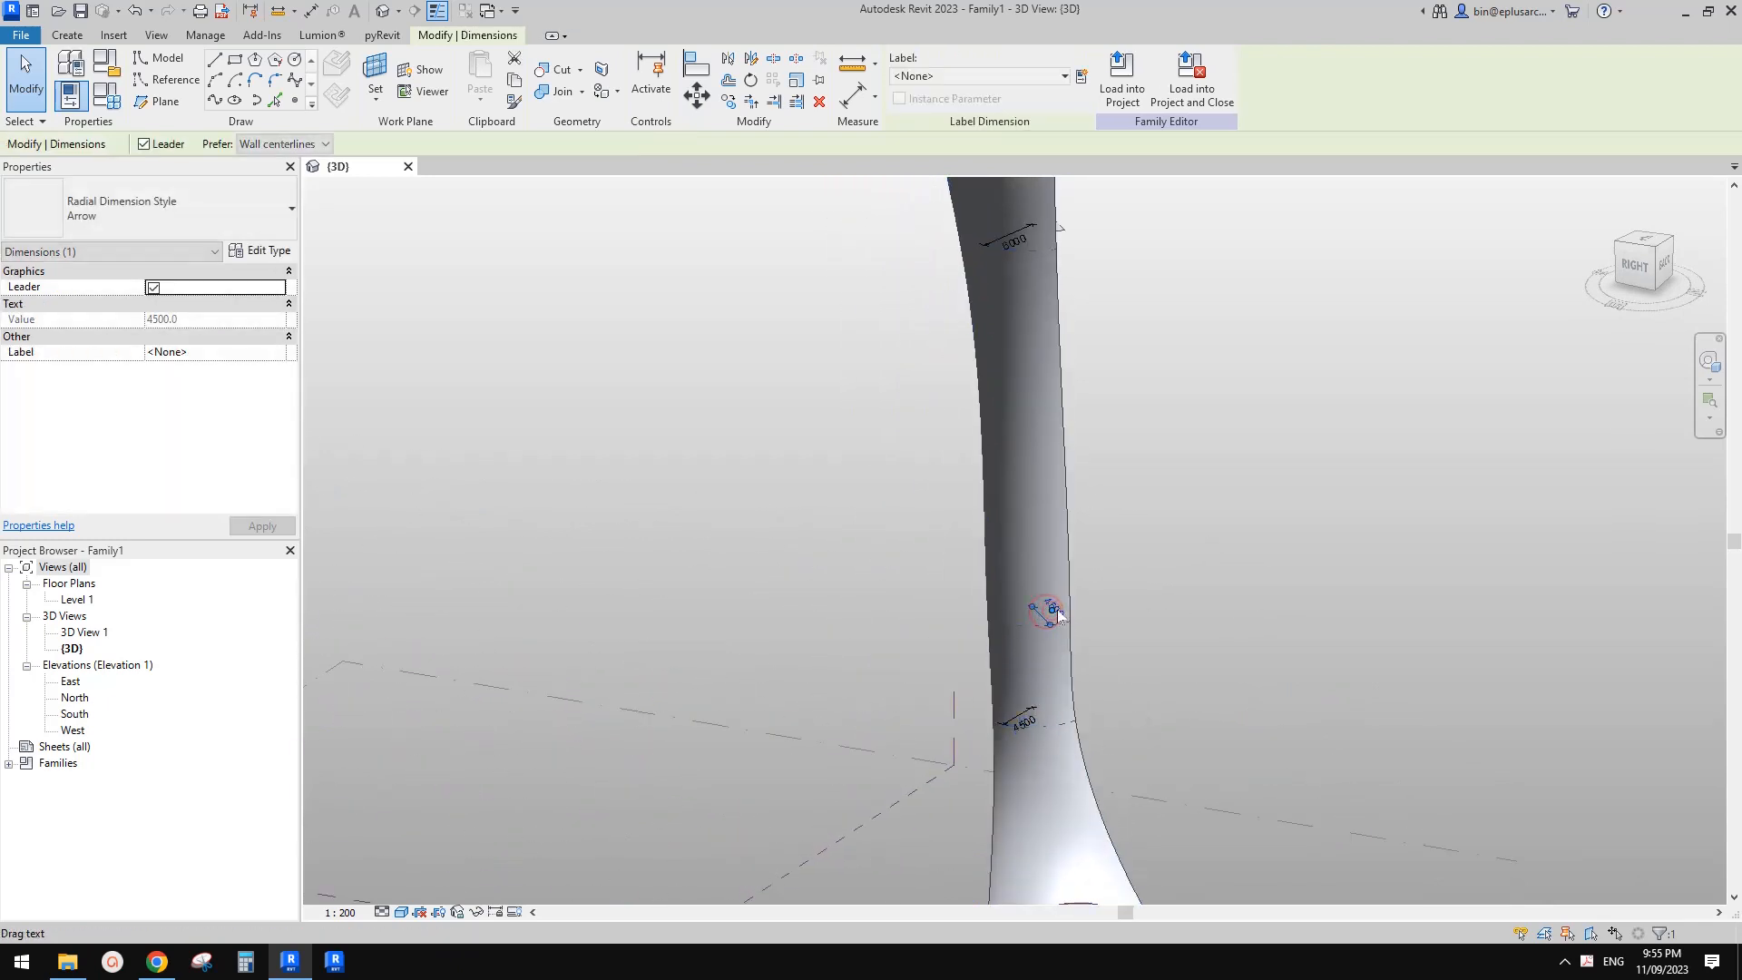
click(1016, 632)
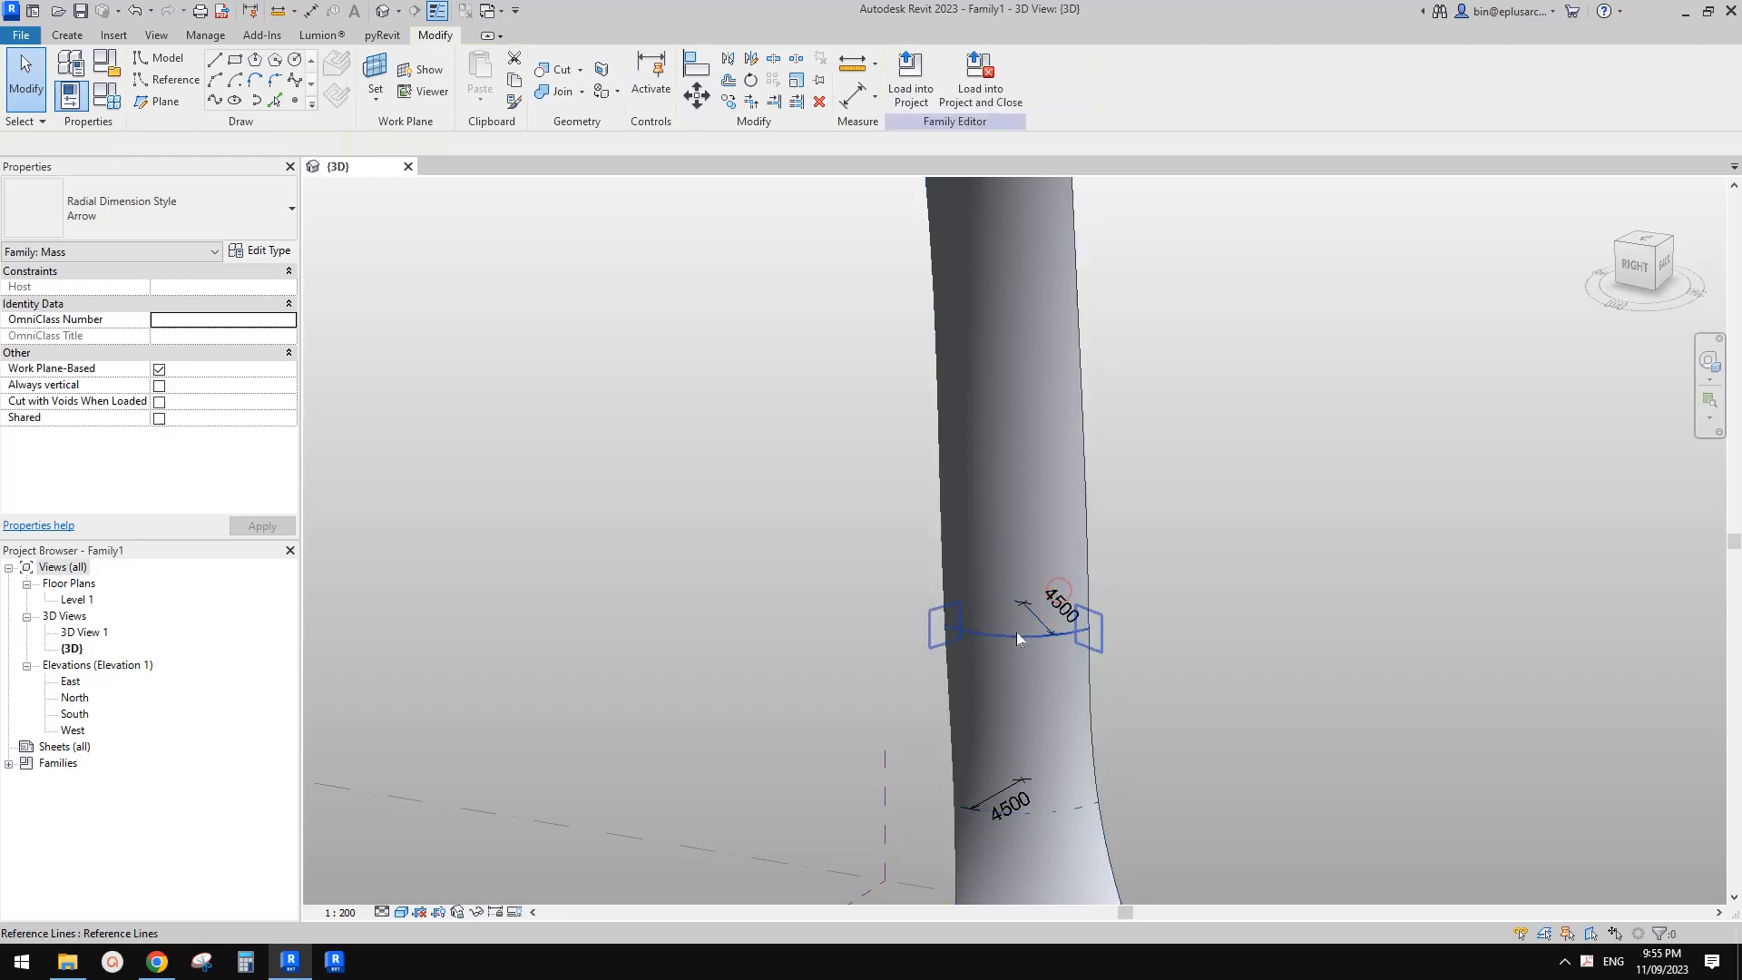
click(1060, 600)
text(4000)
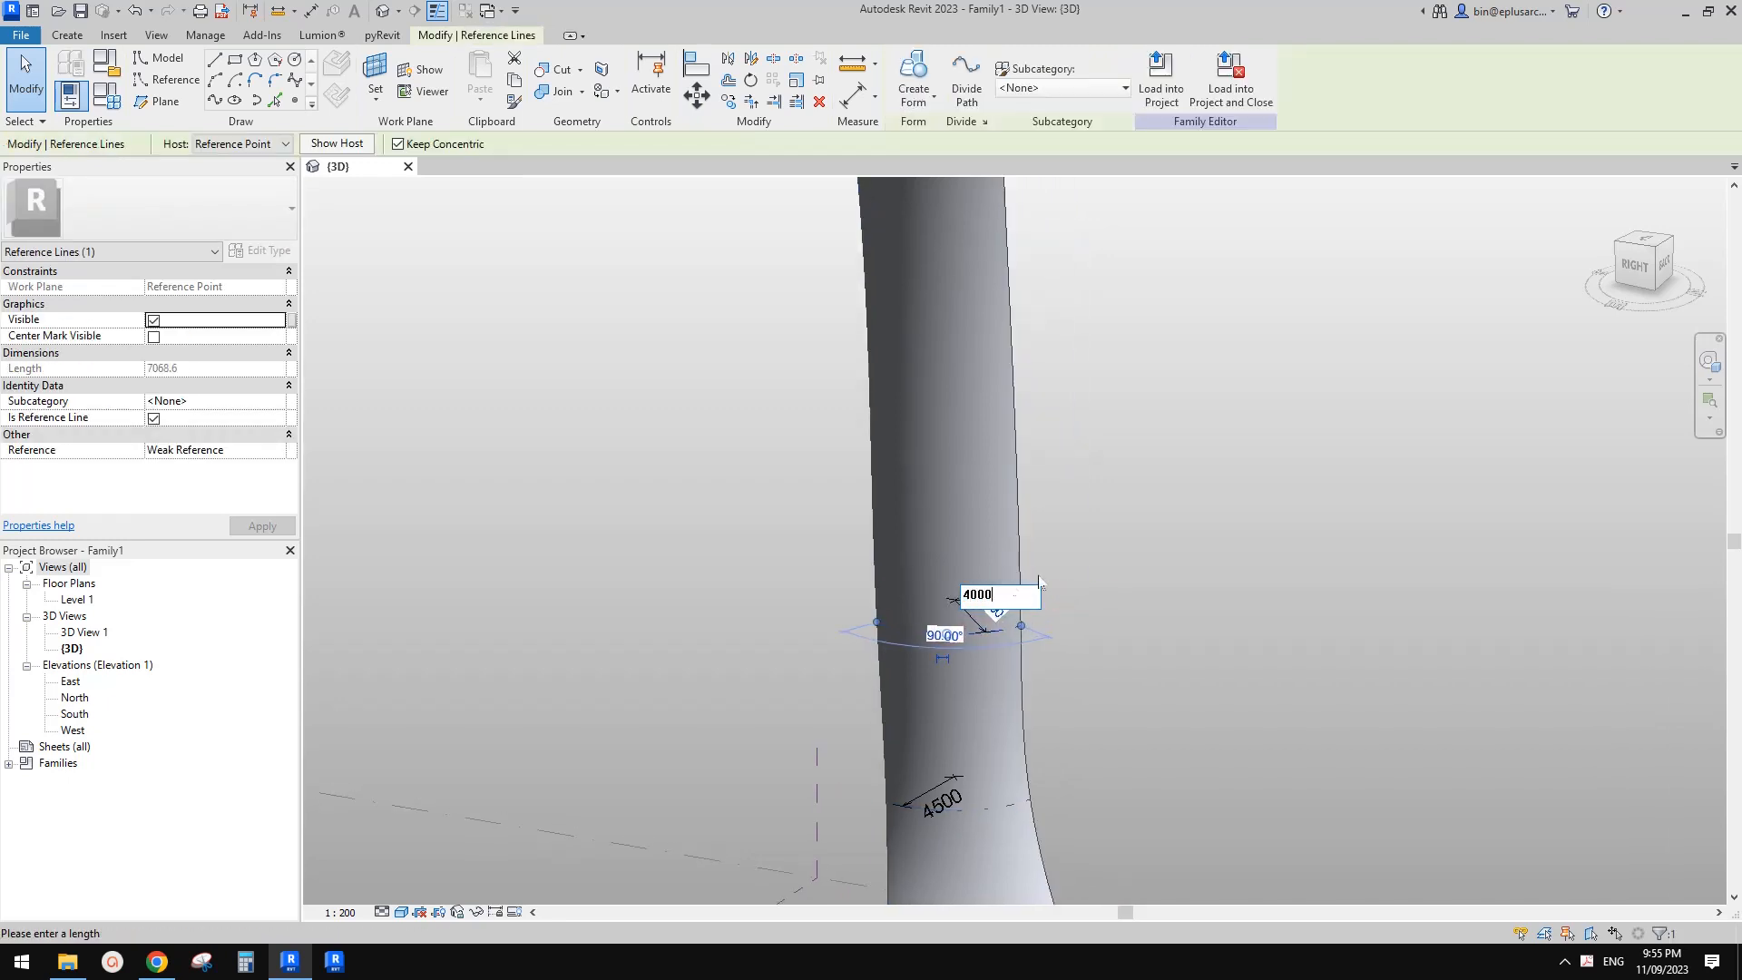
key(Return)
- Set the radius of the upright arc that forms the flare's bottom edge to 15000
scroll(1128, 546, down, 2)
click(1128, 546)
middle_drag(1128, 547, 1117, 442)
scroll(992, 608, down, 2)
shift+middle_drag(1112, 641, 1014, 748)
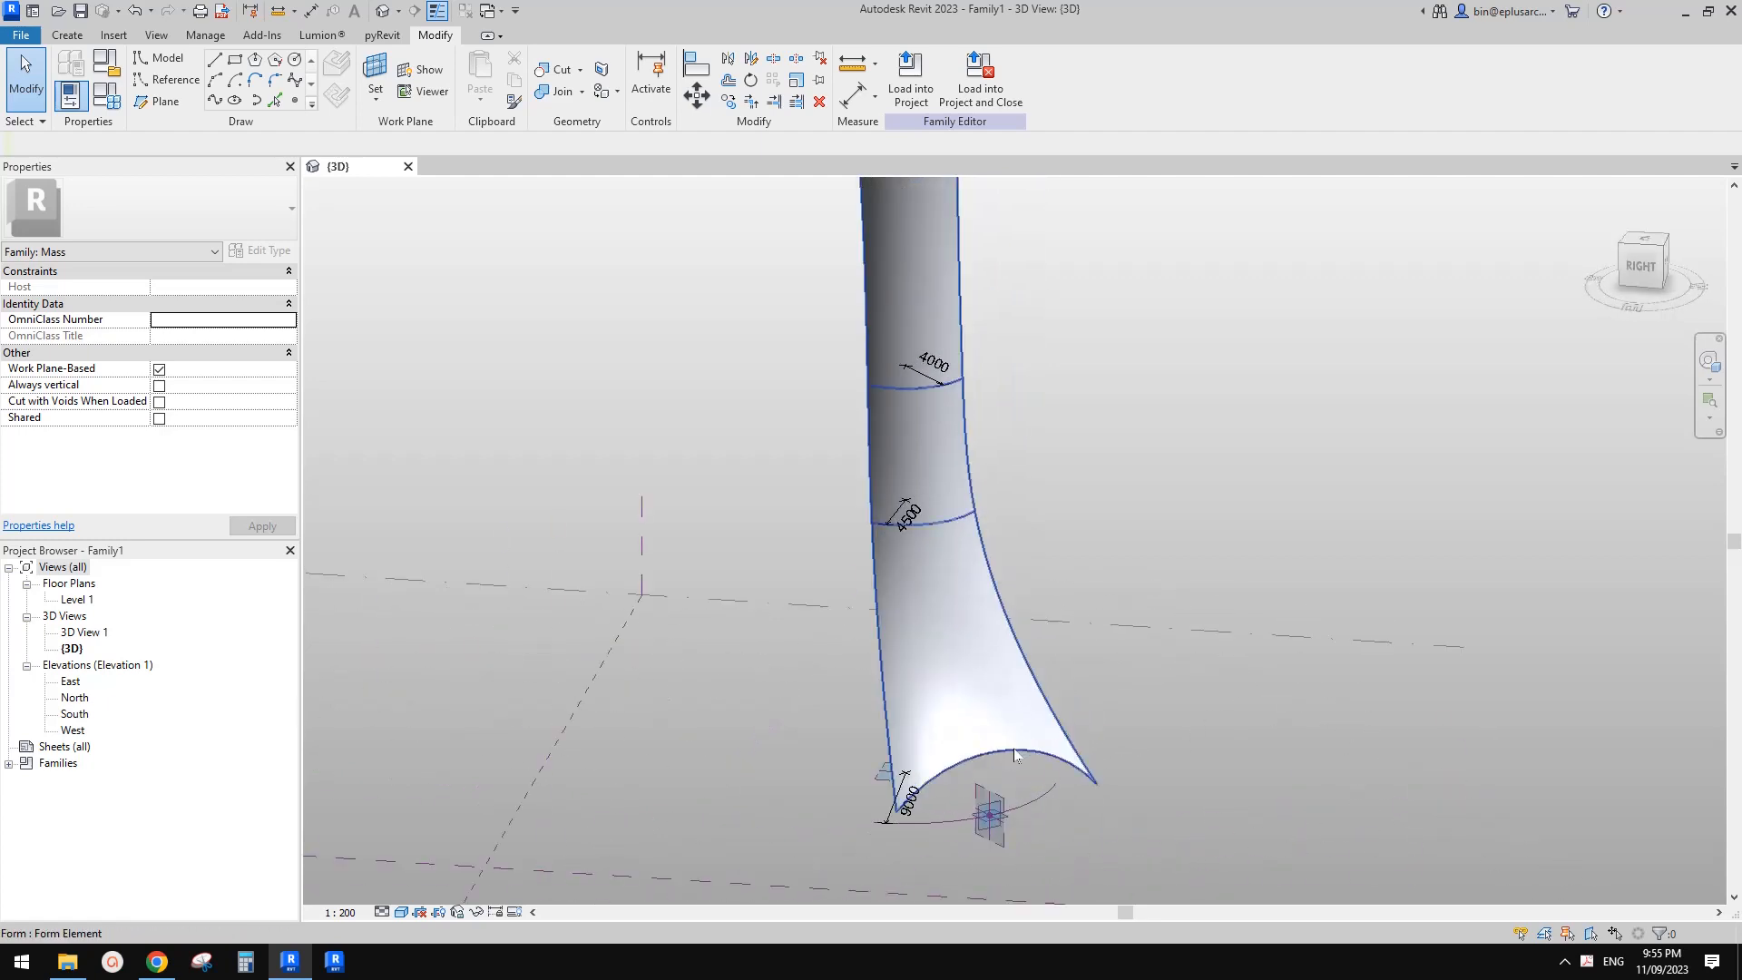
click(1015, 749)
scroll(1015, 749, up, 2)
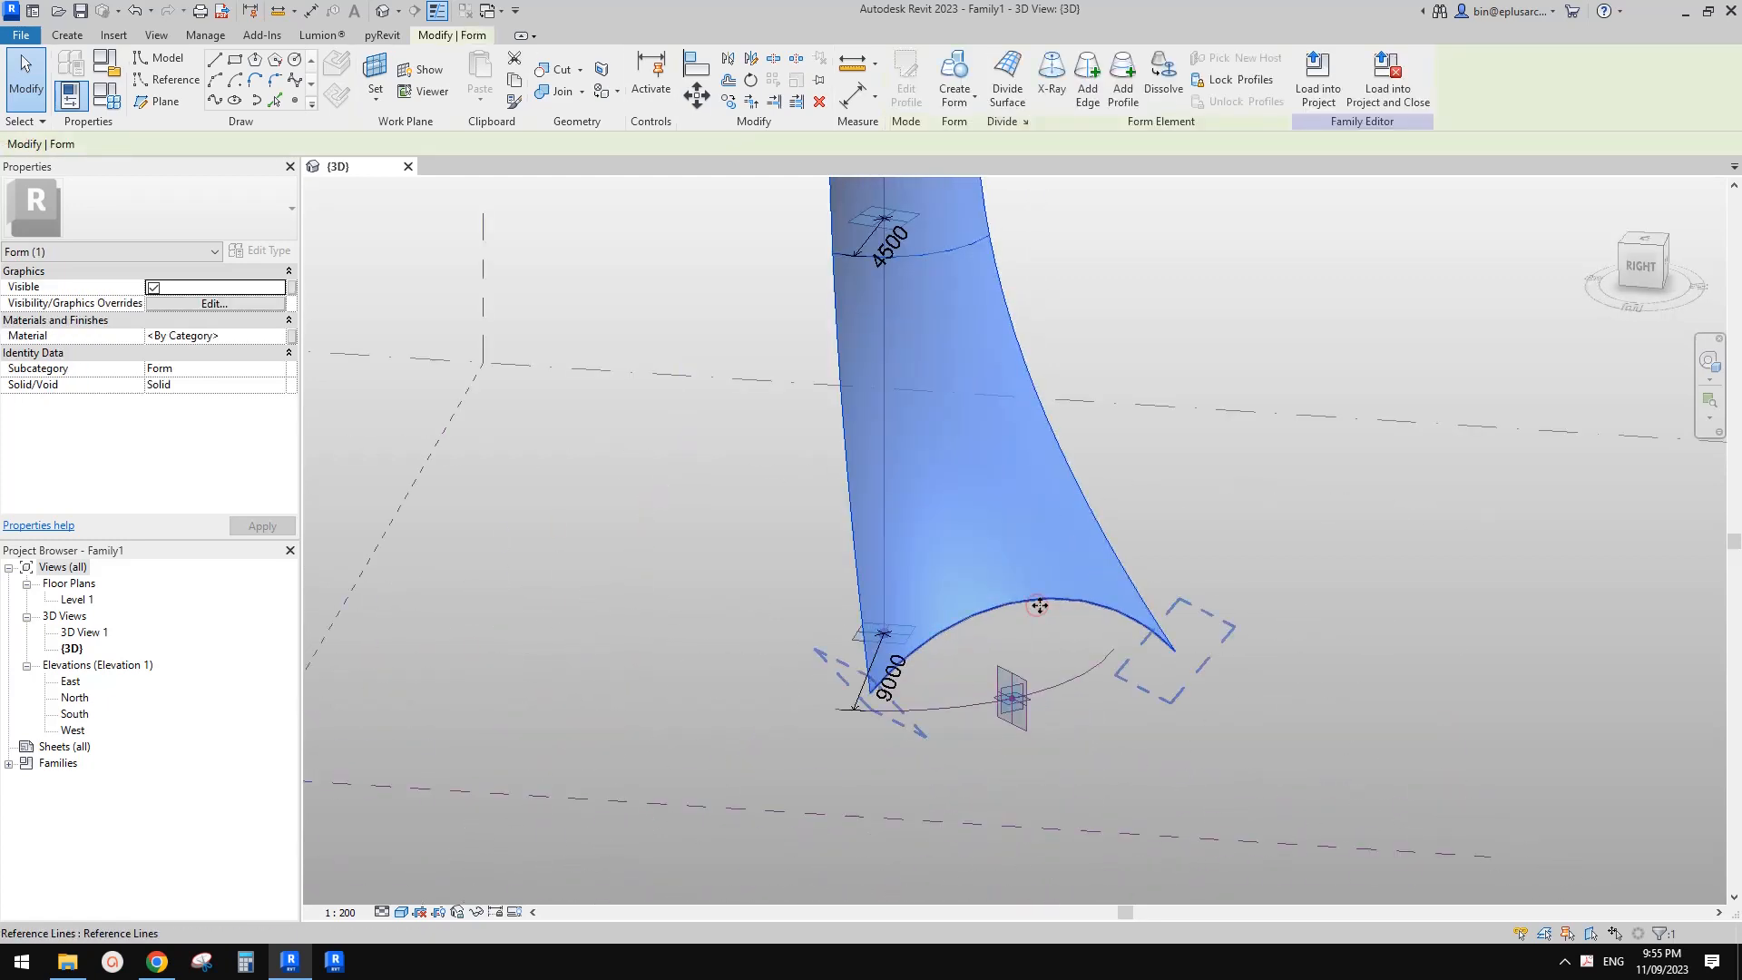
scroll(1039, 606, down, 2)
click(1039, 600)
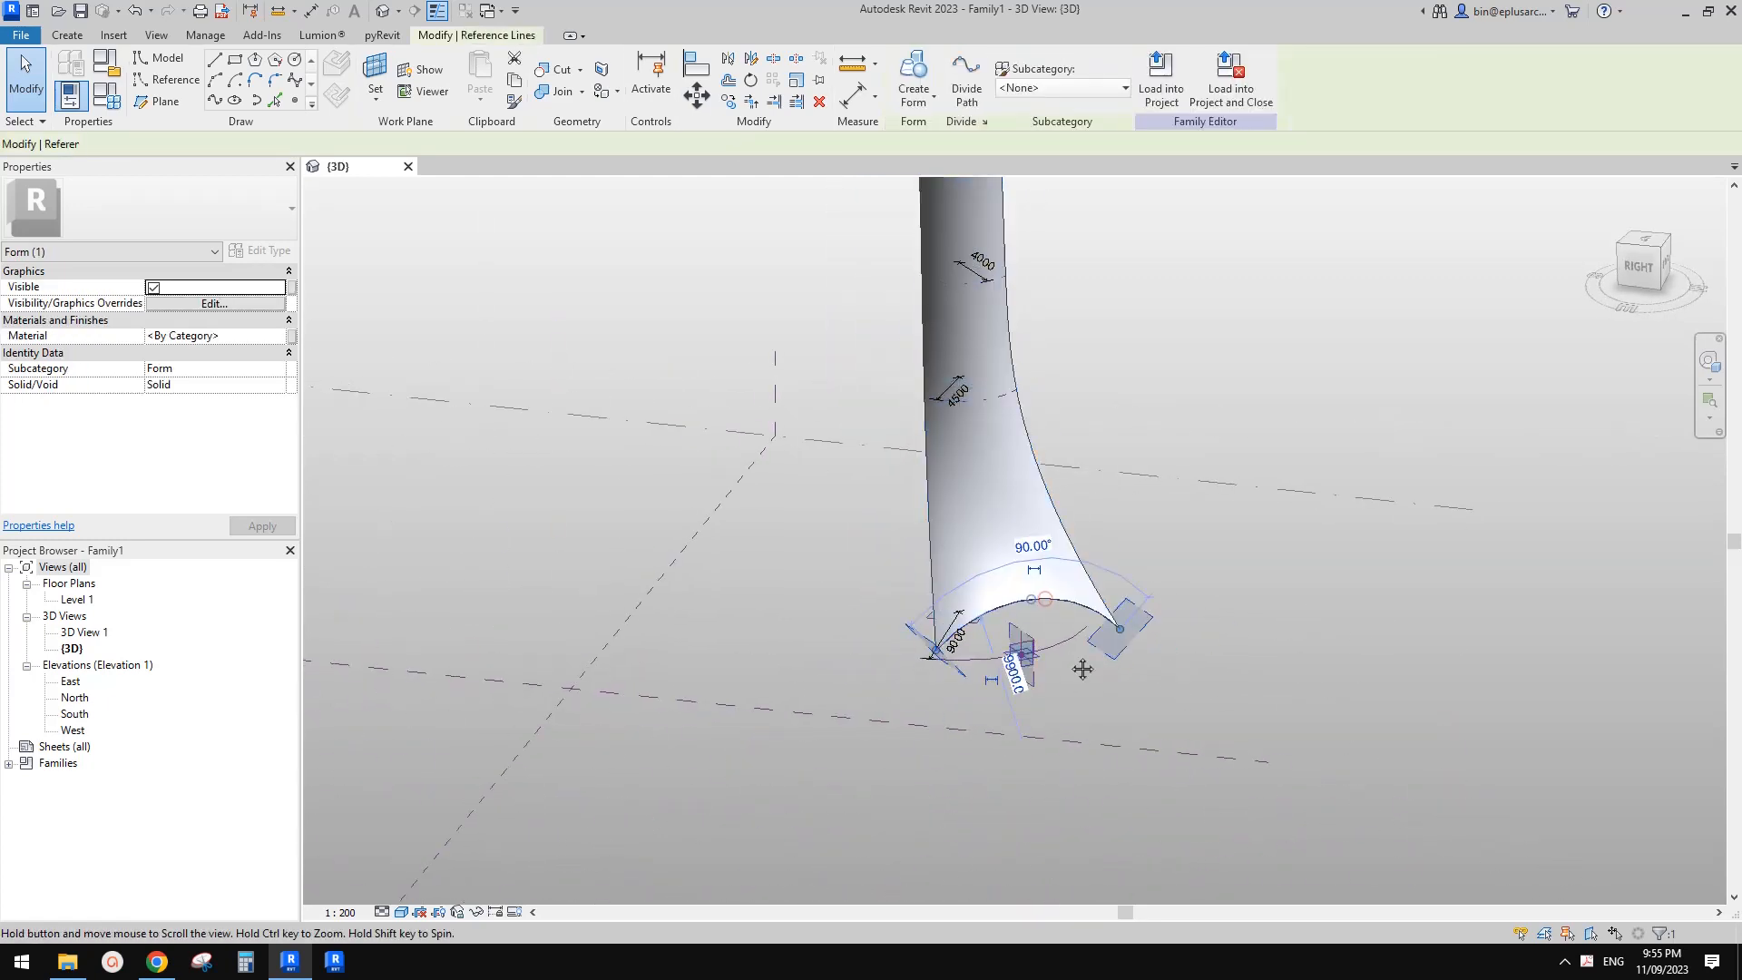
click(1015, 675)
mouse_move(1107, 711)
middle_down()
mouse_move(1096, 665)
mouse_move(1096, 712)
mouse_move(1081, 700)
middle_up()
scroll(1097, 667, down, 1)
text(15000)
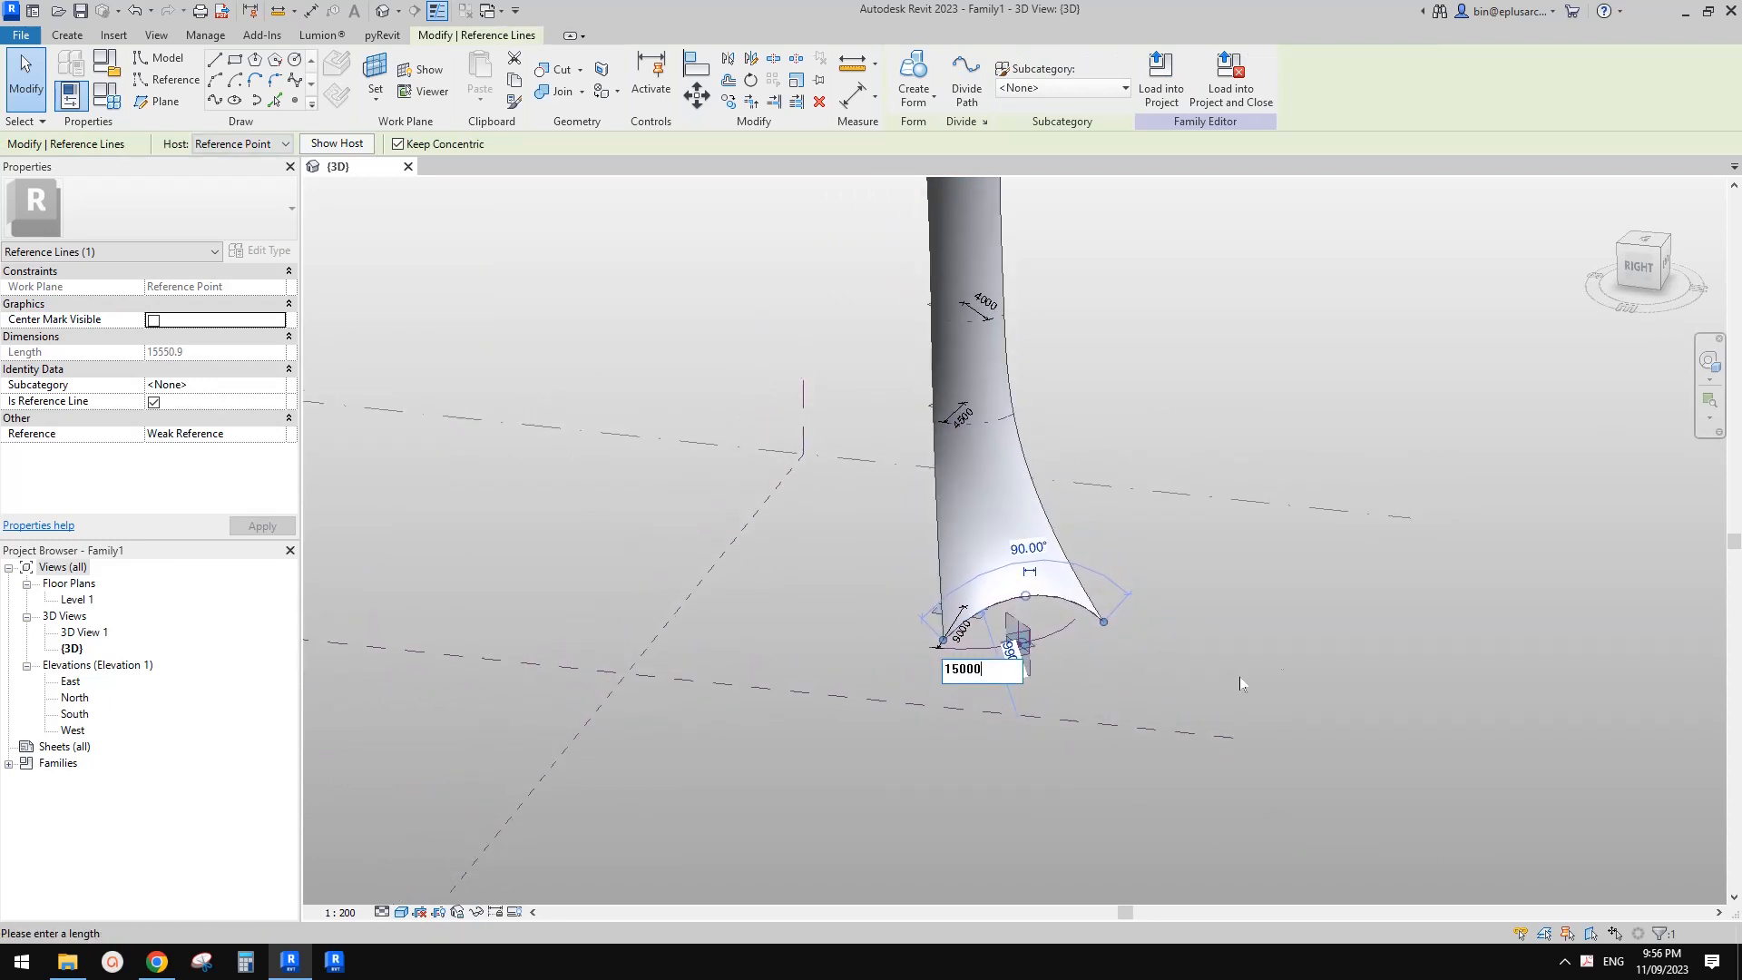
key(Return)
- Set the radius of the ground-level arc that hosts the bottom edge profile to 18000
shift+middle_drag(1183, 635, 1045, 661)
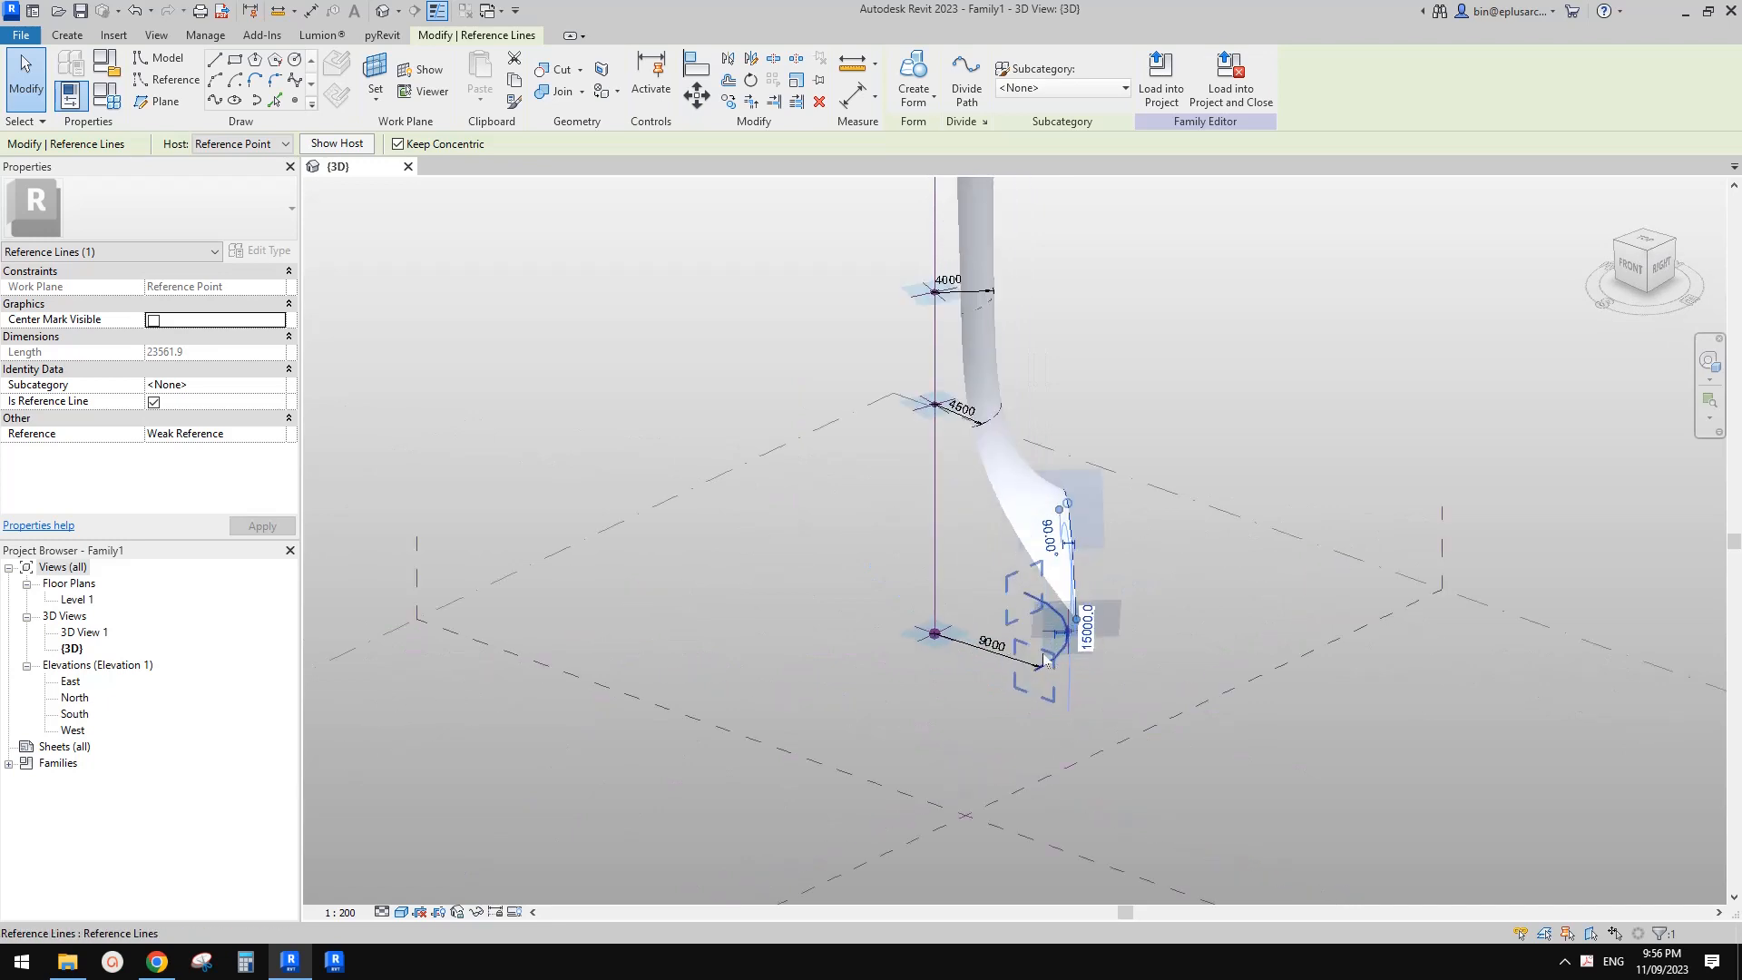
key(Escape)
click(1049, 666)
click(1319, 612)
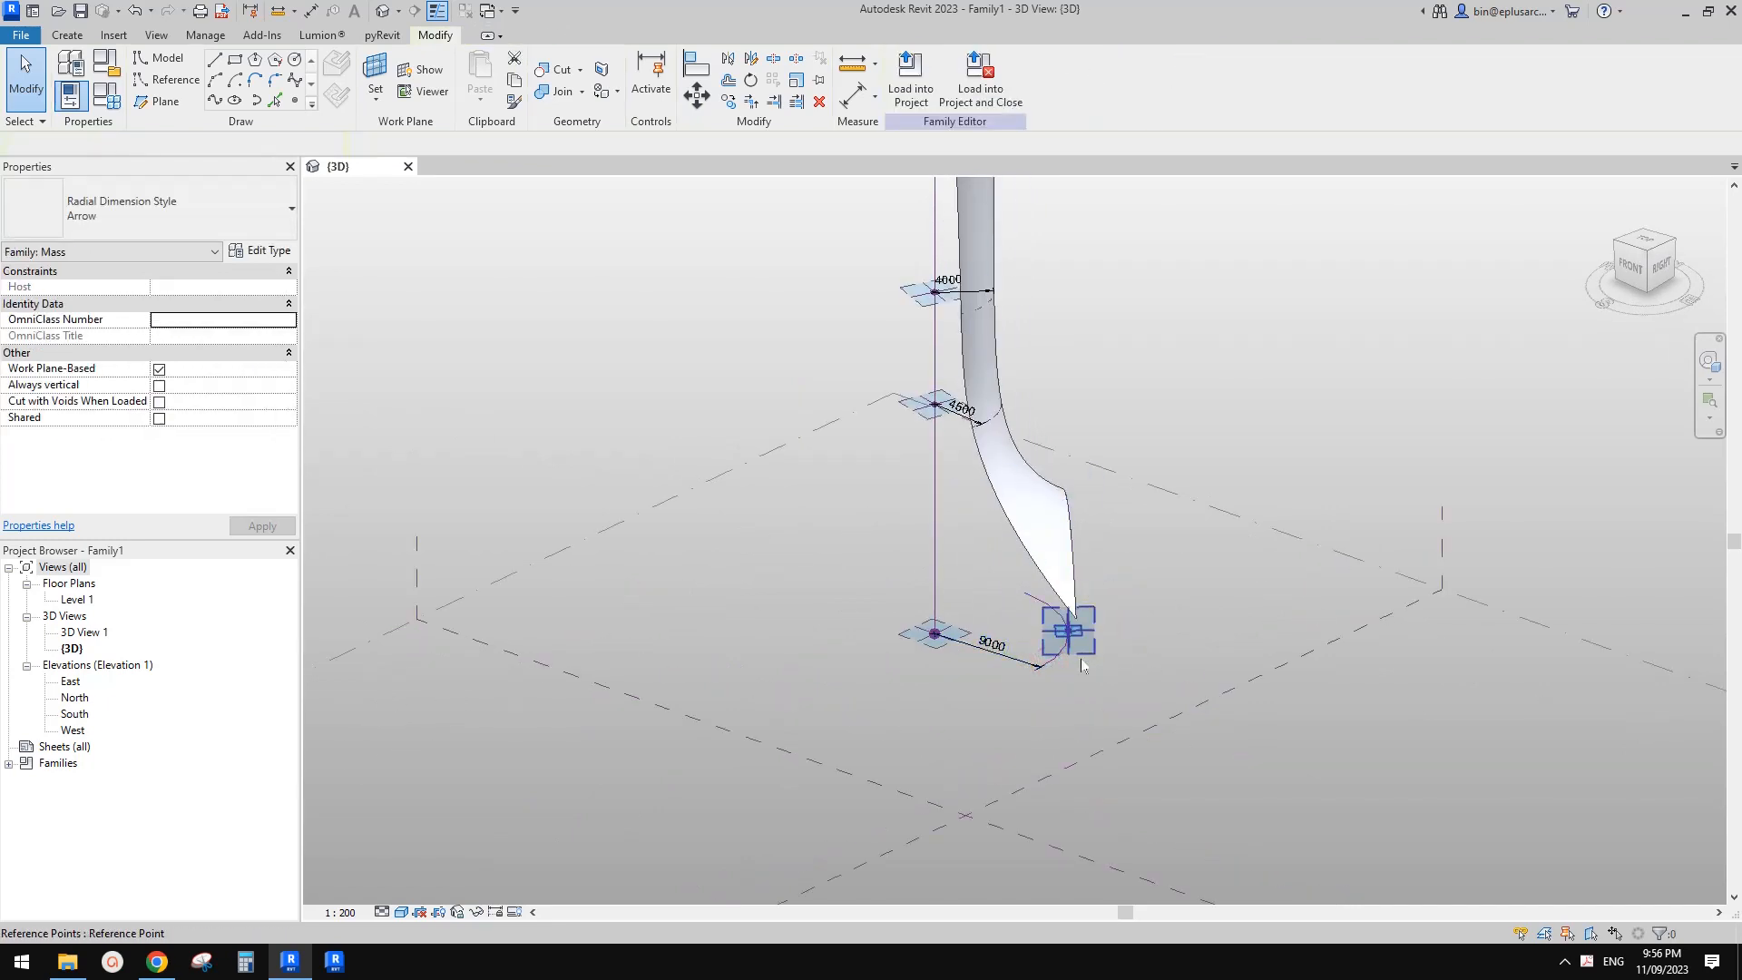
scroll(1085, 650, up, 2)
shift+middle_drag(1074, 649, 1090, 652)
click(1055, 671)
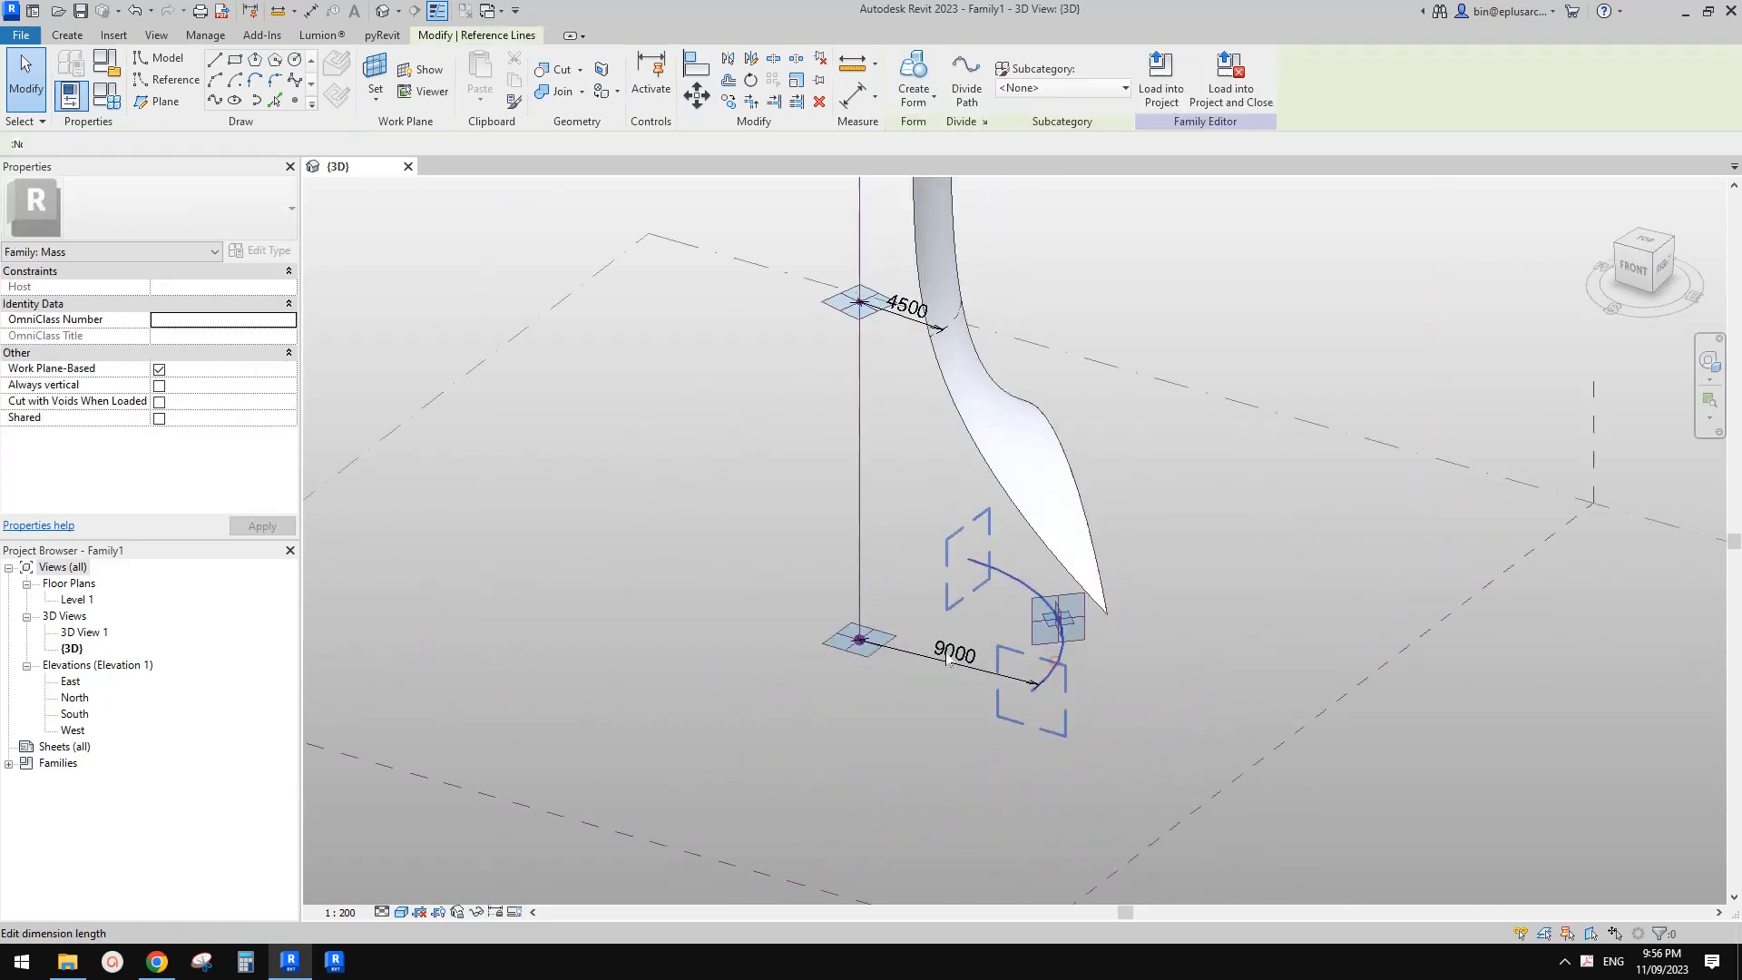
click(957, 655)
key(Escape)
key(Escape)
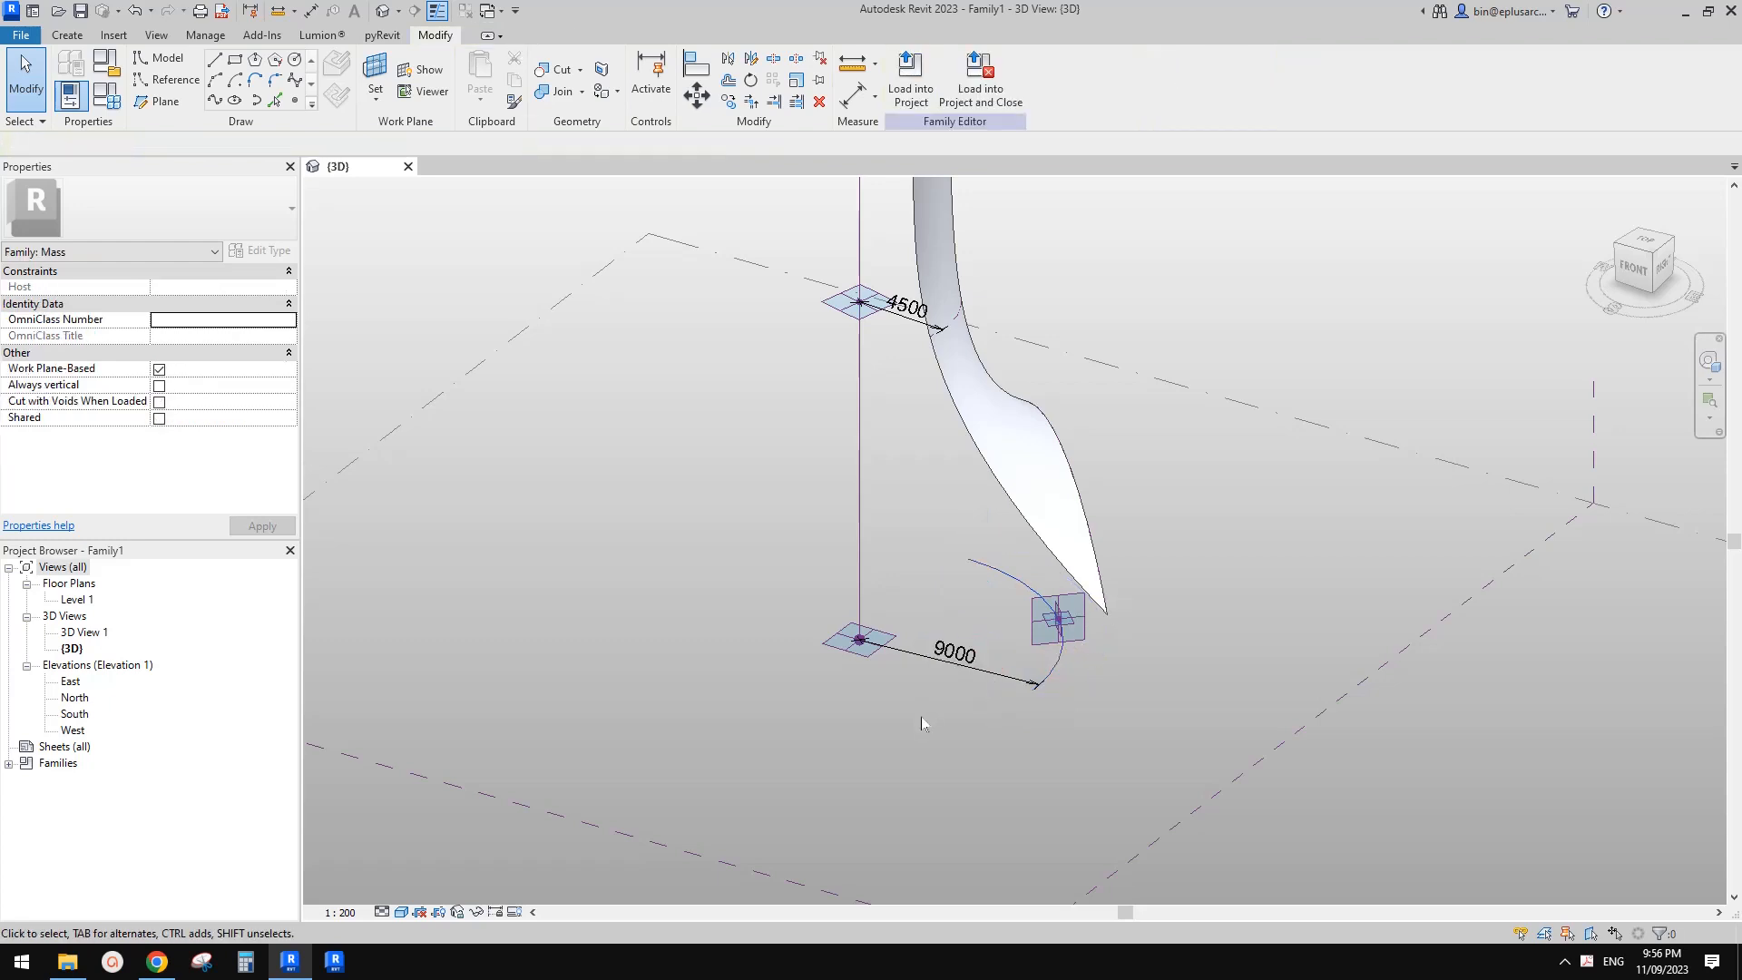
click(966, 651)
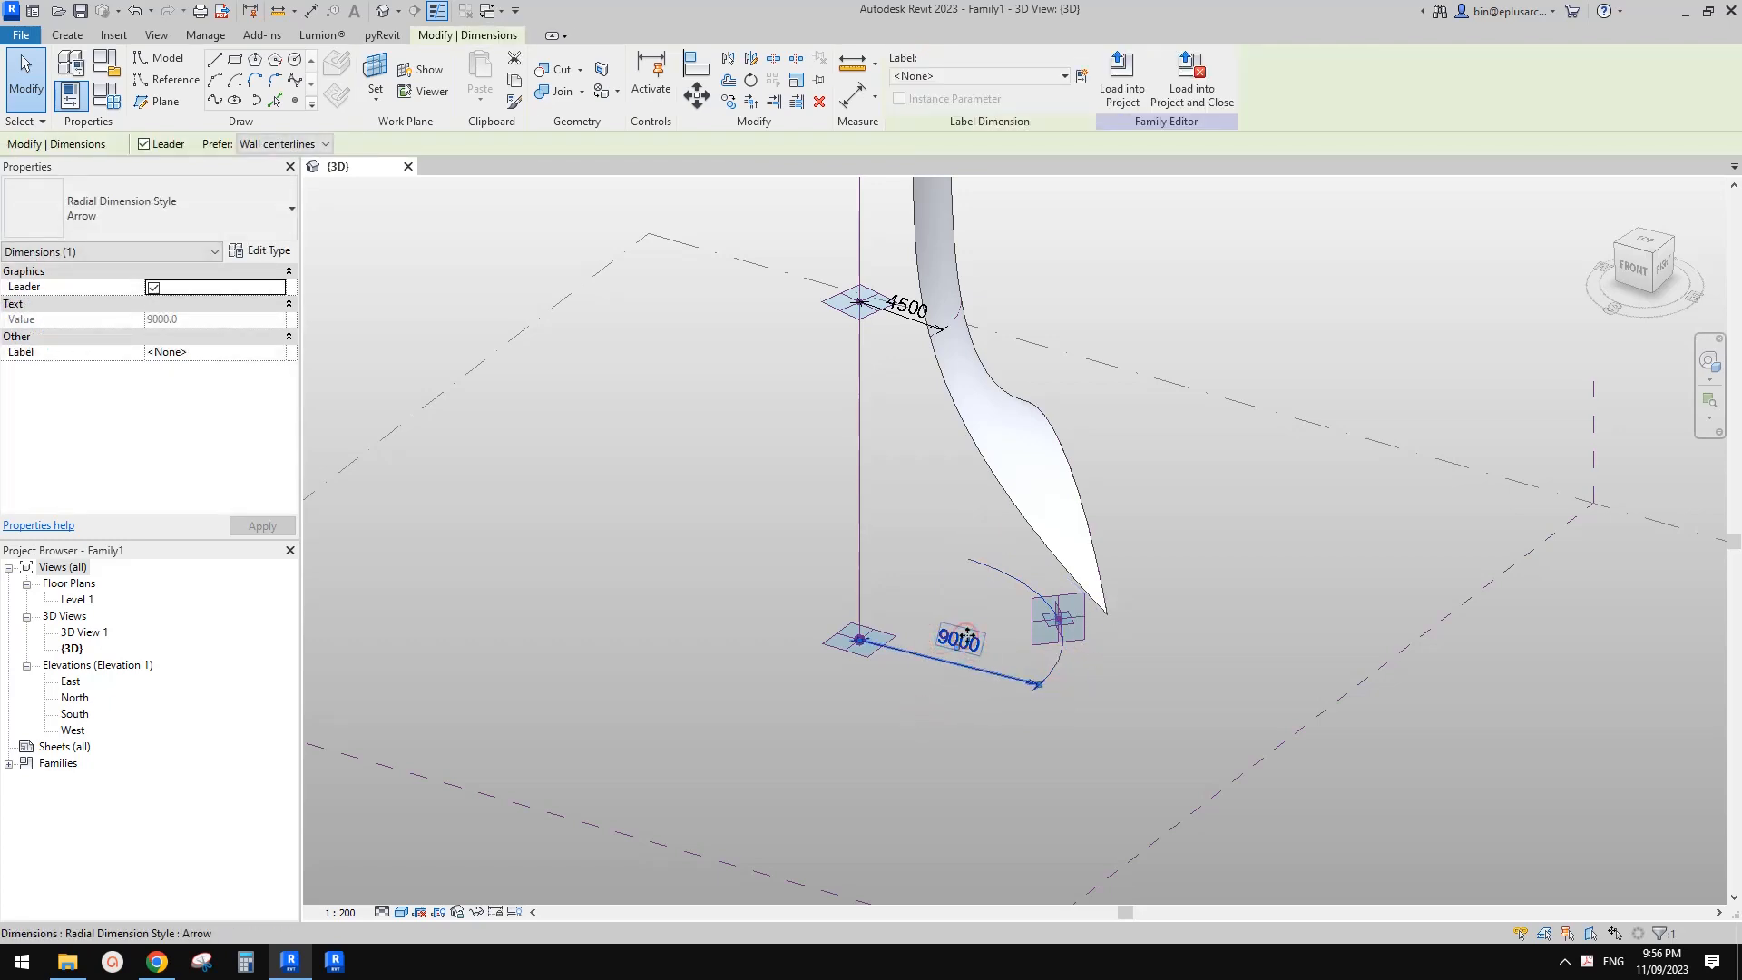
key(Escape)
click(1055, 671)
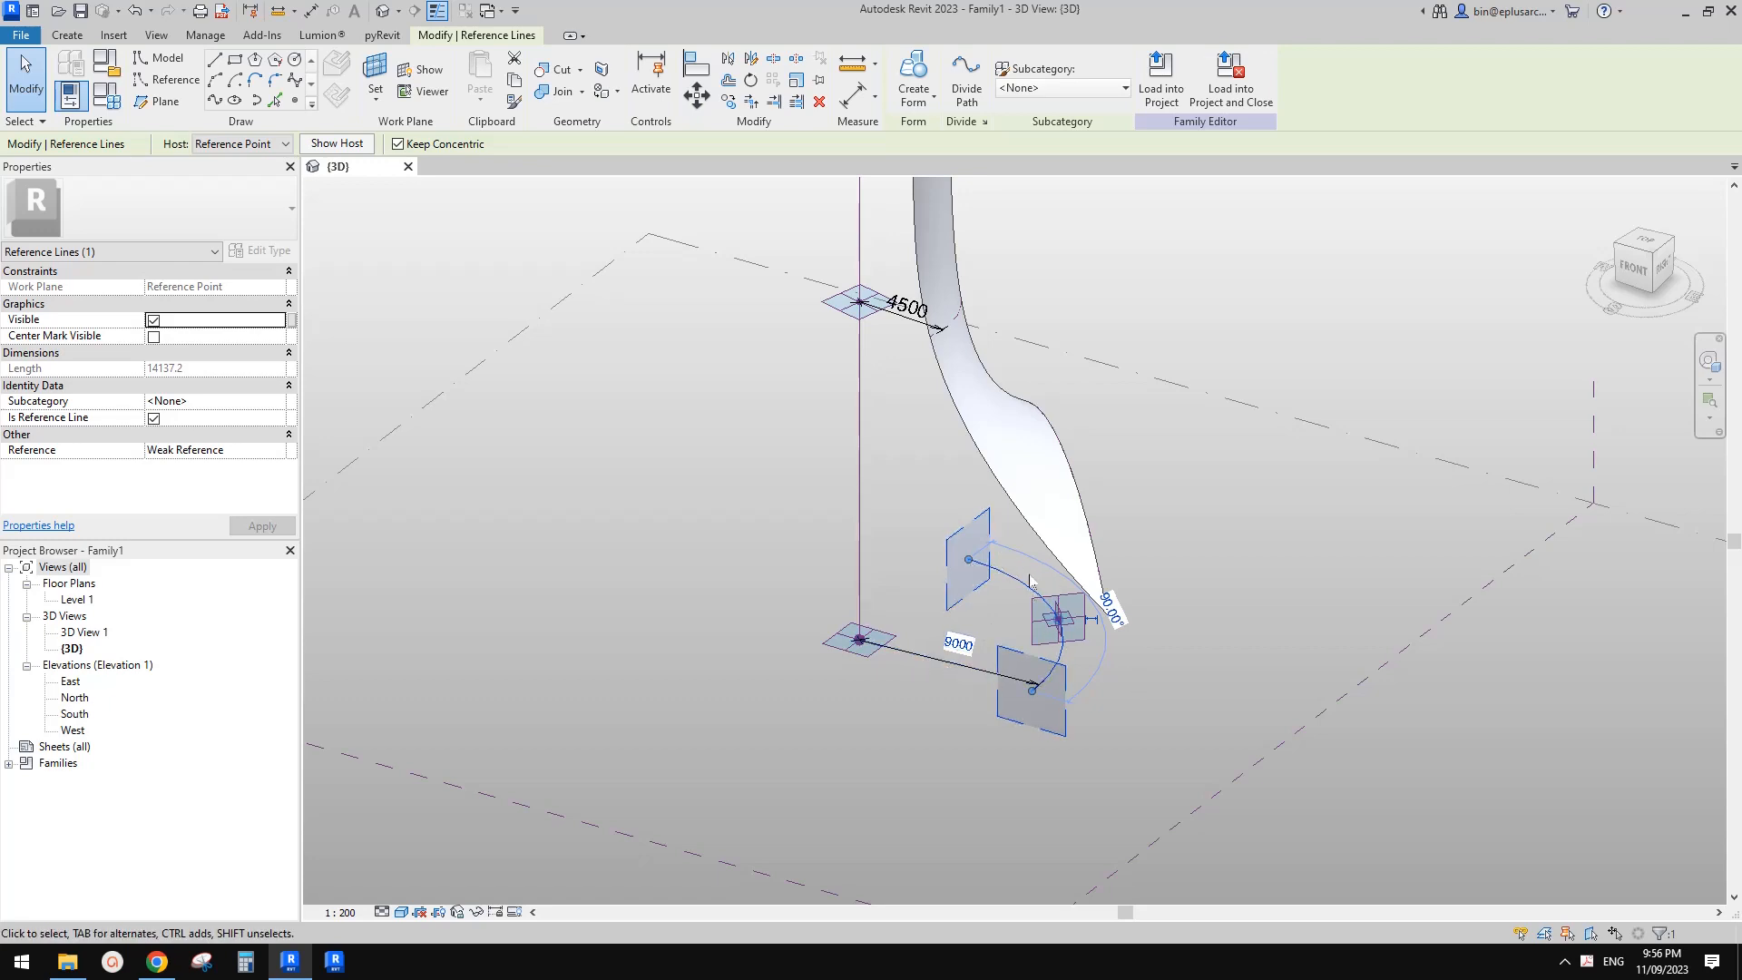
click(1150, 679)
click(1026, 584)
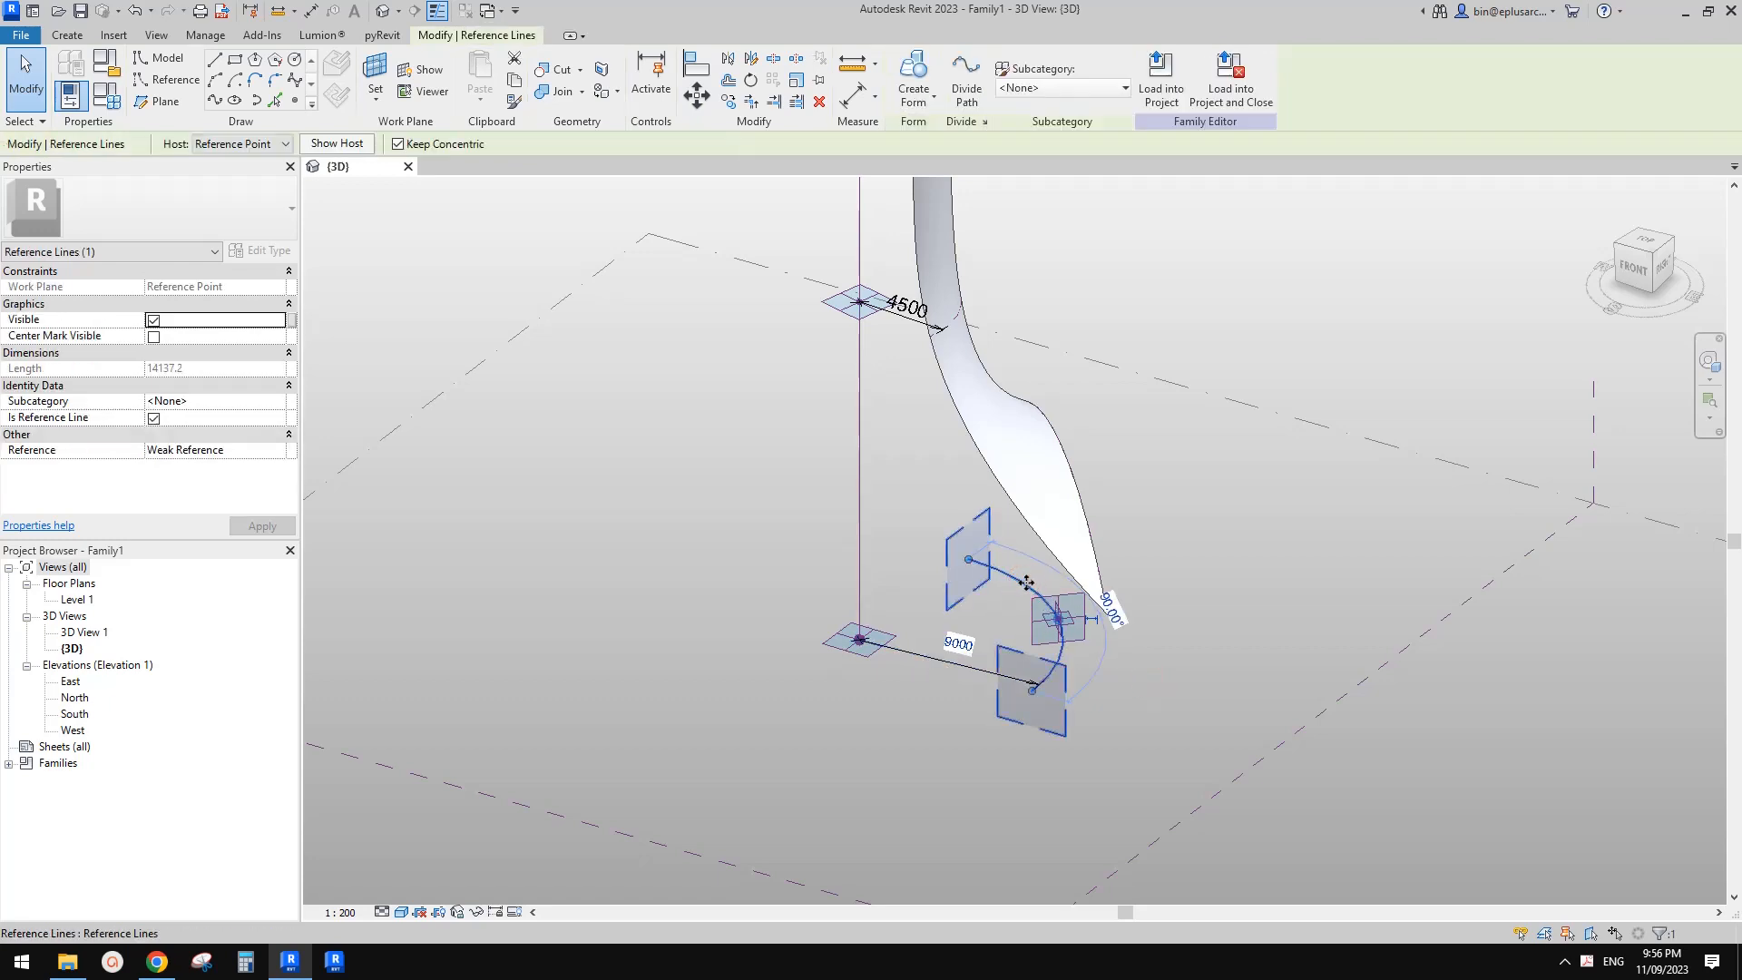
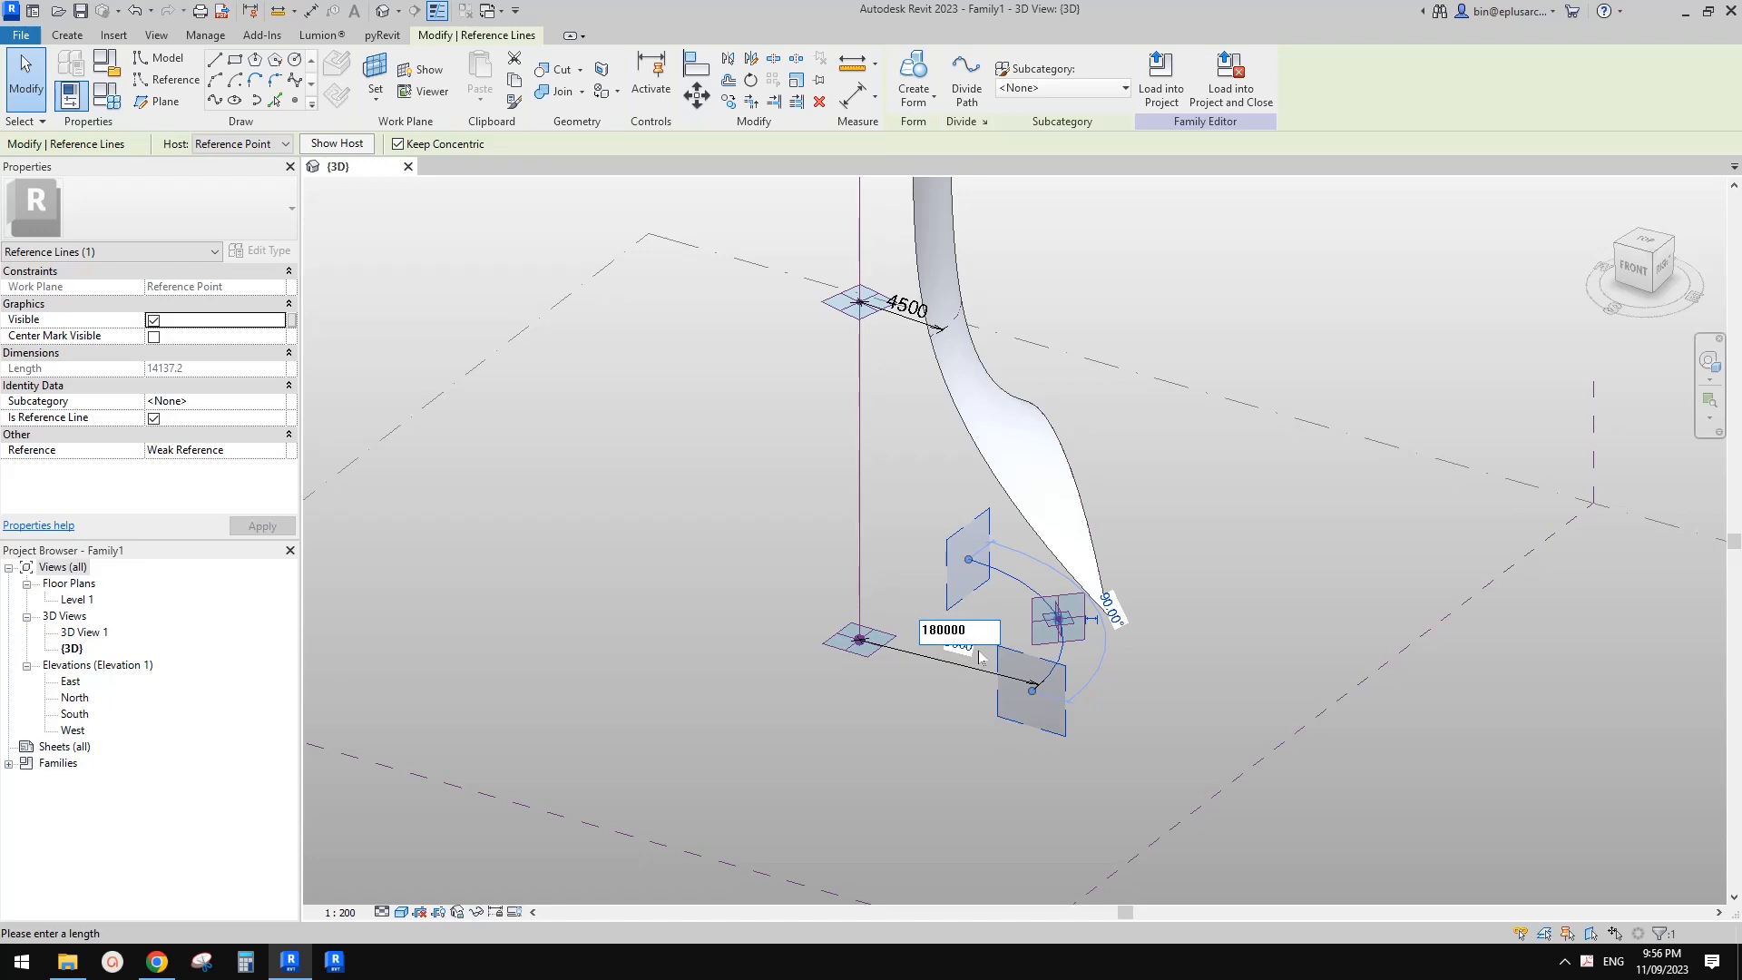
key(Return)
shift+middle_drag(1105, 720, 1555, 564)
scroll(1353, 432, down, 2)
scroll(1291, 560, down, 3)
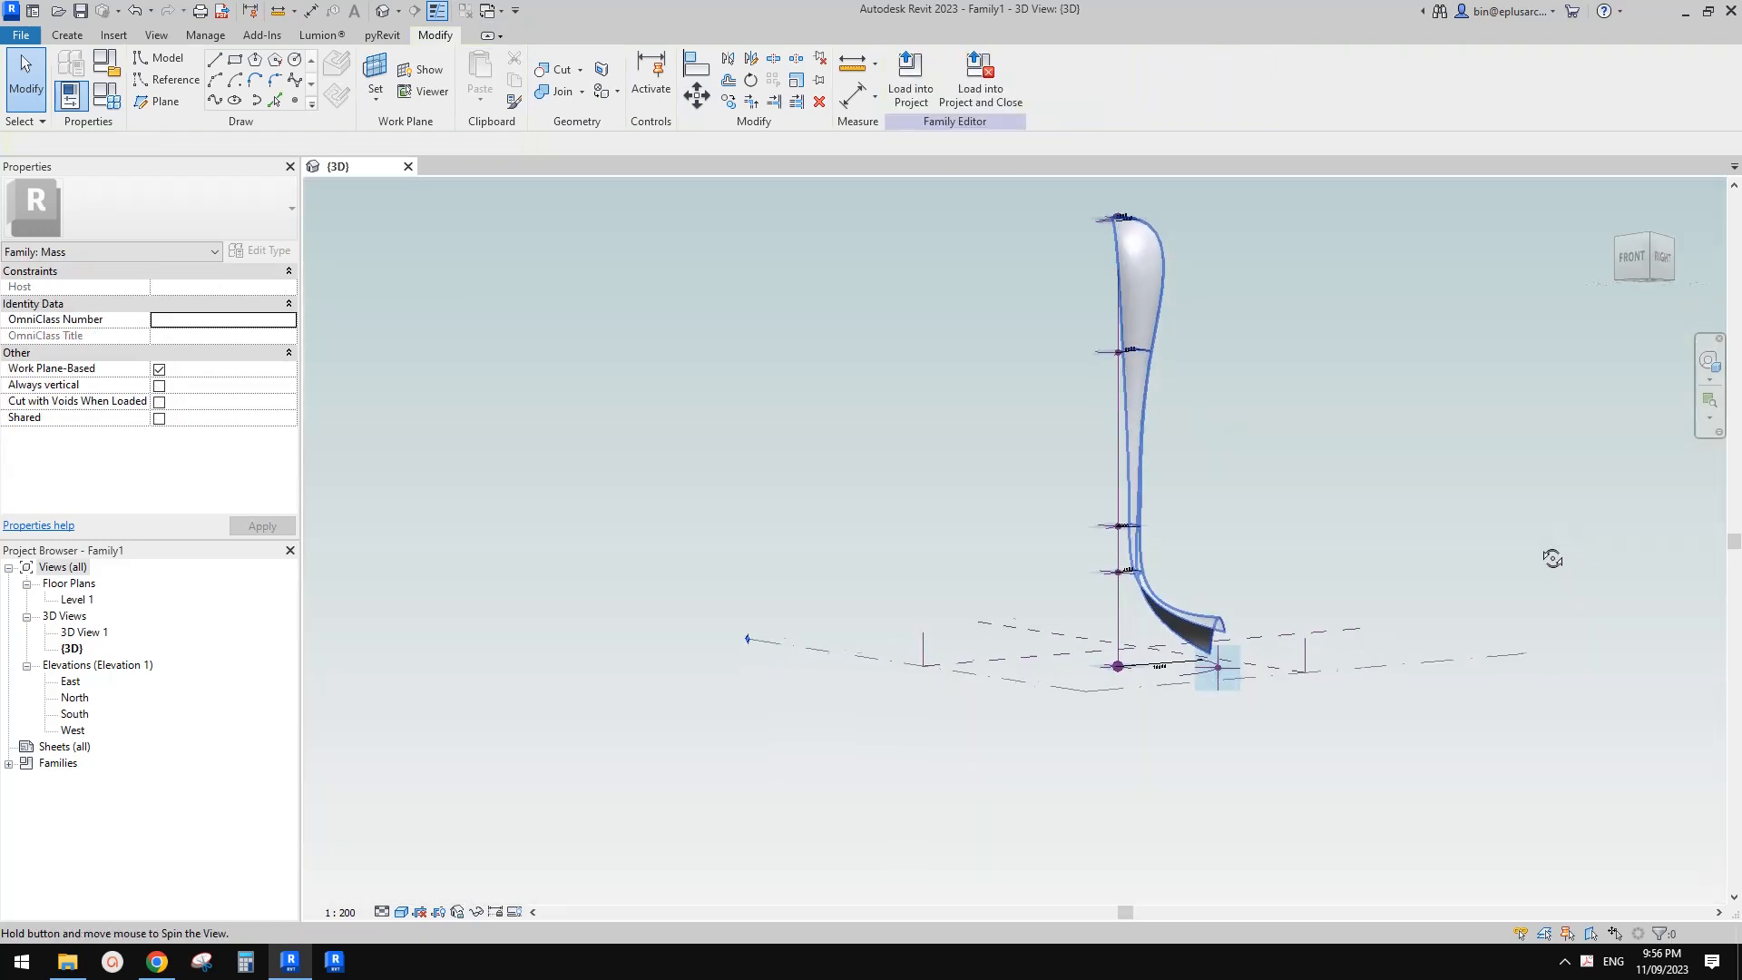
- Set the radius of the ground-level host arc to 24000
scroll(1250, 658, up, 1)
scroll(1221, 704, up, 2)
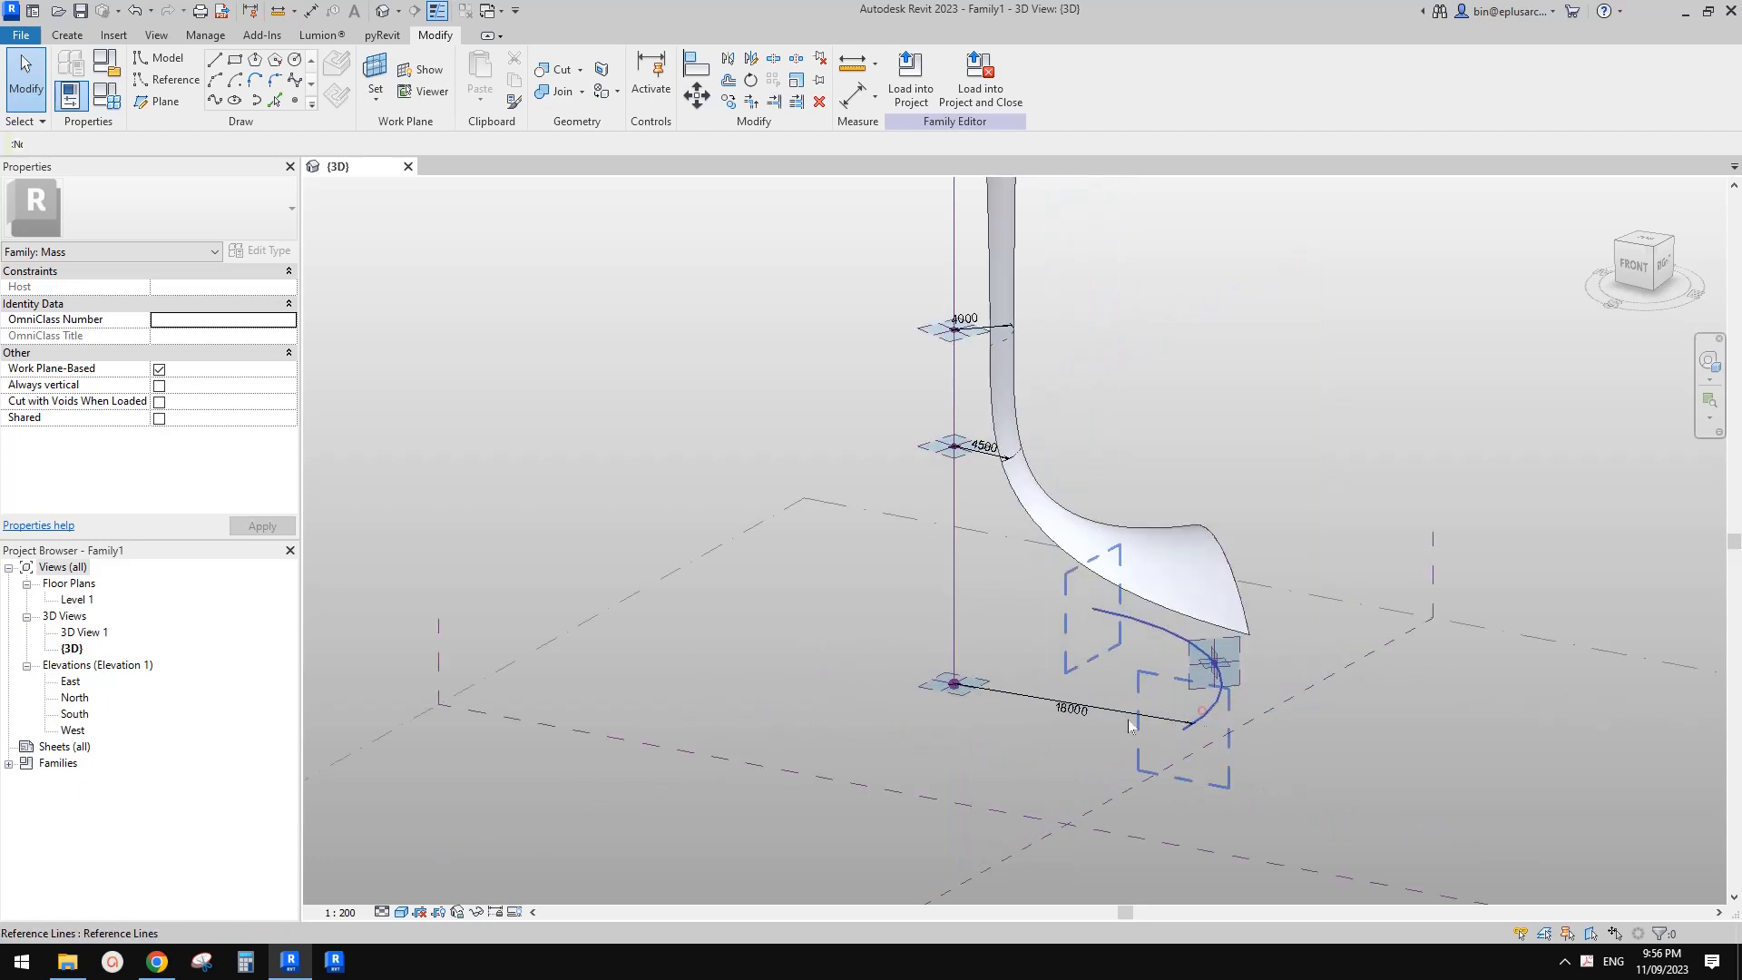
click(1211, 706)
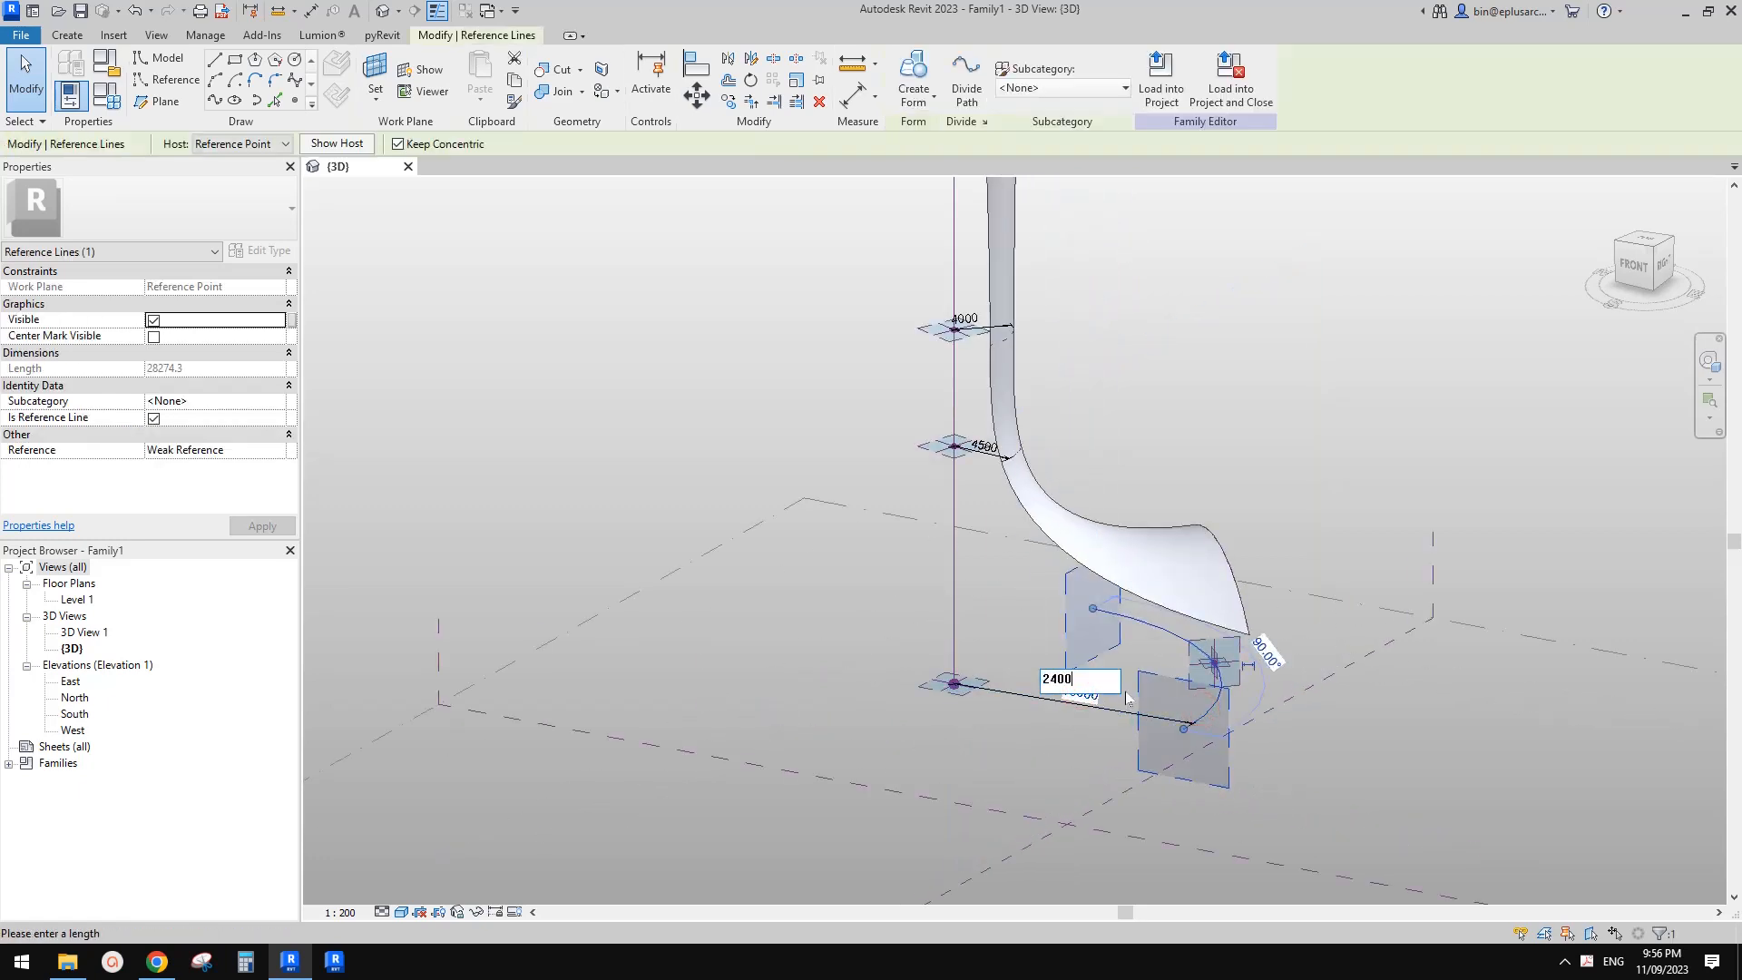
key(Return)
- Select the 15000-radius bottom edge arc and nudge it down closer to the ground, facing it in a side view
shift+middle_drag(1173, 660, 1241, 389)
scroll(1297, 499, up, 2)
key(Tab)
click(1280, 549)
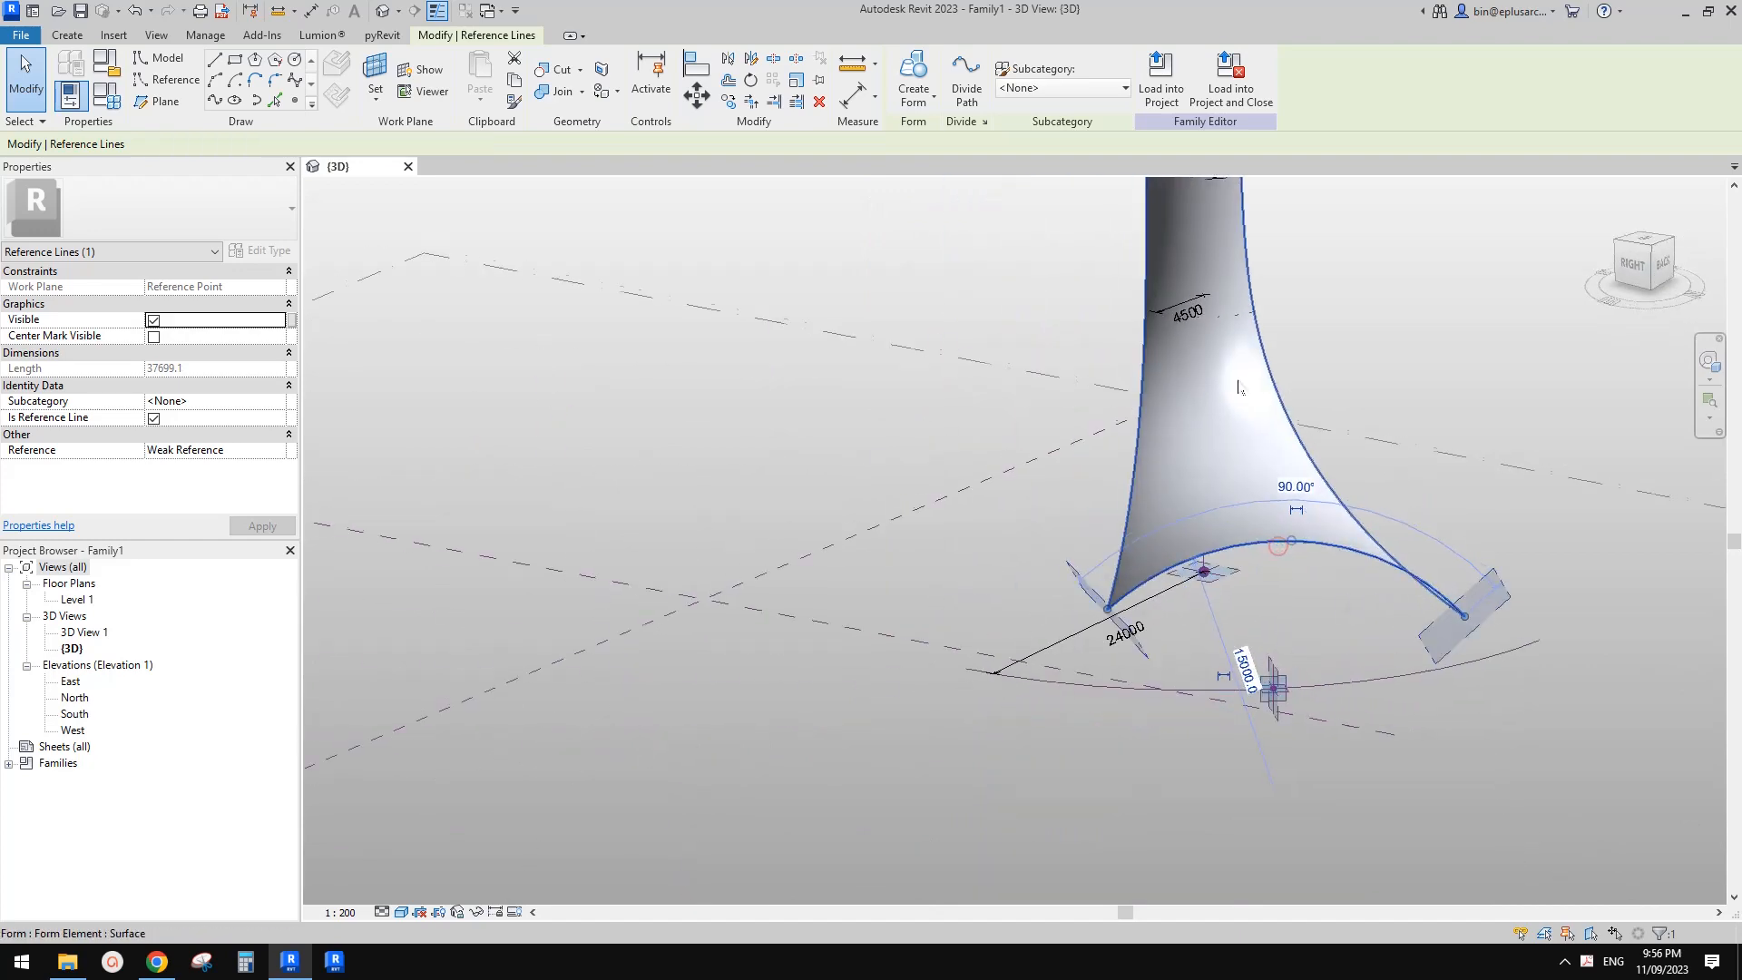
middle_drag(1402, 550, 1452, 635)
click(1649, 279)
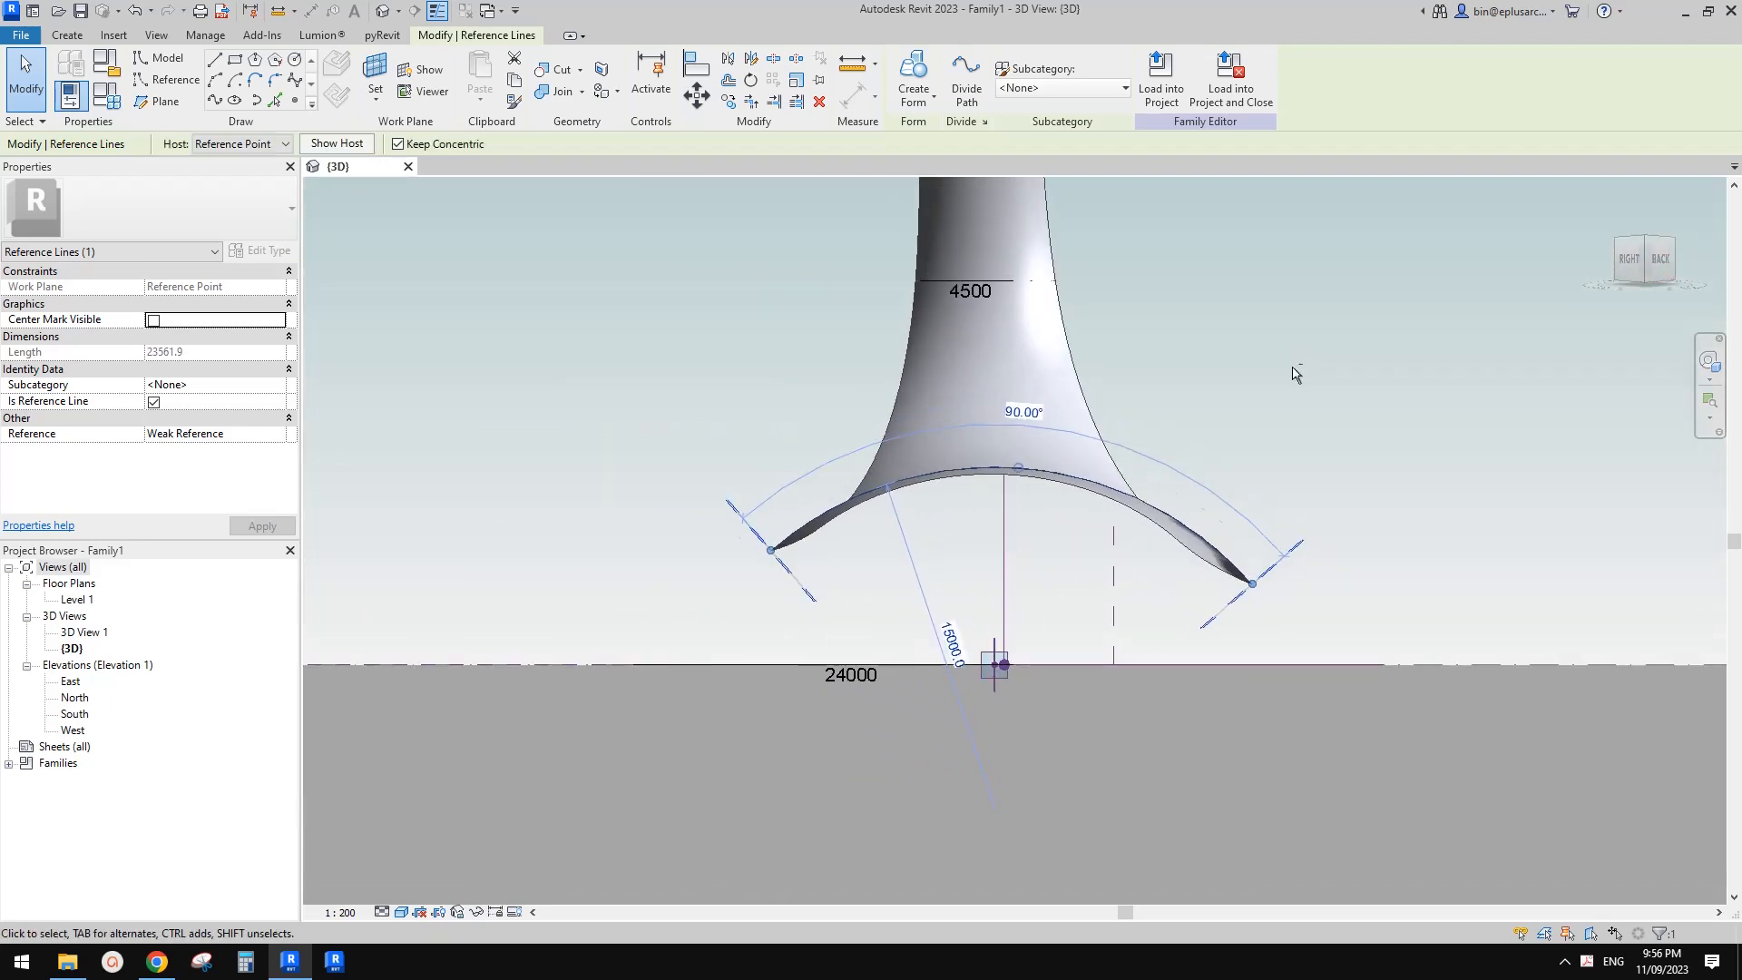
key(Down)
key(Down)
key(Down)
key(Up)
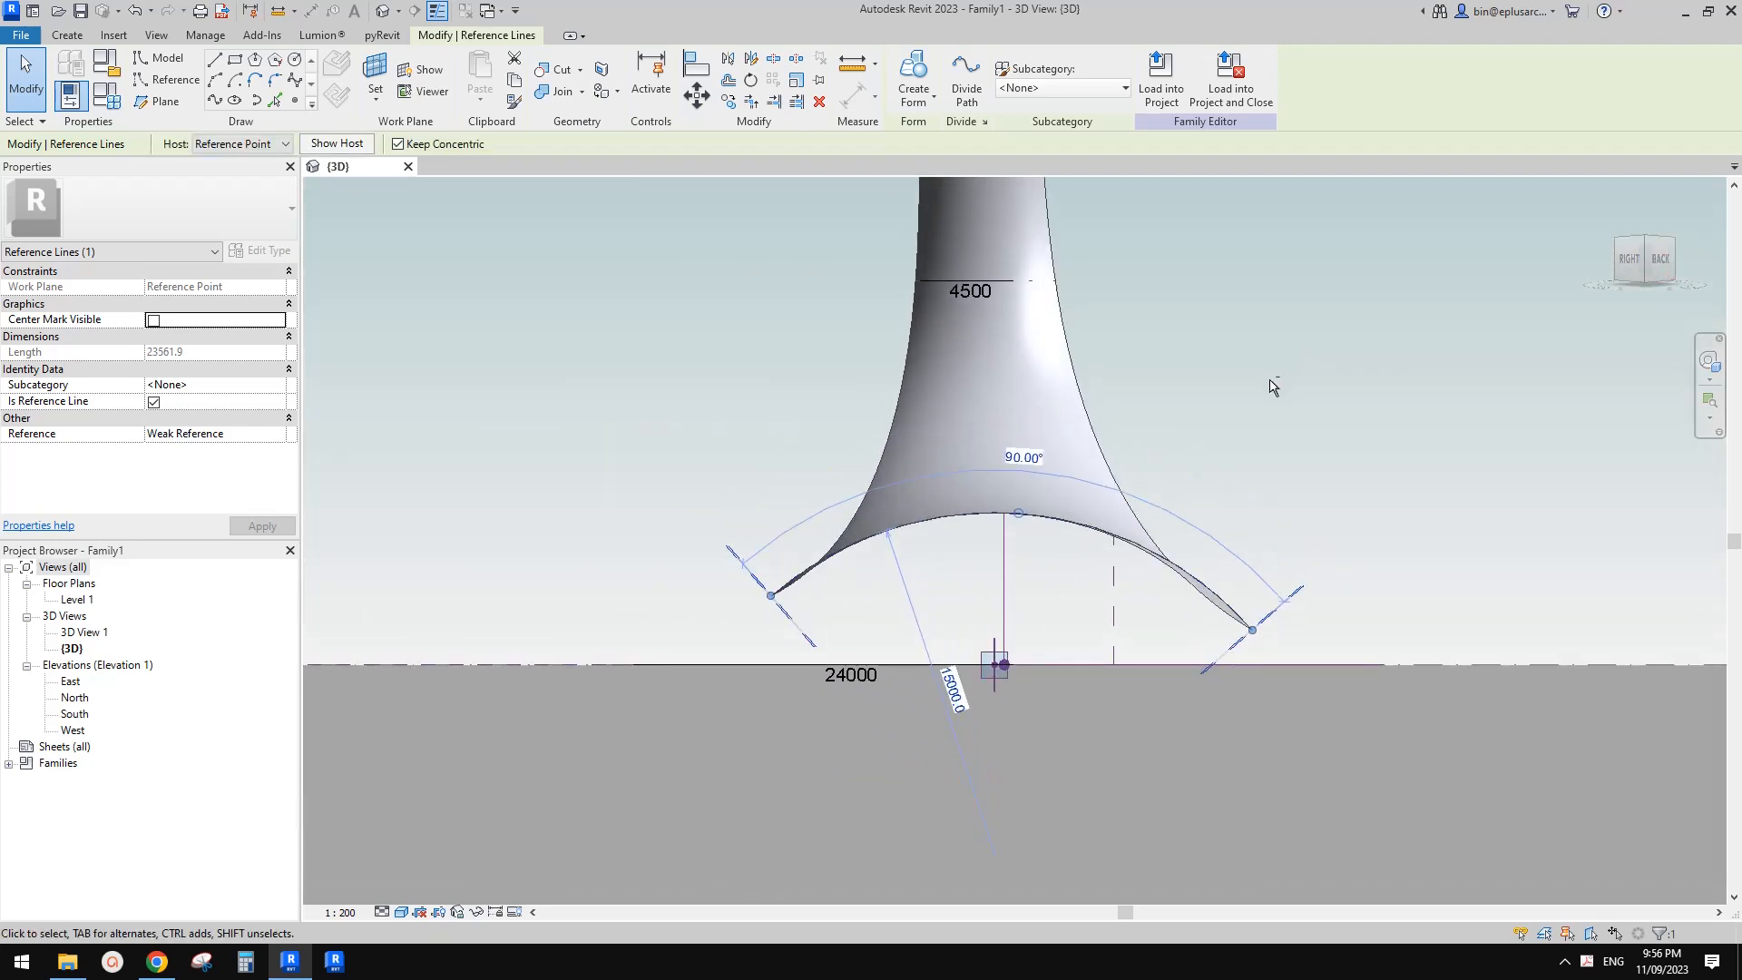
key(Down)
- Turn off Keep Concentric for the bottom edge arc and flatten it to a radius of about 23459 and an angle of about 52°
middle_drag(1112, 522, 1135, 498)
mouse_move(1044, 514)
mouse_down()
mouse_move(1043, 537)
mouse_move(1048, 522)
mouse_up()
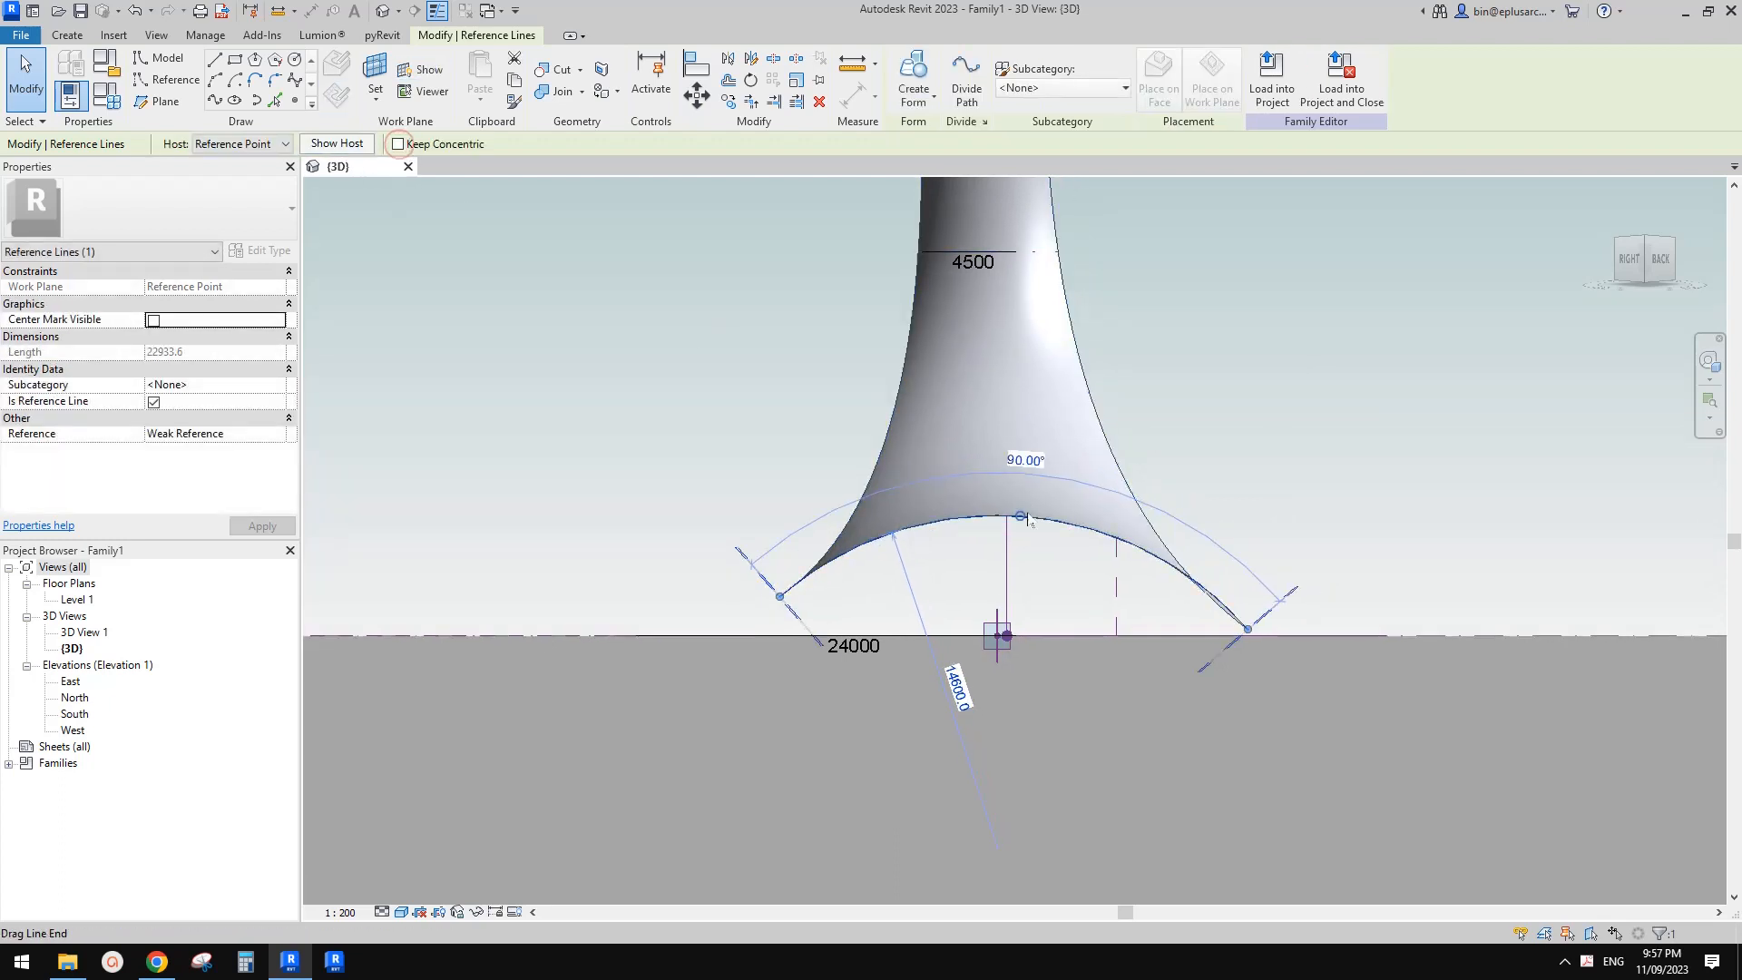
drag(1020, 516, 1018, 559)
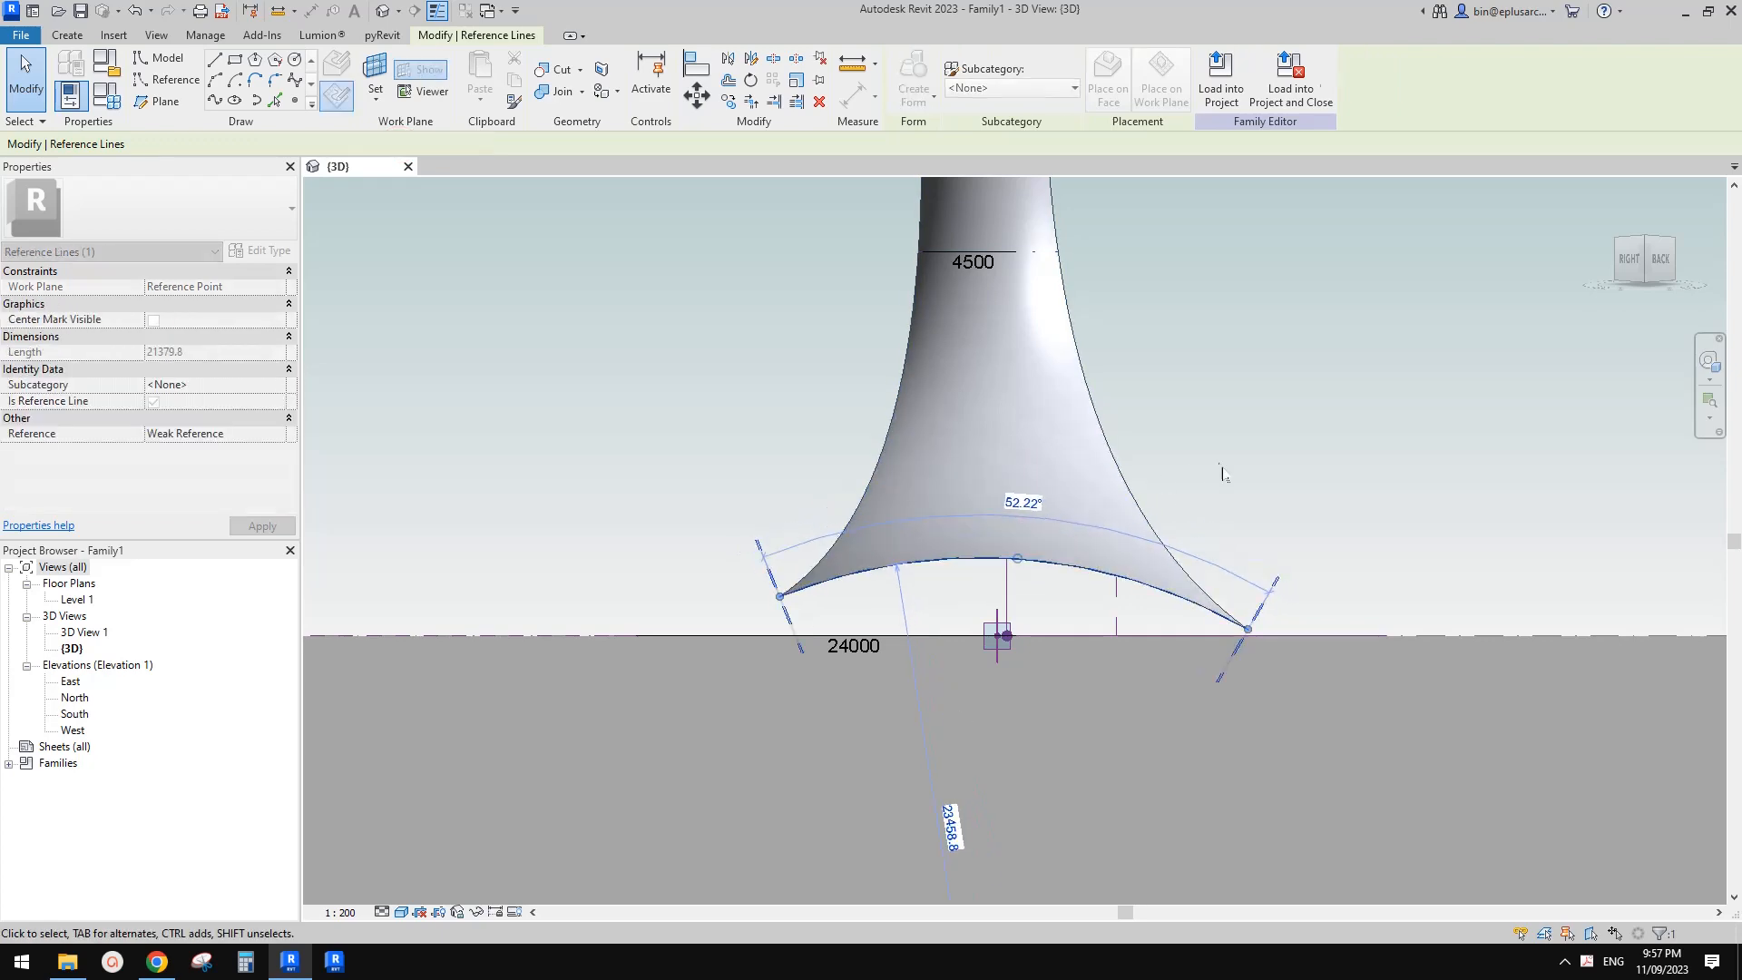
- Compare the widened flare with the base of the tower in the reference image and inspect its lower edge up close
shift+middle_drag(1222, 474, 1116, 554)
click(1330, 459)
scroll(1168, 541, down, 2)
middle_drag(1116, 553, 1082, 690)
scroll(1043, 636, down, 2)
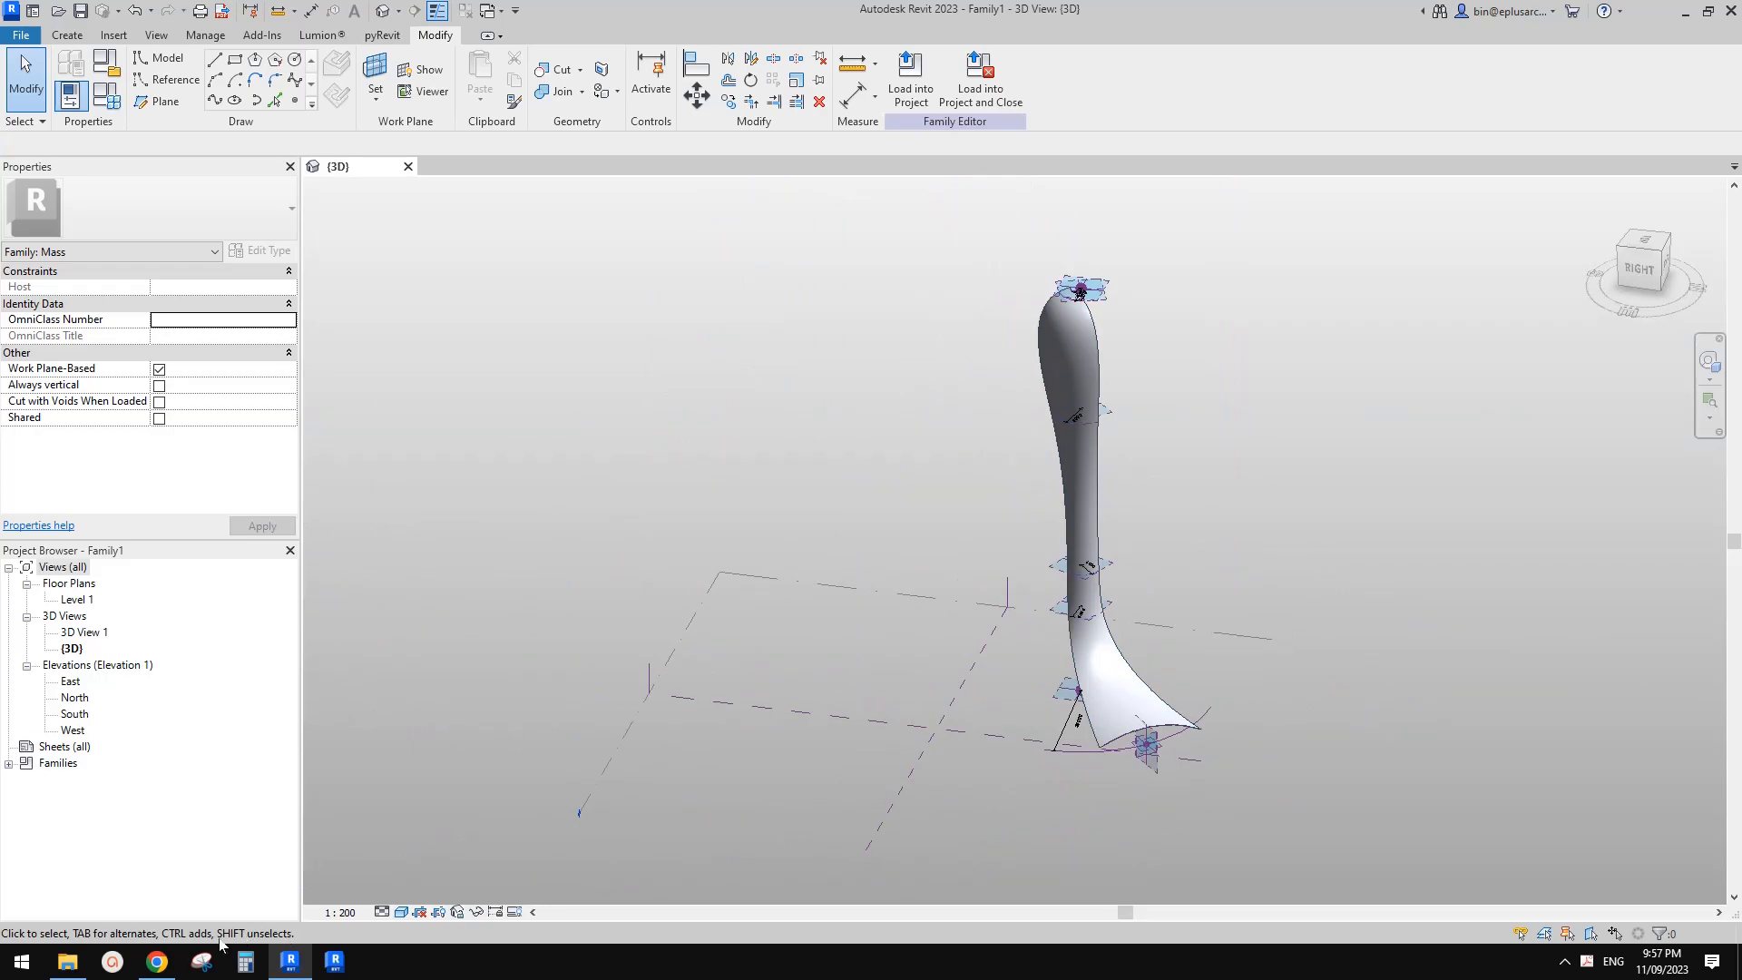
click(175, 961)
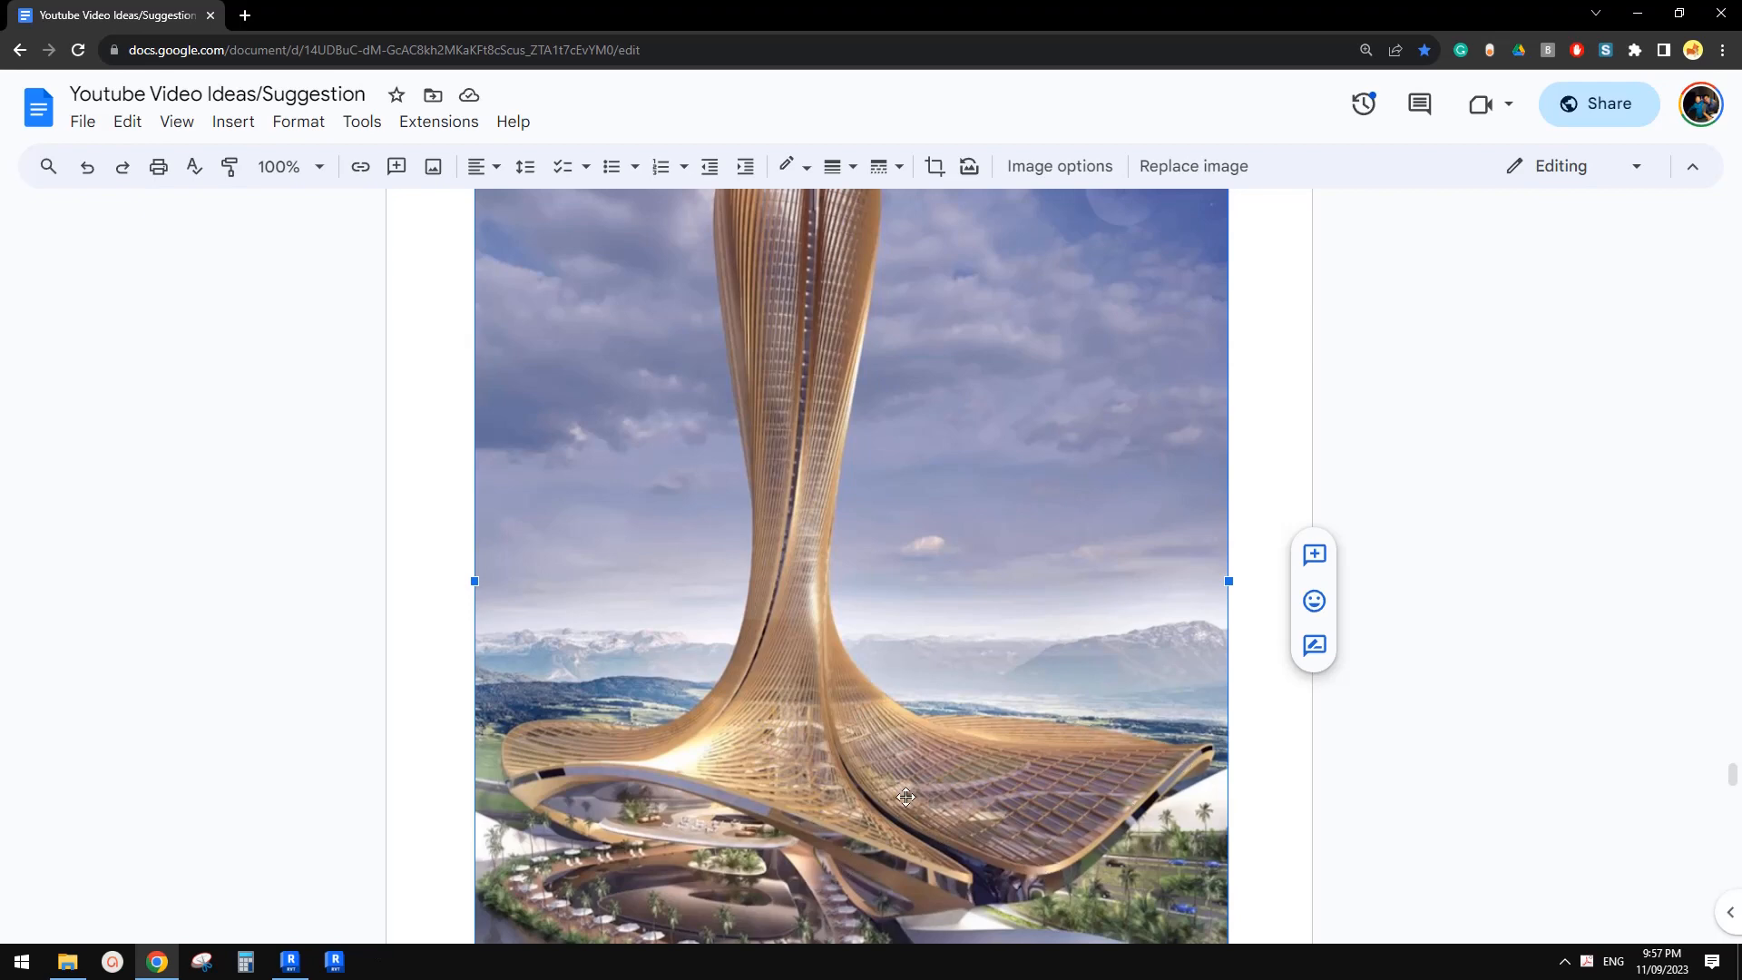
scroll(905, 797, down, 1)
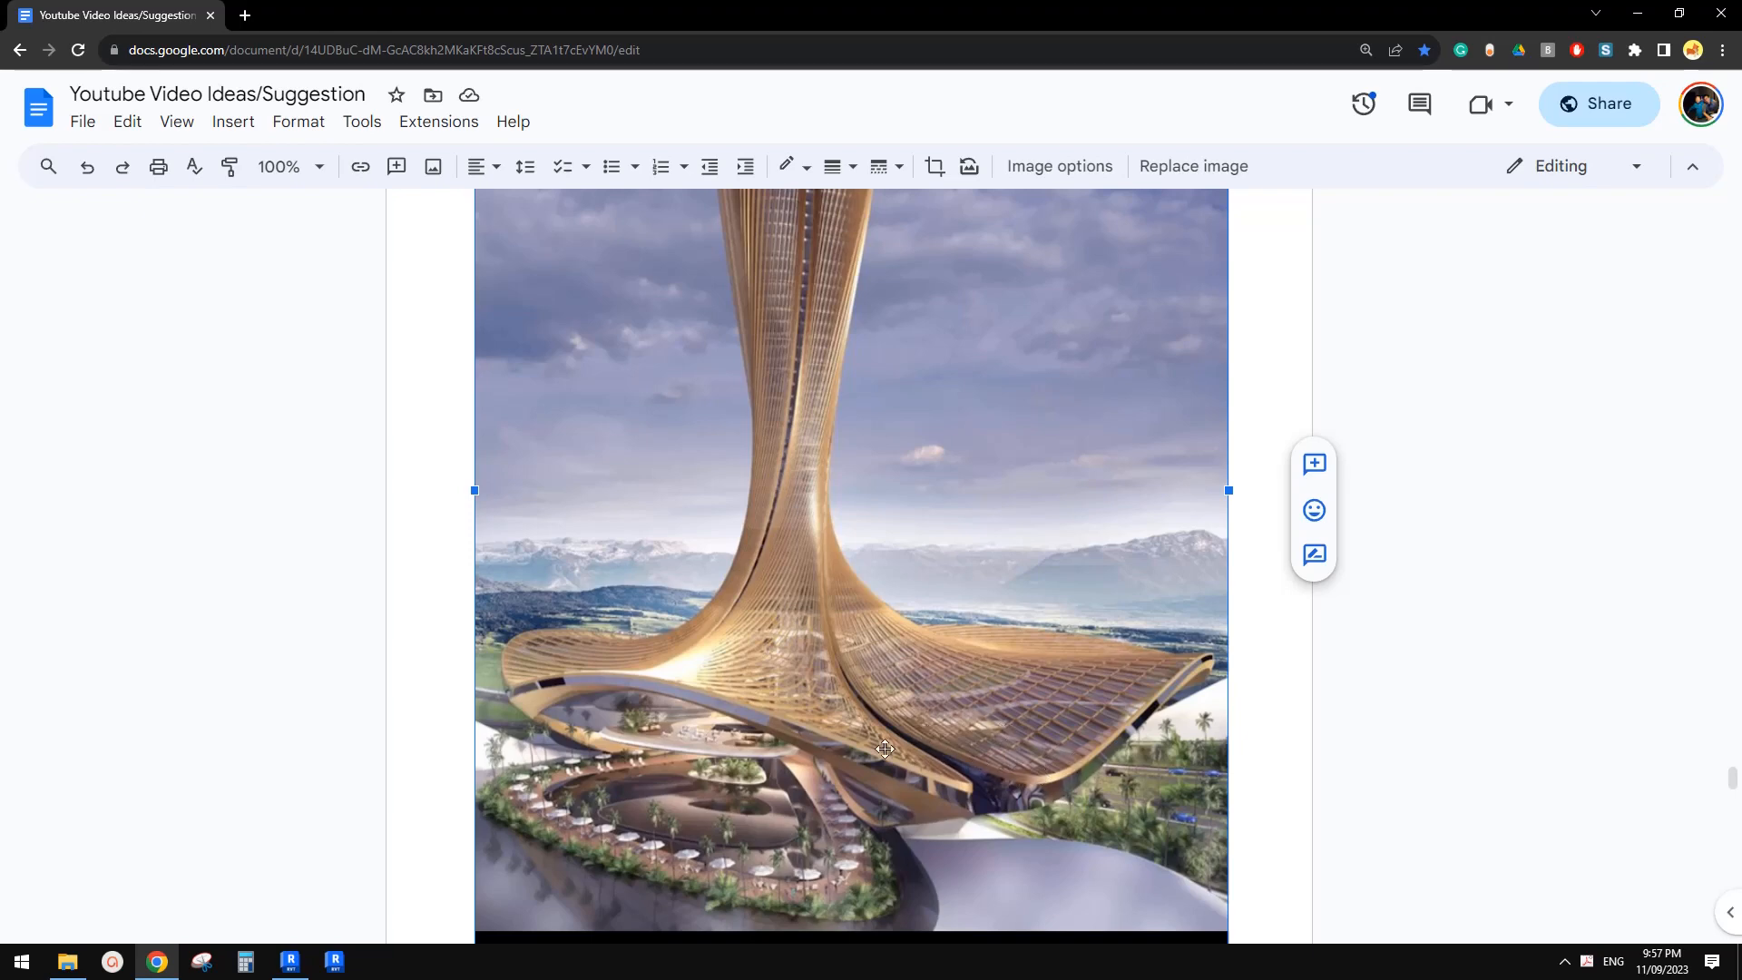
click(307, 961)
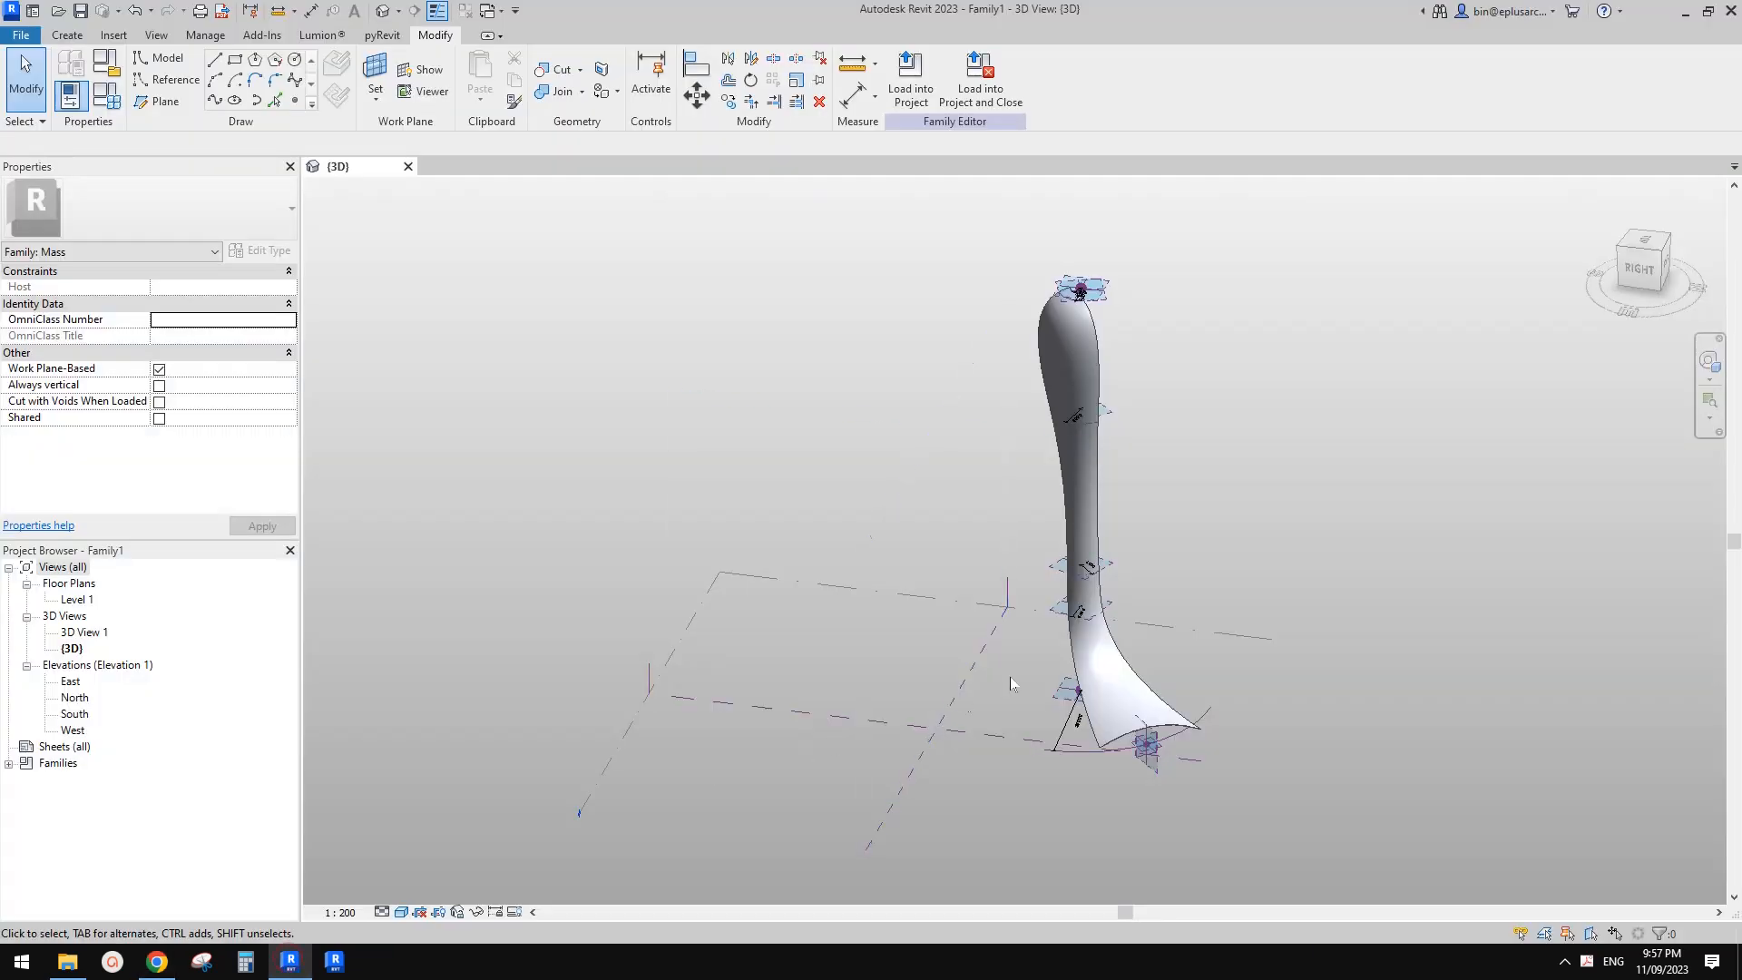
shift+middle_drag(1111, 726, 997, 836)
scroll(1121, 755, up, 3)
scroll(1089, 726, up, 2)
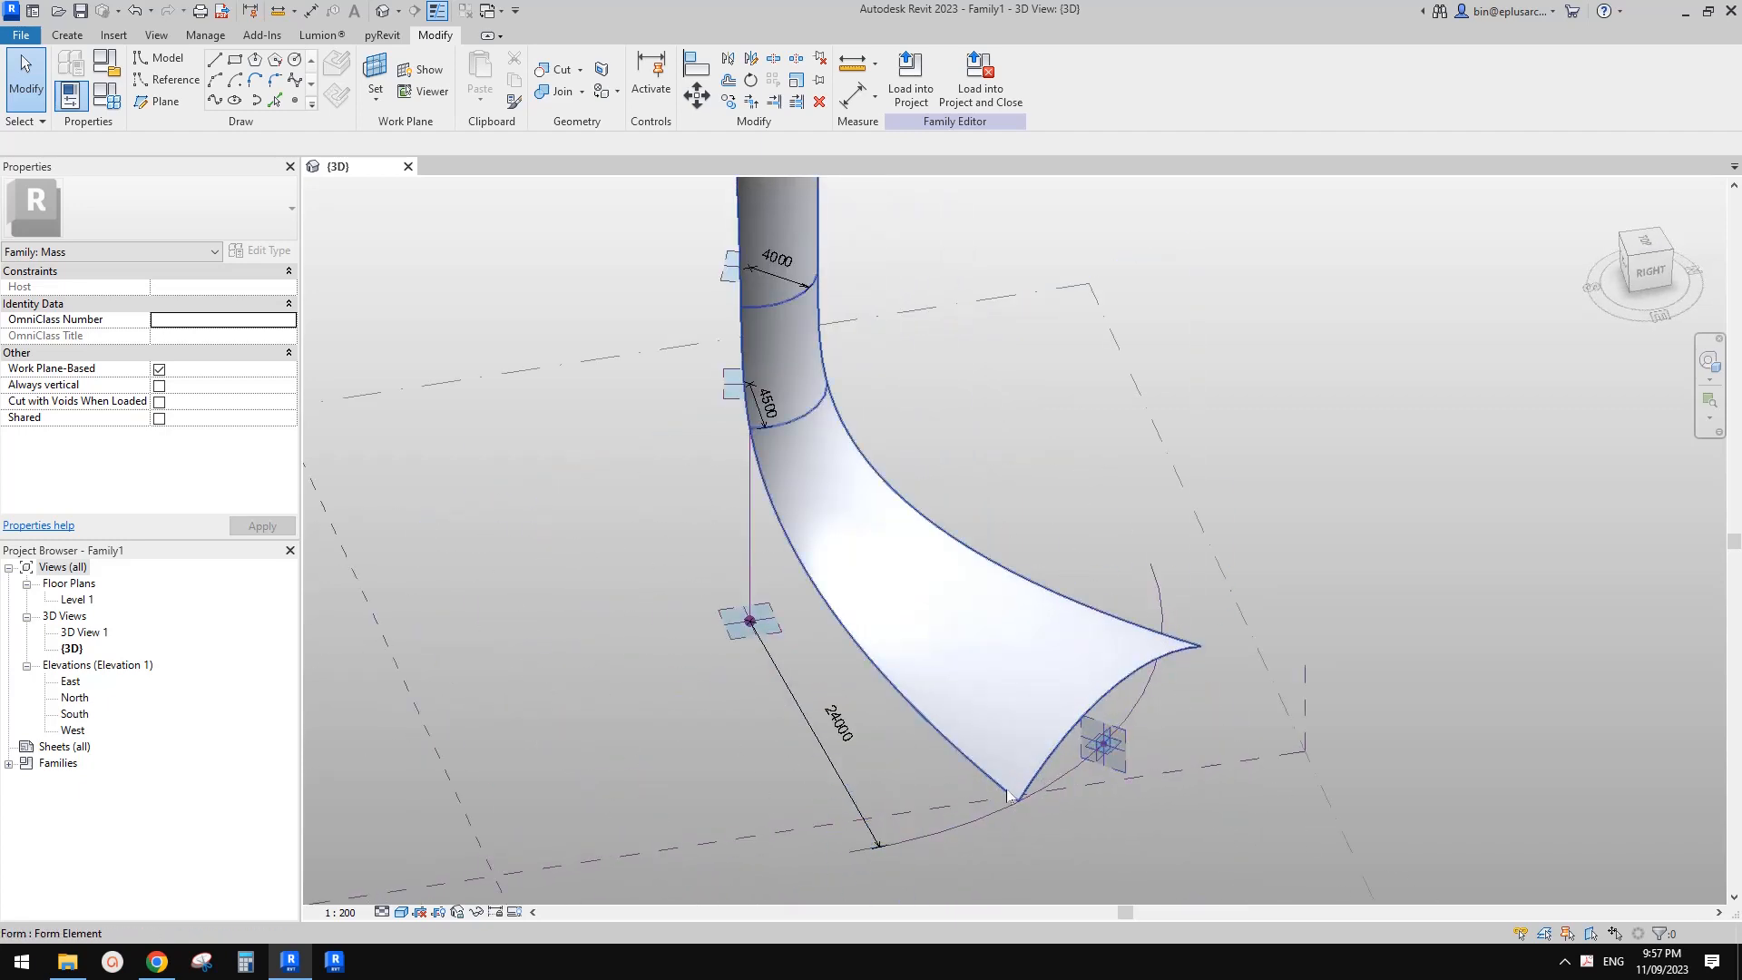
shift+middle_drag(1044, 760, 1164, 755)
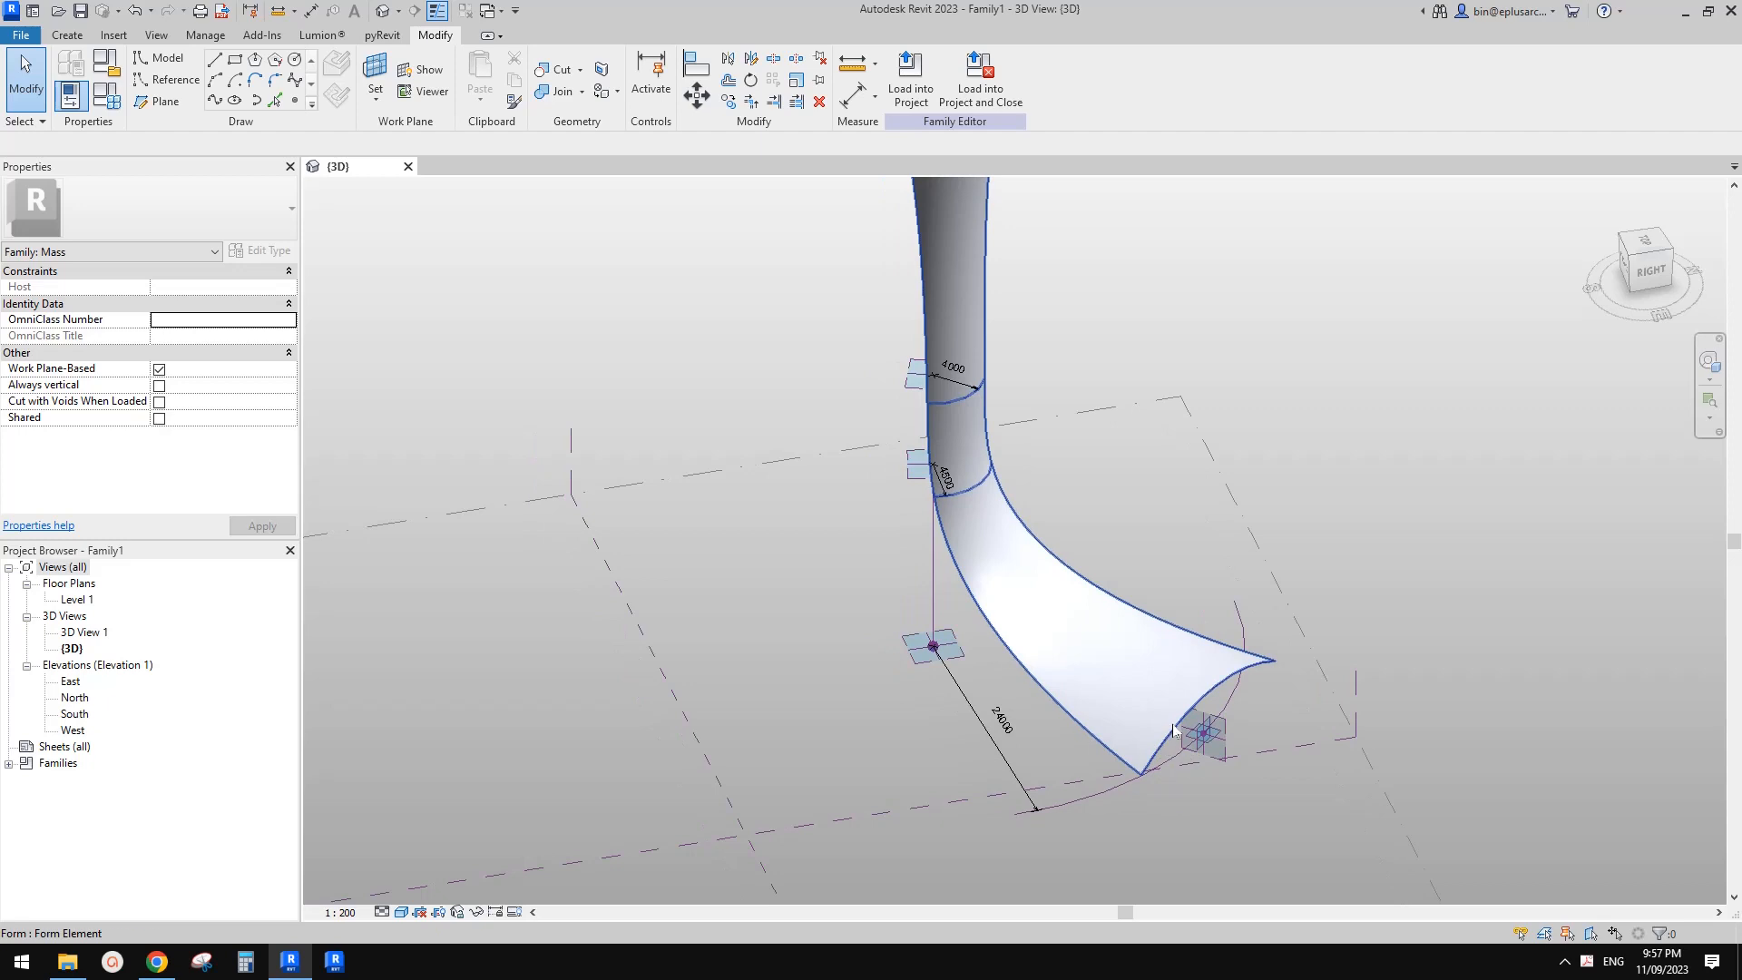
- Draw a reference spline through four points spaced along the flared form's bottom edge
click(1172, 727)
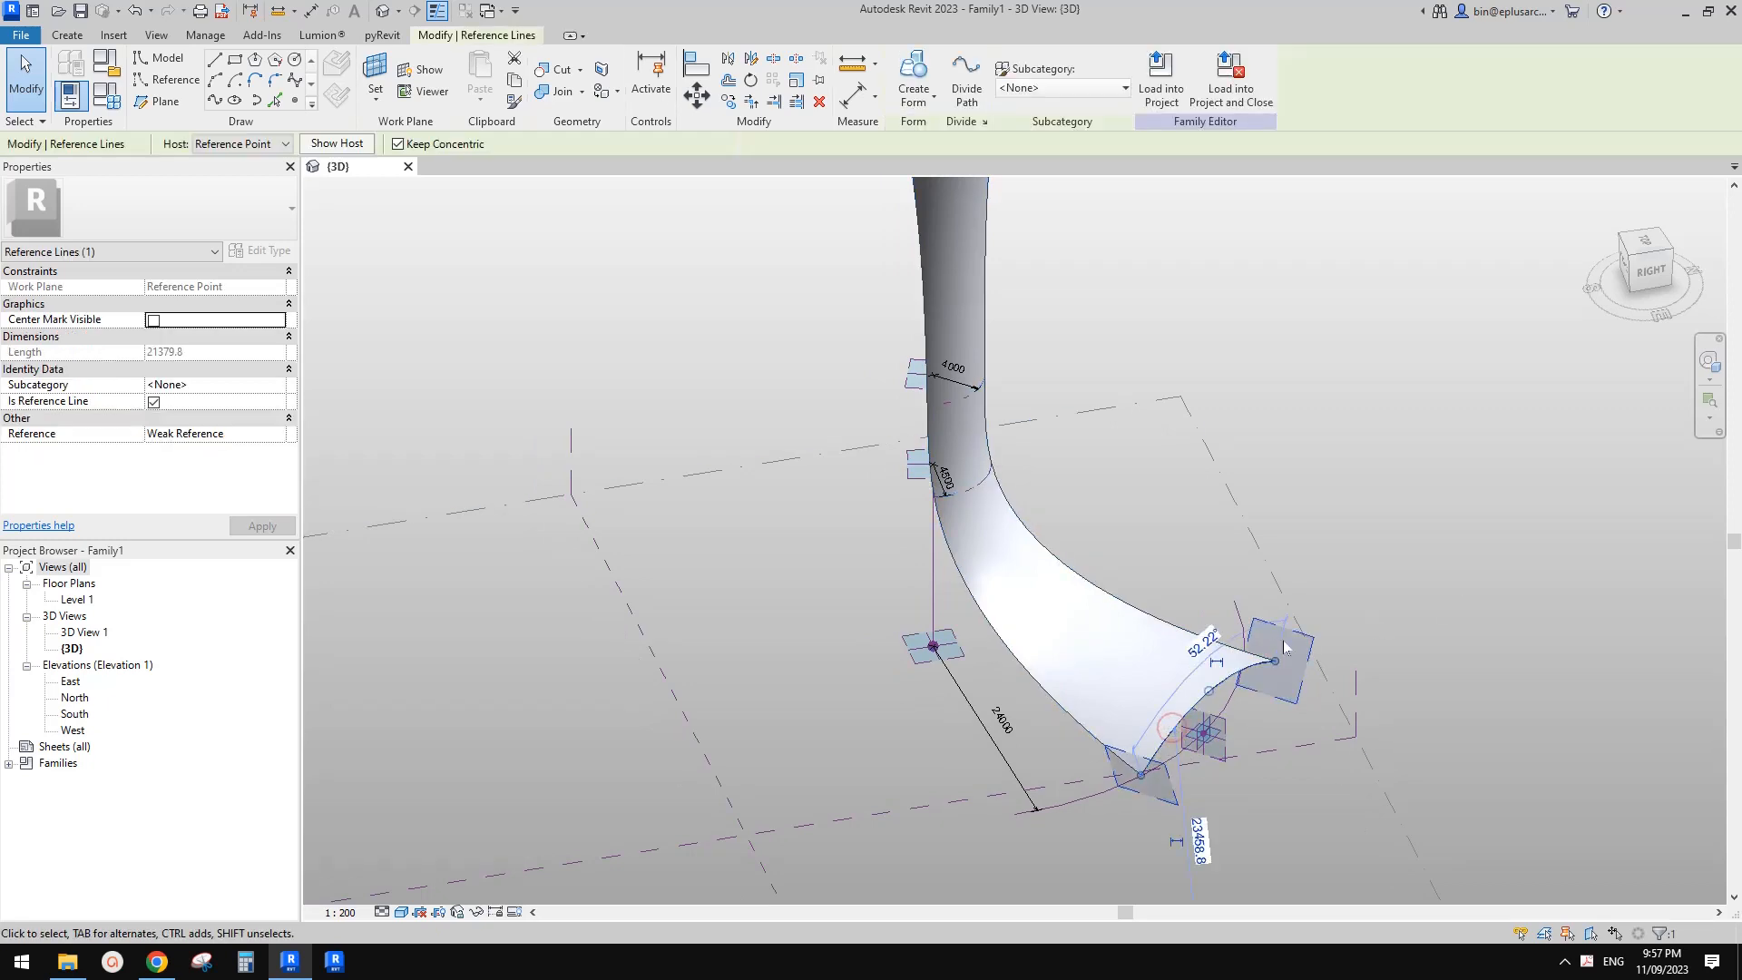
shift+middle_drag(688, 365, 690, 374)
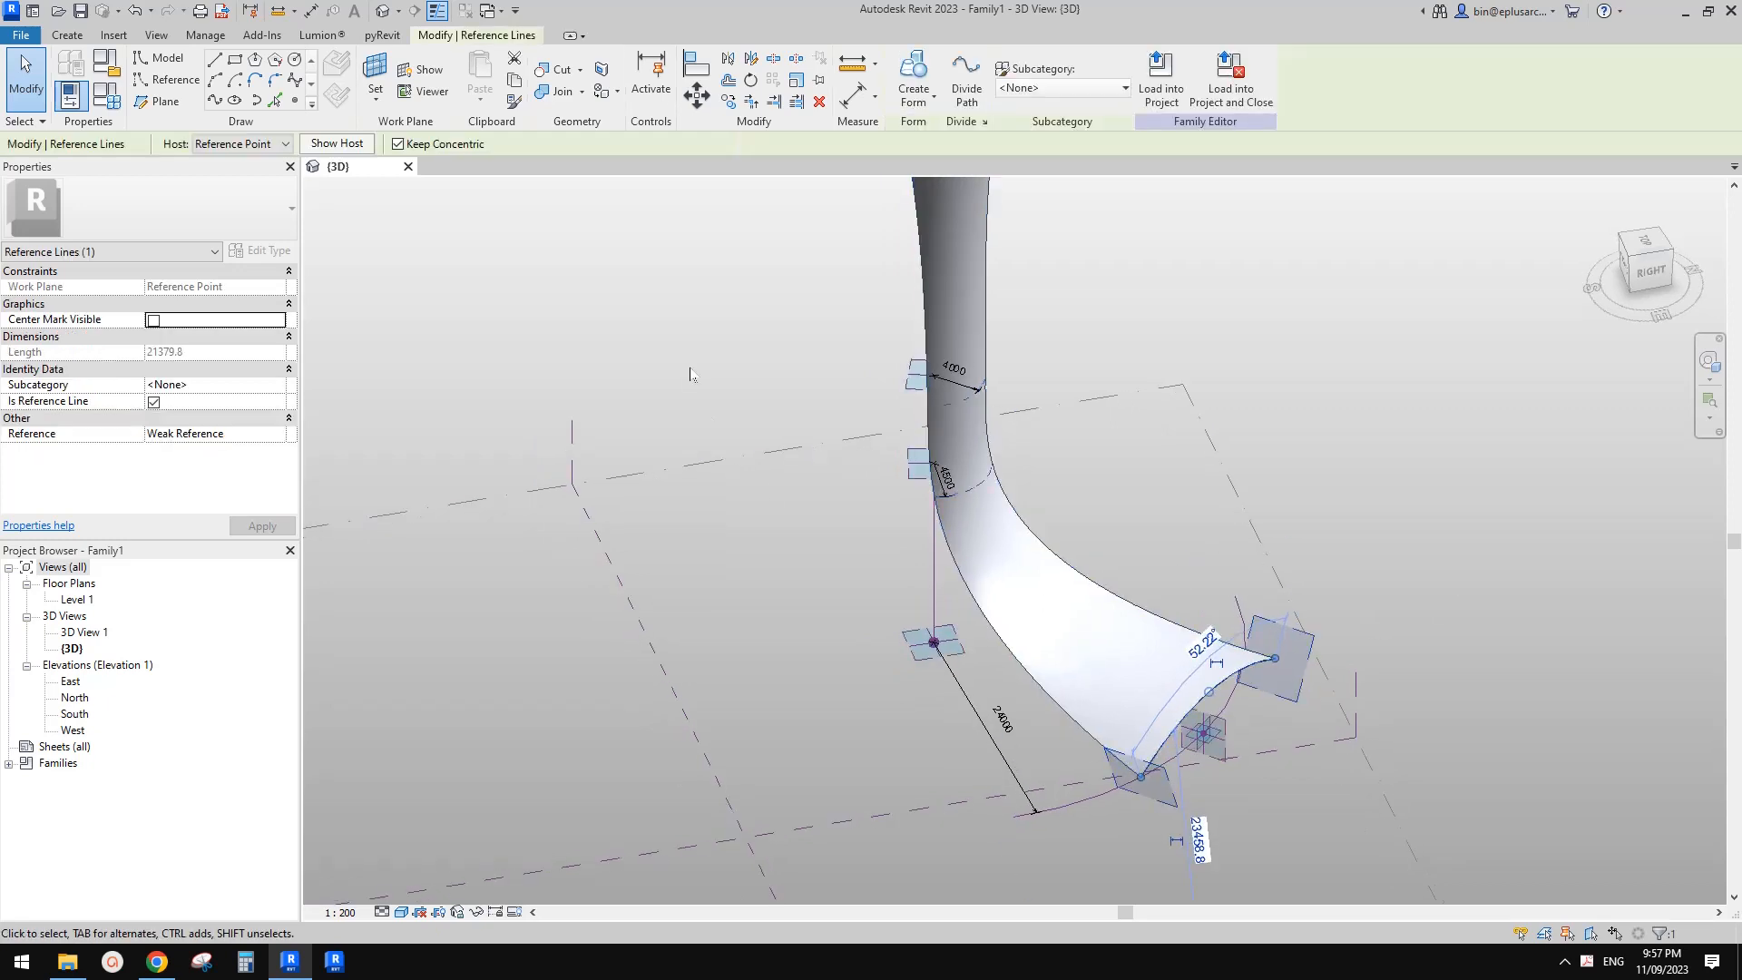
click(172, 84)
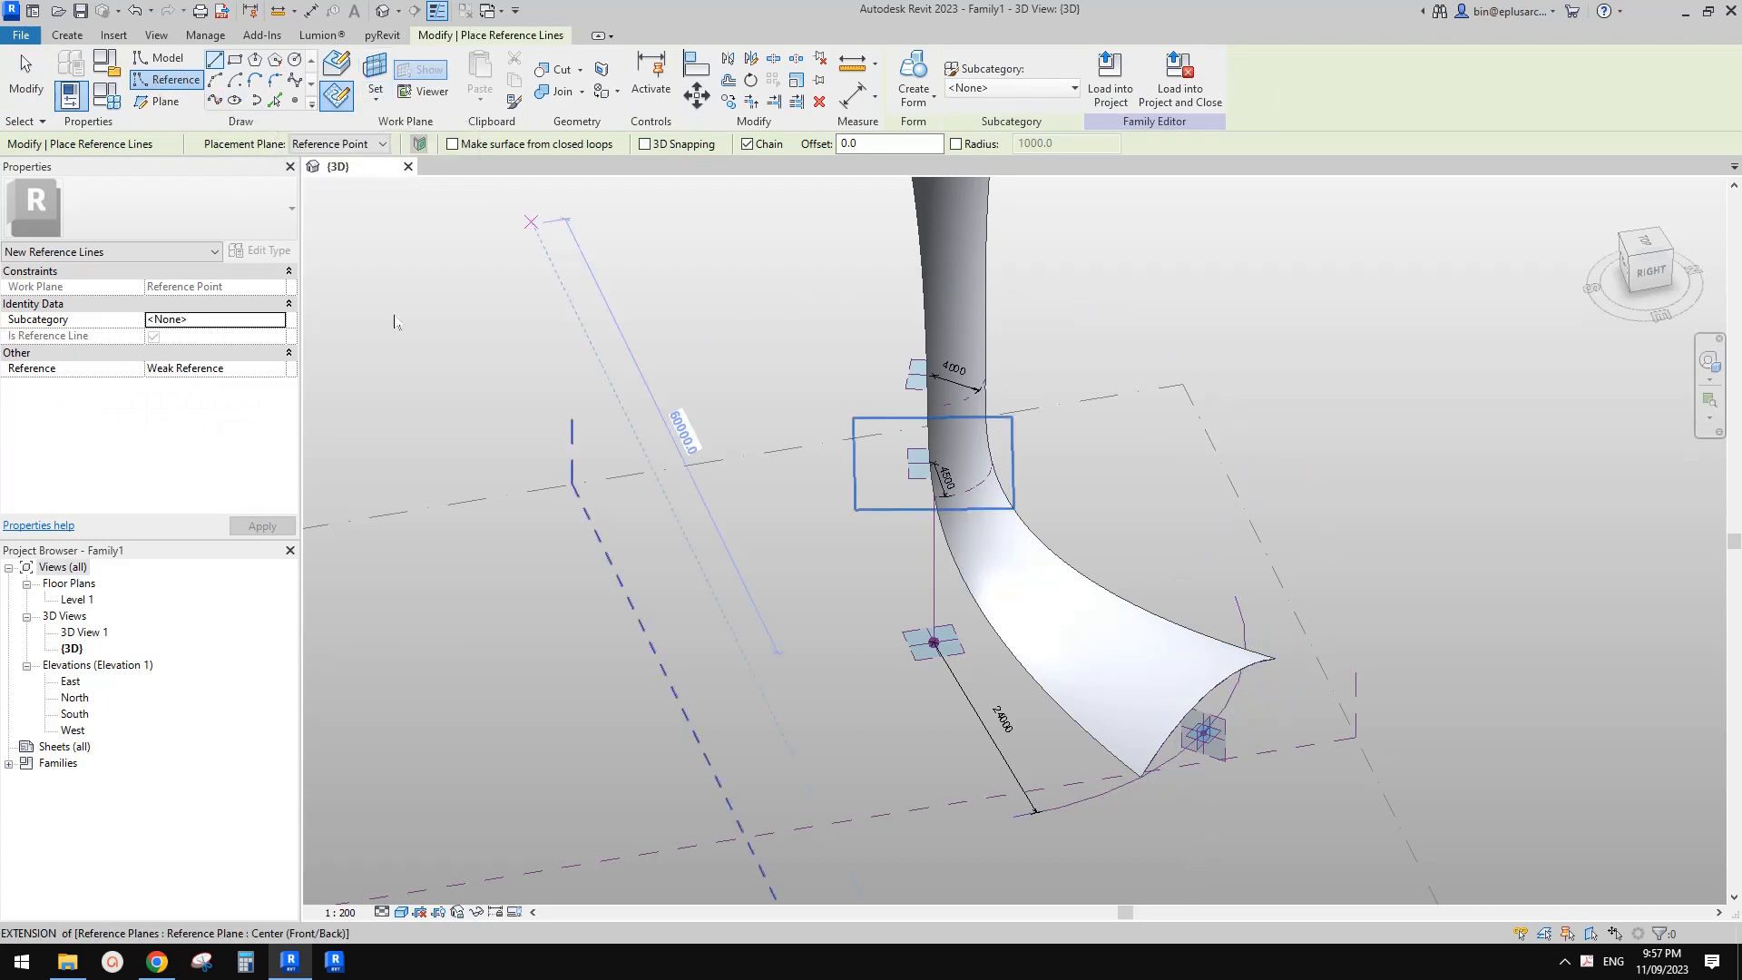
middle_drag(753, 581, 672, 443)
scroll(1128, 600, up, 3)
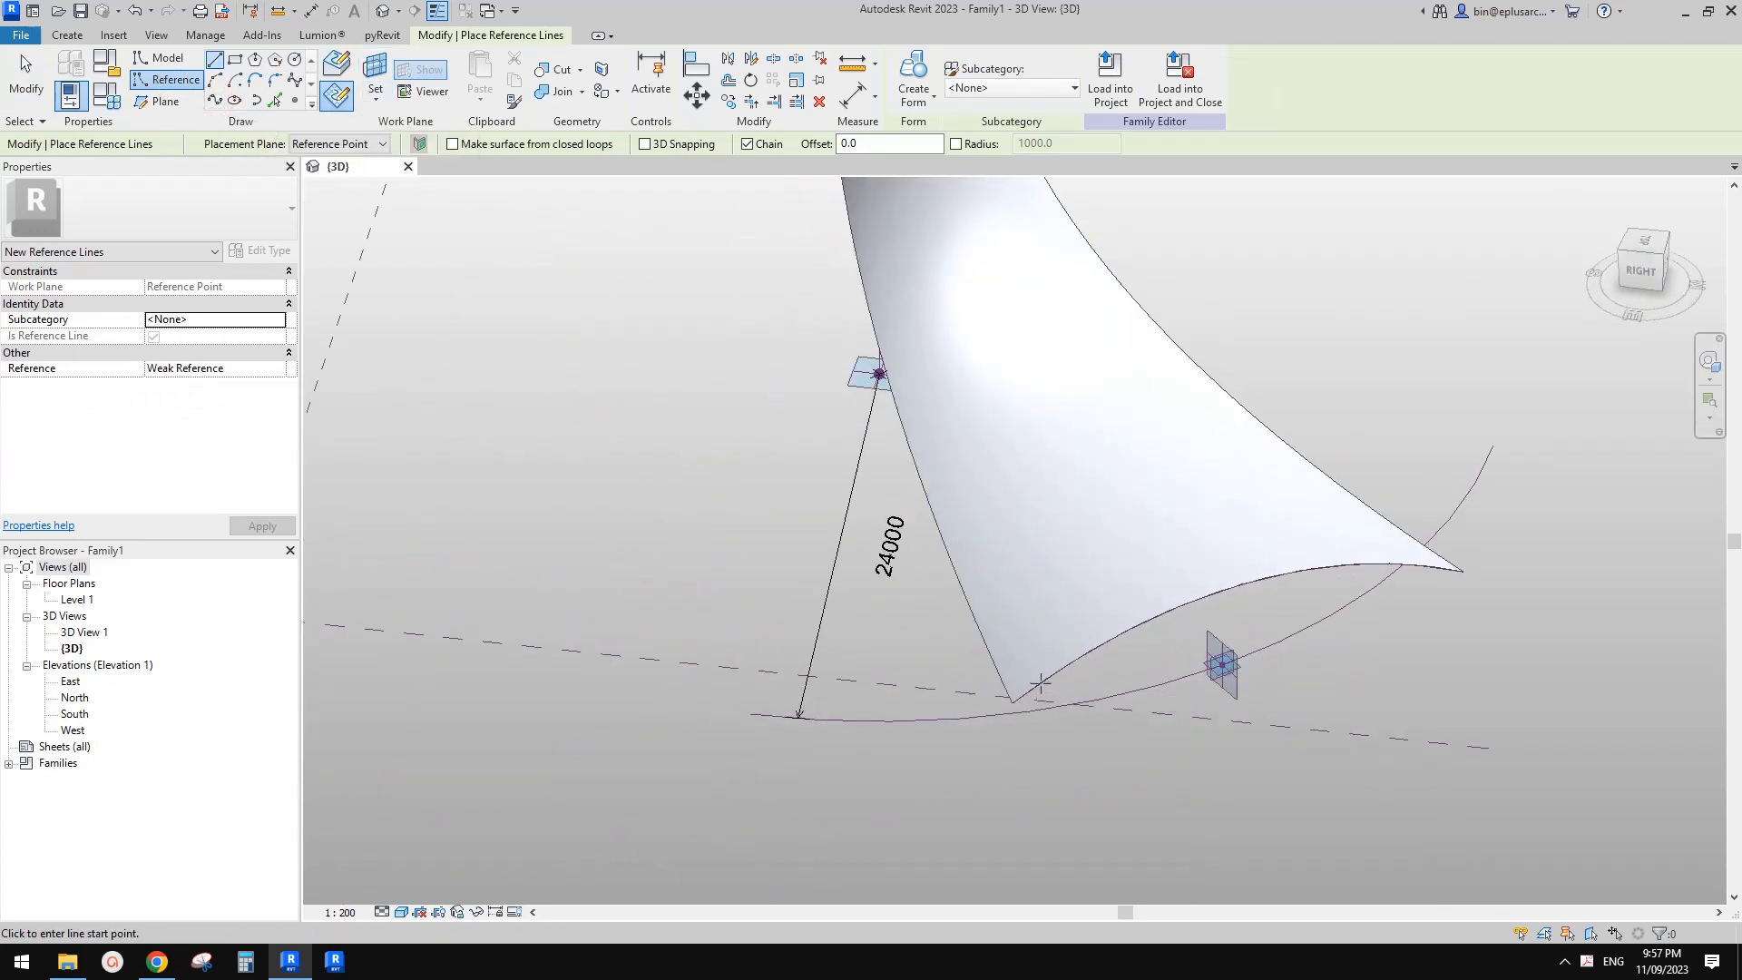
click(215, 102)
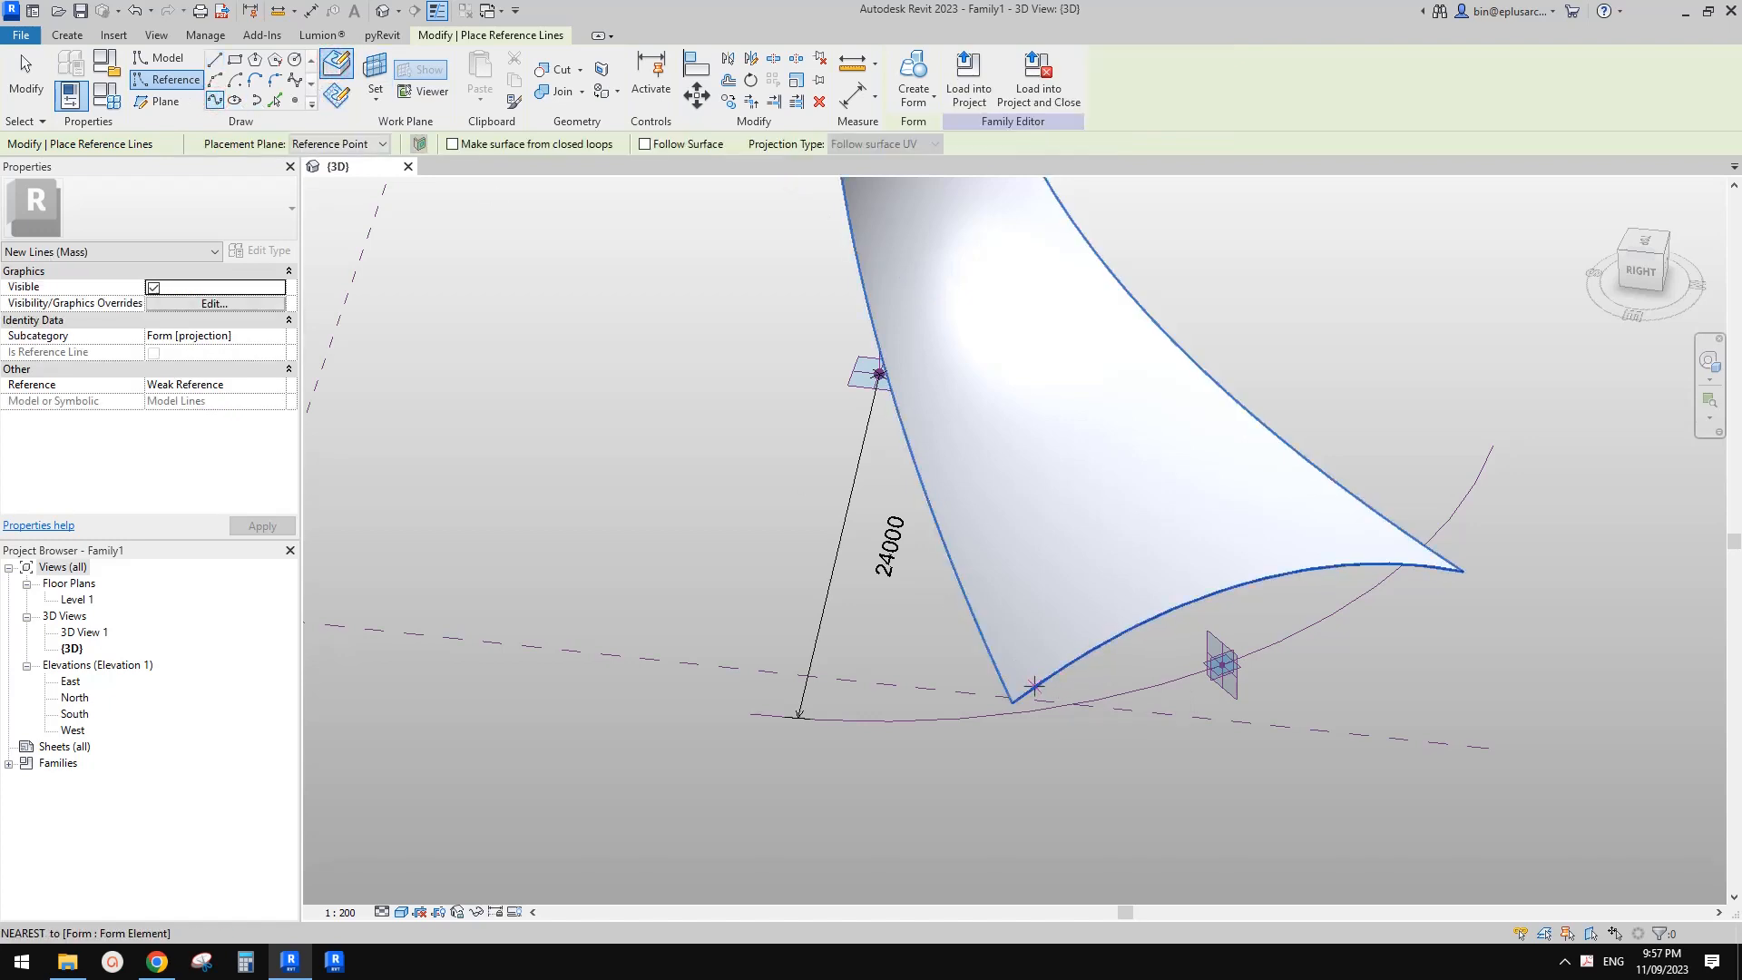
click(1285, 576)
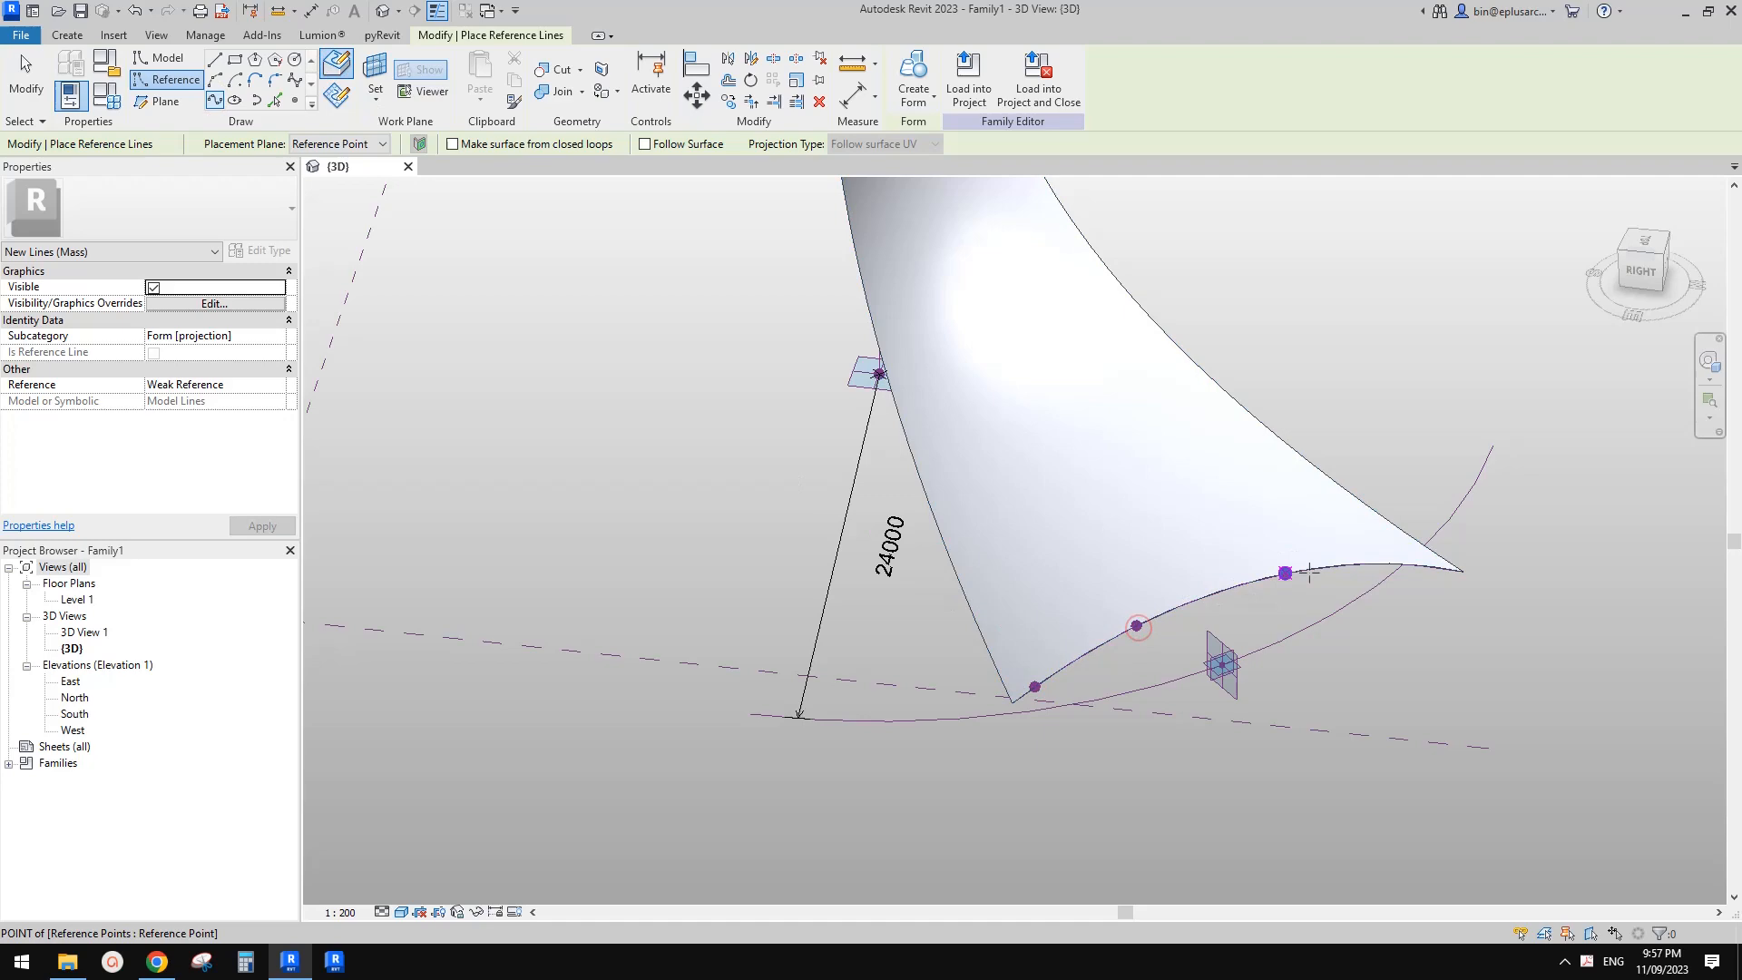
click(1450, 571)
key(Escape)
key(Escape)
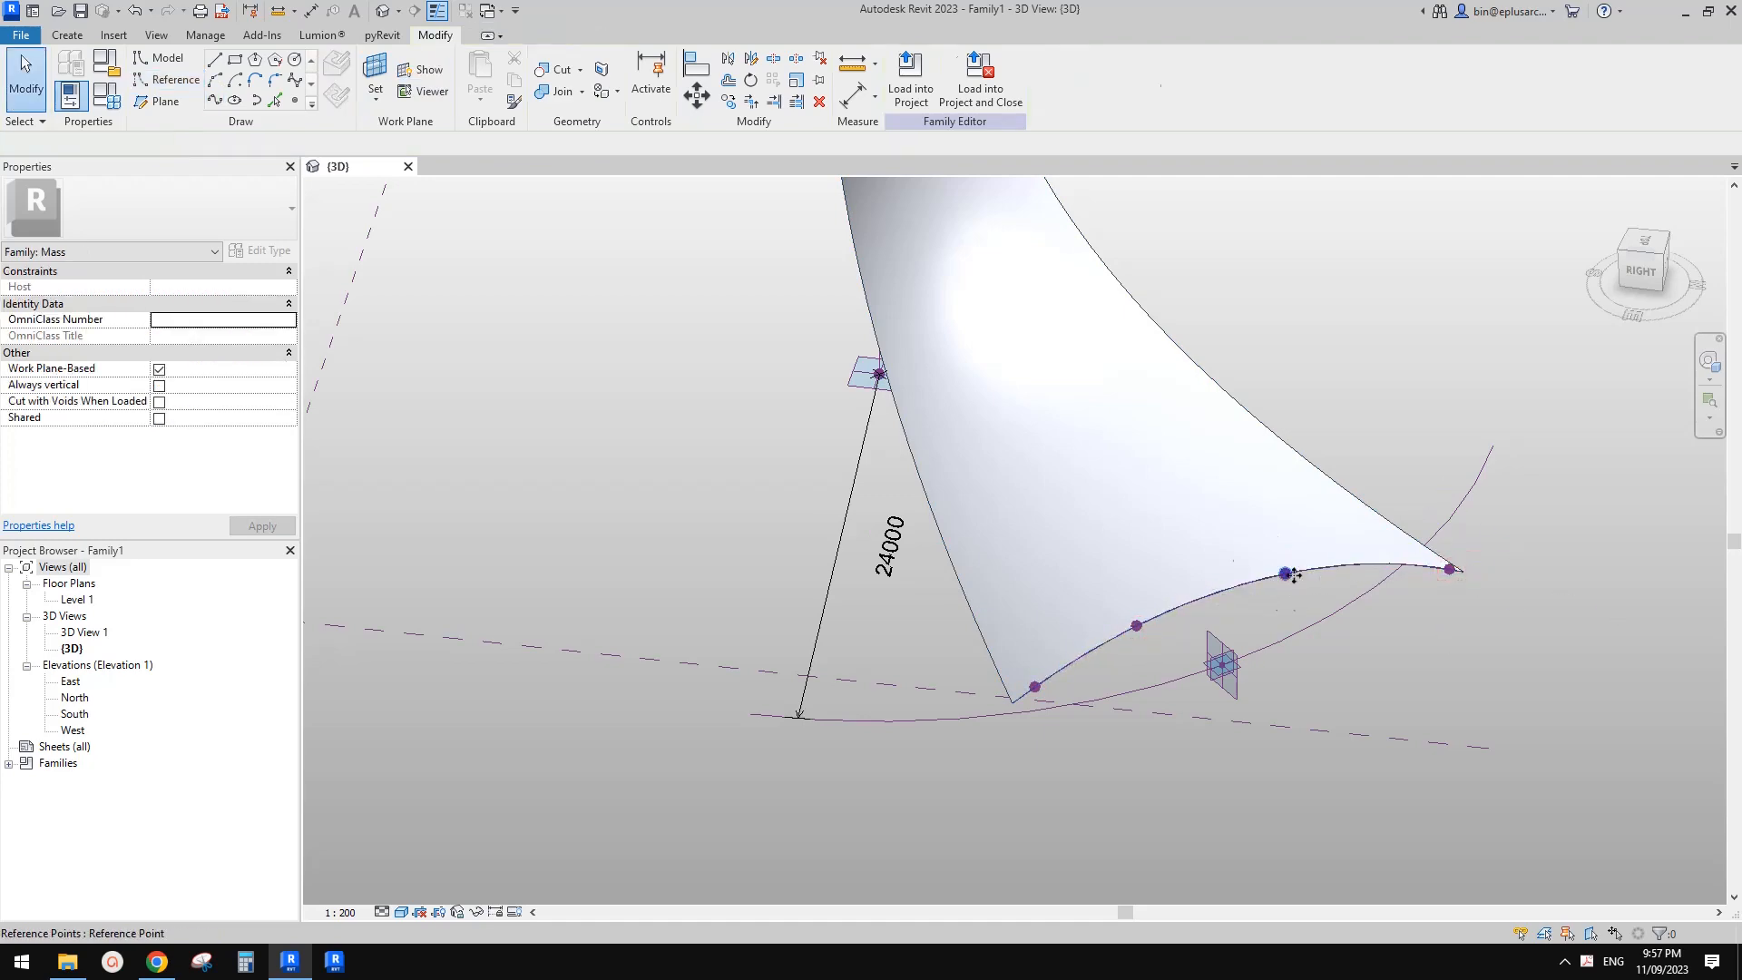
- Set the host of the spline's near end point to <not associated> and pull the point inward off the form's bottom edge
shift+middle_drag(1294, 576, 1416, 586)
click(1280, 566)
key(Escape)
click(1171, 716)
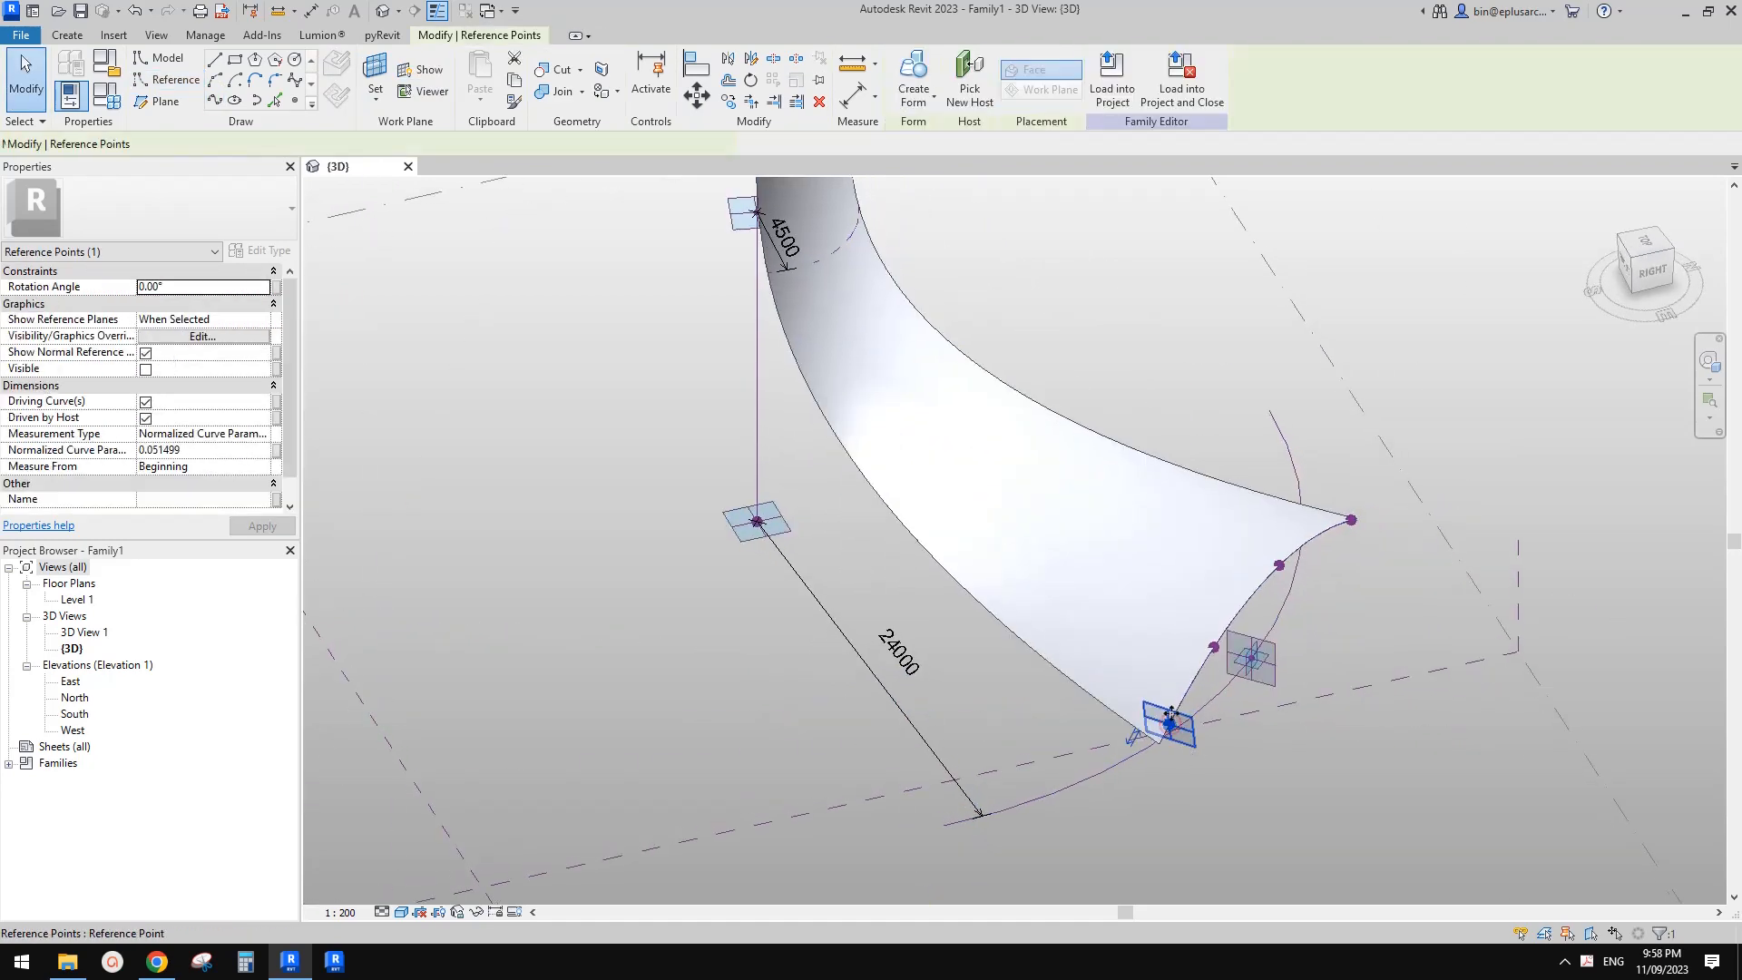
scroll(1171, 716, up, 2)
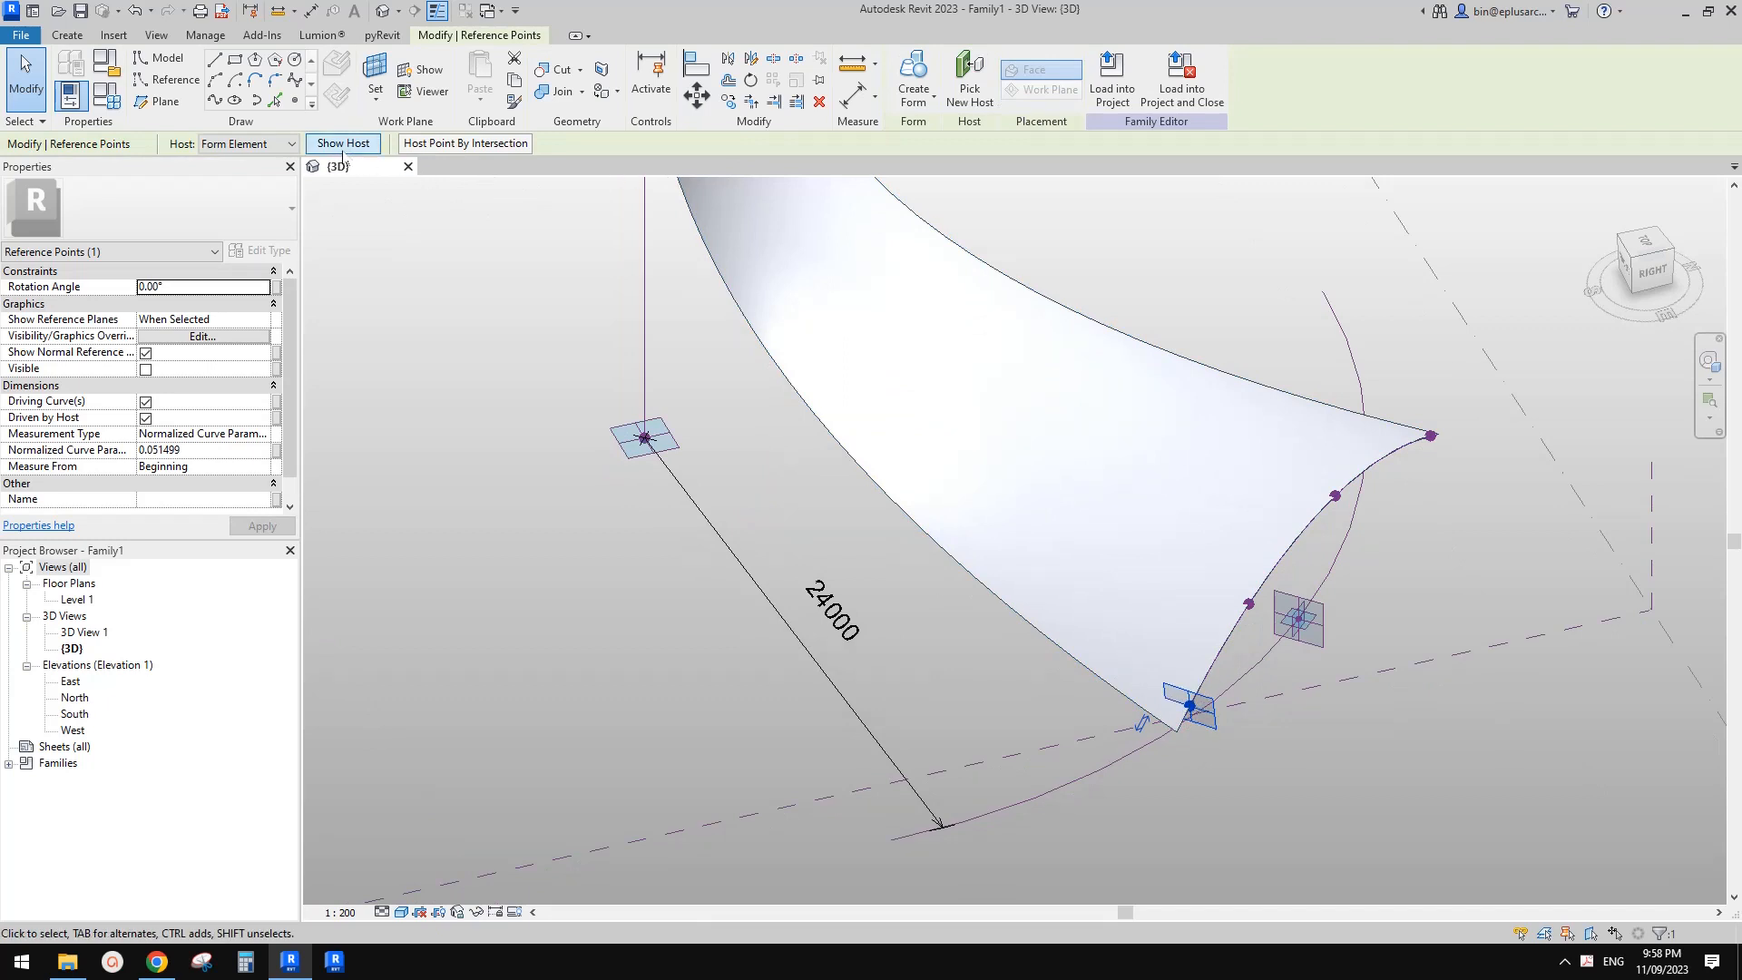
click(268, 145)
click(243, 164)
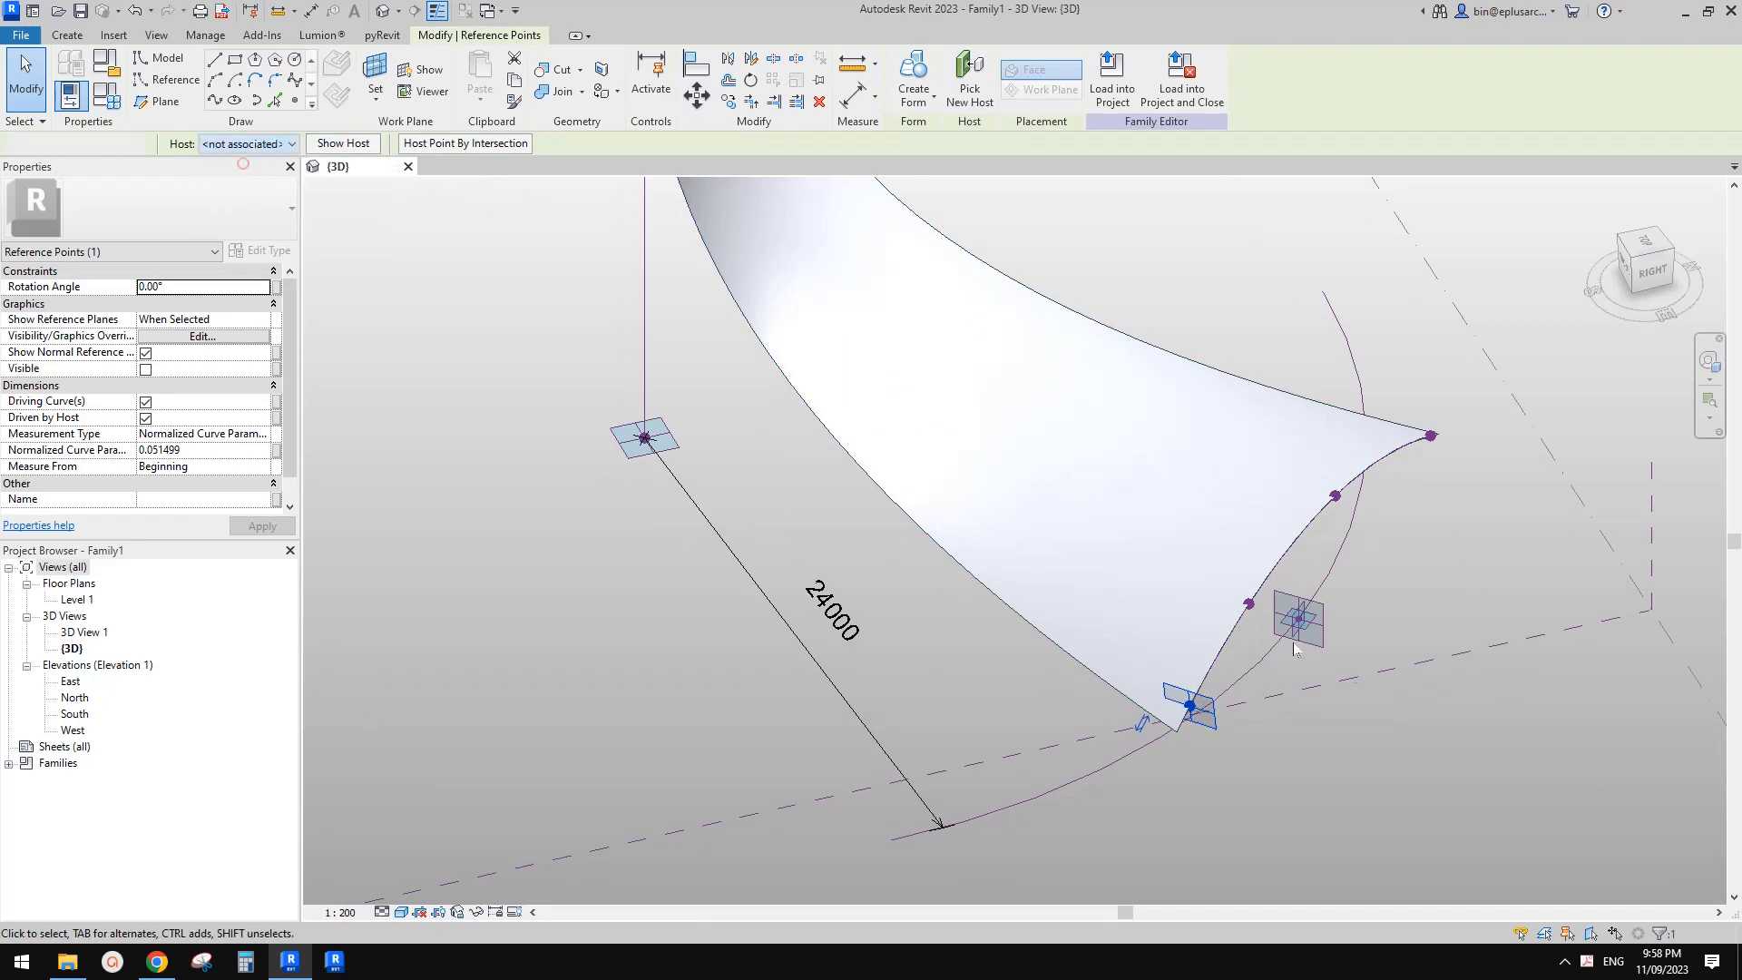
drag(1186, 719, 1050, 653)
shift+middle_drag(1178, 672, 1187, 555)
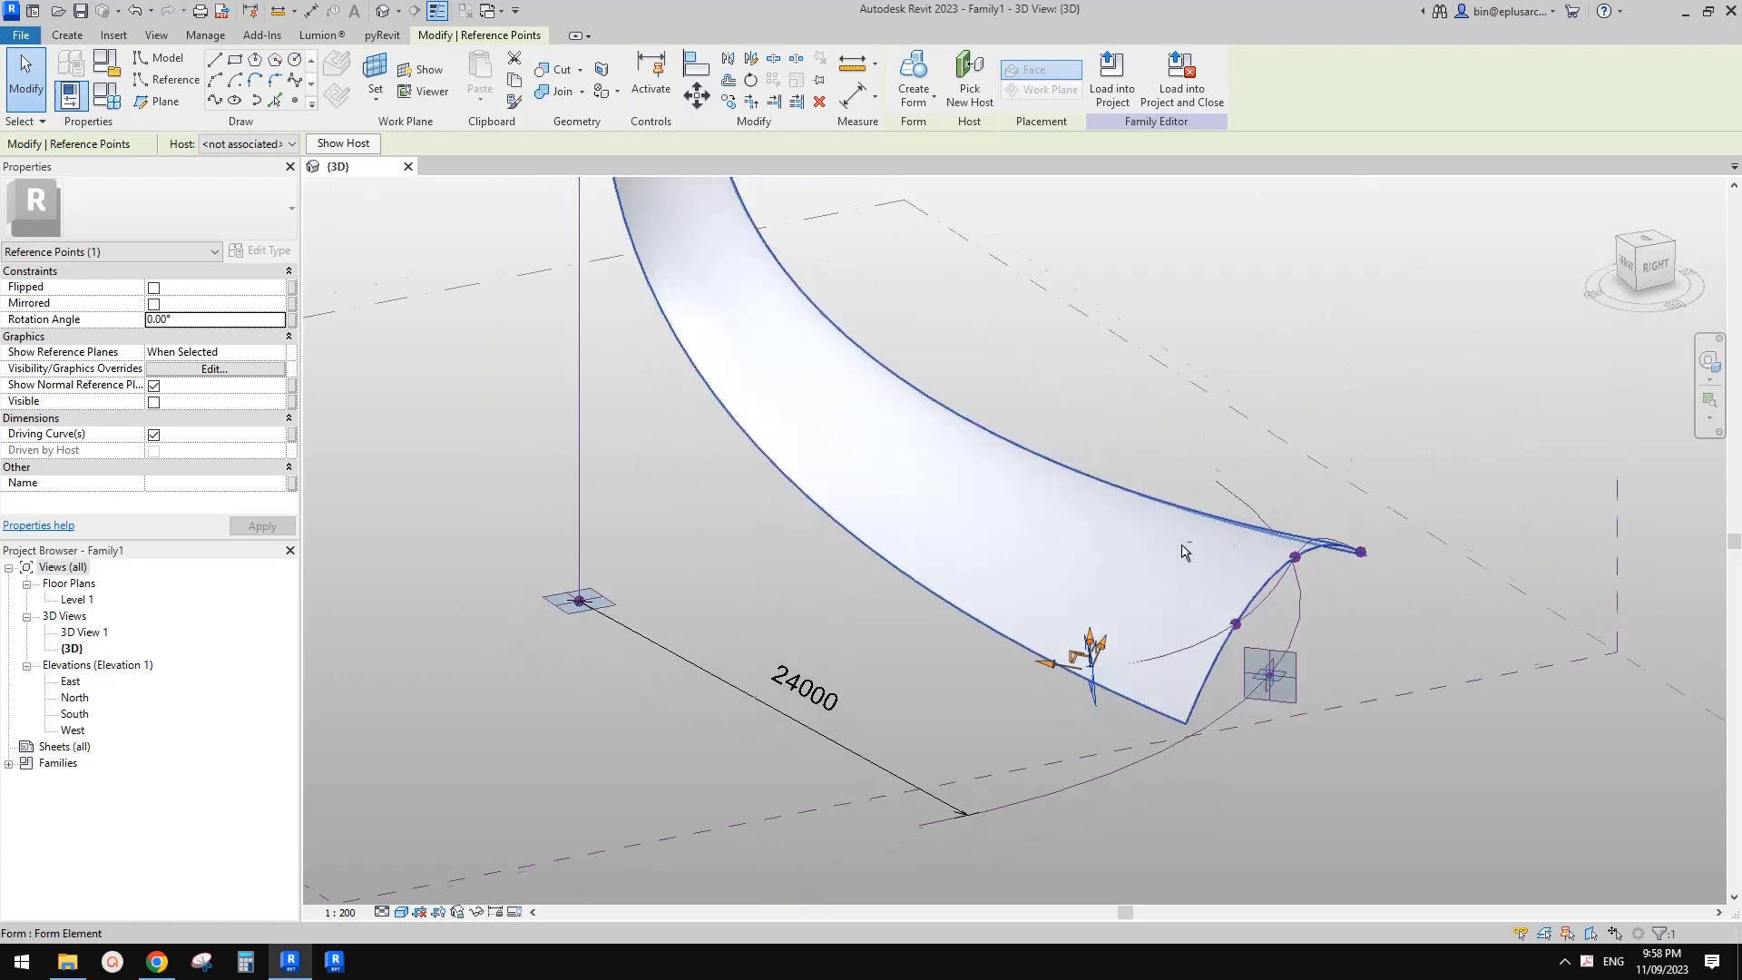
- Slide the spline's second point along the bottom edge to a normalized curve parameter of about 0.224
shift+middle_drag(1331, 557, 1250, 590)
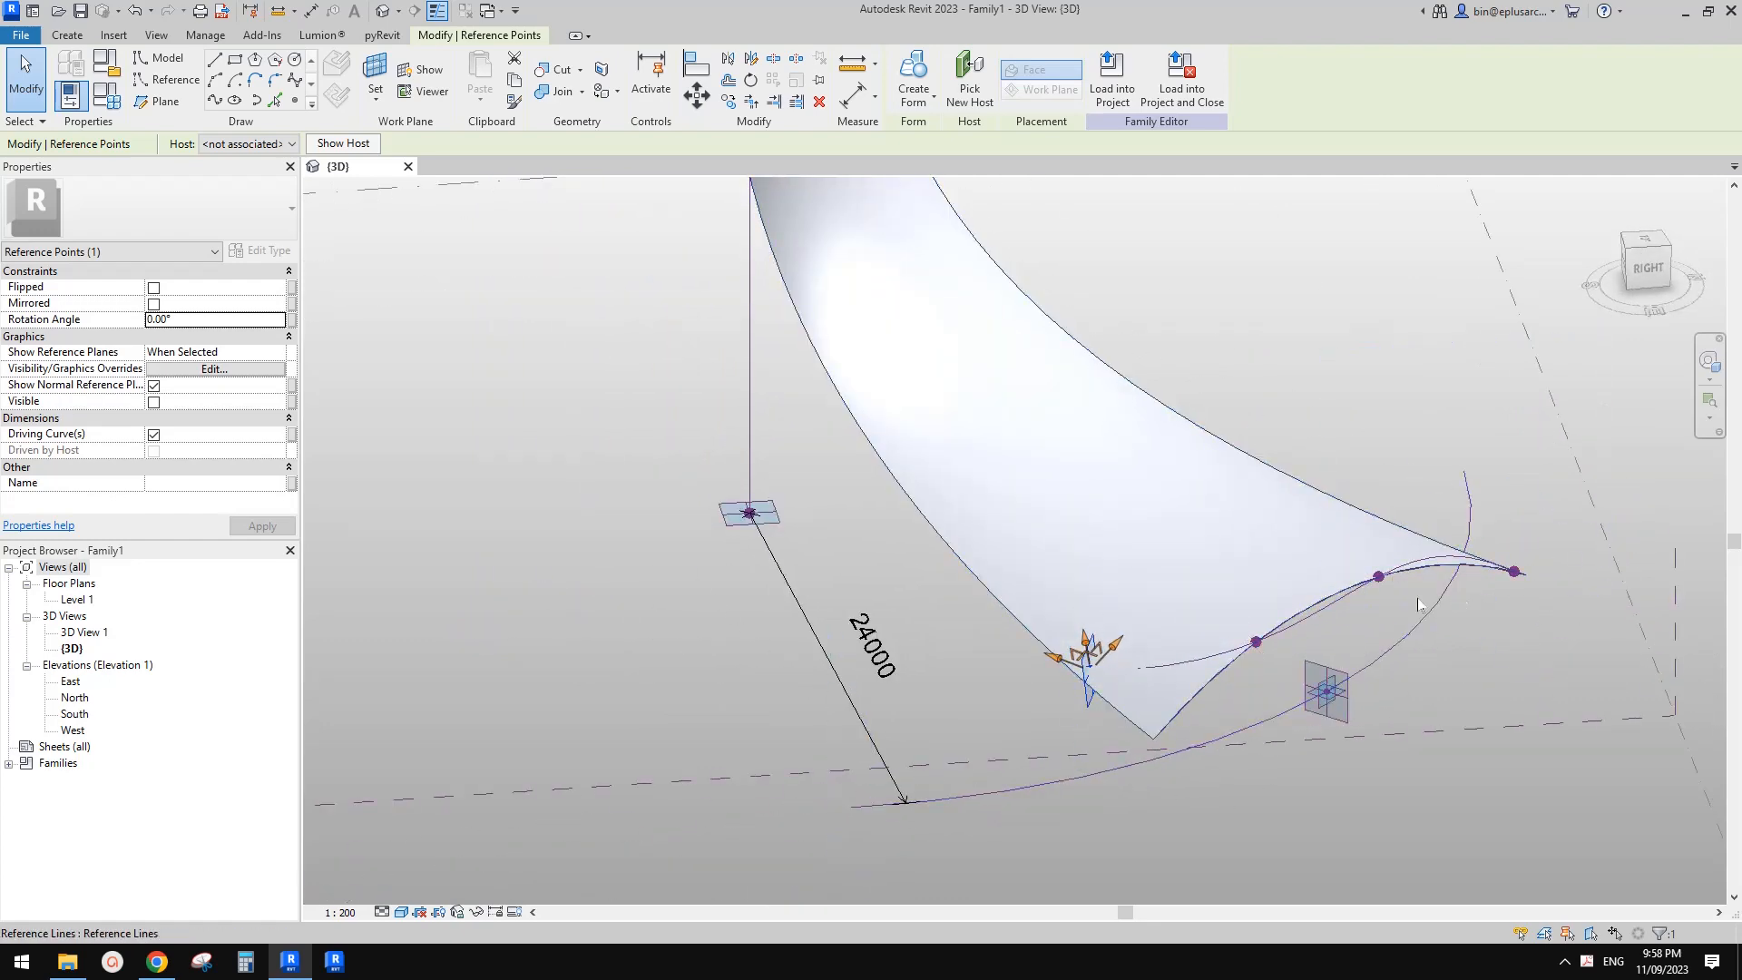
shift+middle_drag(1402, 588, 1252, 698)
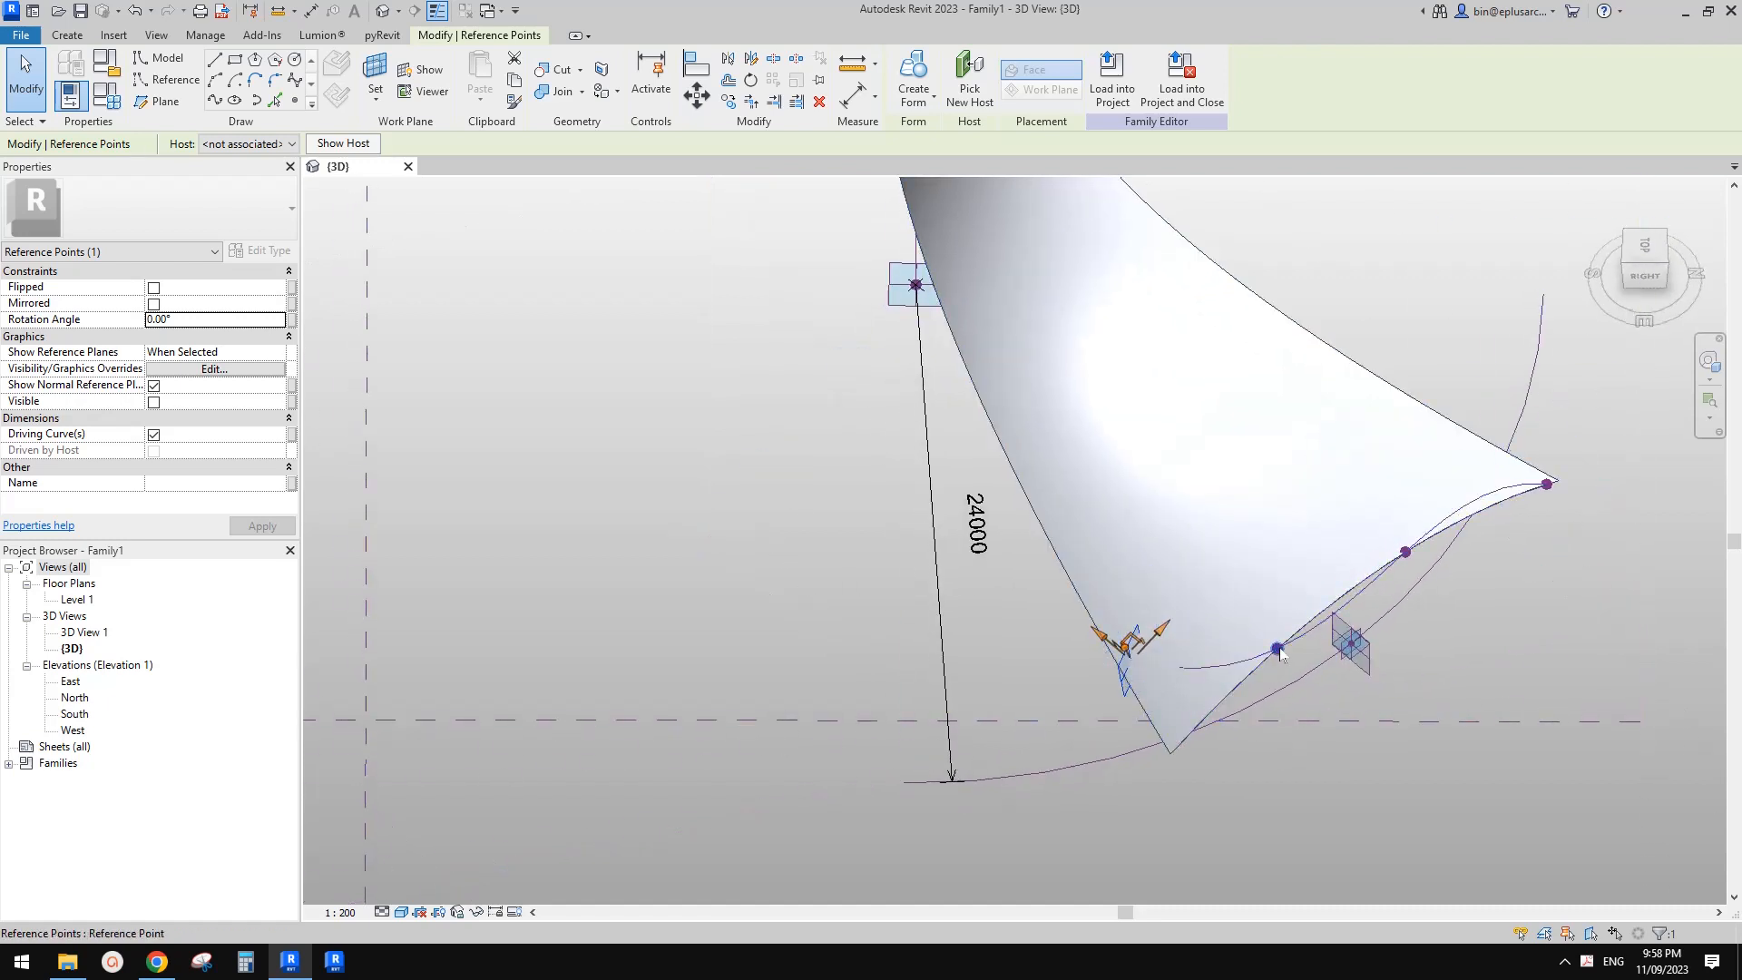
click(1274, 654)
mouse_move(1282, 657)
mouse_down()
mouse_move(1249, 684)
mouse_move(1256, 671)
mouse_up()
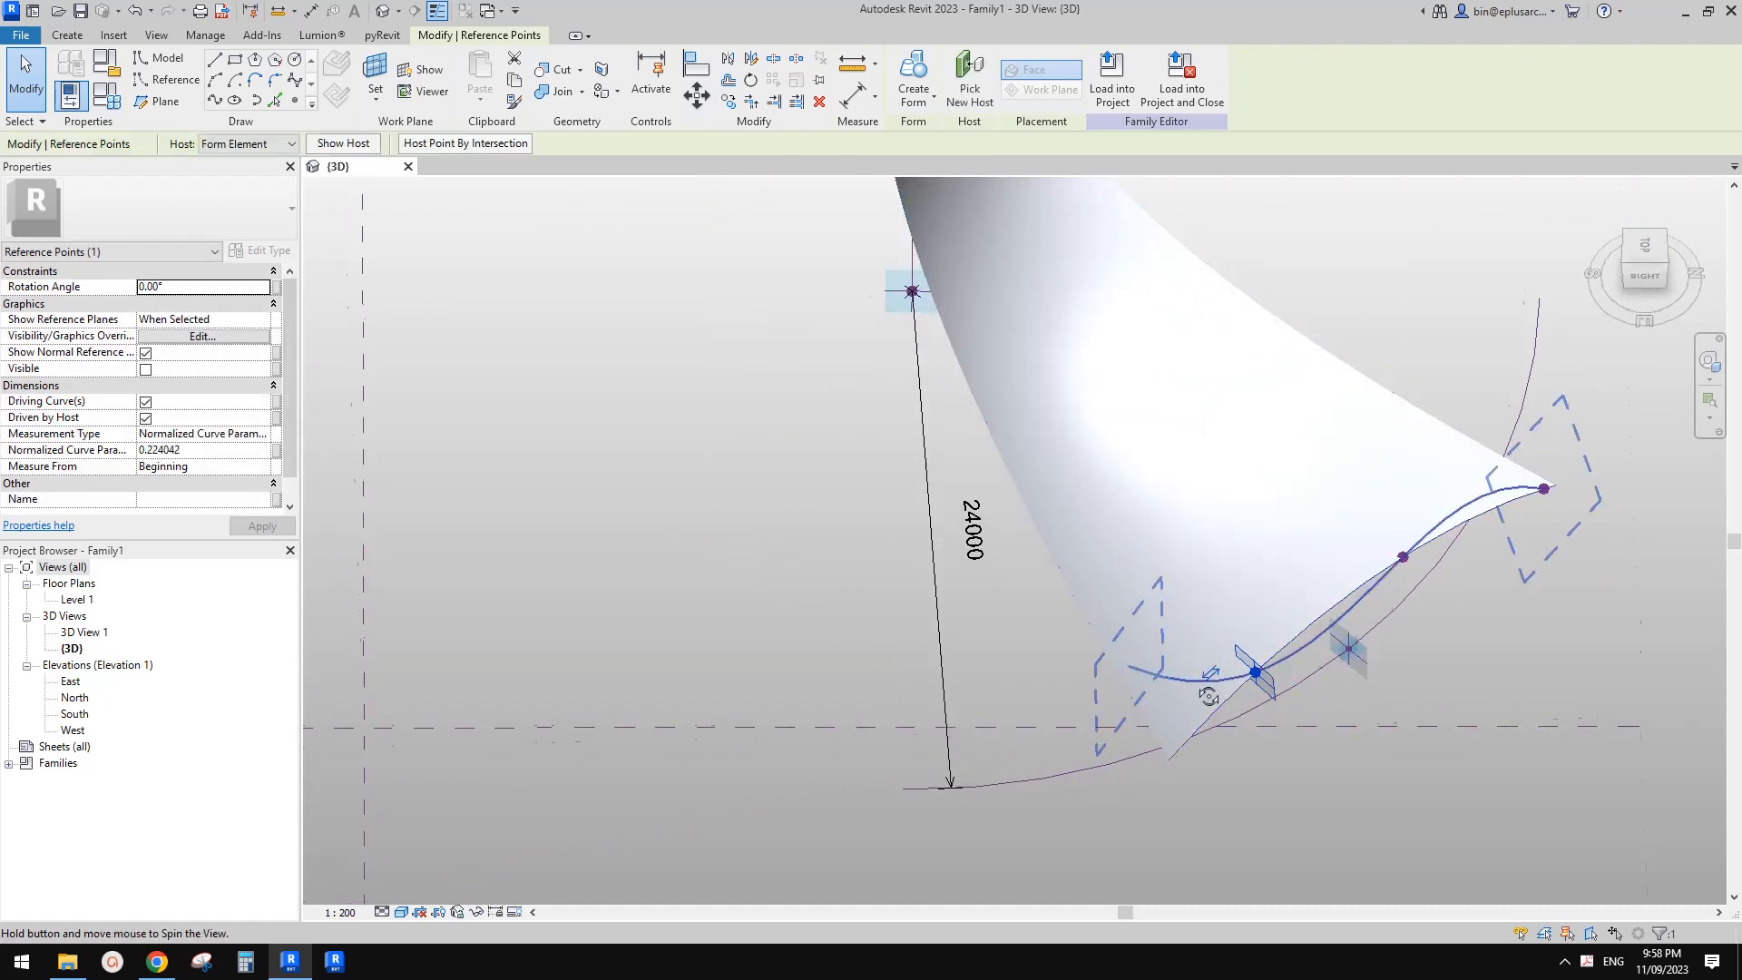
- Set the host of the spline's far end point to <not associated> and pull the point inward off the edge
shift+middle_drag(1199, 672, 1413, 830)
scroll(1130, 678, down, 1)
click(1412, 822)
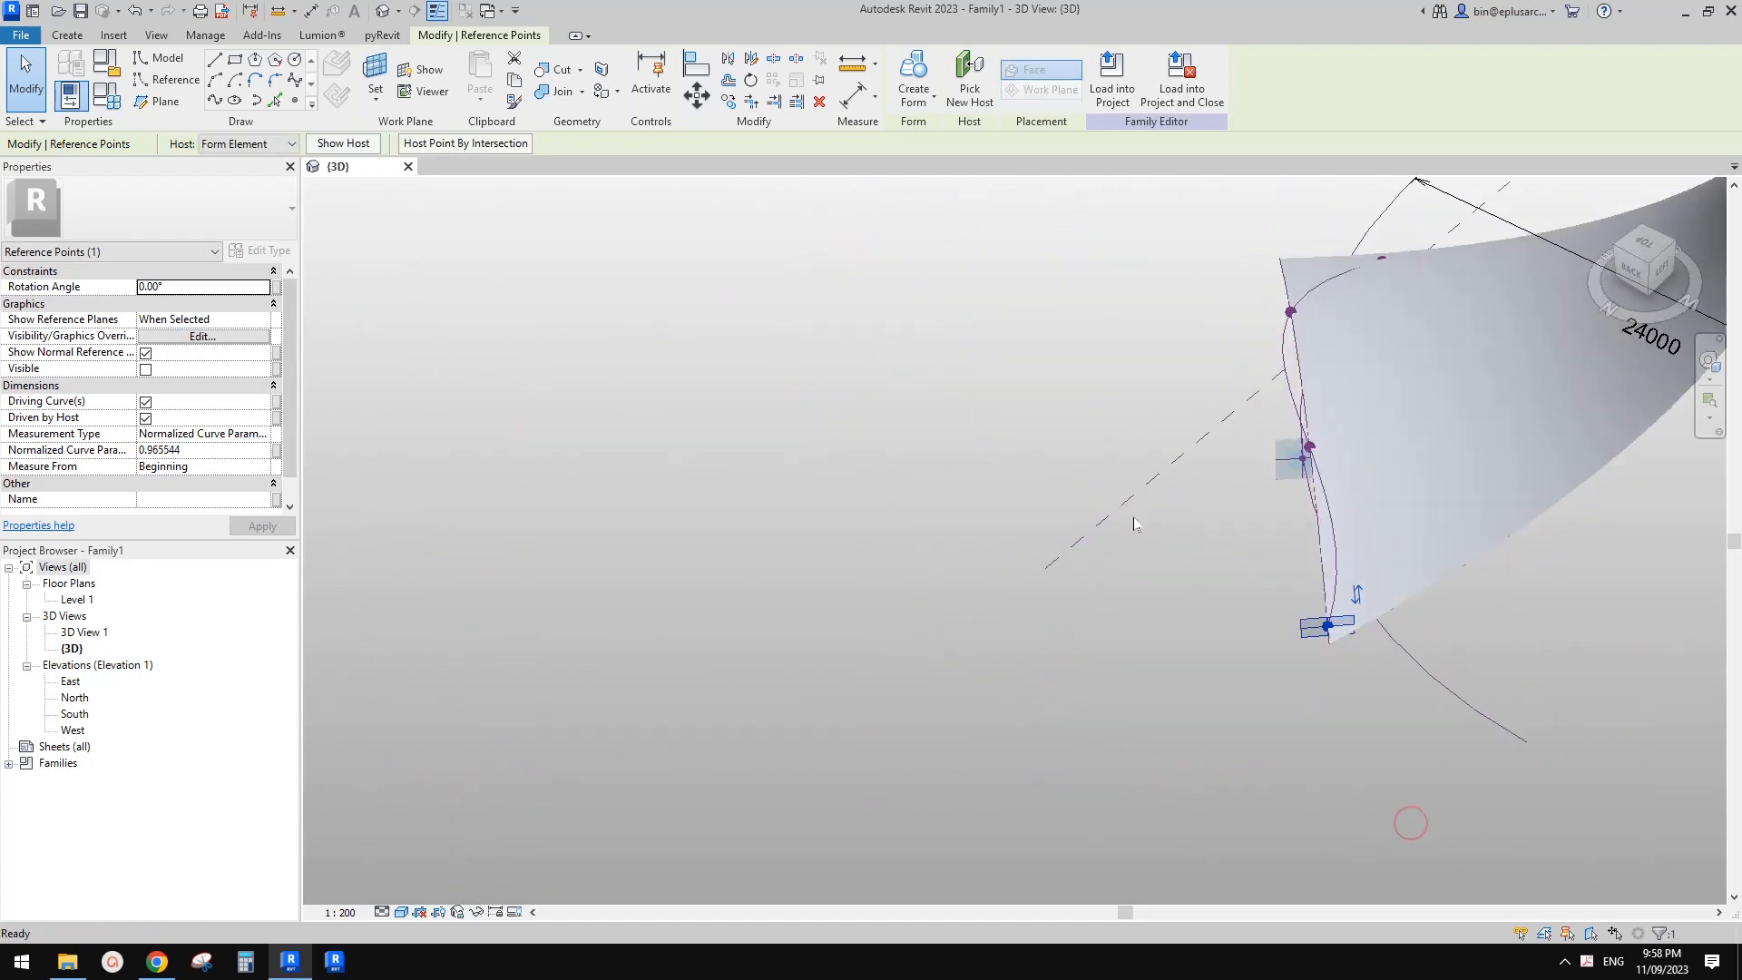
click(245, 144)
click(253, 163)
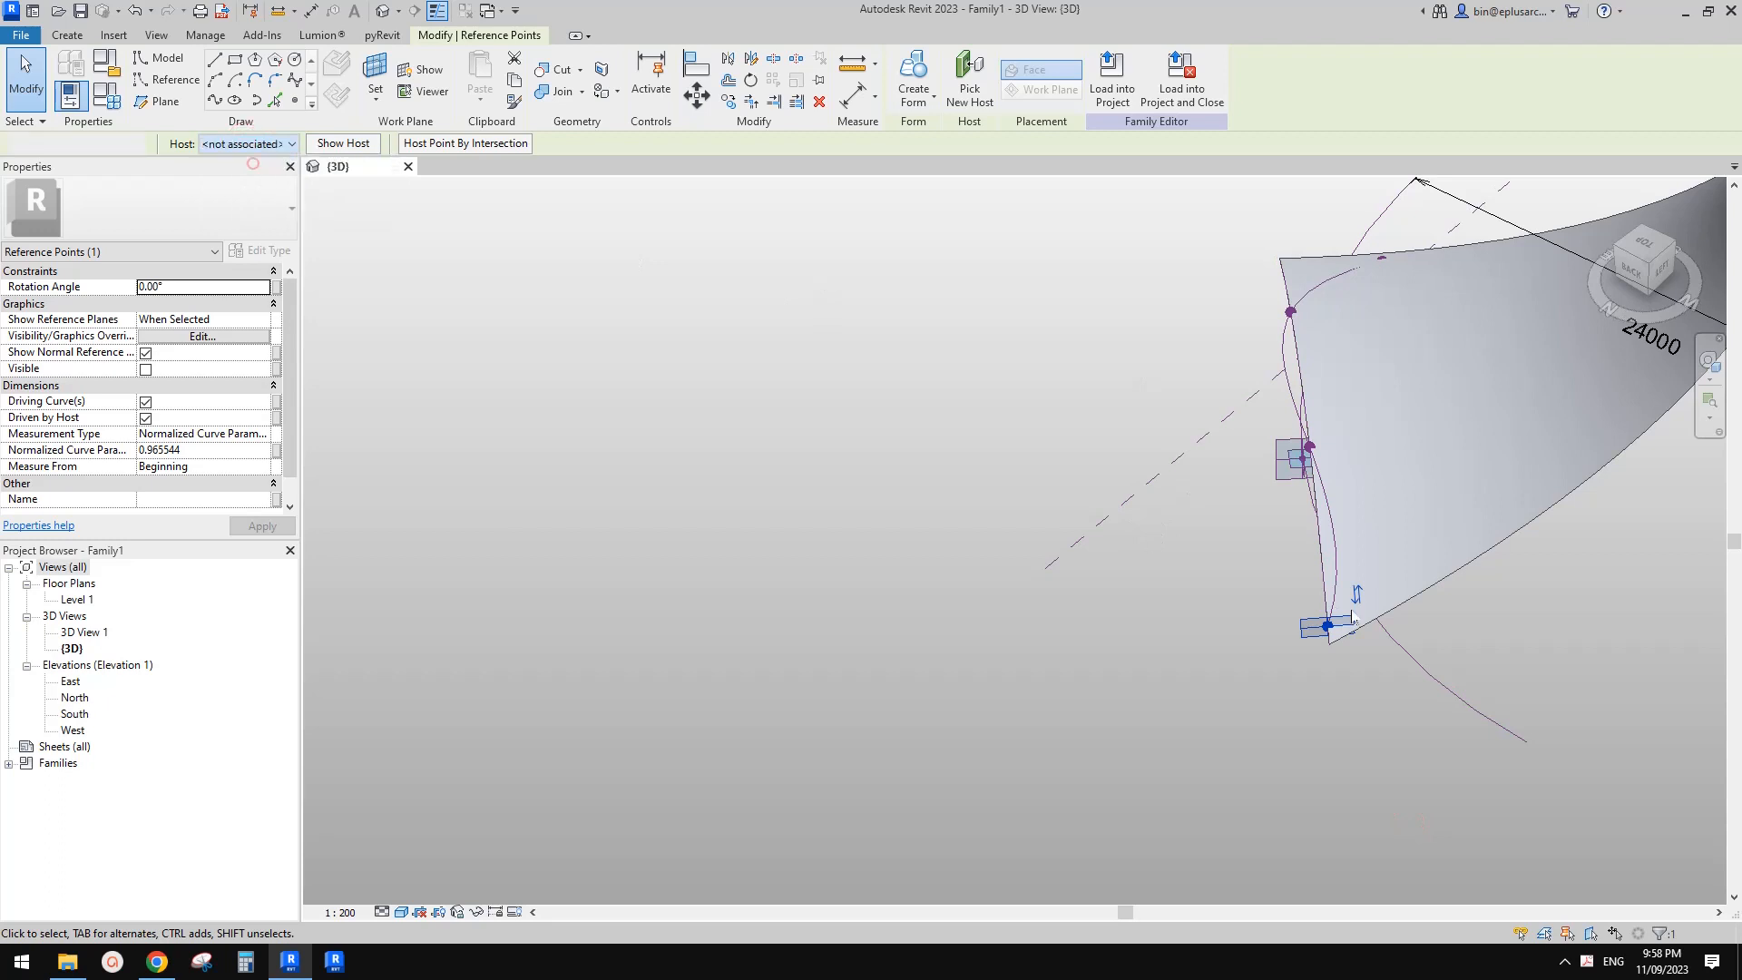
mouse_move(1373, 620)
mouse_down()
mouse_move(1441, 596)
mouse_move(1394, 622)
mouse_up()
shift+middle_drag(1432, 631, 1488, 570)
drag(1441, 610, 1446, 573)
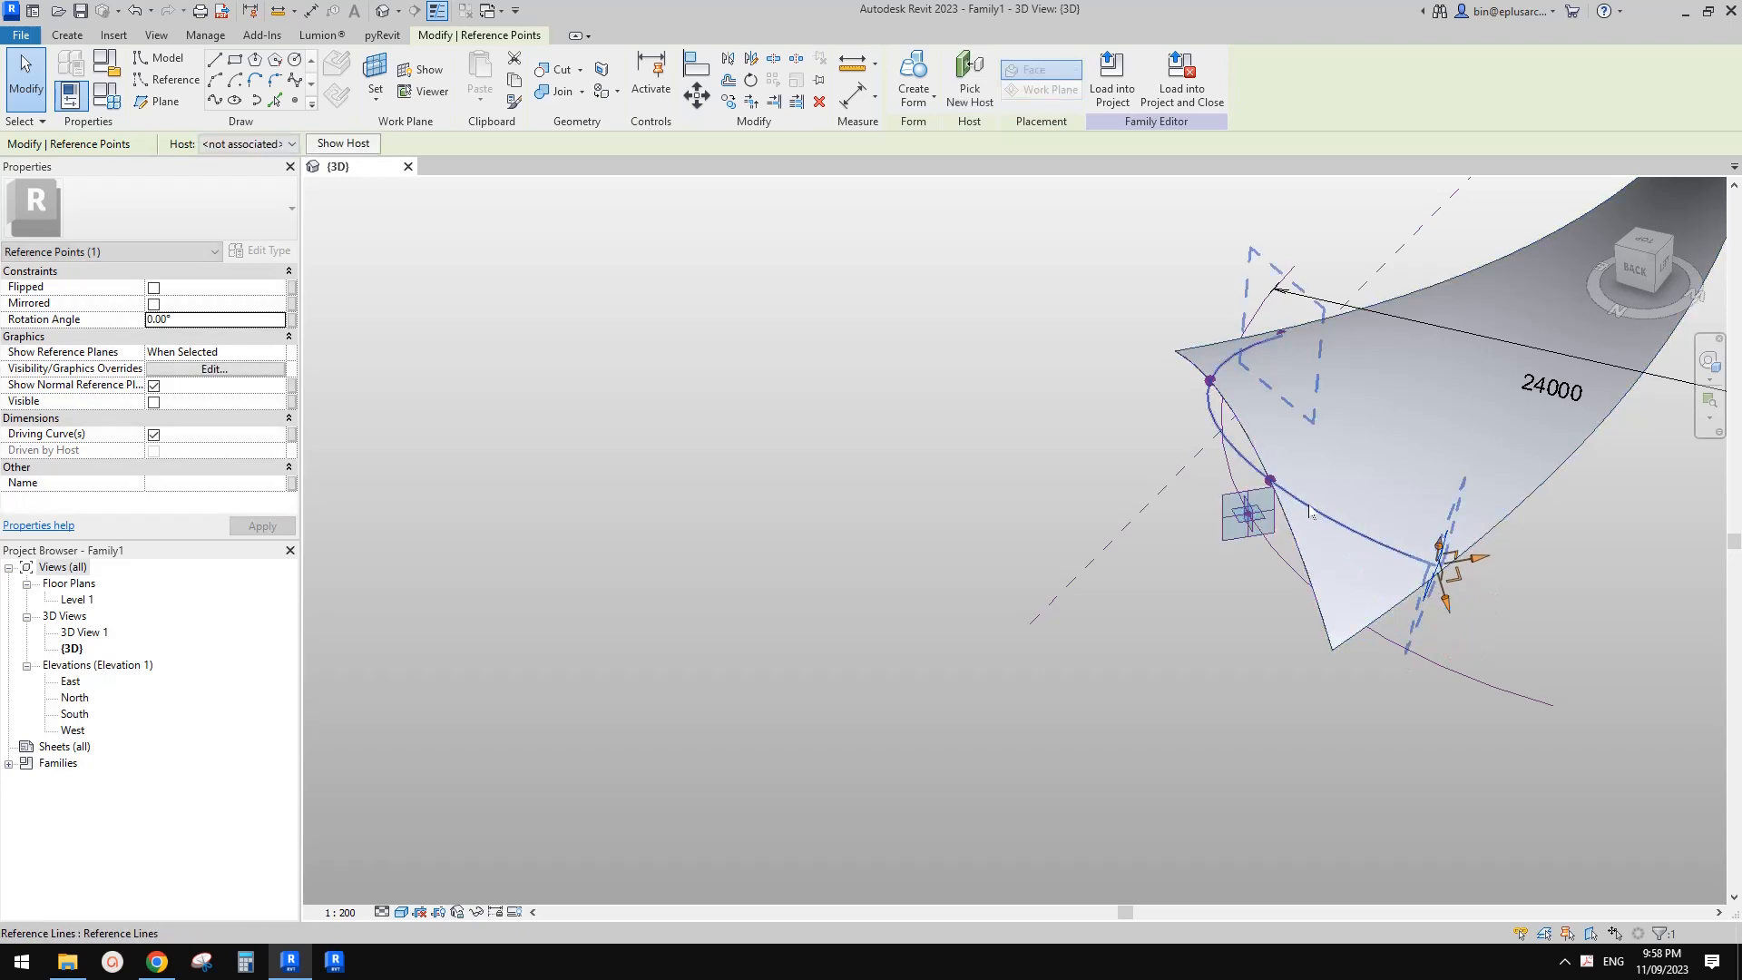
shift+middle_drag(1412, 486, 1400, 572)
- Delete the existing tower form, keeping its profile arcs and the new base spline
key(Escape)
click(1272, 432)
scroll(1272, 432, down, 1)
key(Delete)
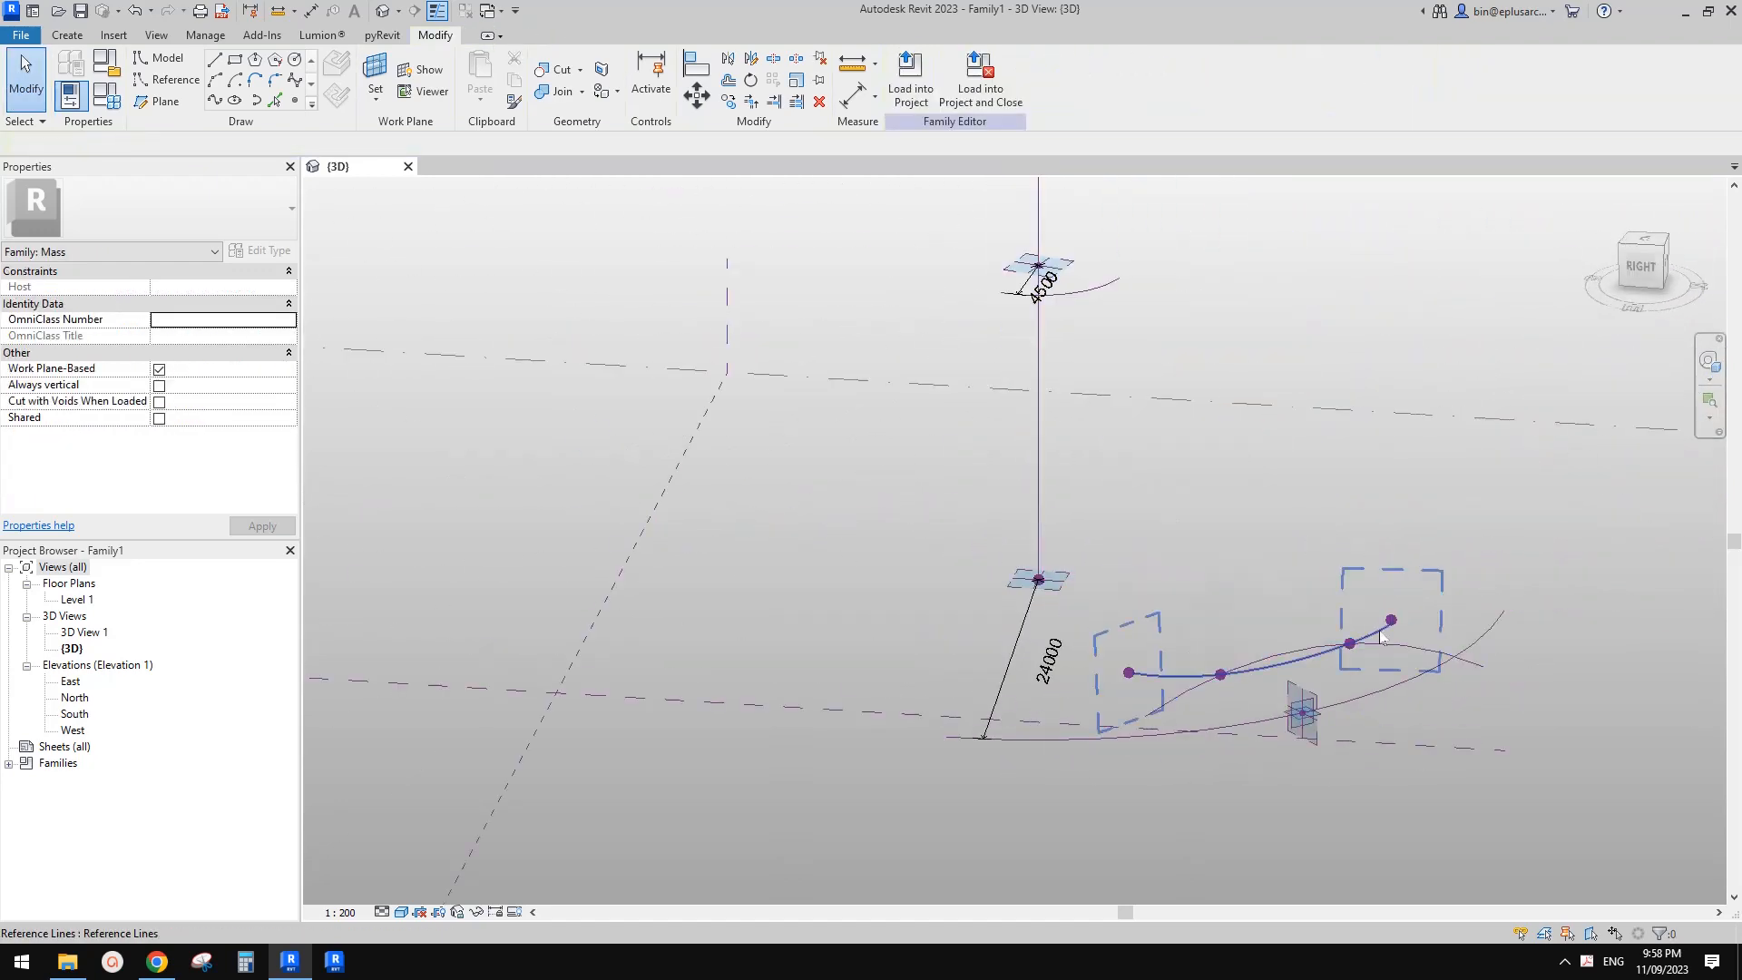
- Create a new tower form from the base spline and the five profile arcs above it
click(1375, 634)
scroll(1375, 634, down, 4)
middle_drag(1275, 592, 1317, 673)
scroll(1318, 673, up, 1)
ctrl+click(1250, 515)
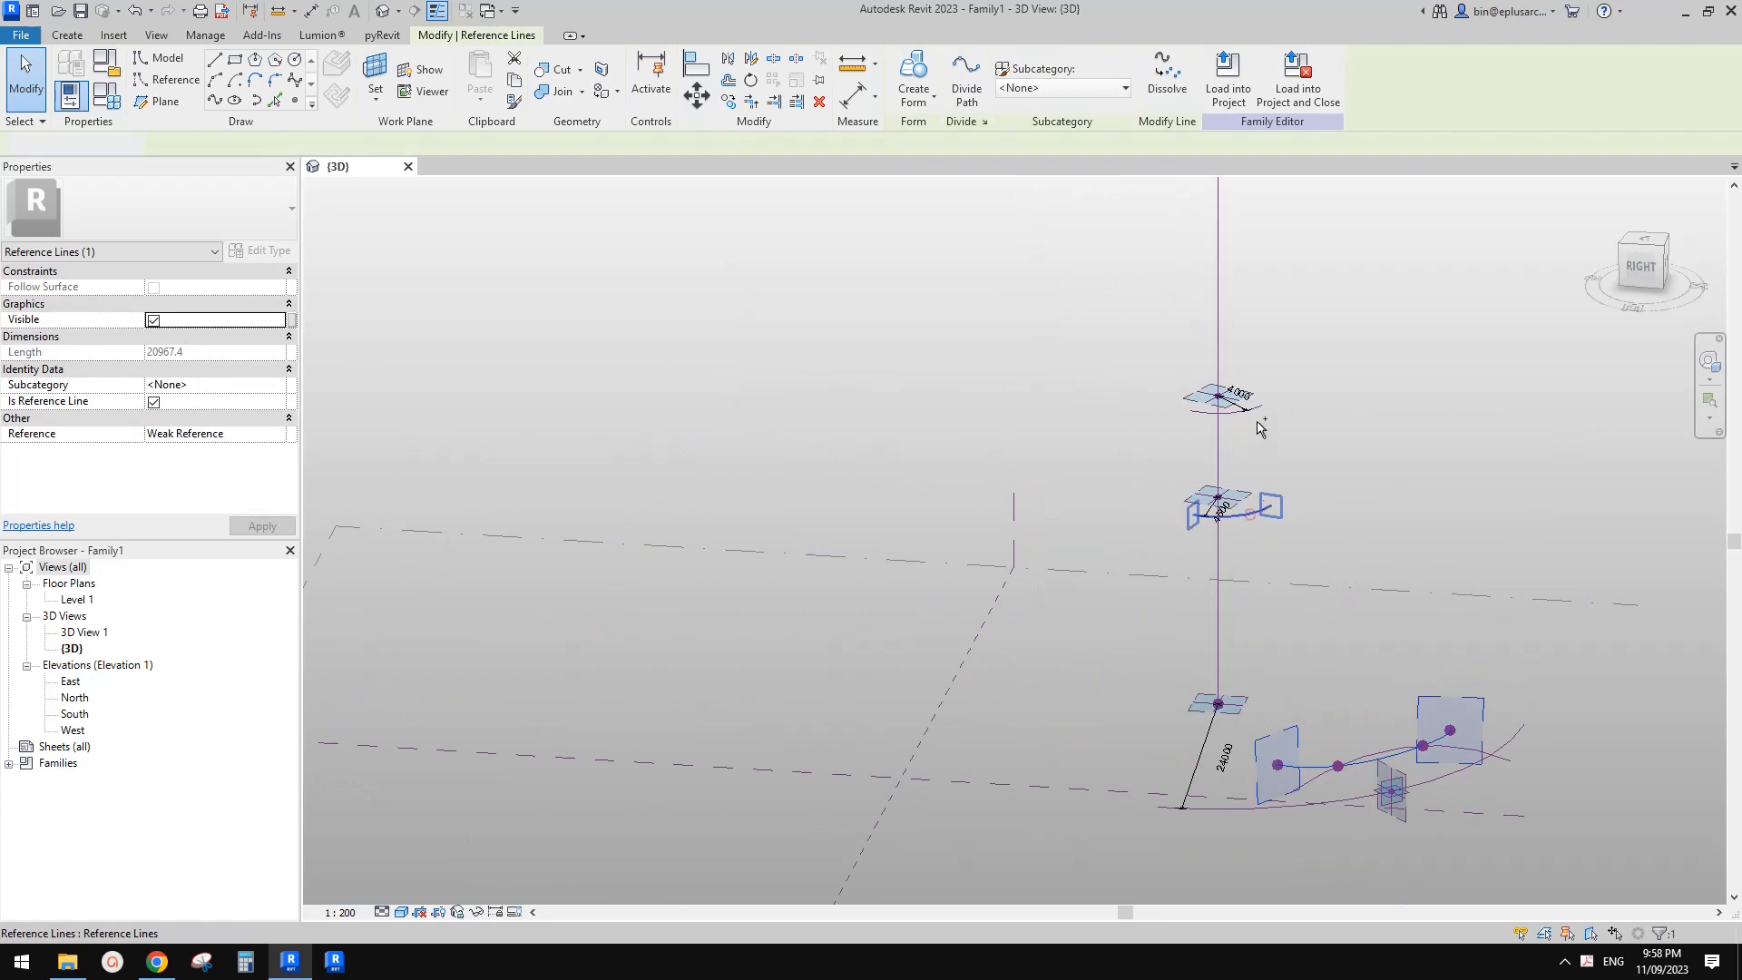
ctrl+click(1258, 413)
scroll(1302, 421, down, 1)
shift+middle_drag(1302, 422, 1352, 499)
middle_drag(1352, 499, 1313, 786)
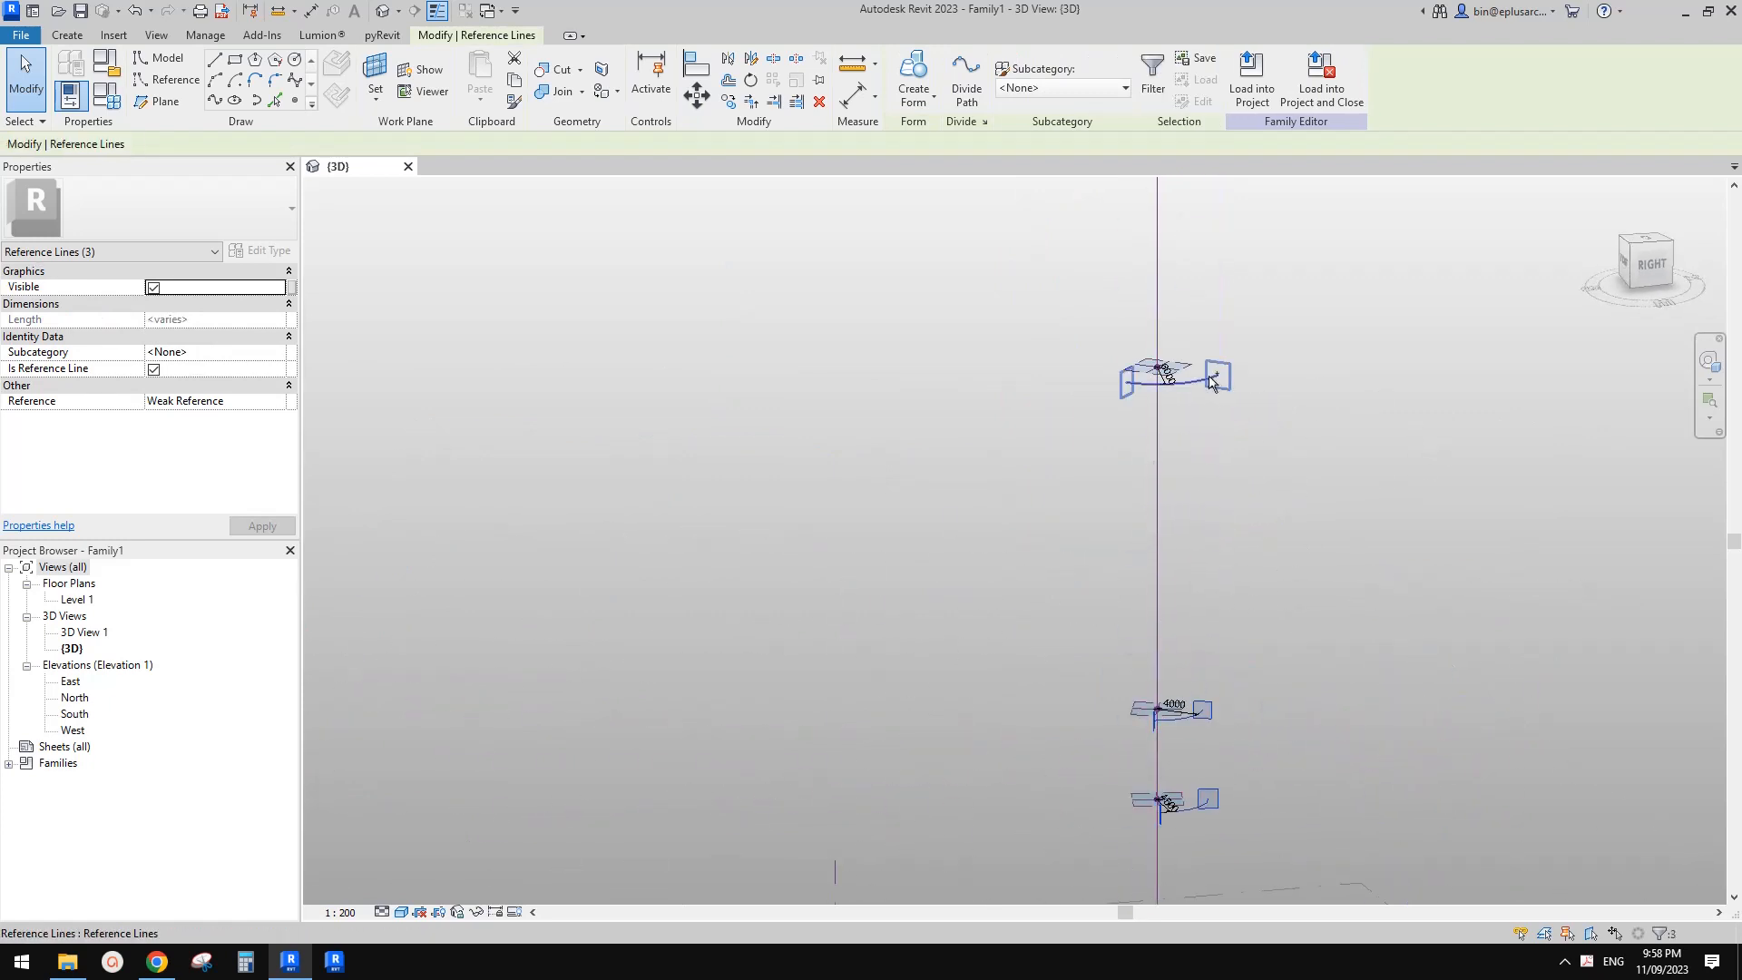
middle_drag(1190, 655, 1199, 802)
scroll(1174, 548, up, 7)
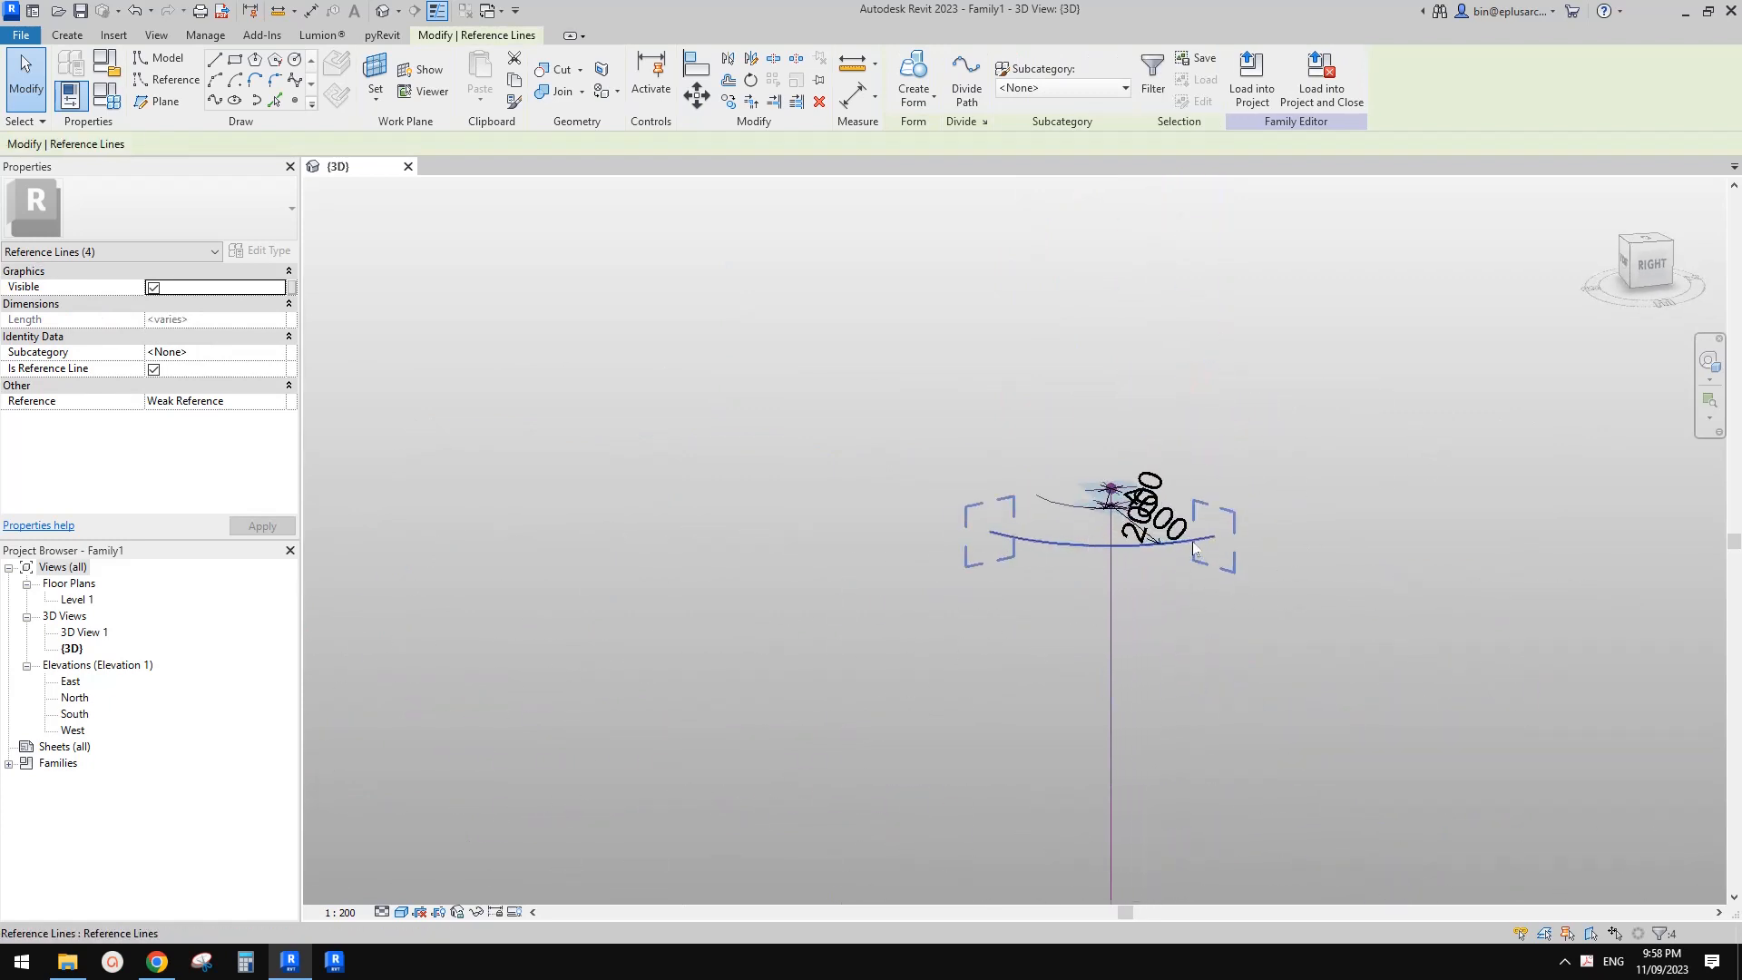
ctrl+click(989, 484)
scroll(989, 485, up, 2)
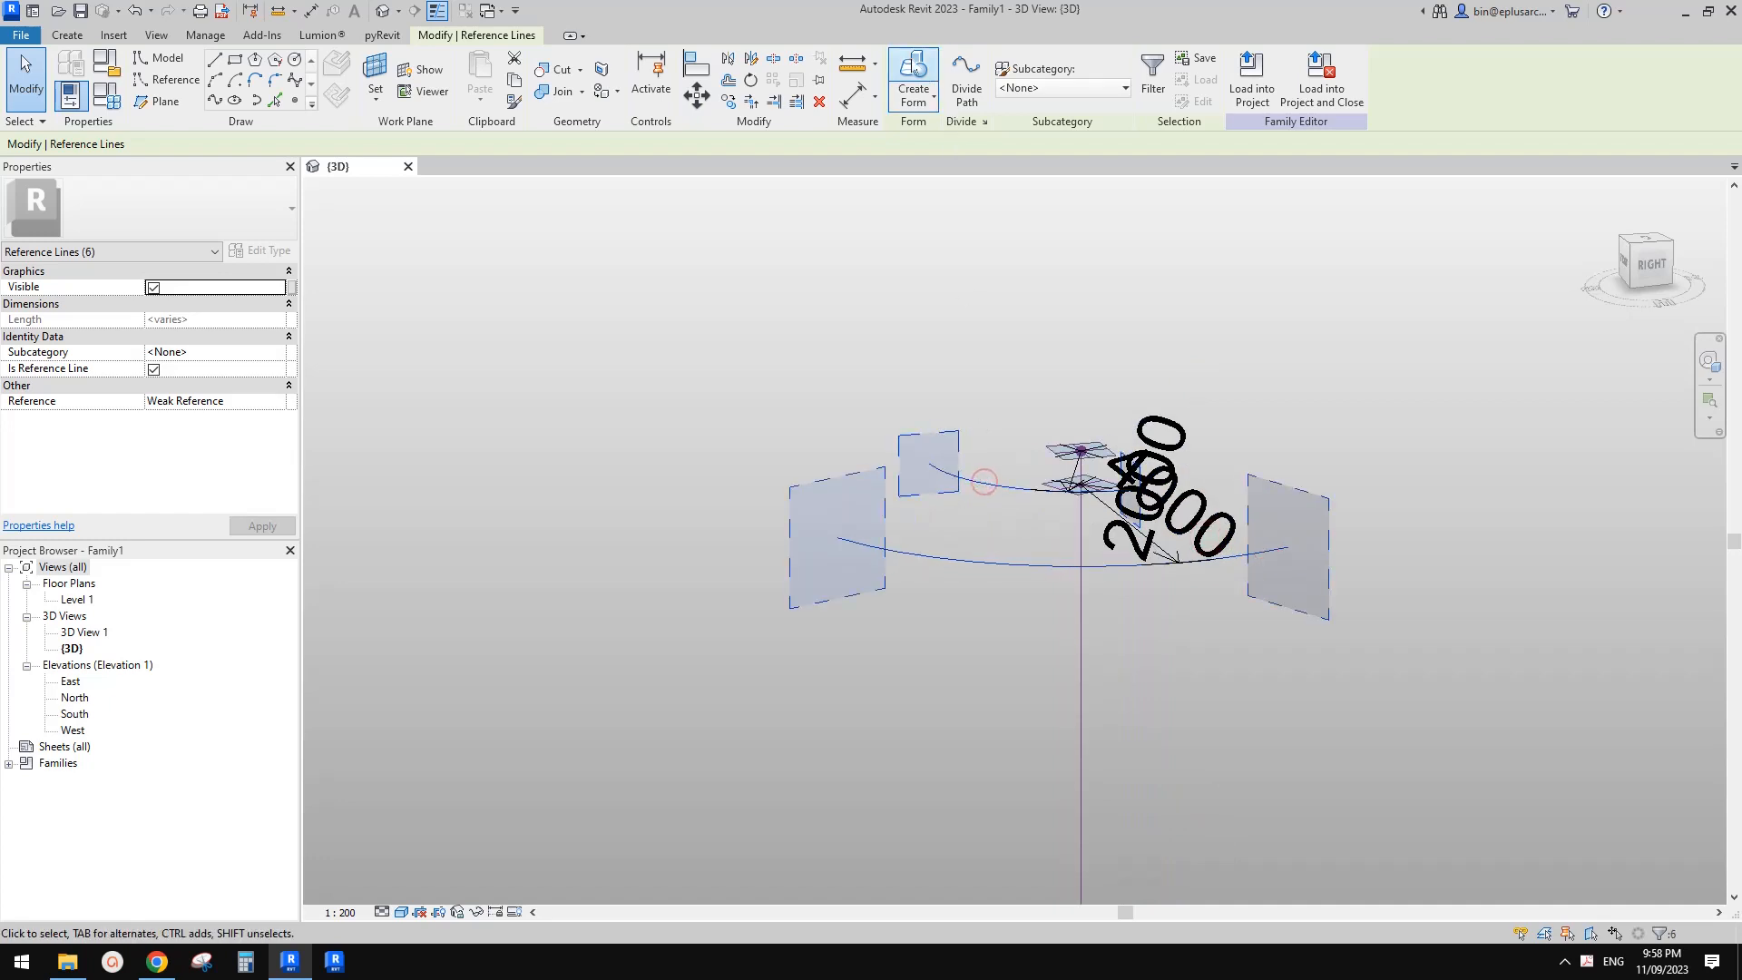
click(912, 58)
- Examine the rebuilt flare and its curved bottom edge from several sides, including a side view
scroll(1284, 386, down, 5)
scroll(1295, 556, down, 2)
middle_drag(1351, 758, 1315, 541)
middle_drag(1350, 799, 1384, 513)
scroll(1429, 684, up, 2)
shift+middle_drag(1415, 726, 1369, 836)
click(1303, 731)
scroll(1370, 707, up, 2)
shift+middle_drag(1393, 669, 1403, 635)
click(1402, 637)
key(Tab)
key(Tab)
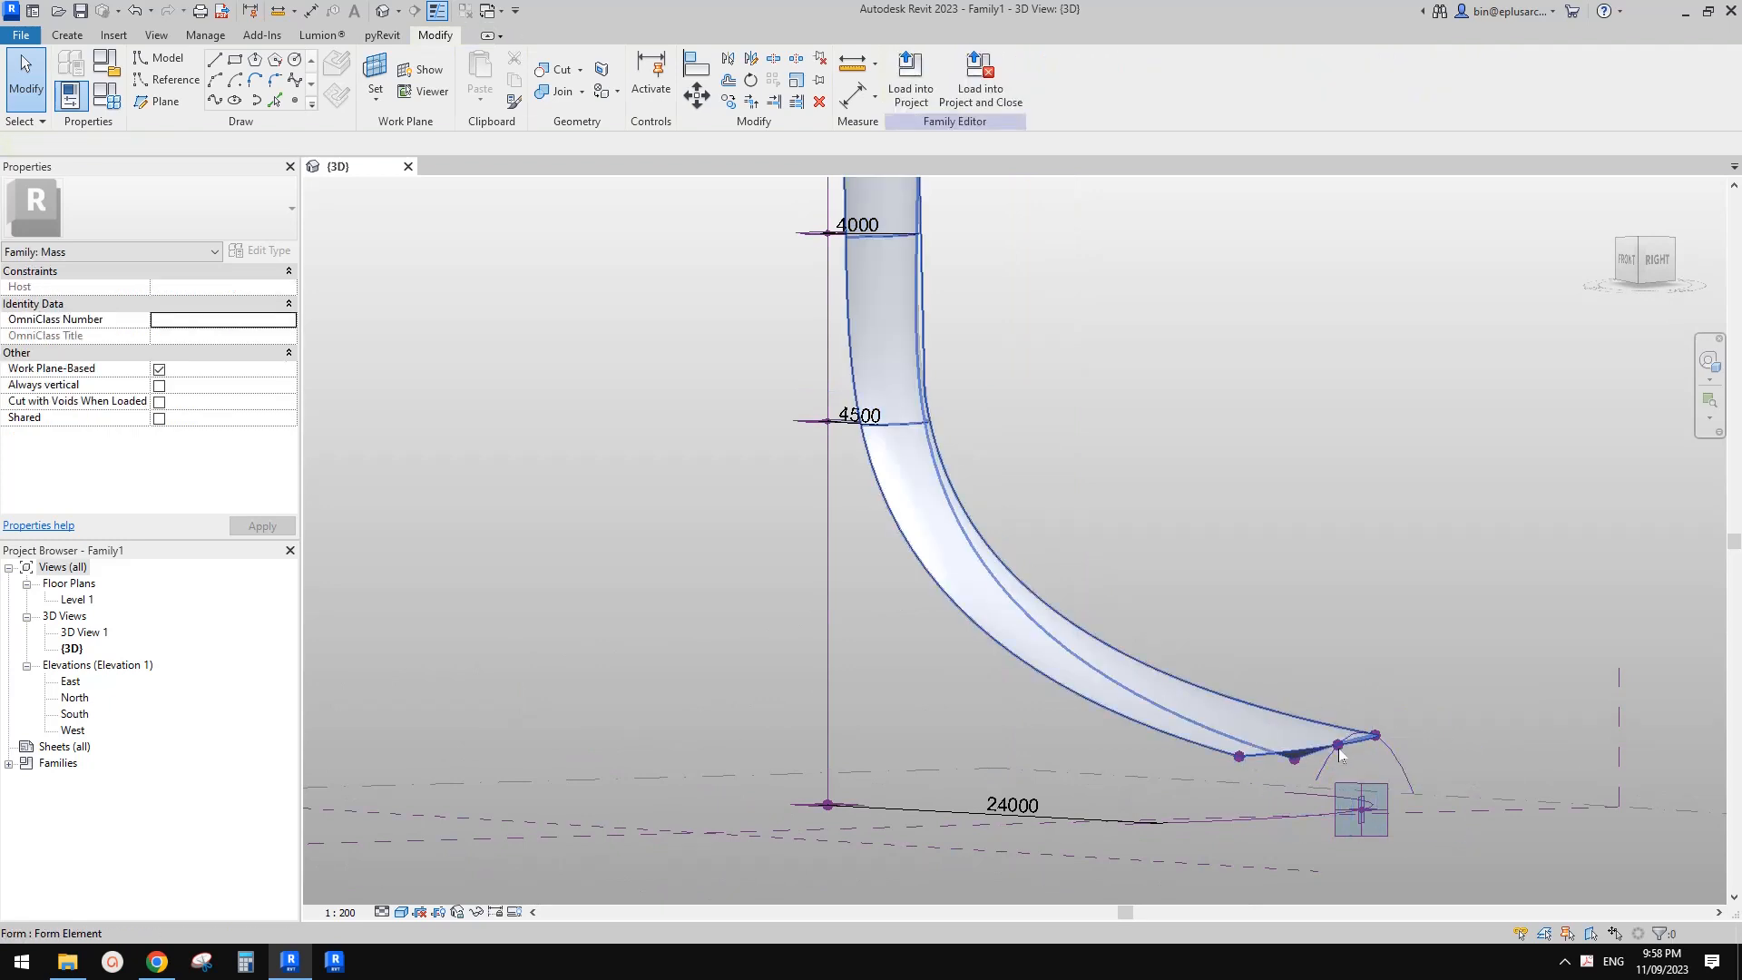
click(1340, 755)
shift+middle_drag(1340, 754, 1145, 765)
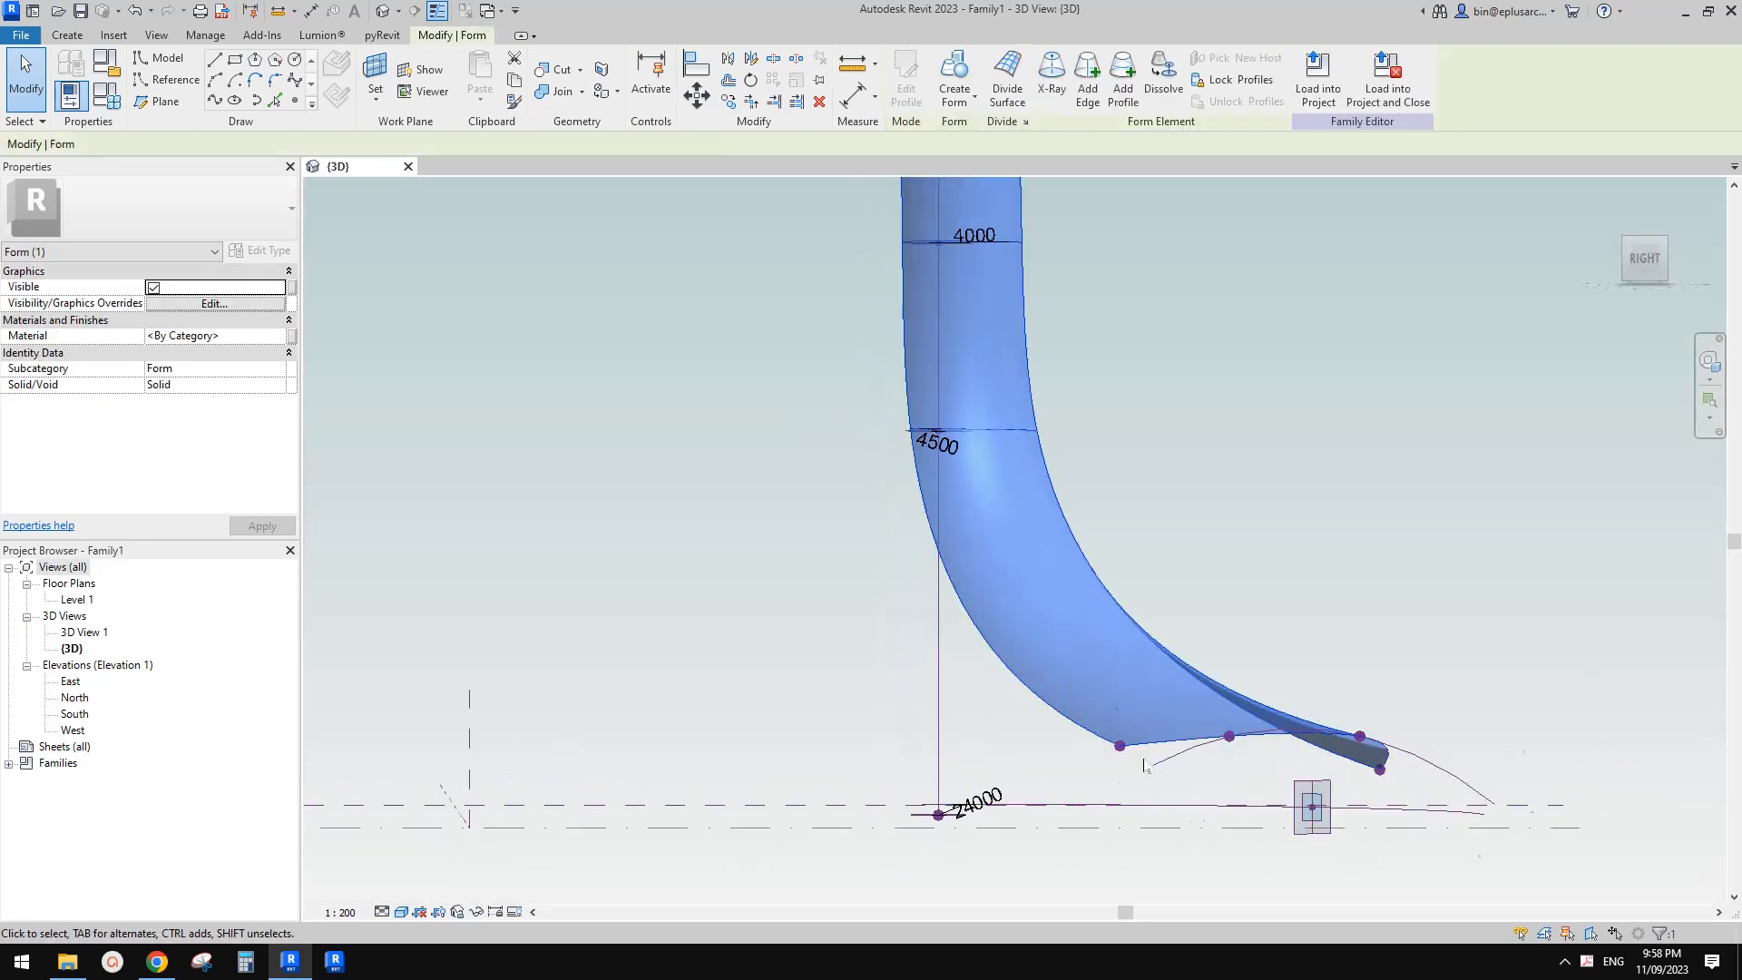
key(Escape)
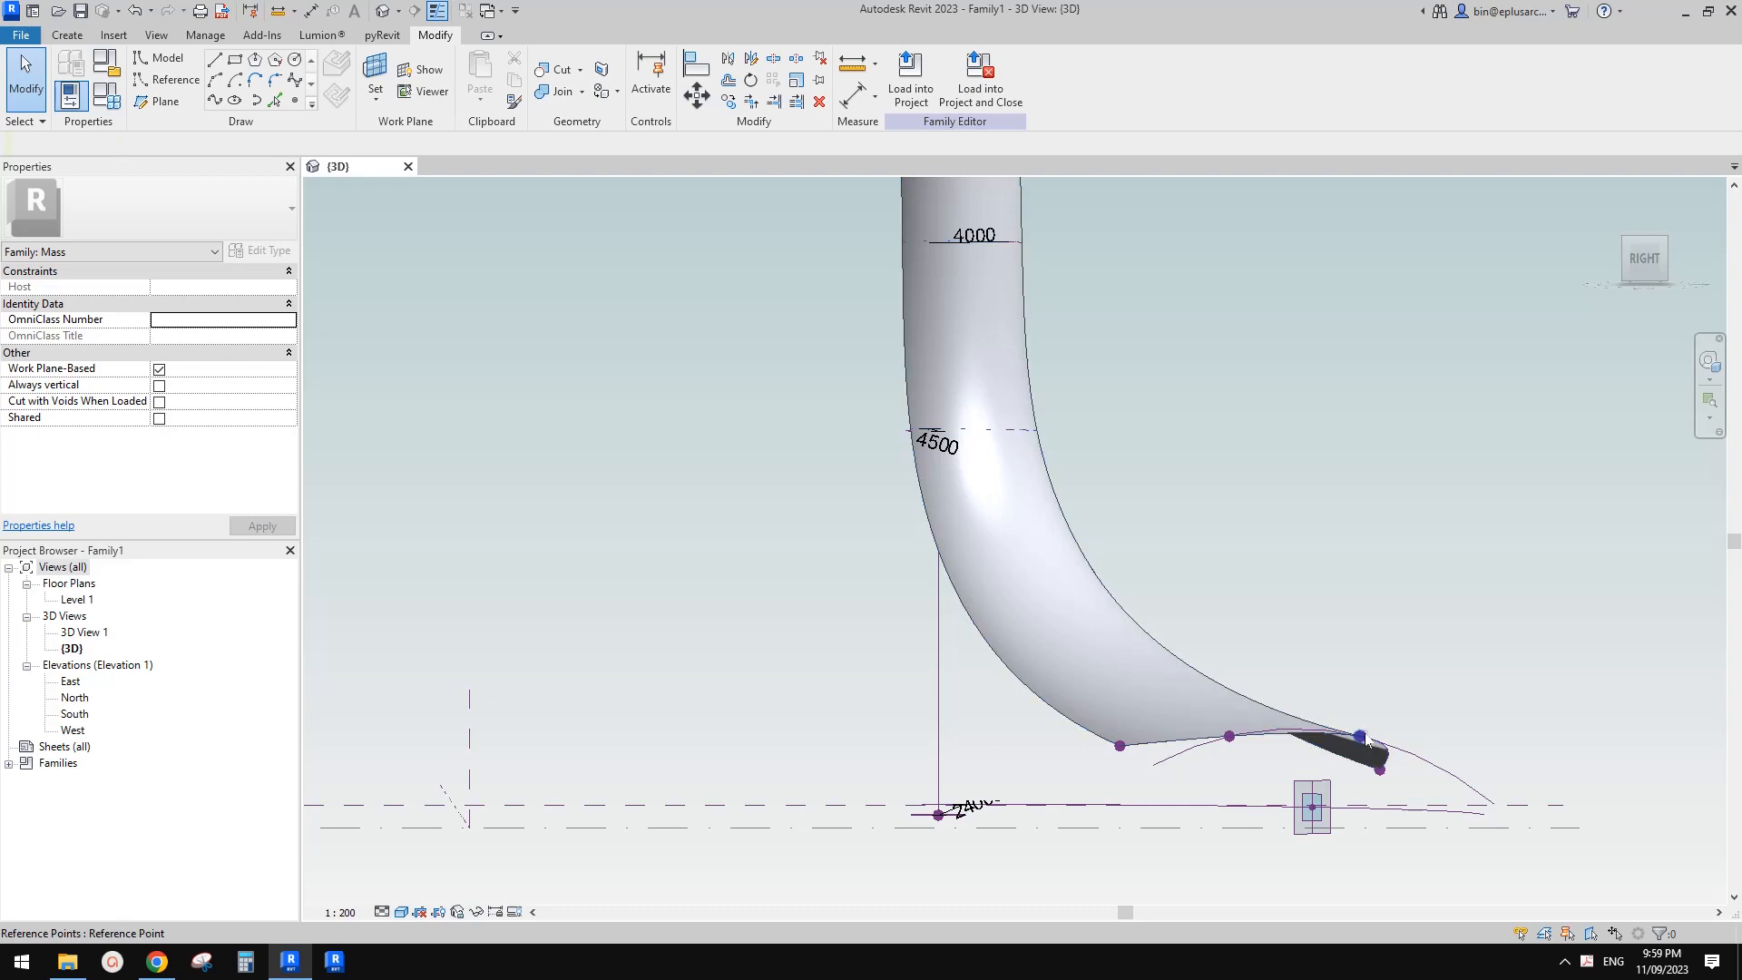
- Move the near end point of the base spline to reshape the lower corner of the flare
click(1360, 738)
shift+middle_drag(1366, 740, 1243, 817)
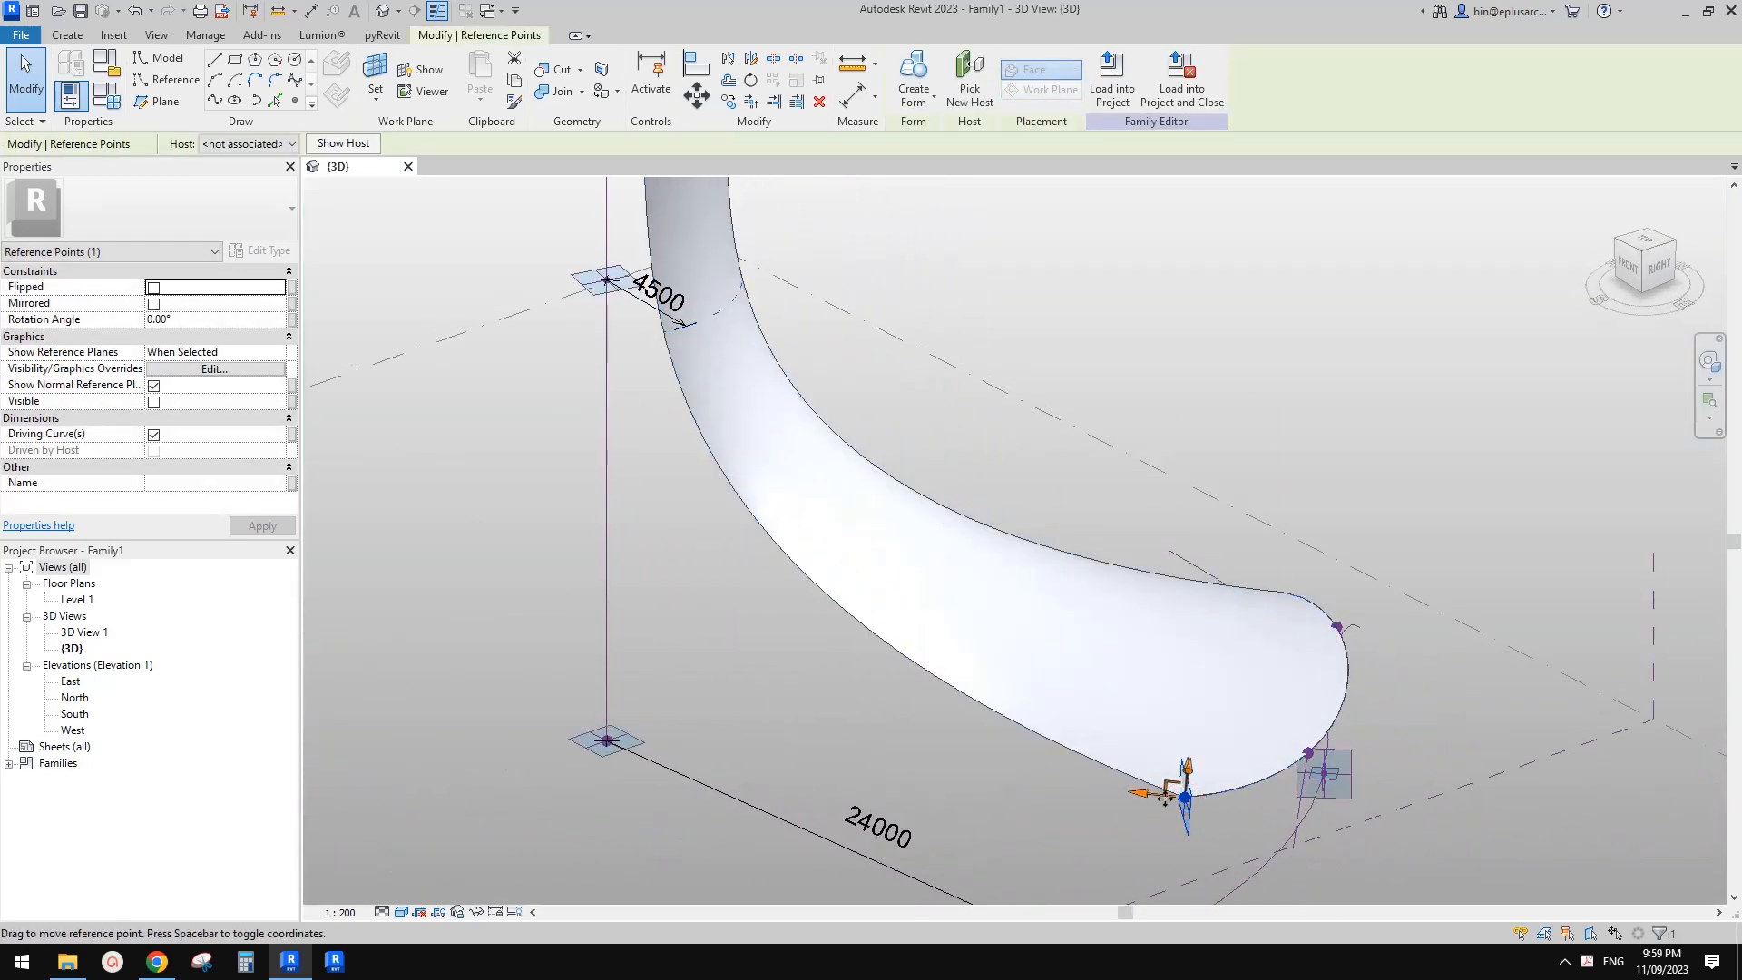
shift+middle_drag(1209, 753, 1106, 570)
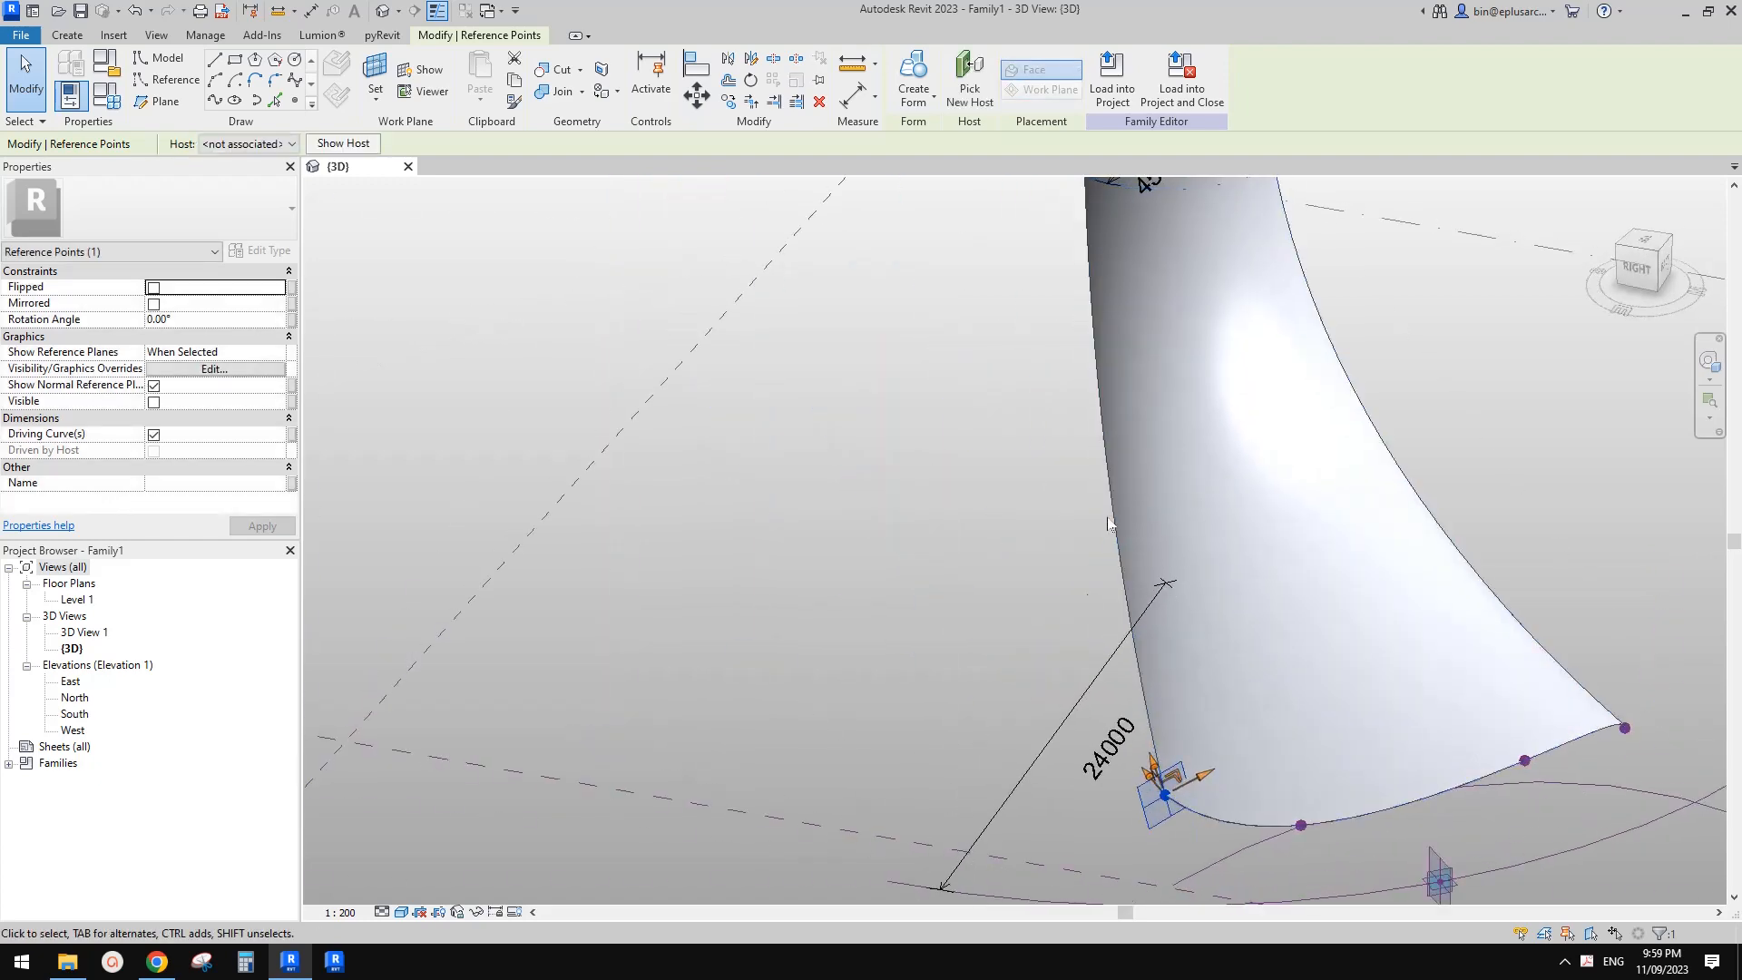
scroll(1195, 778, up, 2)
drag(1195, 781, 1156, 731)
key(Escape)
- Compare the reshaped flare with the tower base in the reference image in Google Docs, viewing the whole form in Revit
shift+middle_drag(1268, 726, 1486, 496)
shift+middle_drag(1488, 582, 1080, 717)
scroll(1295, 679, down, 5)
shift+middle_drag(1241, 658, 1227, 777)
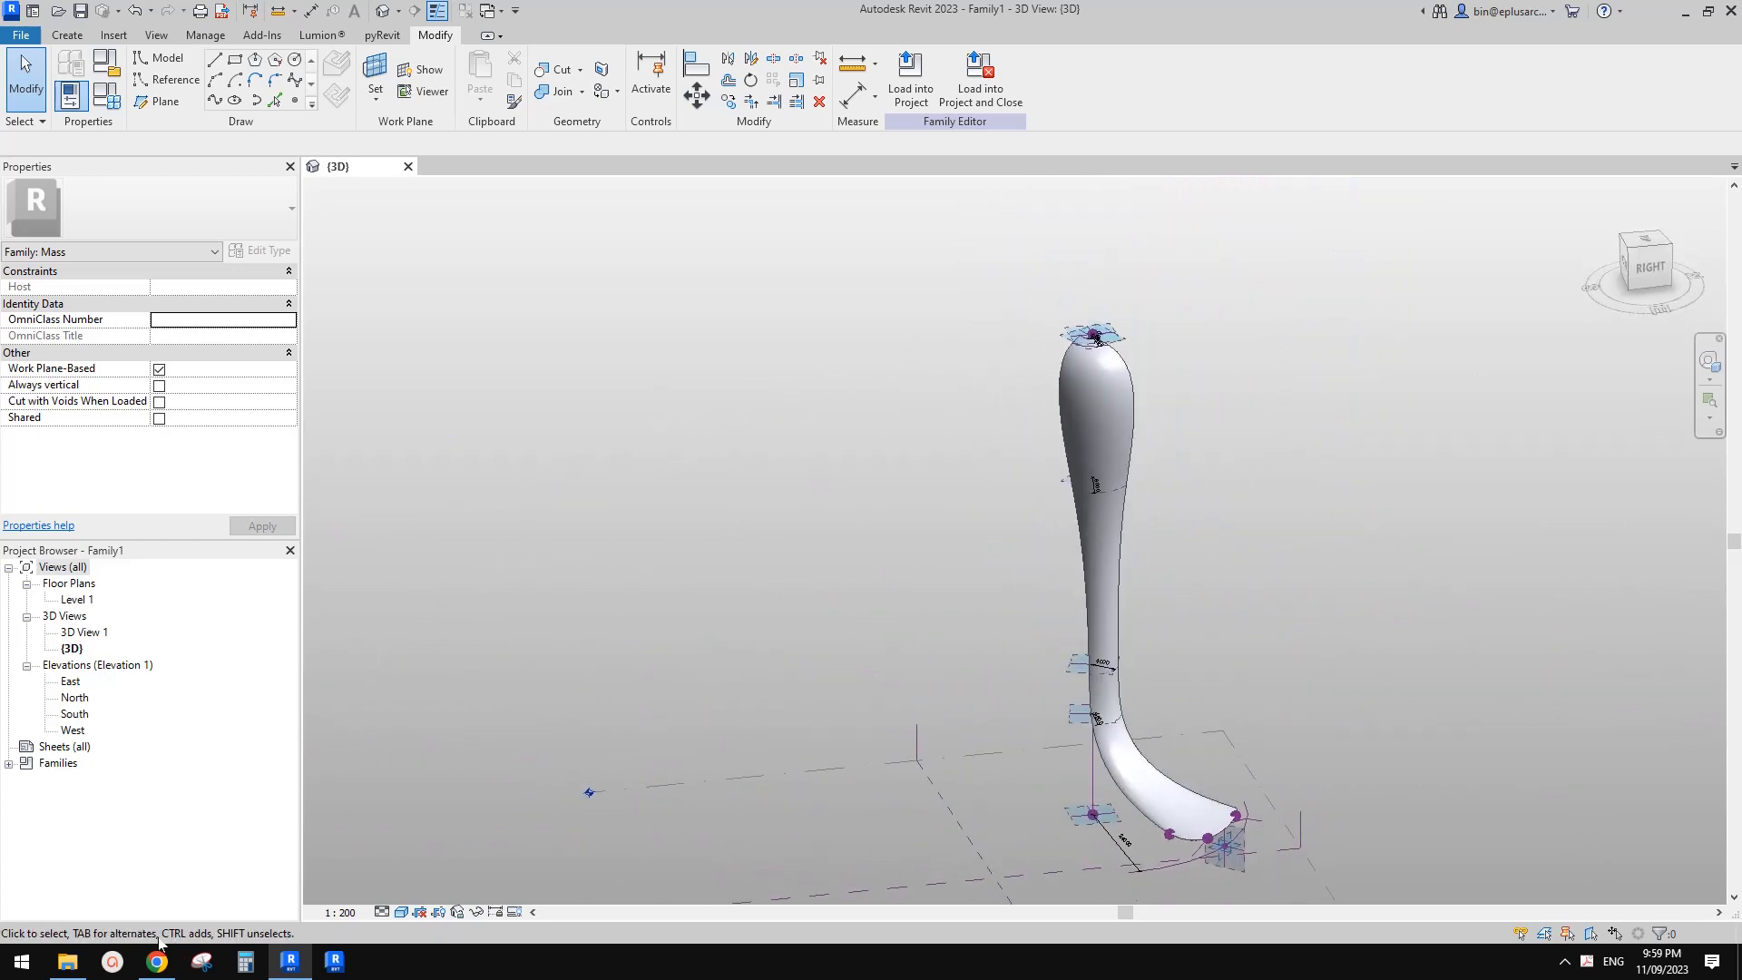
click(156, 961)
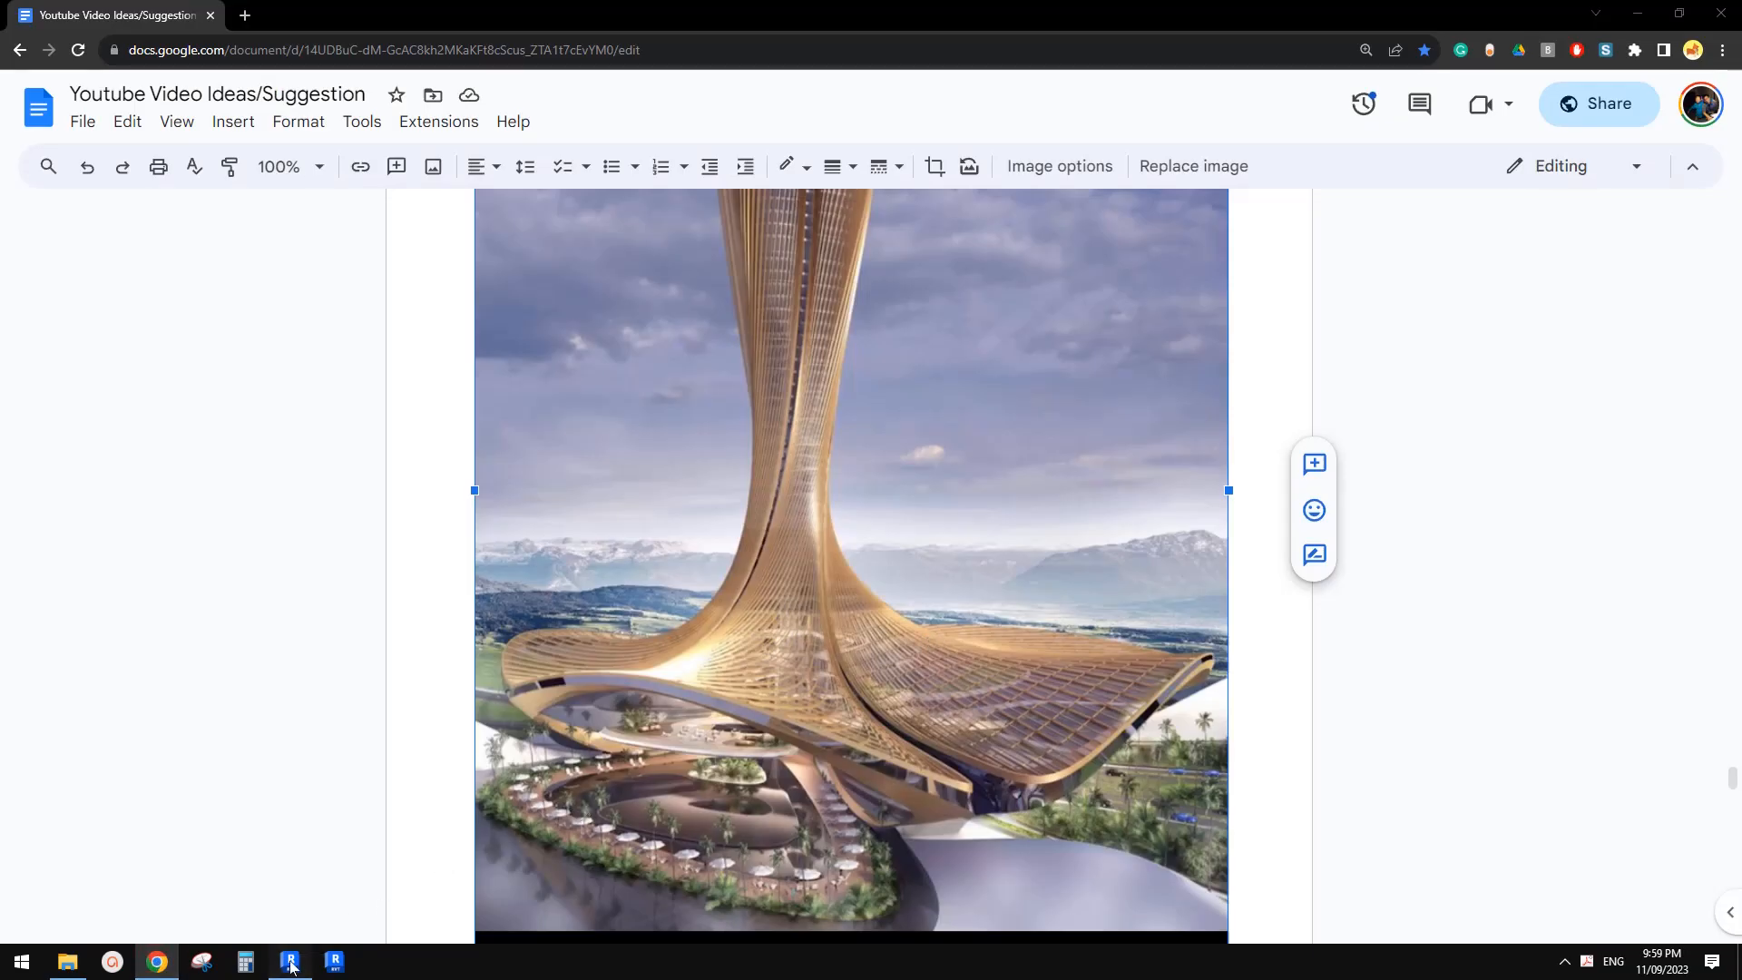
click(290, 964)
scroll(1015, 723, down, 1)
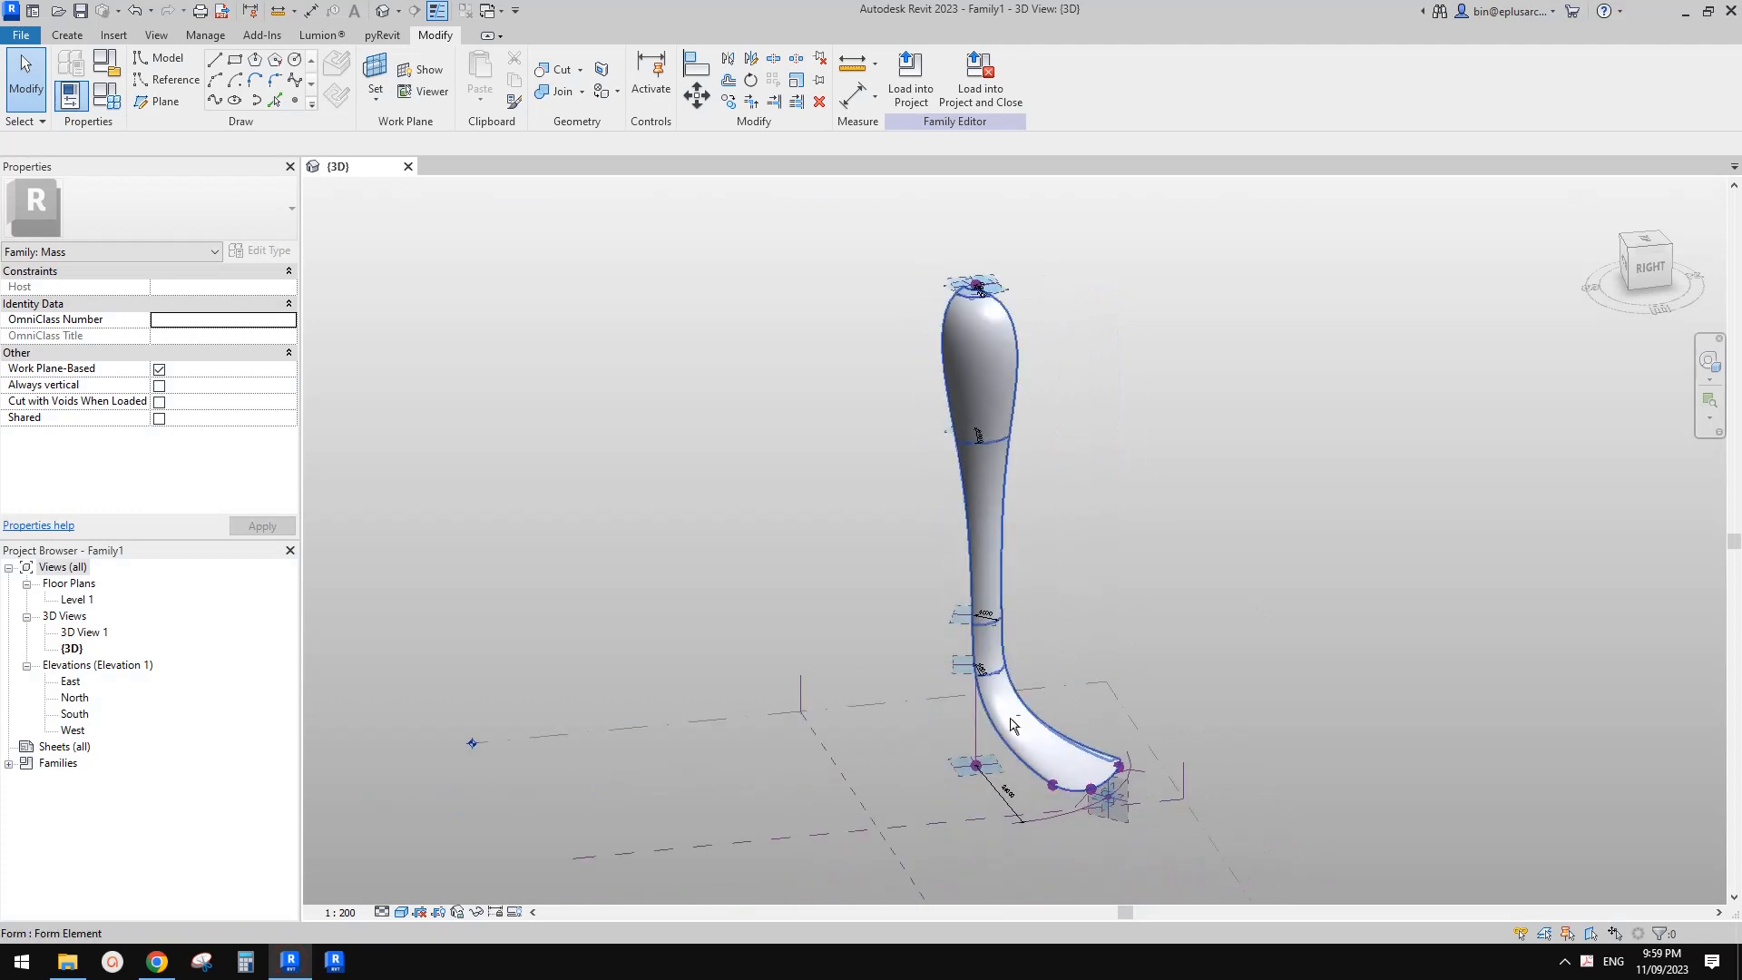
shift+middle_drag(1011, 723, 1067, 715)
scroll(1048, 726, down, 1)
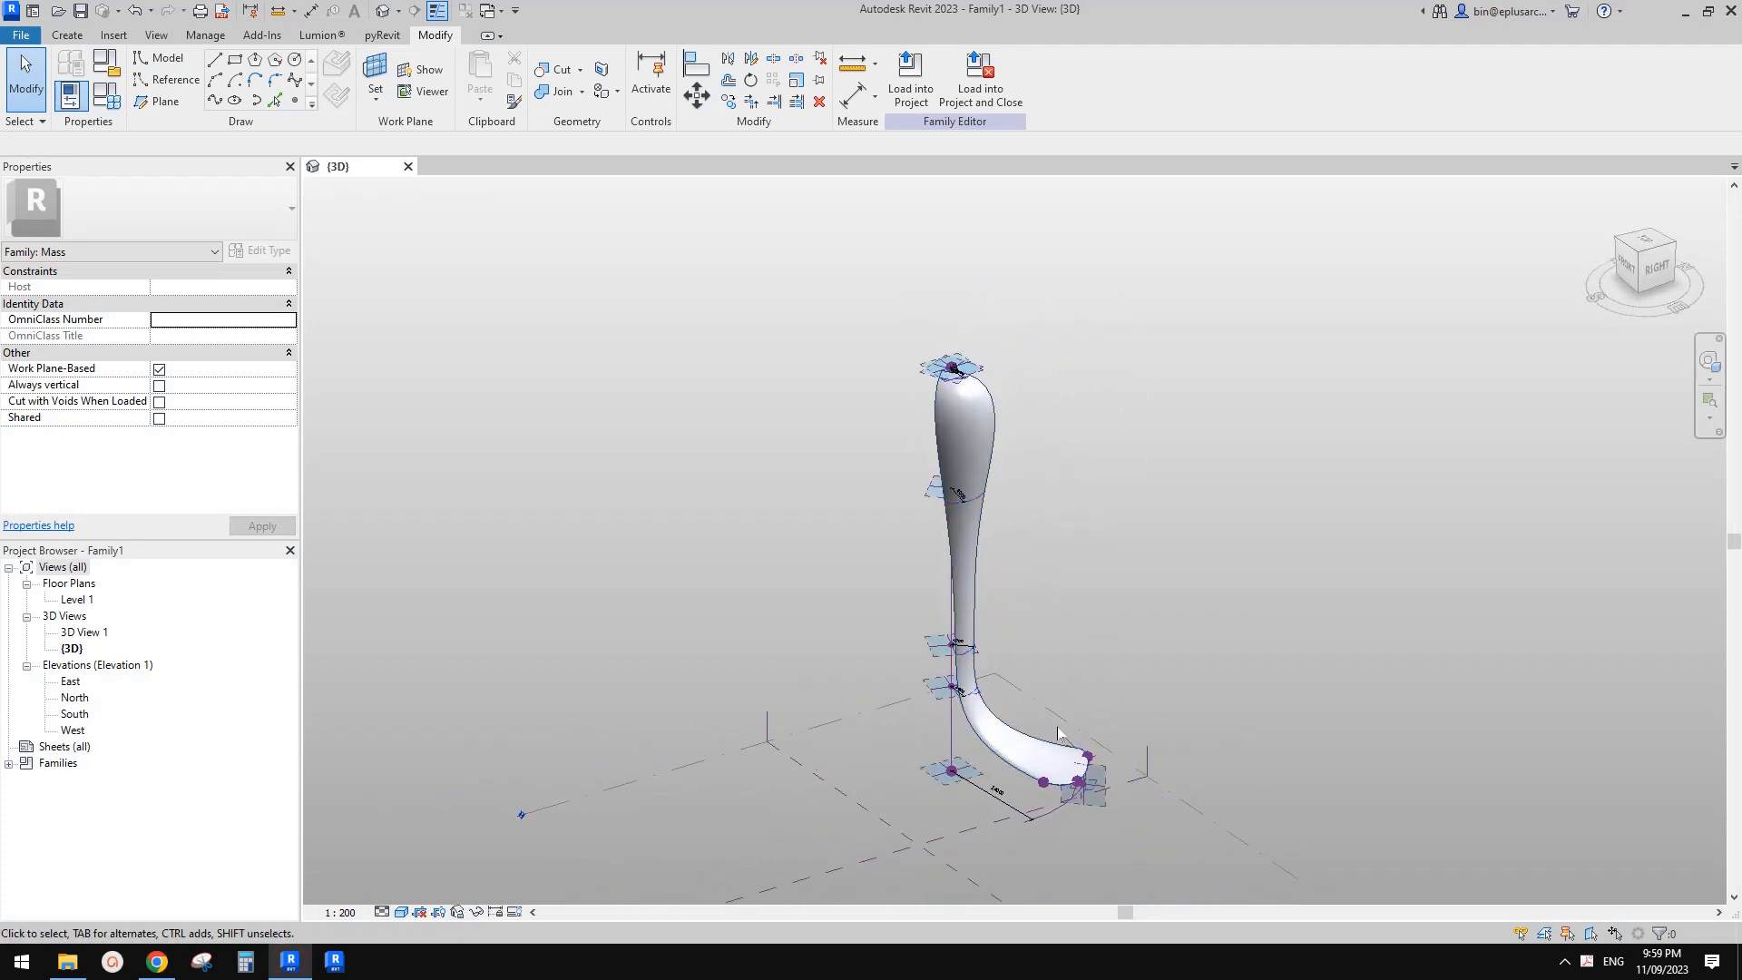
- Place a reference point in the open space beyond the flared base of the tower
click(946, 781)
click(1130, 706)
middle_drag(1131, 706, 1124, 704)
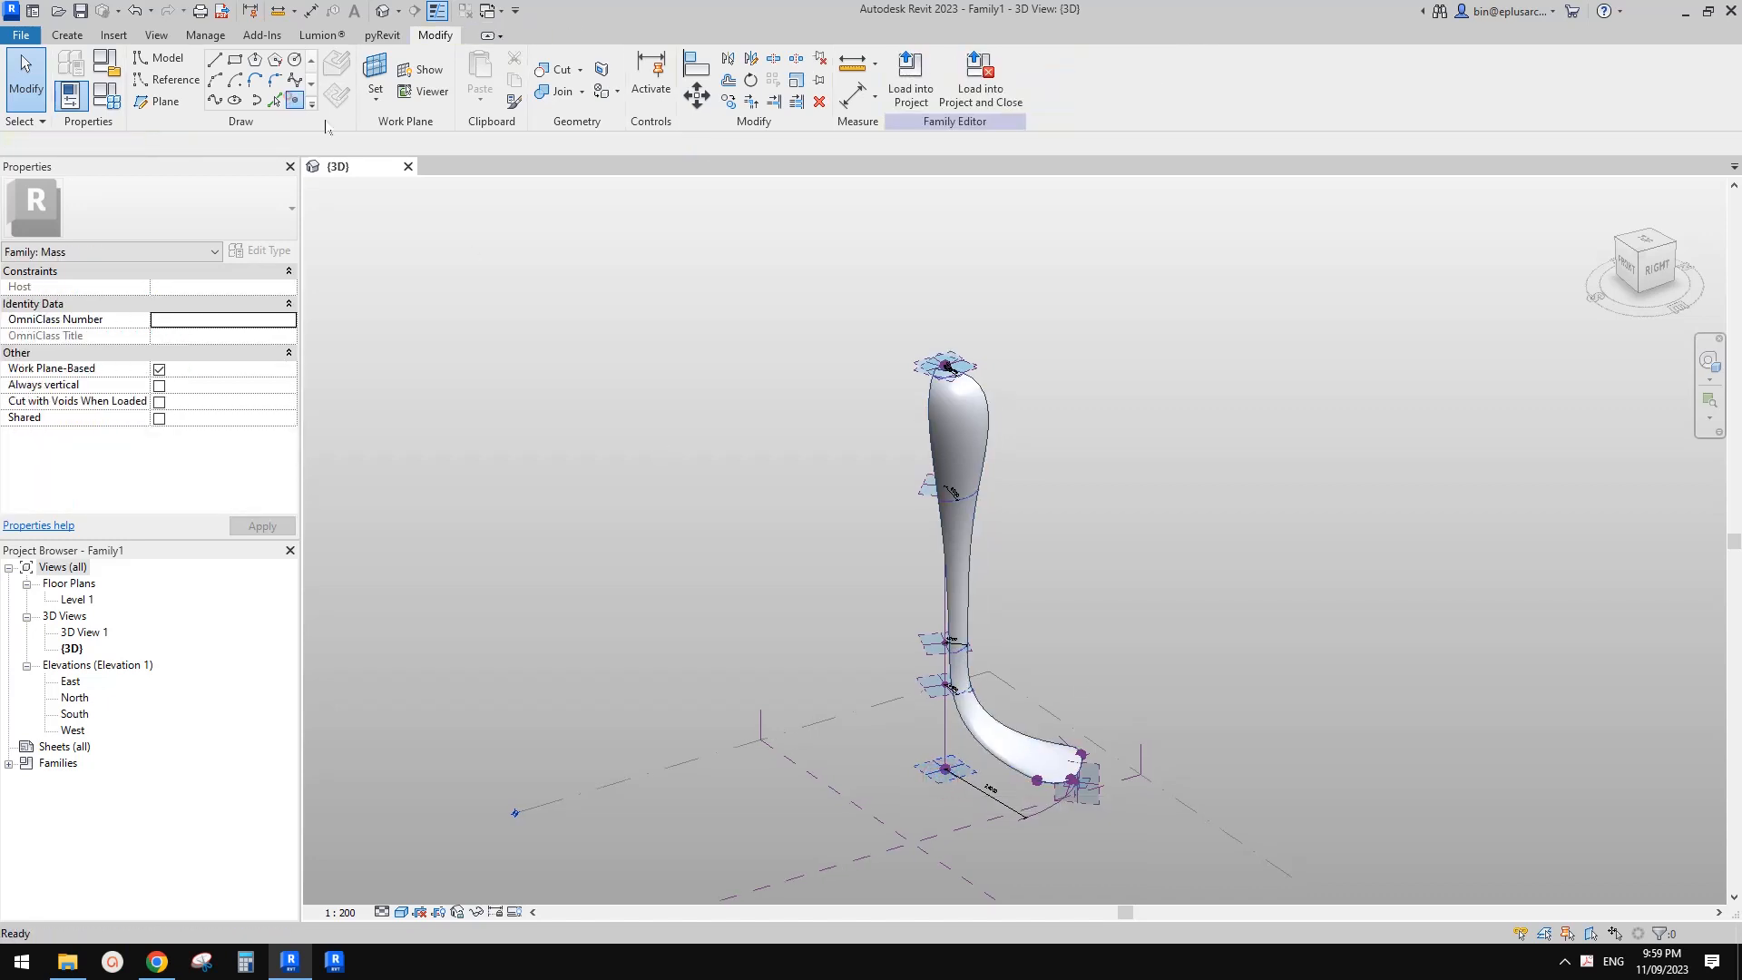
click(1285, 737)
key(Escape)
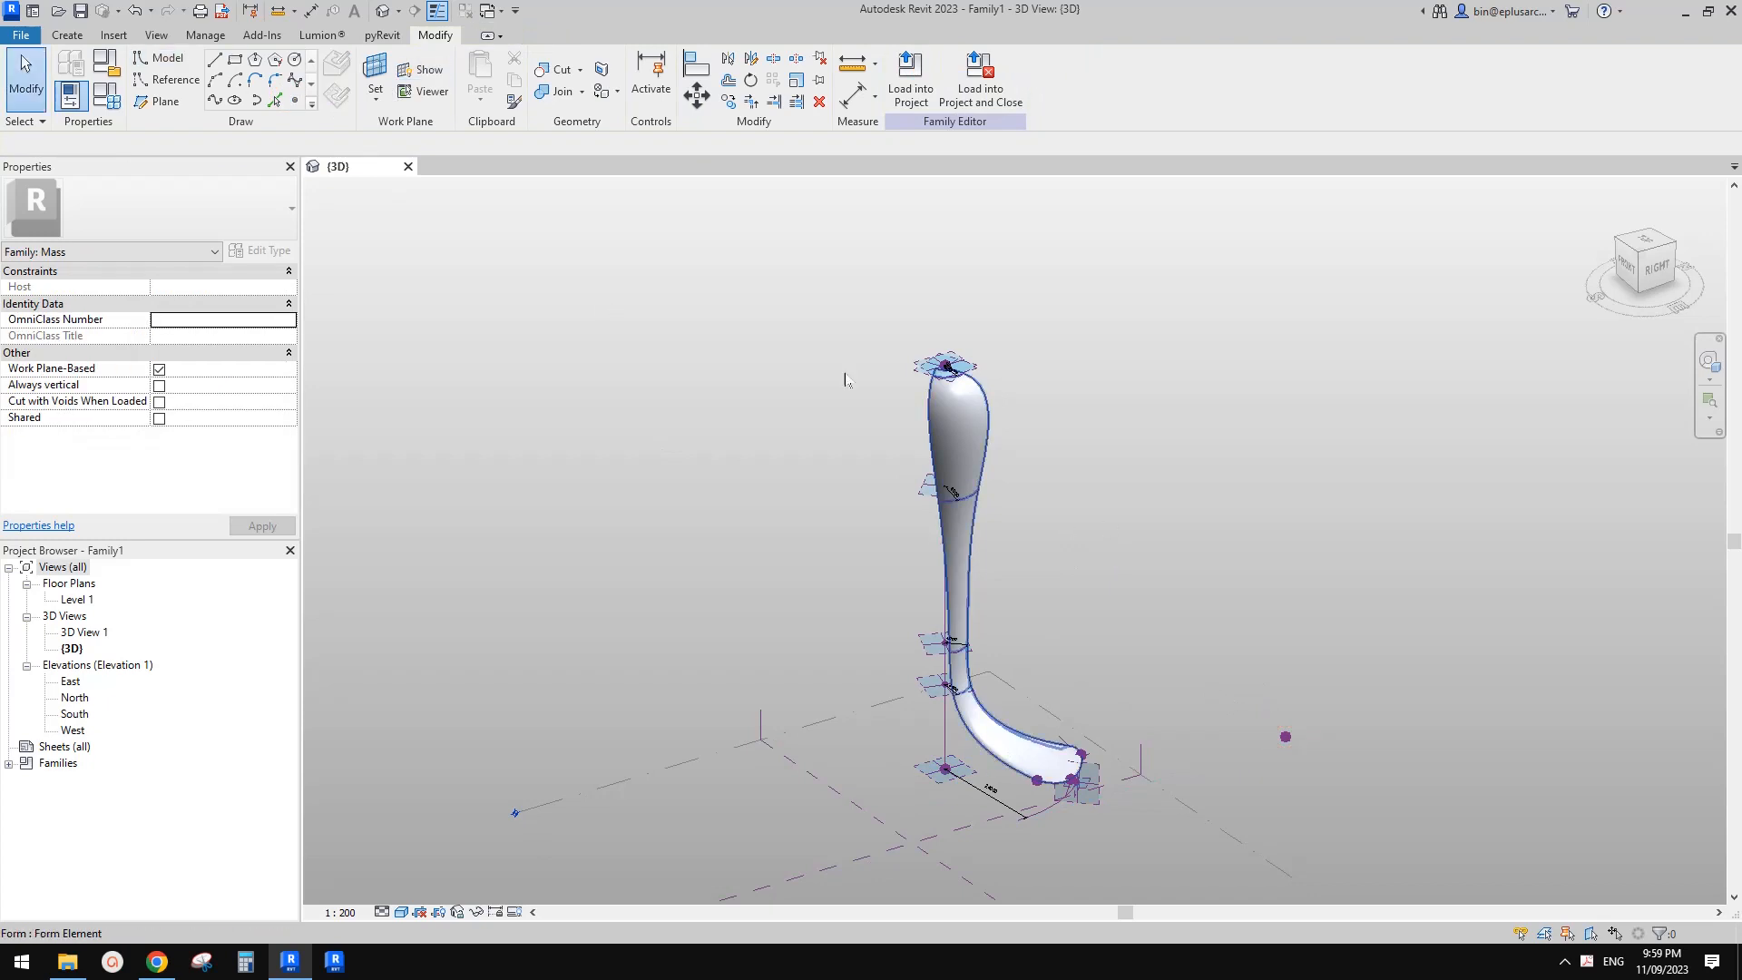
click(295, 101)
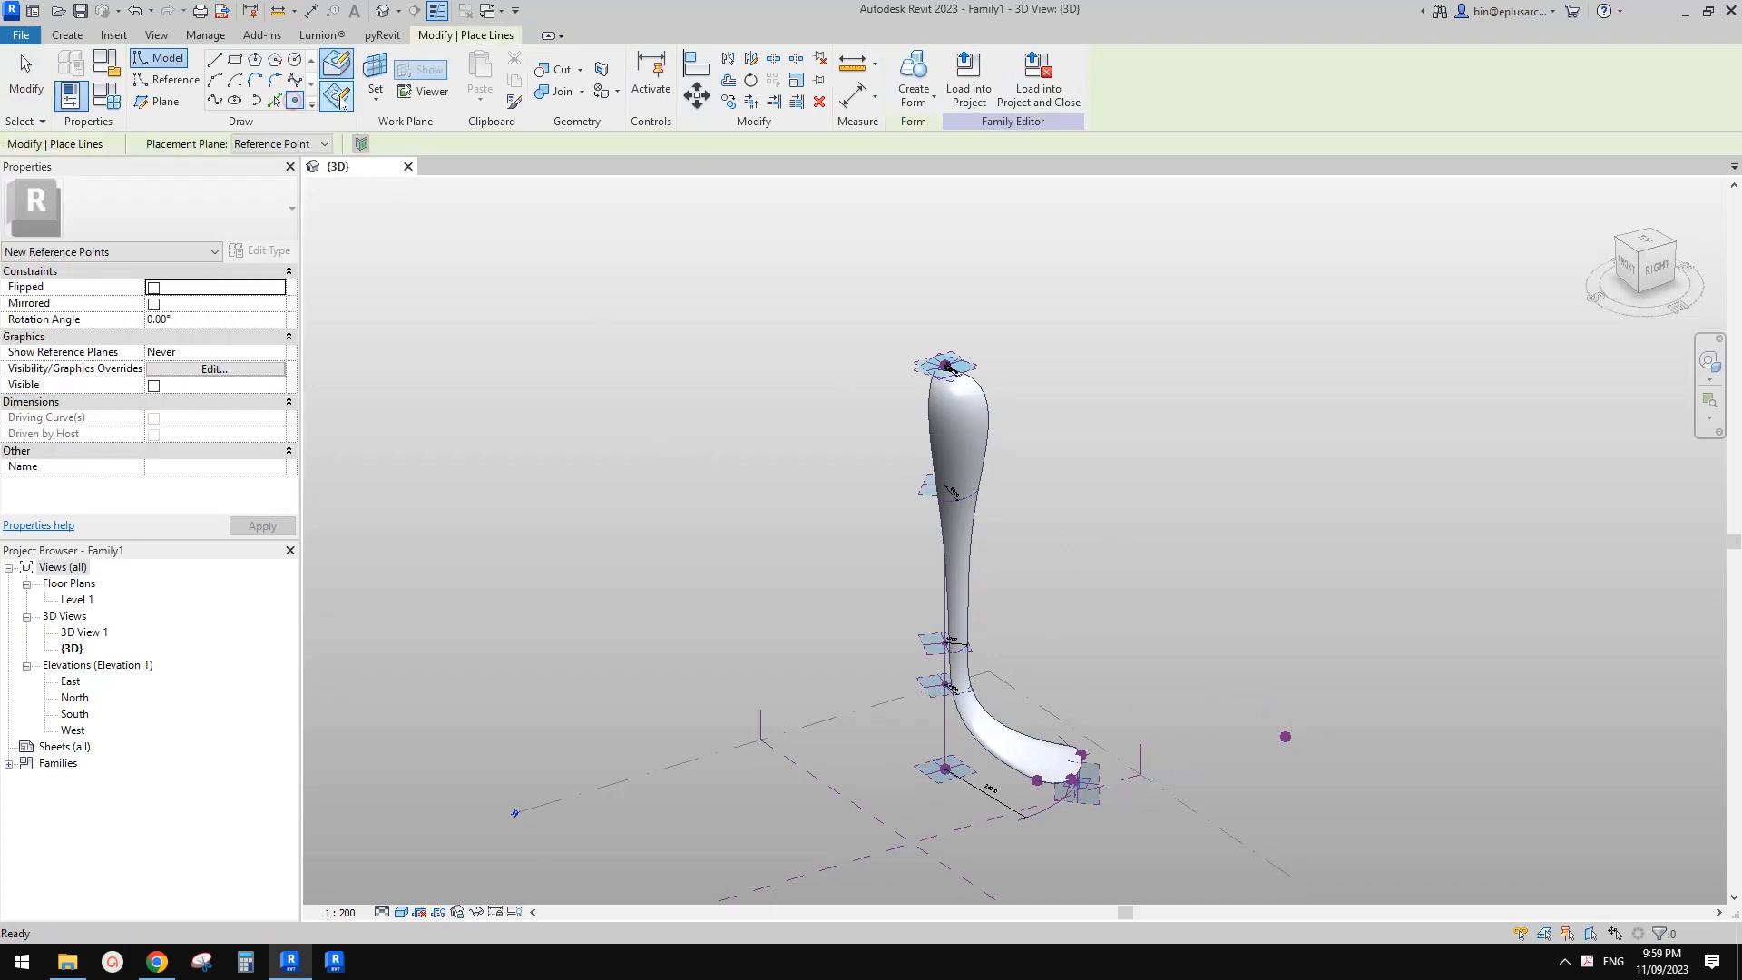
key(Escape)
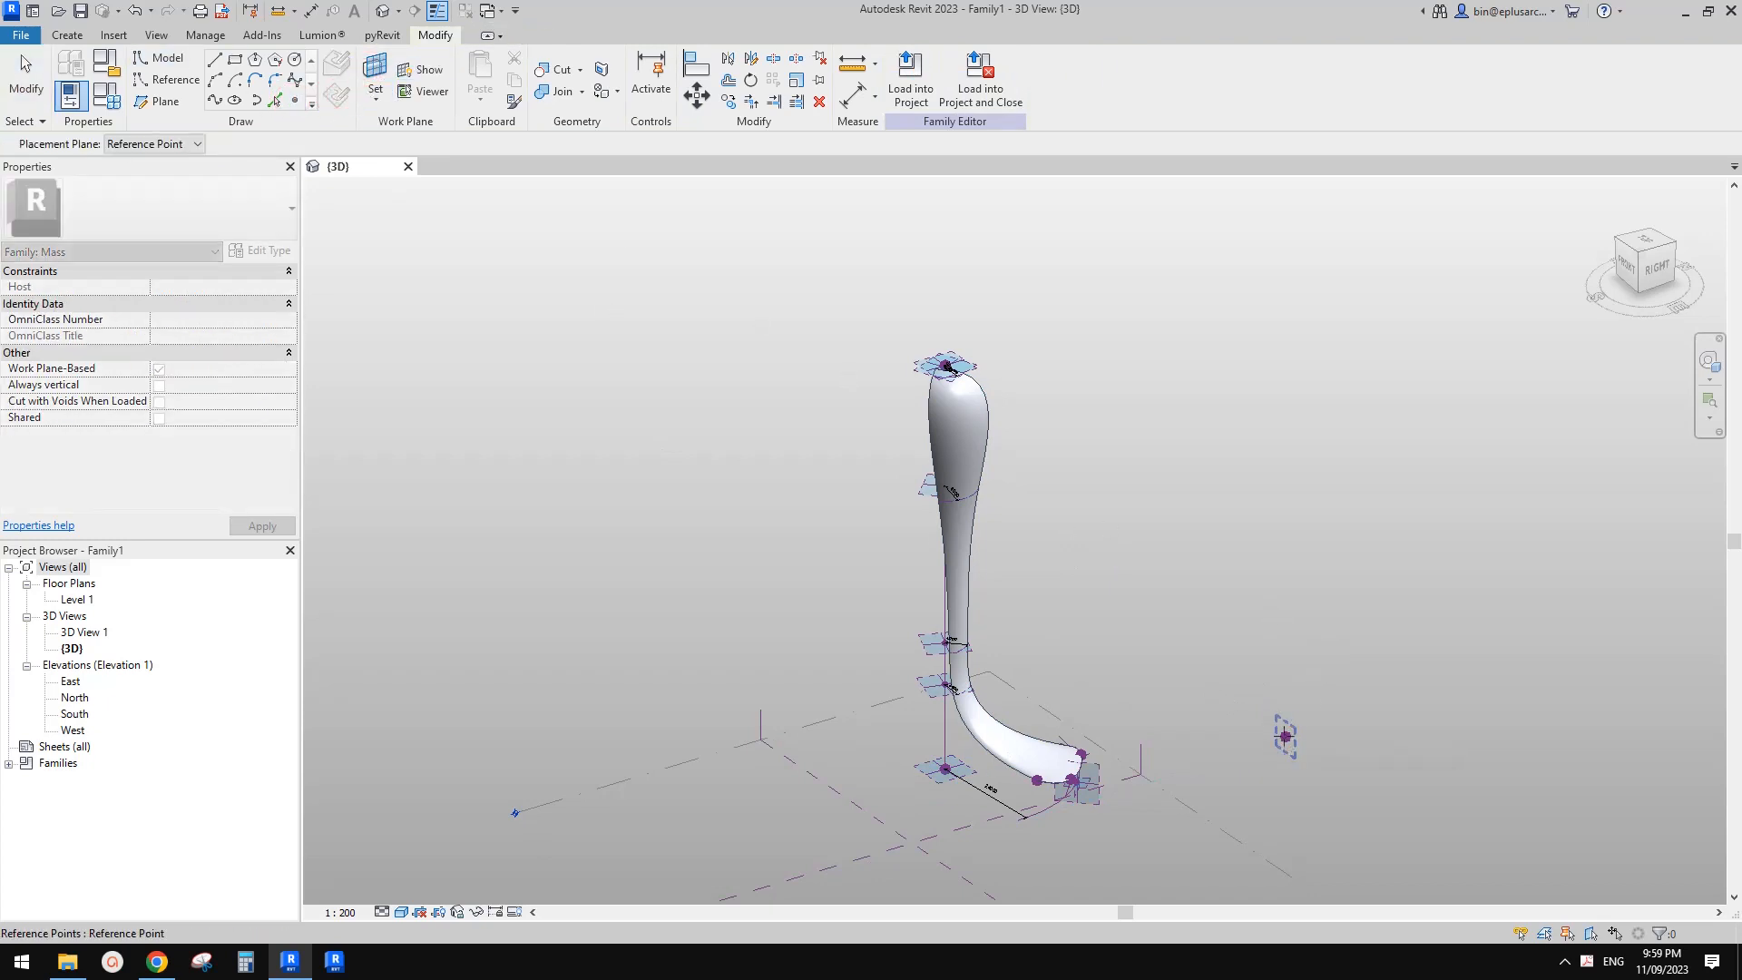
- Place a second reference point on top of the lone one and move it straight up to slightly above the tower's height
key(Return)
click(1285, 736)
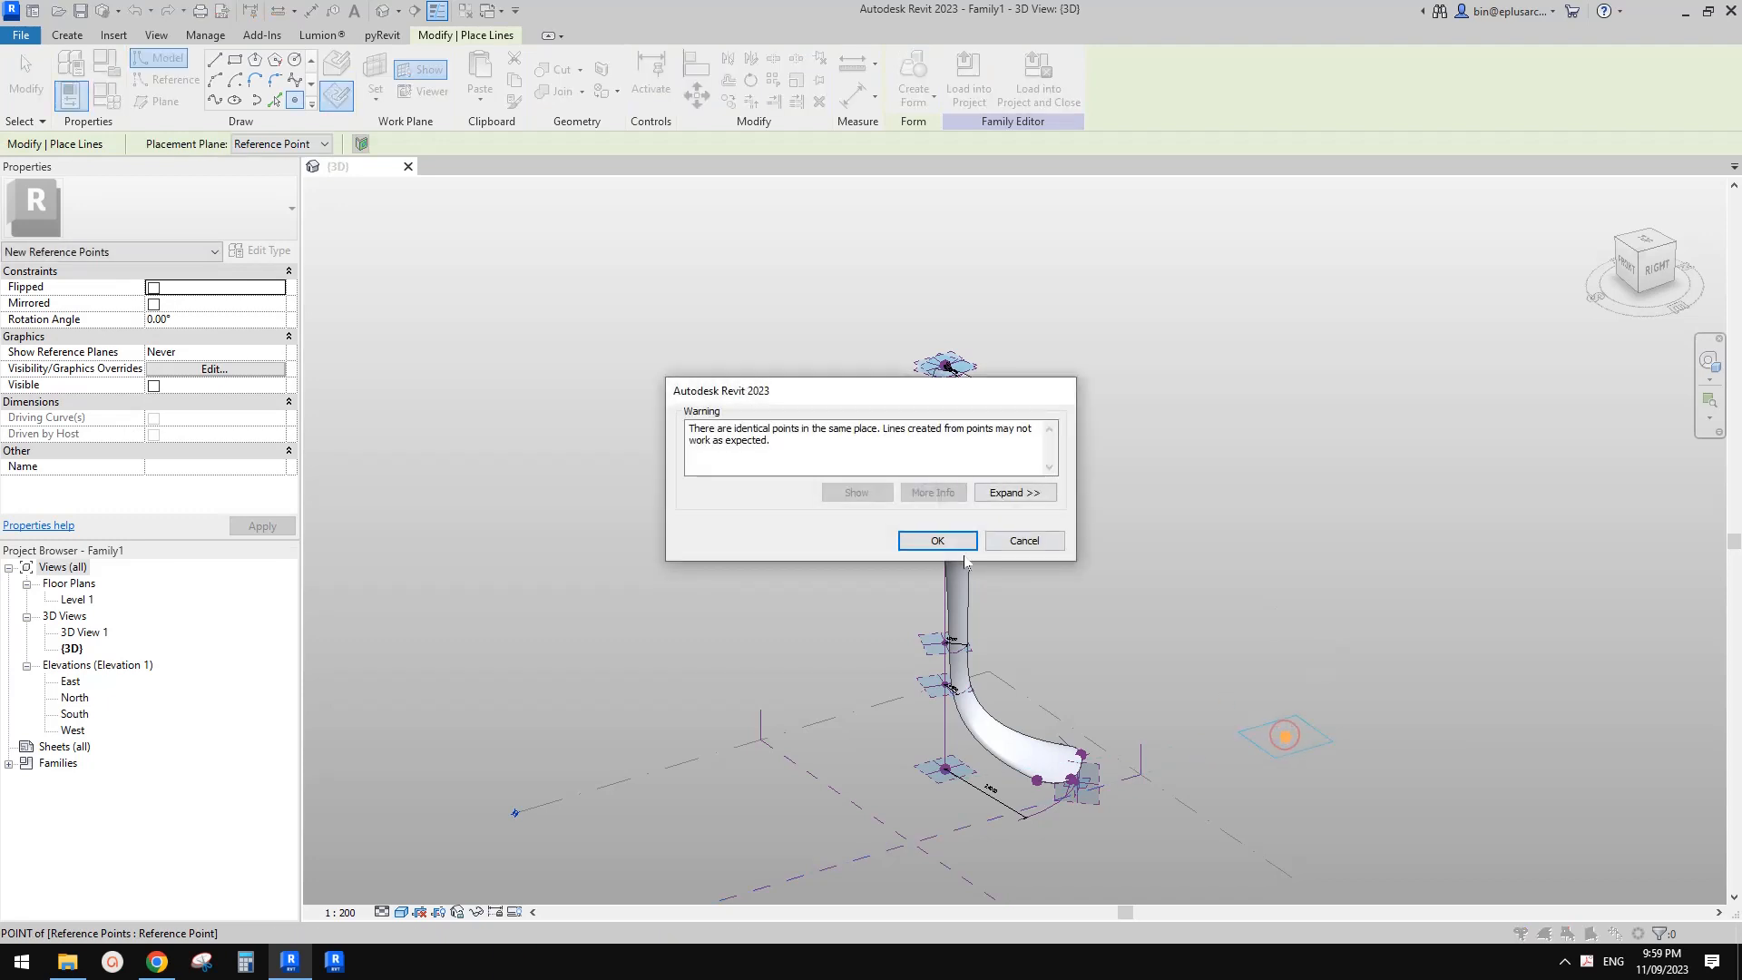
click(930, 544)
key(Escape)
key(Escape)
click(1283, 736)
drag(1282, 702, 1281, 274)
- Connect the two points with a spline through points and make the vertical line a reference line
ctrl+drag(1364, 801, 1227, 681)
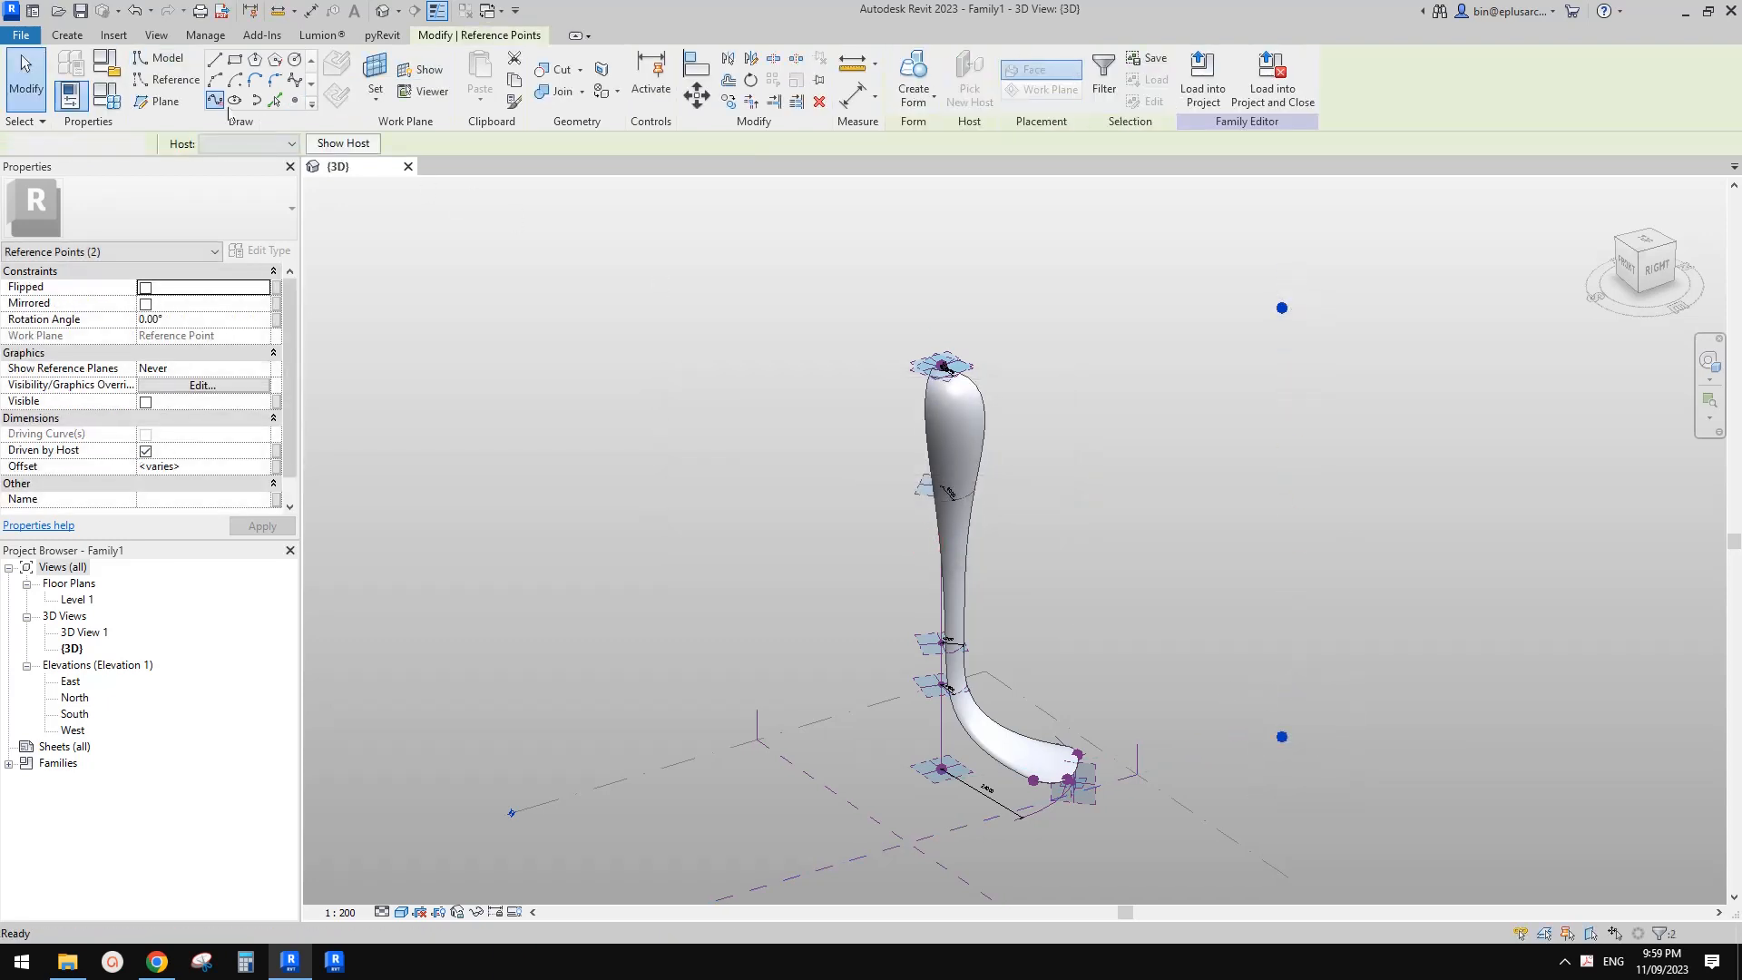
click(228, 109)
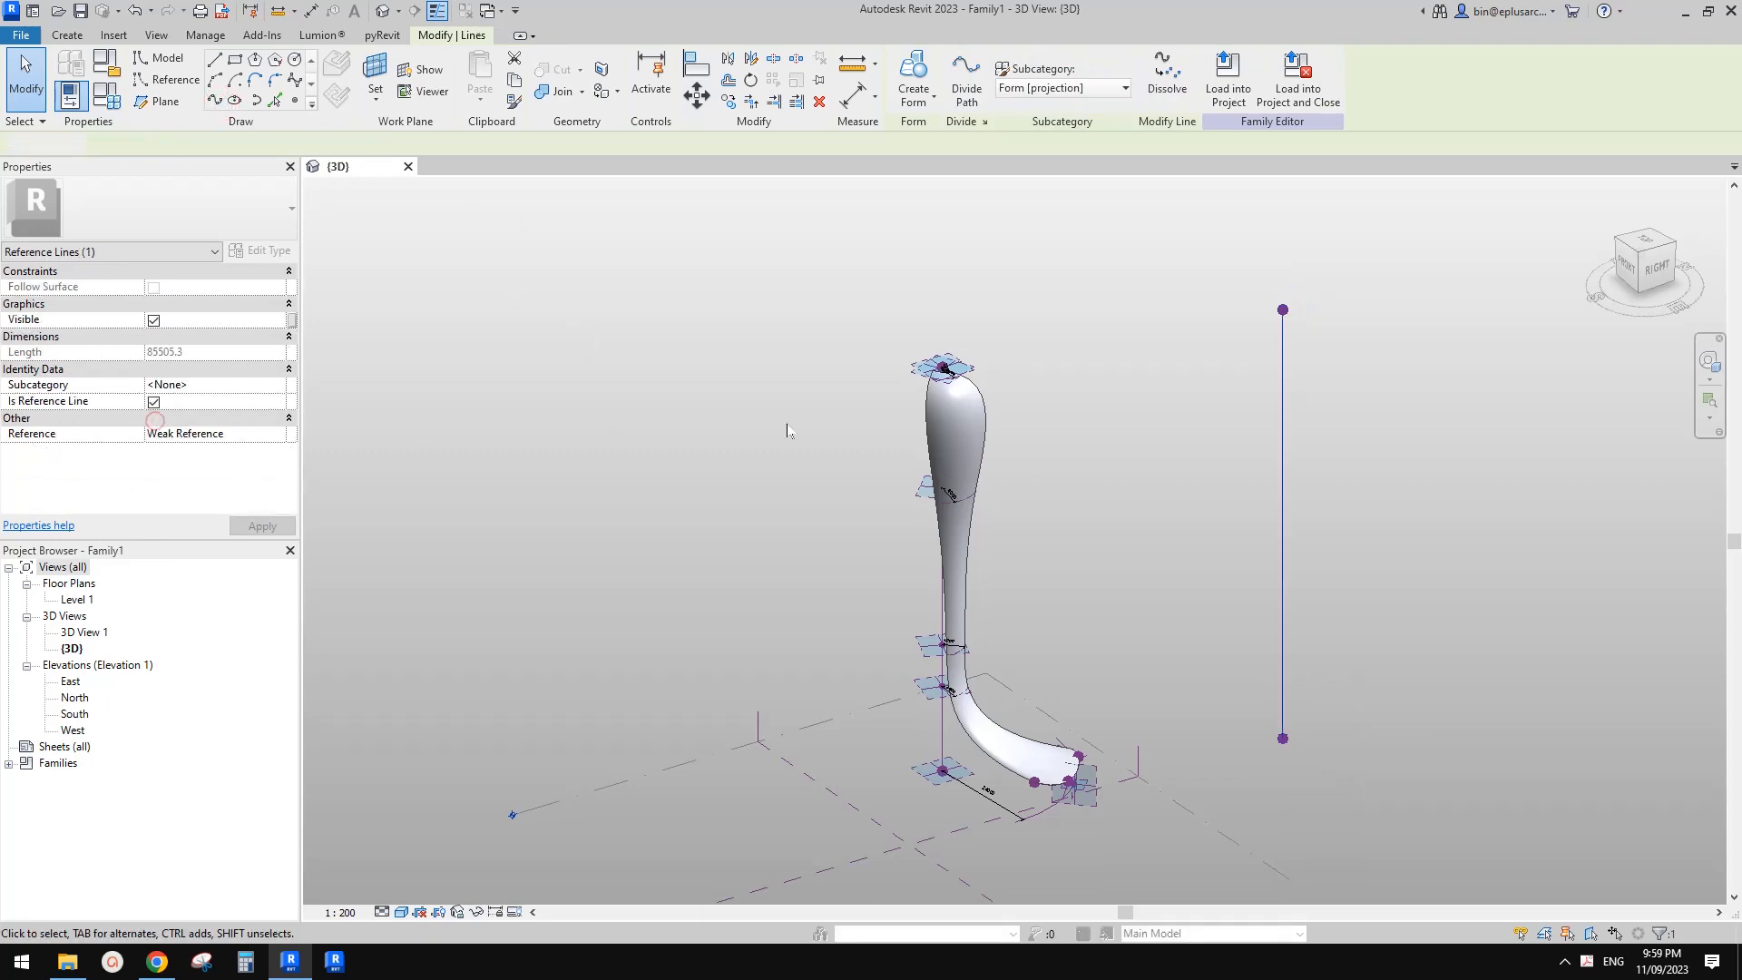
middle_drag(789, 431, 818, 439)
click(1062, 449)
- Place a hosted reference point on the new vertical reference line, a little above its lower end
scroll(1062, 451, up, 2)
shift+middle_drag(1048, 459, 1118, 483)
middle_drag(1118, 483, 806, 412)
click(293, 103)
scroll(941, 382, down, 1)
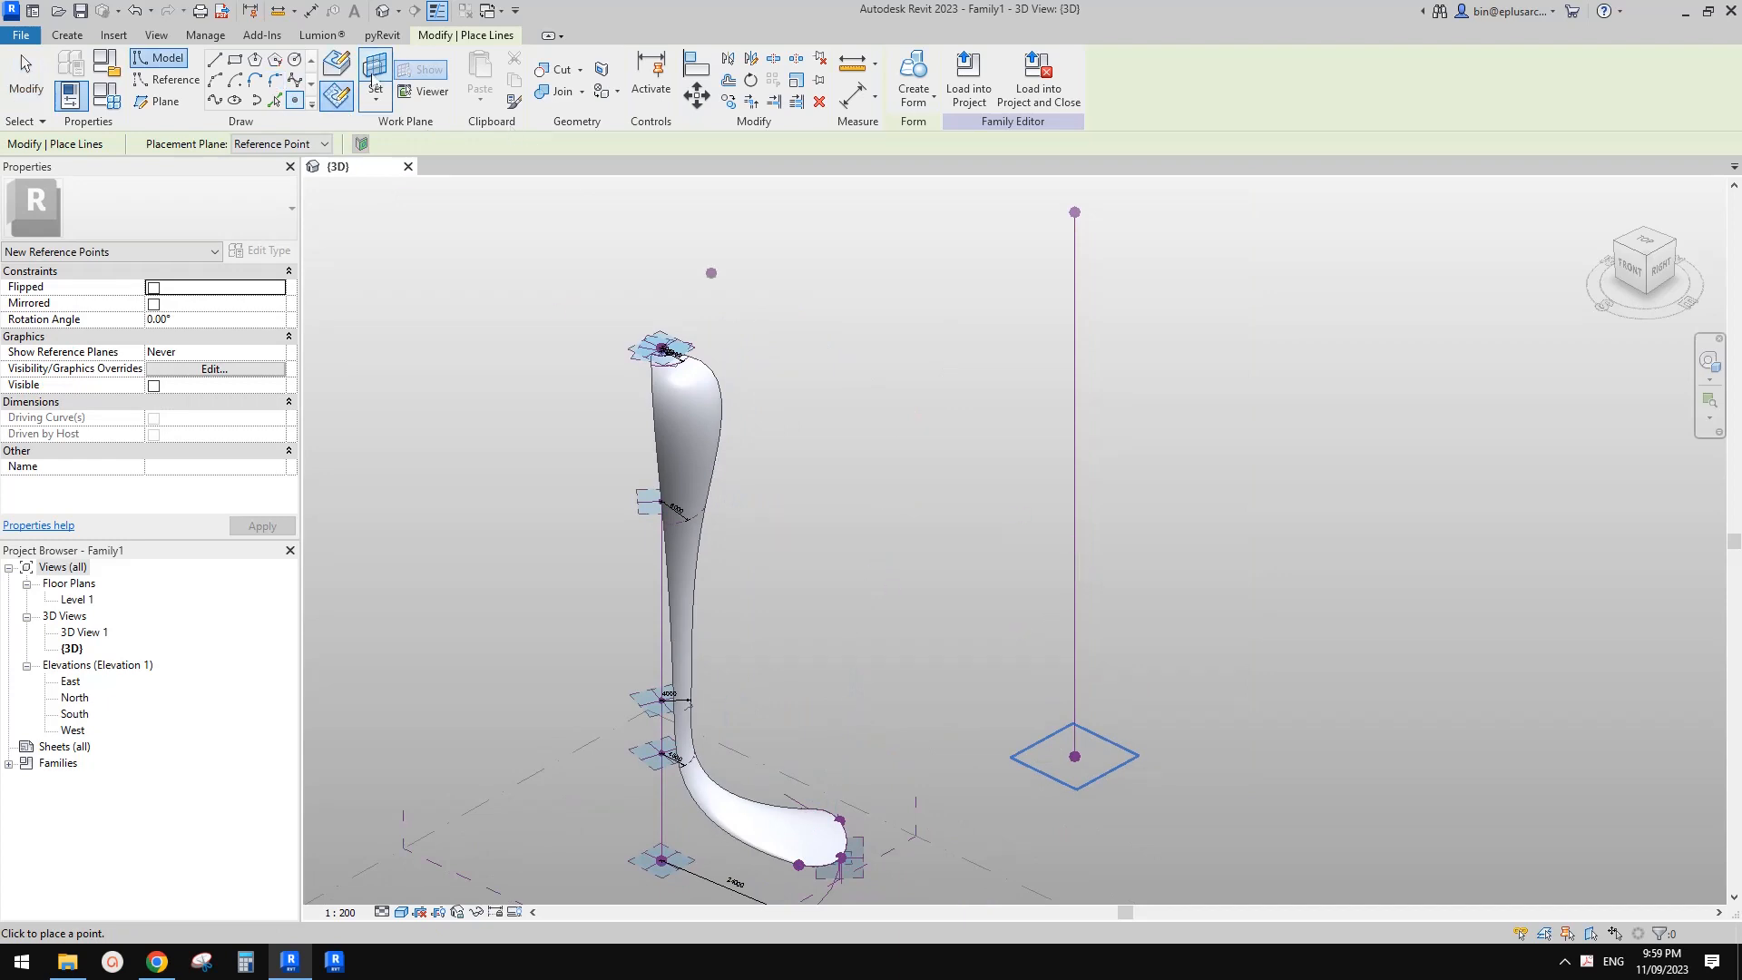
click(1074, 668)
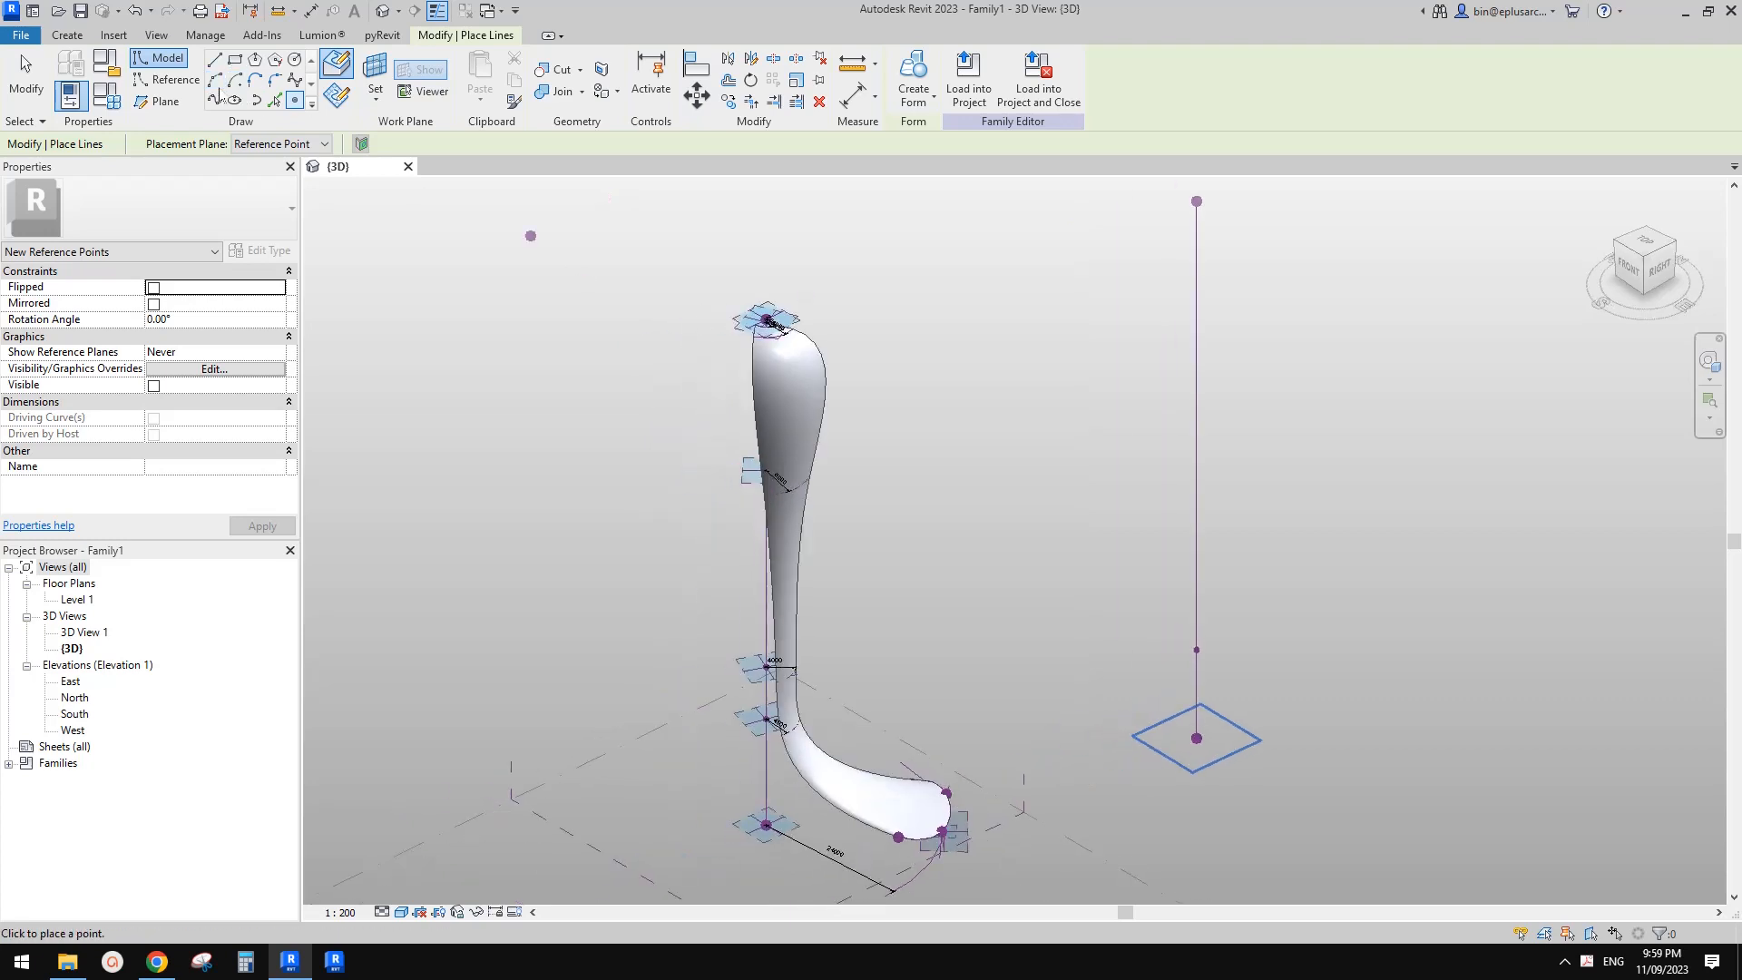
- Draw a center-ends model arc with radius 10000 and a 90° angle around the hosted point, on that point's work plane
click(176, 83)
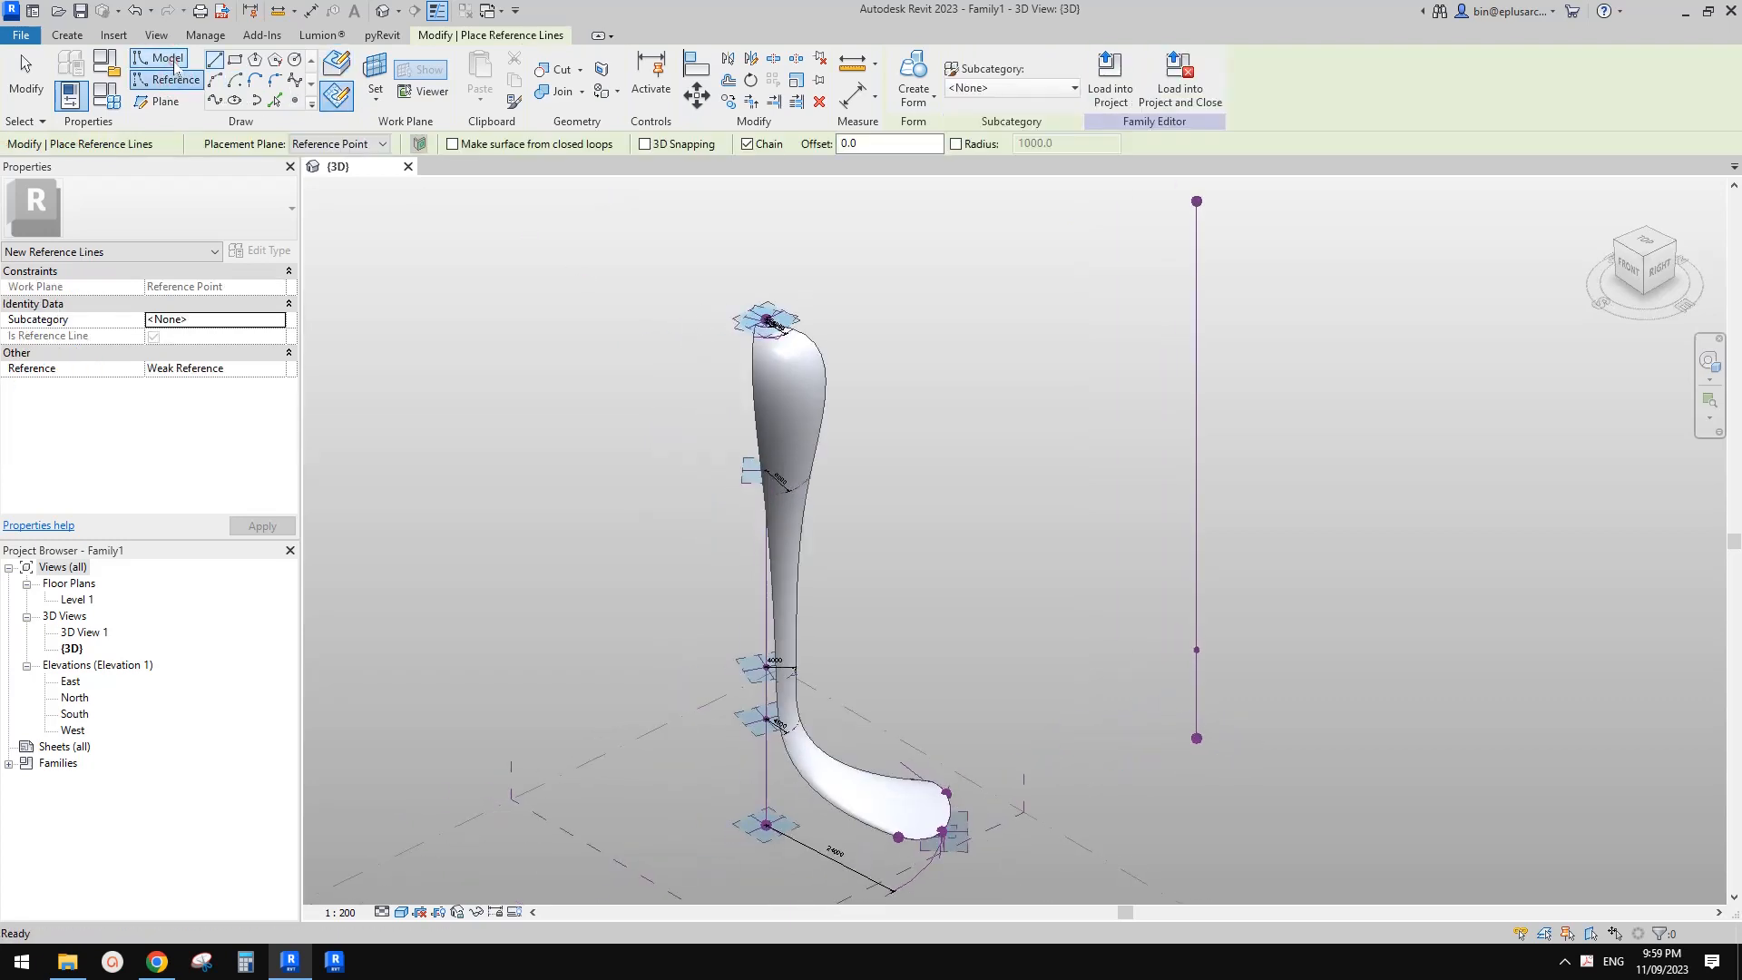
click(172, 62)
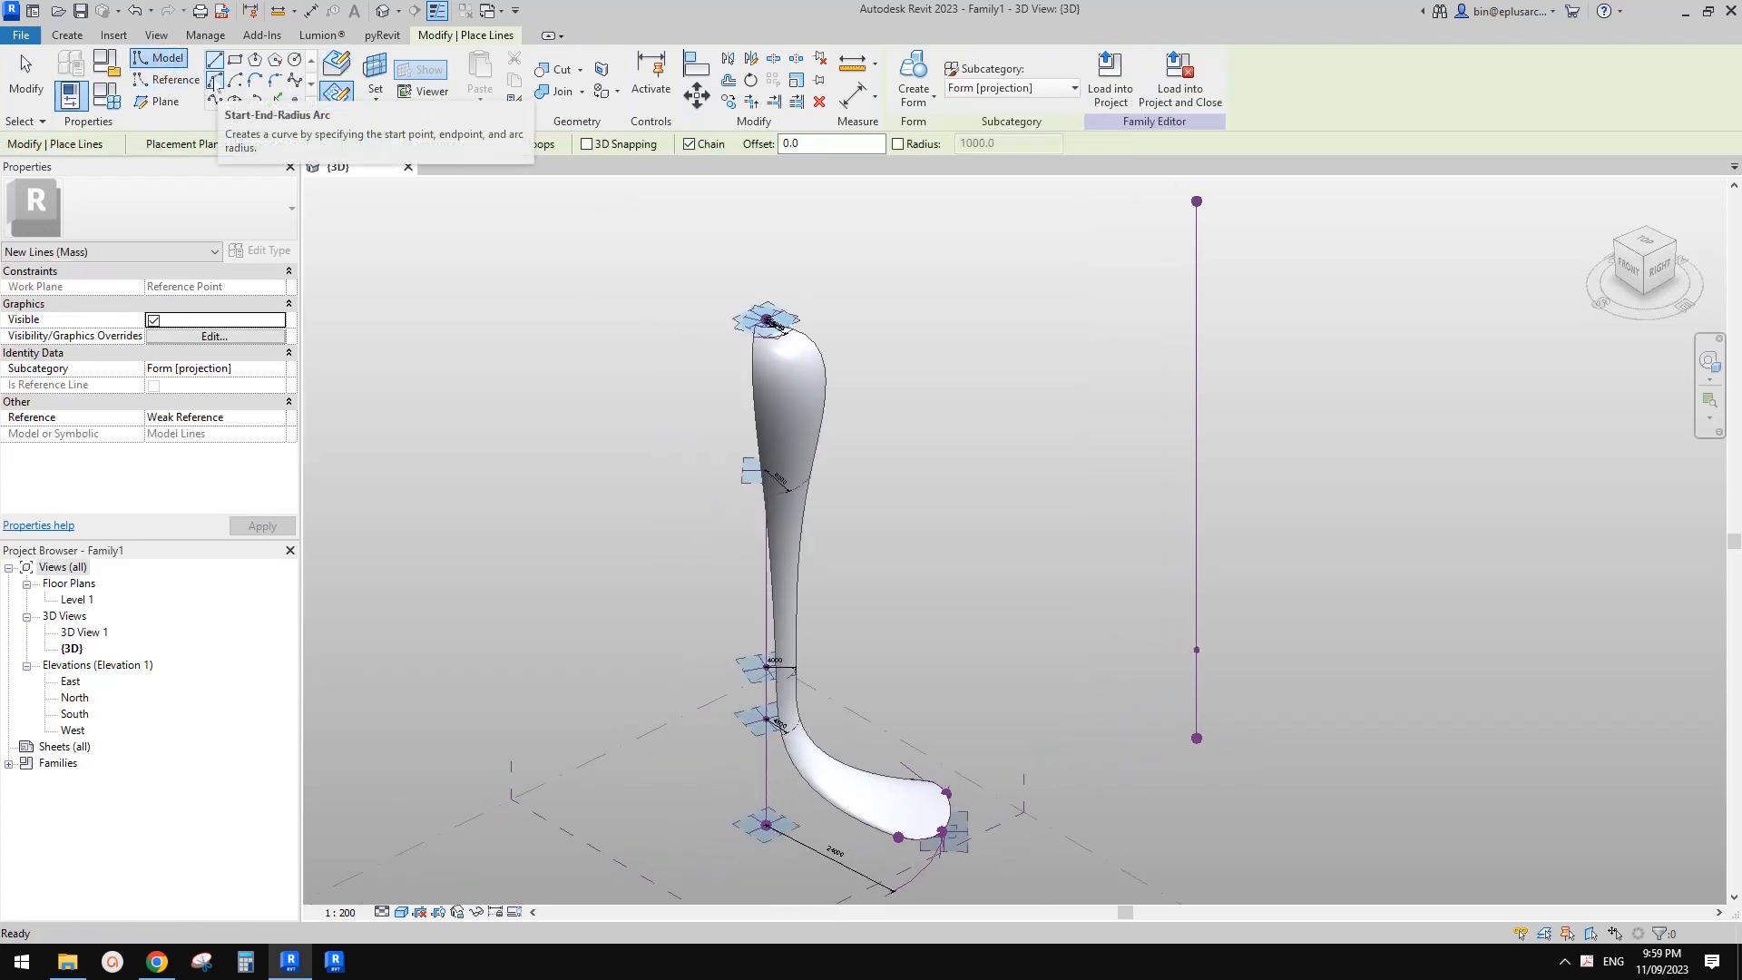
click(235, 80)
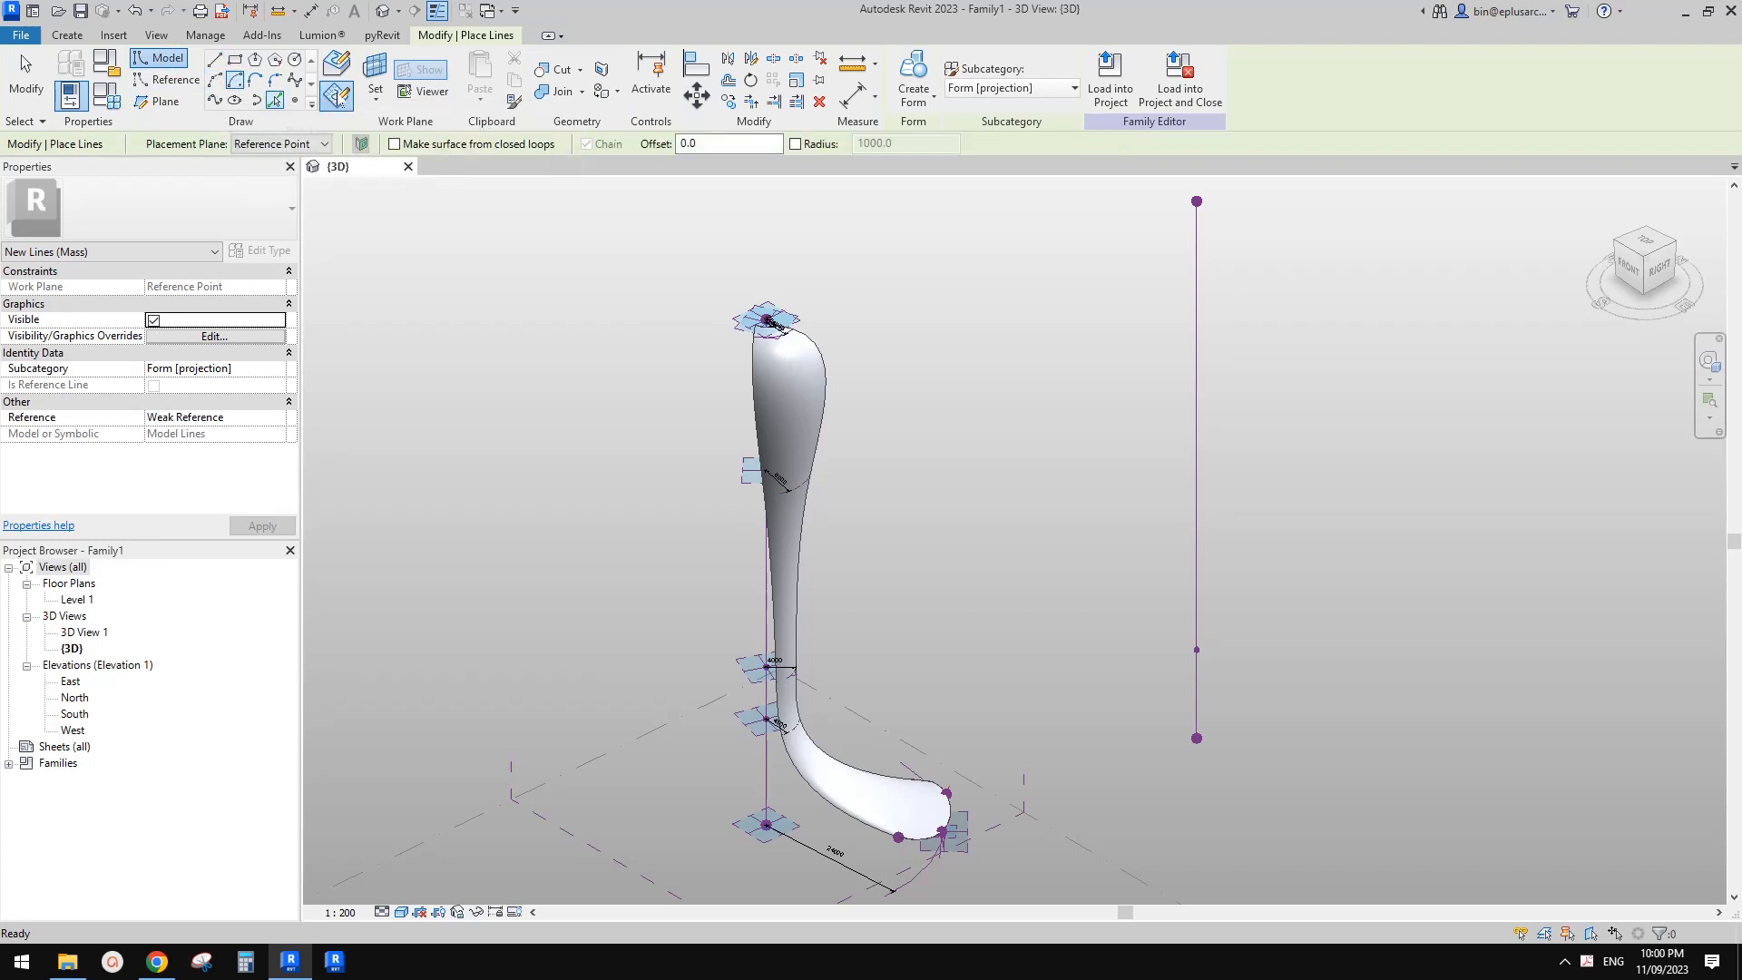
click(370, 74)
click(1196, 649)
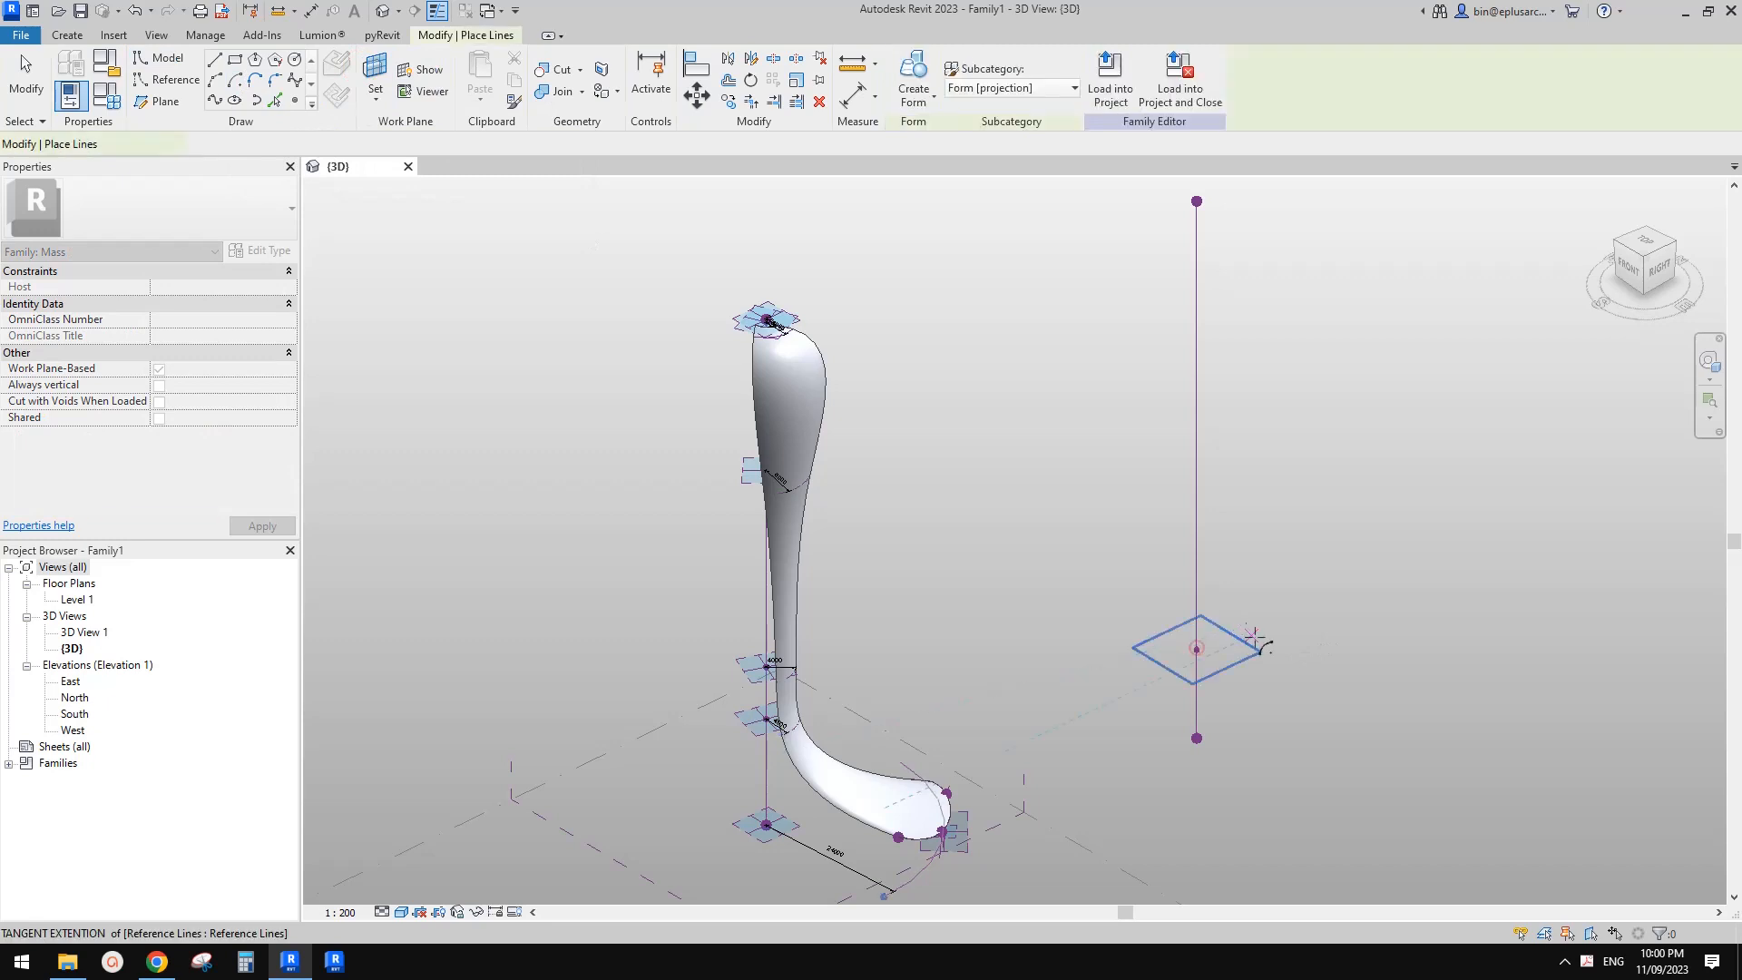
click(1196, 649)
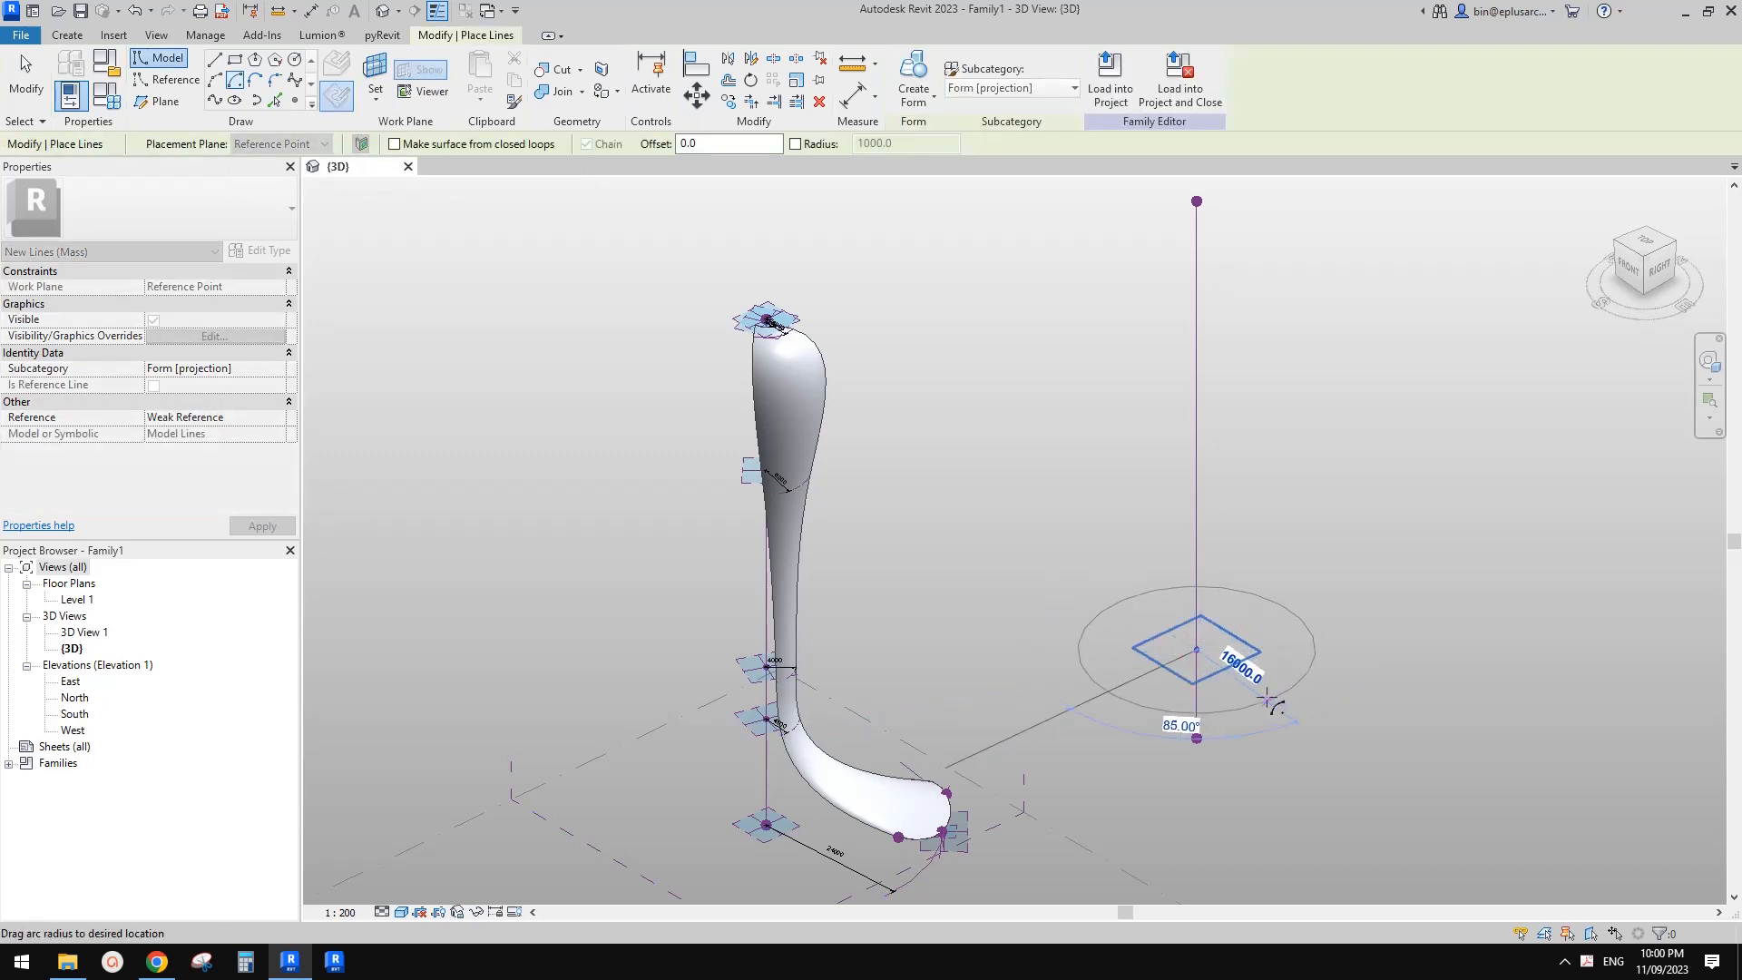
click(1246, 679)
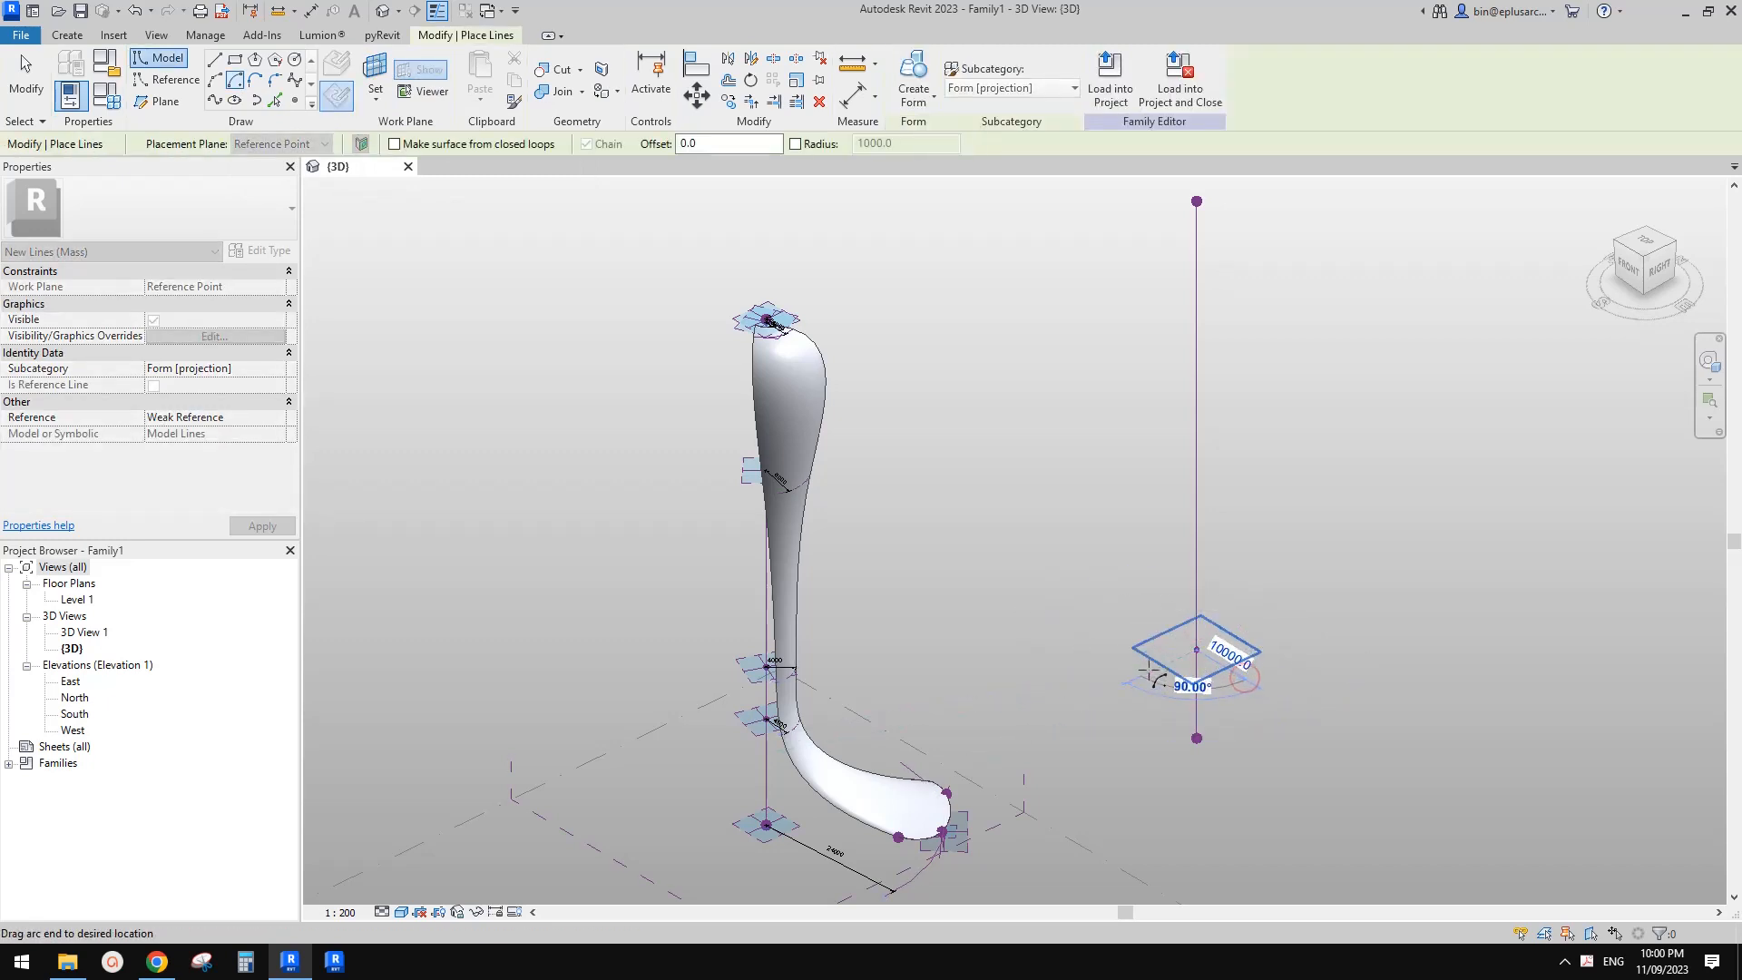
click(1148, 670)
key(Escape)
- Create a form from the arc and the vertical reference line, producing a tall curved surface
click(1223, 684)
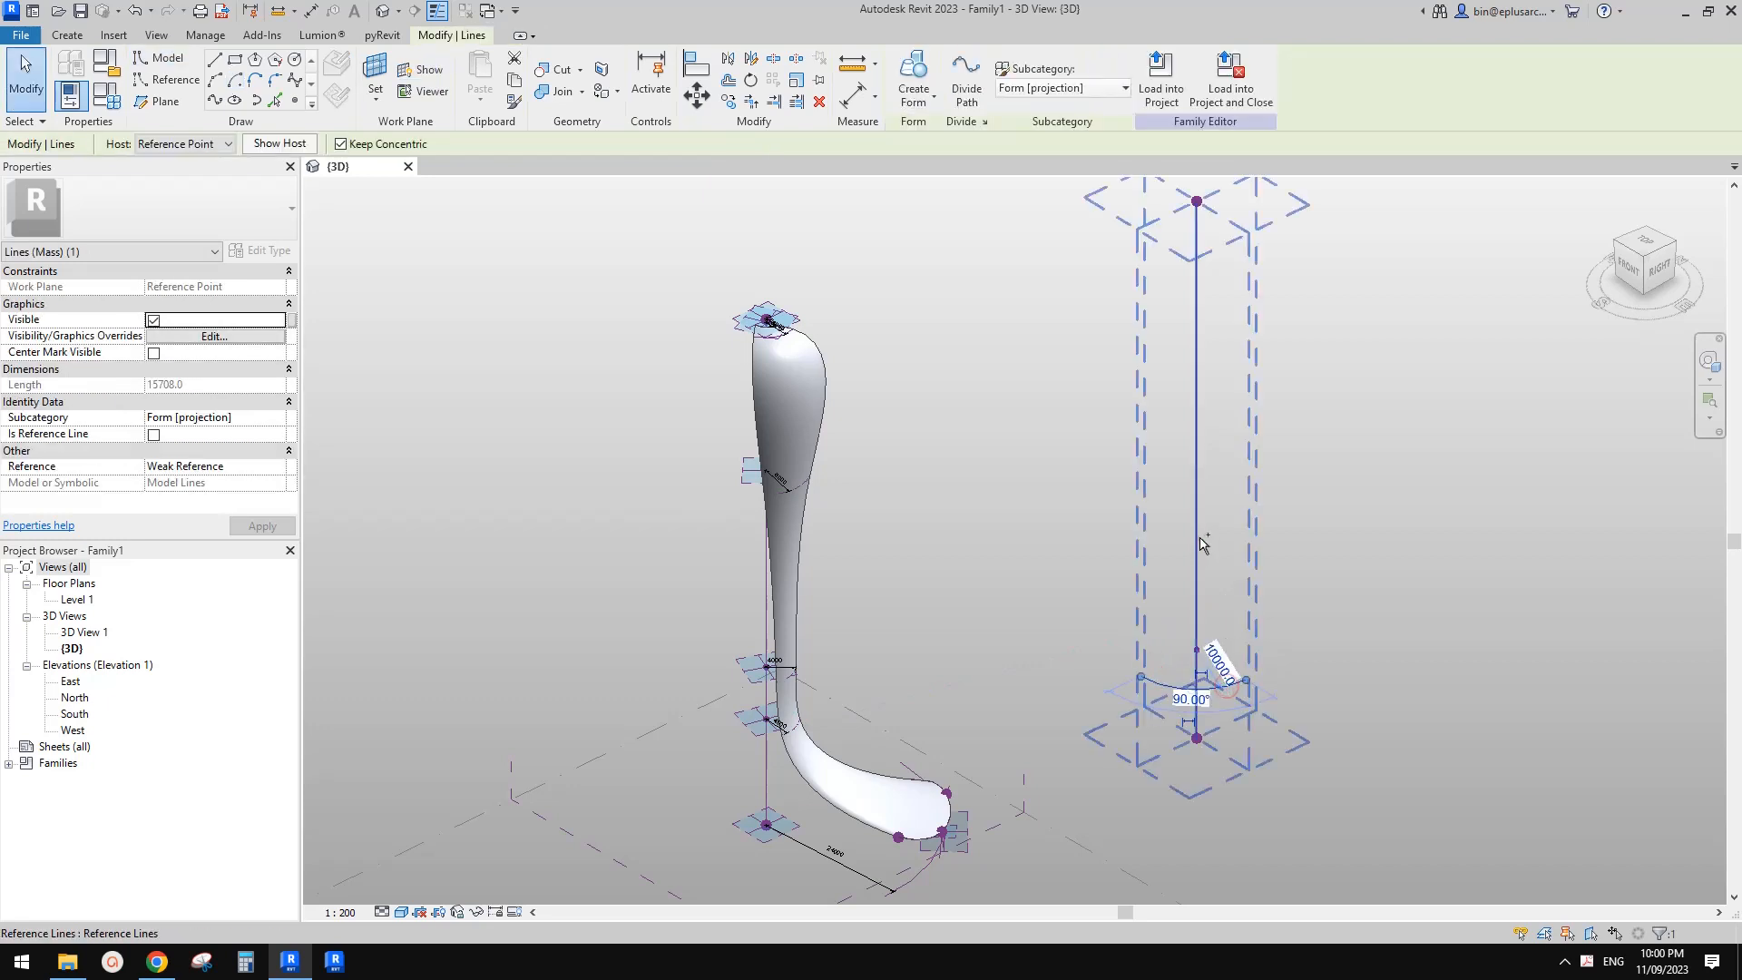
ctrl+click(1197, 538)
scroll(1220, 247, down, 1)
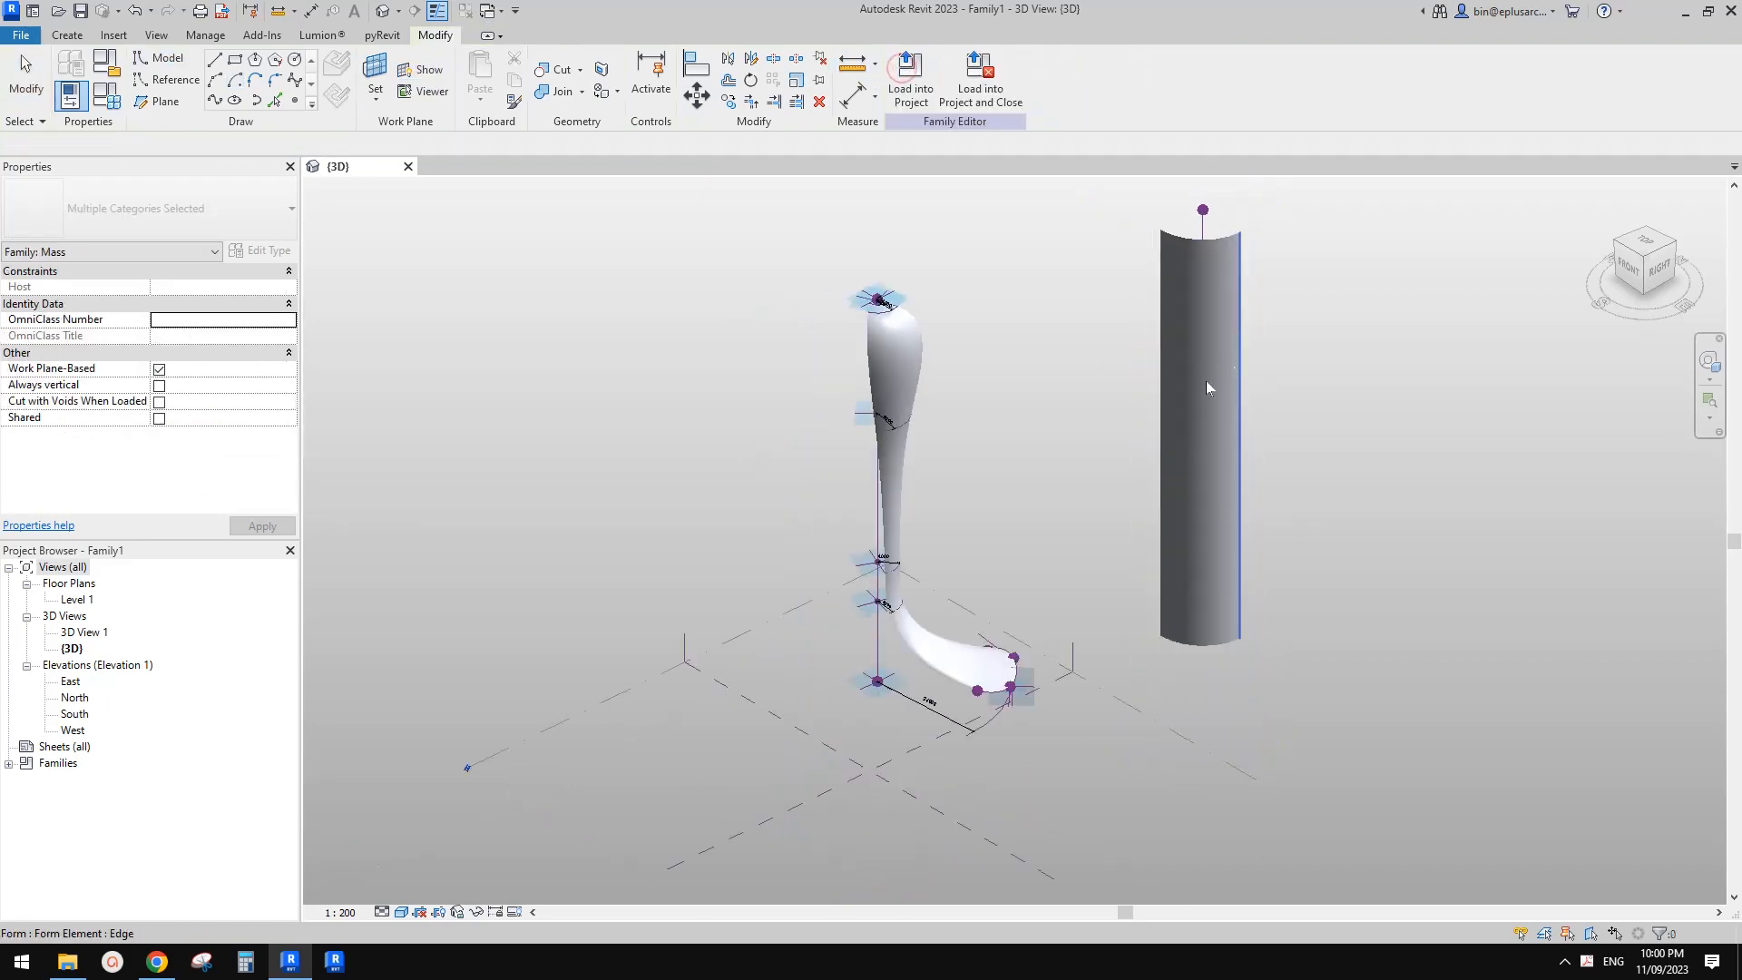
shift+middle_drag(1206, 383, 1275, 358)
click(1123, 334)
middle_drag(1118, 332, 1160, 288)
- Add a profile across the curved surface form near its upper end
click(1107, 418)
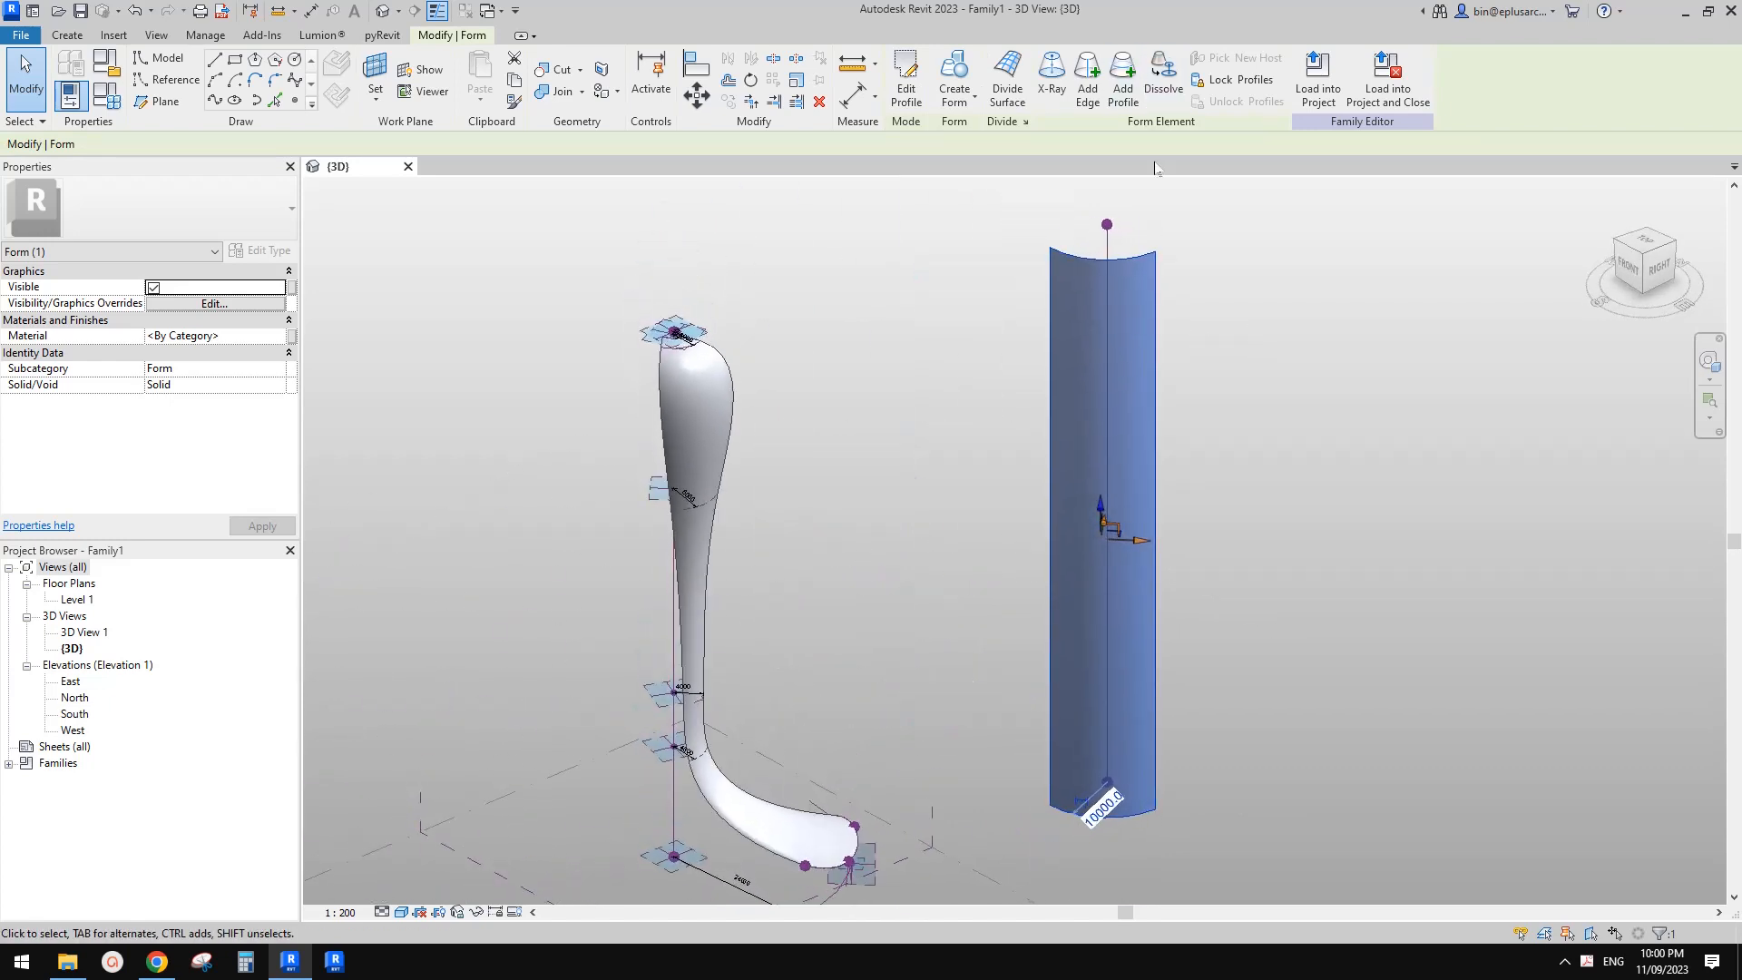
click(1125, 91)
click(1154, 307)
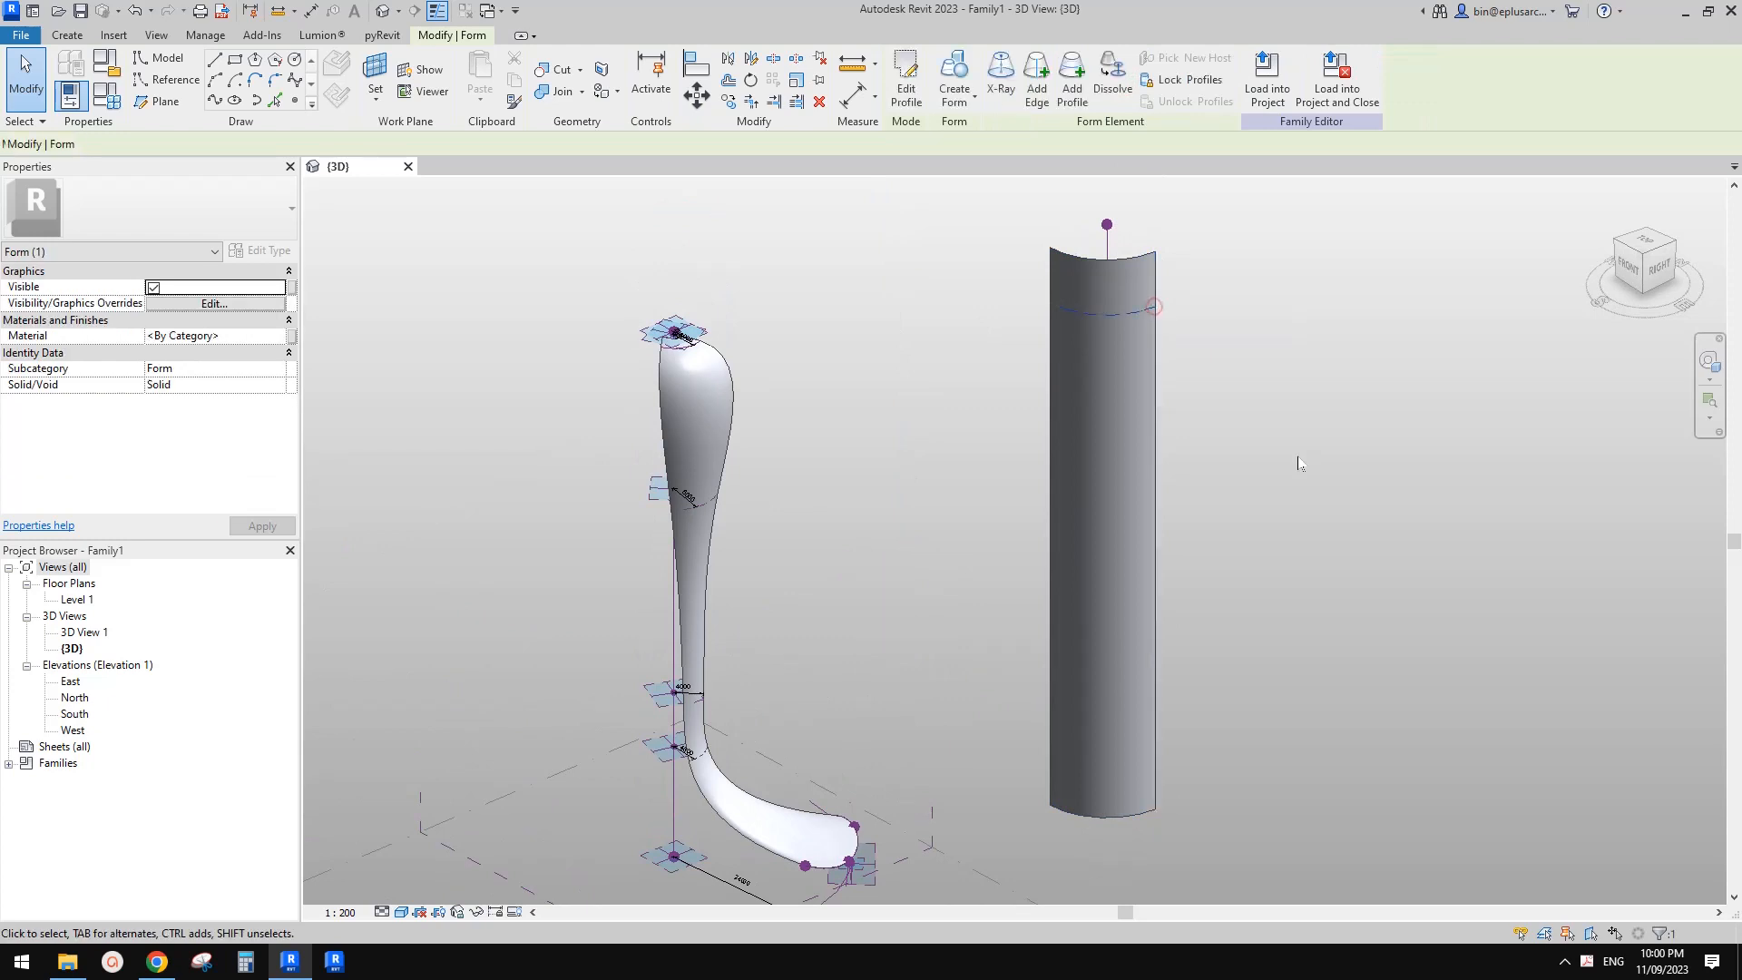
click(1275, 385)
shift+middle_drag(1217, 388, 1274, 365)
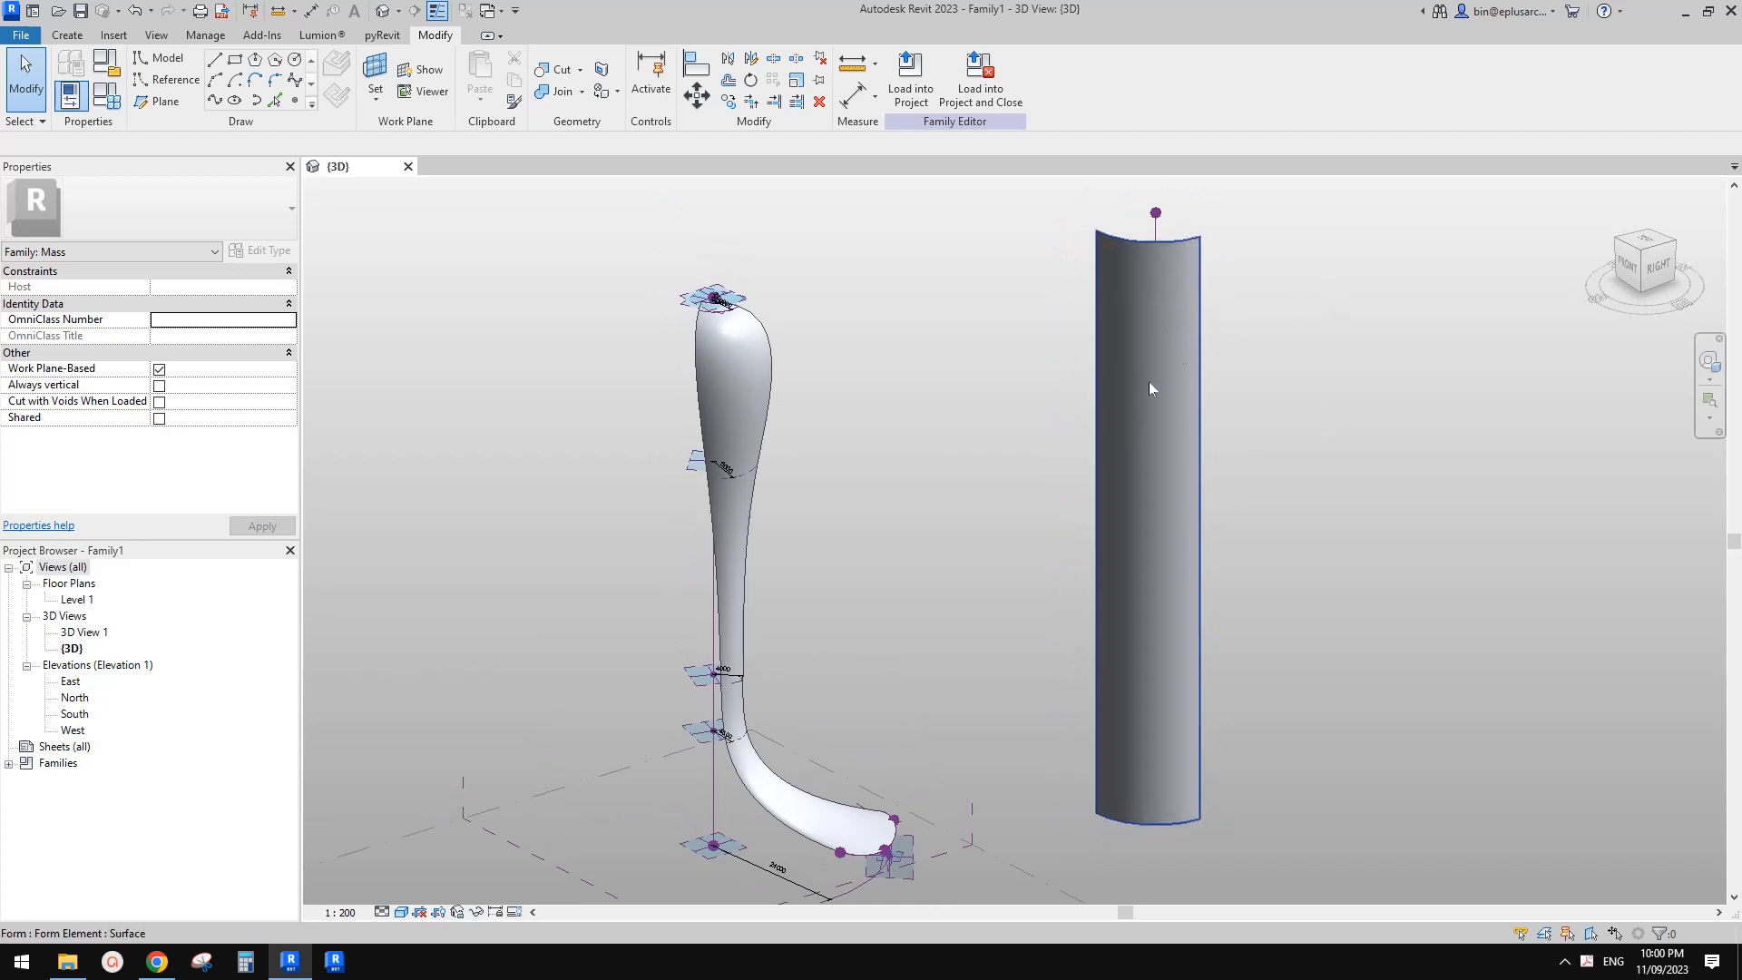
shift+middle_drag(1149, 382, 1178, 361)
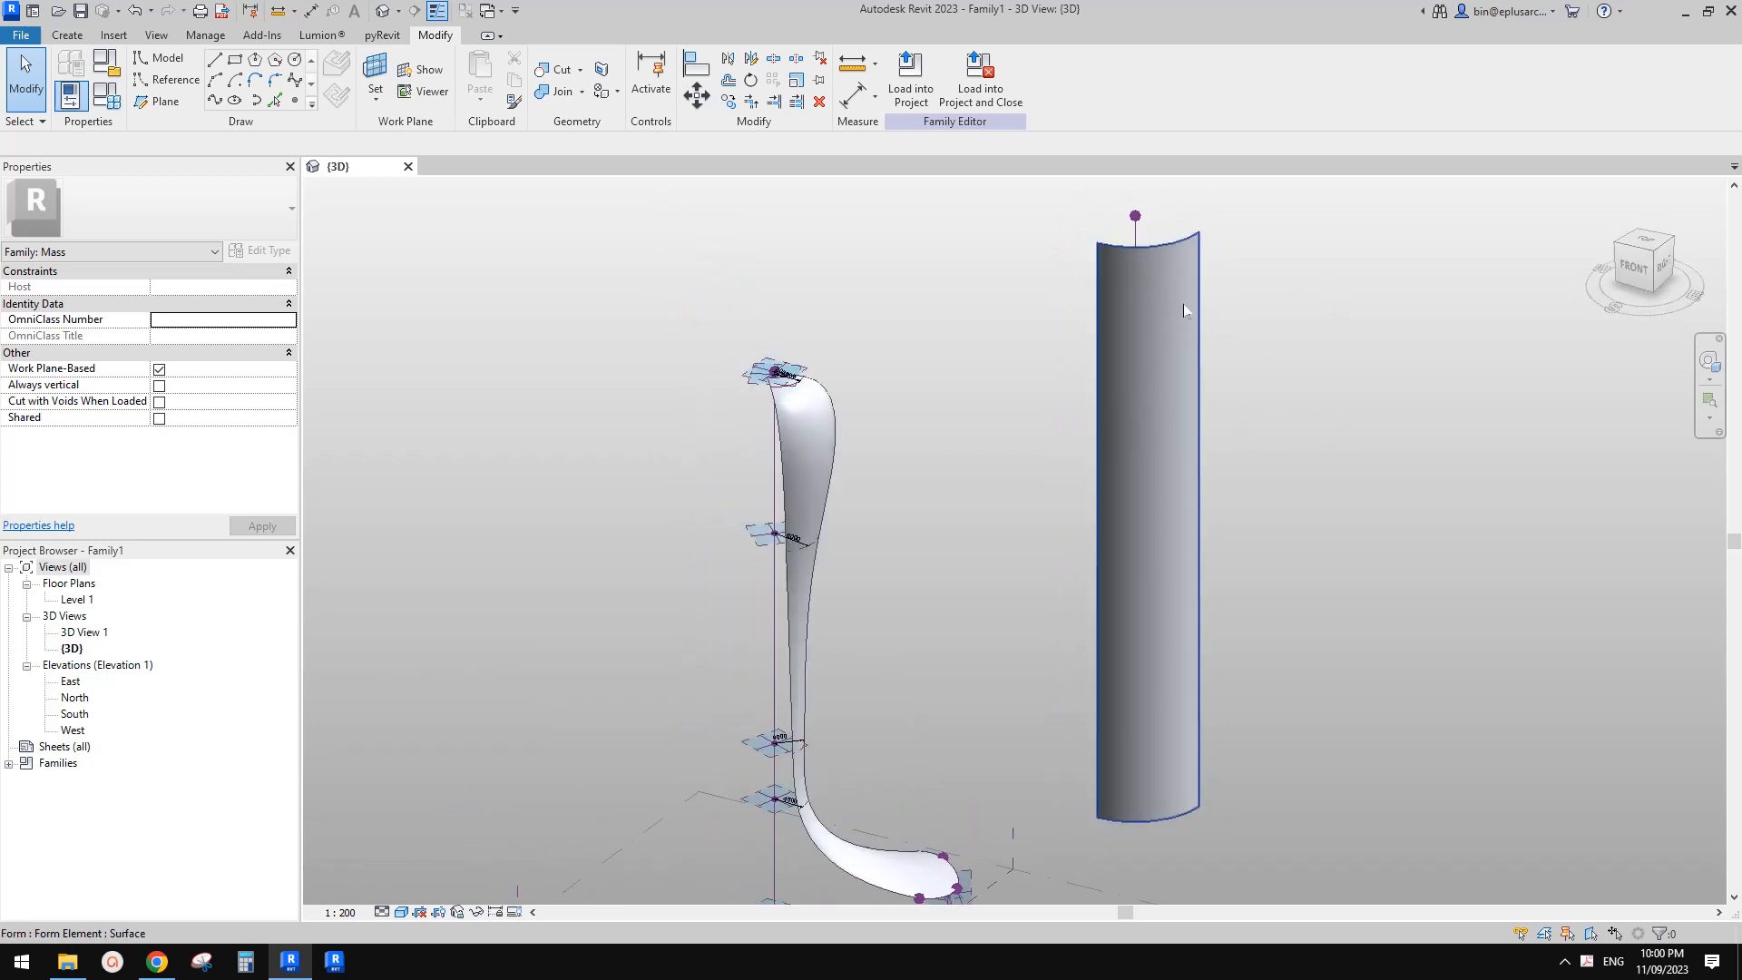
- Add another profile about one third of the way down the curved surface form
click(1156, 307)
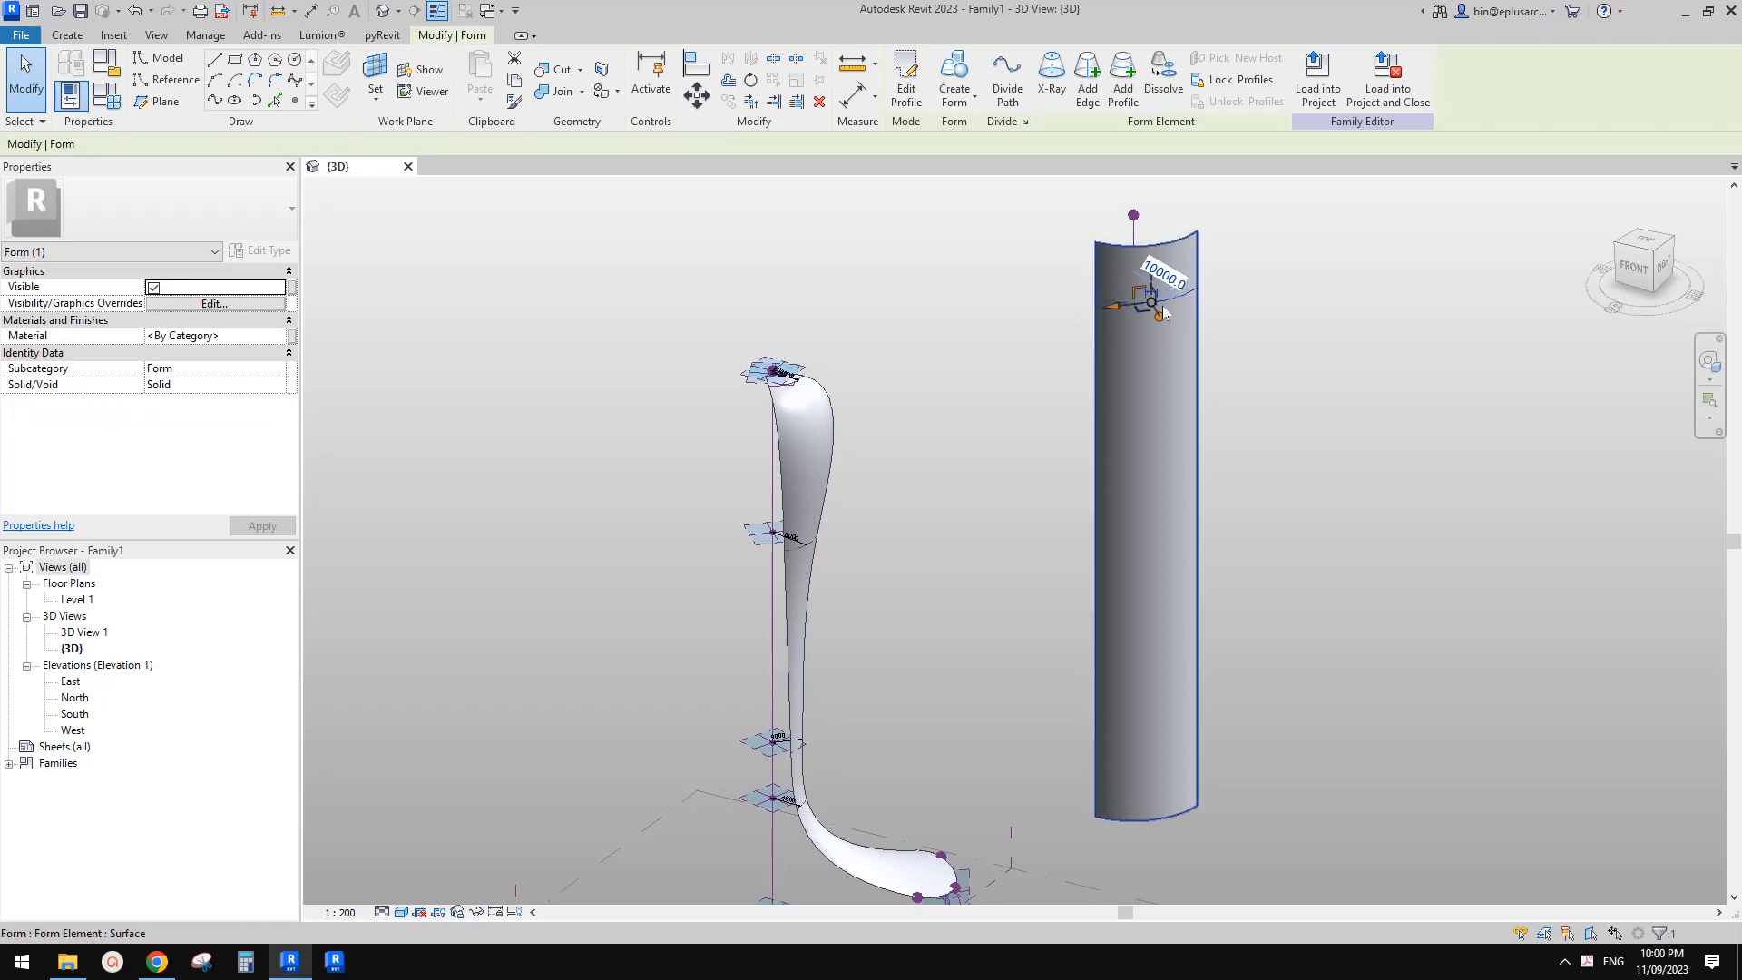
shift+middle_drag(1178, 302, 1217, 482)
click(1148, 549)
click(1268, 568)
shift+middle_drag(1268, 569, 1157, 376)
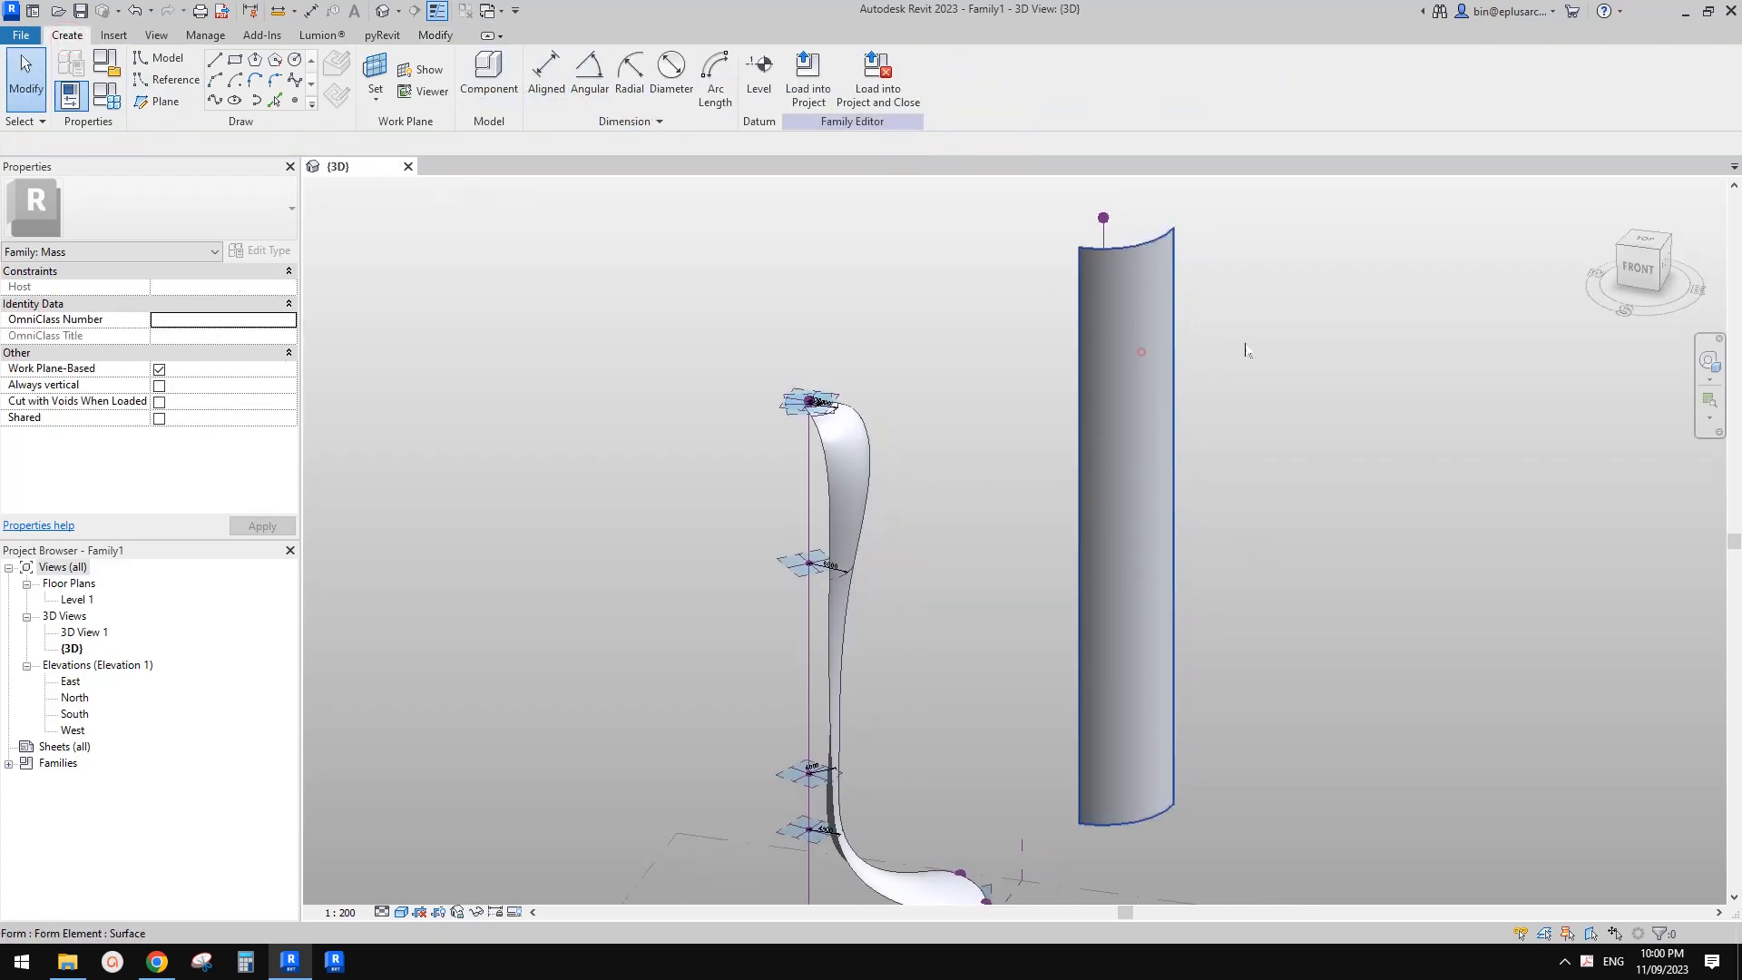
click(1141, 352)
click(1105, 98)
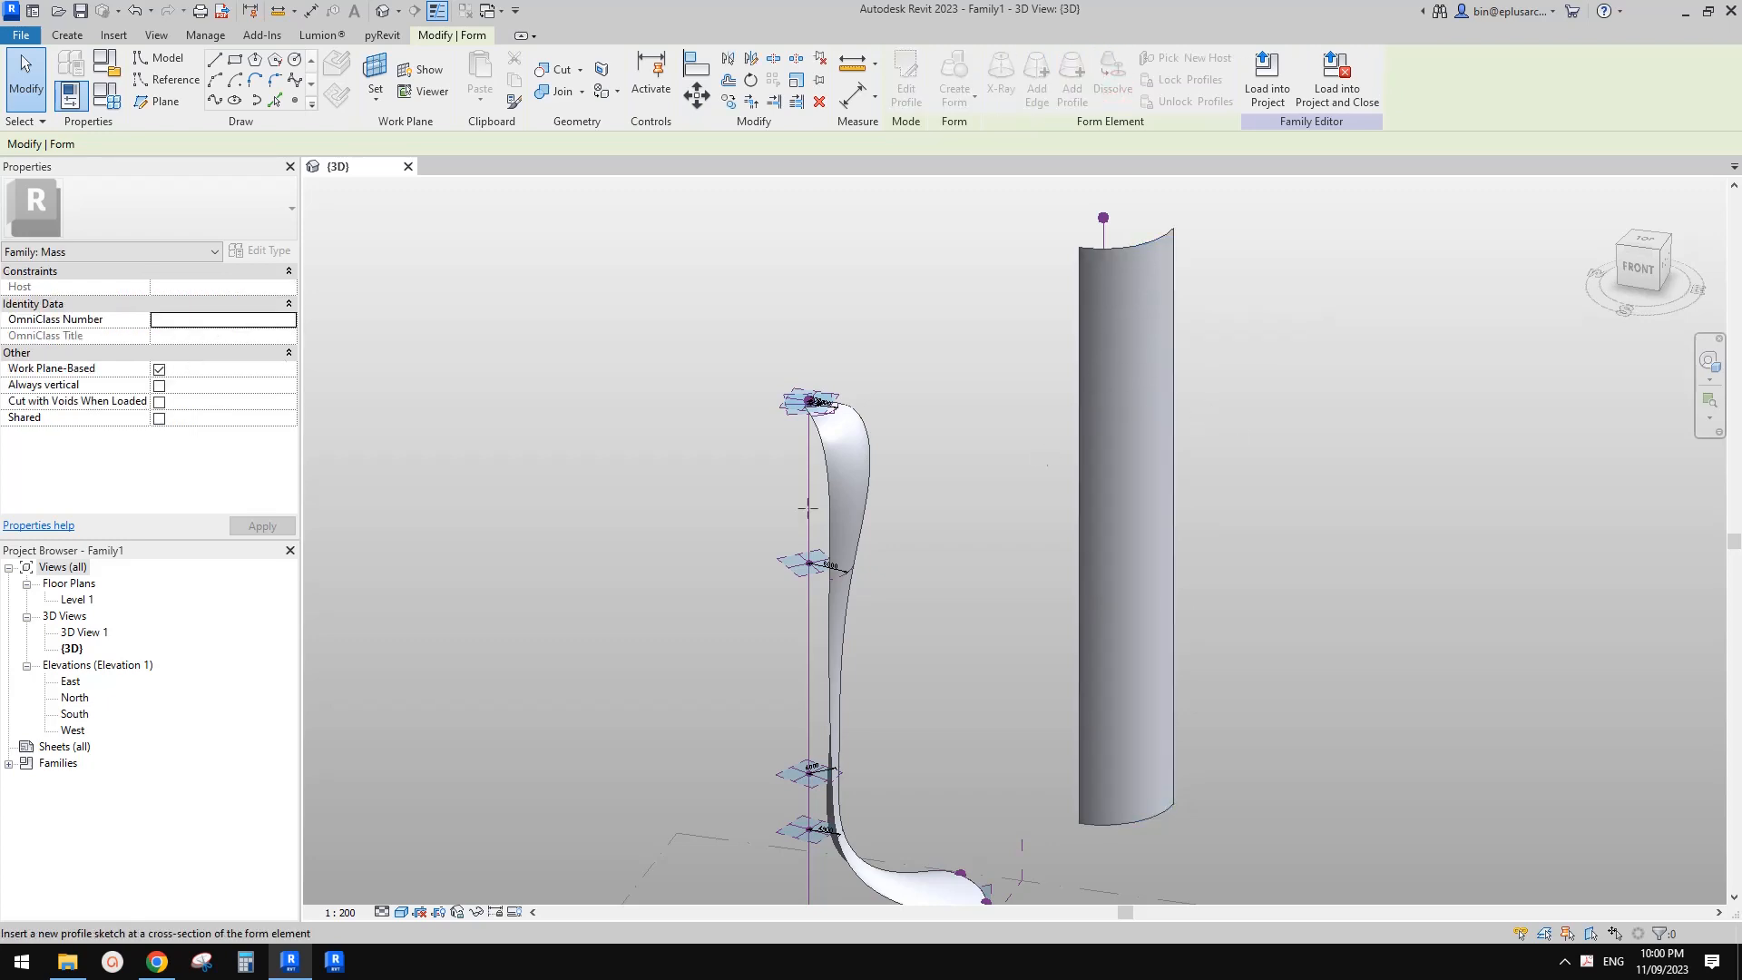
click(1148, 504)
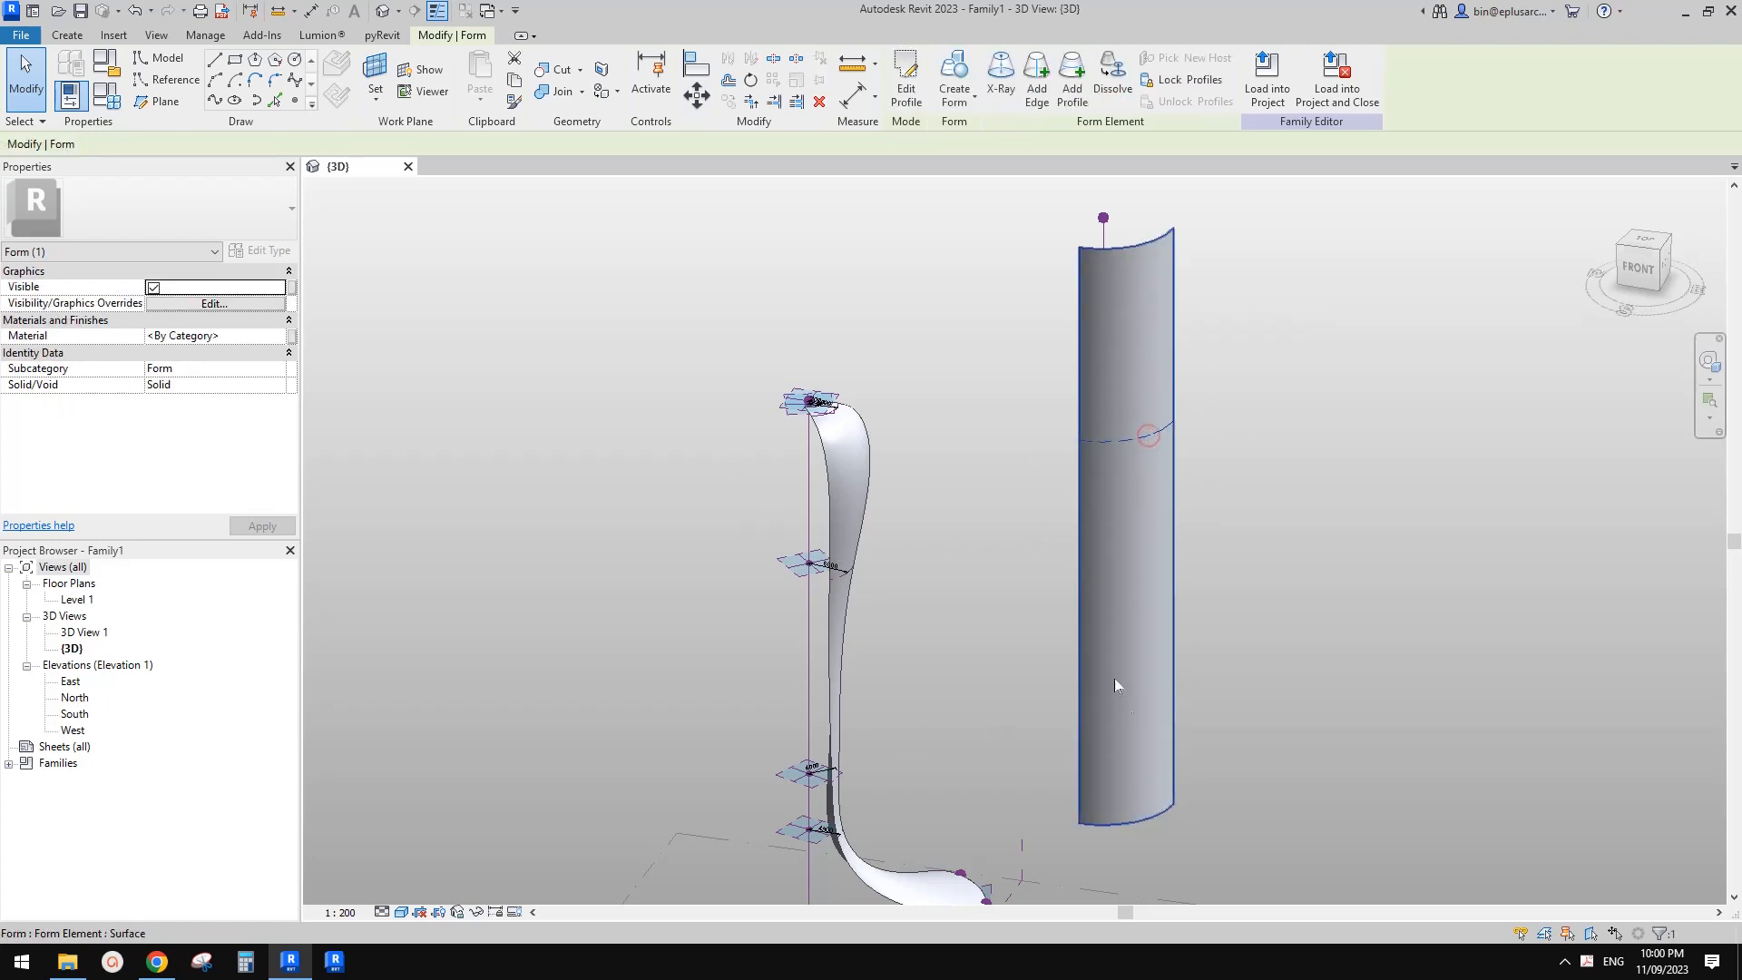
- Add three more profiles across the lower part of the curved surface form
click(1072, 81)
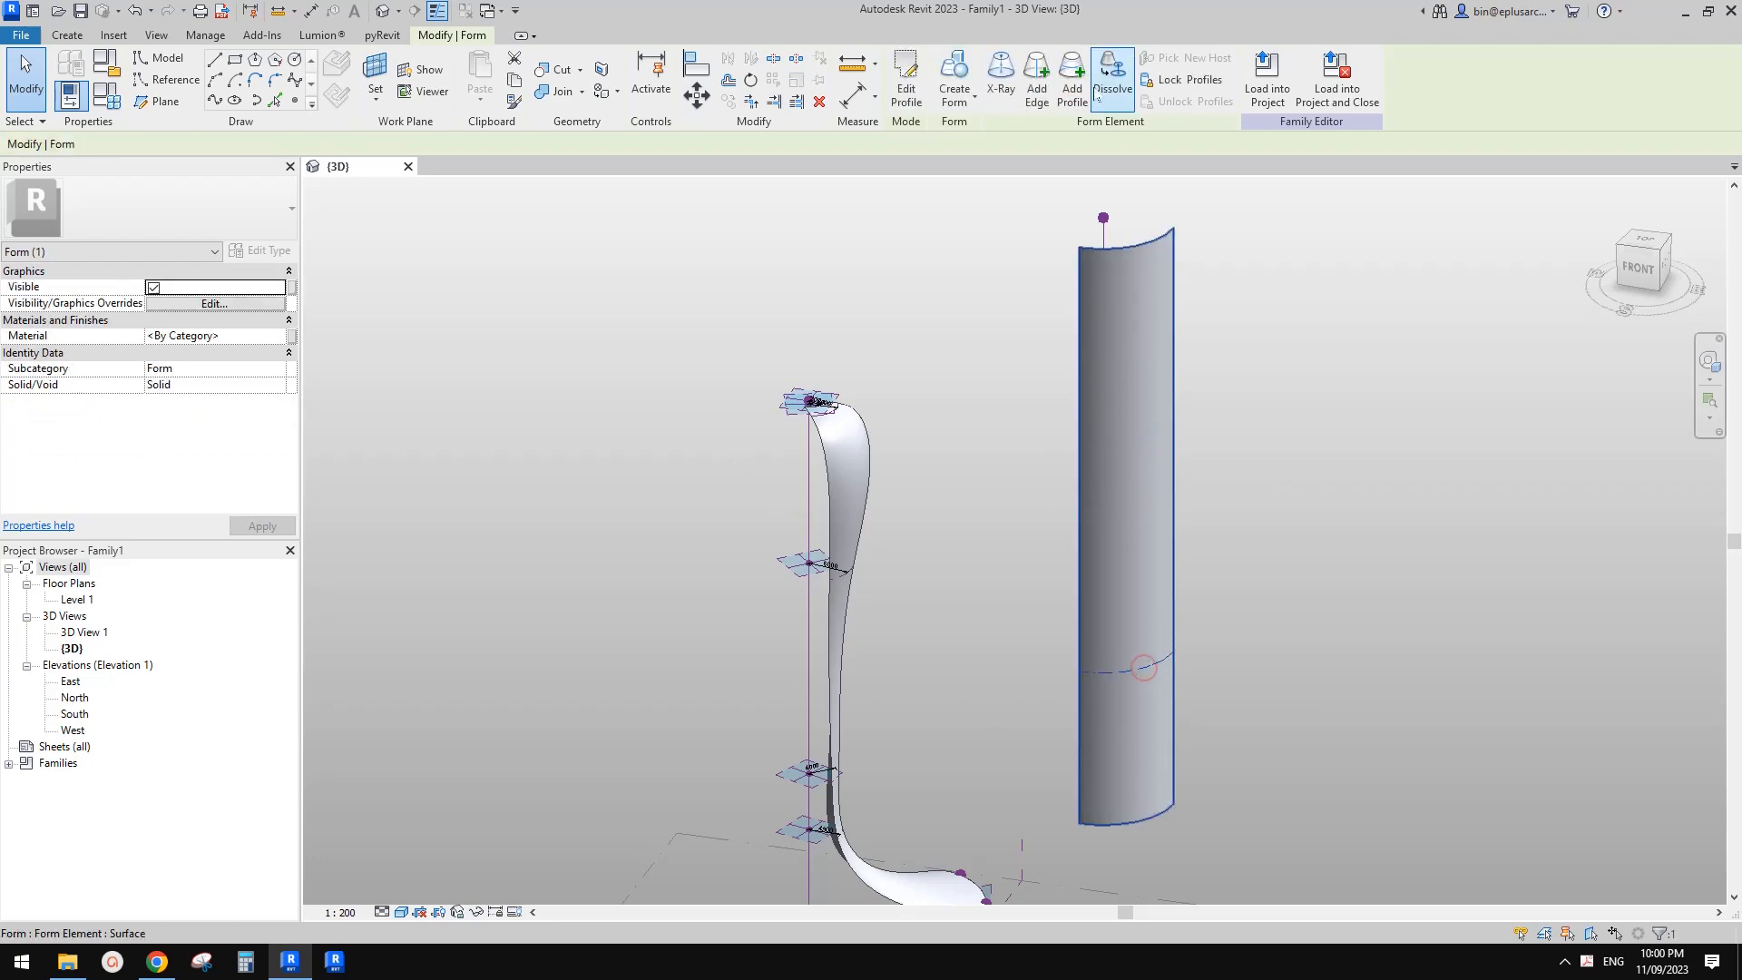
click(1074, 80)
click(1150, 743)
scroll(1165, 751, up, 1)
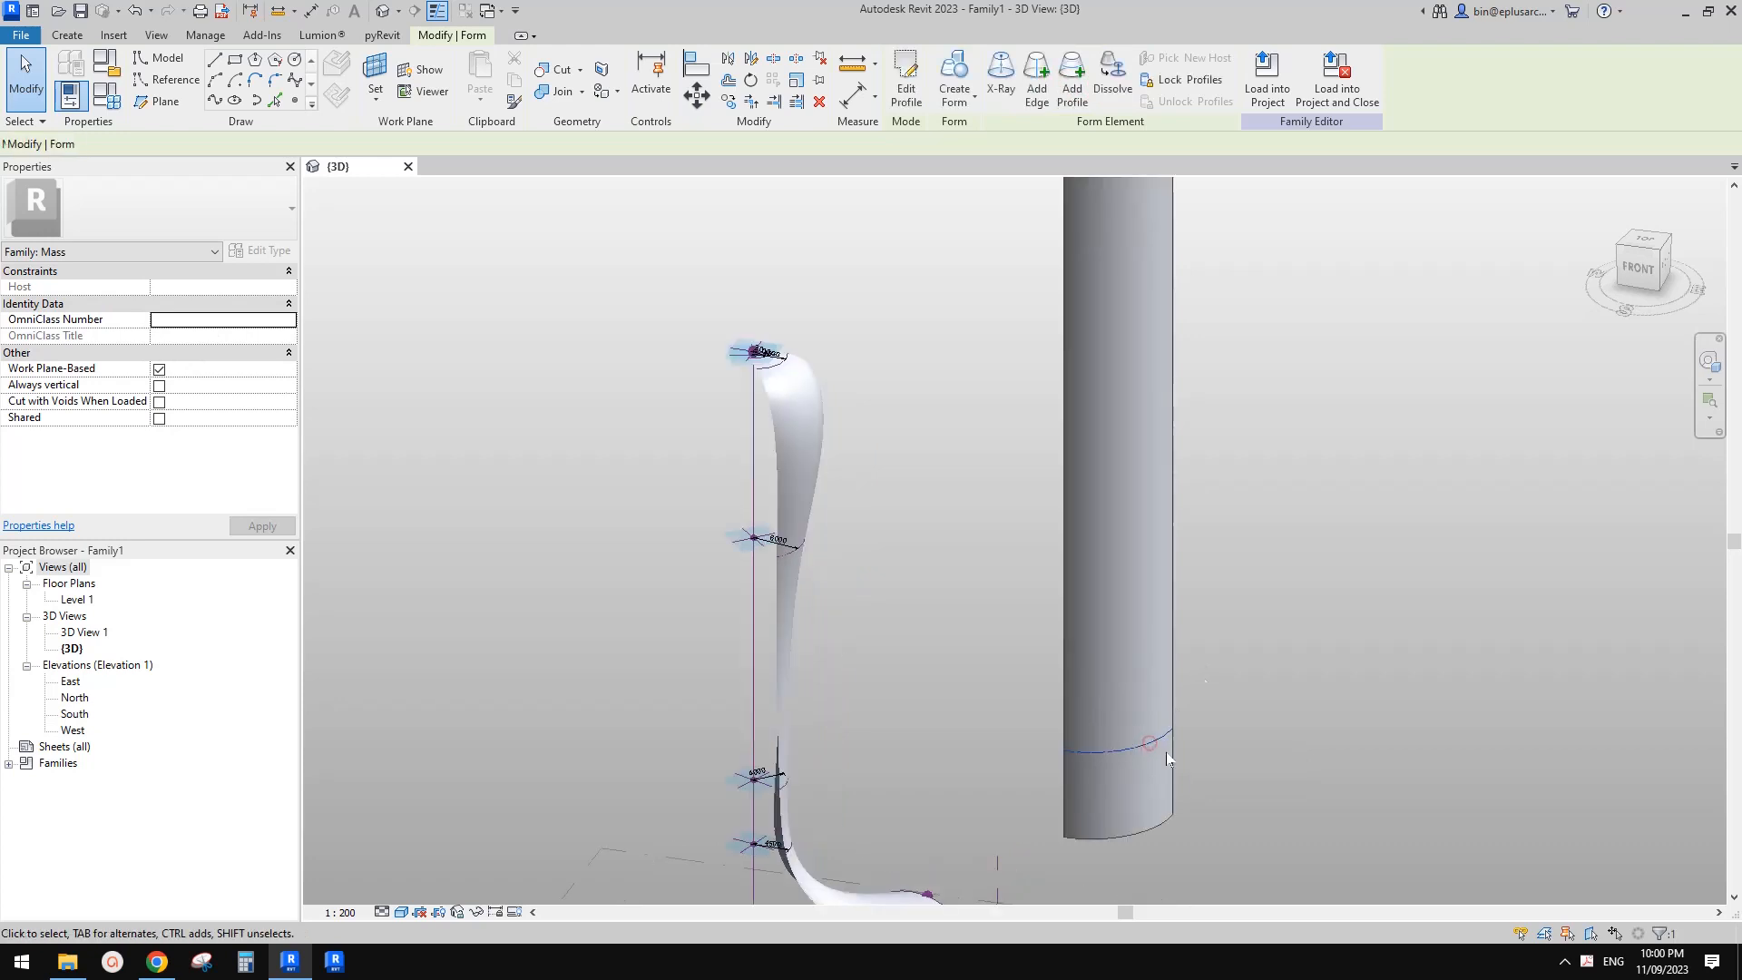
key(Escape)
scroll(1158, 449, down, 3)
scroll(1159, 286, up, 2)
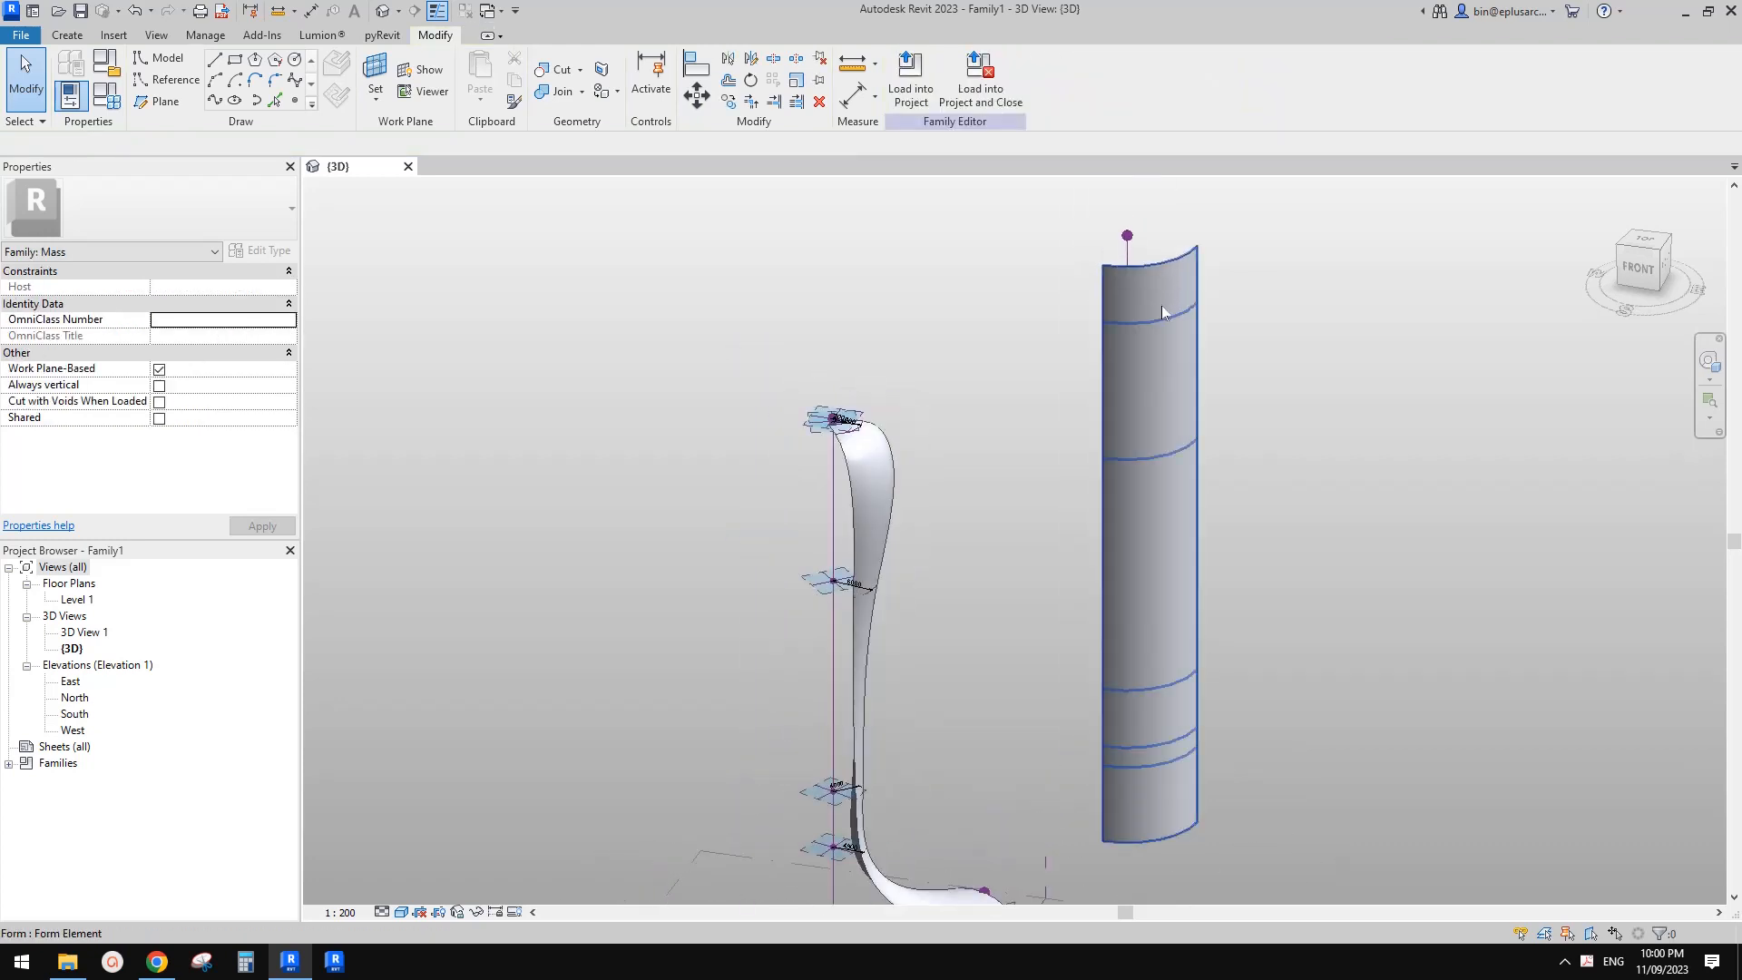
- Open the uppermost added profile of the curved surface for editing and select its arc
click(1157, 323)
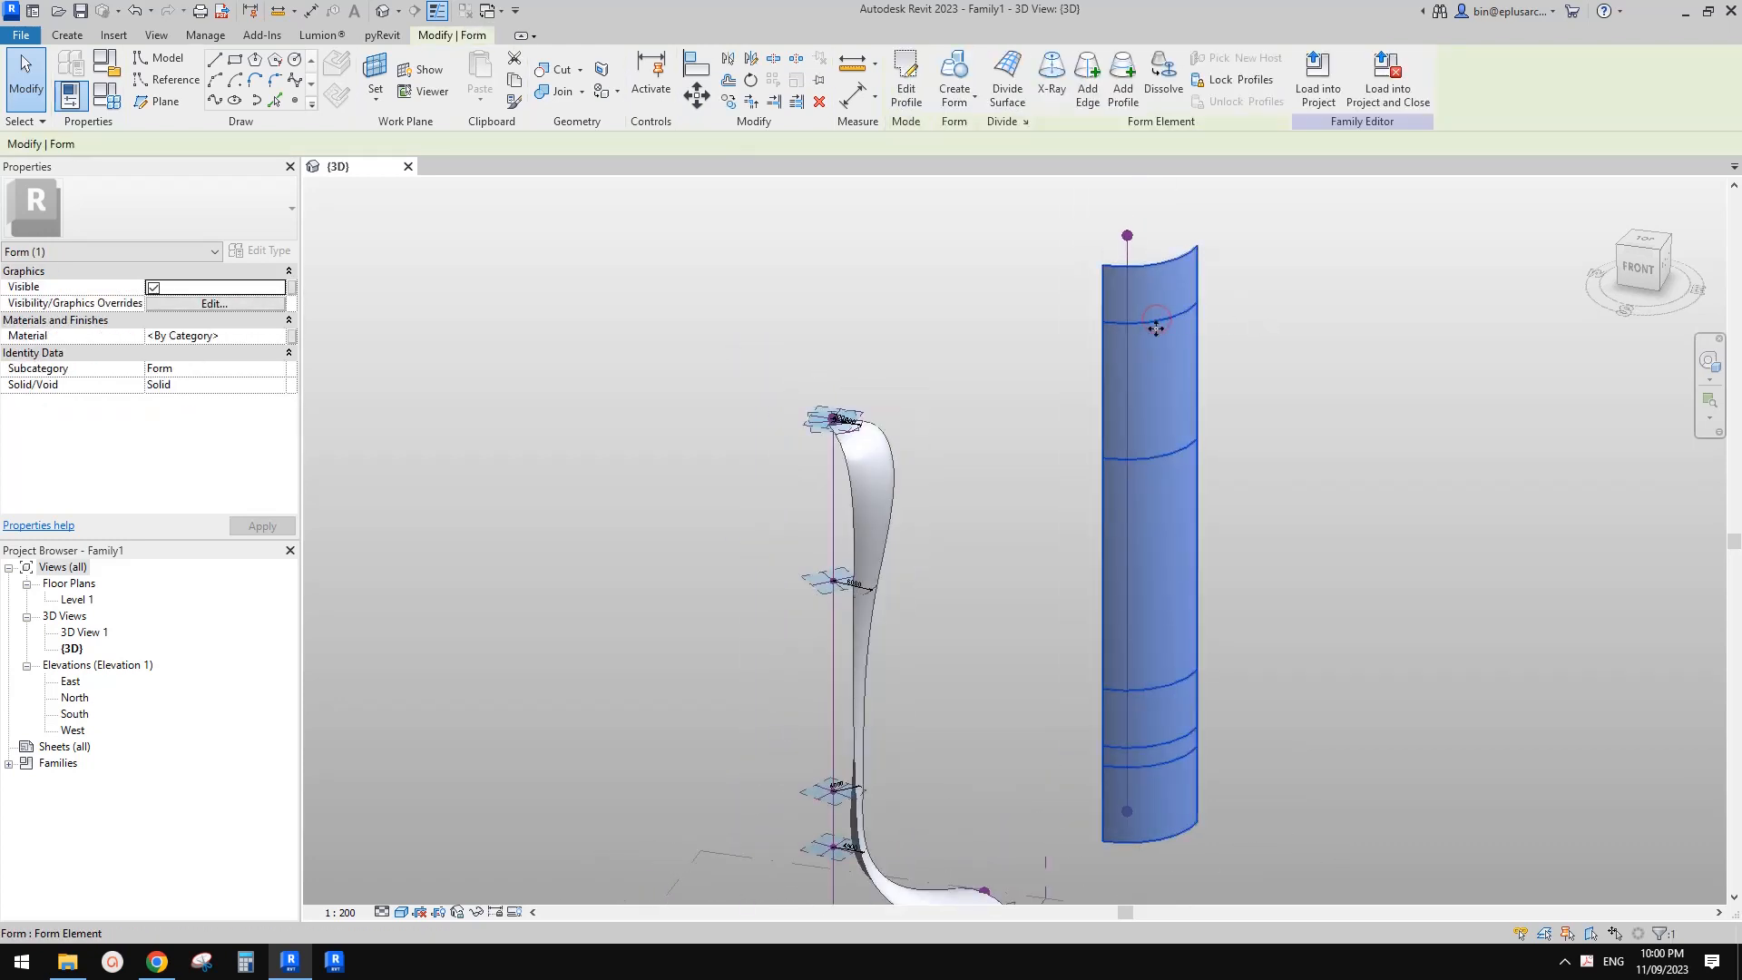
key(Escape)
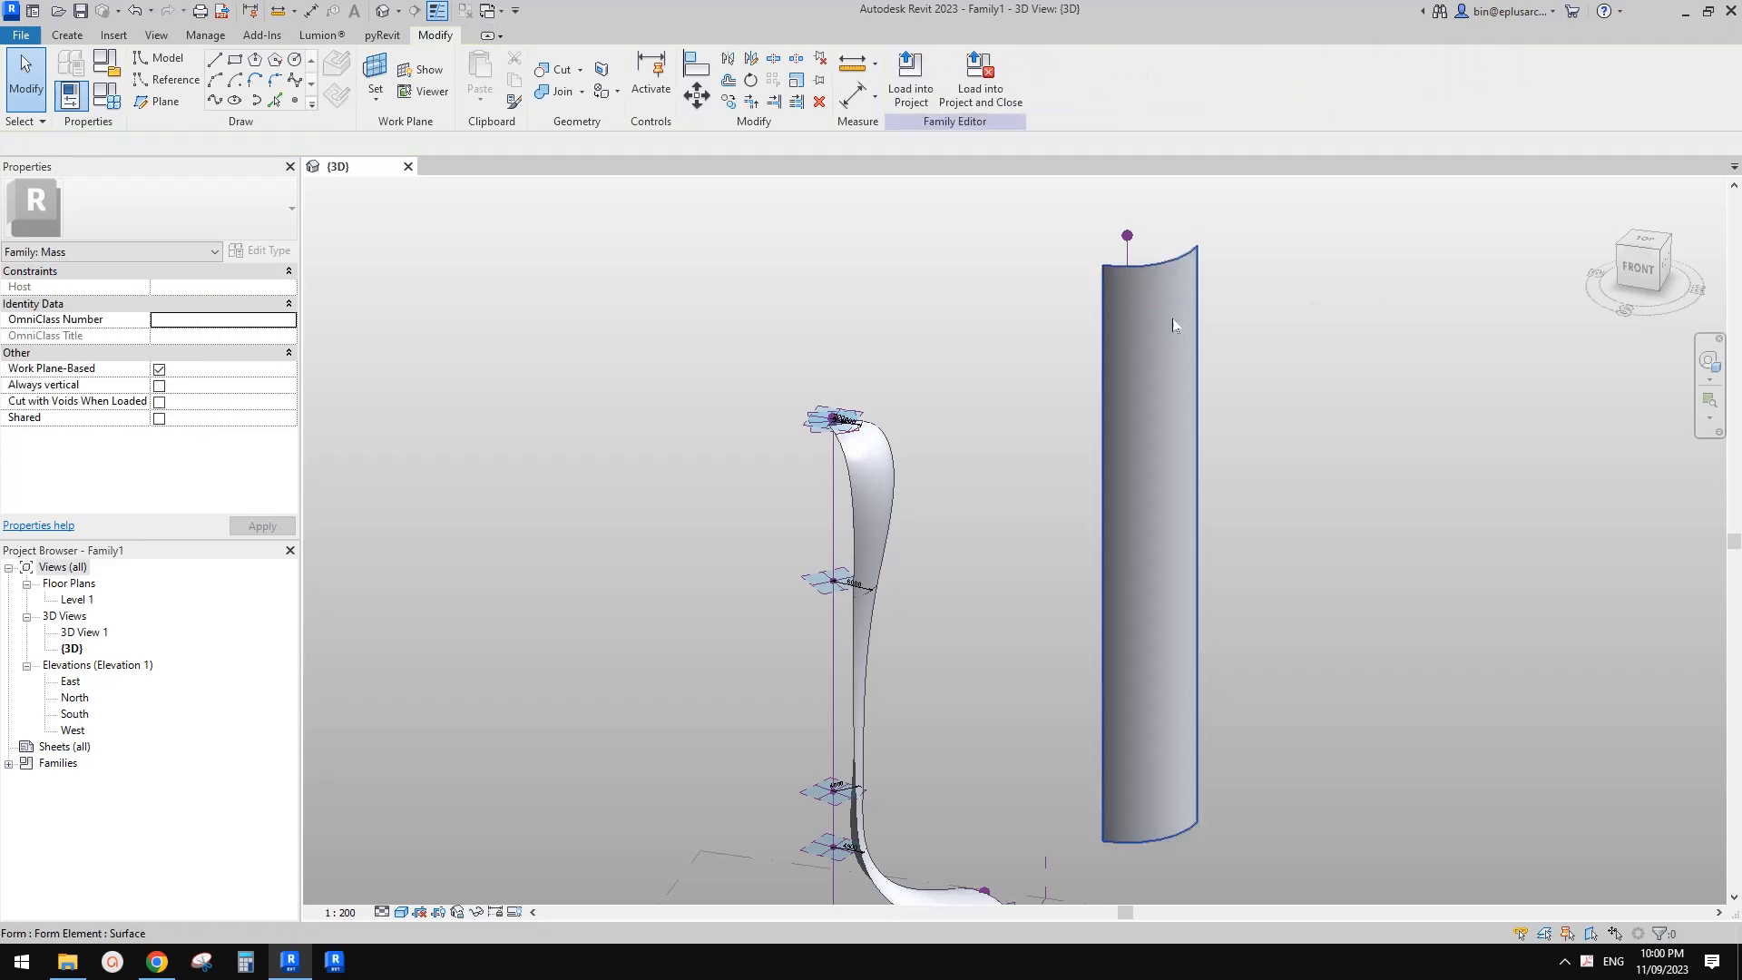
key(Tab)
key(Tab)
click(1172, 320)
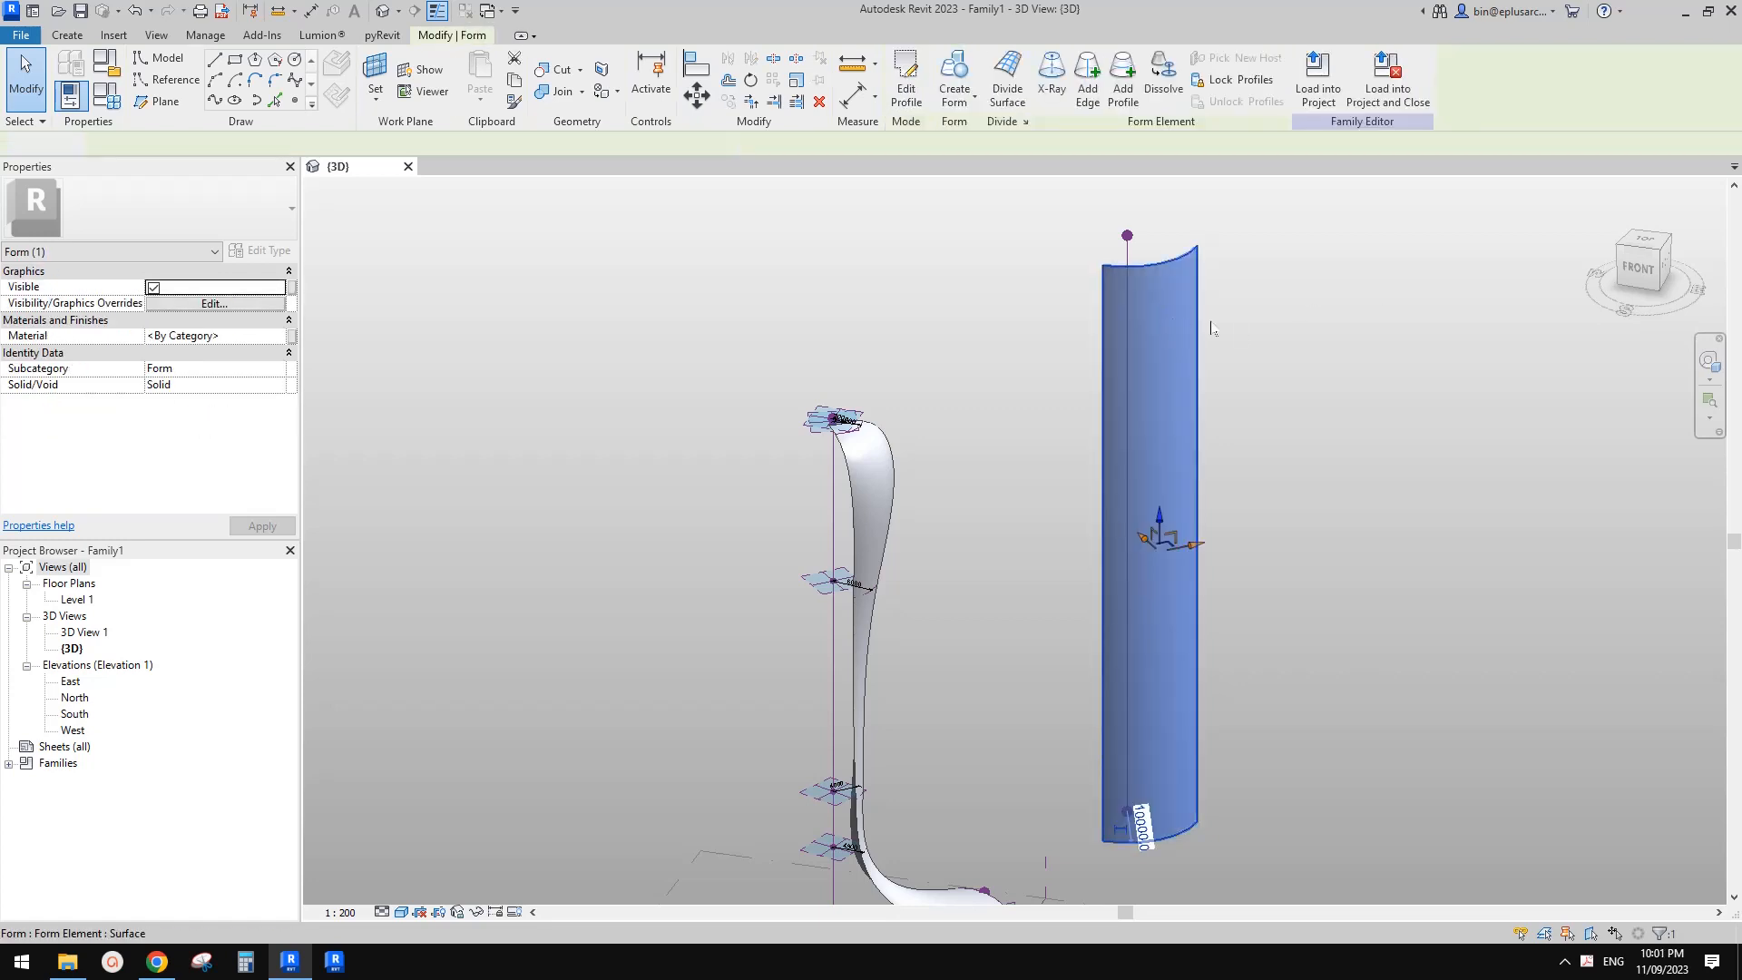
key(Escape)
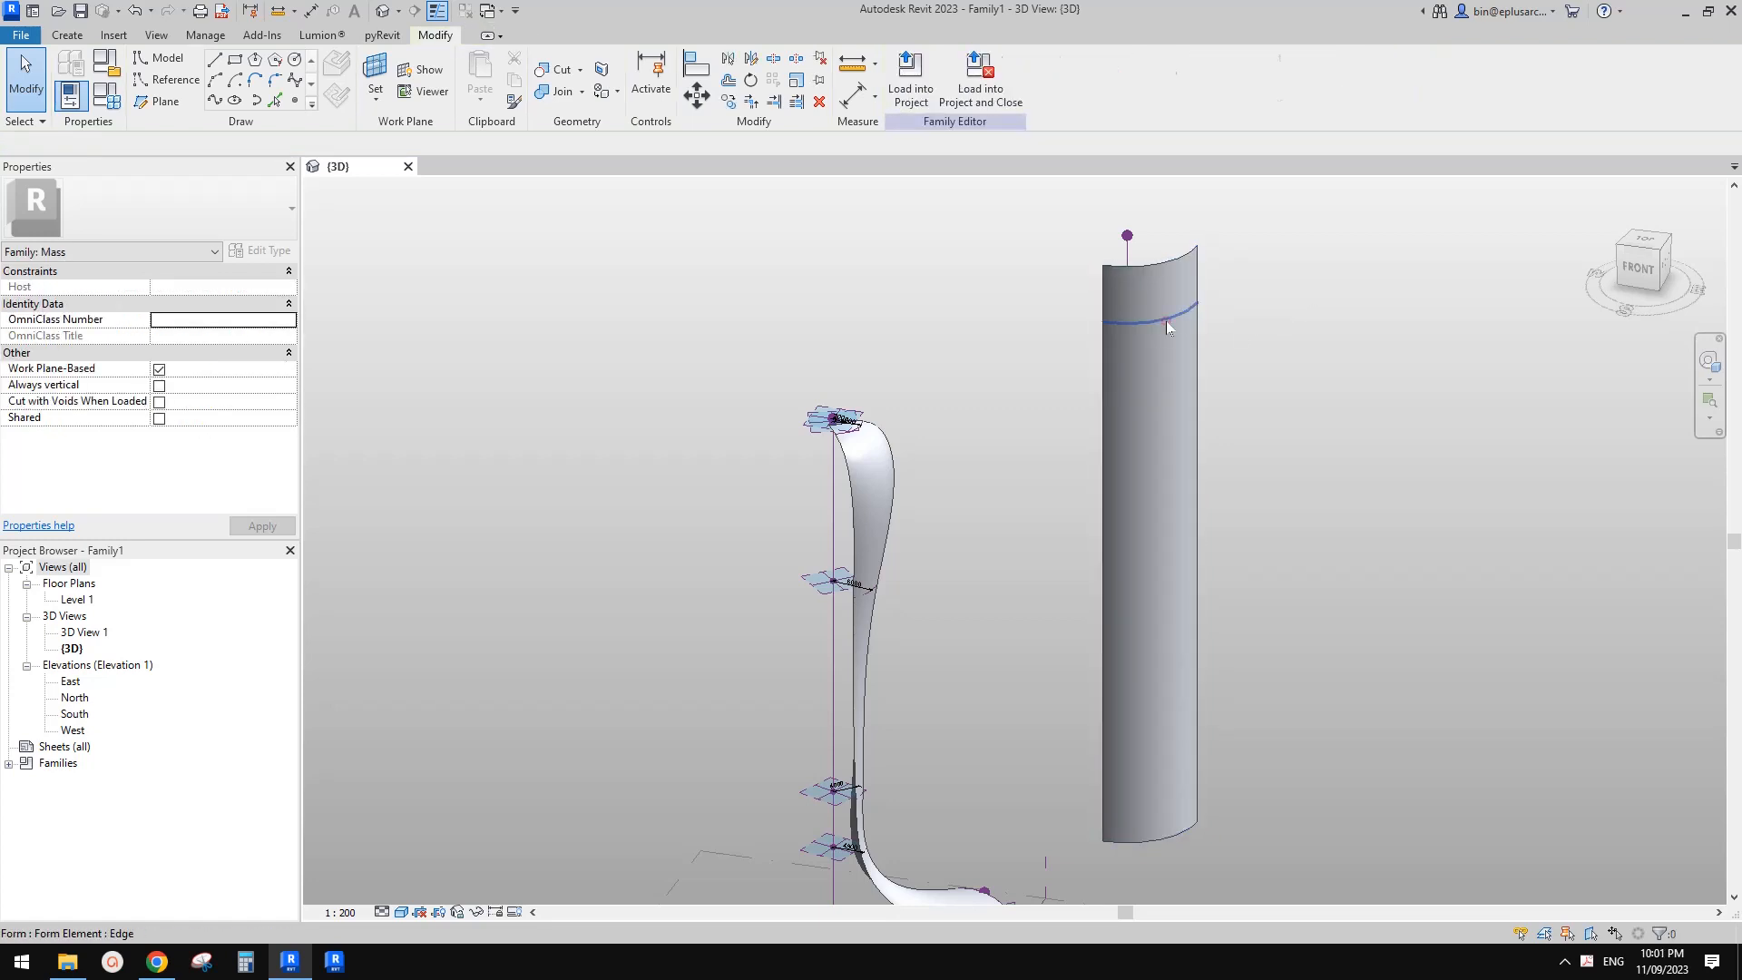
click(1167, 321)
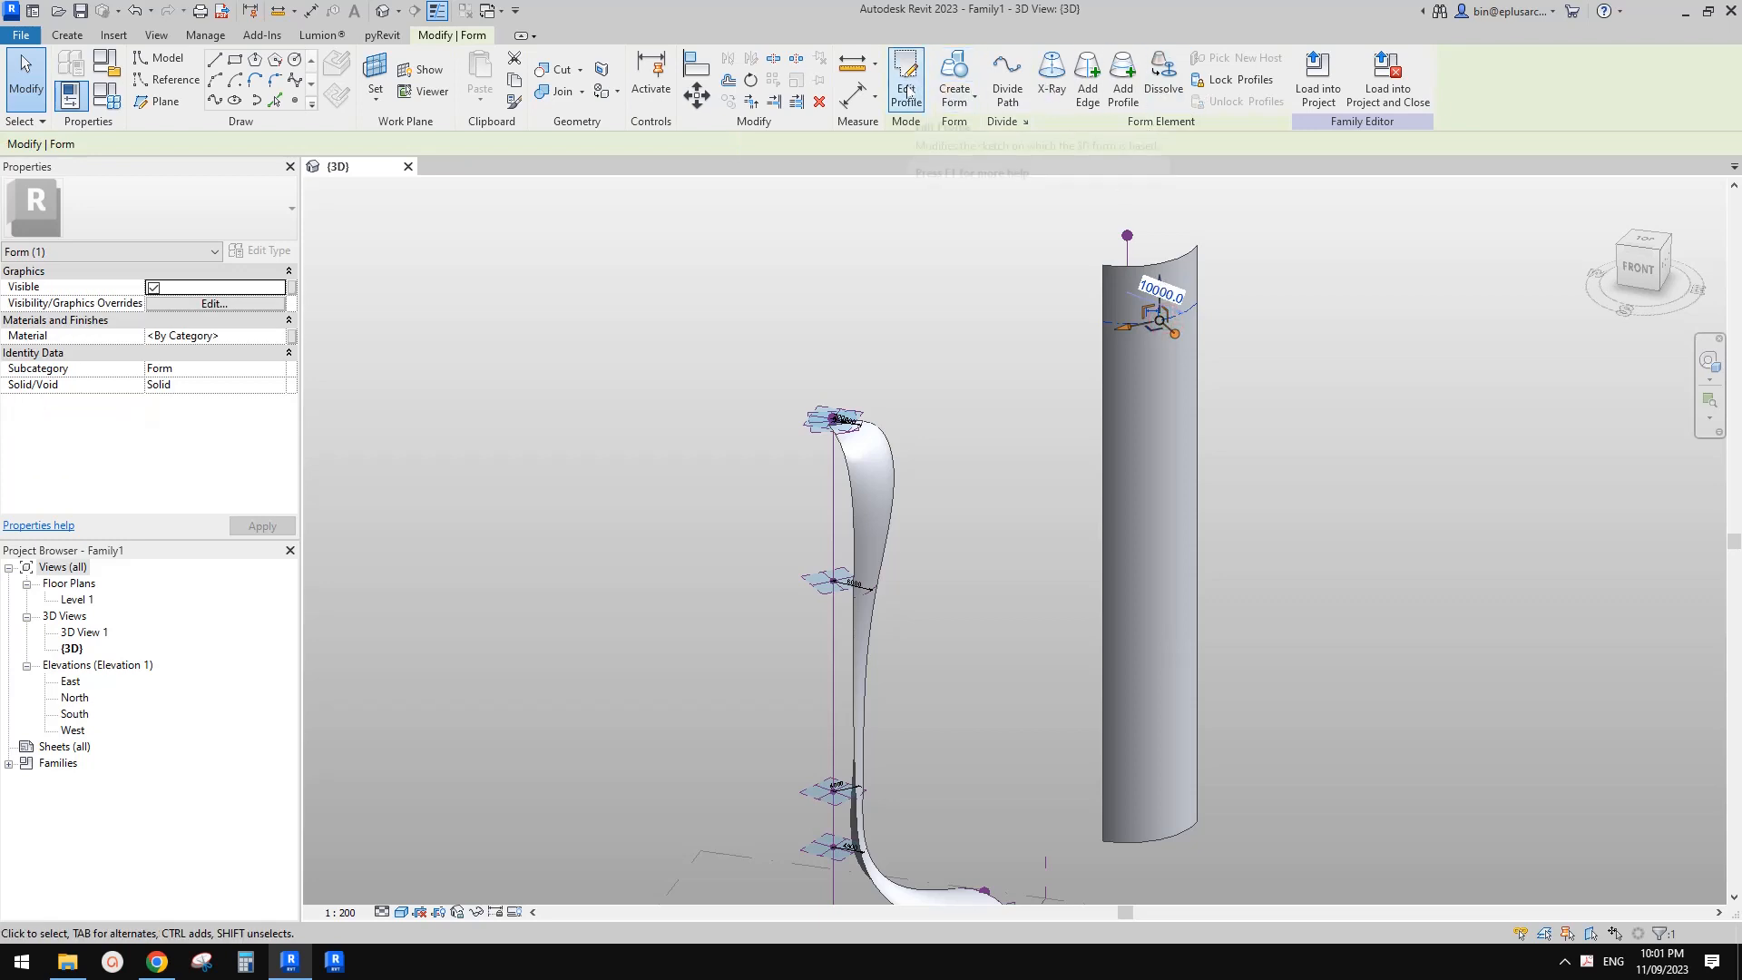
mouse_move(1318, 309)
shift+middle_down()
mouse_move(1260, 342)
mouse_move(1120, 358)
mouse_move(1059, 334)
mouse_move(1120, 295)
mouse_move(1184, 343)
shift+middle_up()
click(1171, 322)
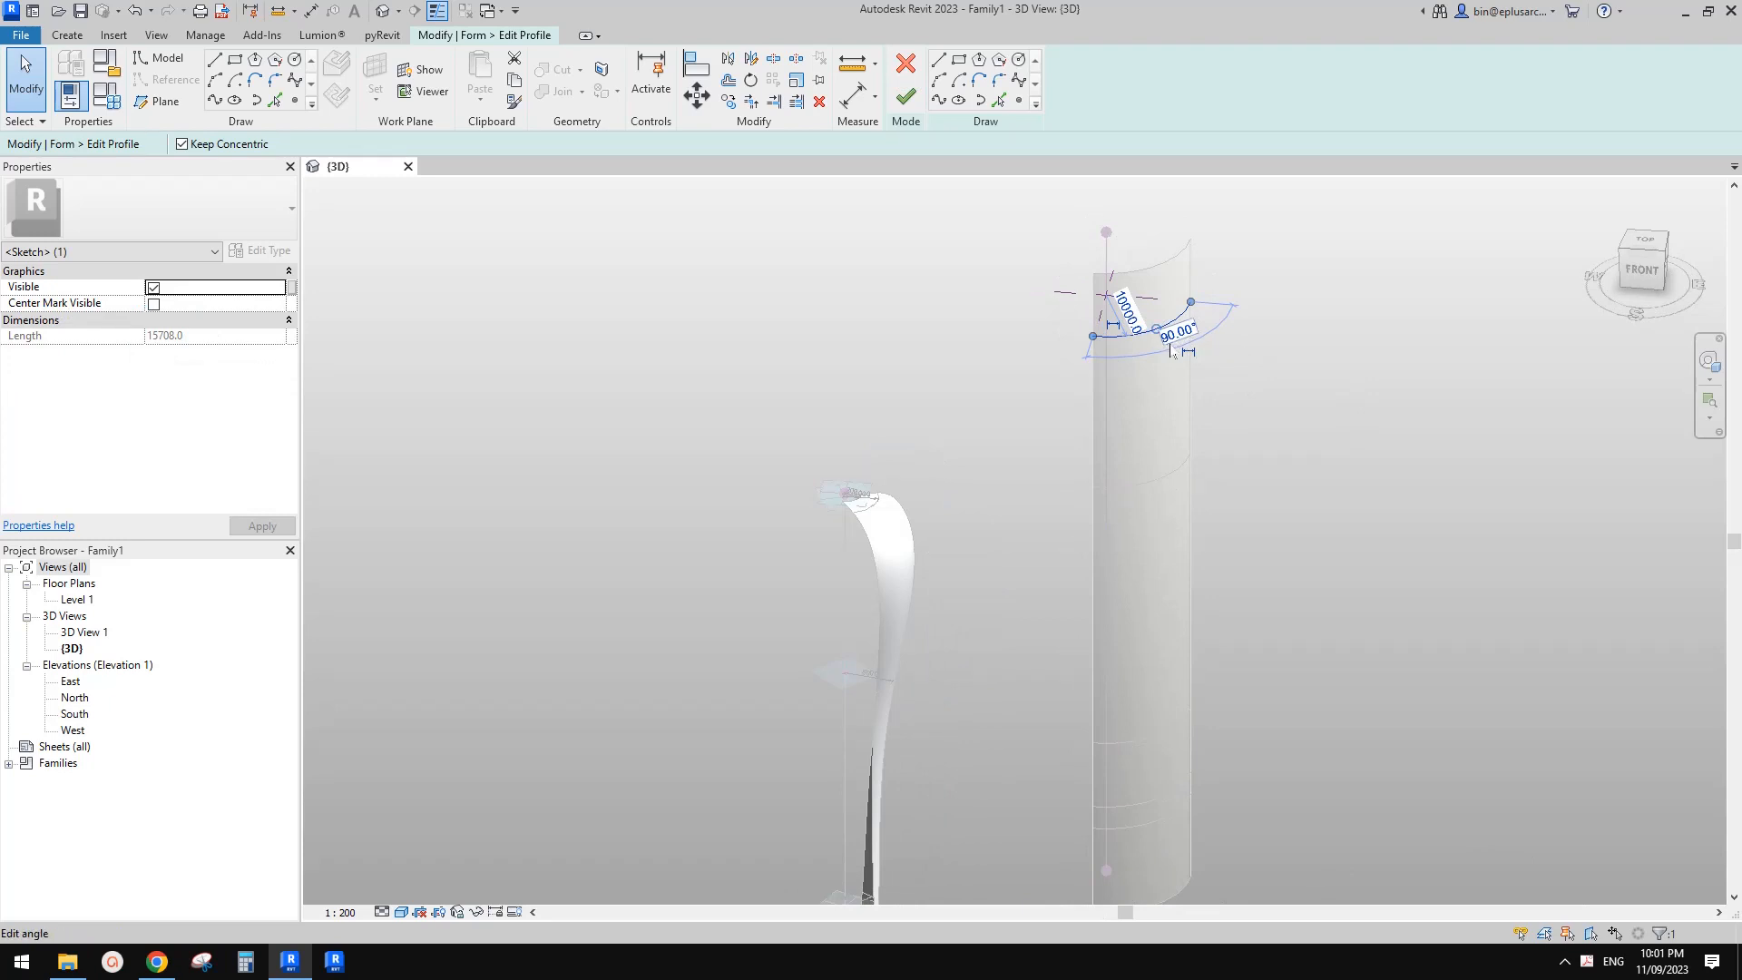
- Try to set the radius of the profile arc just below the curved surface's top to 12000 and finish the profile edit
mouse_move(1171, 352)
shift+middle_down()
mouse_move(1190, 342)
mouse_move(1142, 340)
mouse_move(1166, 367)
shift+middle_up()
middle_drag(1118, 305, 1126, 332)
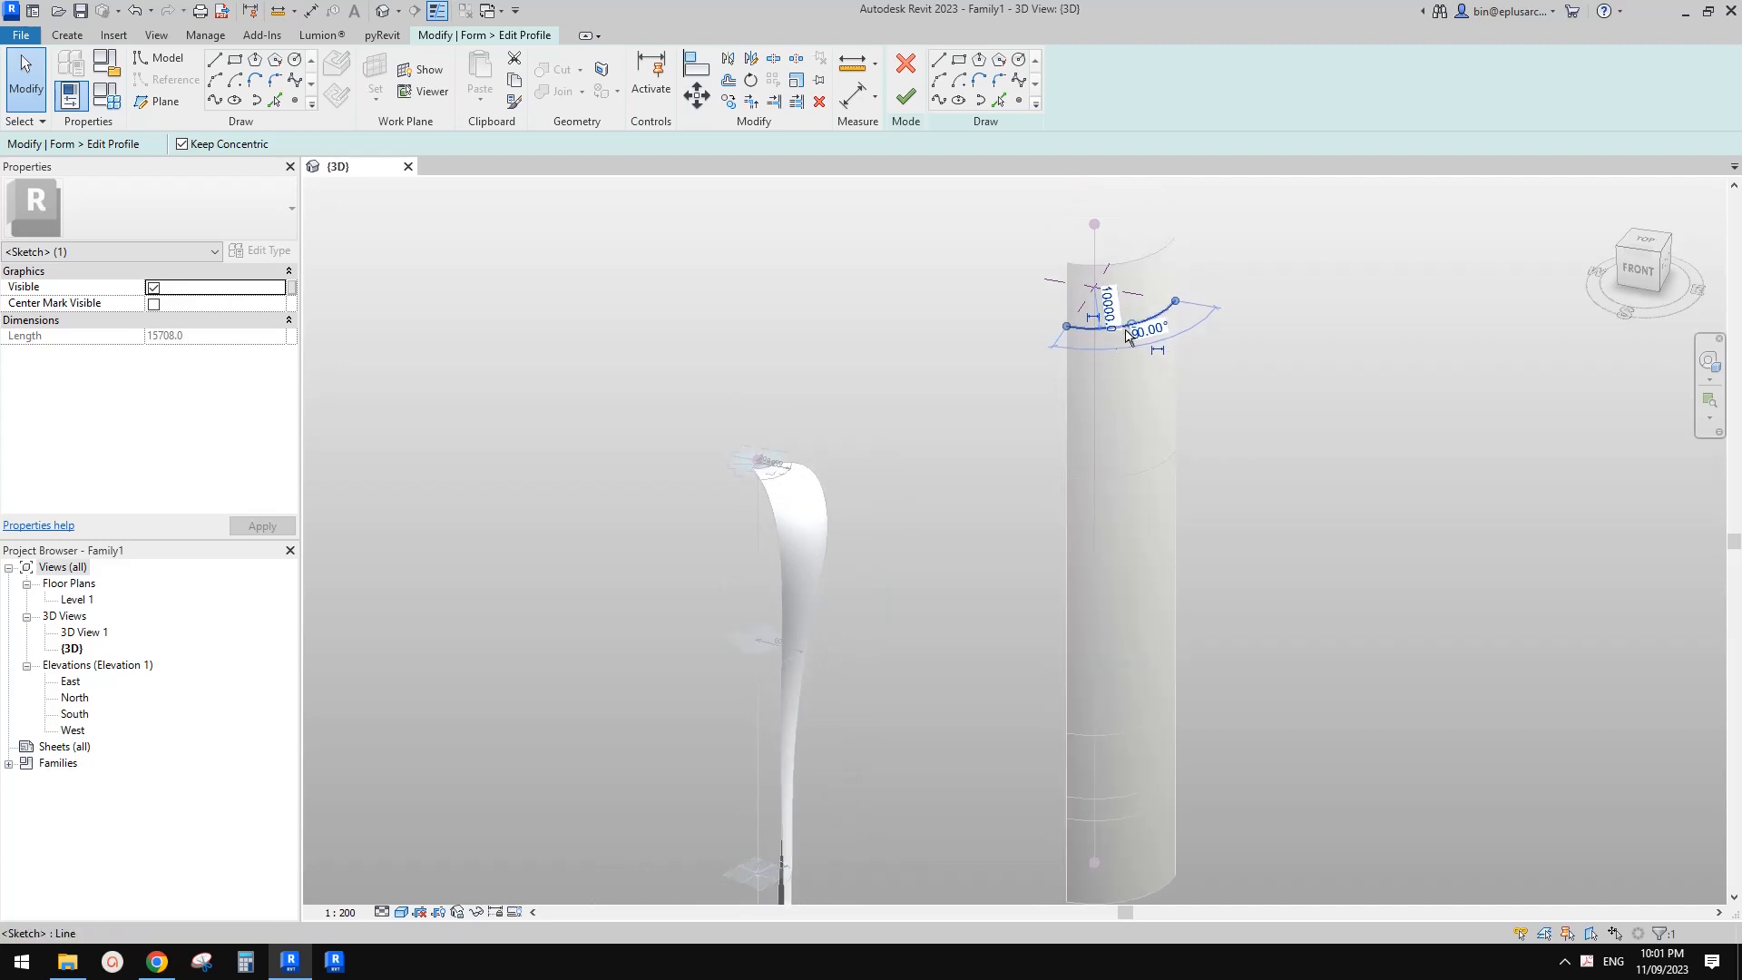
scroll(1131, 332, up, 1)
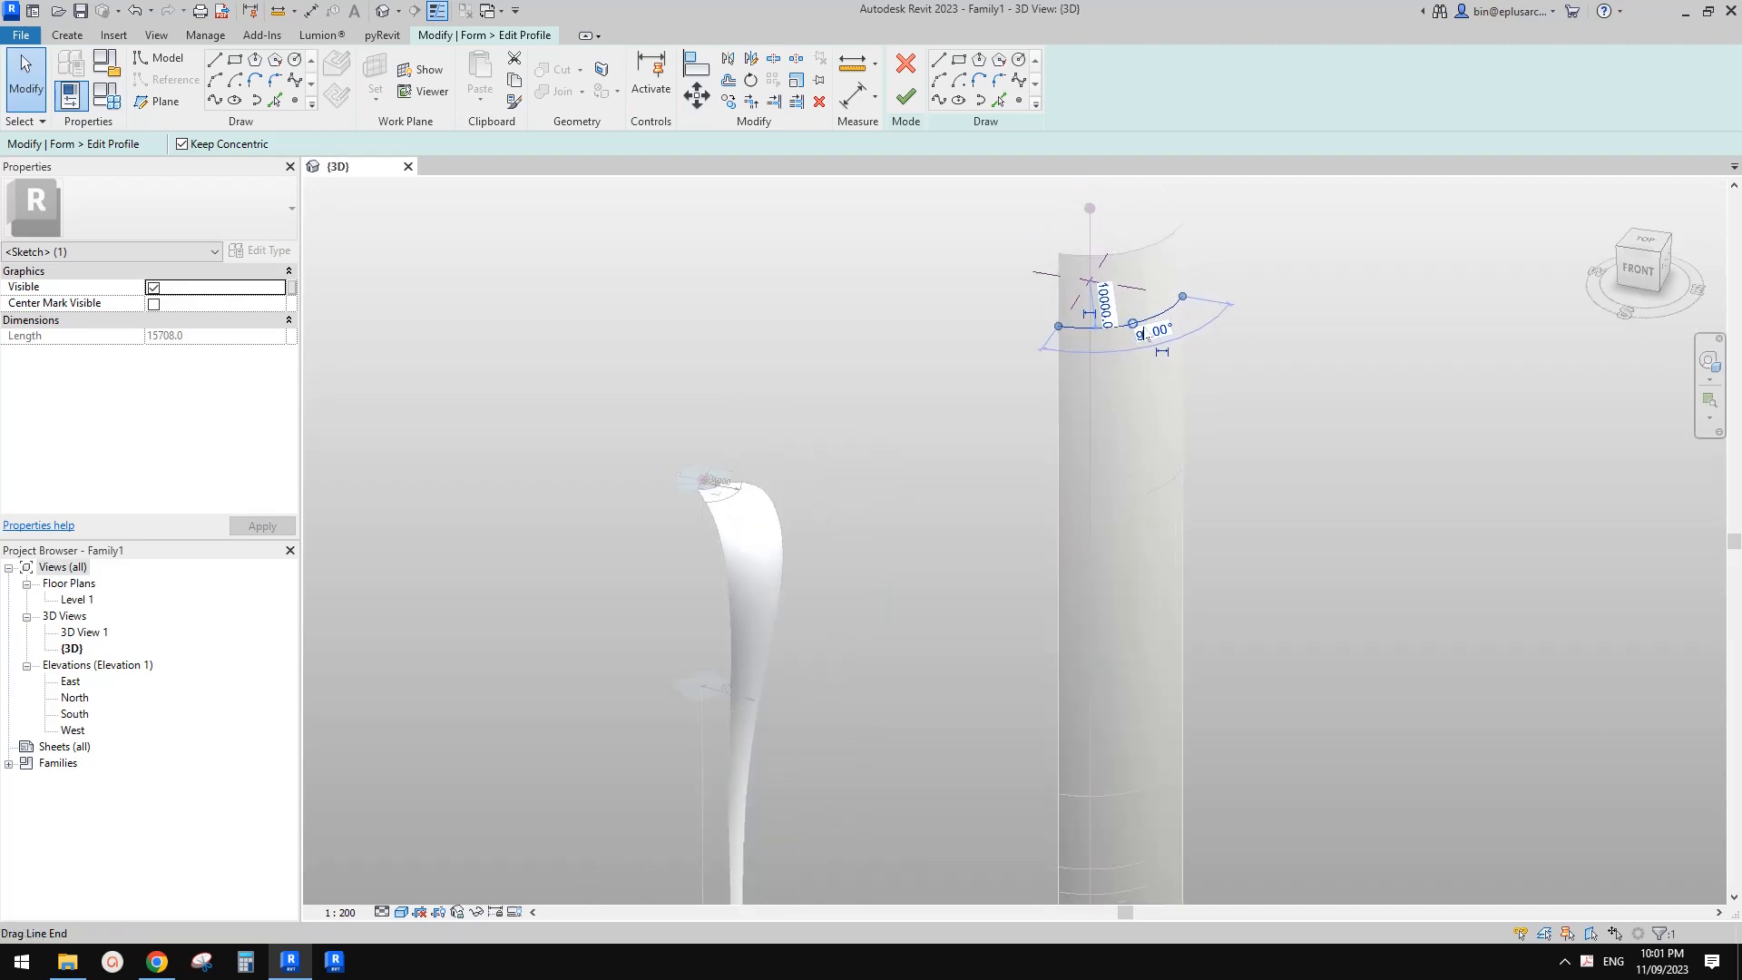
scroll(1146, 336, down, 2)
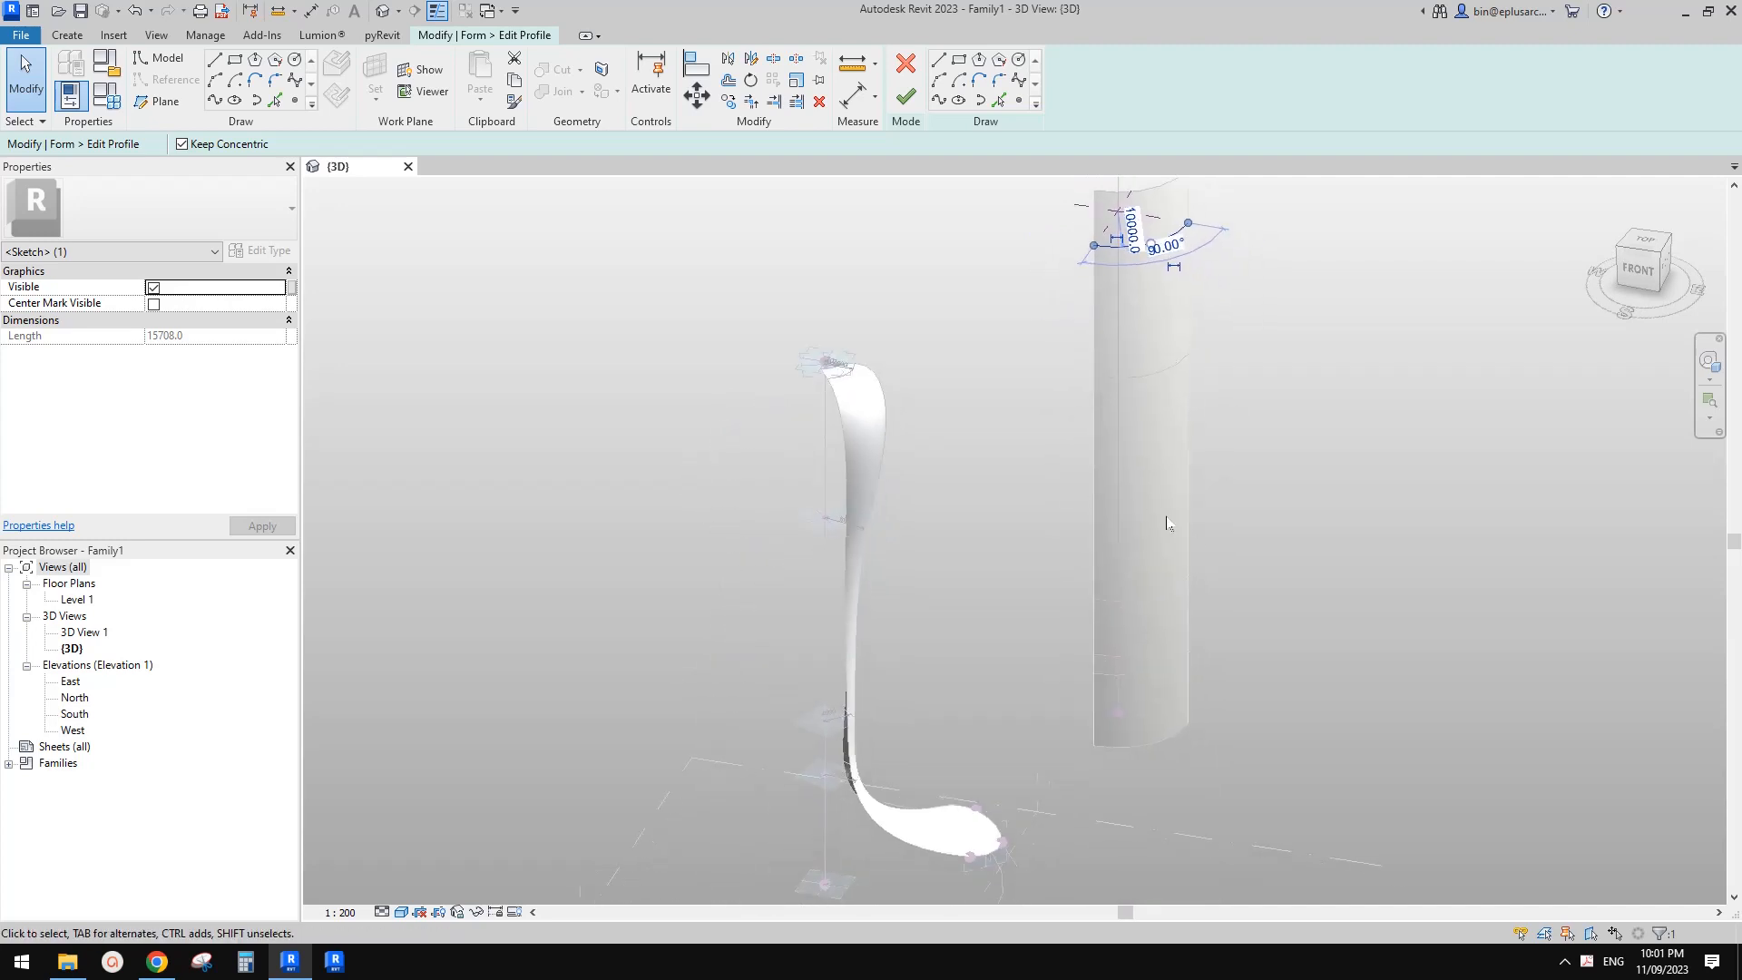
middle_drag(1157, 405, 1150, 418)
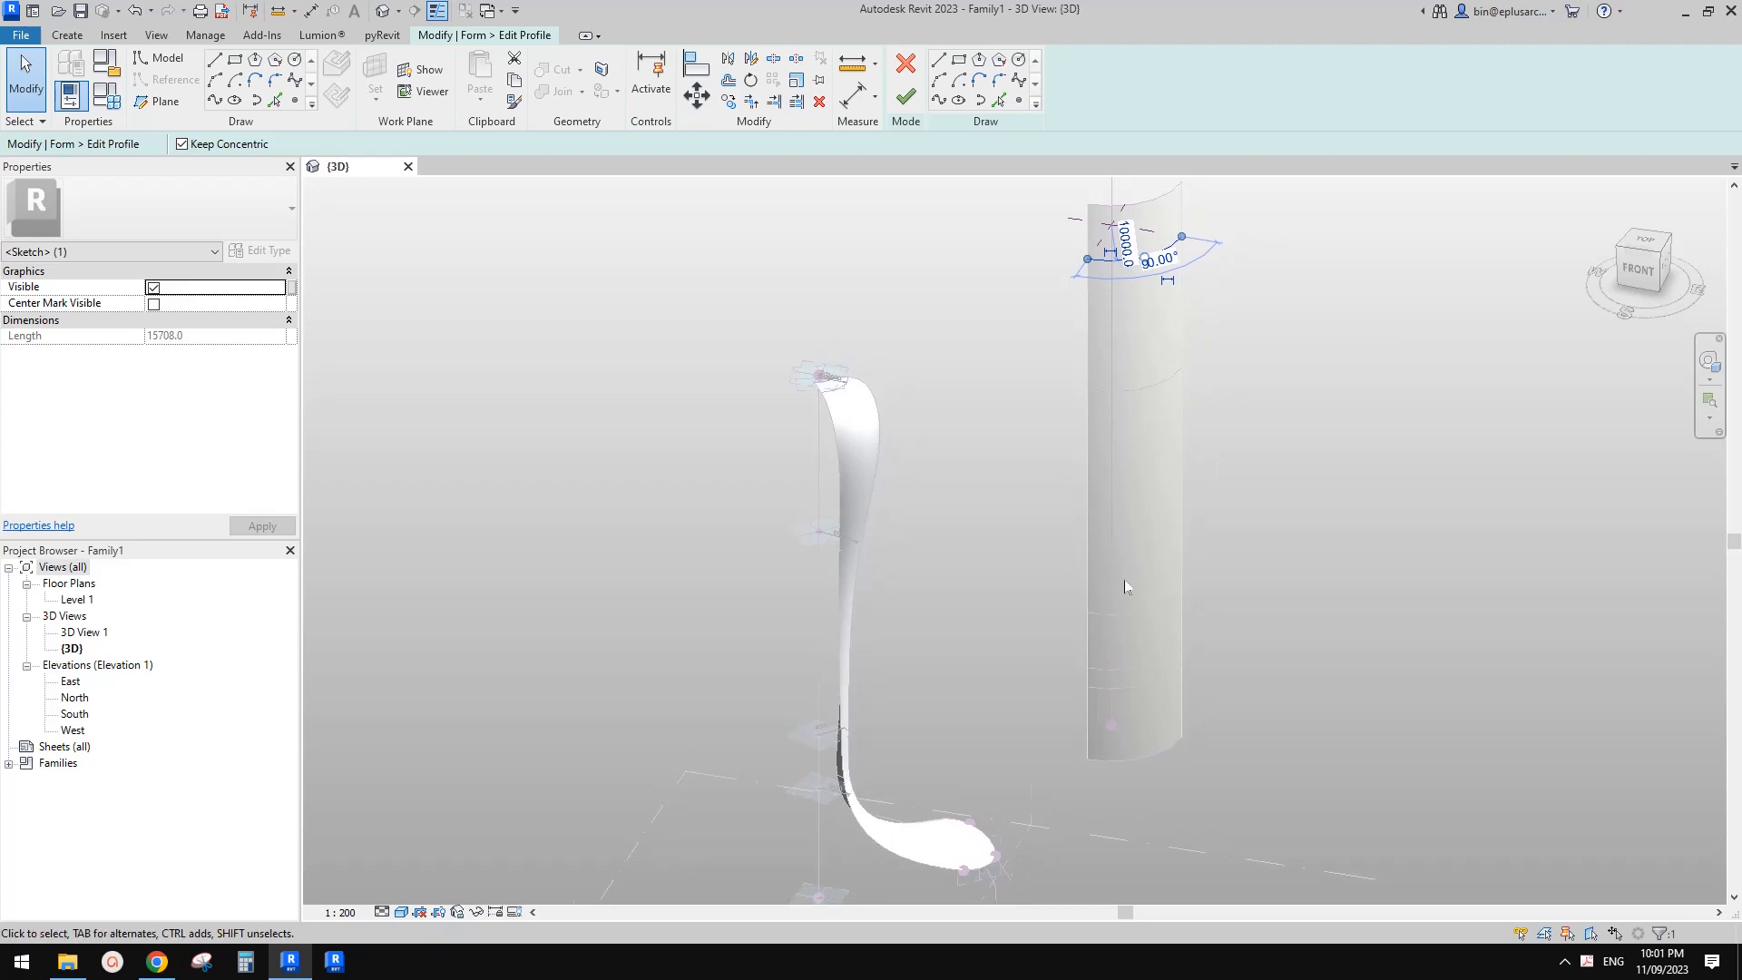
middle_drag(1130, 247, 1141, 352)
scroll(1139, 351, up, 3)
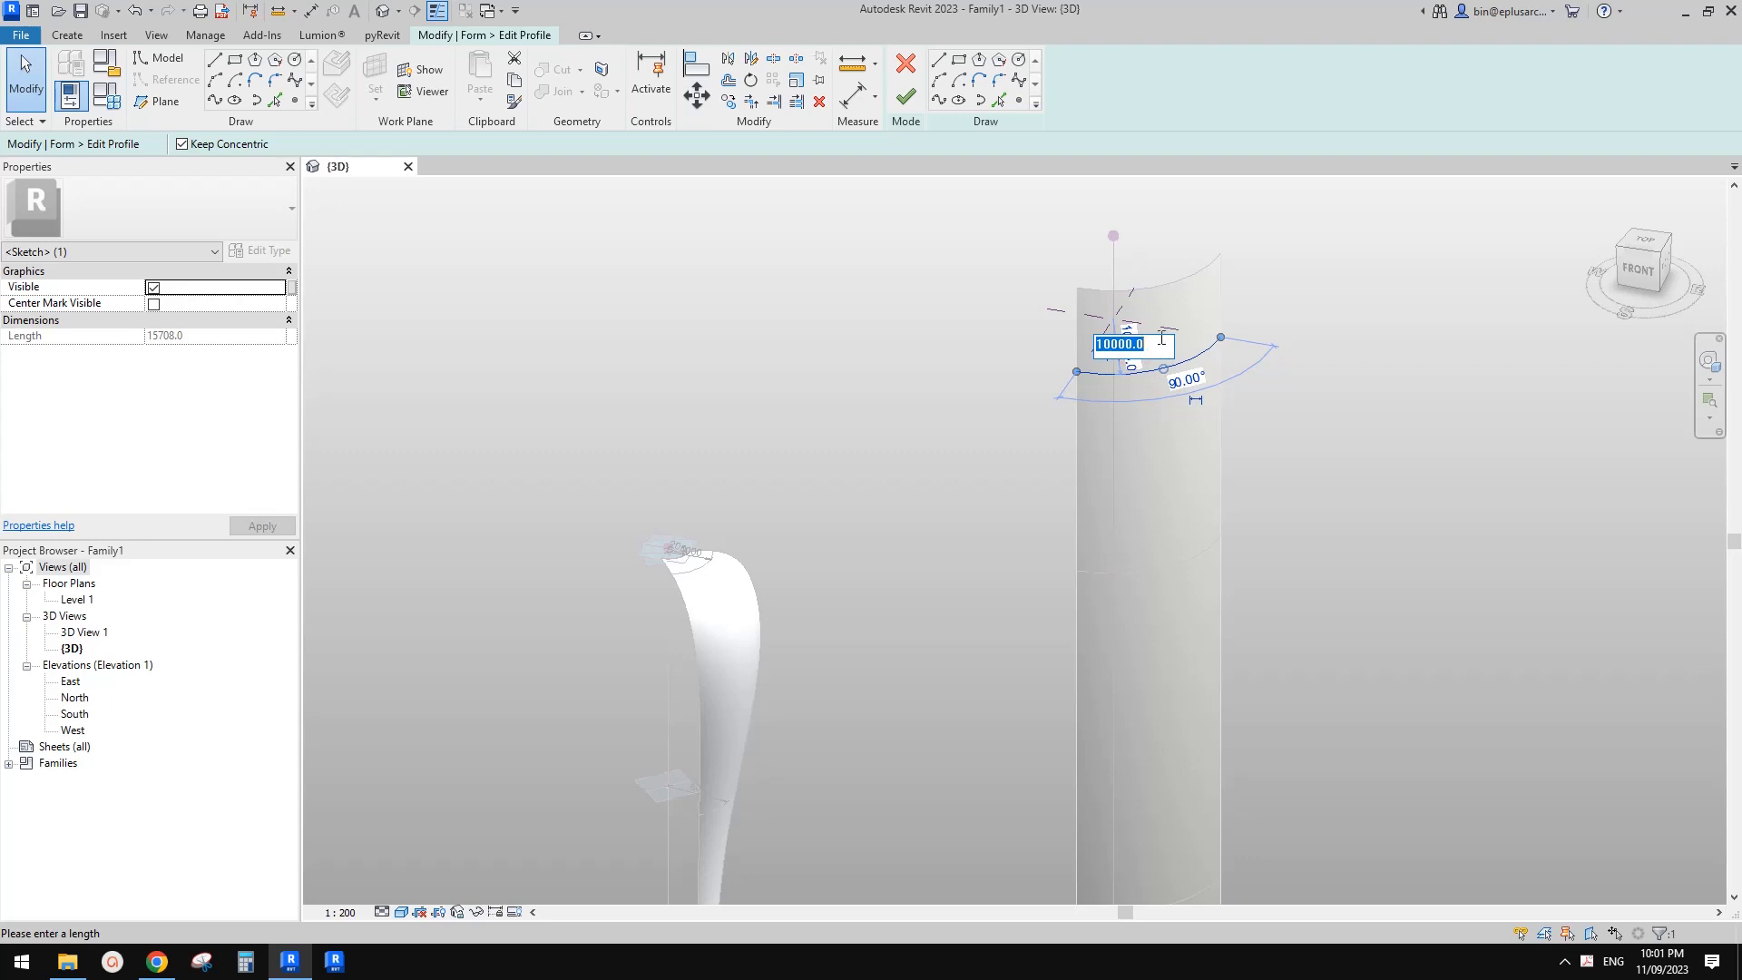
key(Escape)
click(1141, 356)
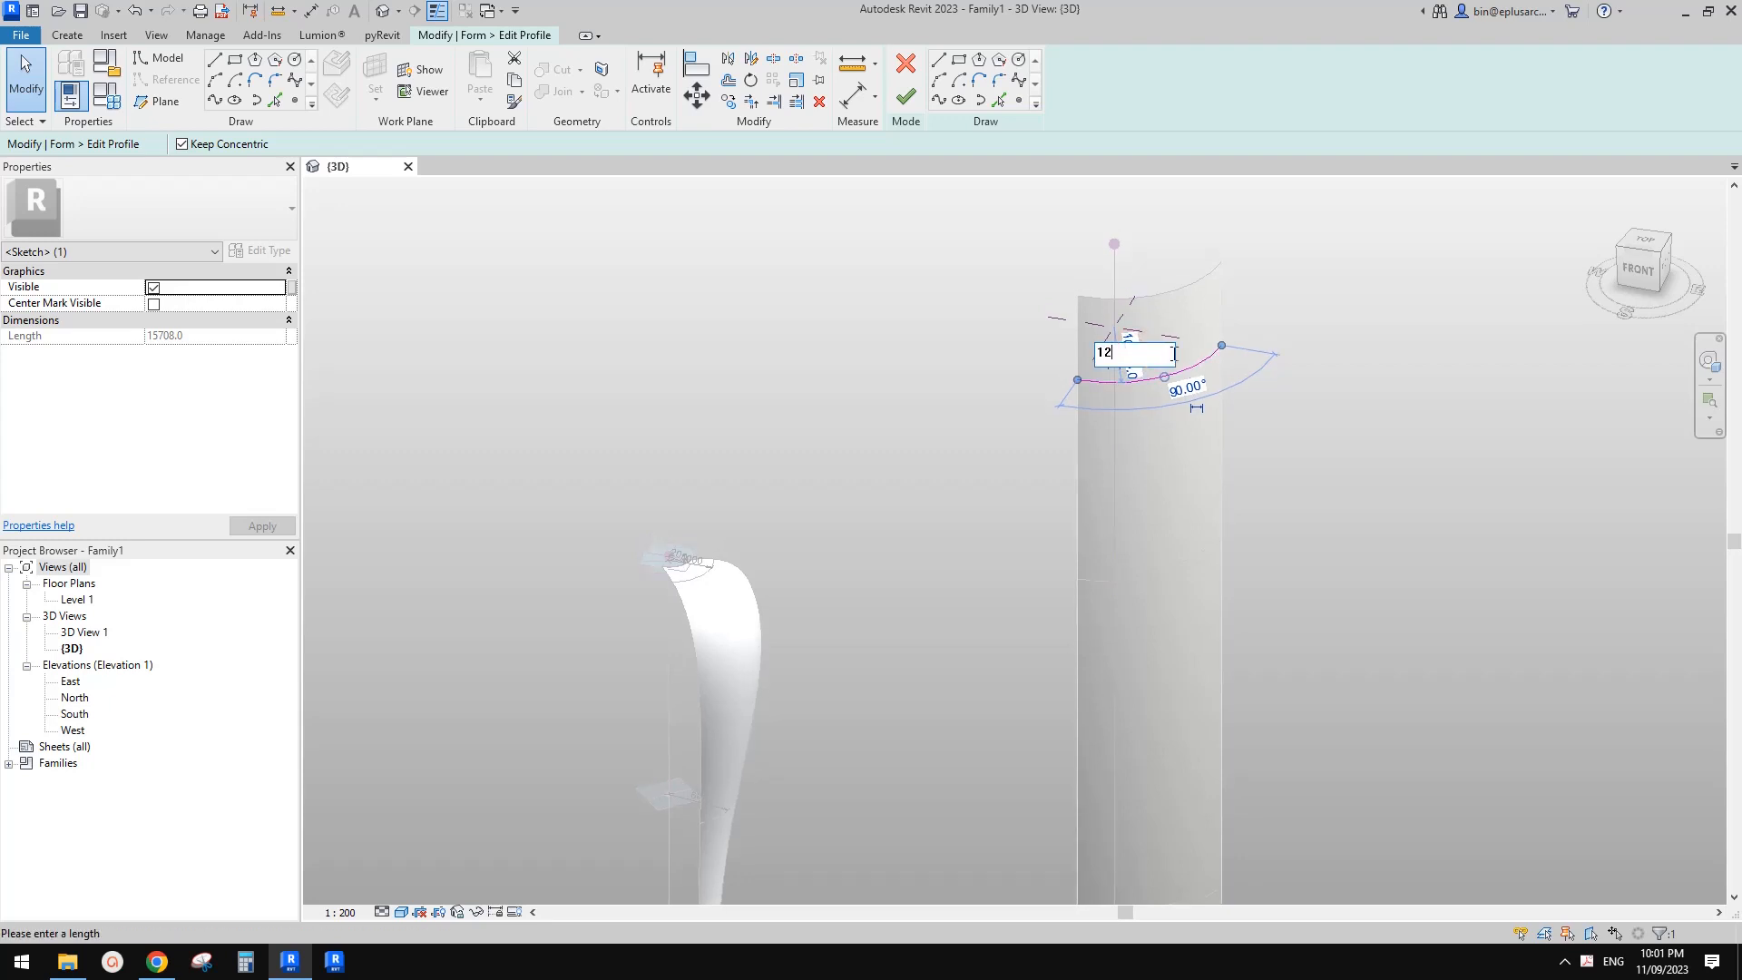
text(12000)
key(Return)
click(905, 97)
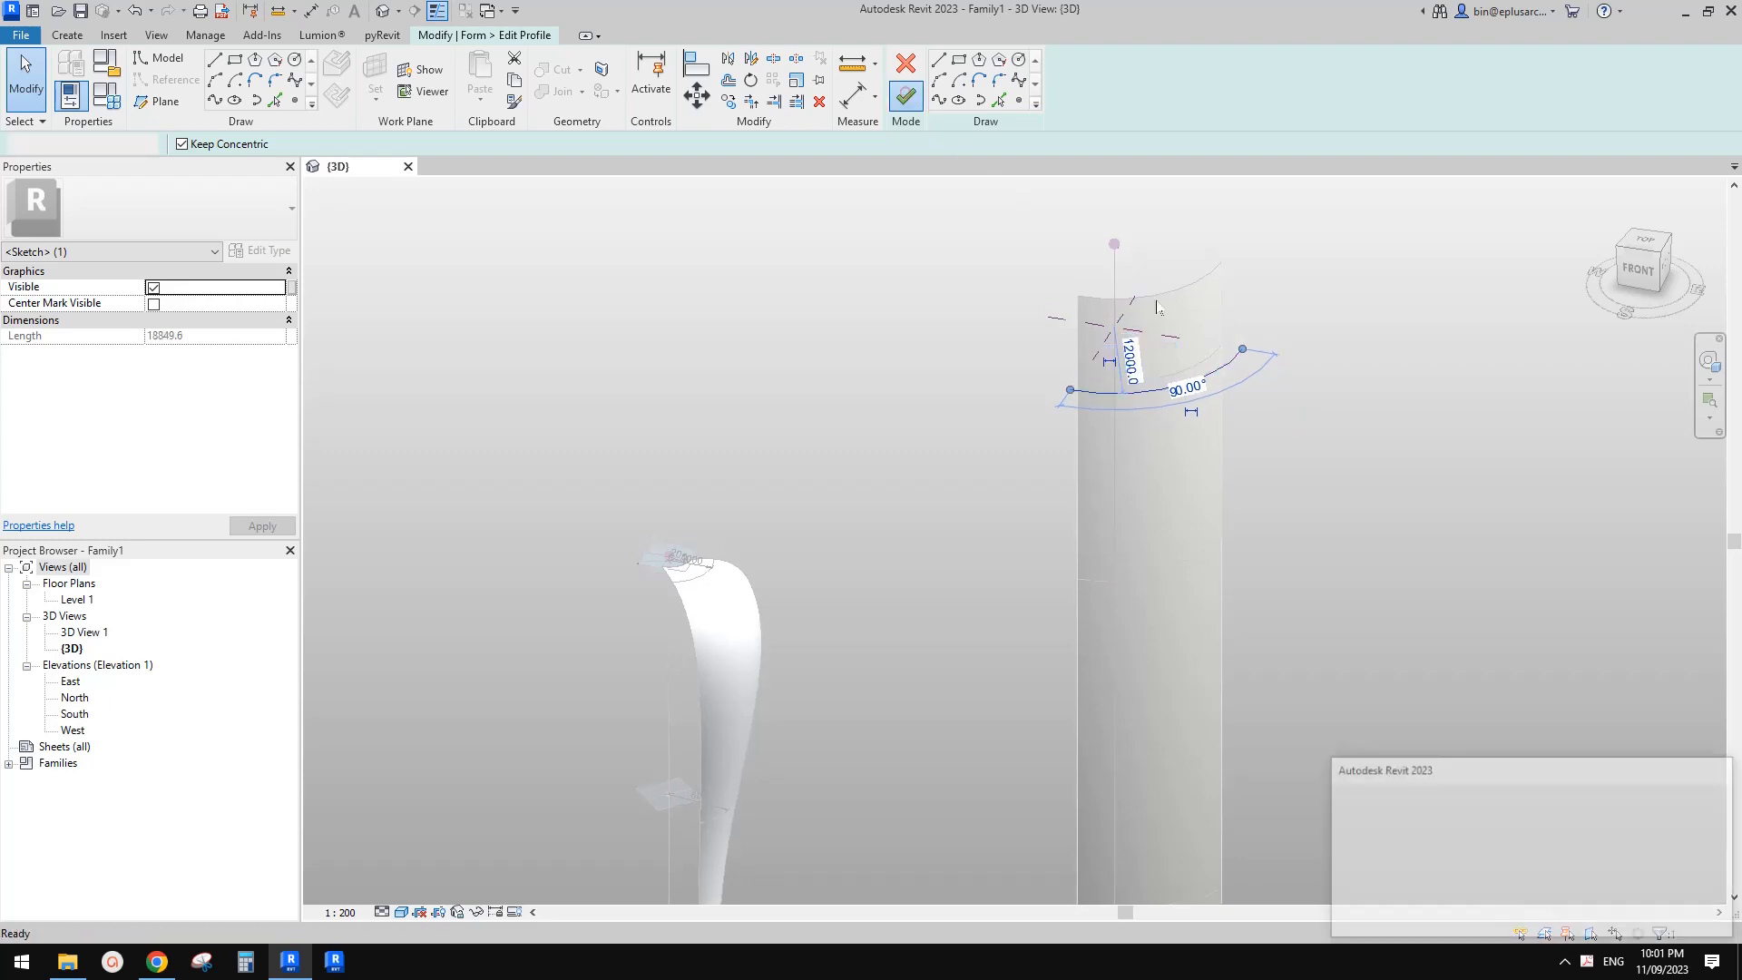
middle_drag(1227, 395, 1181, 395)
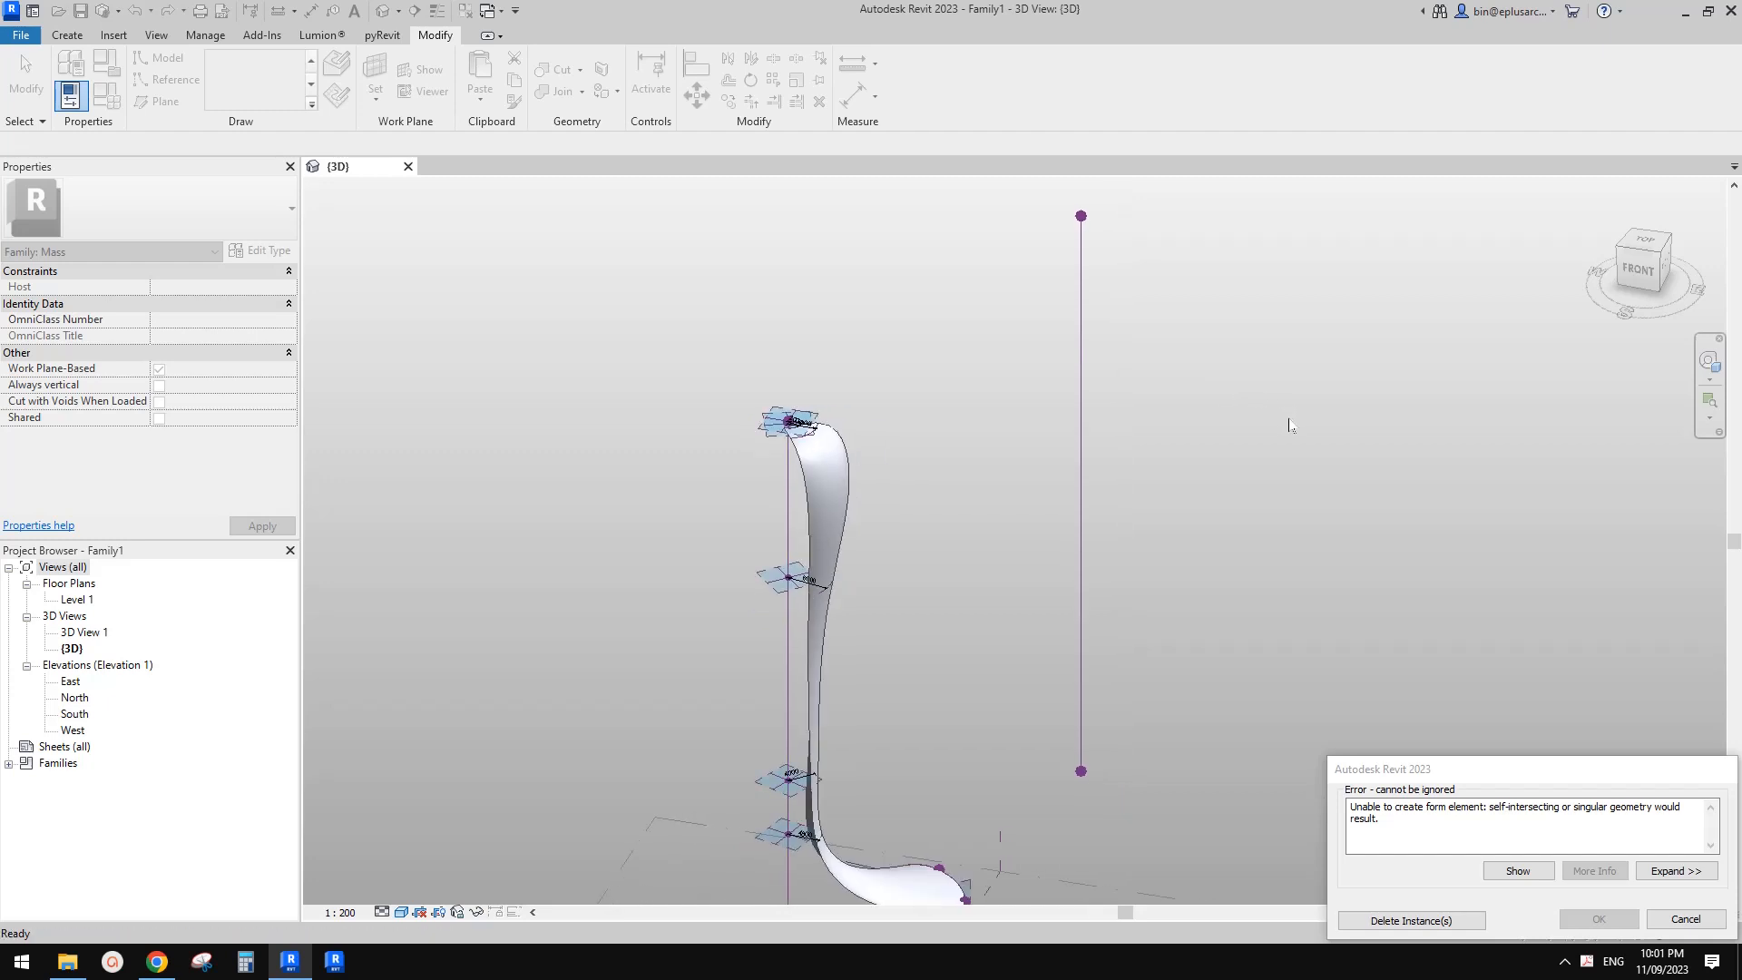
click(1686, 919)
- Try to finish the same profile with its arc radius set to 11000
click(1141, 388)
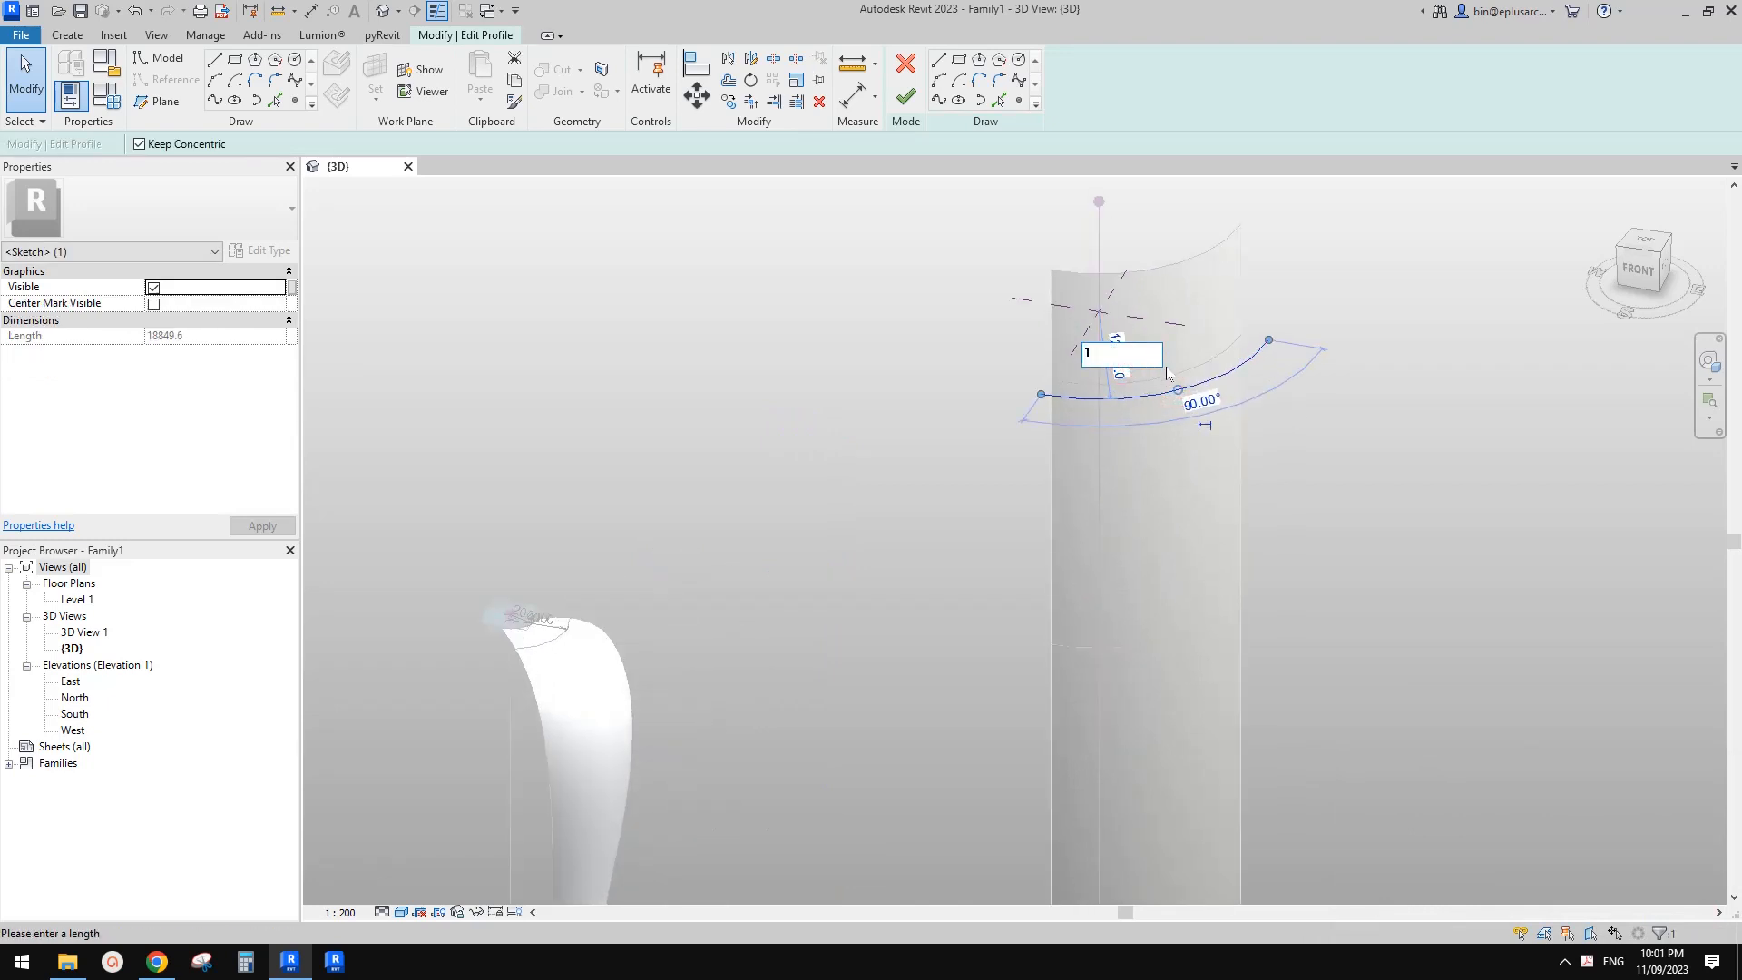
click(1343, 263)
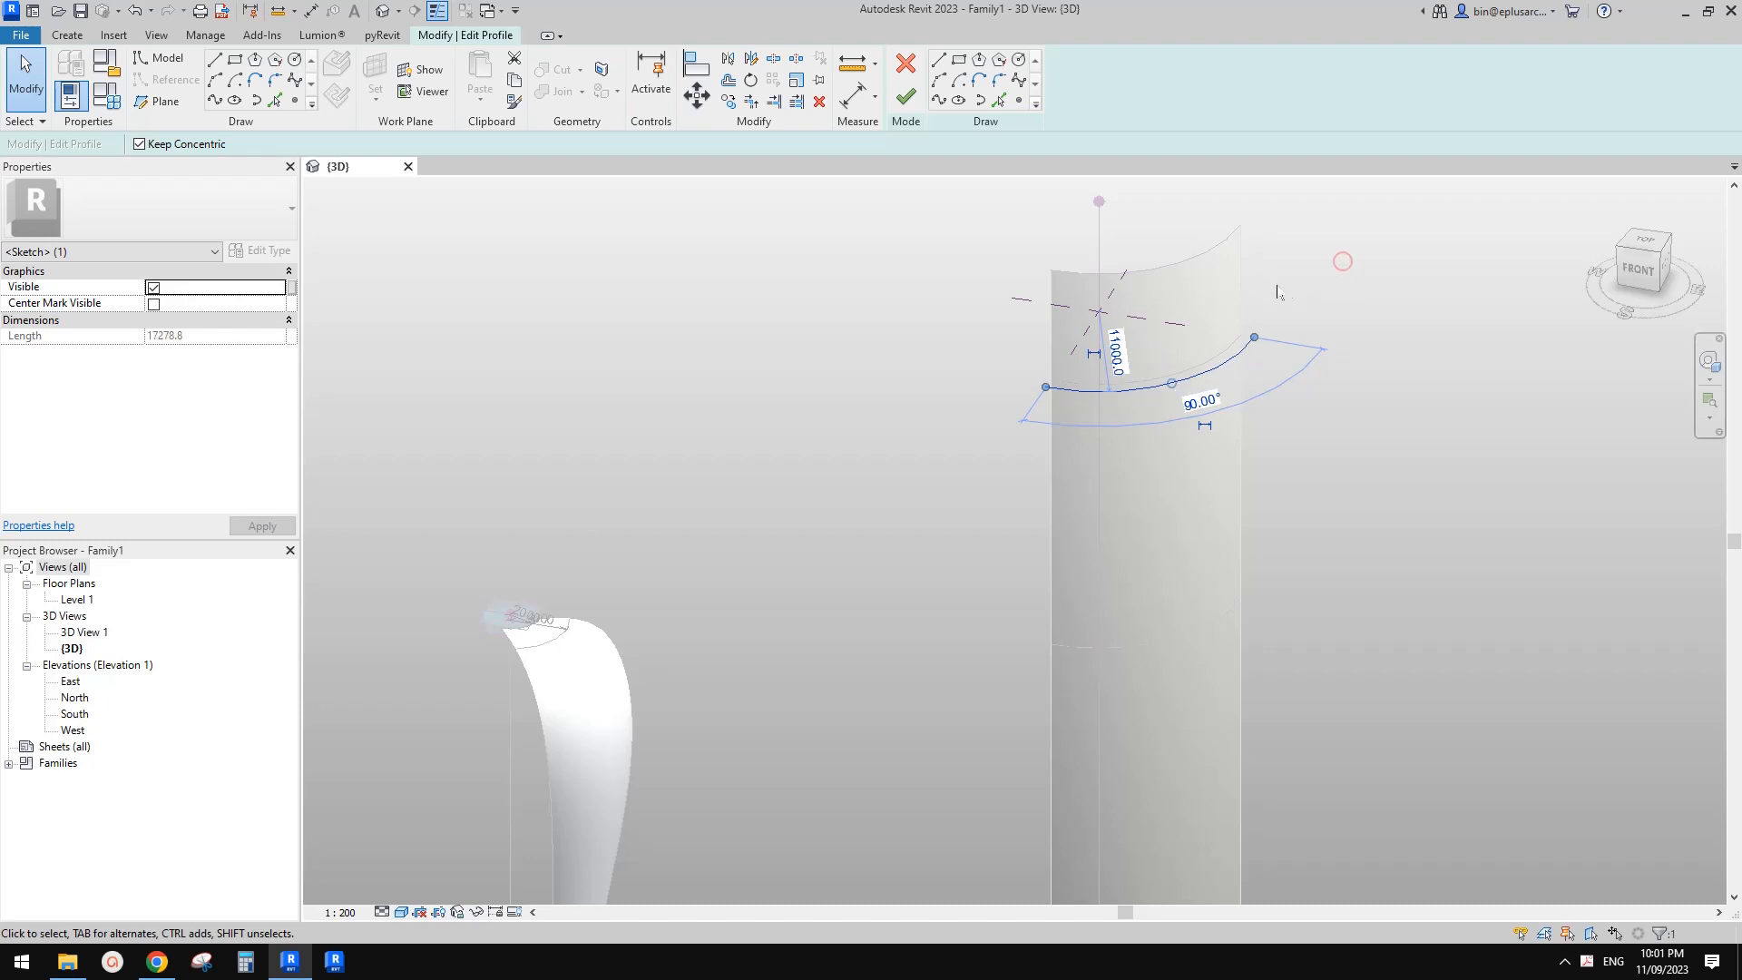
click(901, 98)
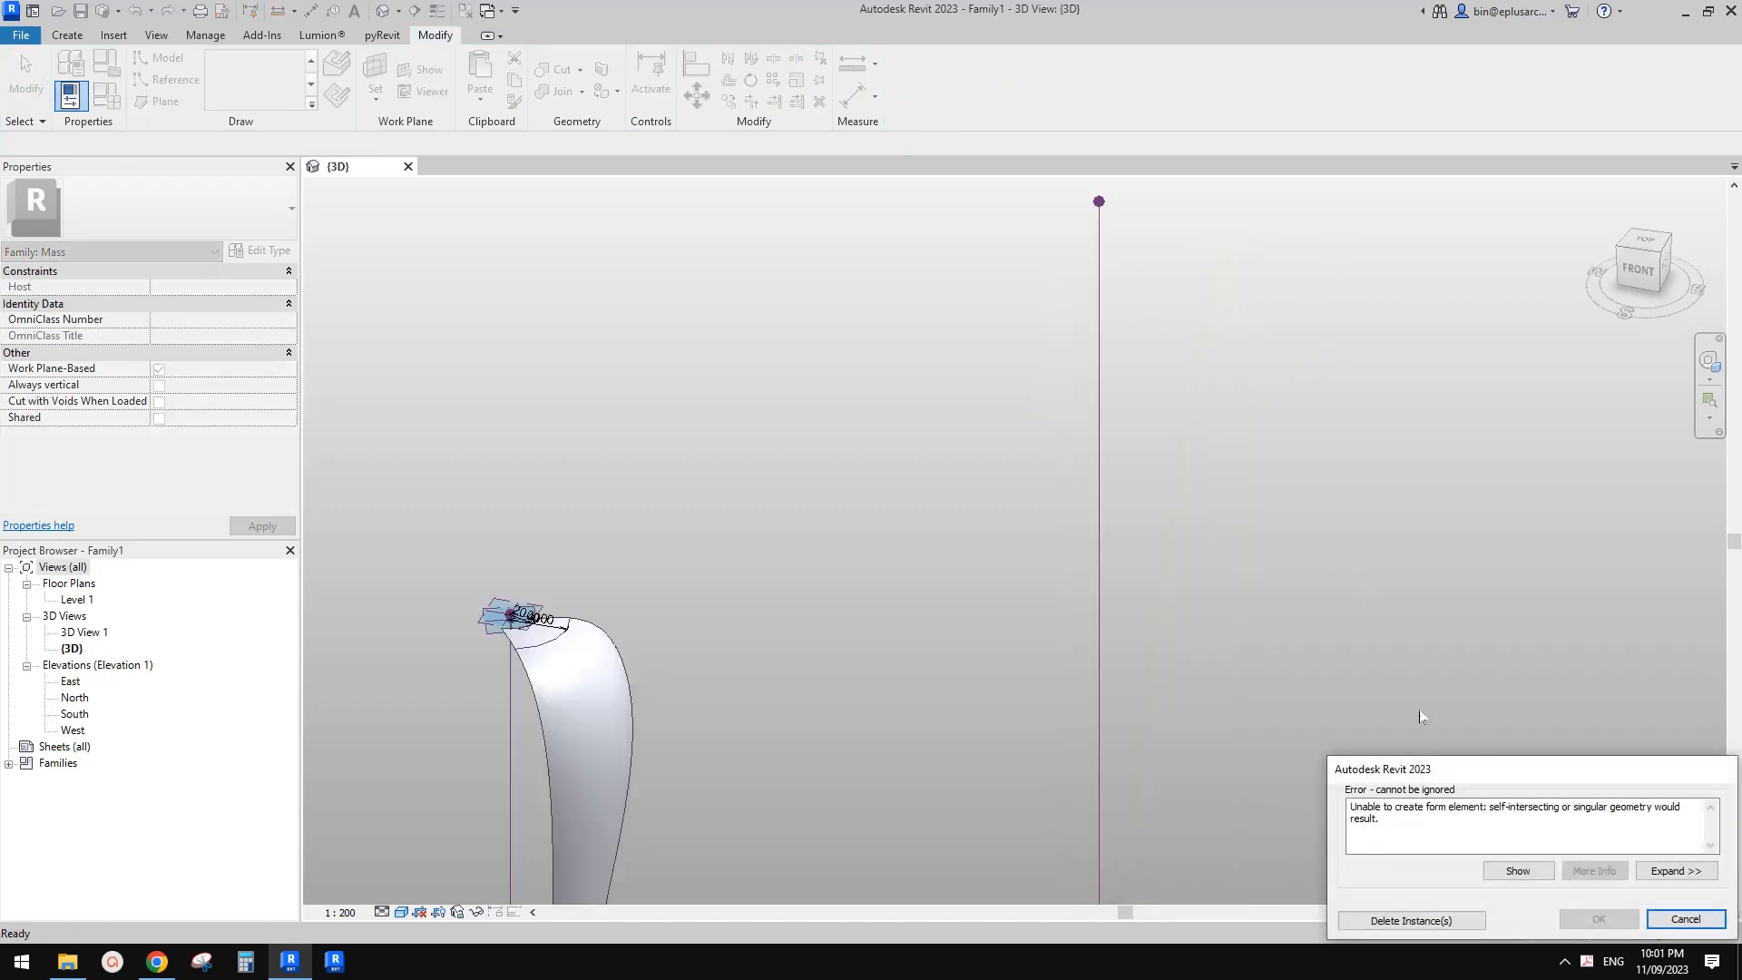
scroll(1330, 670, down, 1)
middle_drag(1330, 671, 1203, 488)
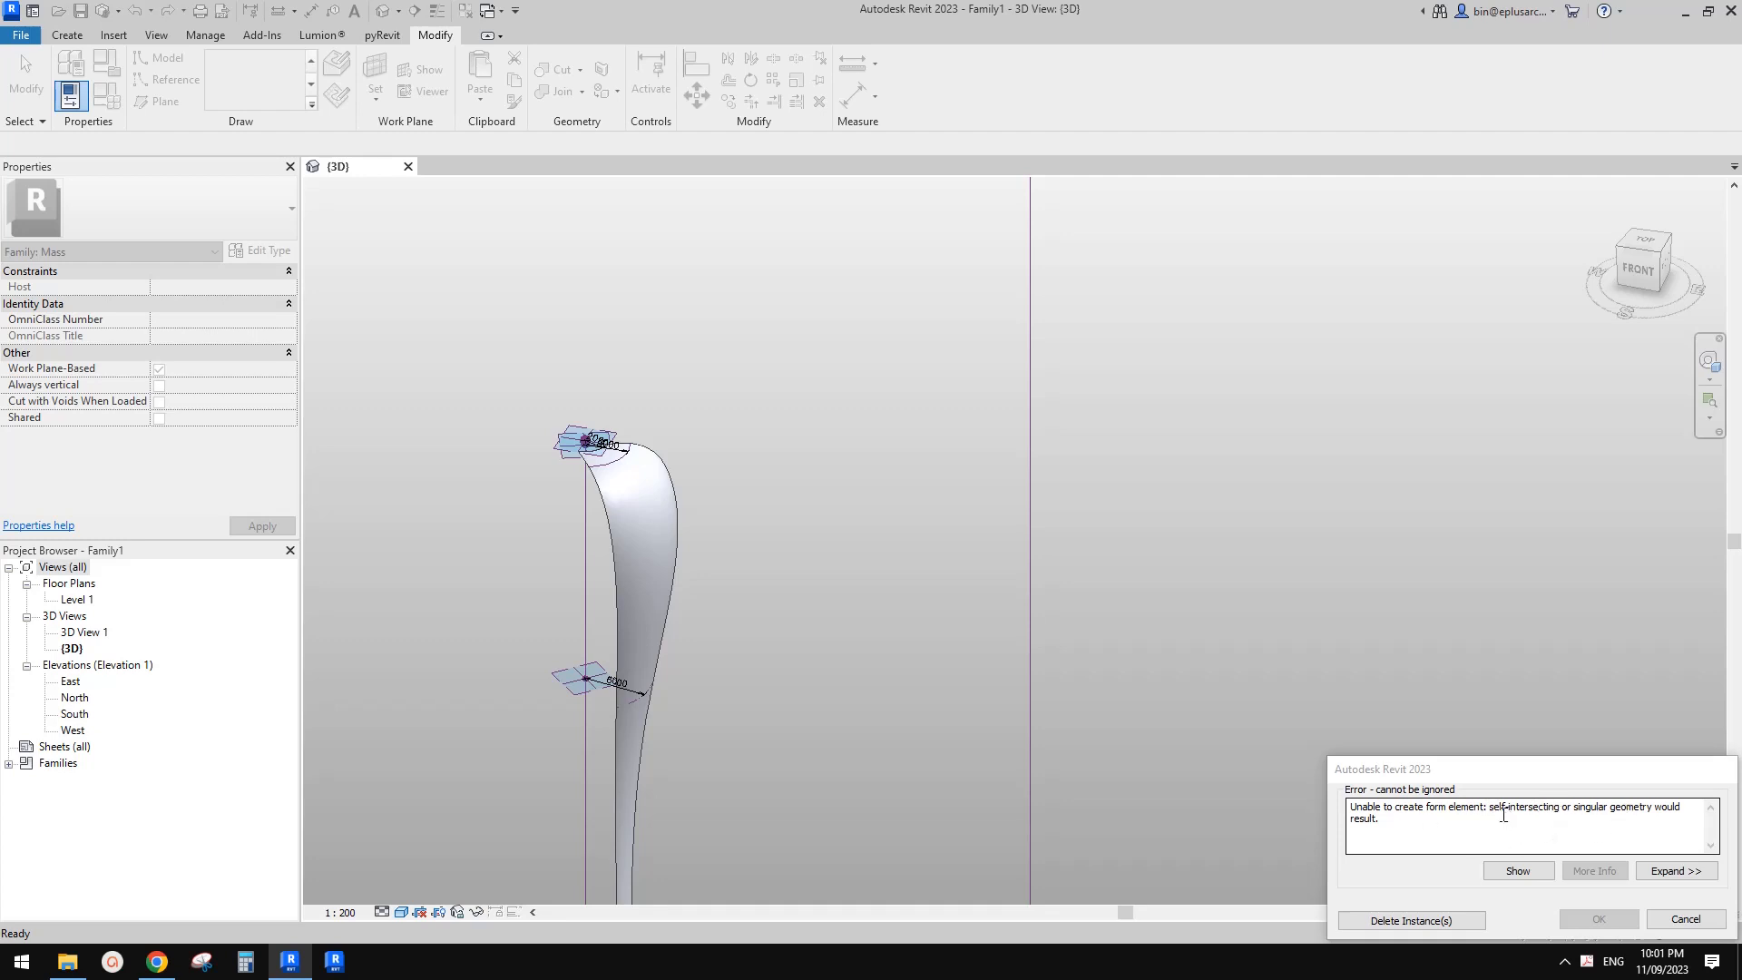
click(1686, 918)
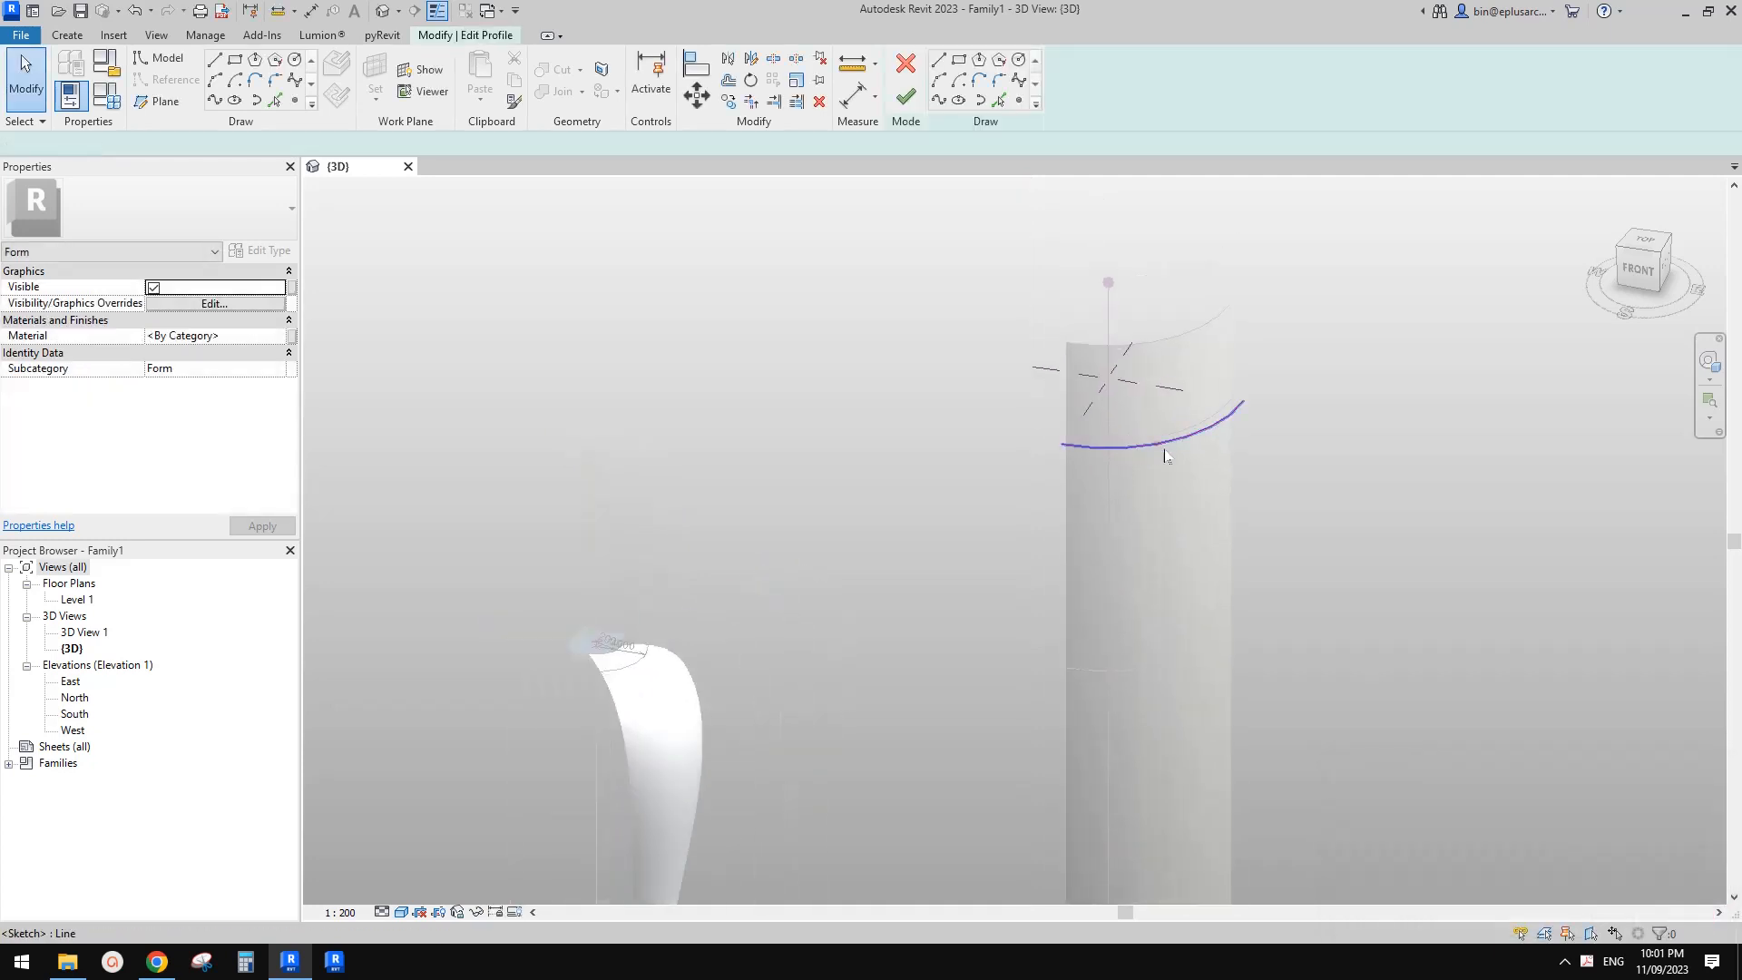
- Try a radius of 10500 for the profile arc, and discard the profile edit
click(1166, 454)
scroll(1170, 457, up, 2)
scroll(1182, 448, down, 1)
middle_drag(1183, 448, 1188, 473)
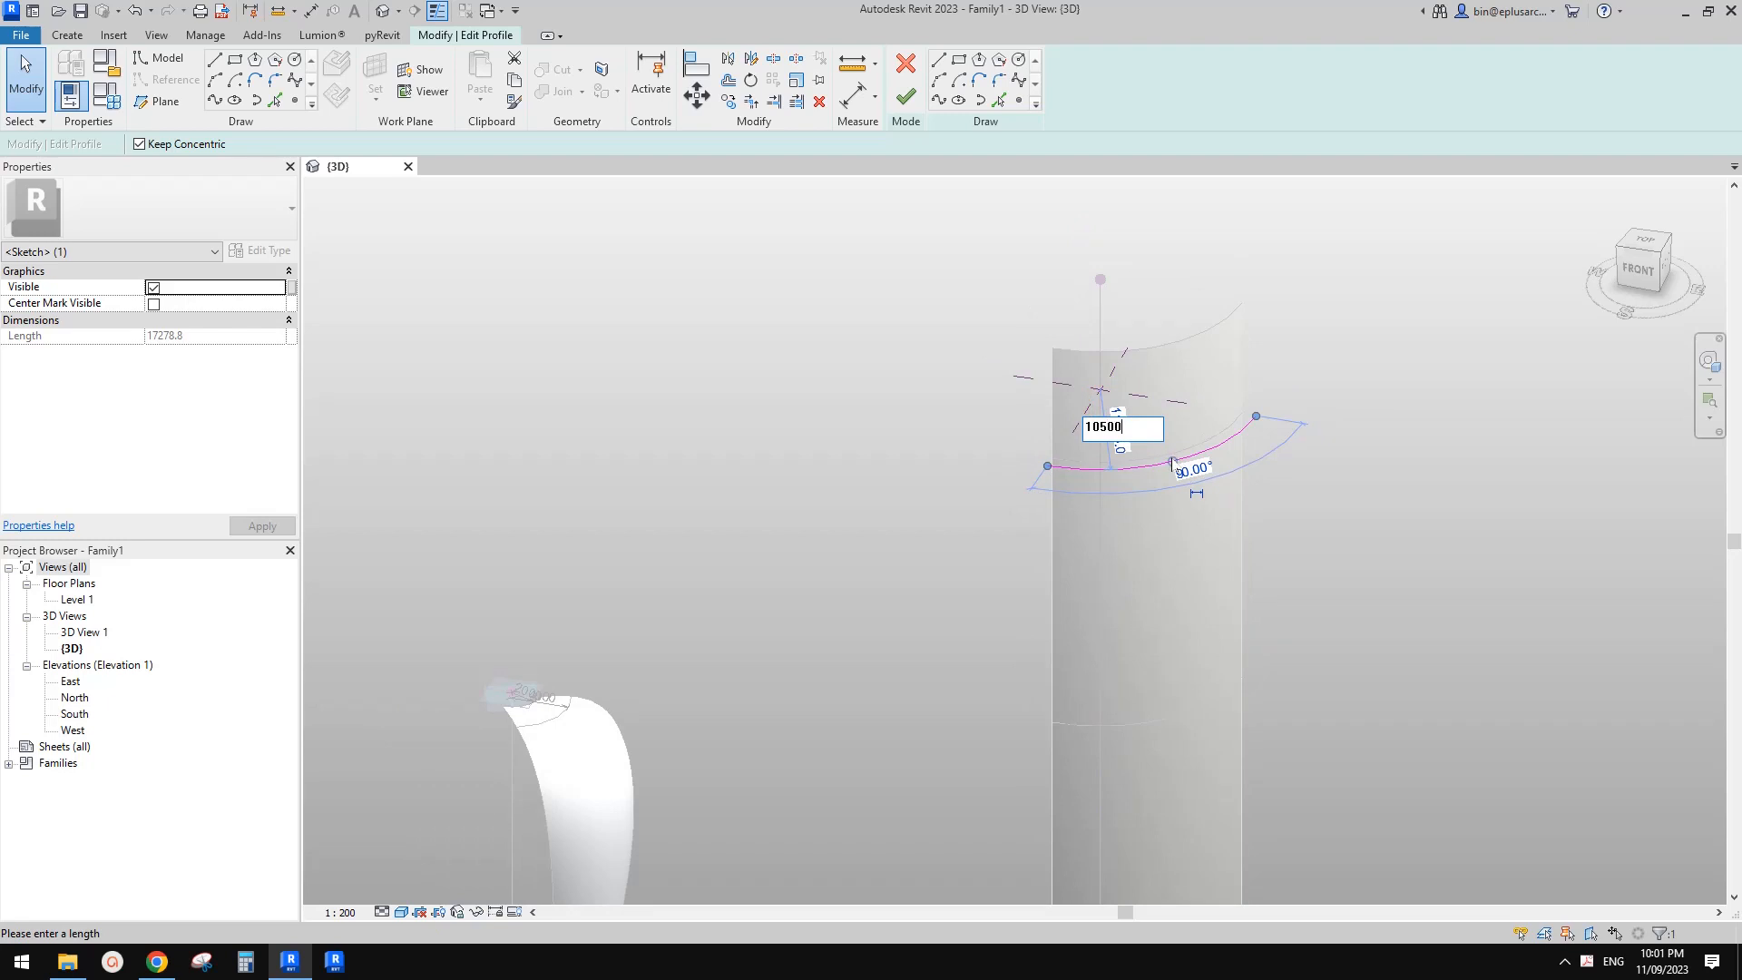
key(Return)
click(905, 97)
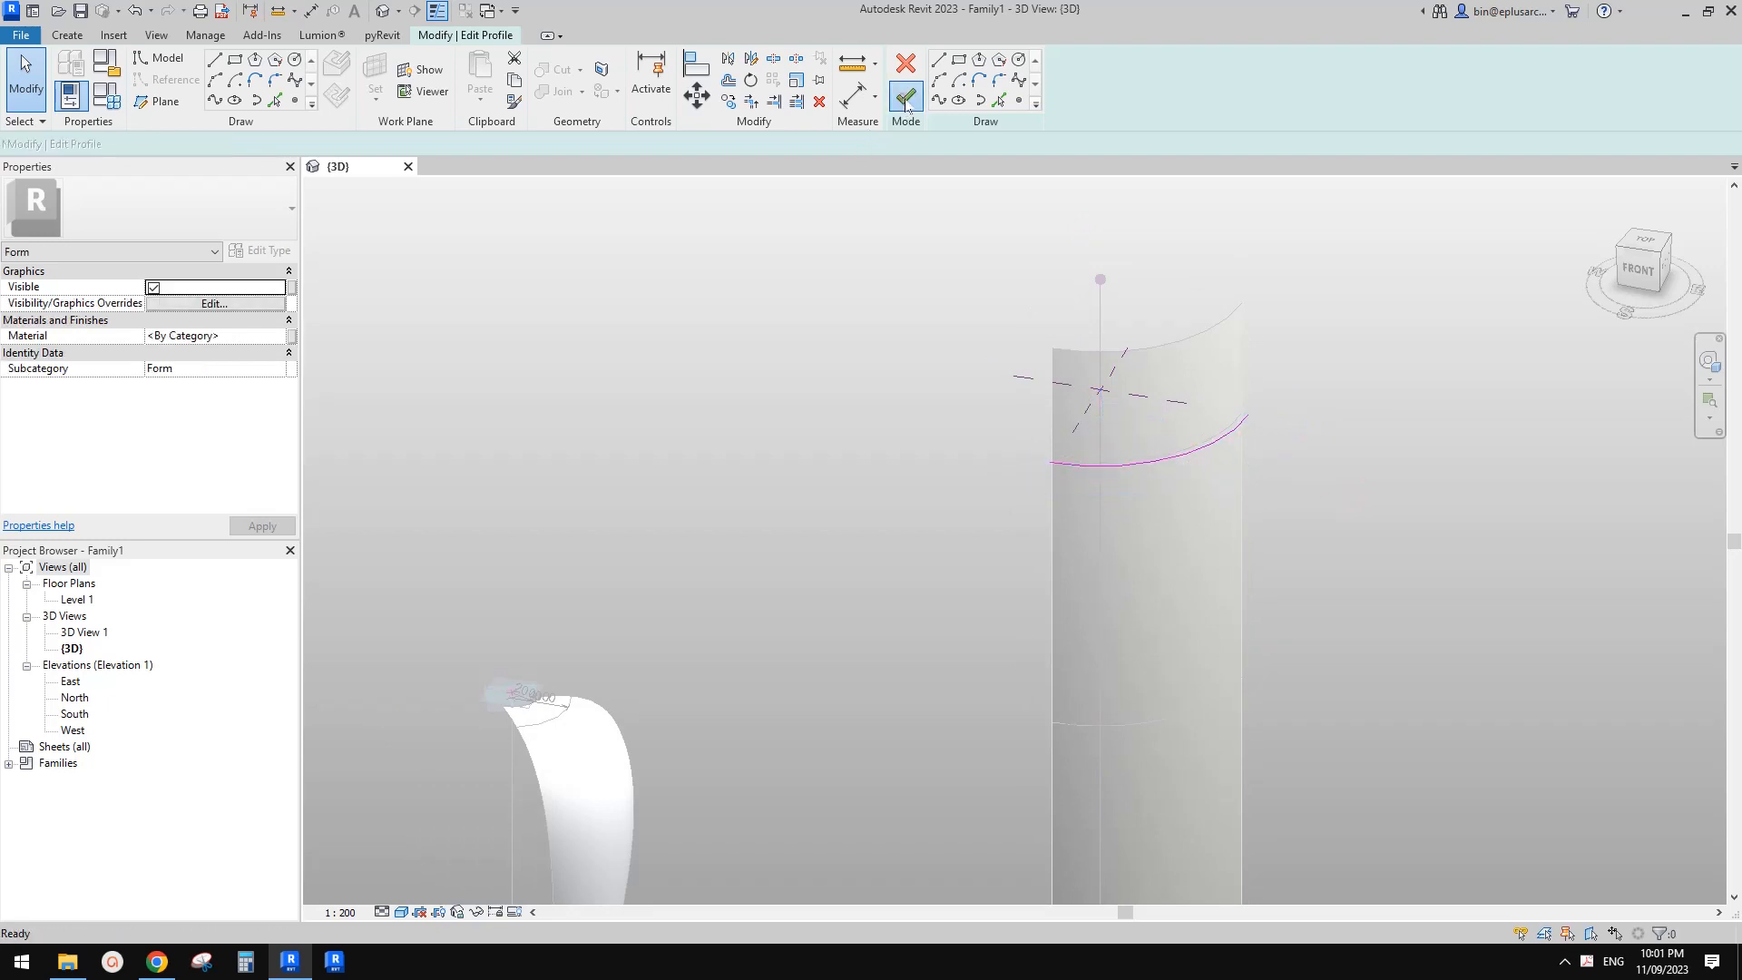
key(Escape)
click(905, 65)
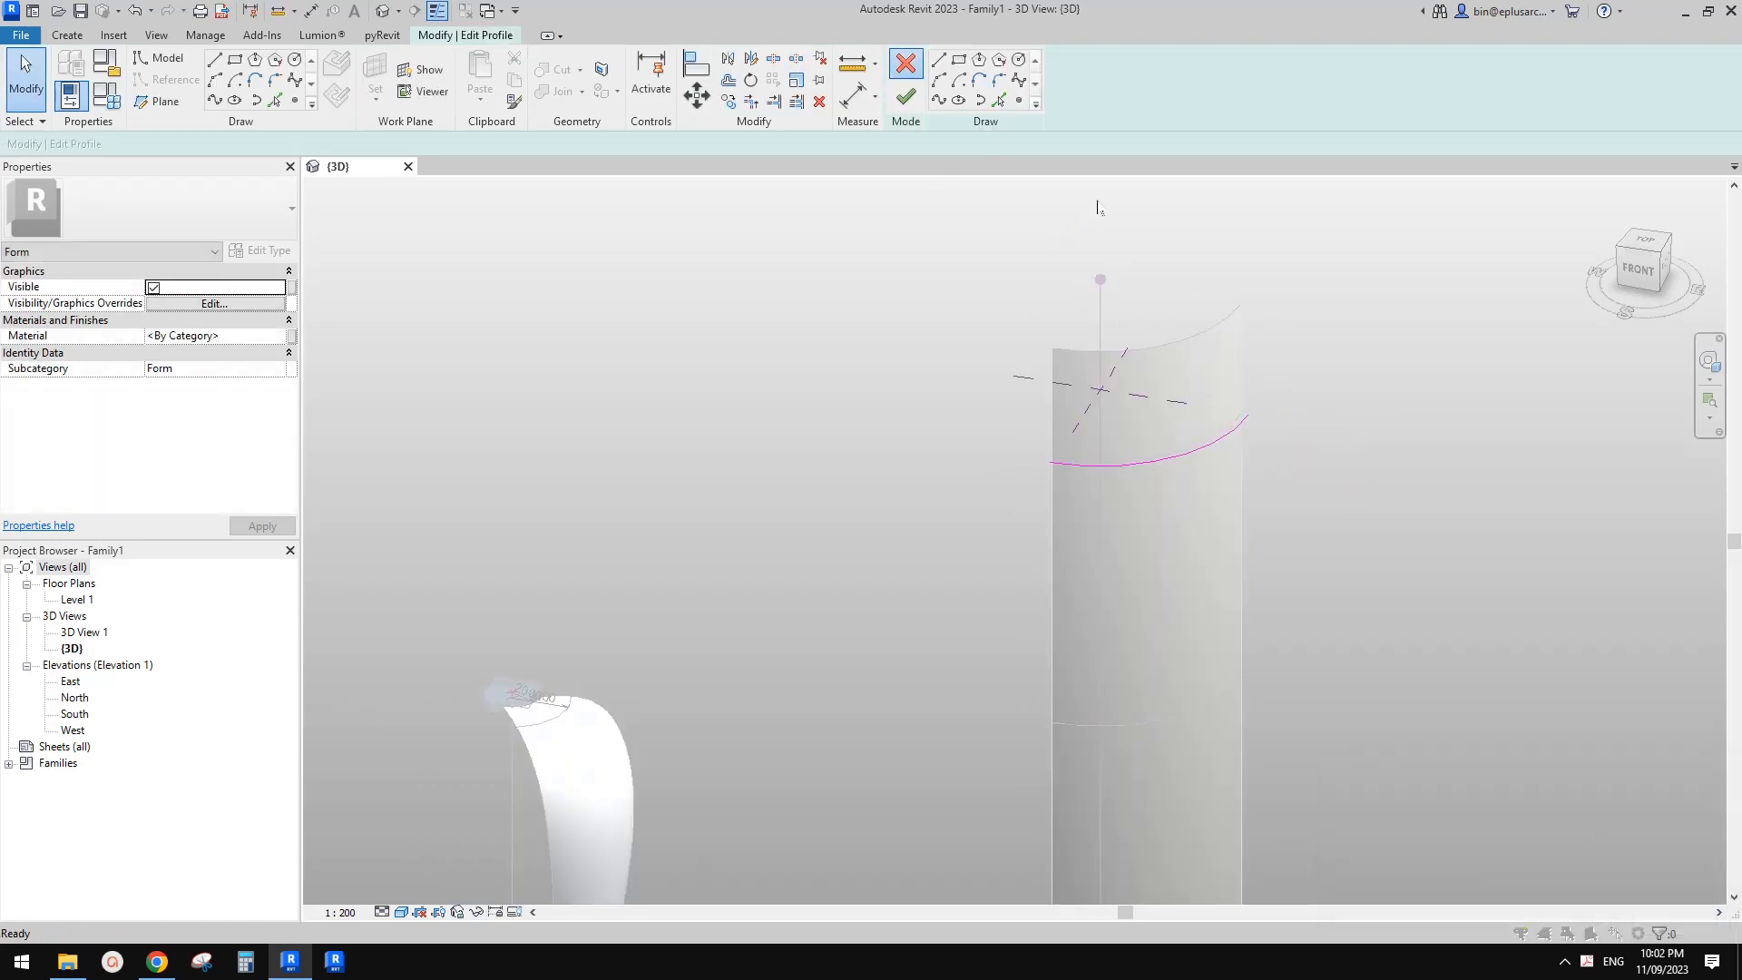
click(933, 504)
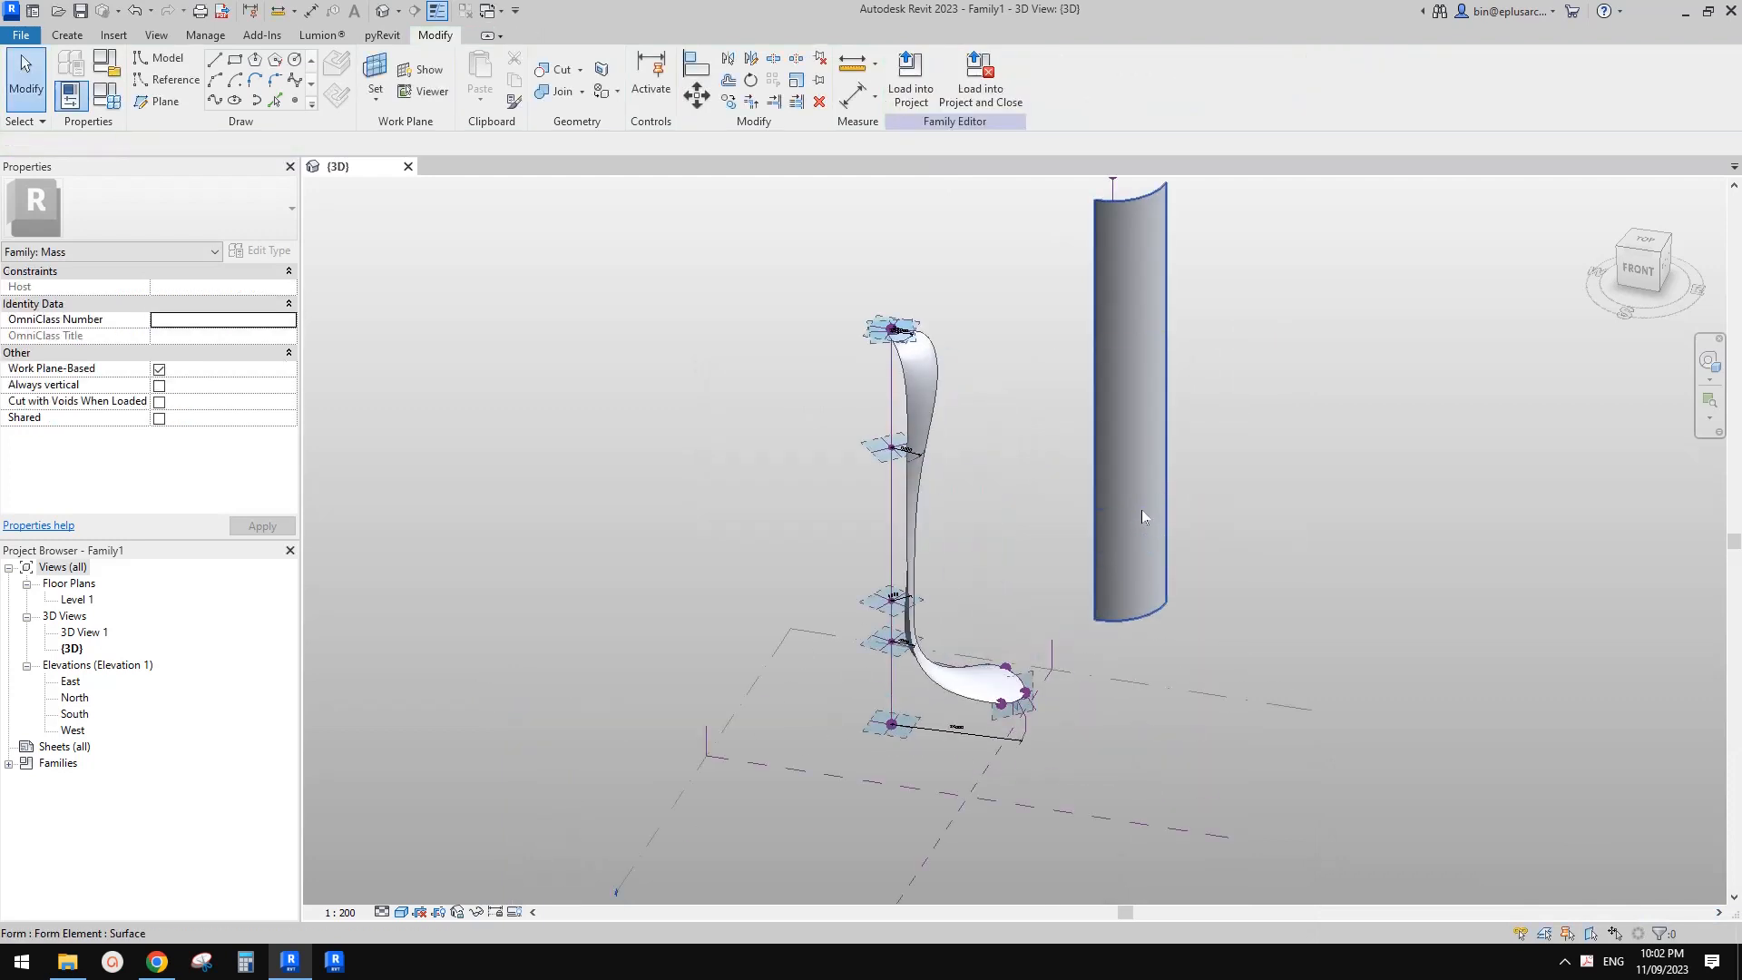
- Try to set the arc radius of the curved surface's top edge to 9000
middle_drag(1140, 376, 1149, 490)
scroll(1141, 313, up, 2)
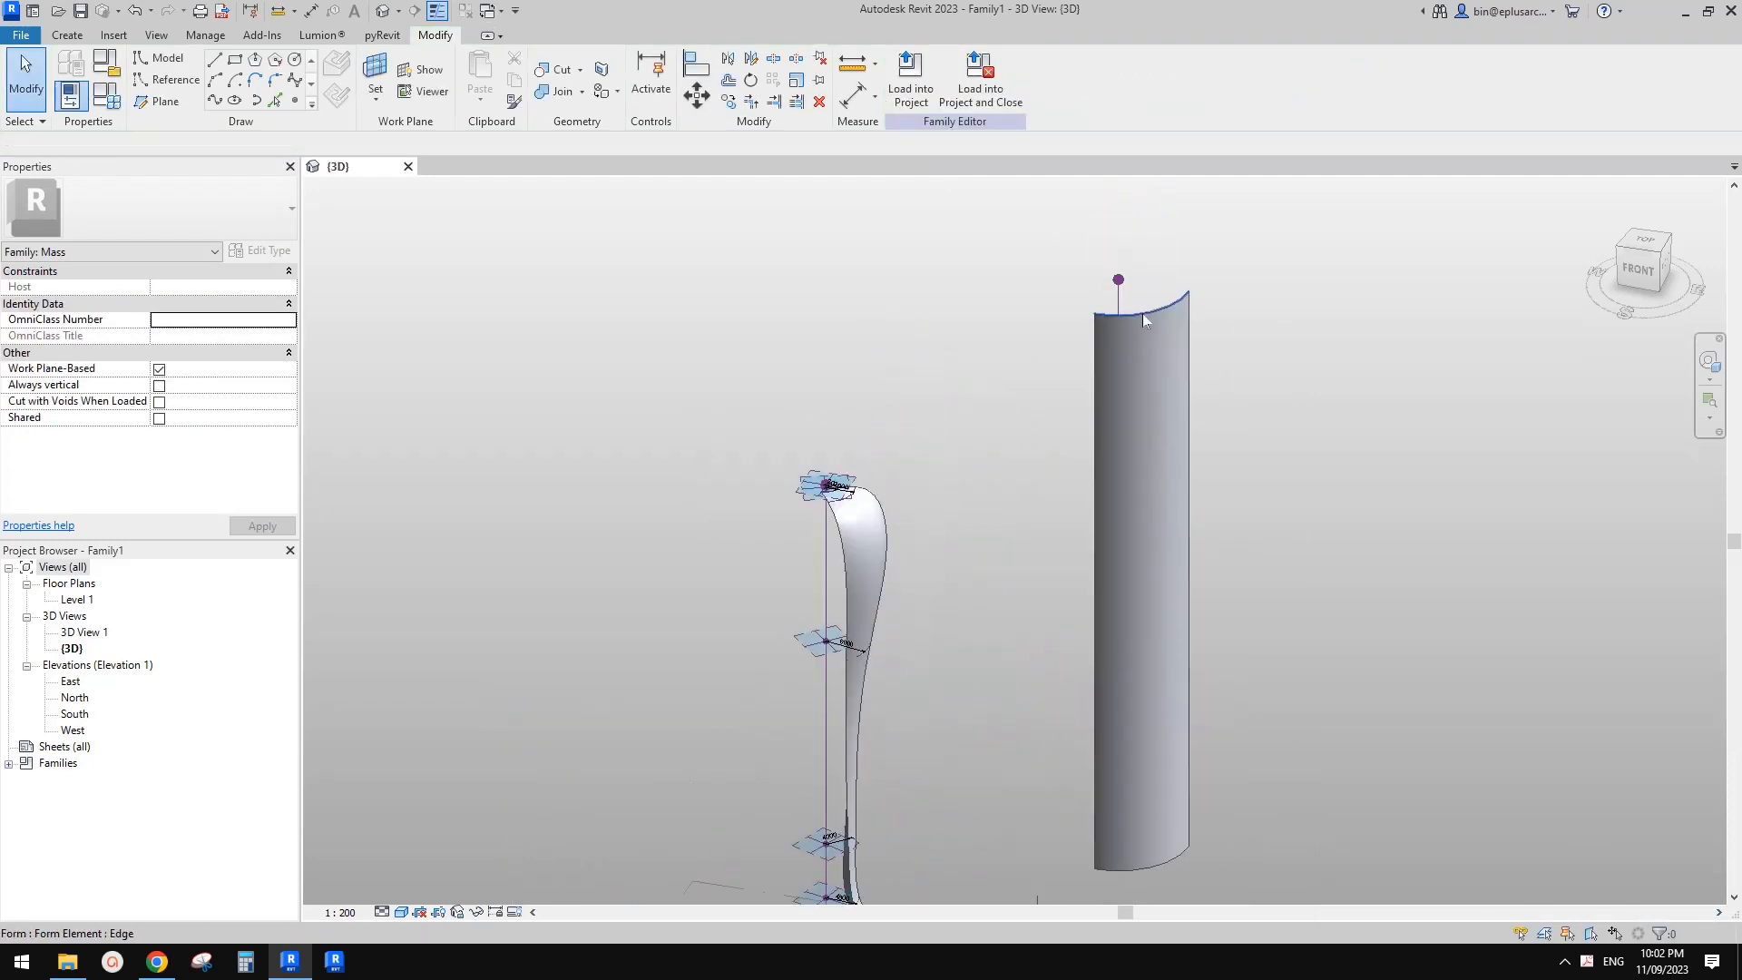
click(1143, 314)
scroll(1134, 356, up, 5)
middle_drag(1226, 332, 1153, 454)
shift+middle_drag(1153, 454, 1259, 491)
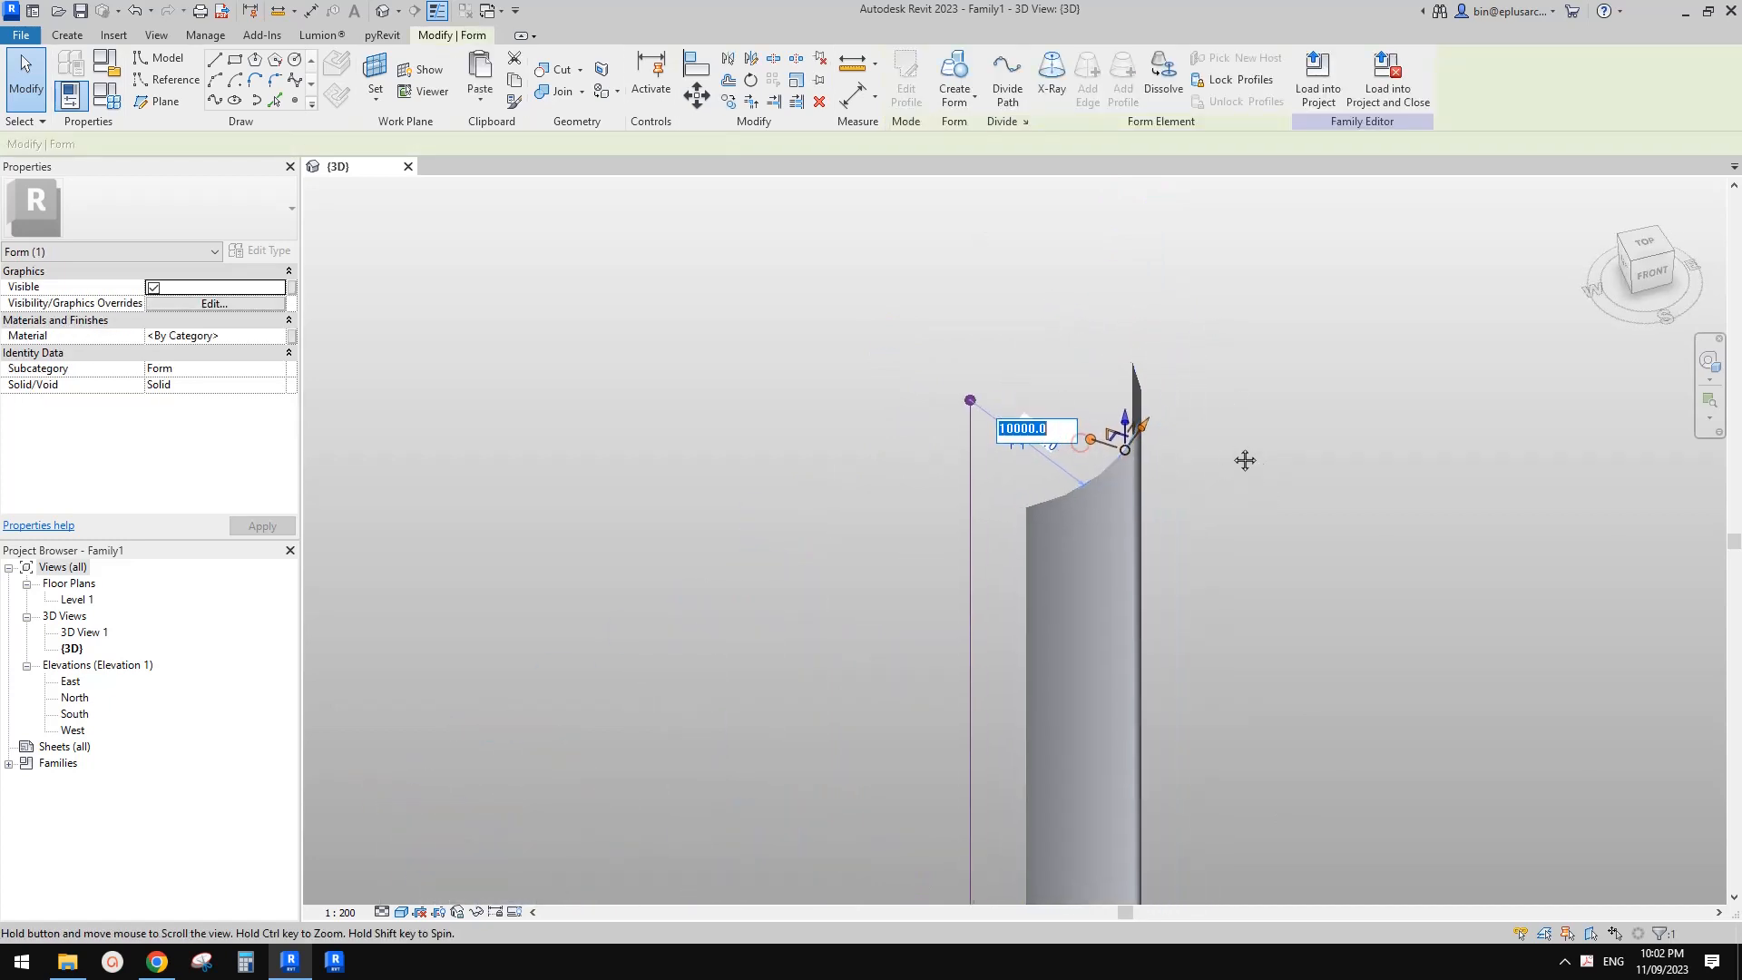
text(9000)
key(Return)
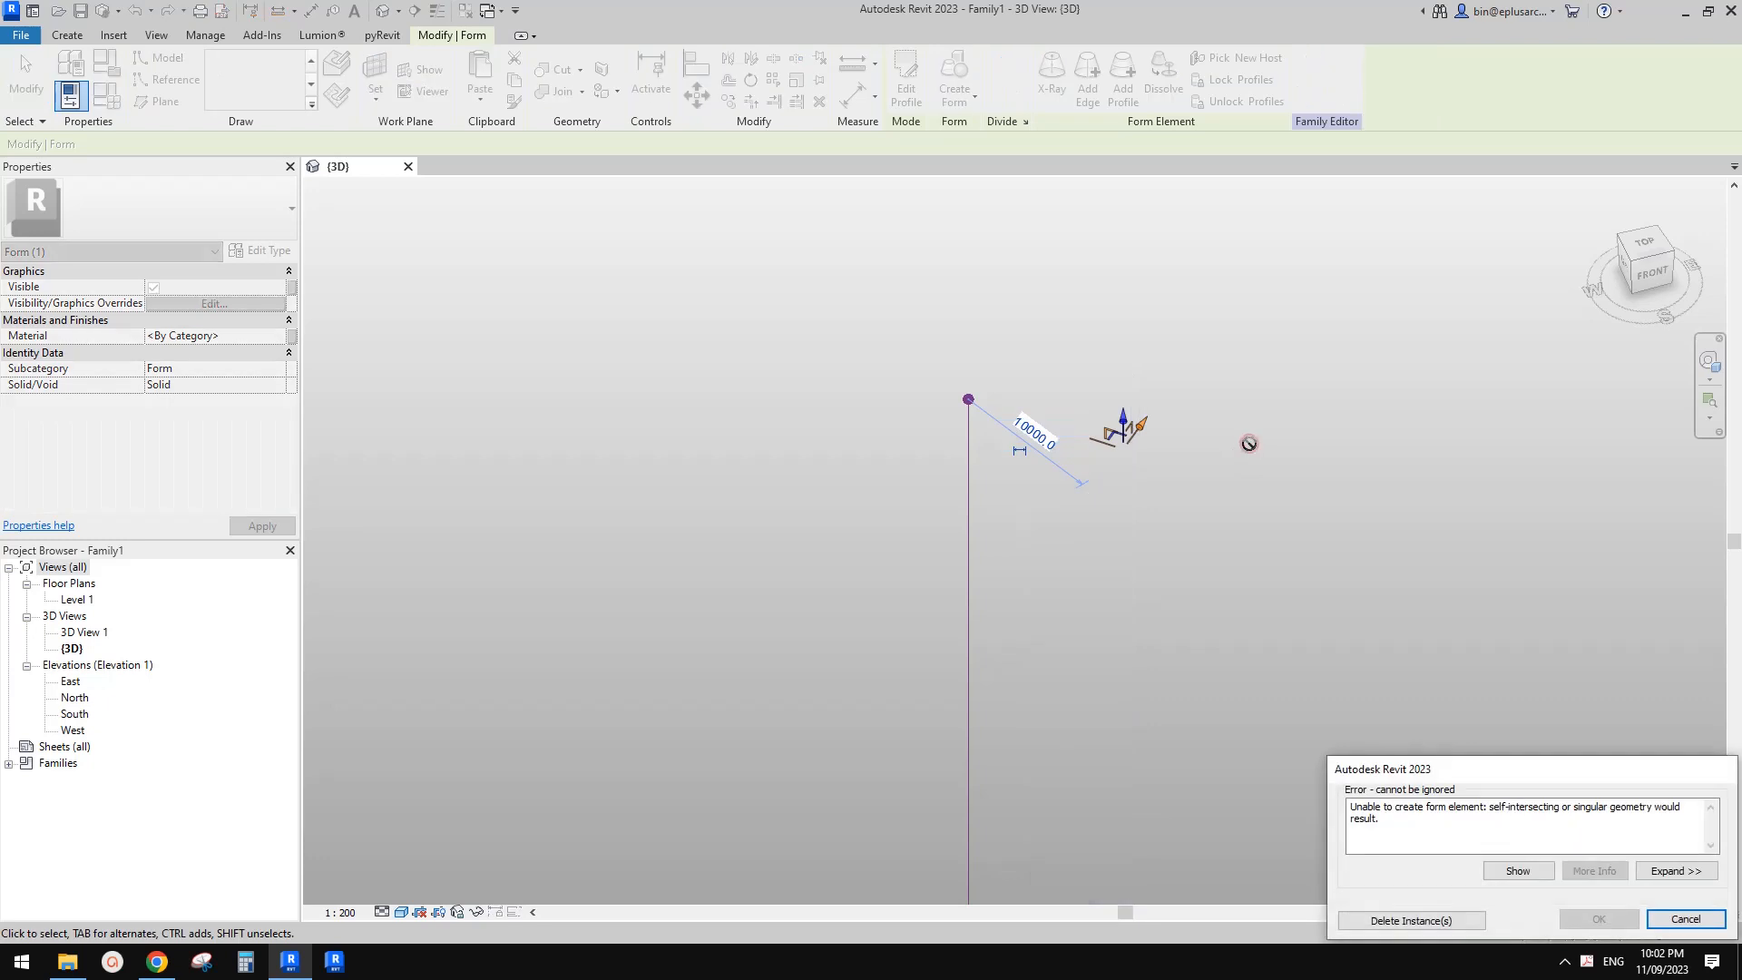
key(Escape)
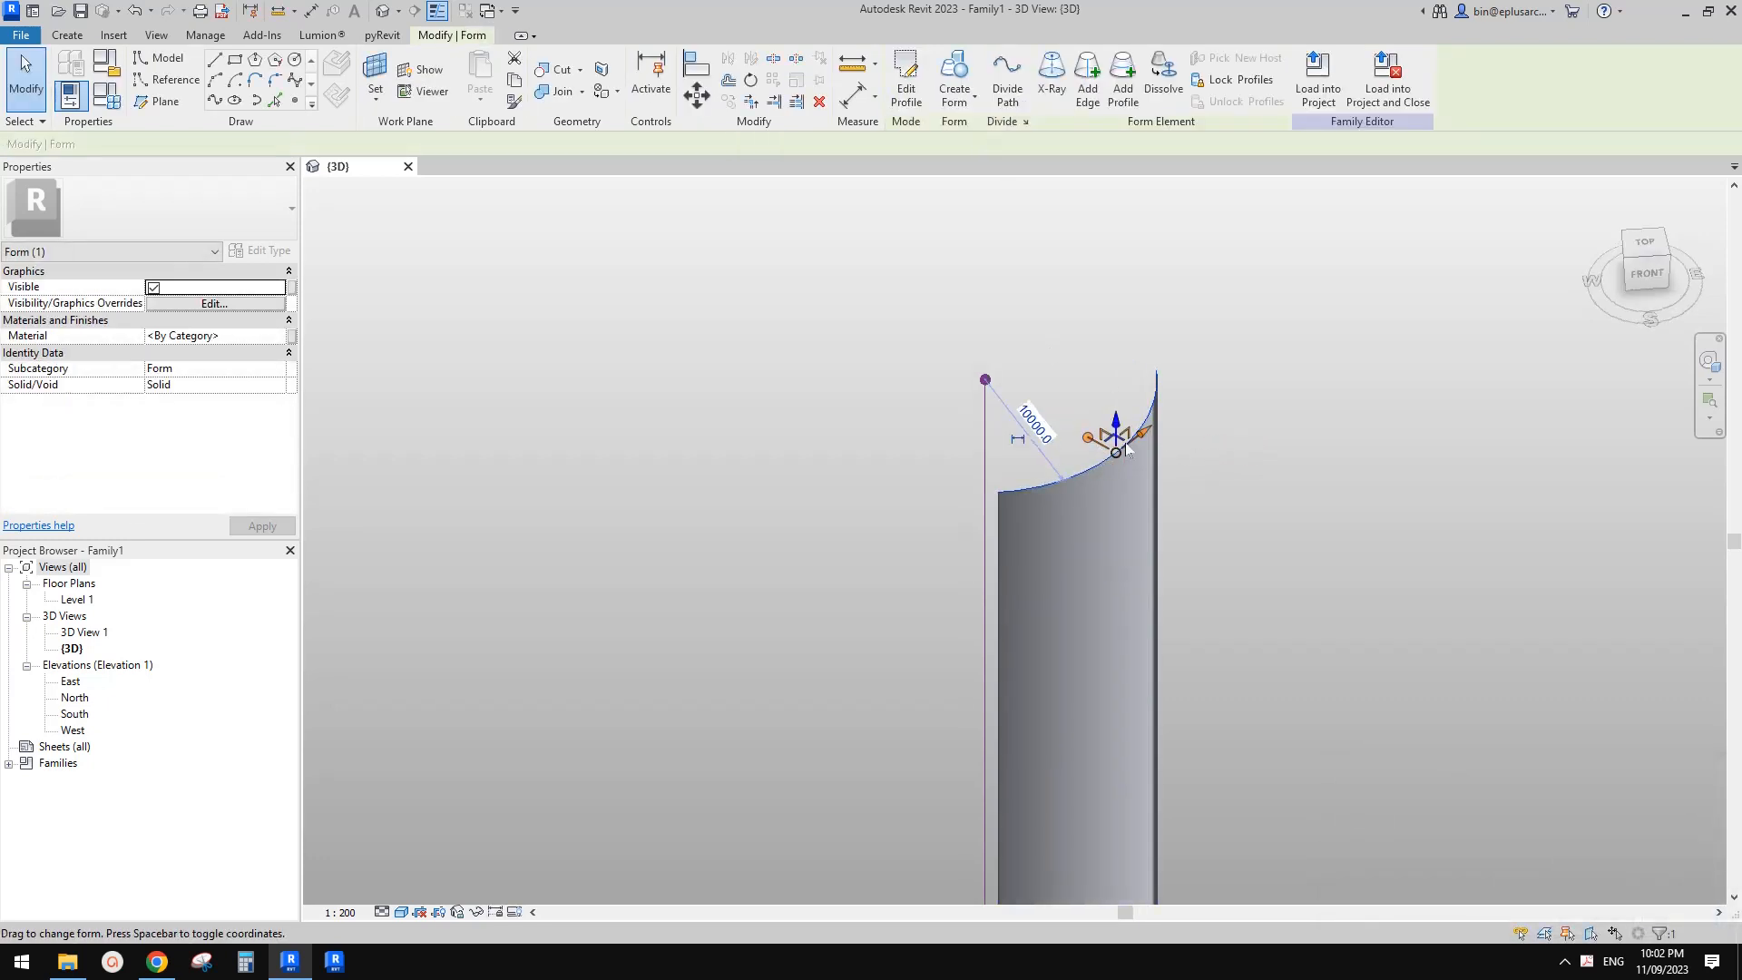
- Edit the curved surface's top profile, move its arc slightly toward the vertical axis line, and finish the edit
scroll(1139, 431, up, 3)
shift+middle_drag(1134, 435, 1244, 481)
scroll(1039, 465, up, 2)
double_click(1118, 522)
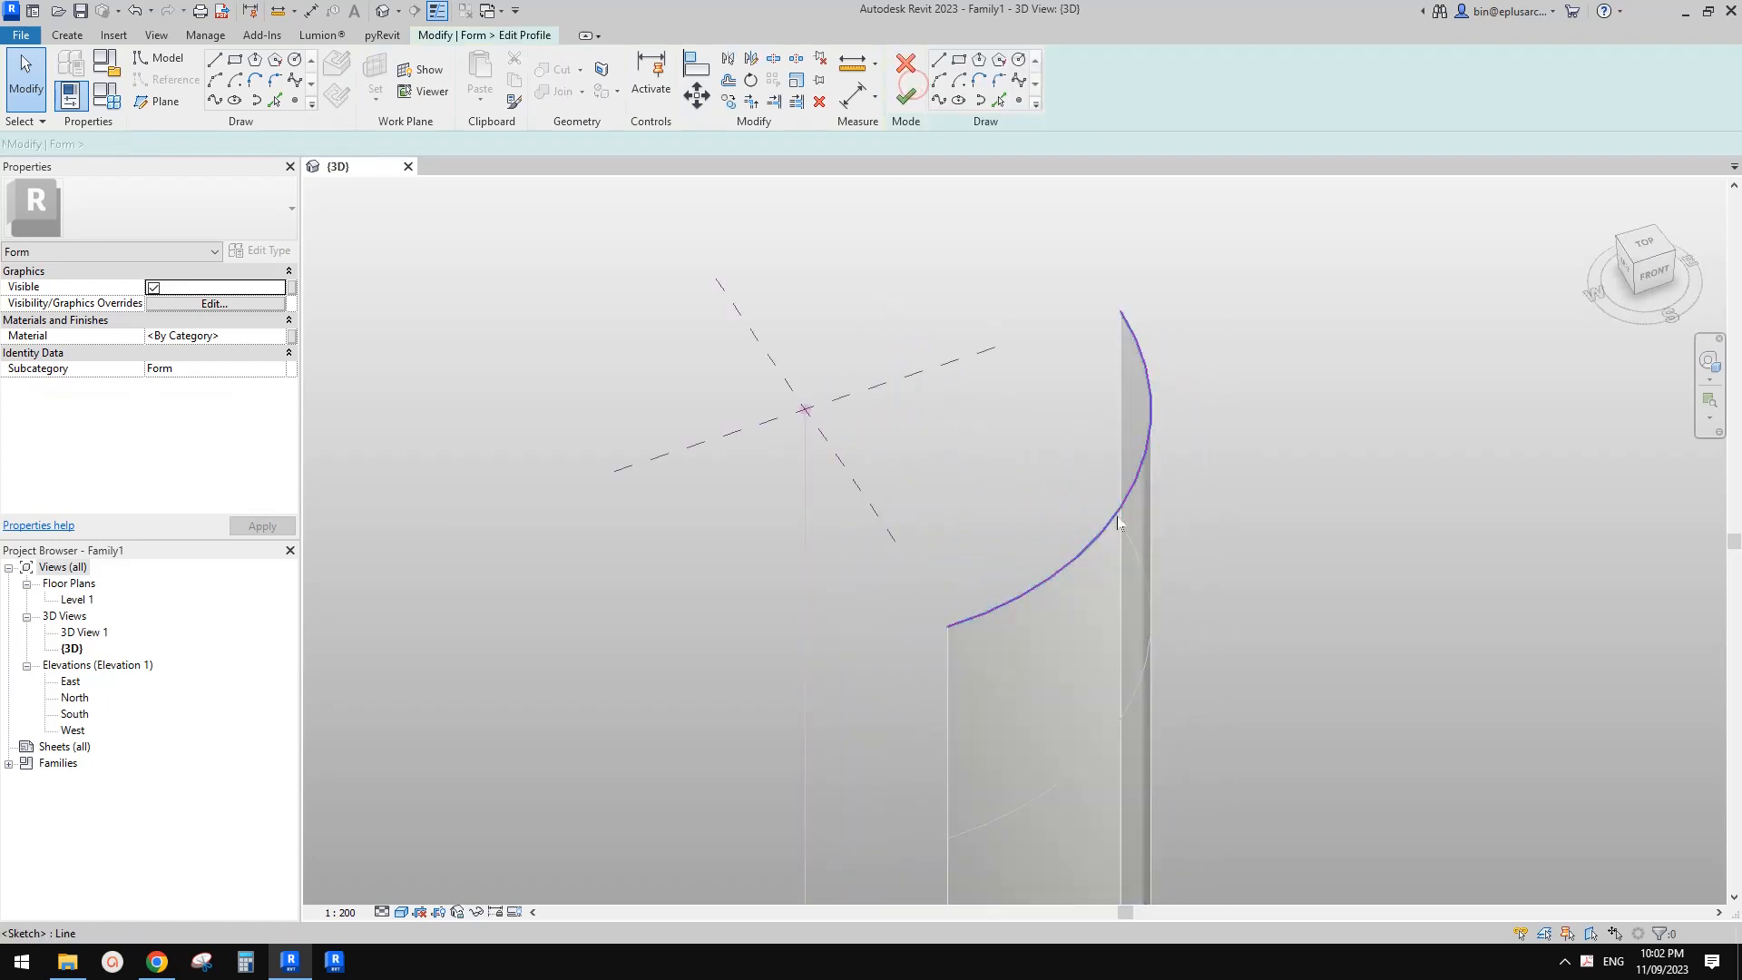
drag(1098, 513, 1078, 506)
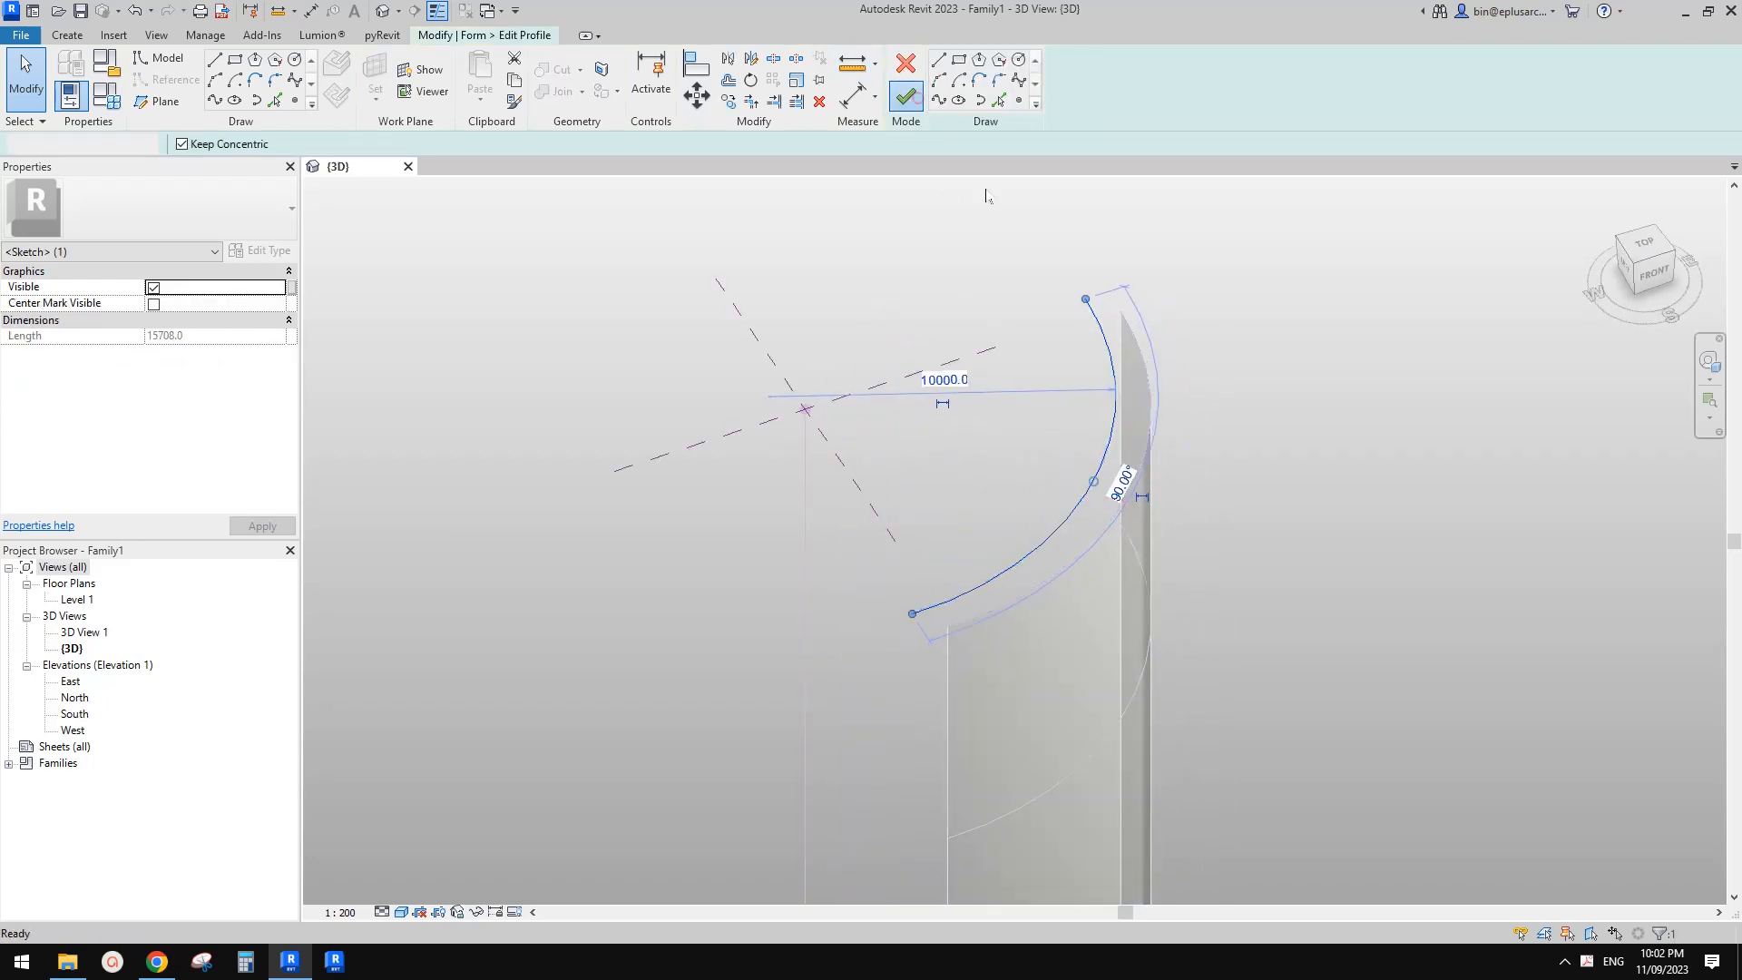
scroll(1007, 257, down, 3)
middle_drag(1113, 447, 1104, 398)
shift+middle_drag(1038, 344, 911, 387)
scroll(982, 345, down, 3)
scroll(996, 515, up, 2)
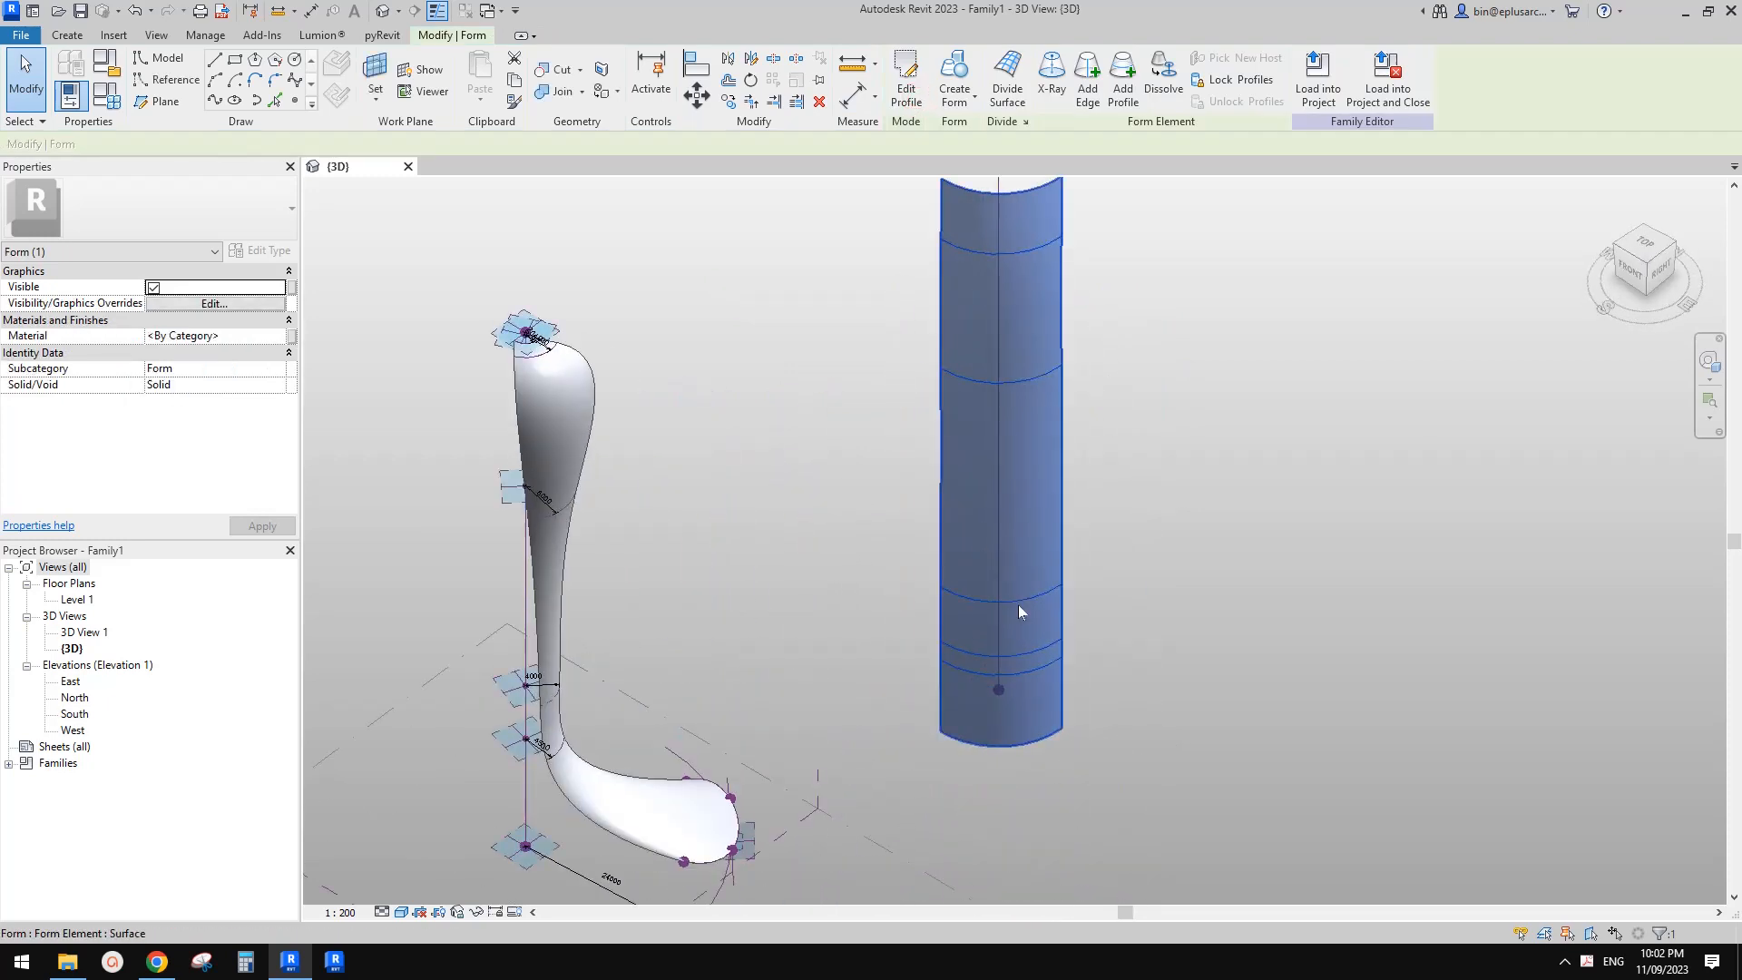
shift+middle_drag(1062, 591, 1067, 624)
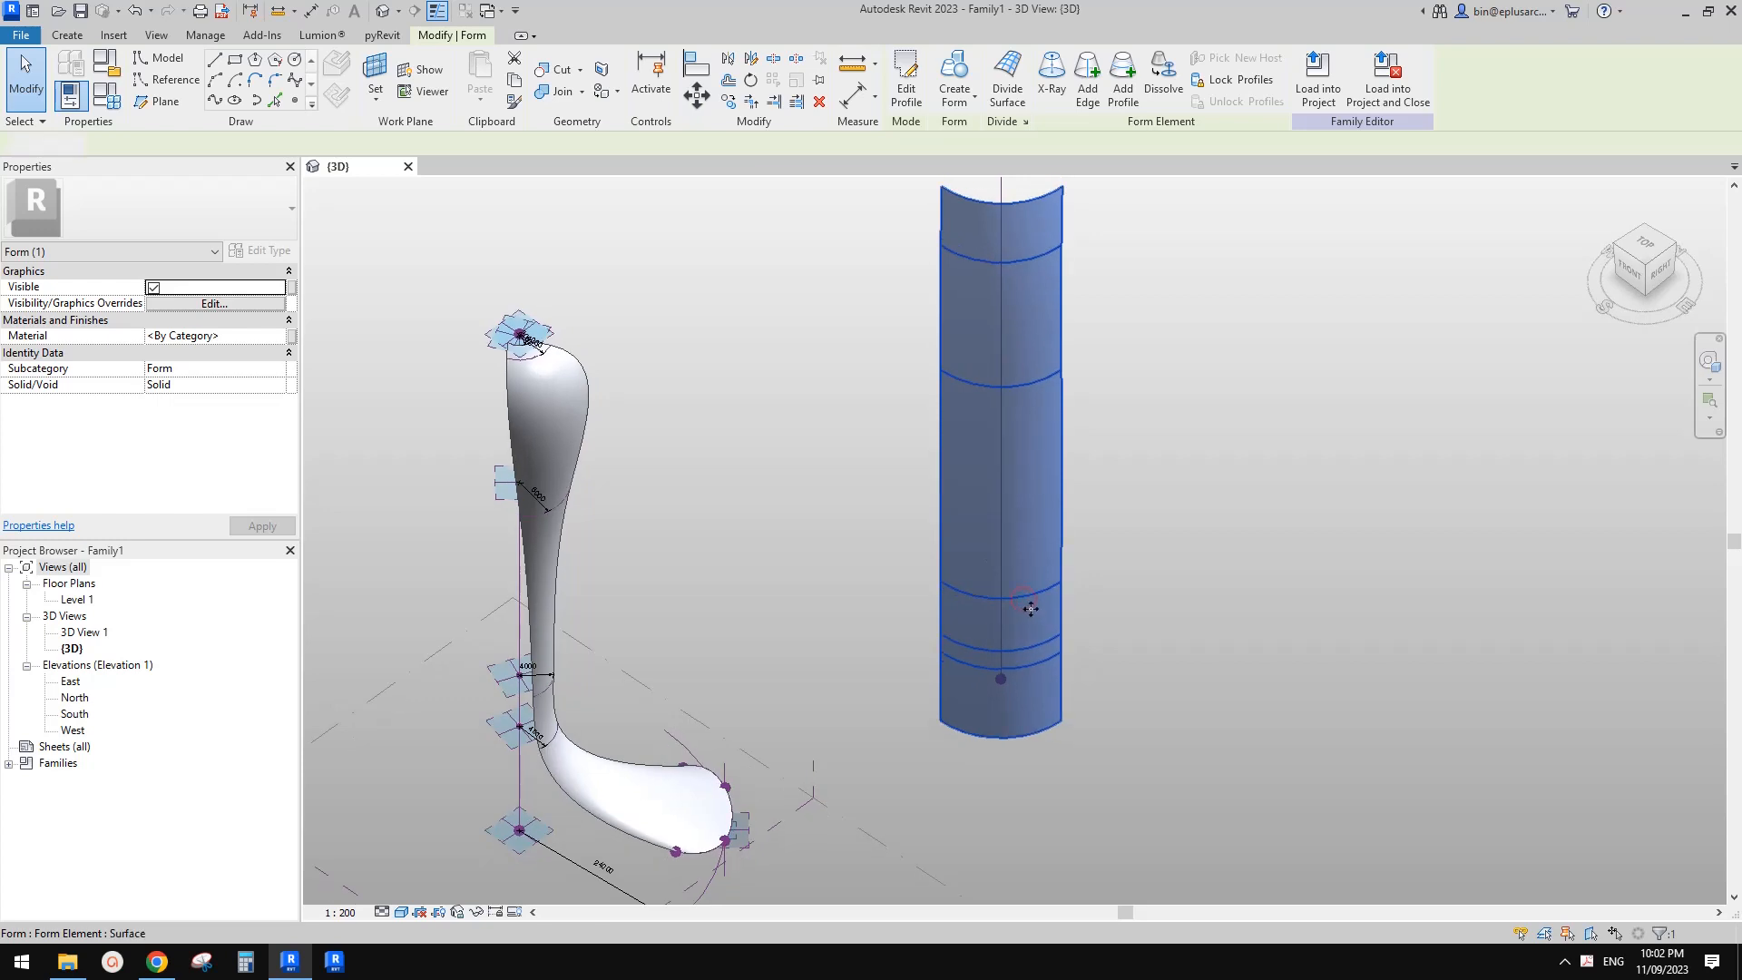
key(Escape)
- Open the profile about a quarter of the way up the curved surface for editing
key(Tab)
key(Tab)
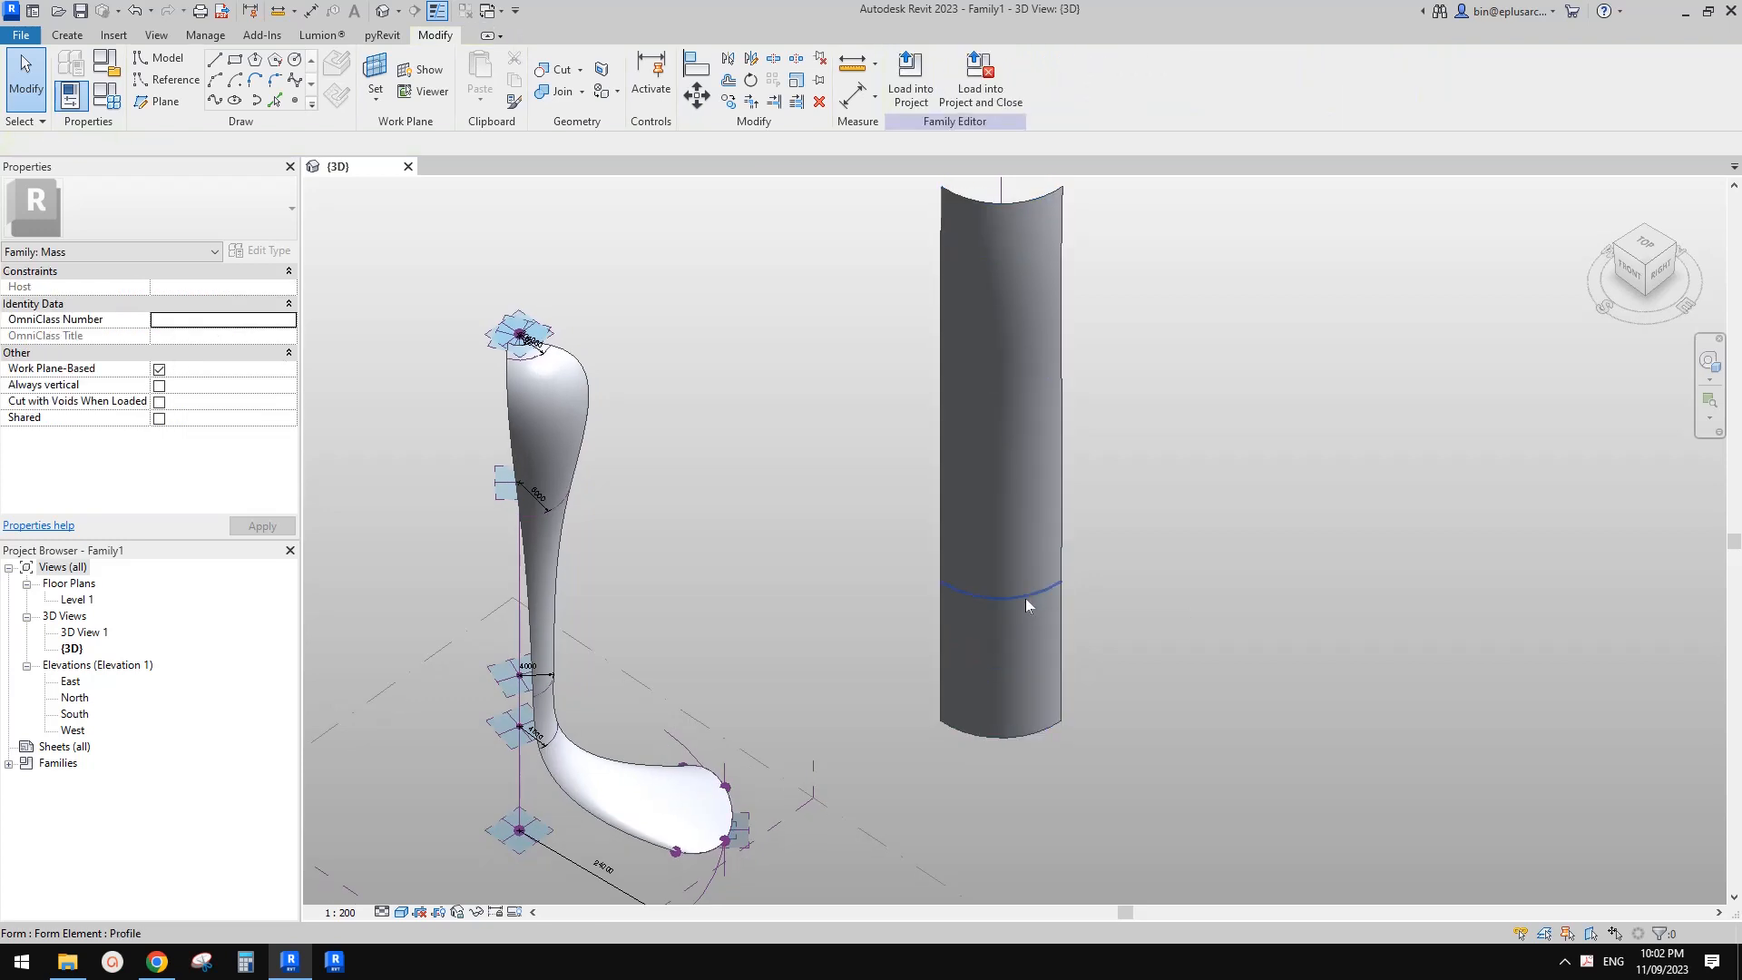
click(1025, 597)
shift+middle_drag(1131, 614, 1096, 649)
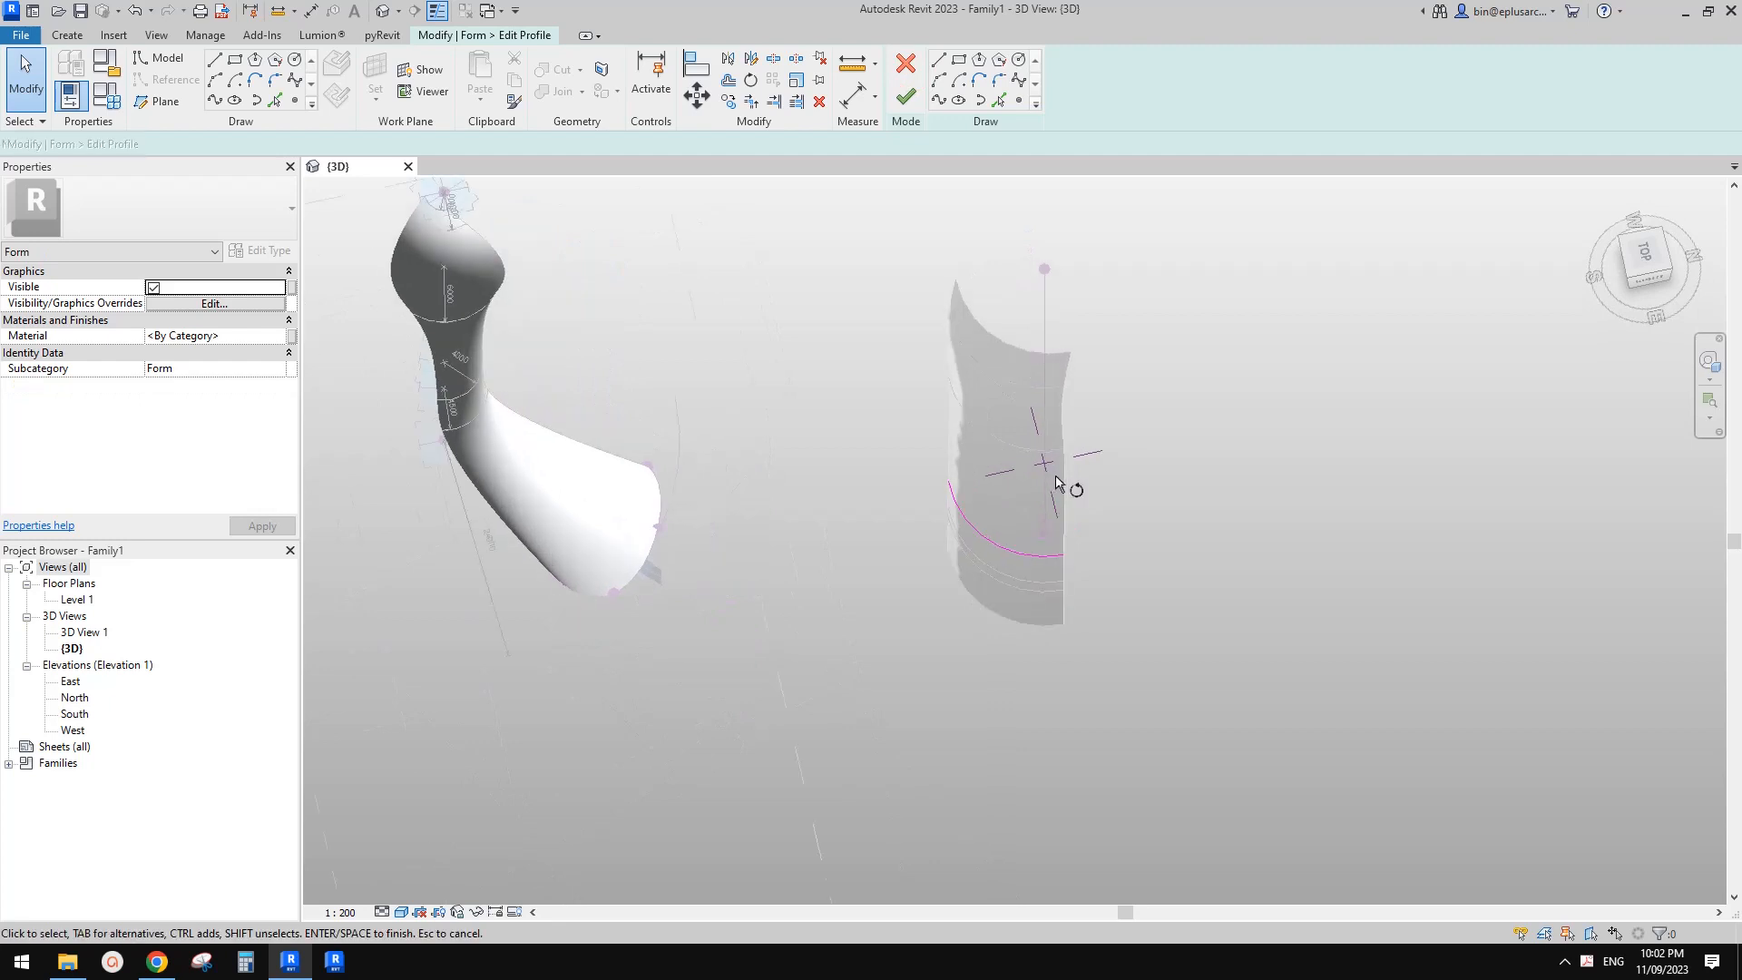
click(1014, 555)
key(Return)
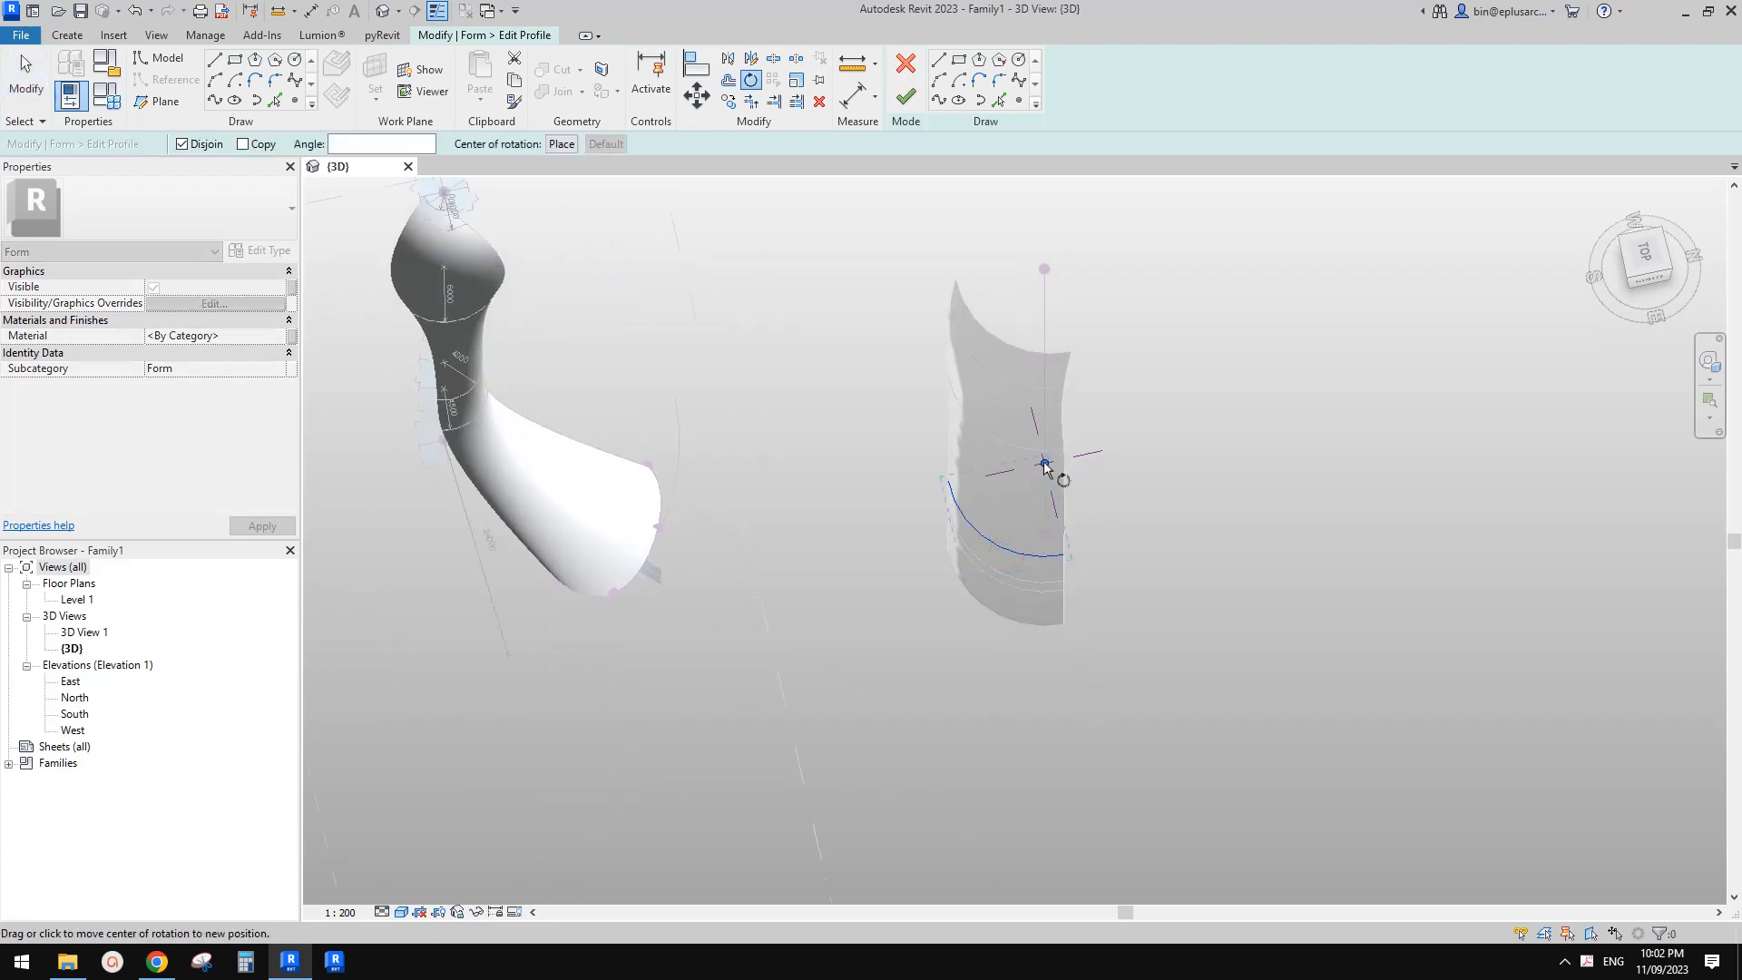
key(Escape)
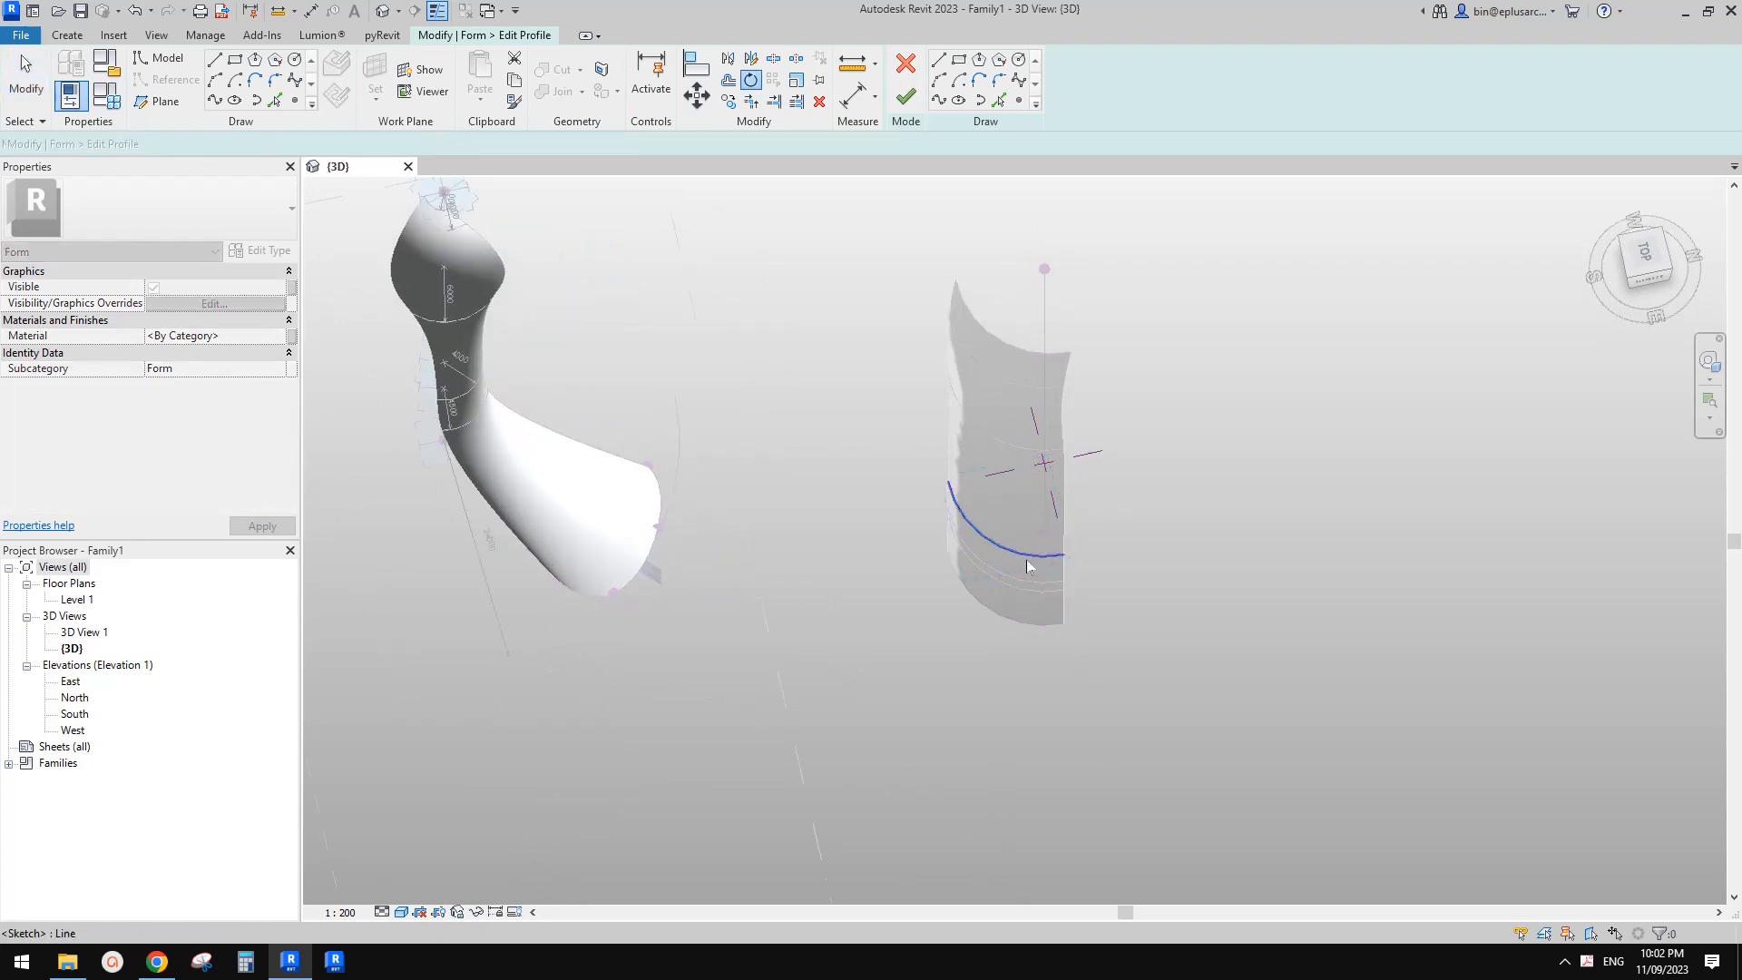
- Rotate the profile arc about 9° counter-clockwise around the vertical axis in top view, and finish the profile edit
click(1026, 559)
click(1645, 255)
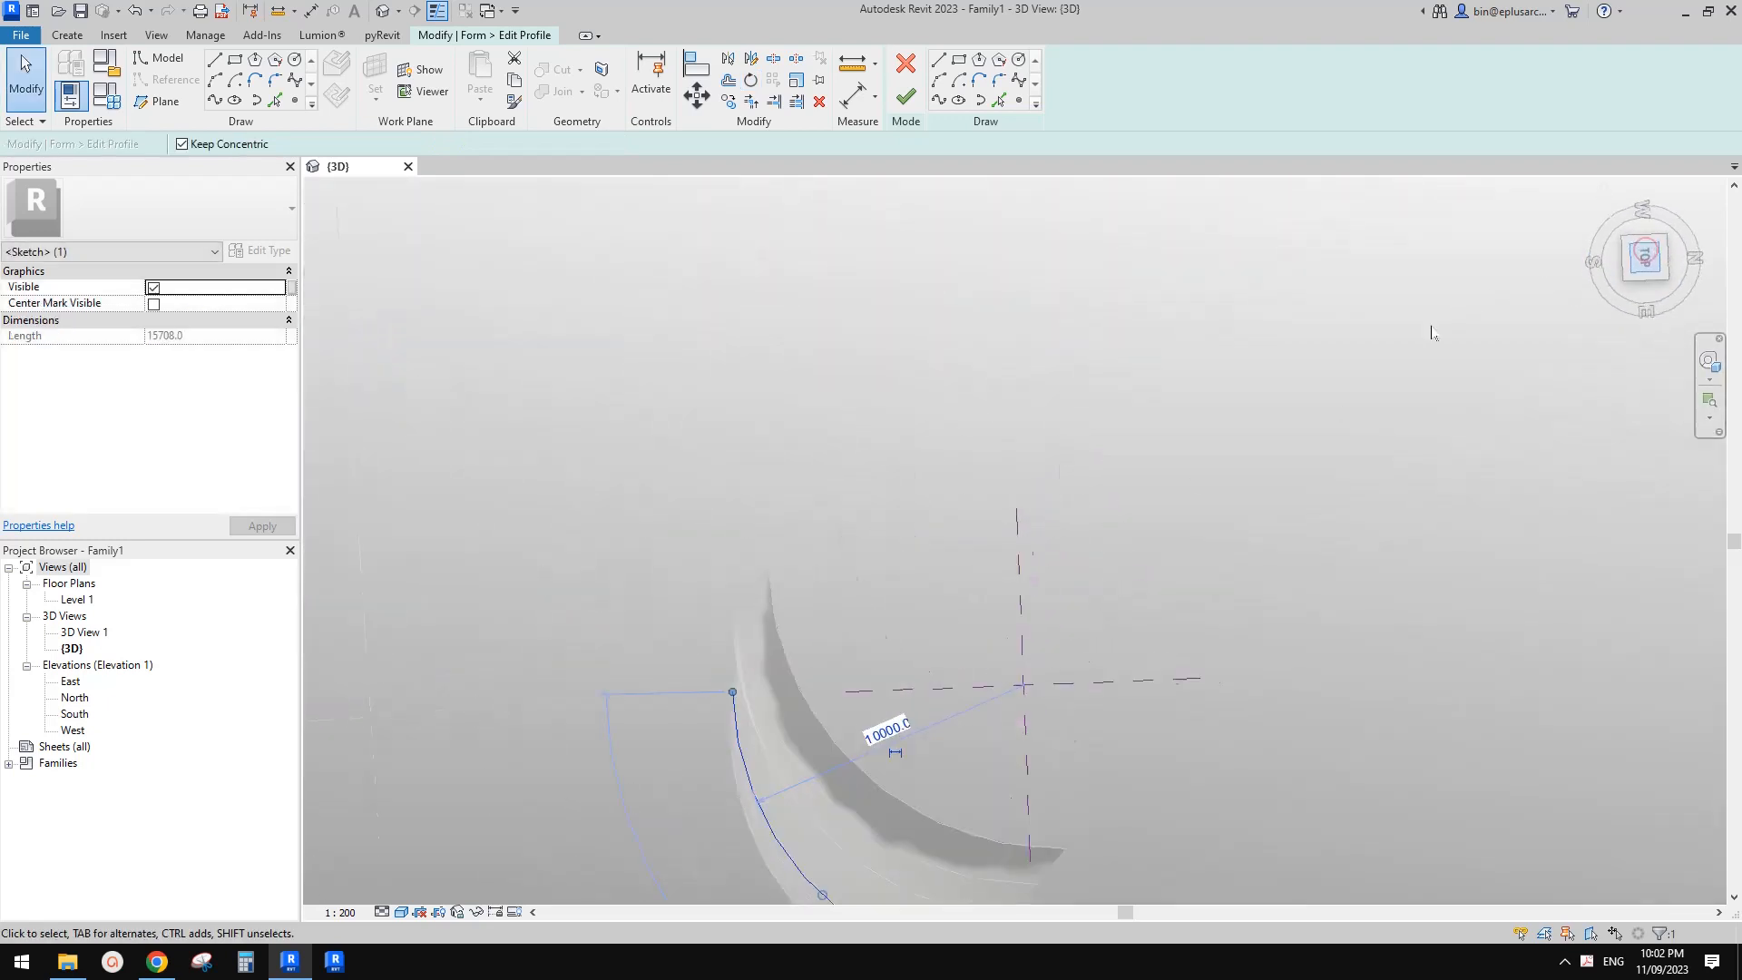
scroll(1216, 363, down, 5)
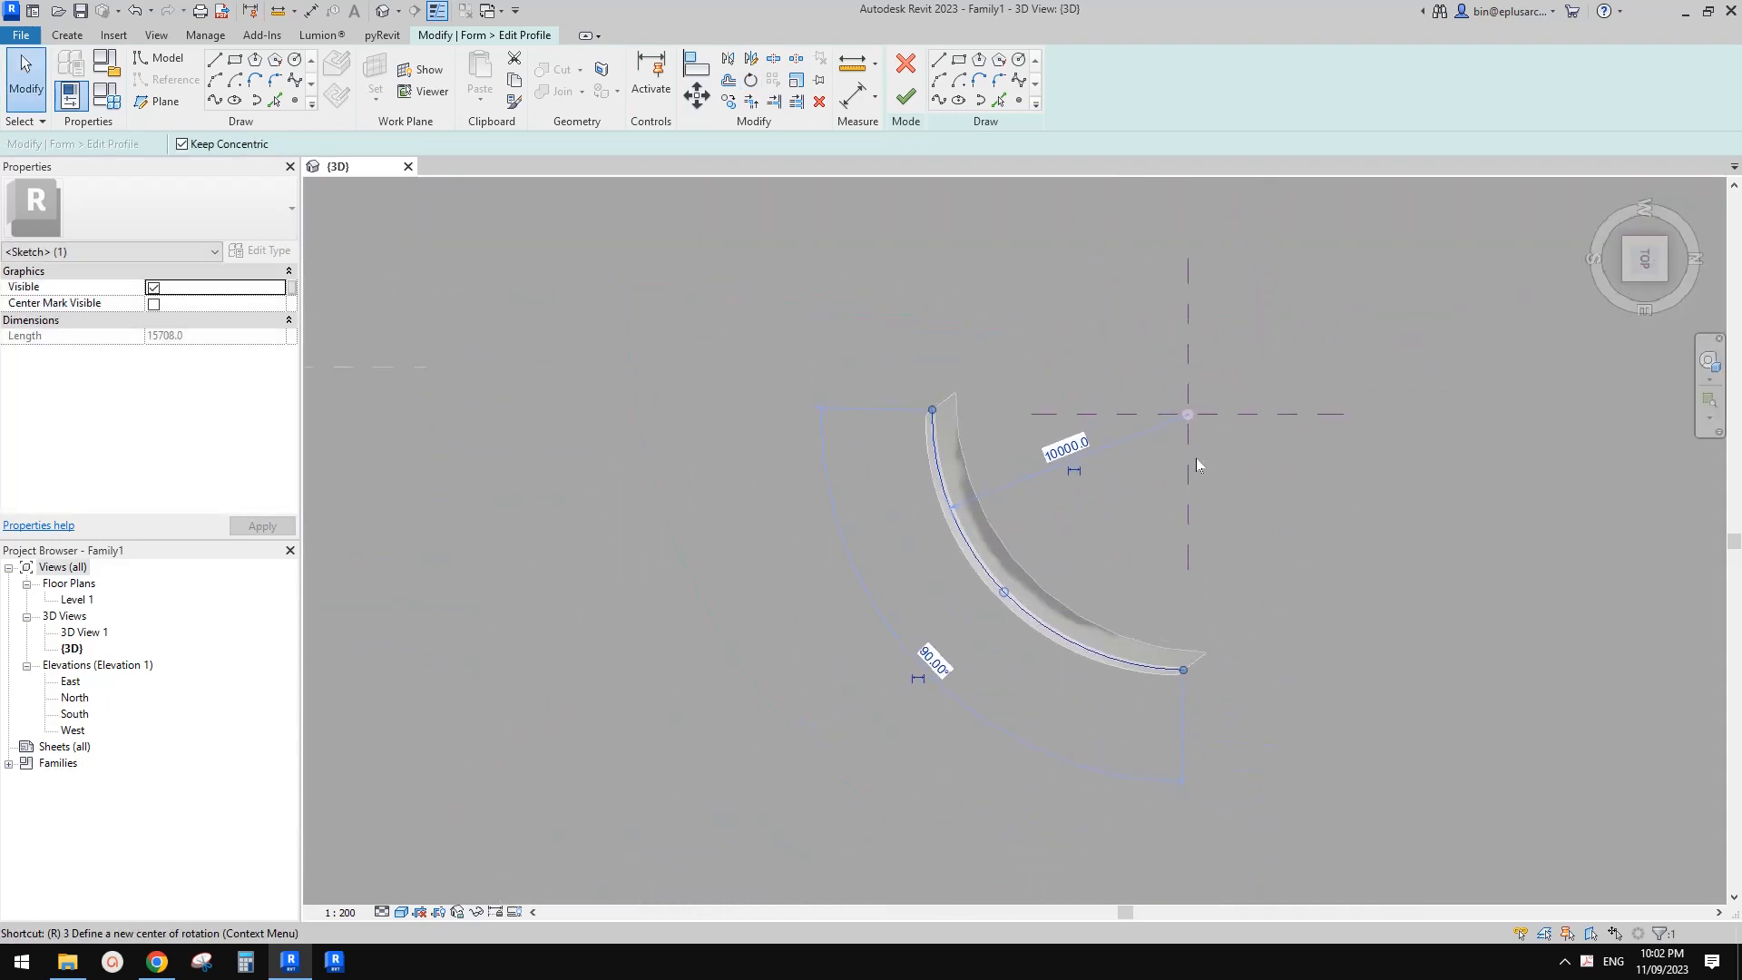
key(r)
key(o)
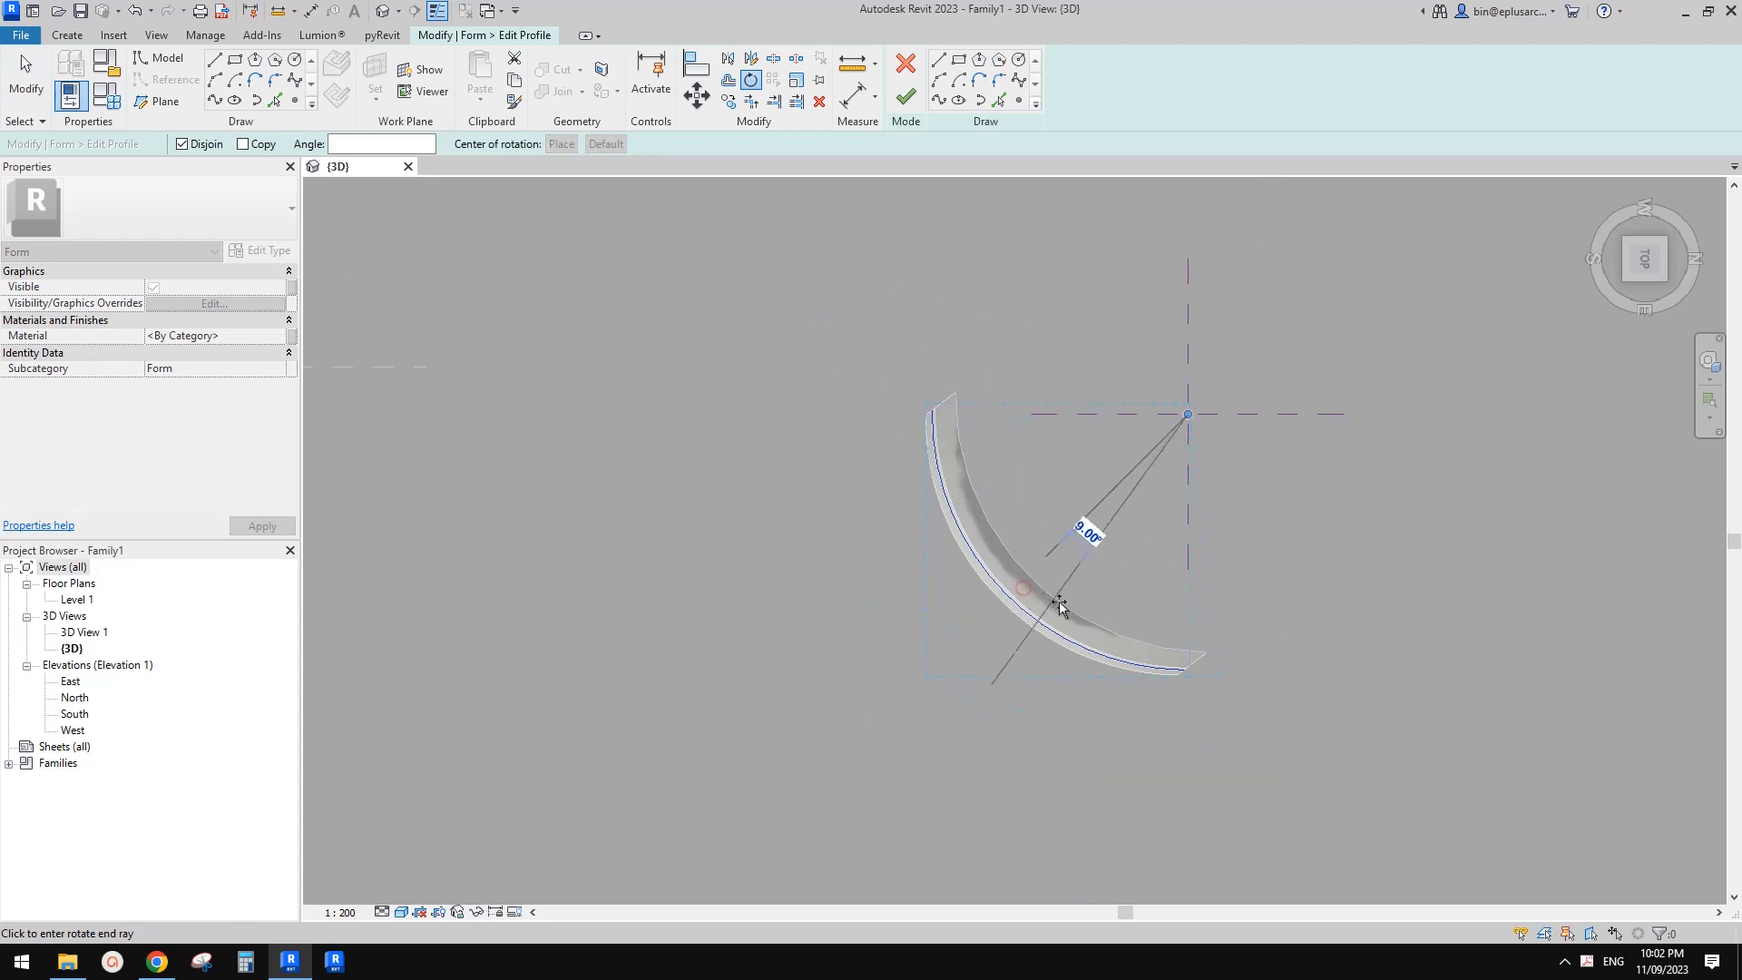
click(1064, 602)
shift+middle_drag(1179, 535, 1244, 409)
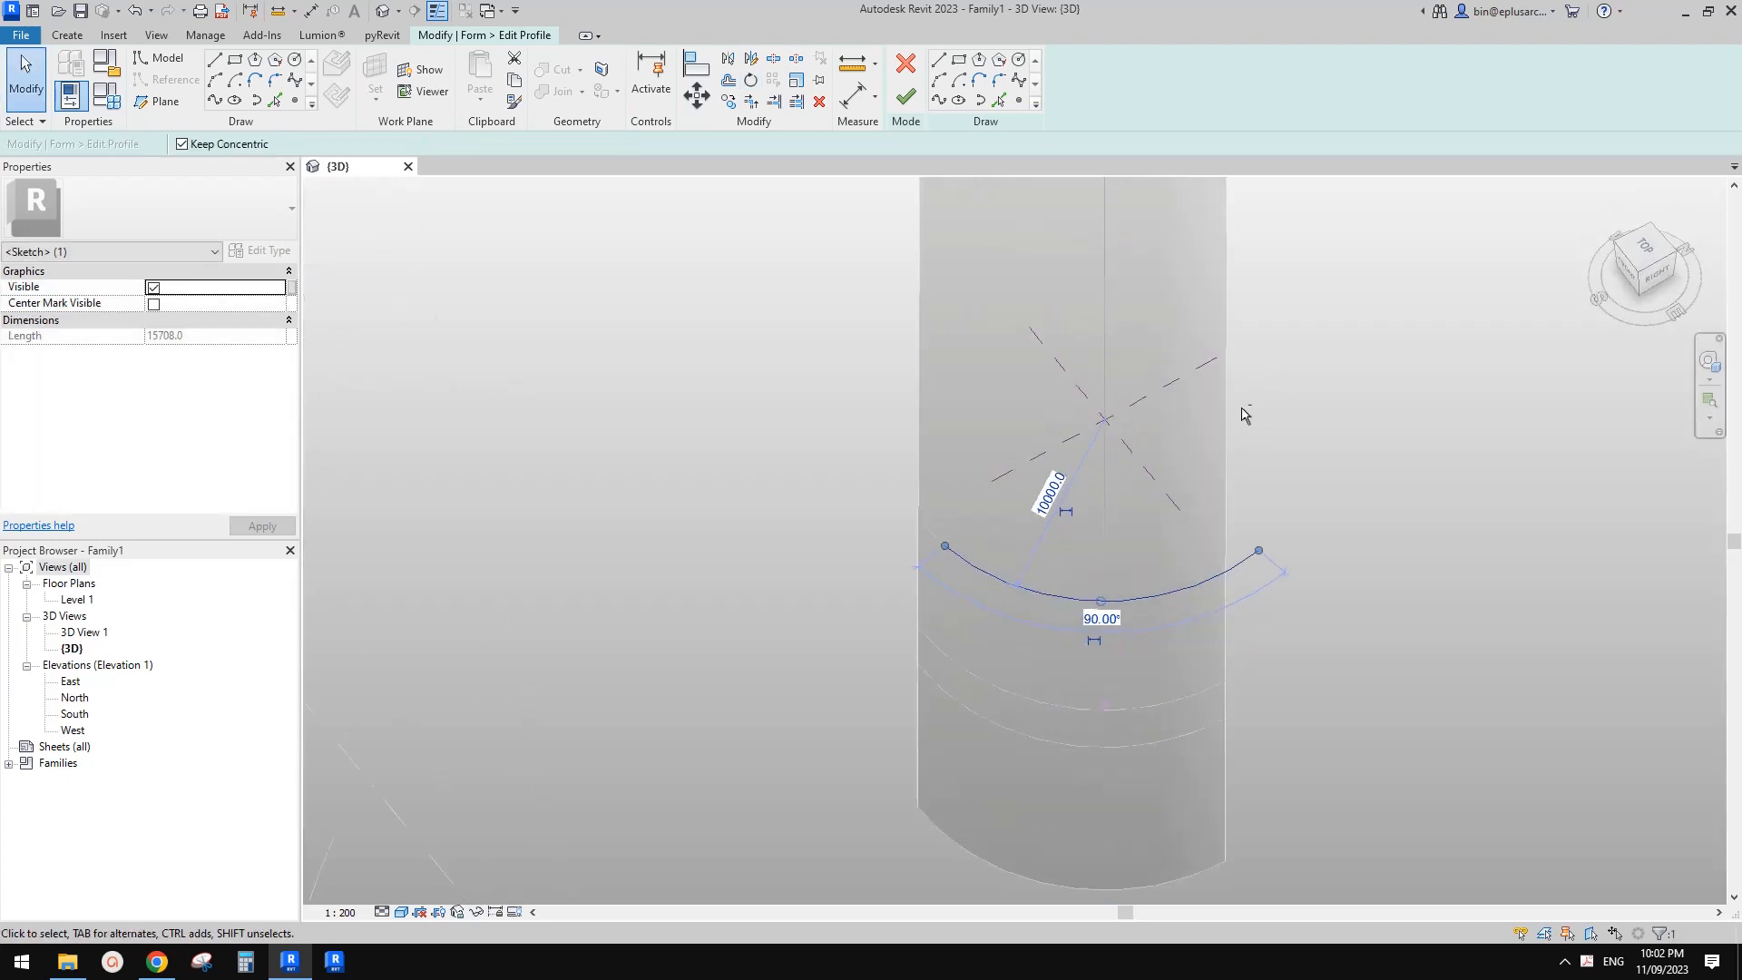
key(Escape)
click(905, 96)
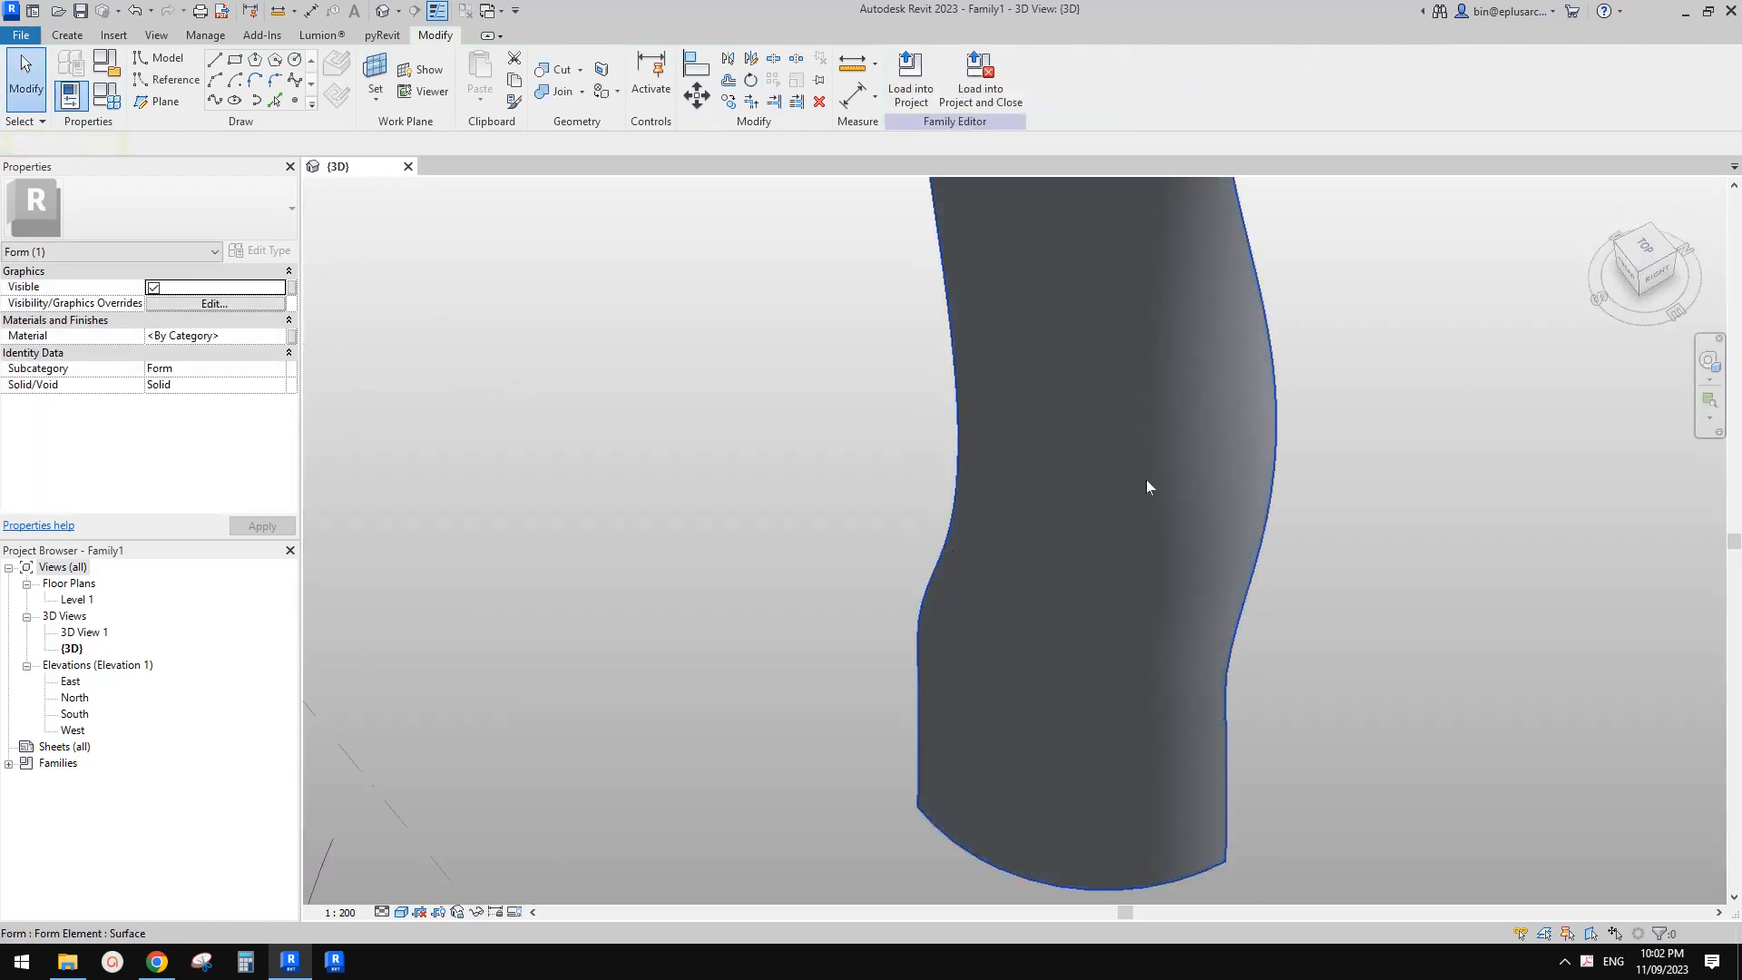
scroll(1146, 479, down, 5)
middle_drag(1211, 454, 1184, 480)
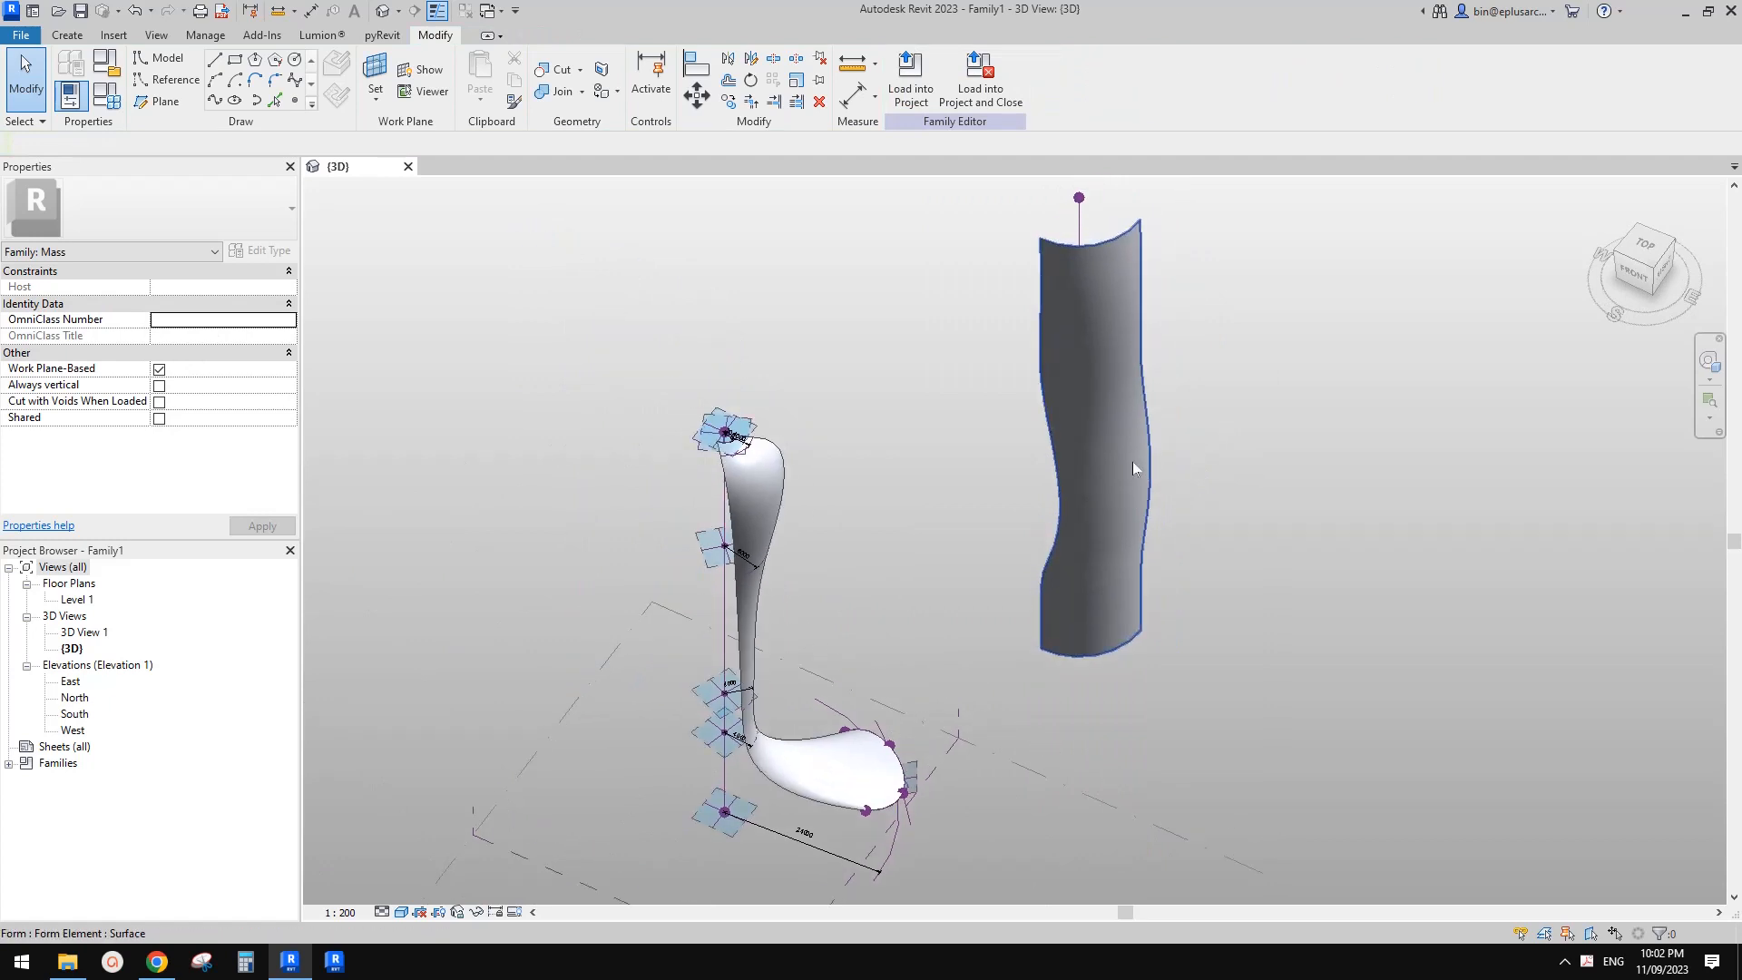
- Examine the curved surface and the tower-shaped form together from several angles, selecting each form to compare their profiles
shift+middle_drag(905, 515, 902, 510)
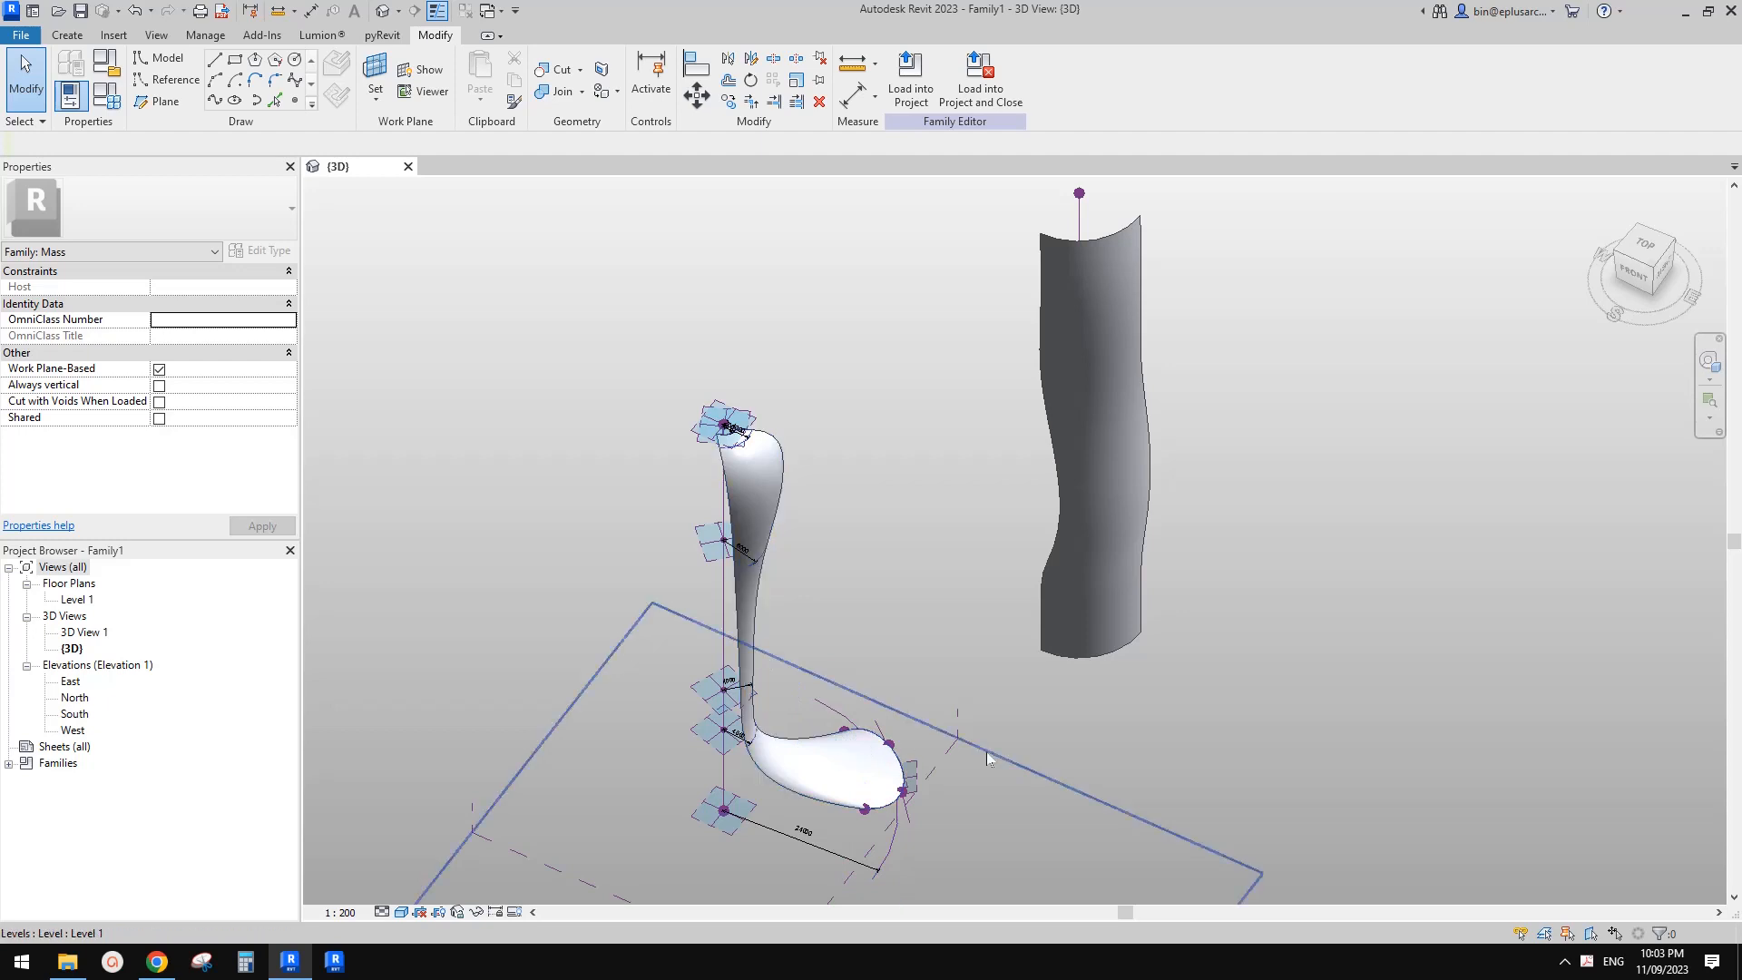
middle_drag(987, 753, 1193, 548)
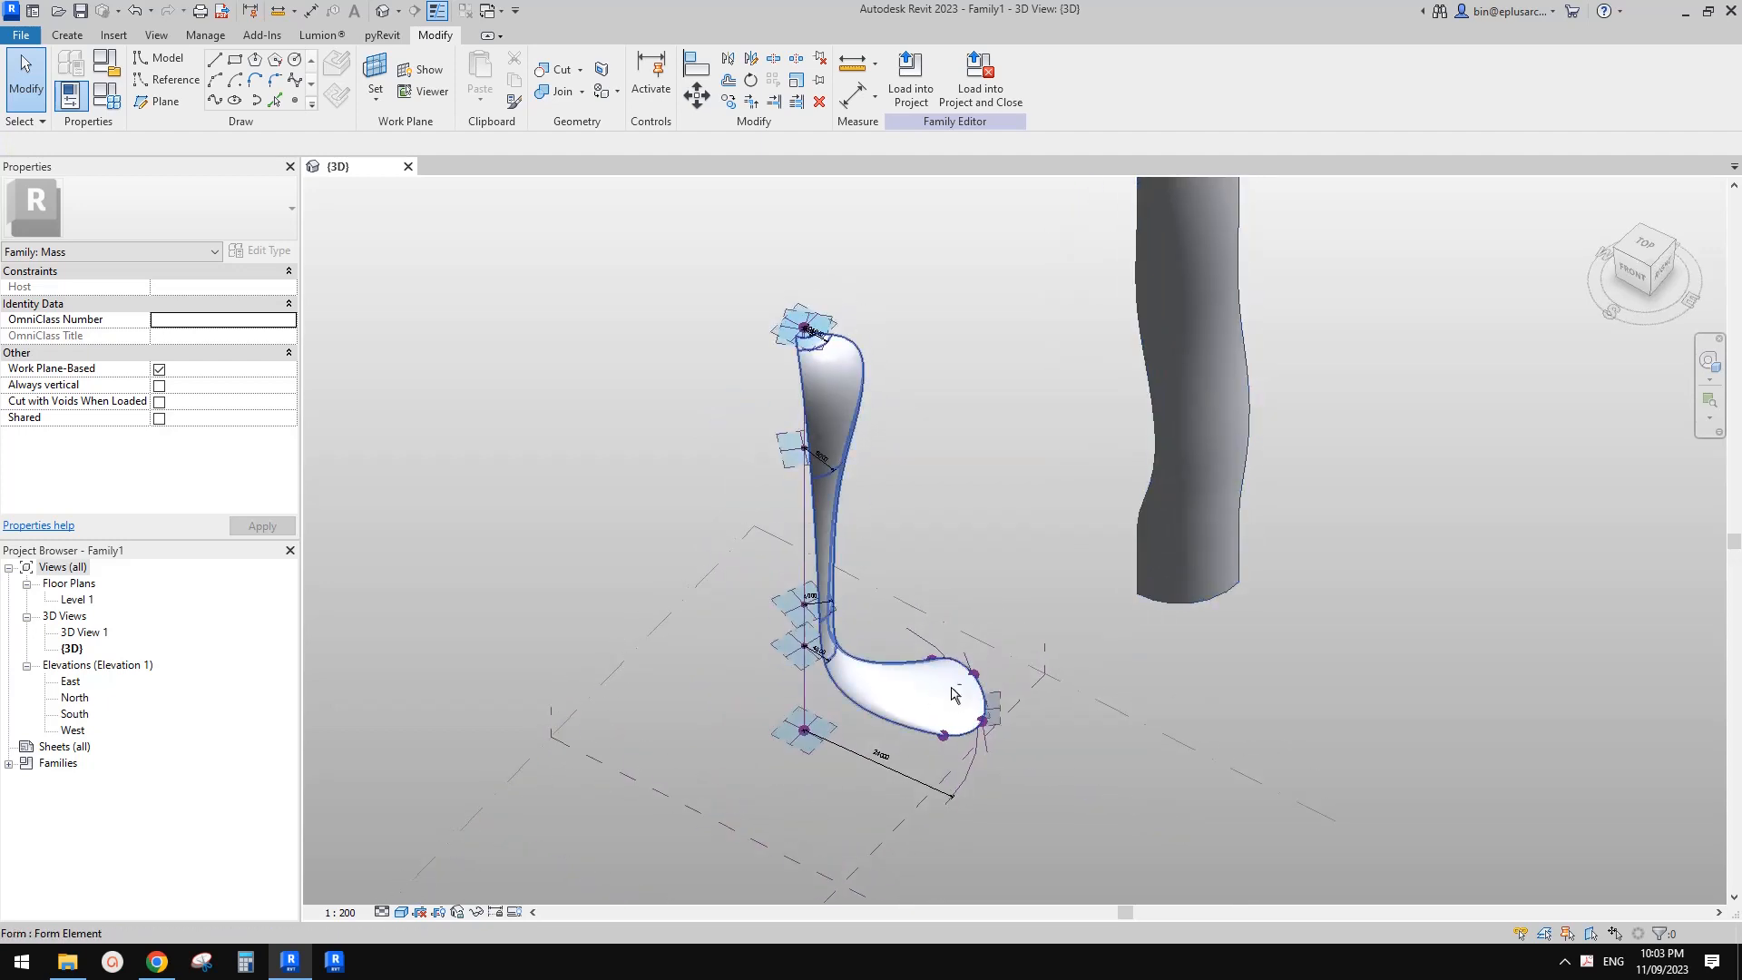
shift+middle_drag(951, 691, 928, 614)
click(1205, 544)
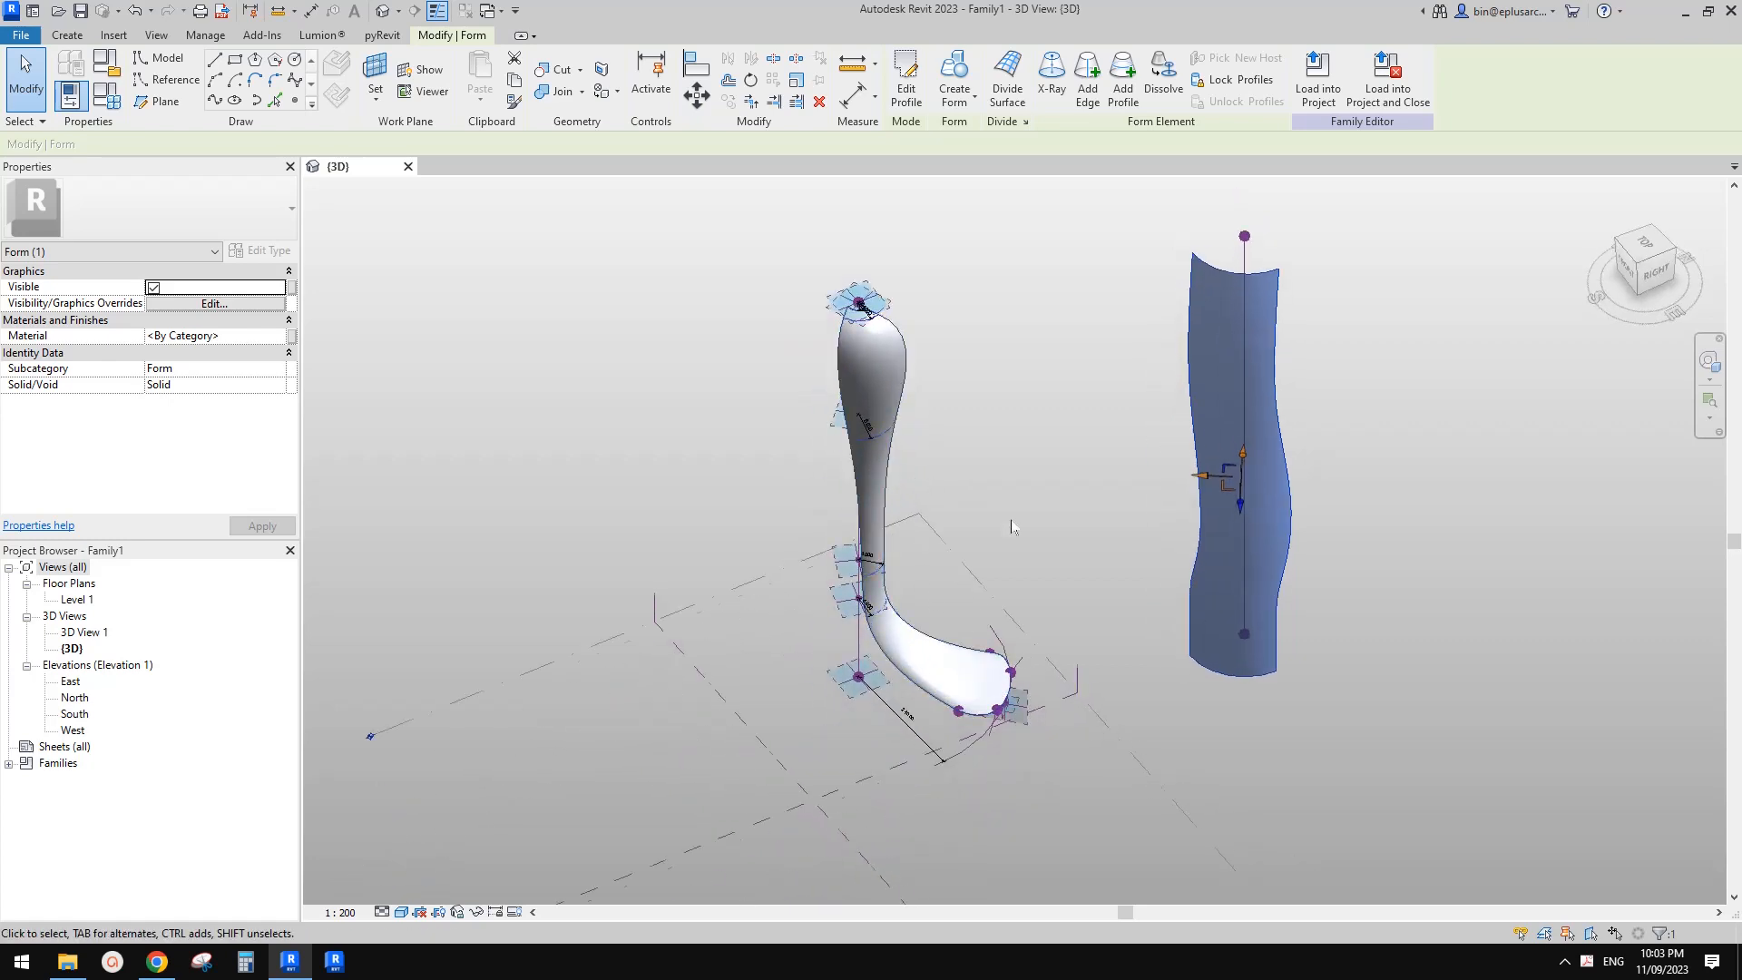
shift+middle_drag(907, 476, 950, 462)
click(924, 377)
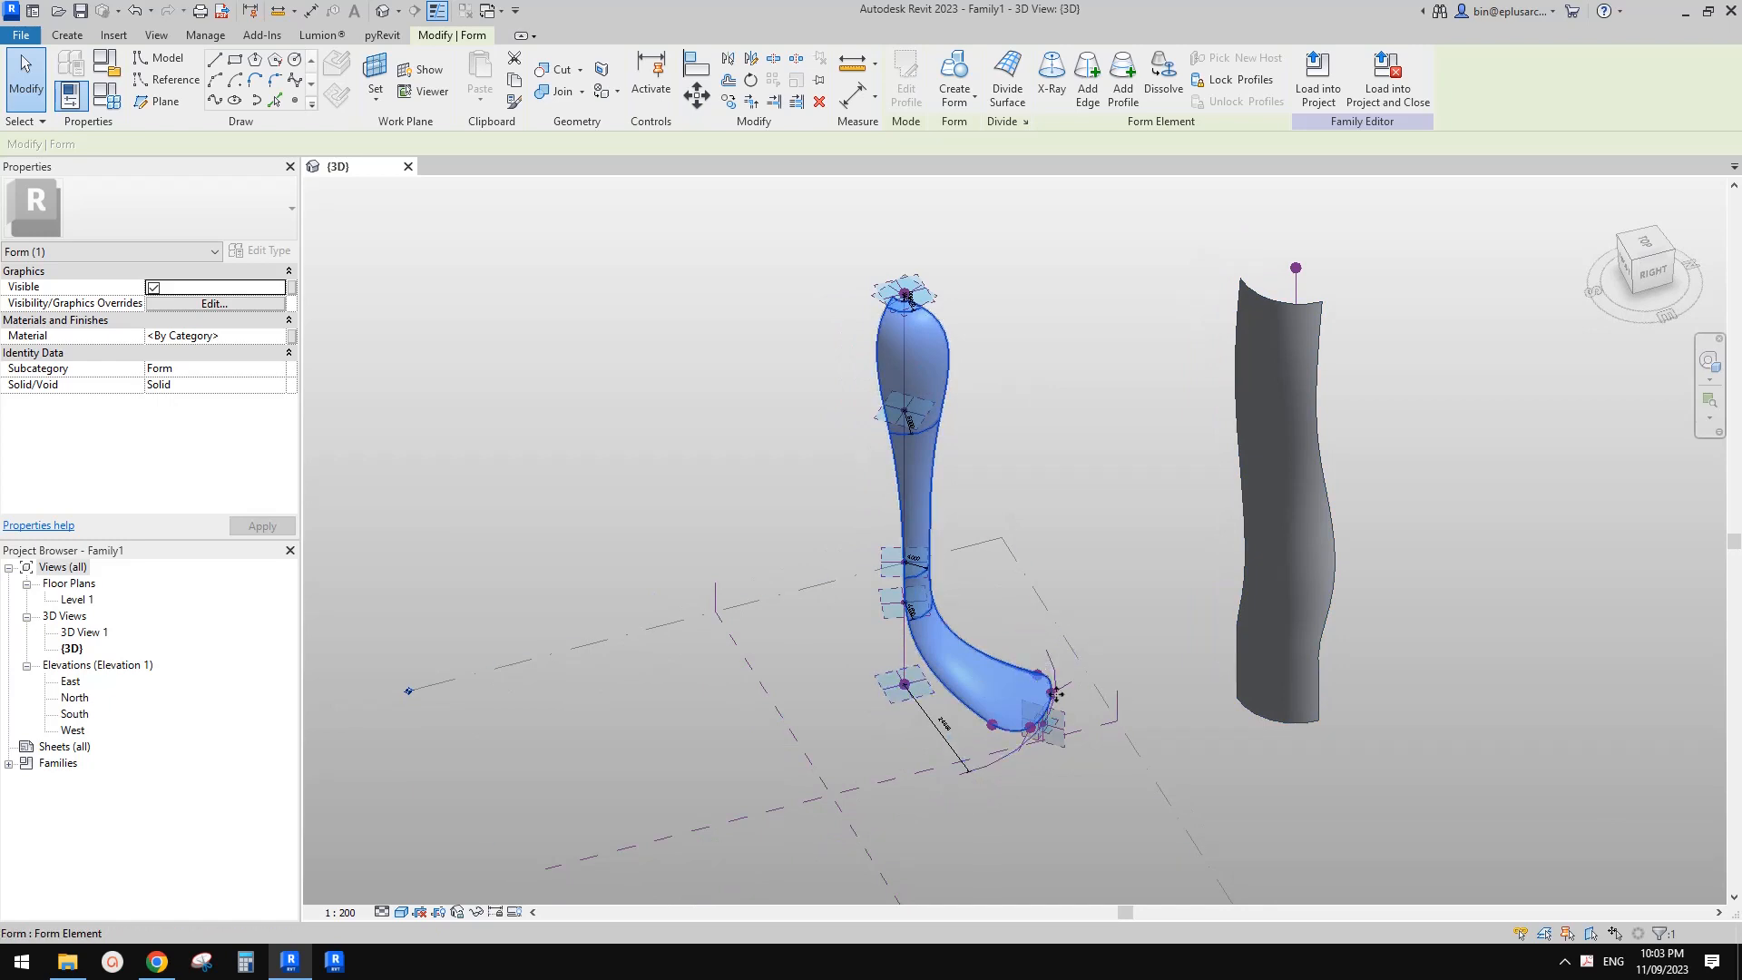
scroll(1056, 694, up, 2)
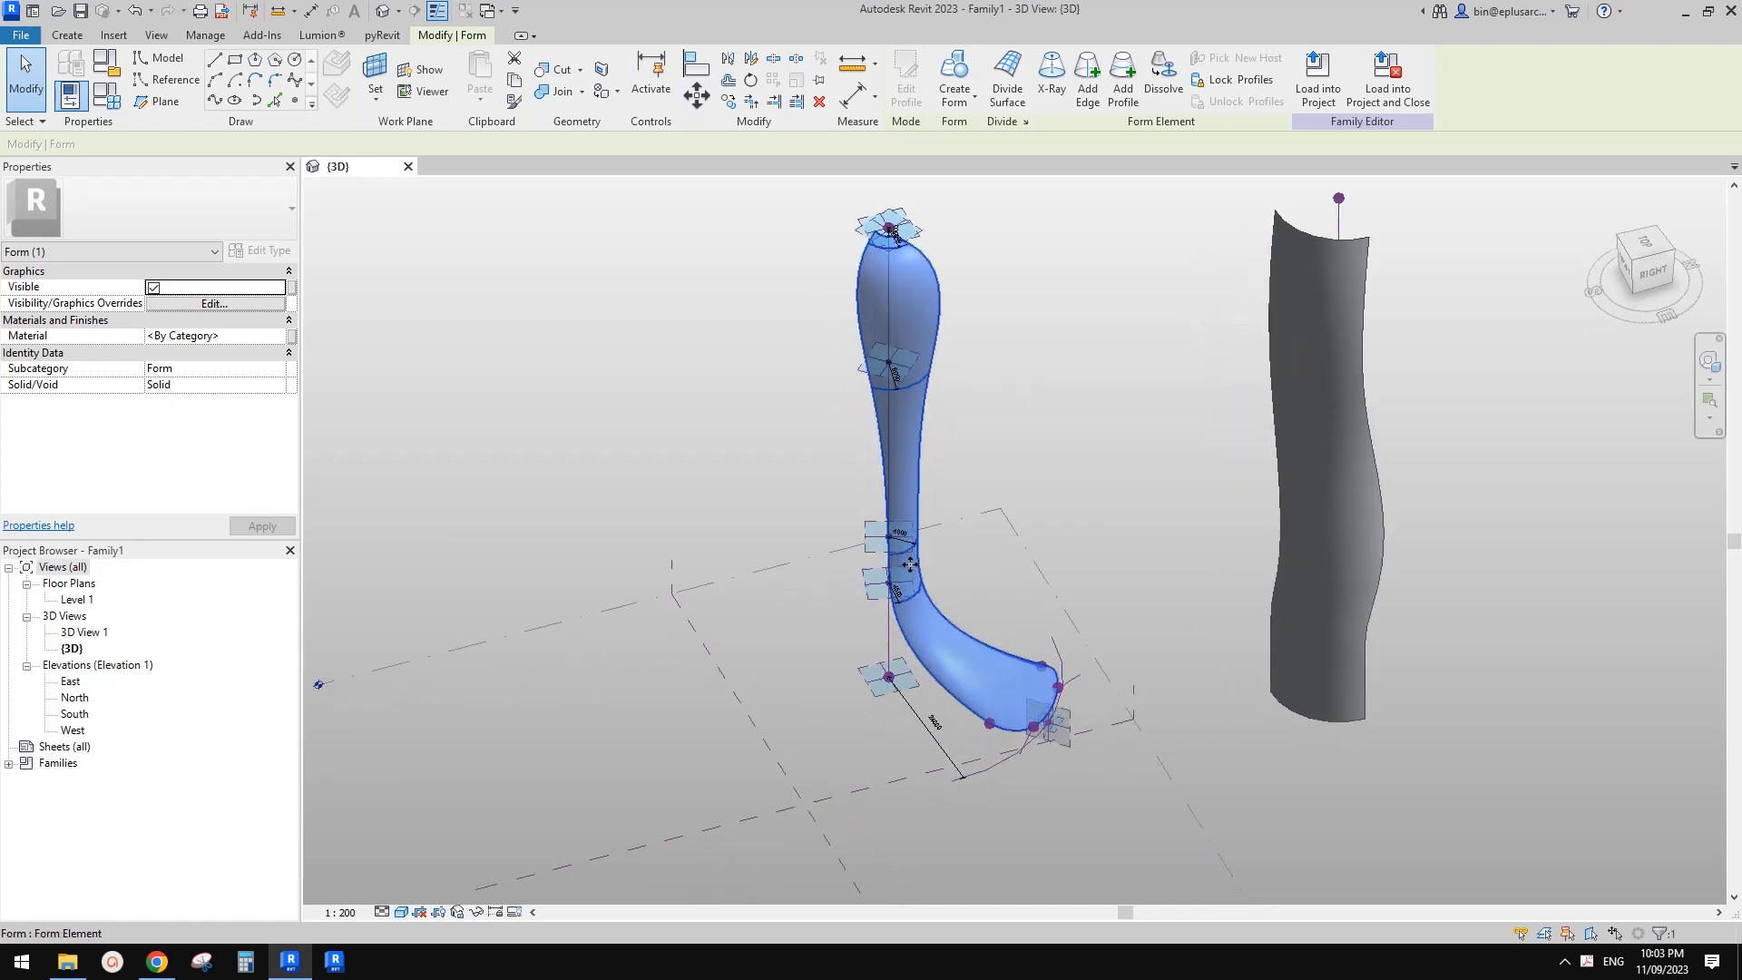
shift+middle_drag(972, 573, 999, 556)
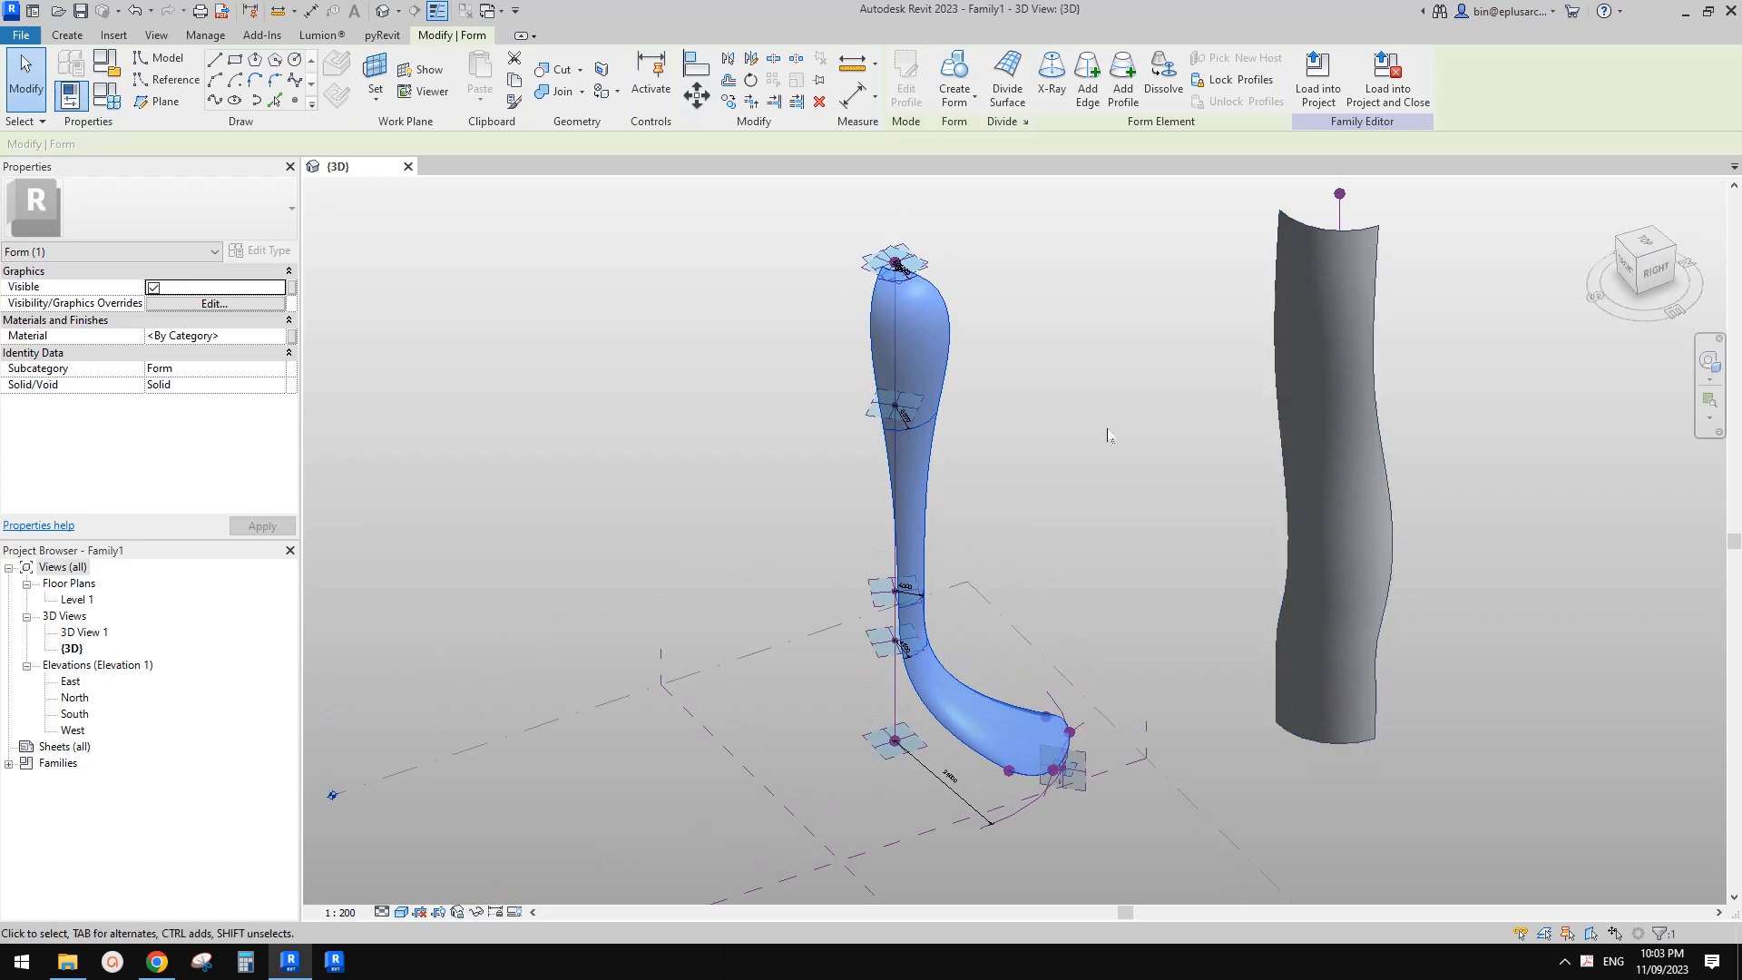
click(1352, 455)
shift+middle_drag(1356, 436, 1411, 528)
key(Escape)
click(1229, 531)
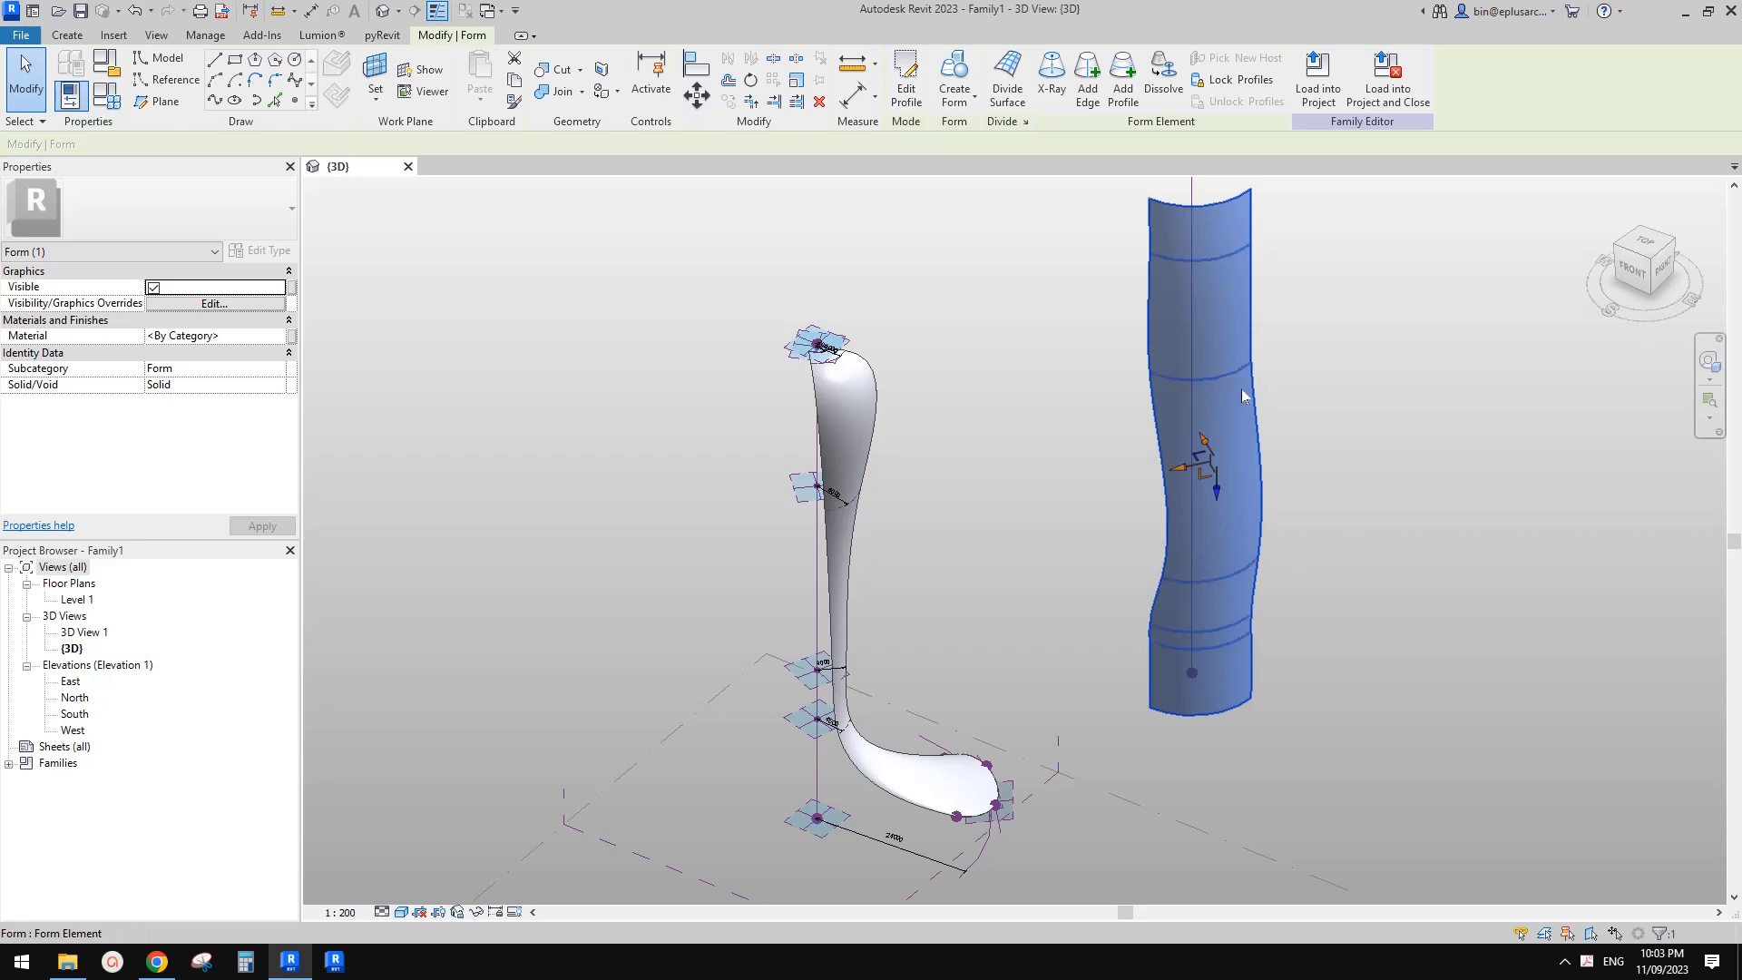
key(Escape)
mouse_move(1216, 572)
shift+middle_down()
mouse_move(1272, 536)
mouse_move(1145, 511)
shift+middle_up()
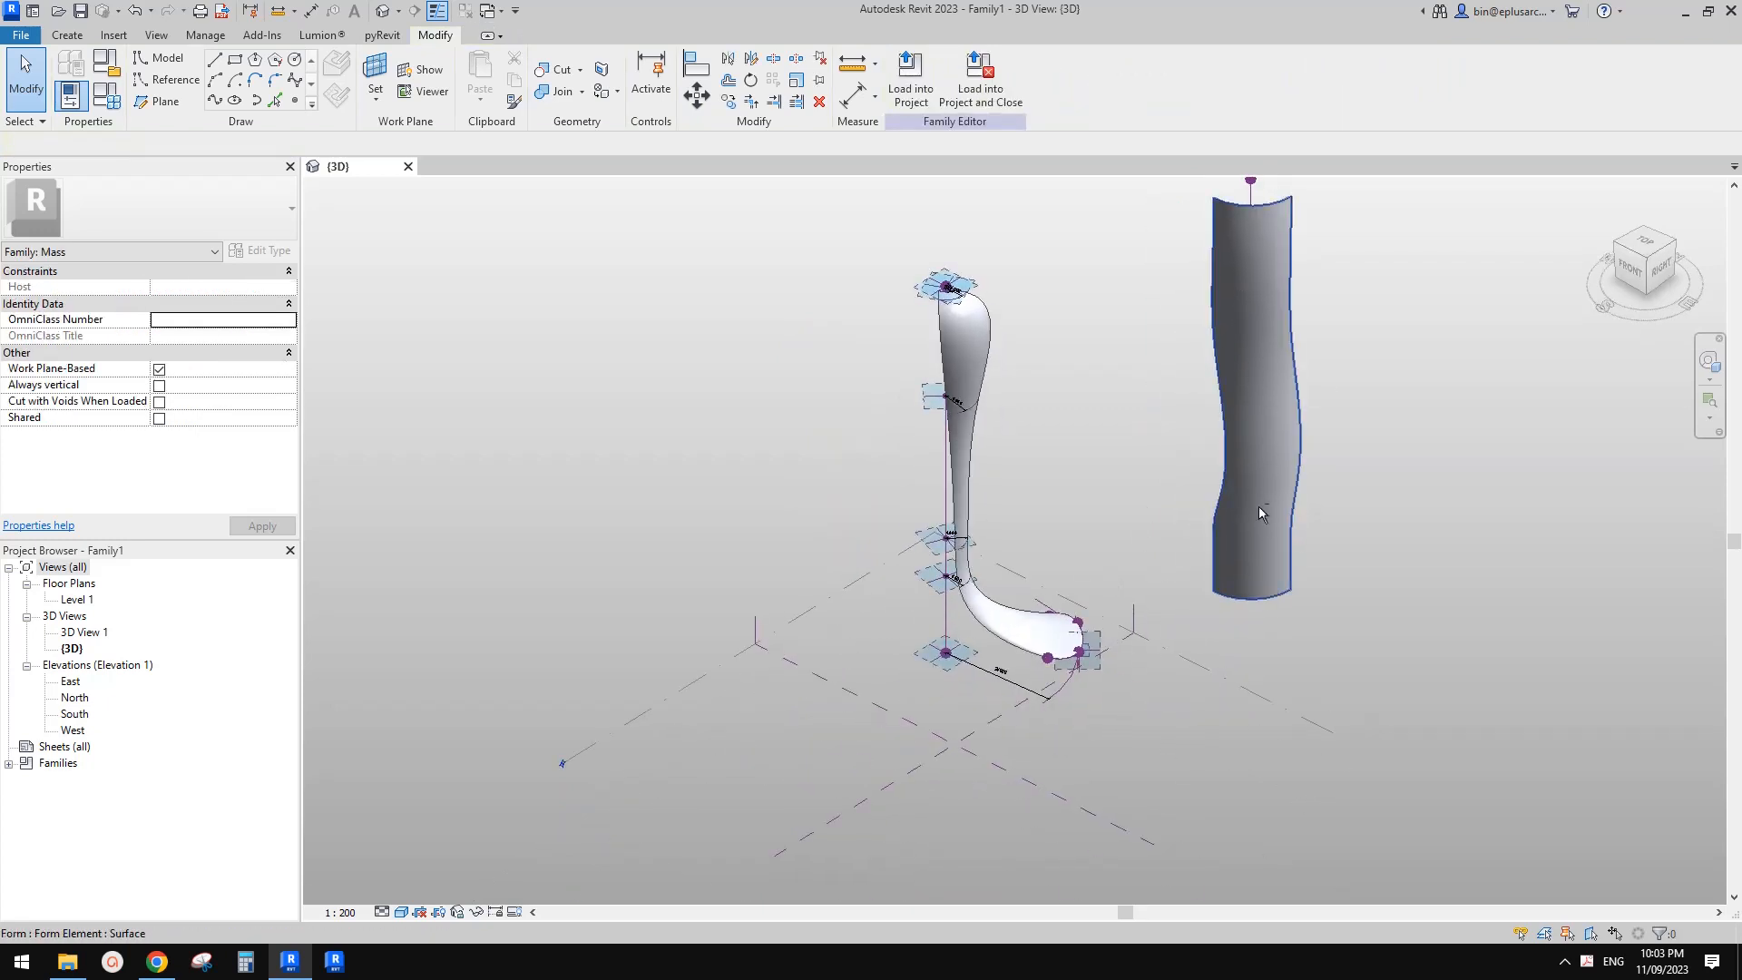
- Delete the separate curved surface together with its vertical axis line and reference points
shift+middle_drag(951, 571, 1134, 535)
drag(1197, 302, 1411, 761)
middle_drag(1382, 600, 1378, 599)
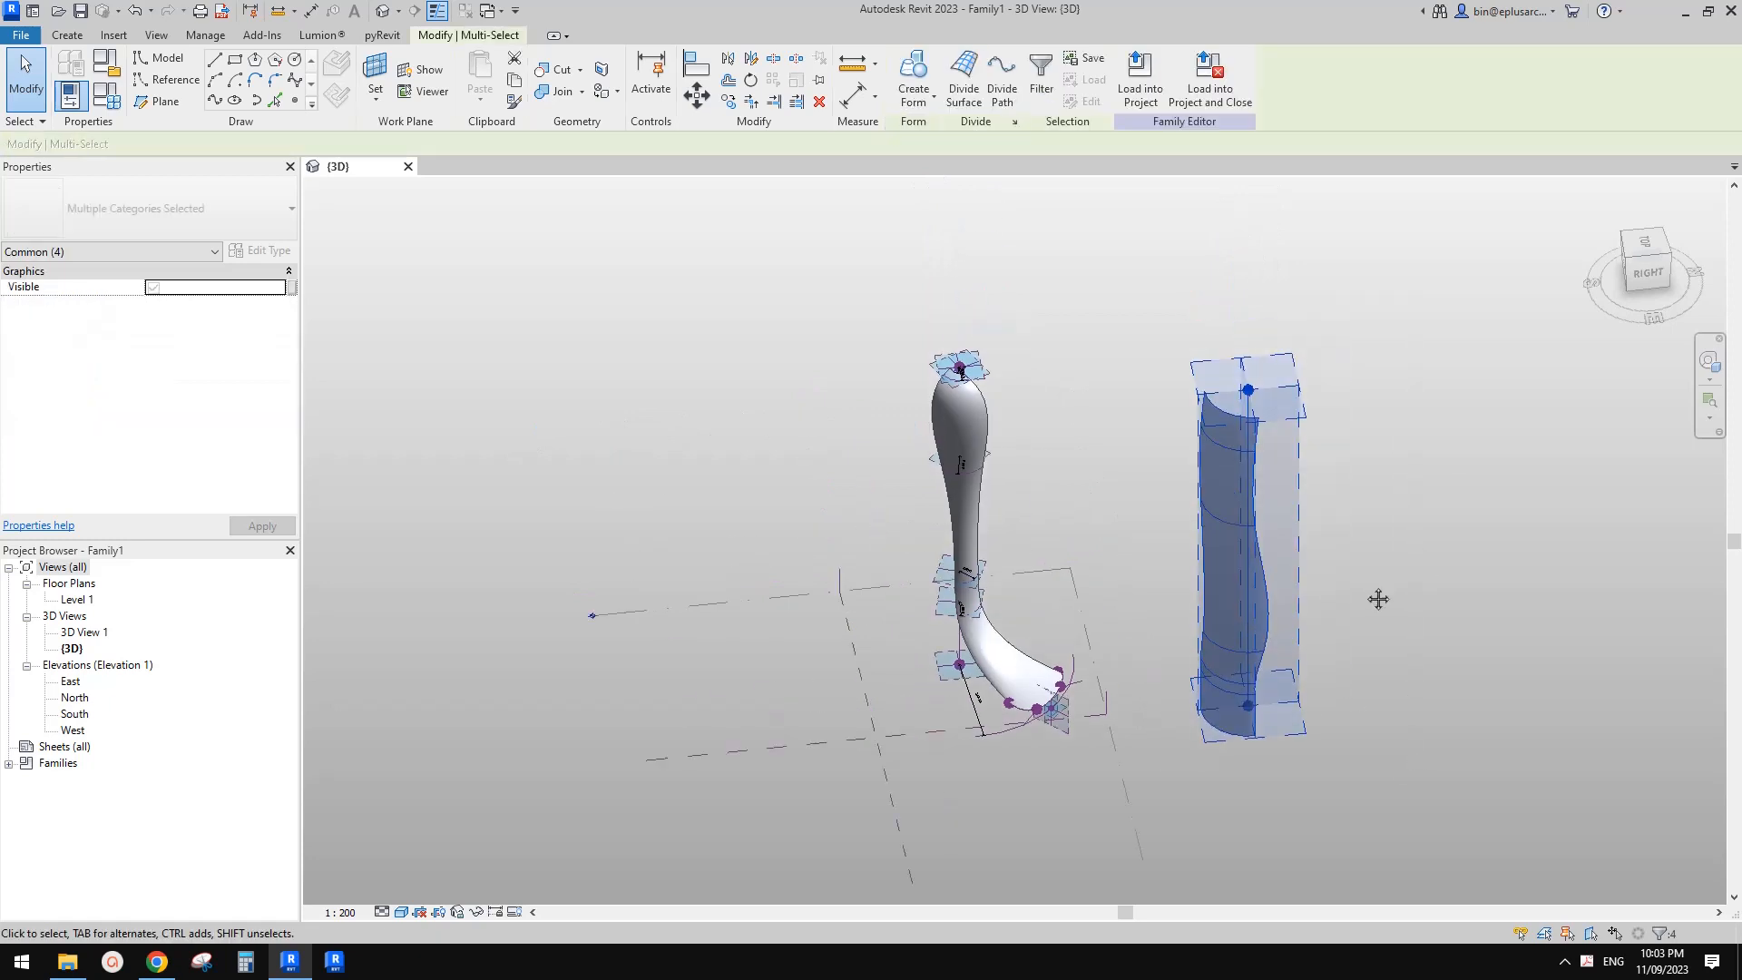
key(Delete)
shift+middle_drag(975, 676, 1050, 693)
scroll(1039, 690, up, 1)
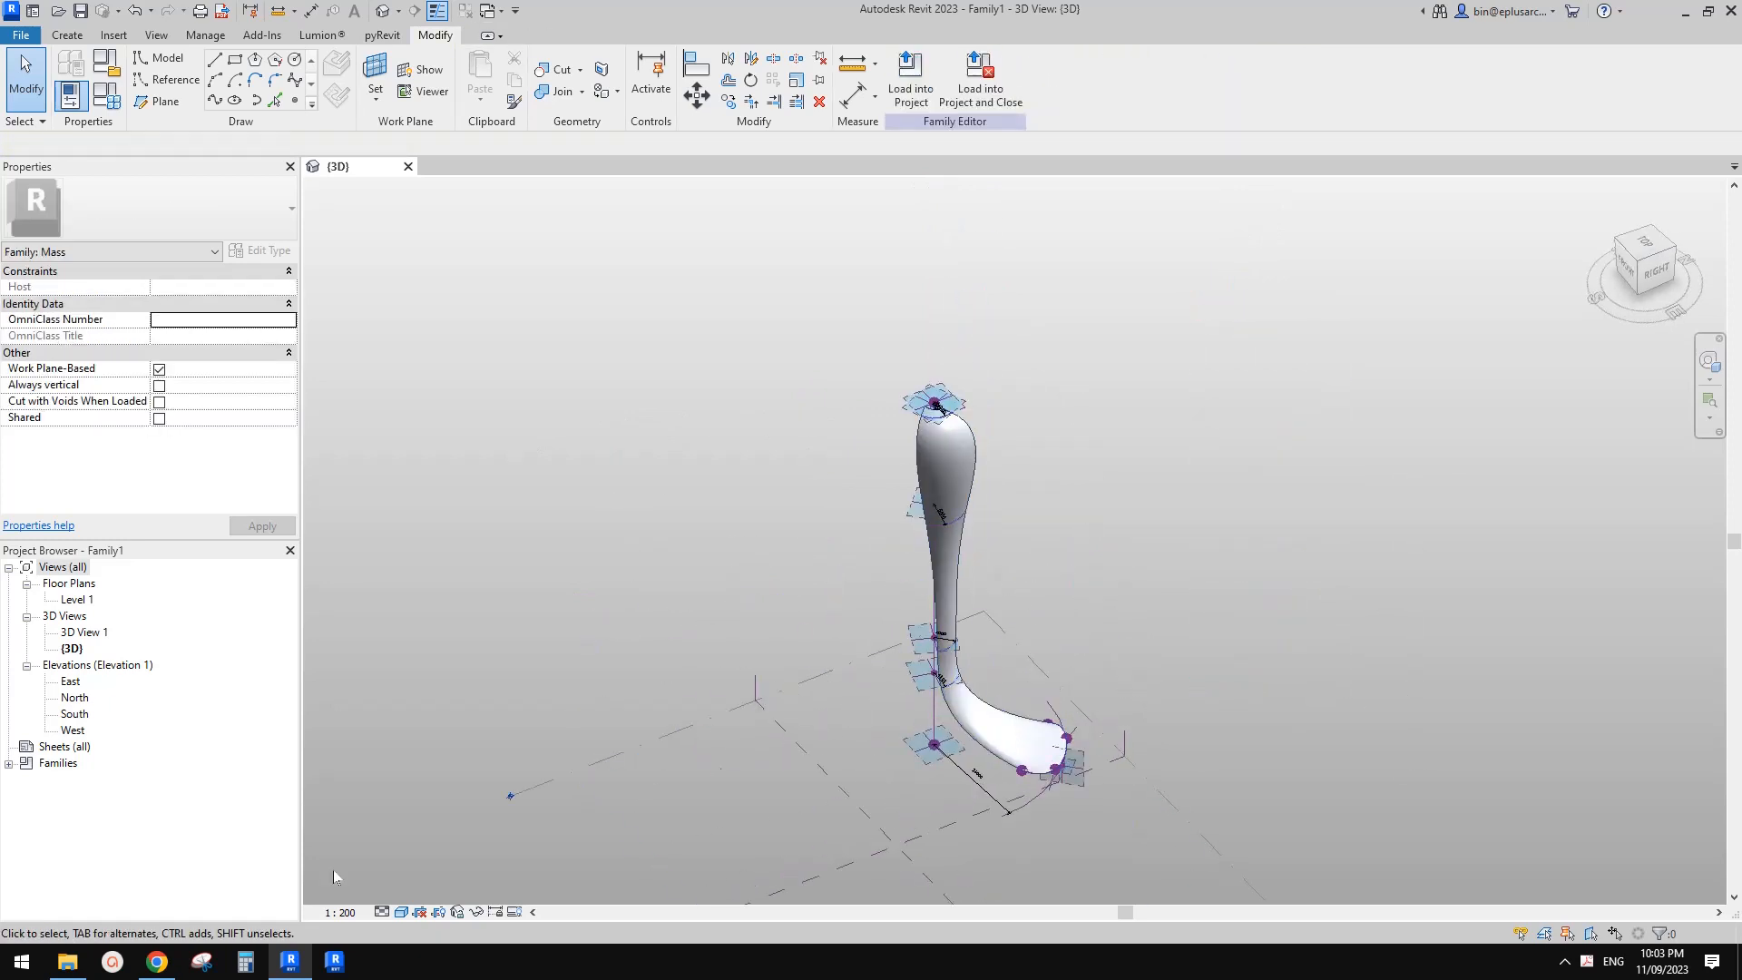
- Compare the remaining form with the tower reference image in the Google Docs document, then return to the Revit model
click(164, 962)
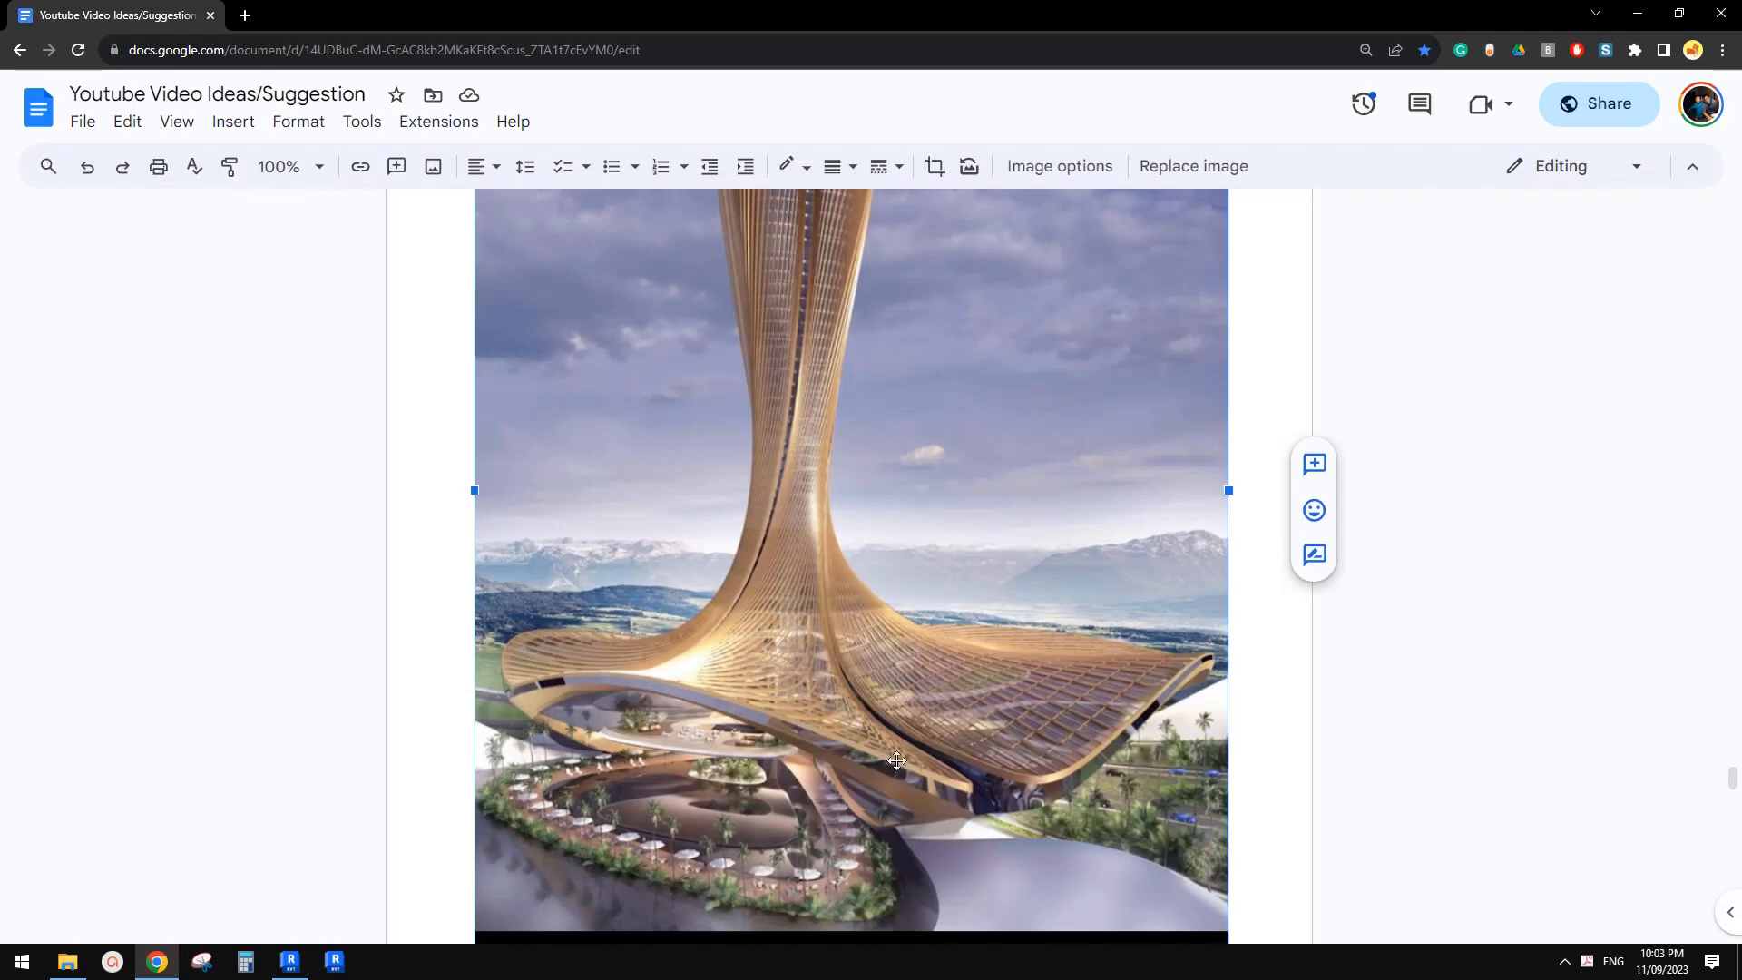
scroll(886, 492, up, 4)
scroll(729, 876, down, 2)
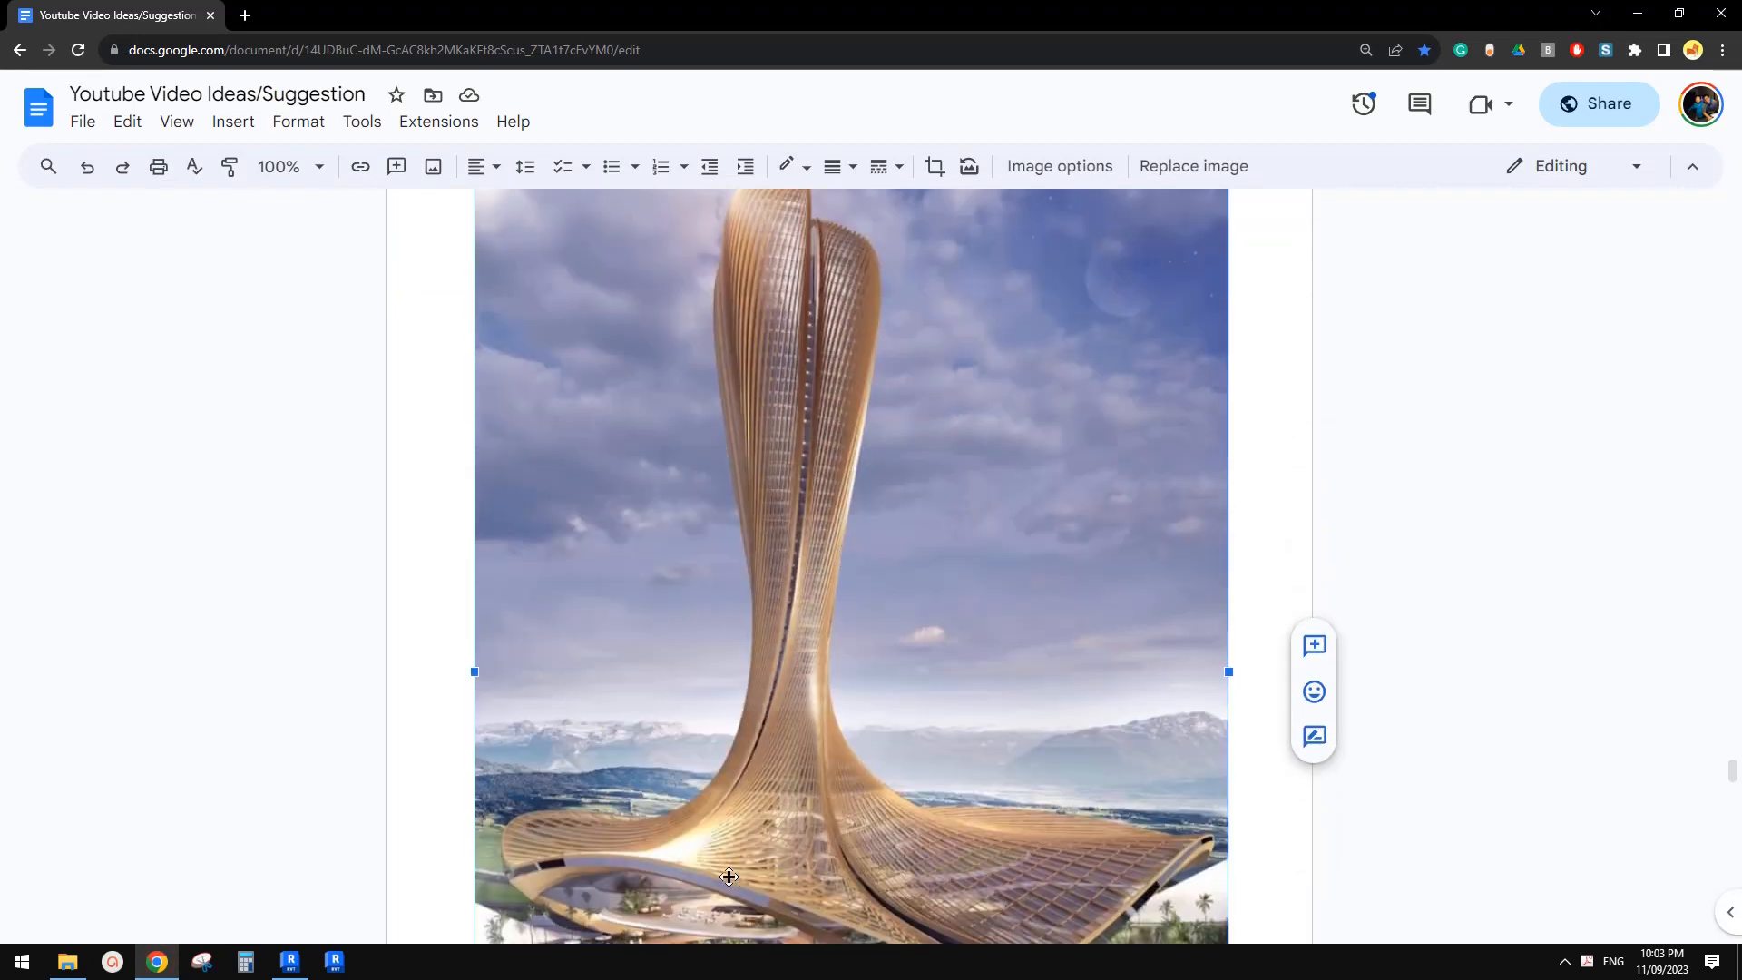
click(305, 964)
scroll(1007, 610, down, 1)
shift+middle_drag(1008, 613, 944, 594)
click(1022, 529)
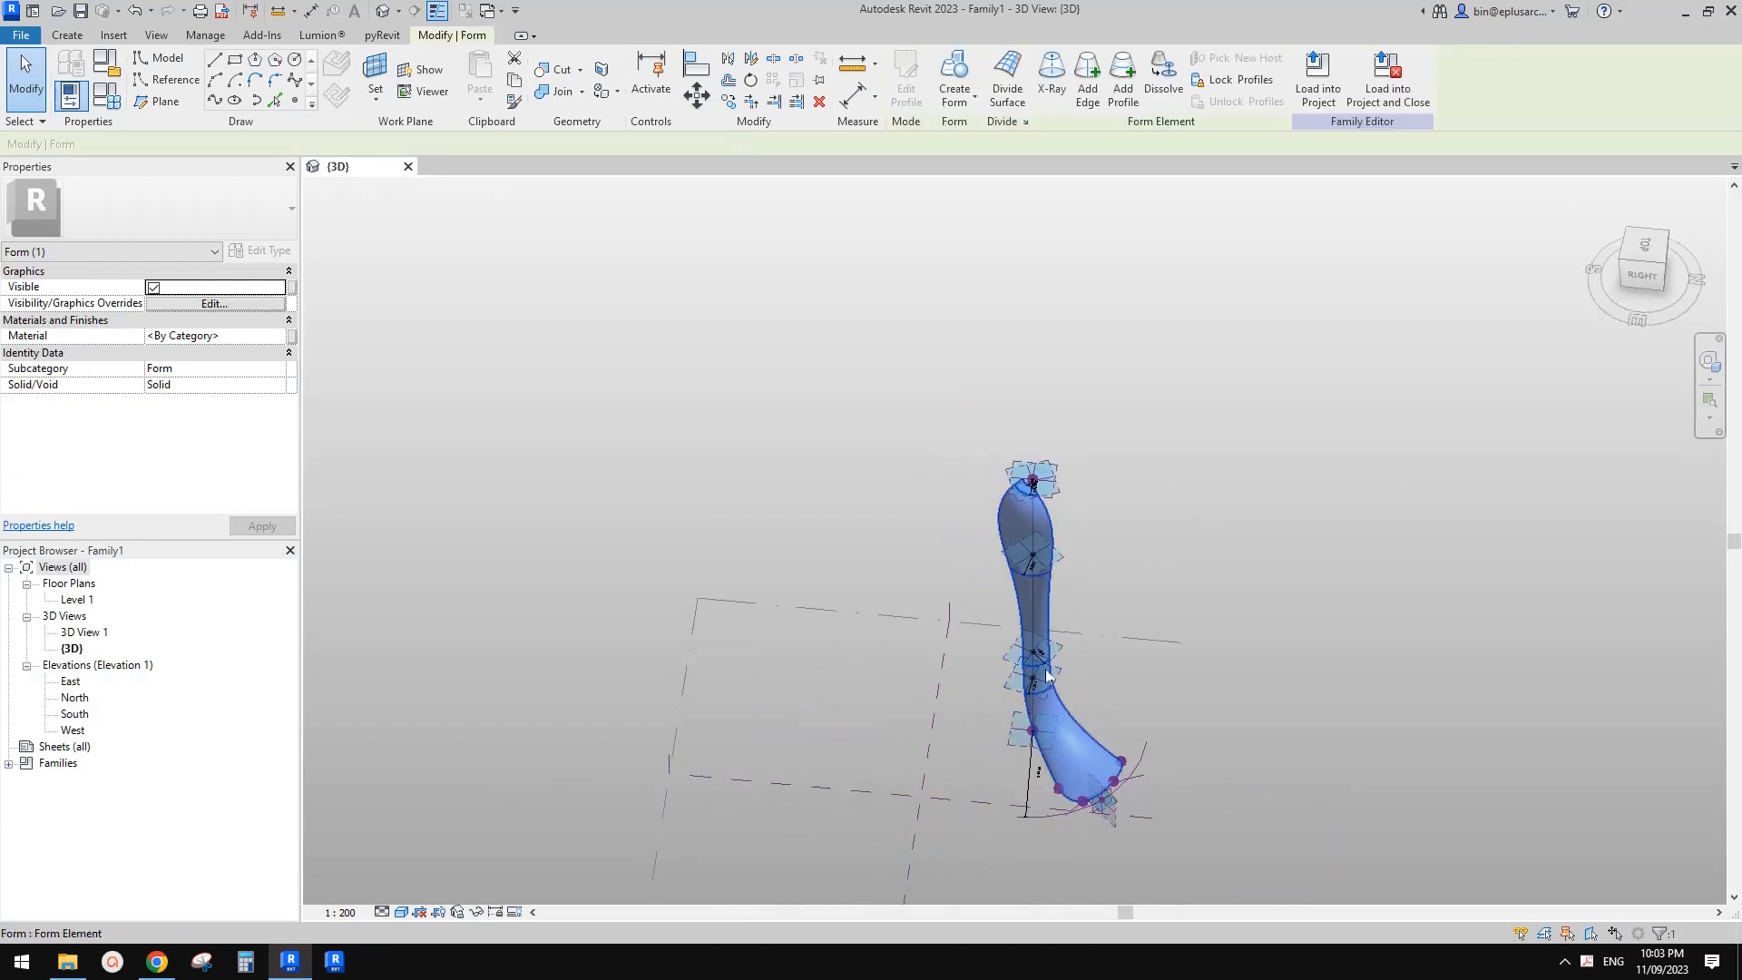
scroll(1045, 669, up, 1)
click(1065, 555)
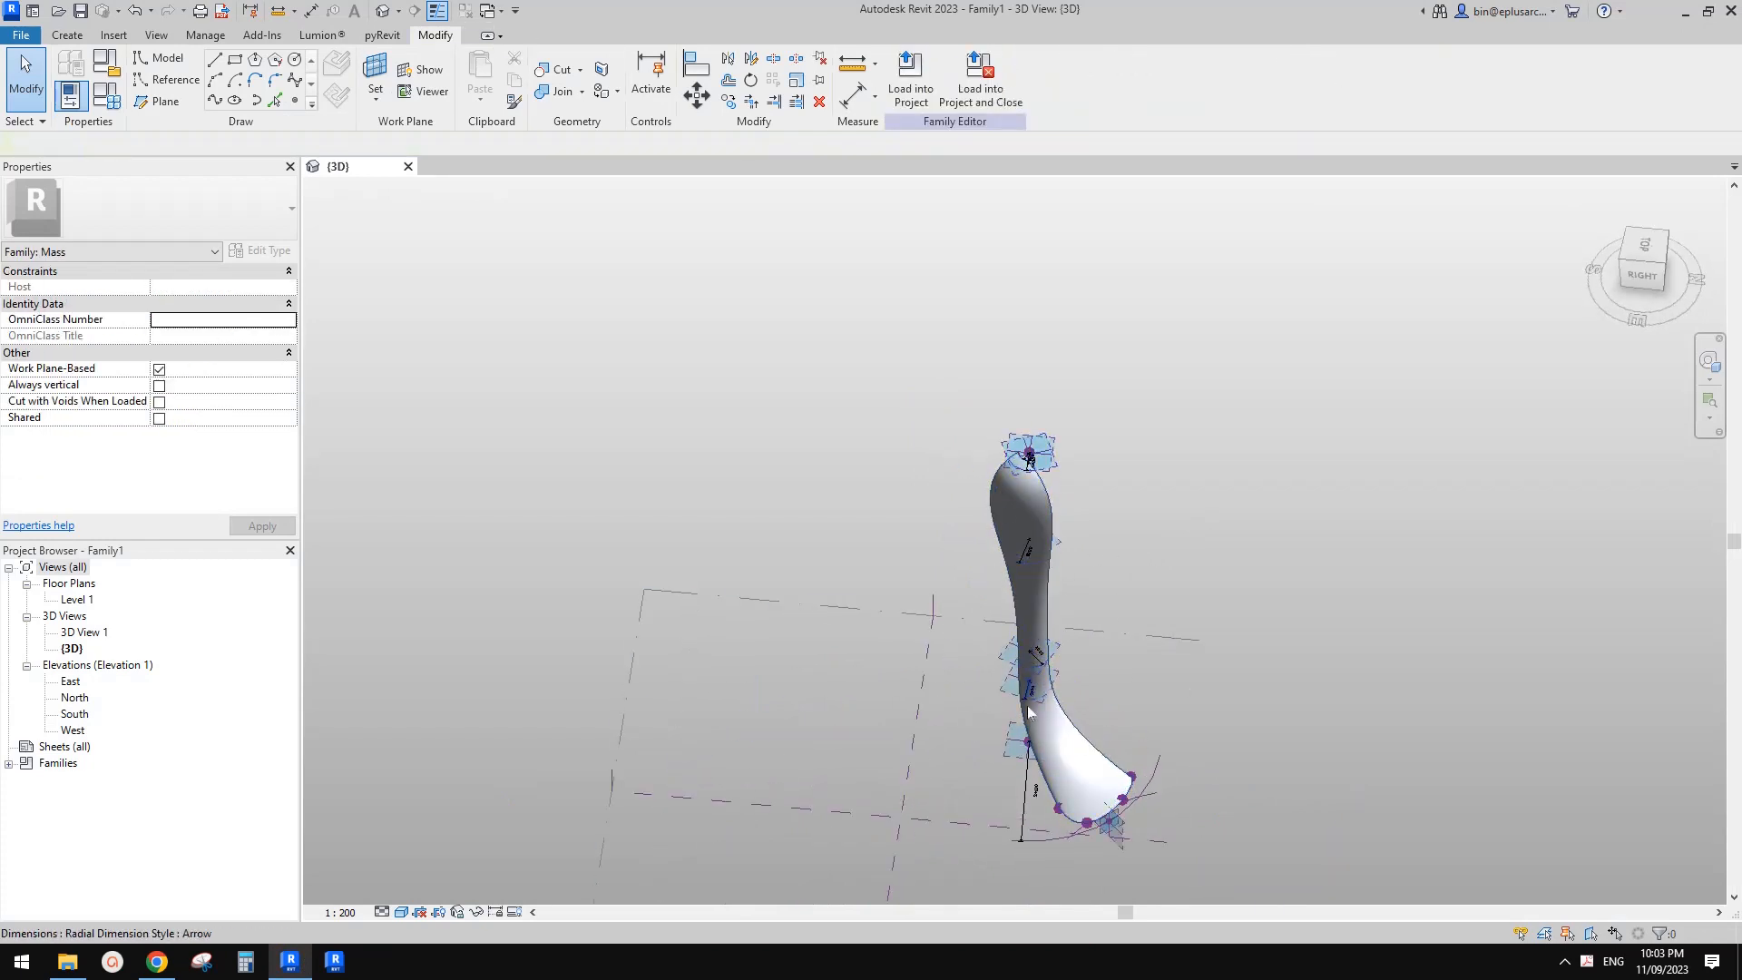
shift+middle_drag(1028, 554, 889, 898)
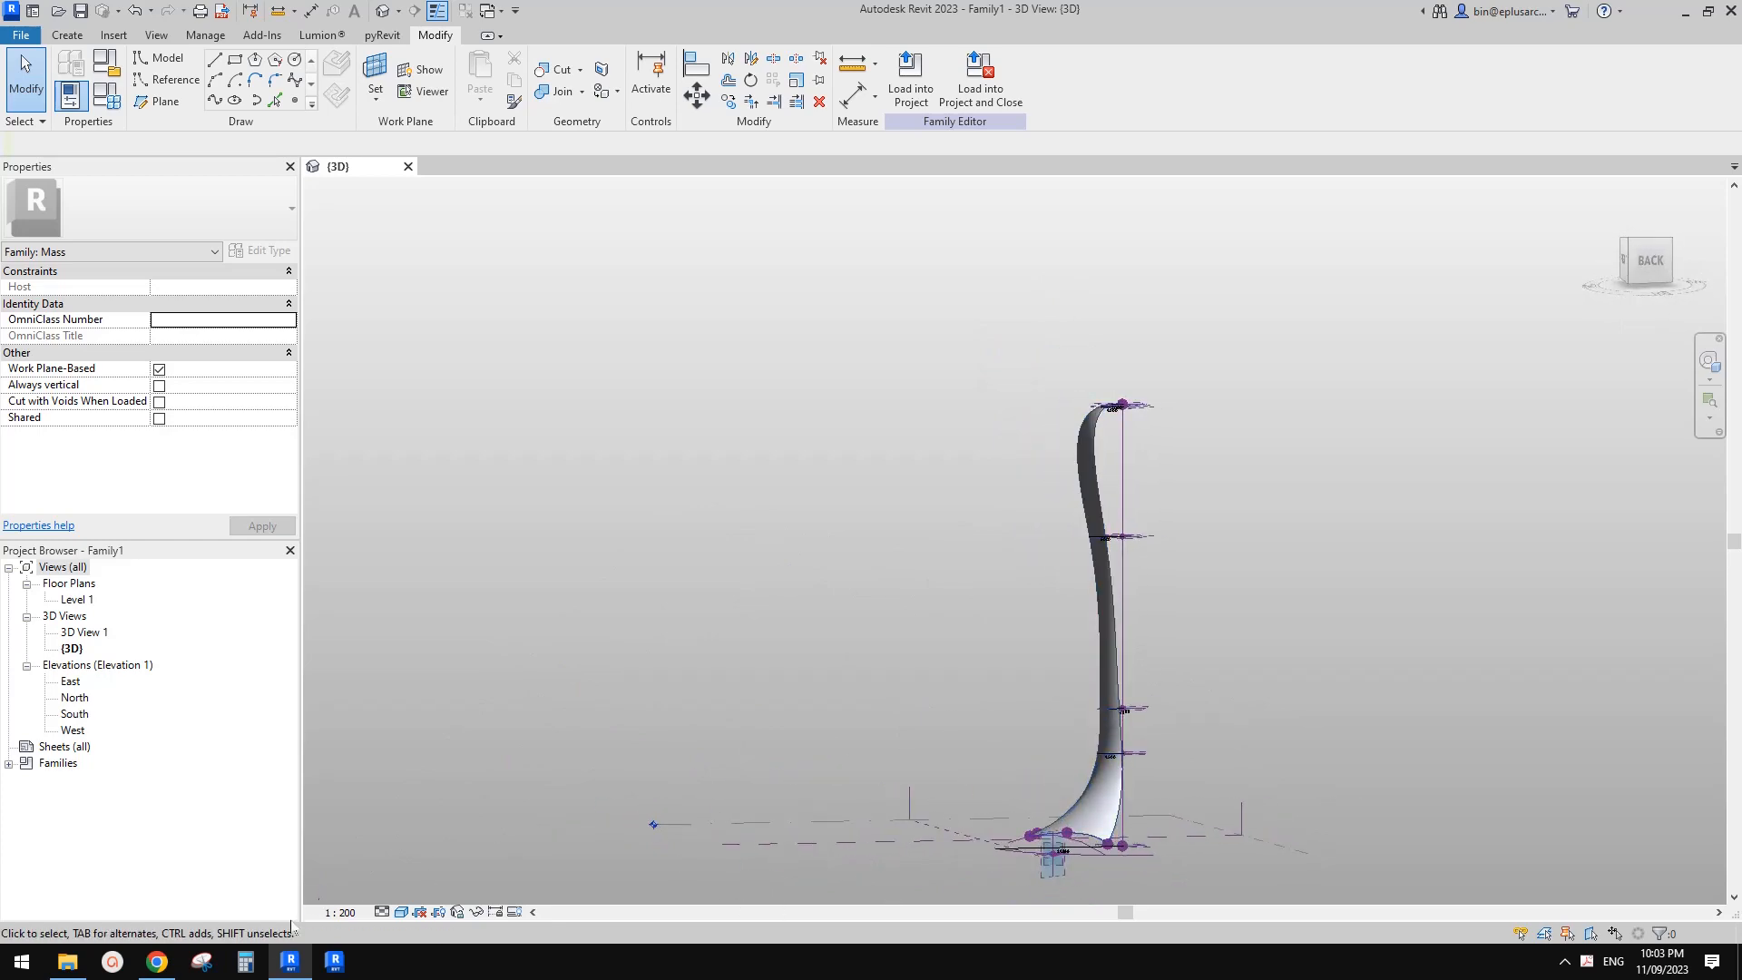
click(158, 963)
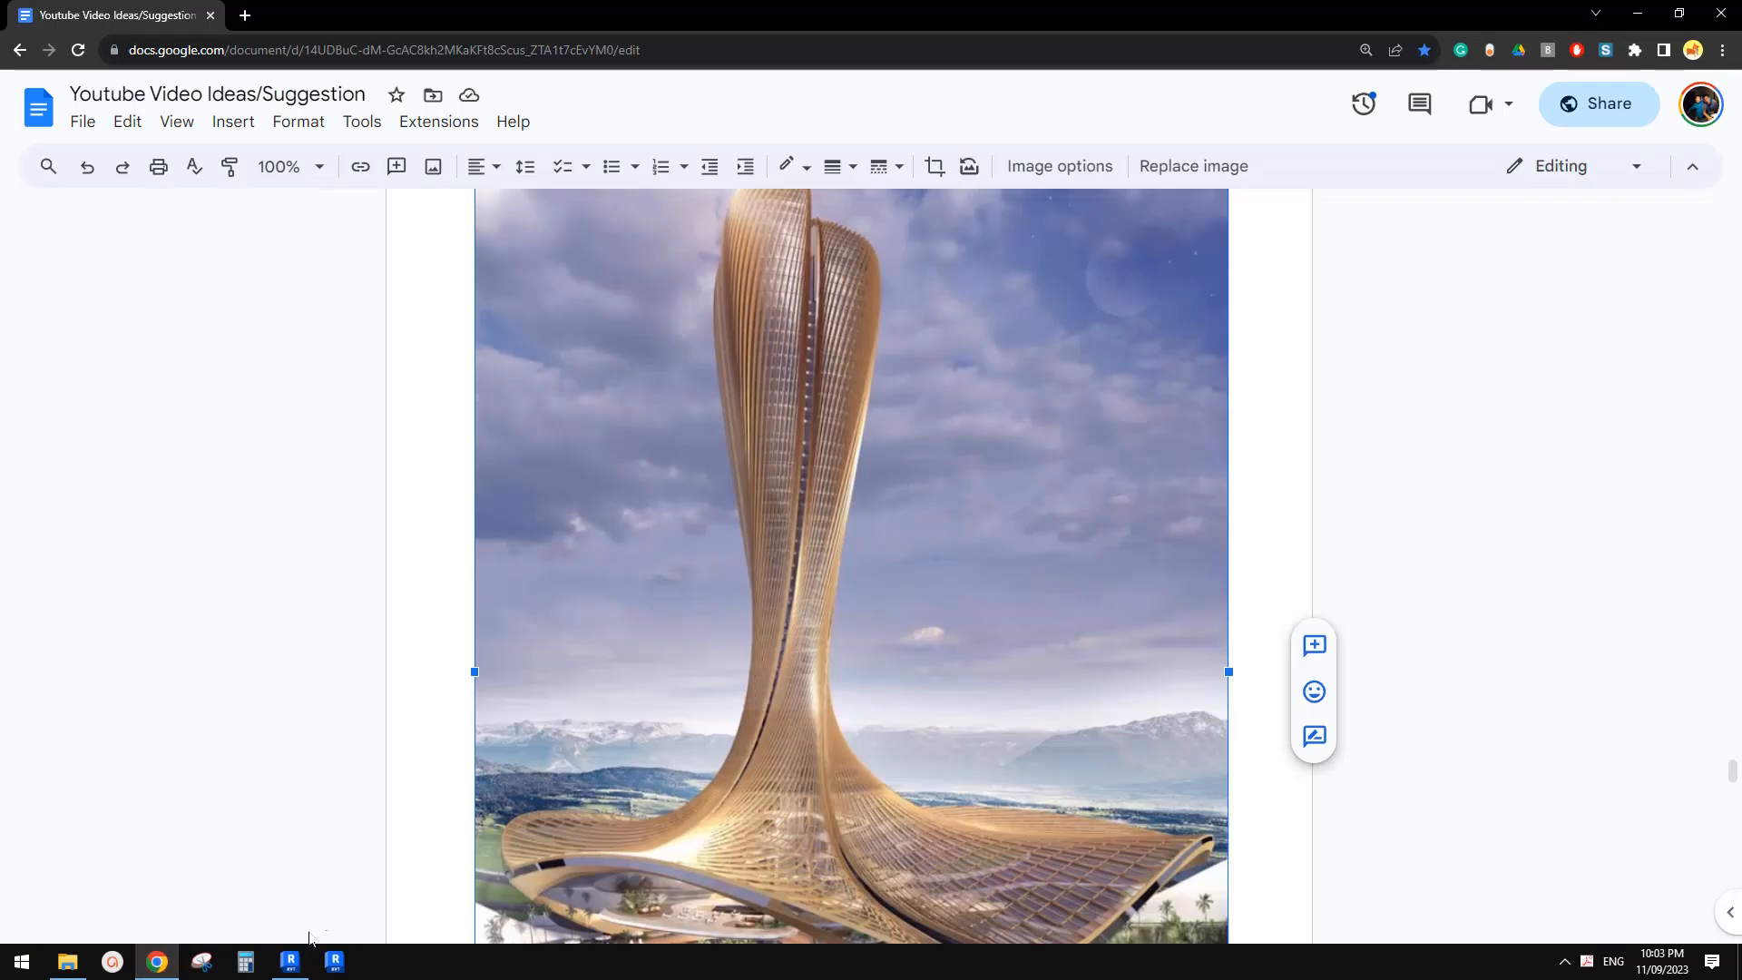
click(290, 962)
- Select an end reference point of the form's curved base edge and switch its move controls to the global axes
middle_drag(944, 836, 1398, 798)
scroll(1148, 718, up, 2)
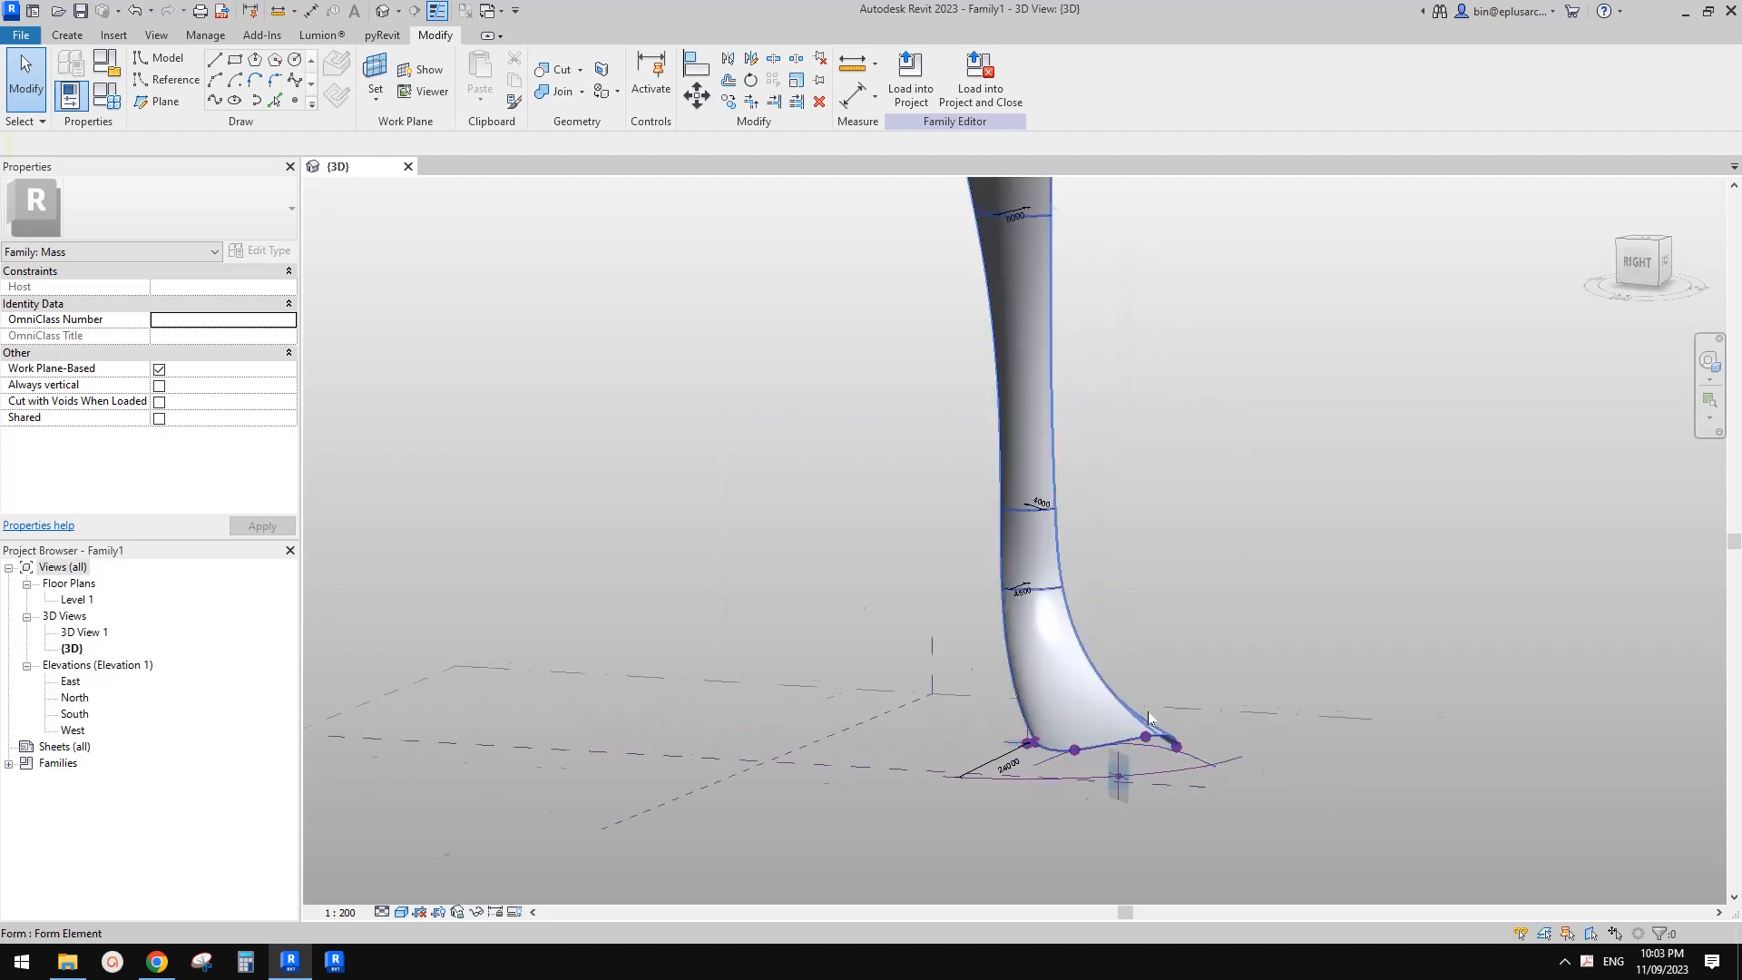
shift+middle_drag(1116, 799, 1189, 759)
click(1077, 760)
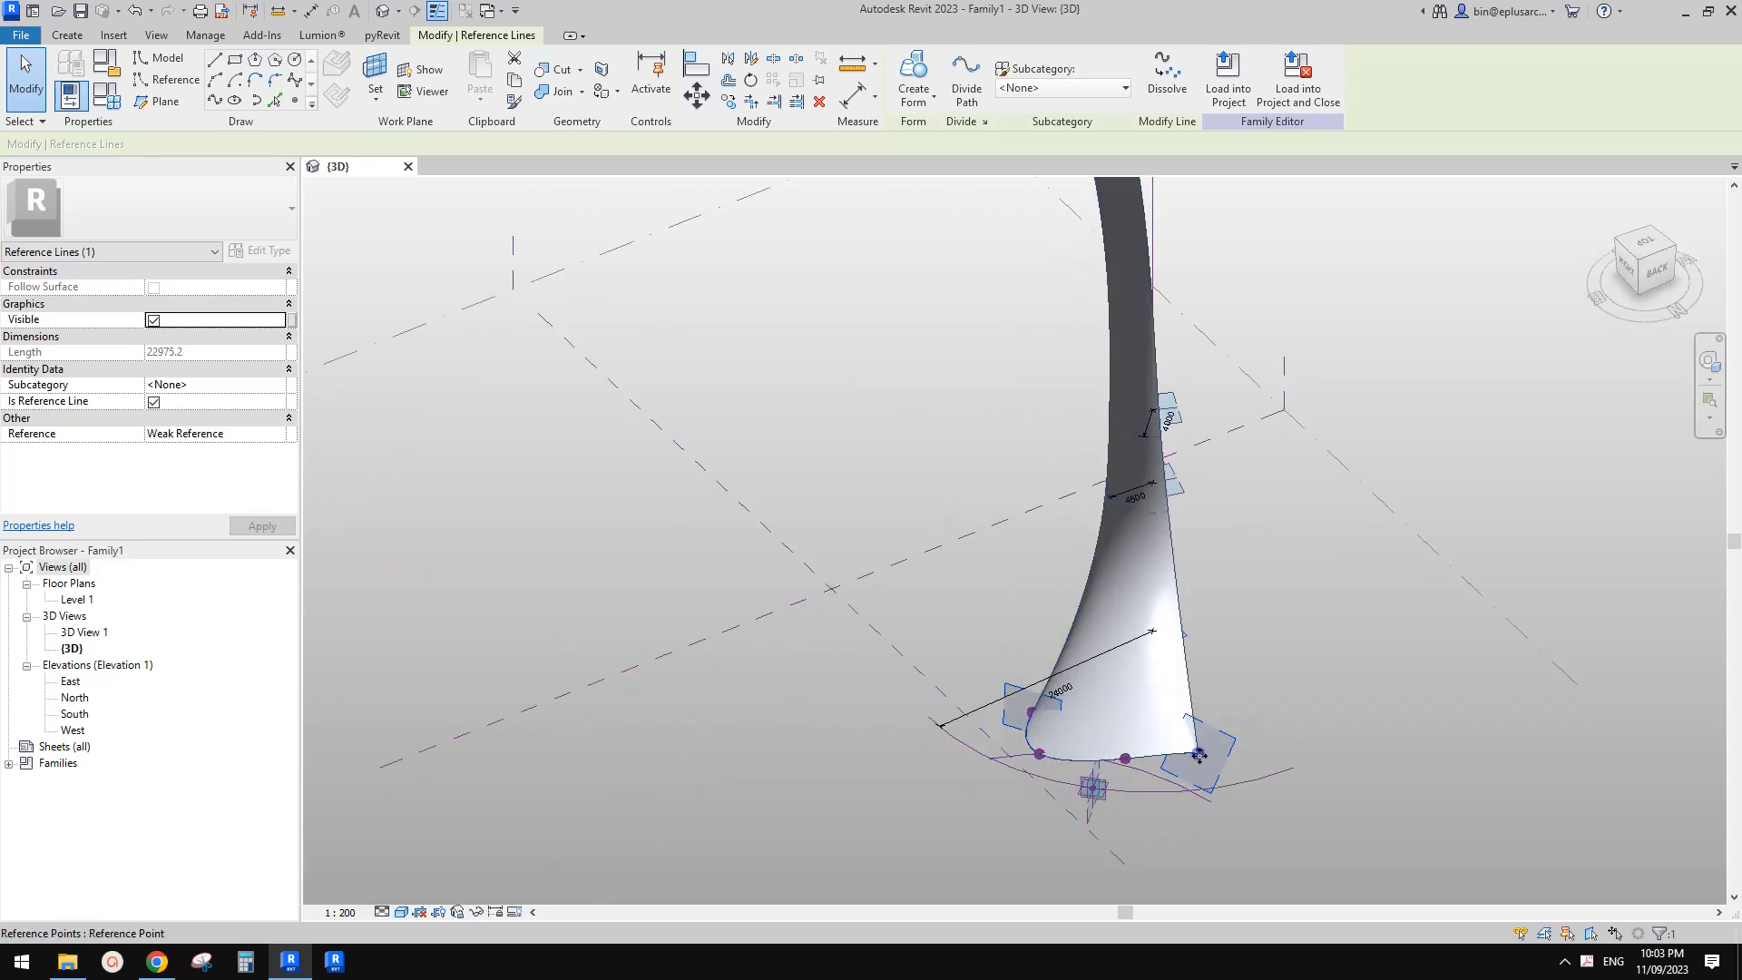
click(1200, 755)
shift+middle_drag(1279, 755, 1157, 640)
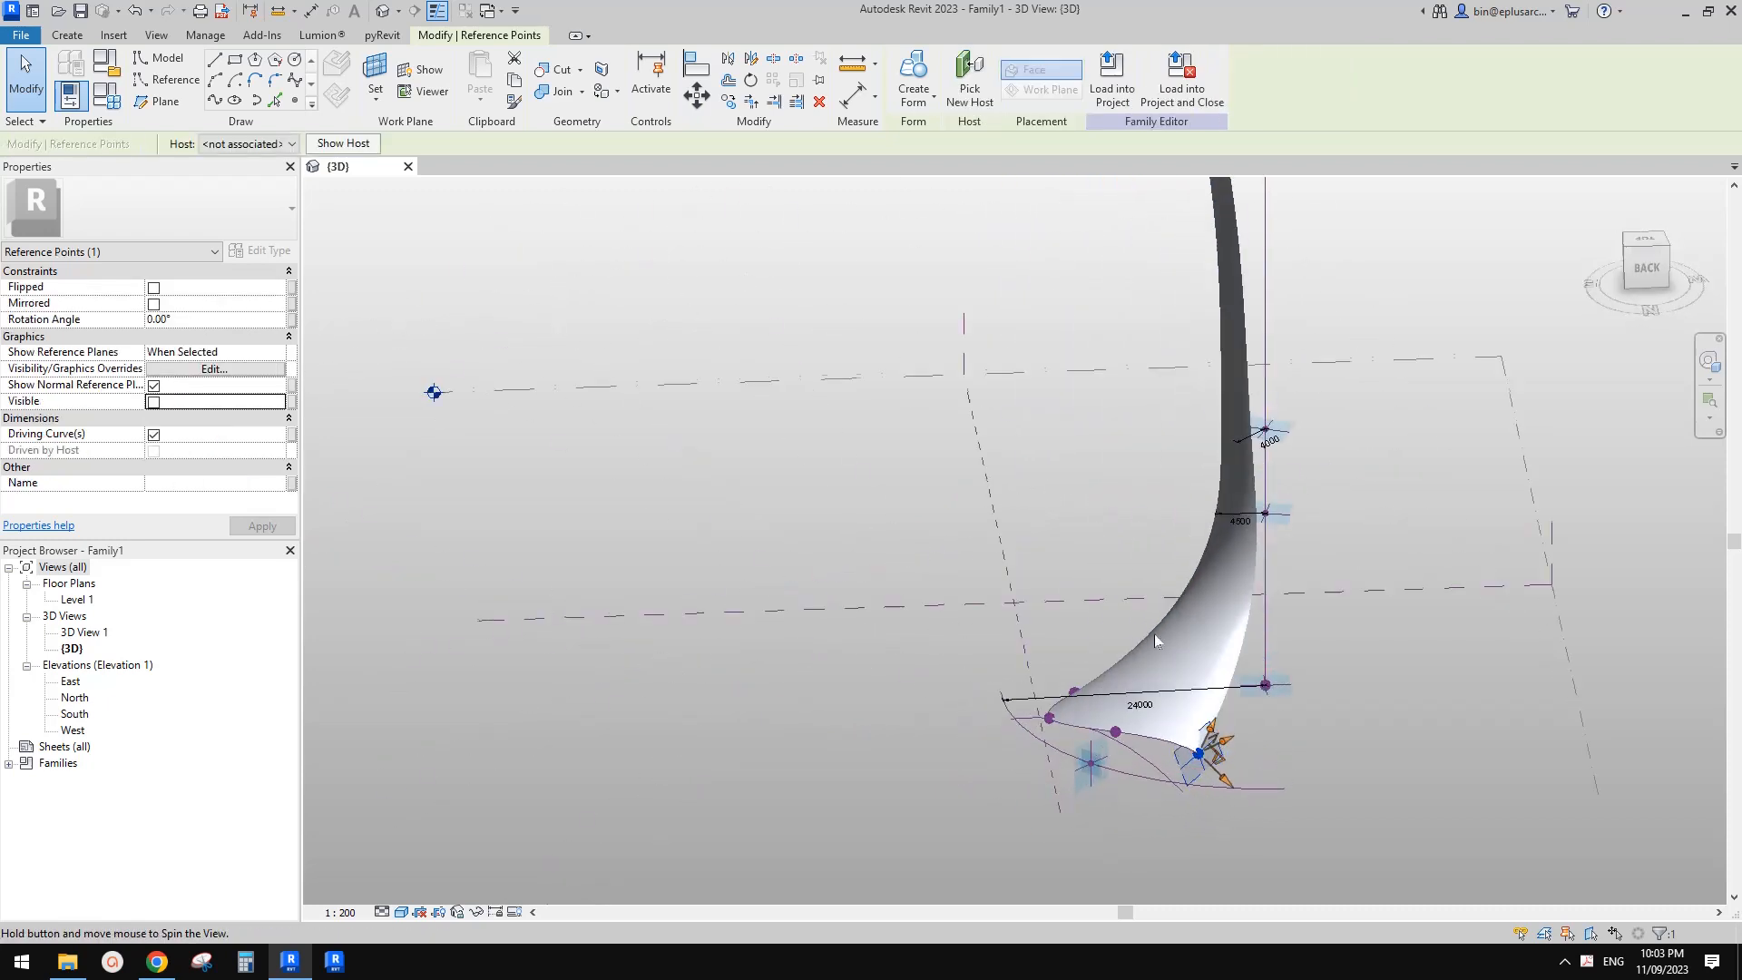
mouse_move(1196, 759)
shift+middle_down()
mouse_move(1216, 771)
mouse_move(1188, 761)
shift+middle_up()
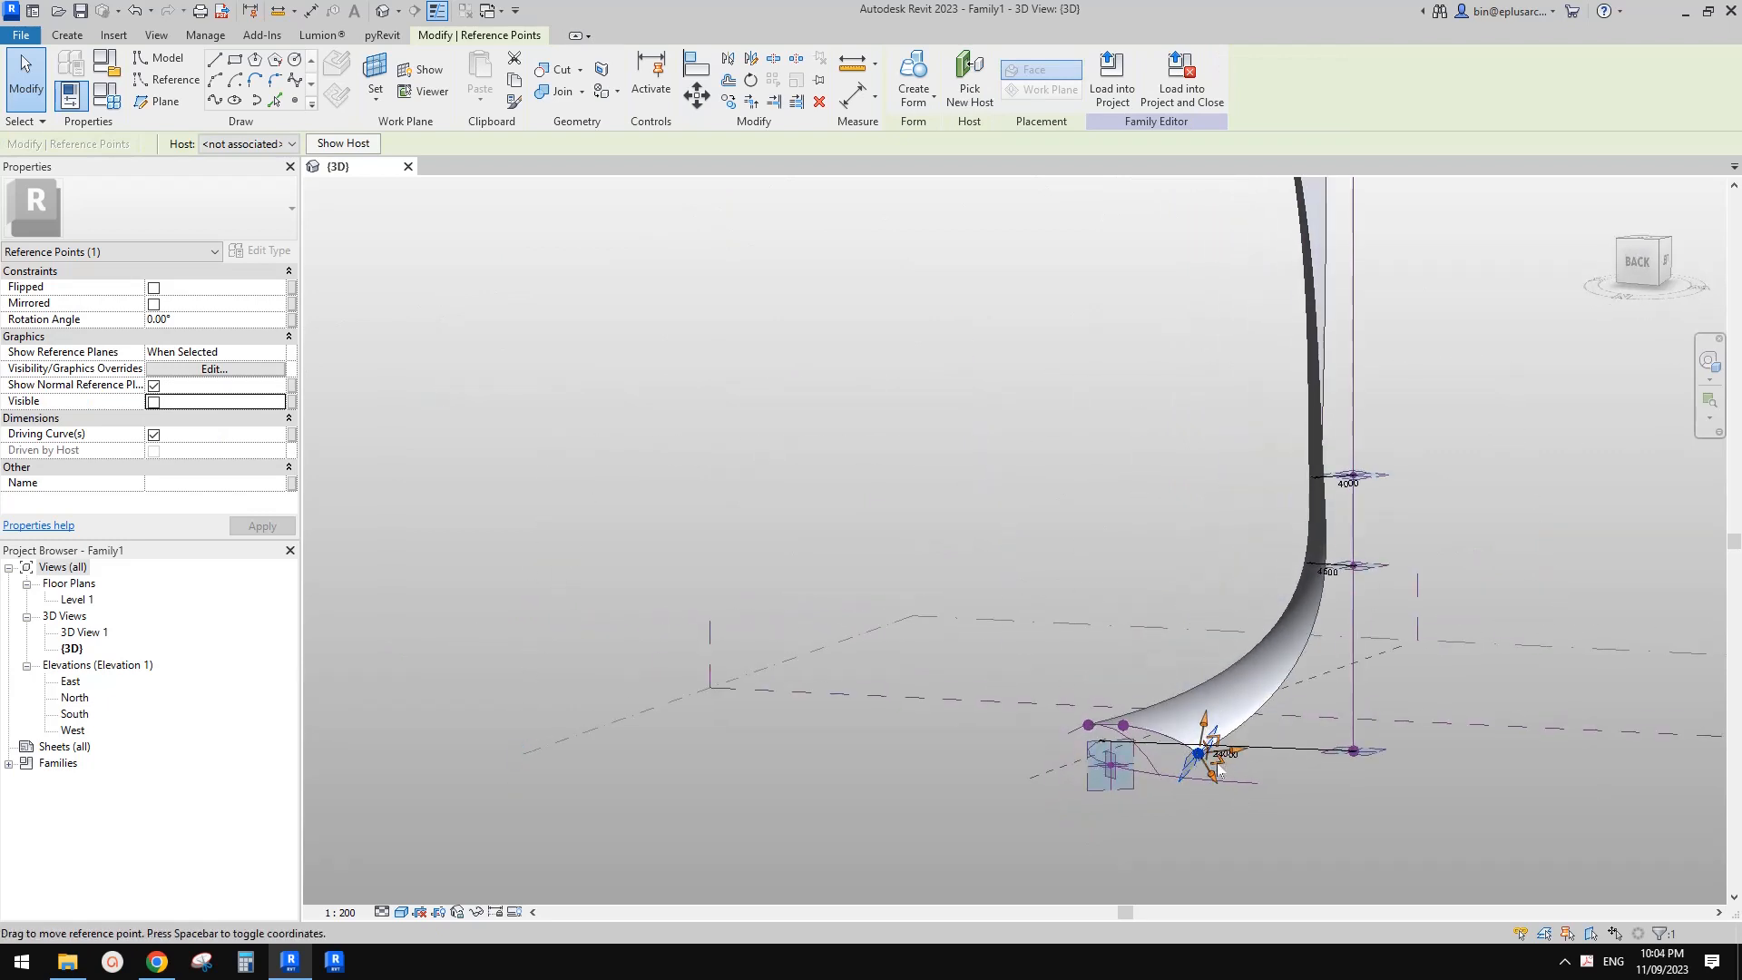
scroll(1218, 770, up, 2)
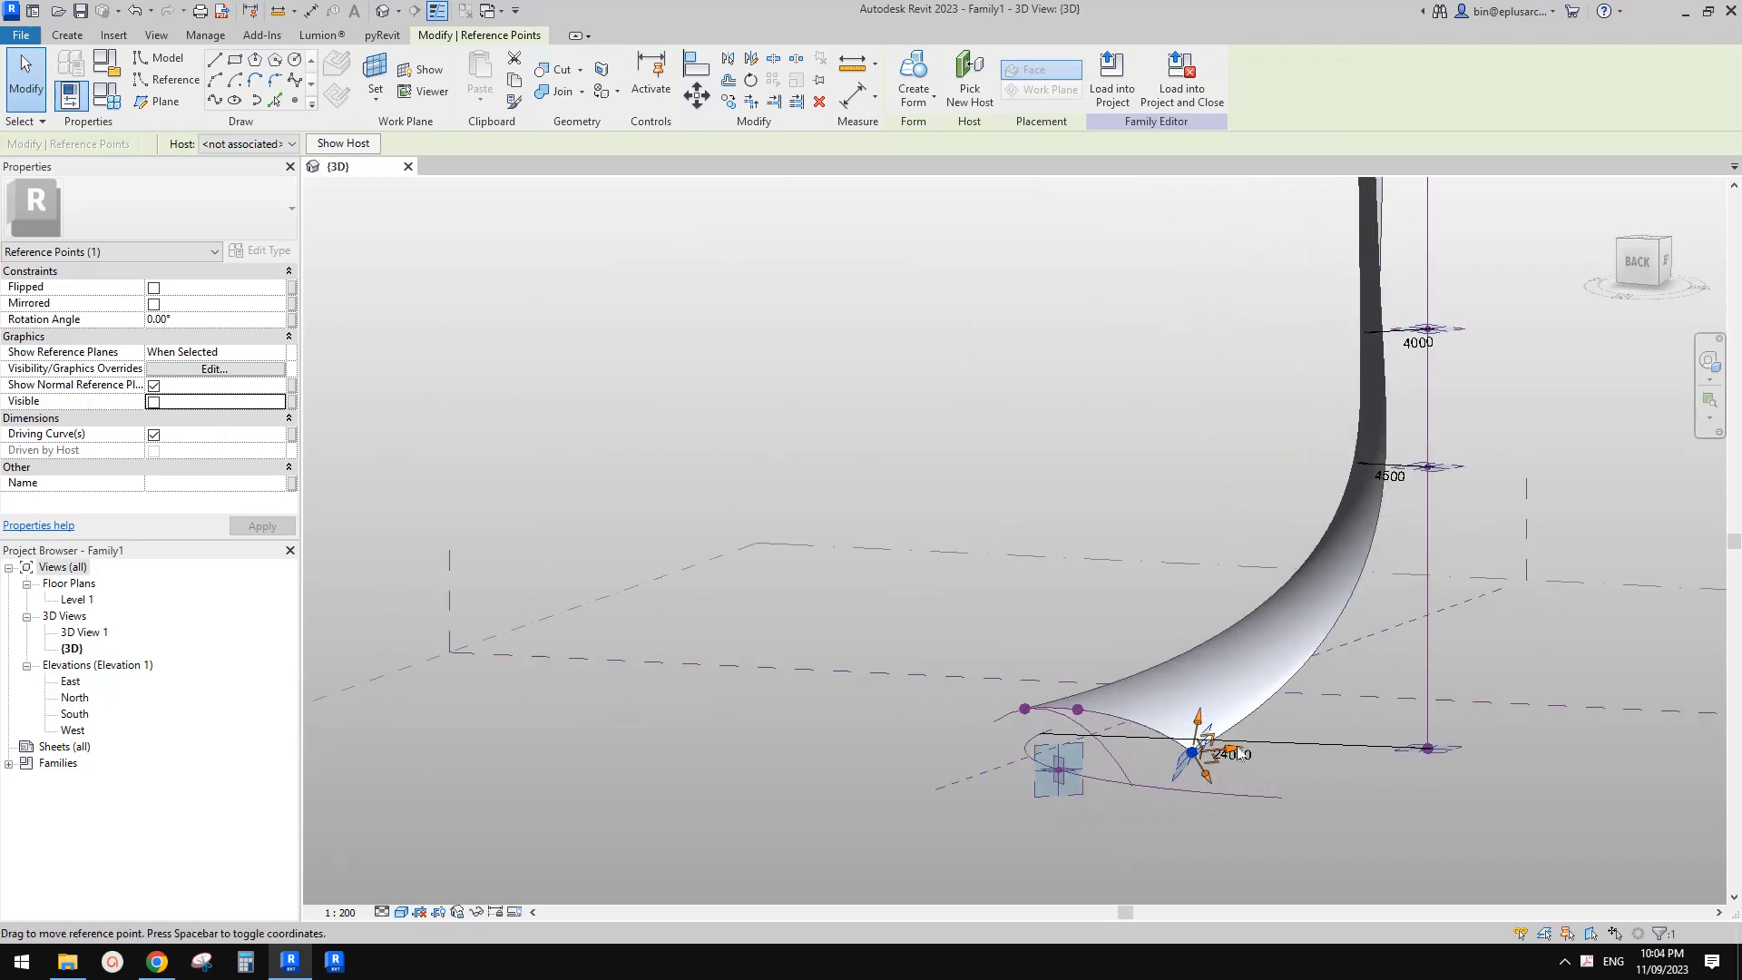
shift+middle_drag(1194, 796, 1139, 771)
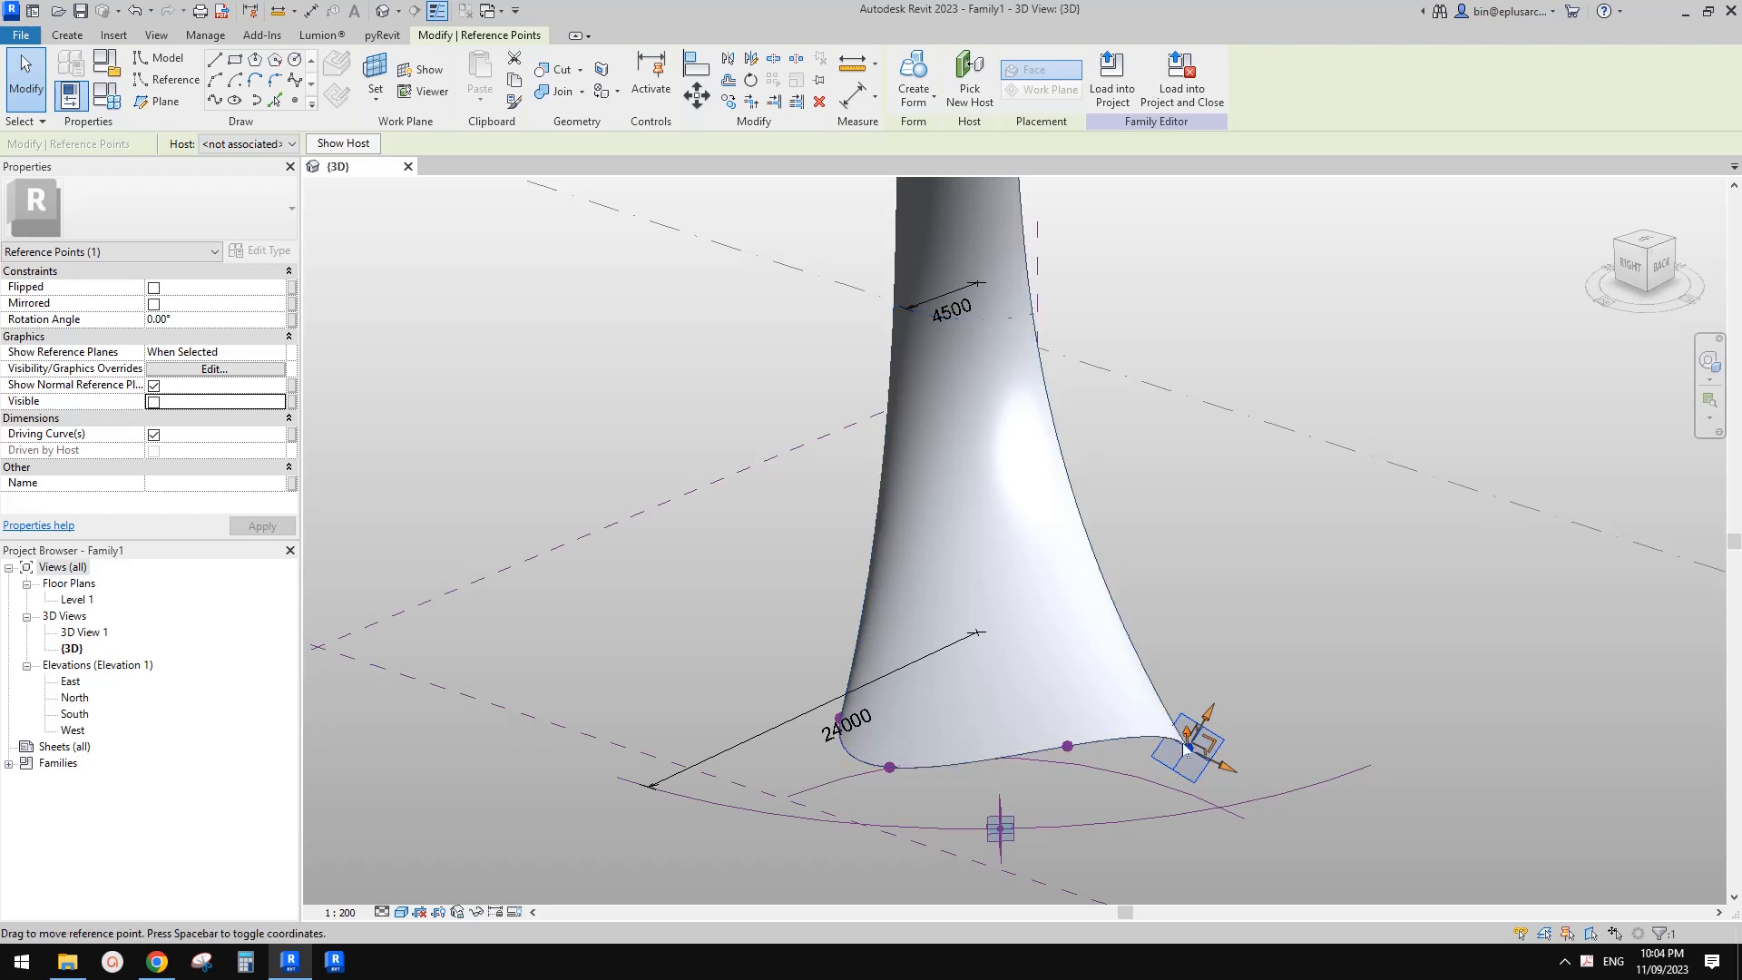
shift+middle_drag(1154, 746, 1087, 742)
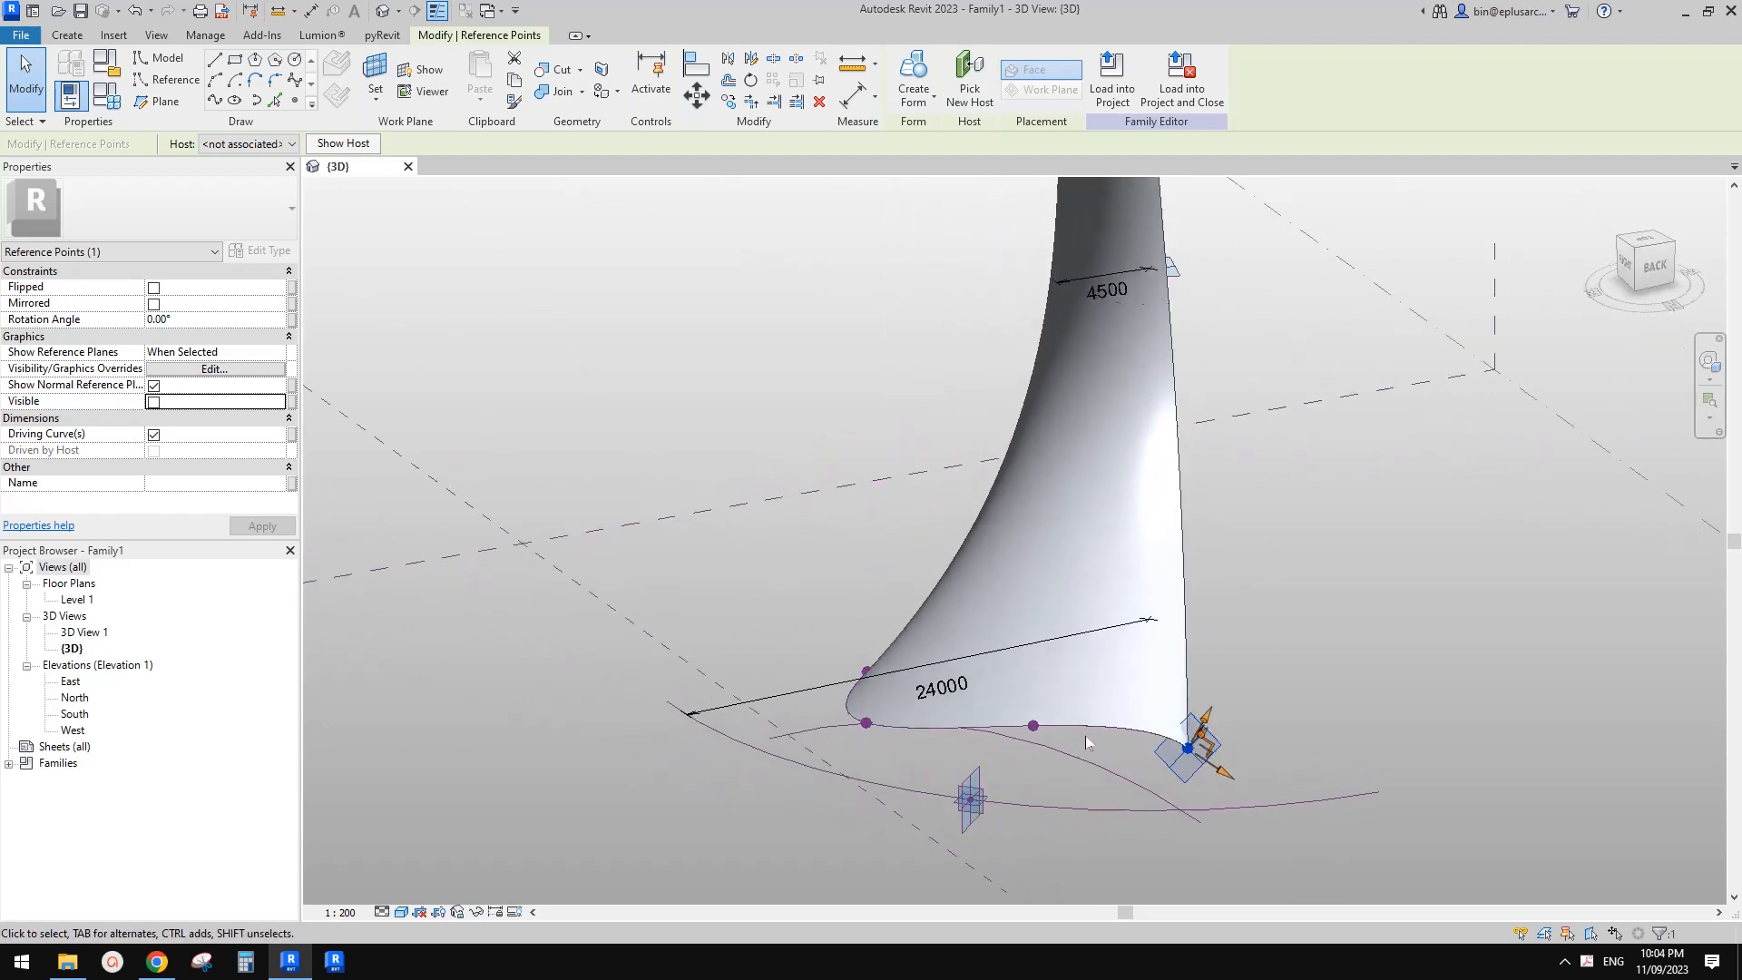
key(space)
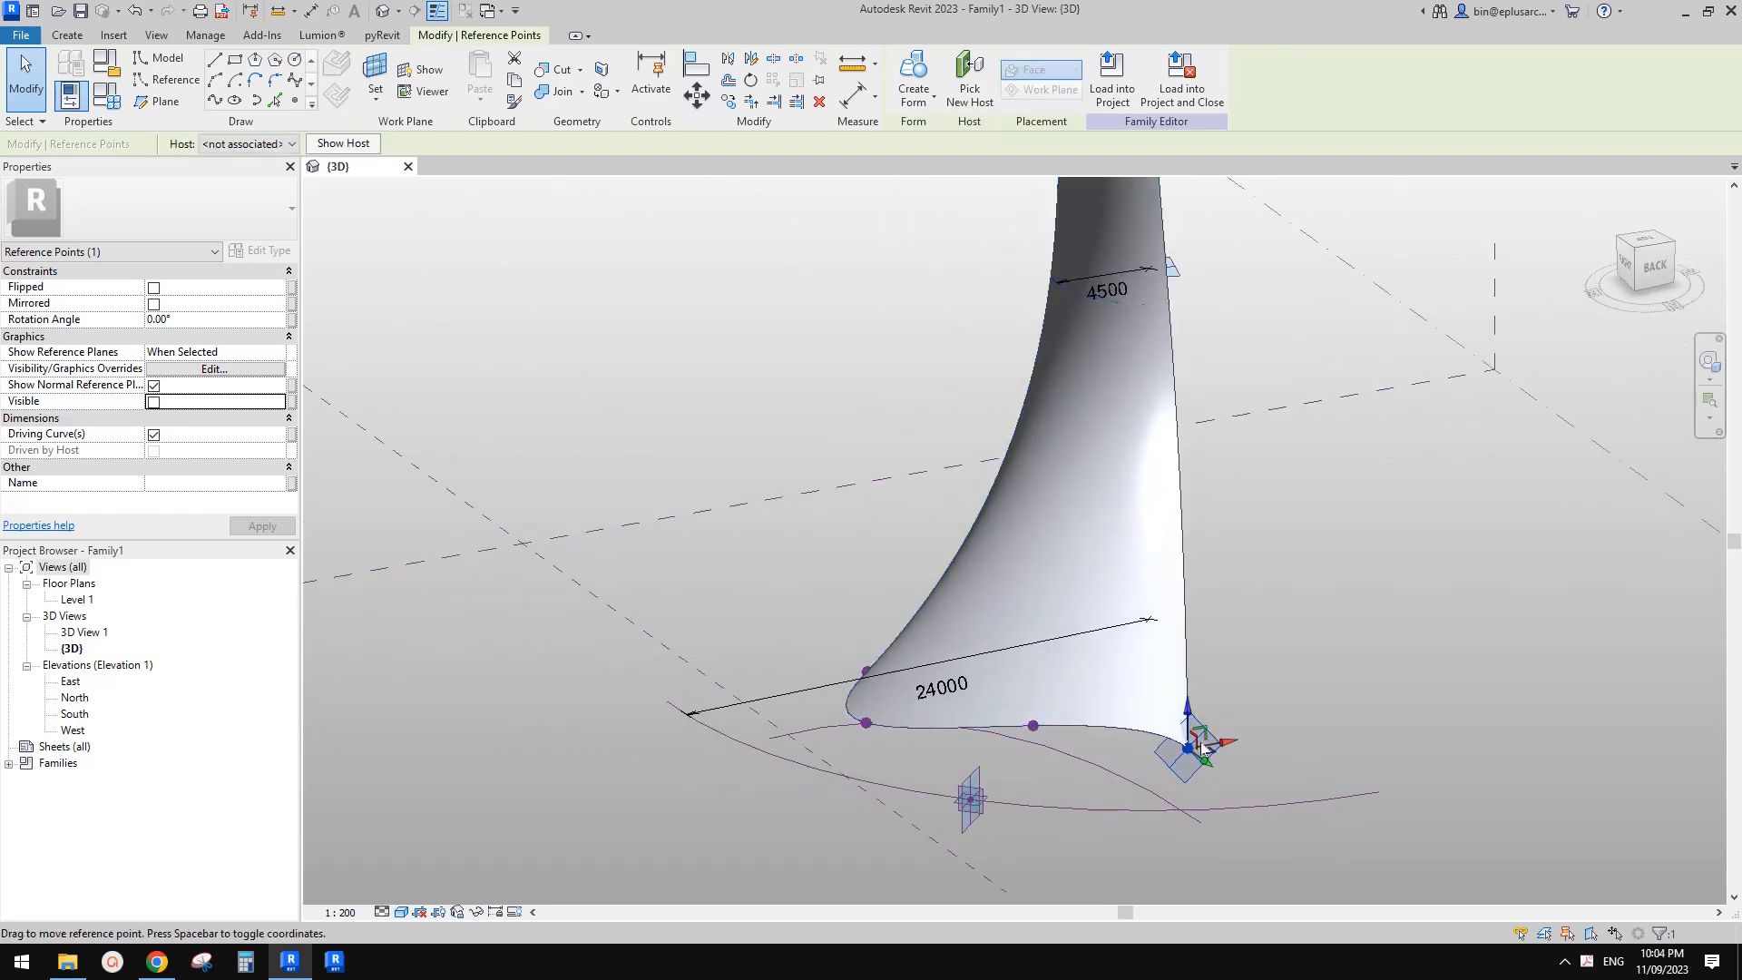
- Adjust the heights of the end and inner reference points along the form's base edge
shift+middle_drag(1215, 765, 1014, 722)
click(991, 729)
drag(968, 730, 966, 729)
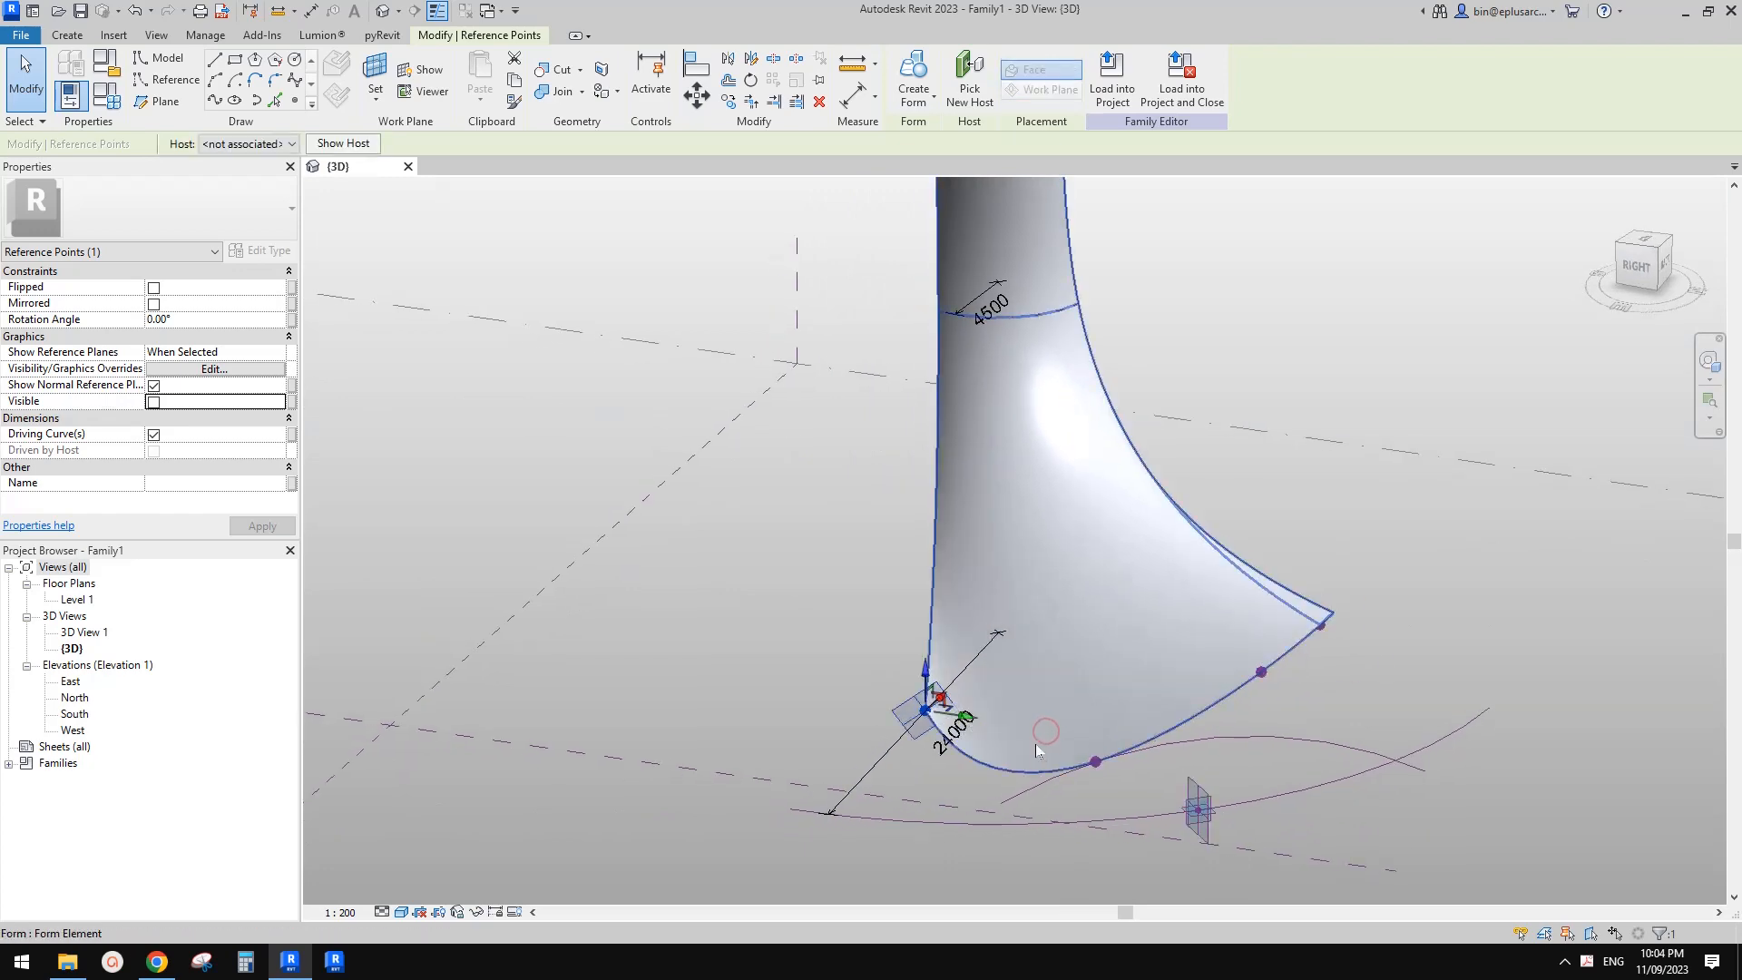
shift+middle_drag(929, 714, 972, 720)
scroll(987, 689, up, 1)
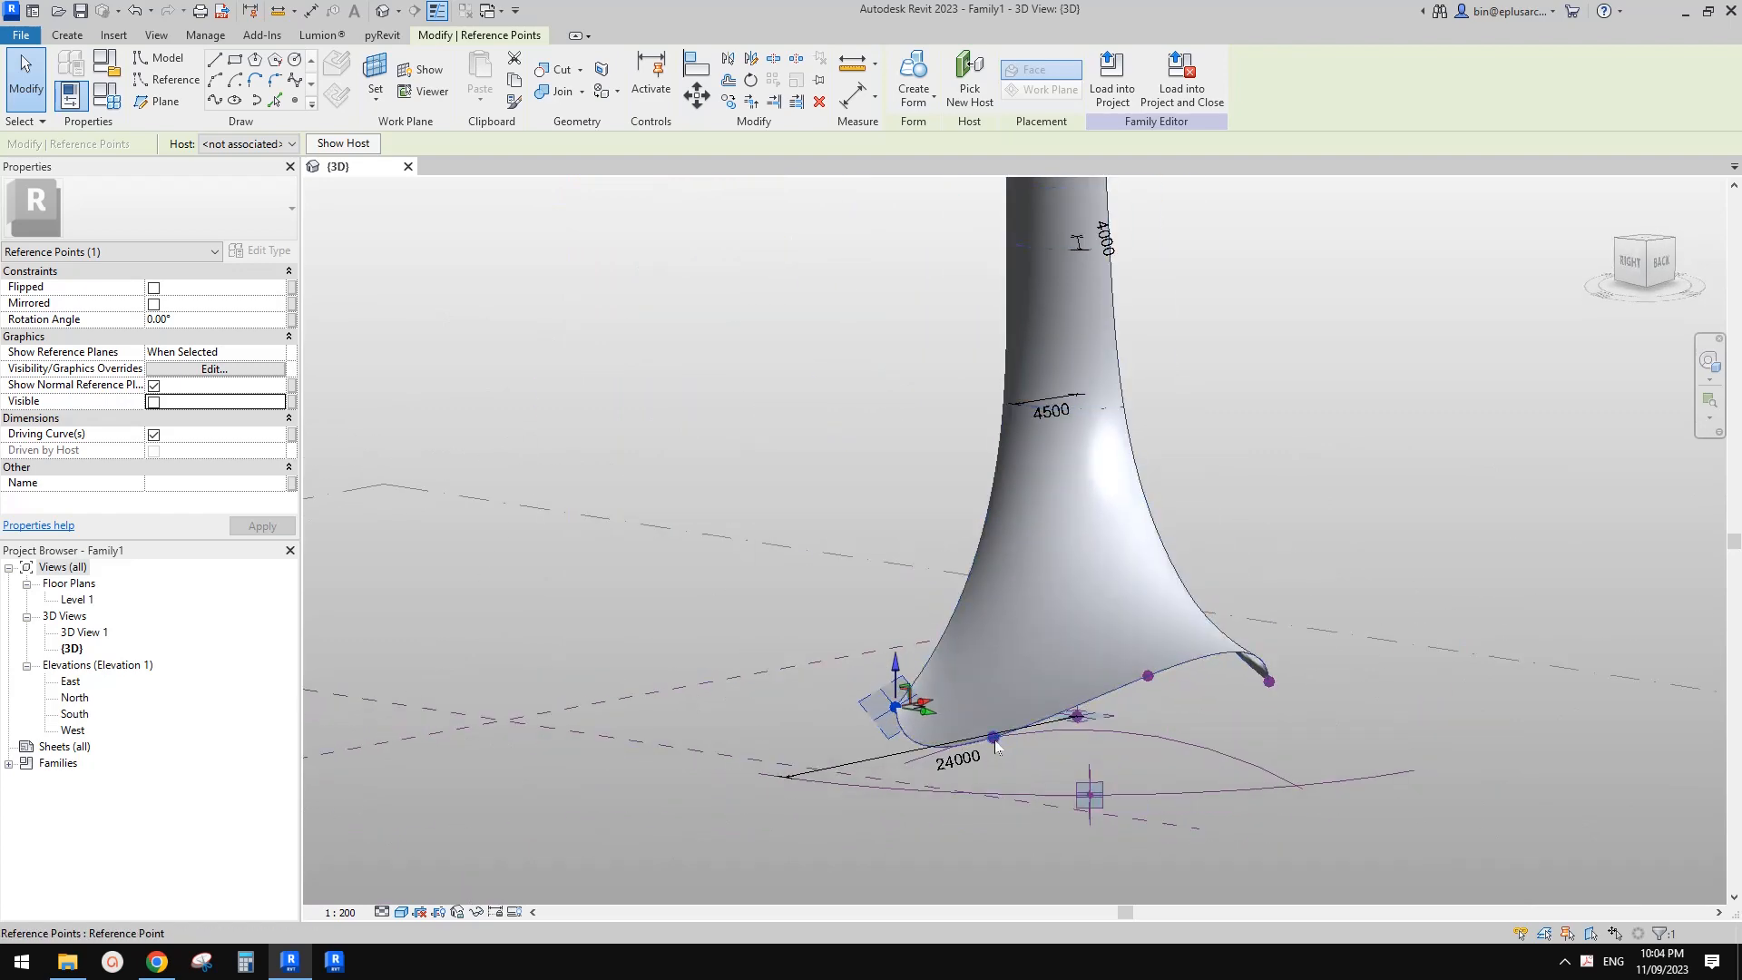
click(994, 739)
drag(996, 699, 998, 633)
shift+middle_drag(950, 694, 647, 954)
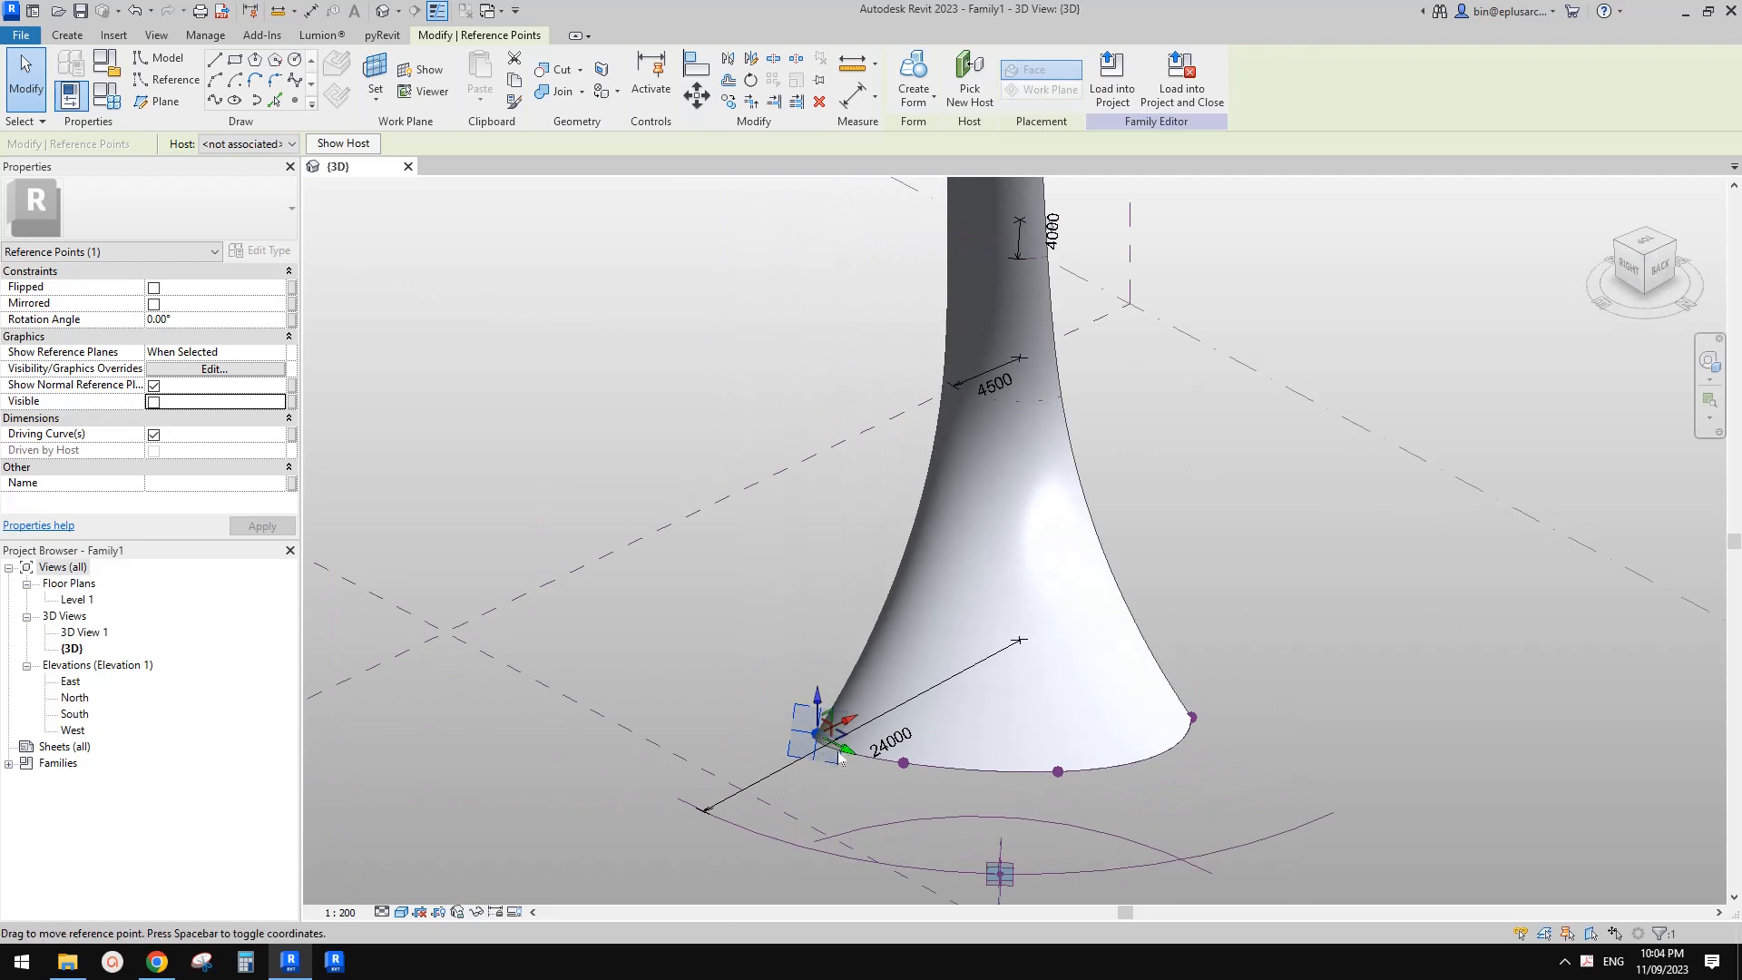
- Pull both end reference points of the base edge outward along the green axis to widen the flared base
drag(846, 748, 749, 704)
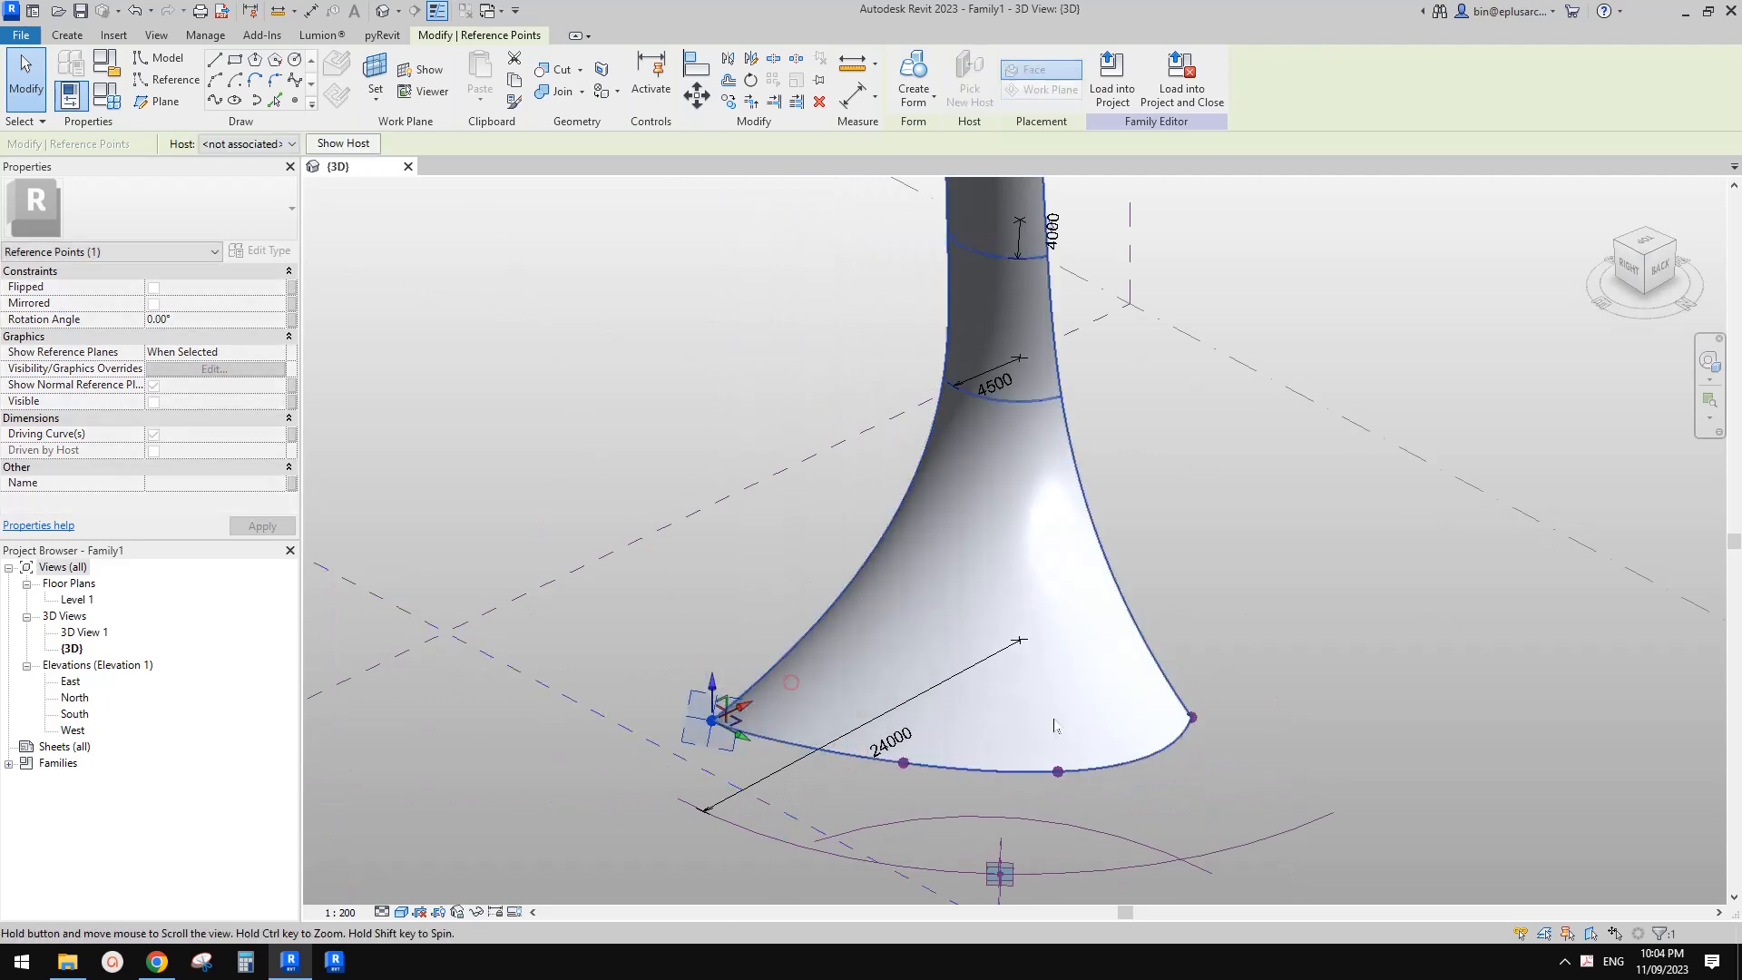
click(1192, 717)
drag(1226, 704, 1404, 717)
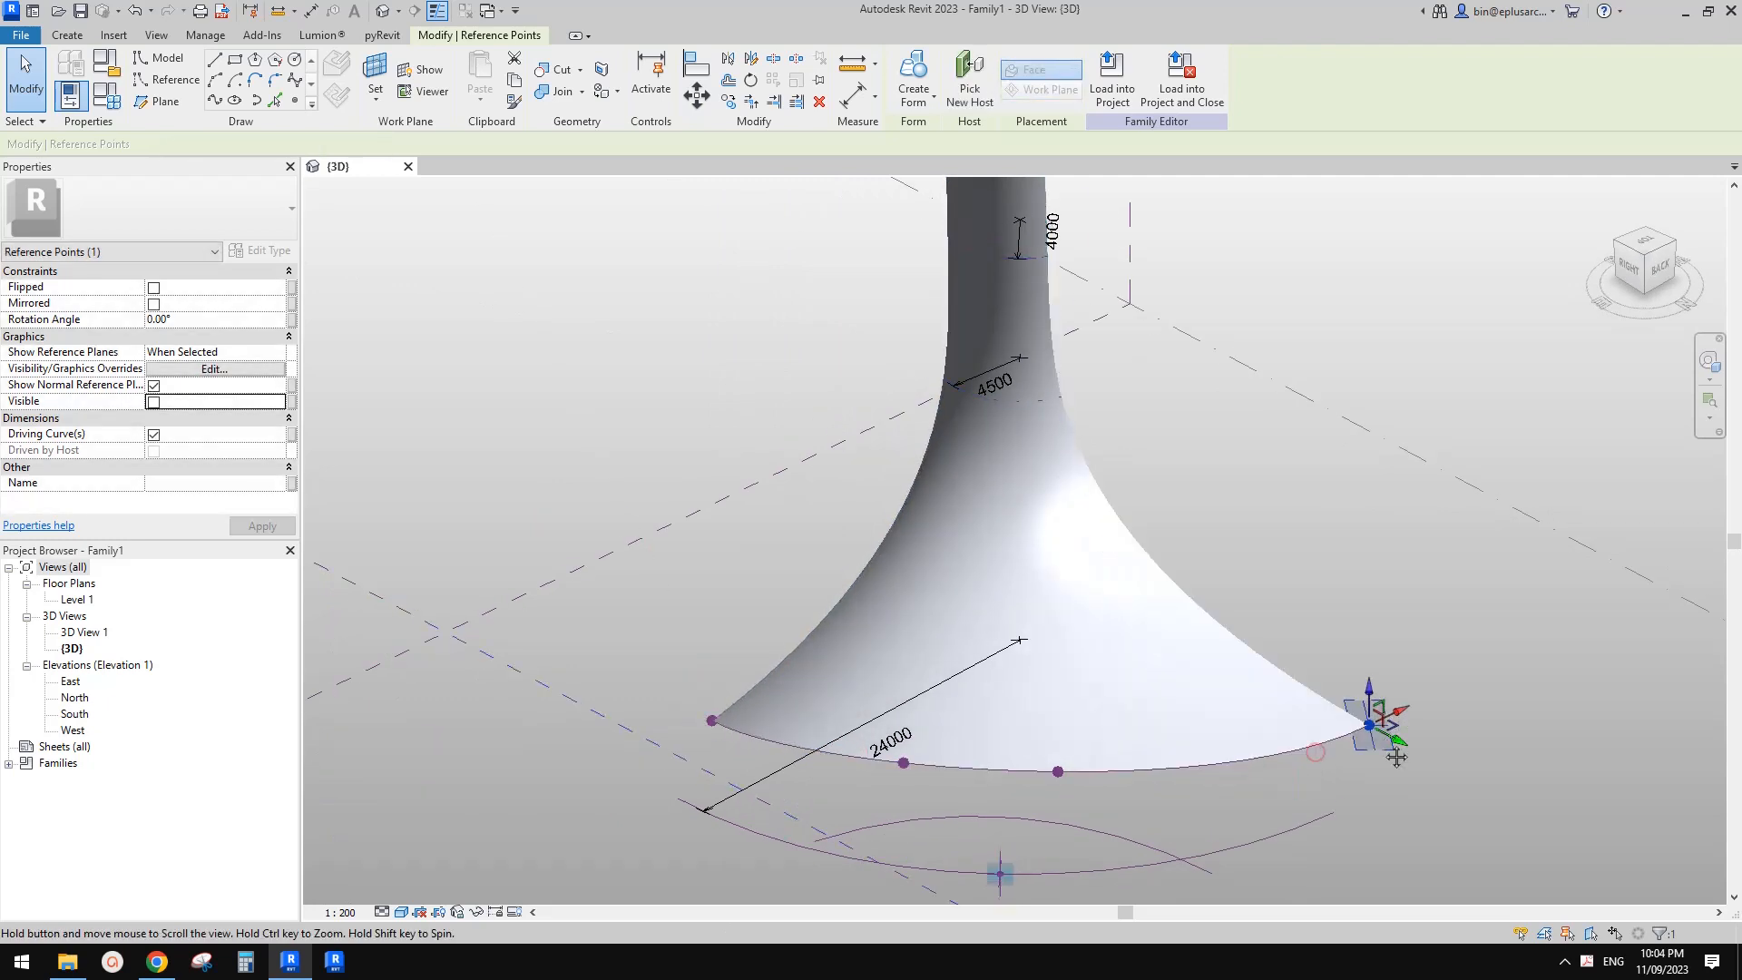
- Raise the two inner reference points of the base edge vertically so that the edge arches between its ends
shift+middle_drag(1404, 739, 1189, 580)
shift+middle_drag(1296, 637, 851, 614)
click(1024, 616)
click(1023, 614)
click(1024, 614)
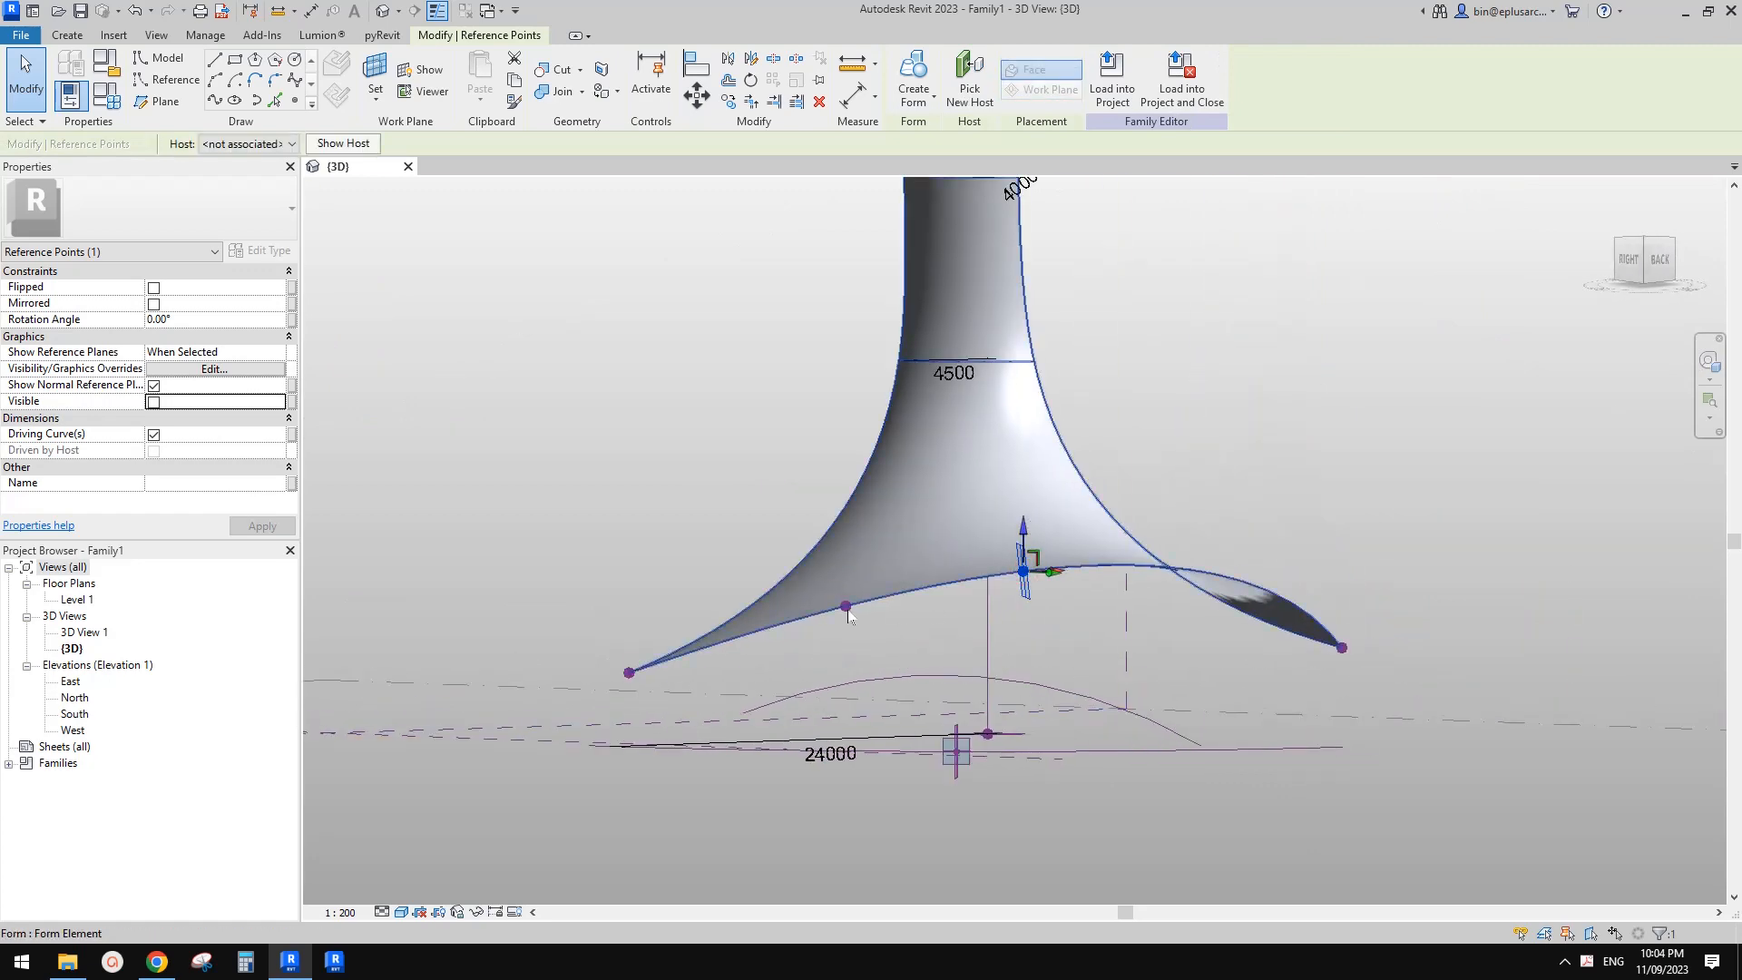
click(847, 607)
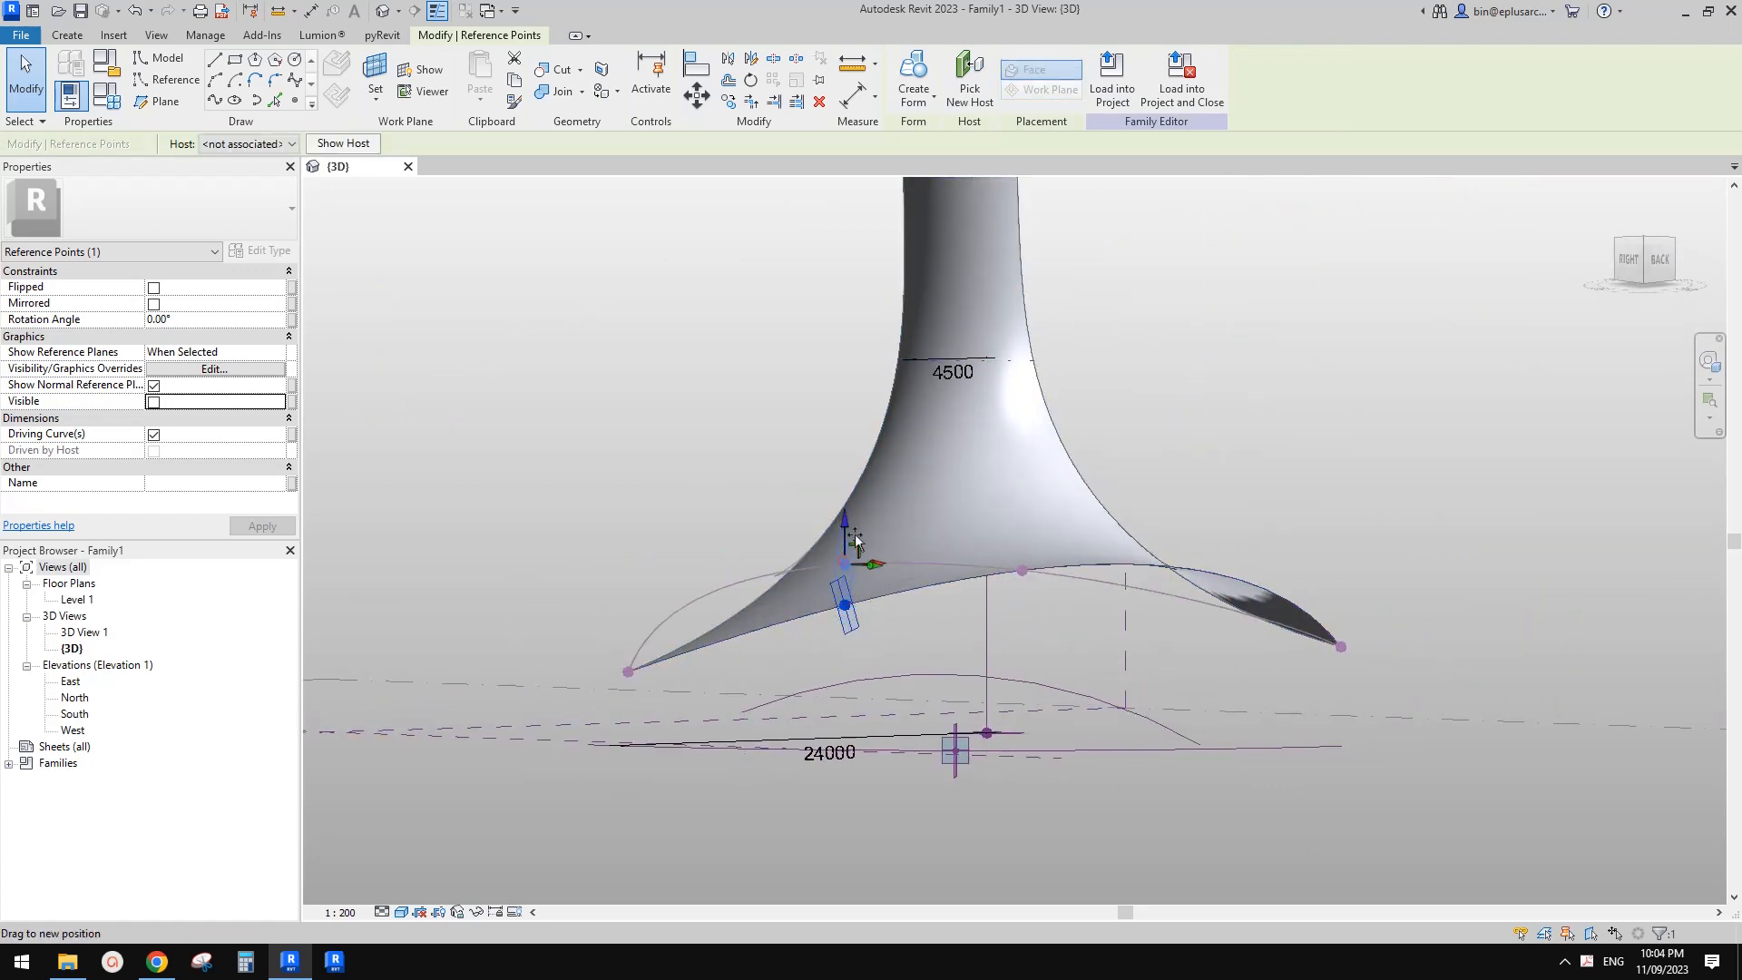
drag(856, 542, 855, 541)
- Shift one end reference point of the base edge slightly along the red axis to refine the corner of the flare
shift+middle_drag(855, 542, 944, 780)
click(939, 657)
scroll(944, 646, down, 2)
scroll(879, 767, up, 2)
click(906, 747)
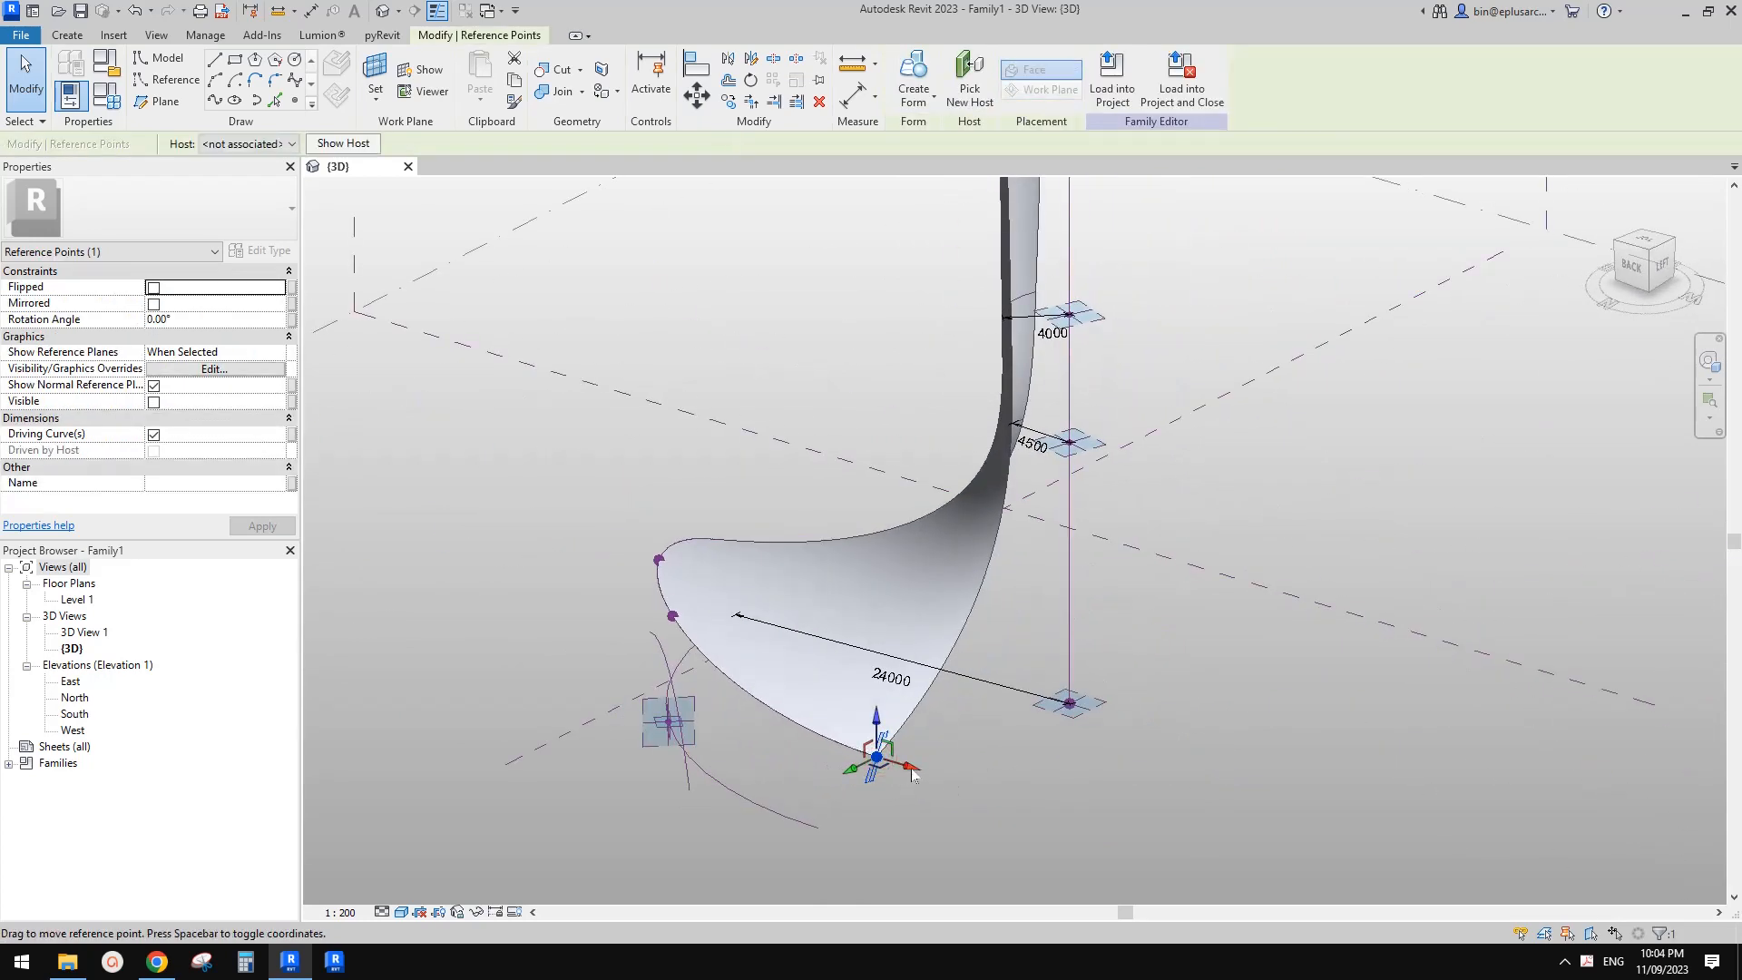
drag(956, 780, 923, 772)
shift+middle_drag(944, 768, 984, 770)
scroll(760, 618, down, 1)
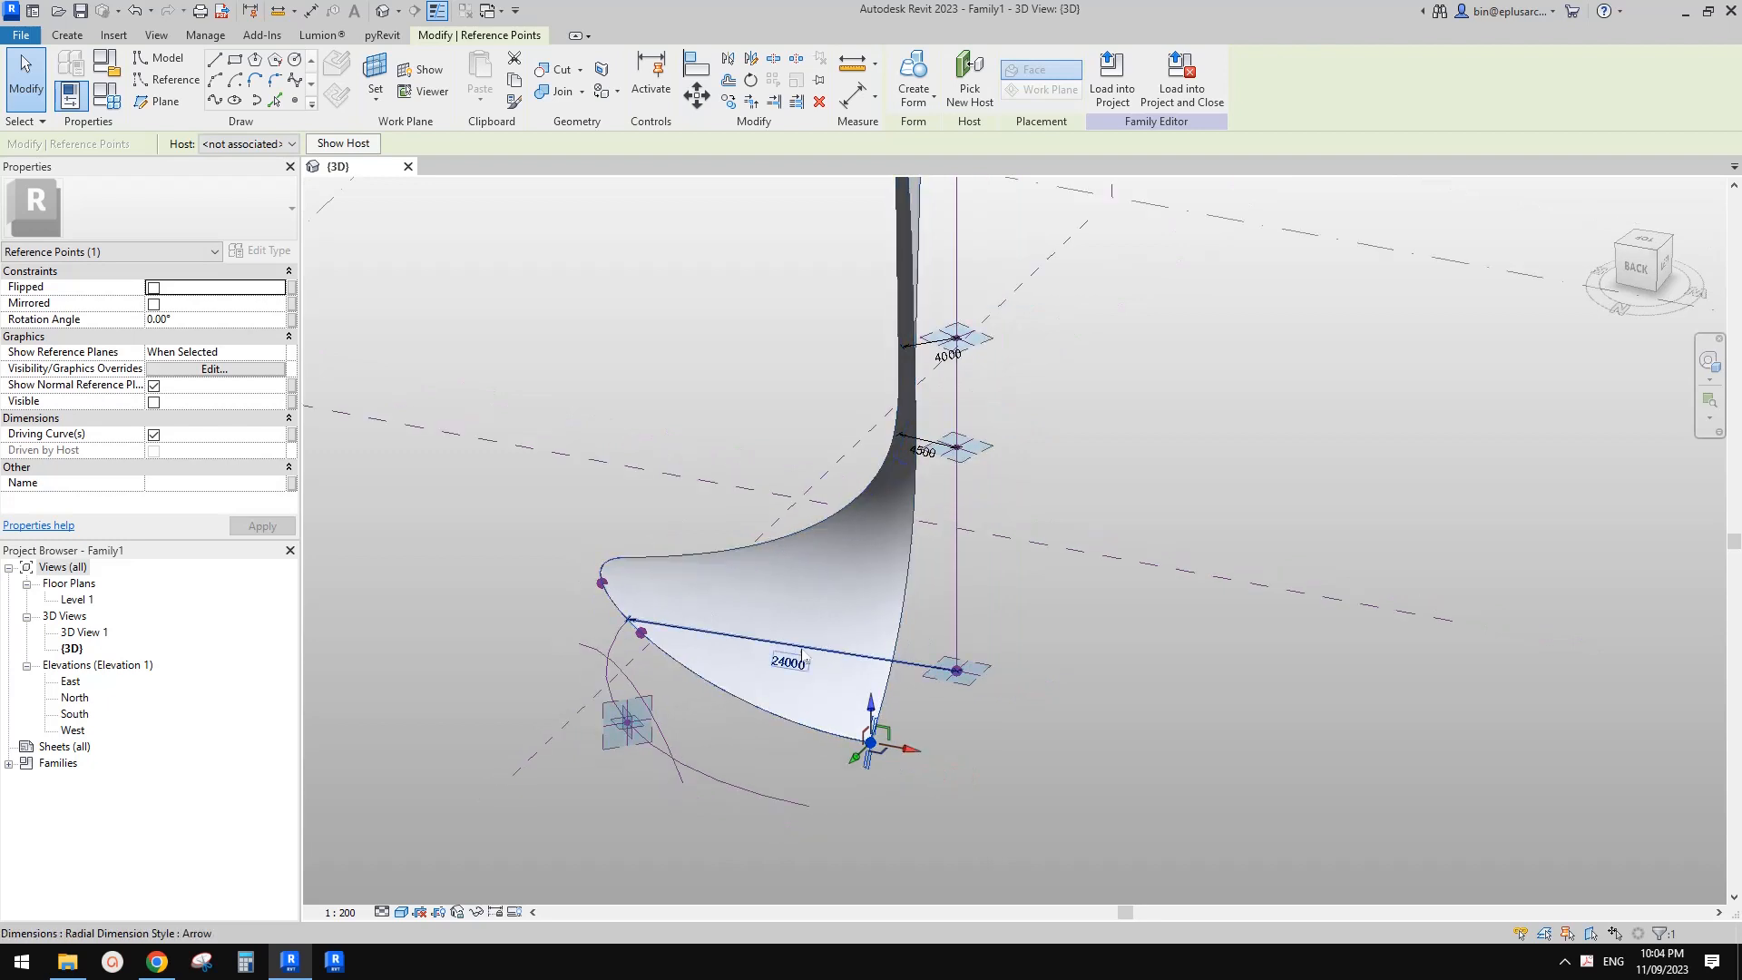
scroll(849, 669, down, 1)
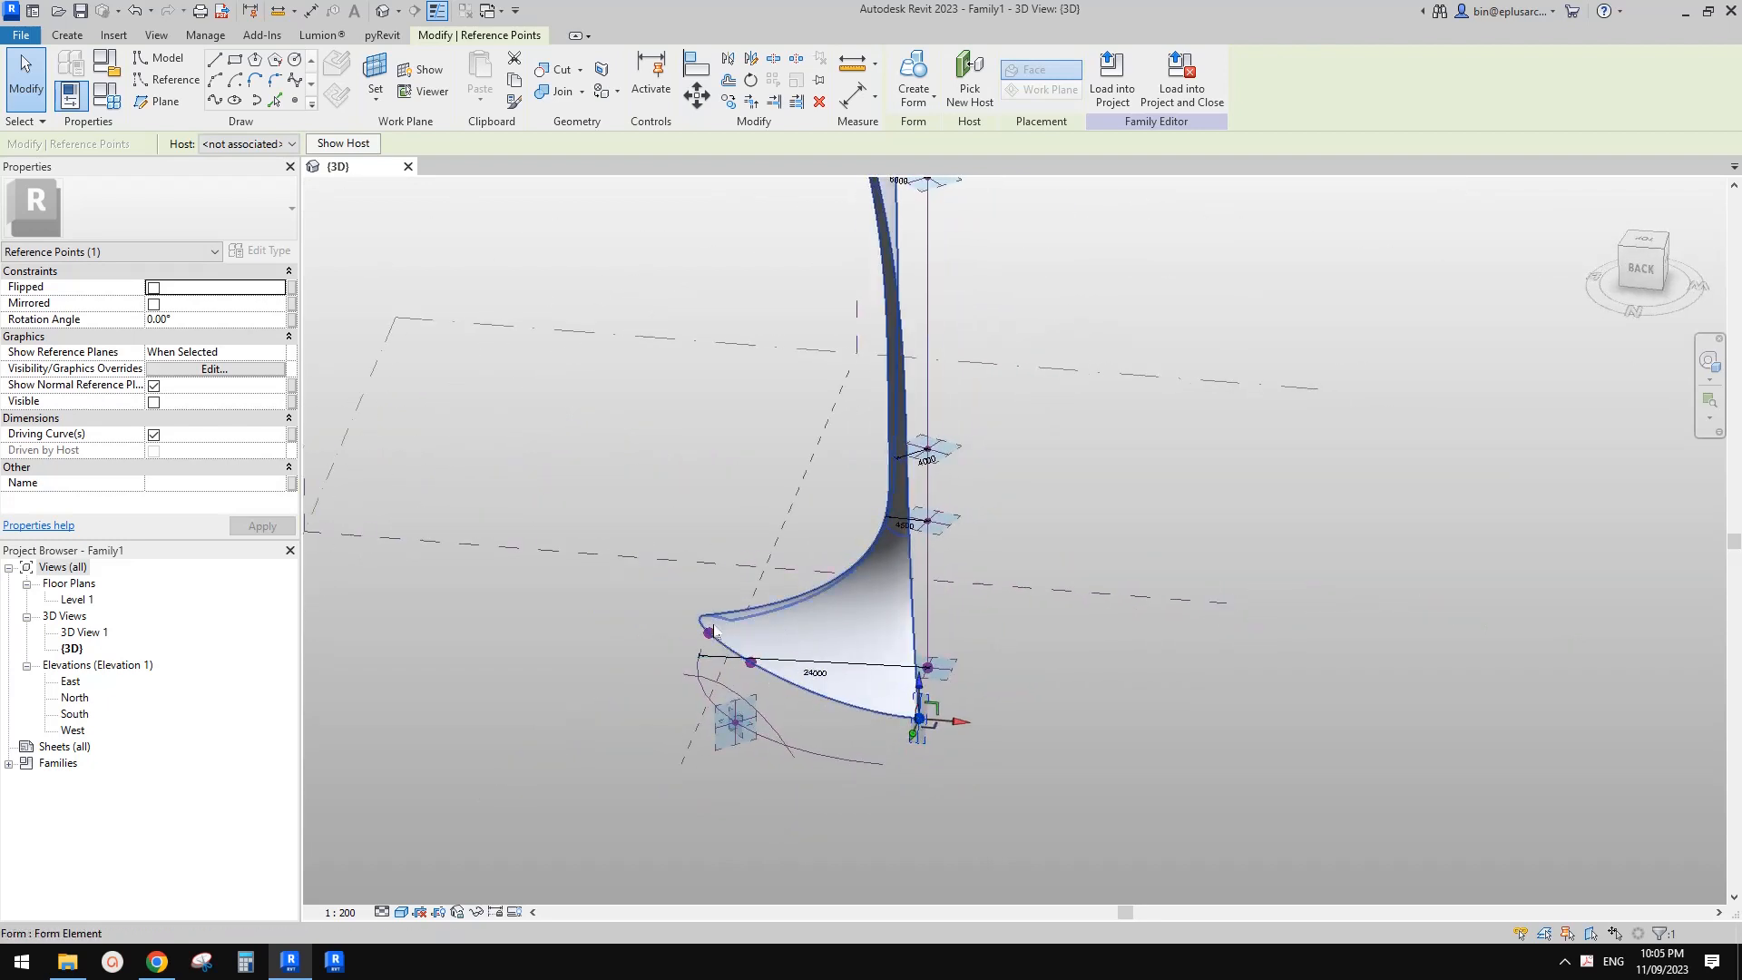
middle_drag(804, 672, 815, 675)
shift+middle_drag(904, 517, 924, 552)
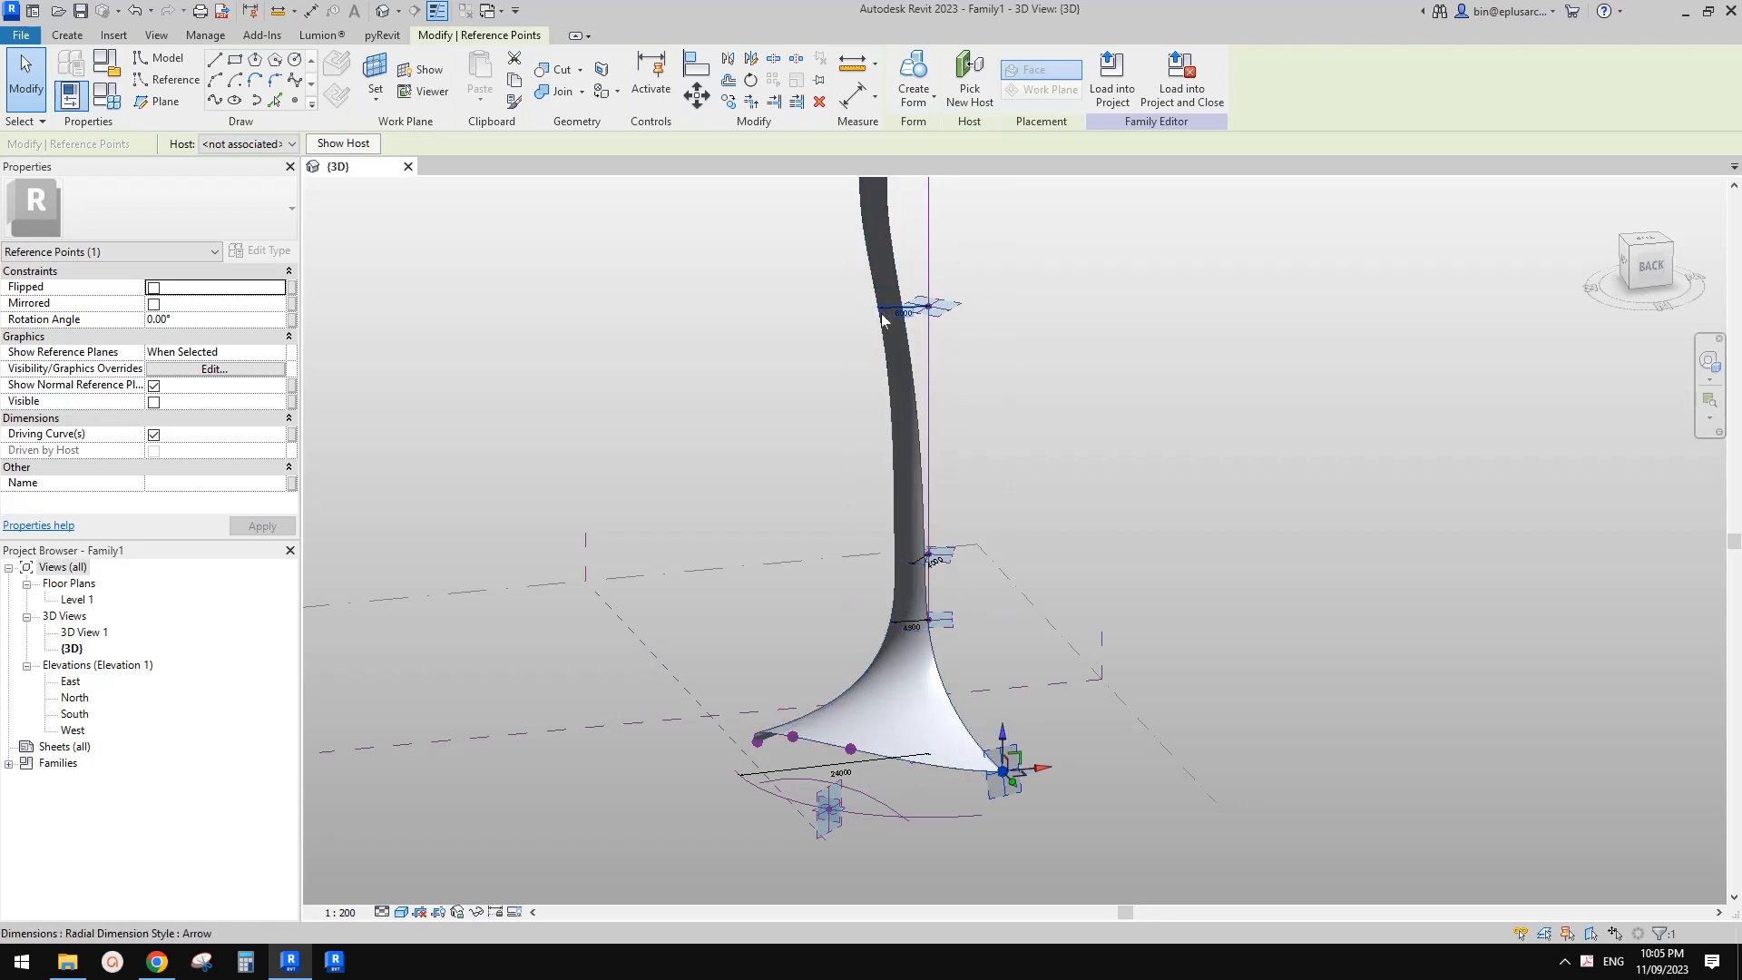
- Examine the flared base and its edge reference points from several angles to check the curvature
shift+middle_drag(953, 767, 973, 778)
click(979, 769)
click(978, 767)
scroll(1010, 764, up, 2)
click(1014, 761)
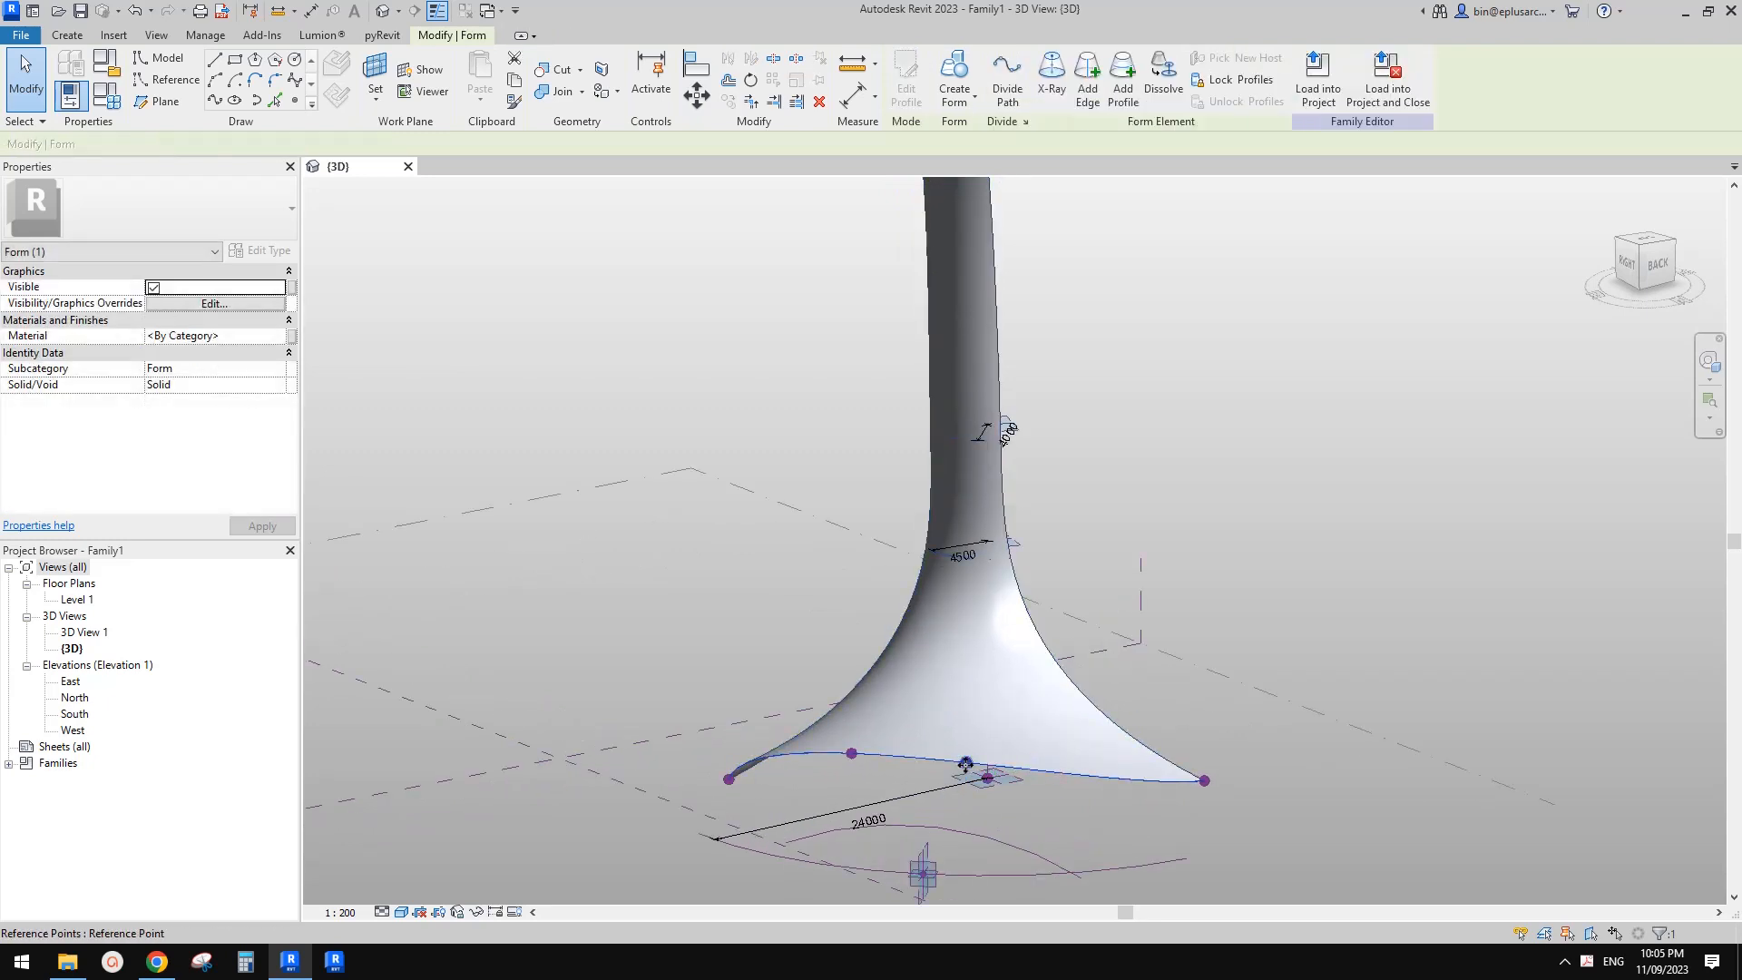
click(965, 764)
shift+middle_drag(1034, 740, 1201, 731)
click(1020, 740)
shift+middle_drag(1097, 786, 1170, 794)
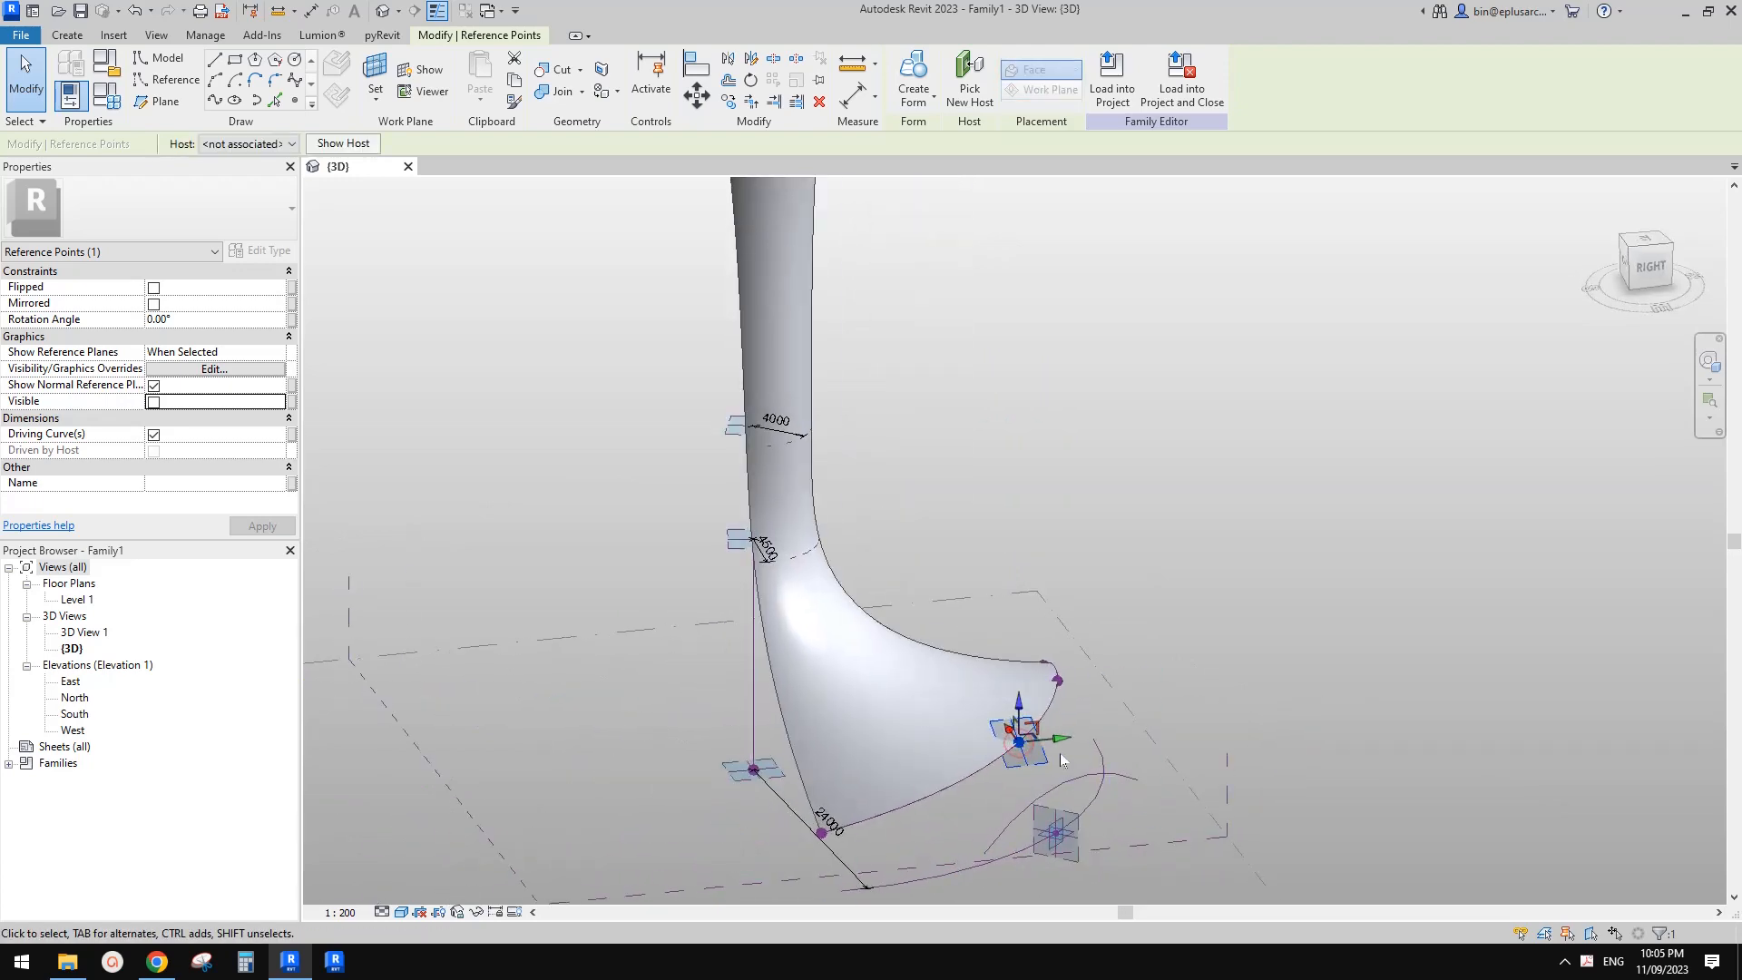
shift+middle_drag(1052, 757, 1018, 728)
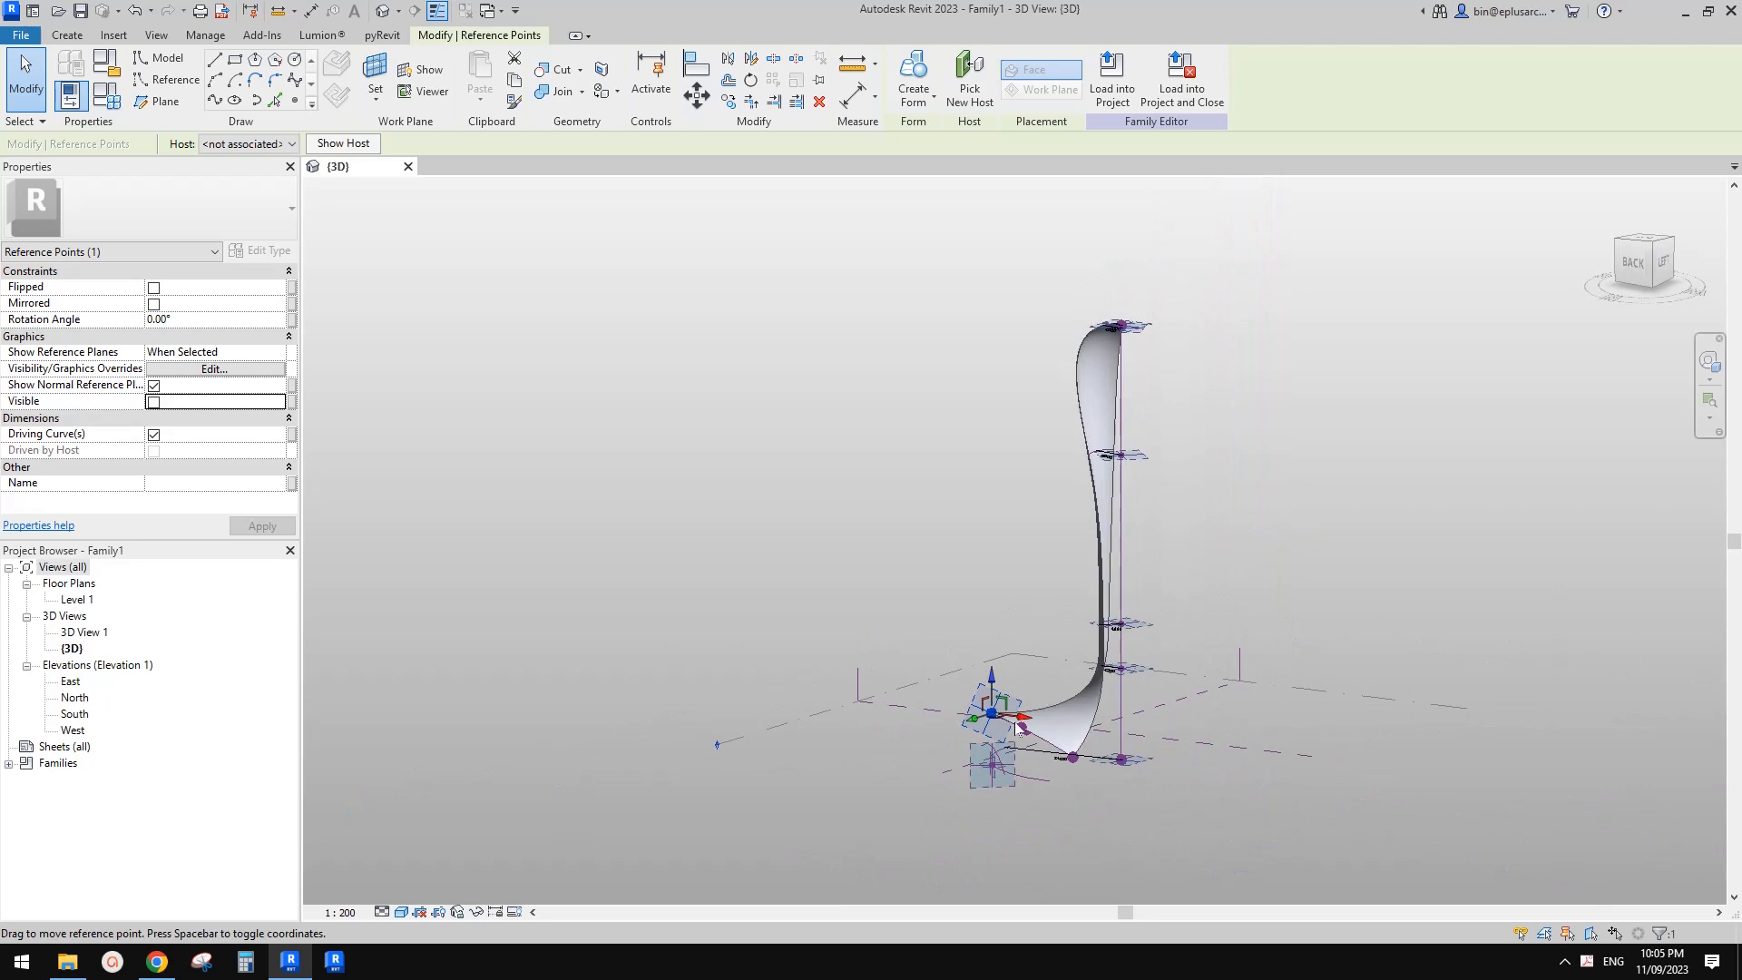
click(1245, 781)
shift+middle_drag(1249, 782, 1236, 715)
shift+middle_drag(1111, 748, 1085, 785)
scroll(1063, 776, up, 2)
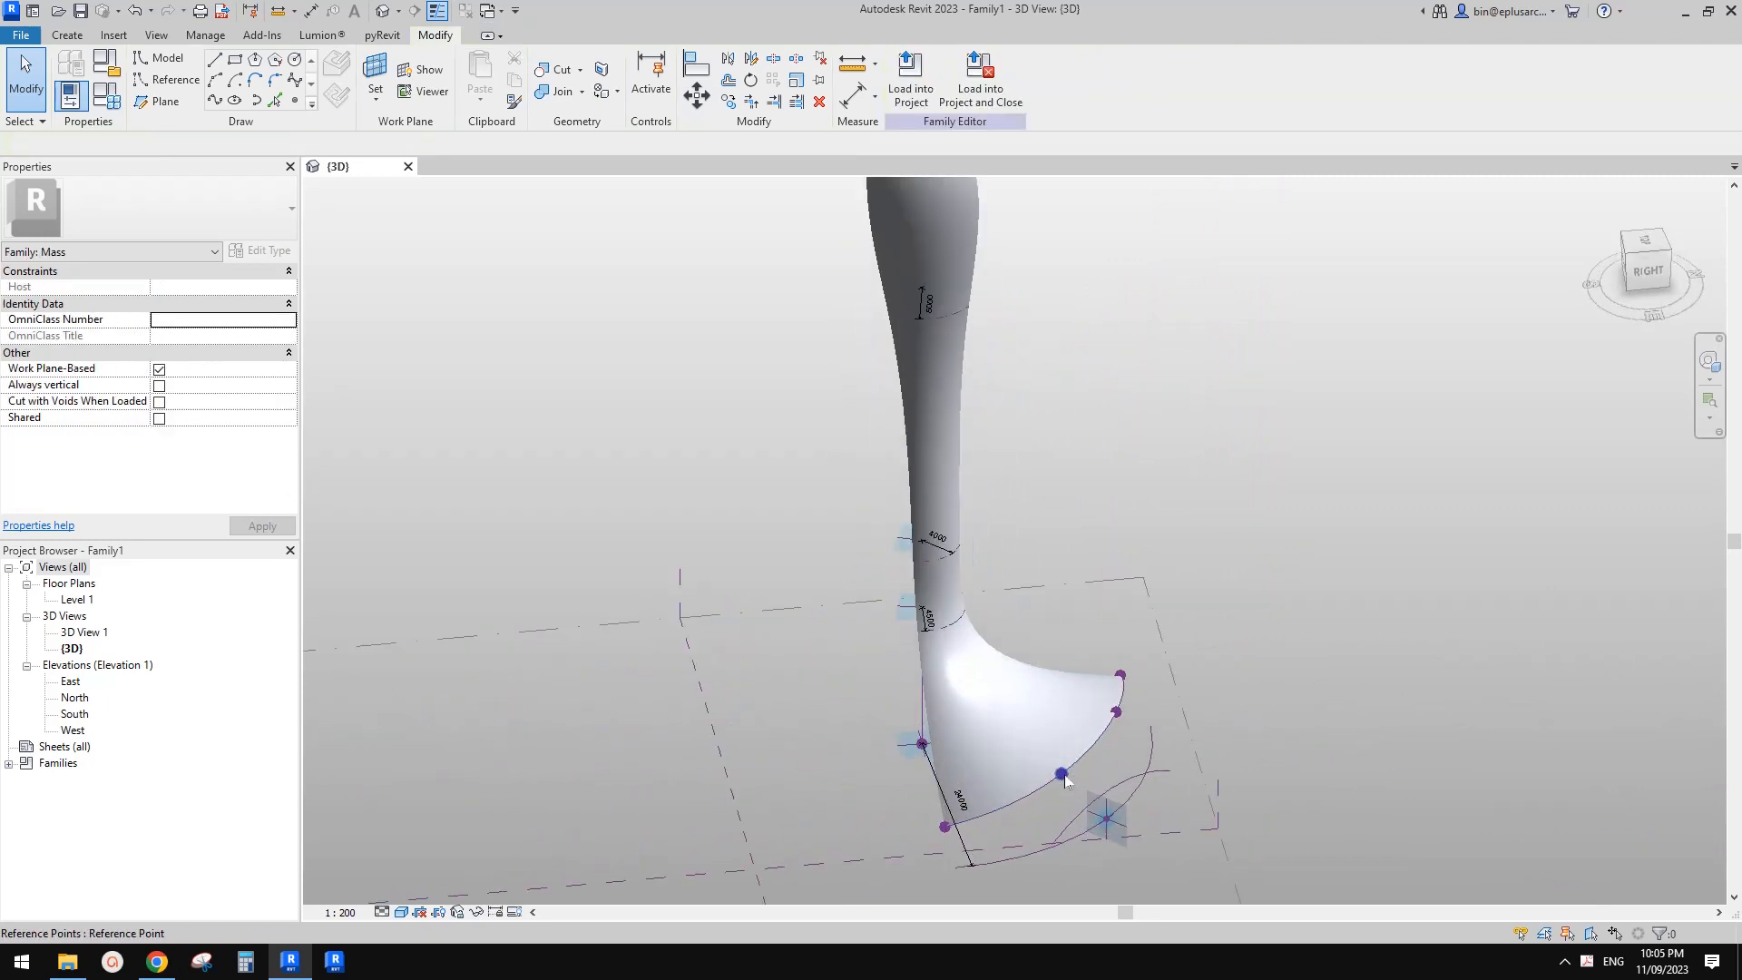
scroll(1065, 781, down, 2)
- Compare the tower form with the reference image in Google Docs, and divide its curved surface back in Revit
click(1044, 728)
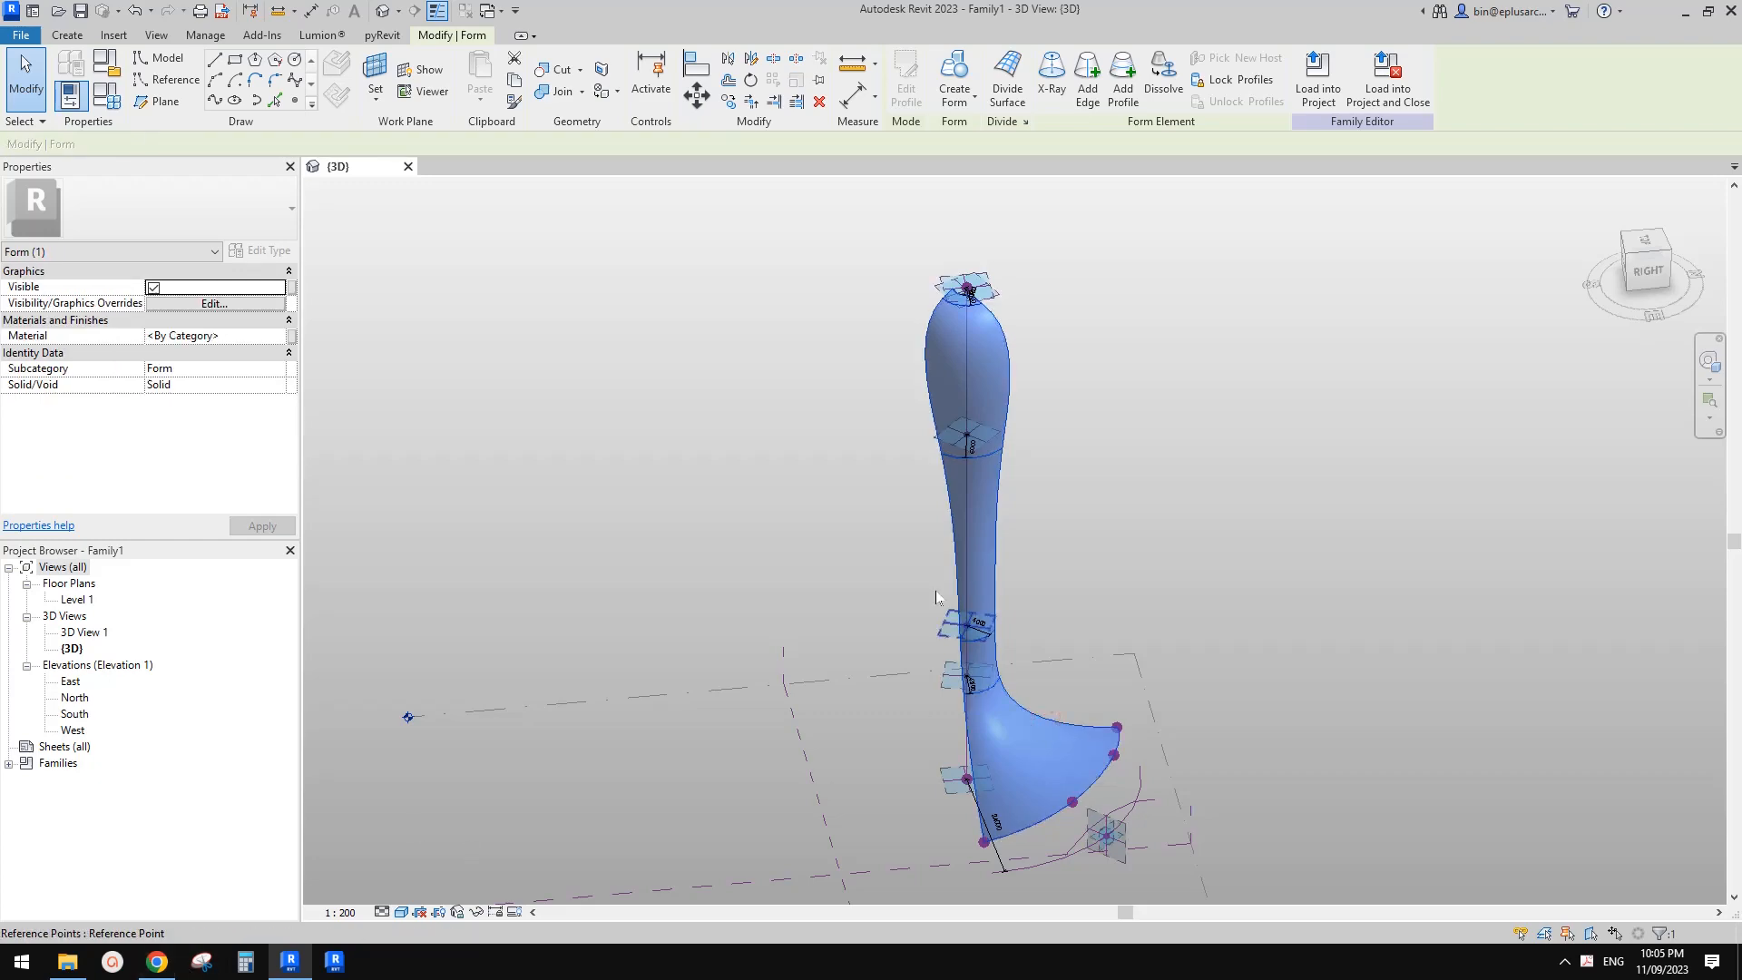
click(171, 958)
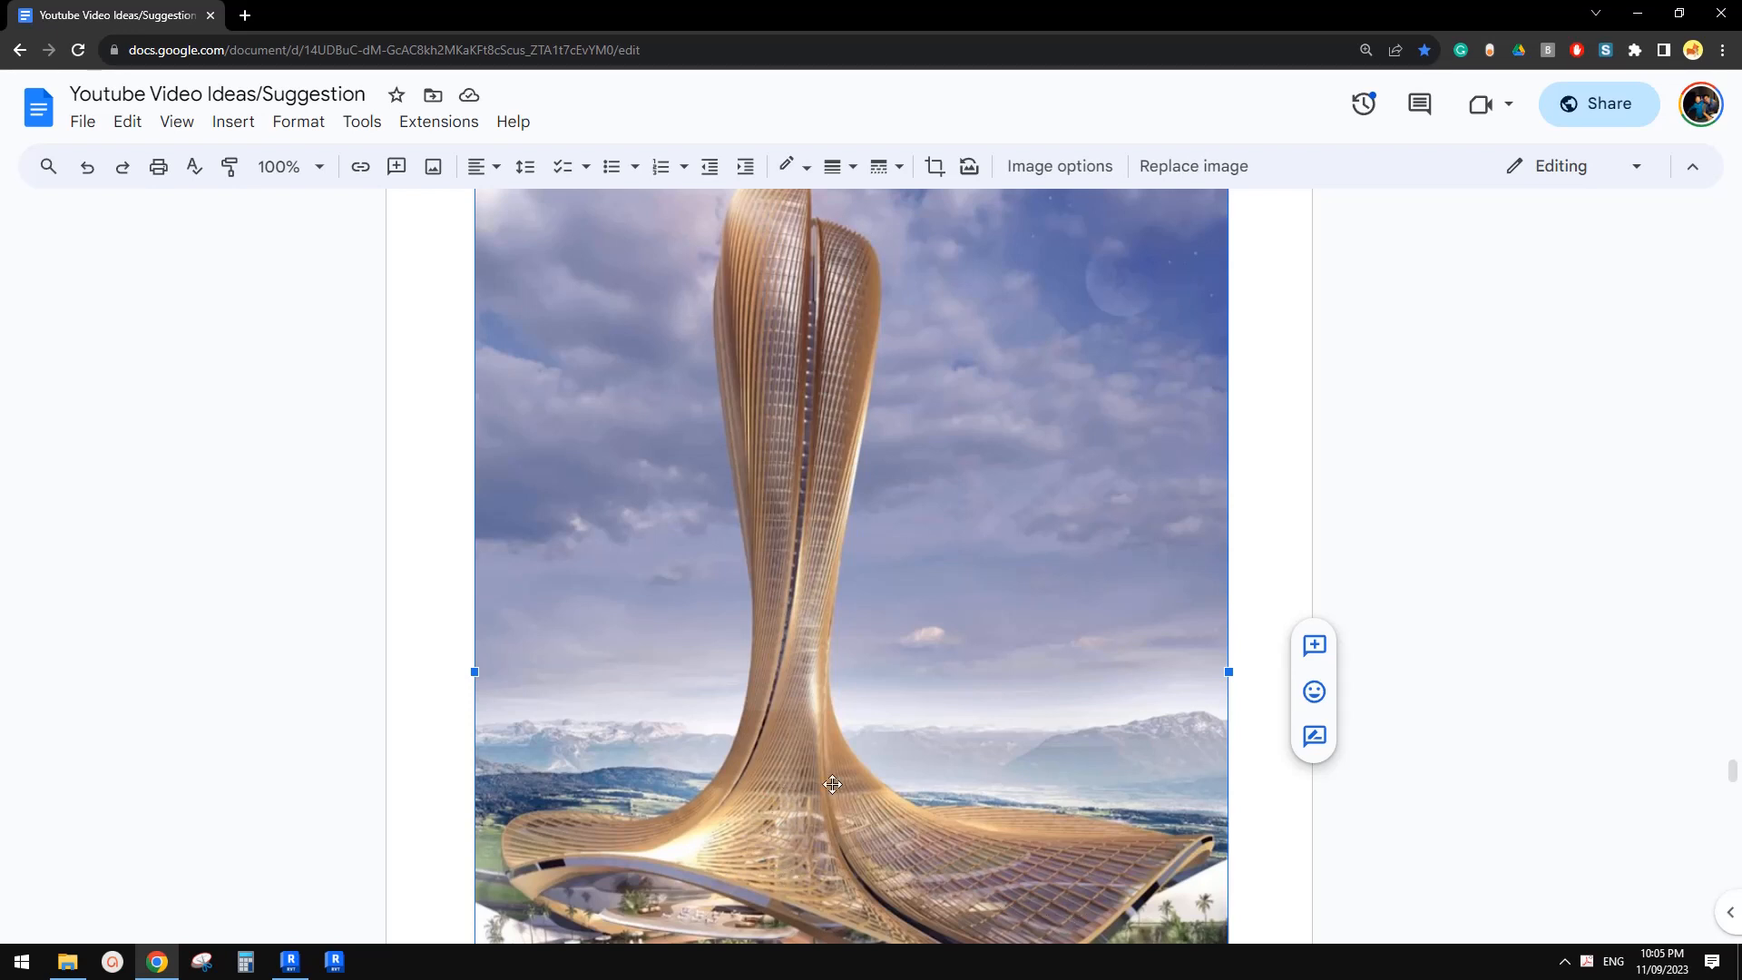
click(291, 962)
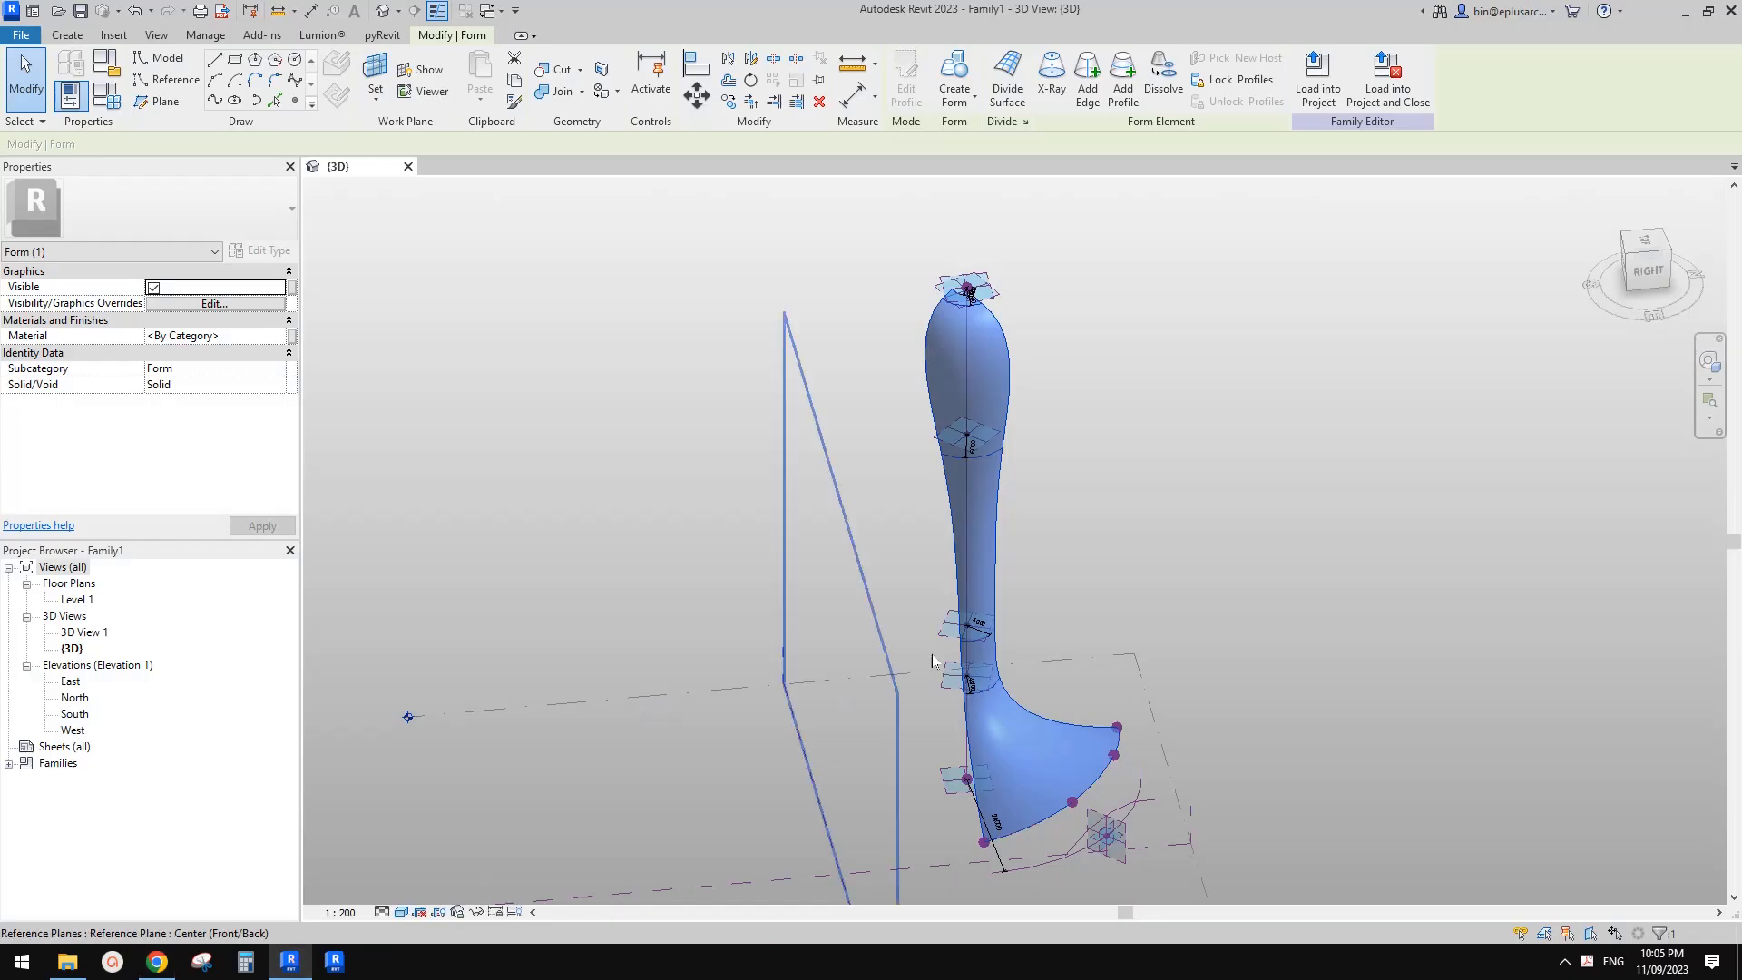
shift+middle_drag(933, 656, 790, 630)
scroll(1038, 533, up, 2)
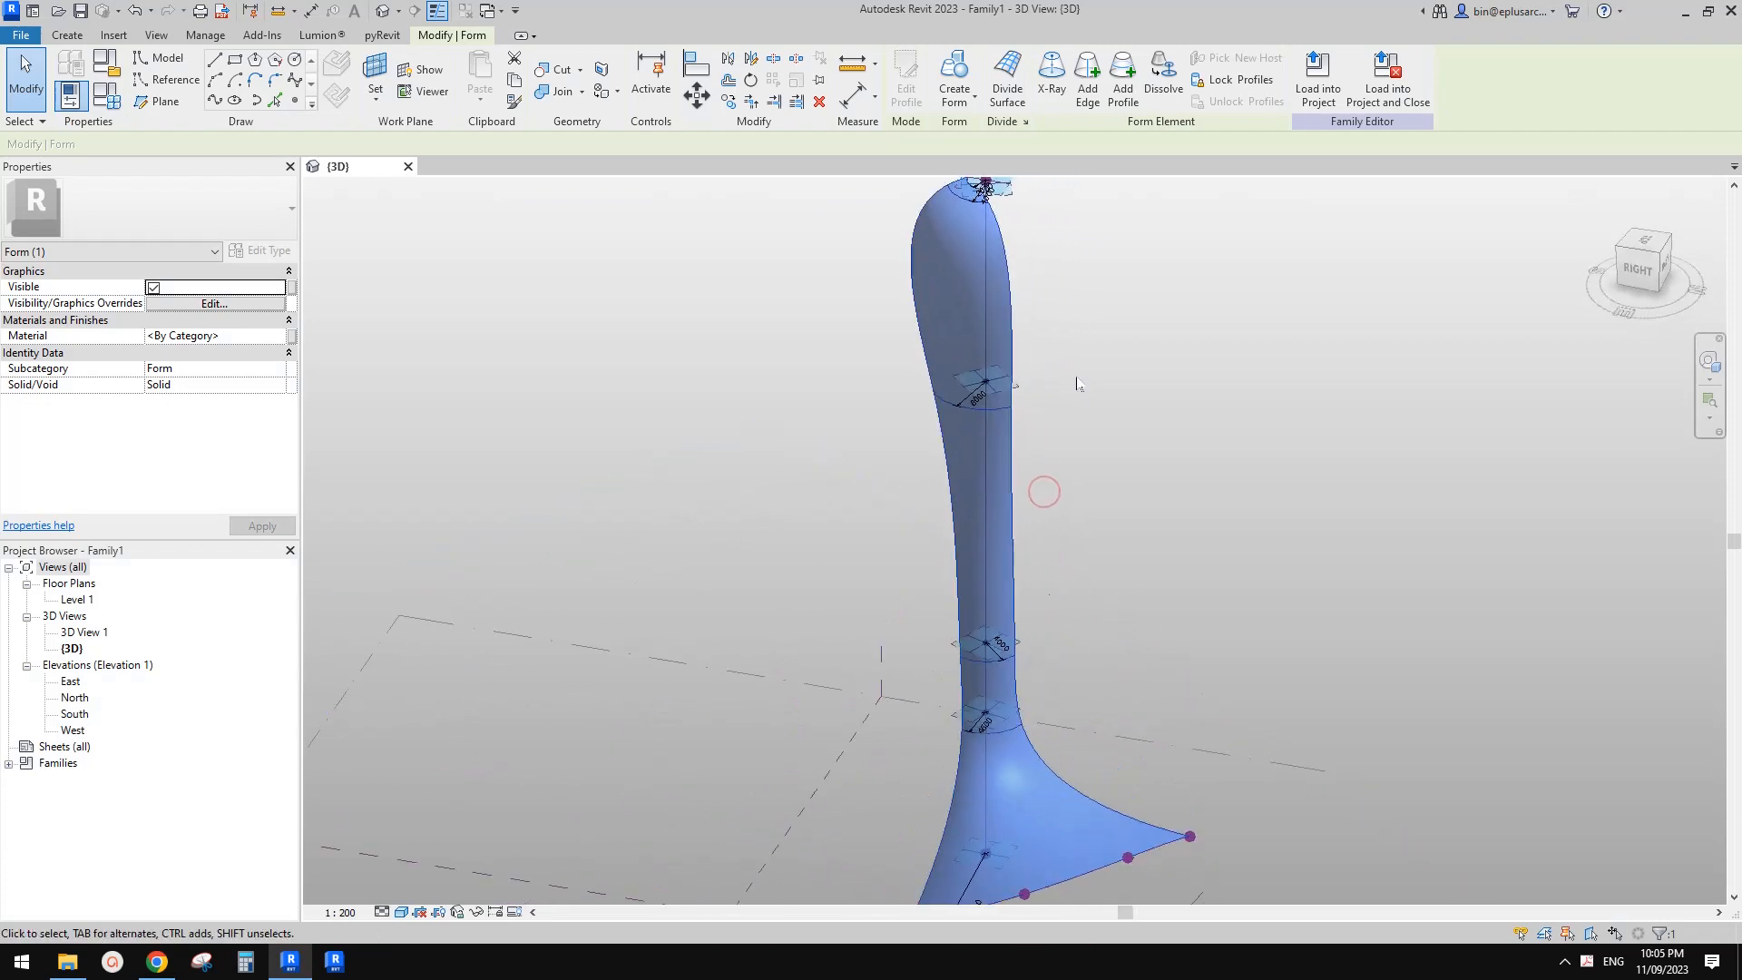
click(1007, 88)
mouse_move(1069, 452)
middle_down()
mouse_move(1089, 401)
mouse_move(1082, 422)
middle_up()
middle_drag(993, 350, 911, 389)
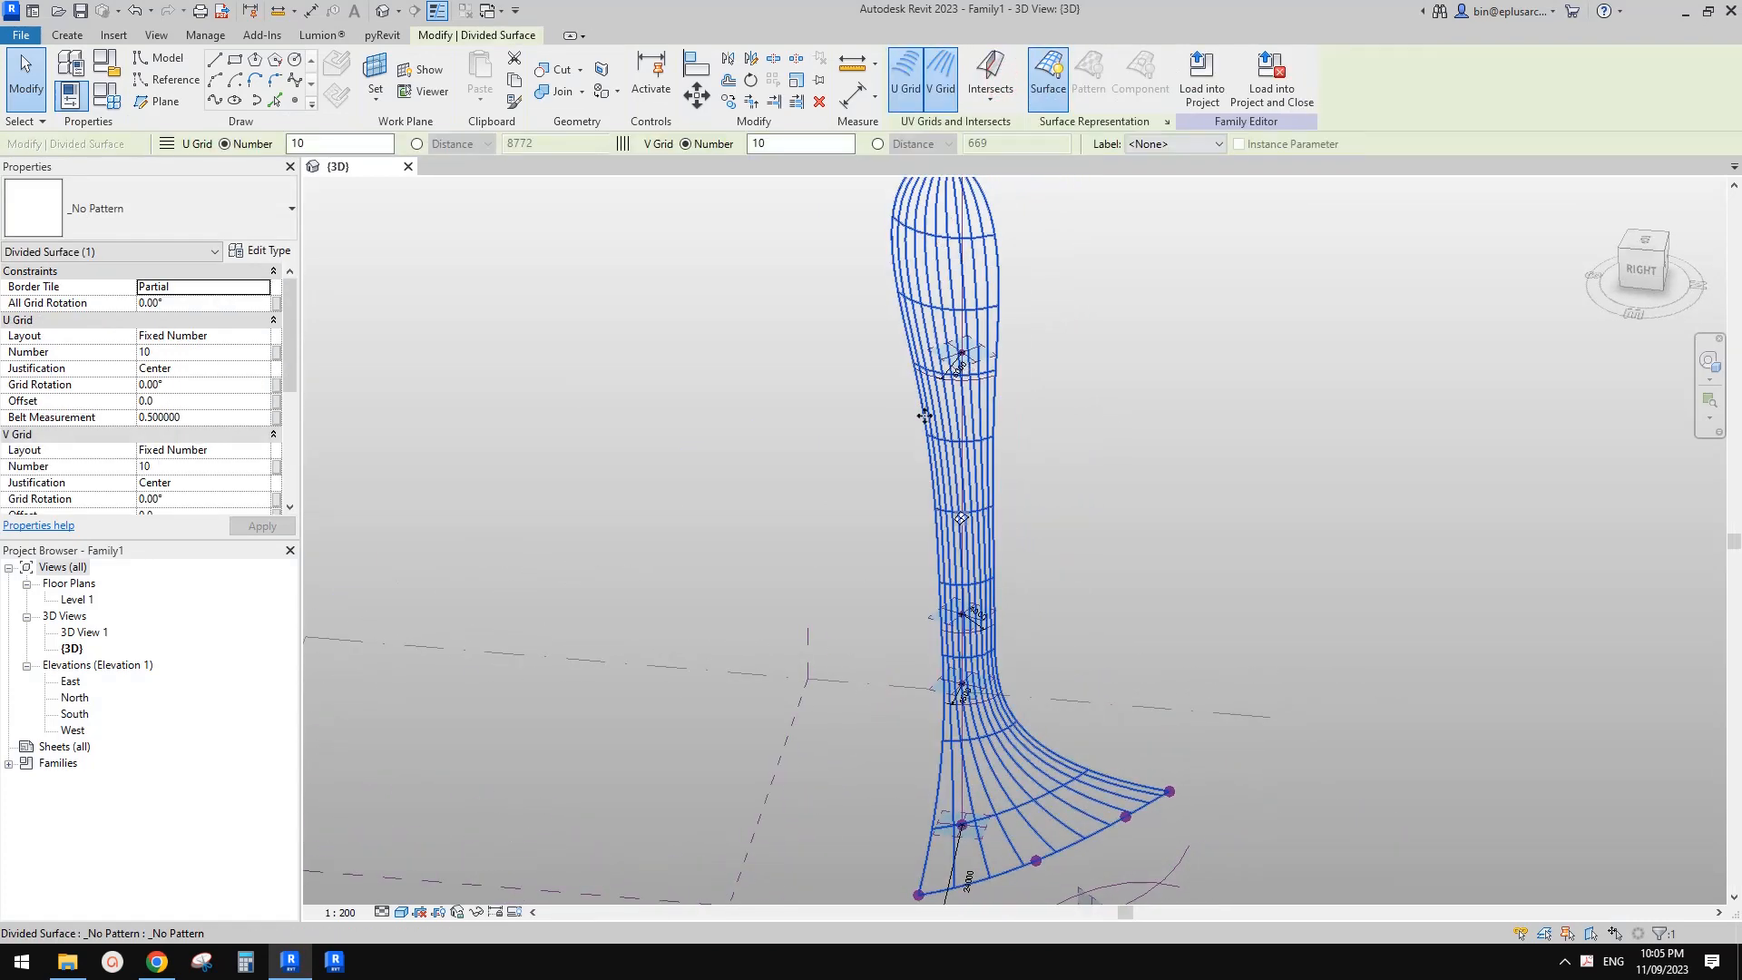
- Check the lattice in the reference image and apply the Rectangle pattern to the divided surface in Revit
click(190, 222)
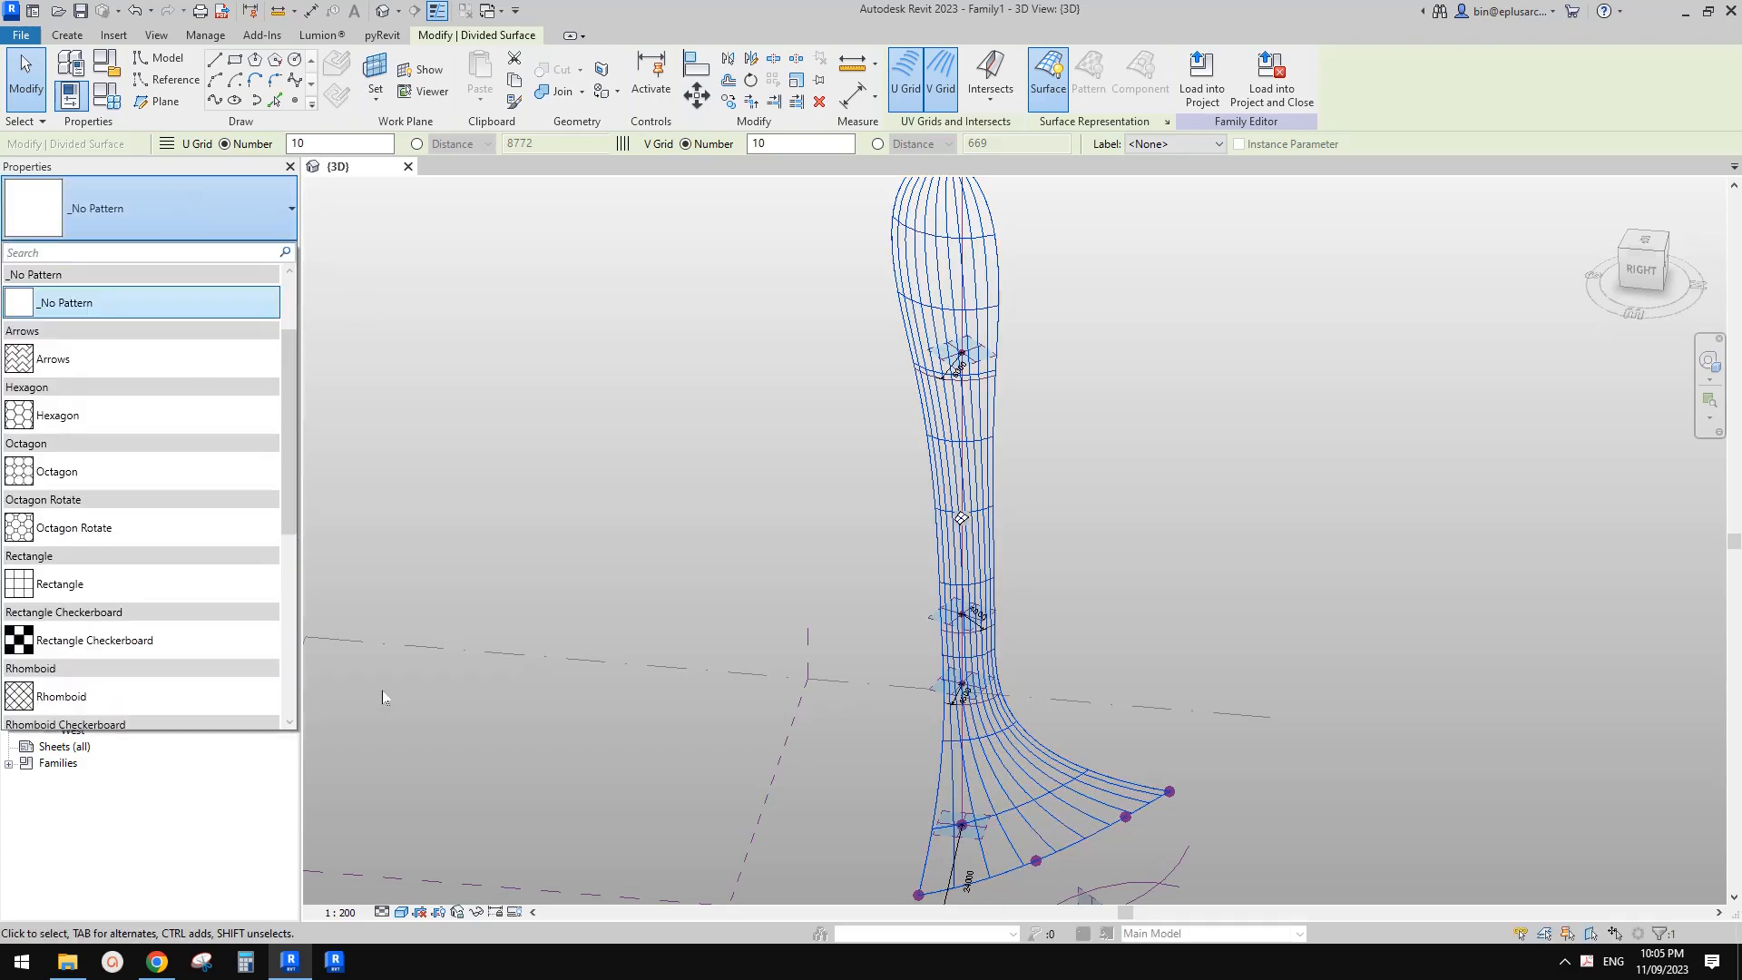
click(157, 962)
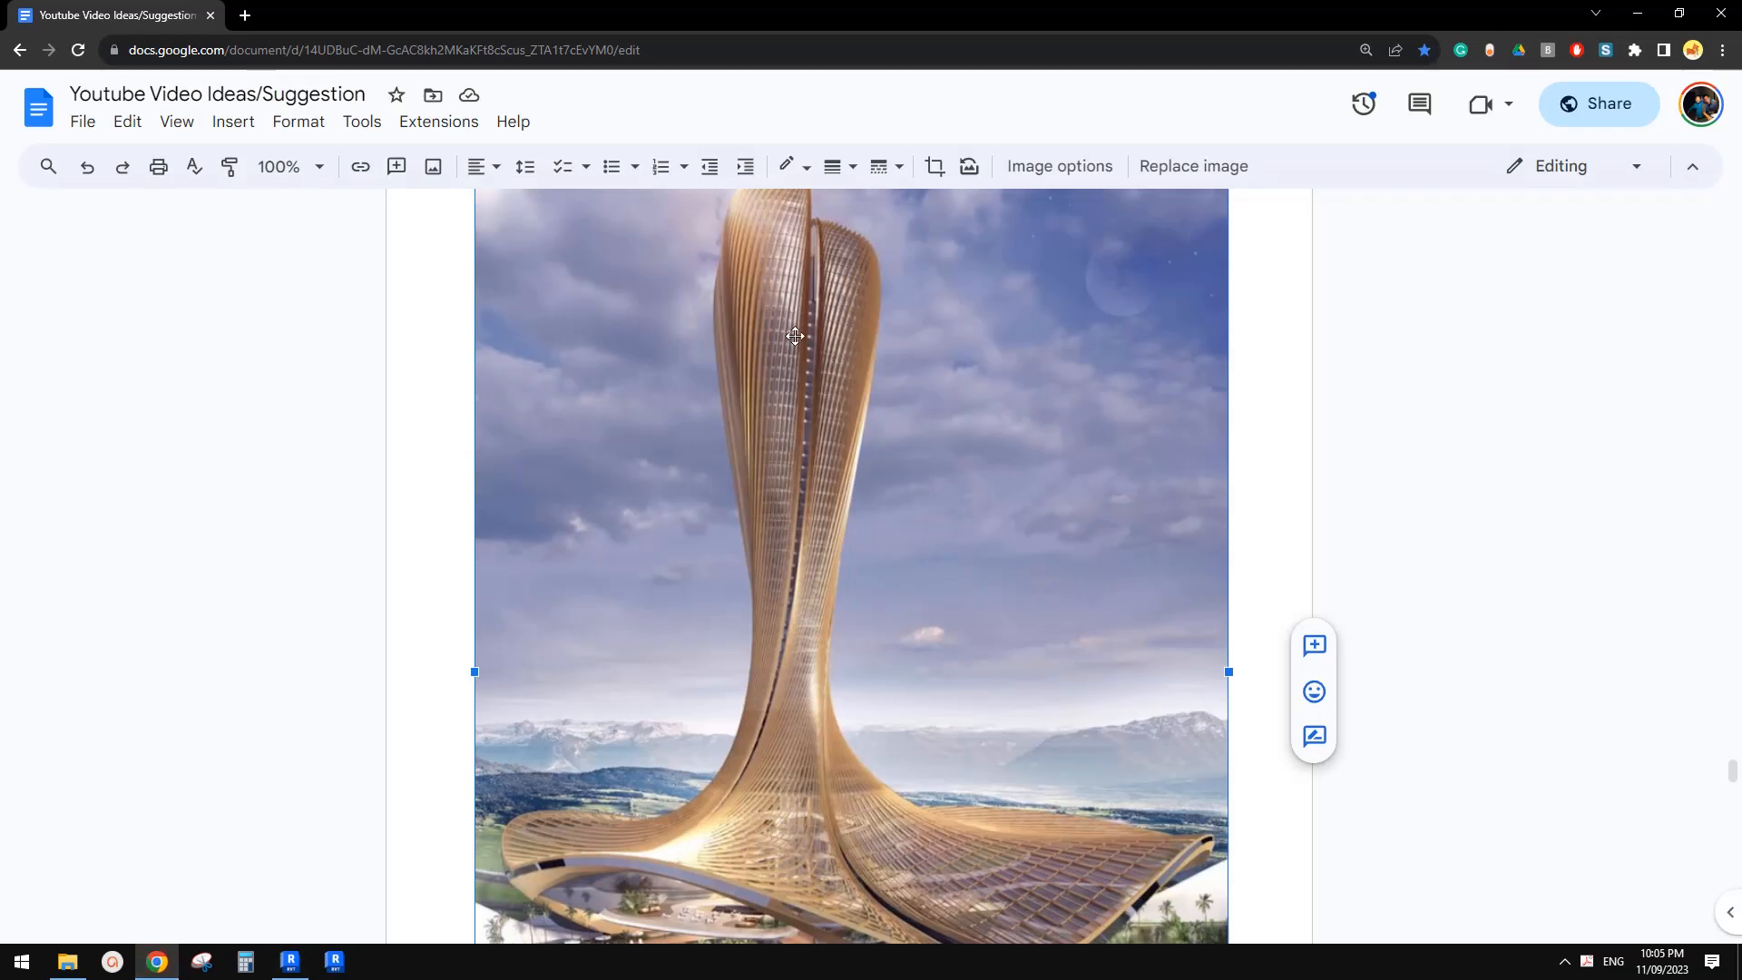
click(290, 961)
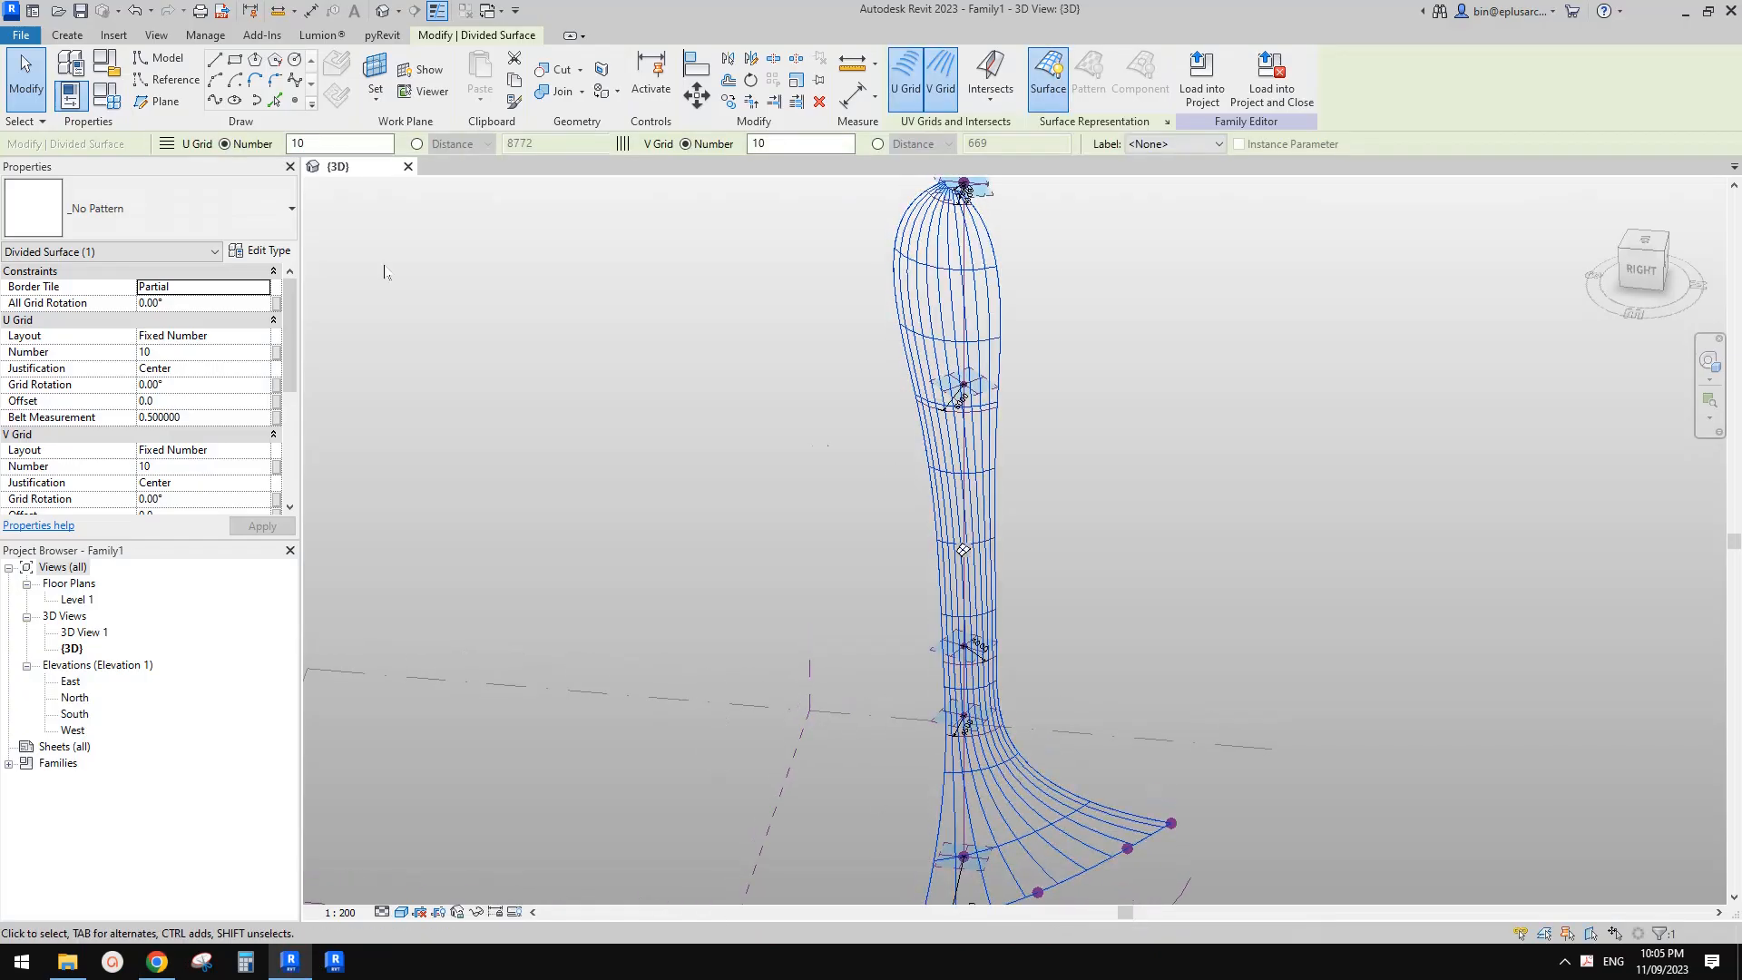
click(181, 209)
scroll(179, 273, down, 4)
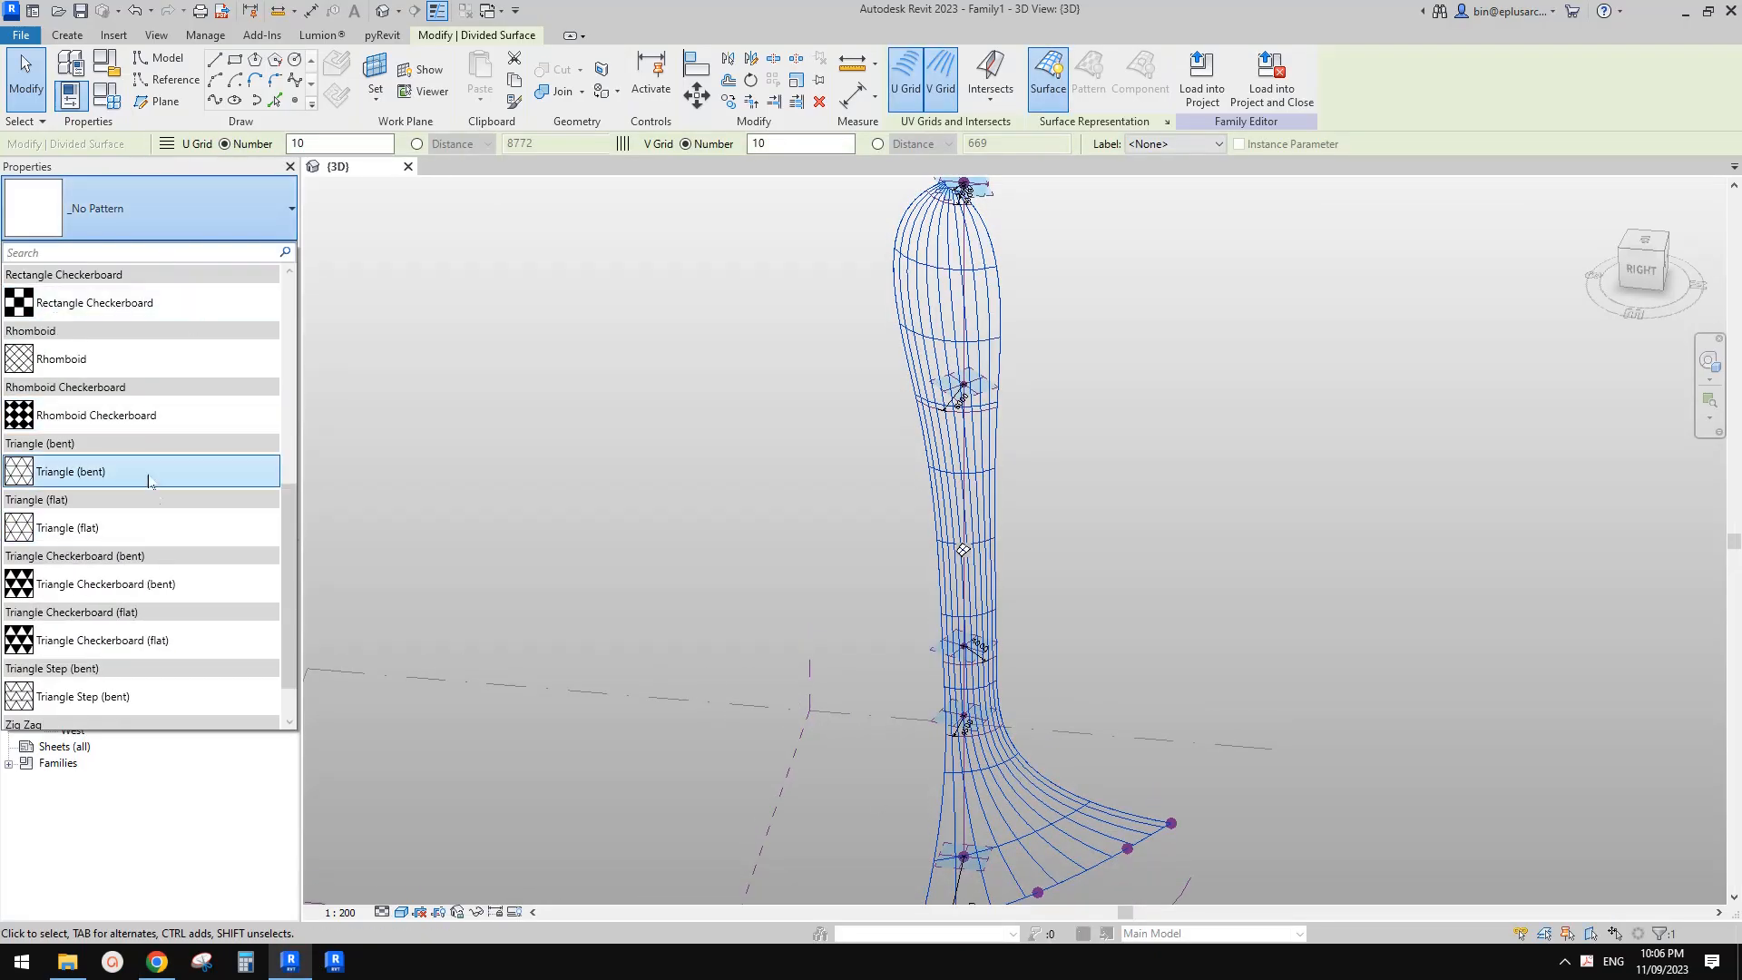
scroll(168, 508, up, 2)
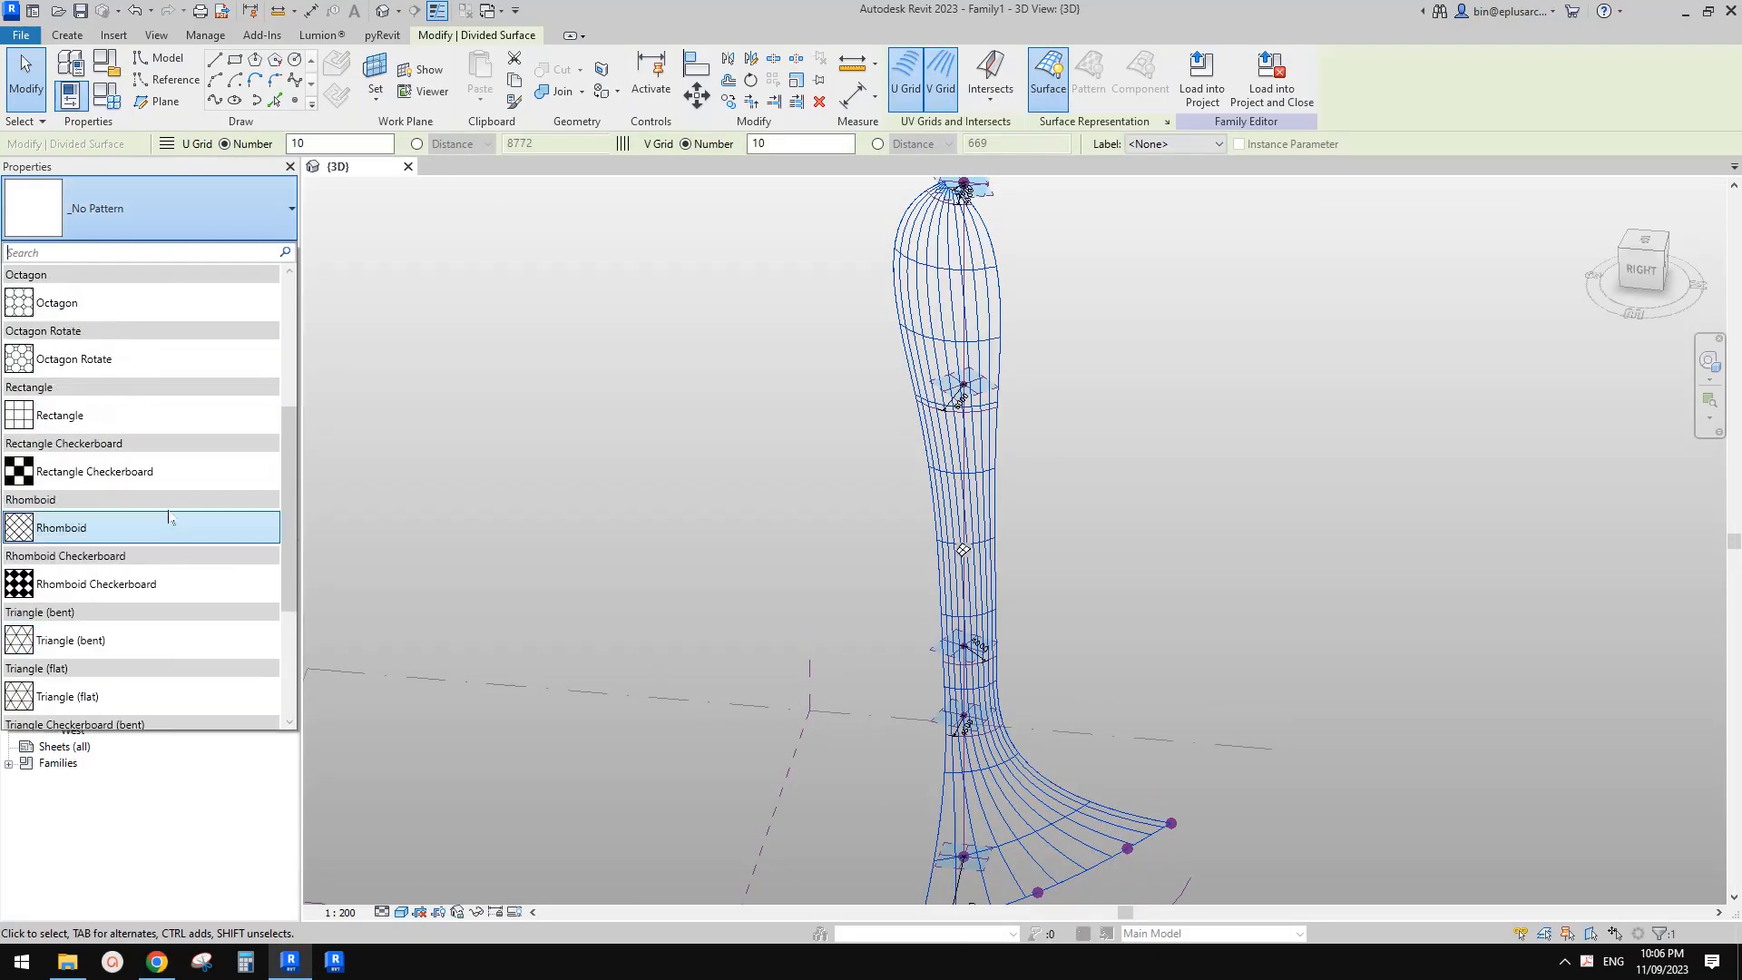
click(91, 424)
shift+middle_drag(1074, 509, 1003, 580)
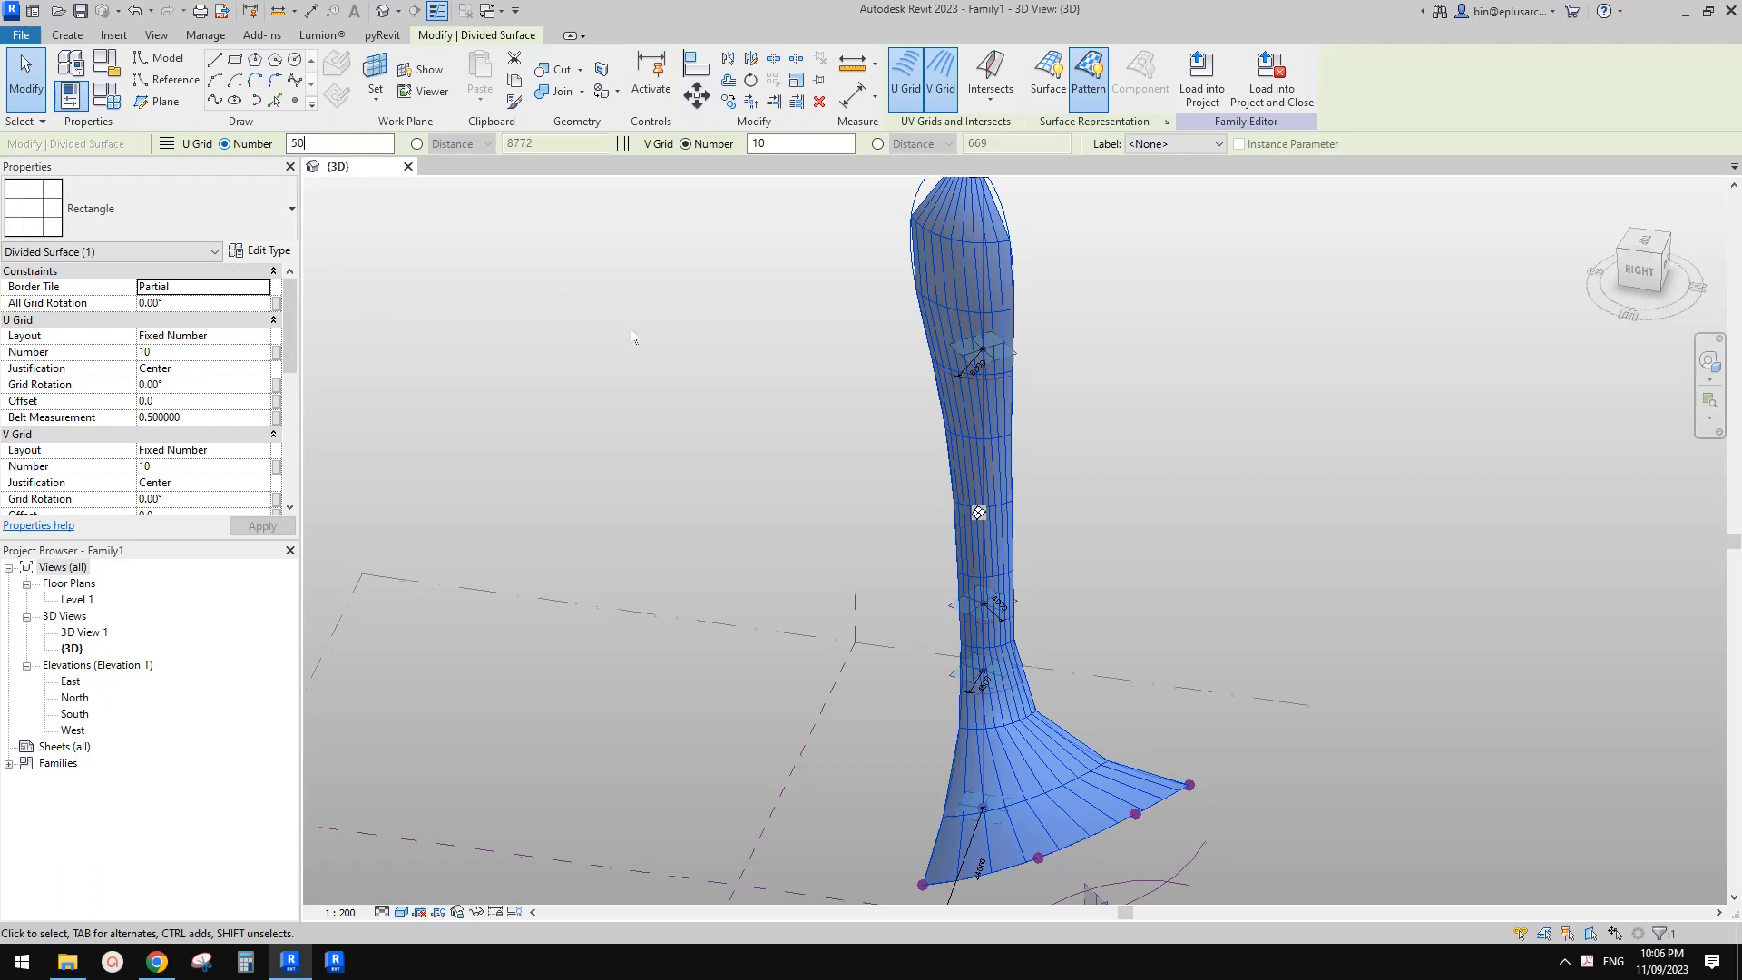
- Set the divided surface's U grid number to 50 and its V grid number to 40
key(Return)
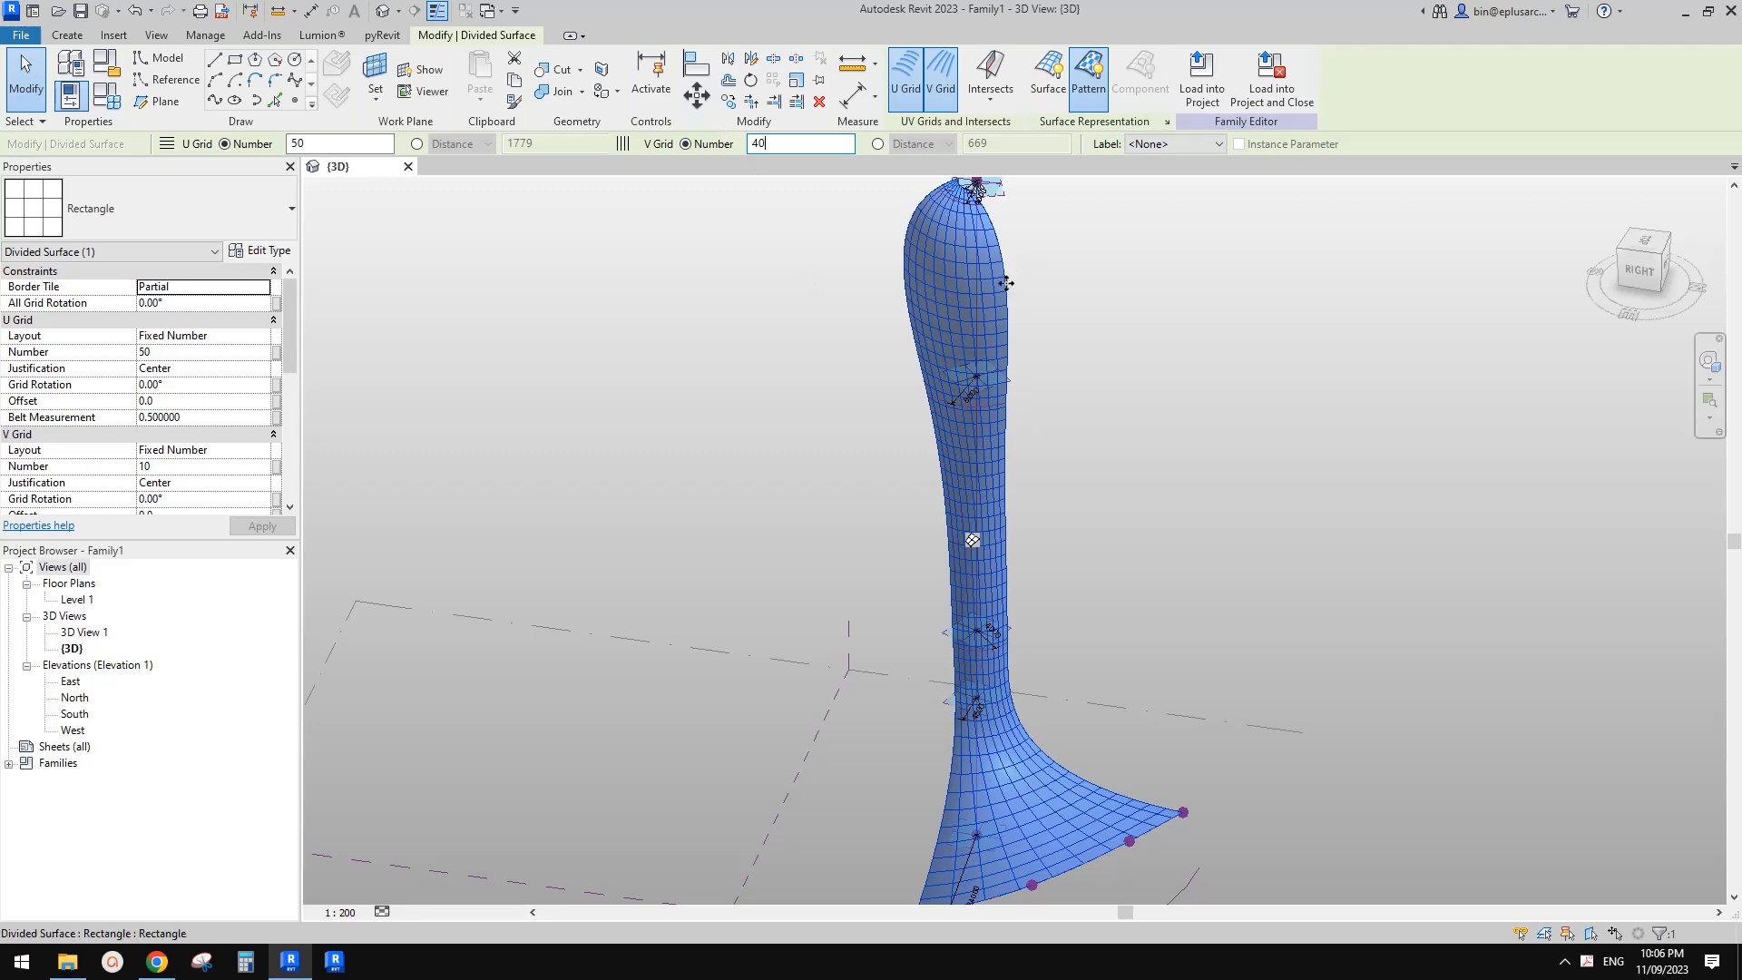
key(Return)
middle_drag(1004, 283, 978, 437)
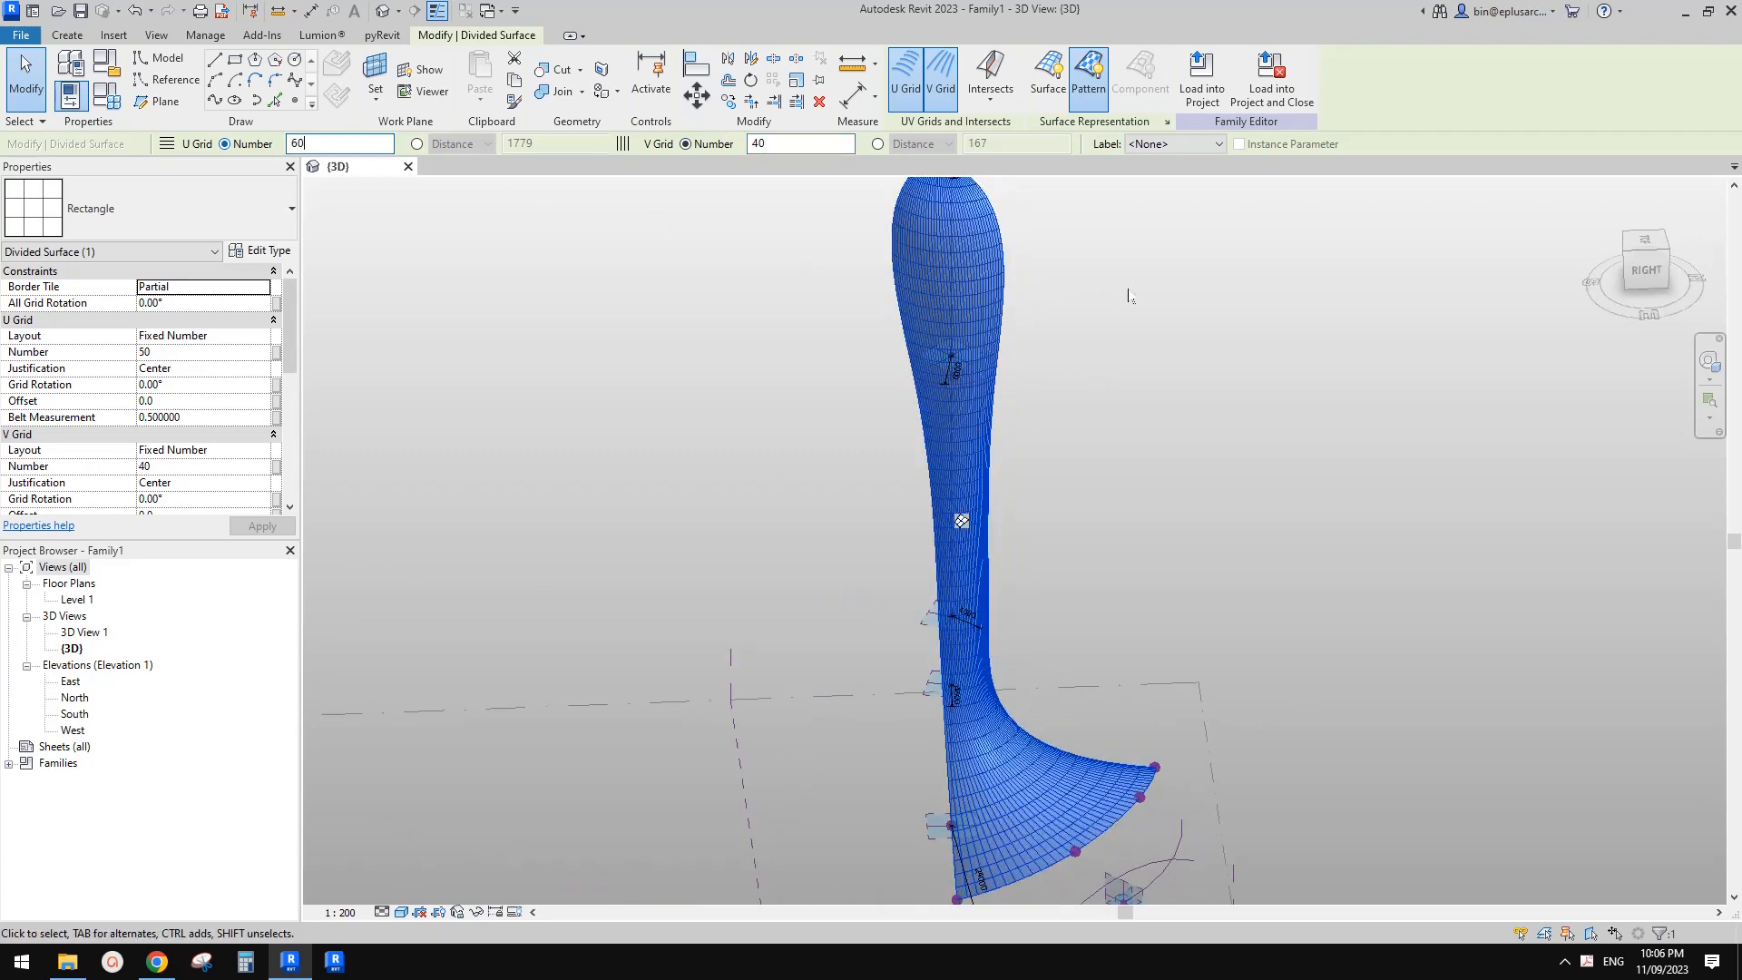
- Set the divided surface's U grid number to 60
click(1083, 426)
scroll(1080, 431, down, 1)
scroll(1065, 556, up, 2)
shift+middle_drag(1049, 498, 1115, 502)
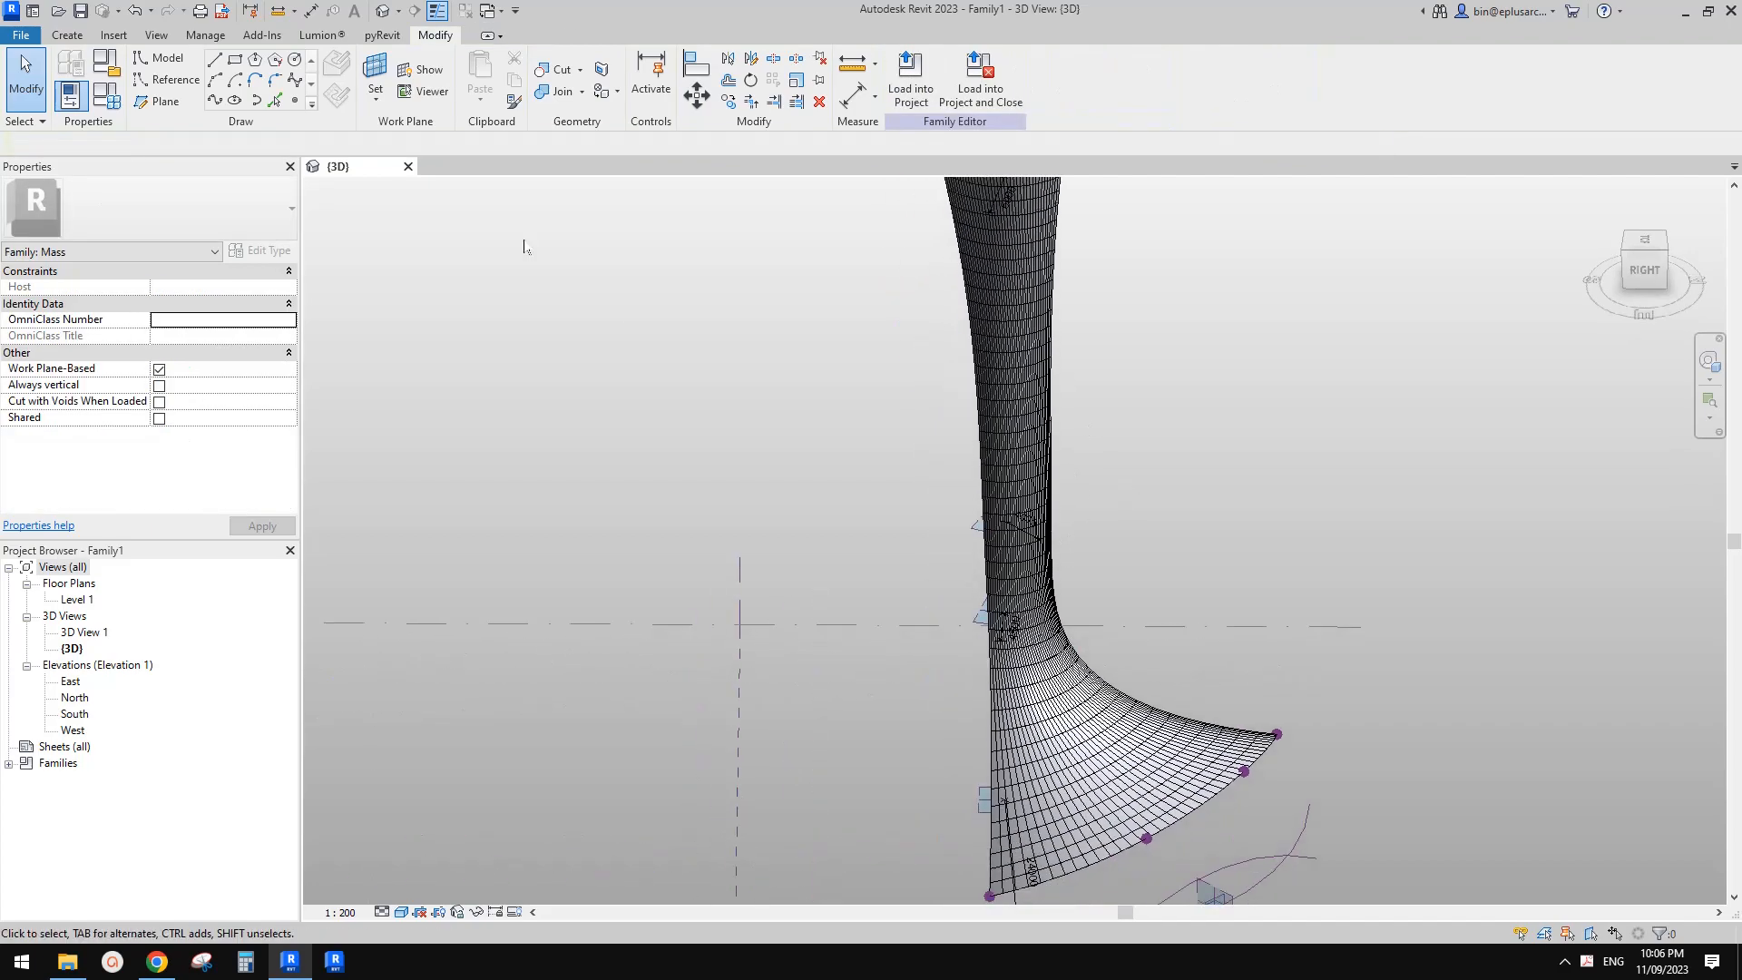
- Examine the panel density along the tower from several sides and check the length of the vertical reference line
click(838, 243)
scroll(1051, 716, up, 3)
scroll(1051, 715, down, 4)
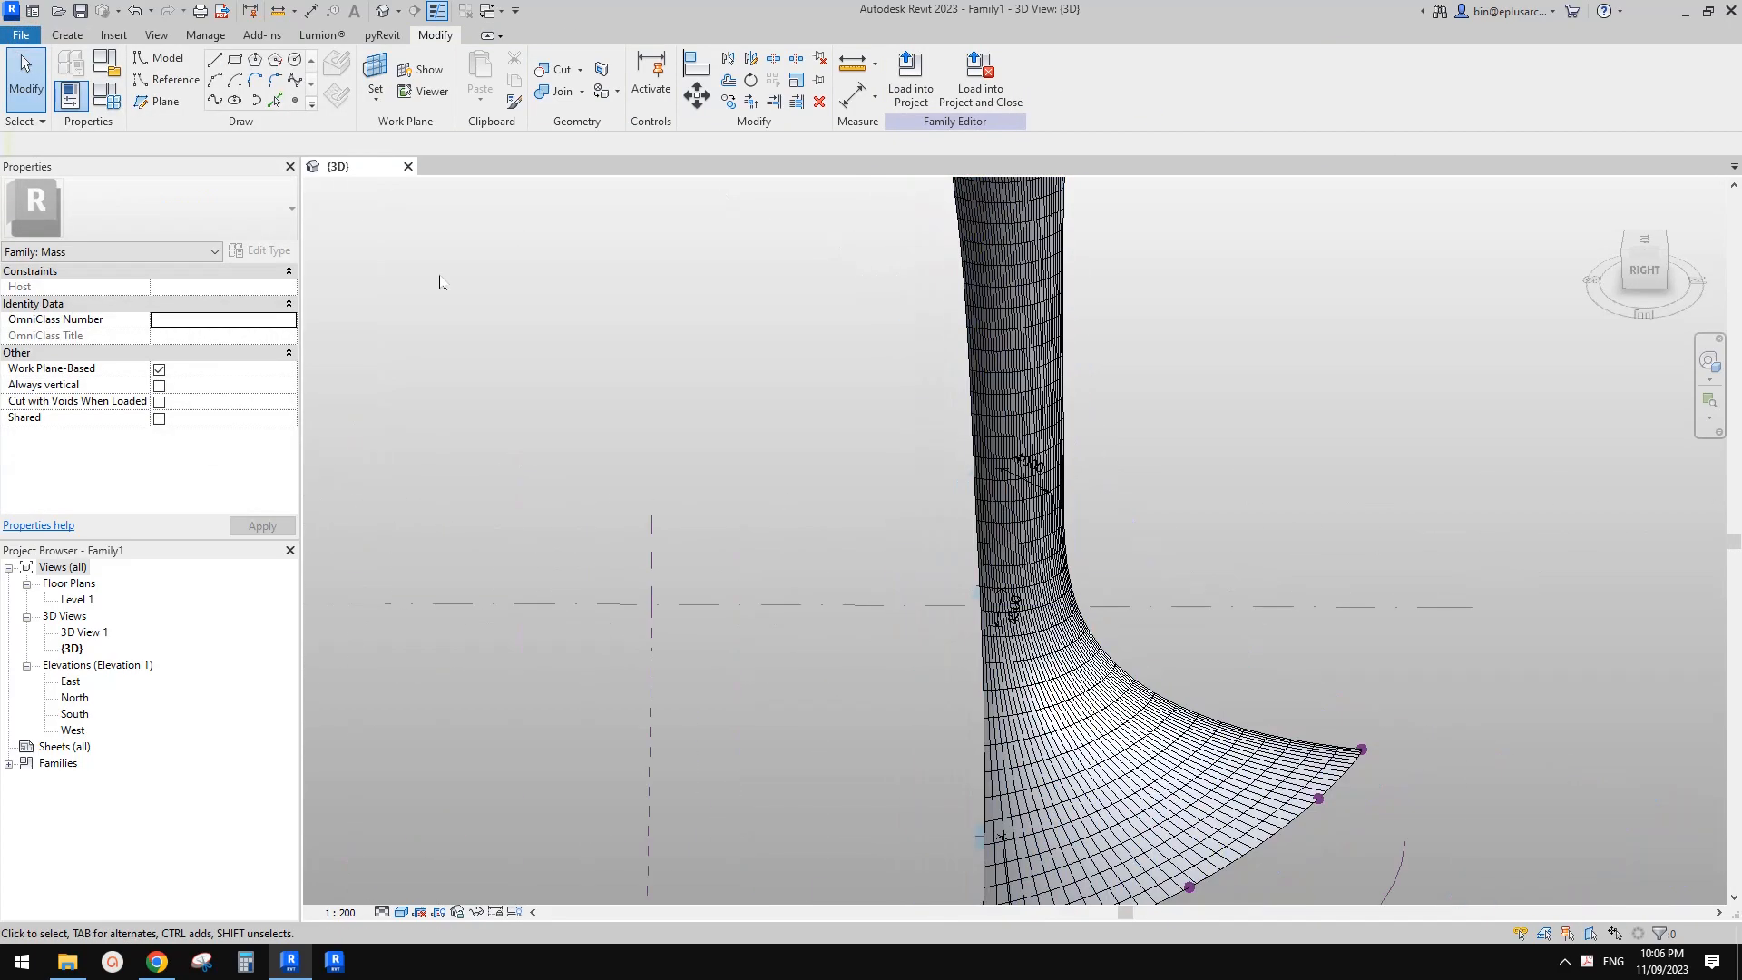
shift+middle_drag(1031, 544, 1171, 427)
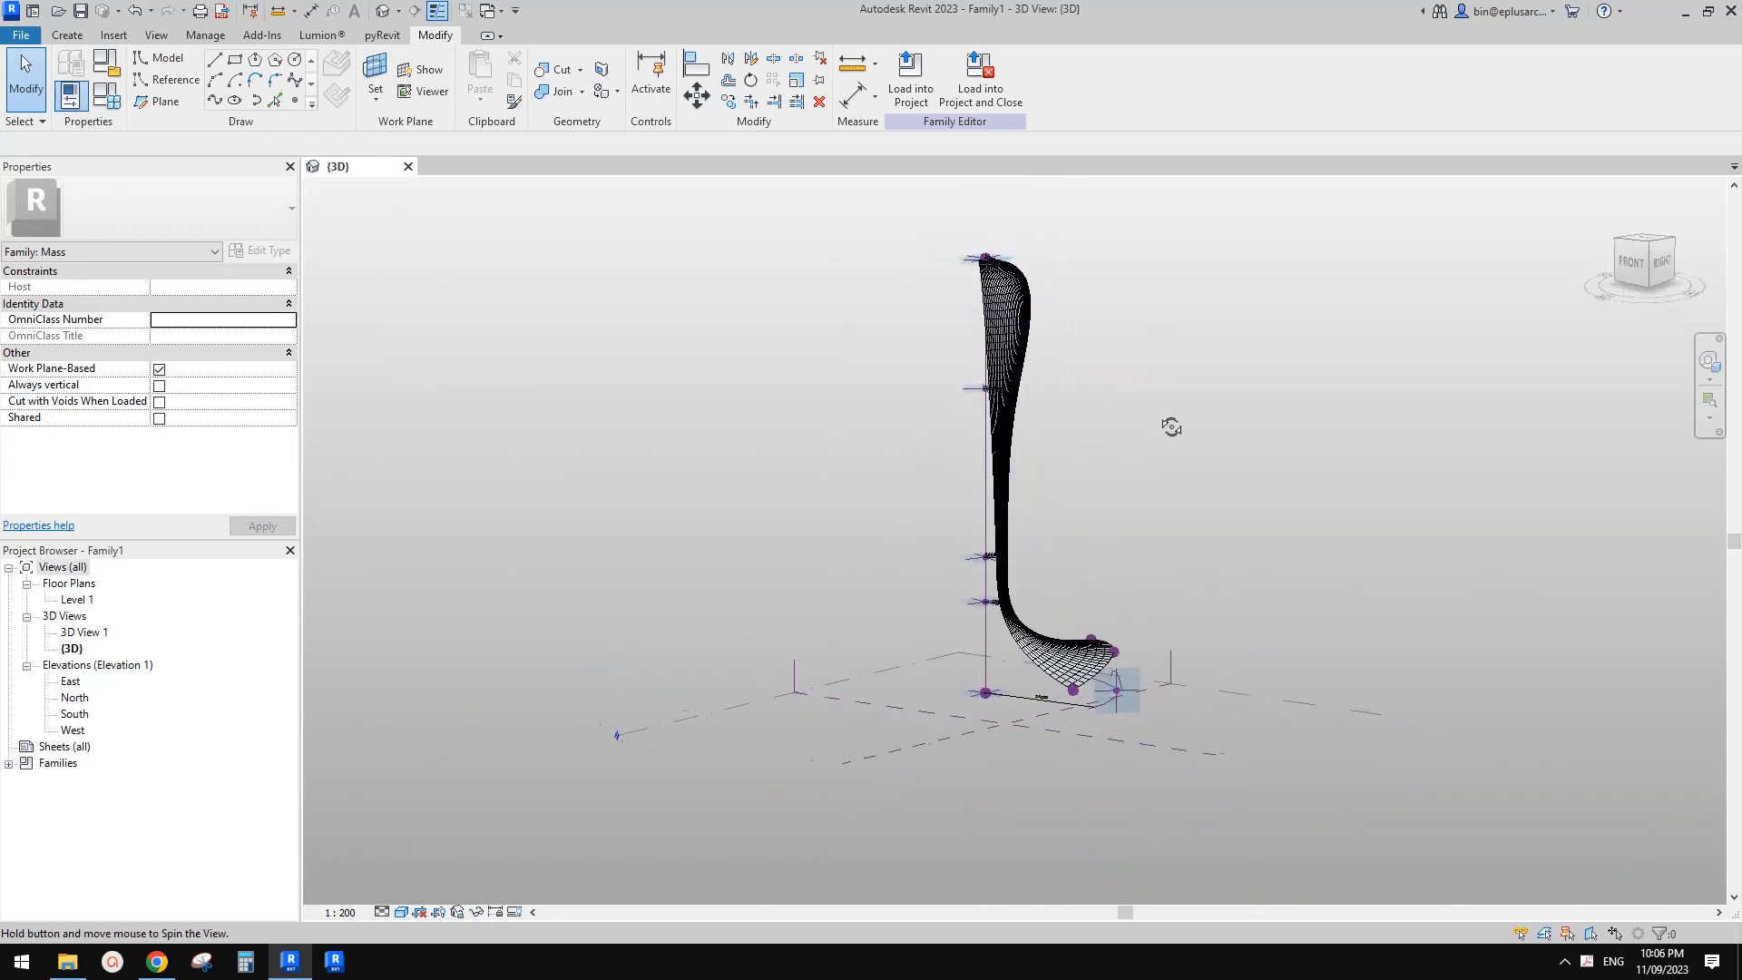
scroll(1019, 273, up, 2)
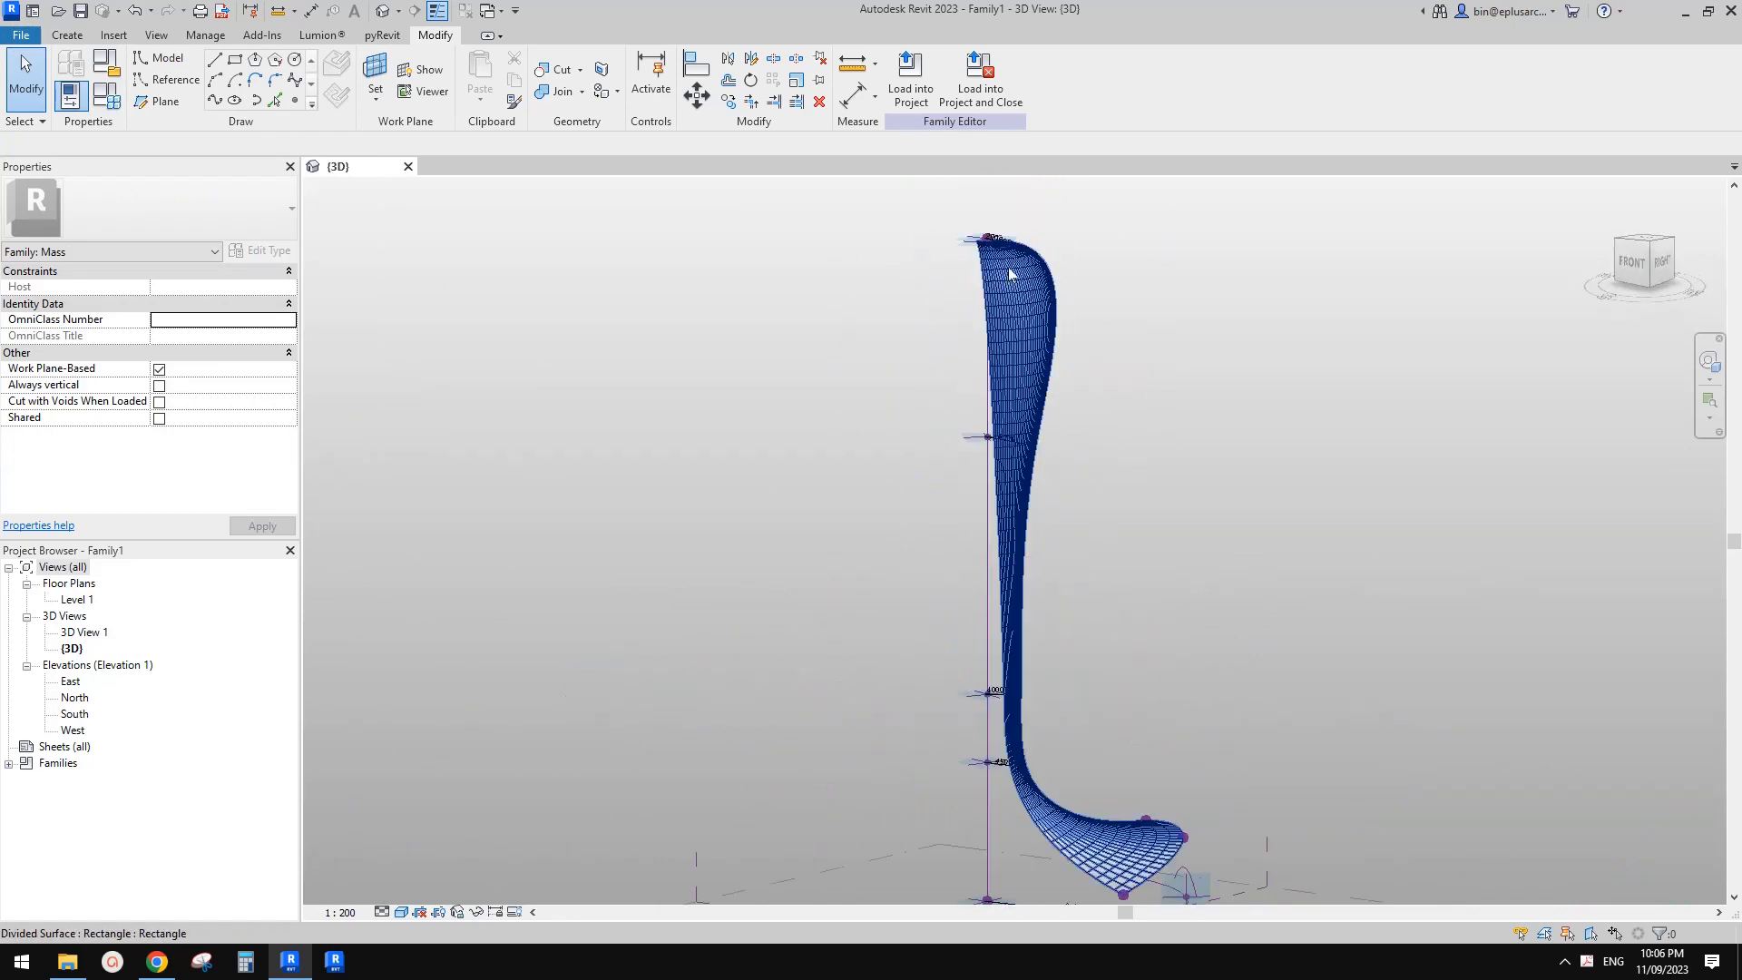
click(989, 581)
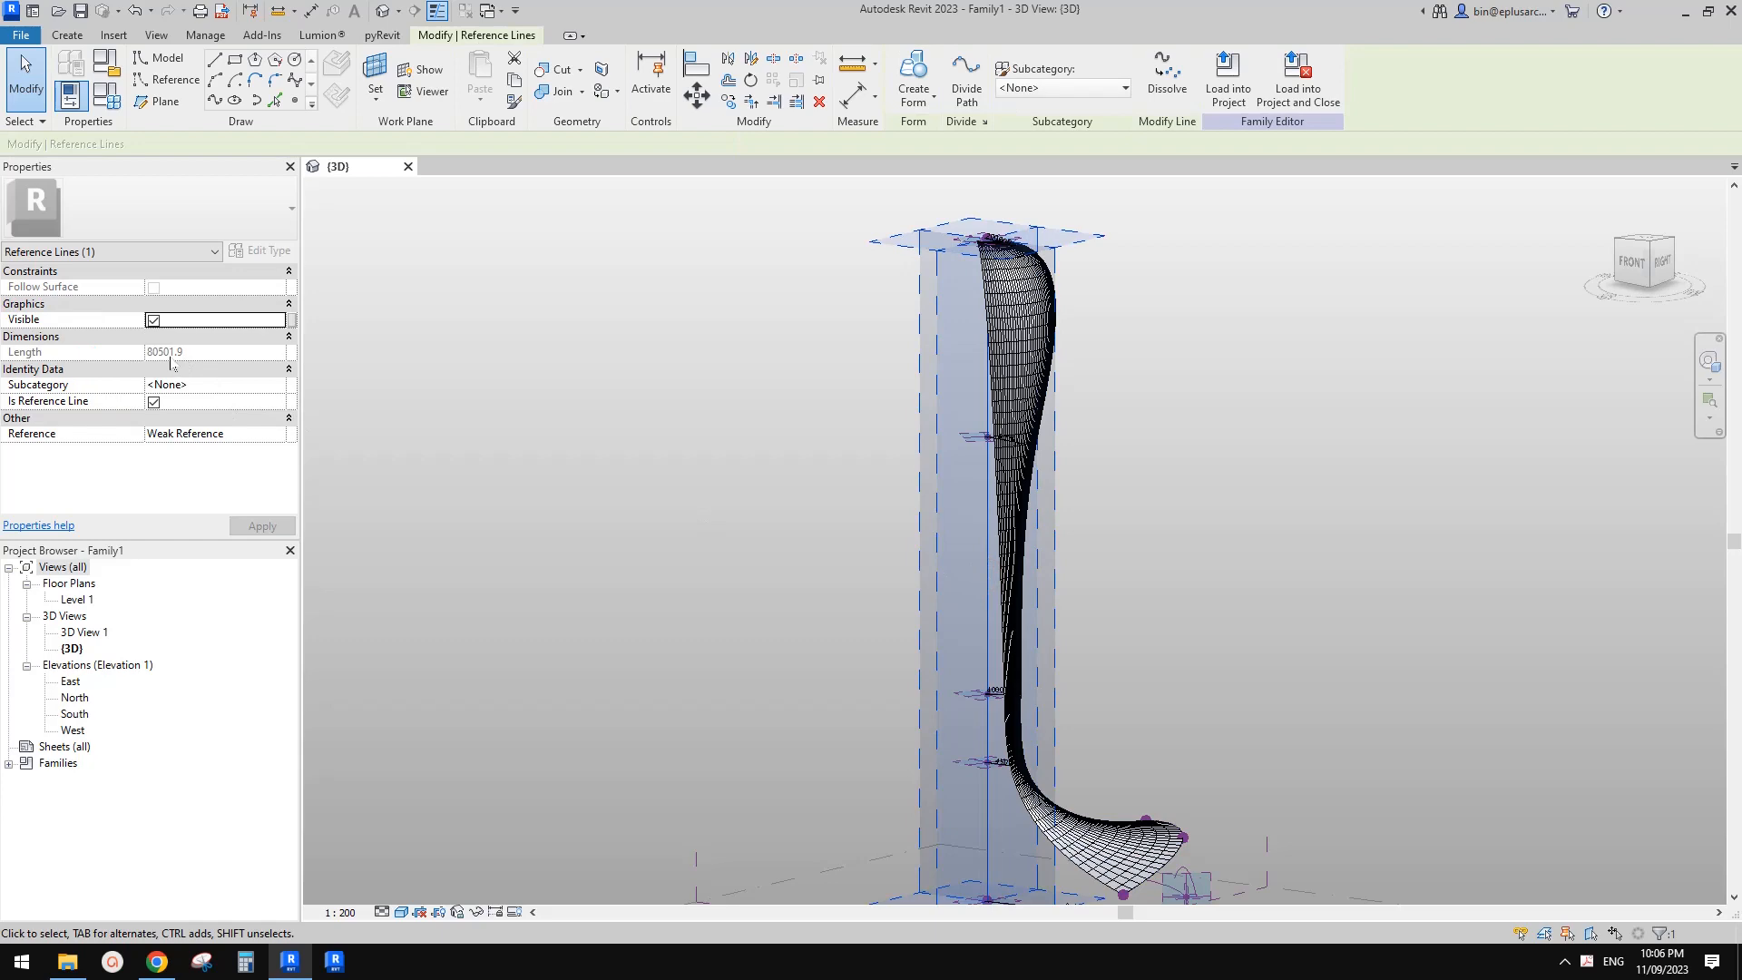
scroll(907, 517, down, 2)
shift+middle_drag(852, 572, 793, 588)
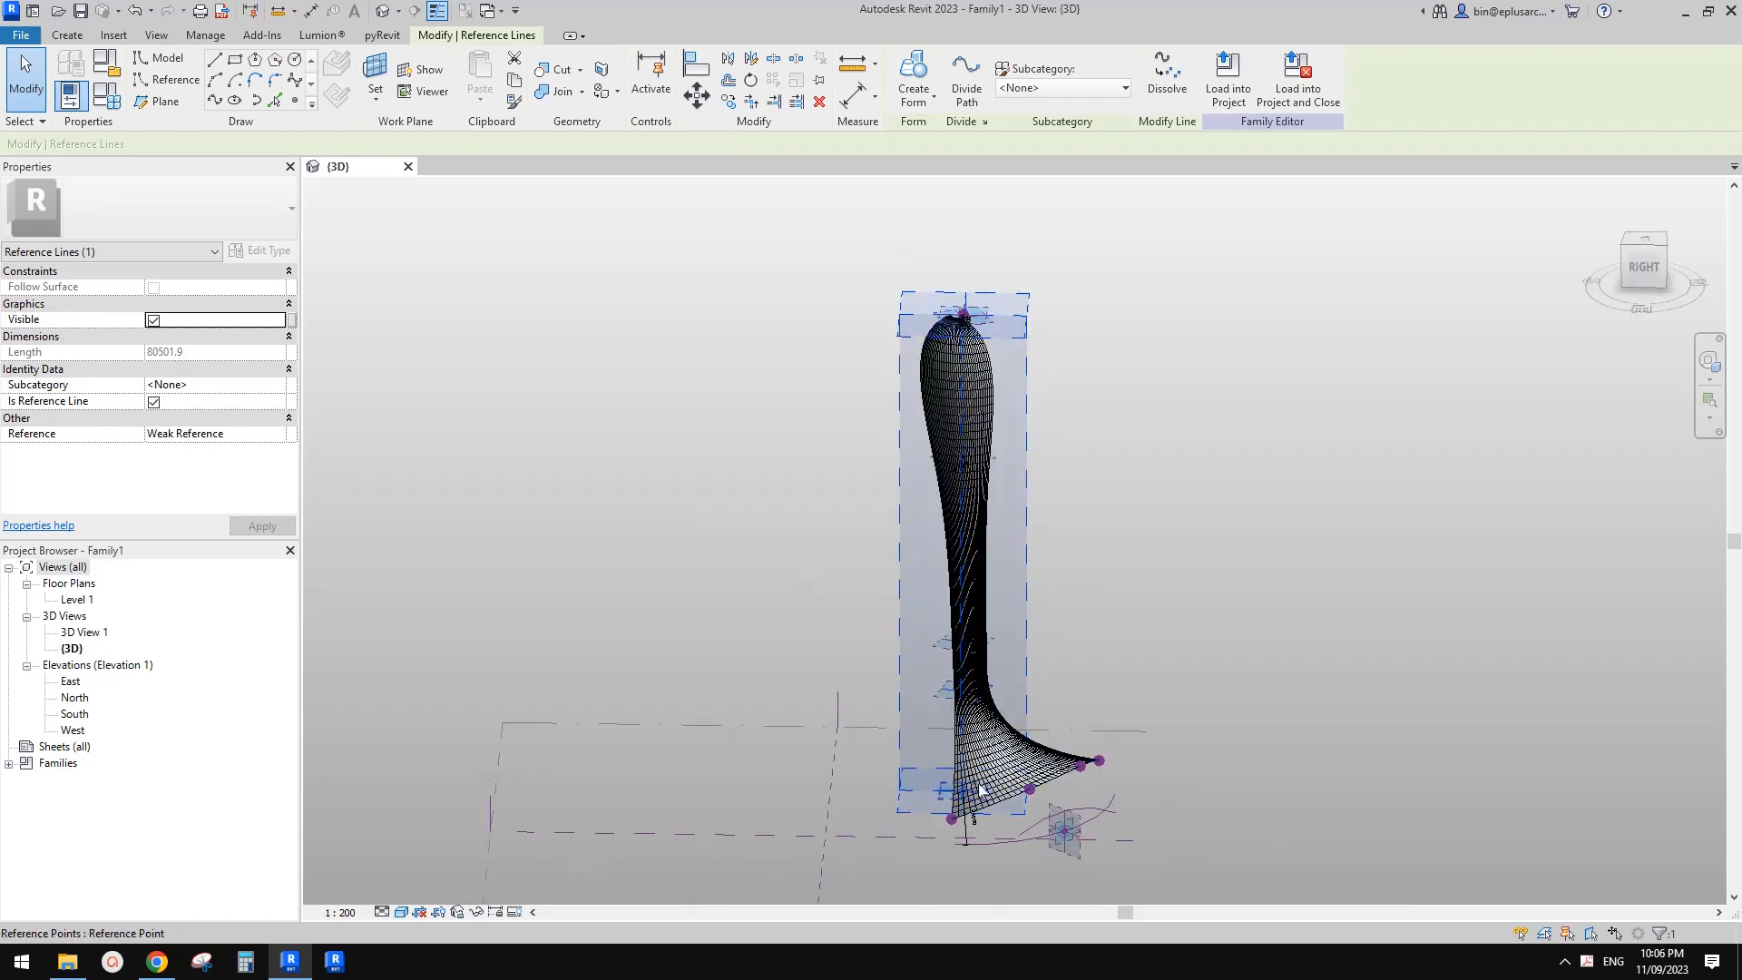
- Set the U grid layout of the tower's divided surface to Maximum Spacing
scroll(1003, 771, up, 3)
click(1099, 772)
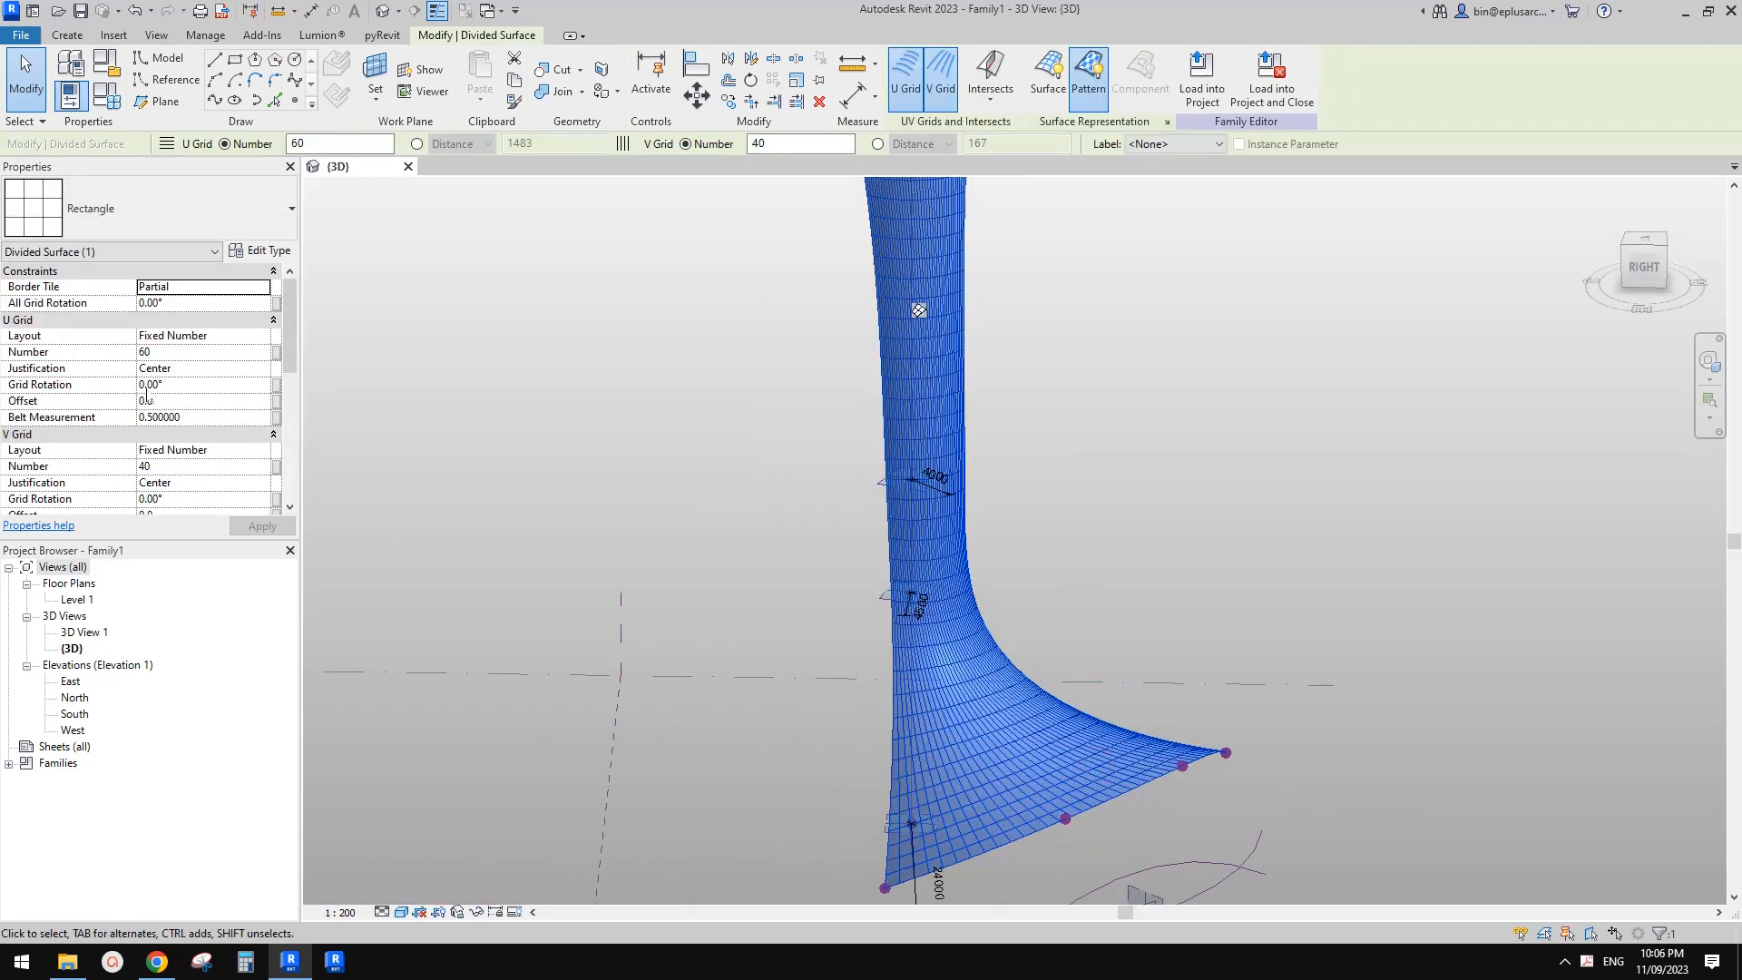
click(235, 337)
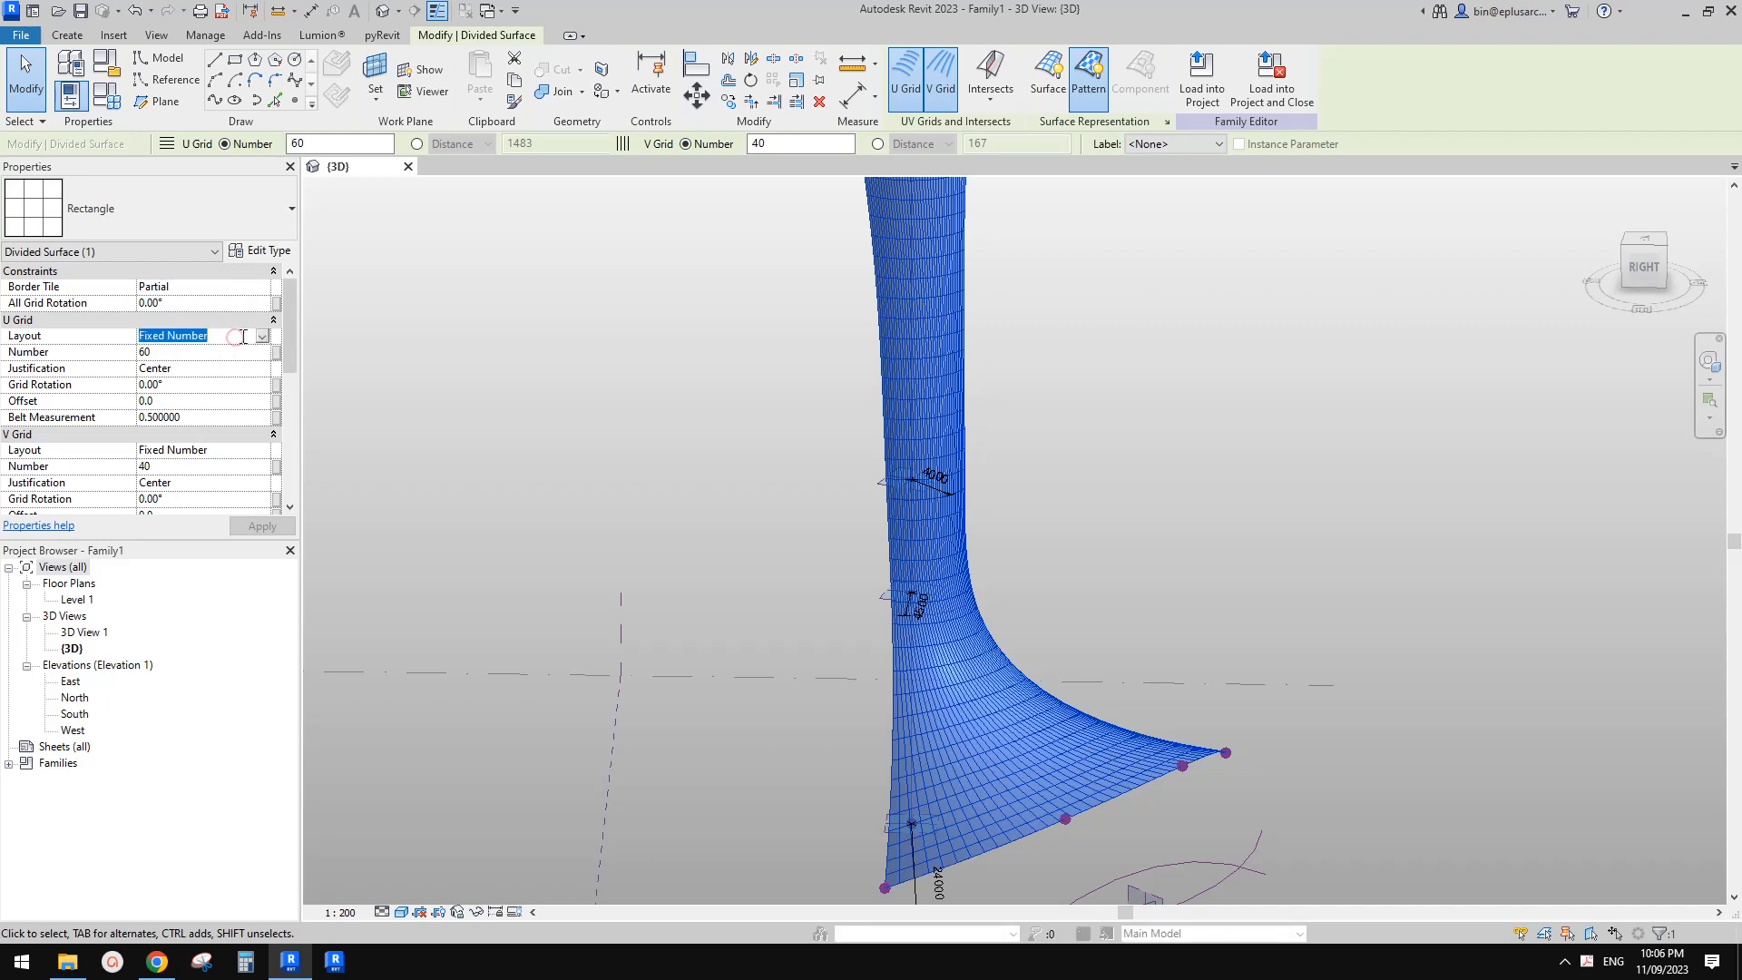
click(262, 337)
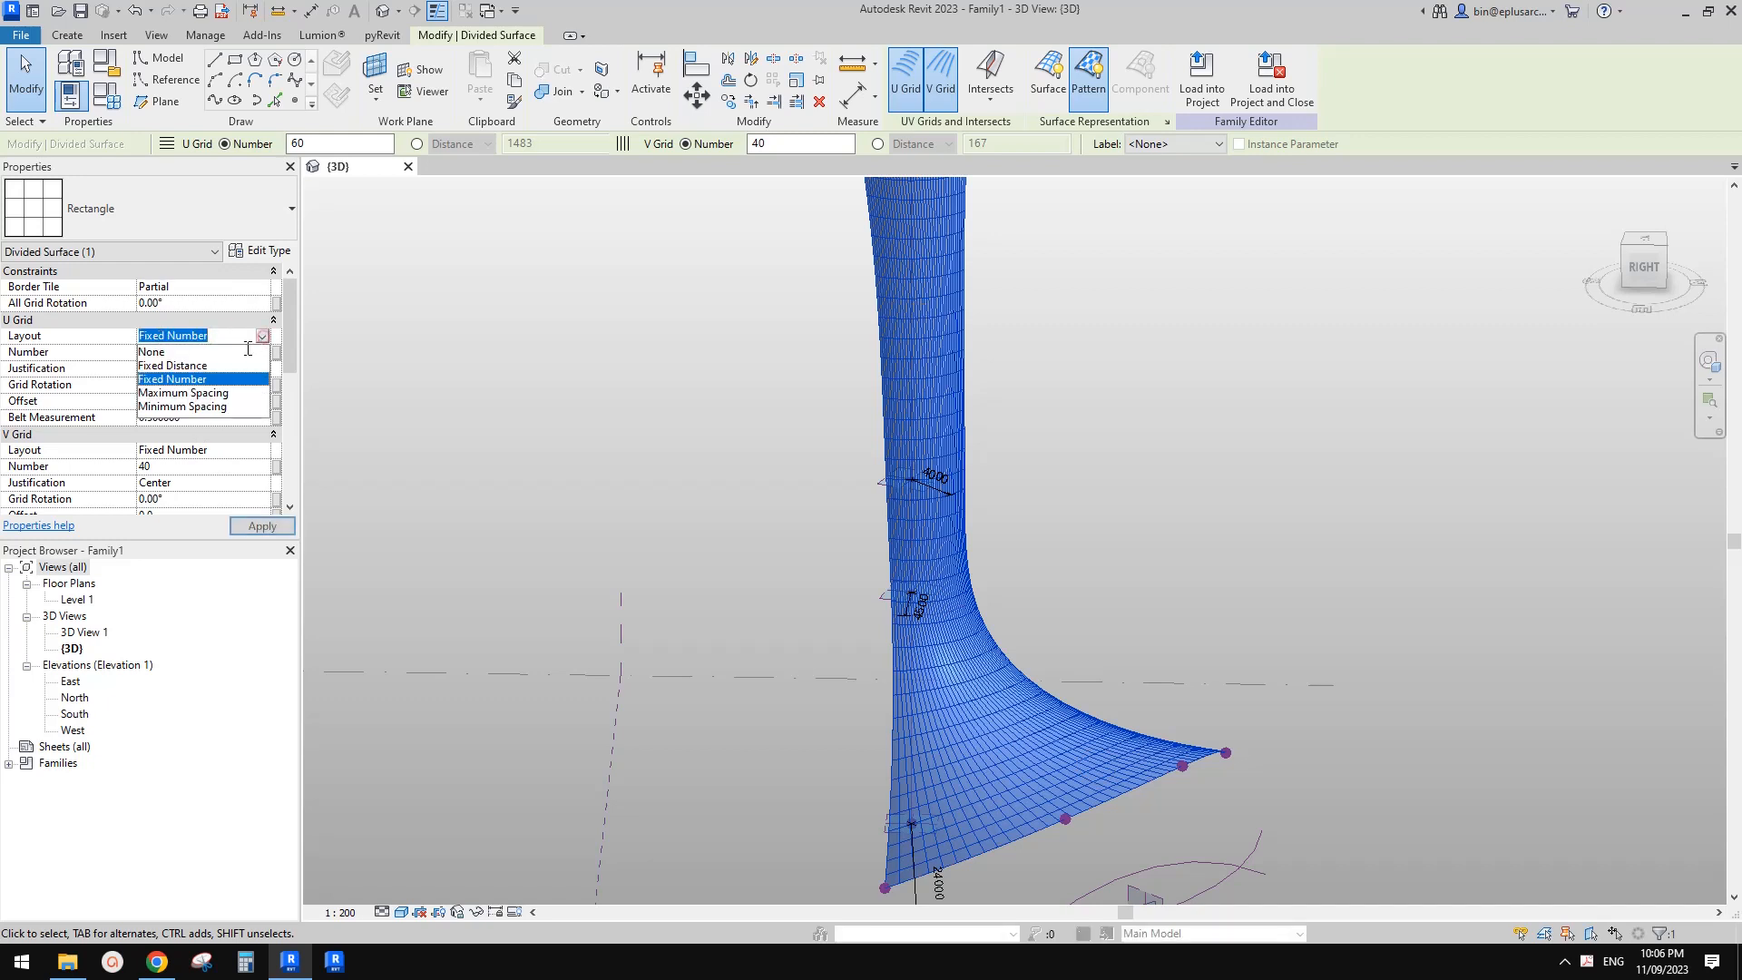
click(198, 394)
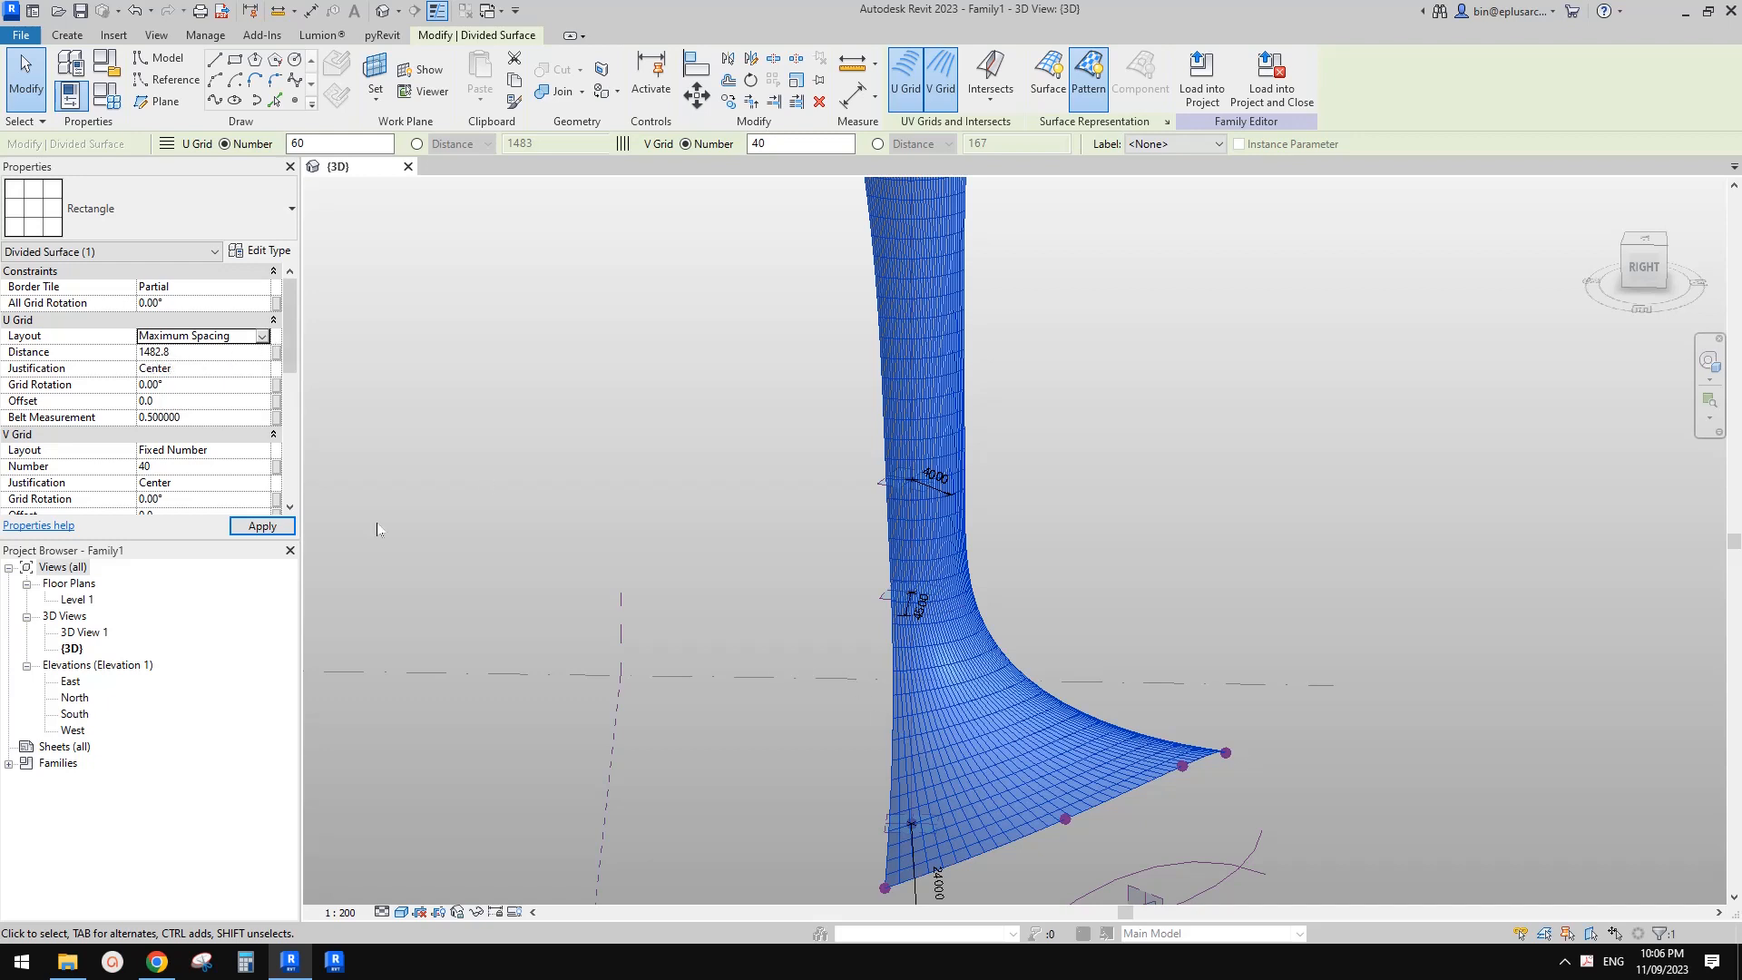
- Set the V grid layout of the divided surface to Maximum Spacing
click(232, 451)
click(241, 452)
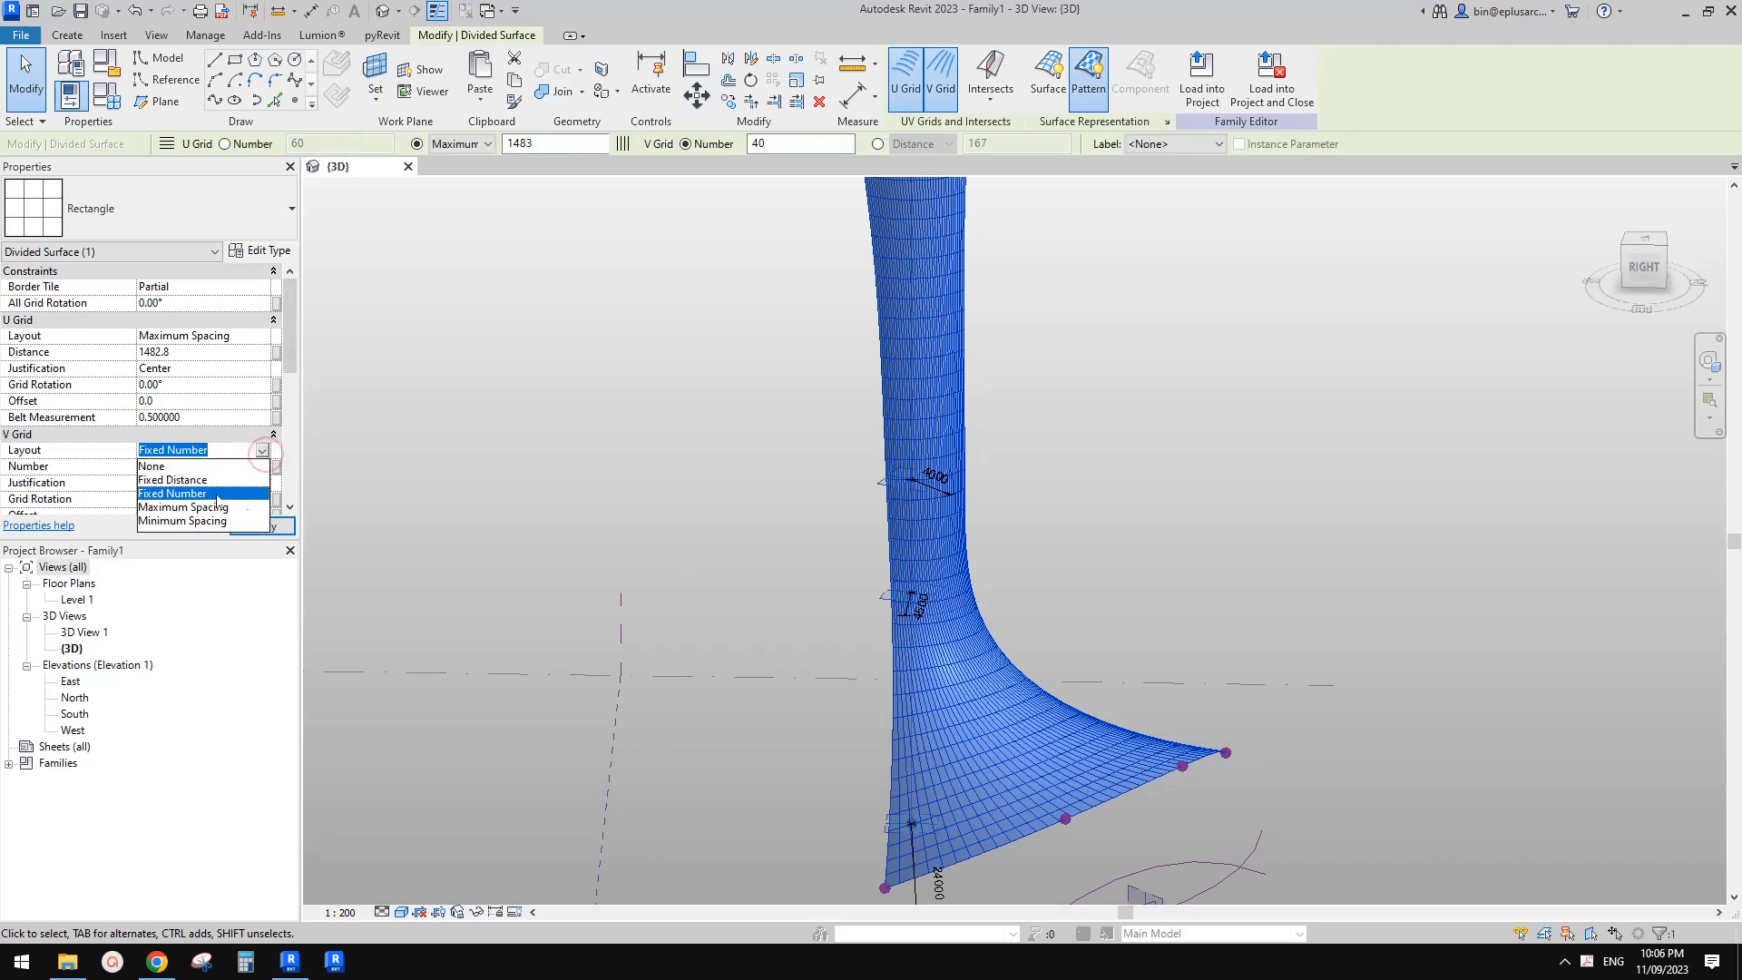
click(202, 508)
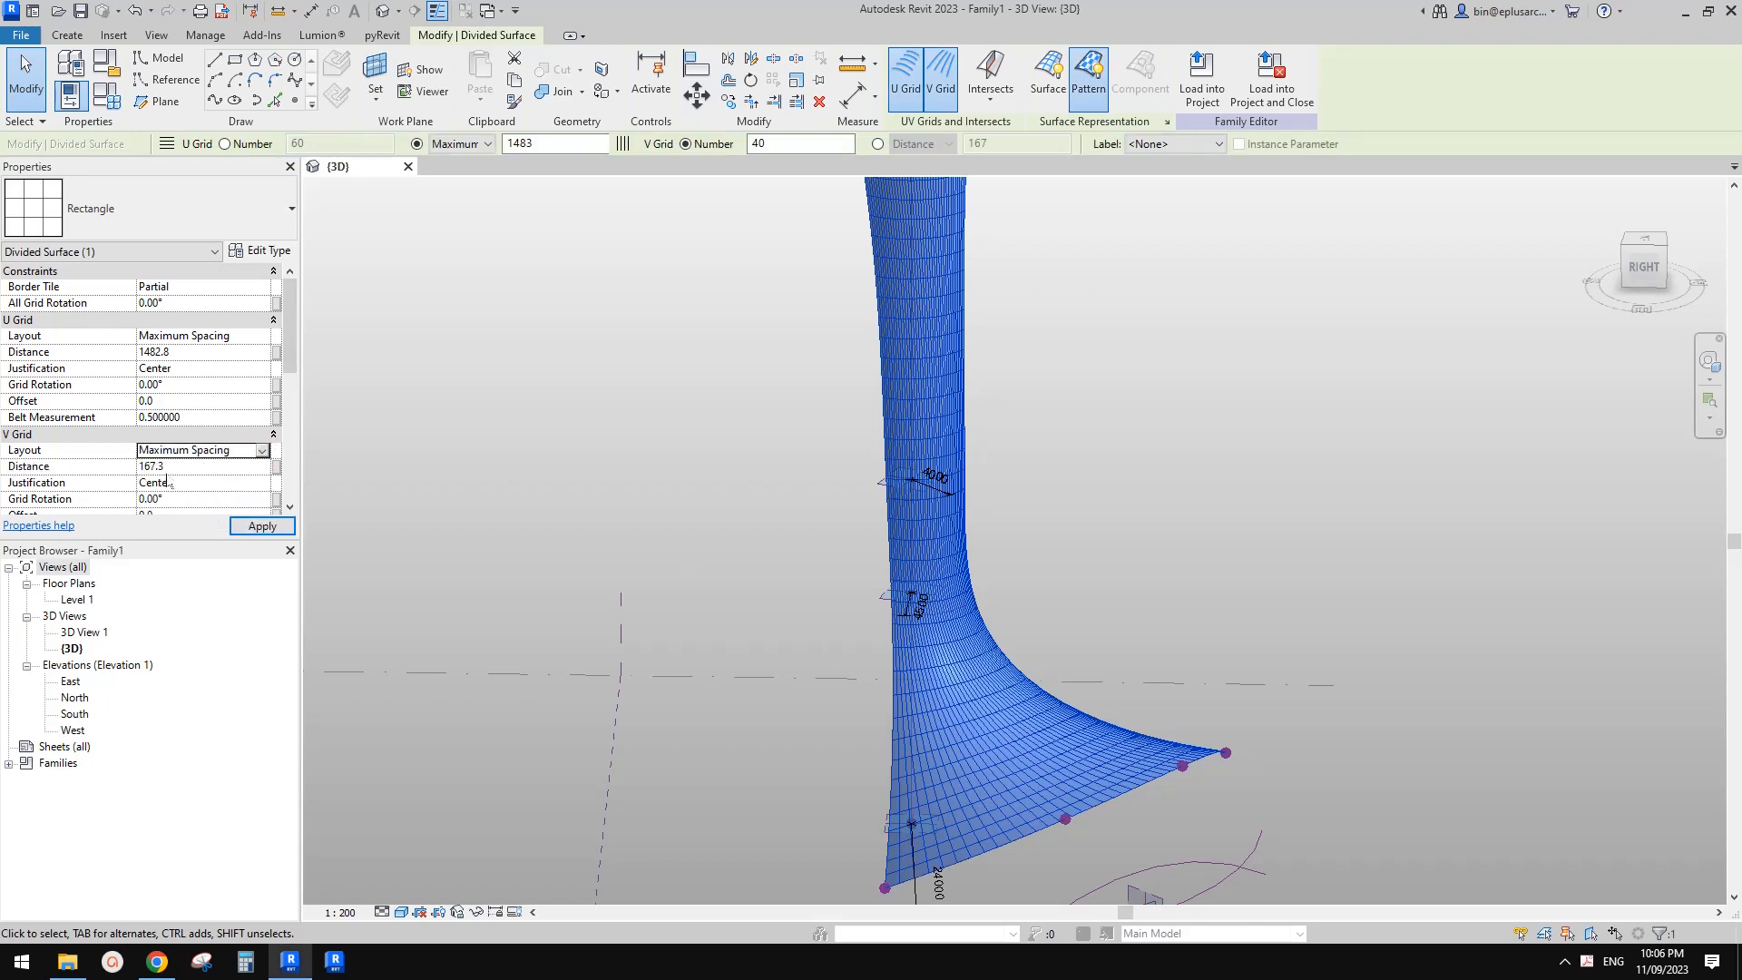
click(262, 452)
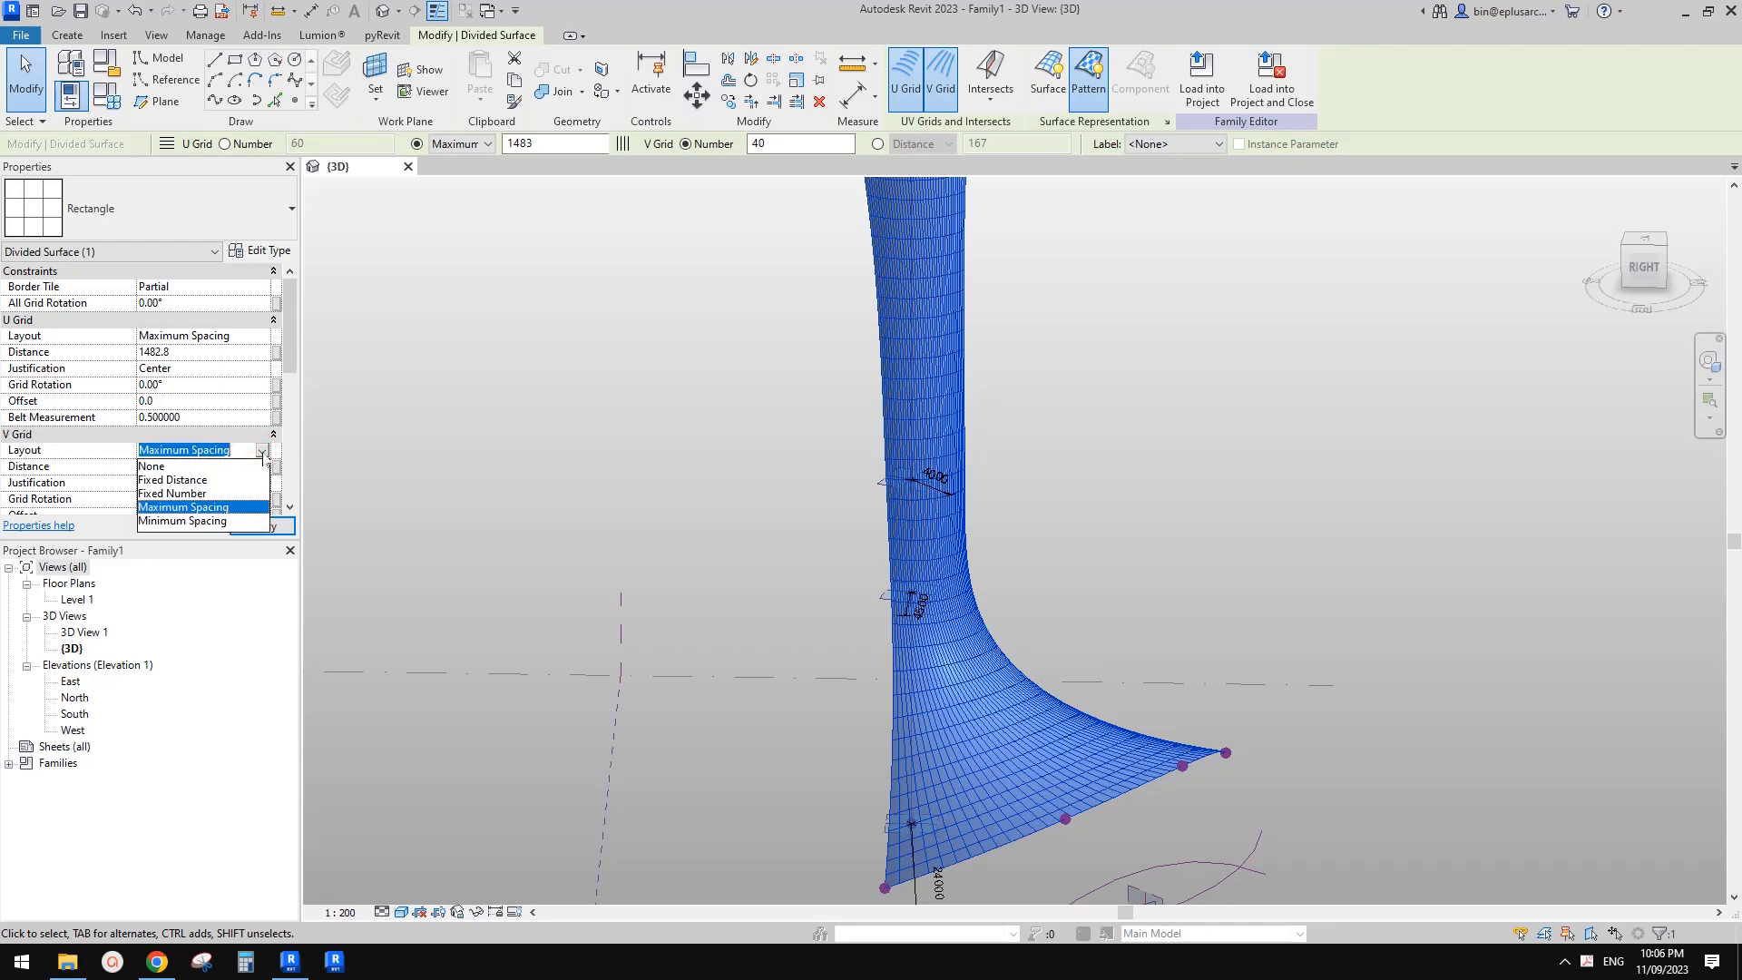
click(262, 452)
- Set the V grid's maximum spacing distance to 1000 on the divided surface
shift+middle_drag(927, 409, 887, 757)
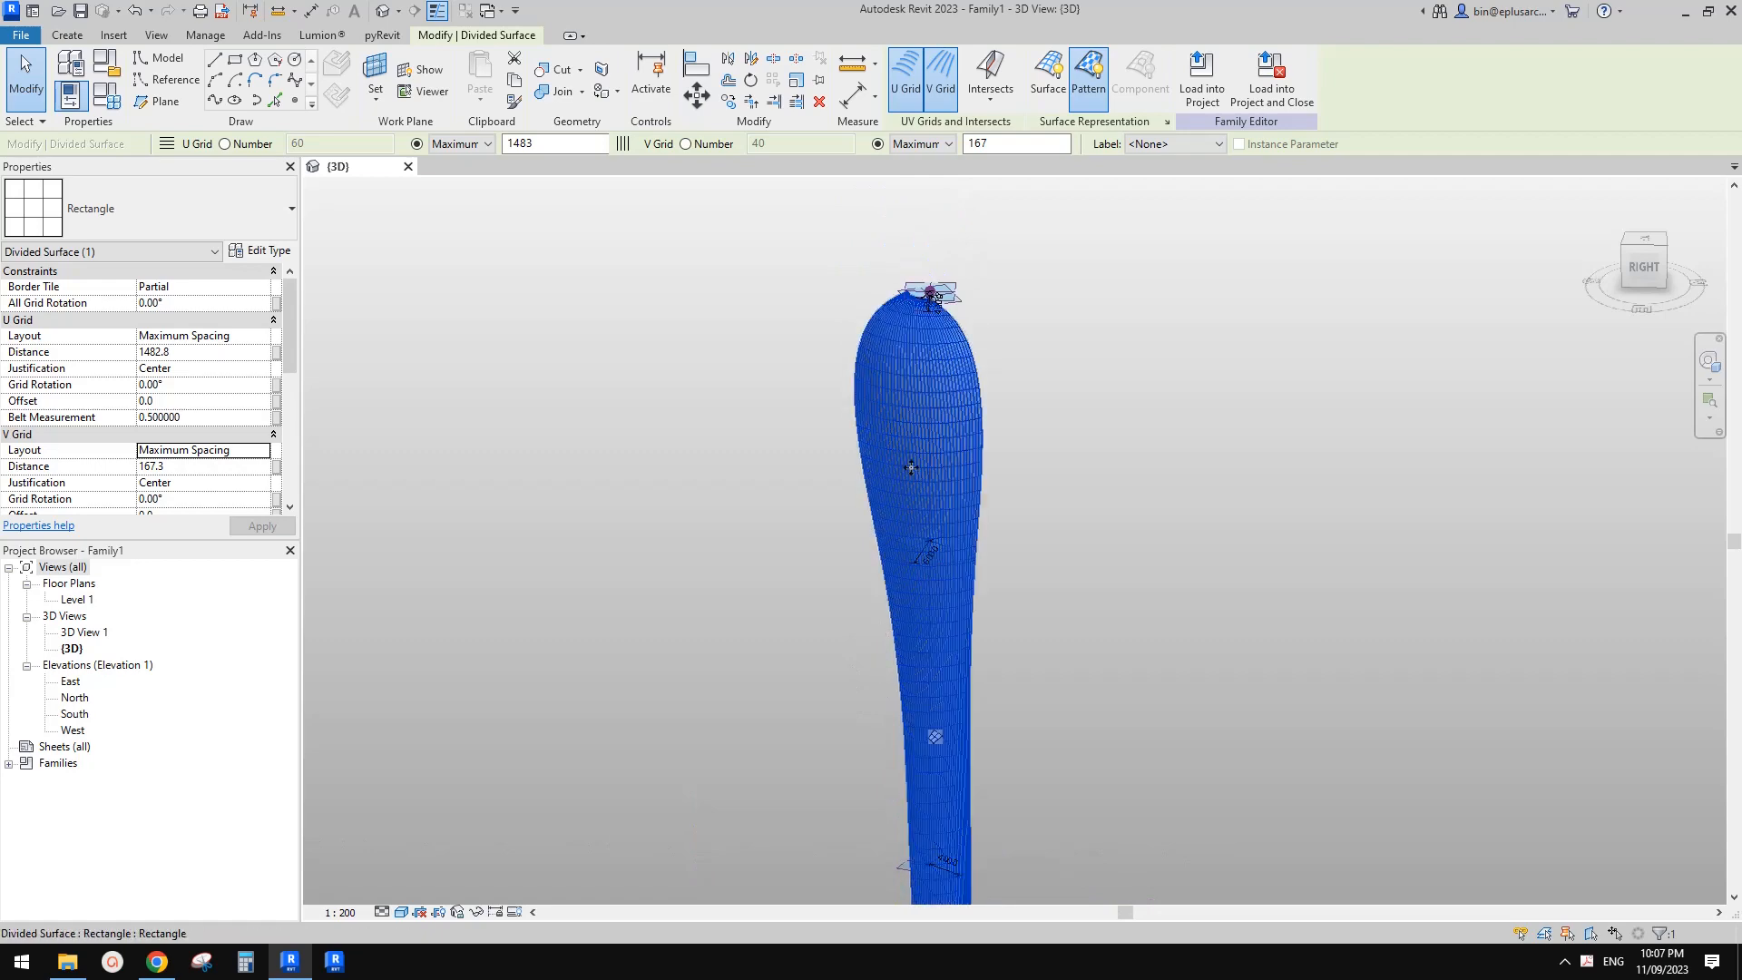
scroll(922, 430, up, 2)
shift+middle_drag(922, 432, 938, 438)
scroll(920, 439, up, 4)
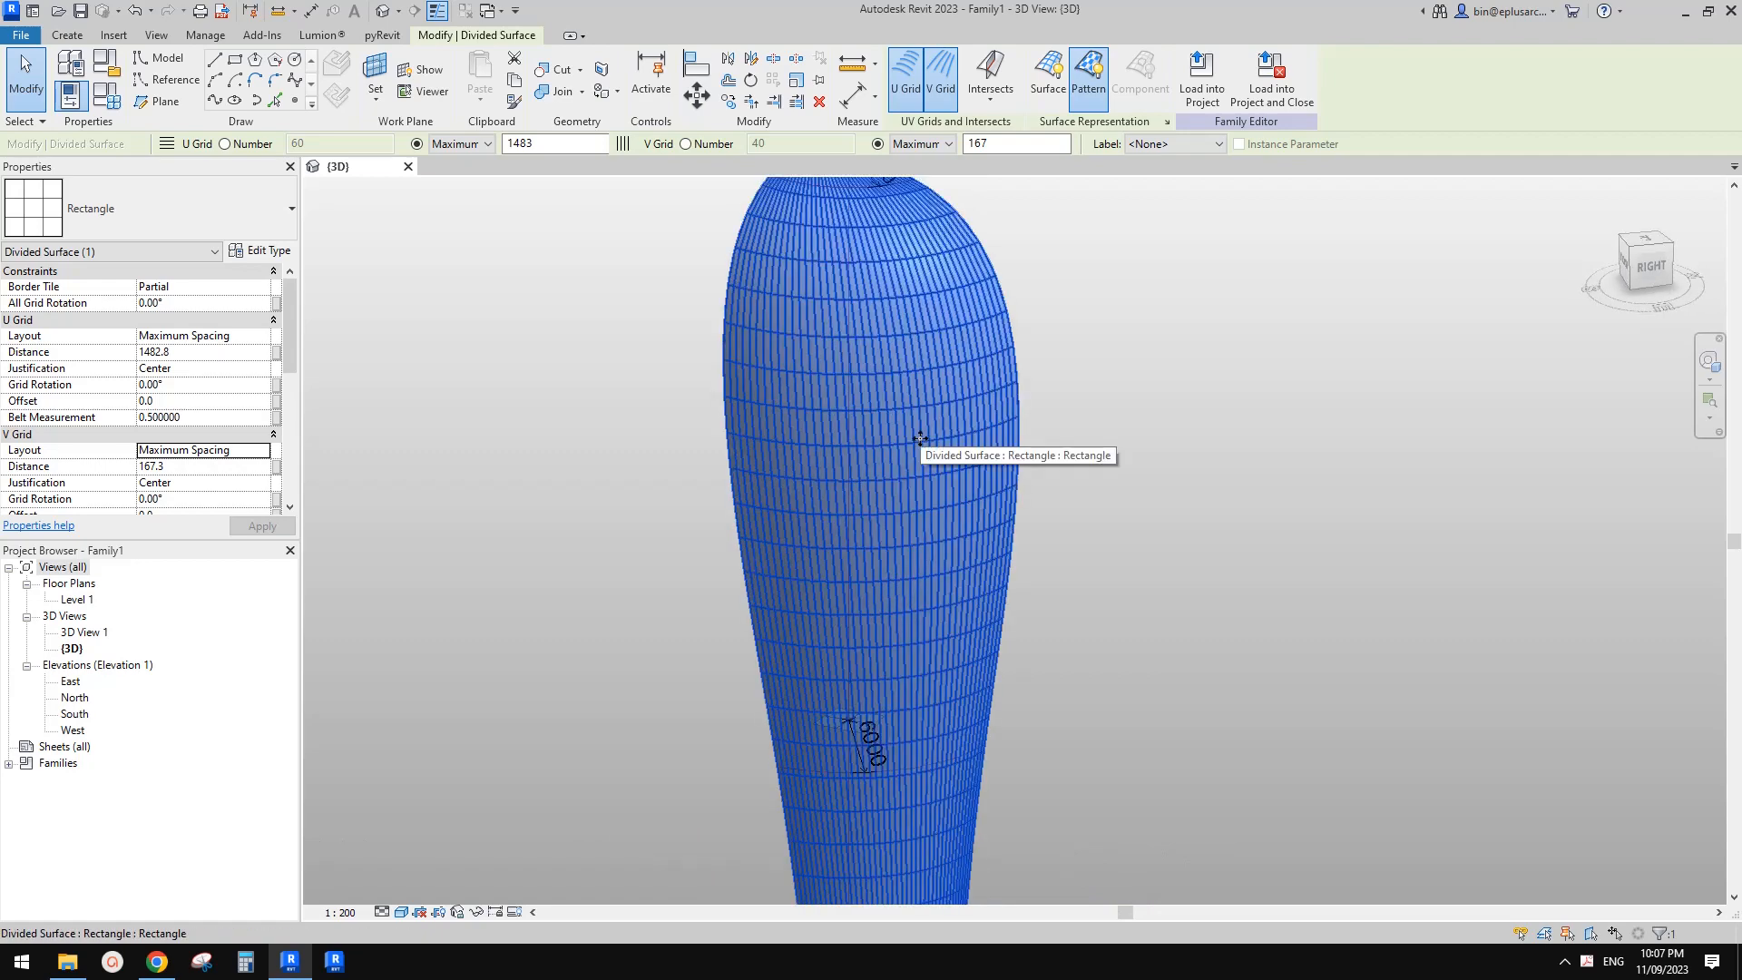
click(262, 451)
click(225, 470)
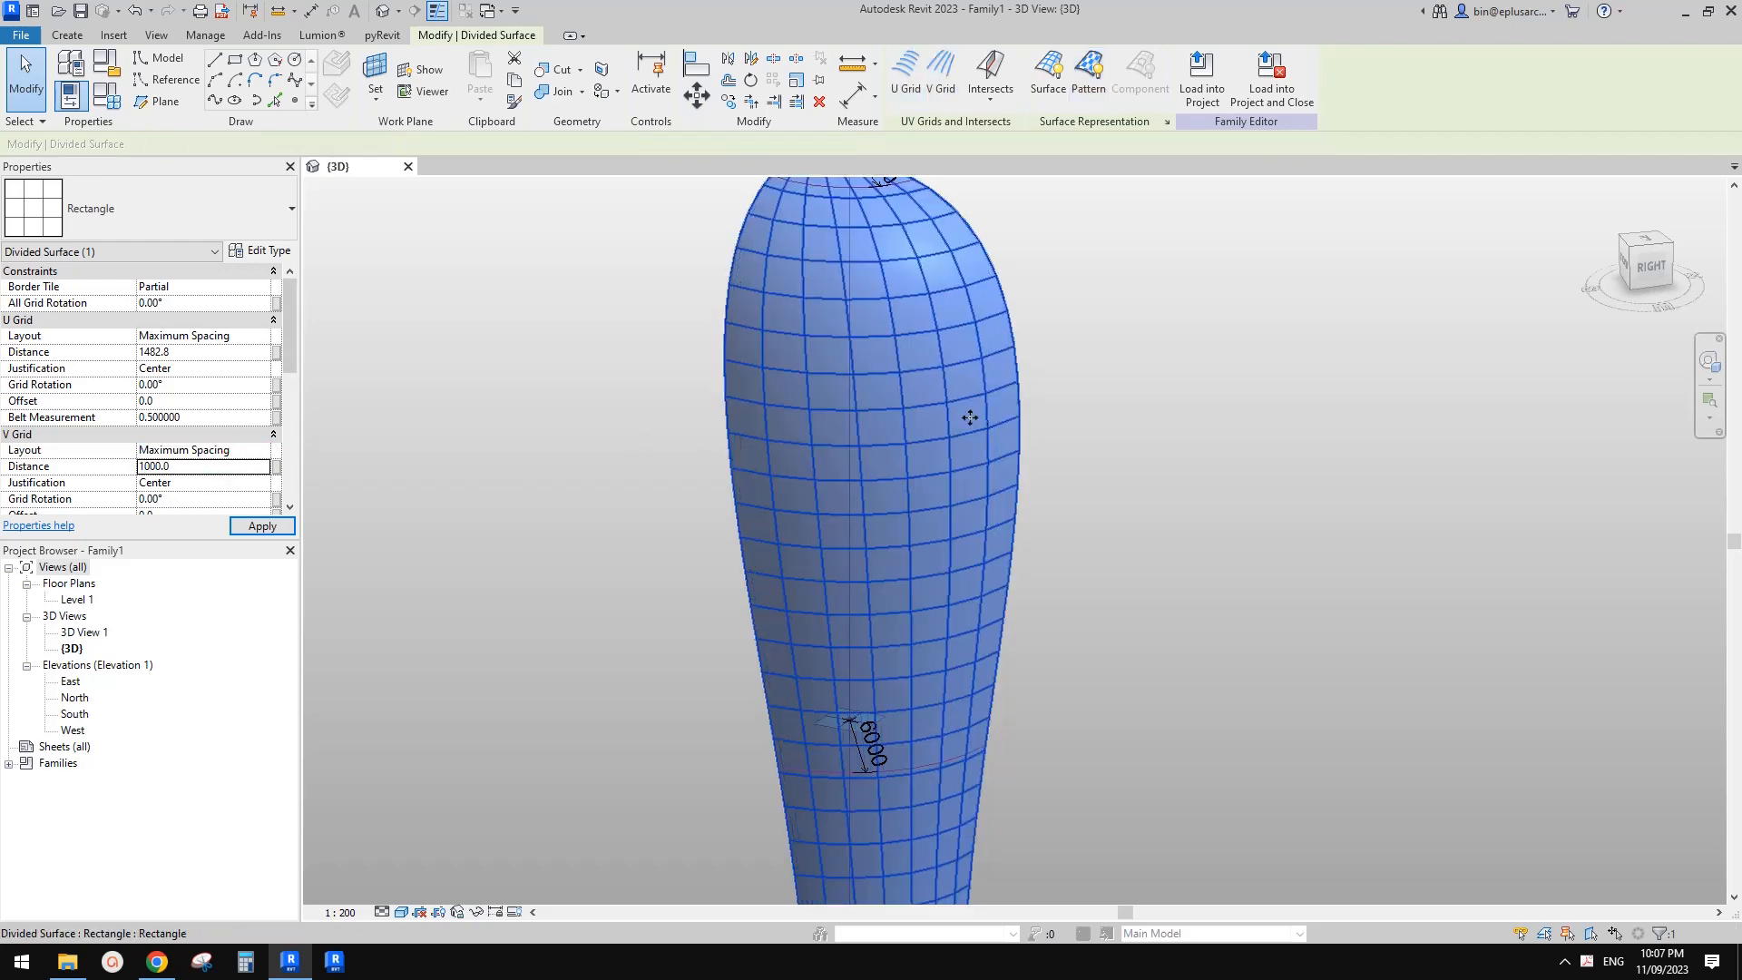
scroll(986, 423, down, 3)
mouse_move(1017, 554)
middle_down()
mouse_move(1003, 394)
mouse_move(1050, 487)
mouse_move(1008, 499)
mouse_move(1018, 568)
middle_up()
scroll(1004, 394, down, 3)
scroll(1074, 521, up, 1)
scroll(1033, 542, up, 2)
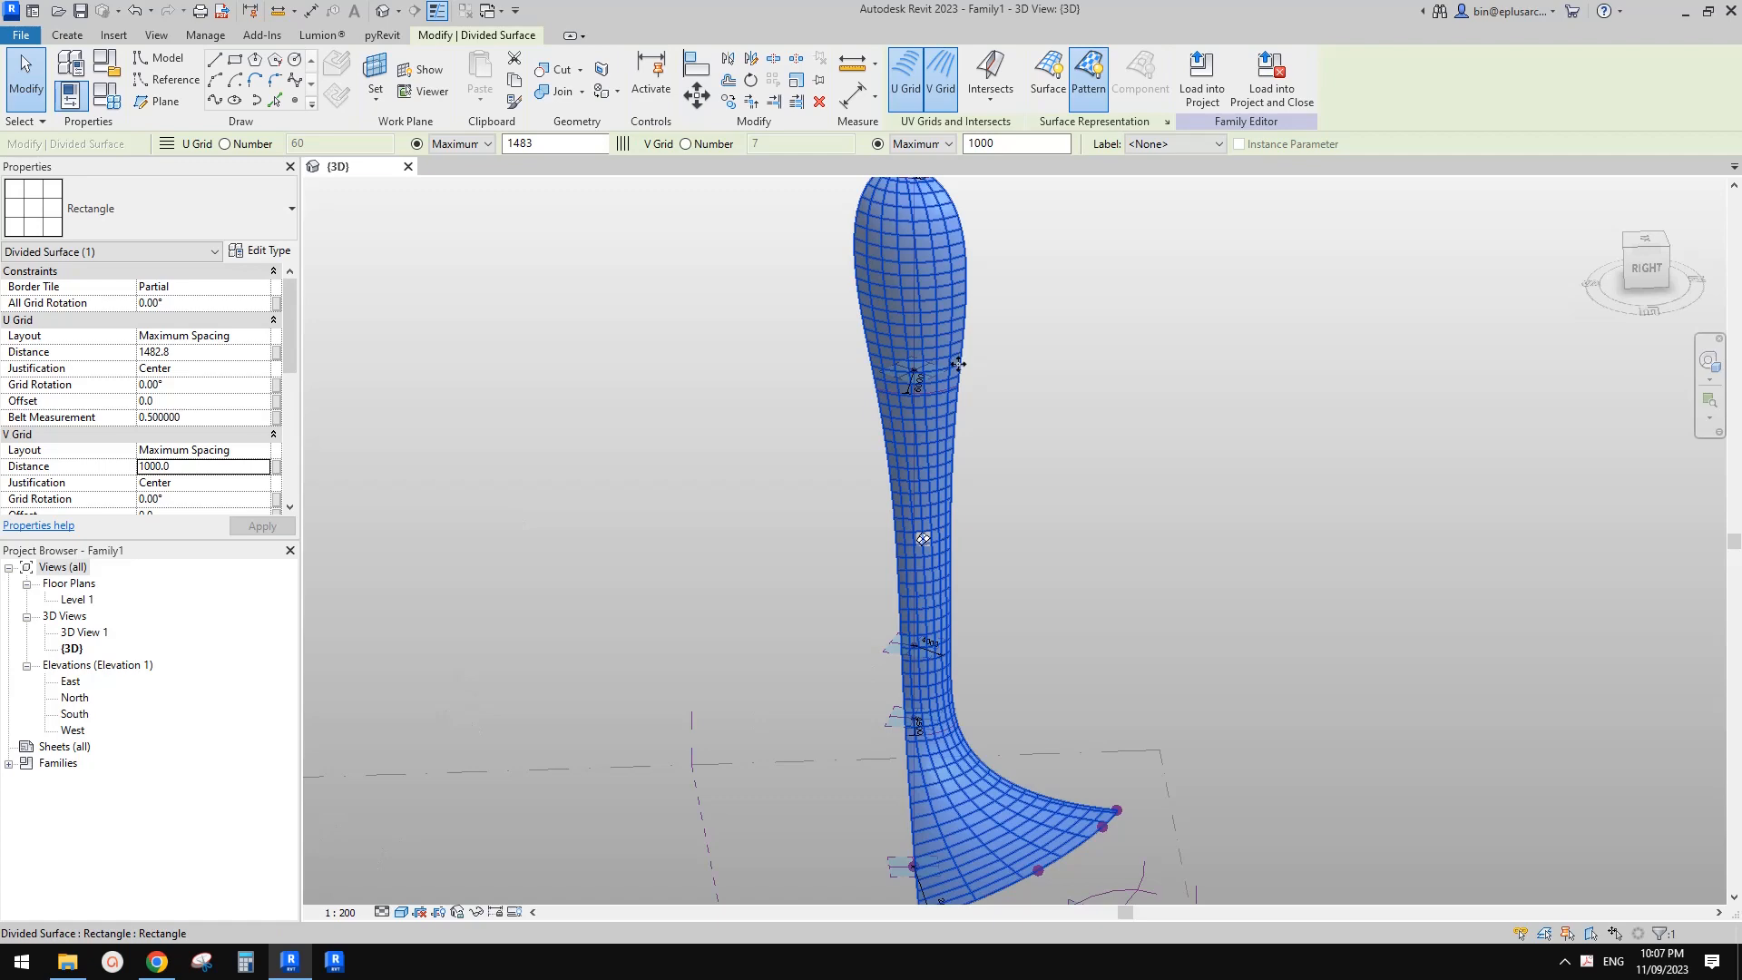
- Select the tower's divided surface and set the V grid's maximum spacing distance to 500
shift+middle_drag(958, 364, 1112, 414)
click(875, 577)
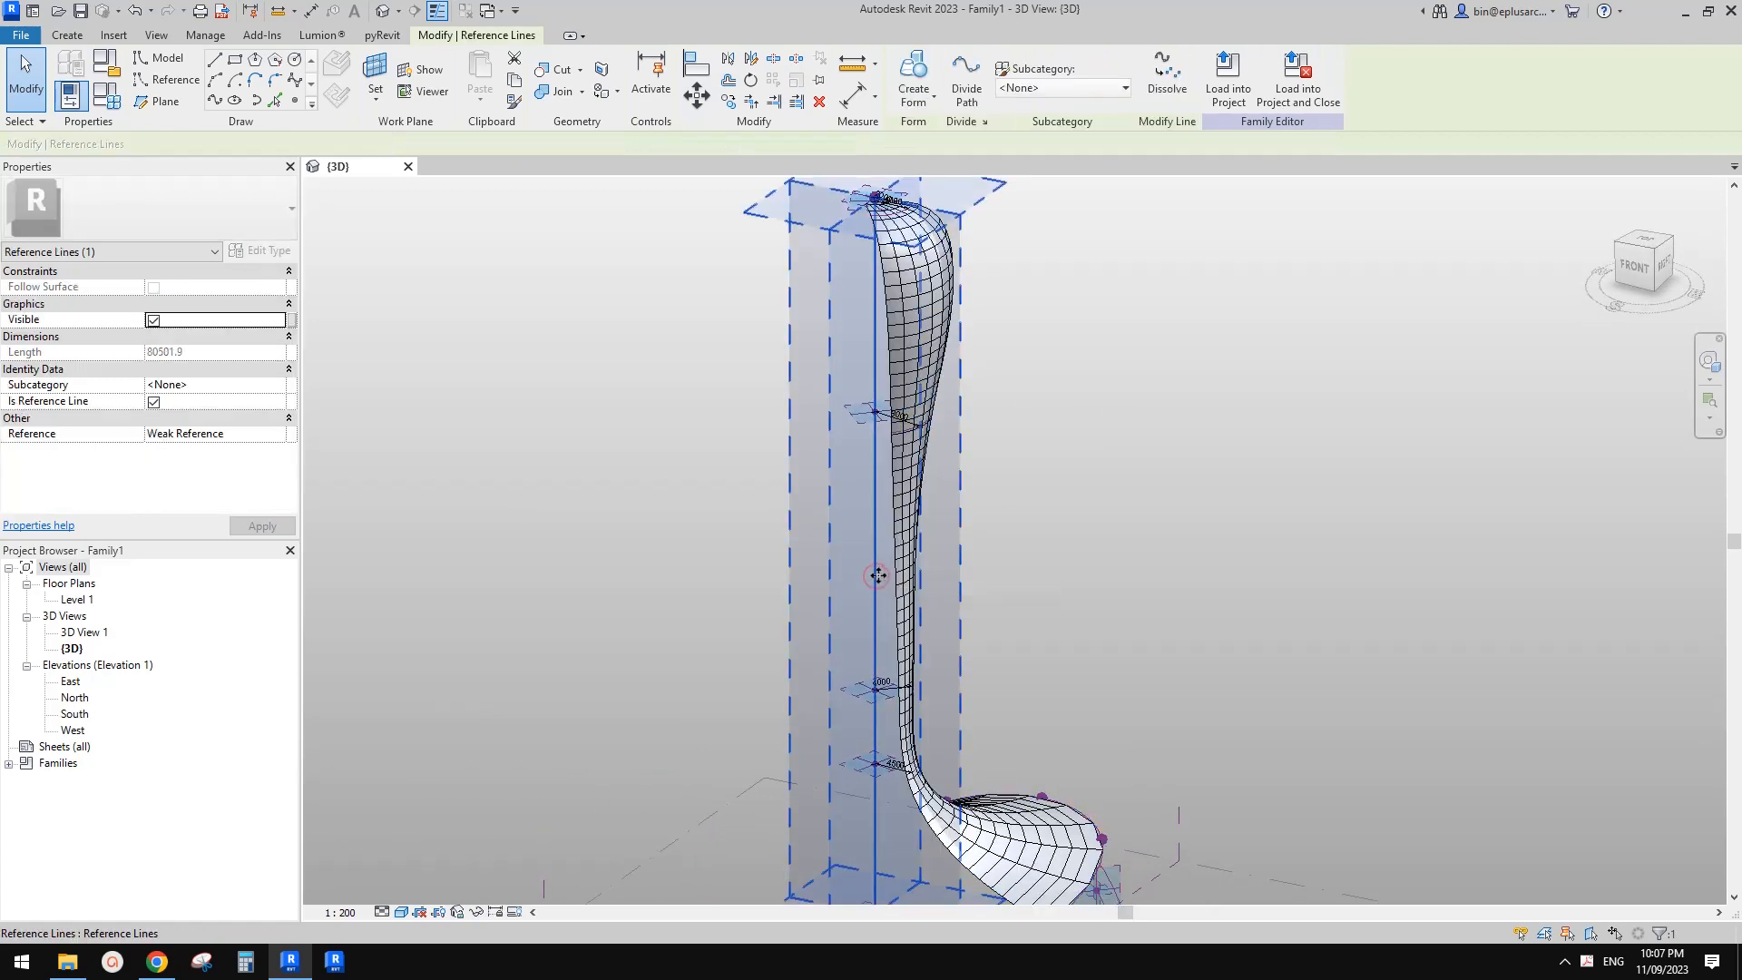
scroll(878, 575, down, 1)
shift+middle_drag(892, 579, 735, 591)
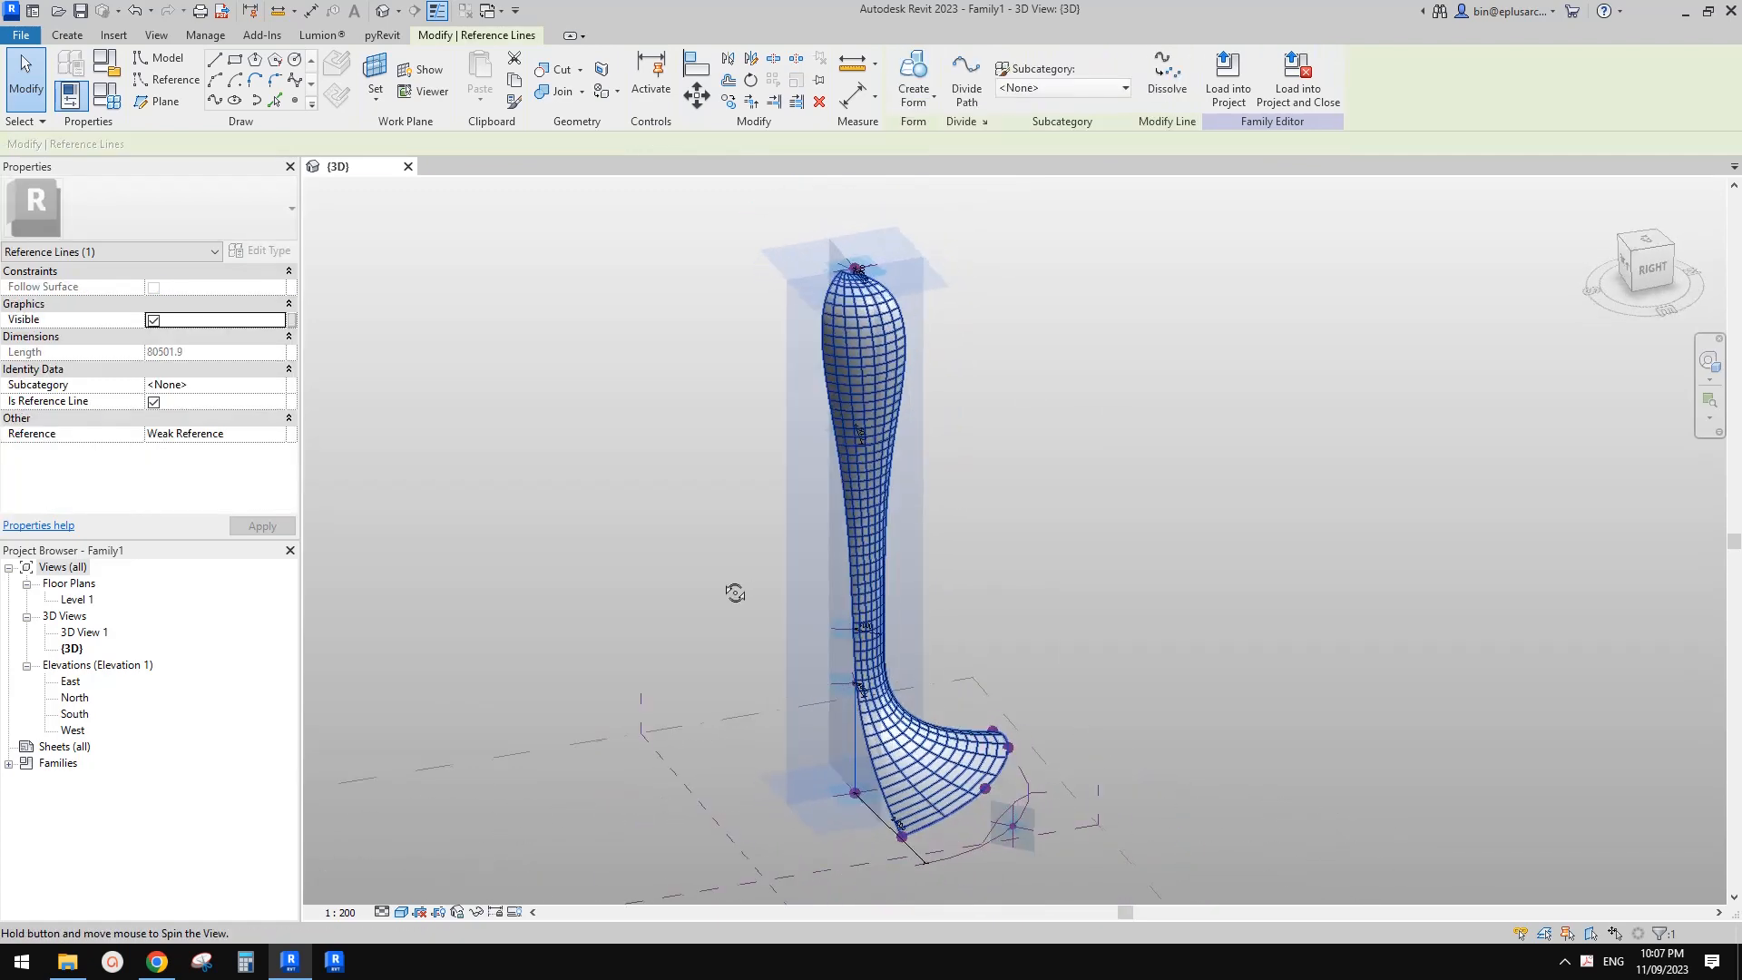
scroll(913, 722, up, 2)
click(894, 760)
shift+middle_drag(894, 760, 885, 617)
scroll(877, 528, up, 4)
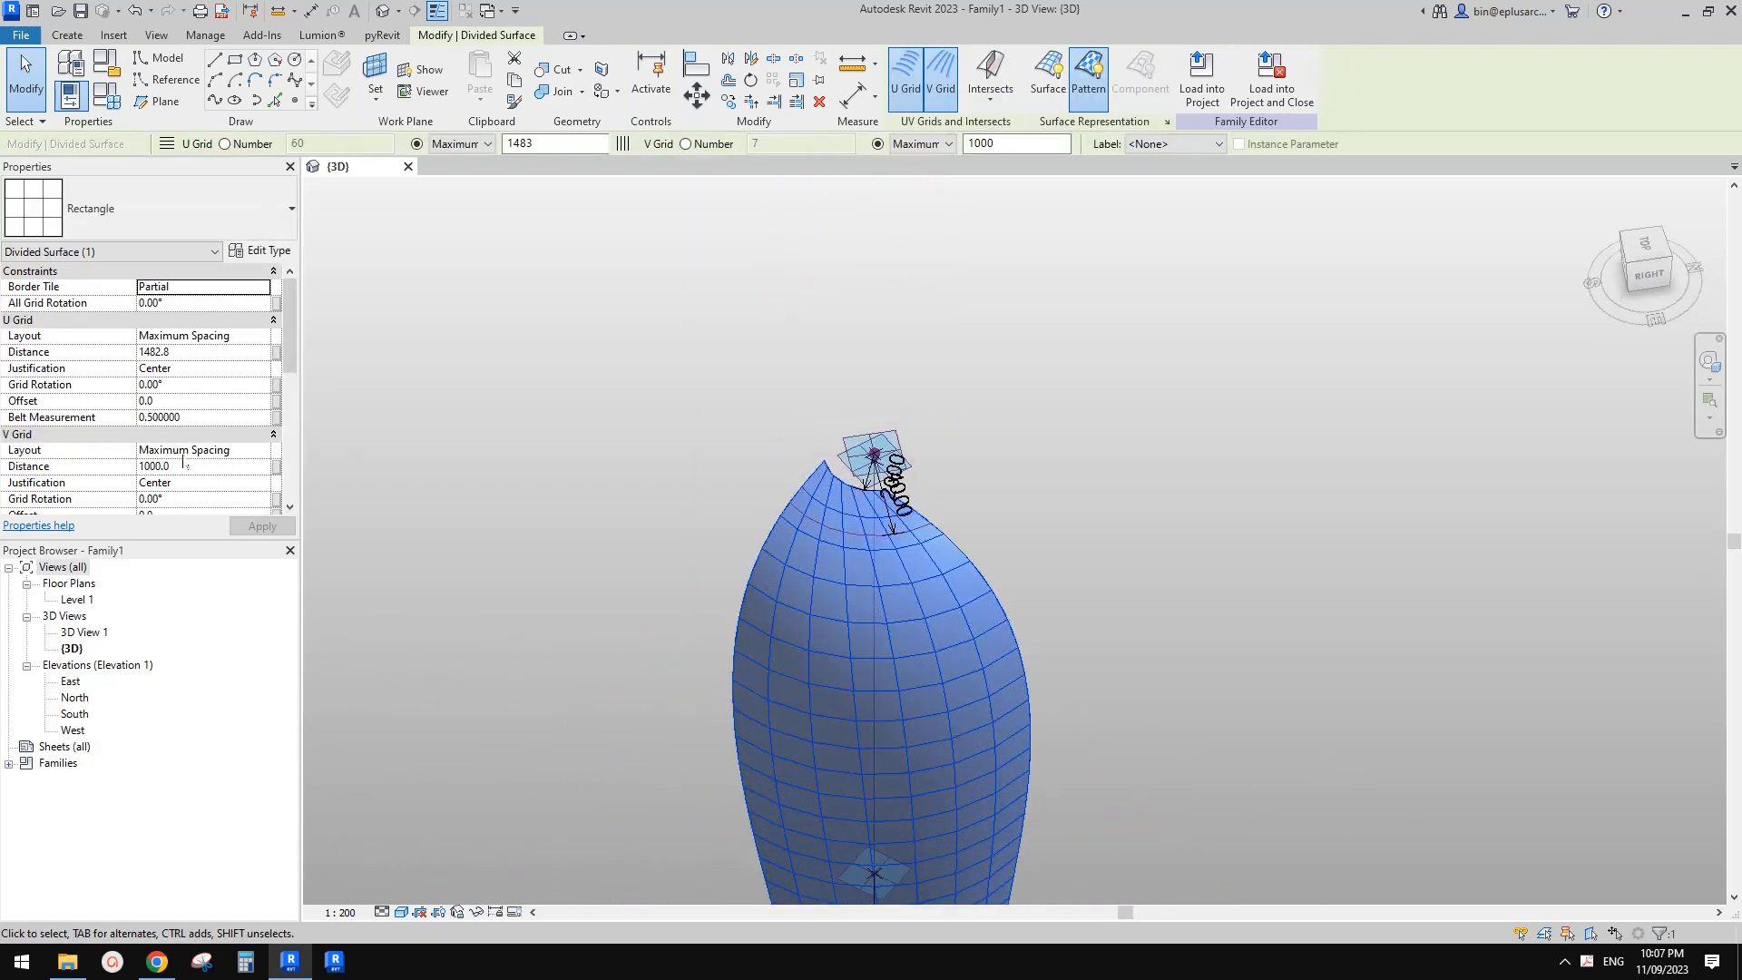
scroll(756, 486, down, 5)
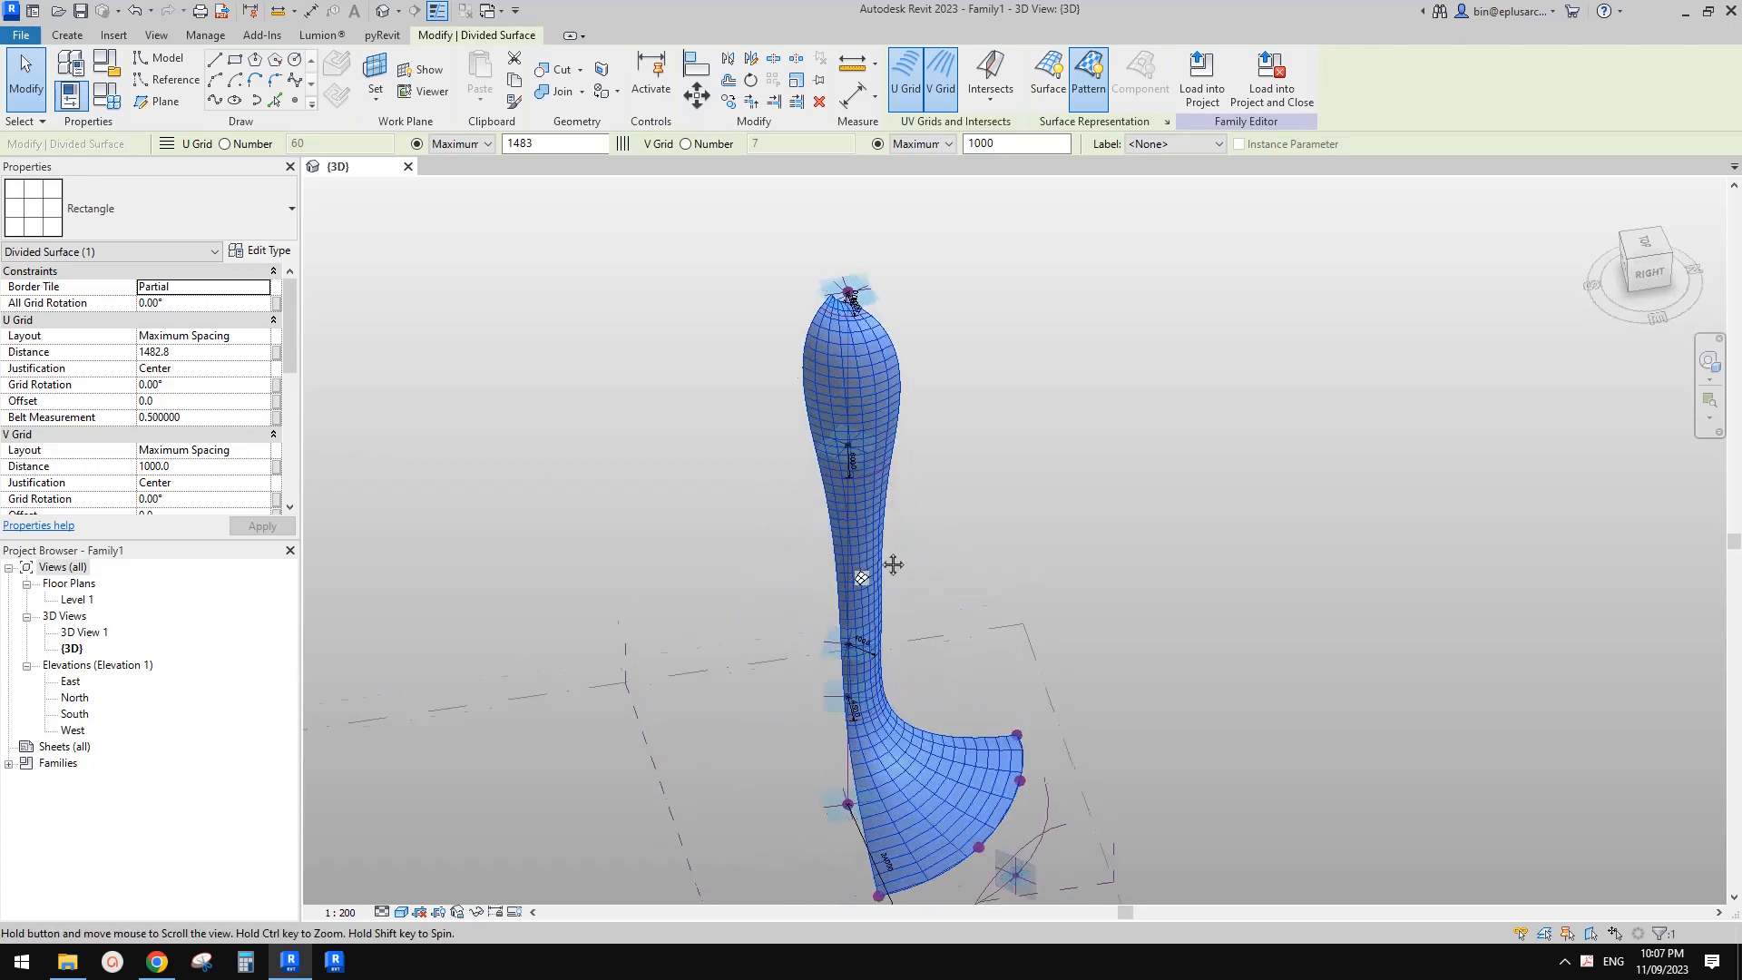
click(217, 468)
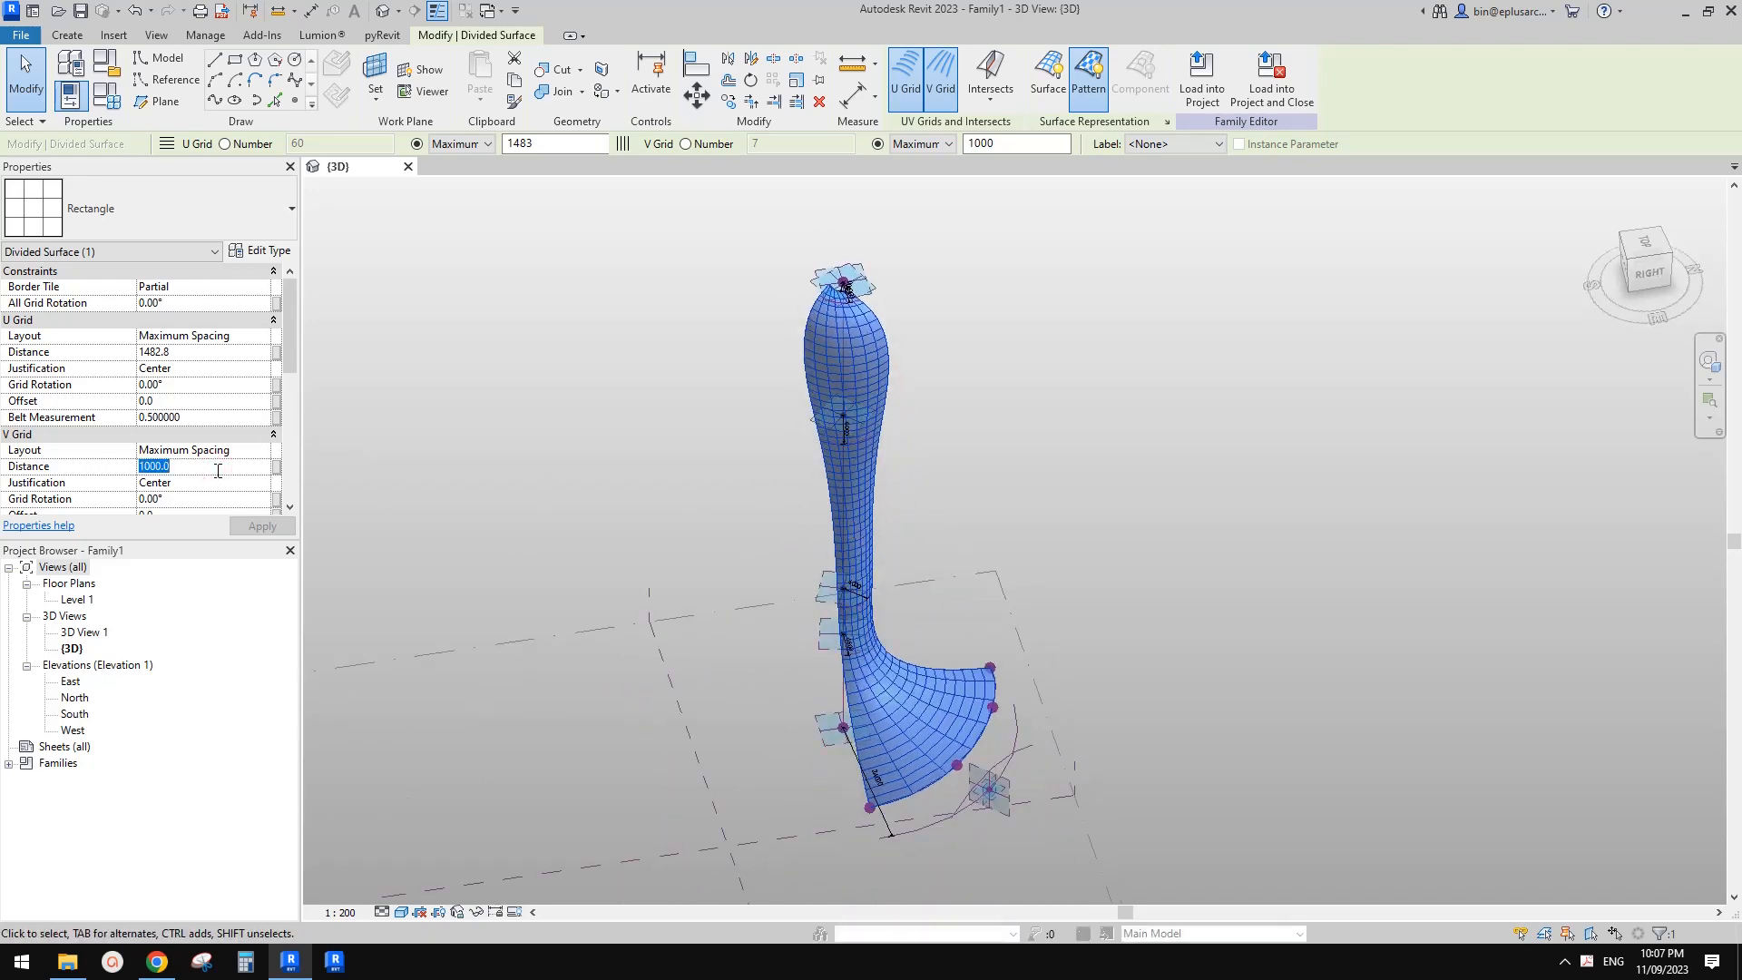
scroll(806, 488, up, 4)
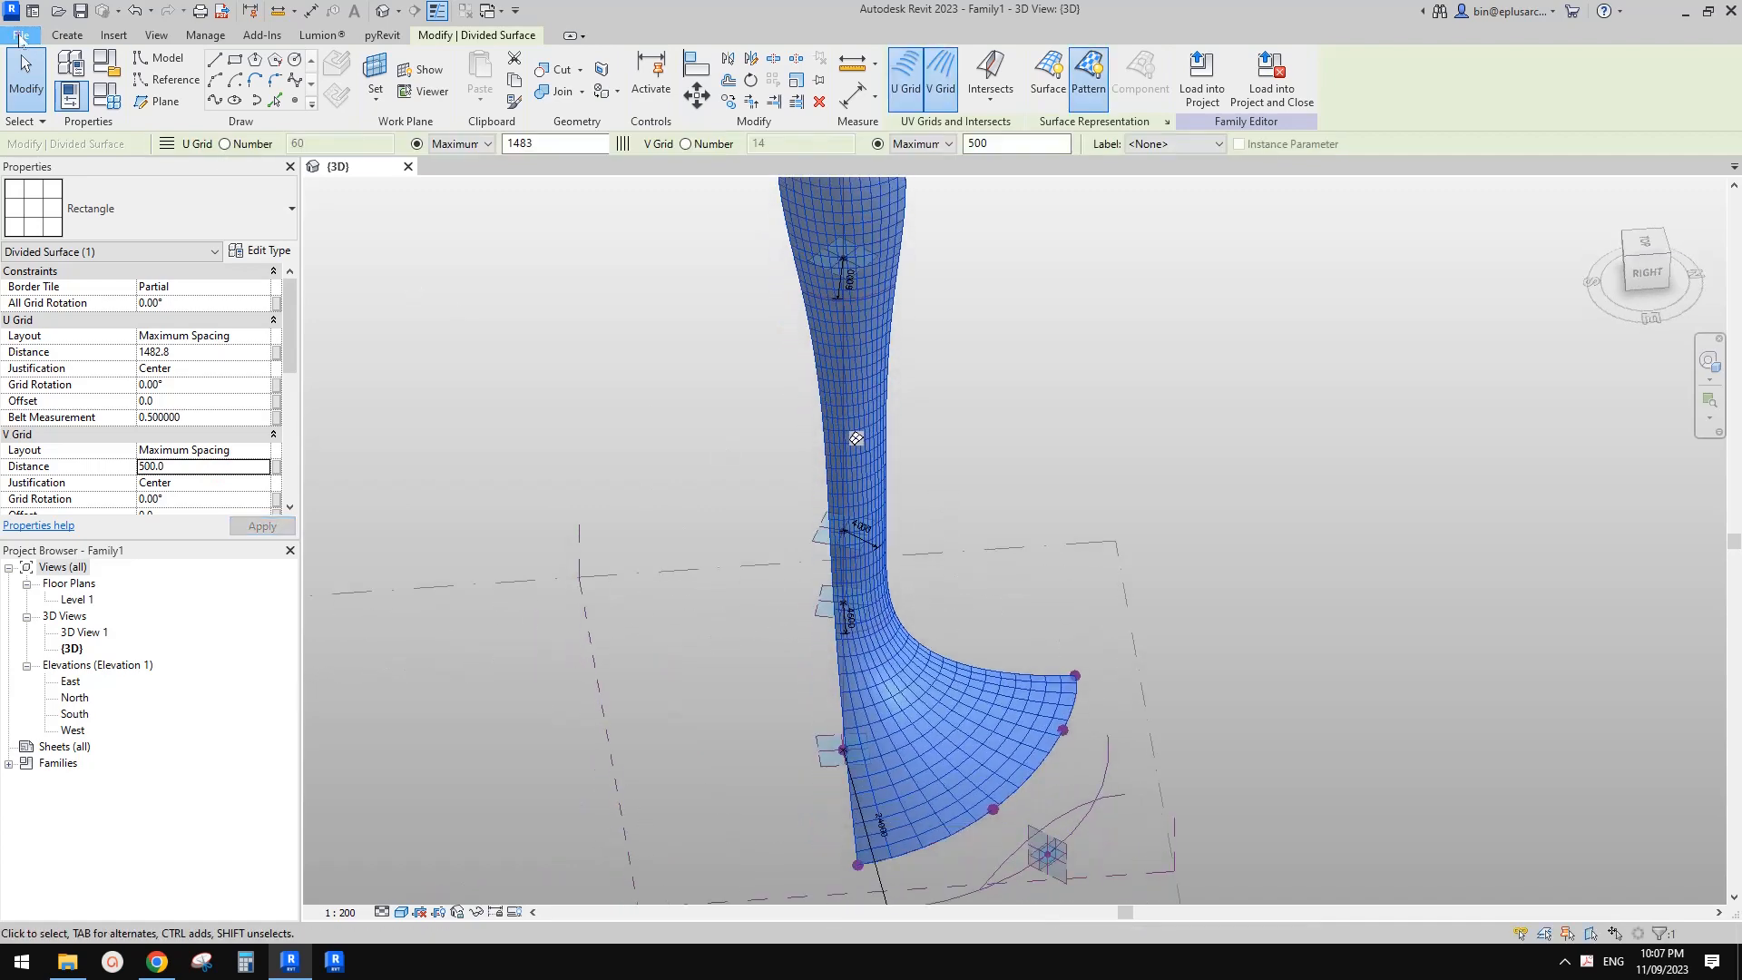
- Create a new family from the Metric Curtain Panel Pattern Based.rft template
click(20, 36)
mouse_move(120, 94)
click(253, 169)
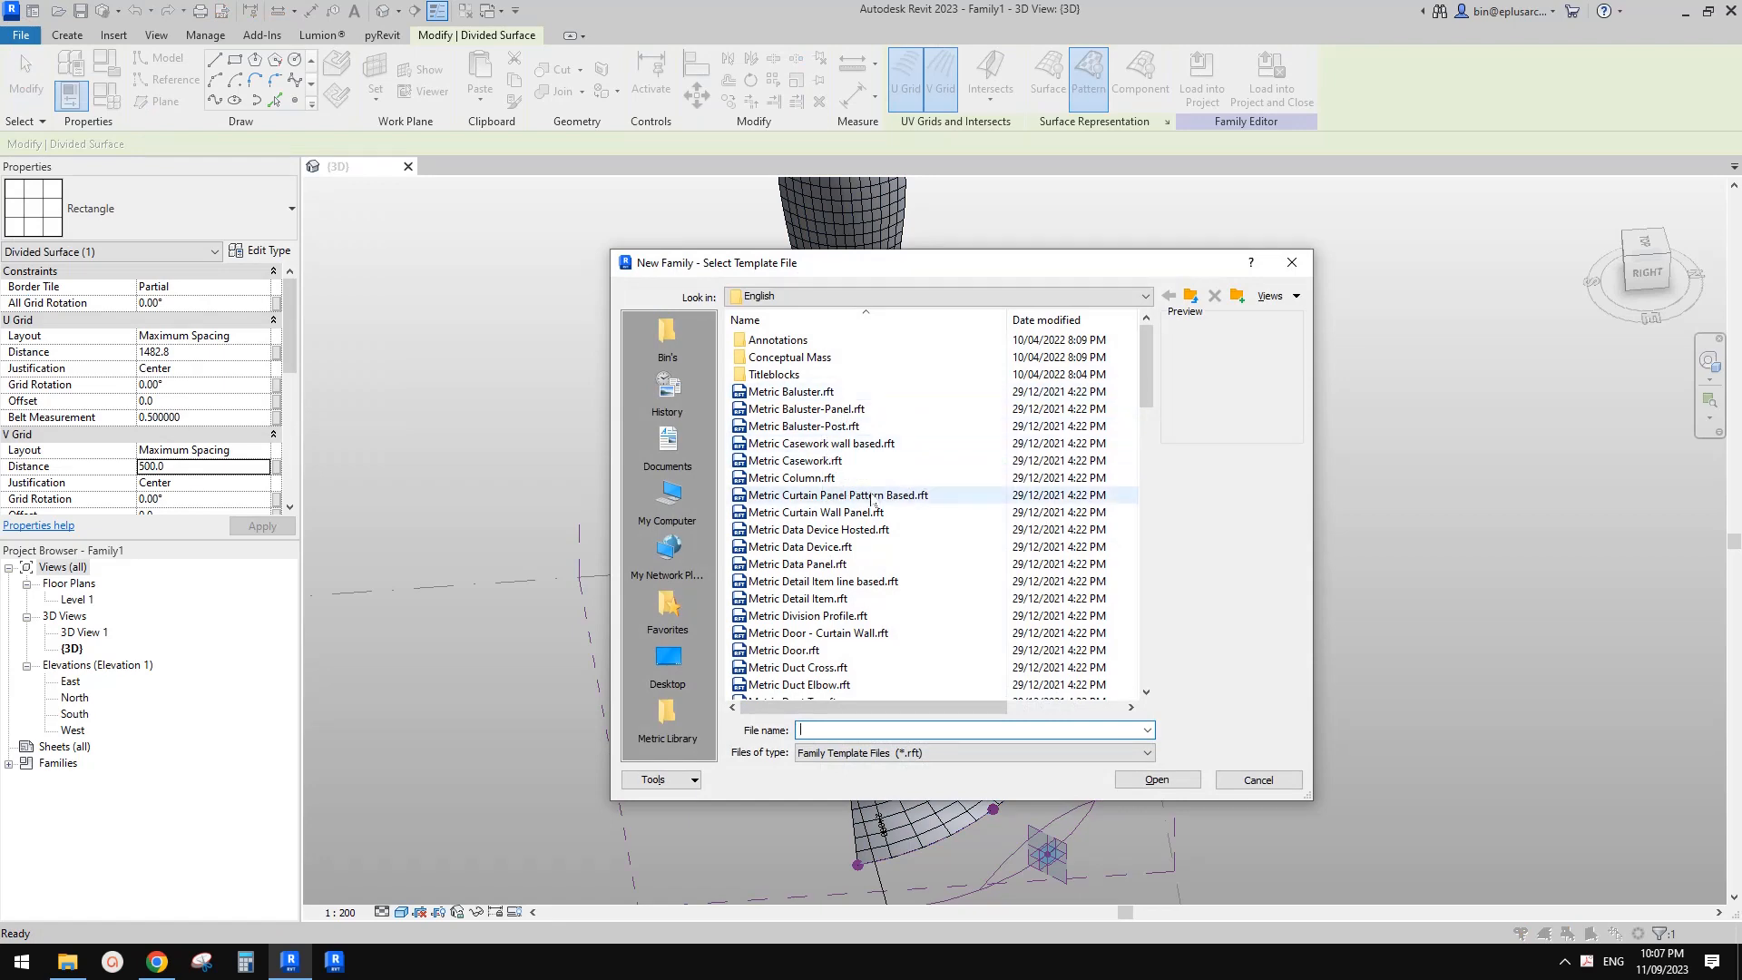
double_click(850, 495)
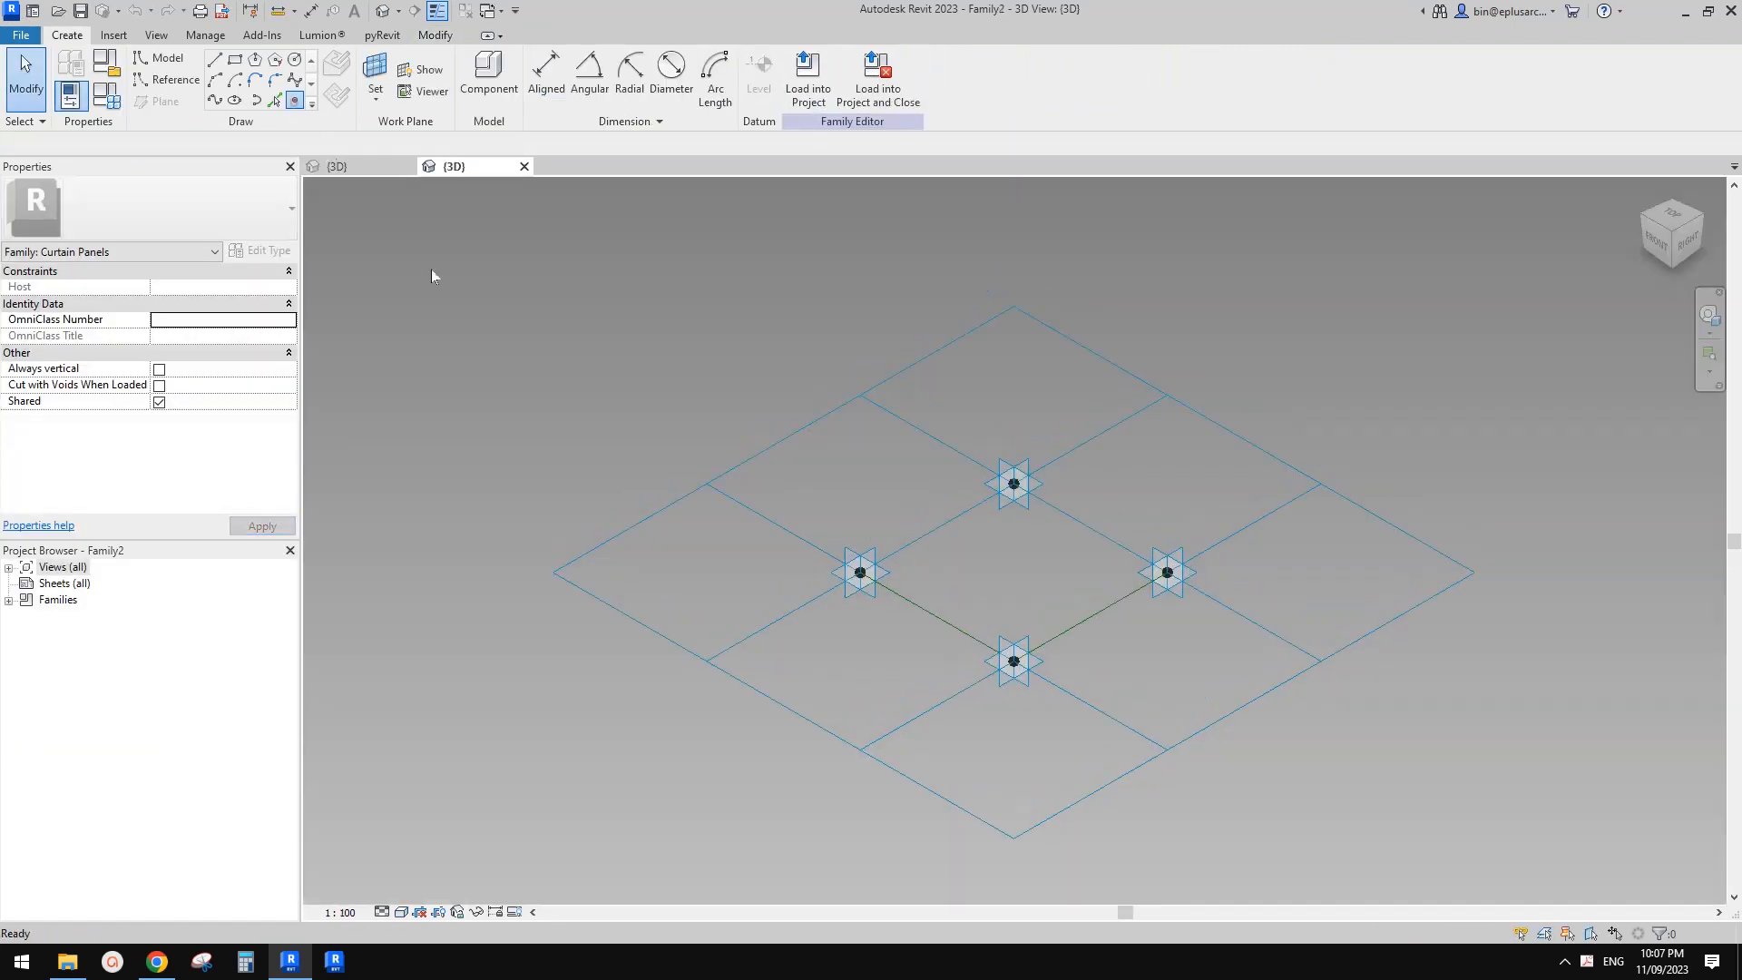
- Place a reference point on the panel edge between placement points 1 and 4
click(295, 100)
click(234, 64)
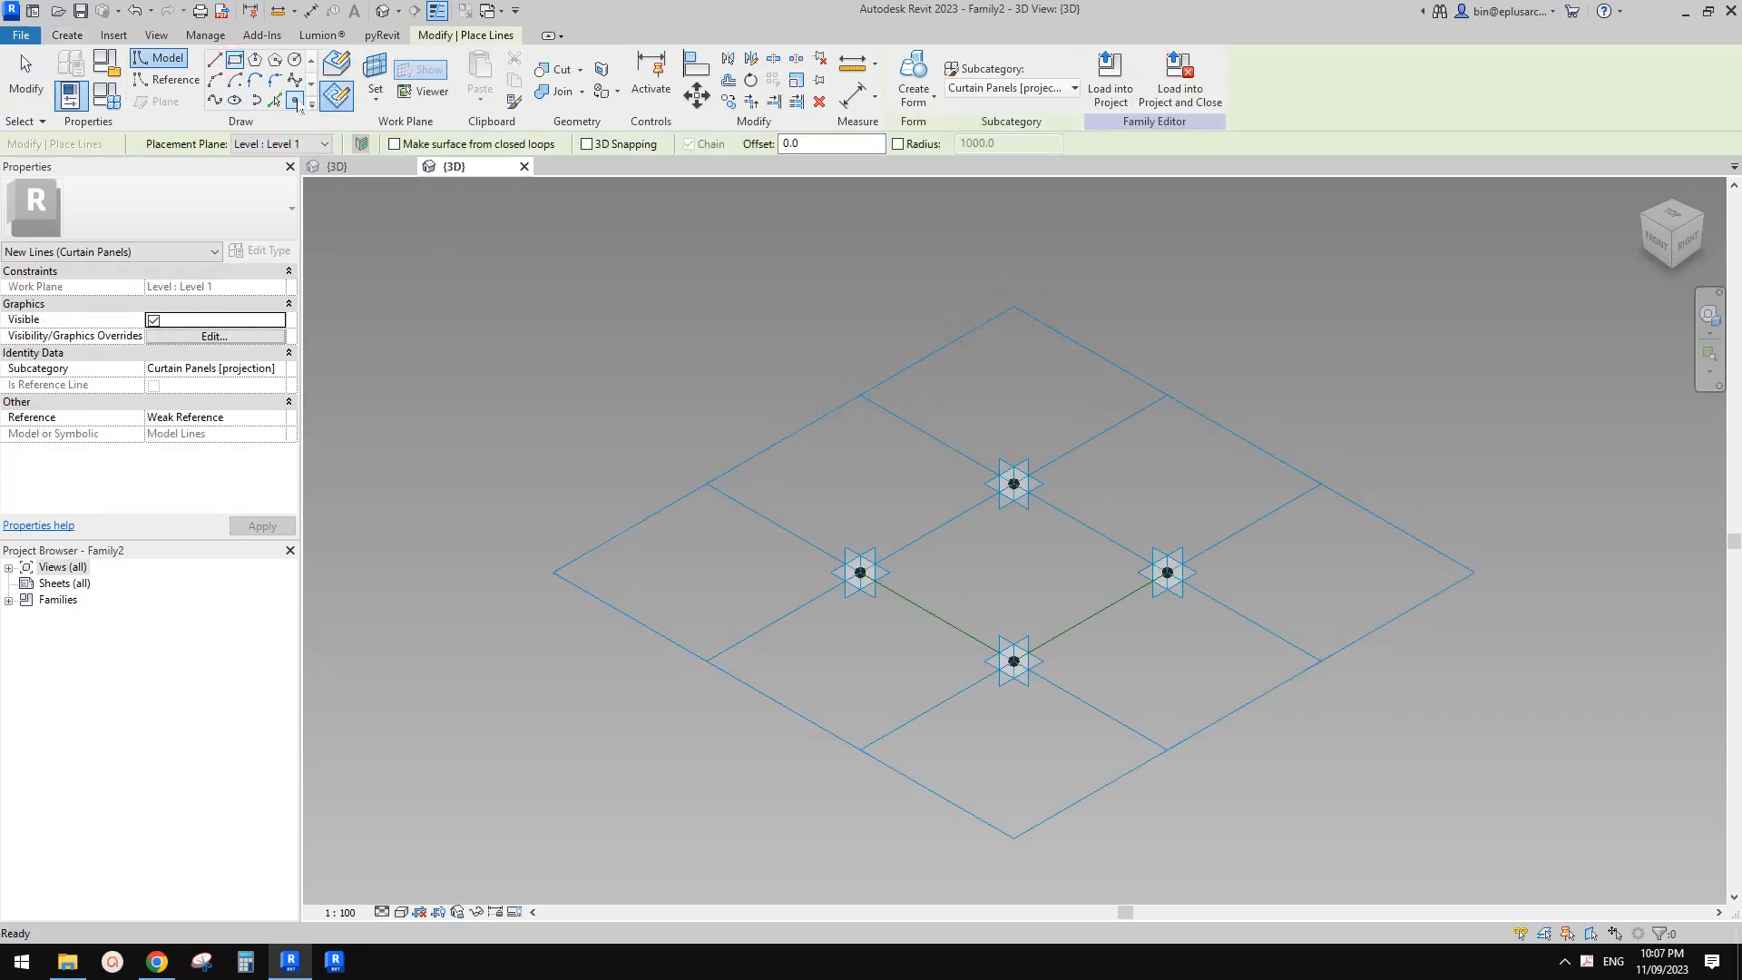
click(297, 99)
click(928, 533)
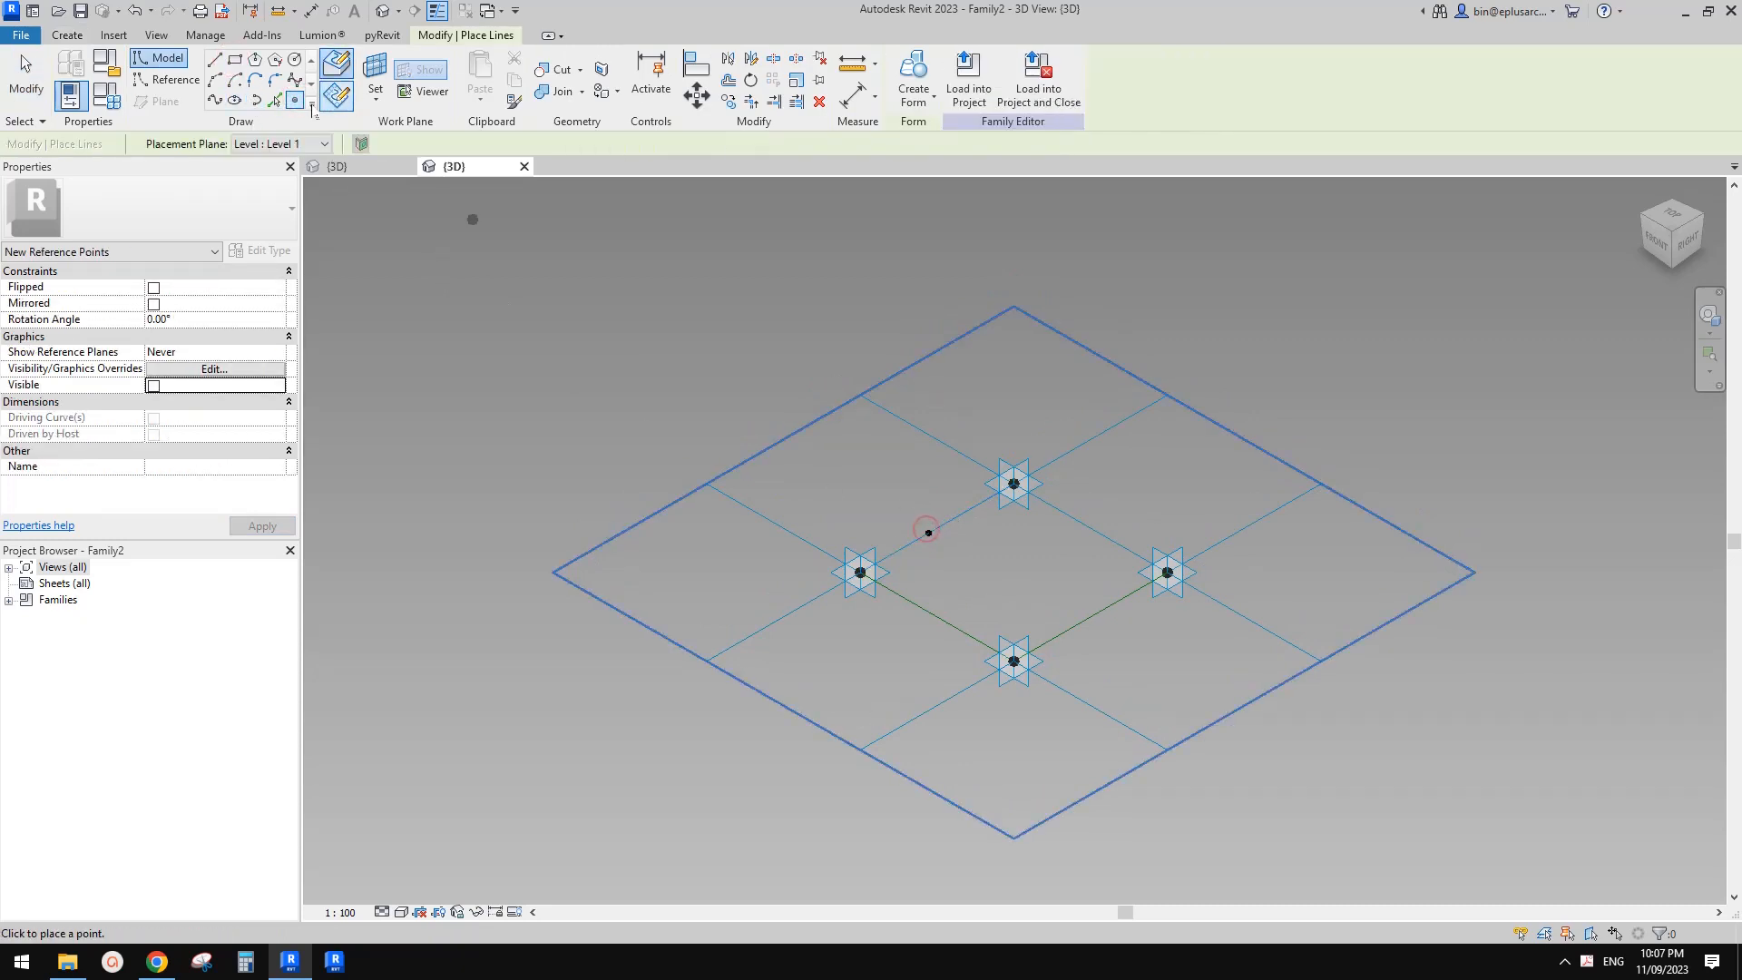
- Draw a small reference-line rectangle around the new point, using the point's vertical plane as the work plane
click(160, 80)
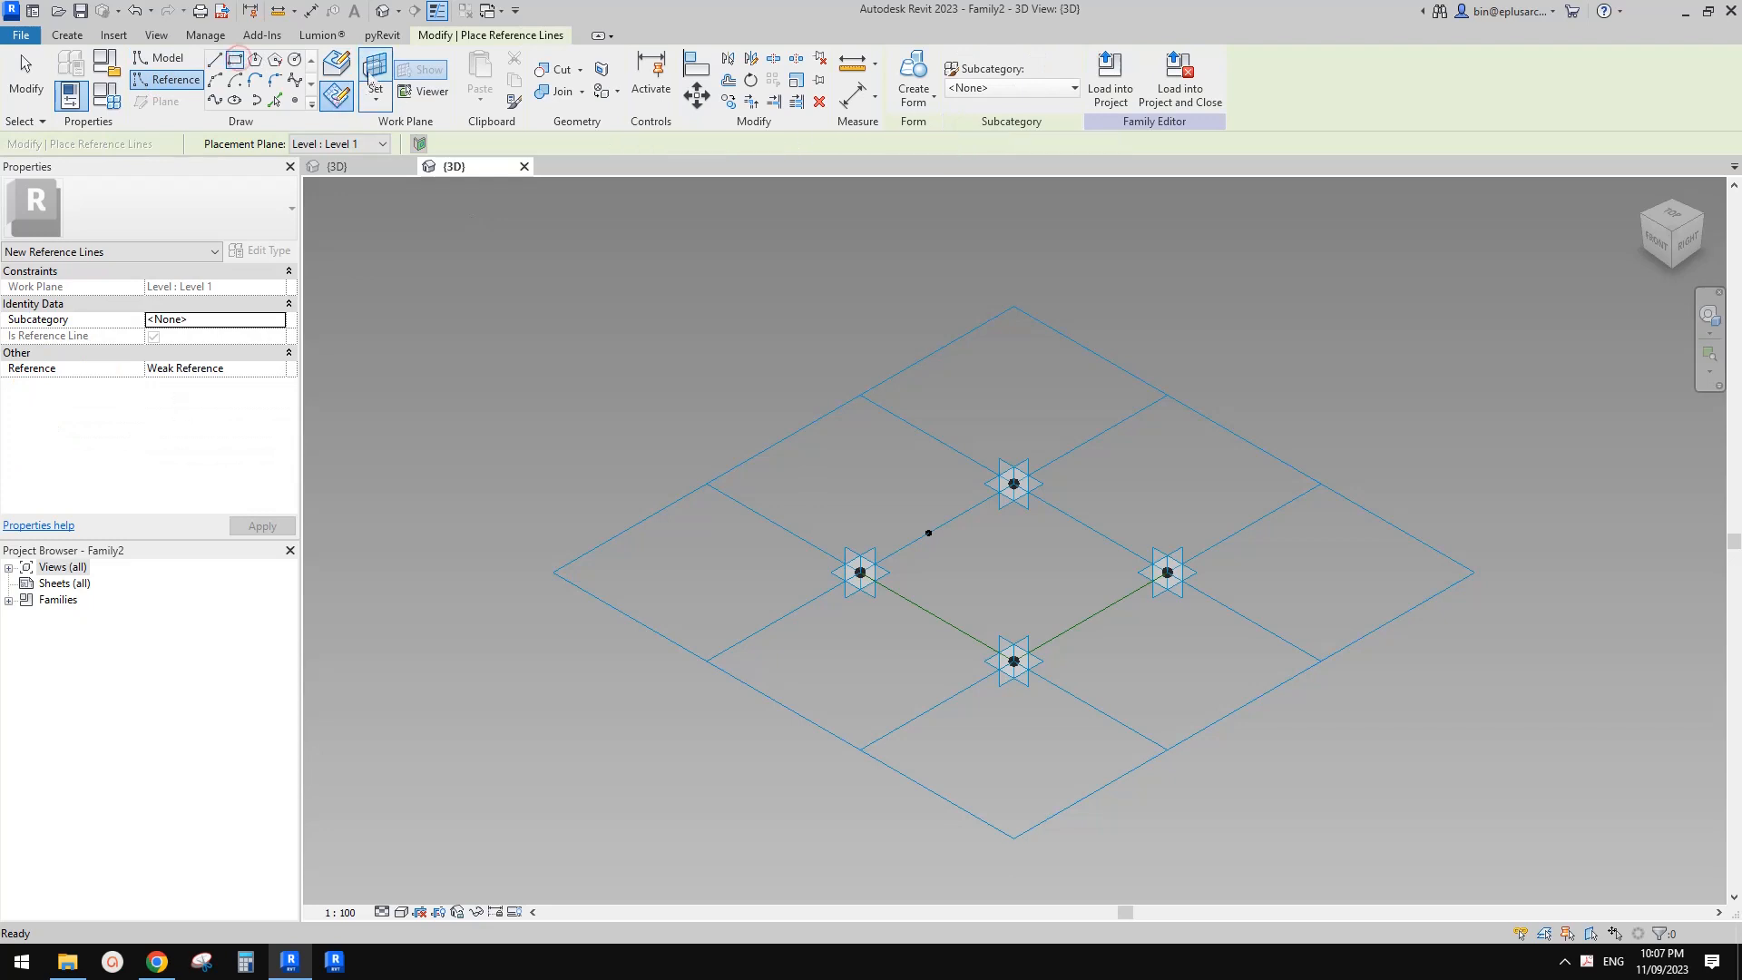
key(Escape)
scroll(975, 496, up, 3)
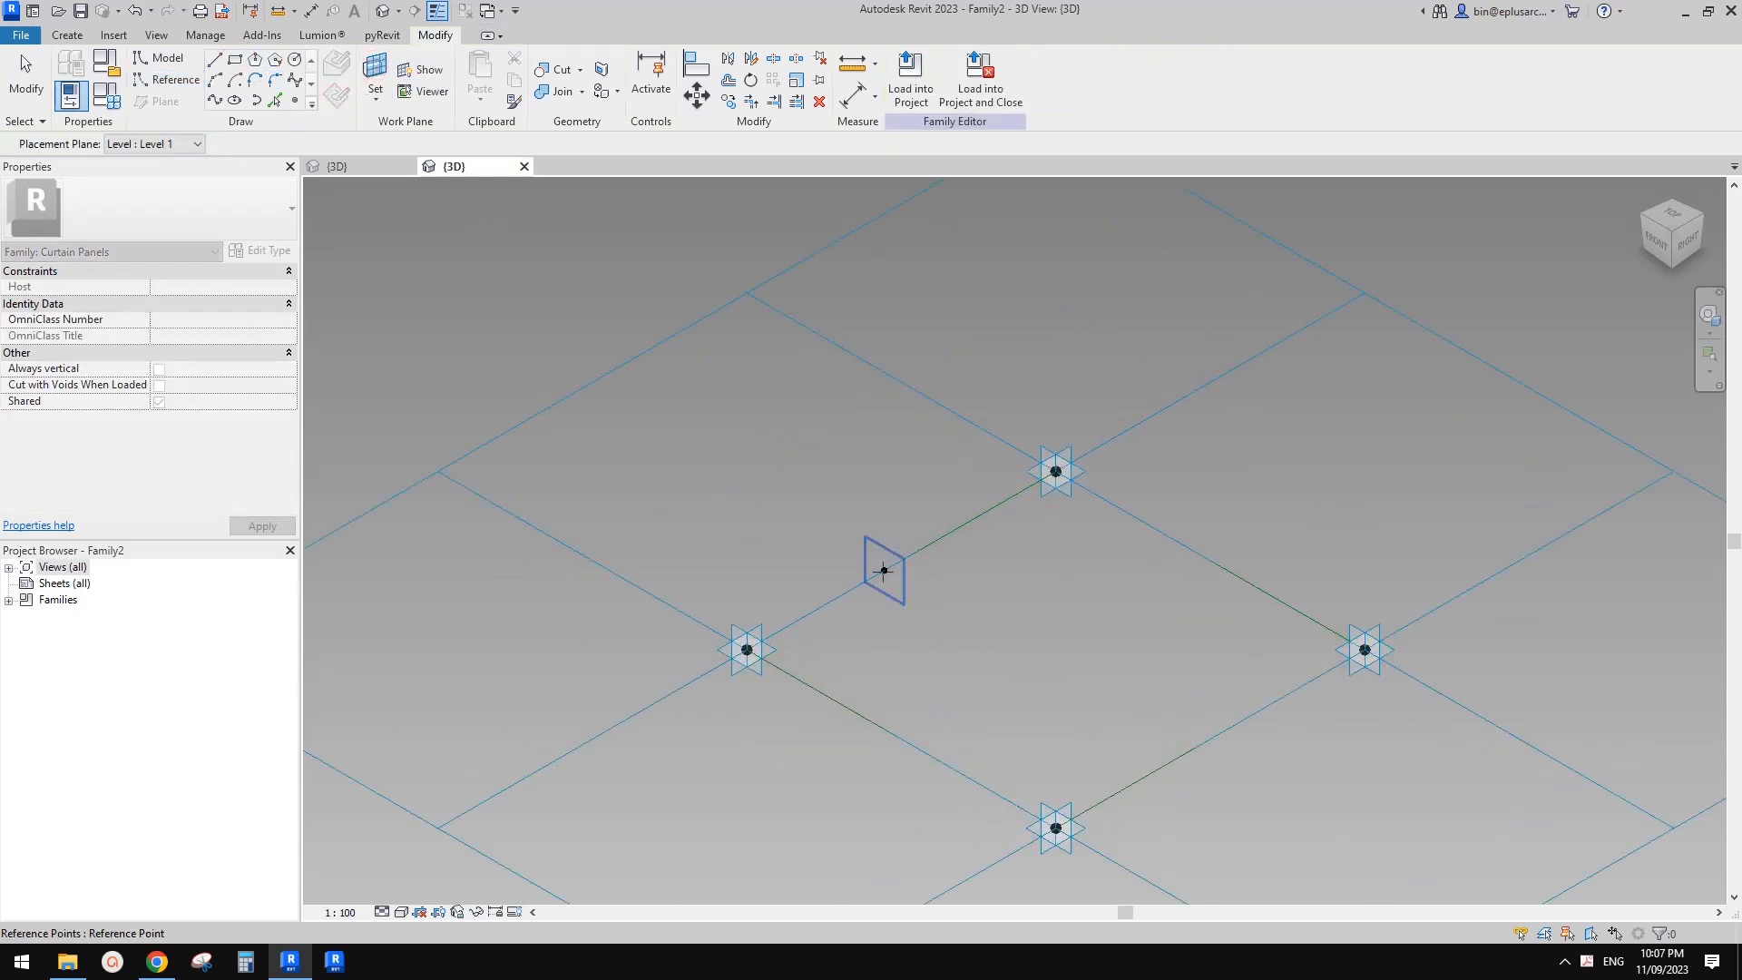
click(884, 570)
click(873, 553)
click(894, 595)
scroll(891, 585, up, 4)
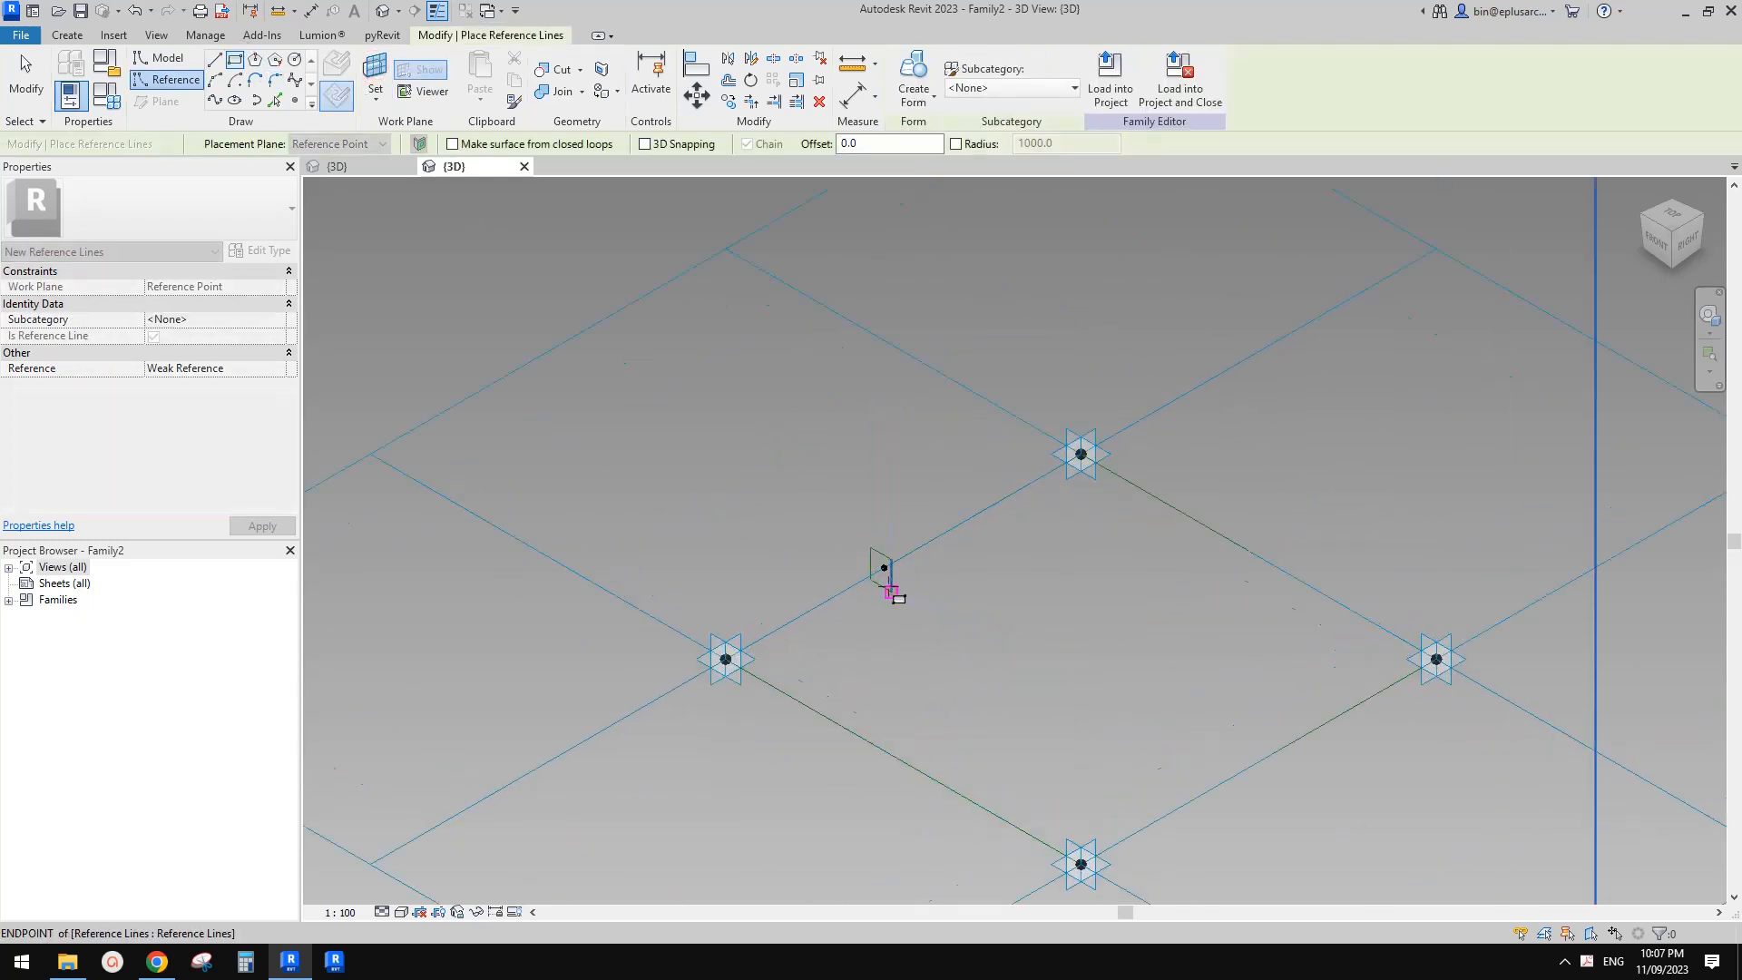
key(Escape)
key(Escape)
- Delete the reference-line rectangle around the point on the edge between placement points 1 and 4
scroll(864, 562, up, 2)
scroll(862, 526, down, 4)
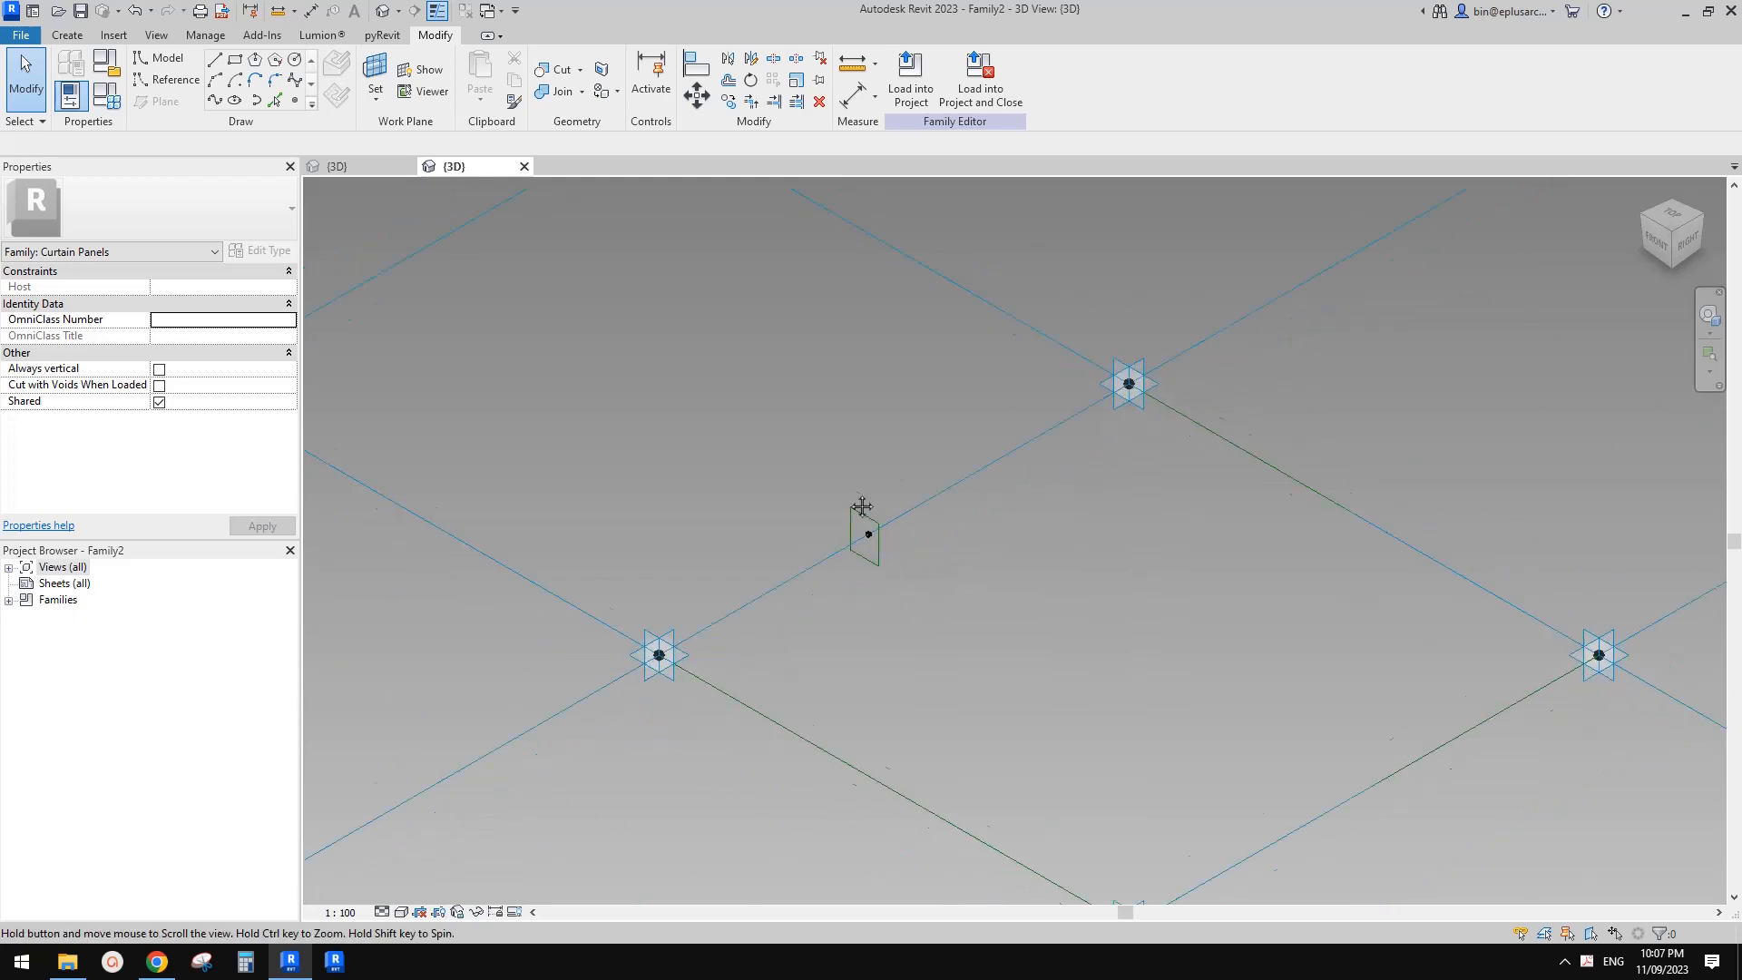
scroll(842, 494, up, 5)
key(Tab)
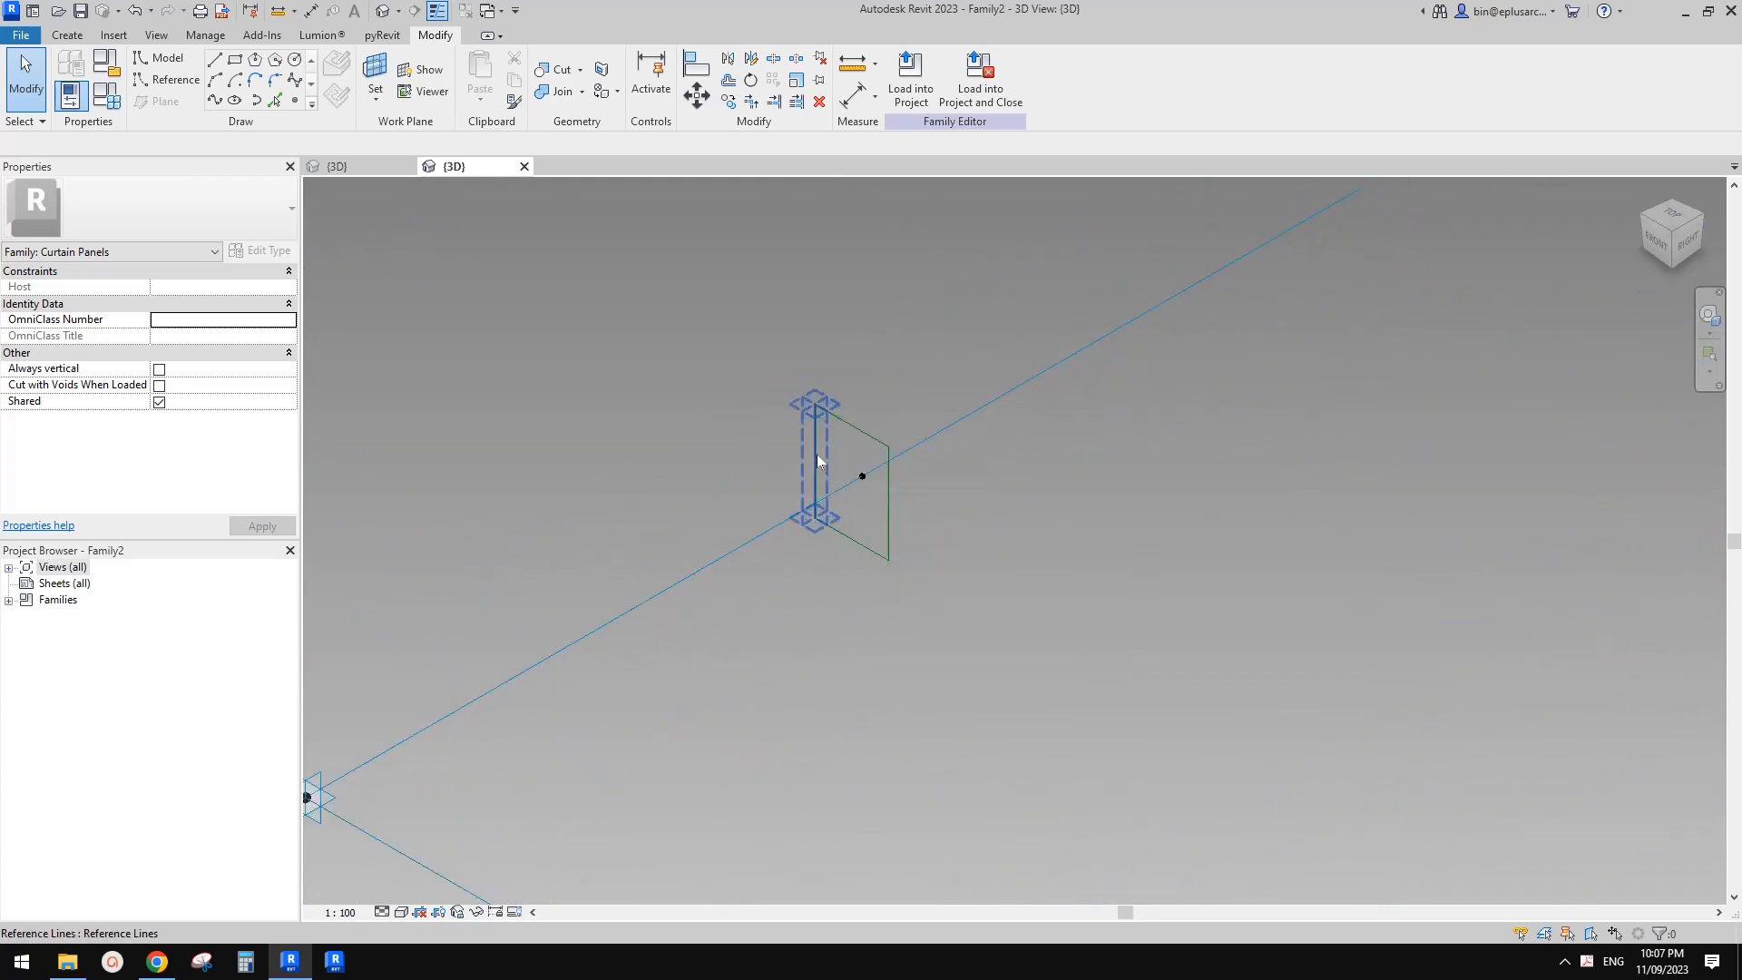
scroll(817, 454, down, 5)
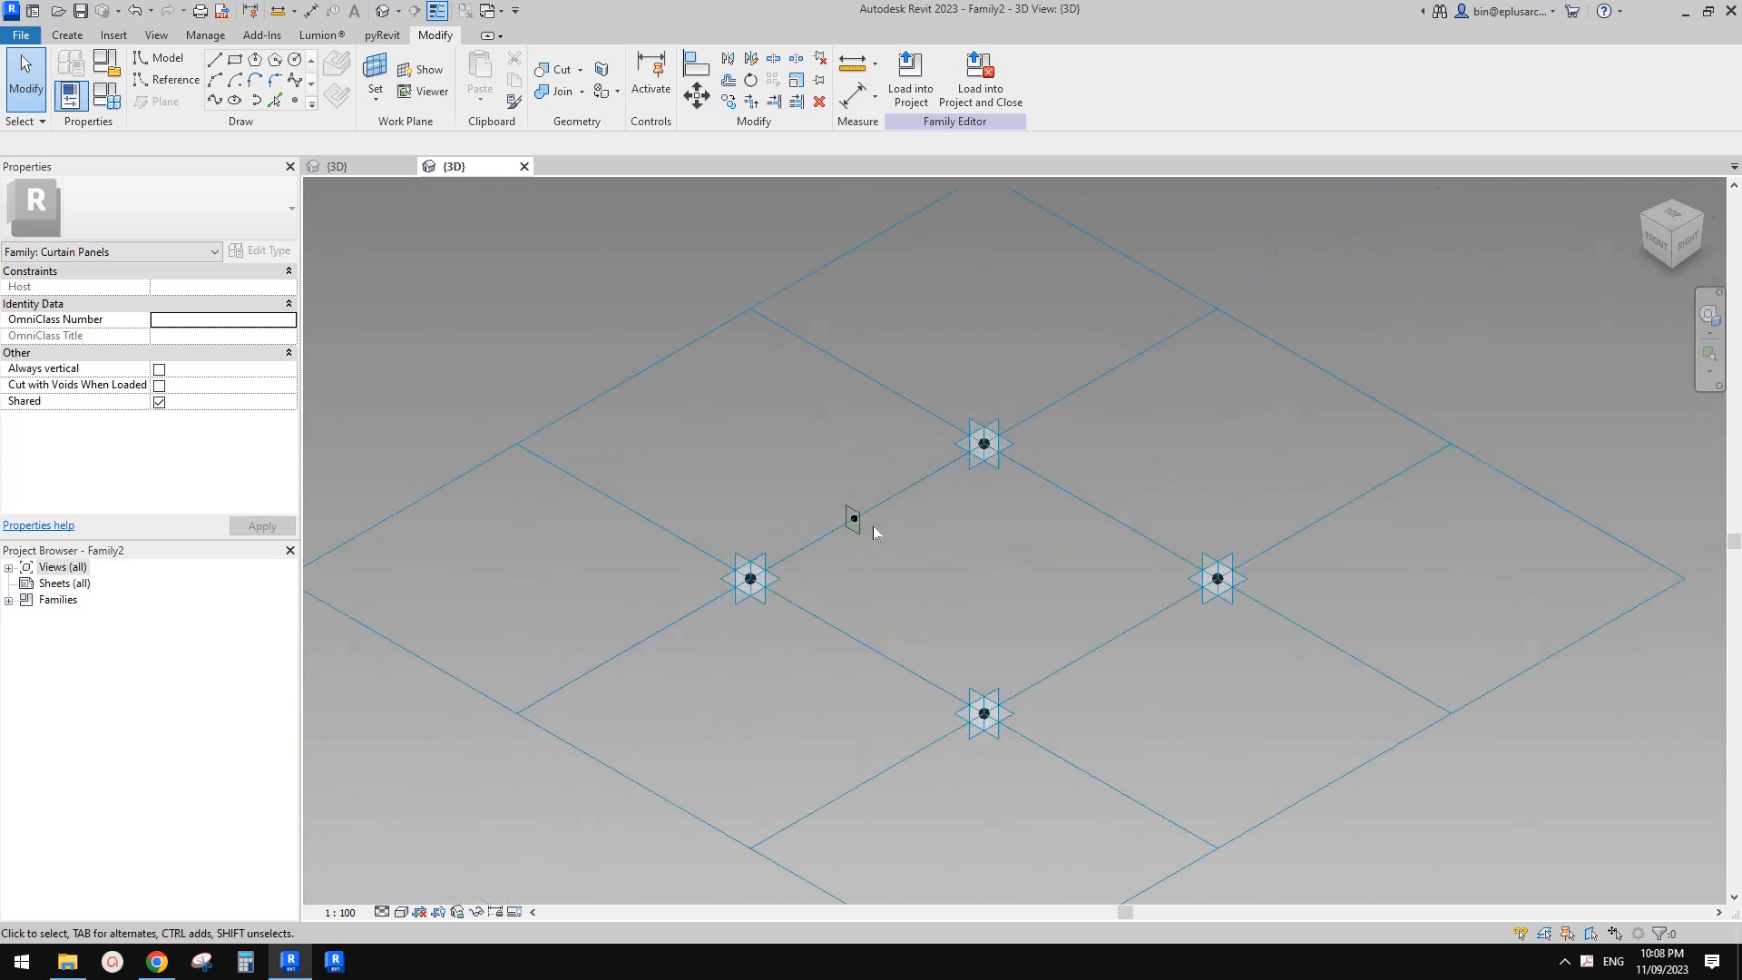
click(860, 528)
key(Delete)
middle_drag(926, 545, 927, 550)
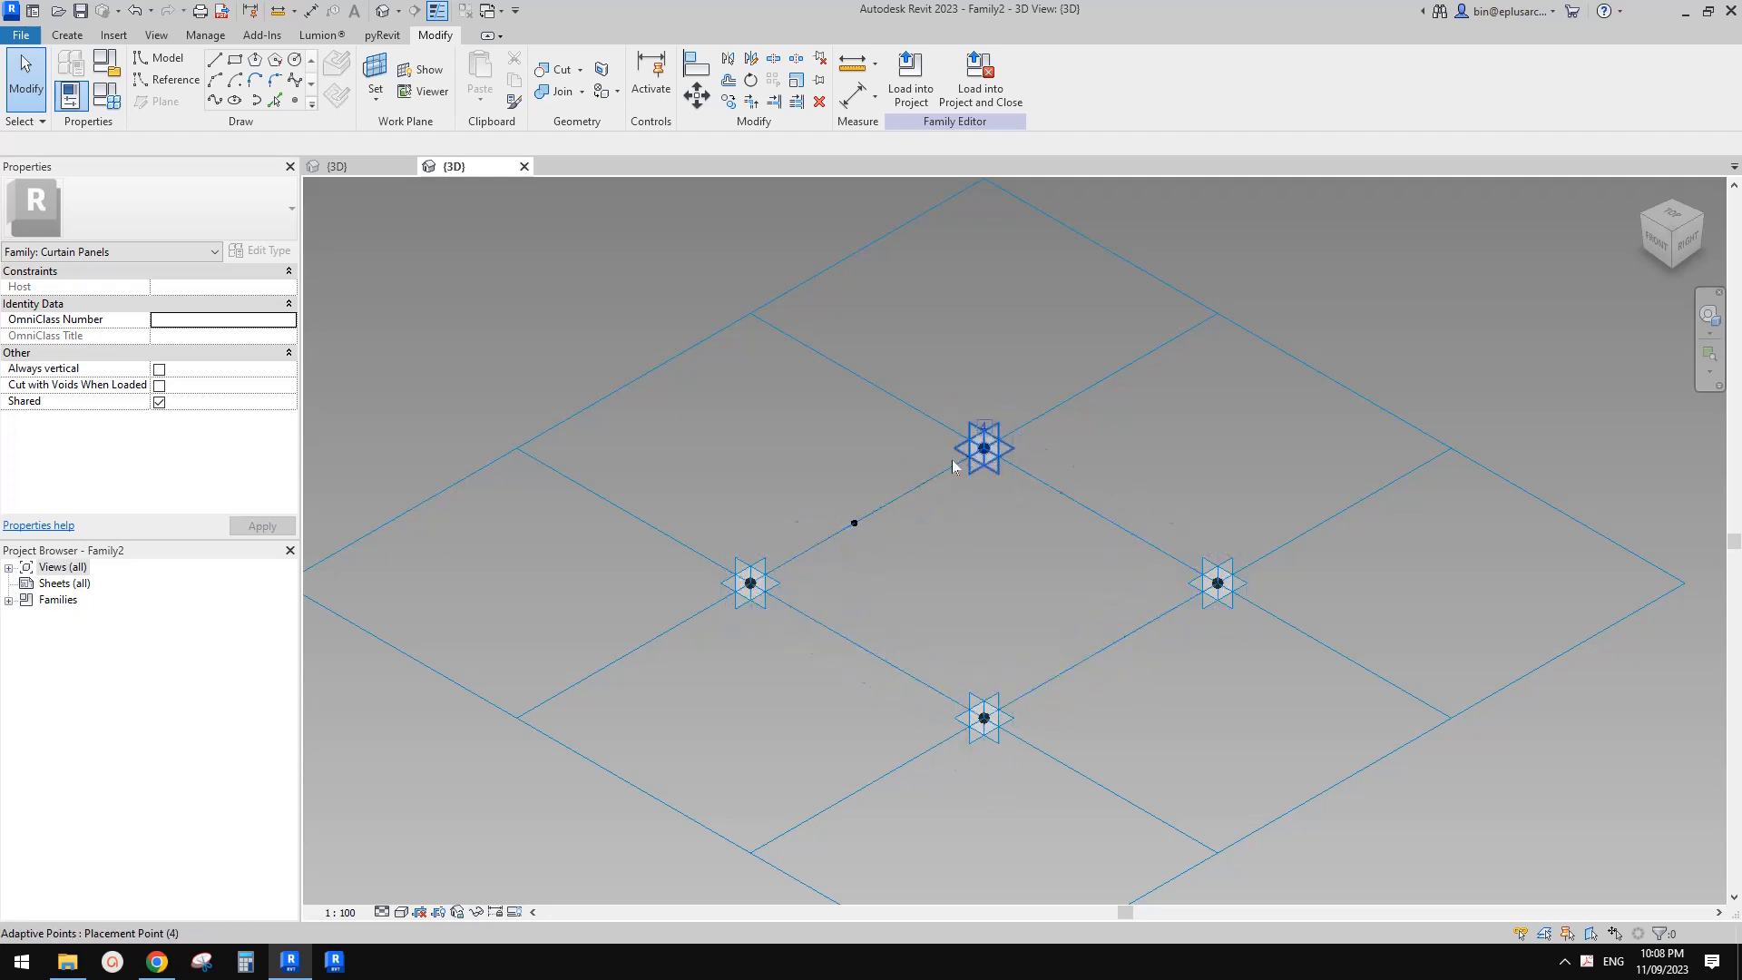
scroll(971, 467, down, 1)
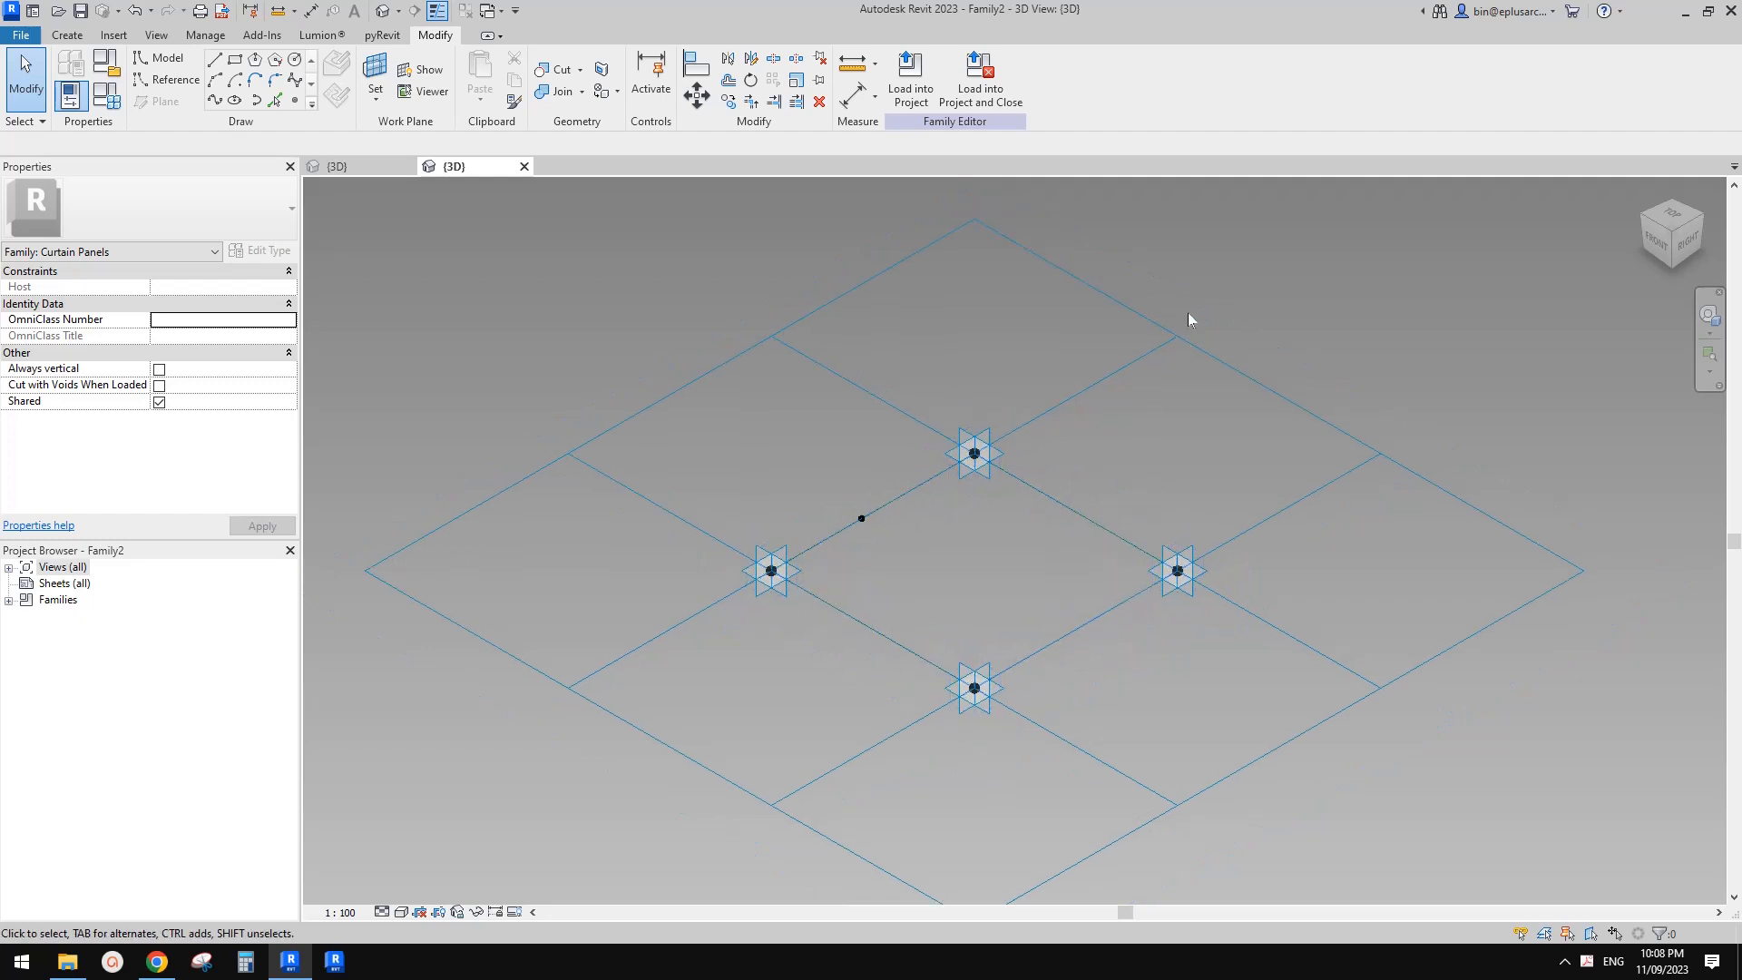
- Change the tile pattern grid type to Rectangle Checkerboard
click(1194, 335)
click(174, 238)
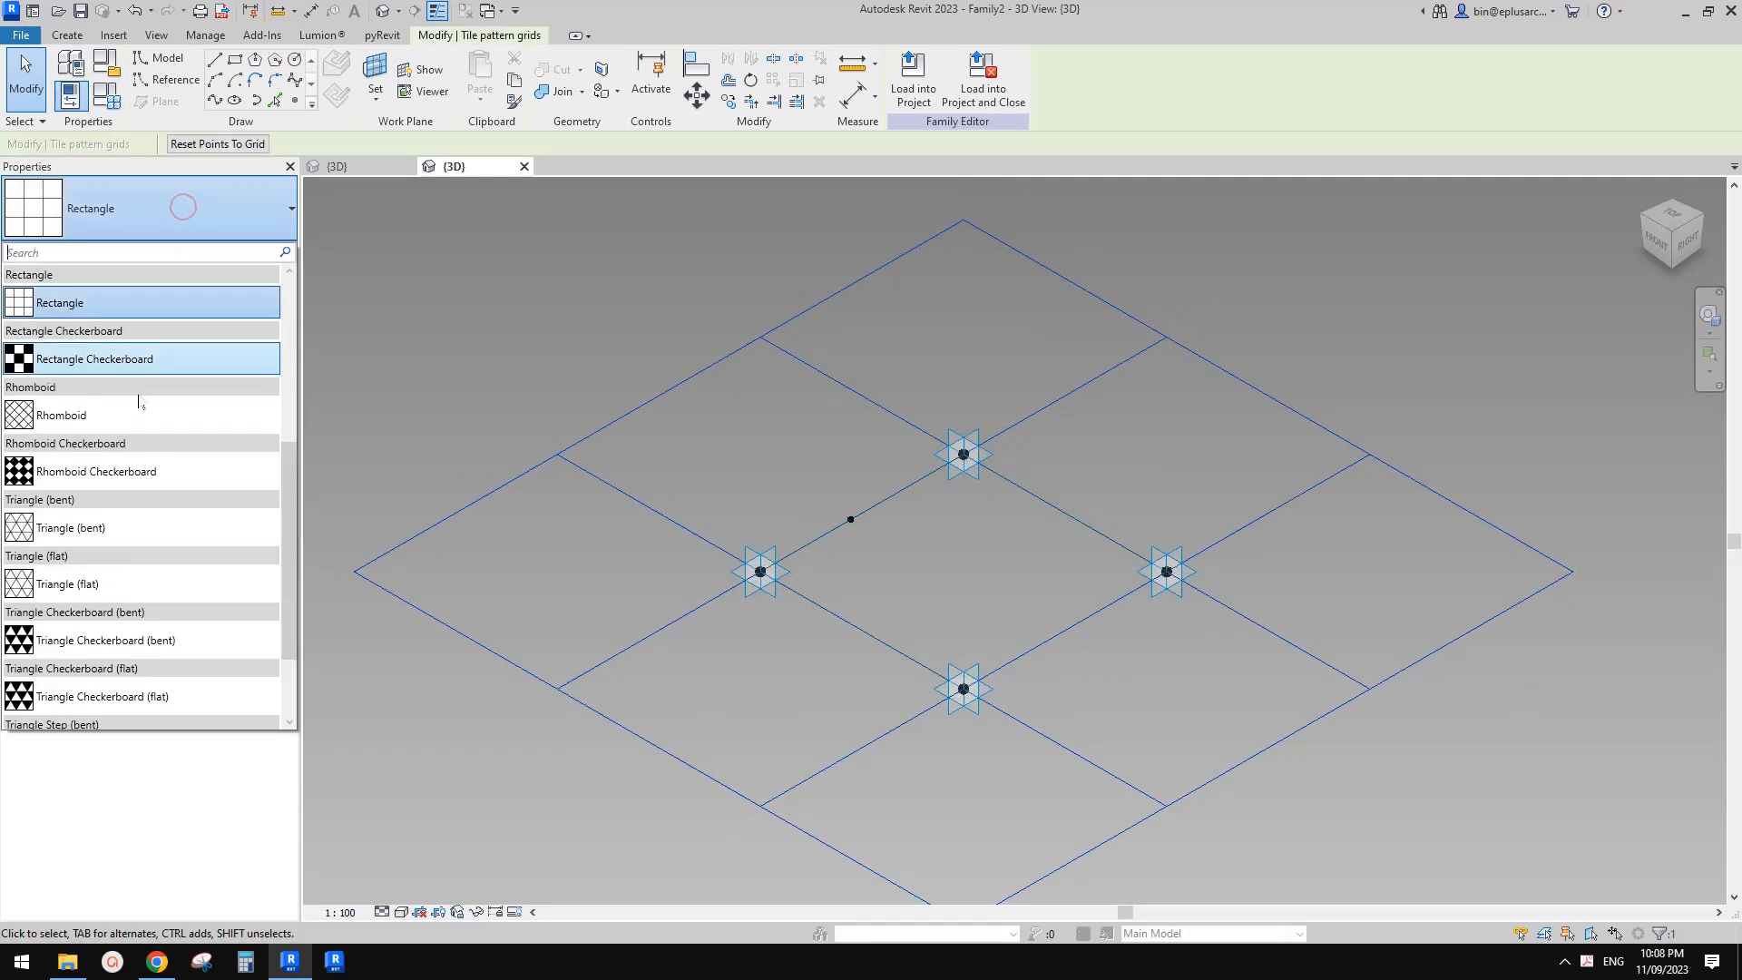
click(120, 361)
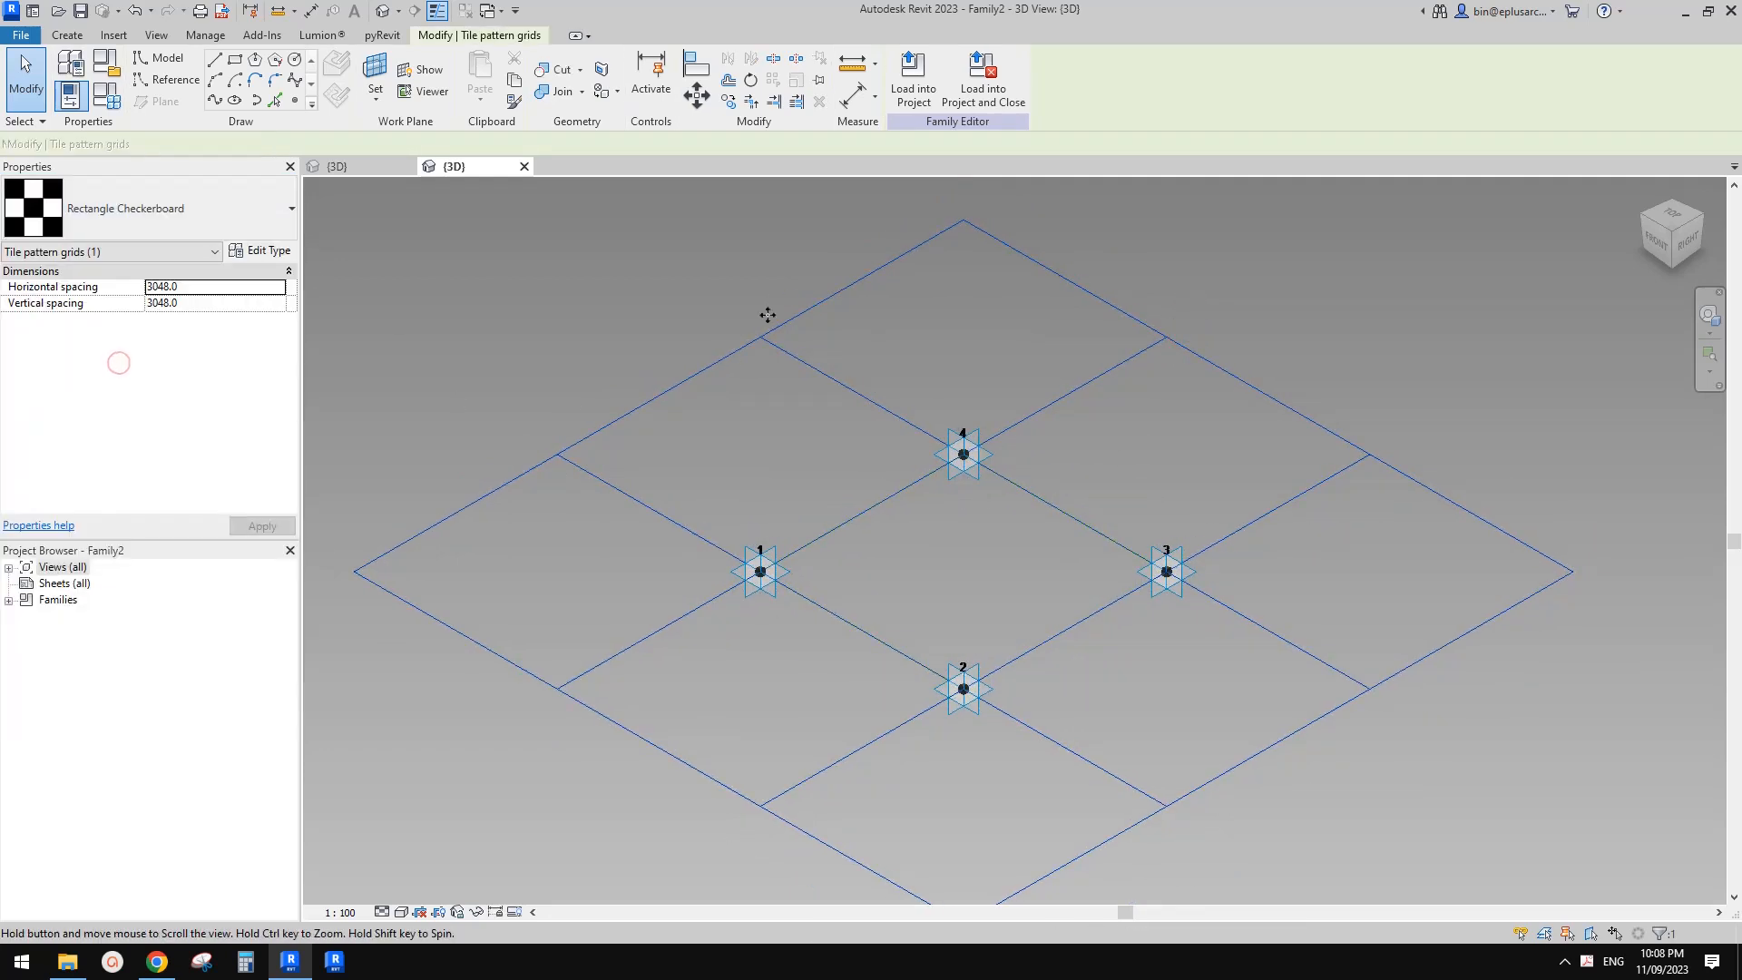
click(968, 564)
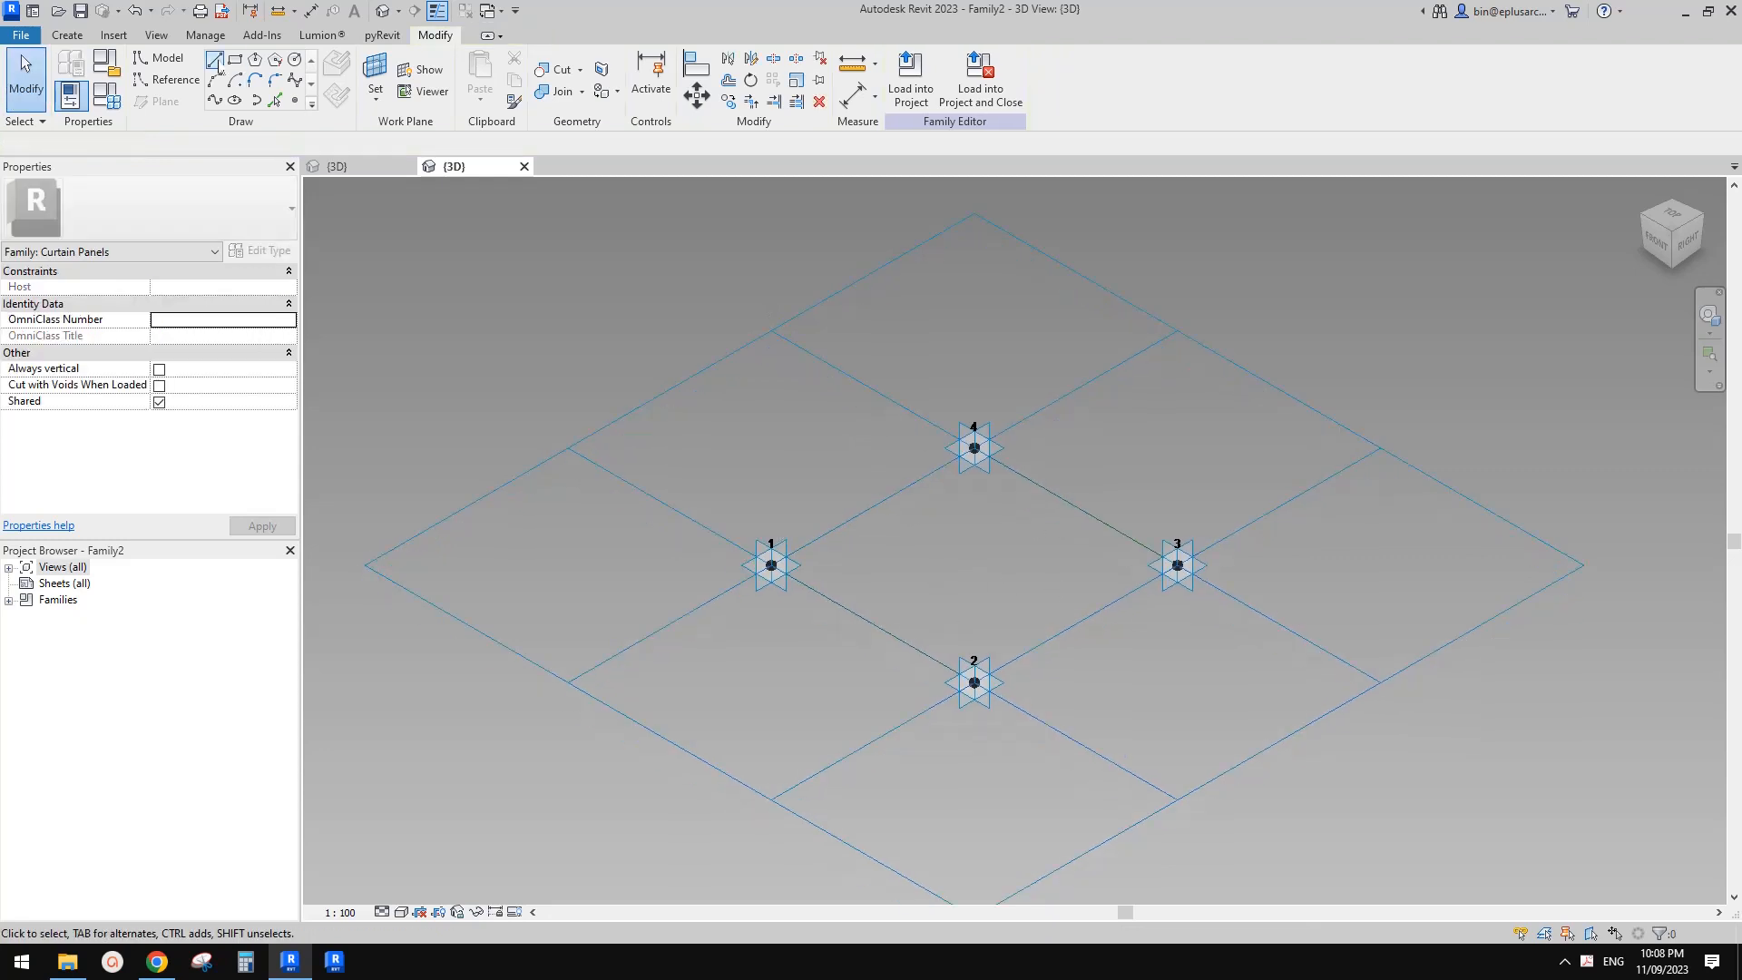
- Place a reference point on the panel edge between placement points 1 and 2
click(295, 100)
scroll(847, 617, up, 2)
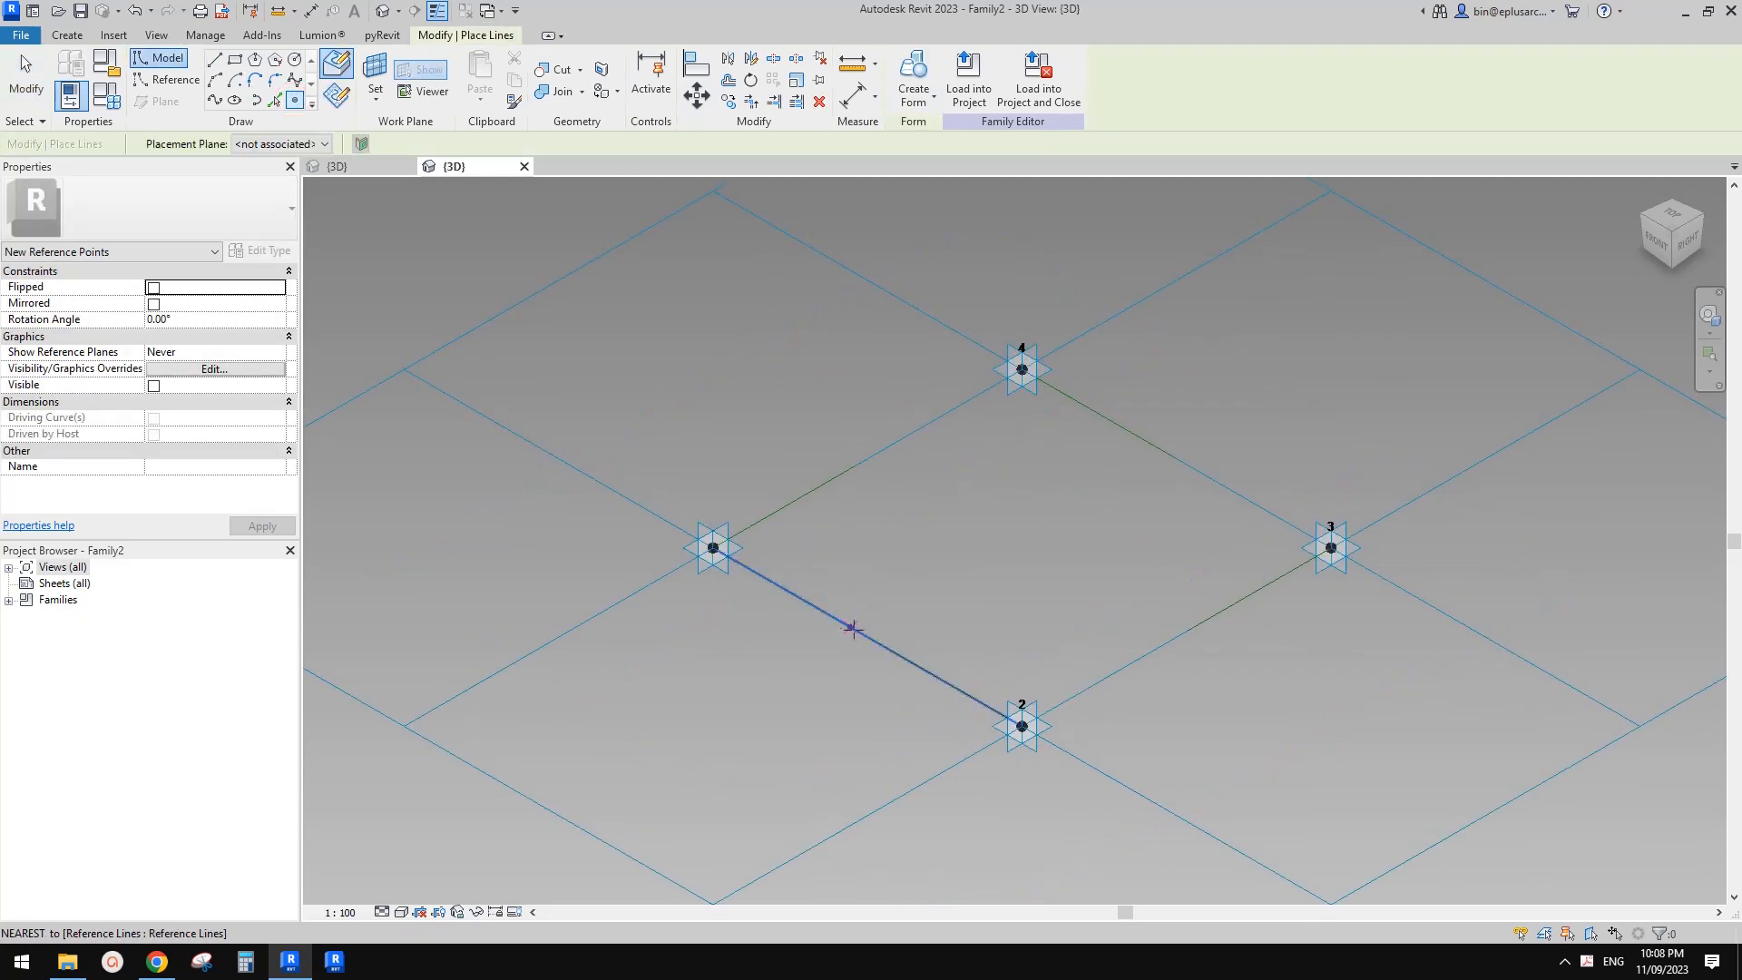
click(840, 621)
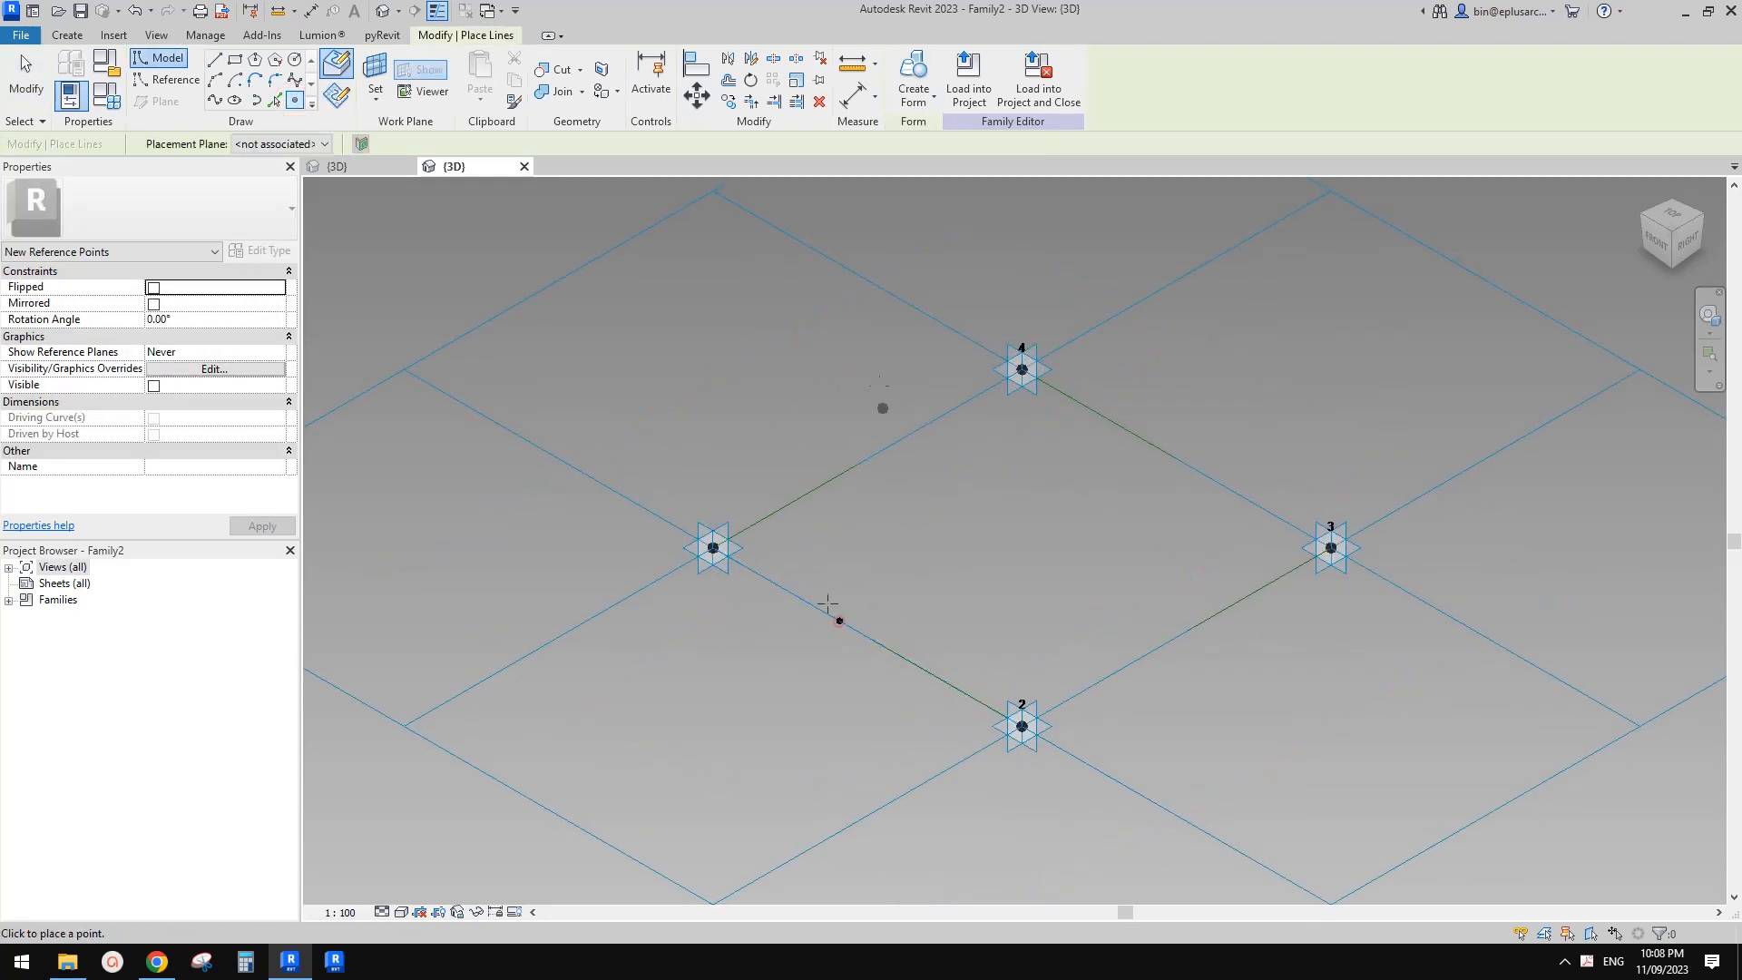
- Draw a reference-line rectangle about 340 mm high around the new point, using the point's vertical plane as the work plane
click(166, 79)
click(375, 72)
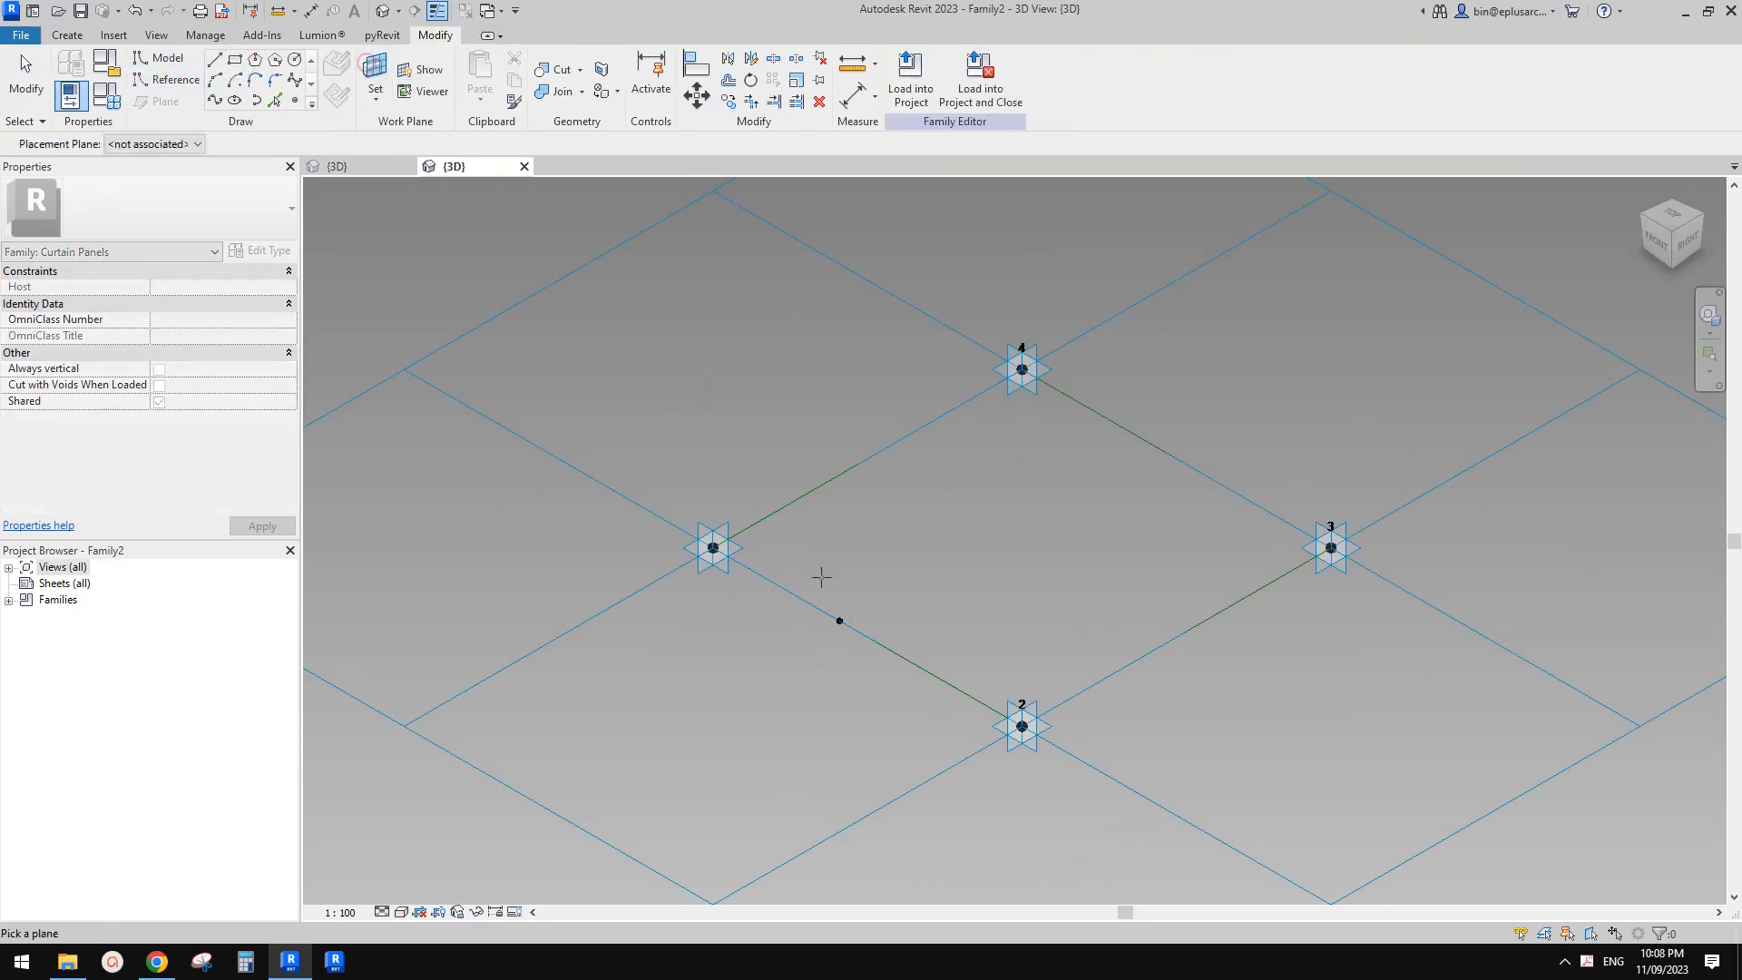
click(169, 80)
click(235, 62)
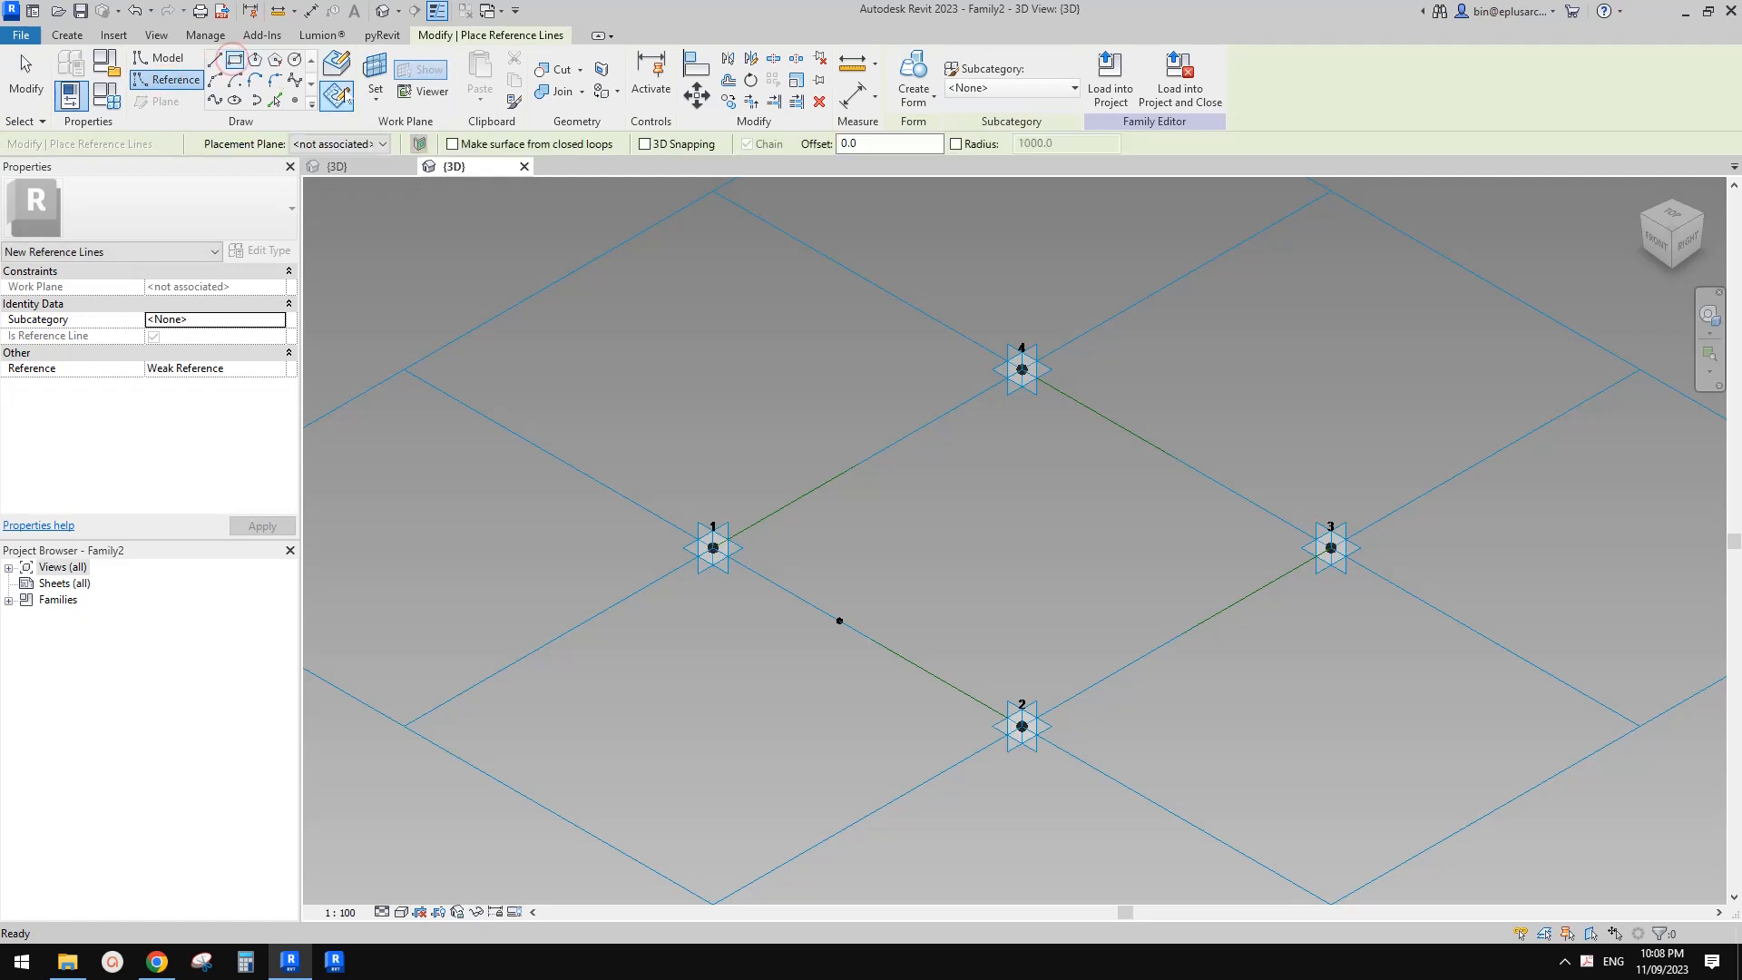
click(375, 73)
click(839, 620)
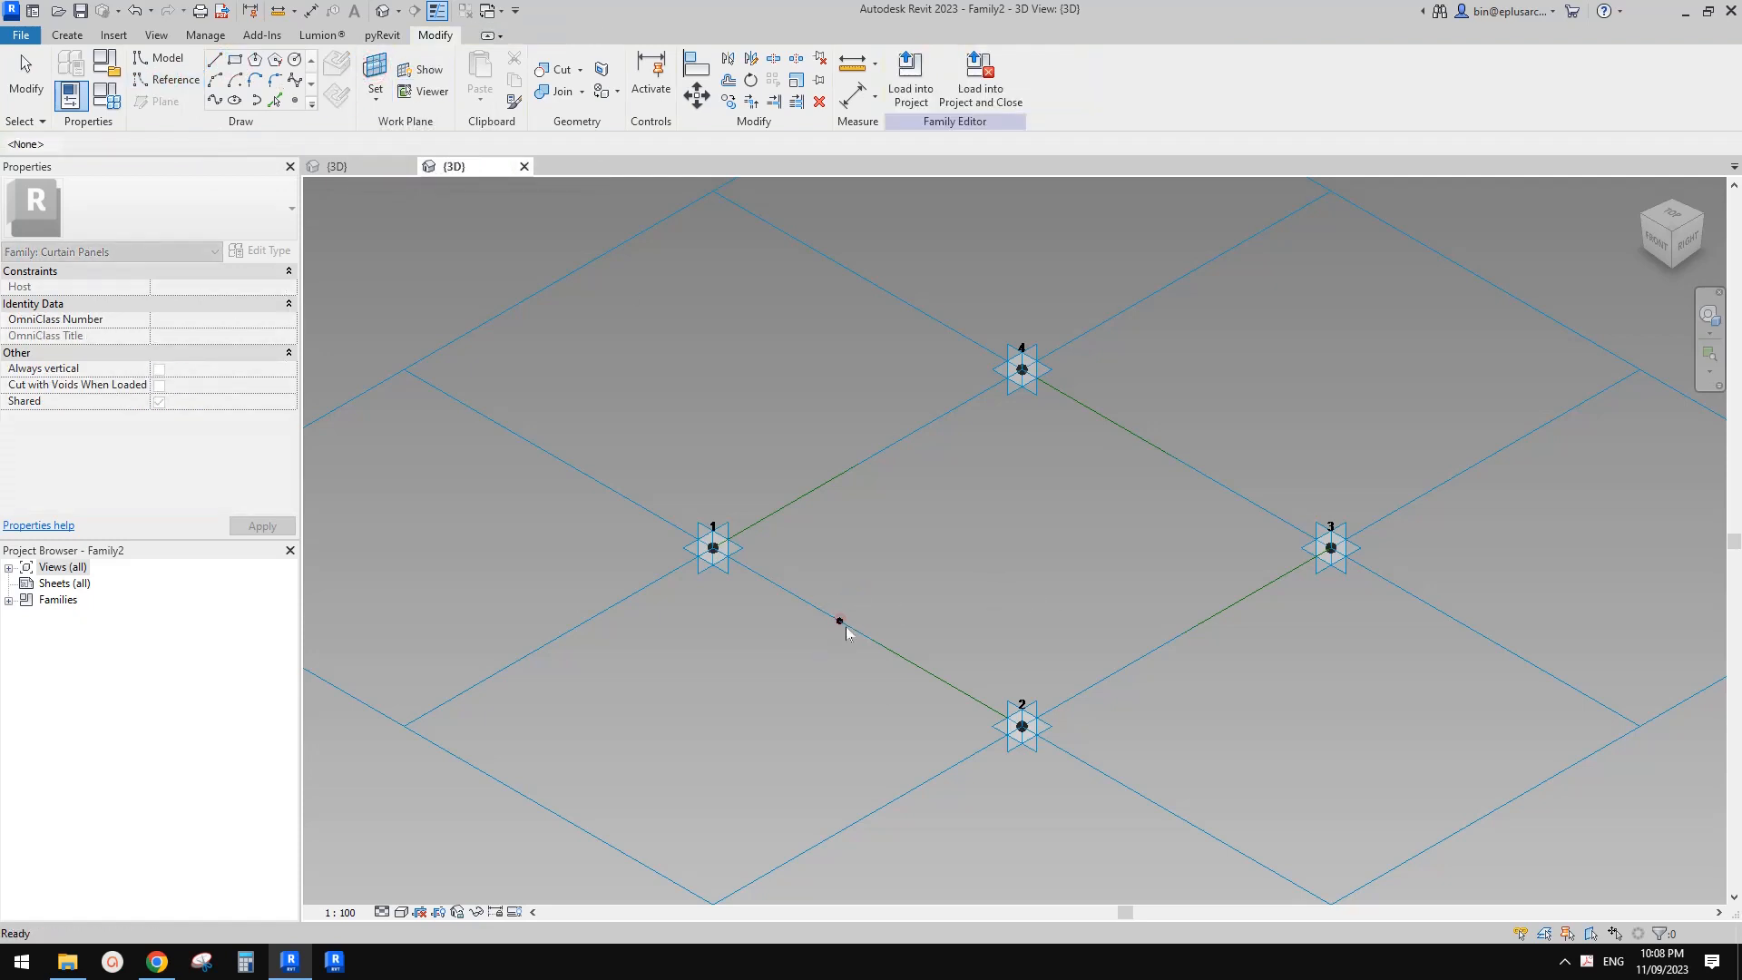
scroll(828, 607, up, 4)
click(869, 666)
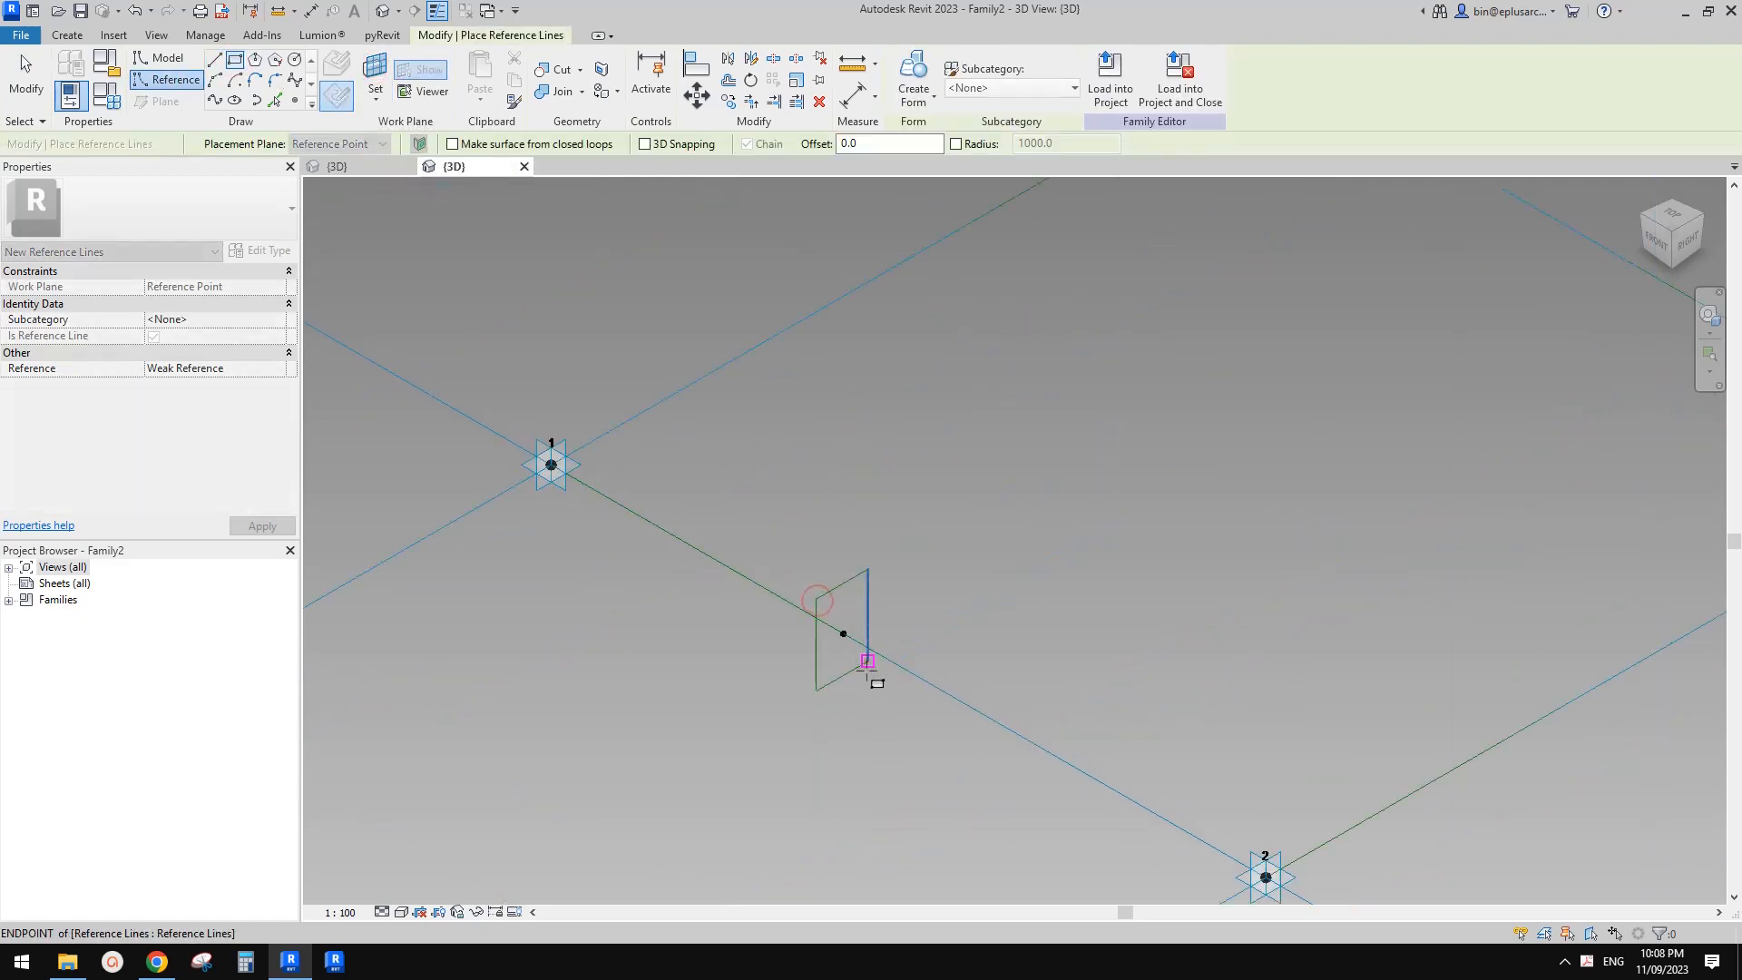
key(Escape)
key(Escape)
- Set the distance from the rectangle's outer vertical line, left of the reference point, to the point to 30 mm
scroll(808, 595, down, 4)
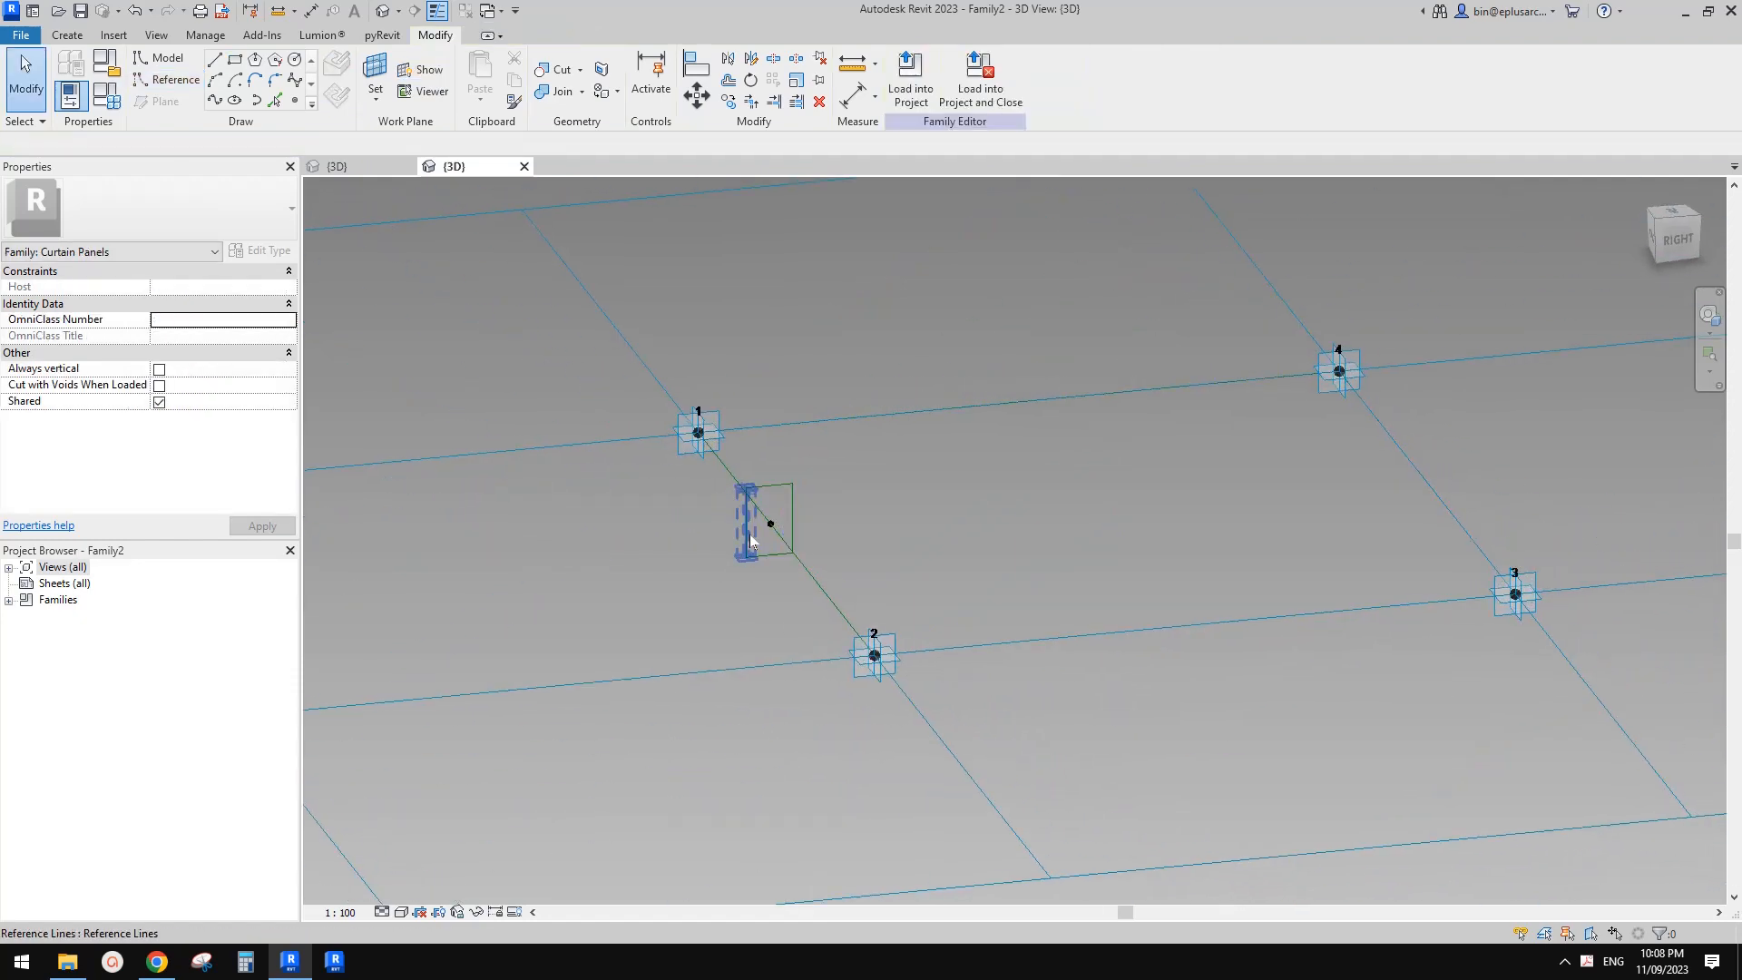
click(748, 545)
scroll(781, 517, up, 3)
drag(796, 384, 752, 533)
scroll(833, 547, down, 1)
click(749, 391)
middle_drag(887, 448, 892, 473)
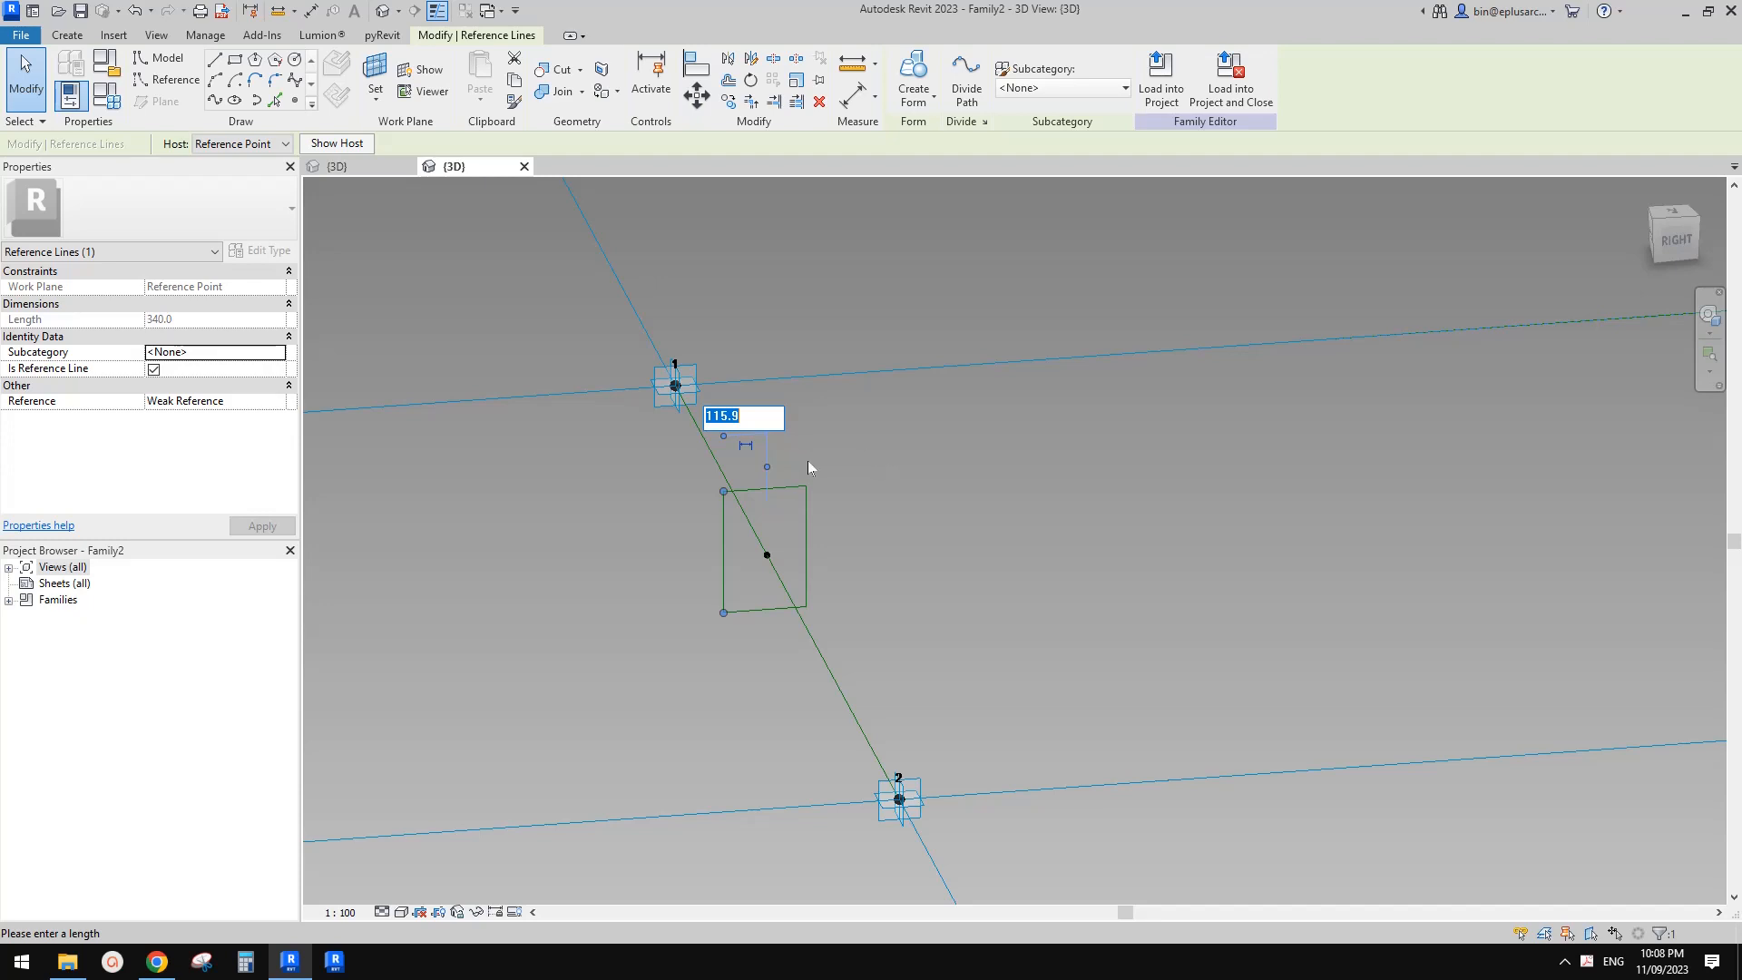
text(30)
key(Return)
click(888, 447)
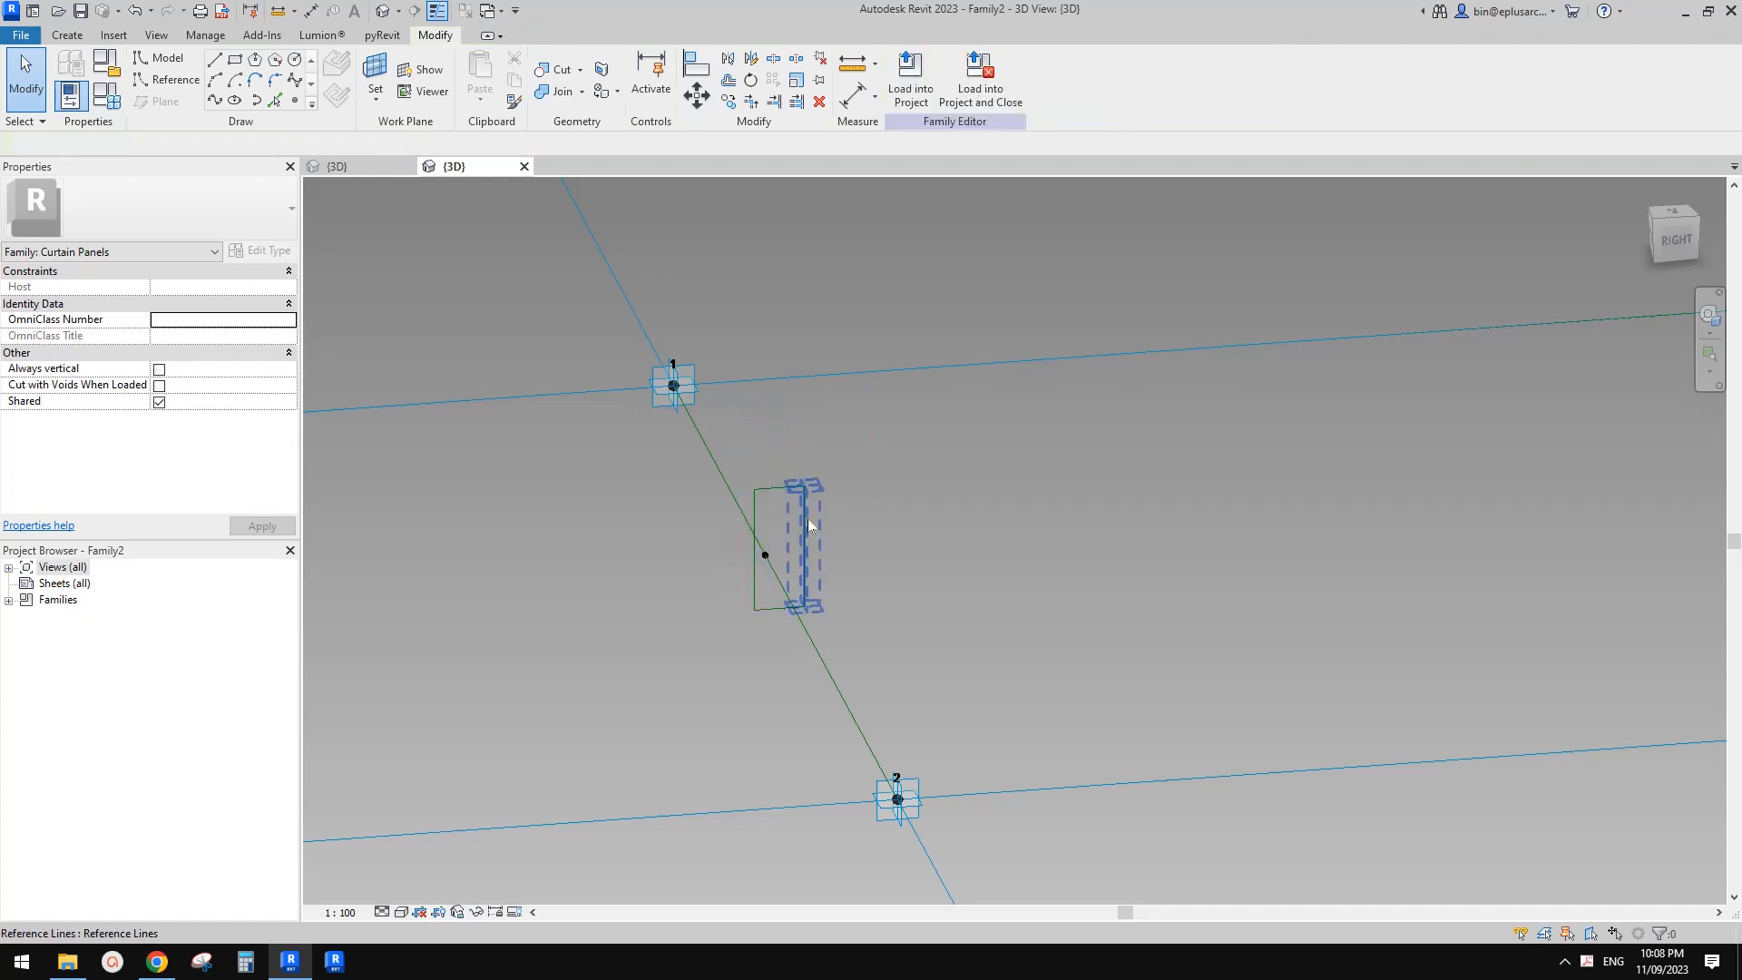
- Set the rectangle's width to 60 mm by repositioning its opposite vertical line
click(808, 521)
scroll(783, 627, up, 2)
click(781, 627)
text(60)
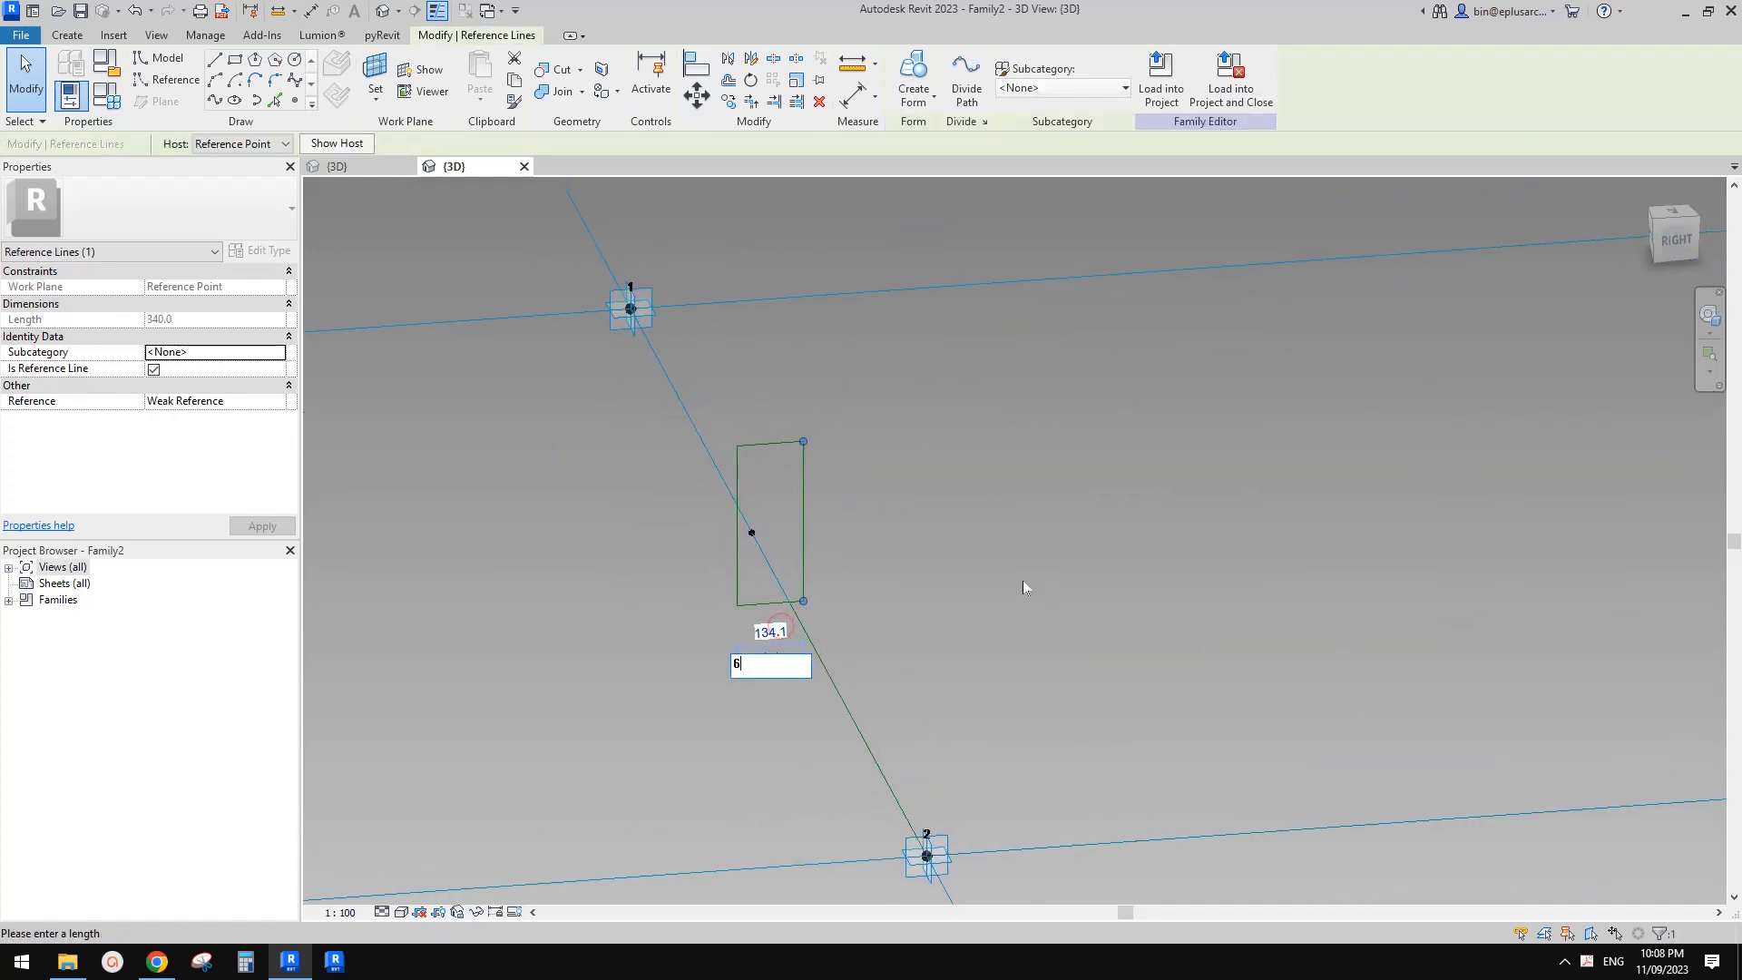
key(Return)
click(1074, 499)
- Set the rectangle's upper horizontal line 100 mm above the reference point
drag(717, 400, 818, 463)
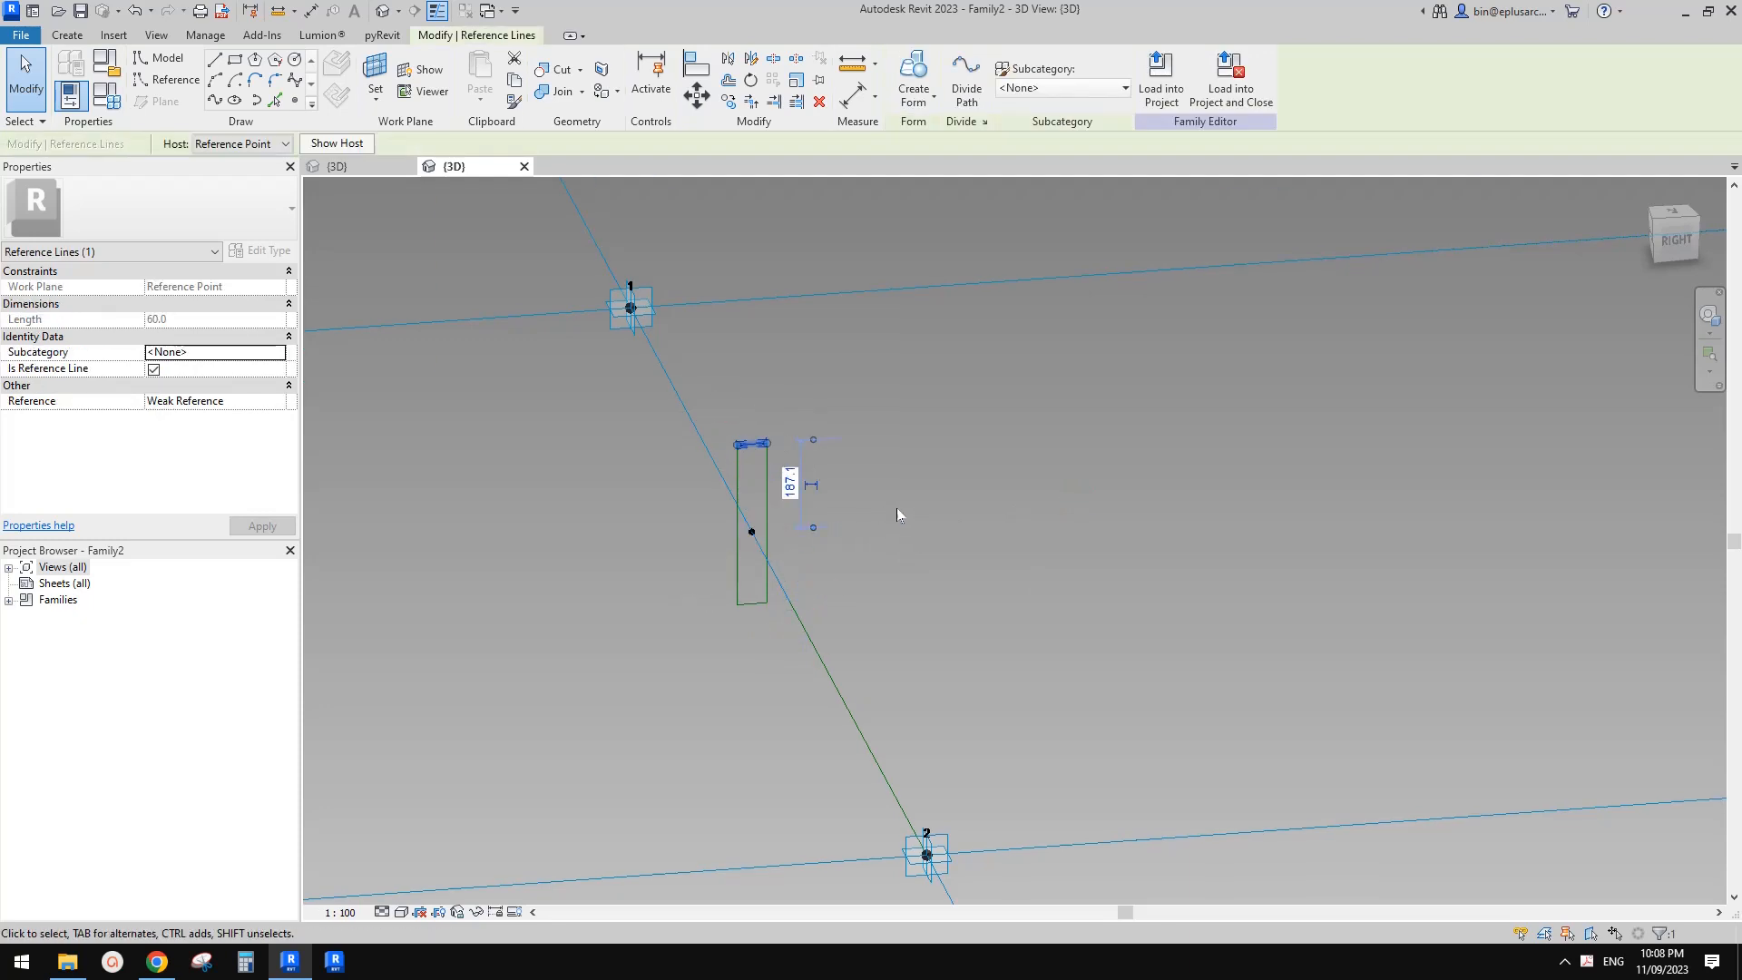
click(789, 485)
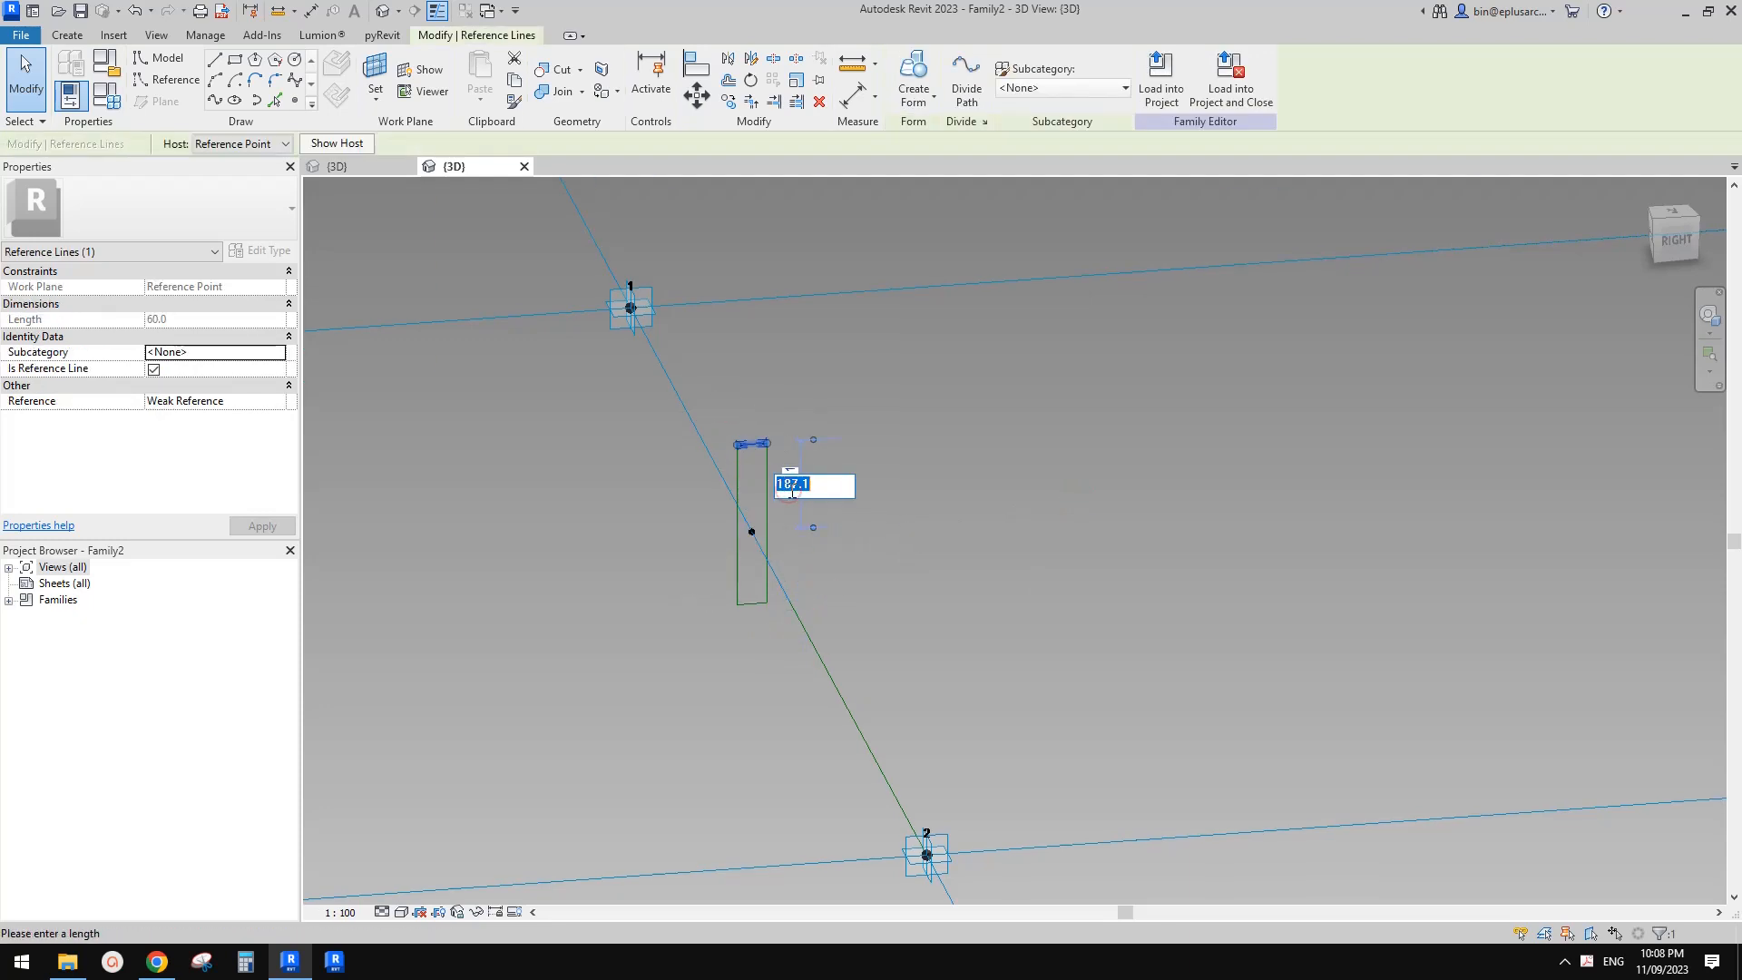
click(964, 475)
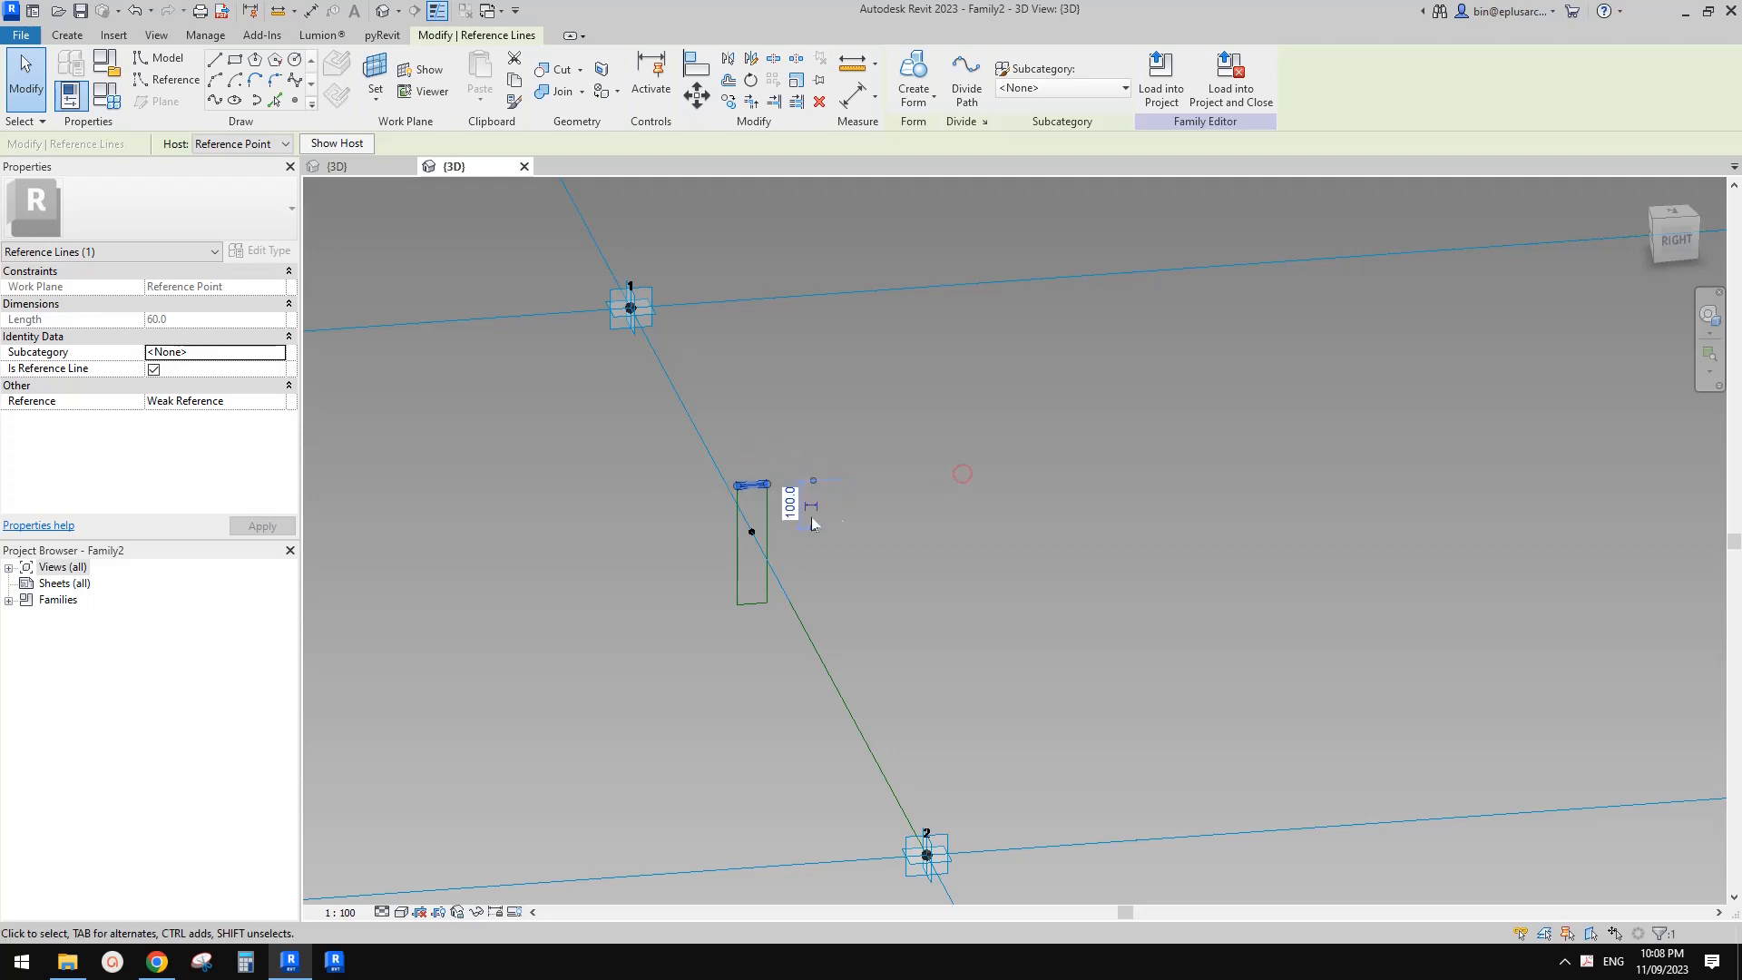
- Set the rectangle's height to 200 mm by repositioning its lower horizontal line
drag(683, 584, 804, 628)
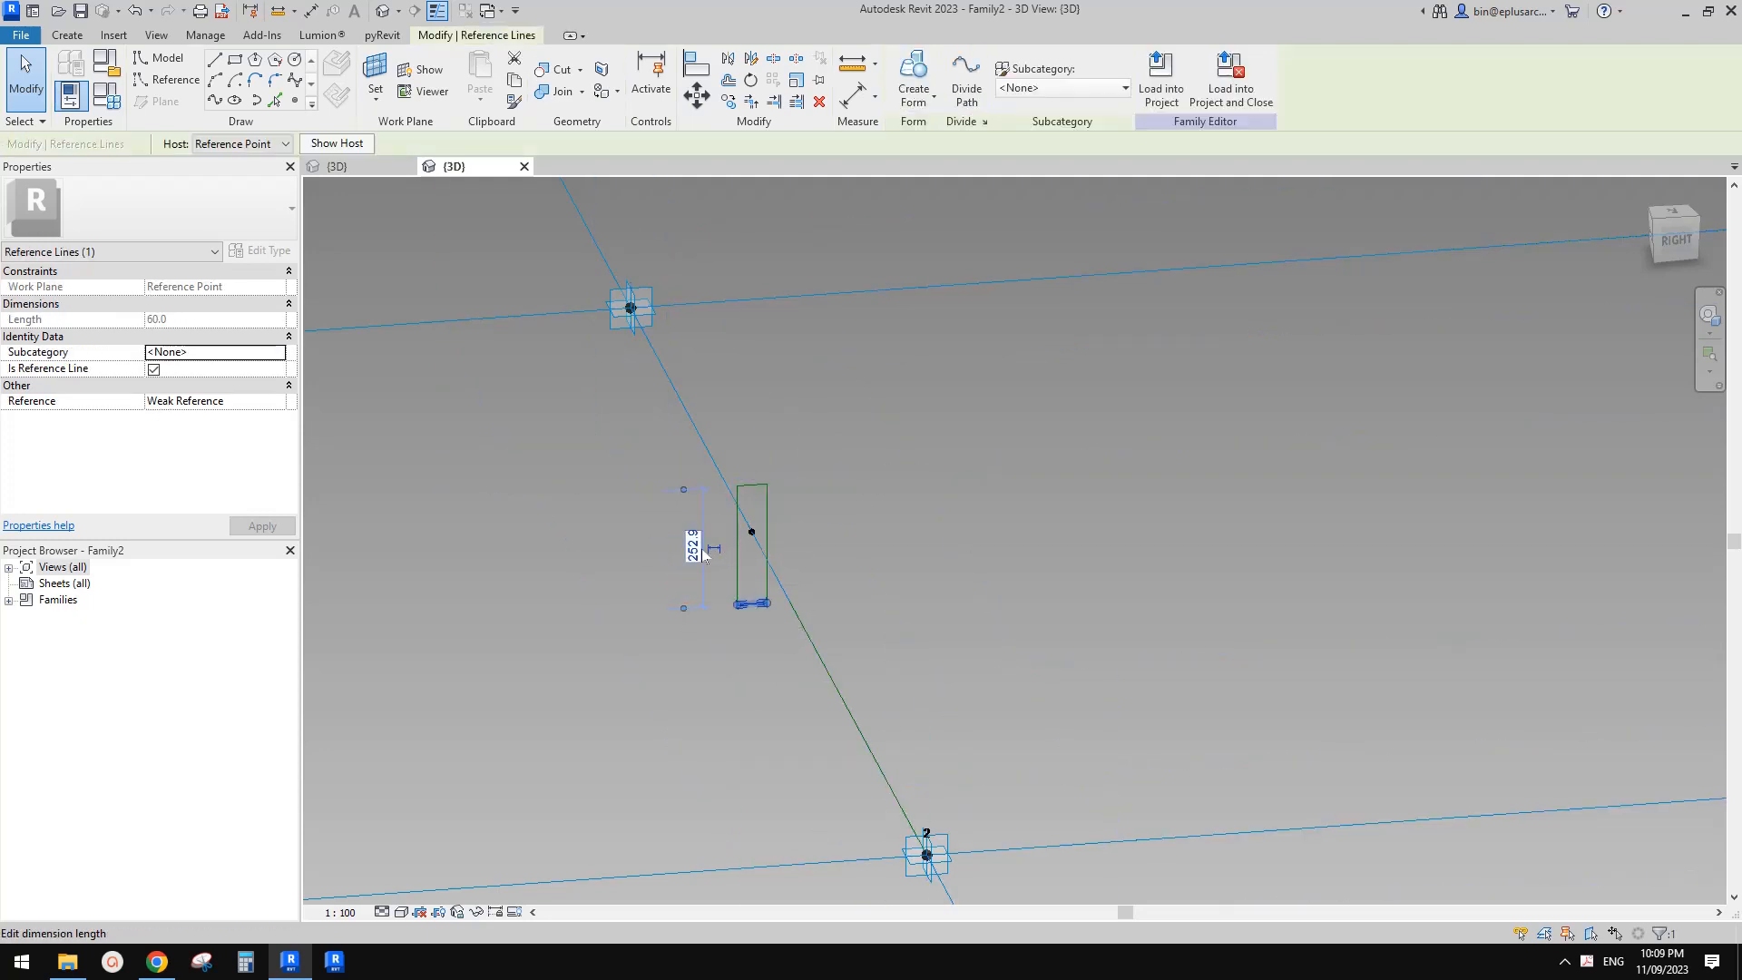
click(695, 548)
text(200)
click(876, 526)
- Create a solid frame form by sweeping the rectangle profile along the closed chain of four reference lines between the panel's corner points
key(Tab)
click(769, 491)
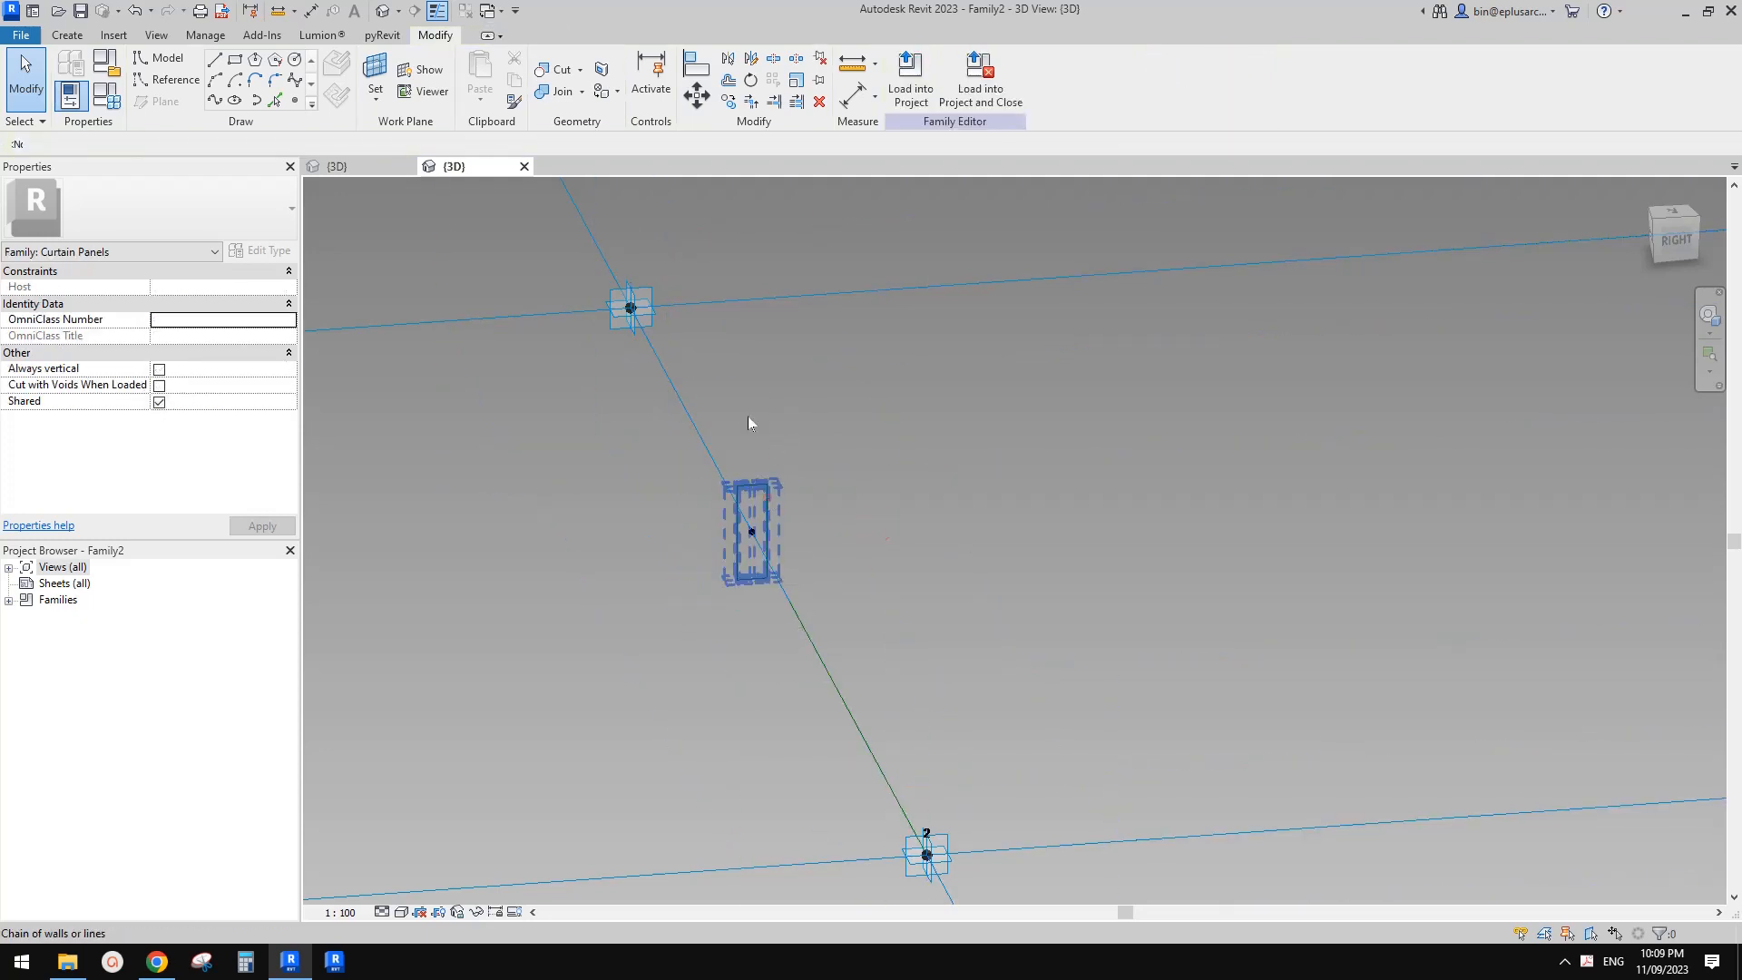
key(Tab)
ctrl+click(685, 408)
scroll(731, 447, down, 2)
ctrl+click(737, 497)
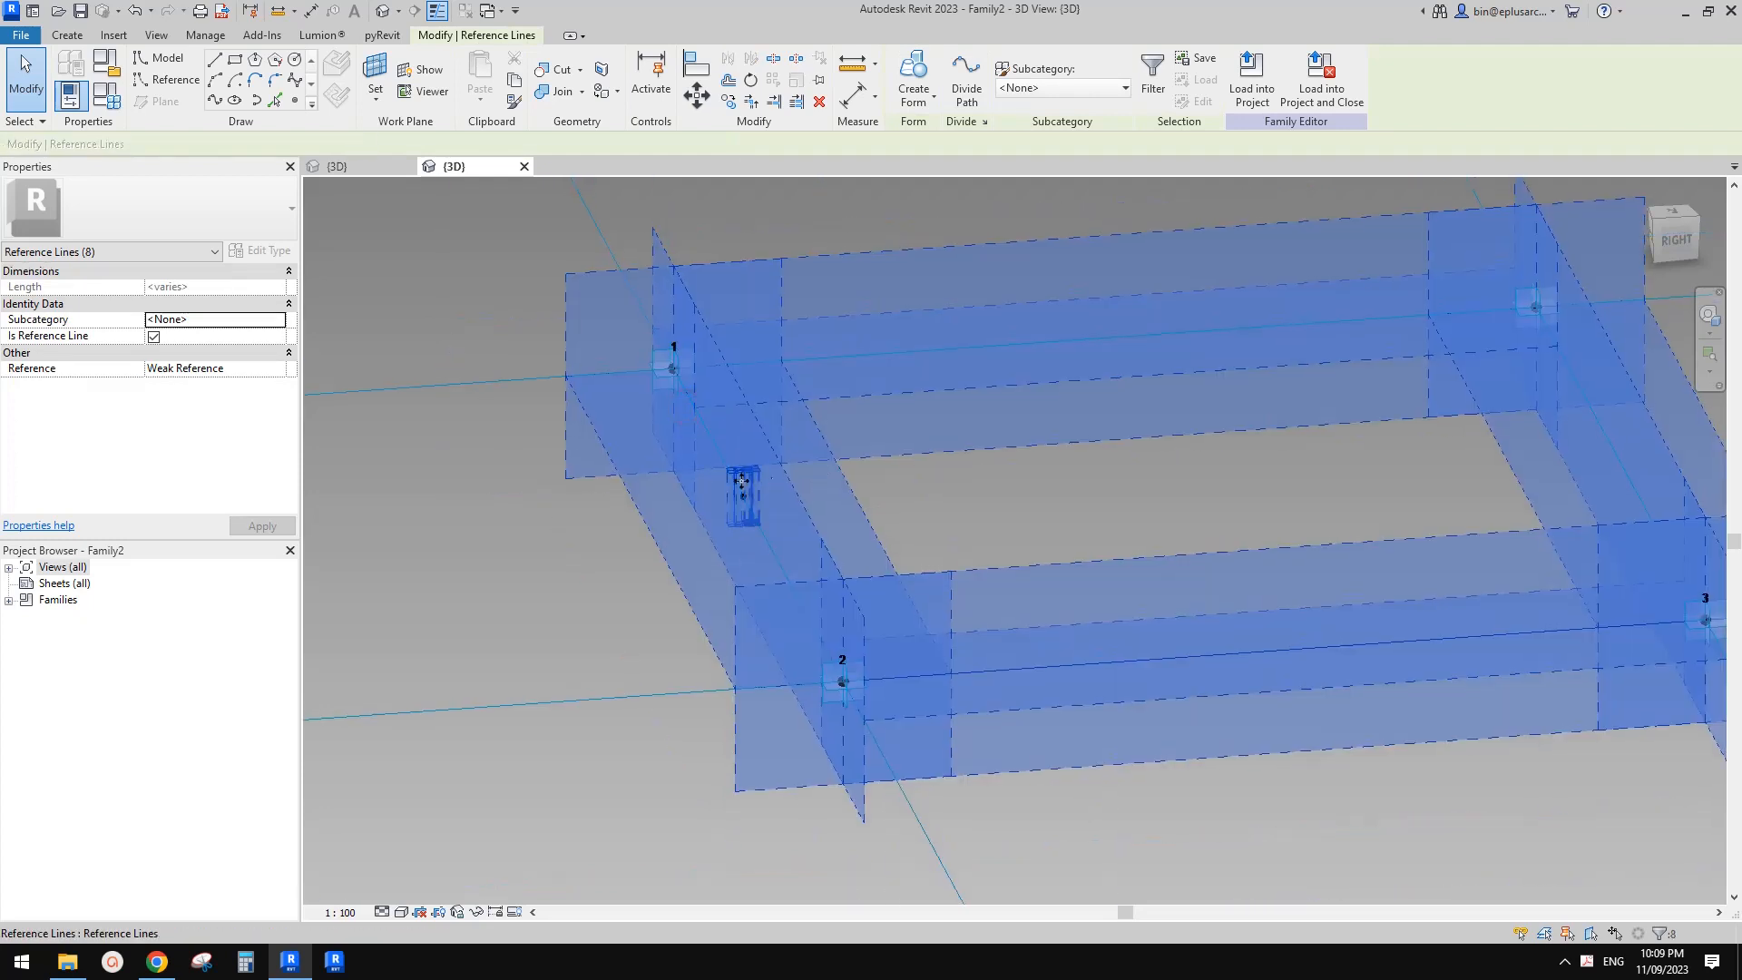
middle_drag(921, 484, 909, 482)
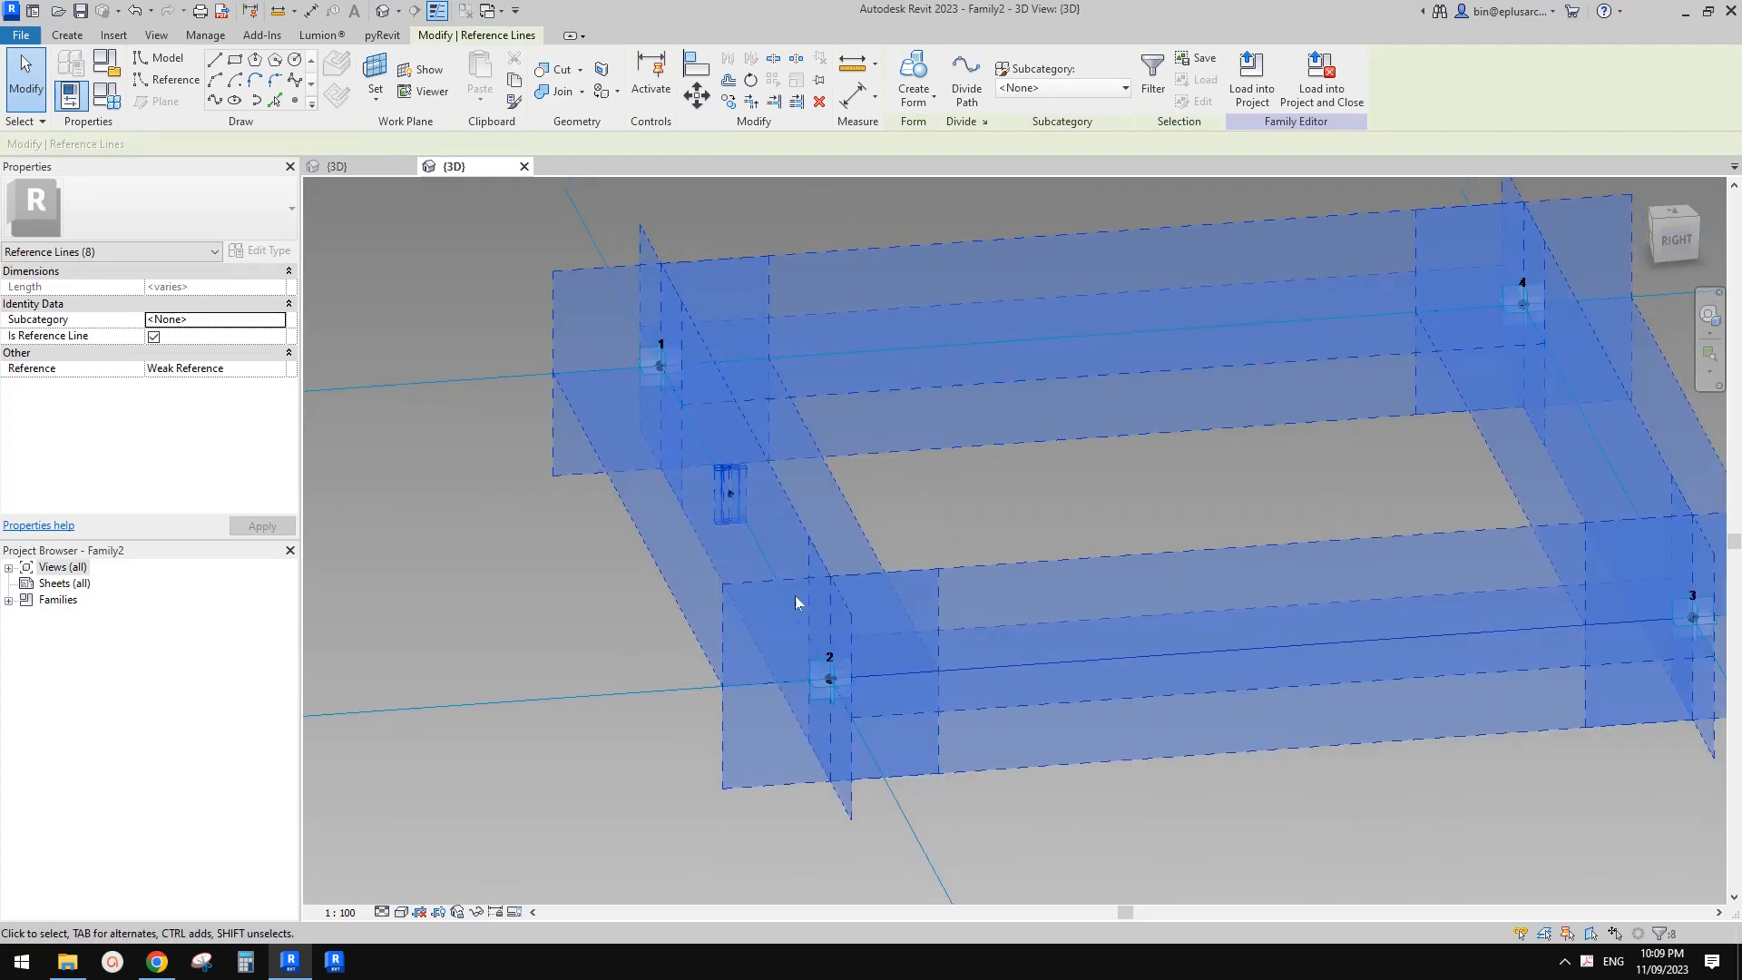
click(913, 73)
shift+middle_drag(1058, 432, 1217, 494)
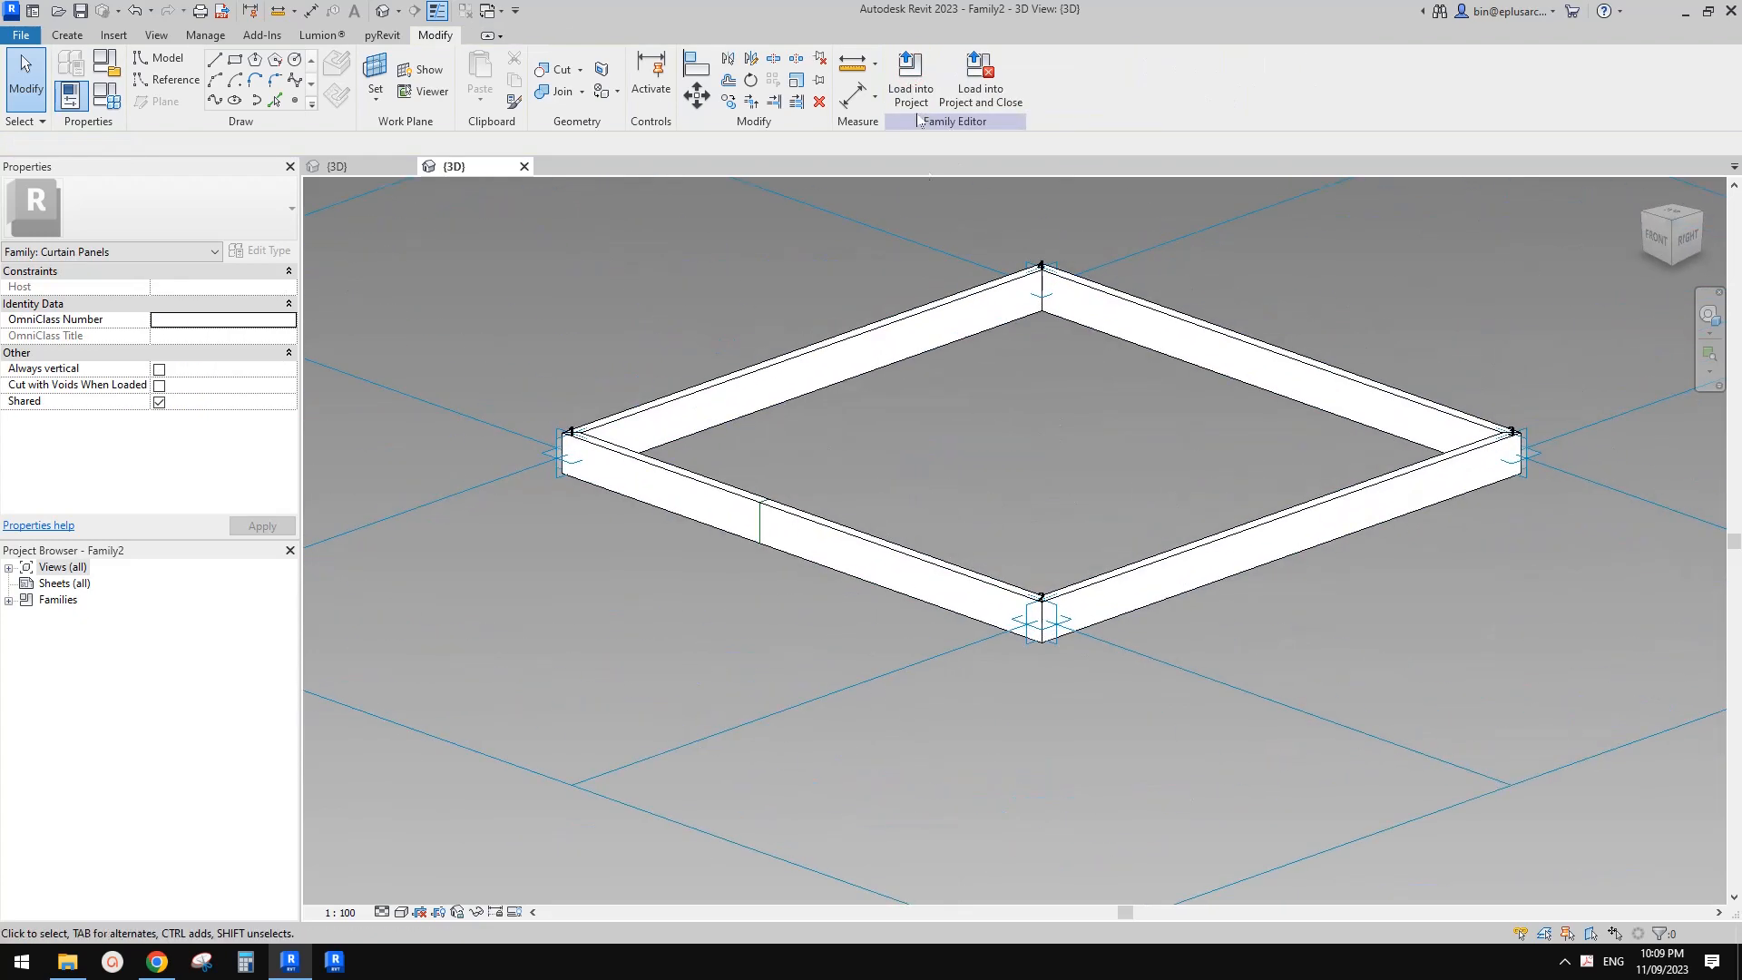
- Load the panel family into the tower mass and apply the Family2 Rectangle Checkerboard panel to the divided surface
click(911, 77)
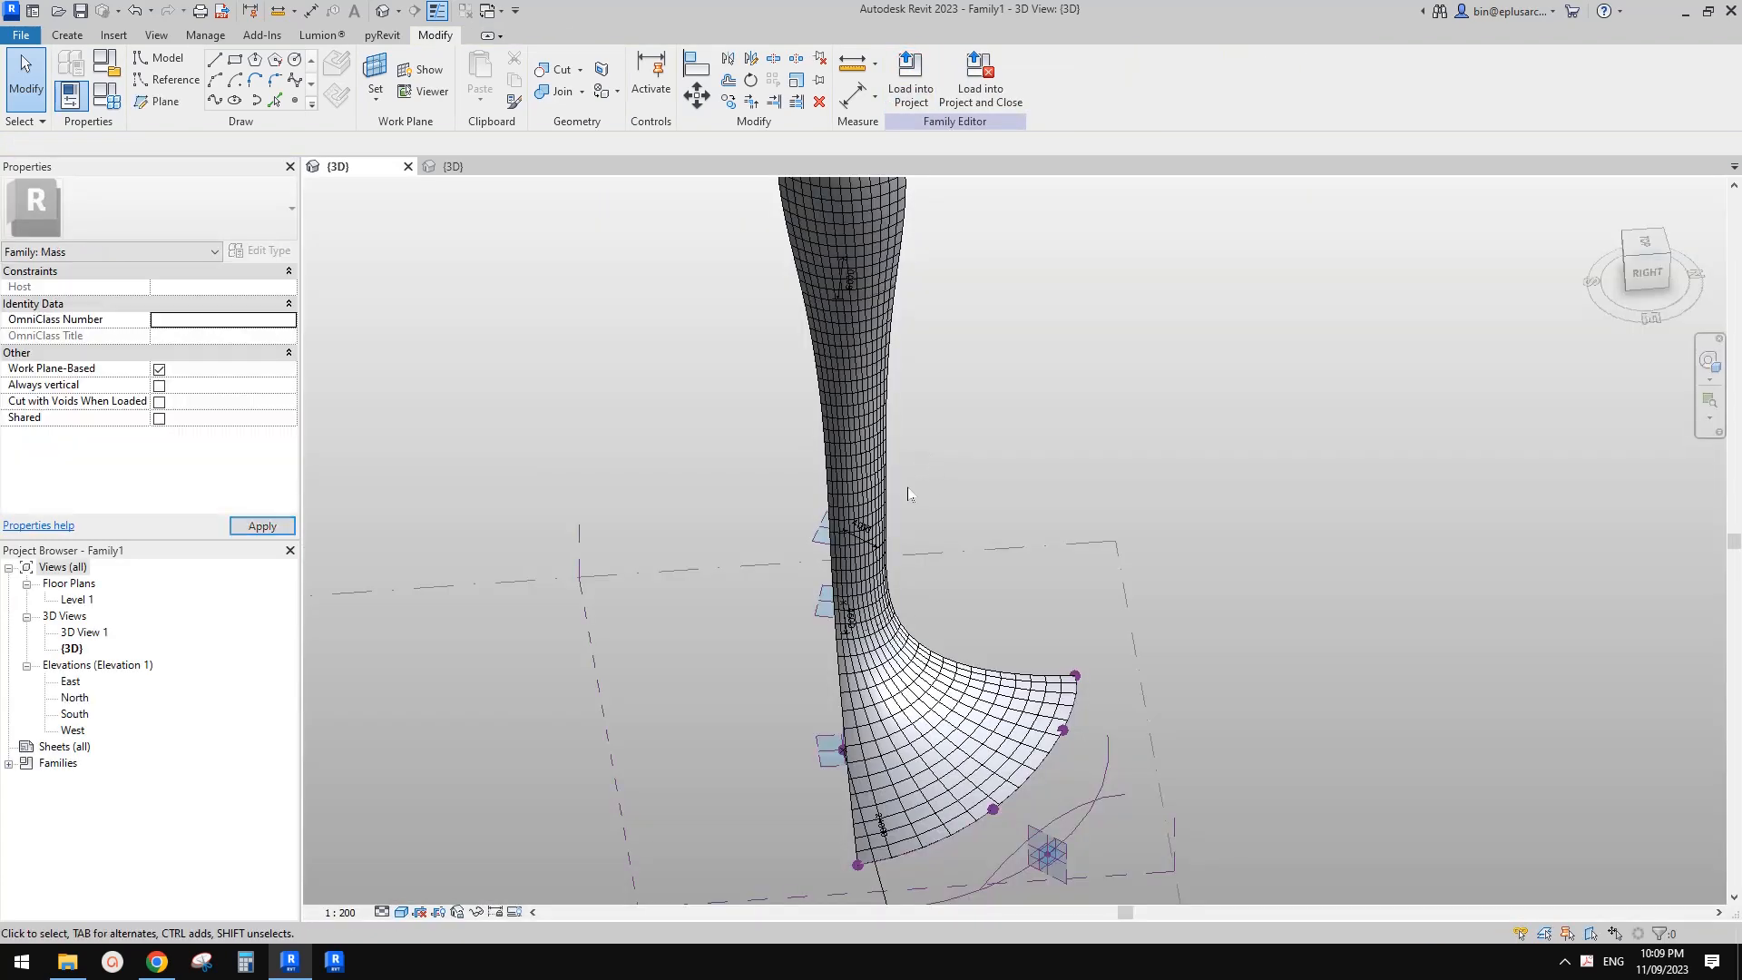
click(857, 475)
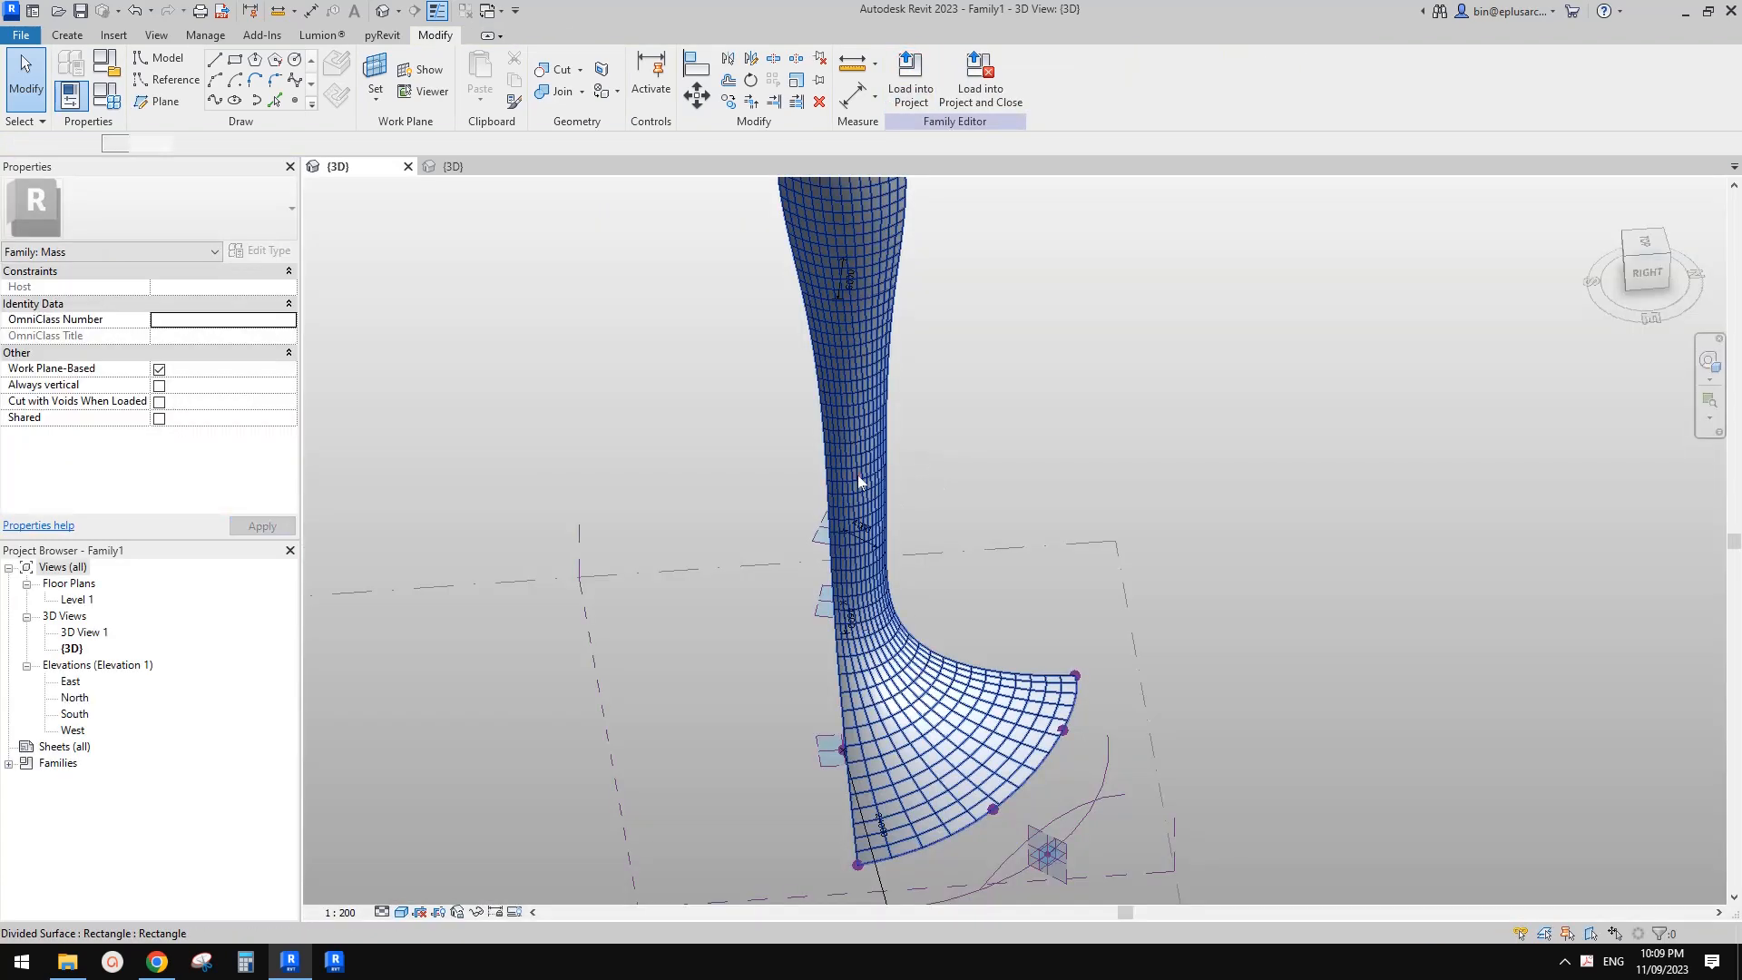
click(193, 194)
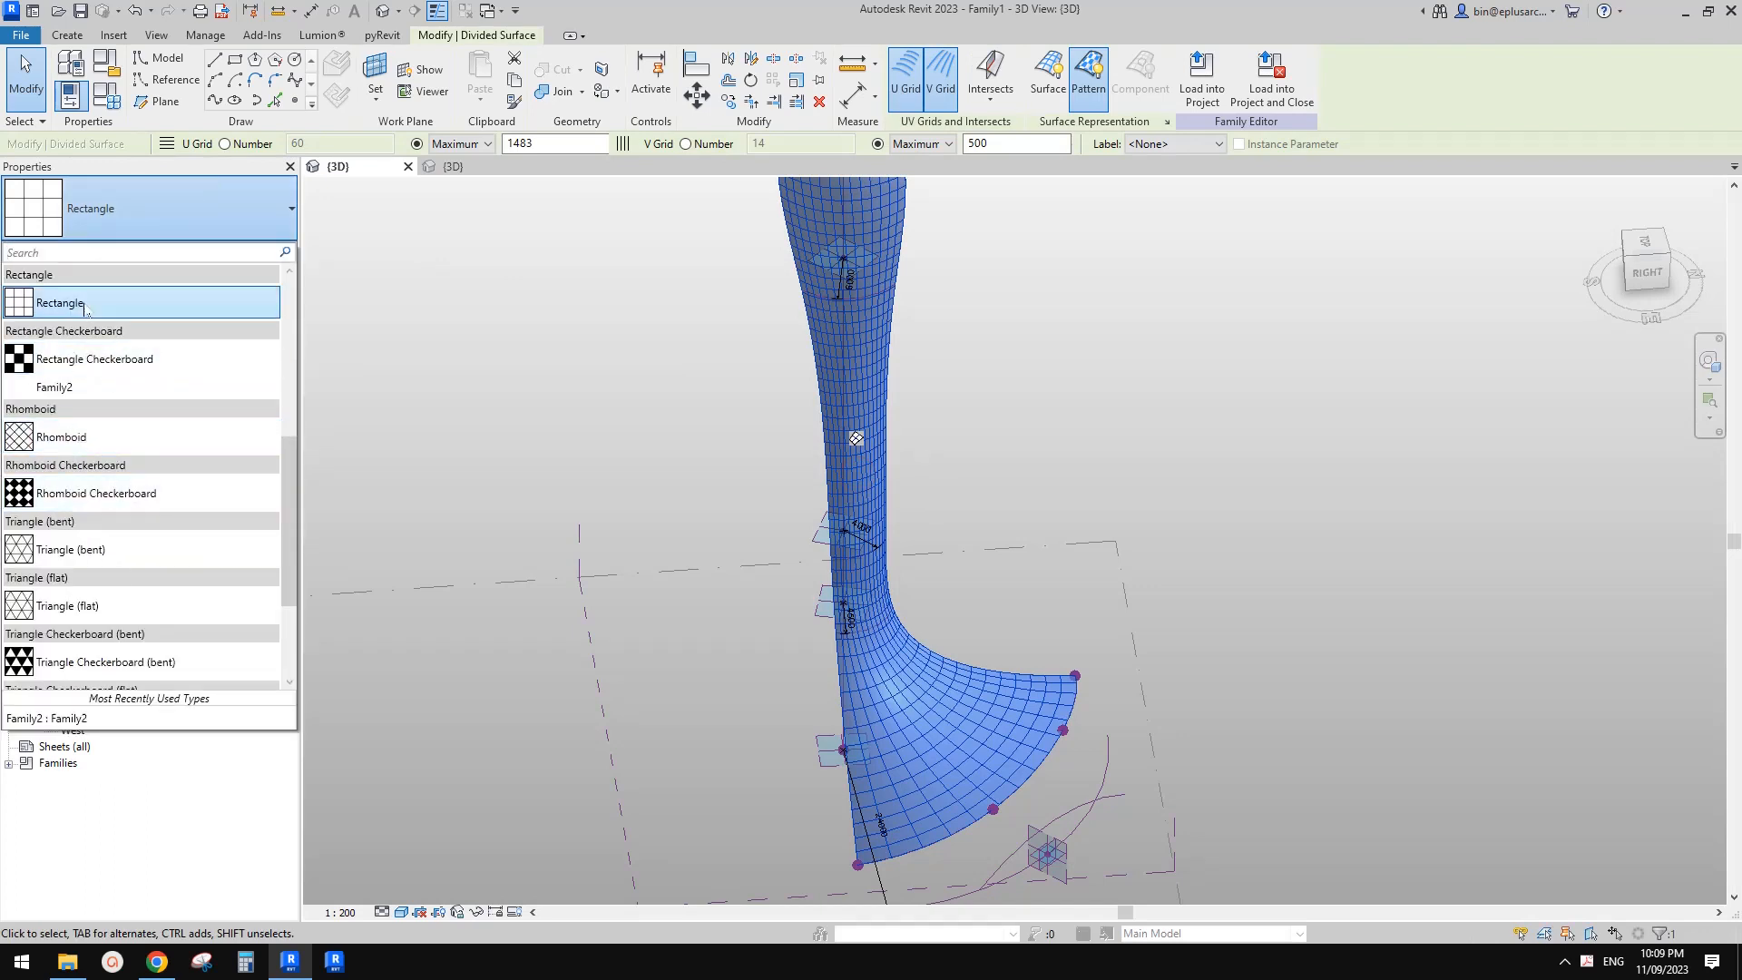
click(97, 389)
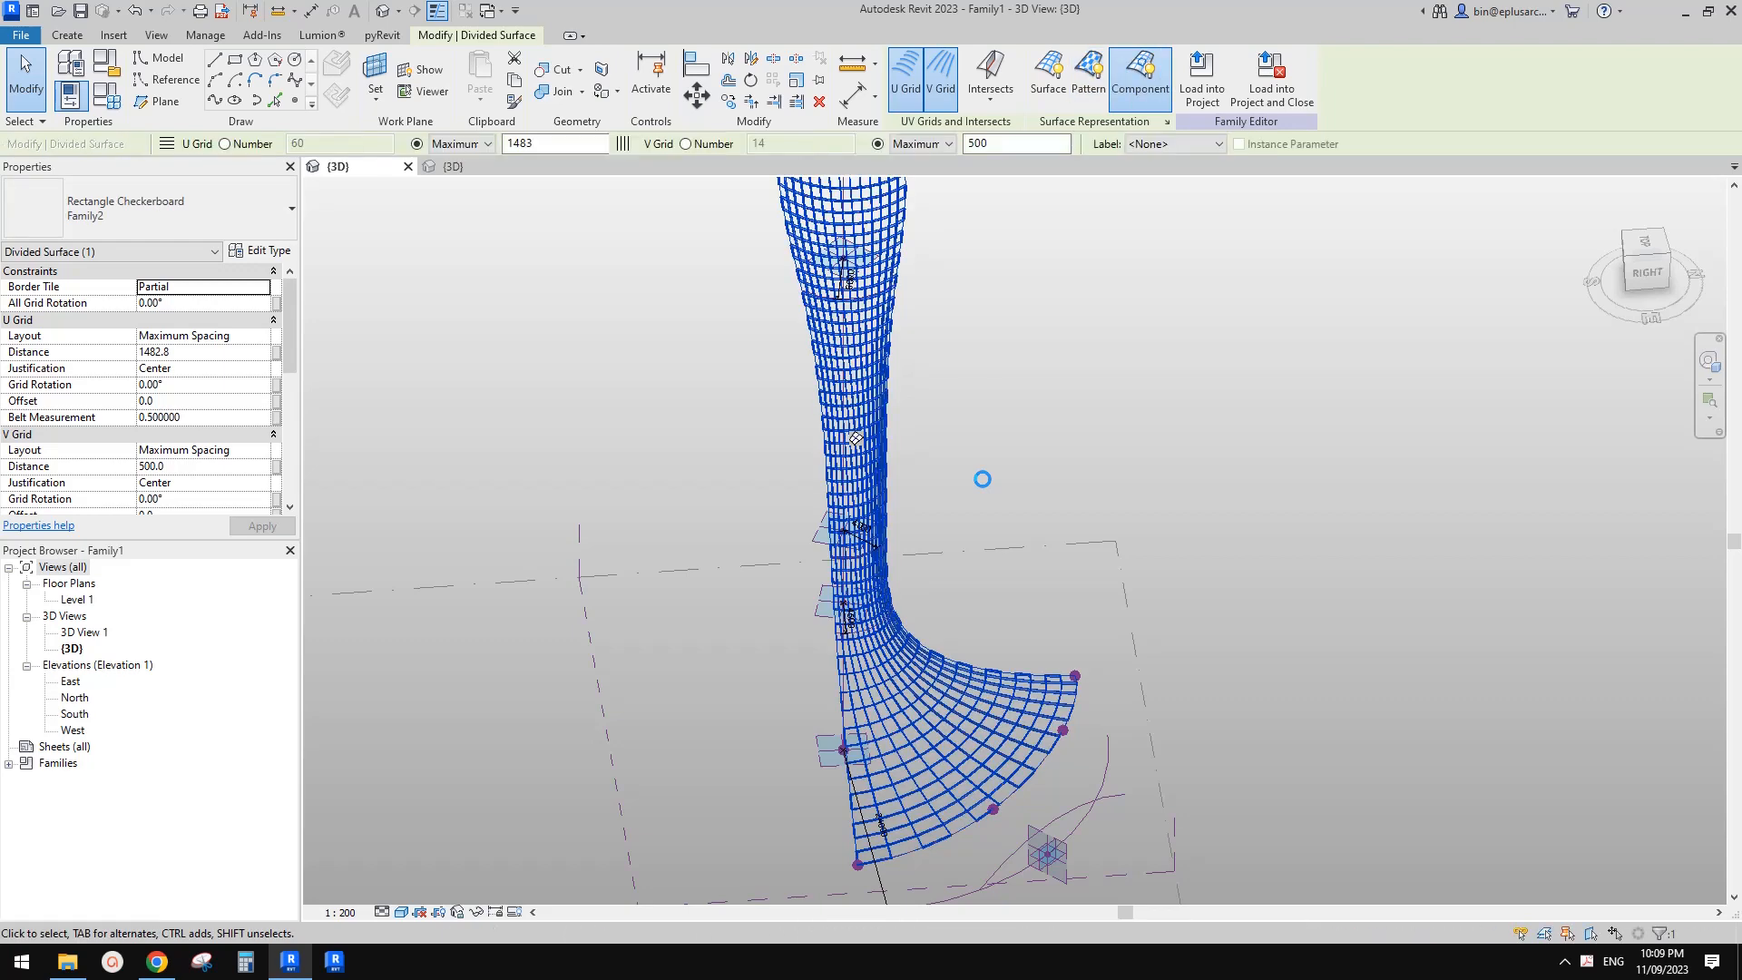
click(1079, 447)
shift+middle_drag(1047, 477, 920, 486)
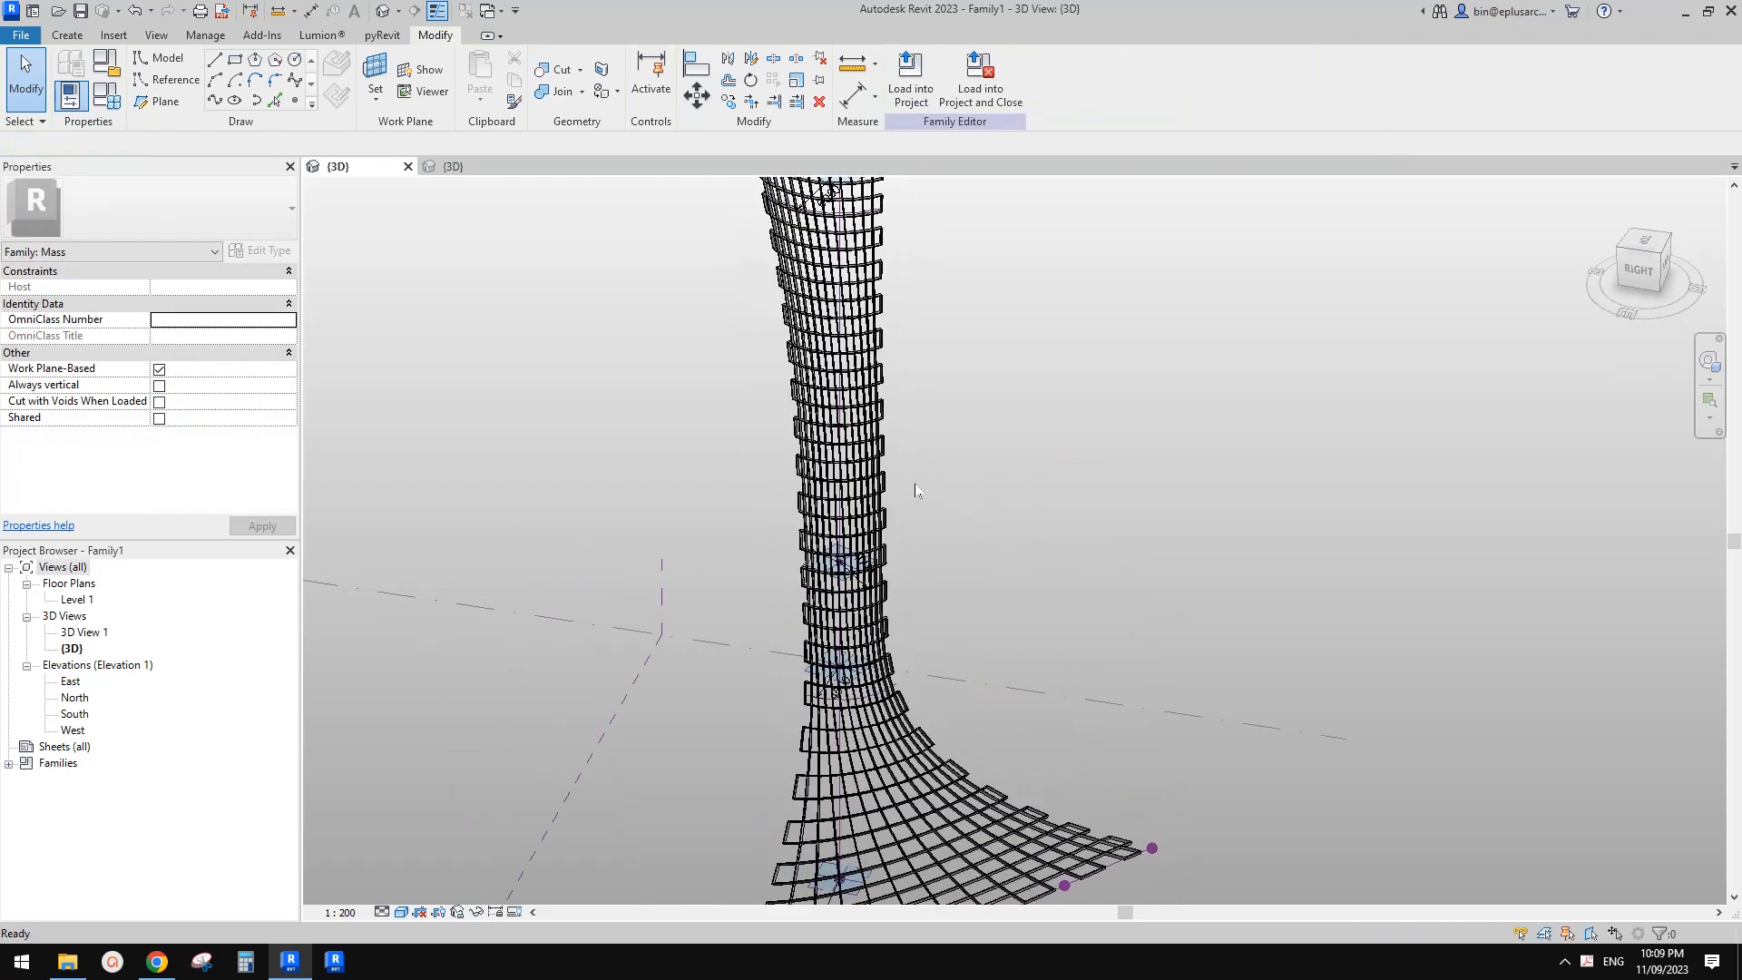
middle_drag(862, 592, 1001, 500)
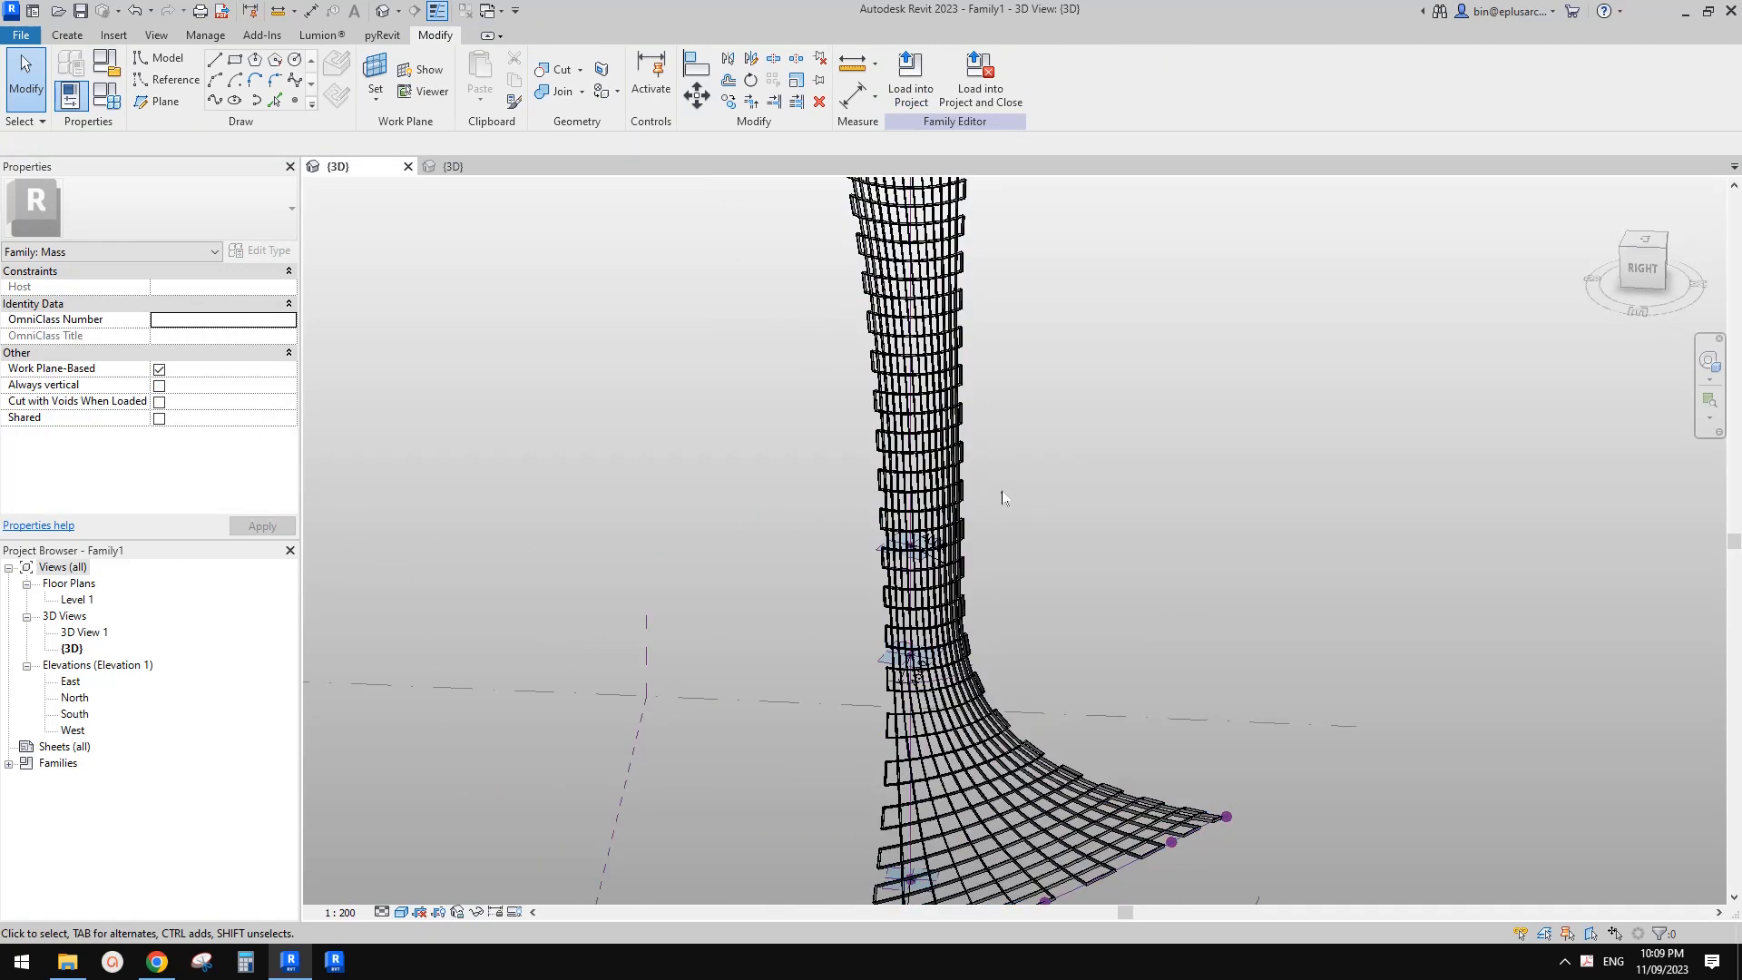
scroll(1003, 498, up, 6)
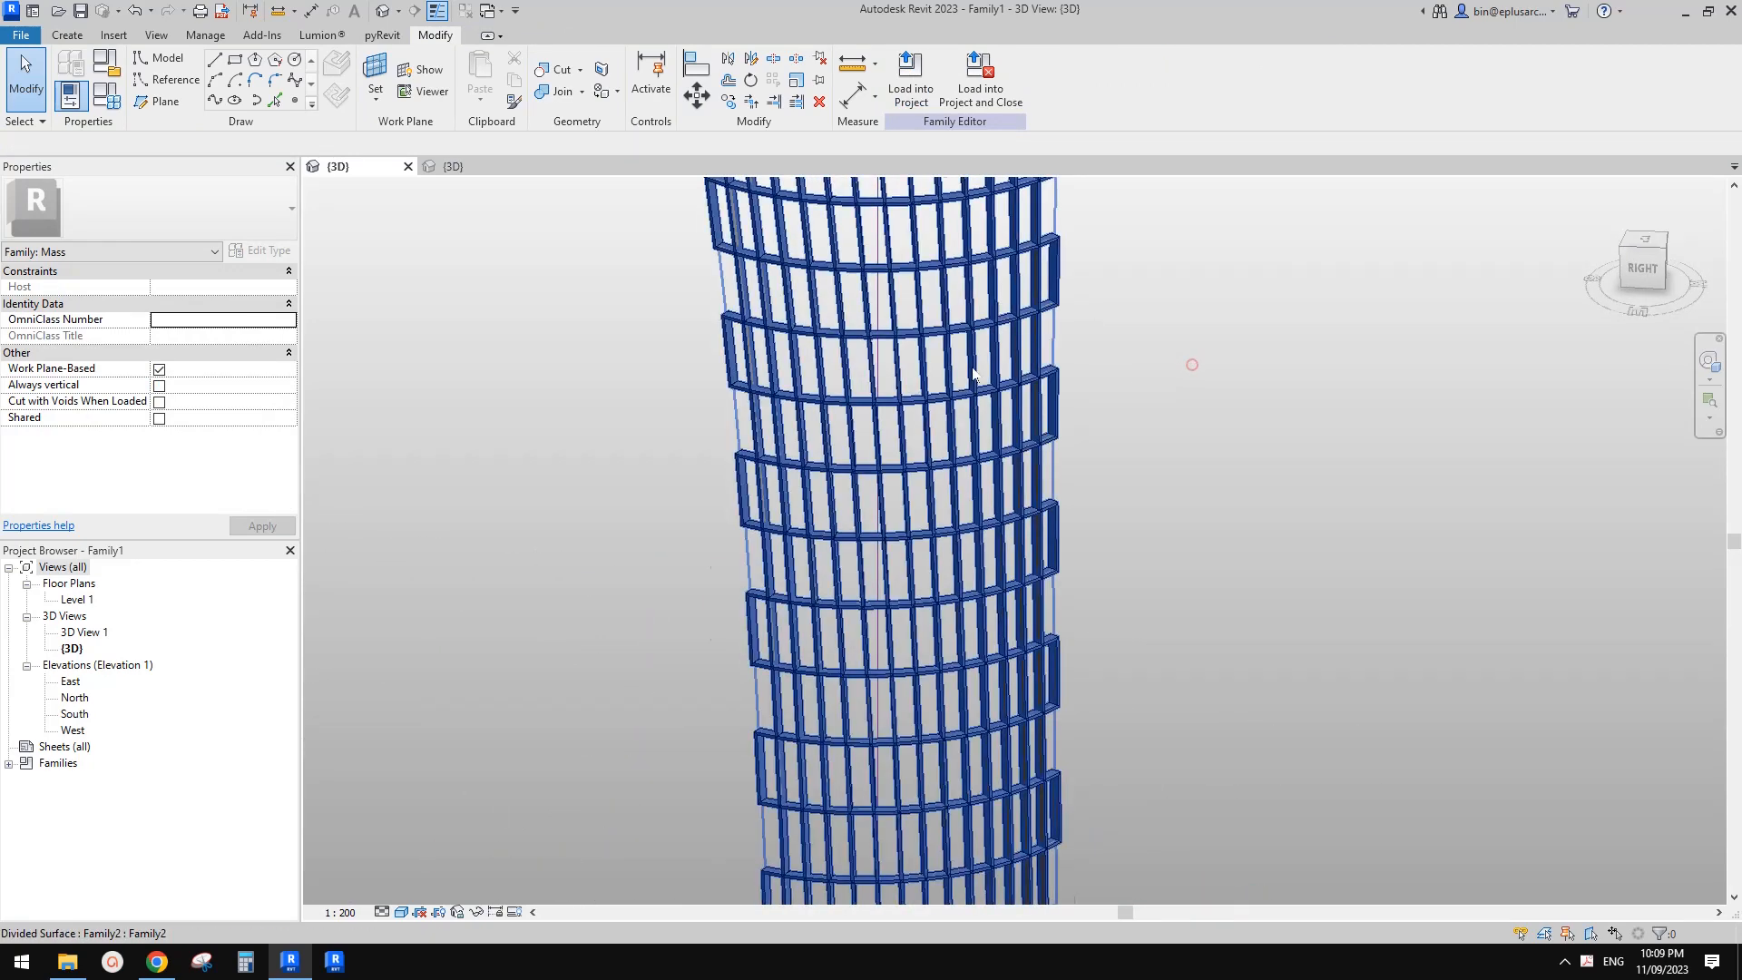
scroll(973, 373, up, 5)
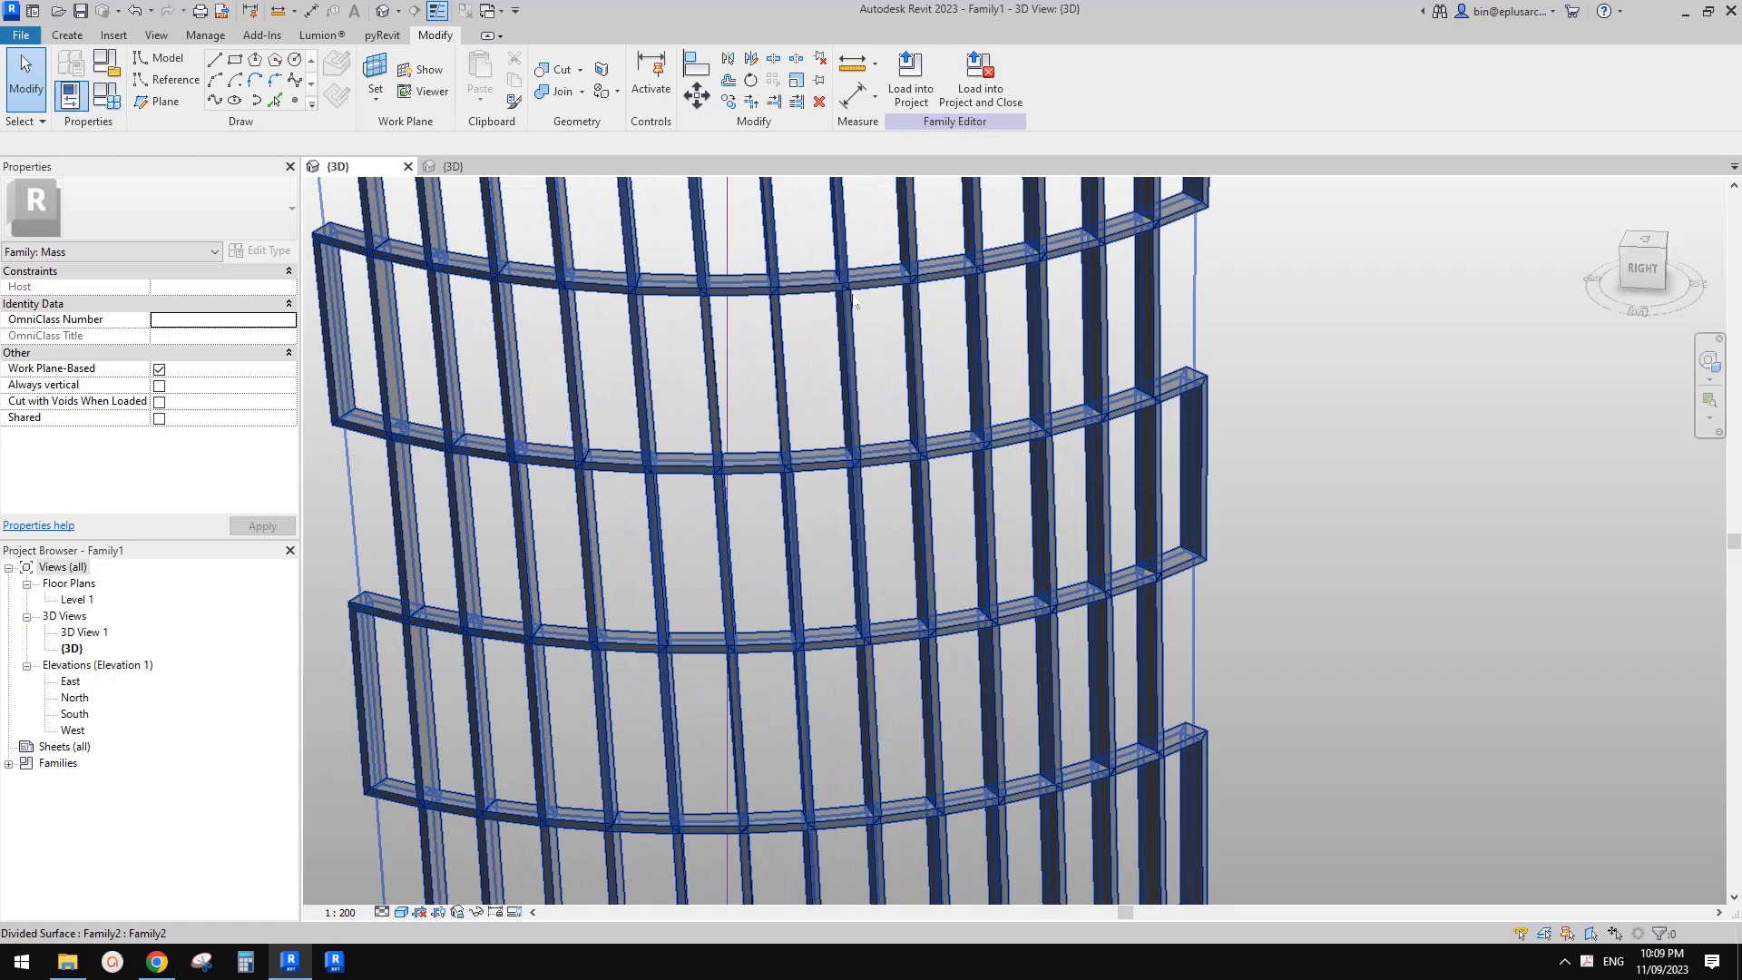
scroll(888, 484, down, 8)
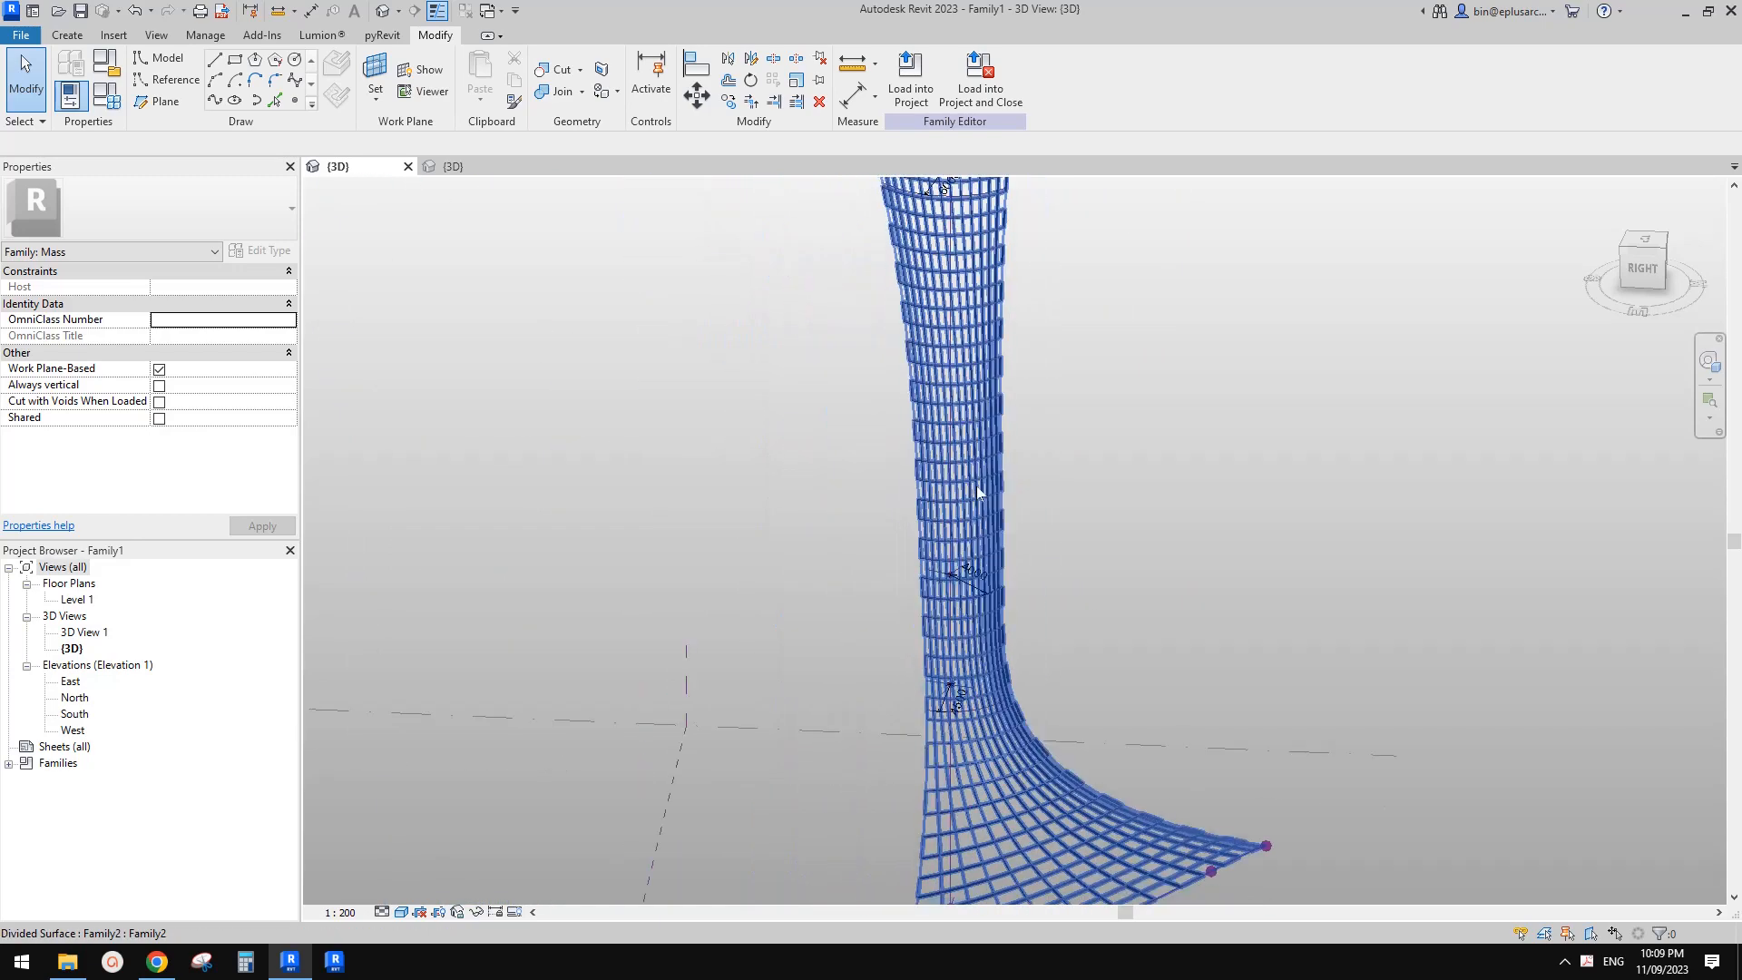
scroll(982, 431, up, 5)
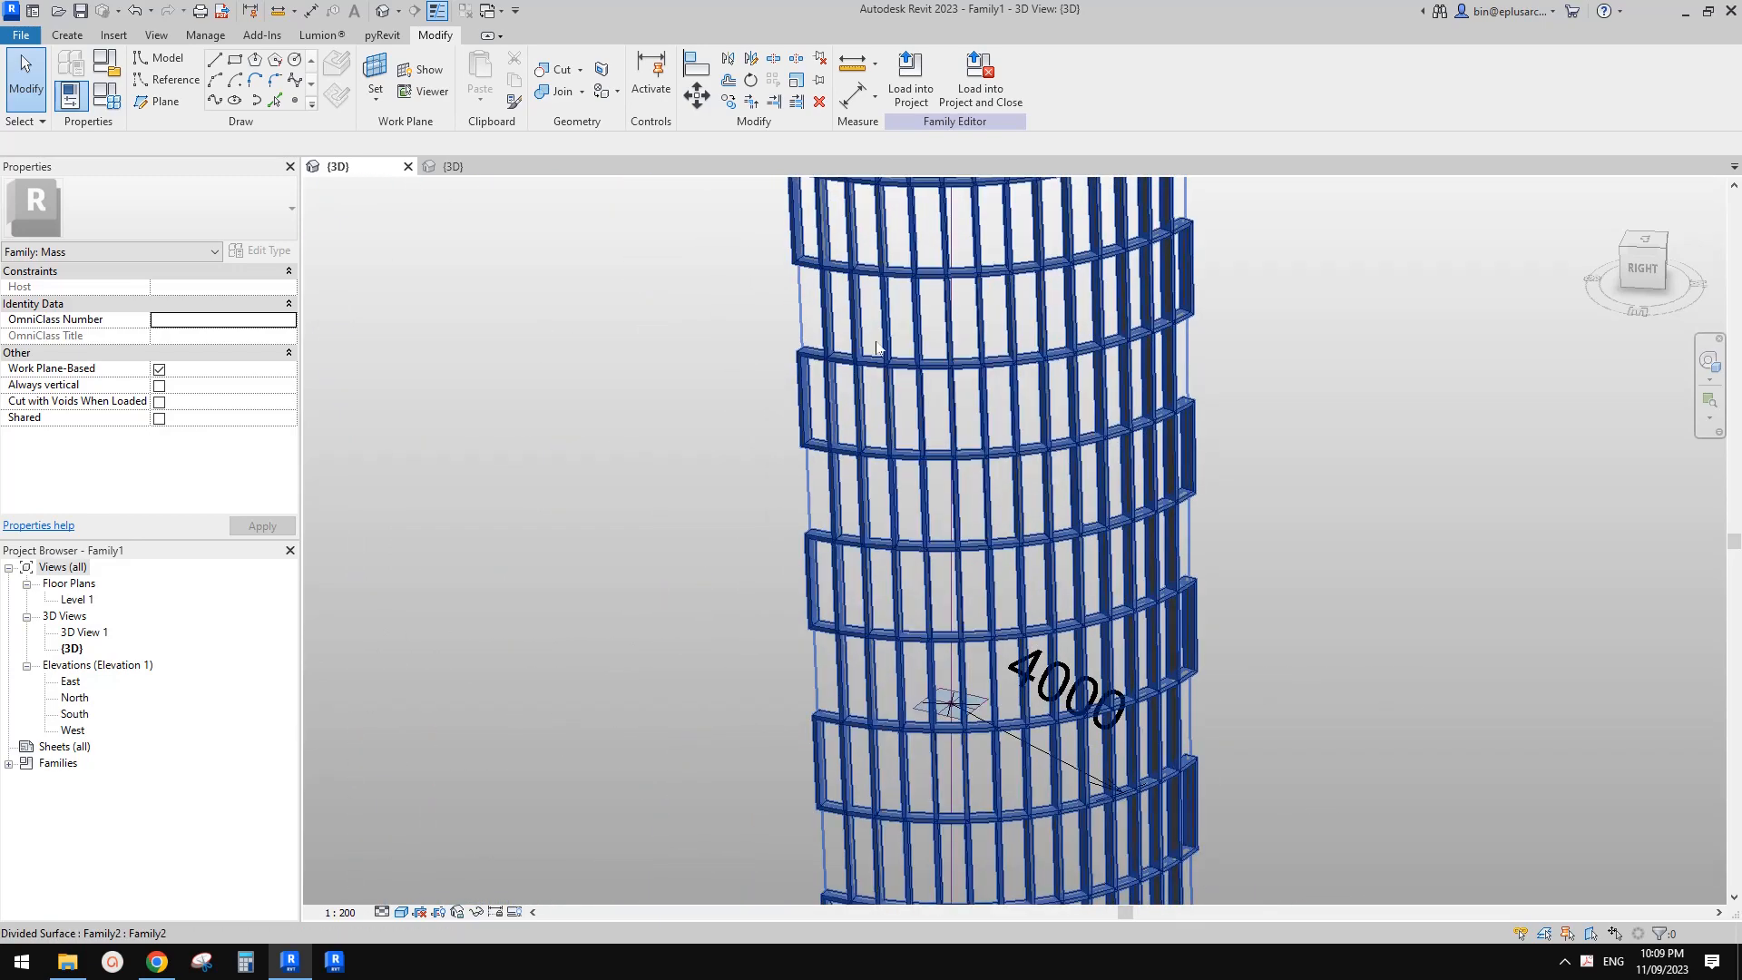
- Return to the Family2 panel family and temporarily hide the swept frame form
click(444, 167)
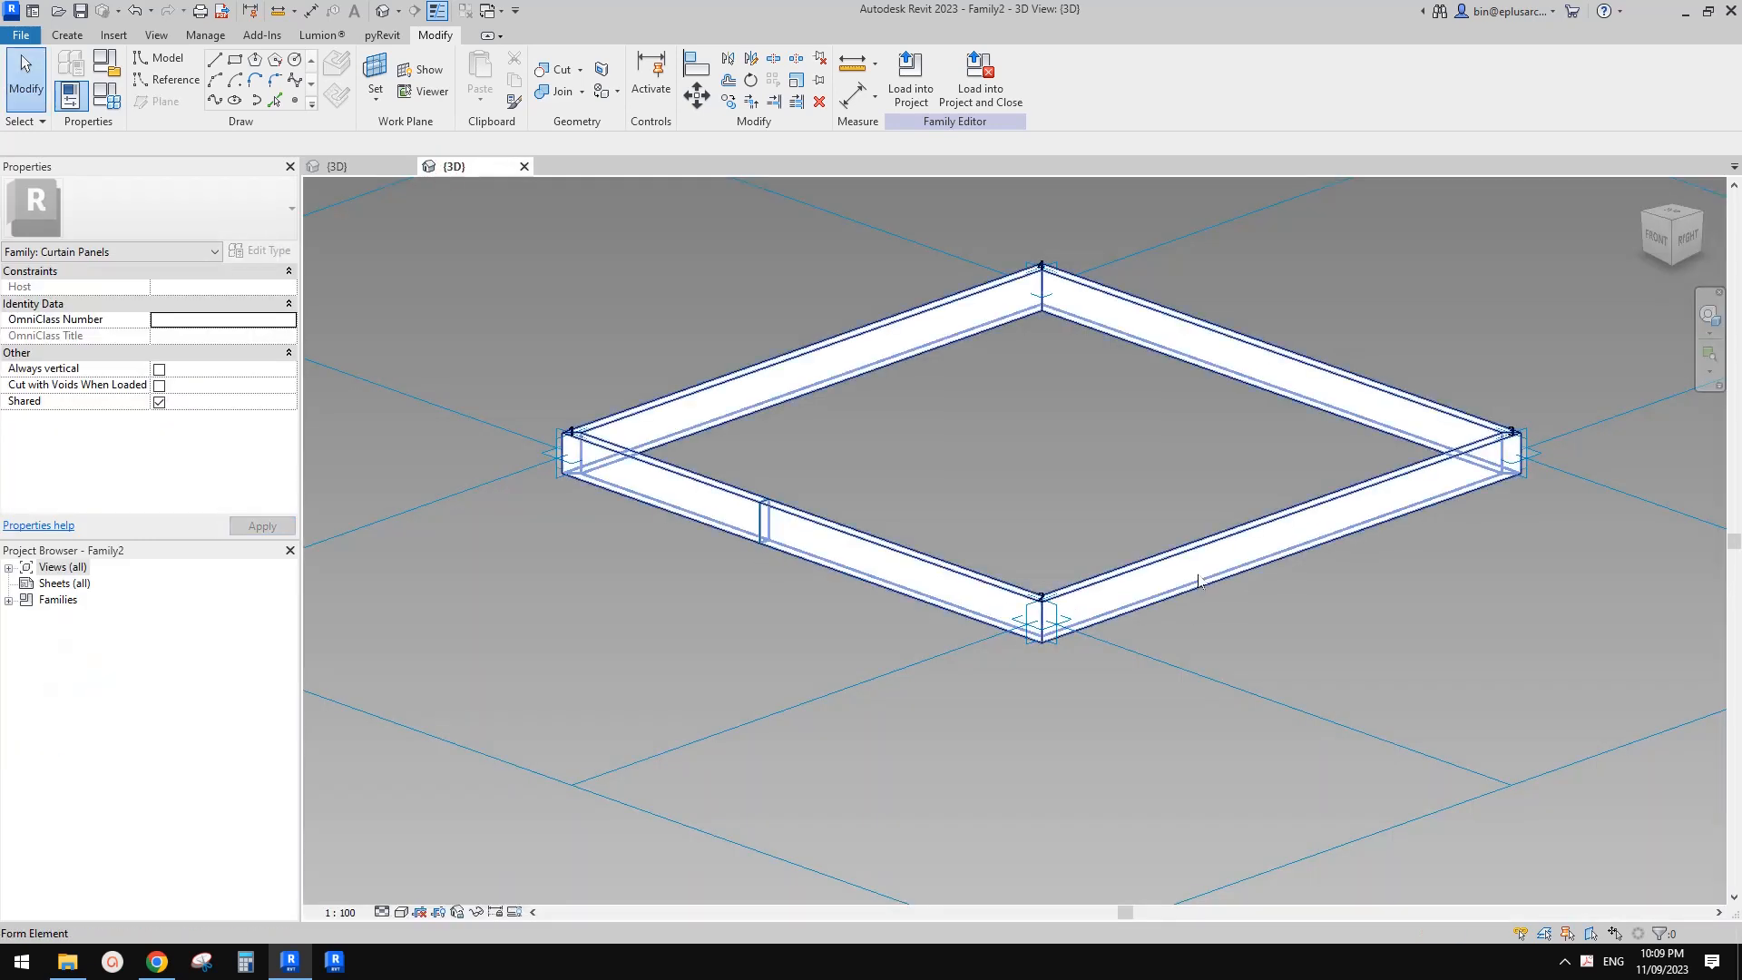
click(1202, 578)
key(h)
key(h)
- Create a solid panel from the four-sided reference-line loop and set its positive offset to 10 mm
key(Tab)
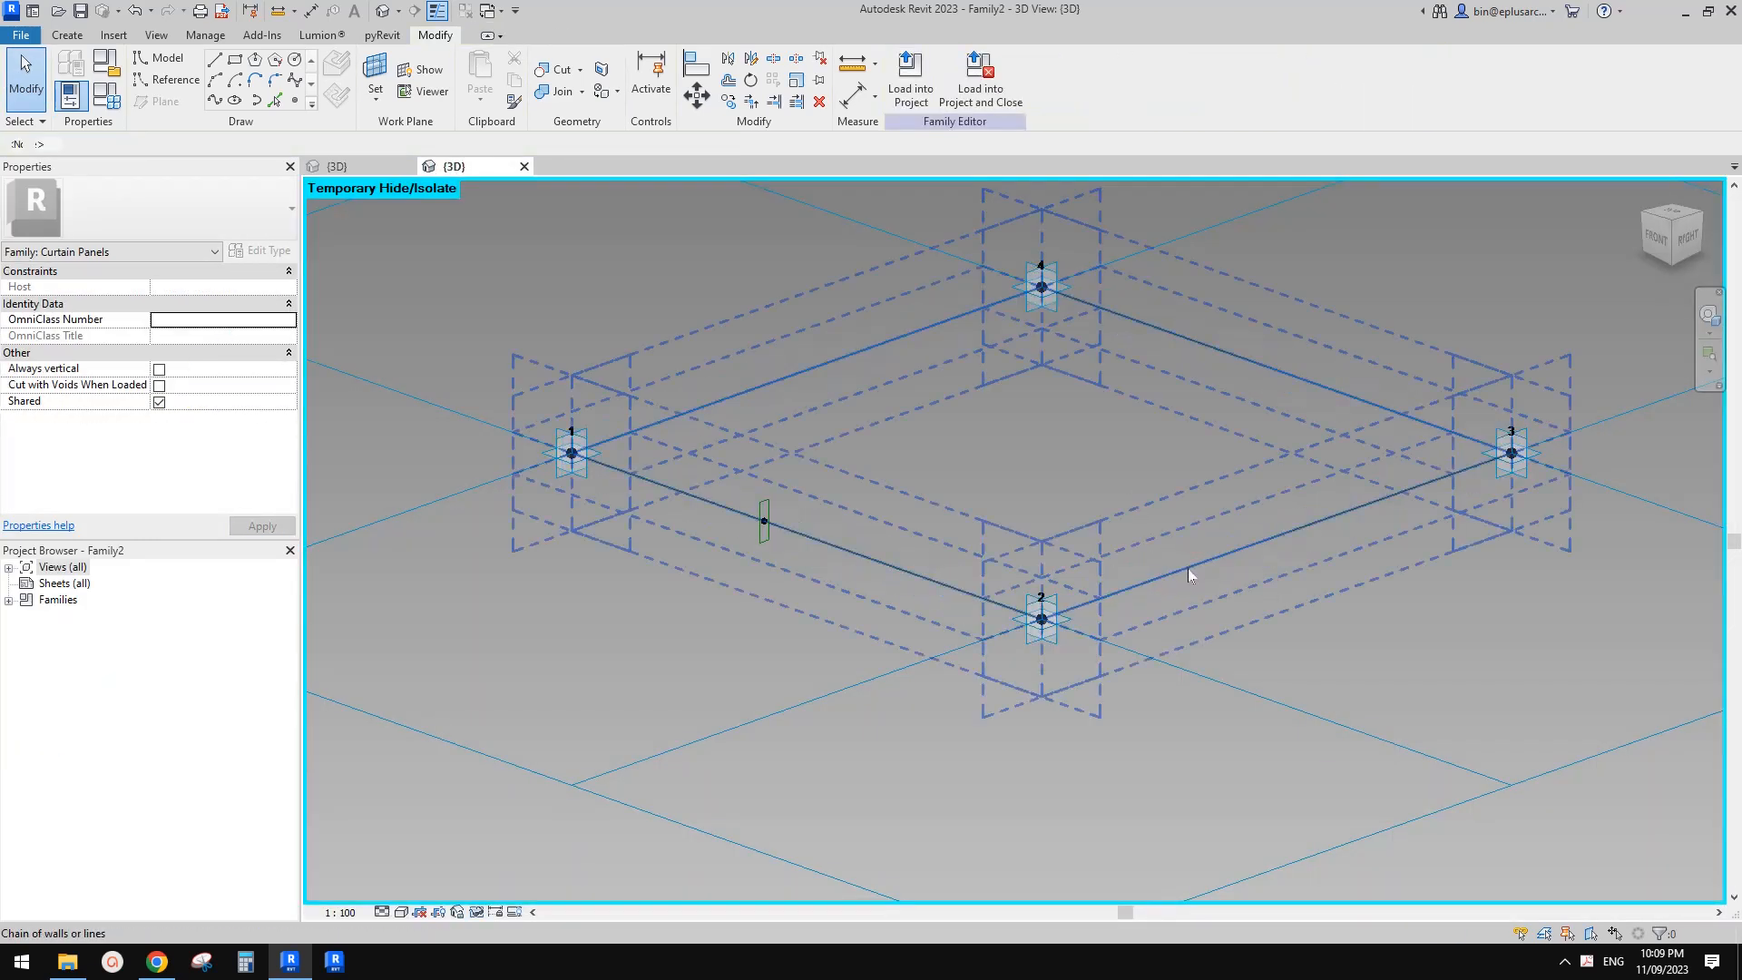
click(1188, 569)
click(914, 73)
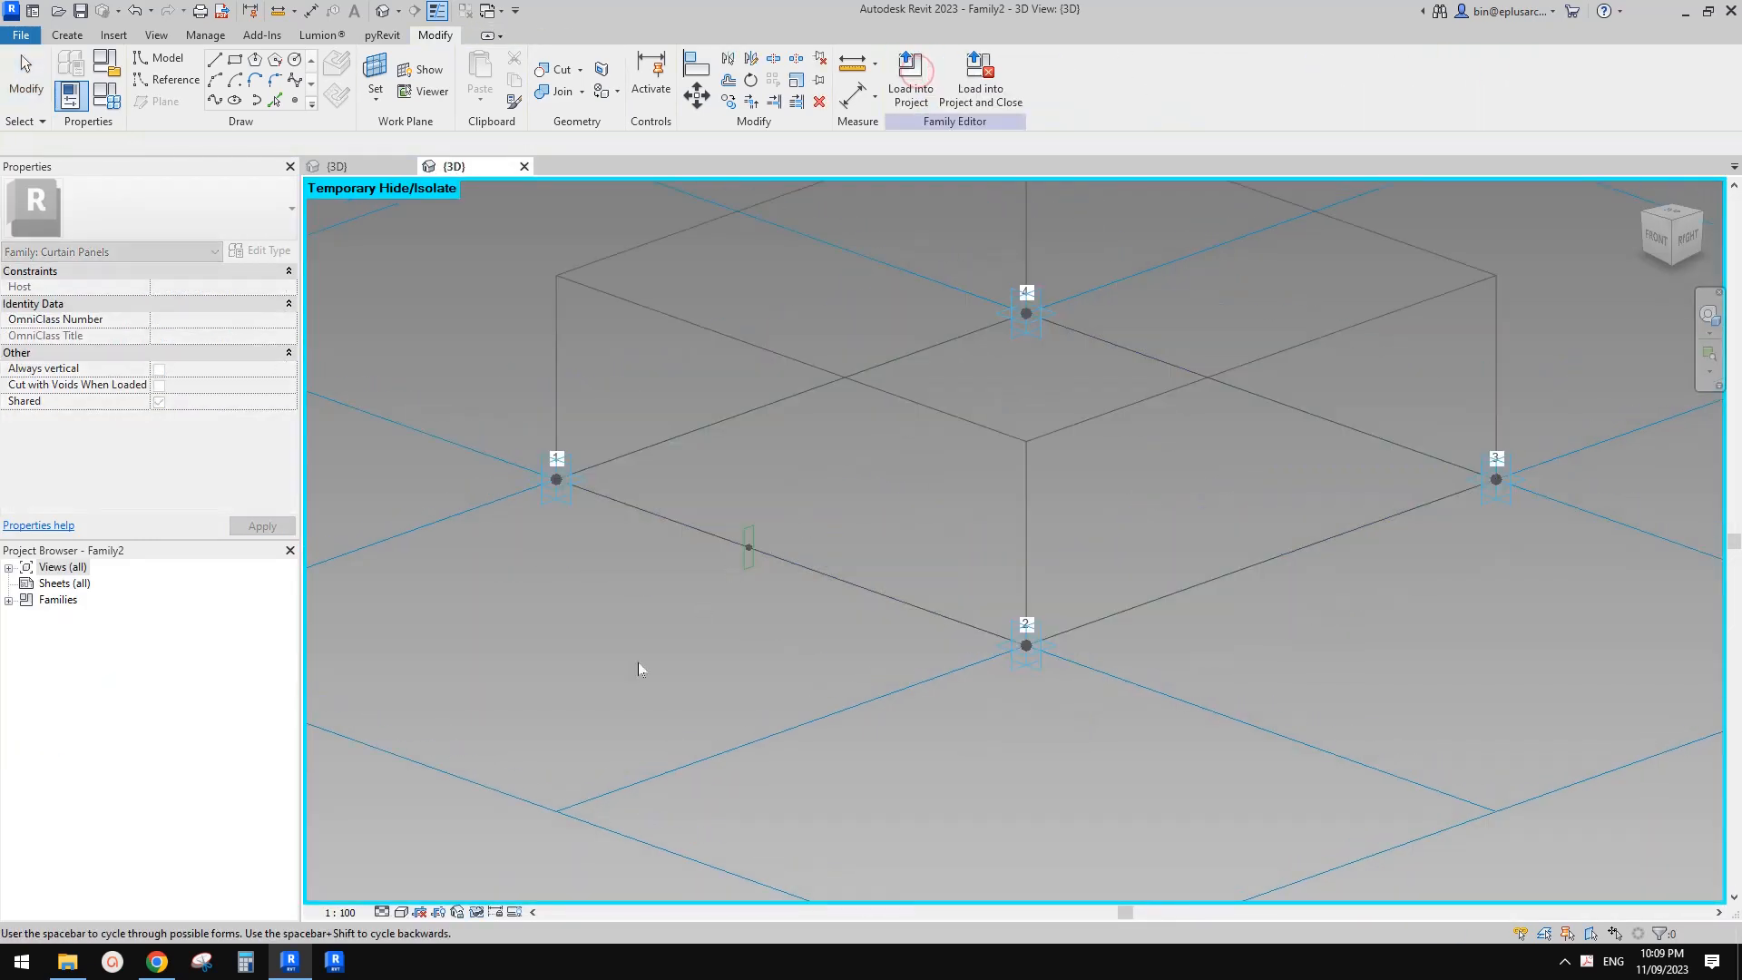
scroll(797, 647, down, 4)
middle_drag(796, 646, 739, 654)
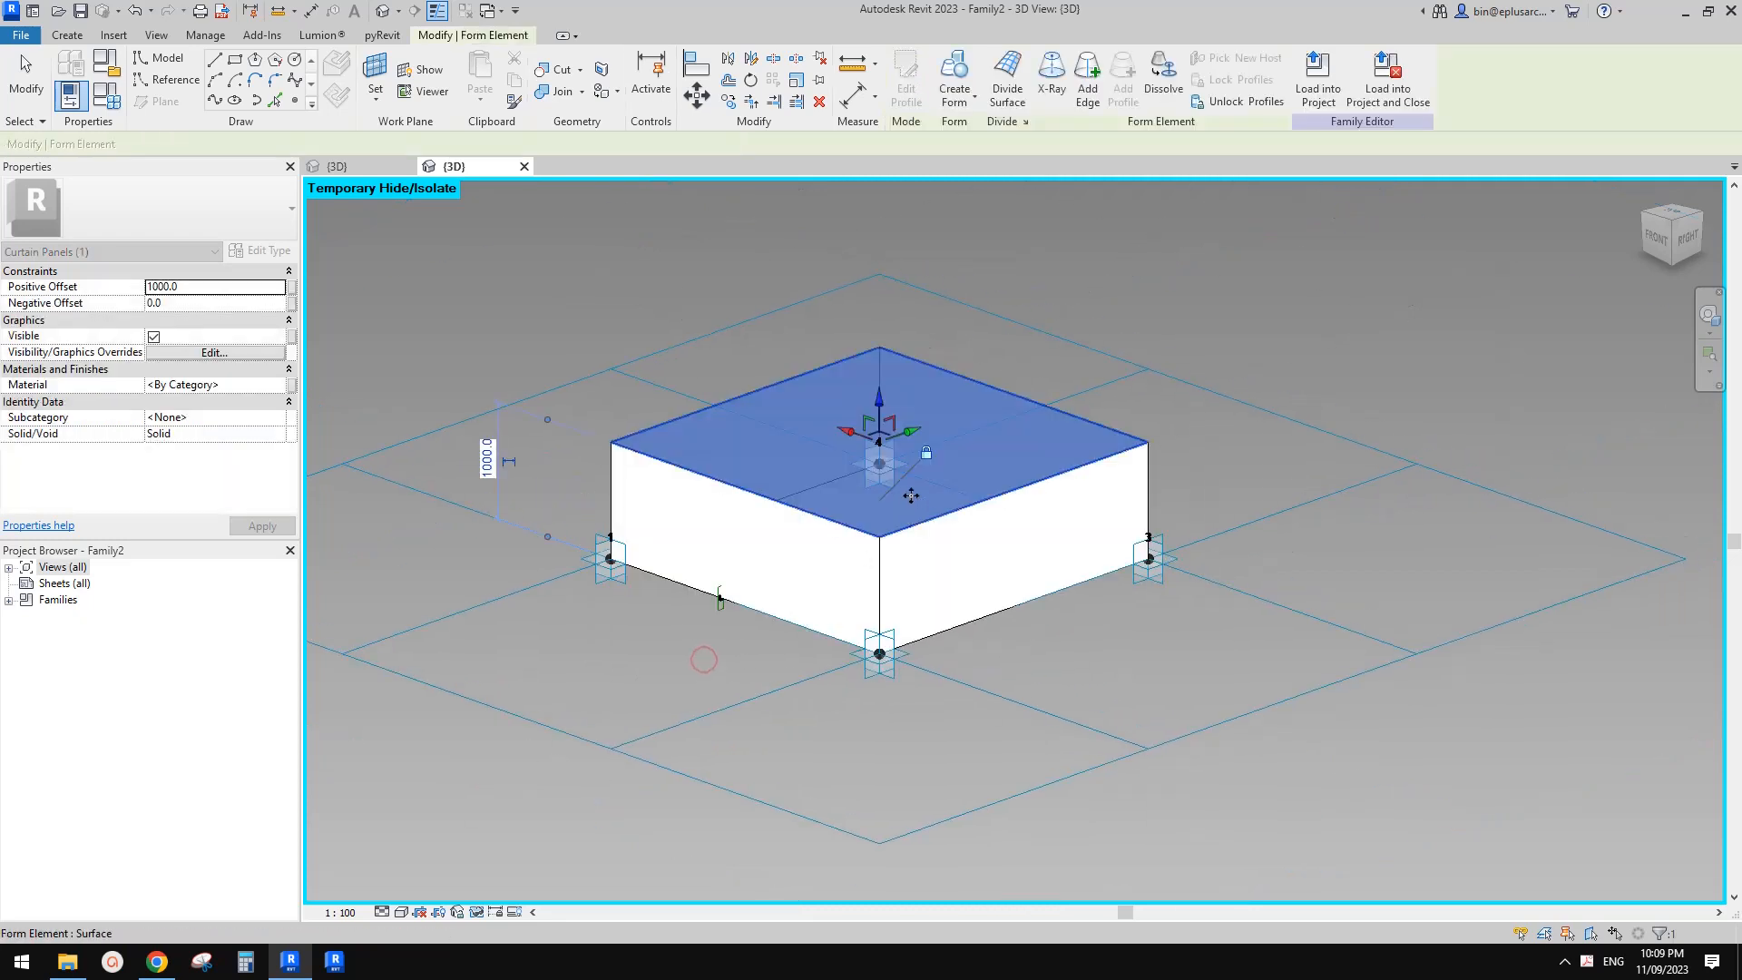
middle_drag(910, 497, 910, 521)
scroll(910, 520, up, 1)
double_click(227, 287)
text(10.0)
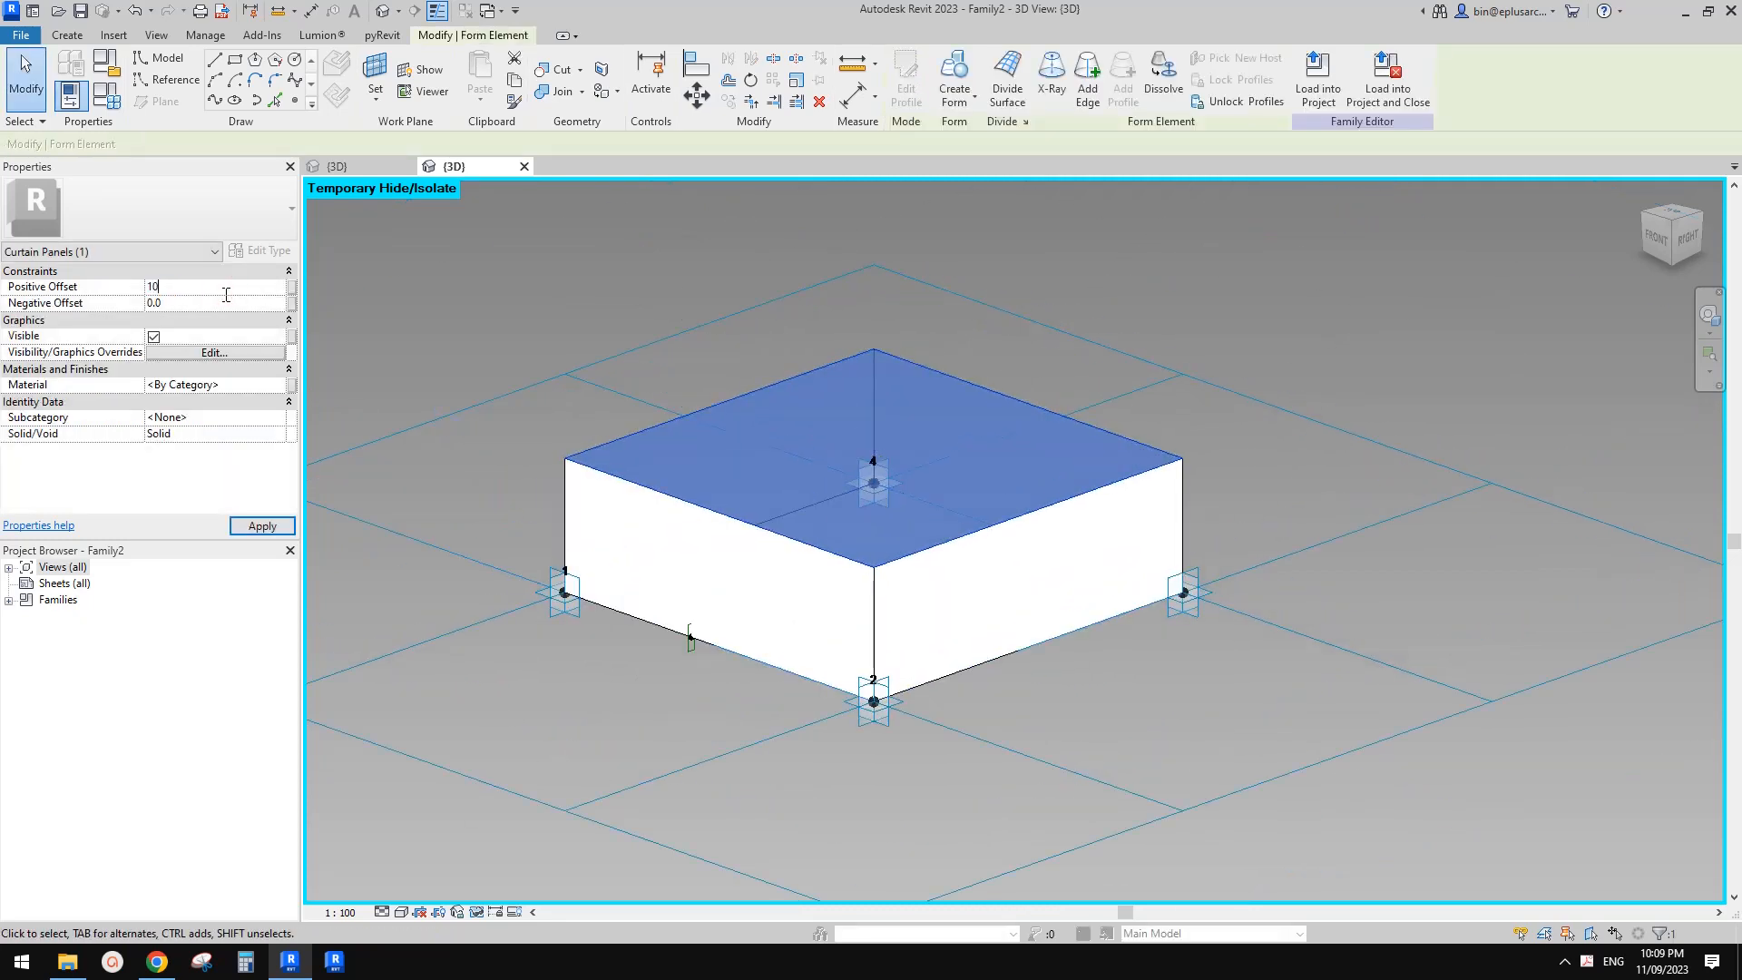
click(558, 296)
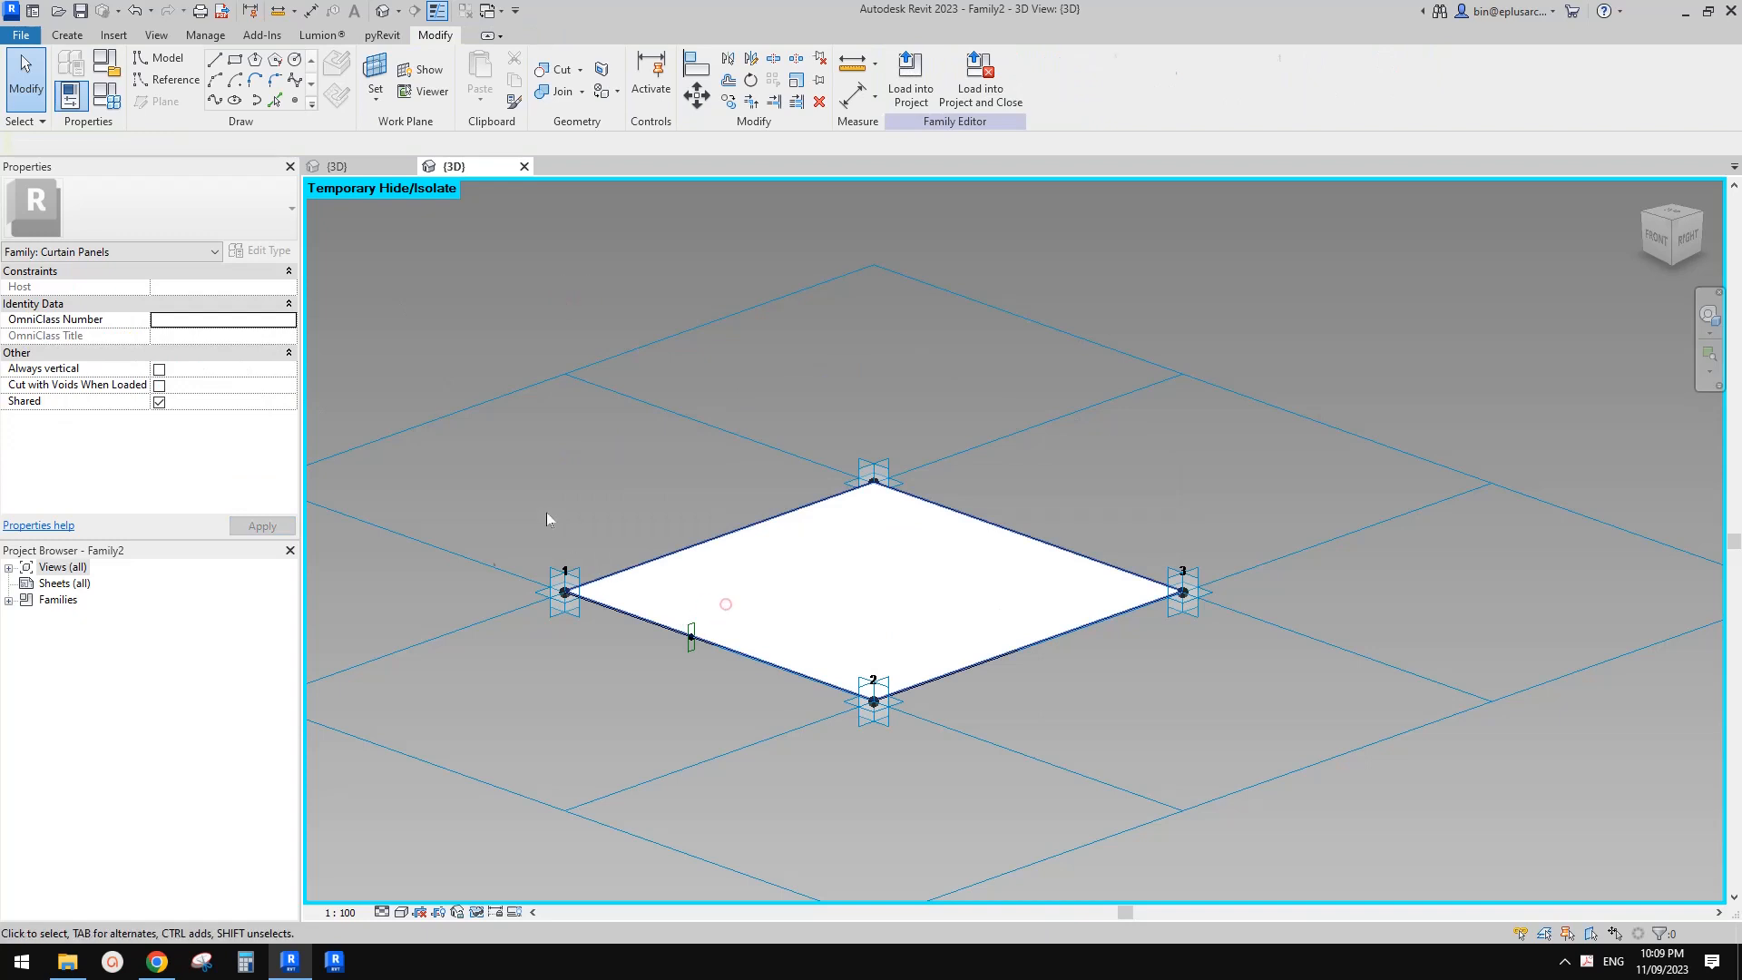
- Assign the material Glass to the thin solid panel
click(726, 603)
click(244, 385)
text(glass)
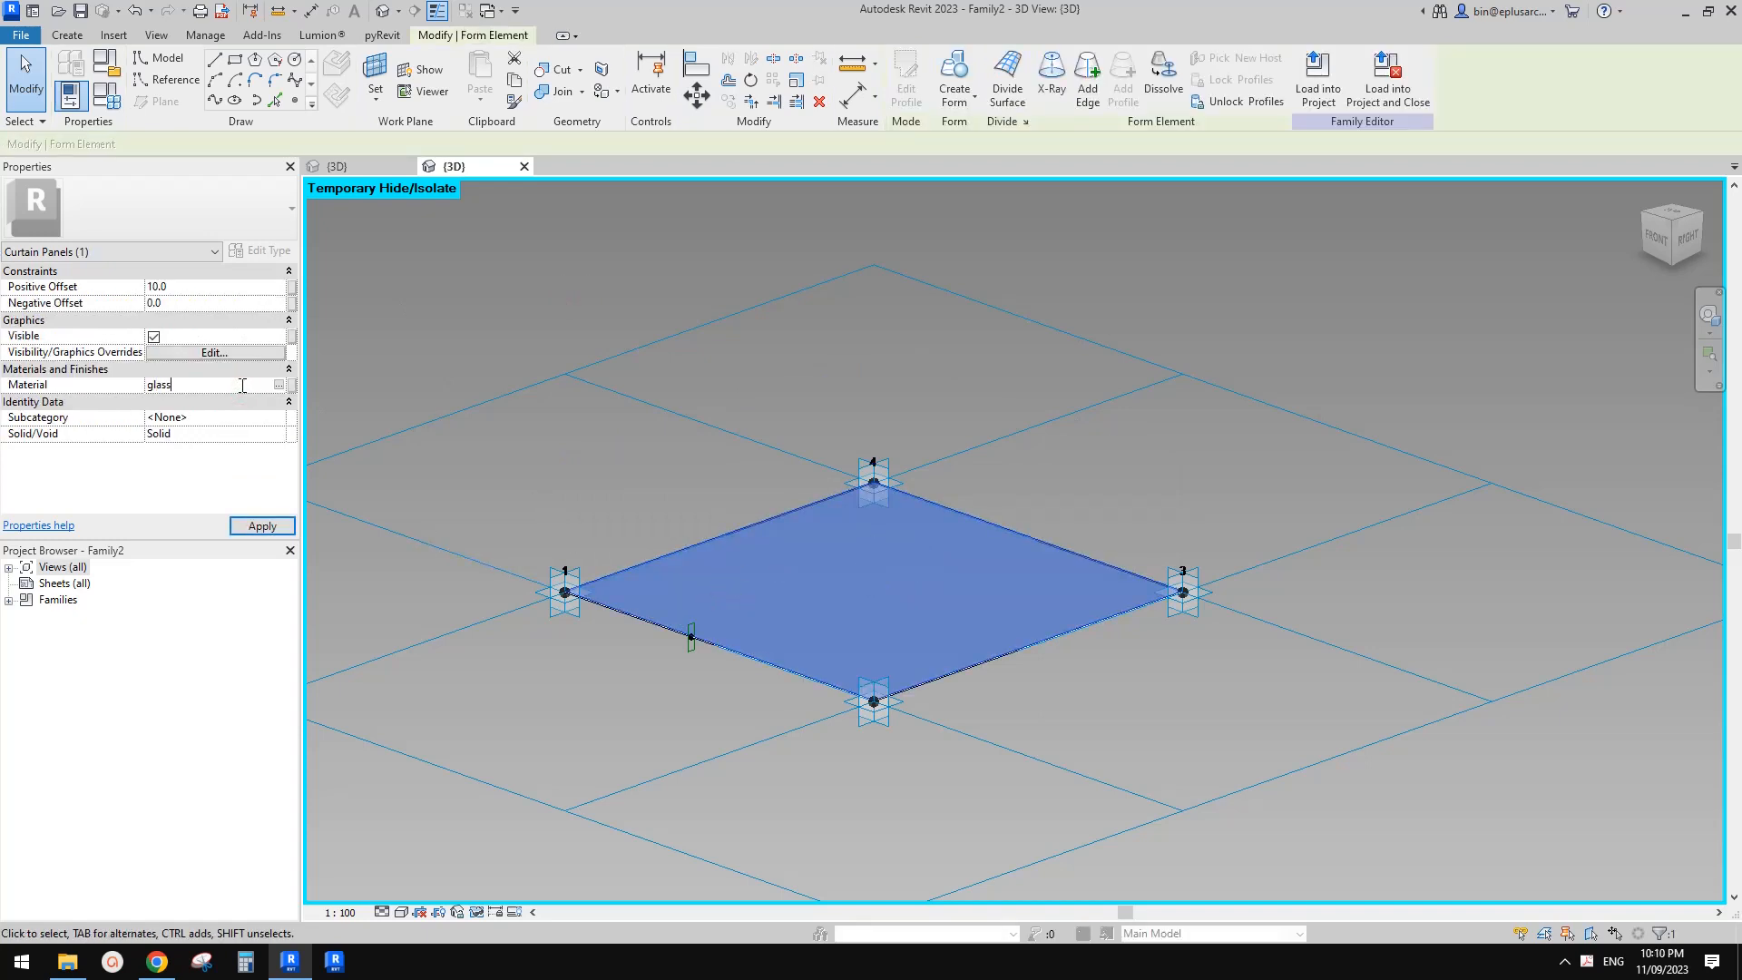
click(524, 296)
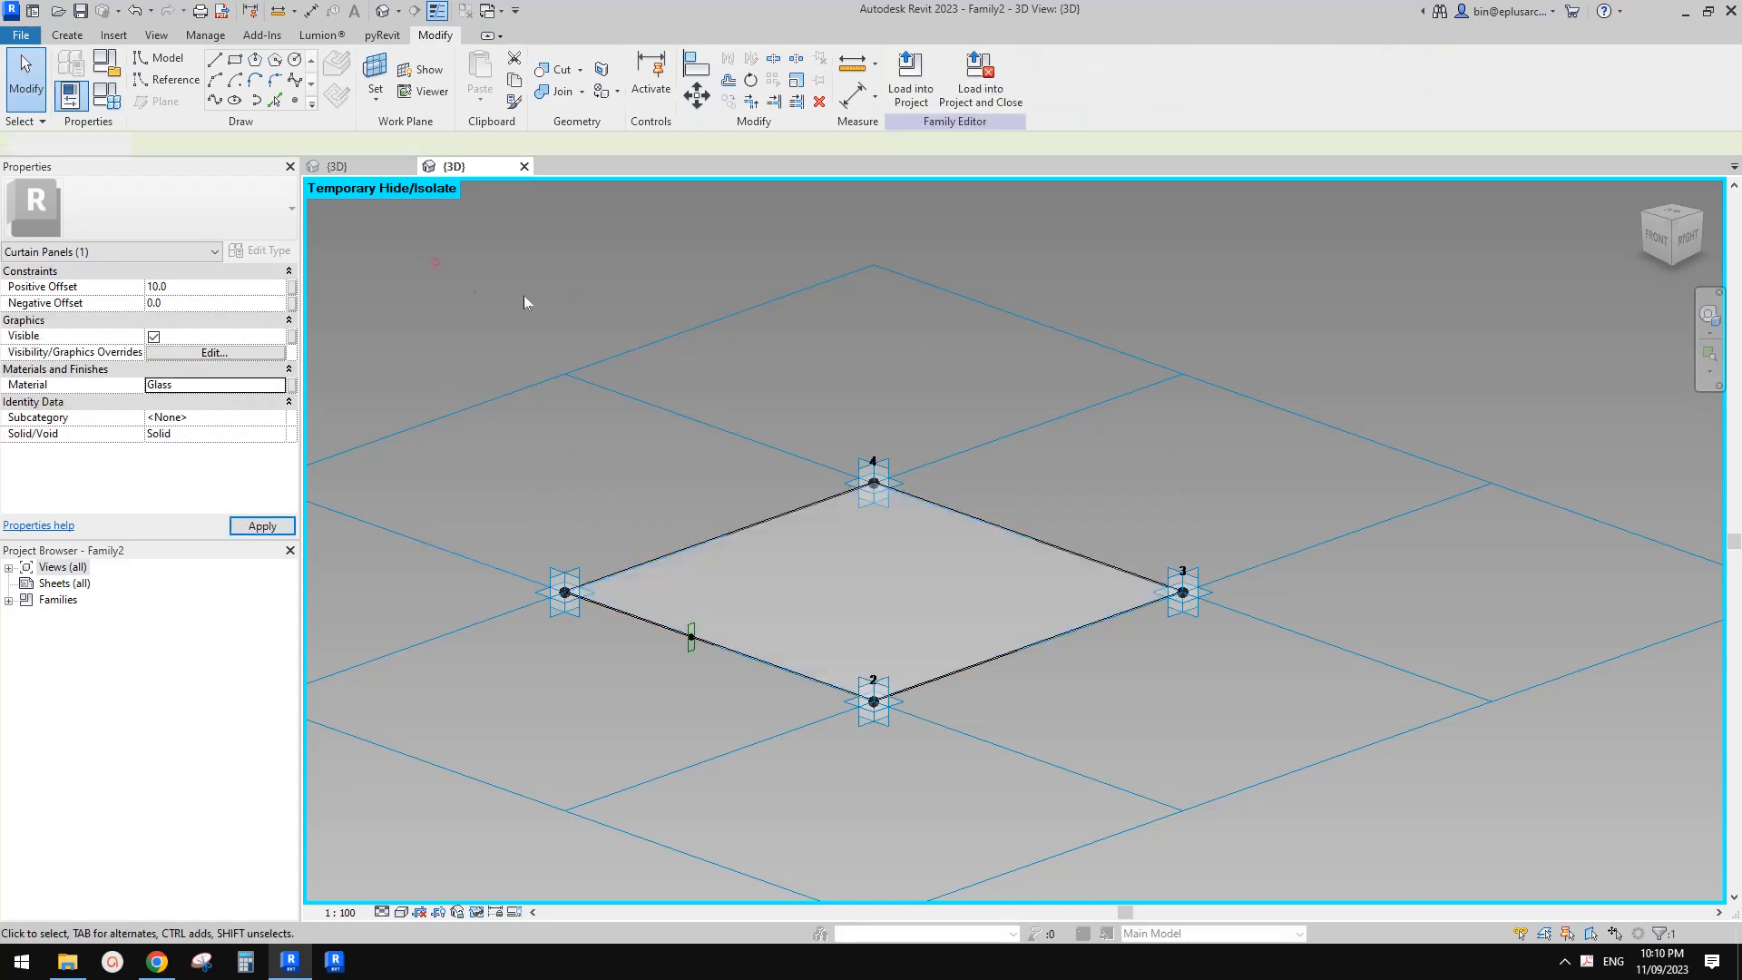
- Reload the panel family into the tower mass, overwriting the existing version, and inspect the glazed panels down to the flared base
click(922, 76)
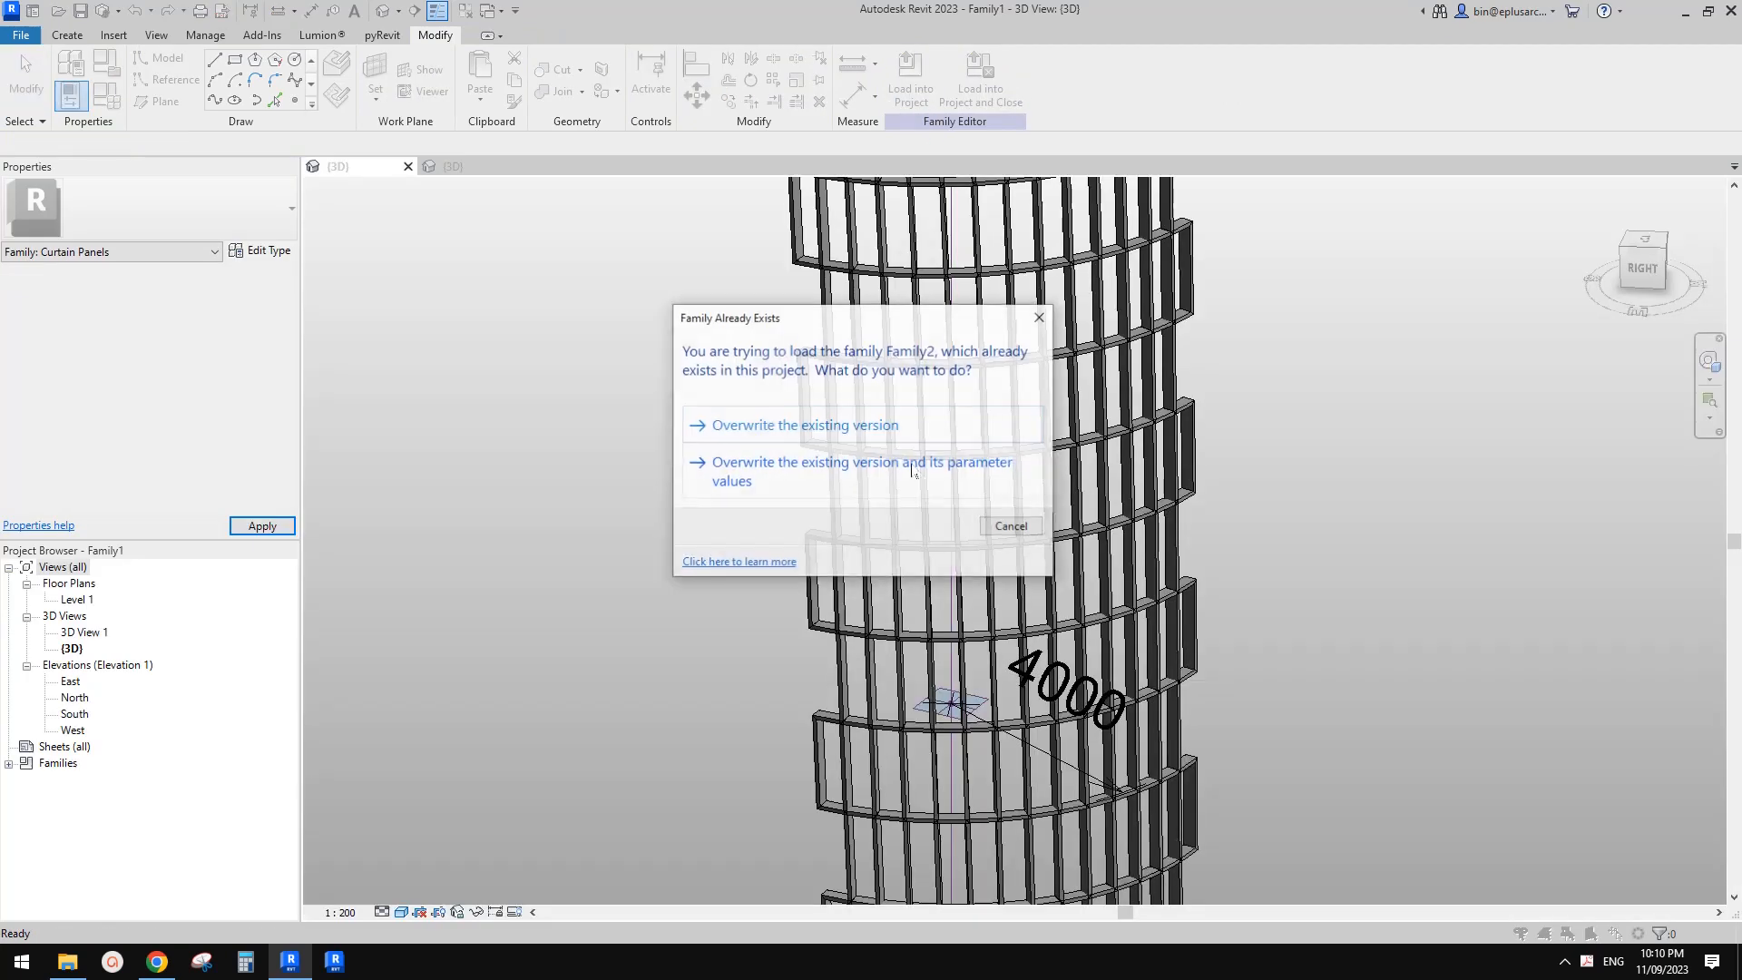
click(849, 418)
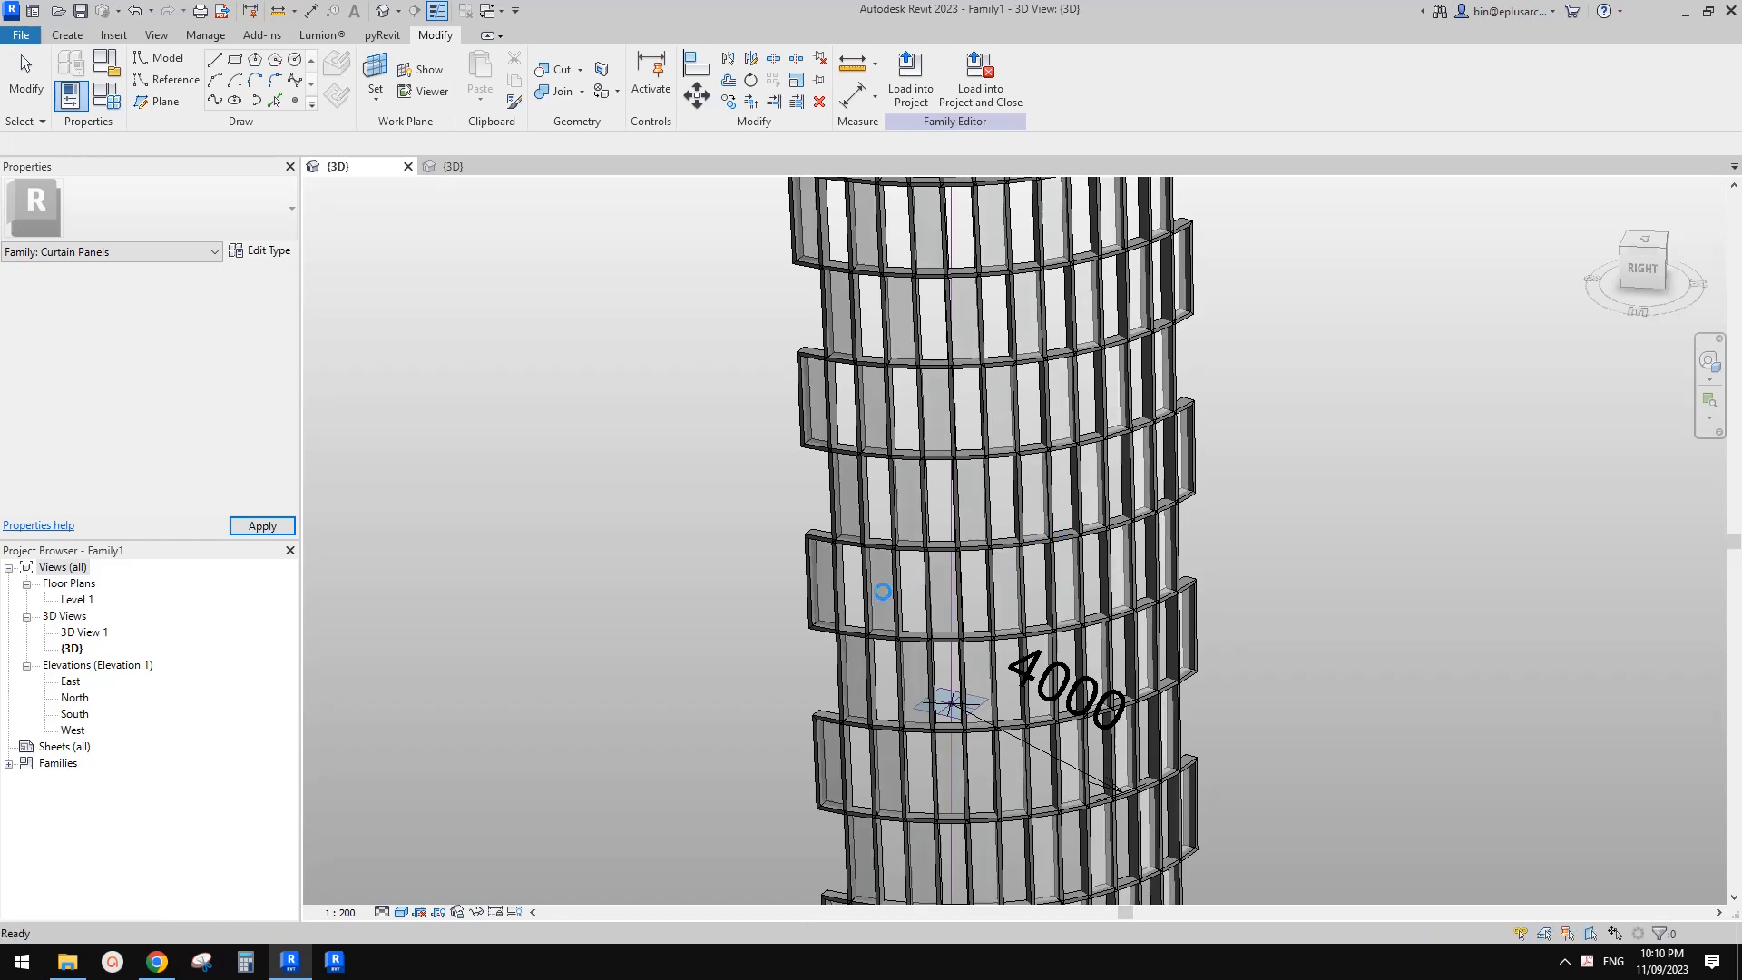
scroll(1338, 621, down, 3)
middle_drag(1338, 620, 1140, 537)
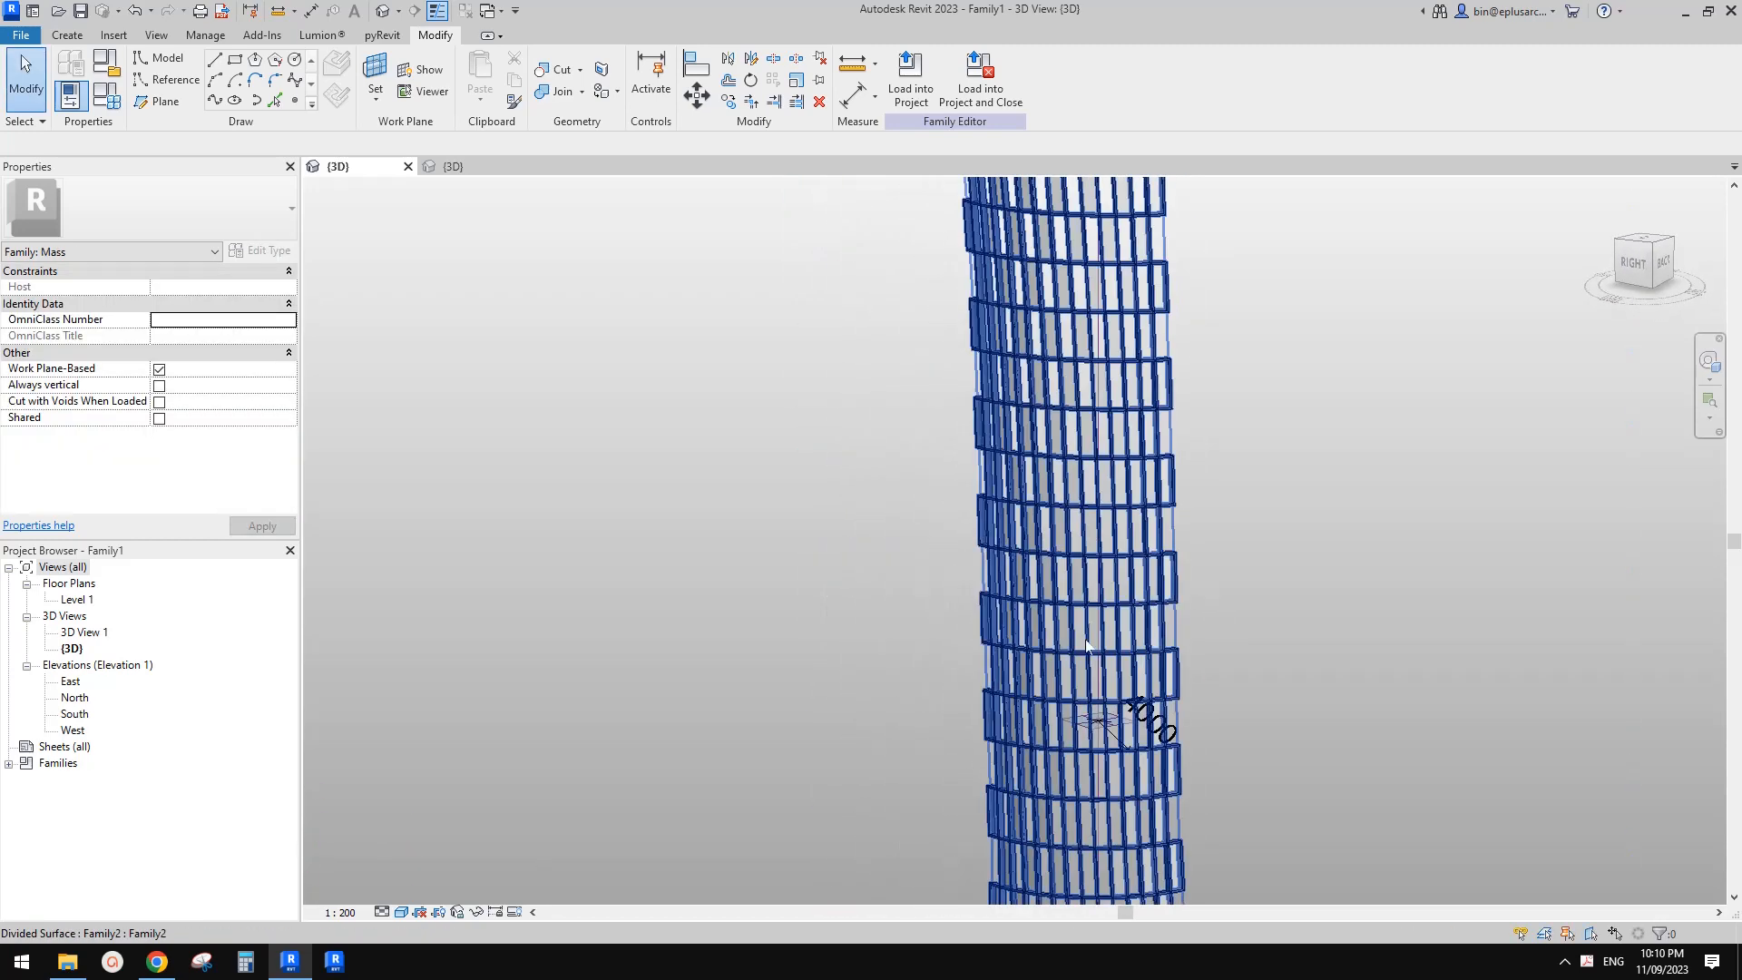
scroll(1162, 728, down, 3)
middle_drag(1161, 728, 1022, 643)
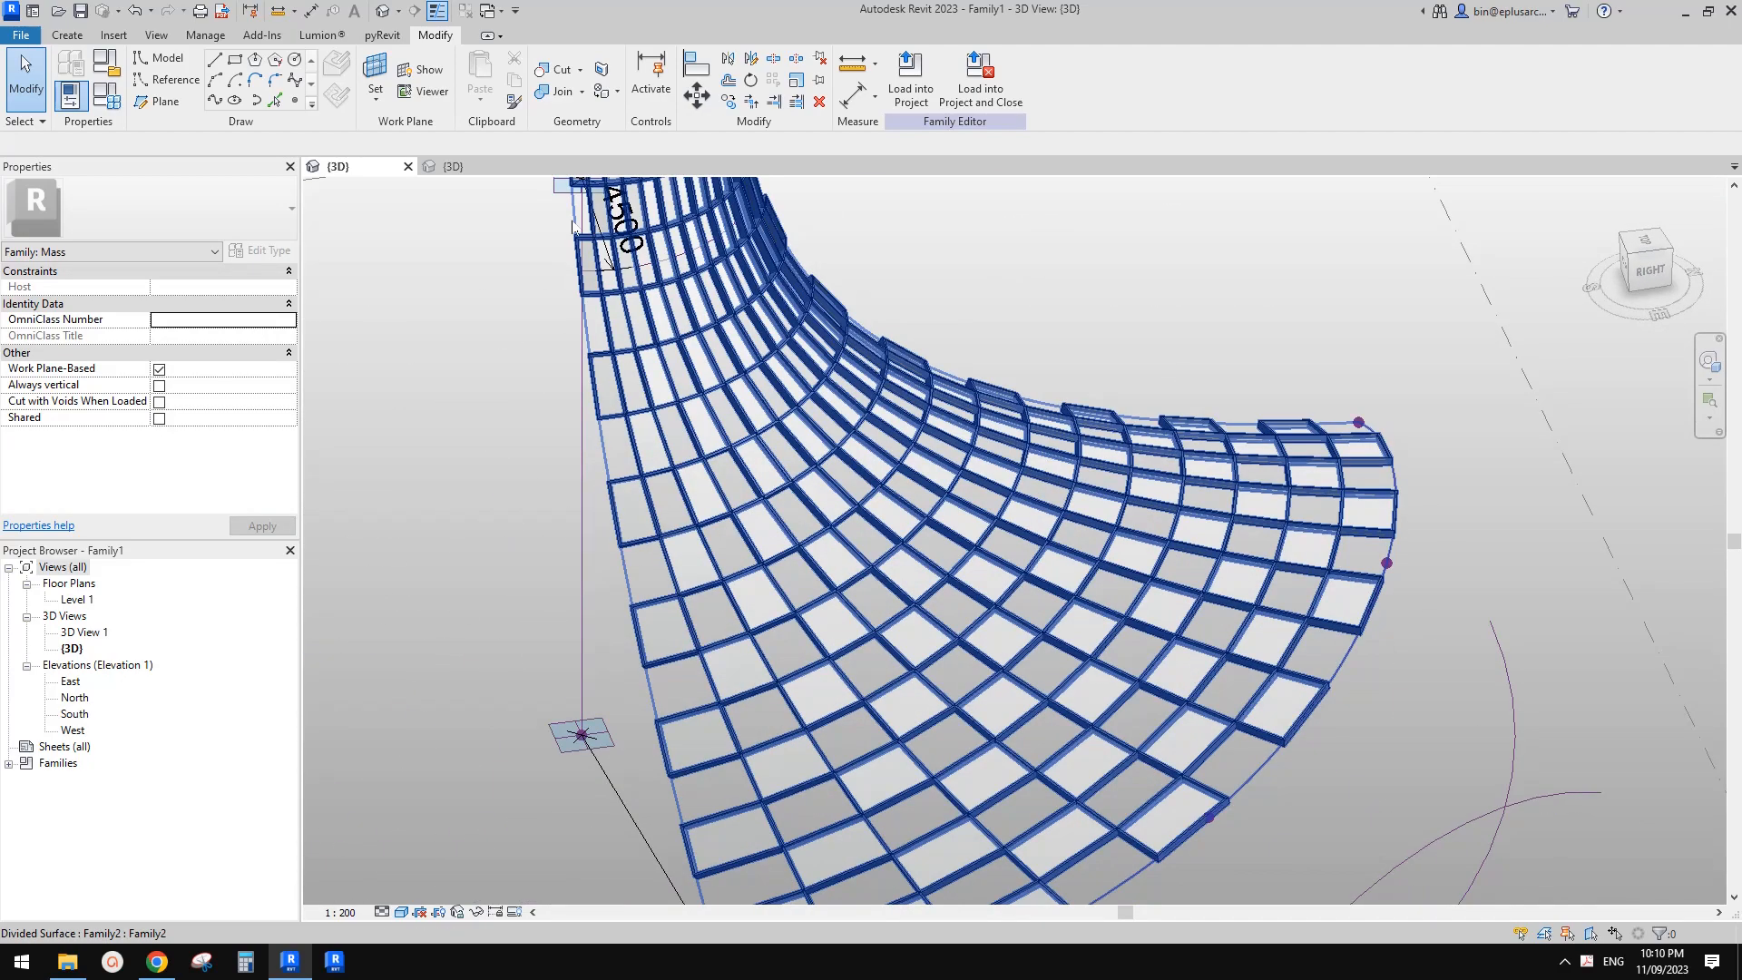
- Change the tile pattern grid in the Family2 panel family to Rectangle, deleting the form instances that cannot be created
click(453, 166)
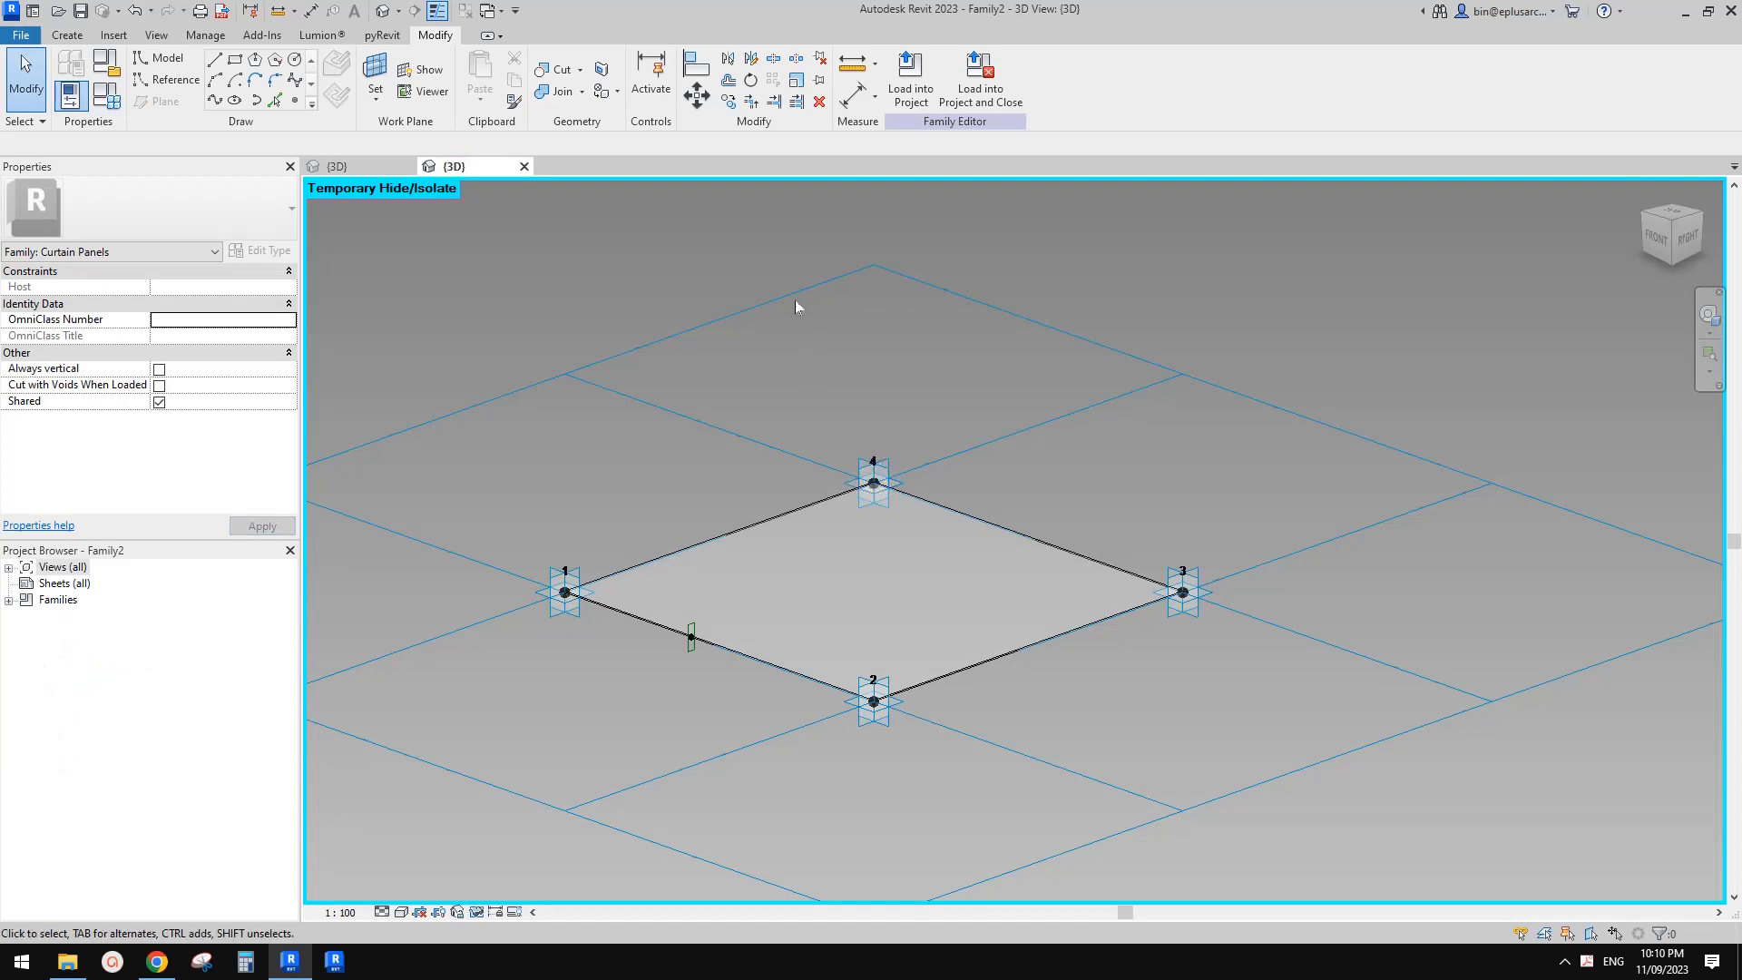
click(794, 291)
click(194, 207)
scroll(136, 408, up, 5)
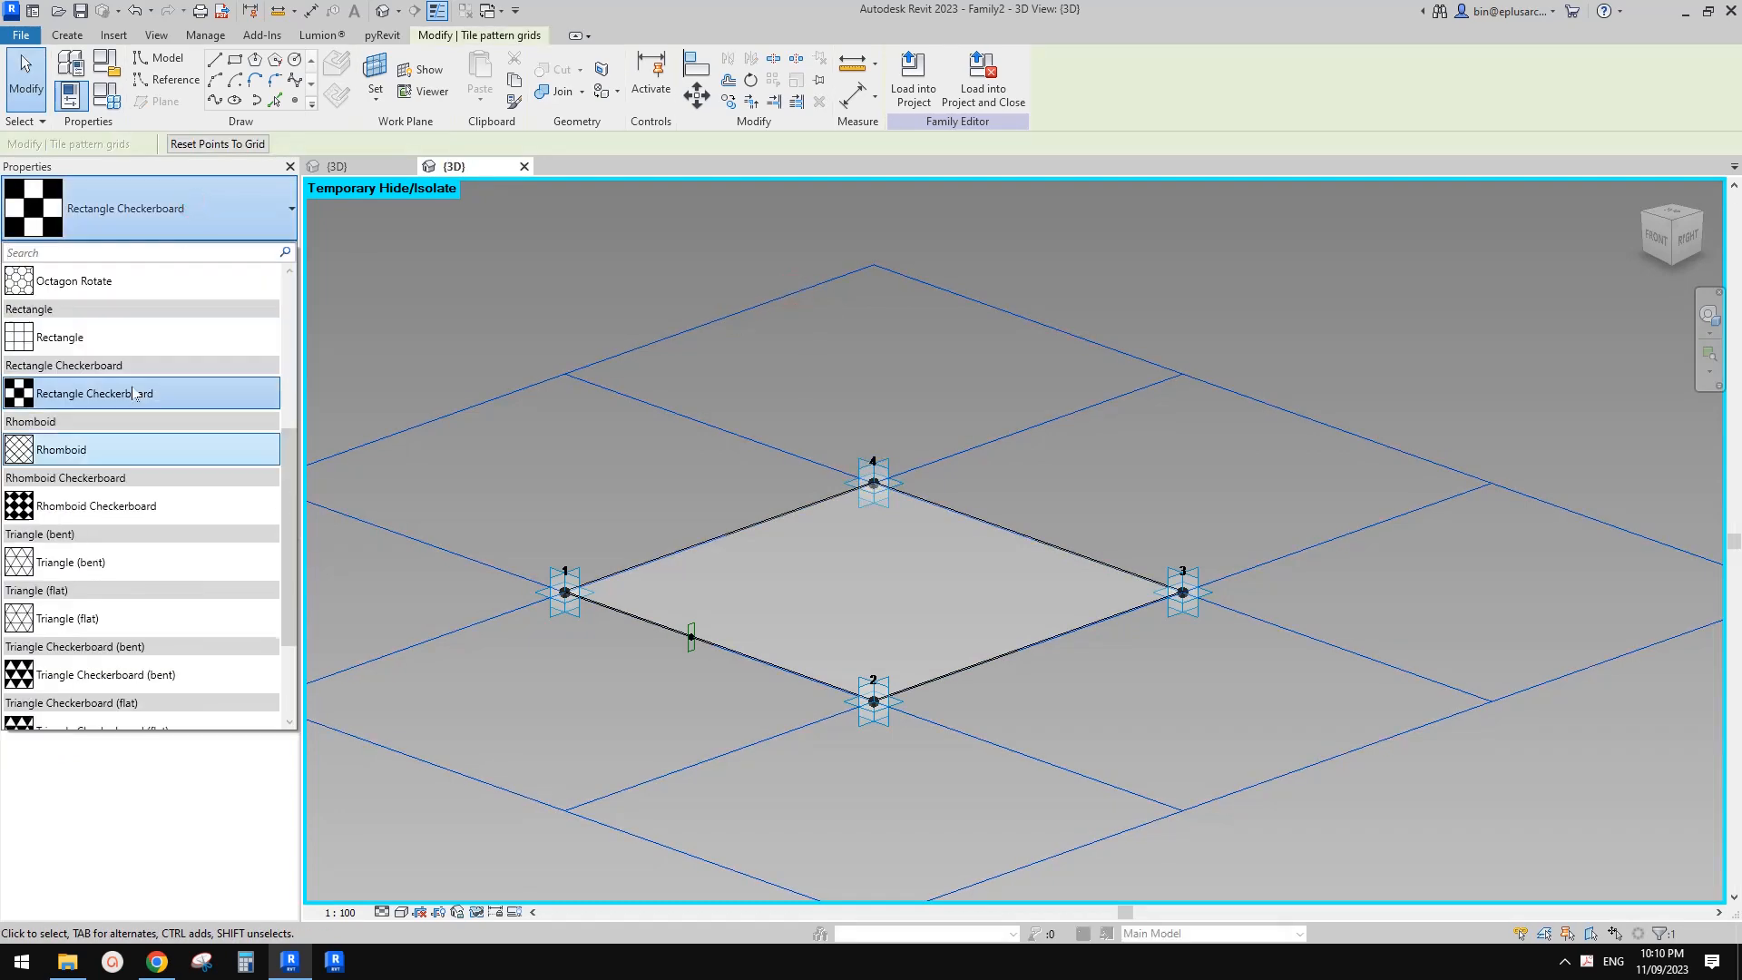
click(86, 415)
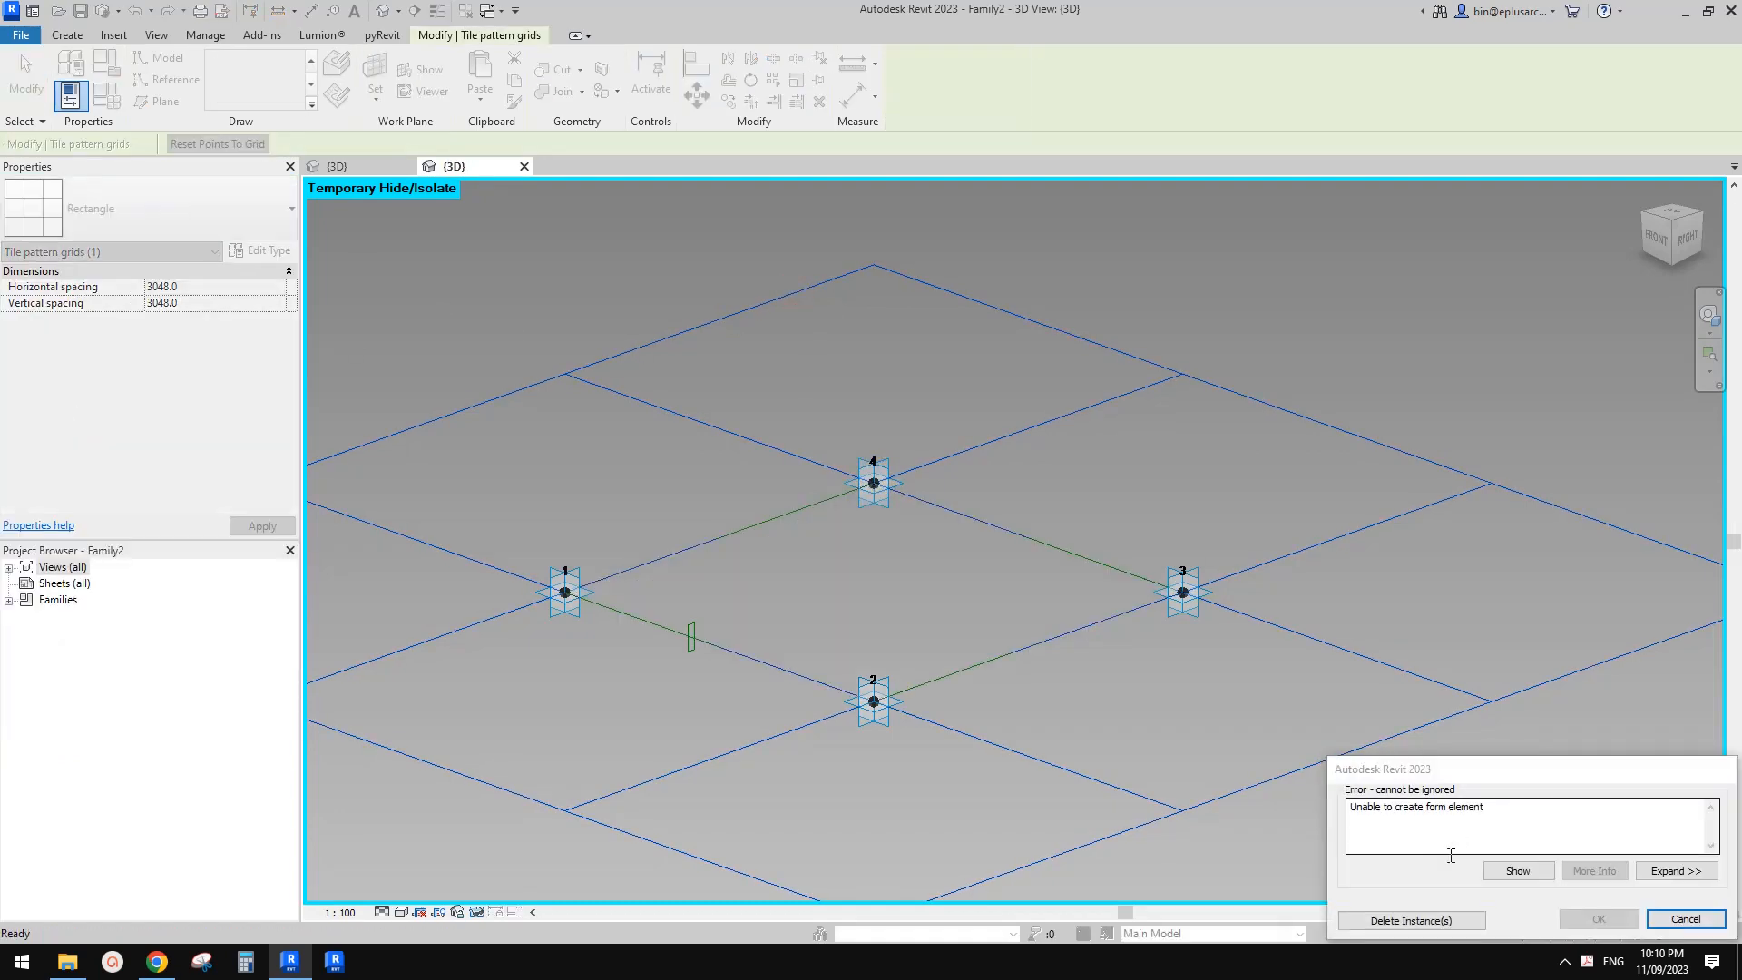
click(1425, 920)
- Place a reference point on the reference line between points 1 and 2, next to the small rectangular profile
scroll(894, 648, down, 3)
scroll(889, 626, up, 8)
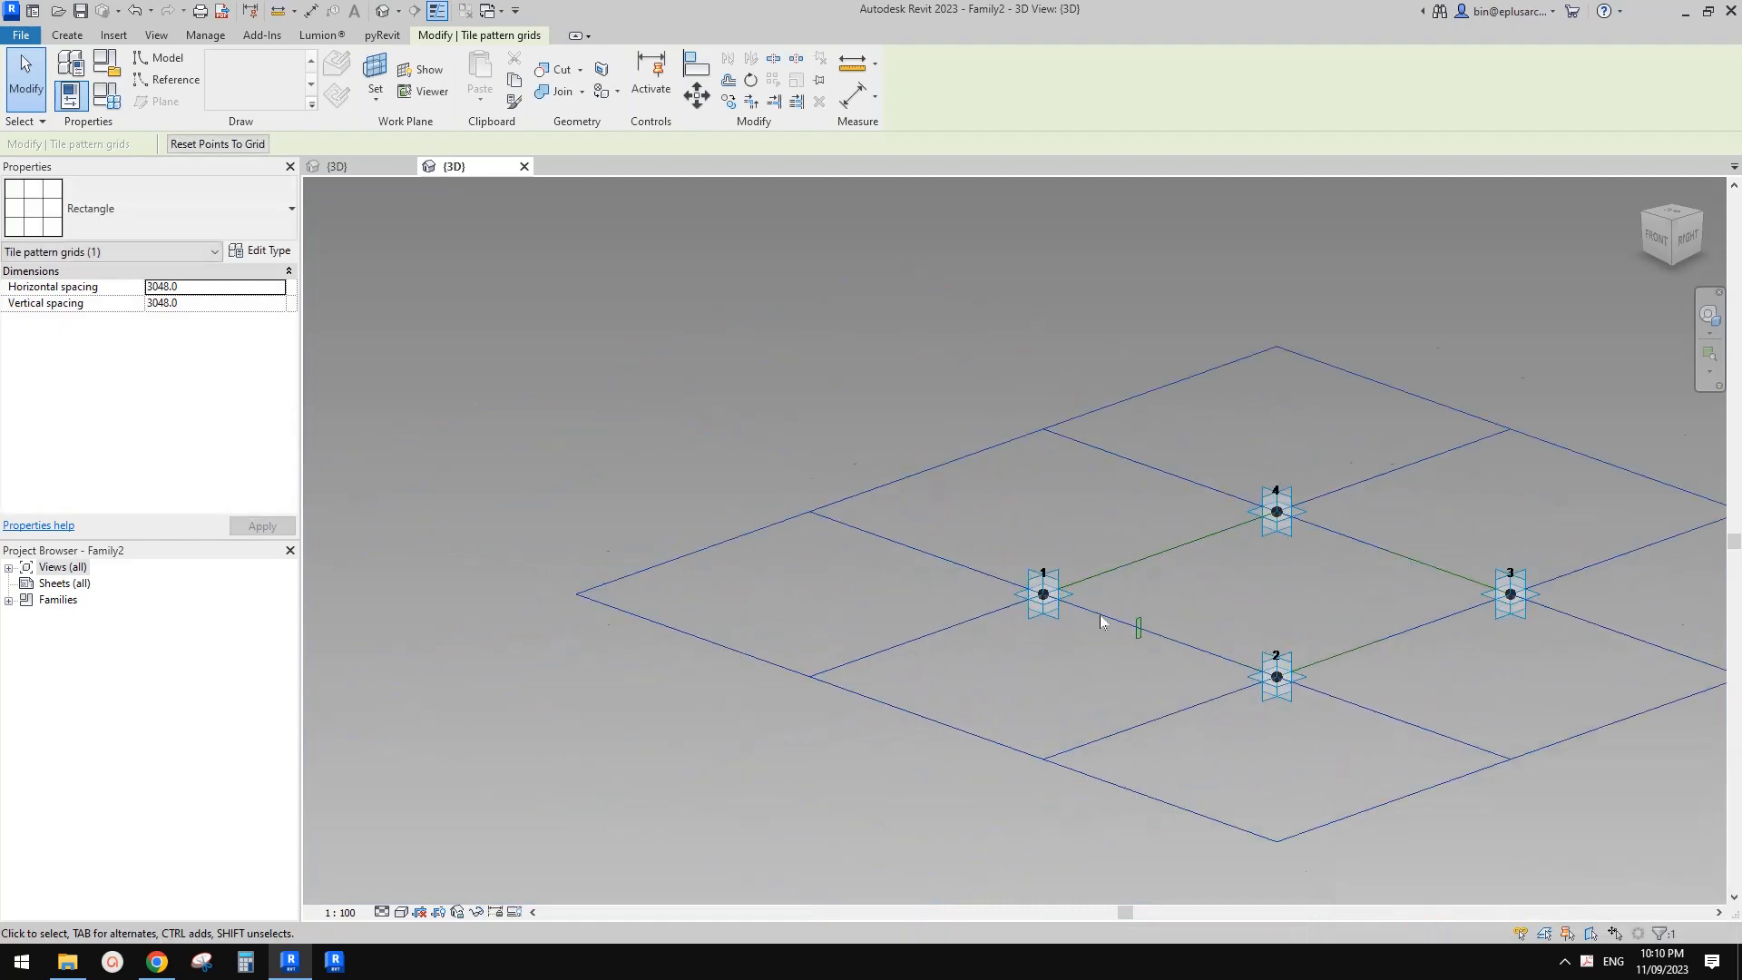
scroll(1158, 625, up, 1)
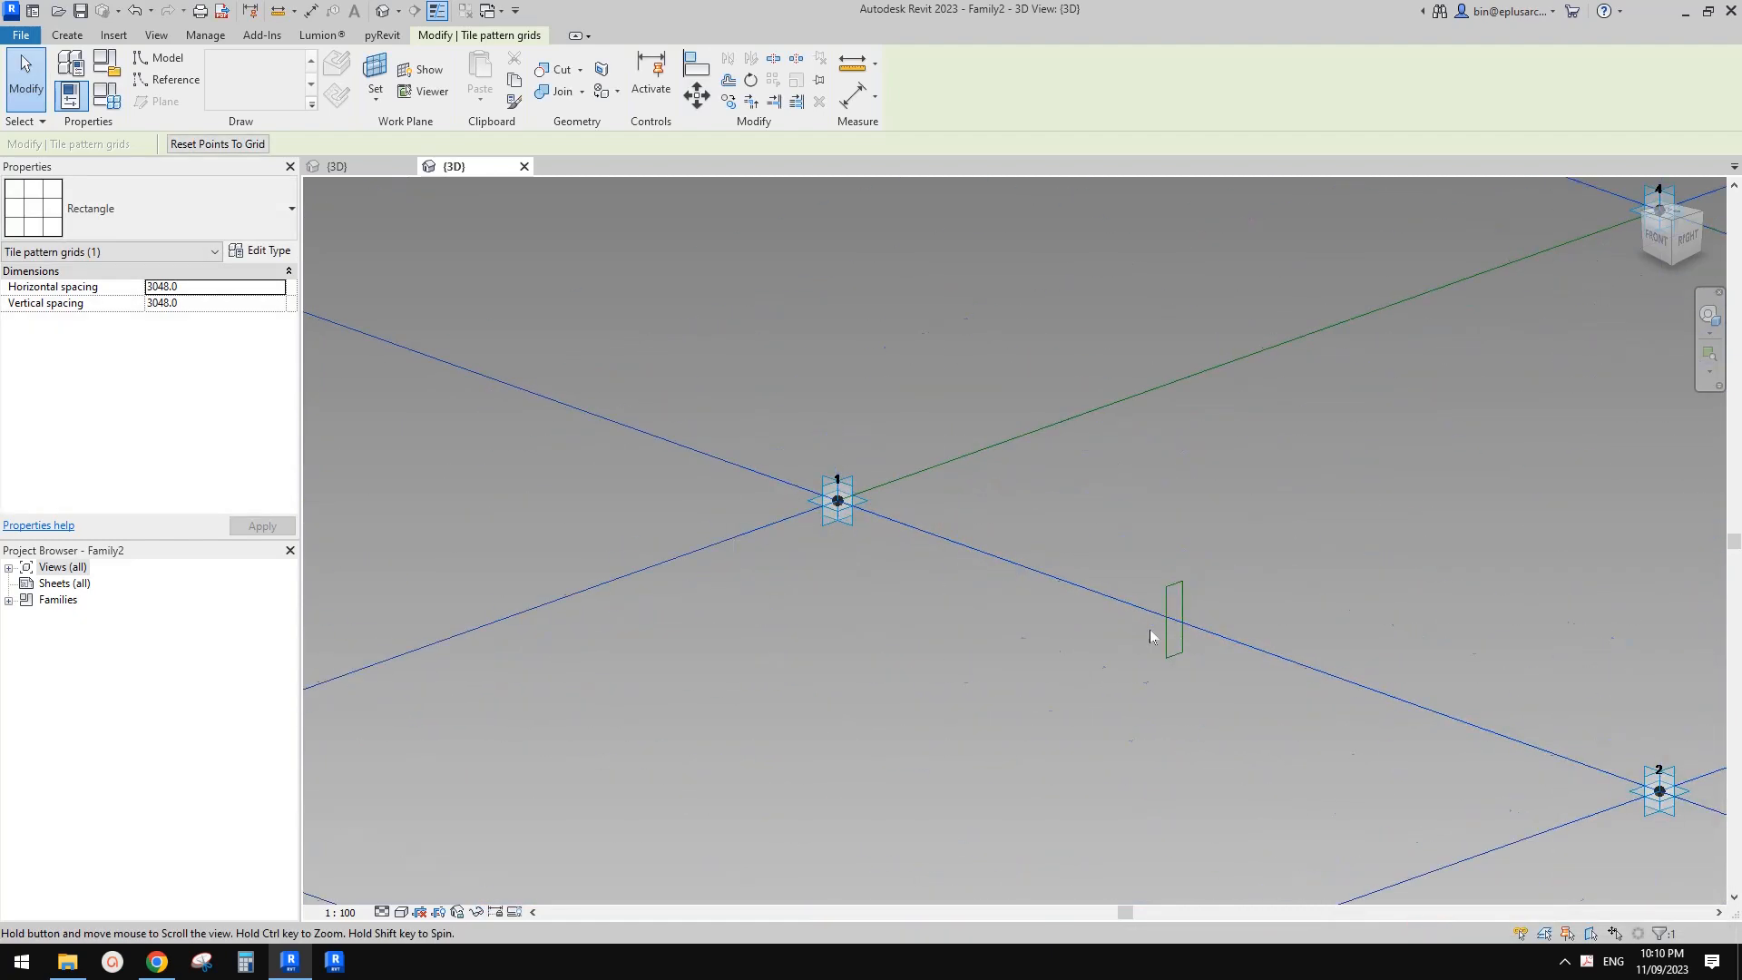
middle_drag(1151, 630, 998, 624)
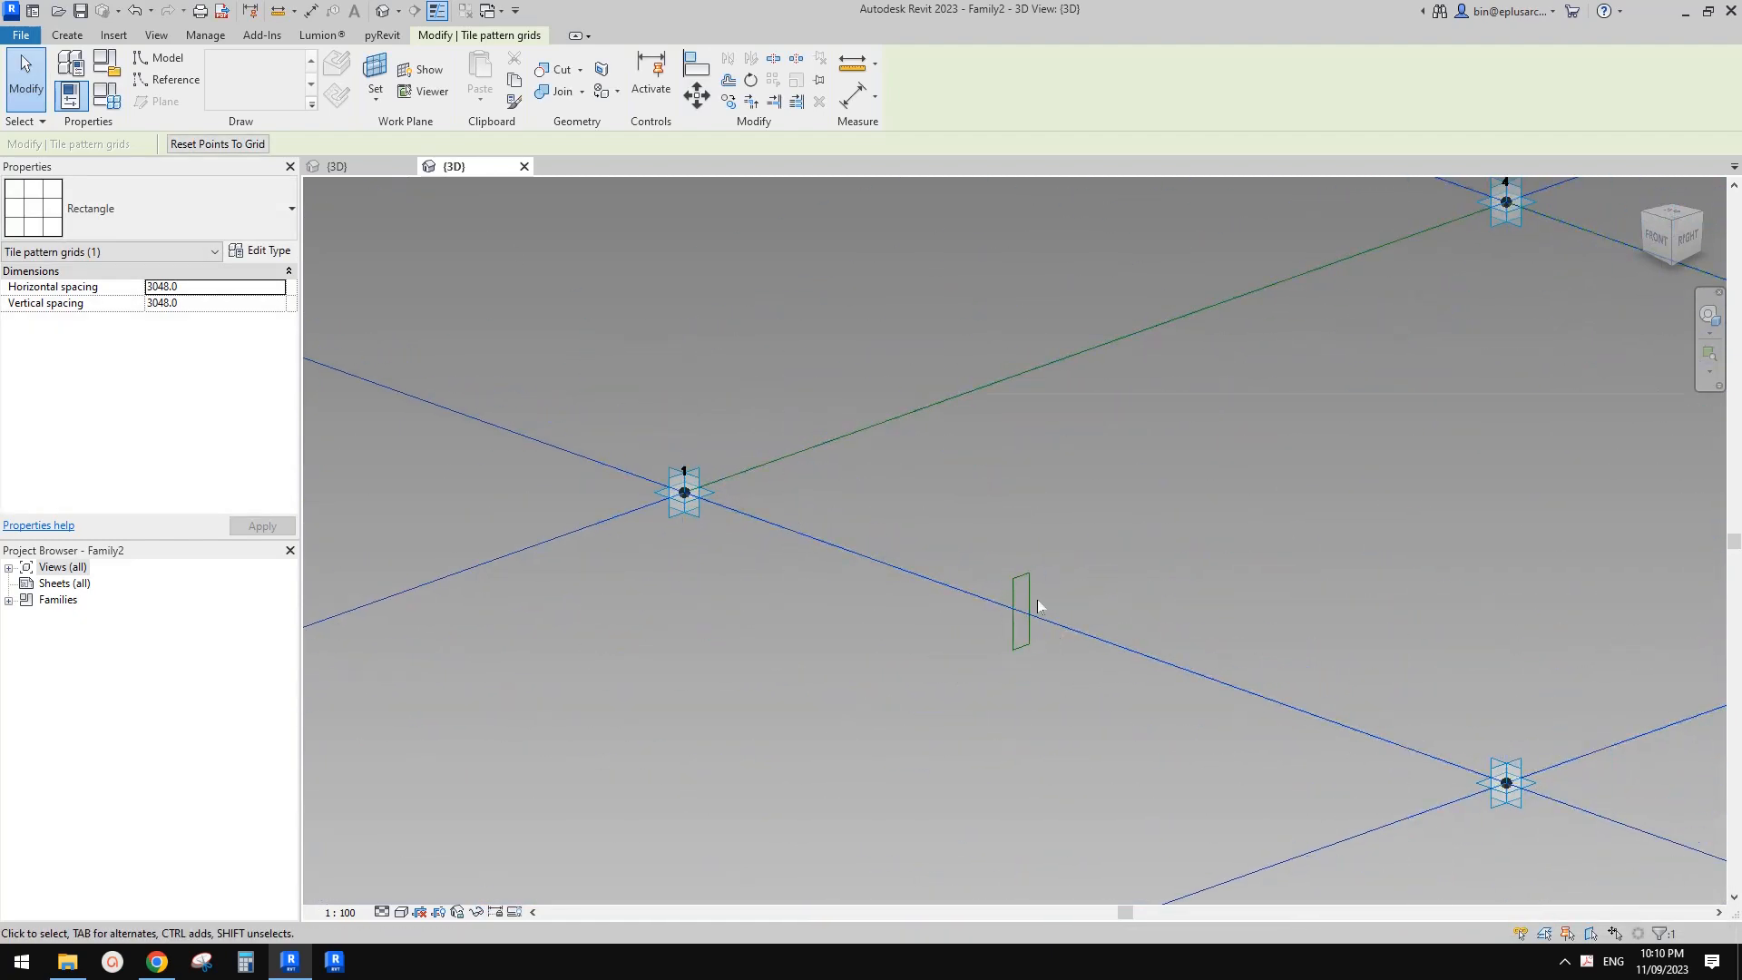
click(68, 36)
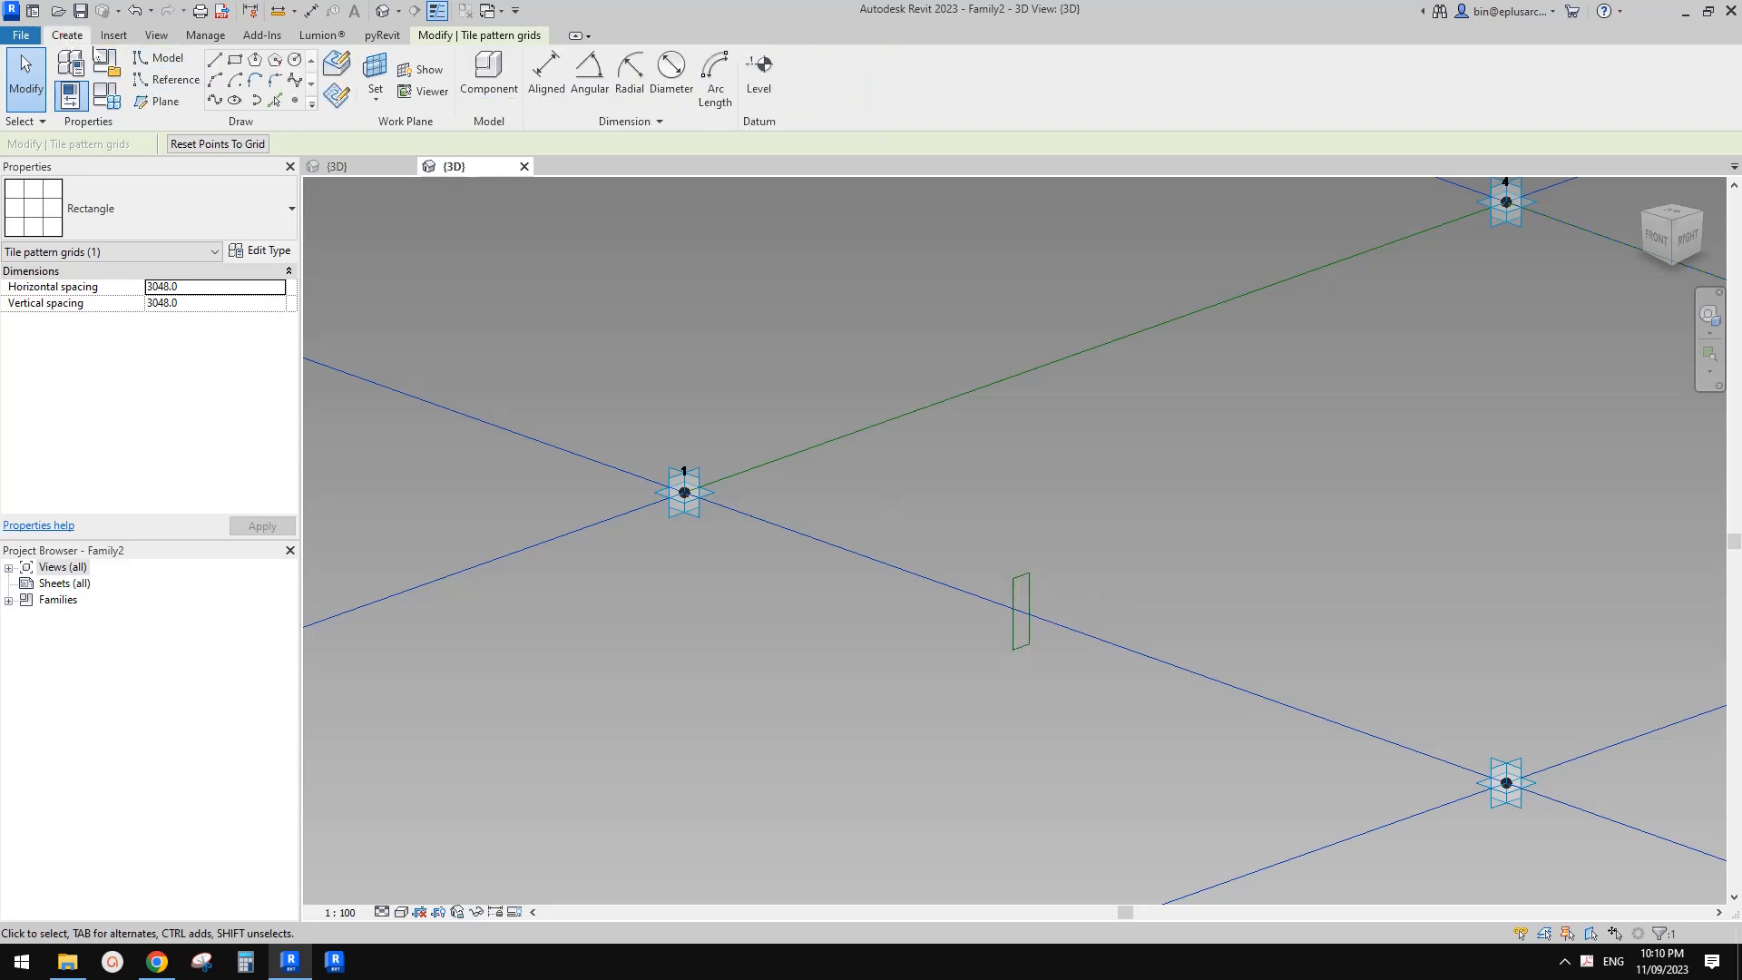
click(295, 100)
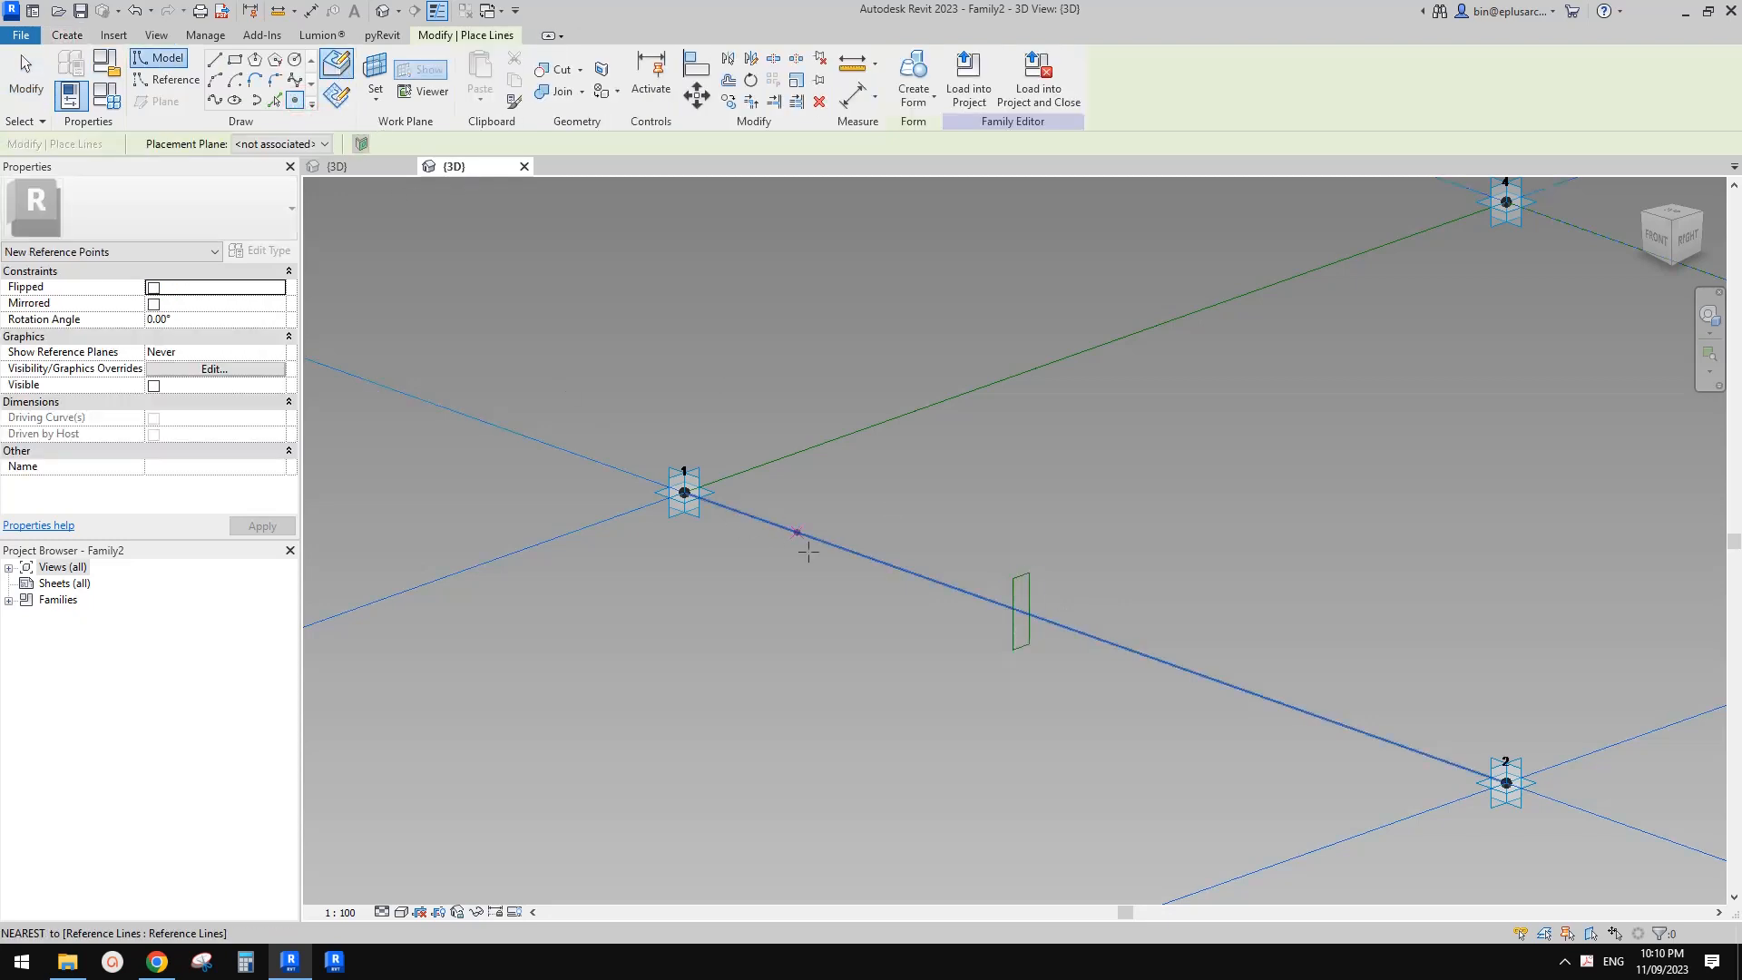
click(976, 595)
scroll(985, 594, up, 3)
key(Escape)
key(Escape)
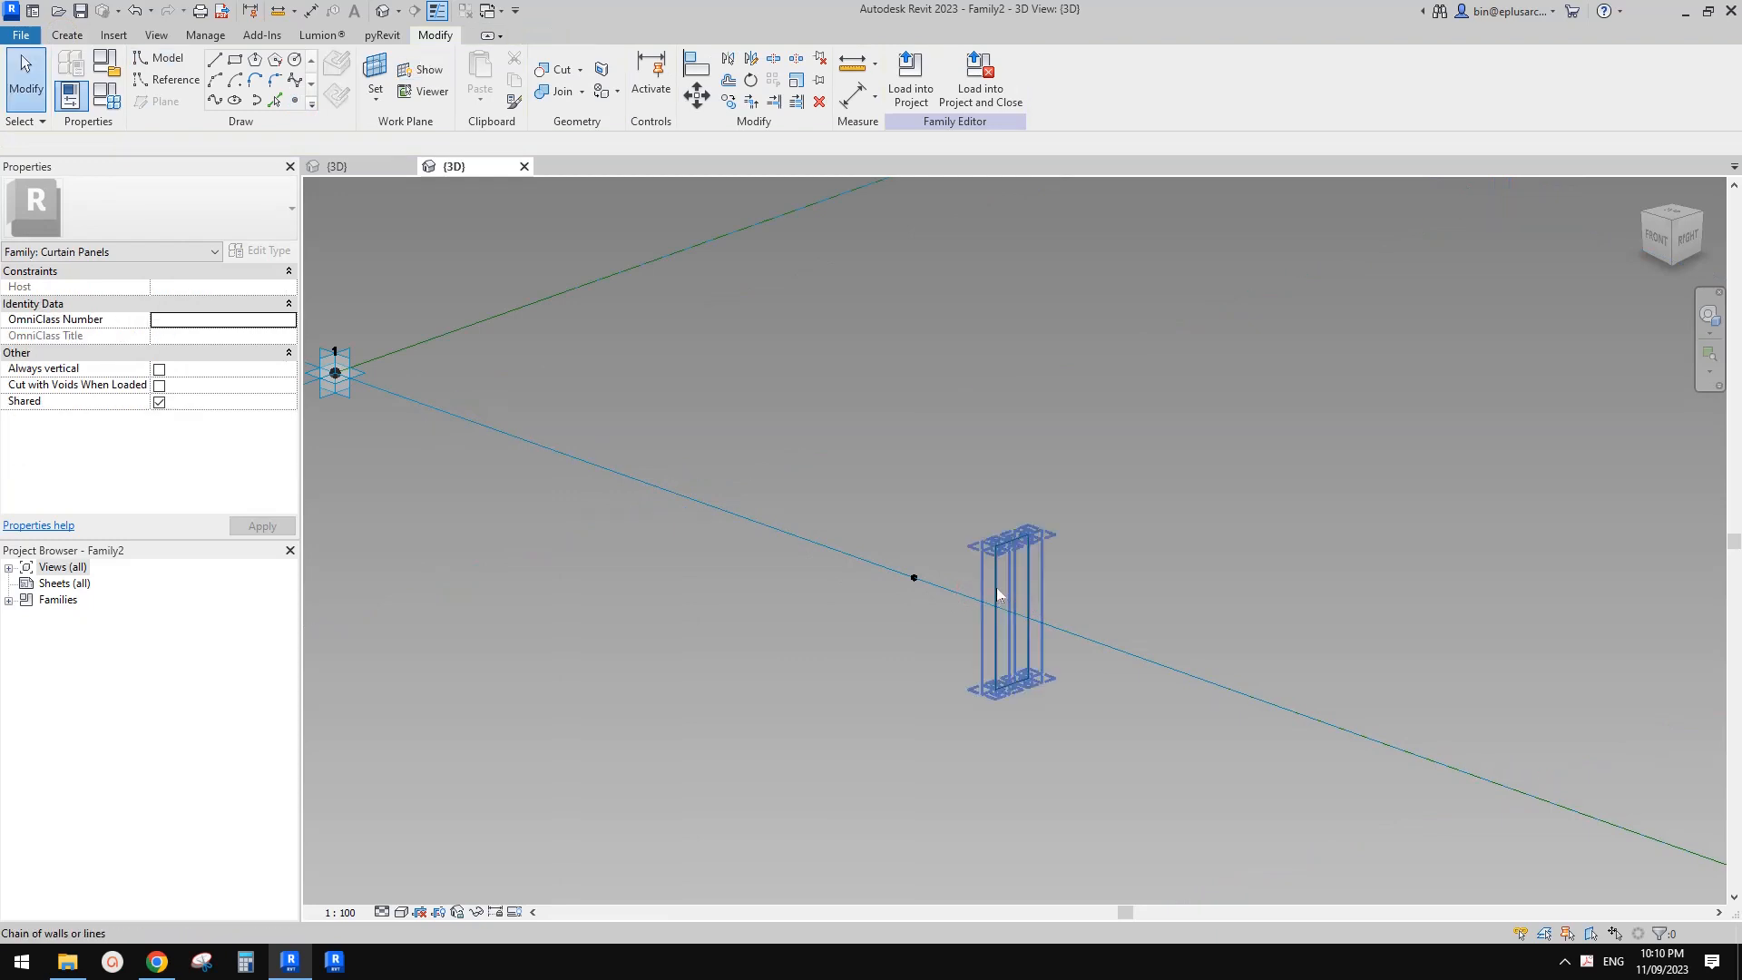
- Rehost the four reference lines of the small rectangular profile to the new reference point
click(996, 588)
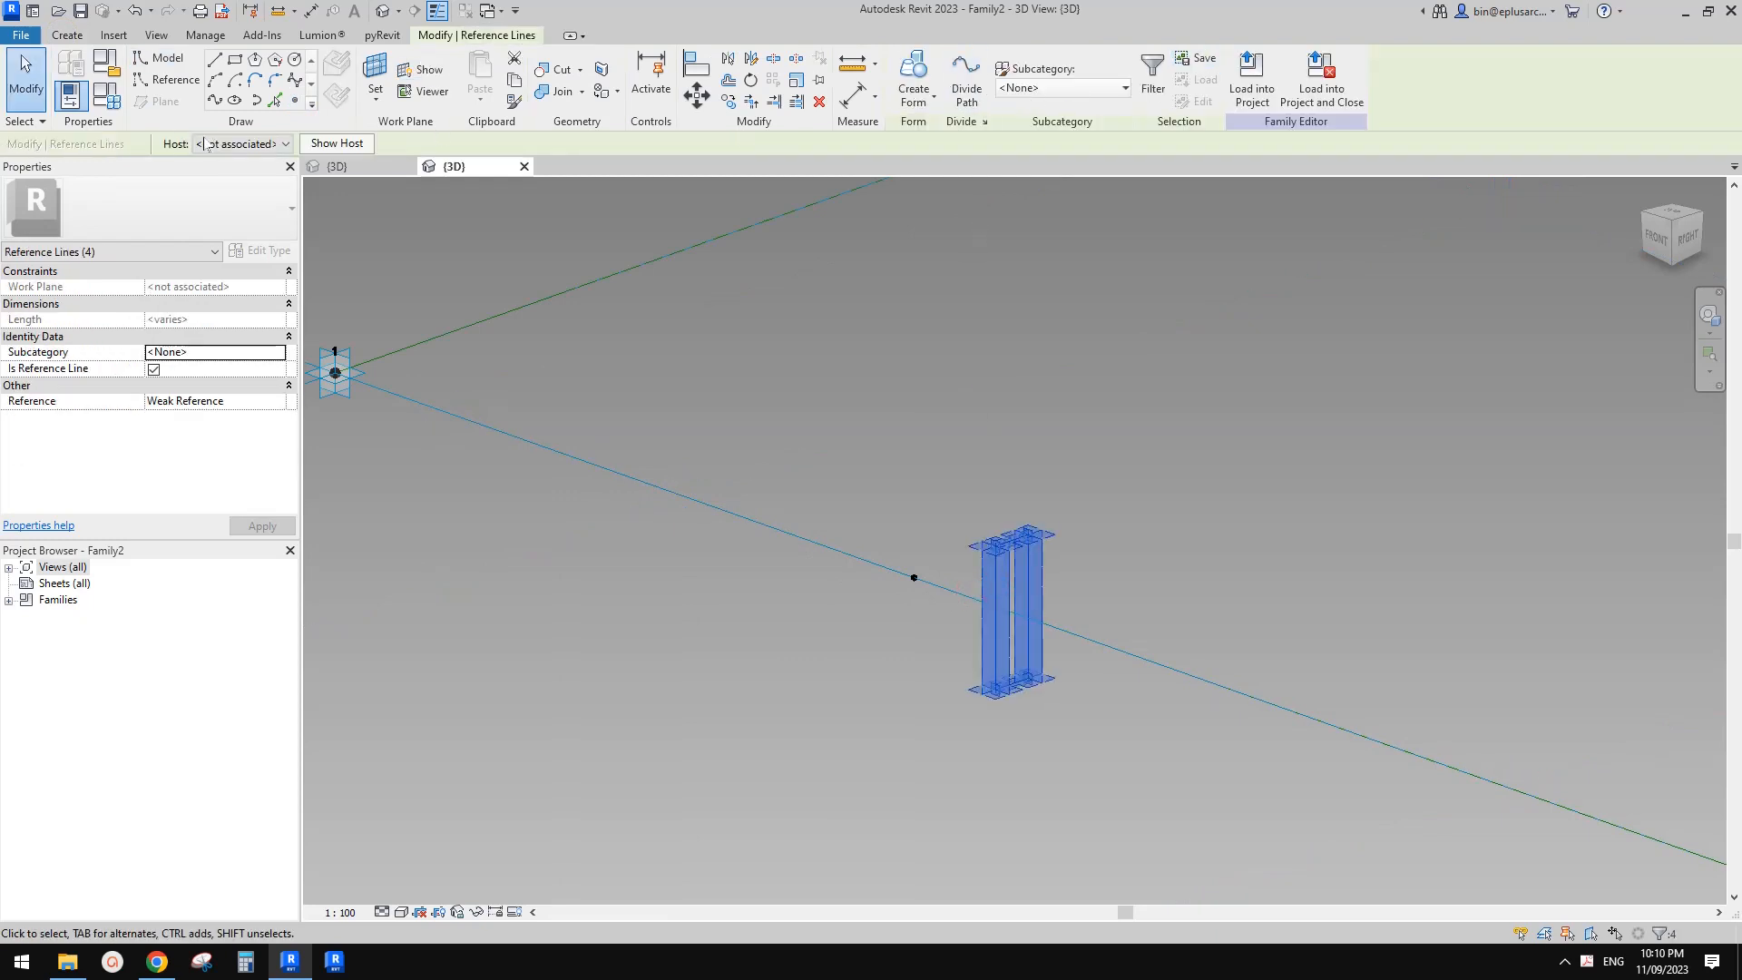
click(518, 385)
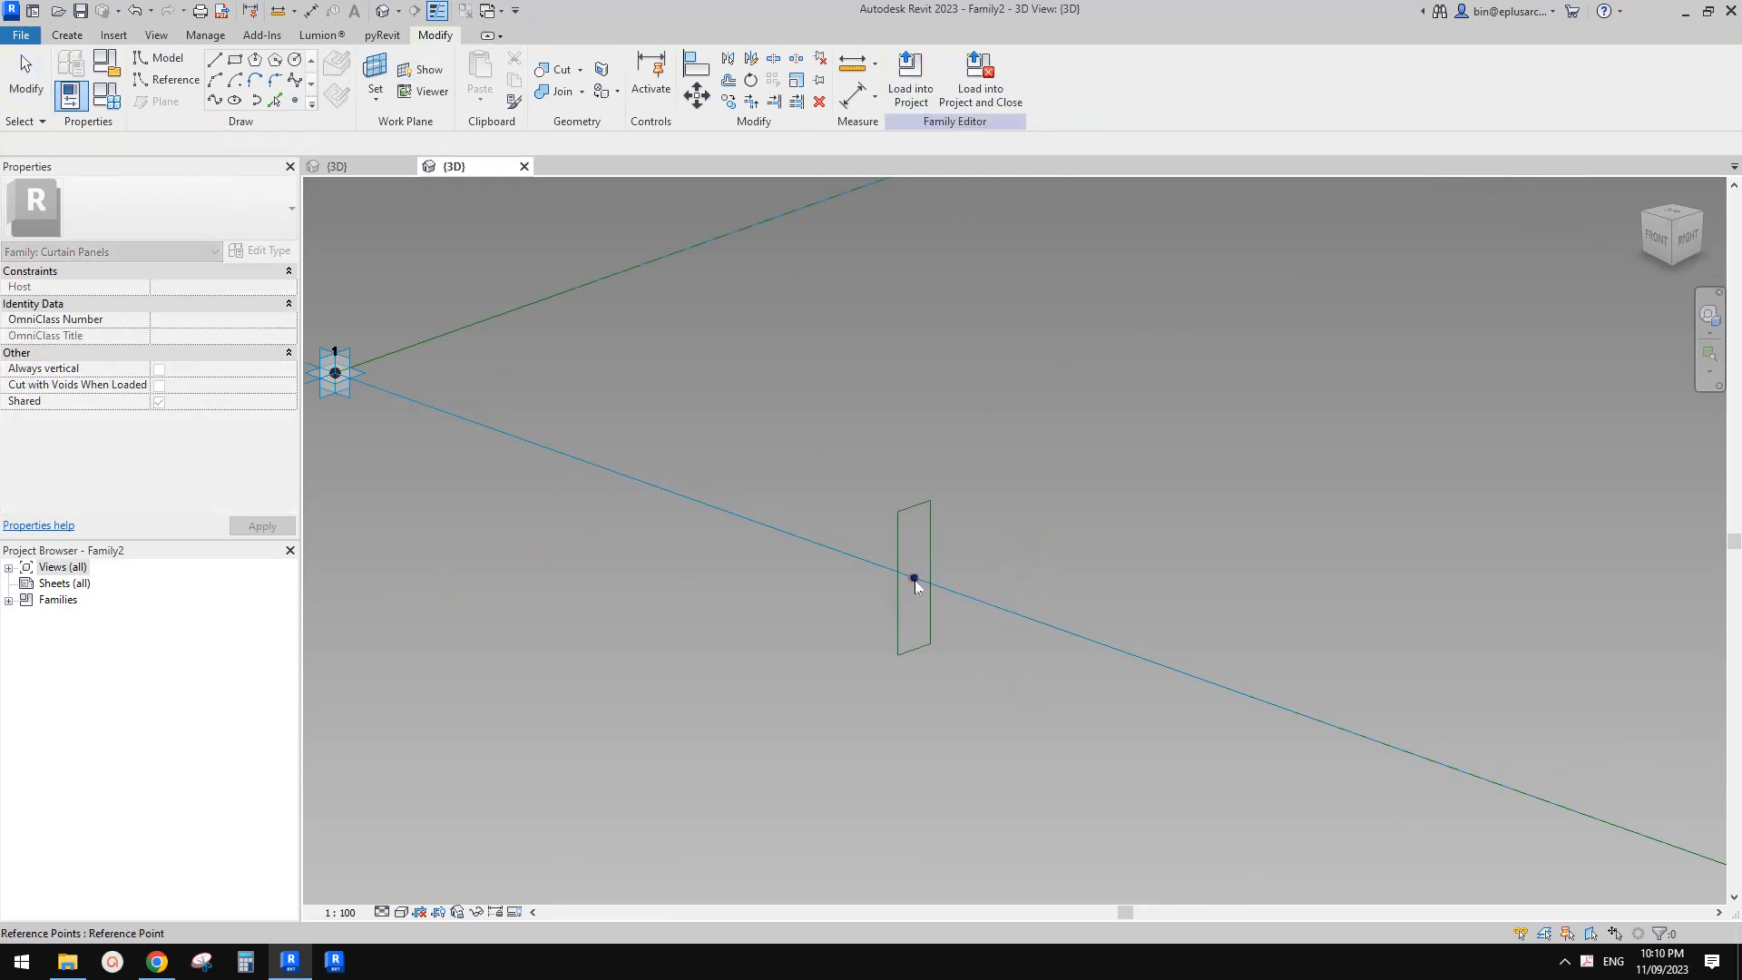
- Create a solid frame form by sweeping the rectangular profile along the closed four-sided reference-line loop
scroll(1035, 466, down, 3)
click(976, 499)
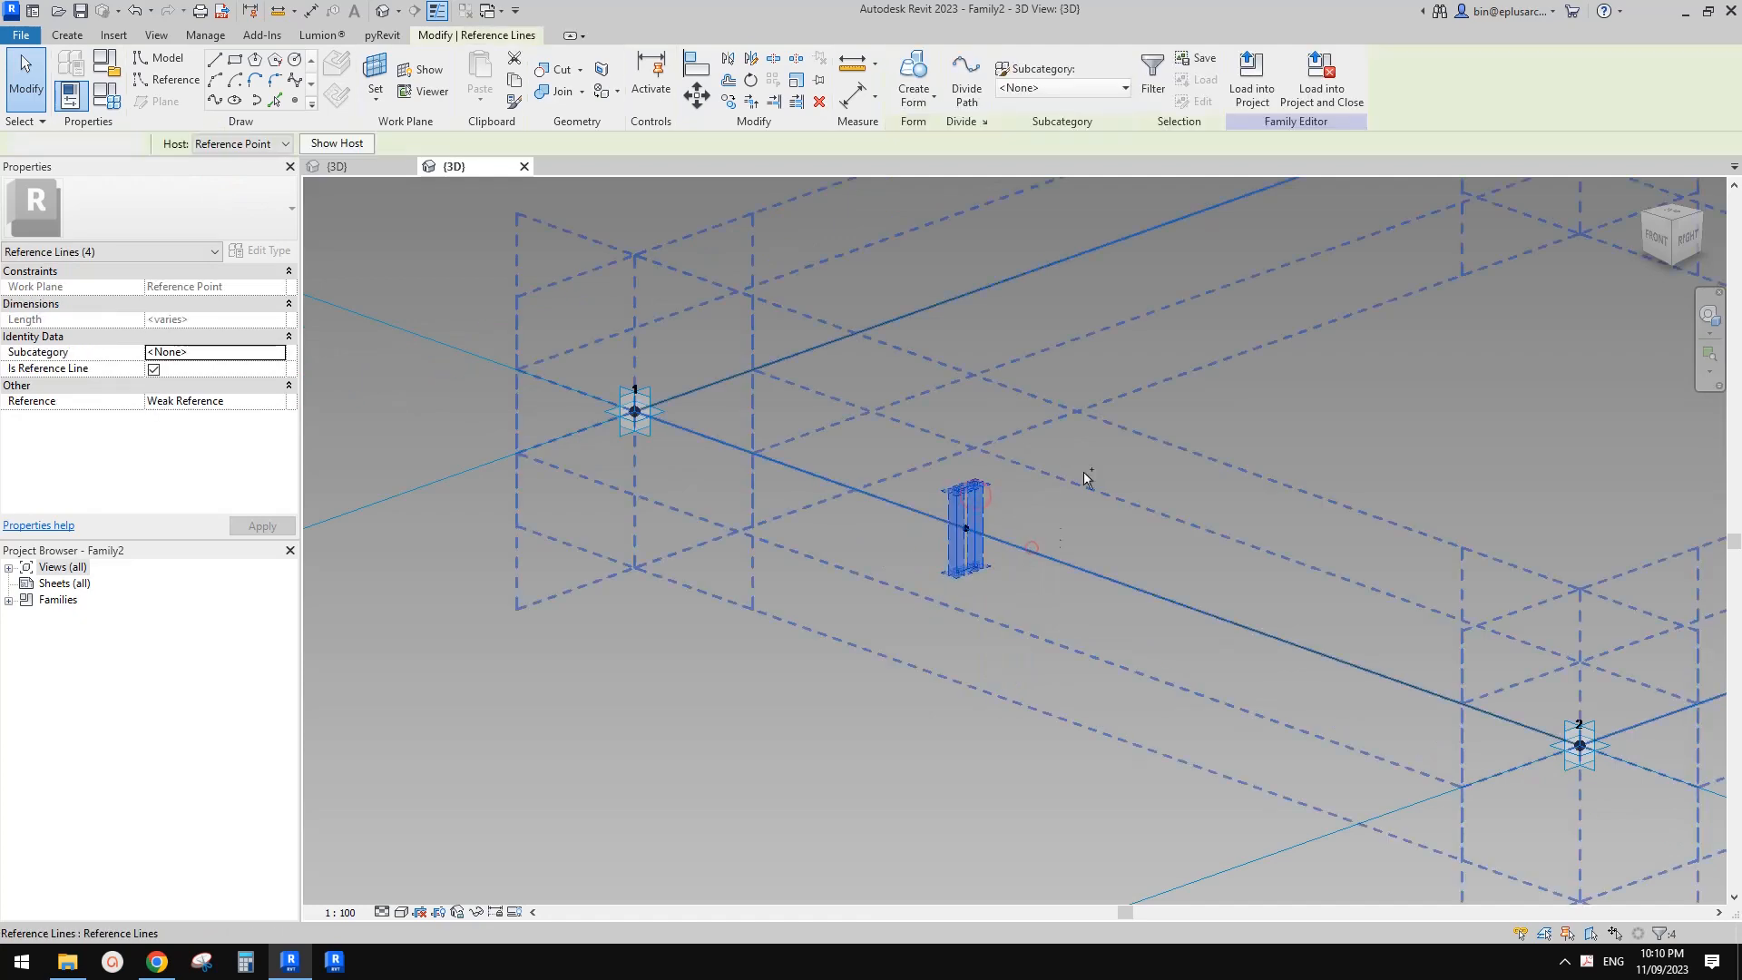
click(913, 80)
click(1121, 509)
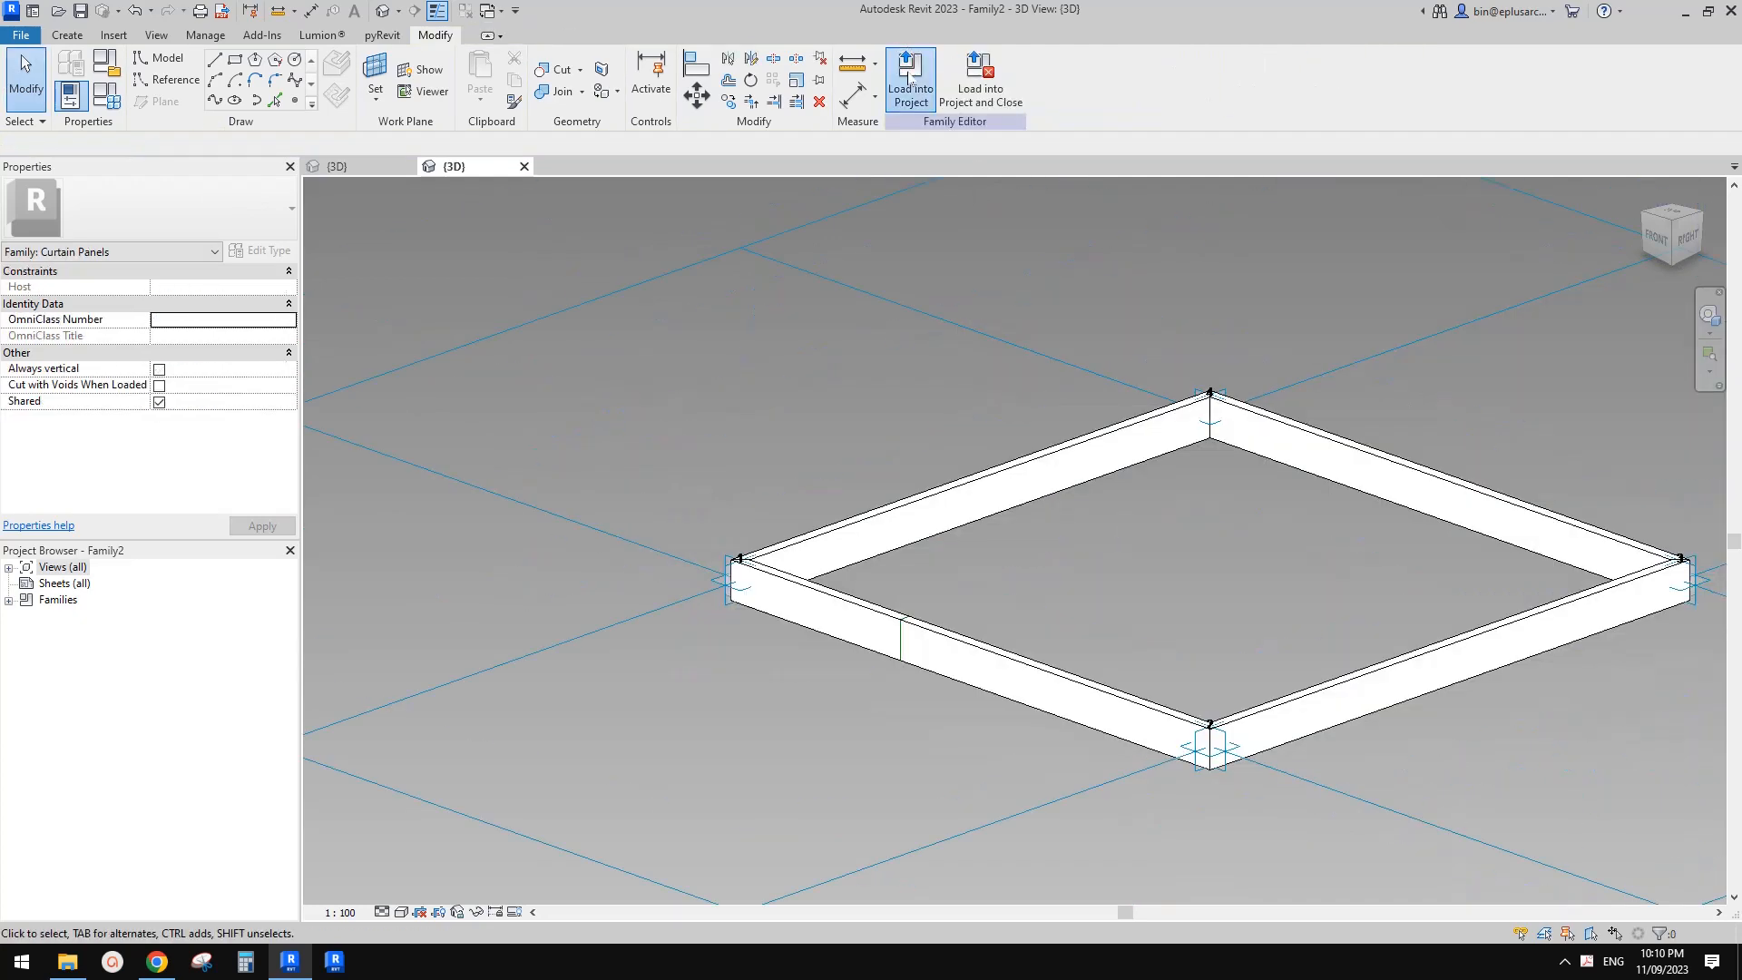
- Load the framed panel family into the Family1 tower mass, overwriting the existing version, and view the flared base
click(911, 82)
click(880, 425)
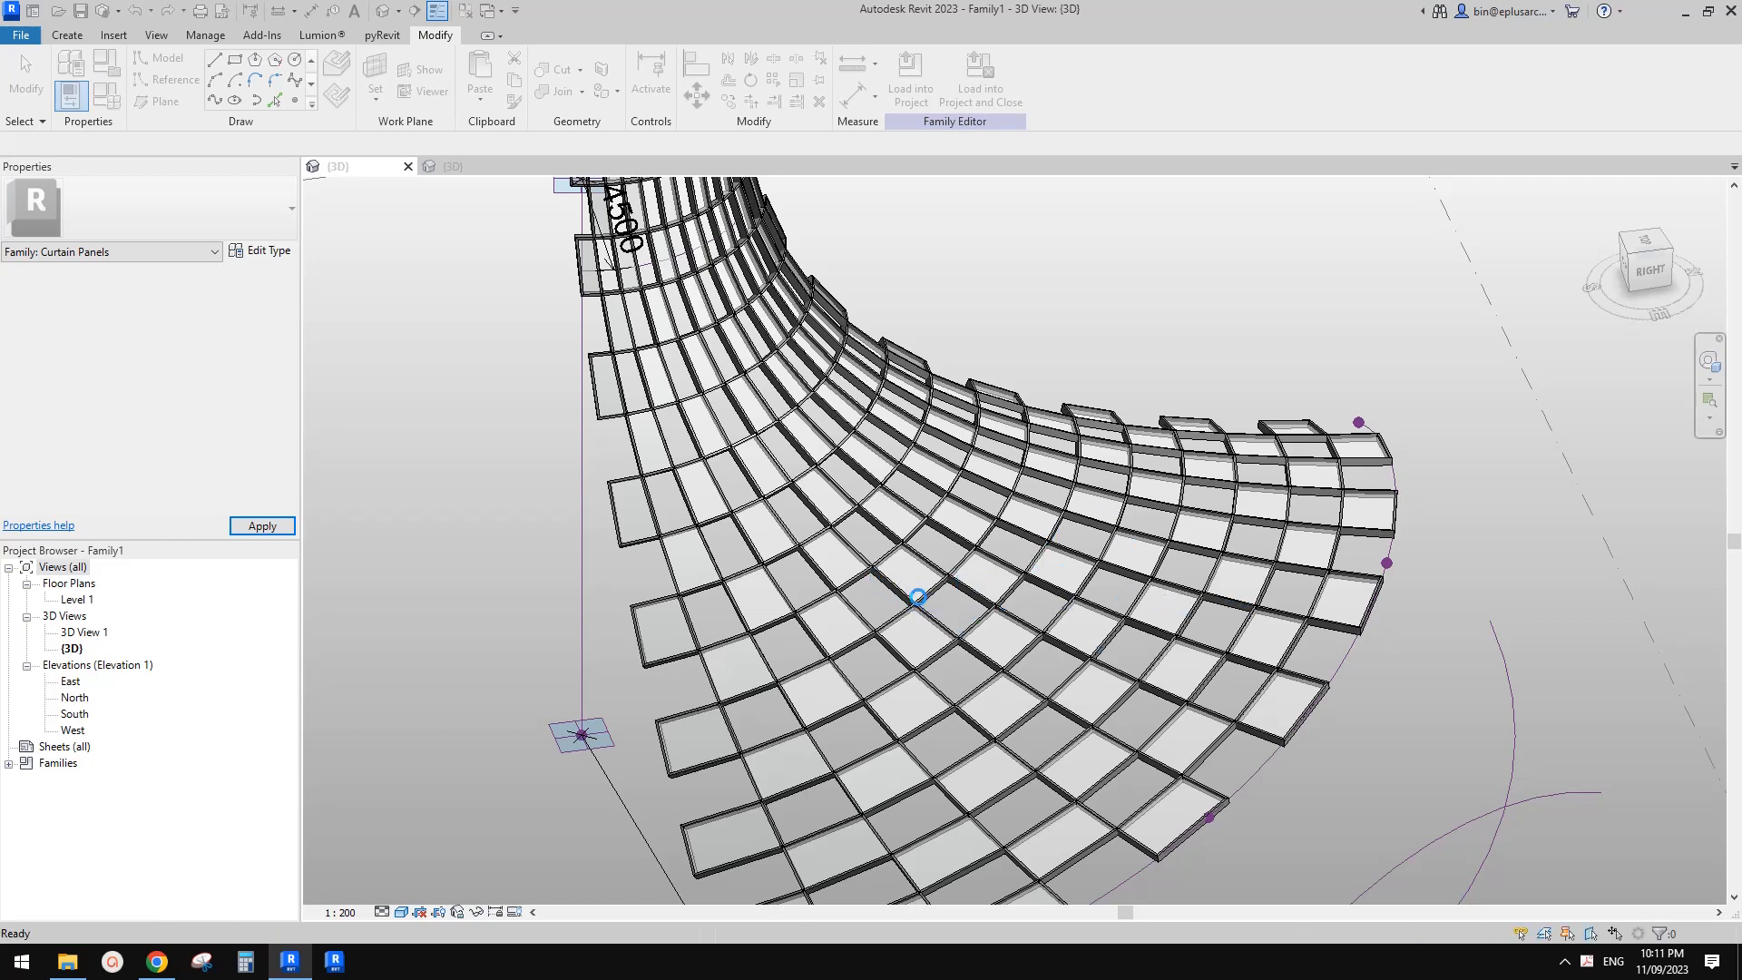
shift+middle_drag(975, 596, 1096, 511)
- Return to the Family2 panel family and temporarily hide the solid frame
click(453, 166)
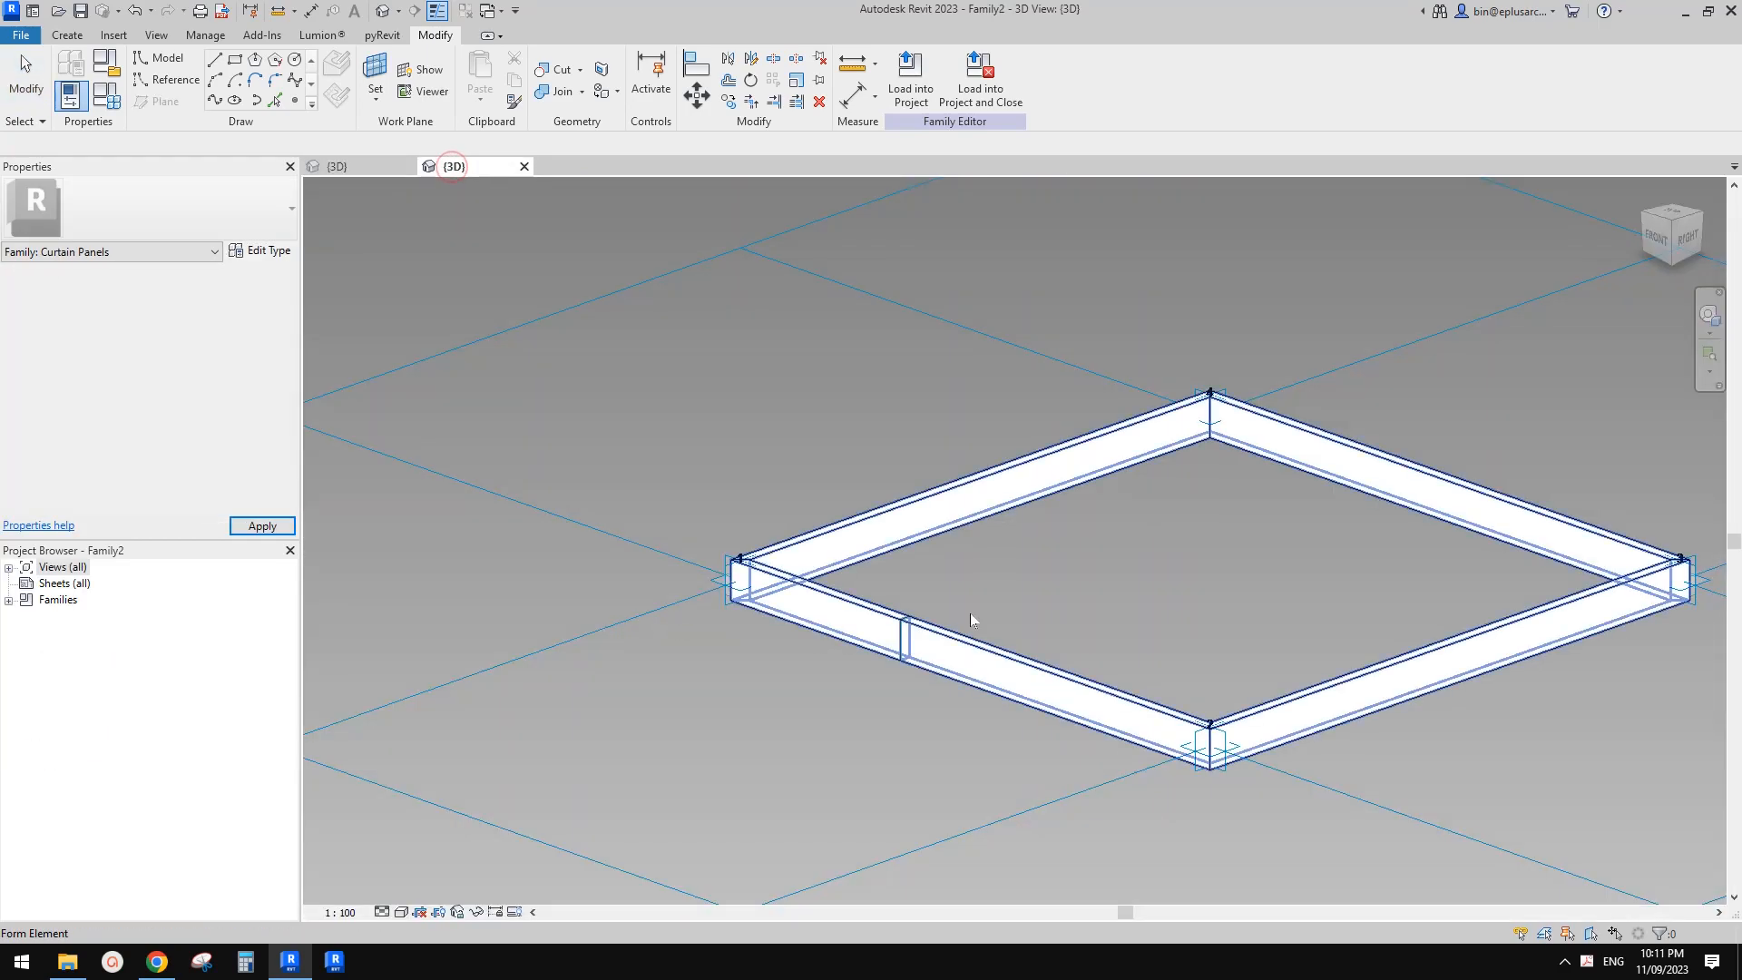
click(1005, 659)
key(h)
key(h)
- Create a flat solid panel from the reference-line loop, with positive and negative offsets of 10 mm each
click(1015, 682)
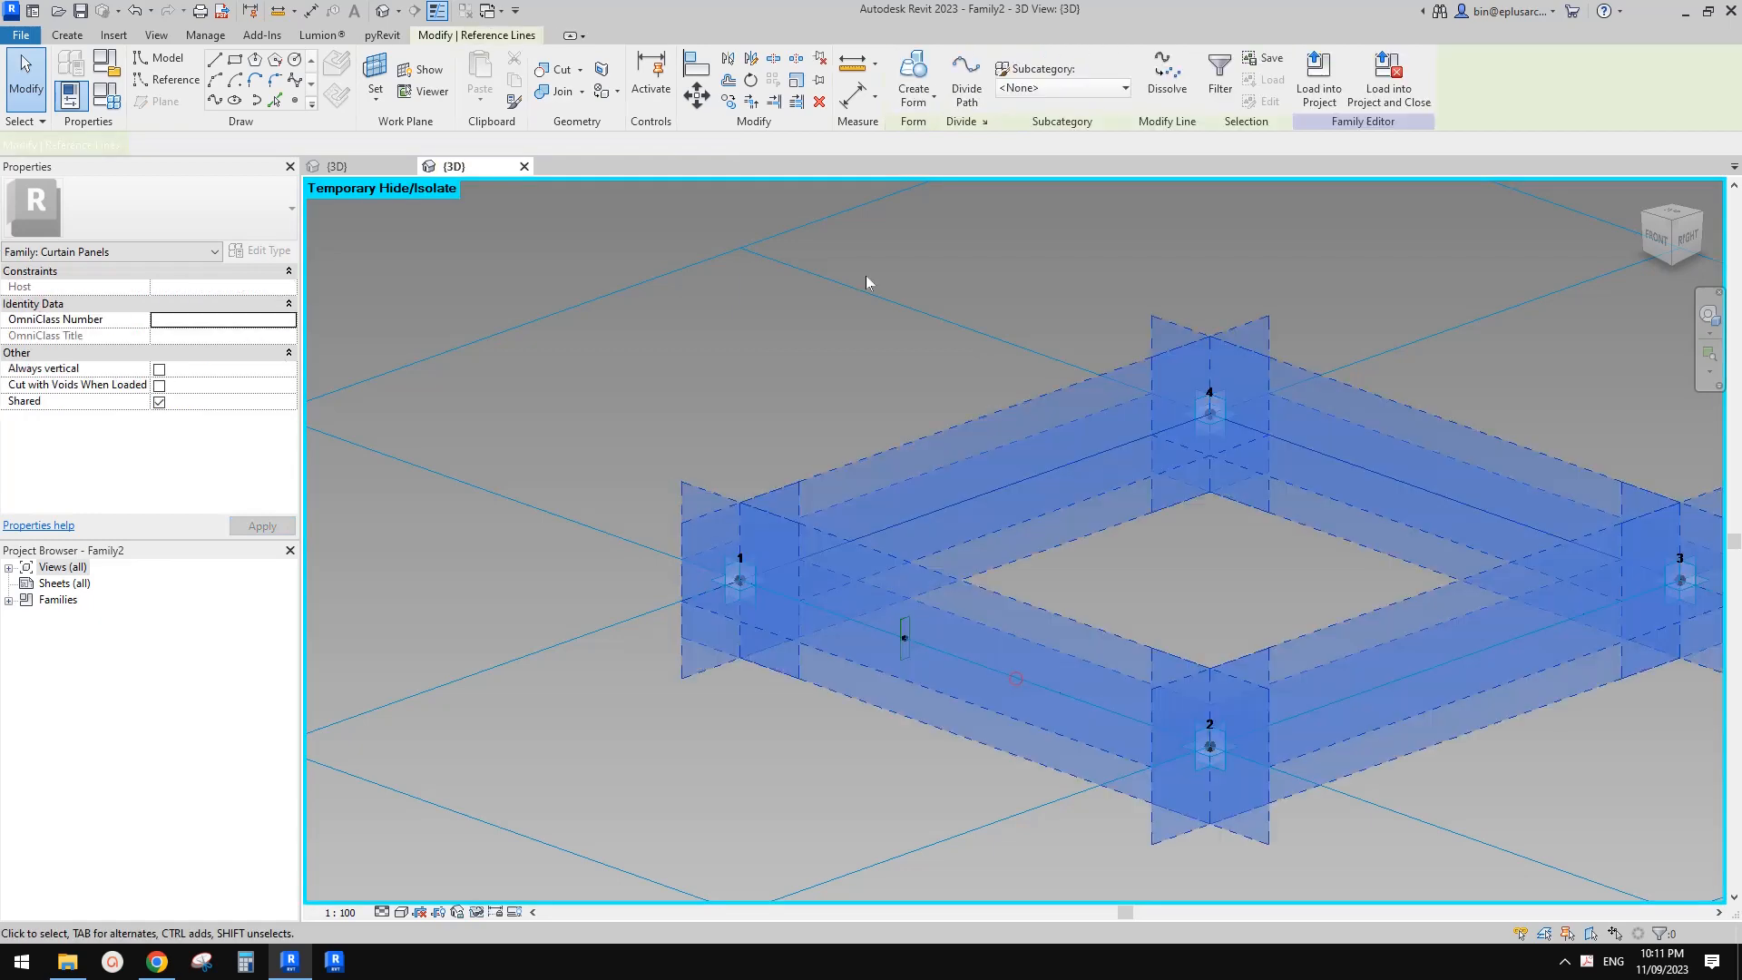
click(916, 71)
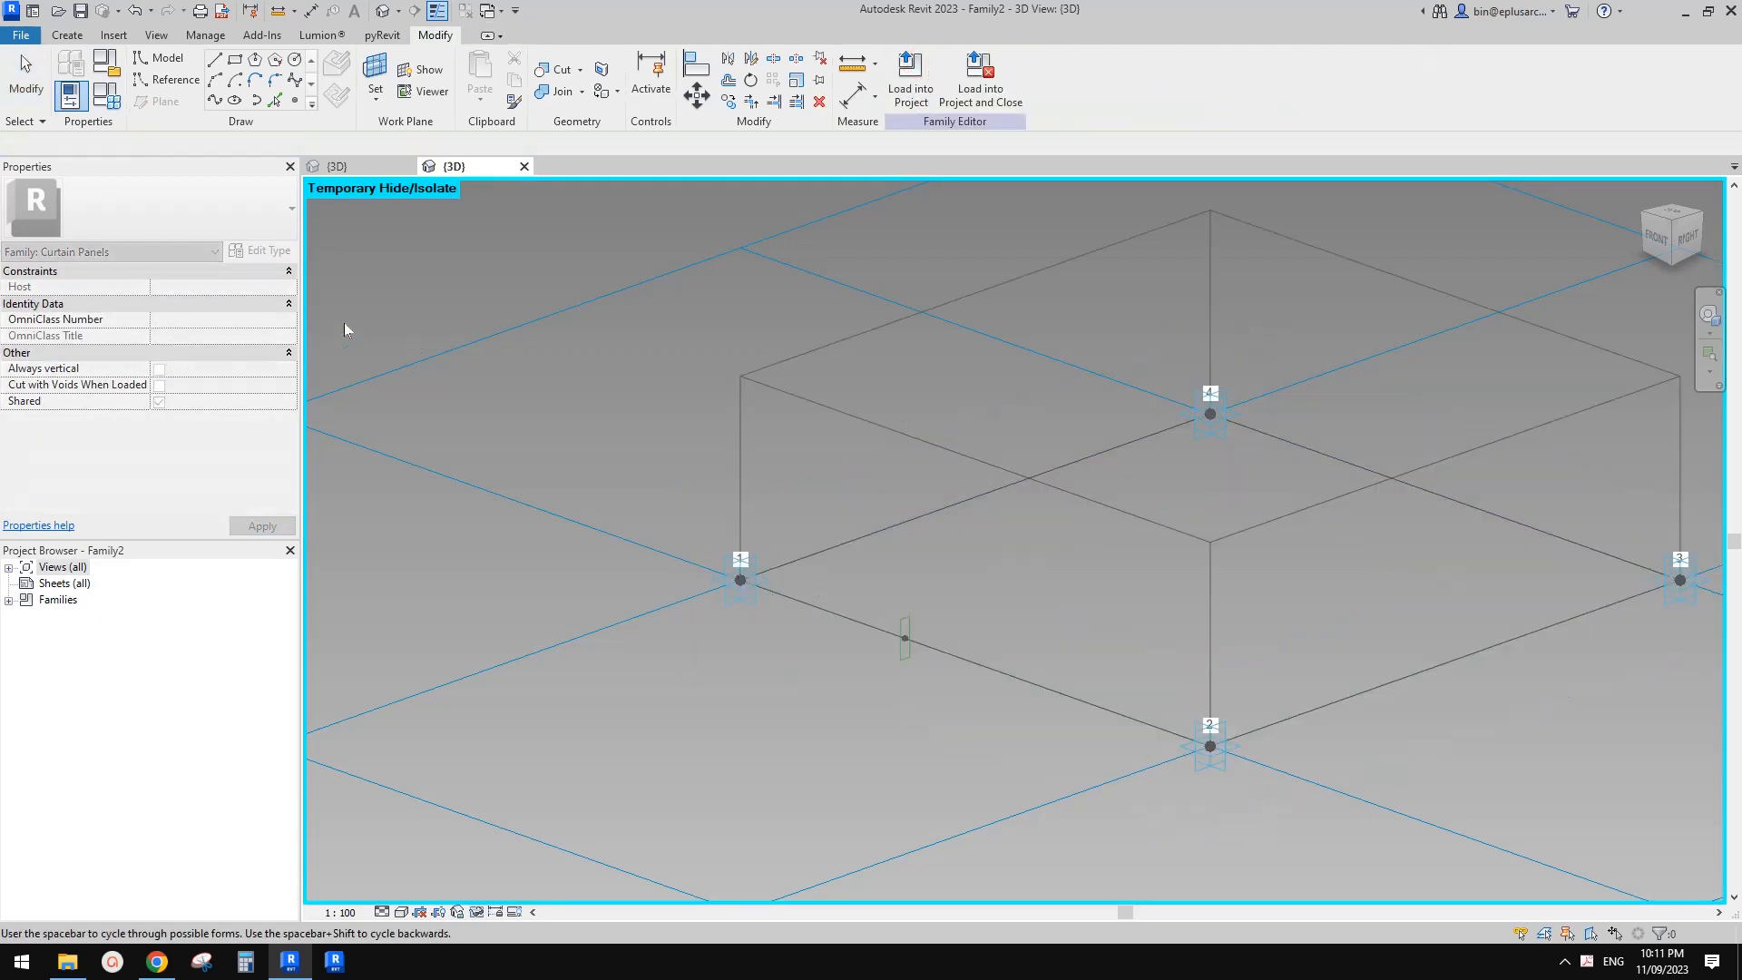
click(236, 287)
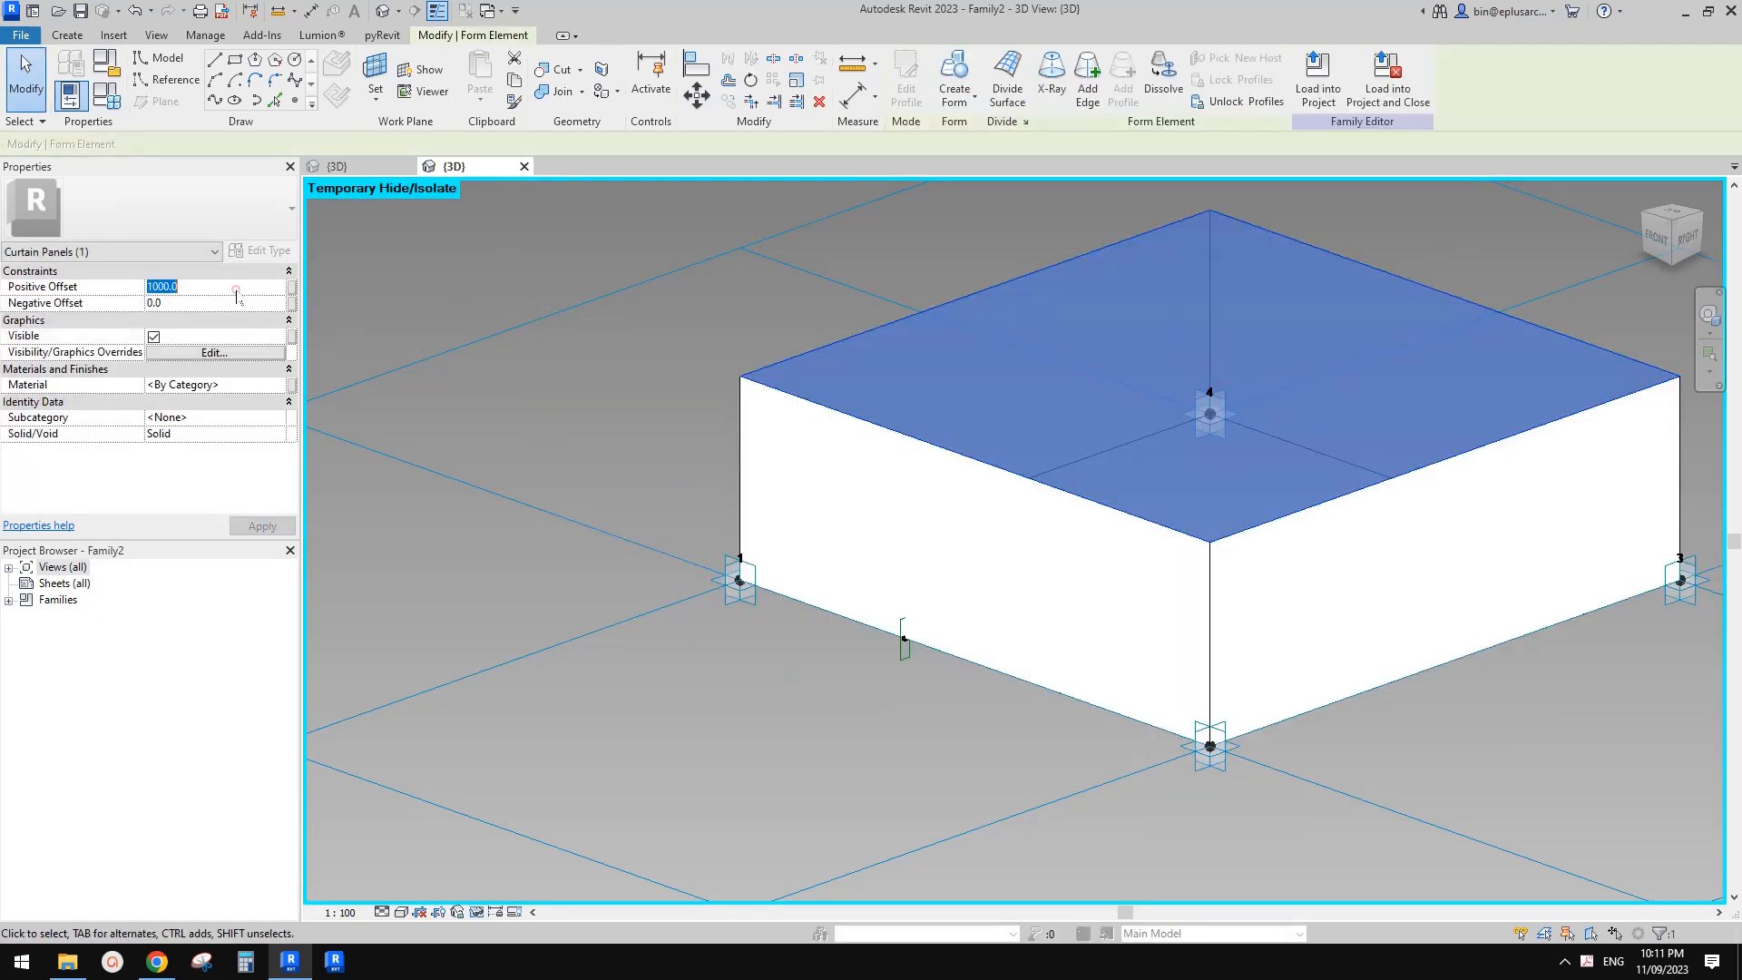
text(20)
key(BackSpace)
key(BackSpace)
text(1)
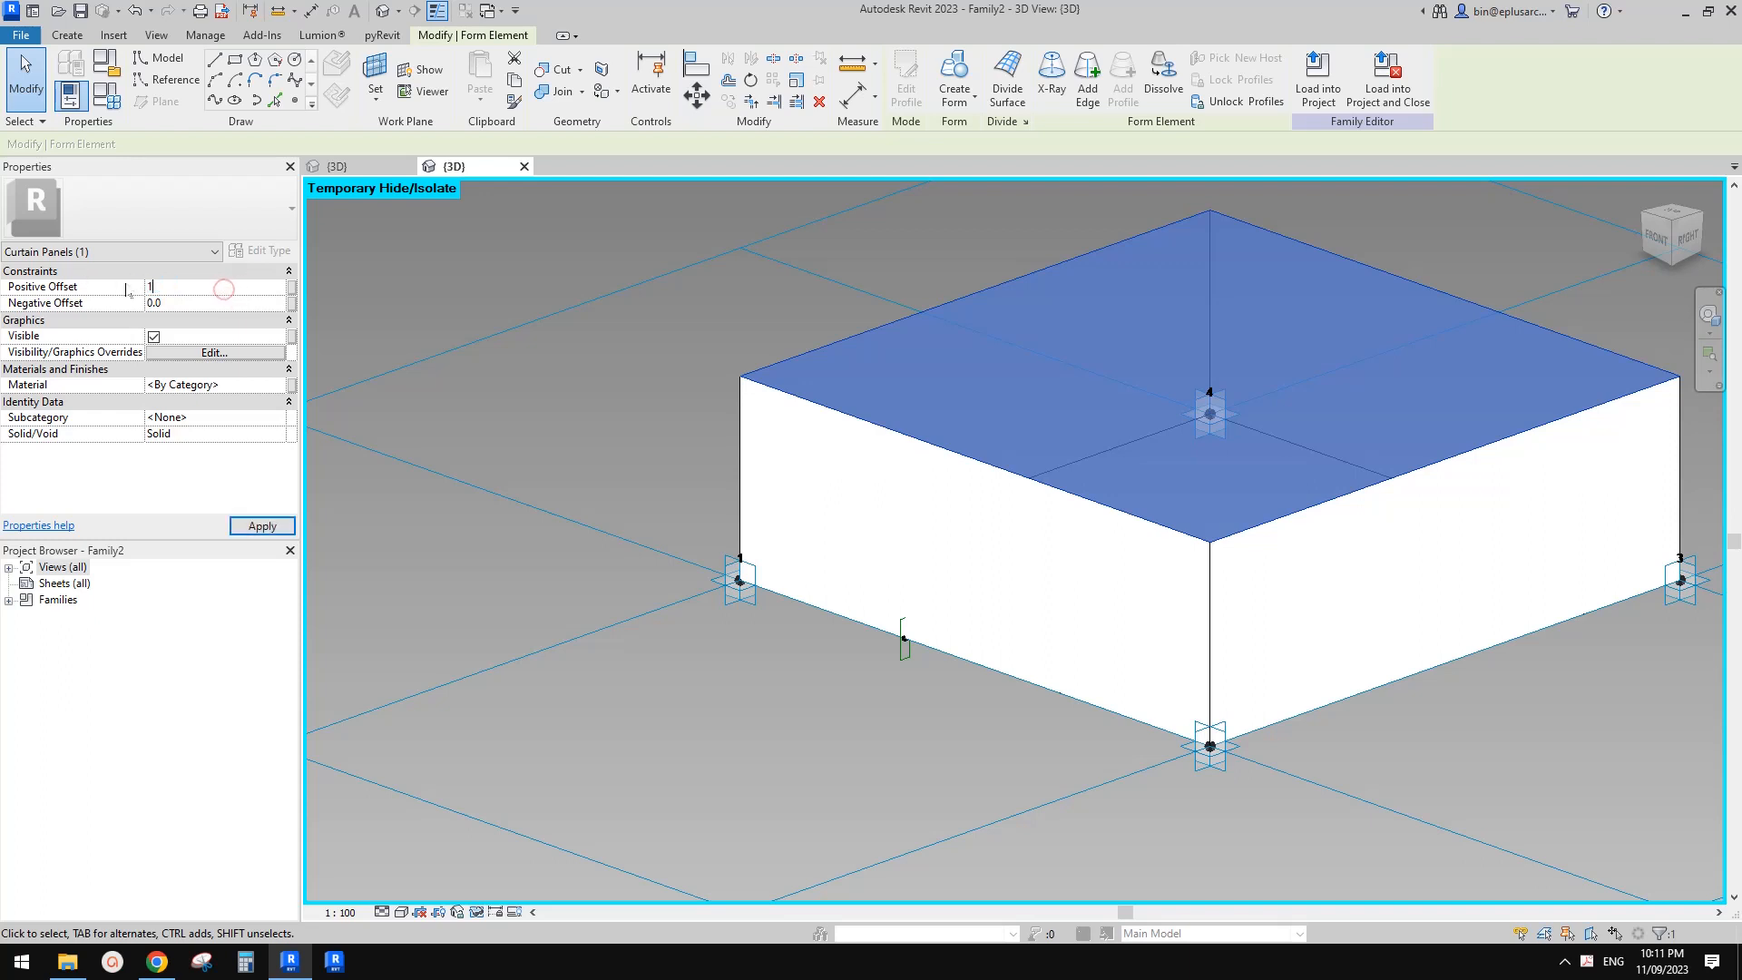
text(10)
- Set the material of the flat panel inside the loop to Glass
click(243, 388)
text(gla)
key(Return)
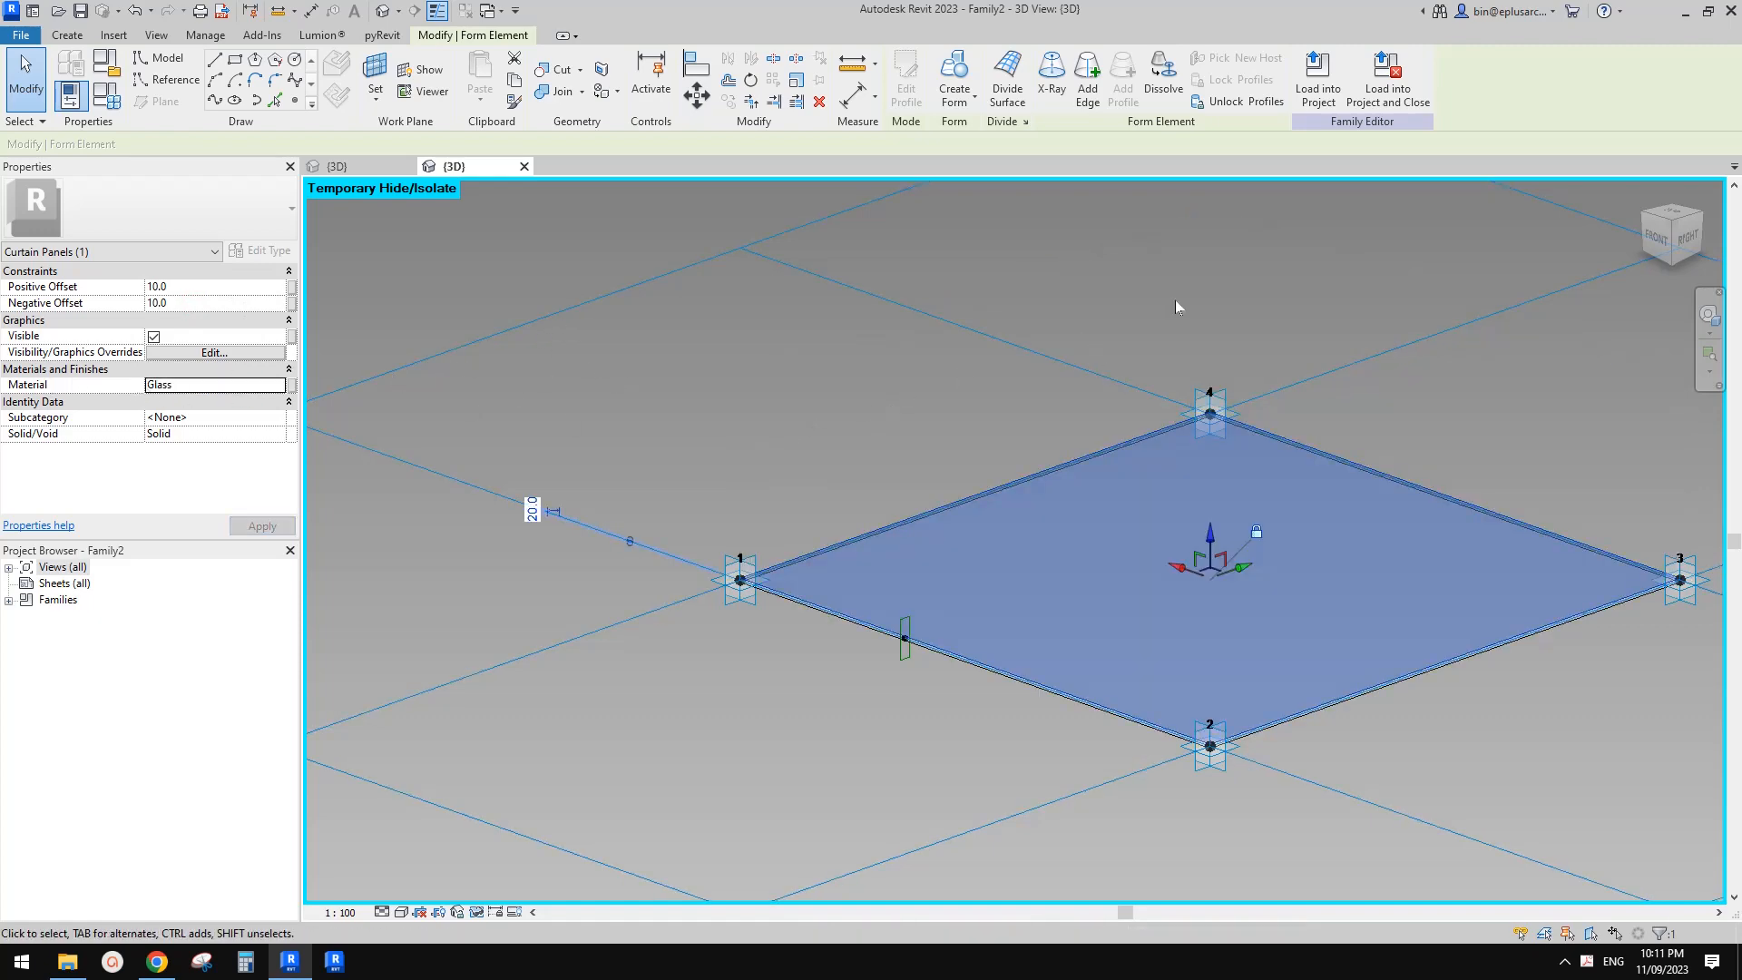
- Load the glazed panel family into the tower mass, overwriting the existing version
click(1318, 78)
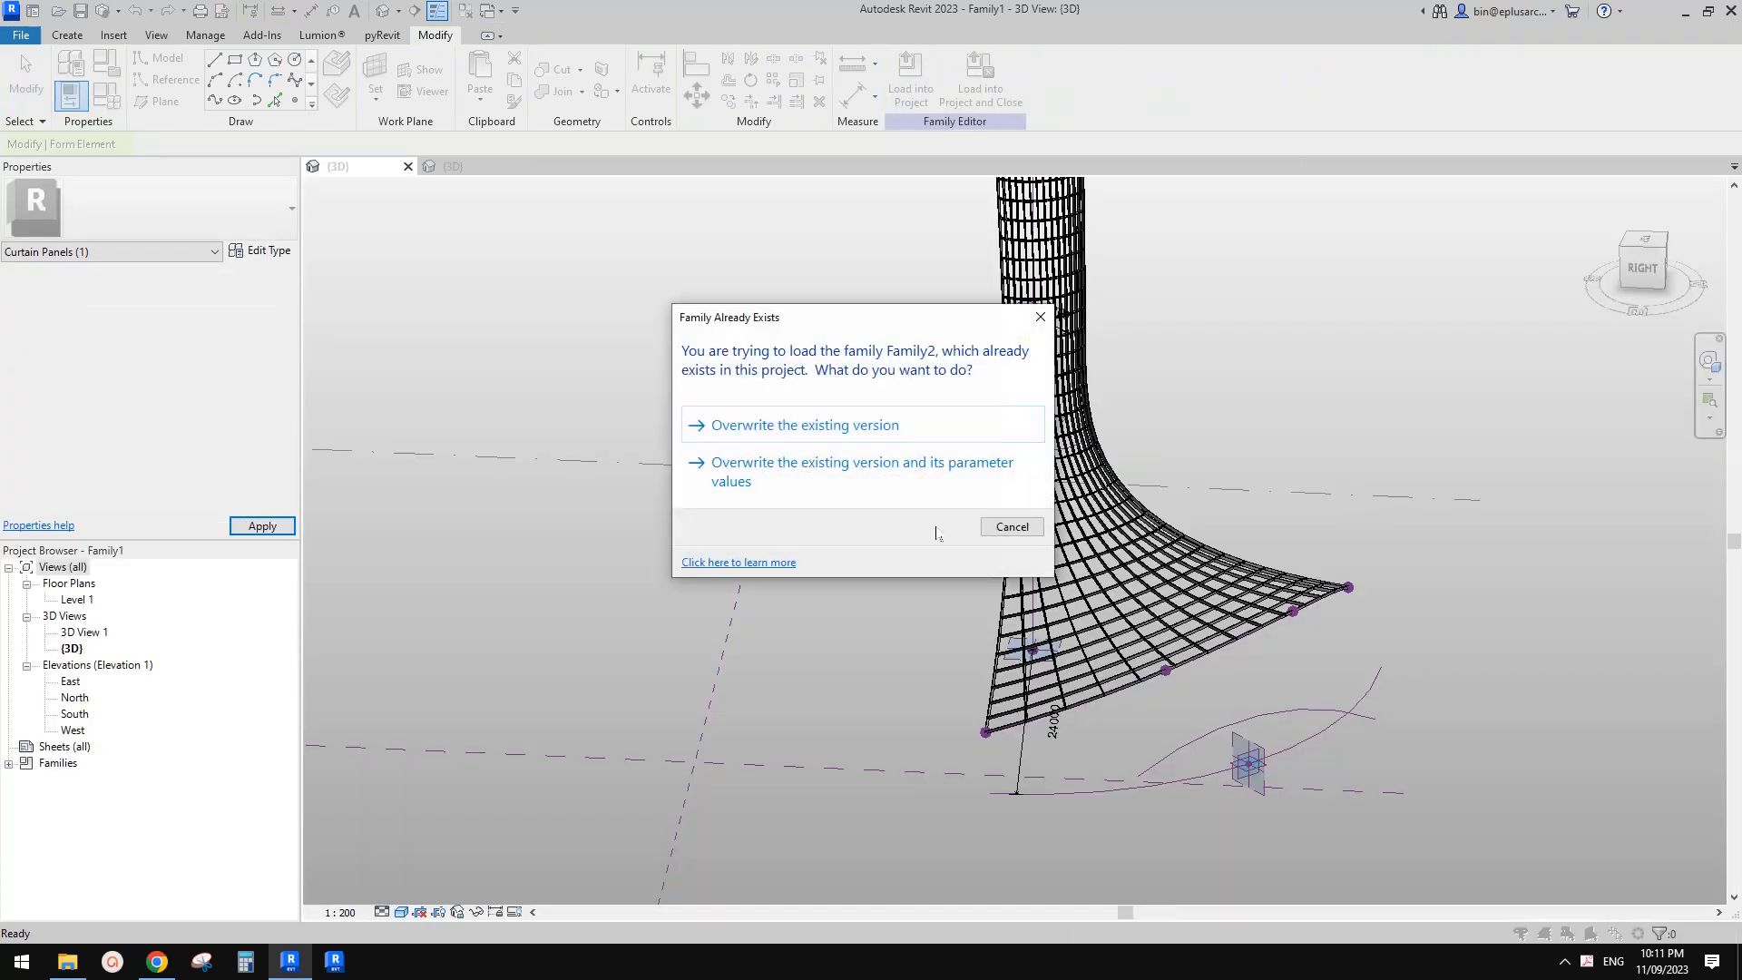
click(851, 433)
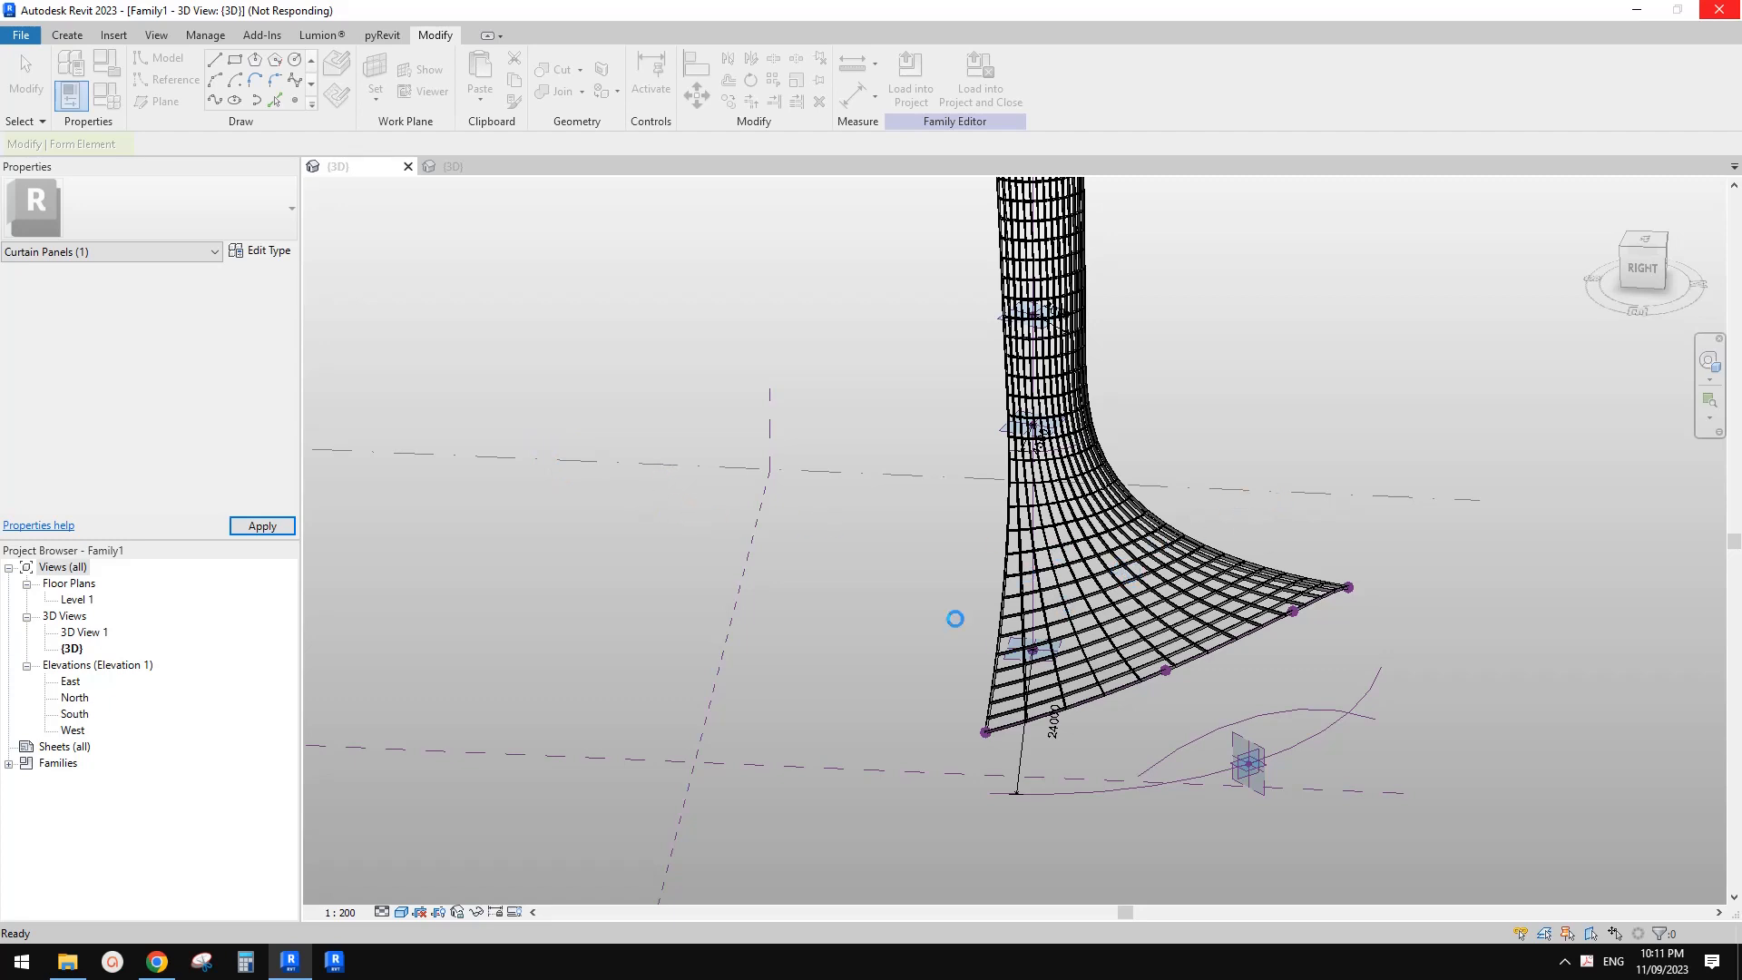
- Switch to Chrome to examine the reference image of the flared tower, and return to Revit
click(158, 963)
scroll(878, 533, down, 1)
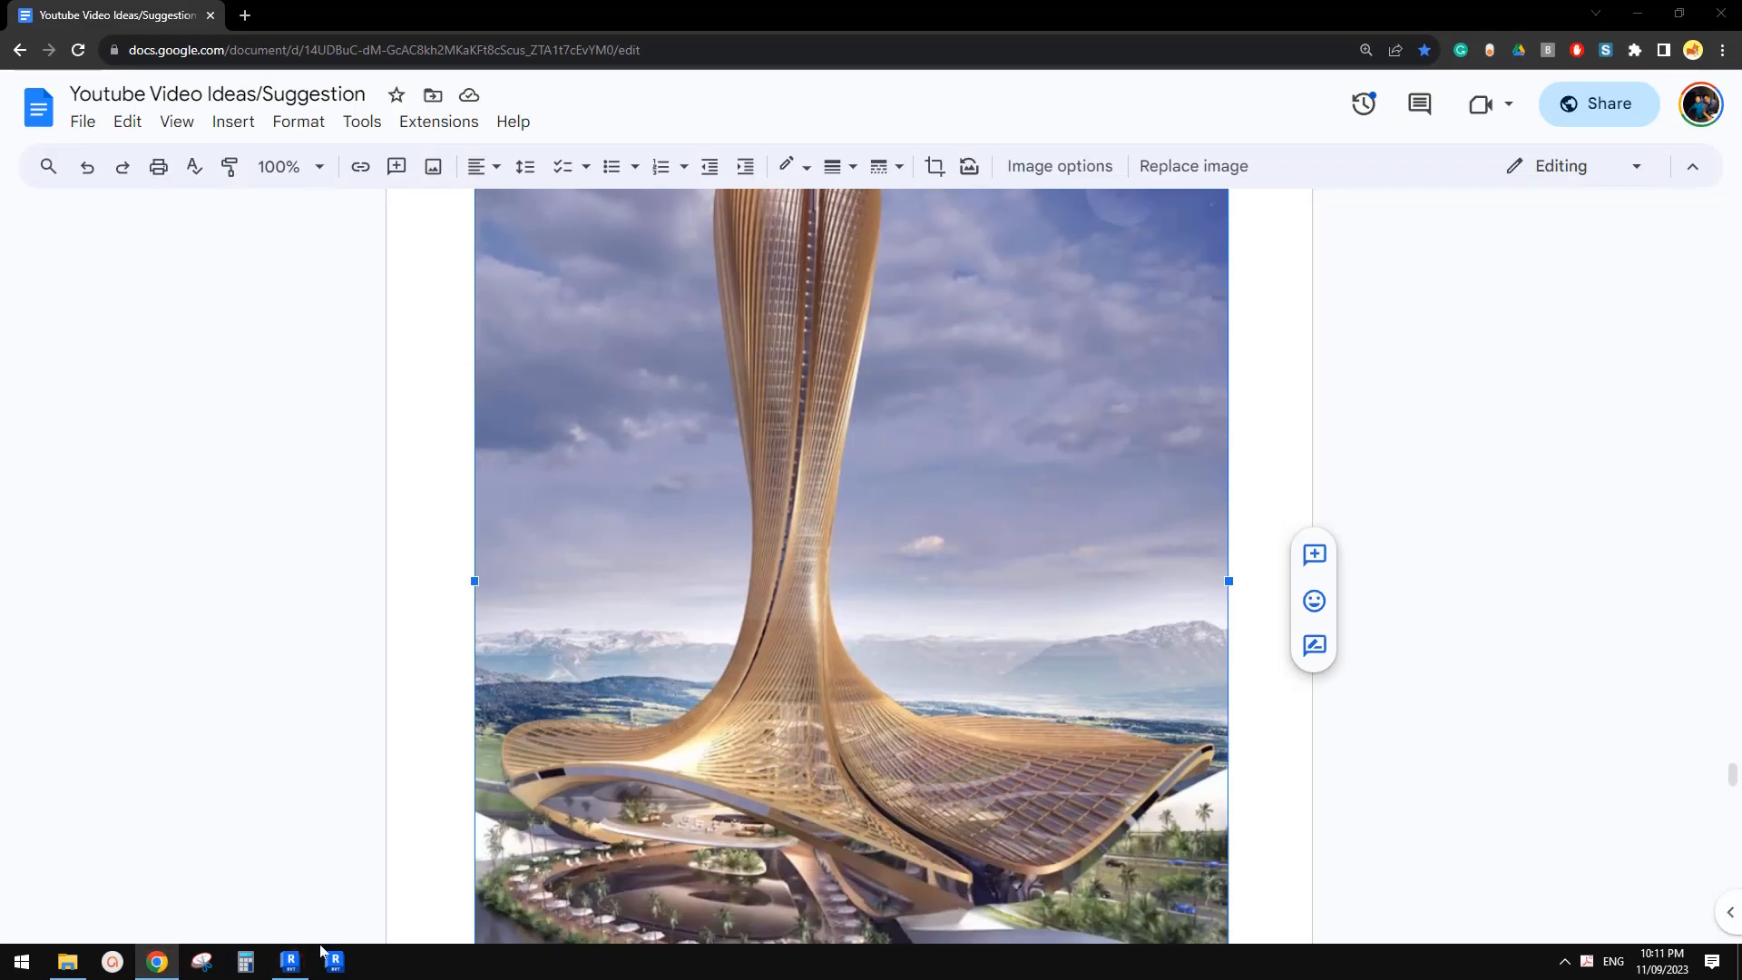
click(290, 961)
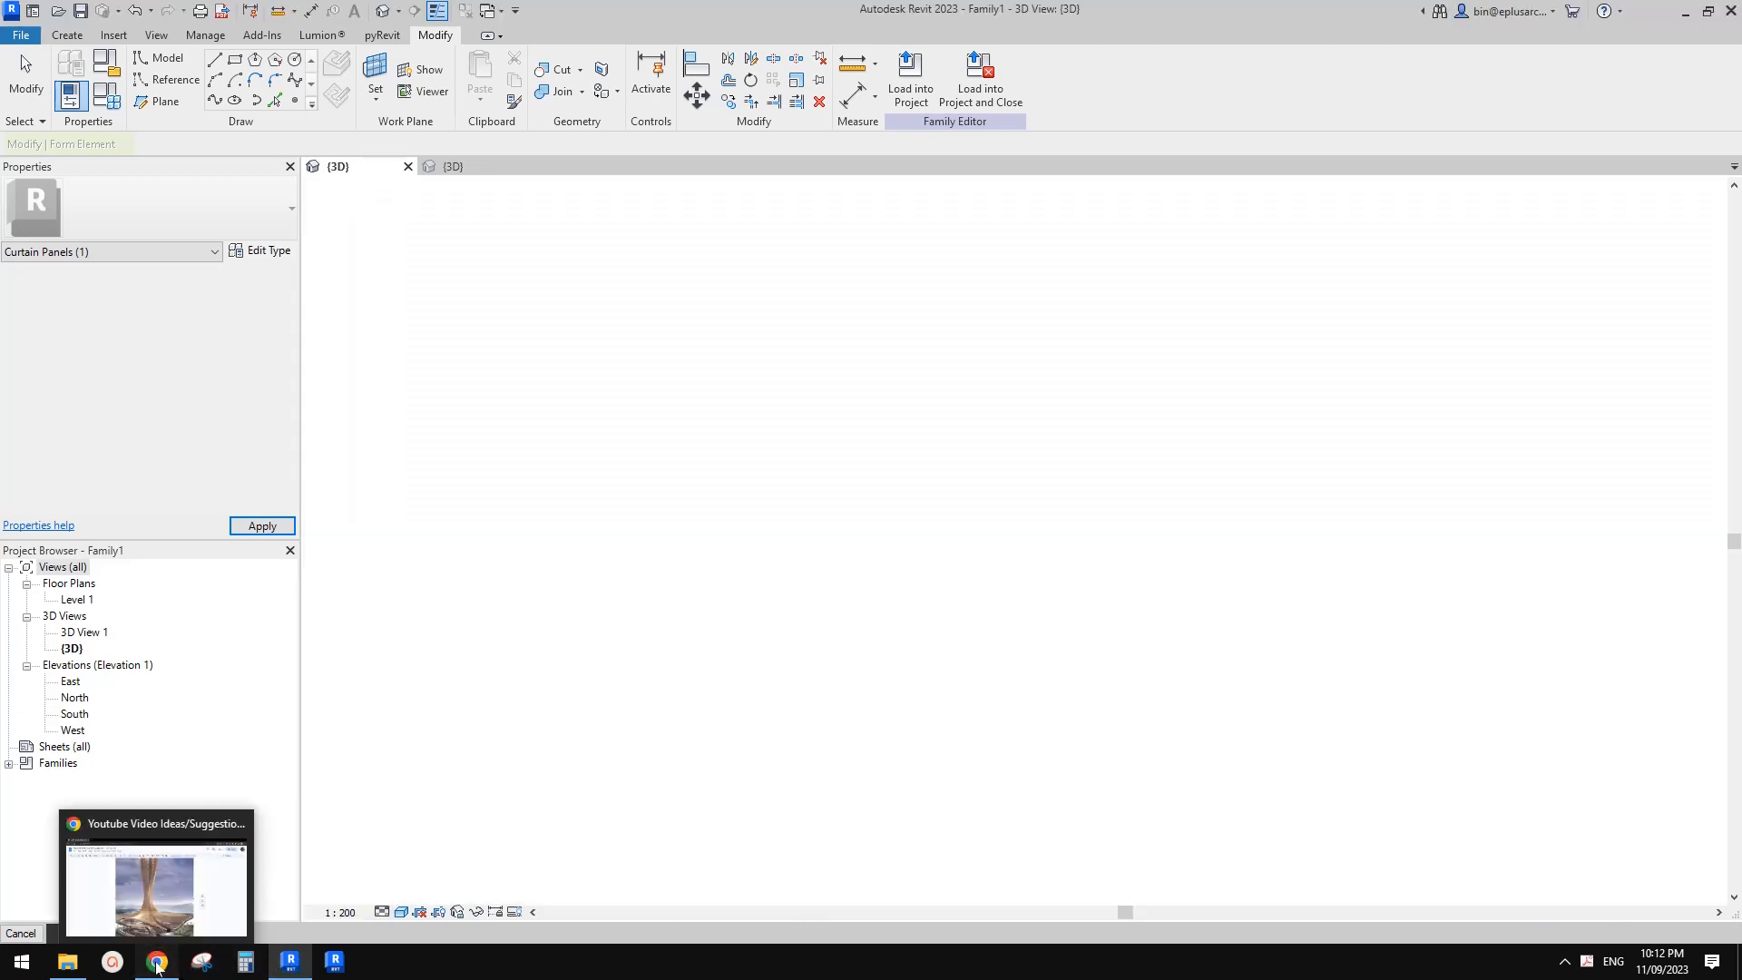
click(157, 963)
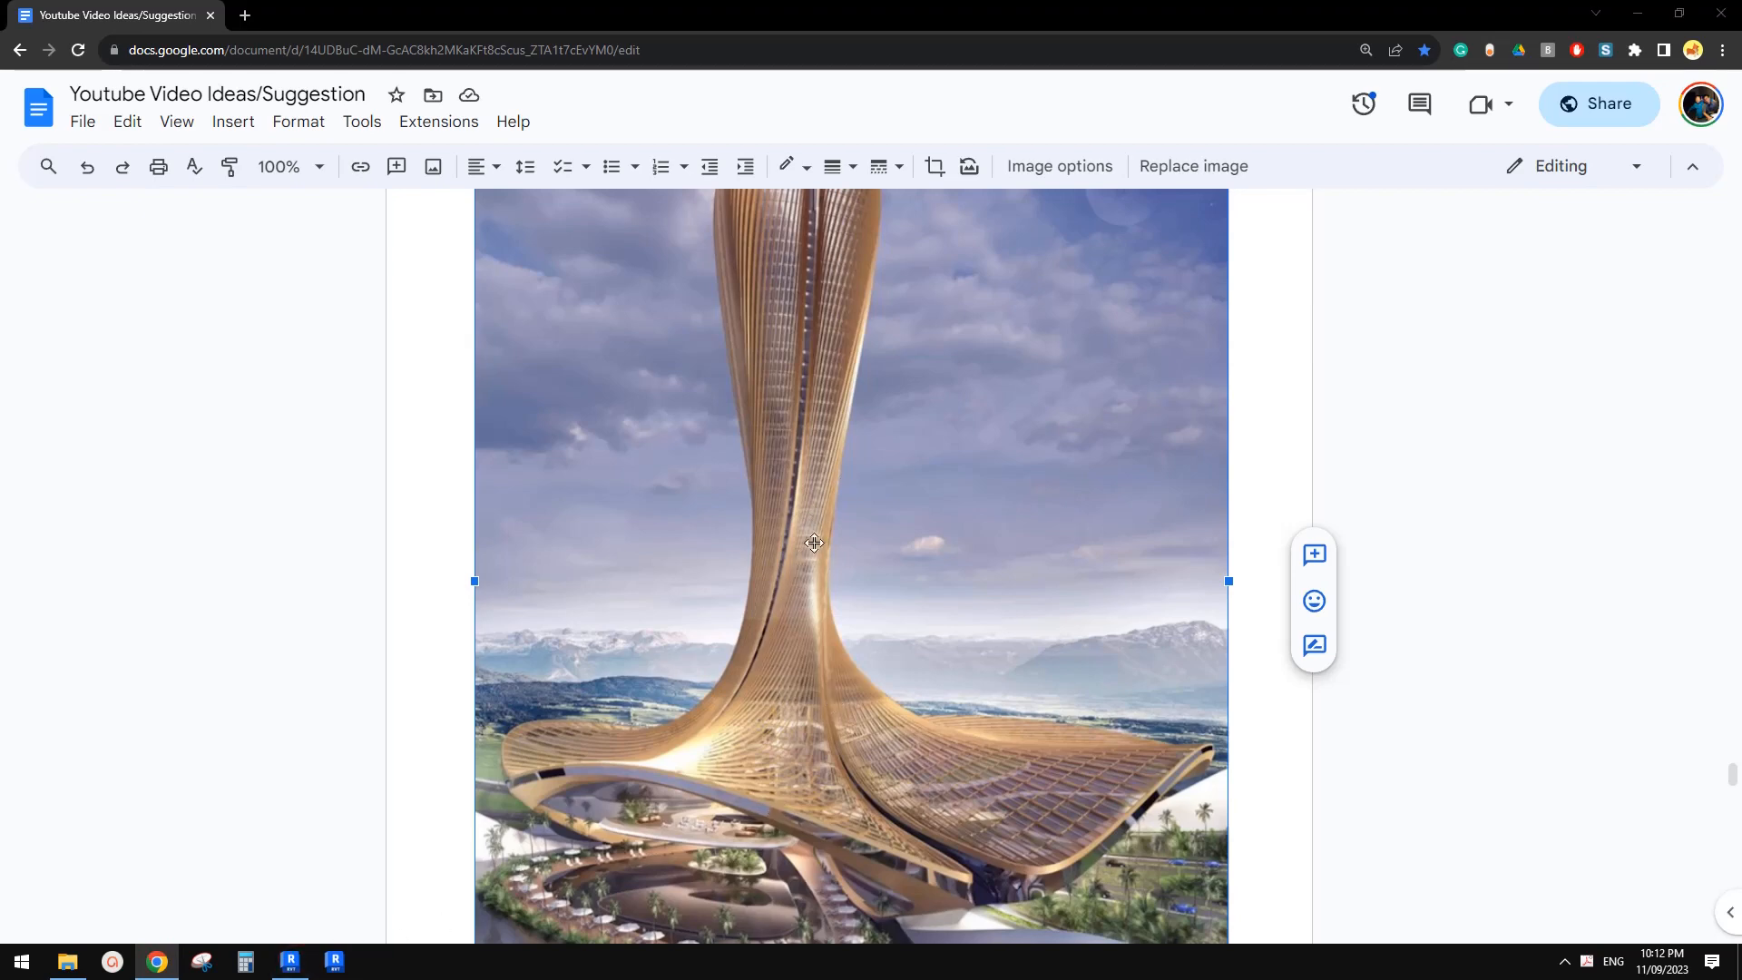
key(alt+Tab)
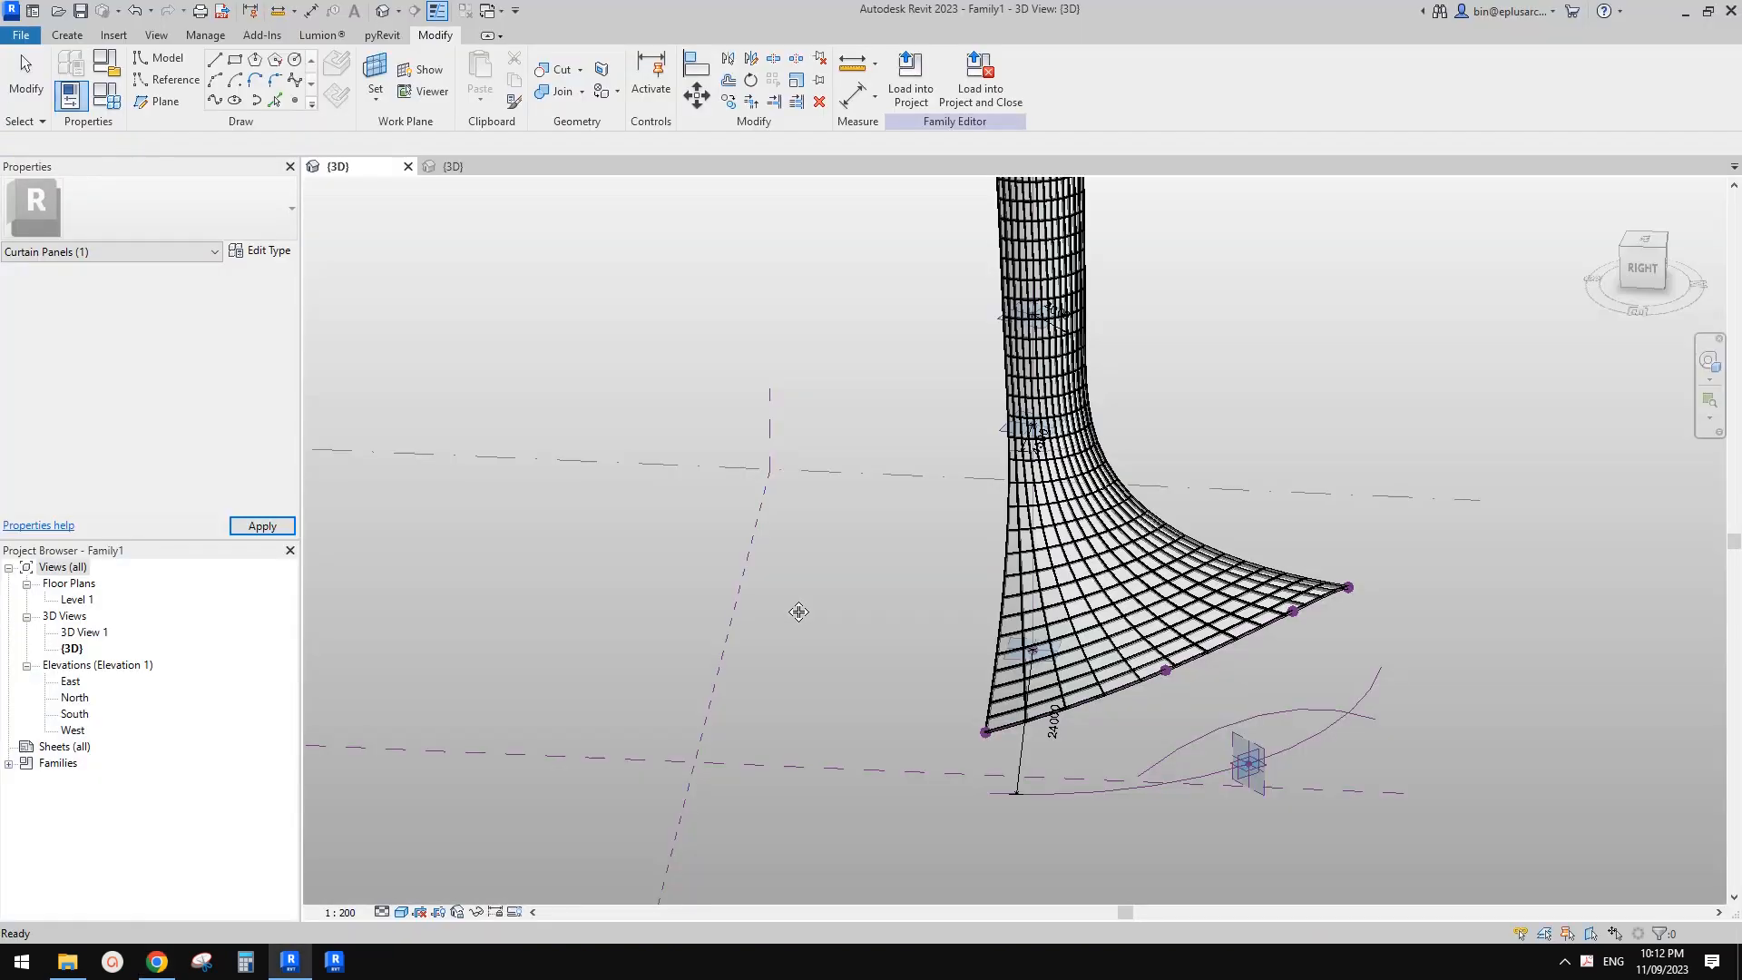
- Inspect the rectangular glazed panels over the whole tower, from the flared base up to the top
scroll(1083, 544, down, 2)
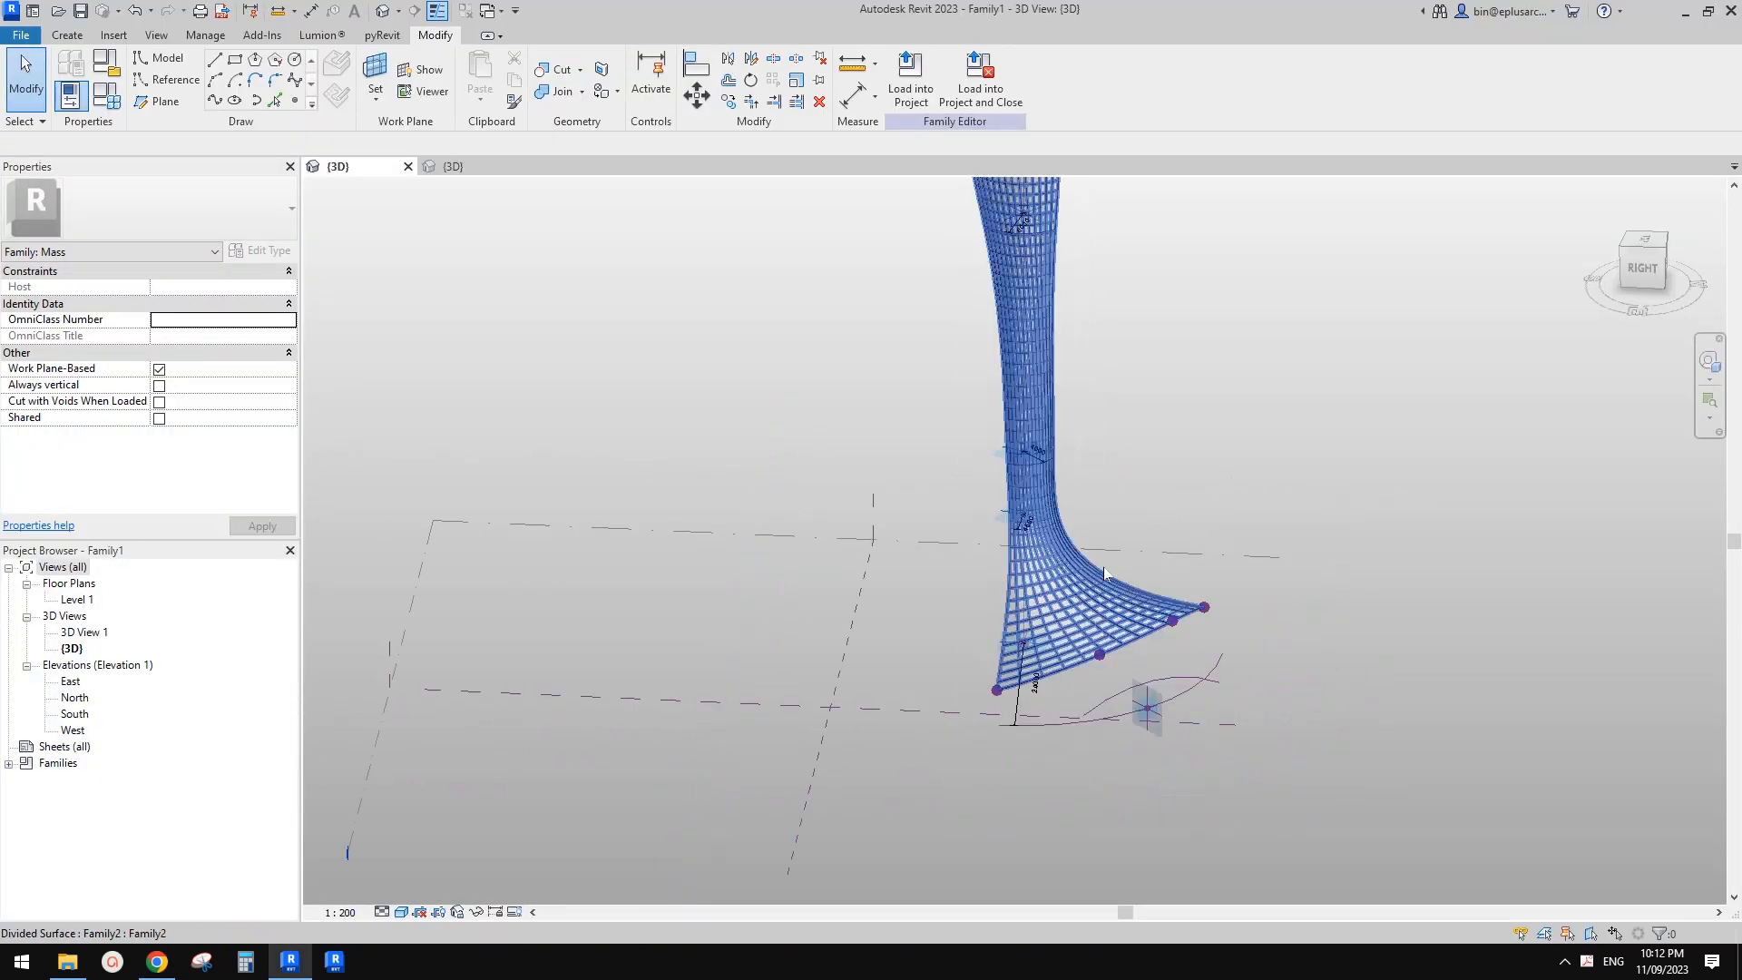
shift+middle_drag(1105, 571, 1148, 455)
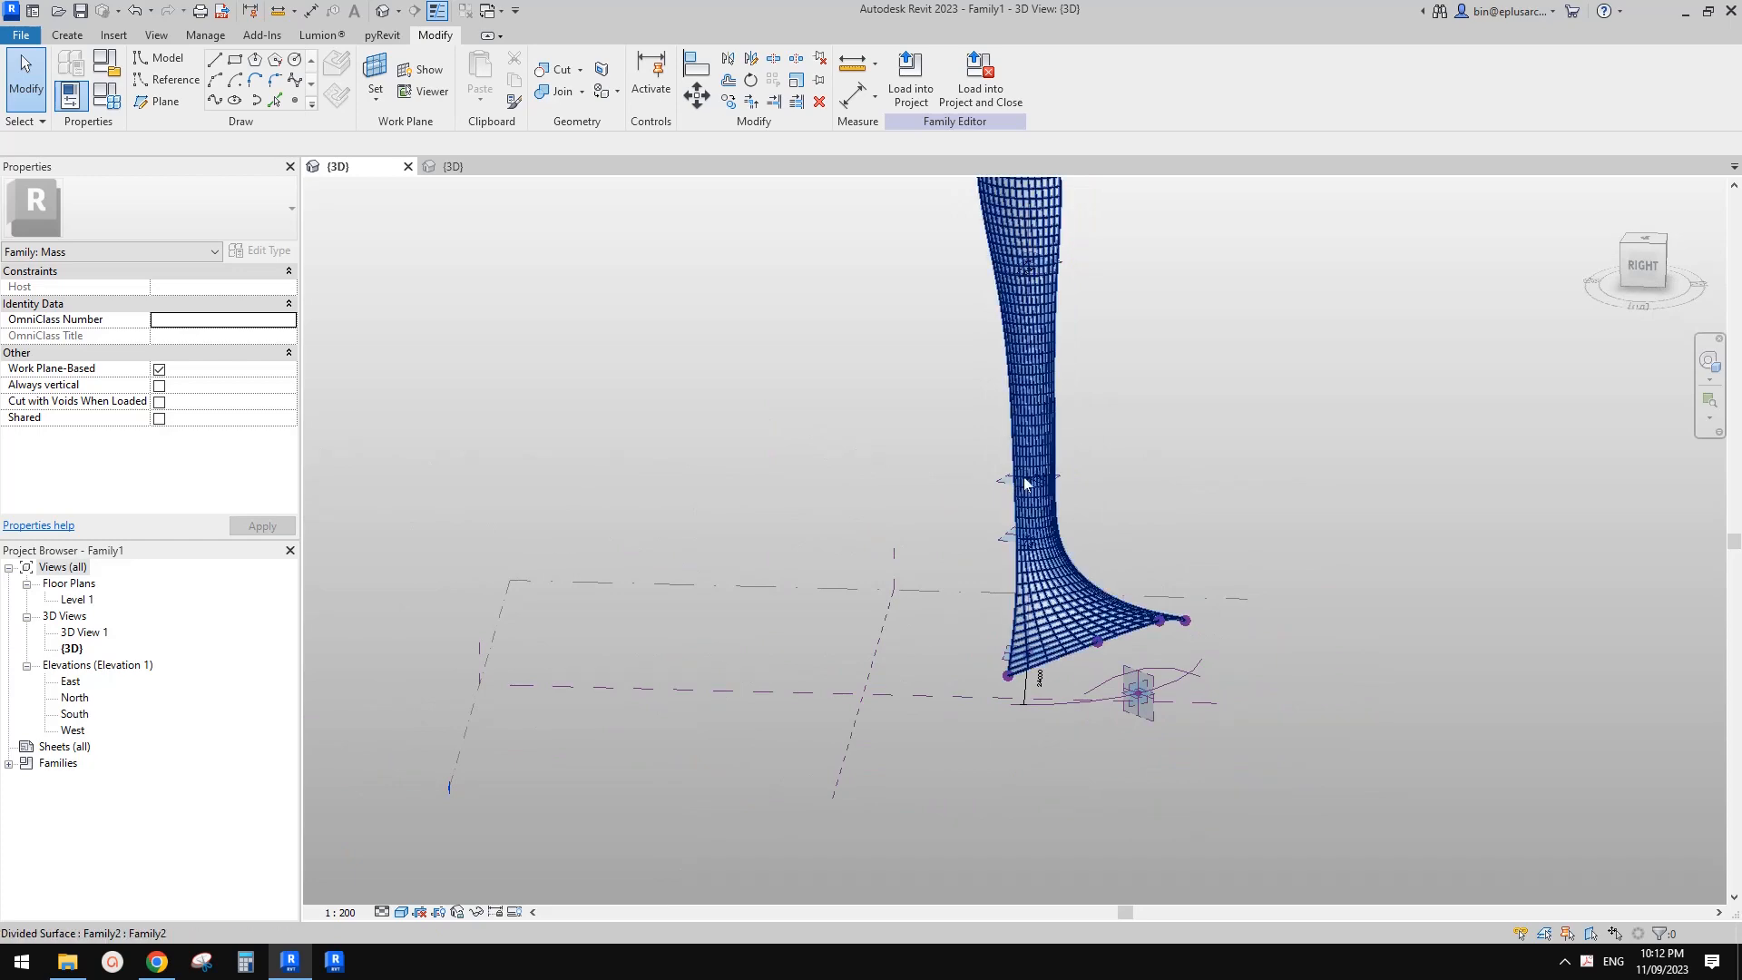
shift+middle_drag(1051, 397, 997, 438)
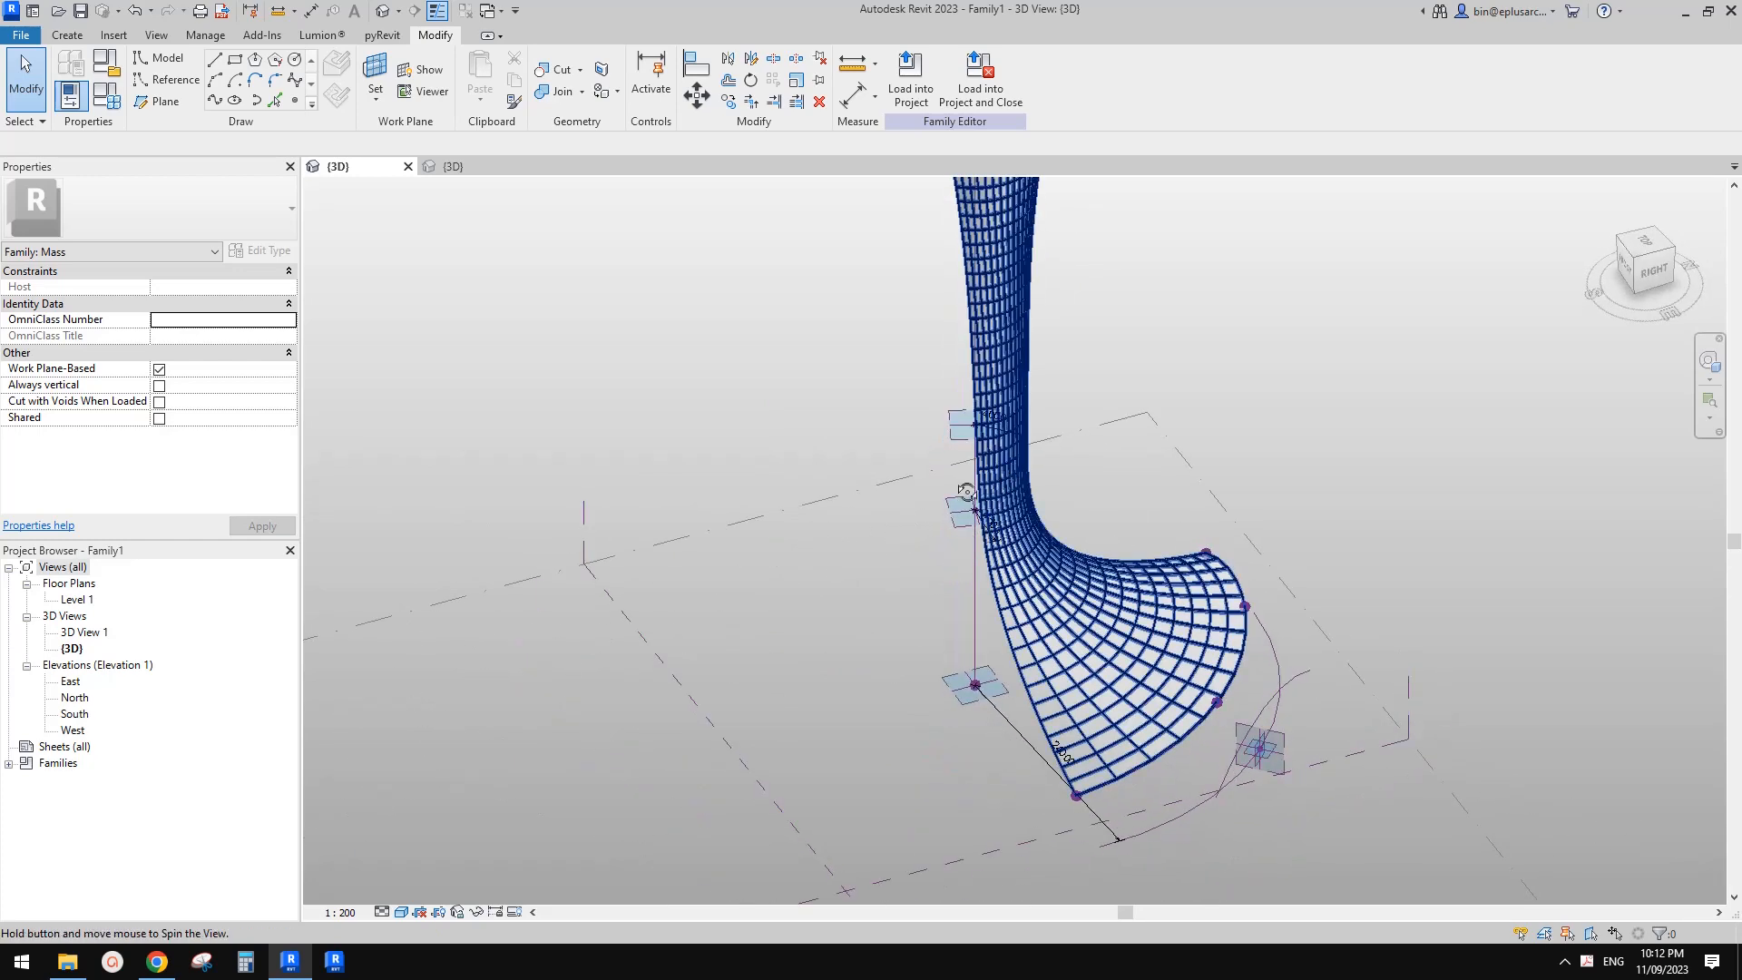
scroll(998, 438, up, 2)
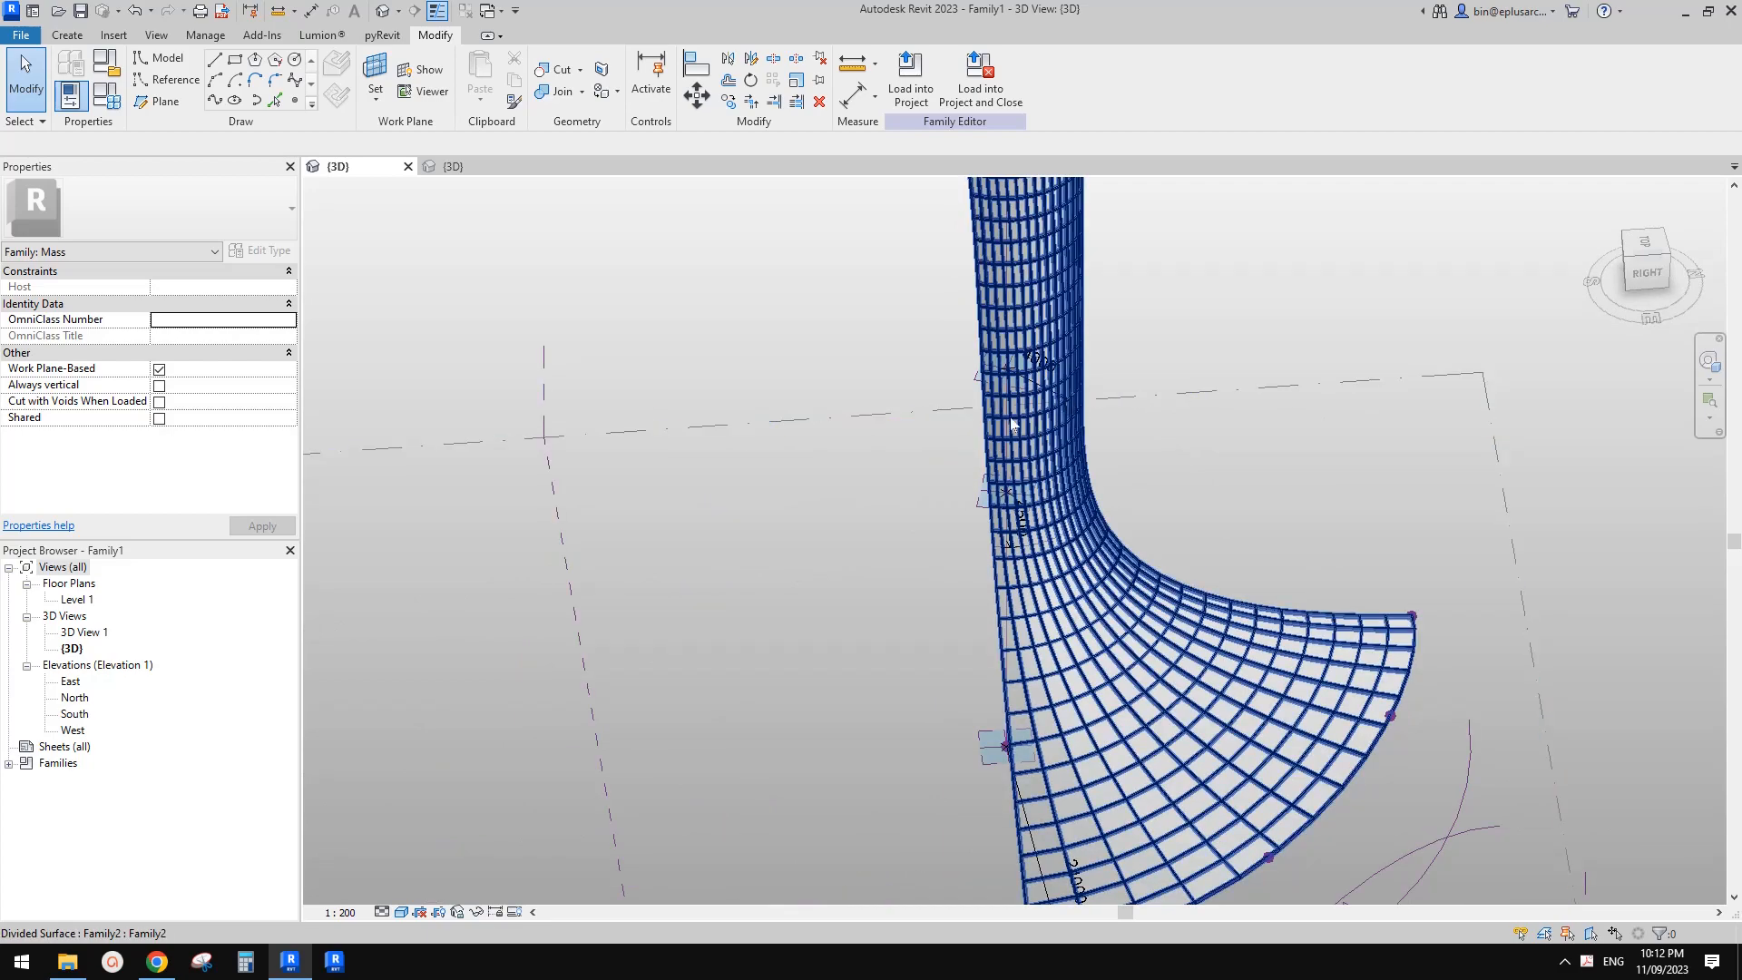
scroll(1079, 444, down, 3)
shift+middle_drag(1080, 445, 1128, 261)
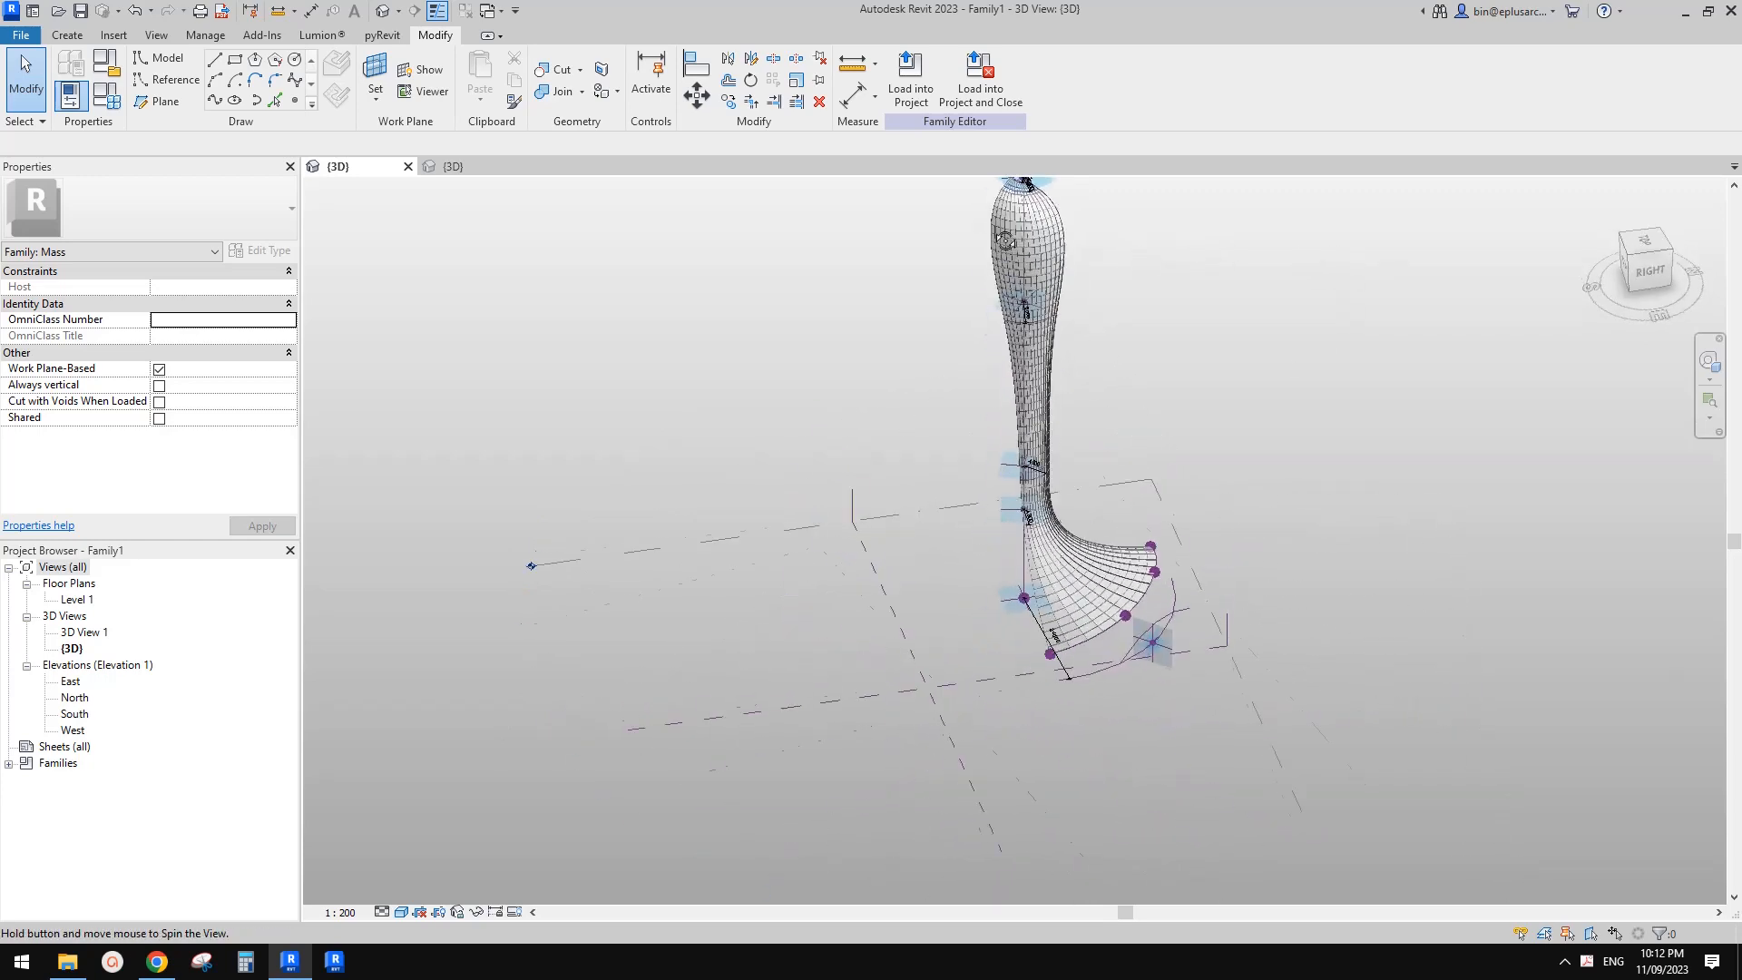
mouse_move(1120, 460)
shift+middle_down()
mouse_move(707, 351)
mouse_move(1369, 346)
mouse_move(1198, 381)
mouse_move(1136, 433)
shift+middle_up()
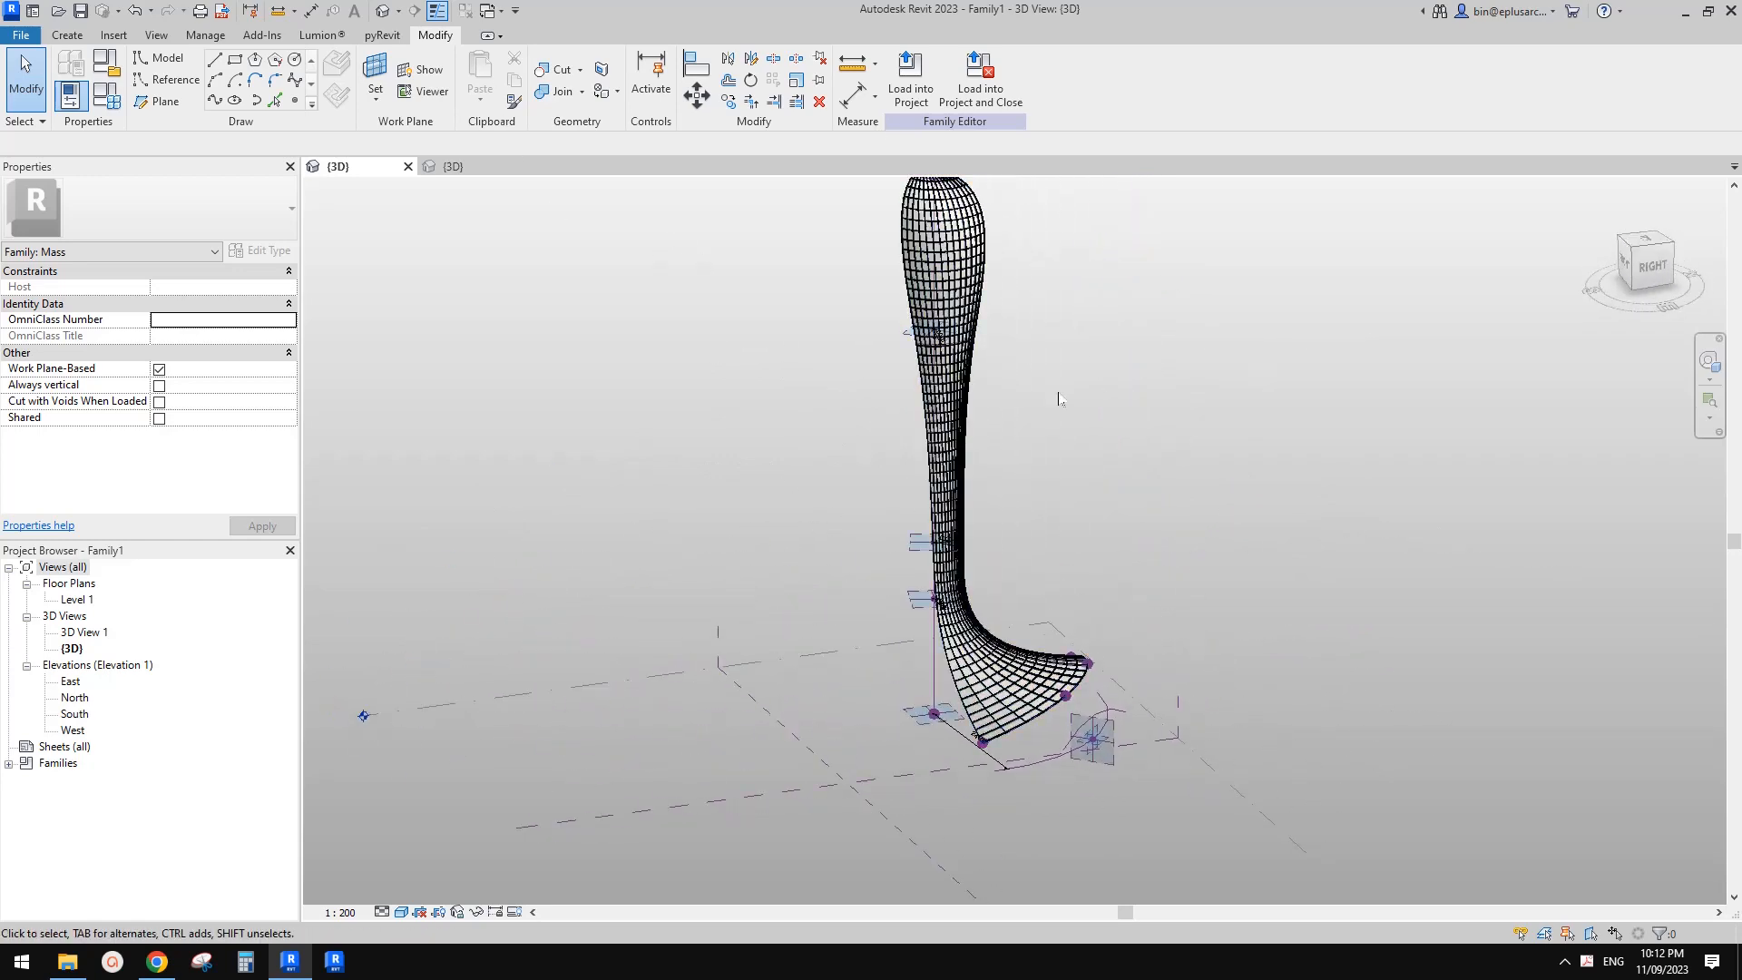
middle_drag(994, 399, 987, 423)
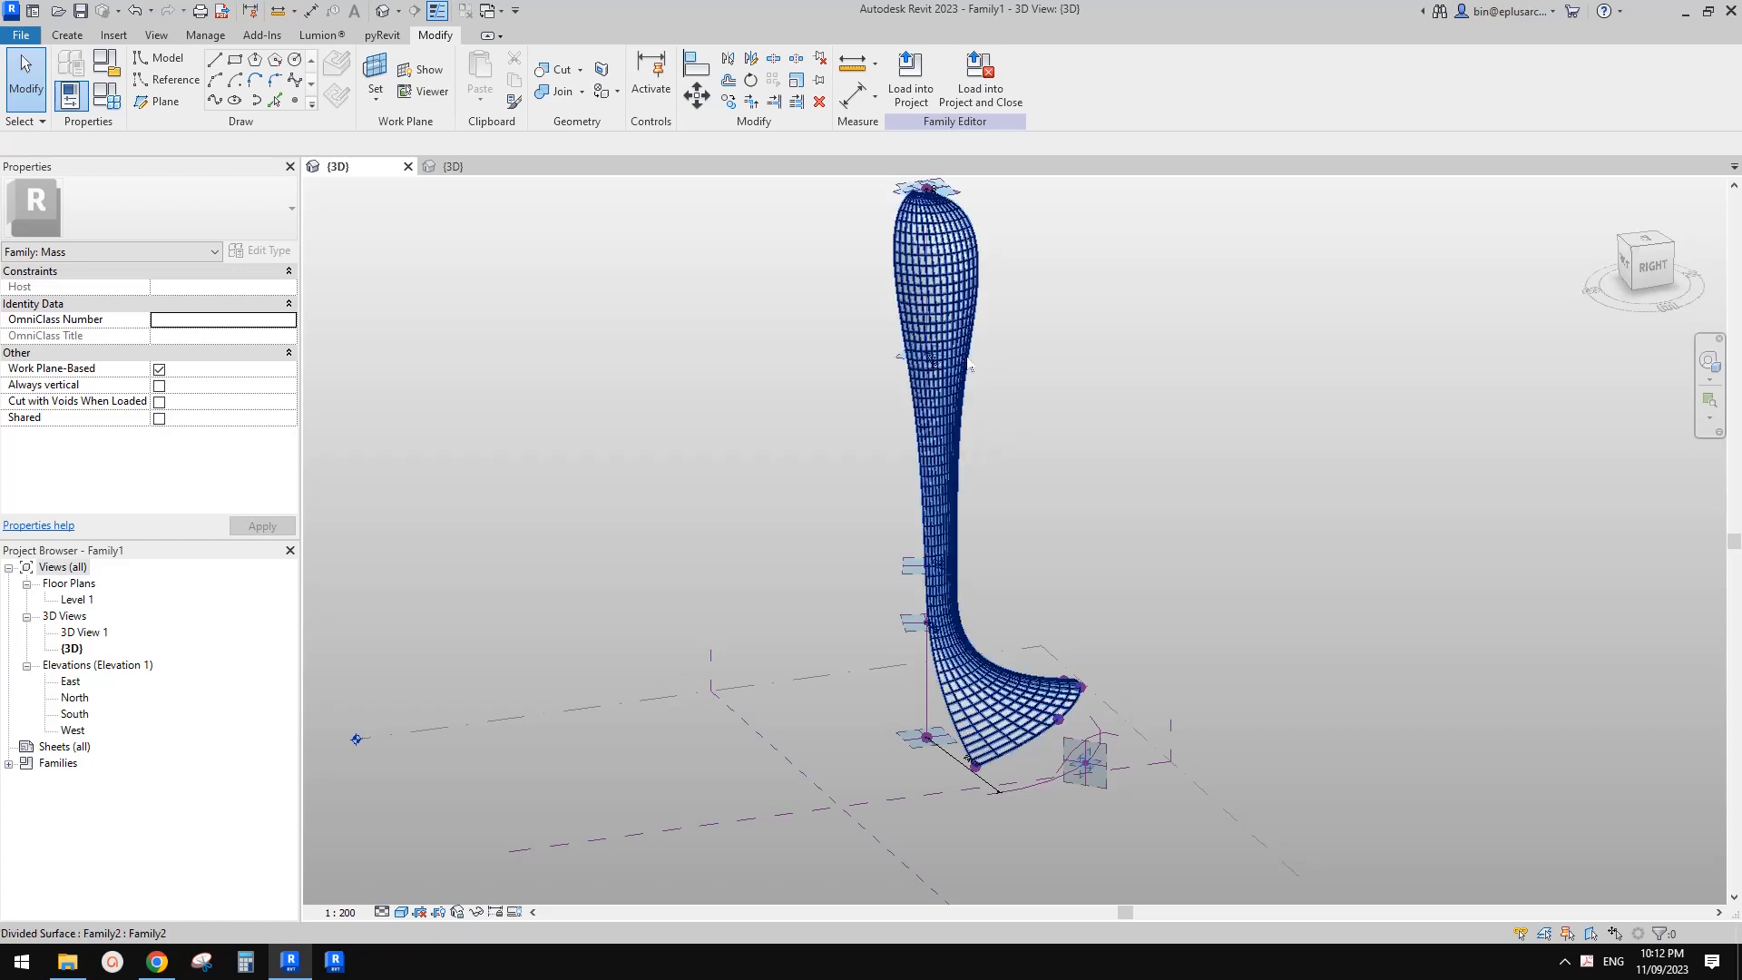
- Close the Family2 panel family without saving its changes
click(450, 167)
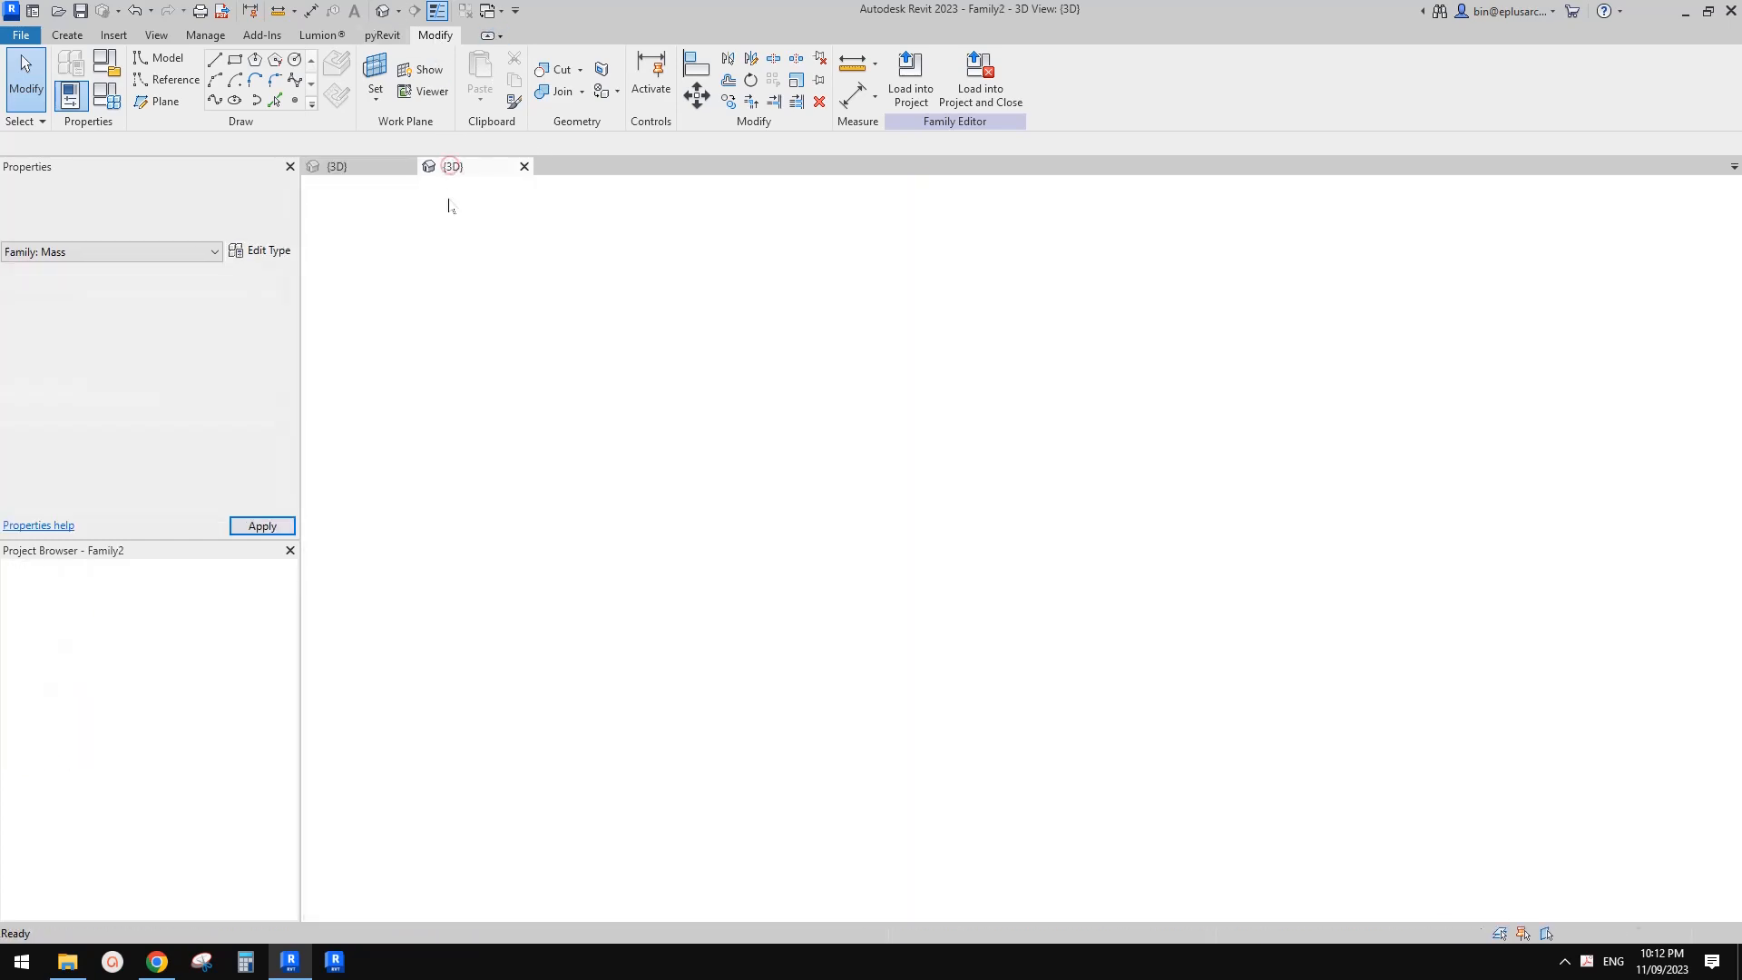
click(525, 167)
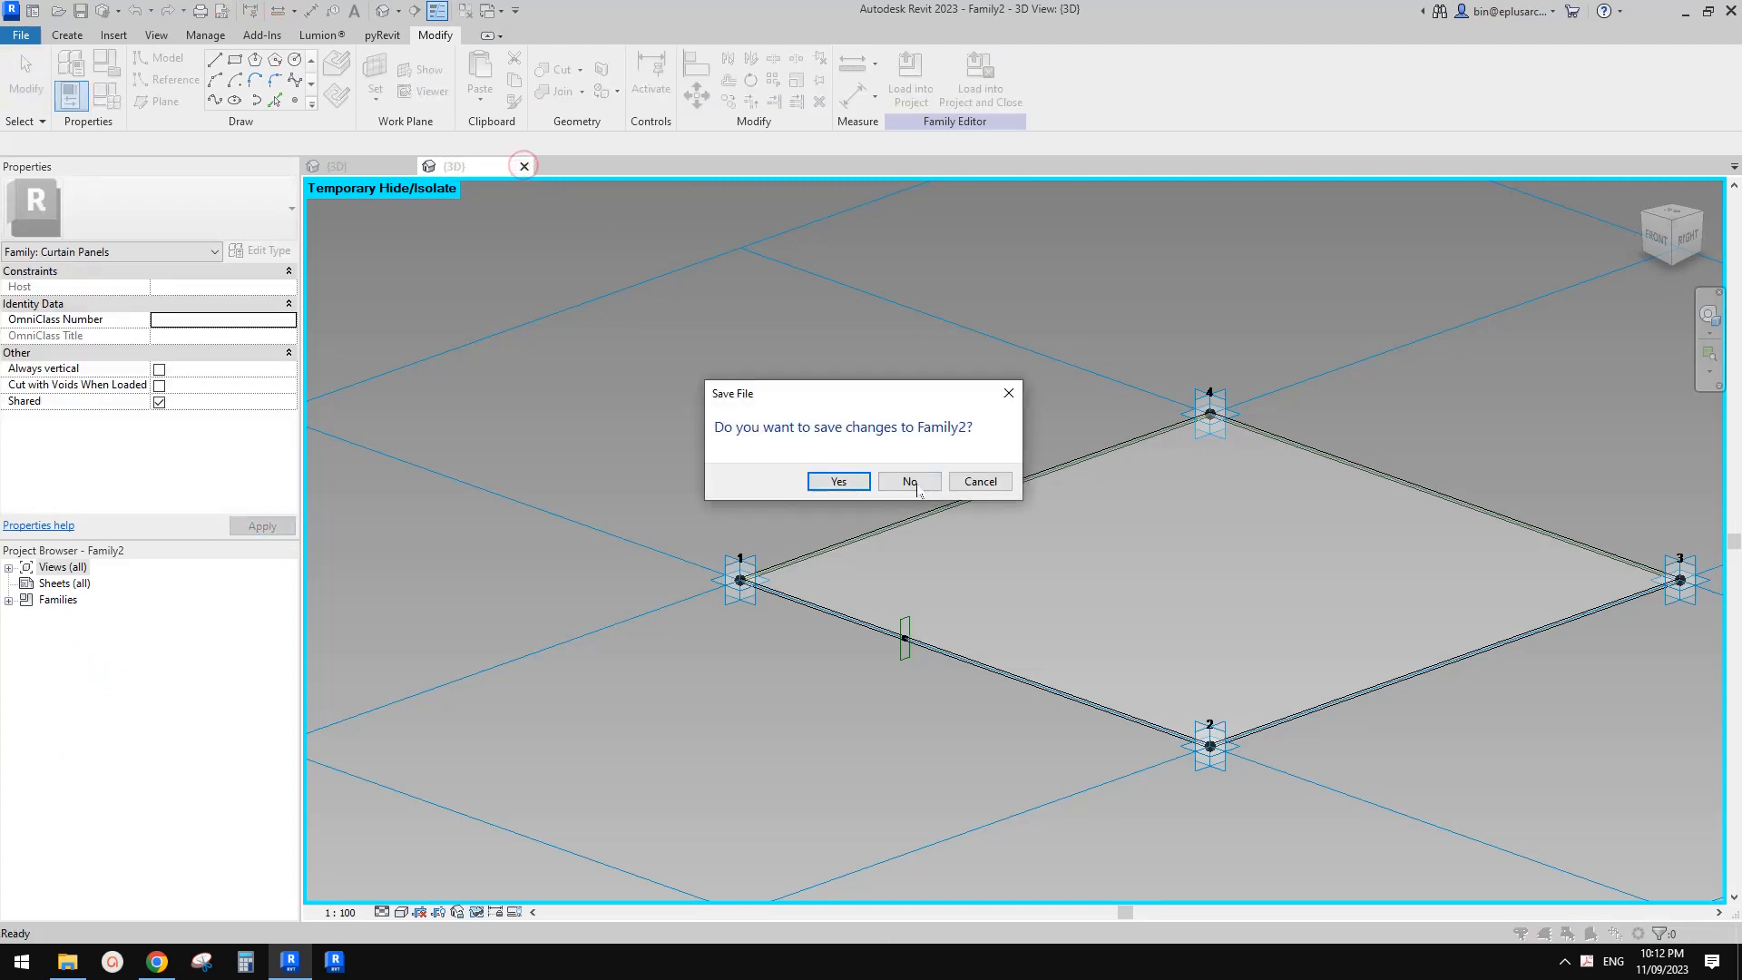
click(905, 479)
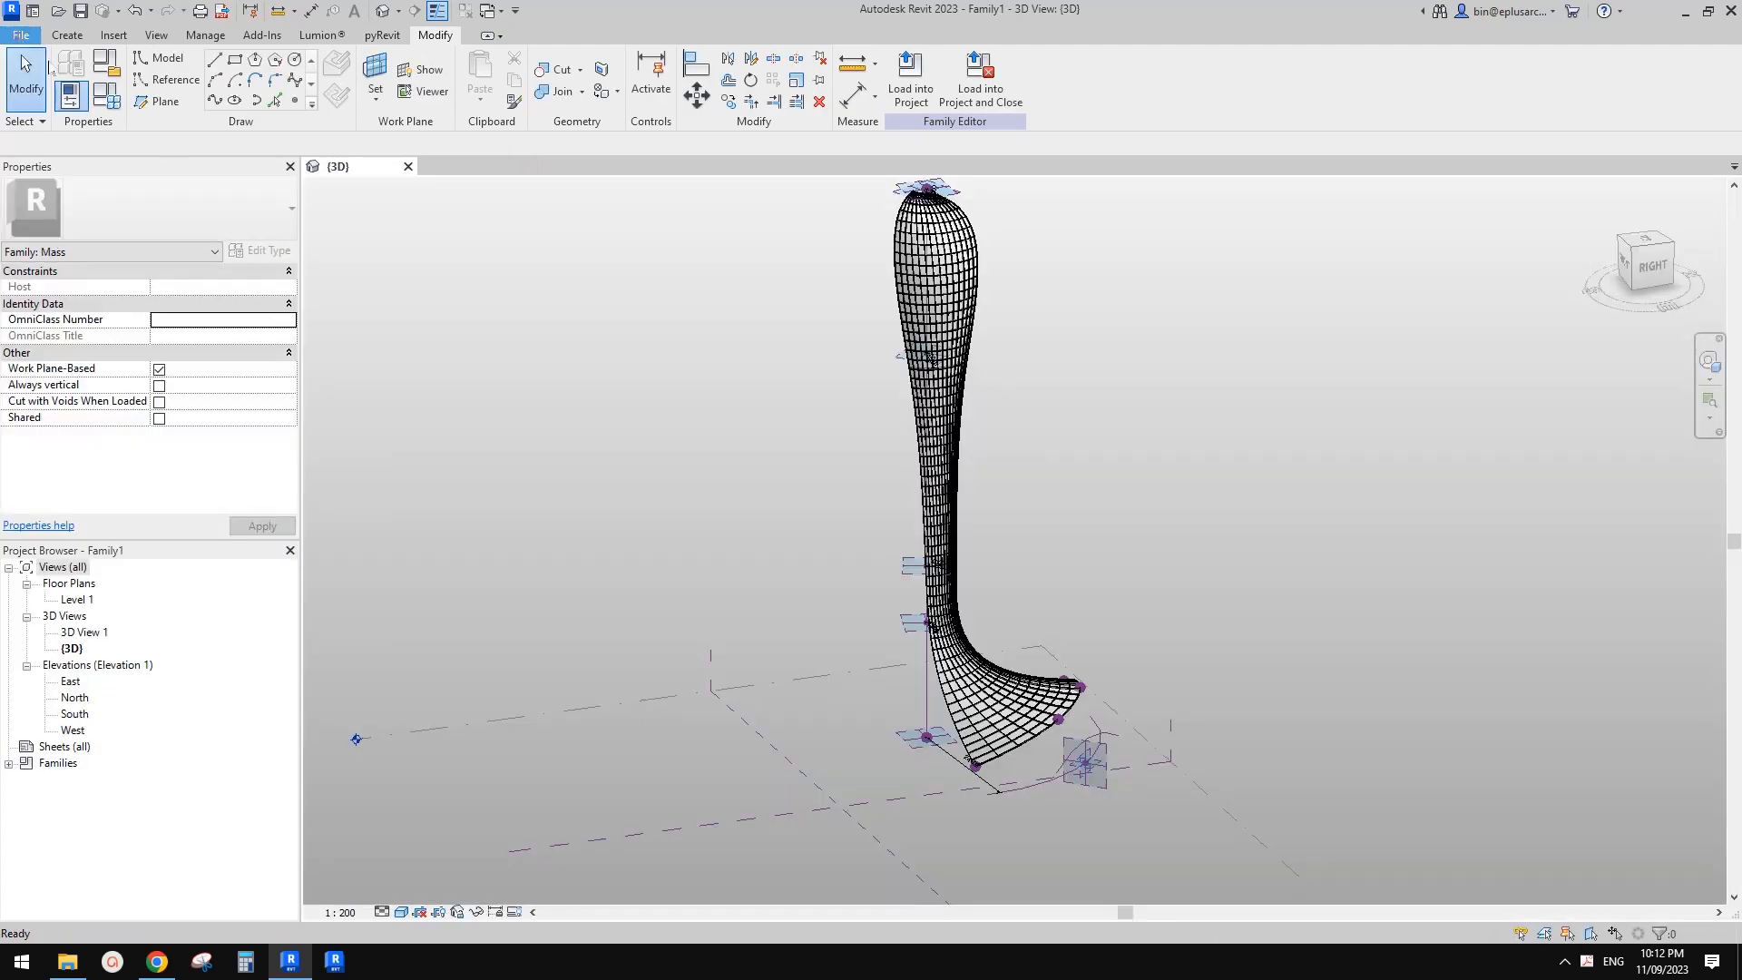
- Create a new project with no template file, using the metric system of measurement
key(alt+f)
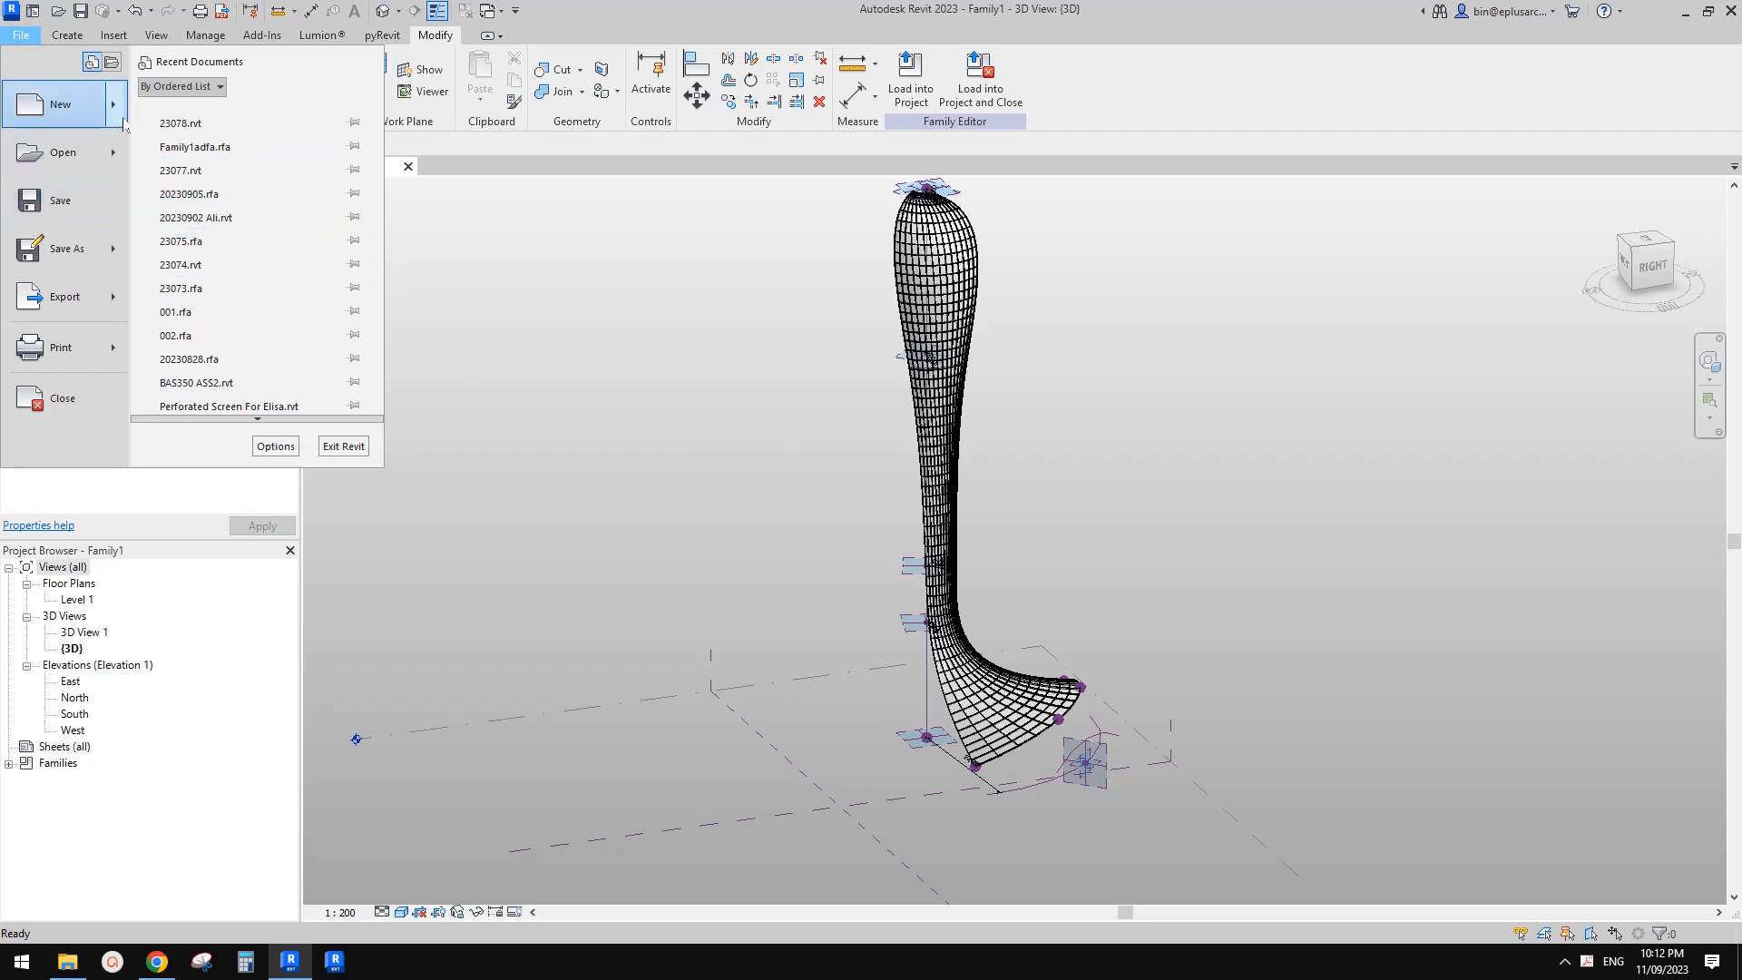
mouse_move(118, 112)
click(256, 107)
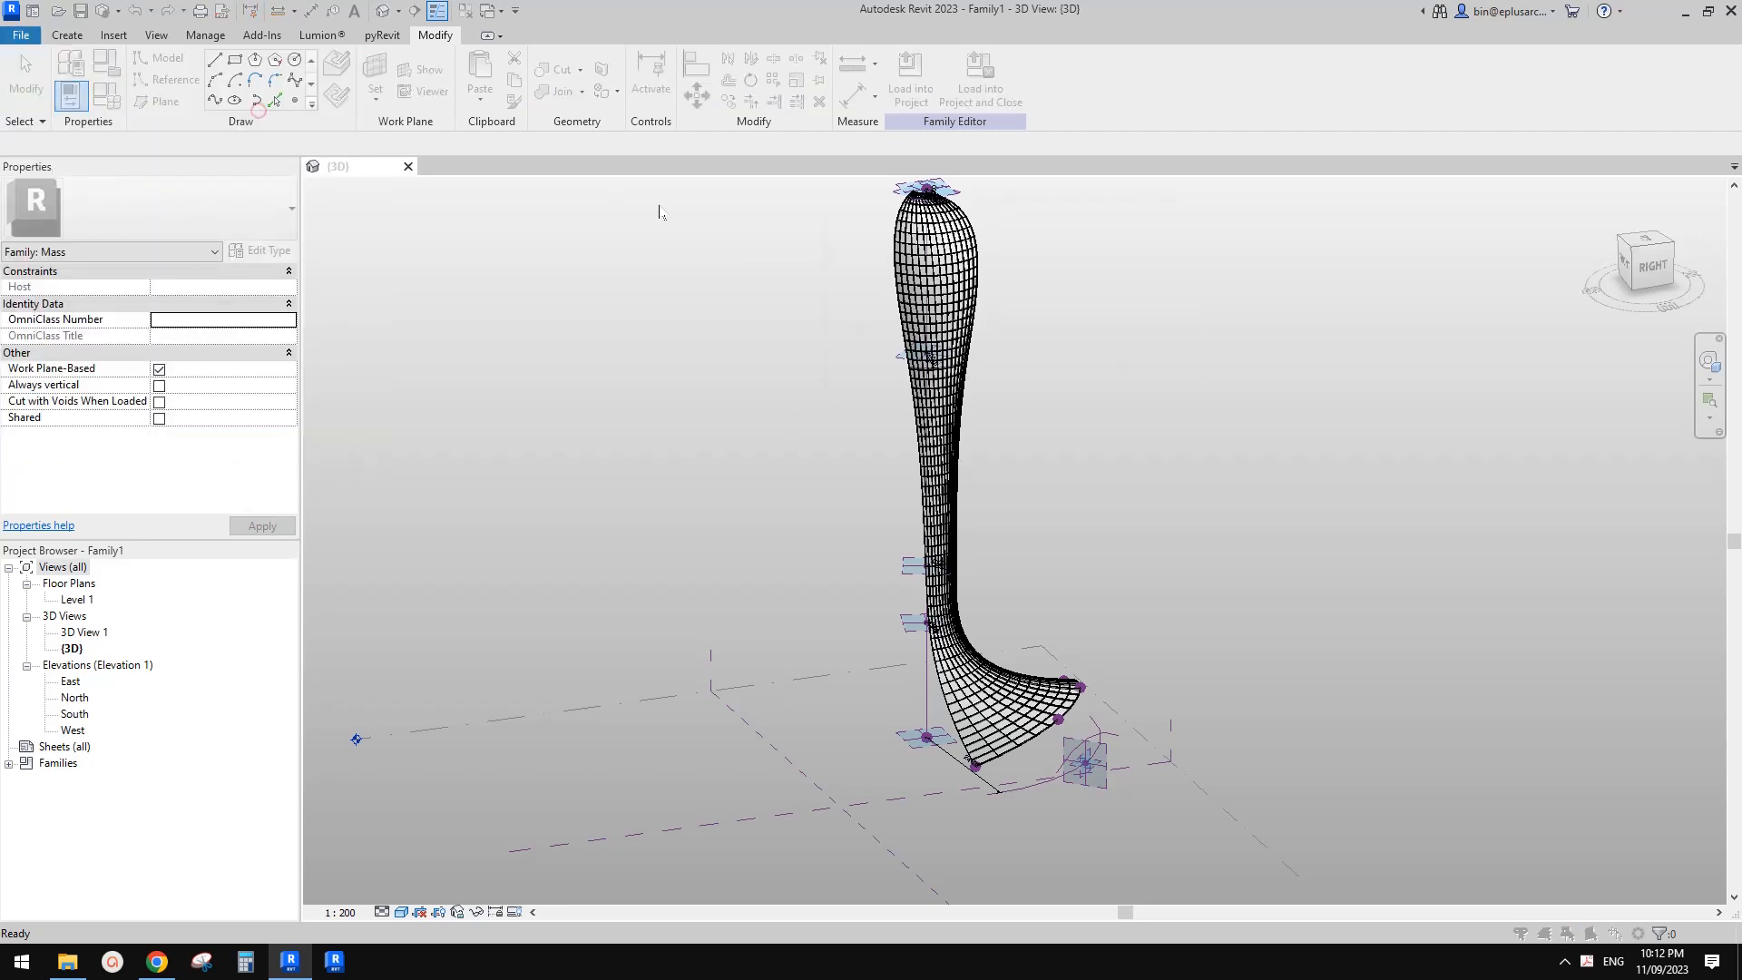
click(919, 272)
click(888, 284)
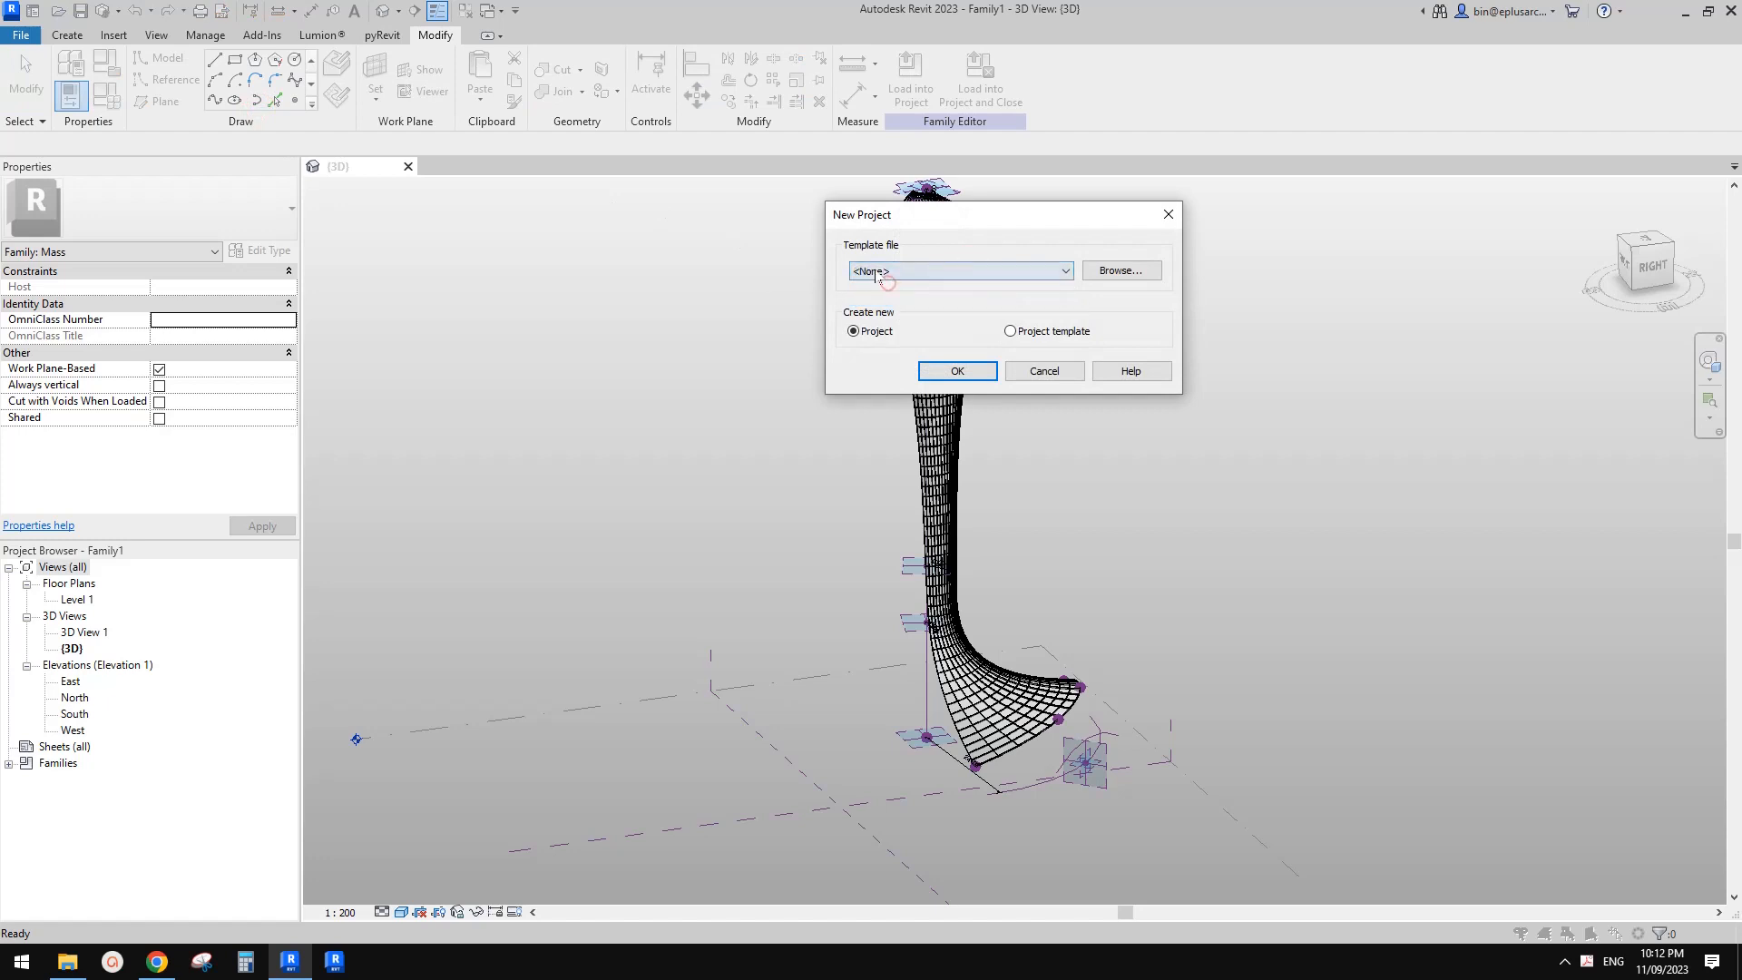
click(963, 372)
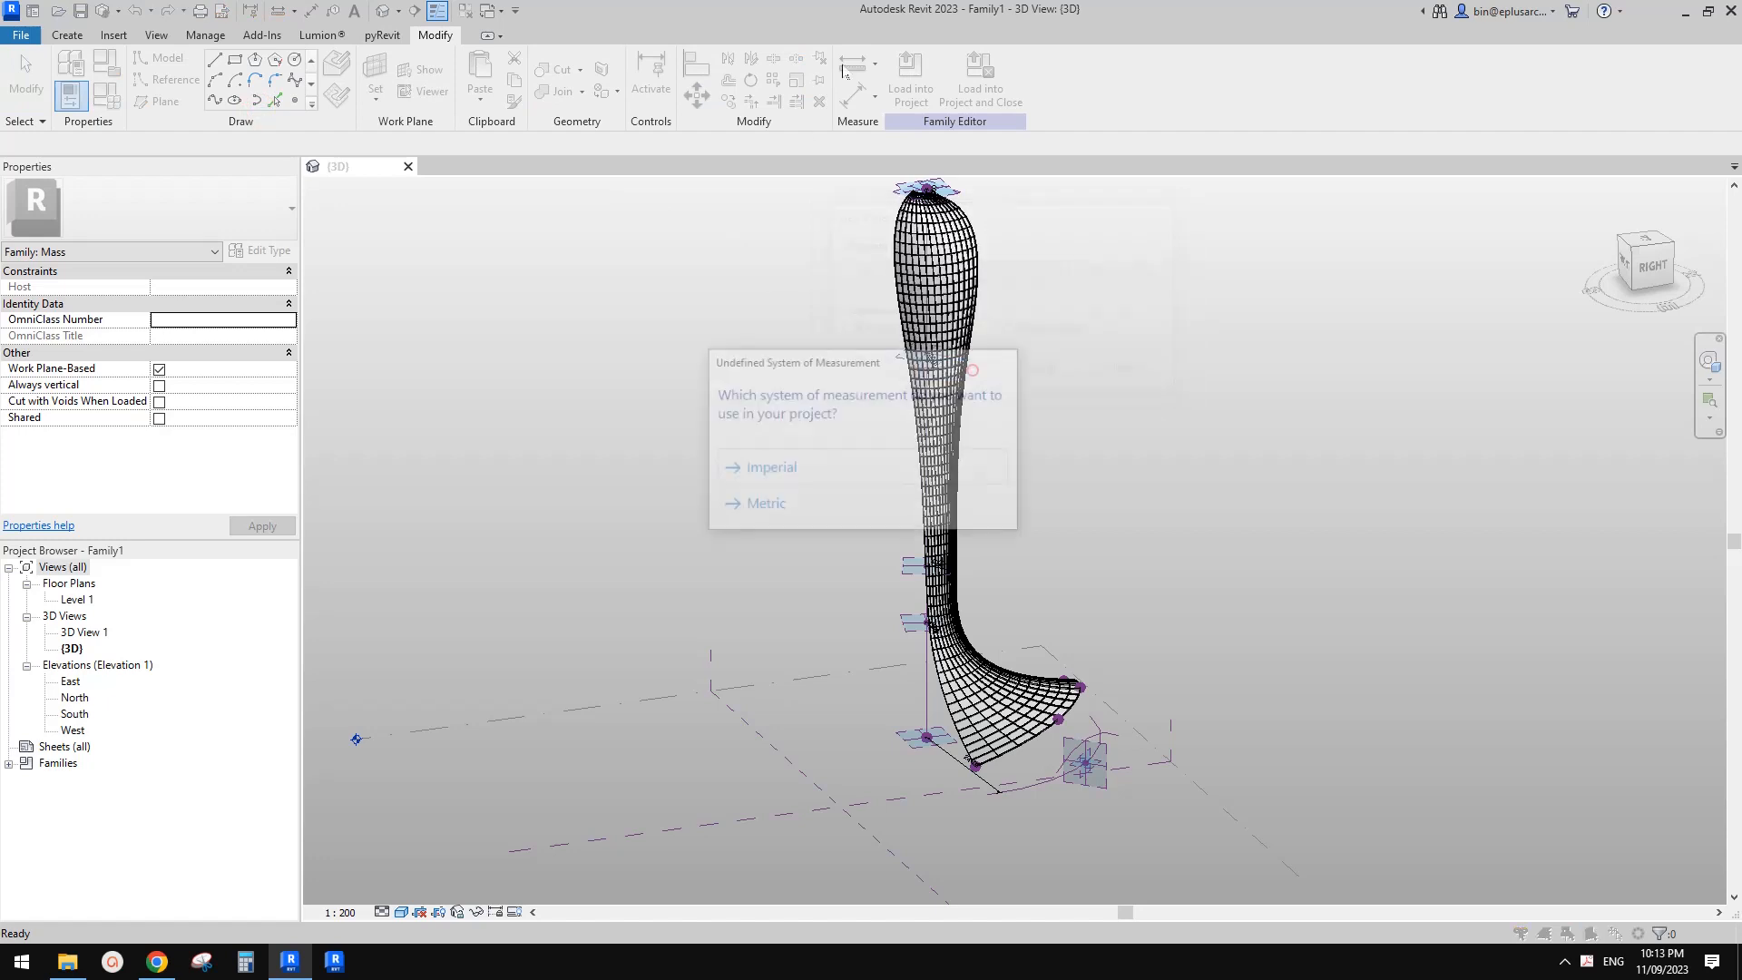
click(789, 498)
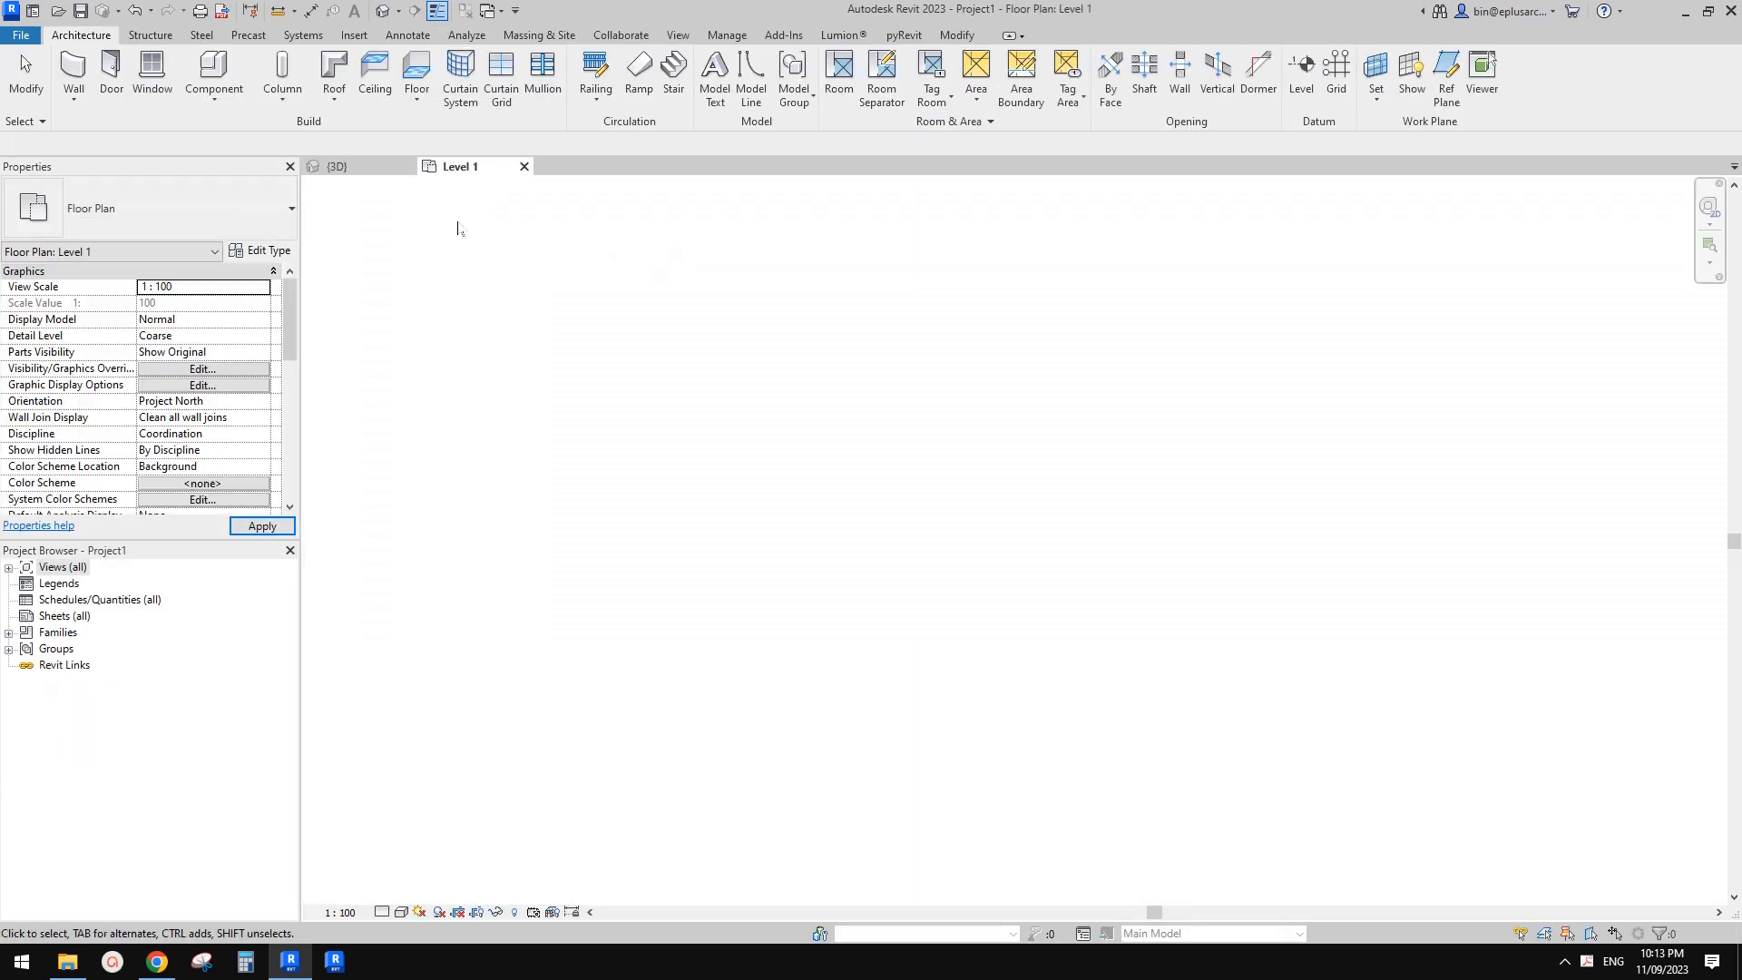
- Load the flared tower mass family into the new project
click(371, 168)
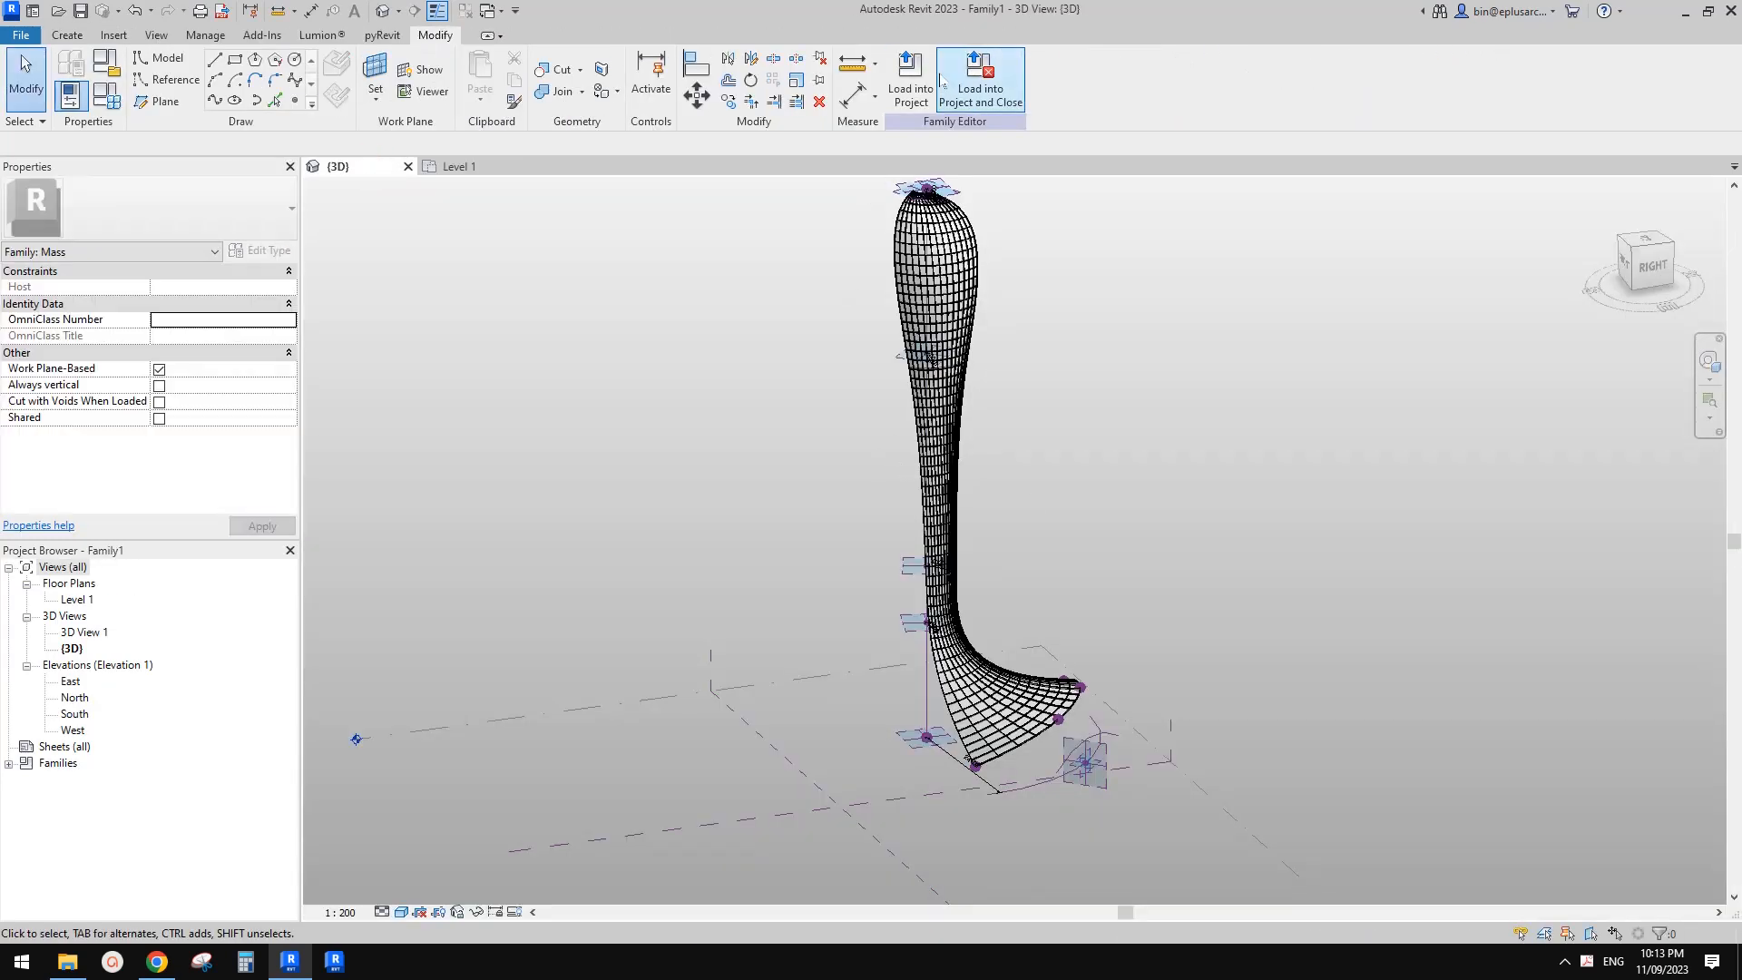
click(922, 72)
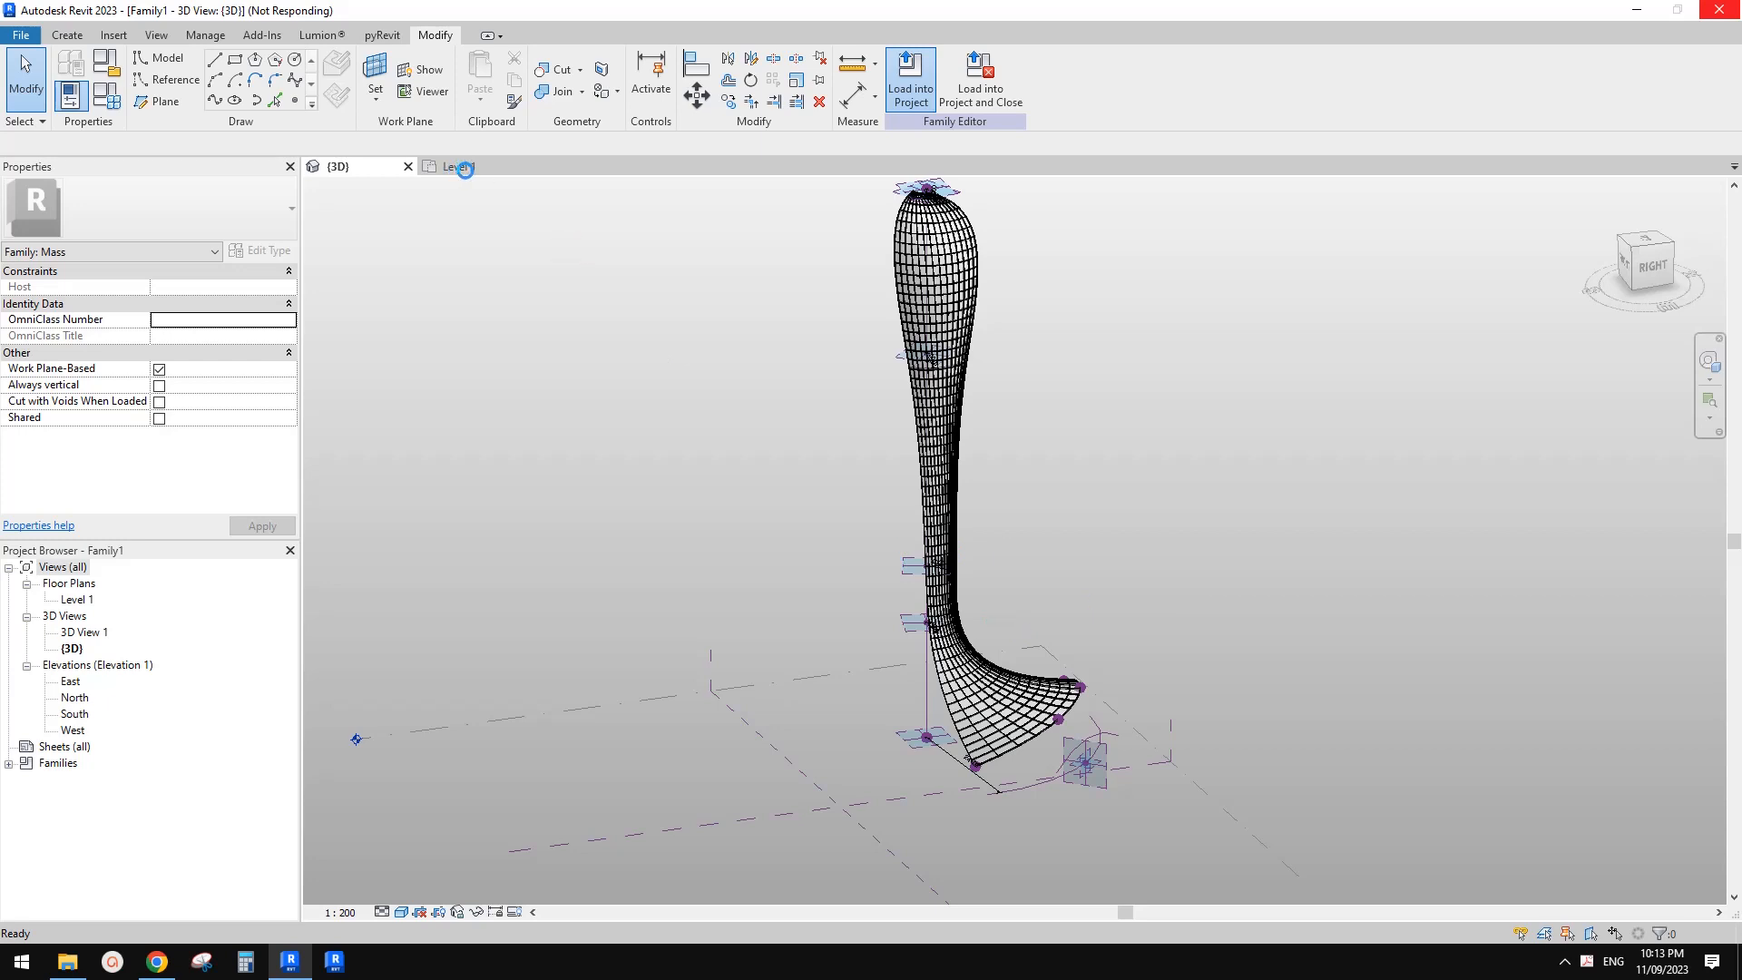
- Switch to Chrome to examine the reference tower image from top to flared base, and return to Revit
click(157, 961)
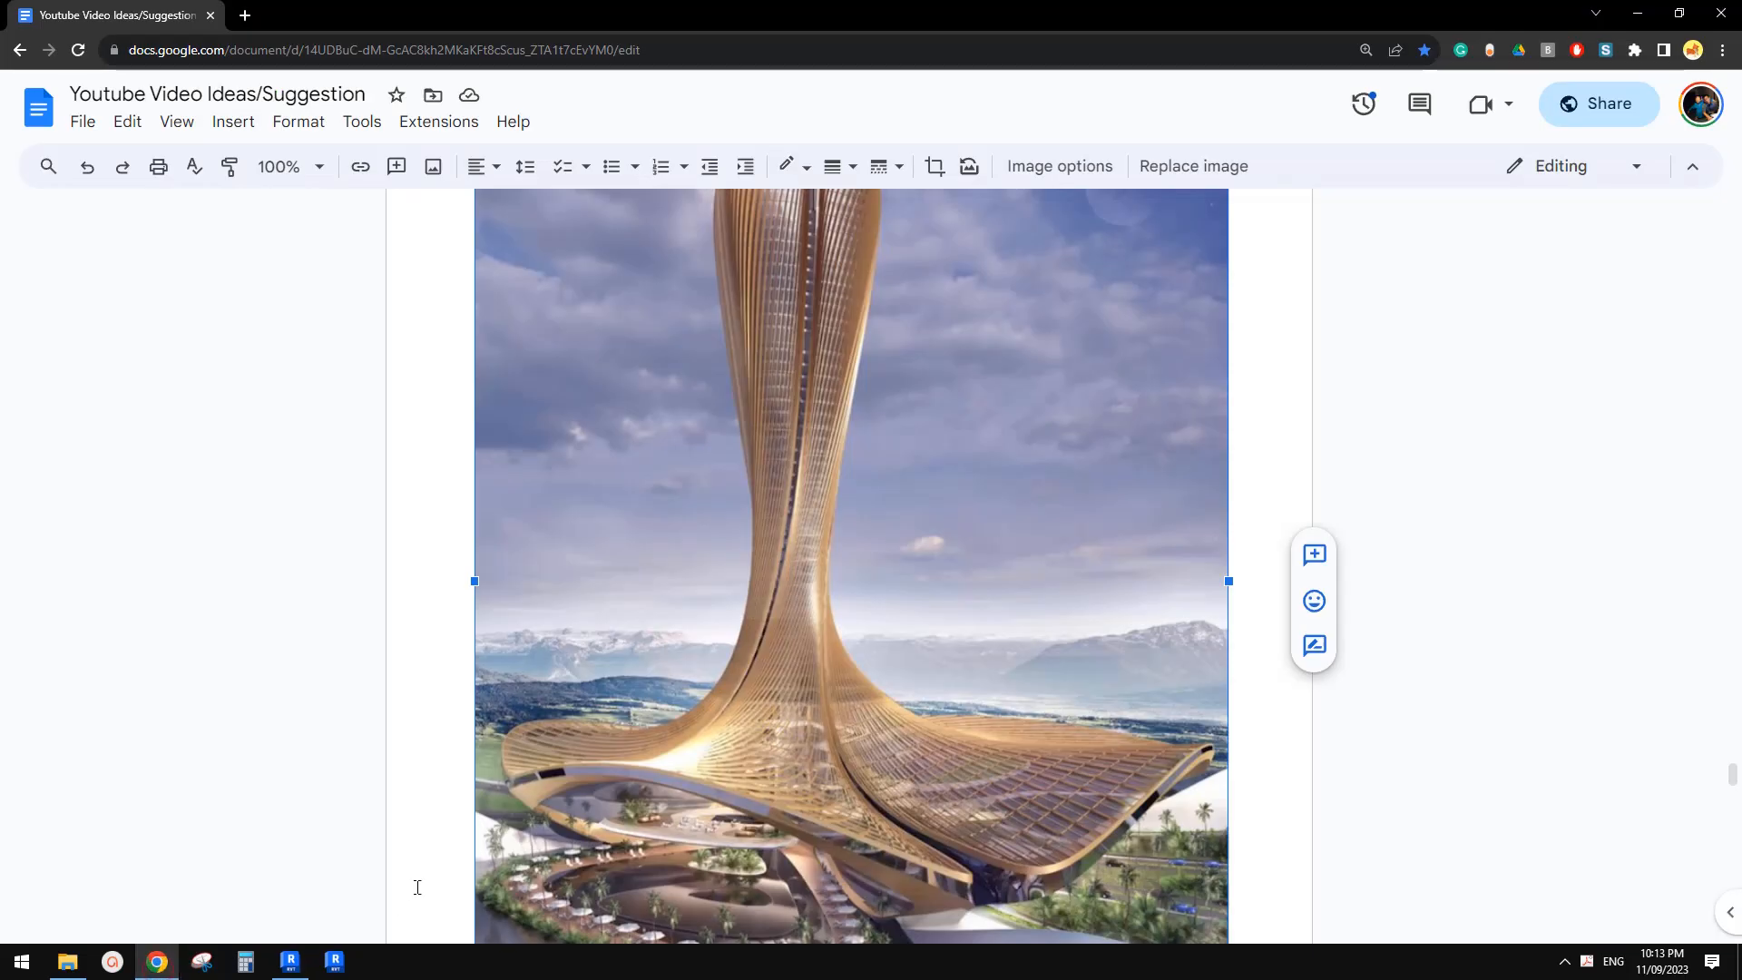
scroll(646, 721, up, 2)
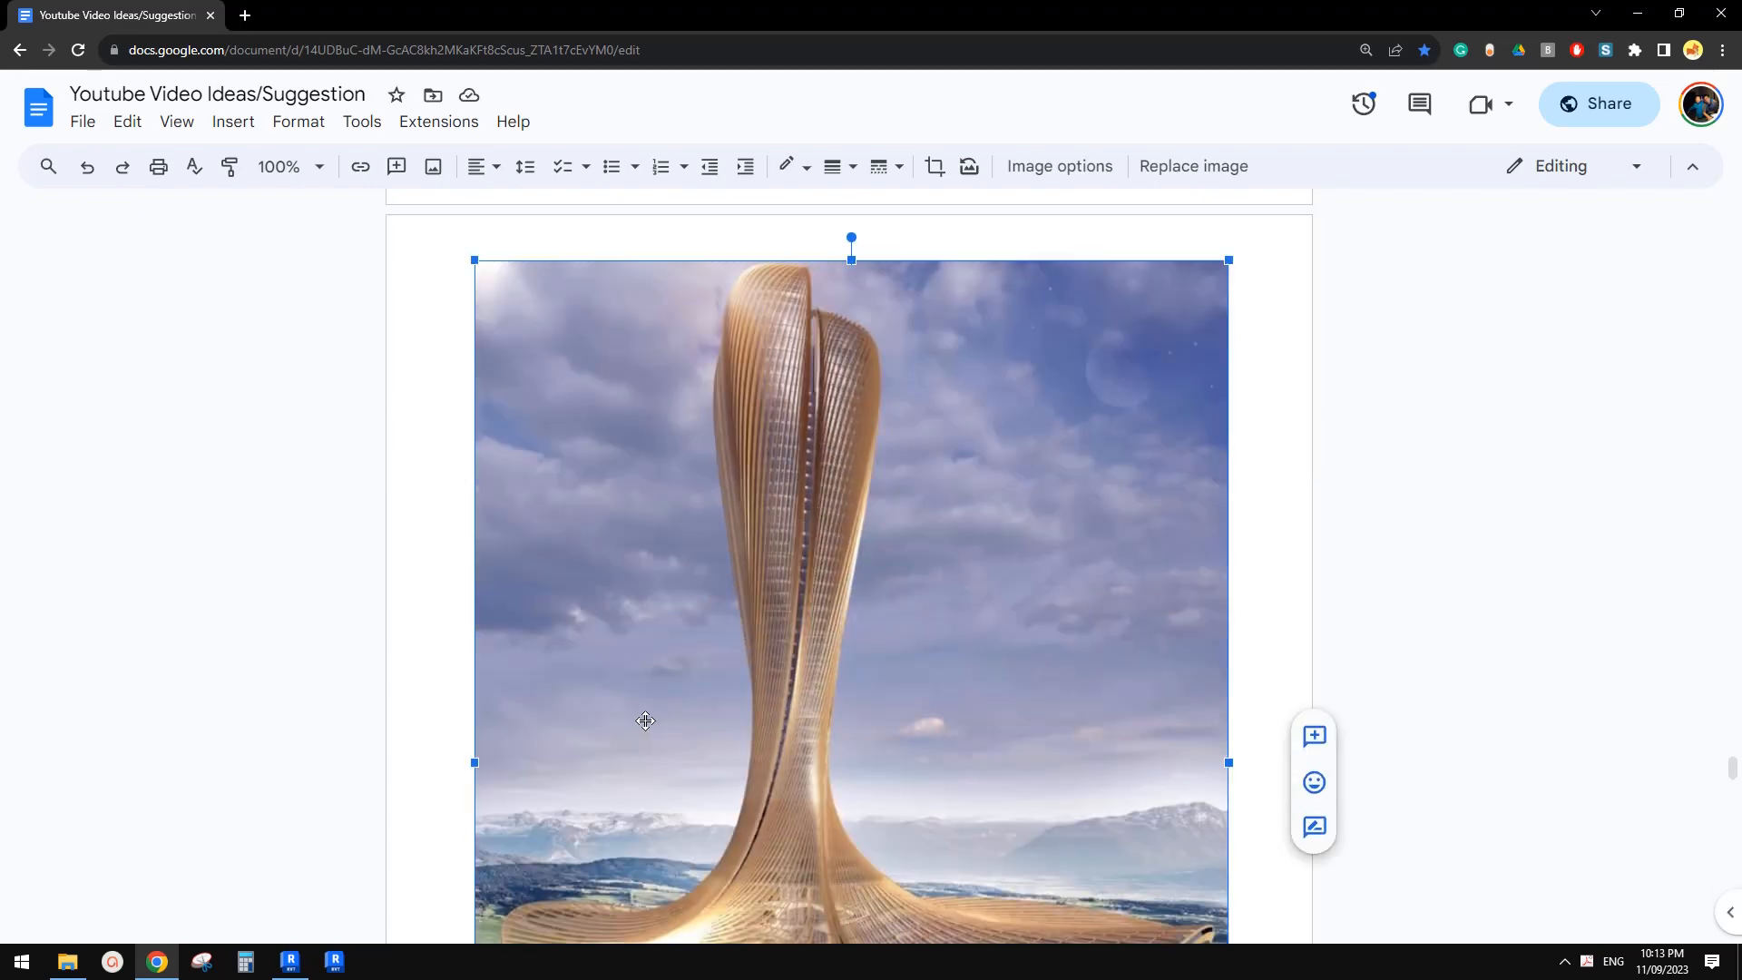
scroll(397, 862, down, 1)
click(290, 961)
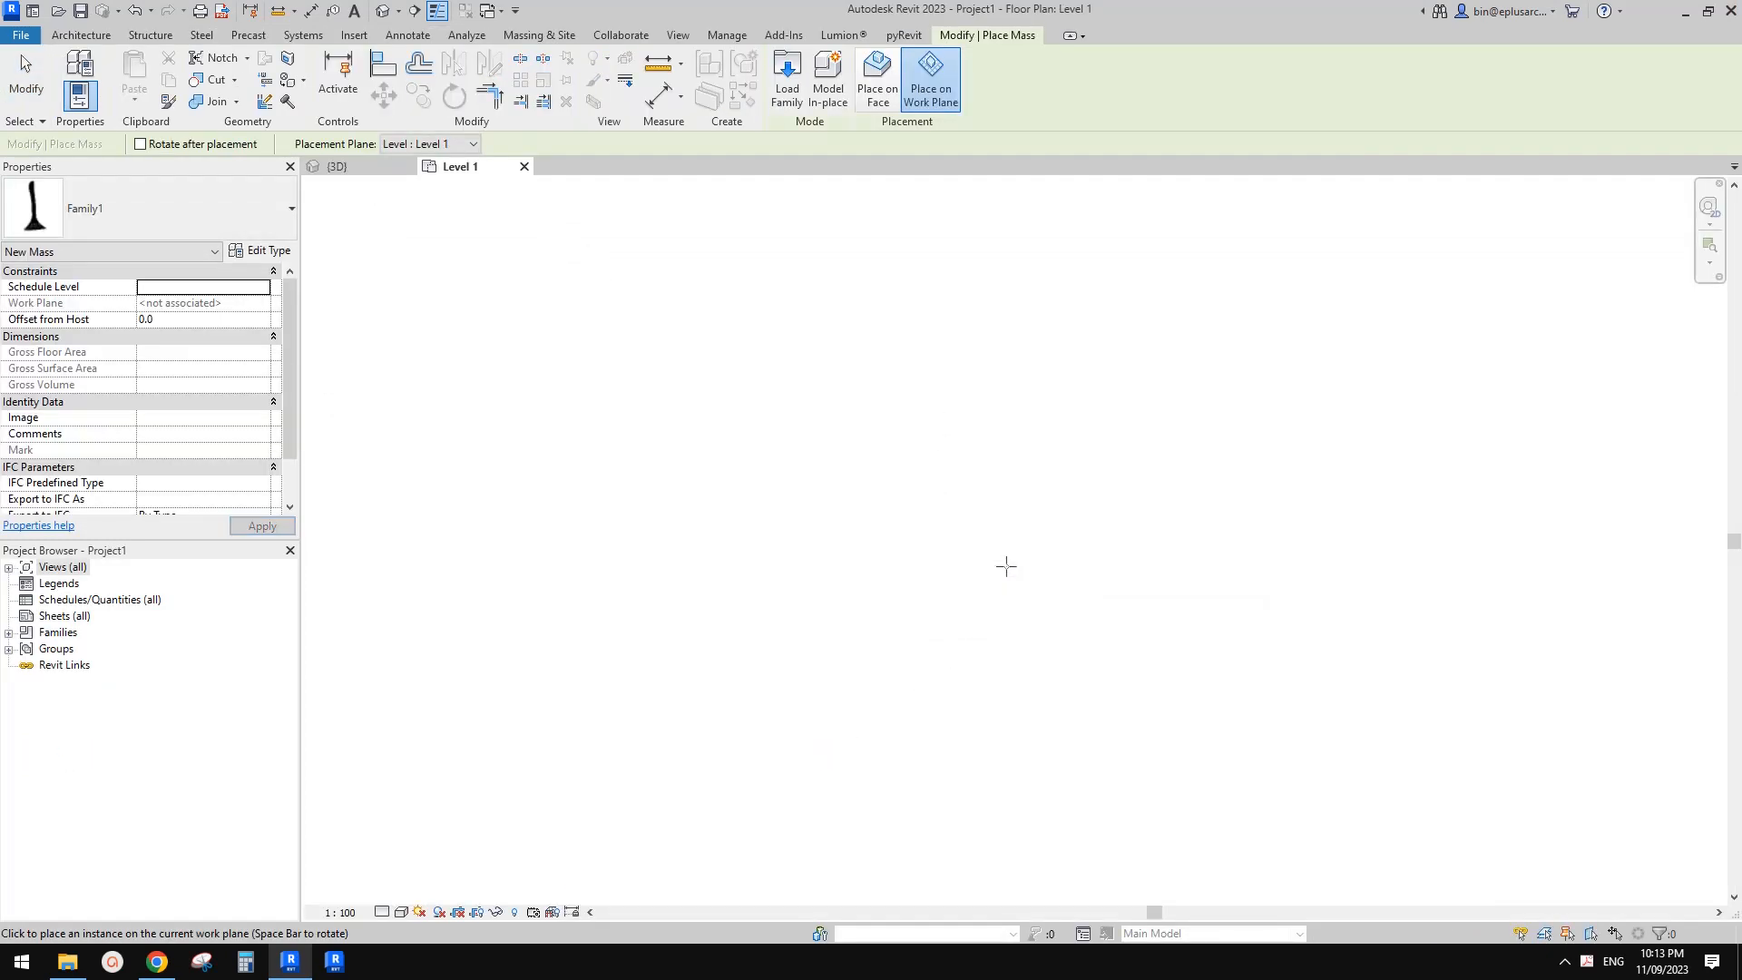
- Place one instance of the Family1 tower mass on the Level 1 work plane and end the placement
click(1006, 566)
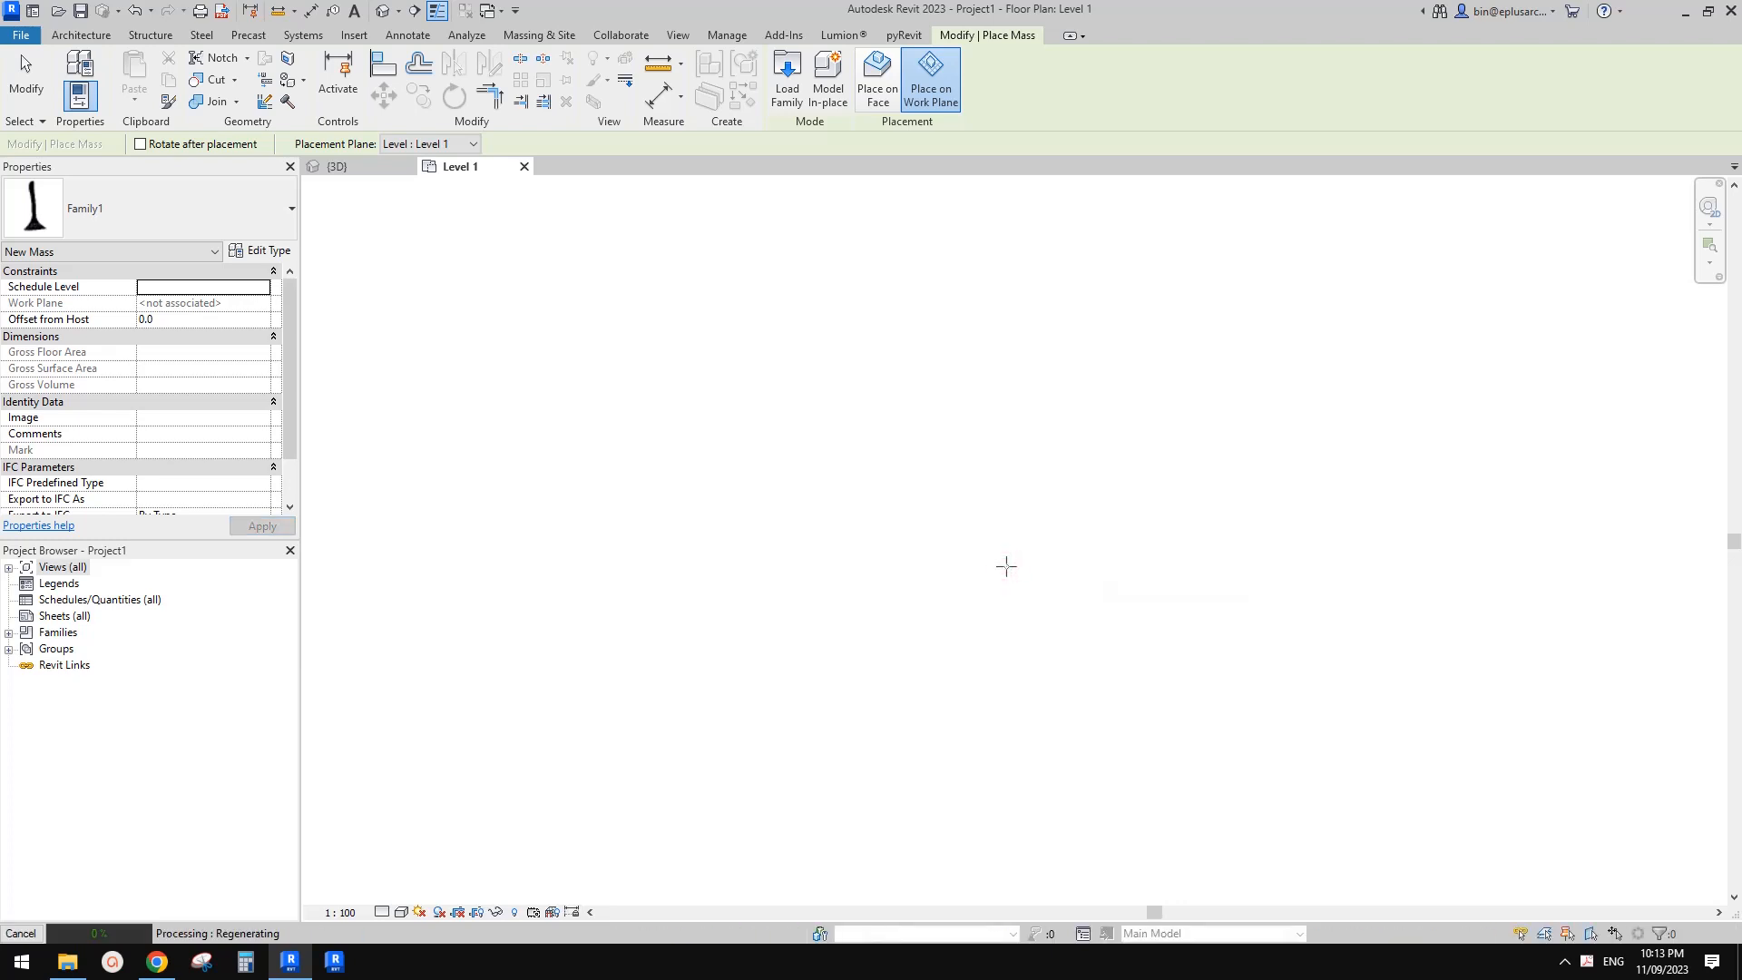
key(Escape)
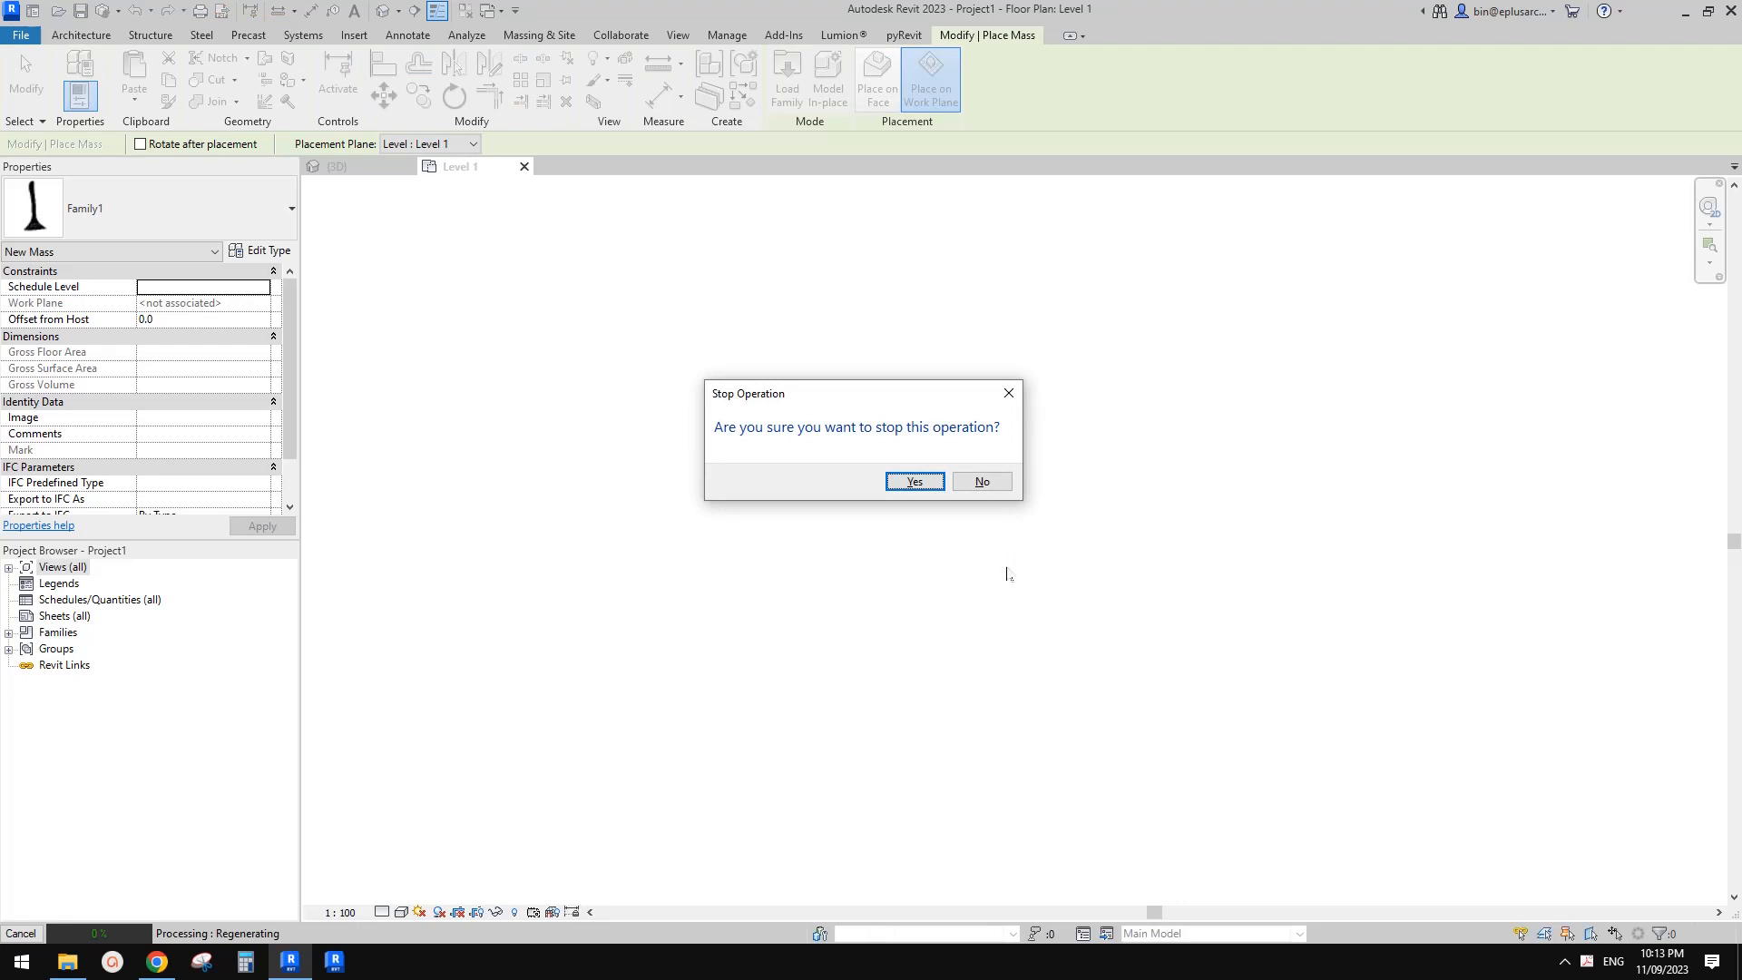
key(Escape)
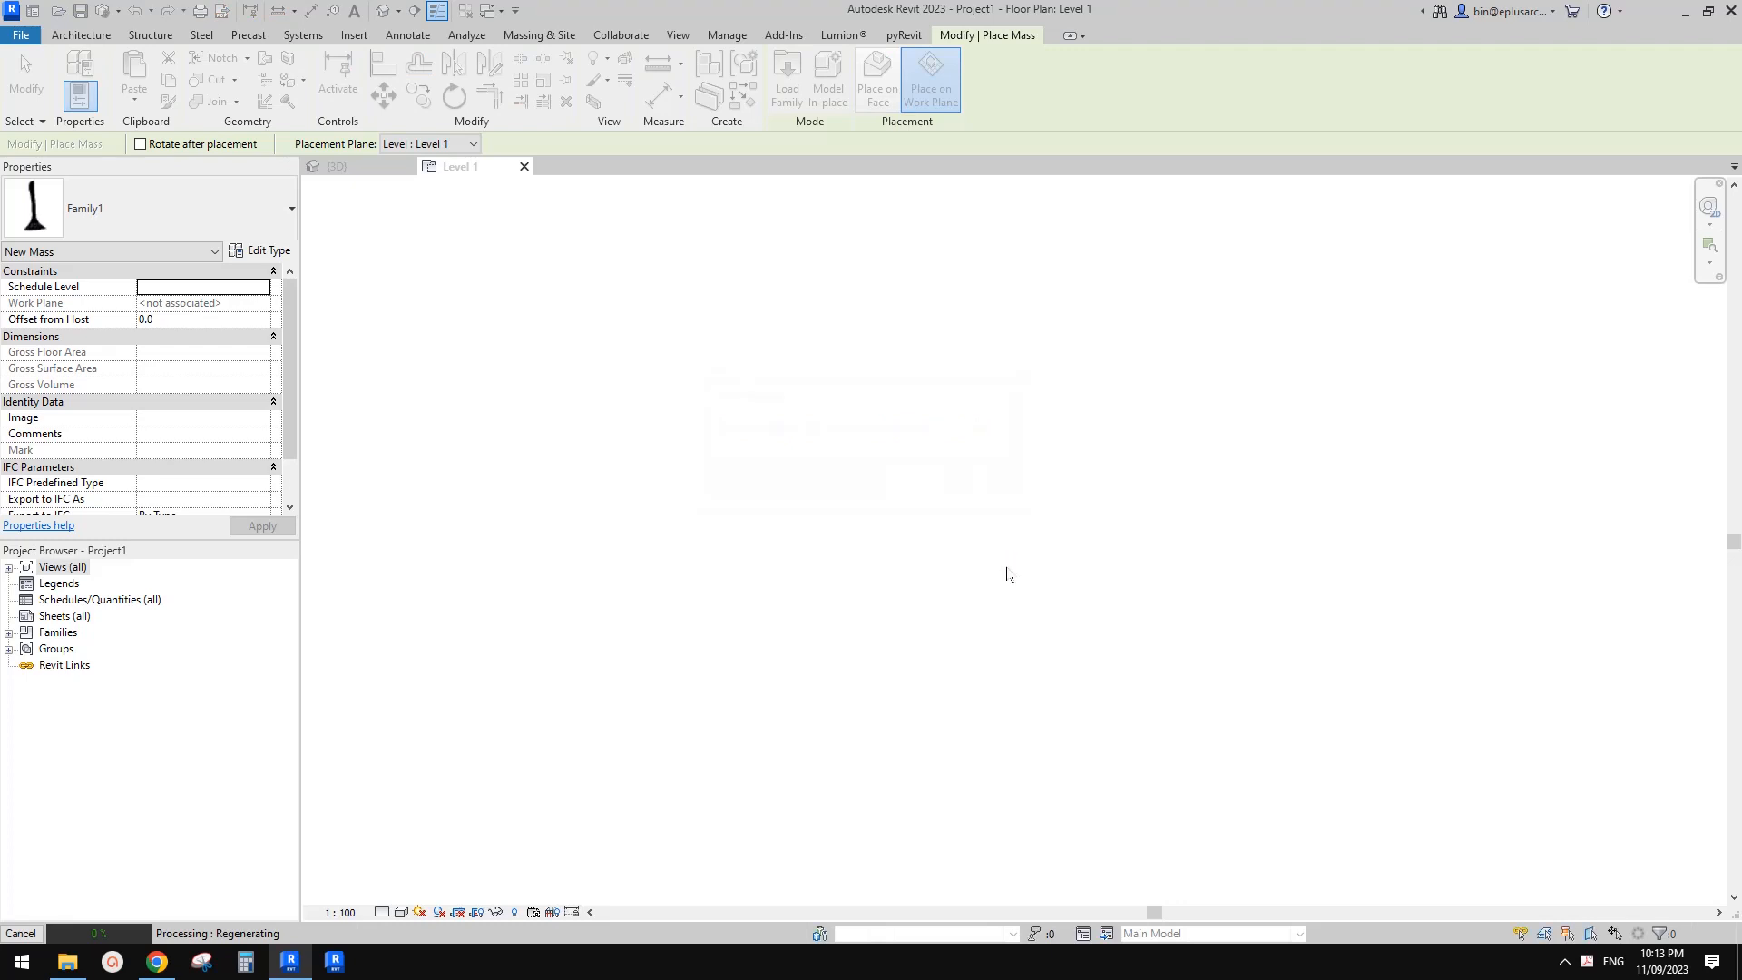
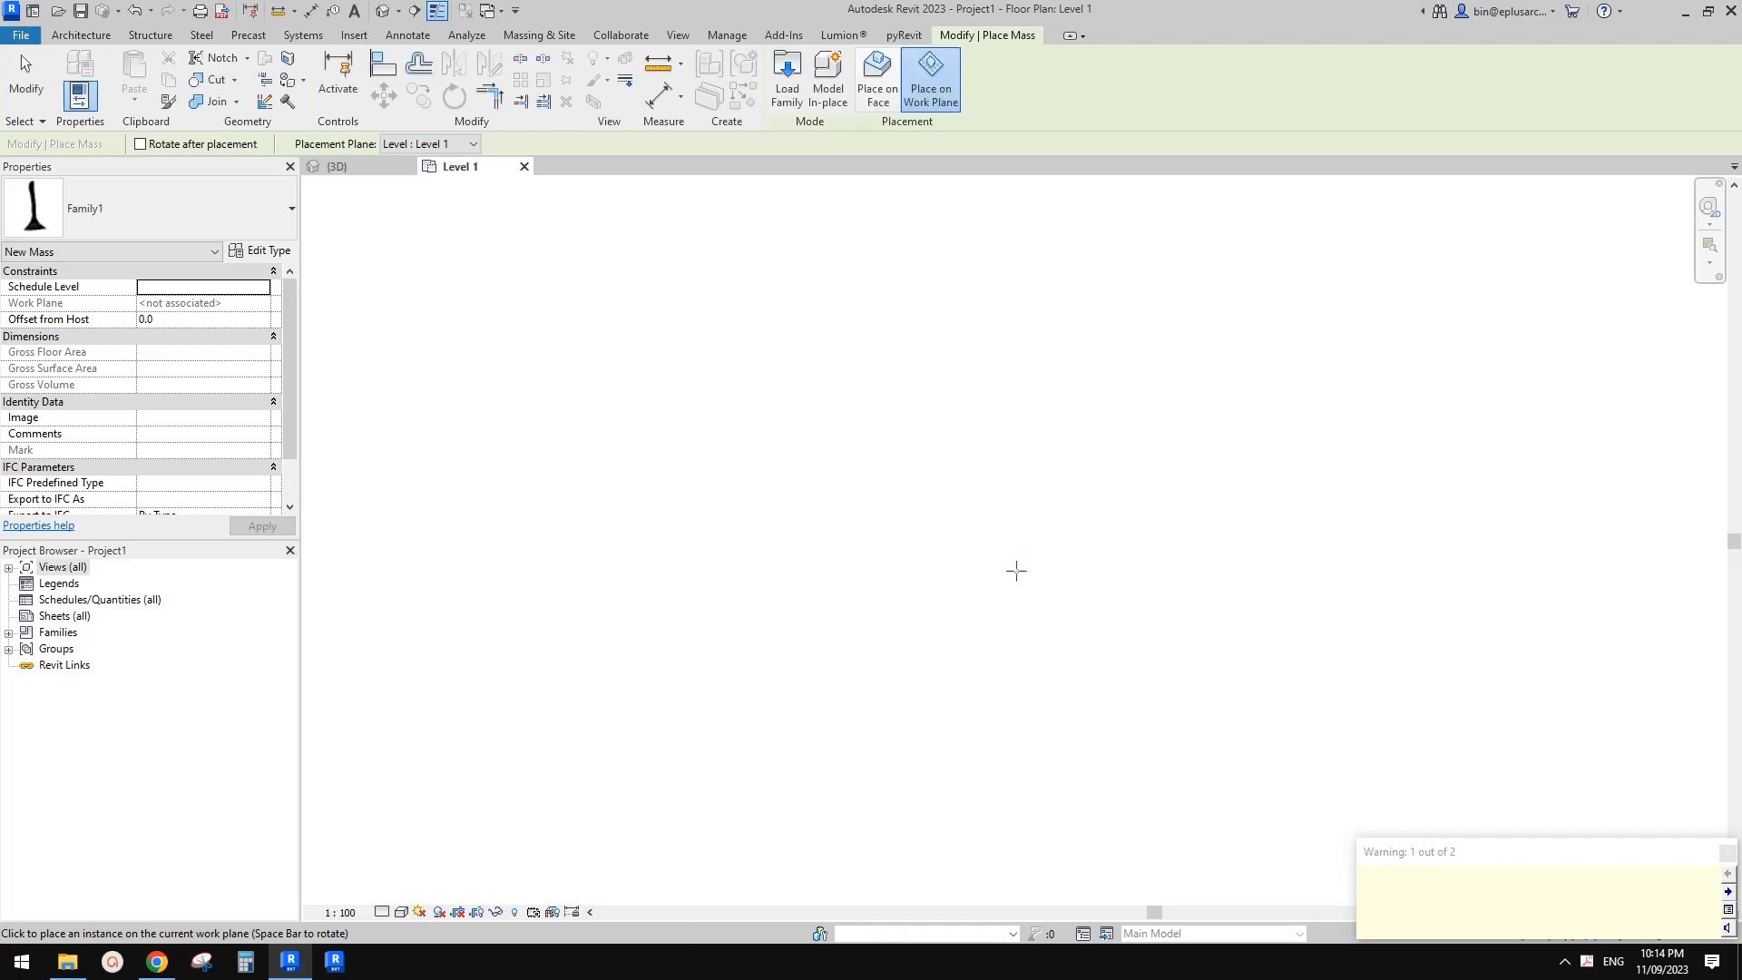
key(Escape)
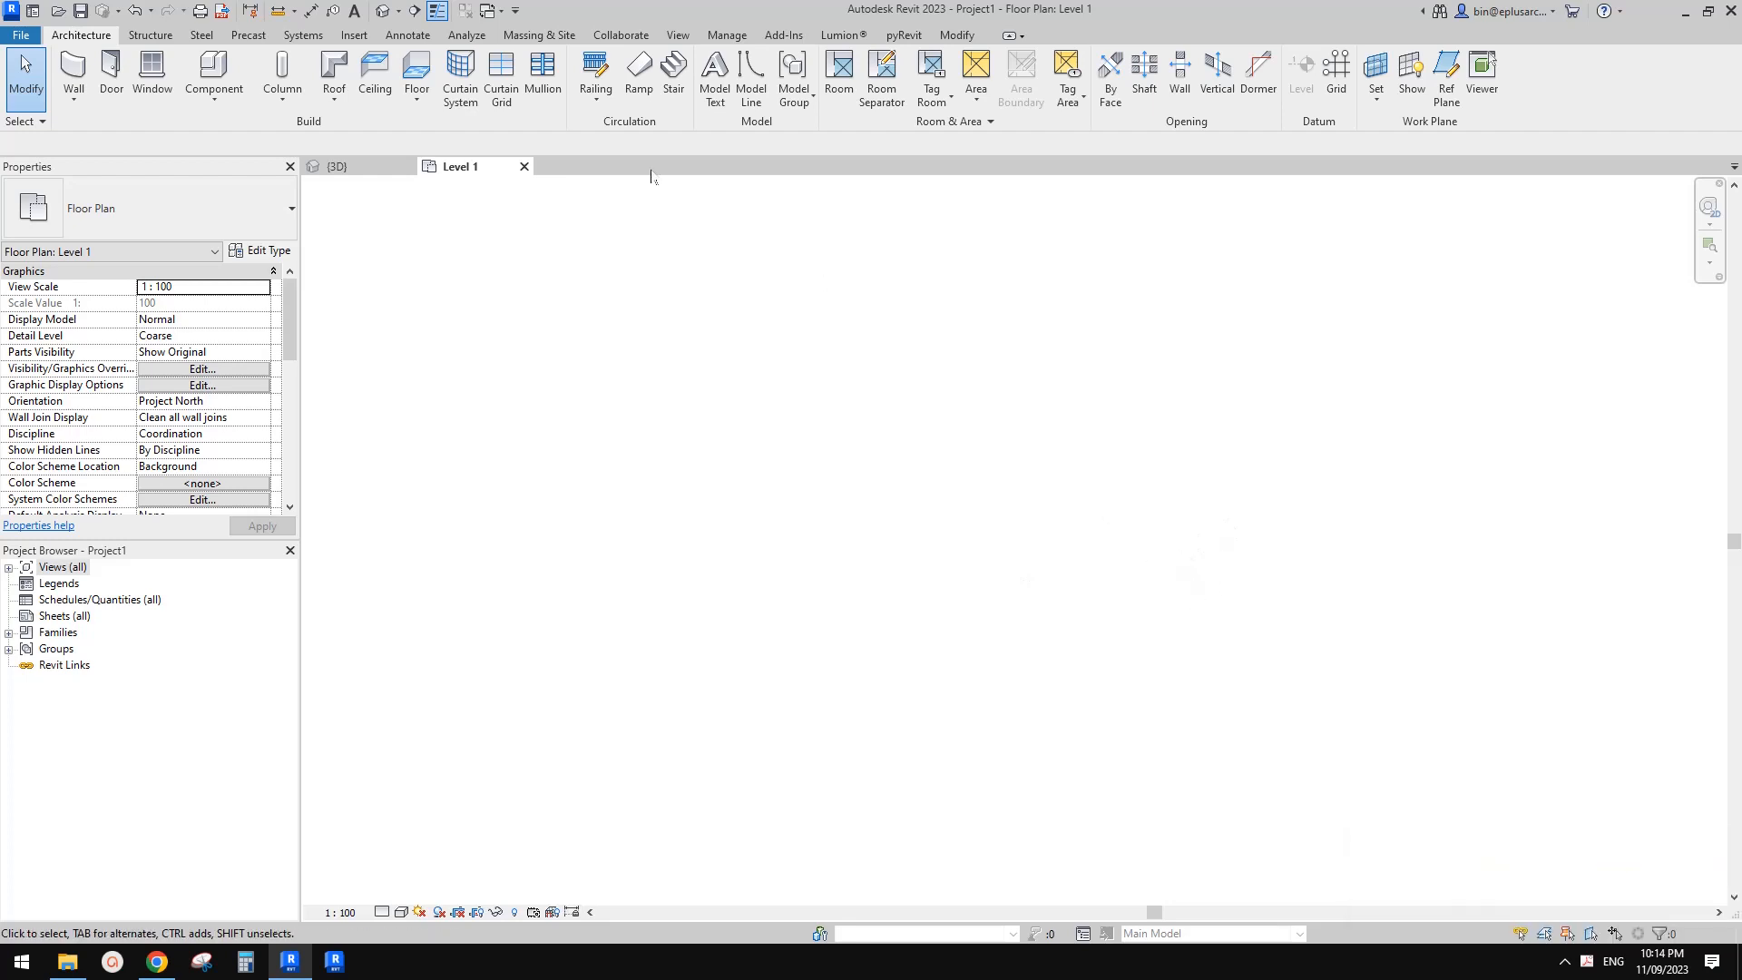
- Show the project in the default 3D view and inspect the placed tower mass from the front and right sides
click(385, 15)
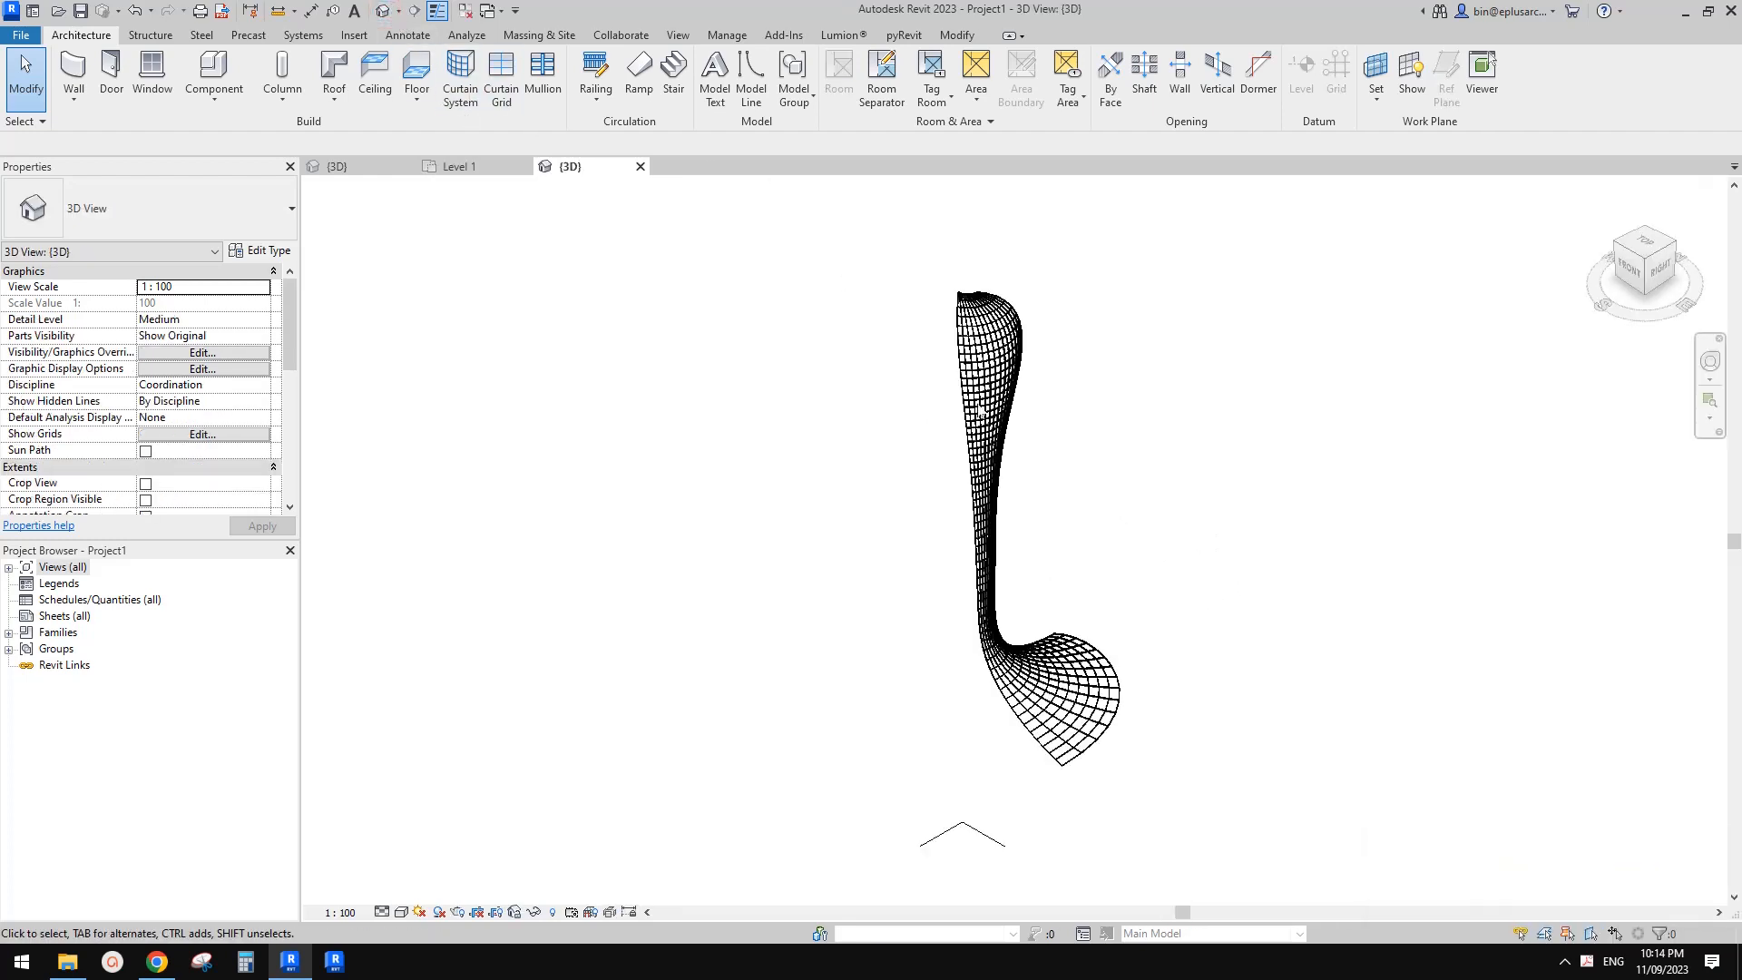
shift+middle_drag(1089, 544, 1254, 341)
scroll(1030, 645, up, 2)
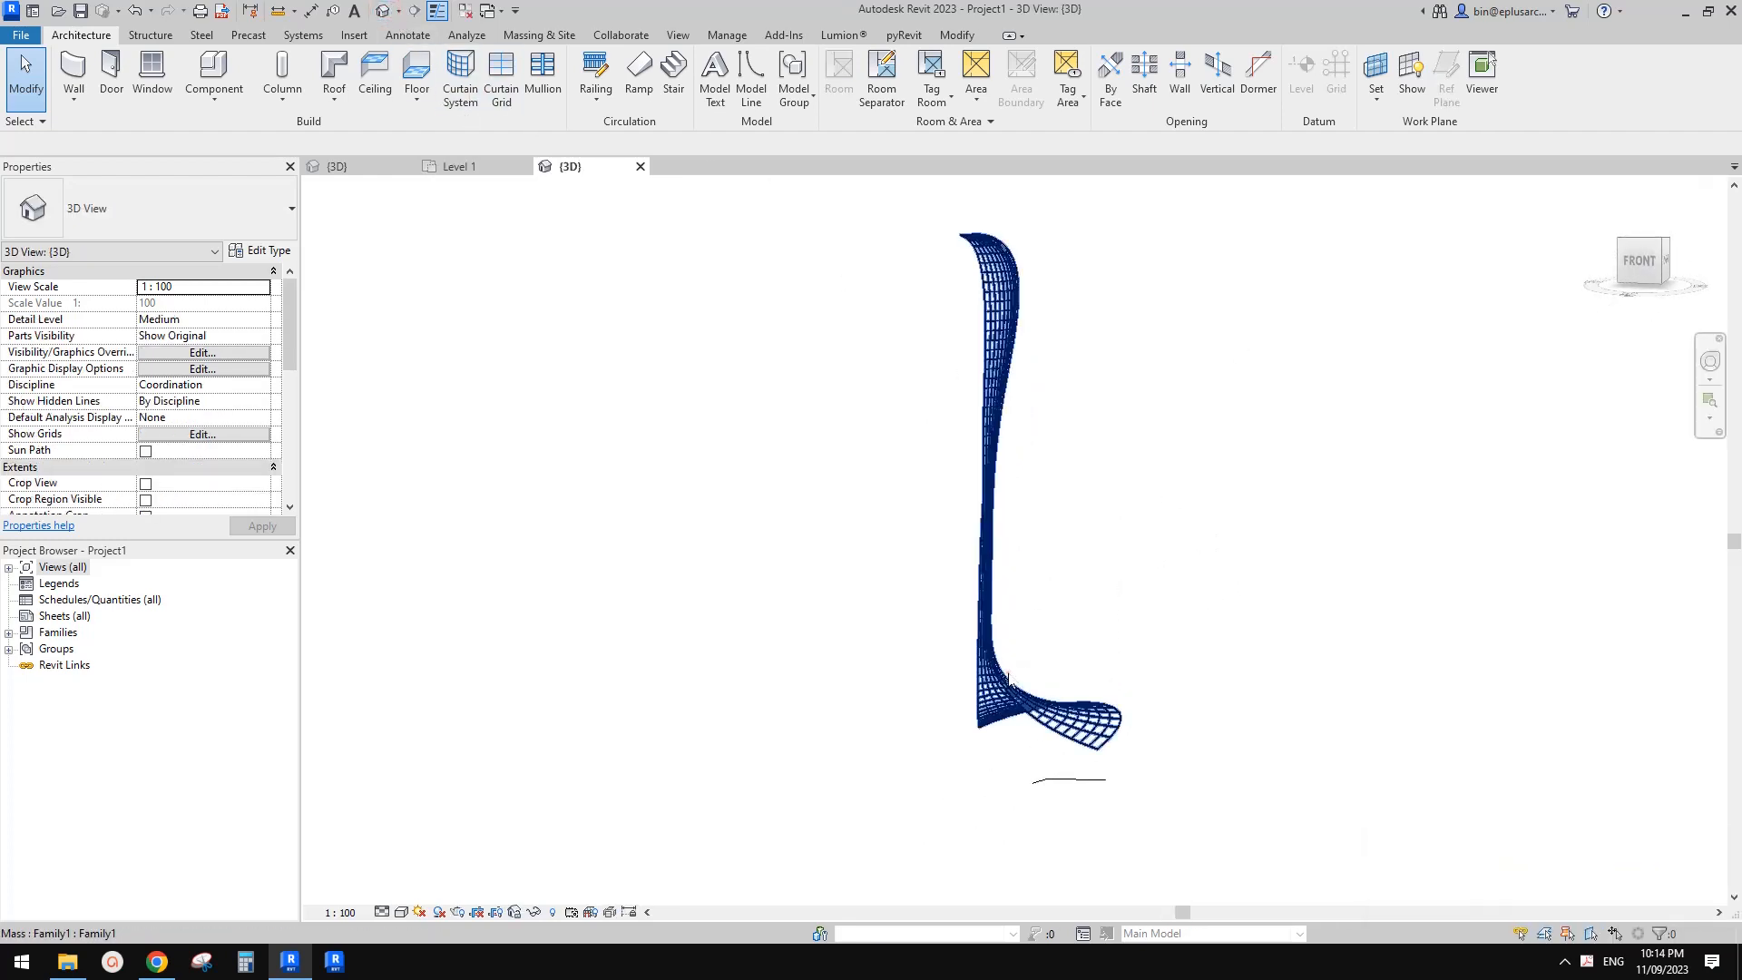
click(1009, 671)
shift+middle_drag(1116, 587, 545, 654)
- Expand the project's views and floor plans, and open the Level 1 floor plan
click(10, 568)
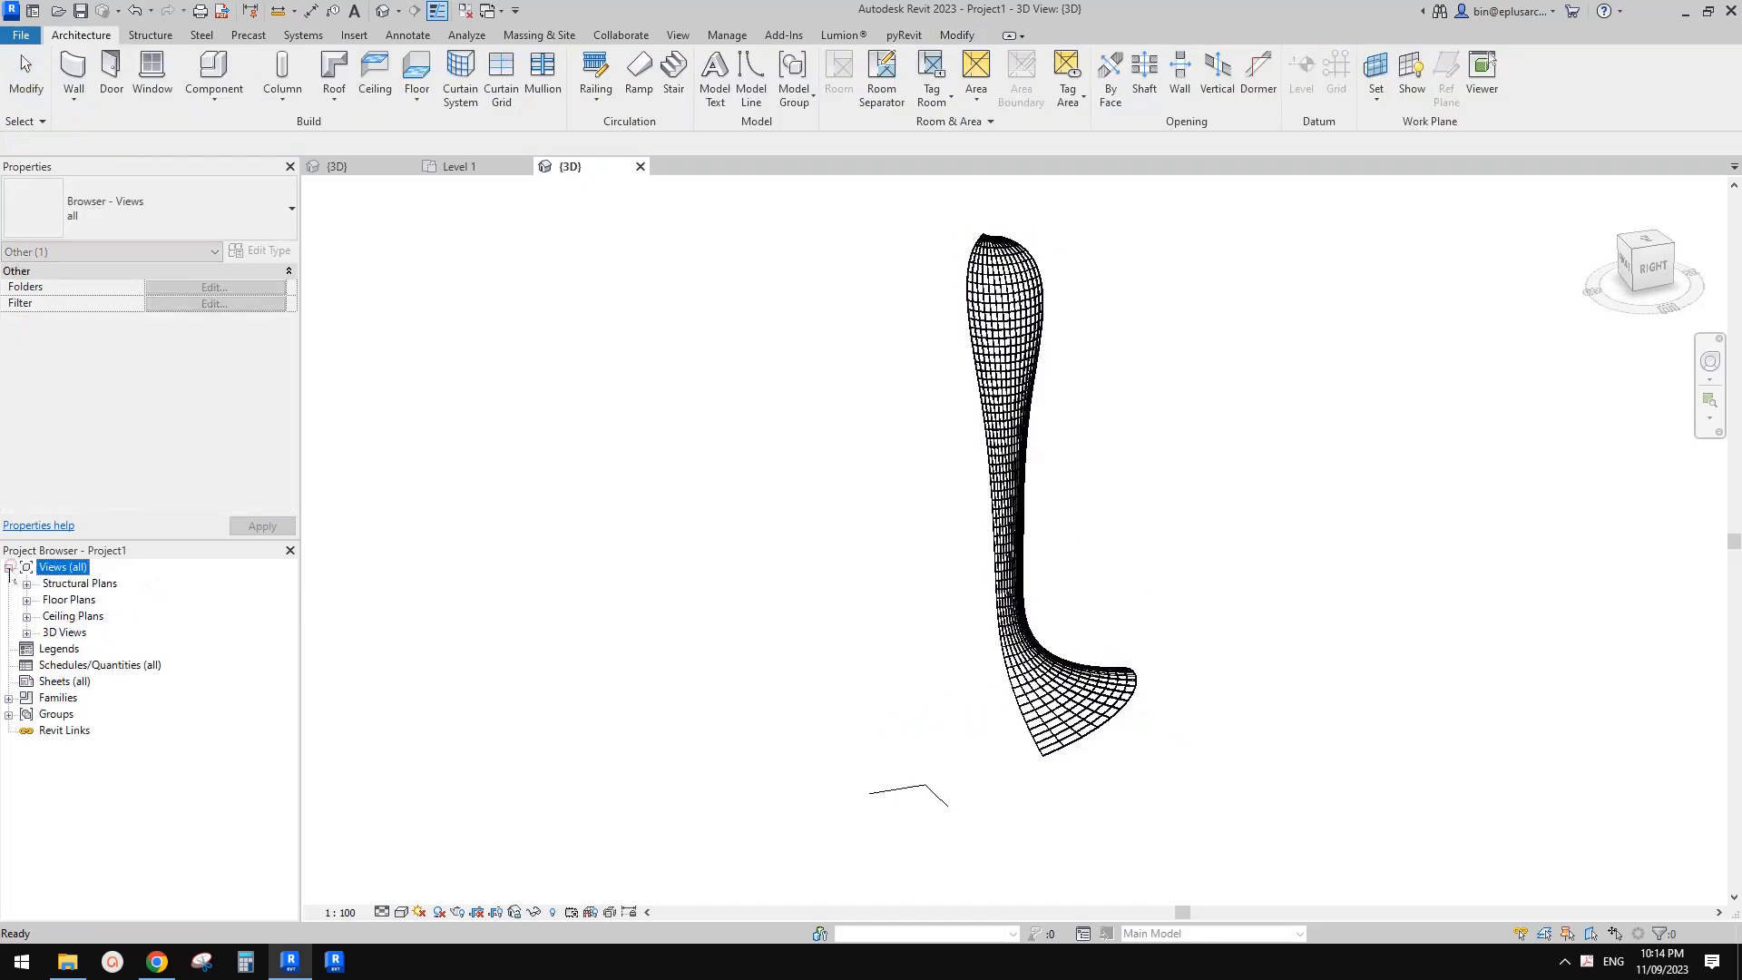
click(72, 586)
double_click(71, 598)
double_click(91, 616)
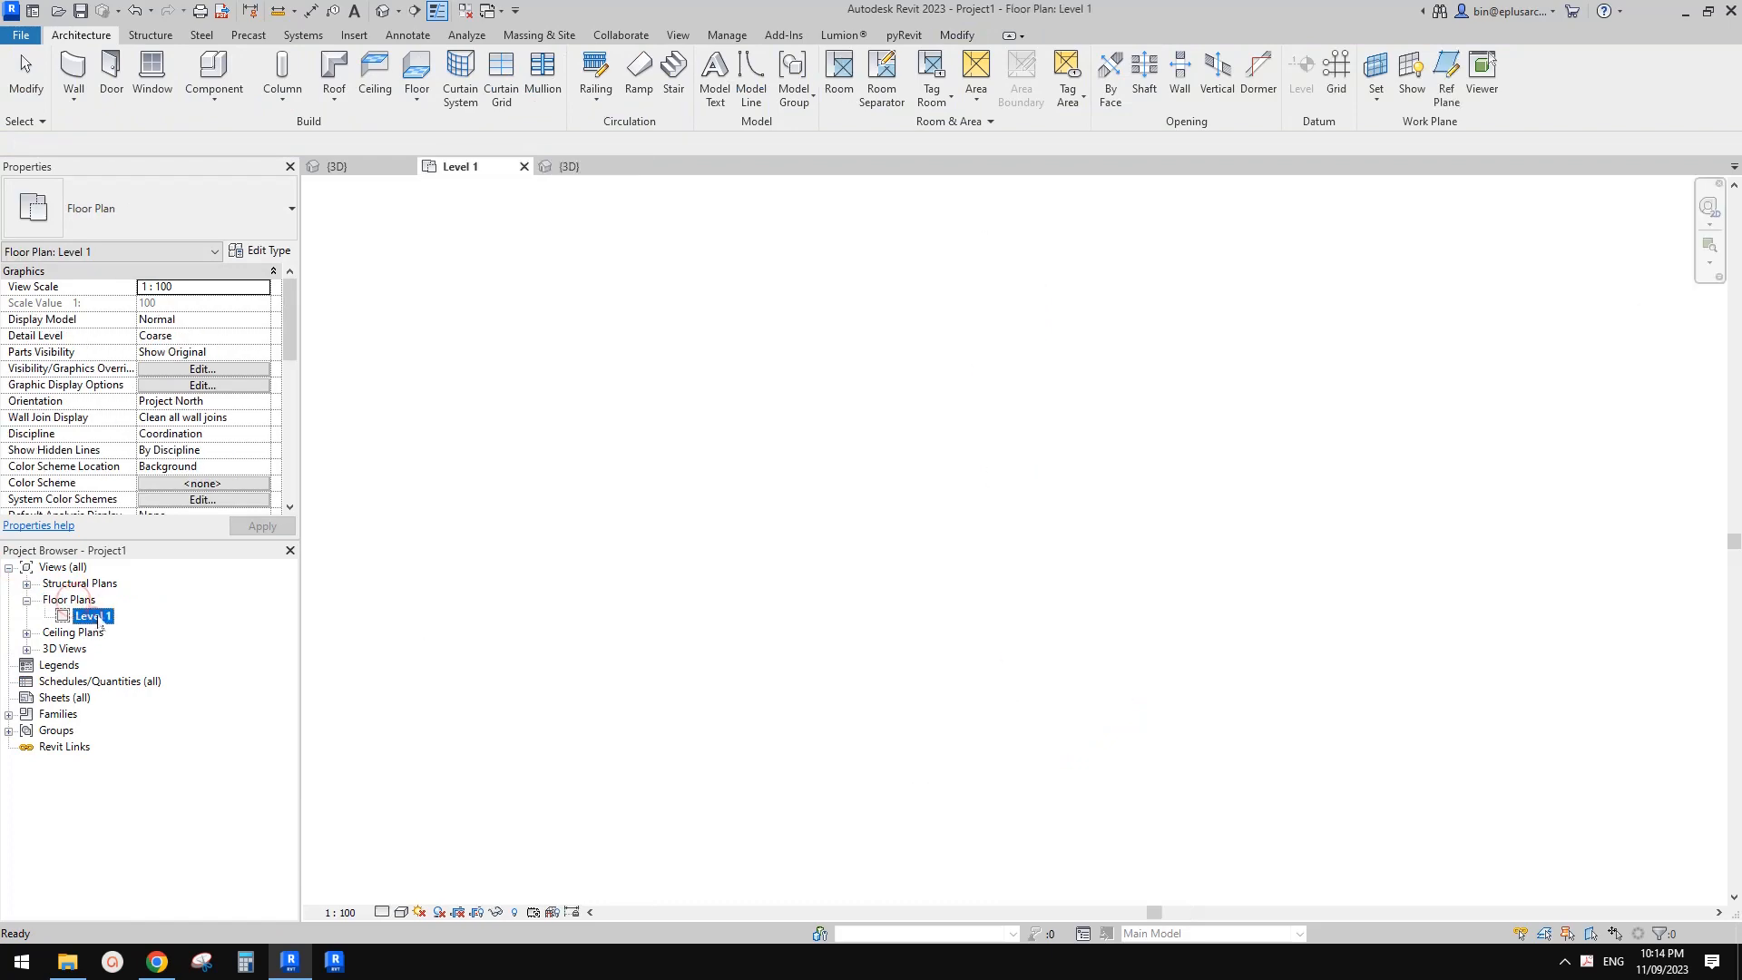
click(1083, 515)
click(1356, 560)
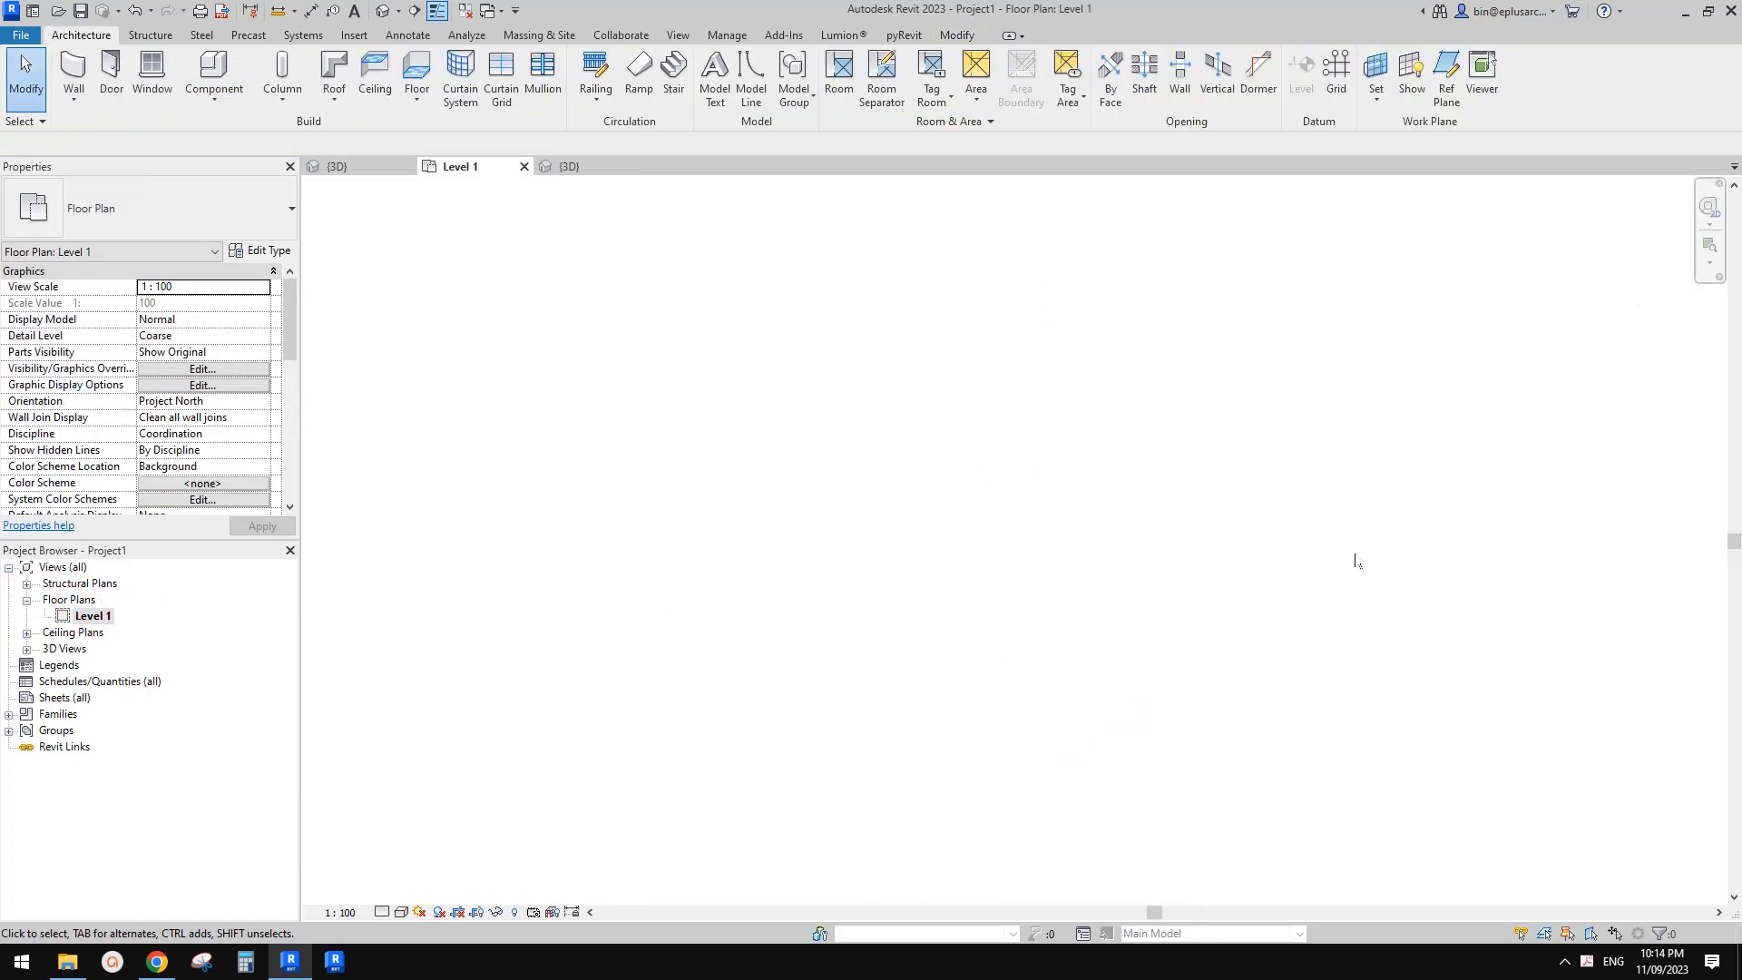
key(v)
key(v)
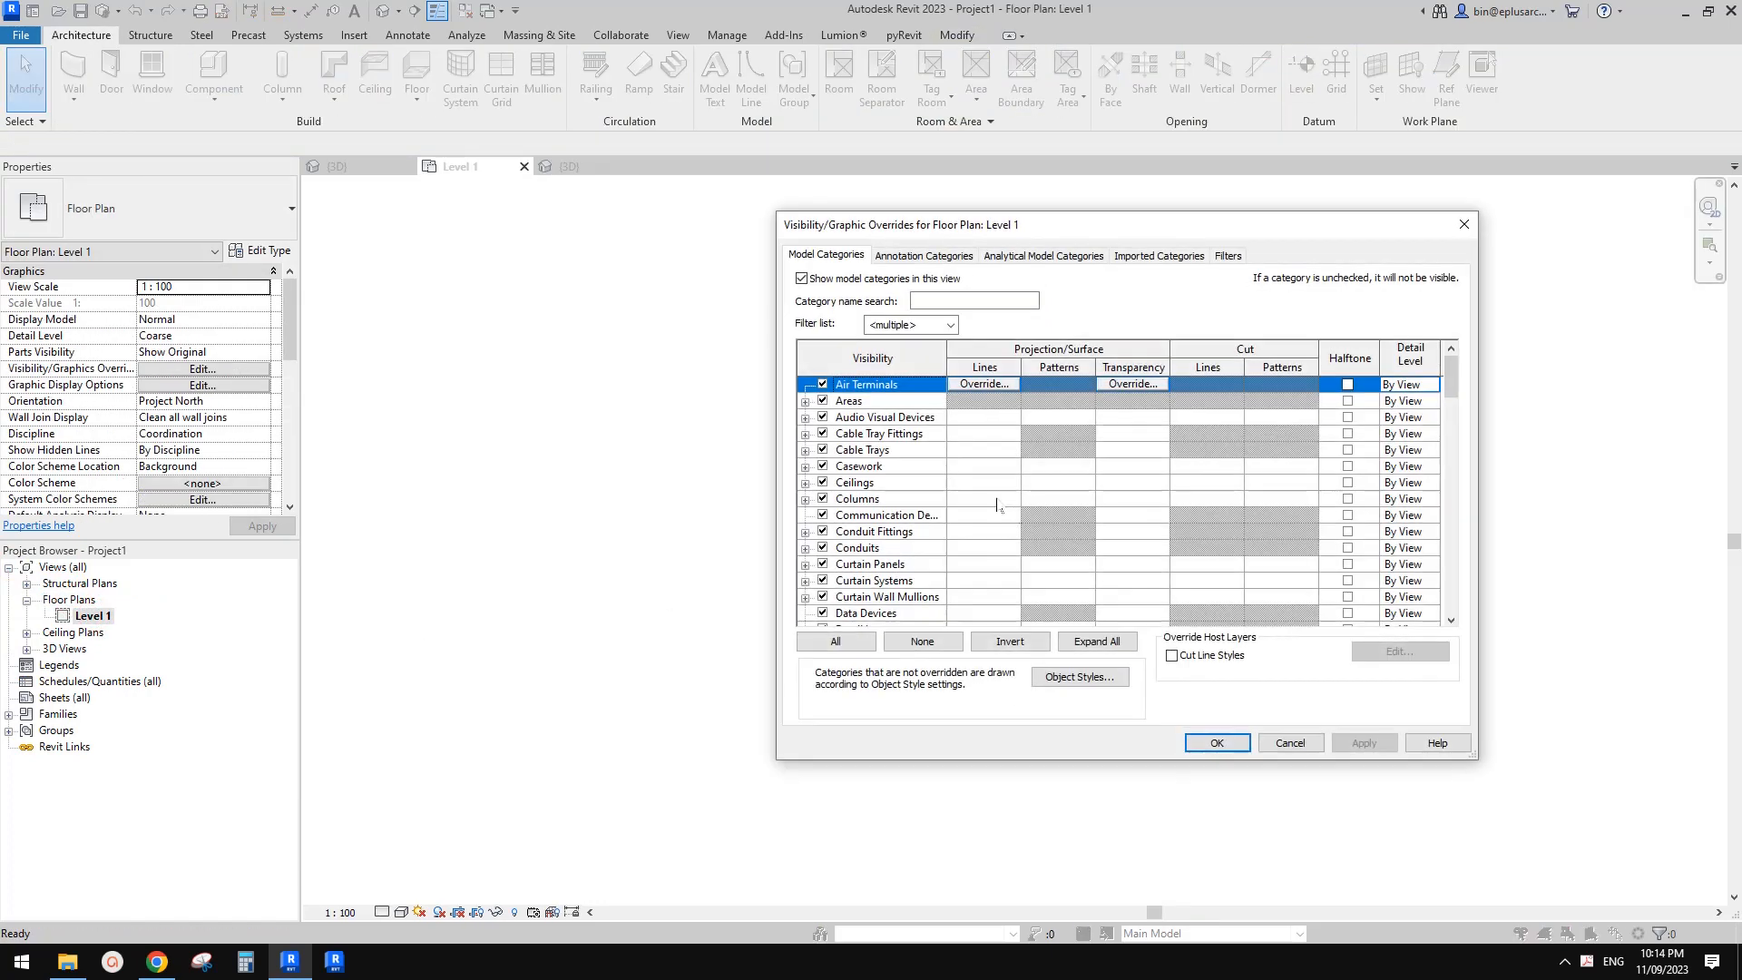
click(862, 504)
key(Escape)
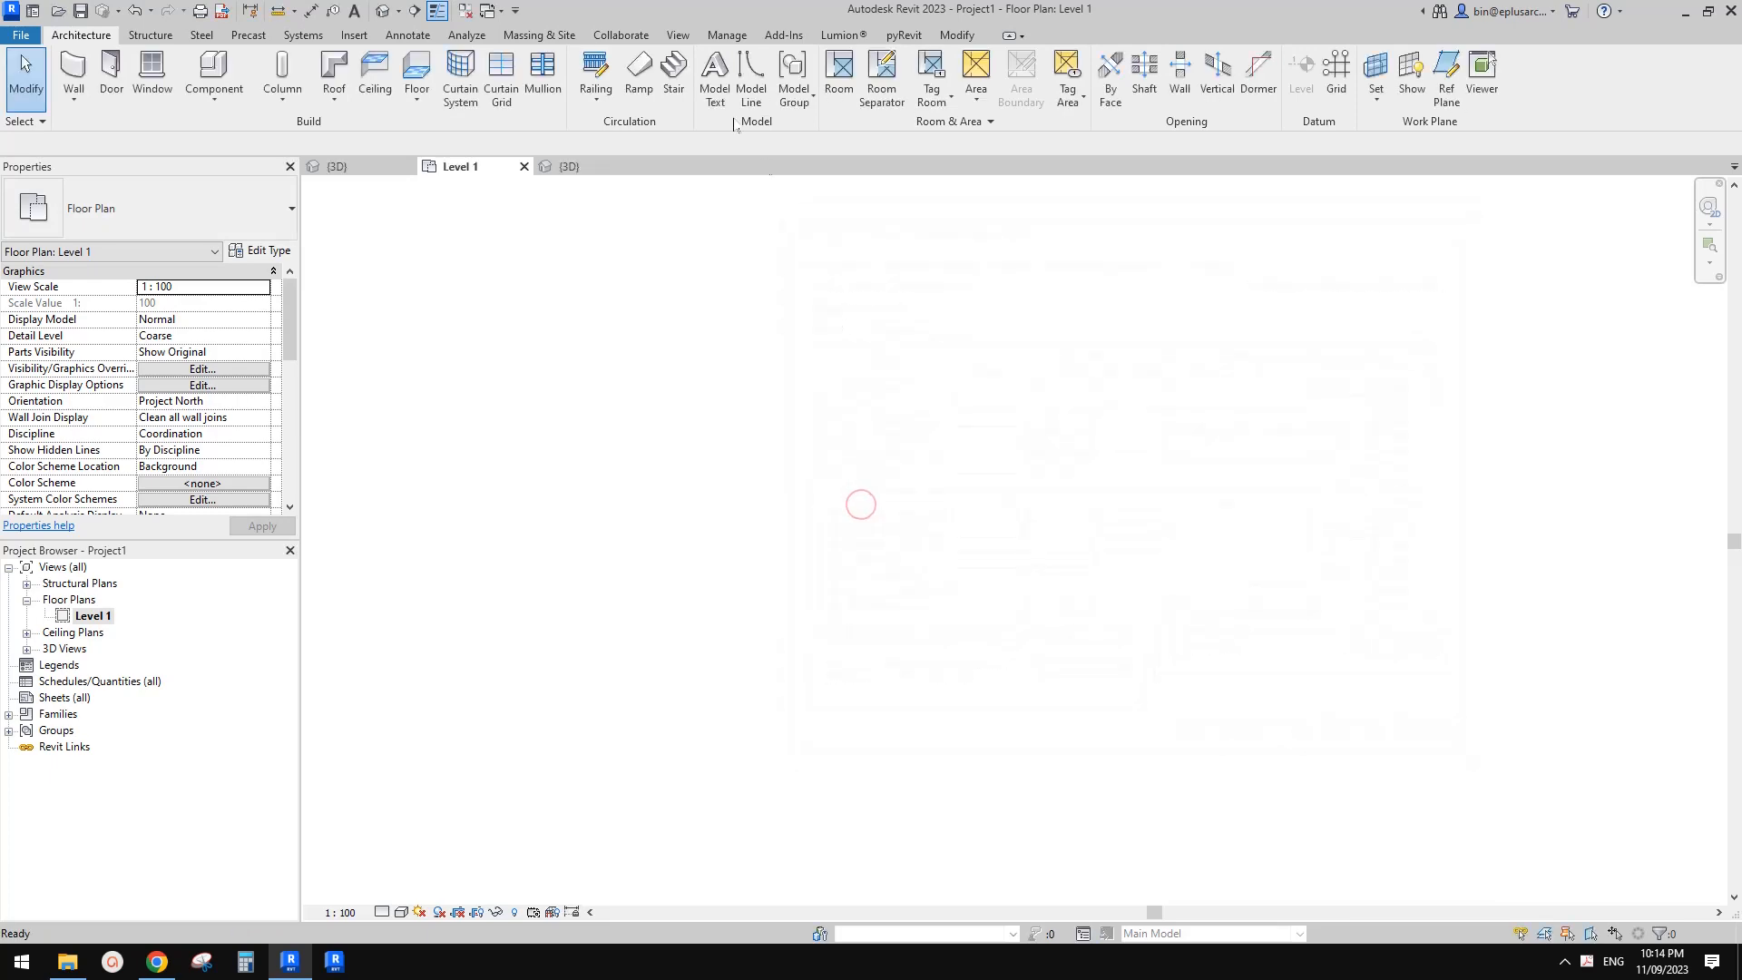
- Turn on the visibility of the Mass category in the Level 1 floor plan's visibility/graphic overrides
click(545, 35)
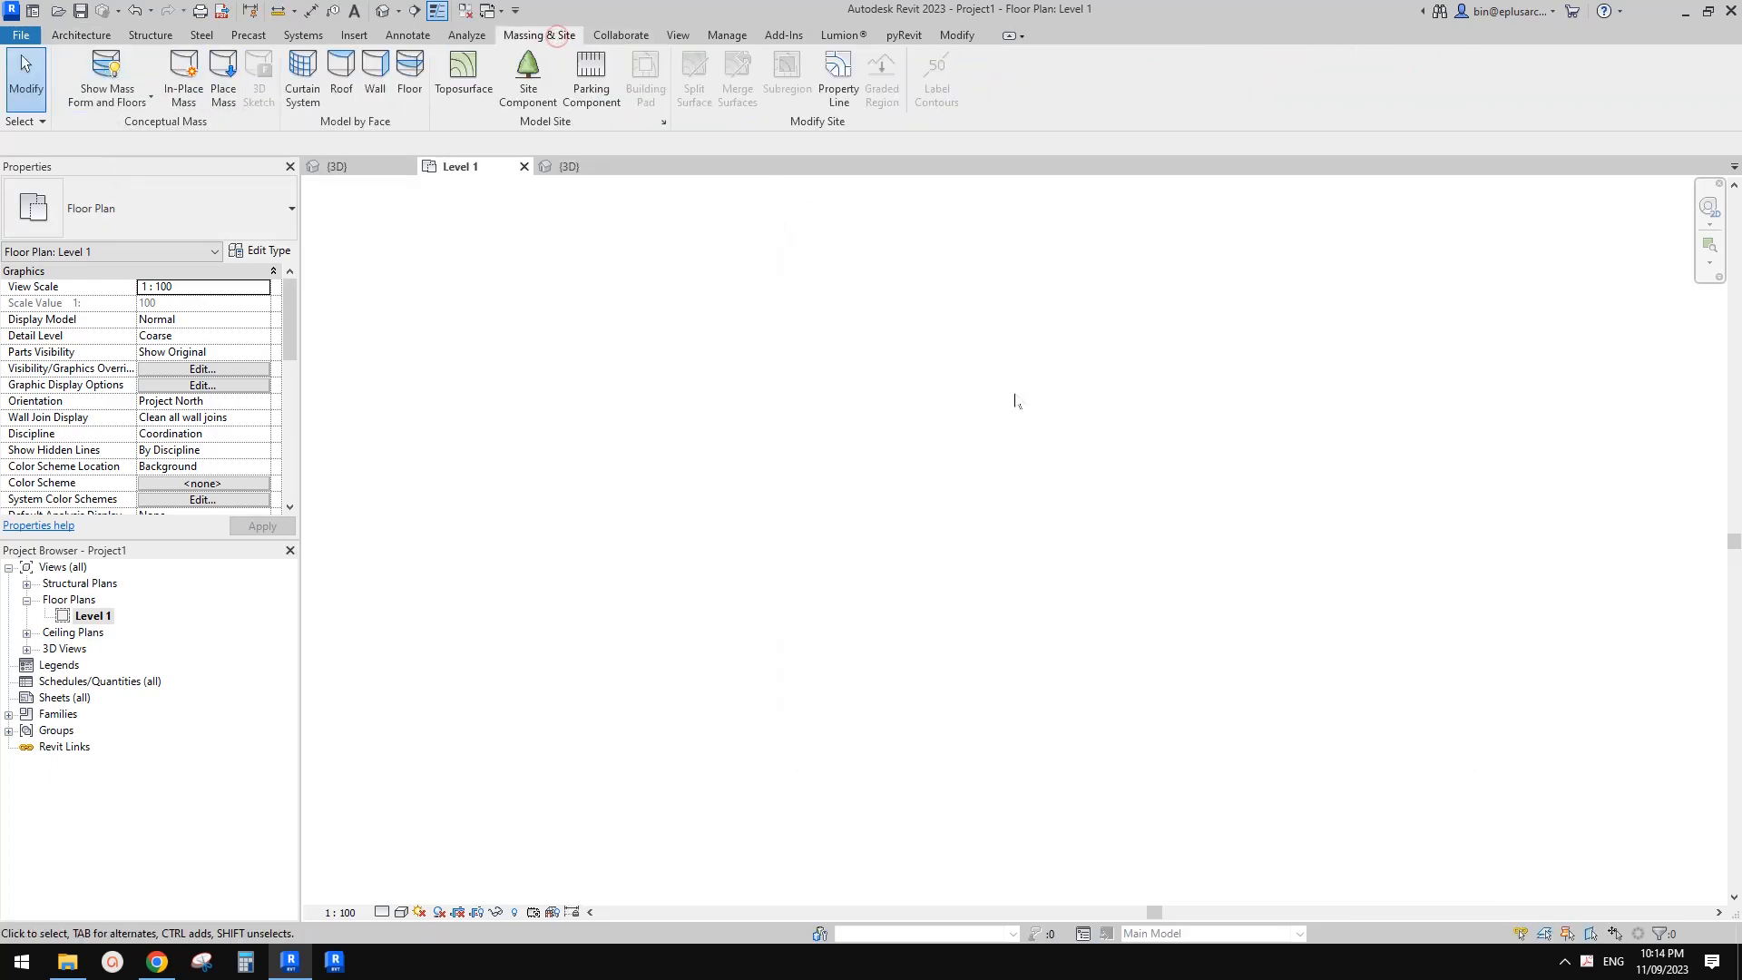
key(v)
key(g)
click(892, 517)
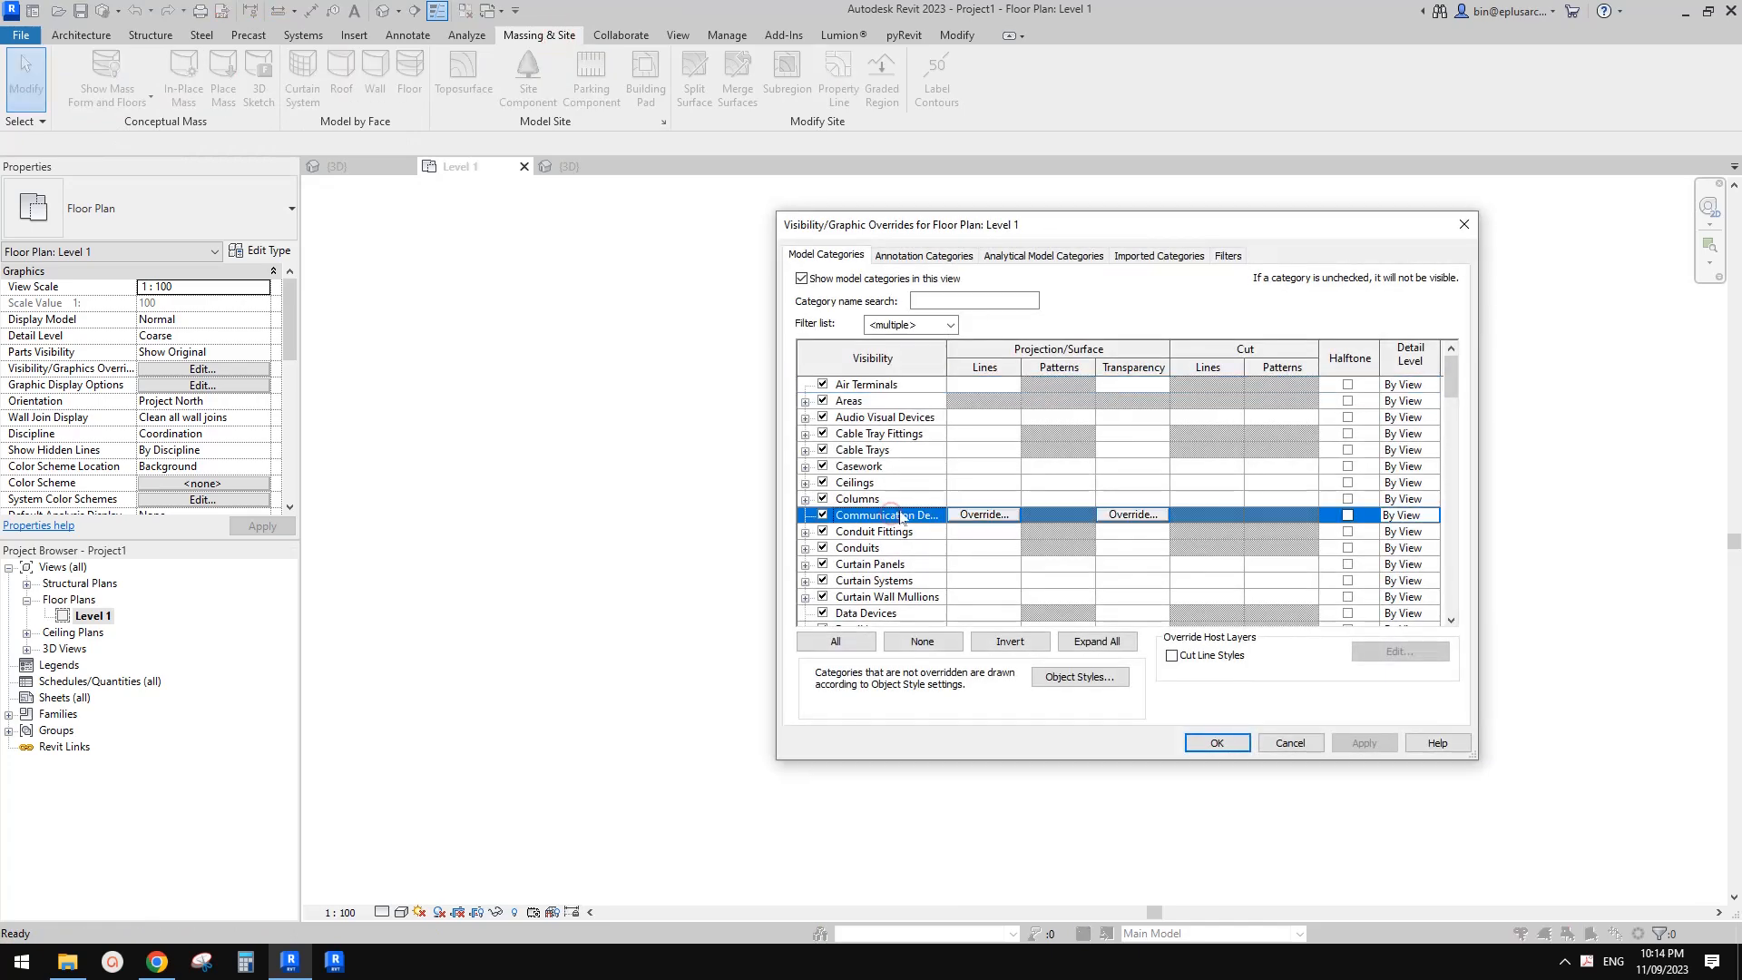
key(m)
click(823, 564)
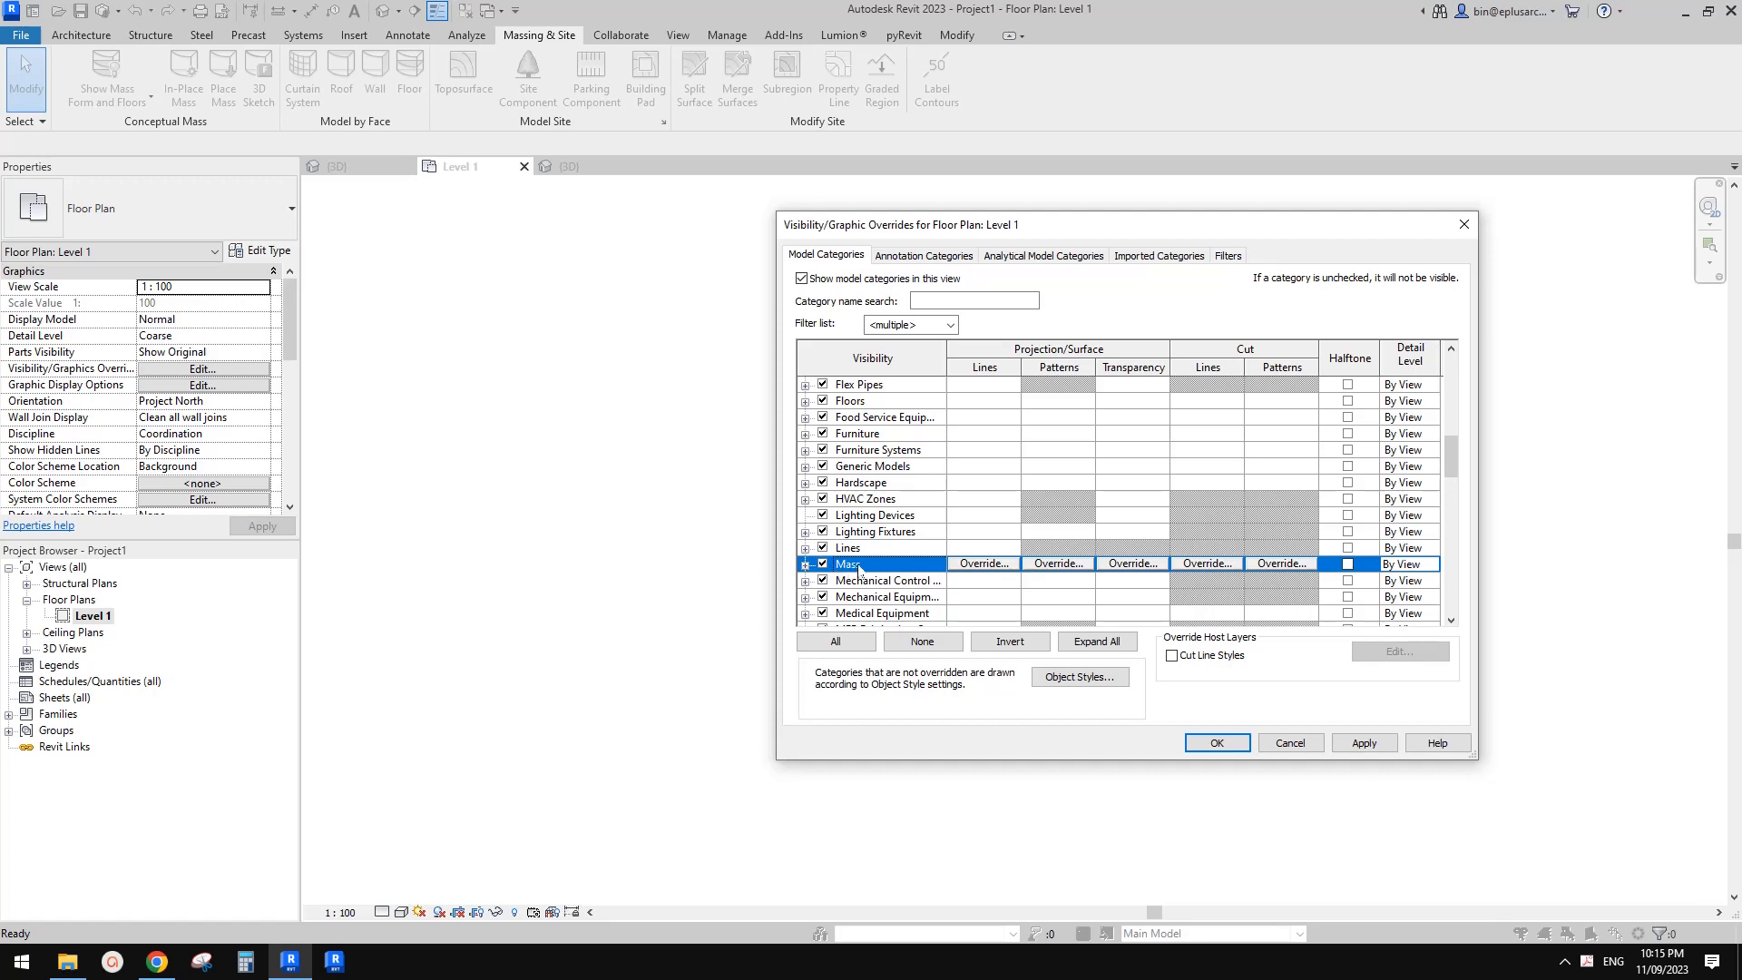
scroll(871, 573, down, 1)
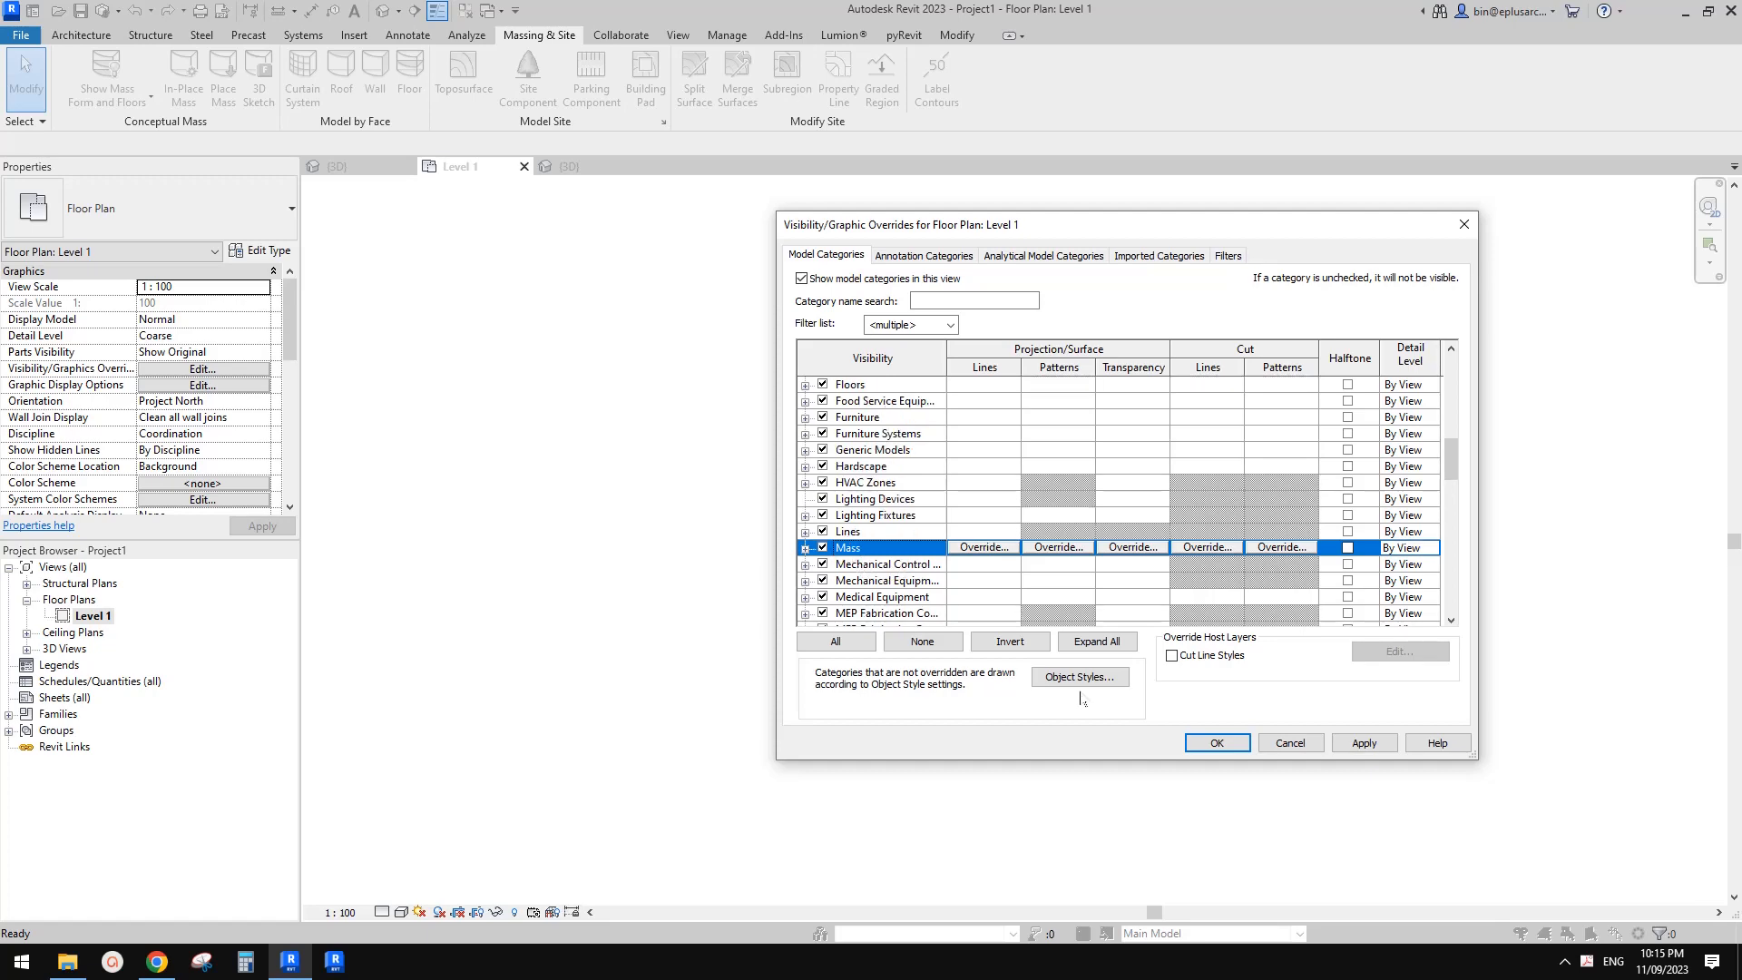
click(1217, 742)
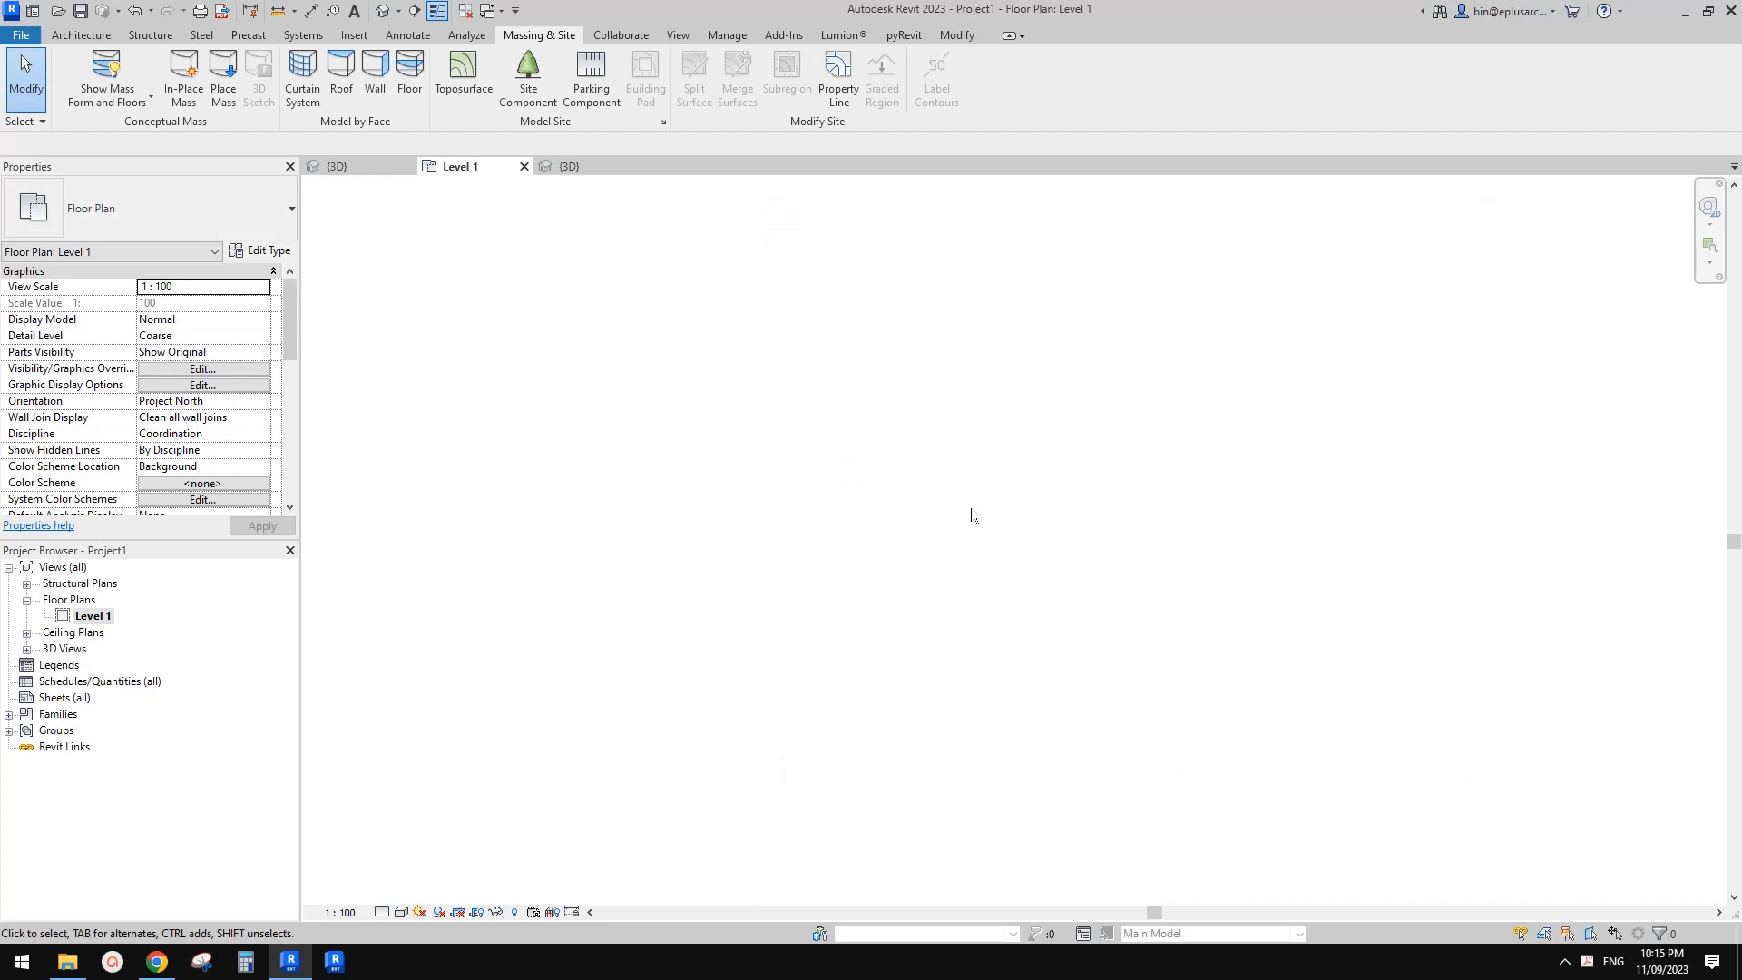
- Check the Mass category and its subcategories in the Level 1 visibility/graphic overrides without changing anything
click(94, 619)
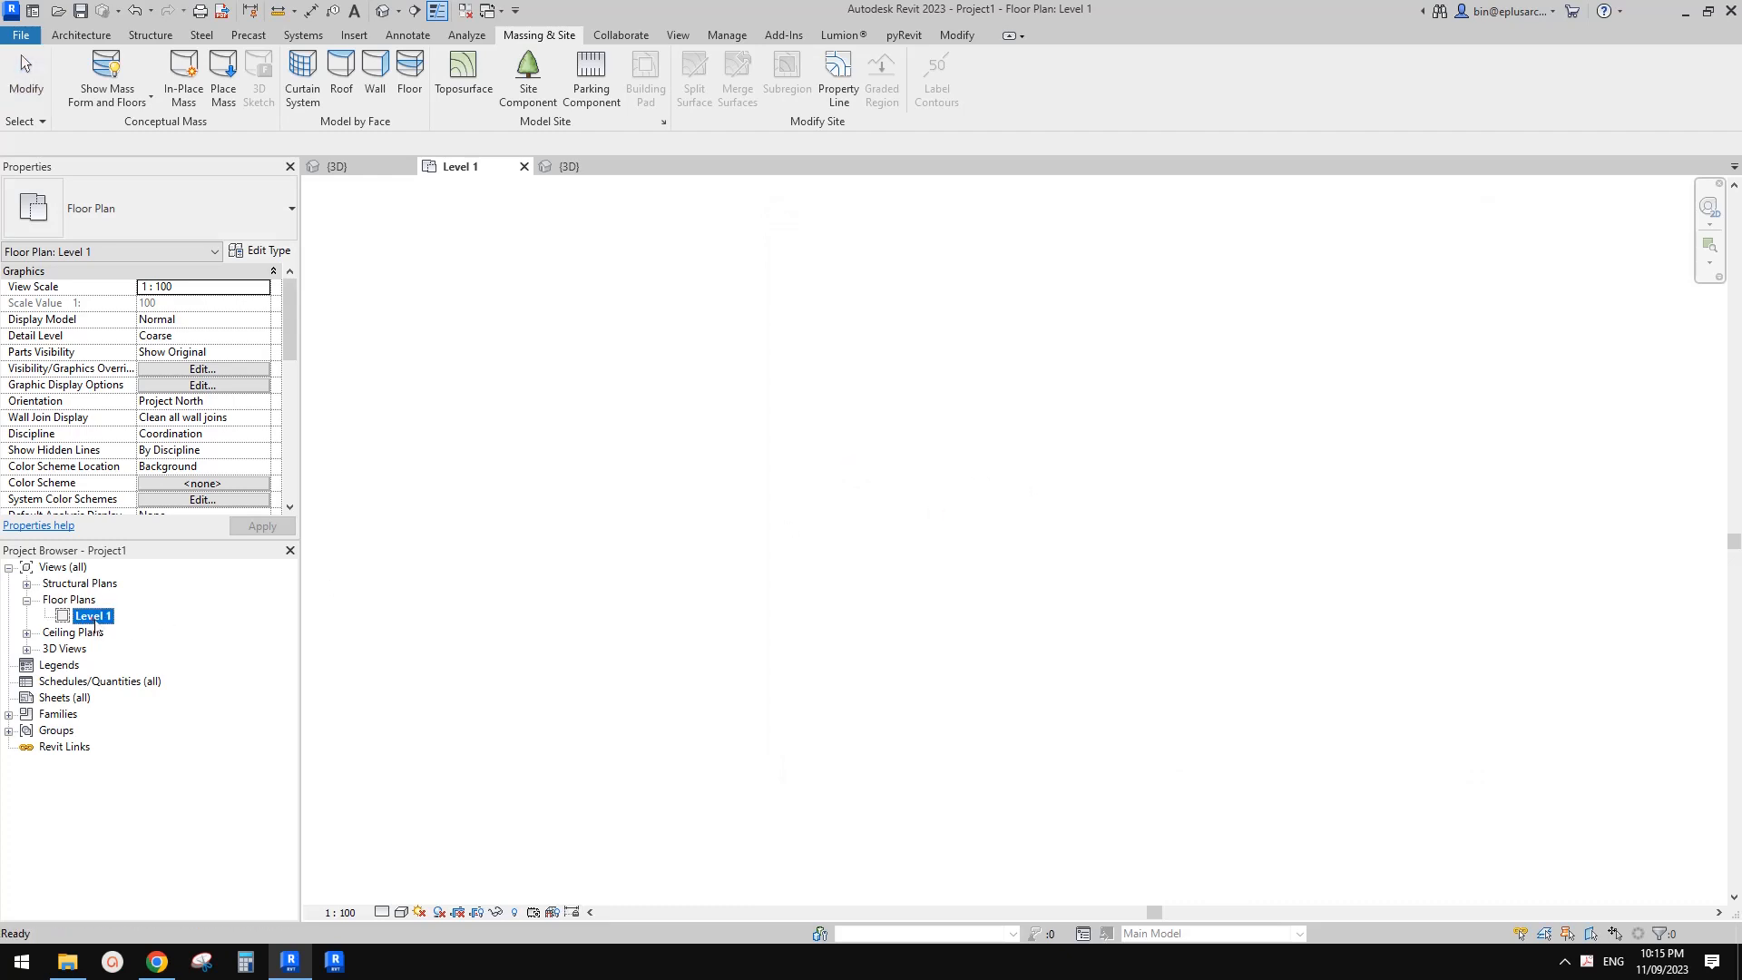
click(508, 512)
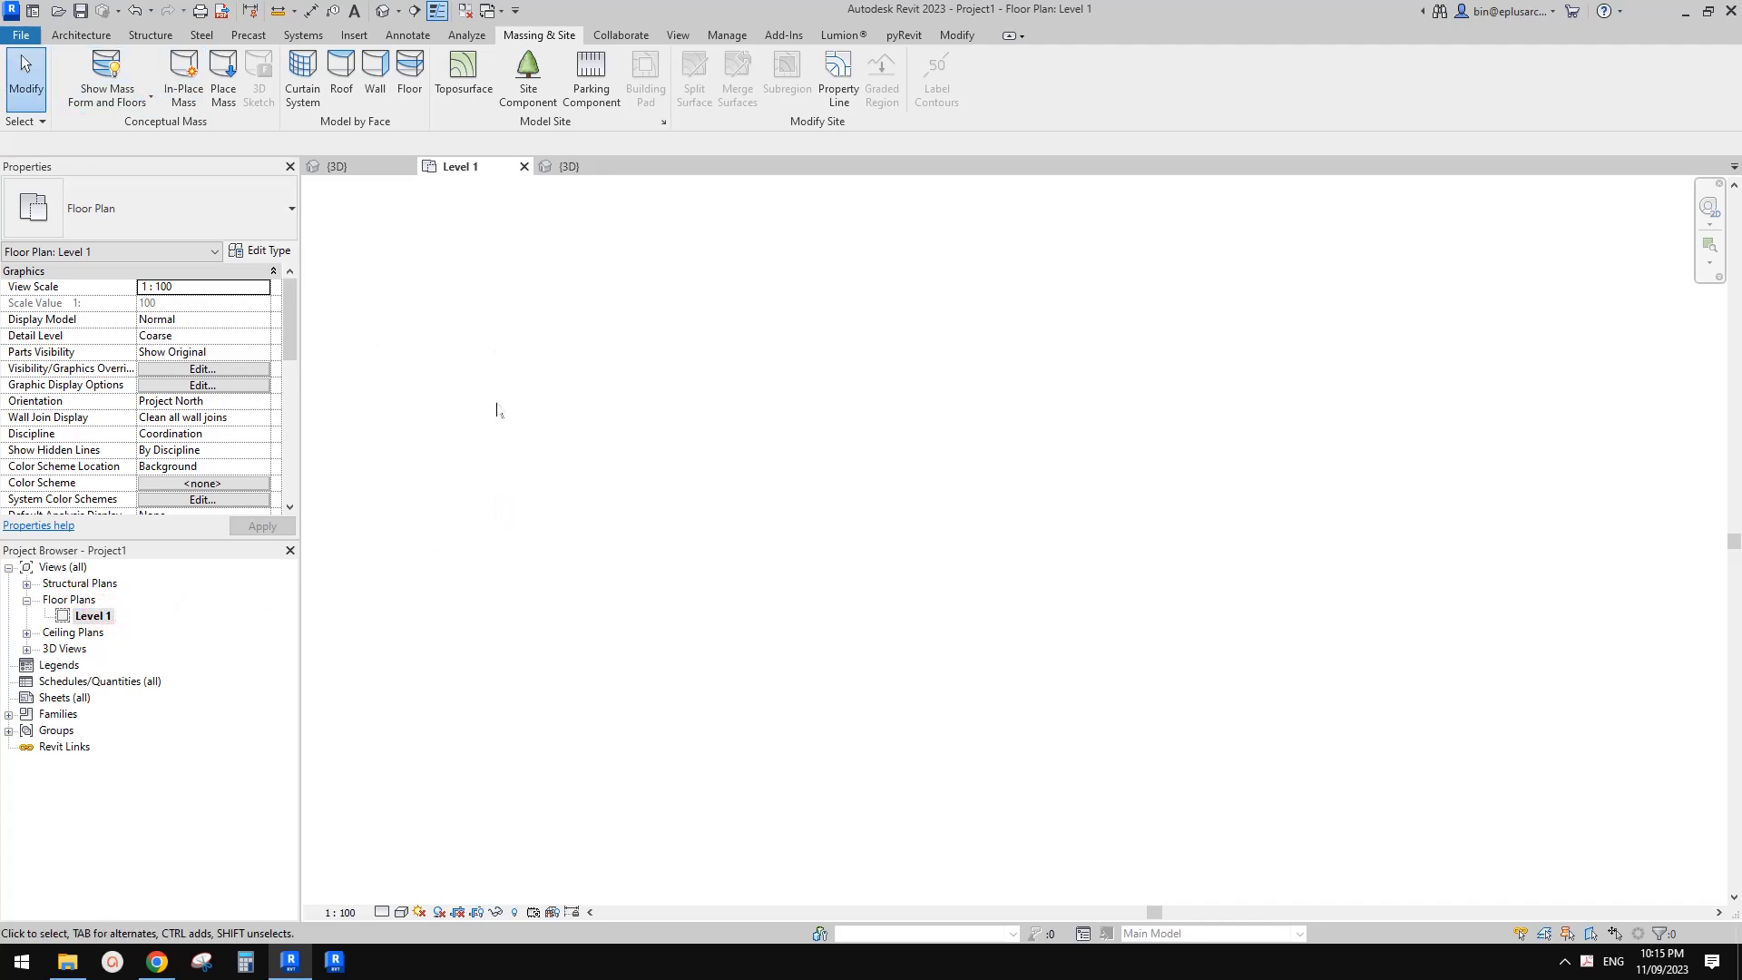
key(v)
key(v)
click(880, 537)
key(m)
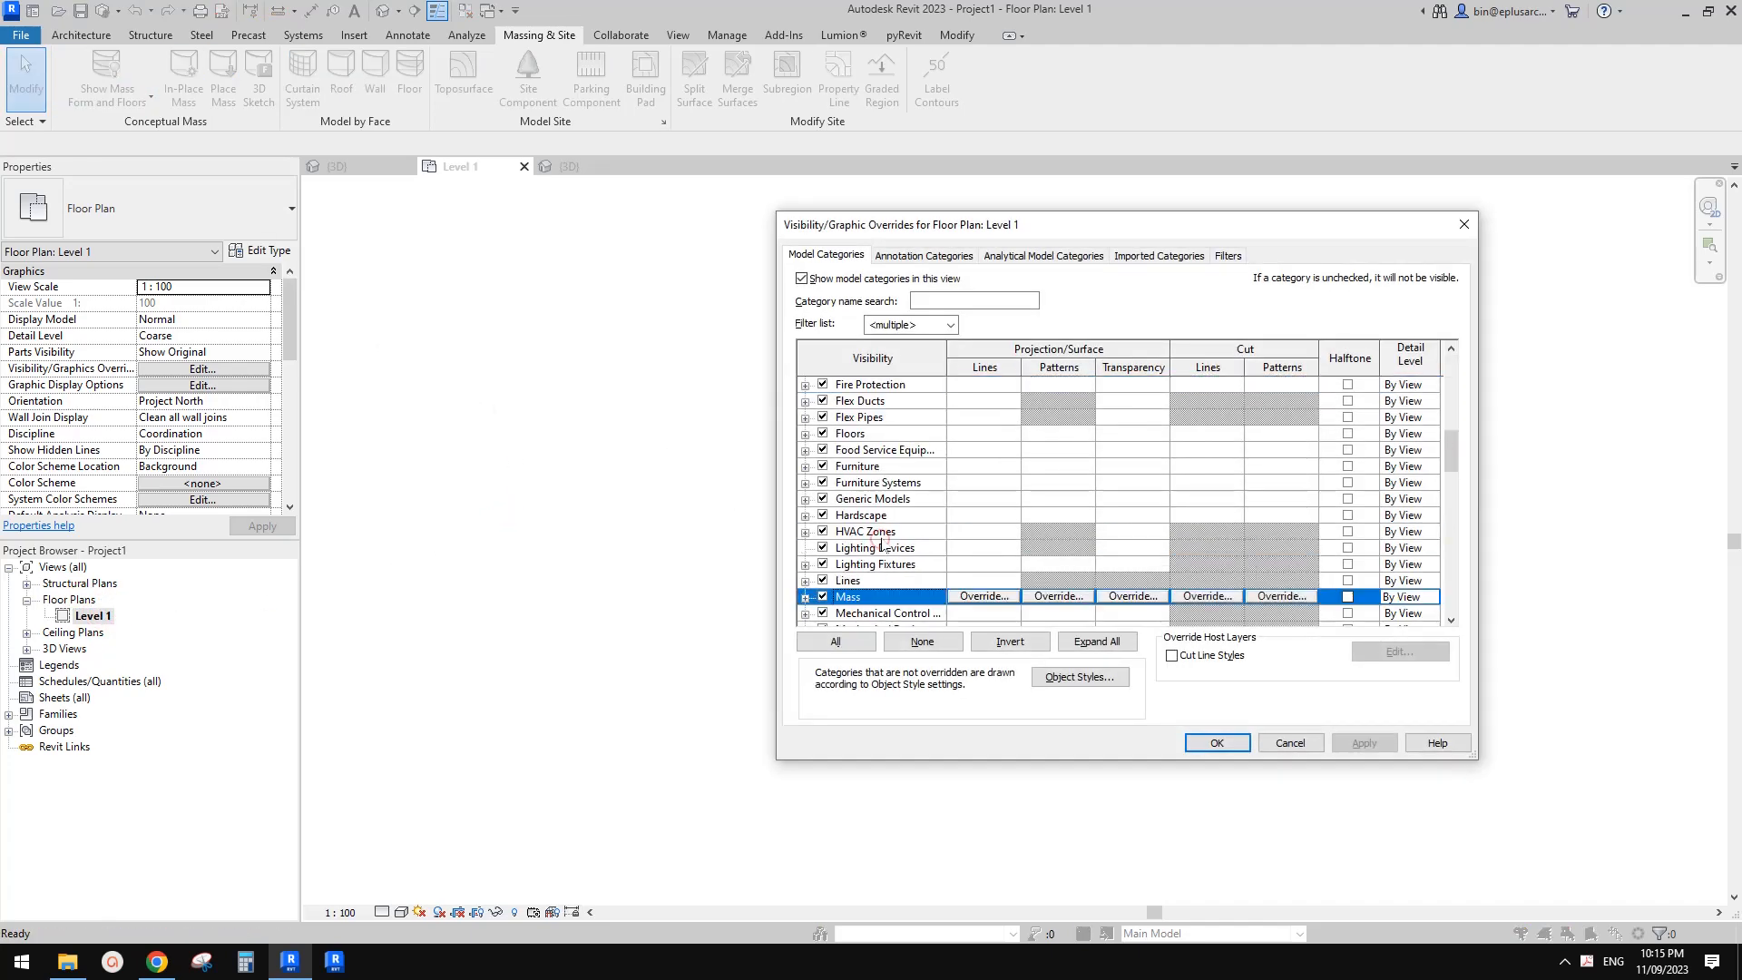
scroll(882, 545, down, 1)
click(804, 547)
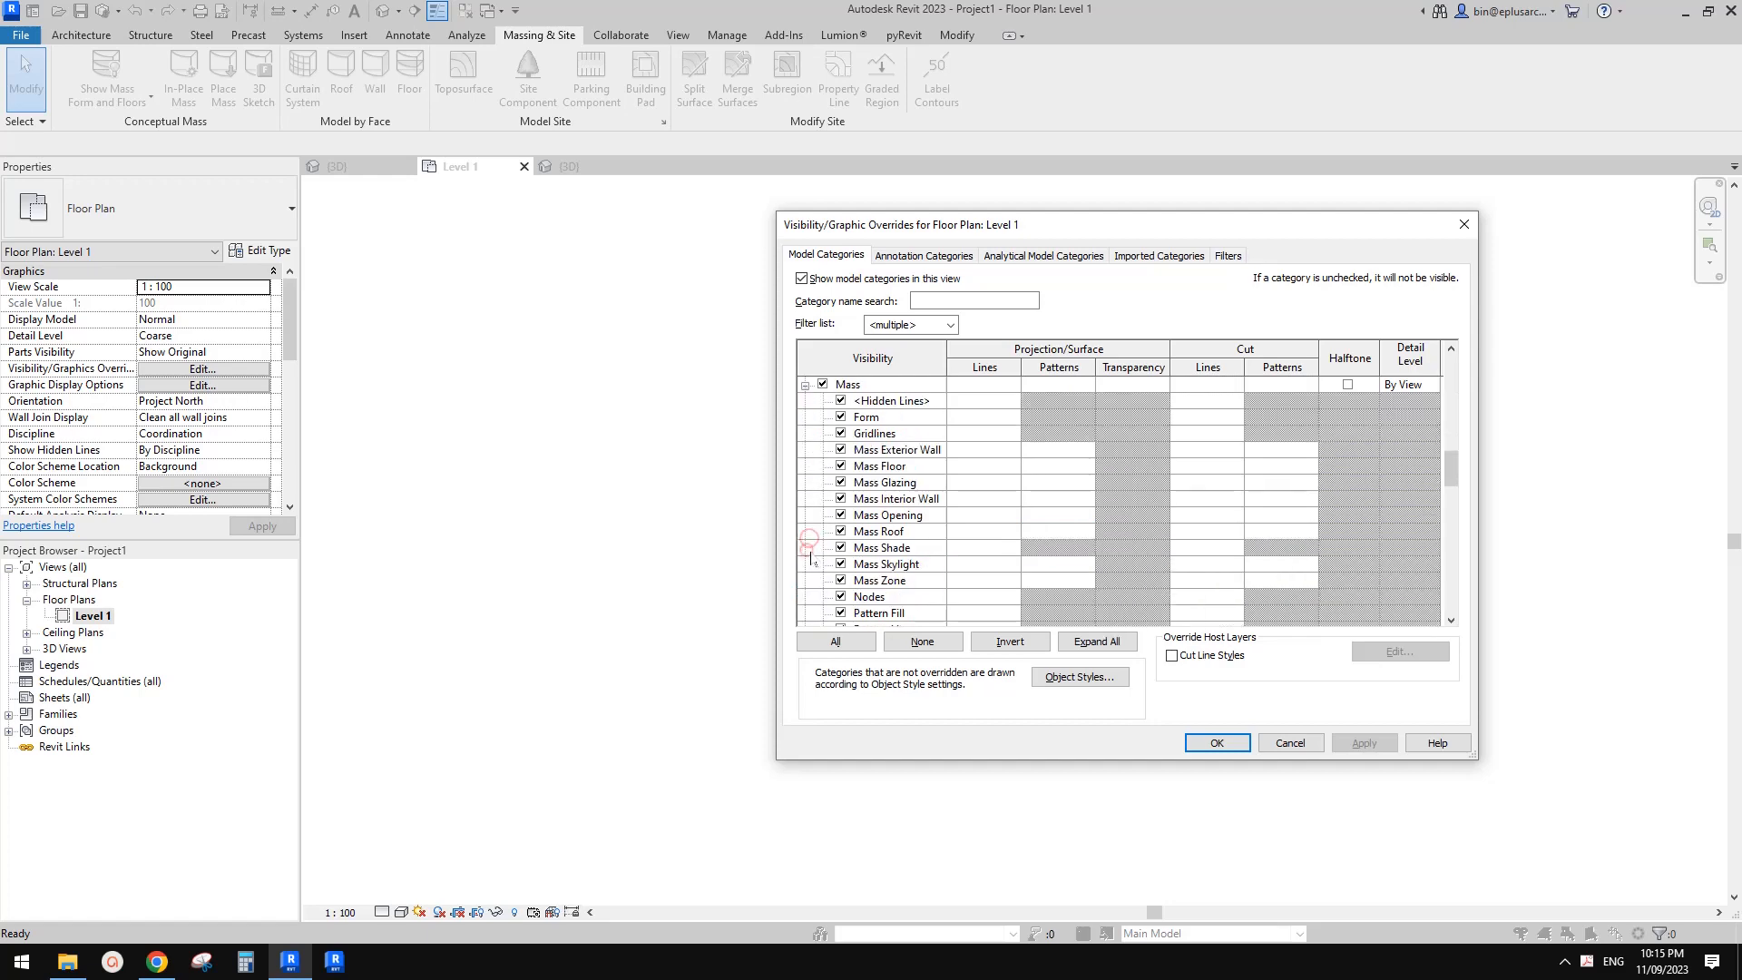
click(805, 389)
click(1299, 744)
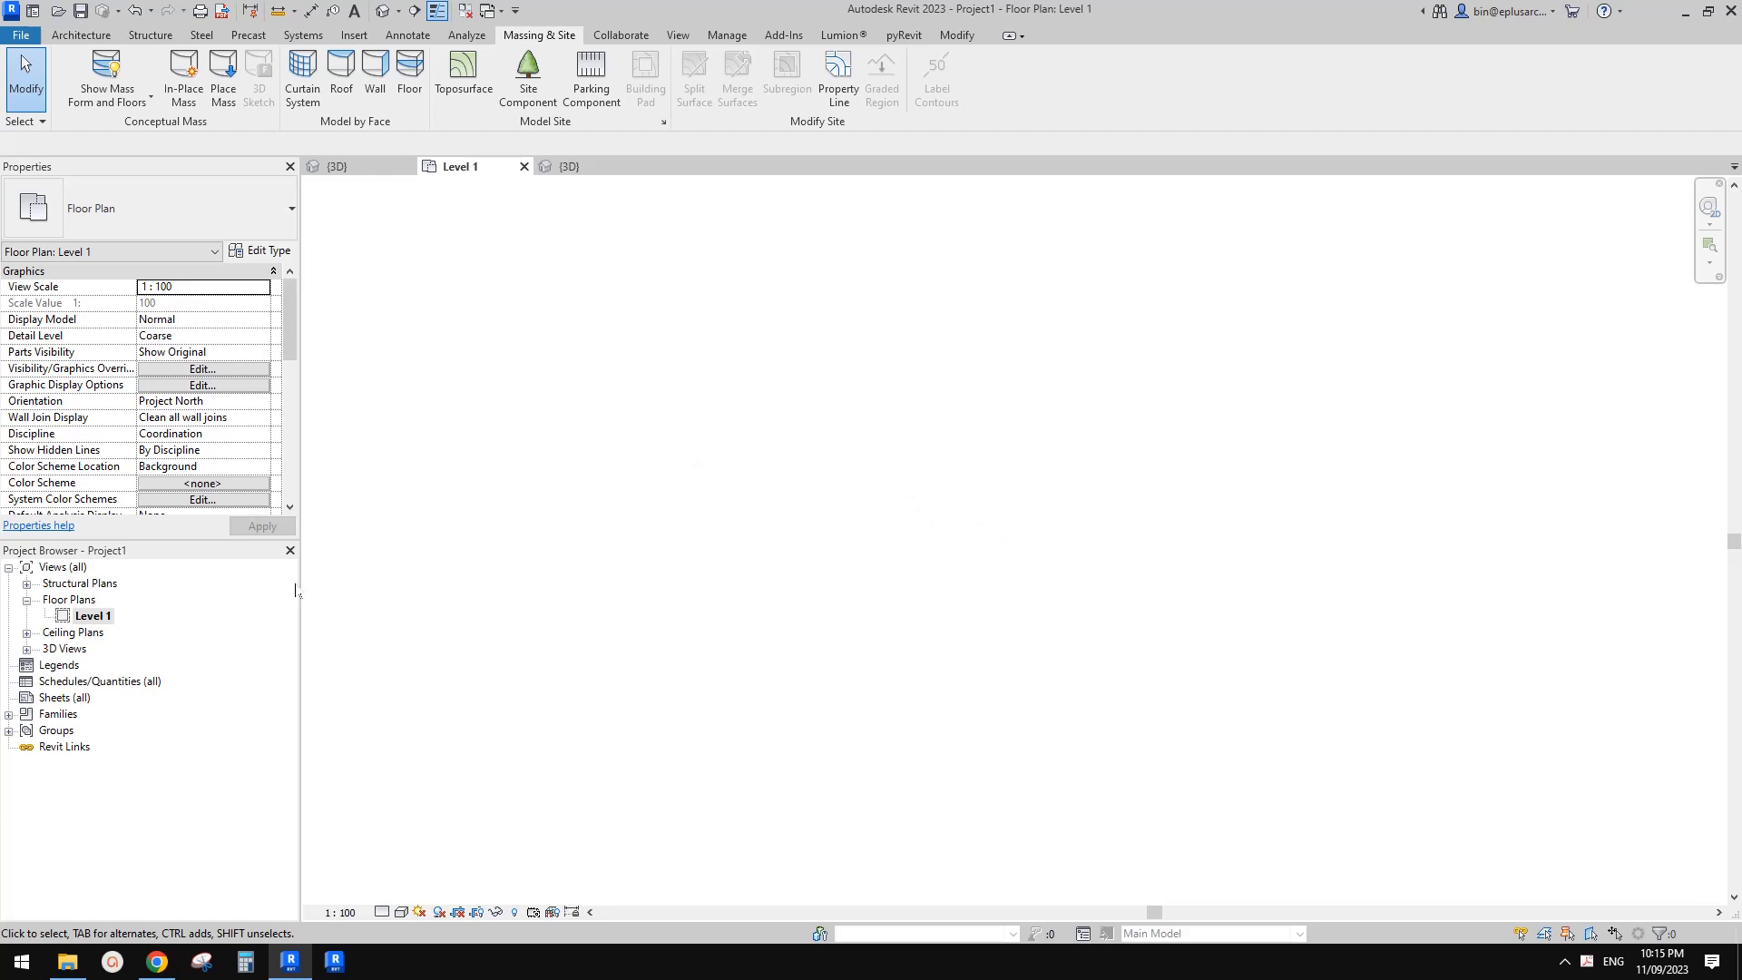
- Set the cut plane offset in the Level 1 floor plan's view range to 999999
click(94, 616)
scroll(281, 419, down, 5)
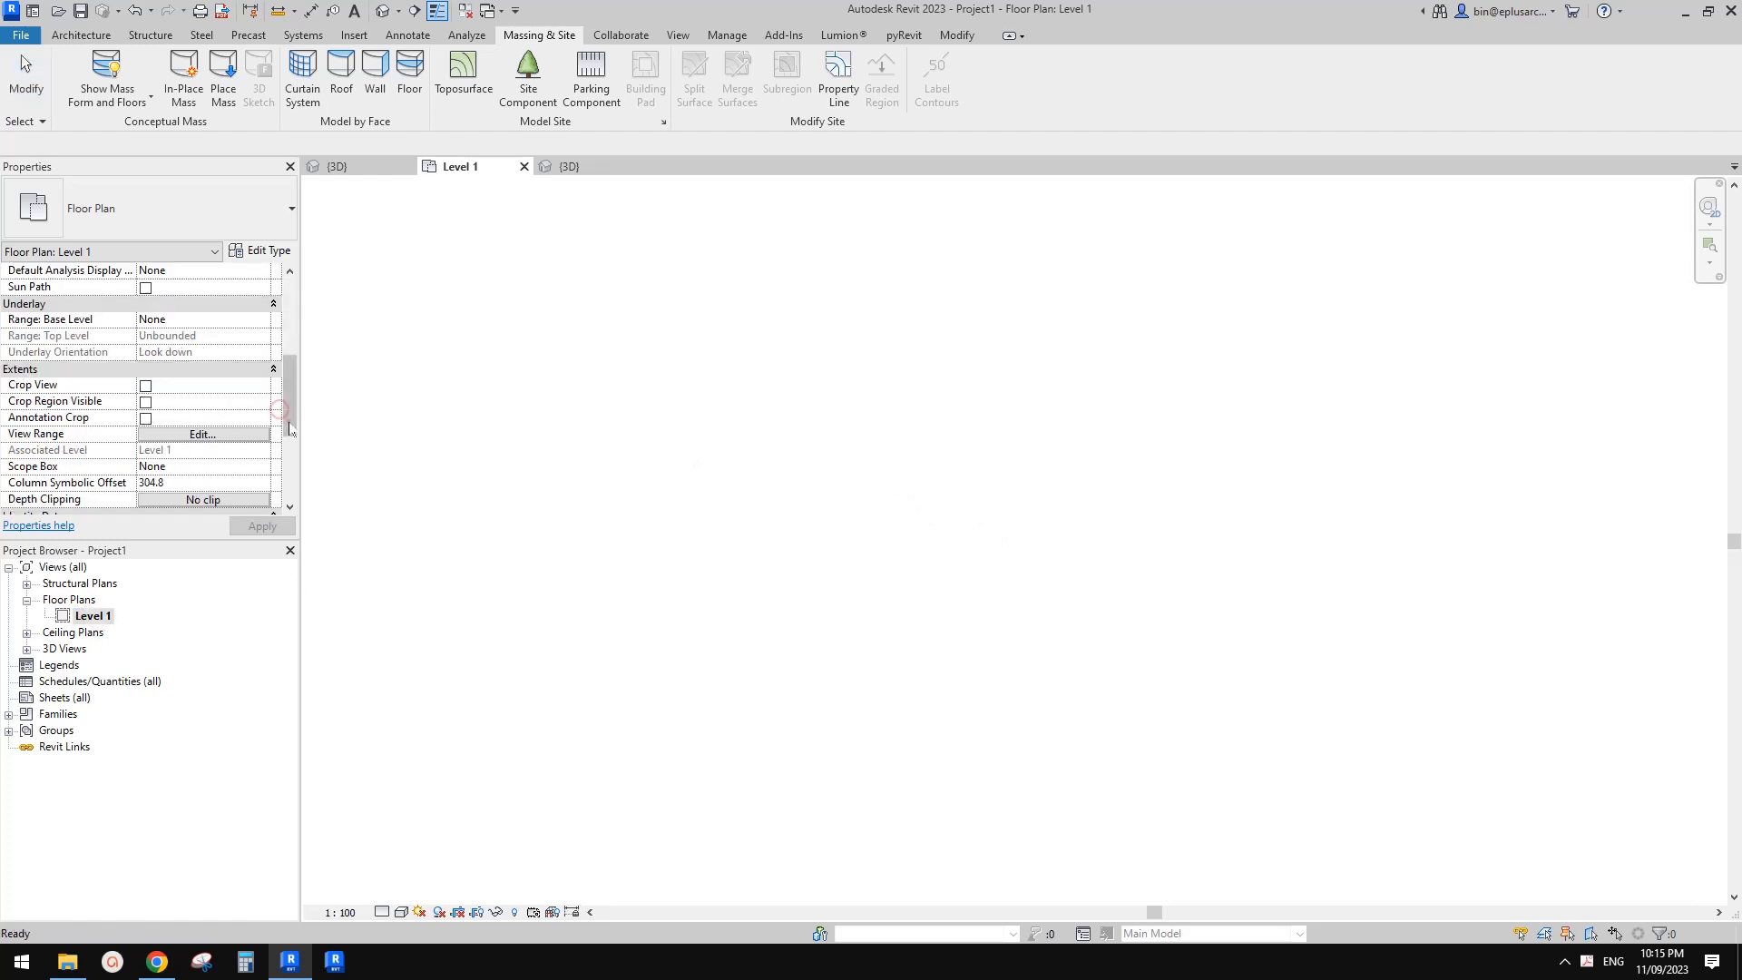
scroll(290, 418, up, 3)
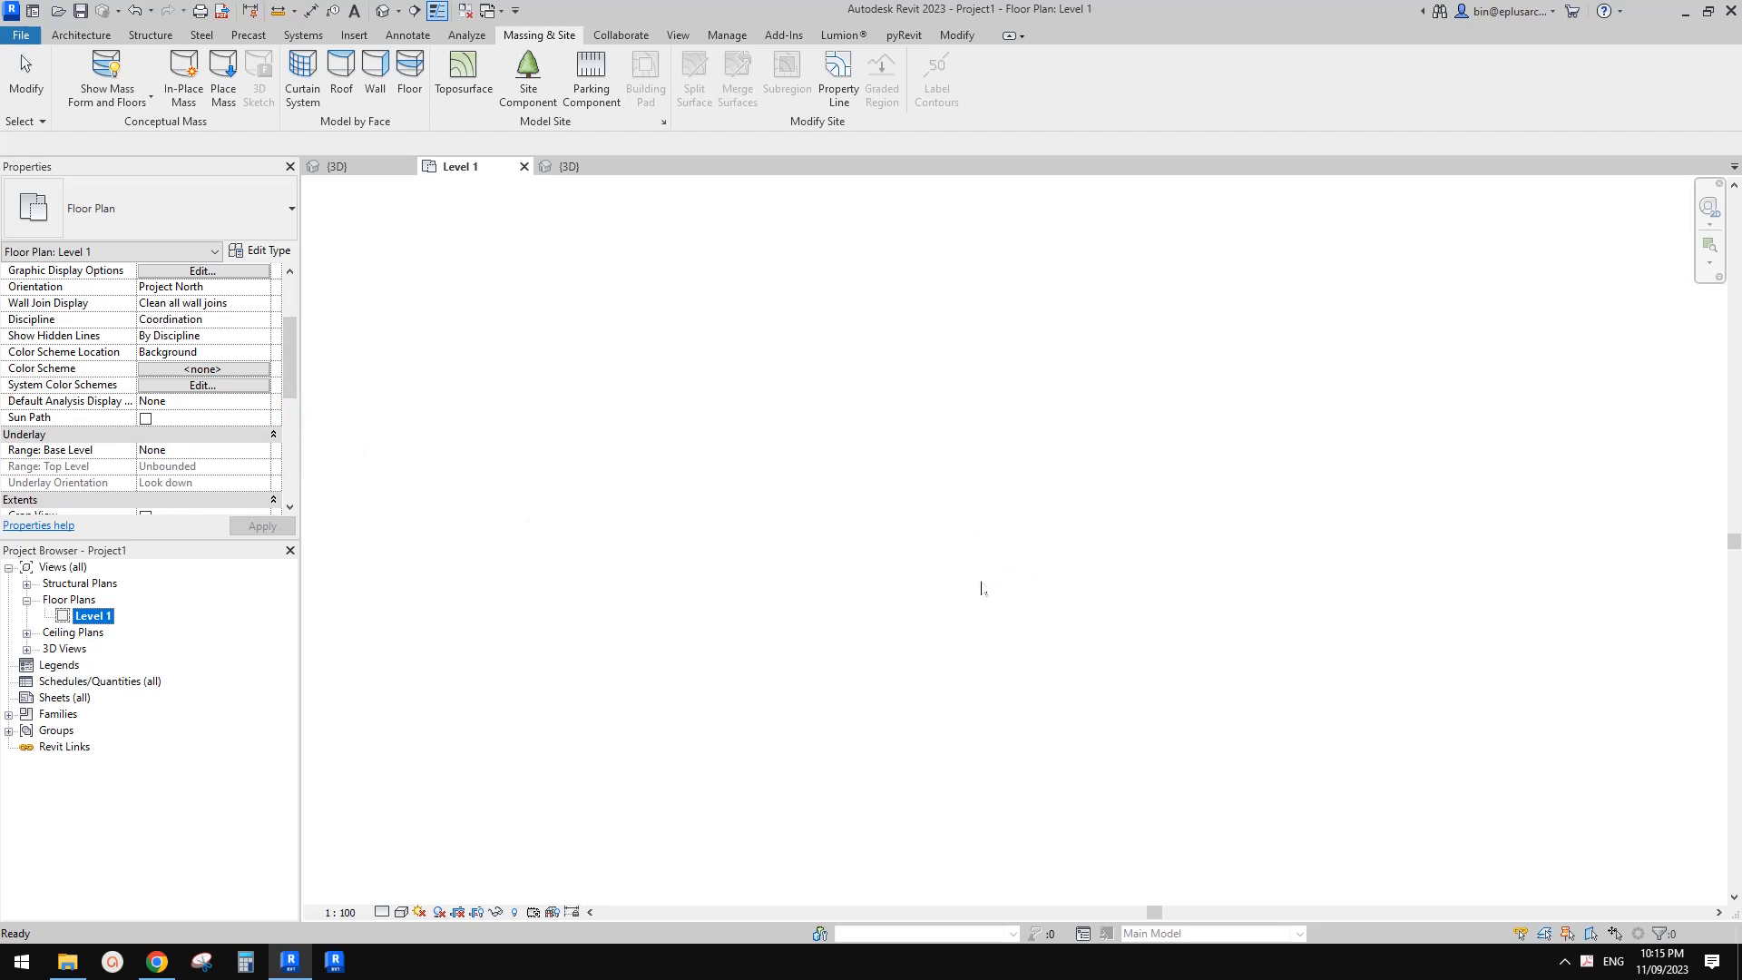
scroll(254, 399, down, 3)
click(227, 402)
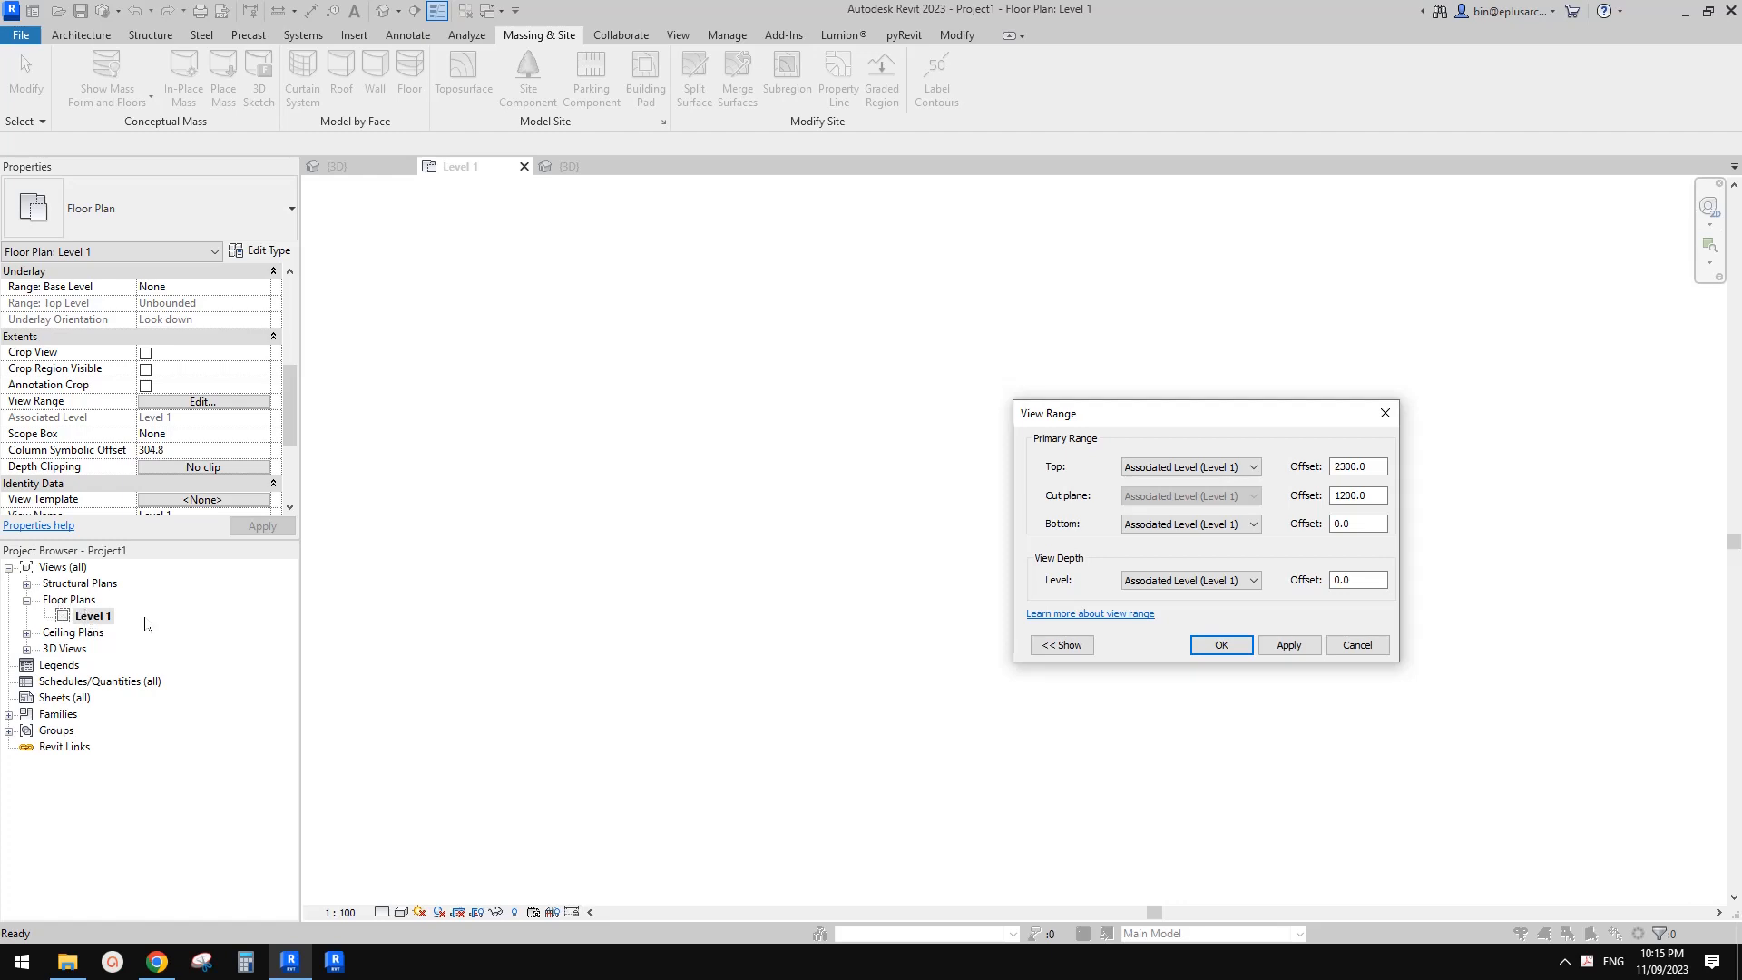
drag(1365, 497, 1285, 500)
text(999999)
- Set the top offset of the Level 1 view range to 999999 and apply the view range
drag(1373, 471, 1304, 474)
text(99899)
click(1367, 469)
key(BackSpace)
key(BackSpace)
key(BackSpace)
text(9999)
click(1219, 644)
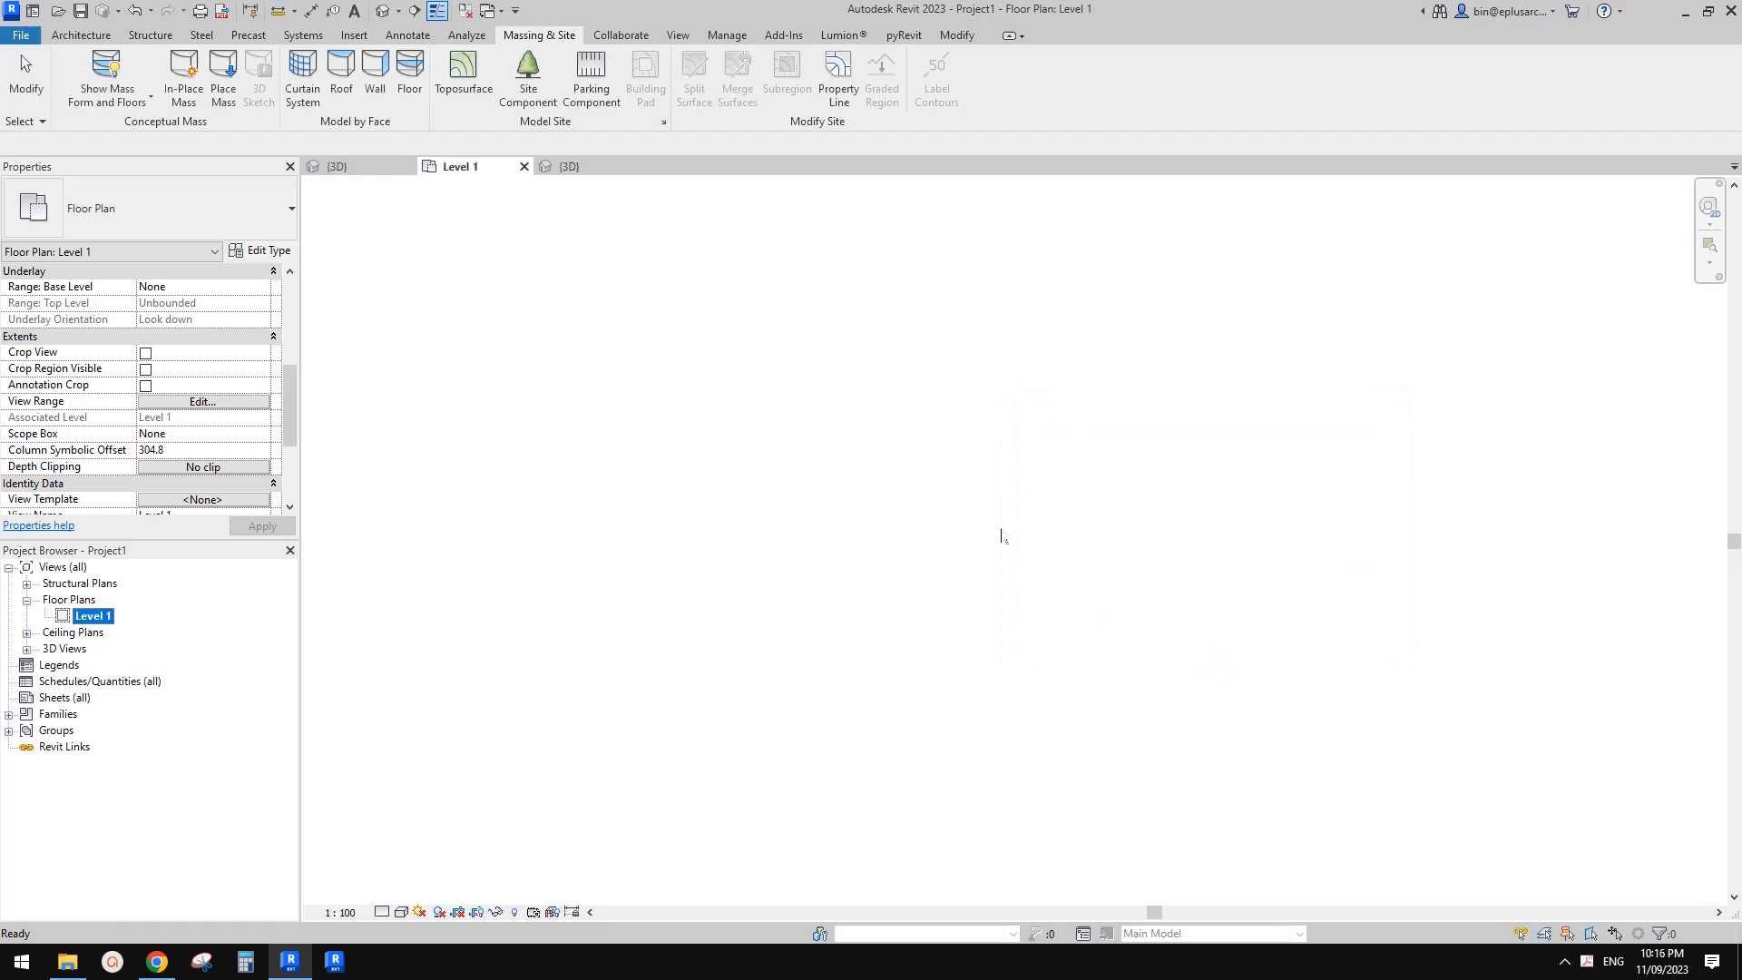
click(998, 526)
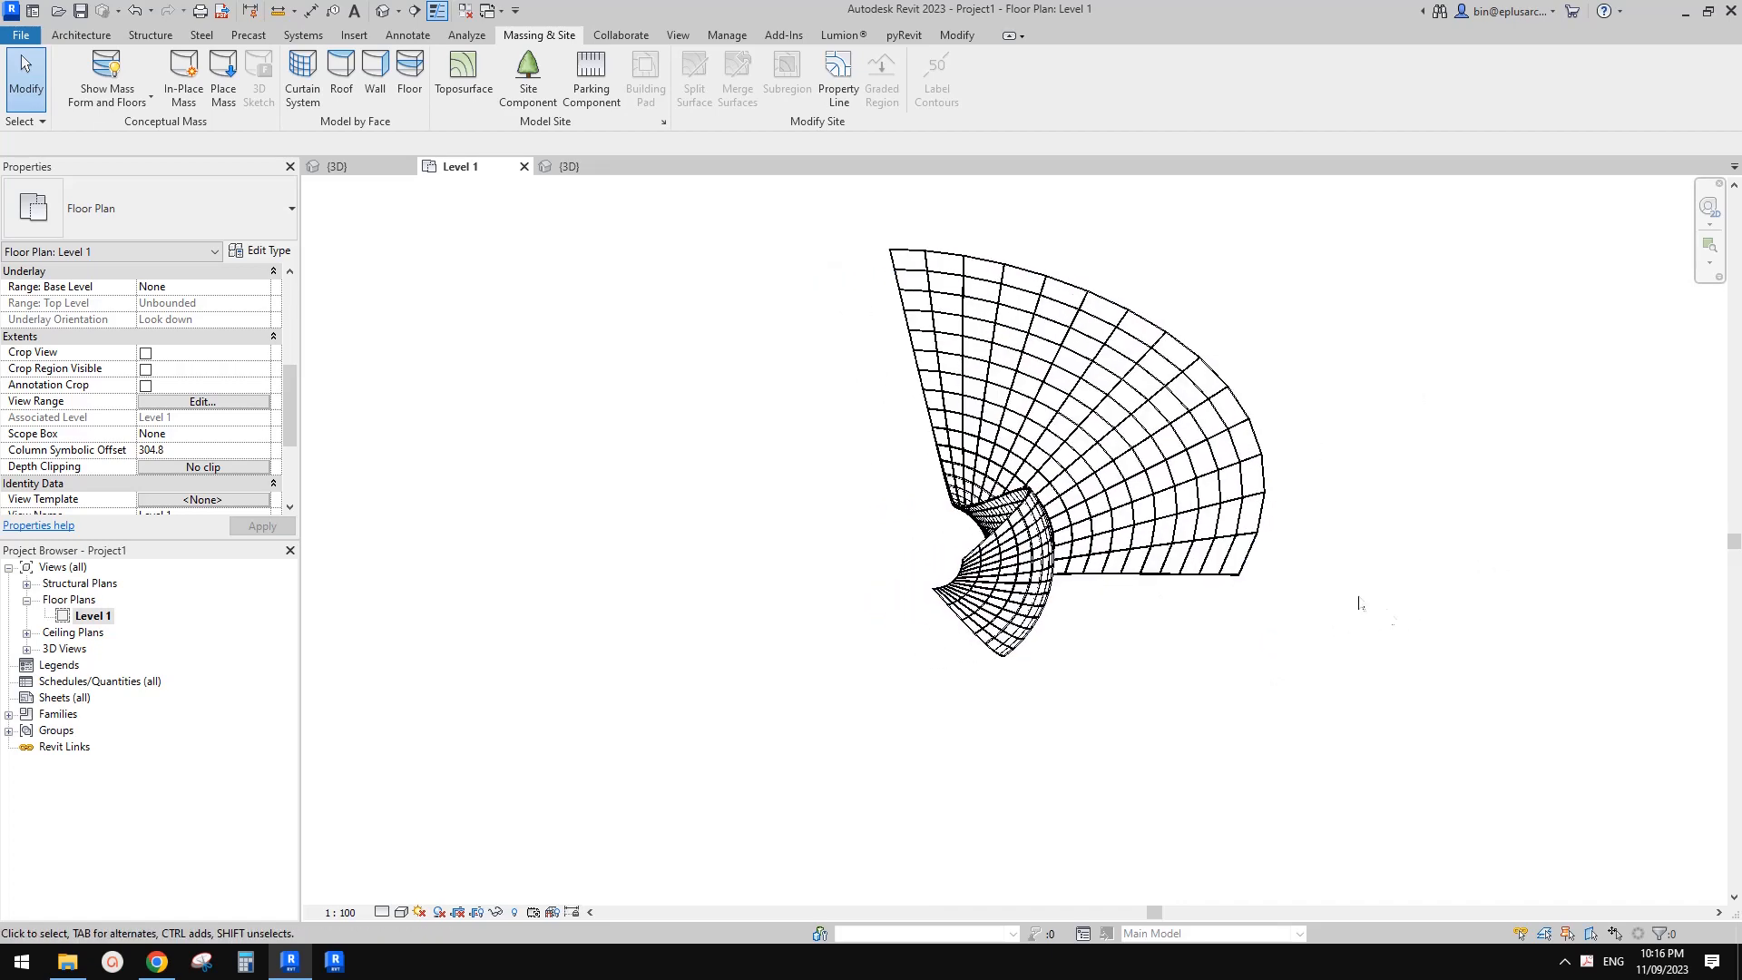
- Create a rotated copy of the tower mass with the Rotate tool, using the mass's inner centre as rotation centre and a 90° angle
click(1109, 551)
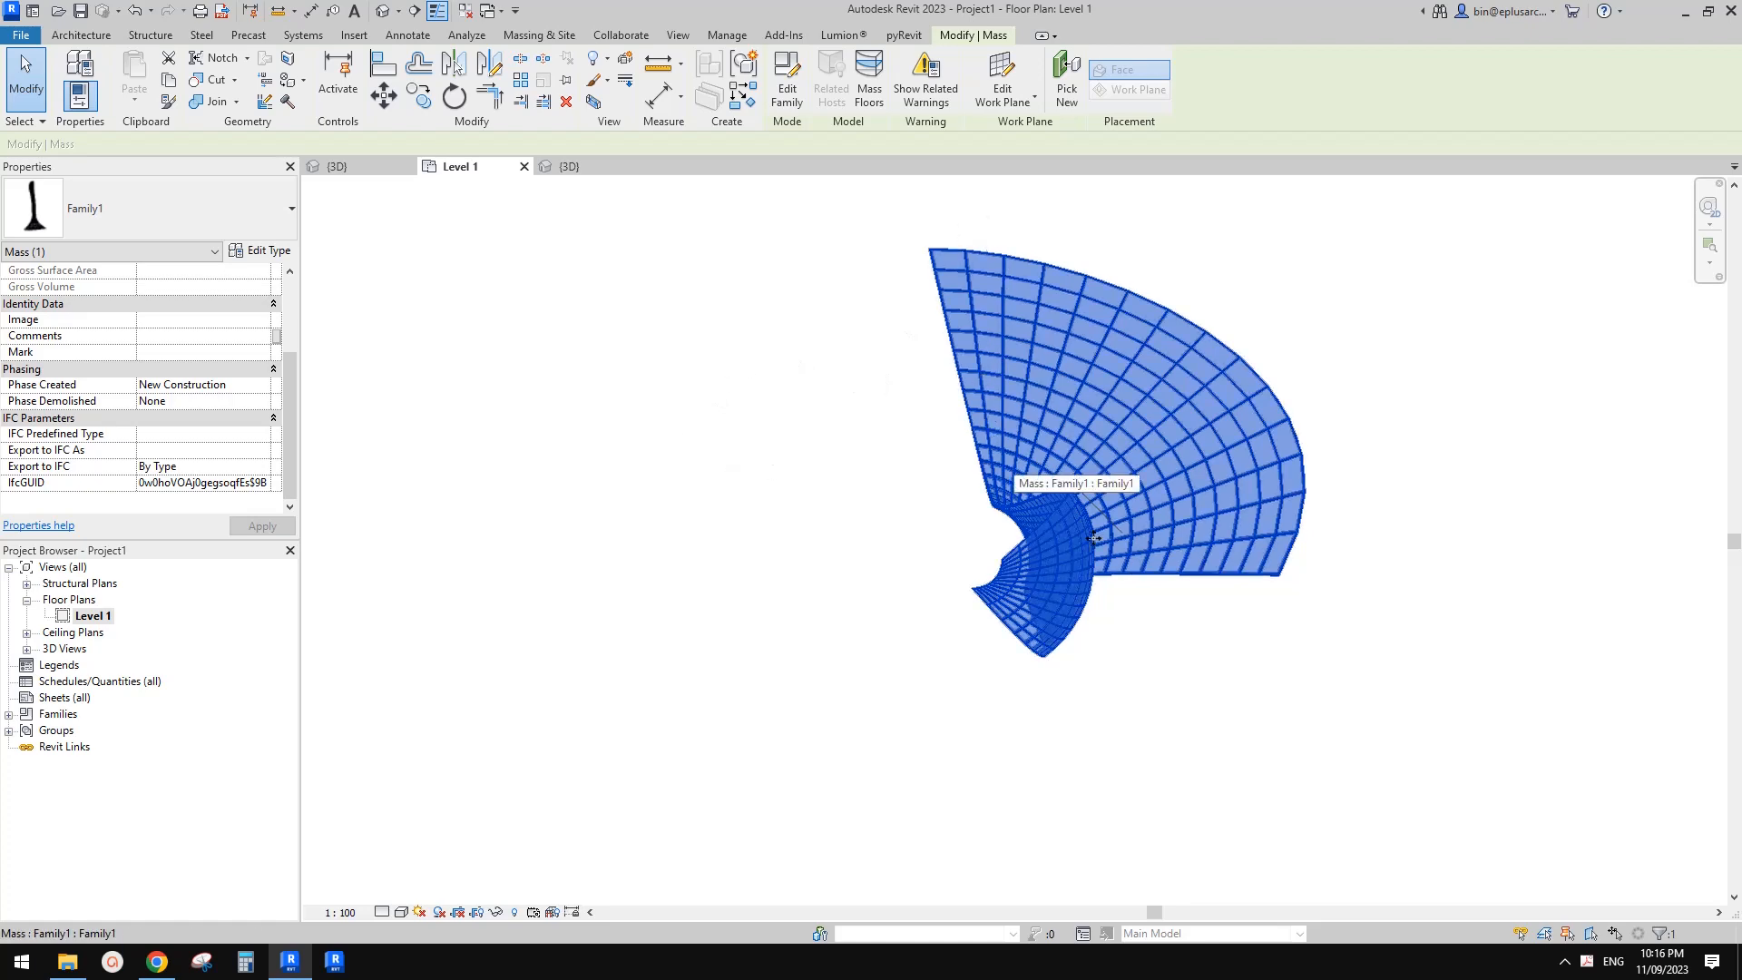
drag(1144, 549, 1096, 589)
click(1069, 558)
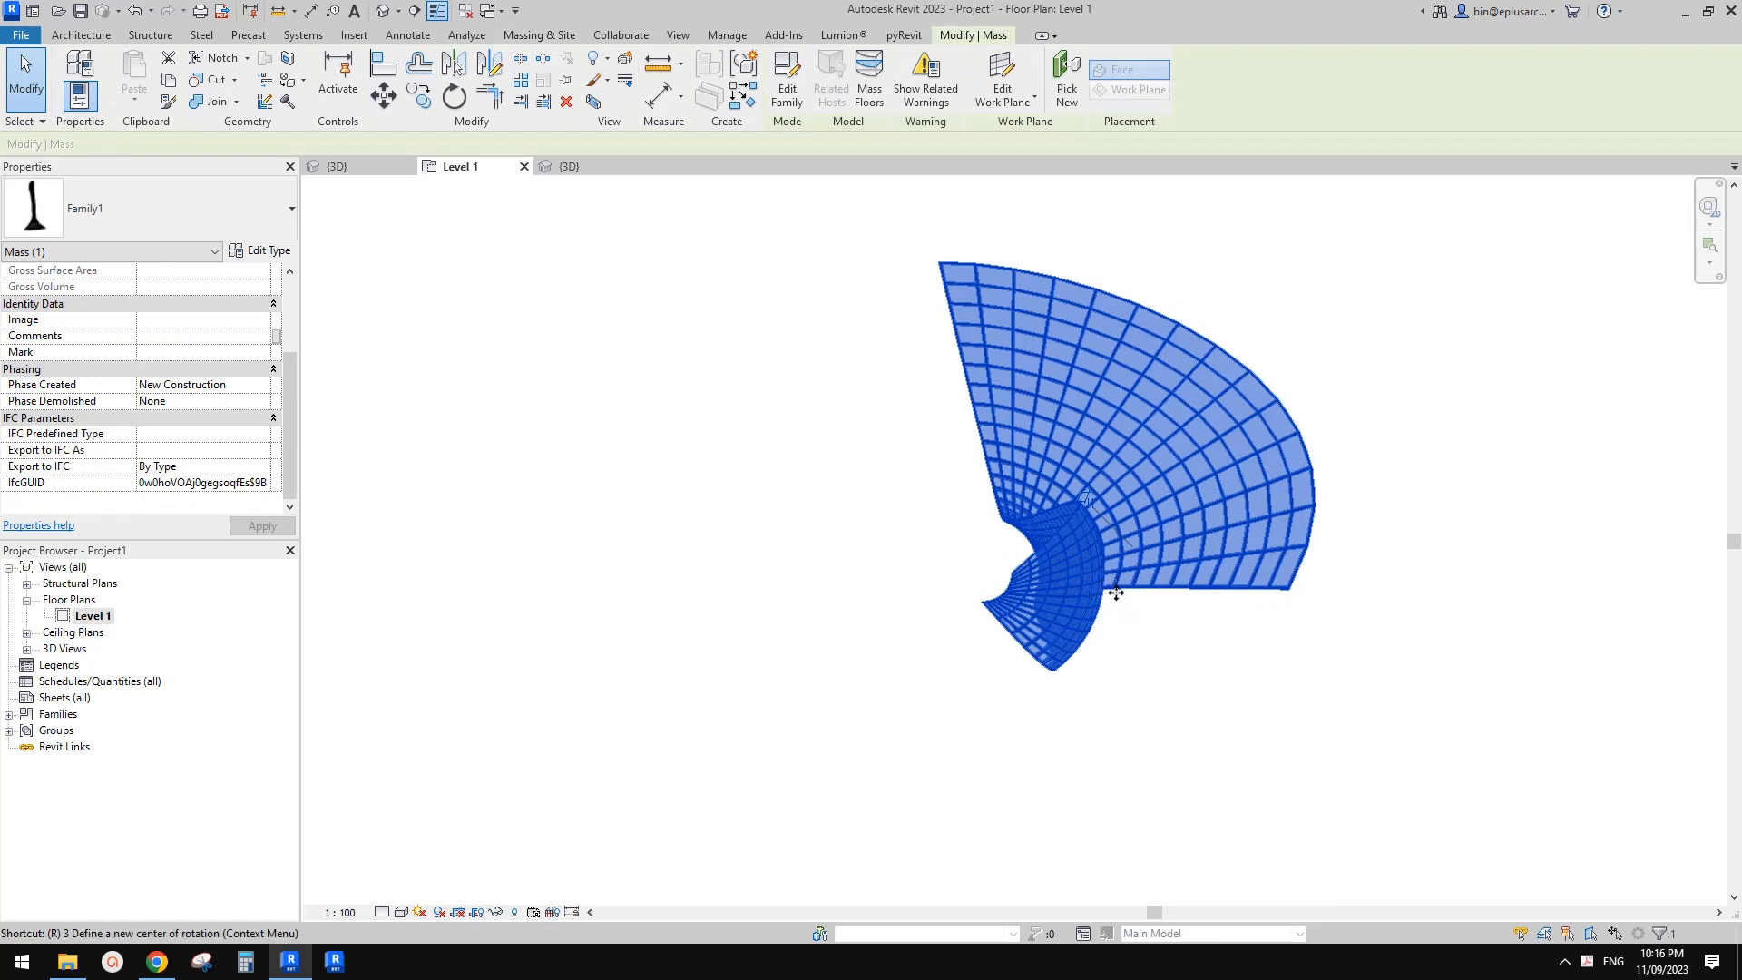
key(space)
click(1001, 584)
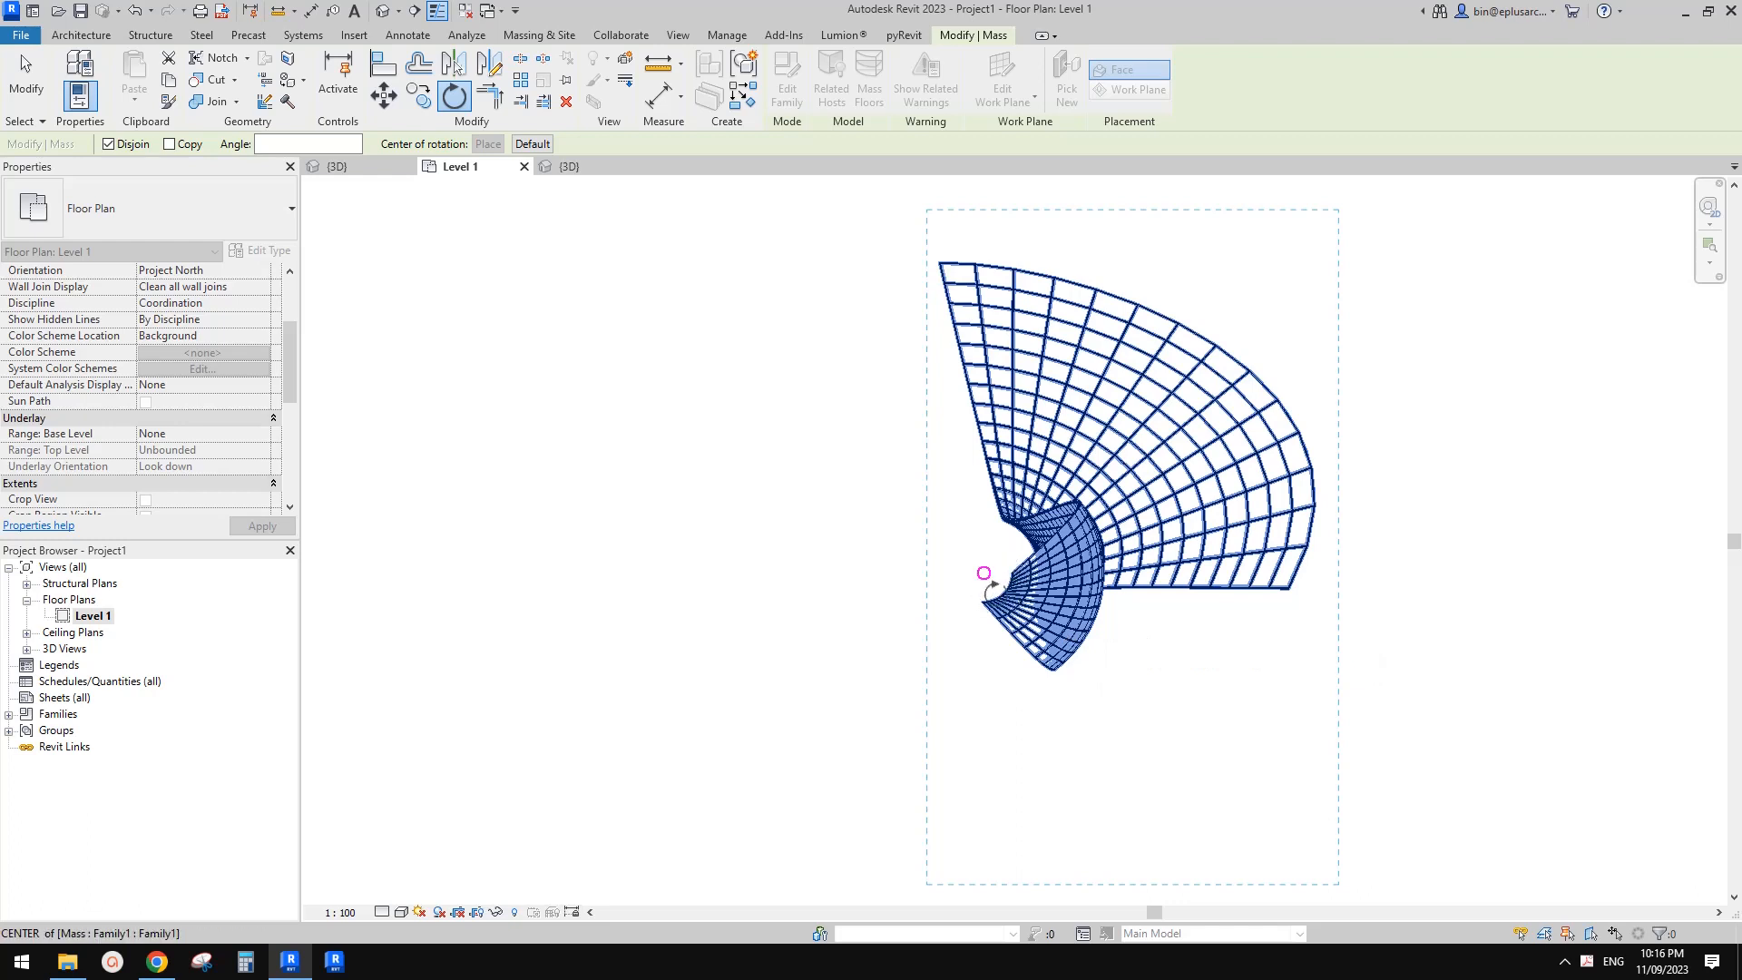
click(170, 146)
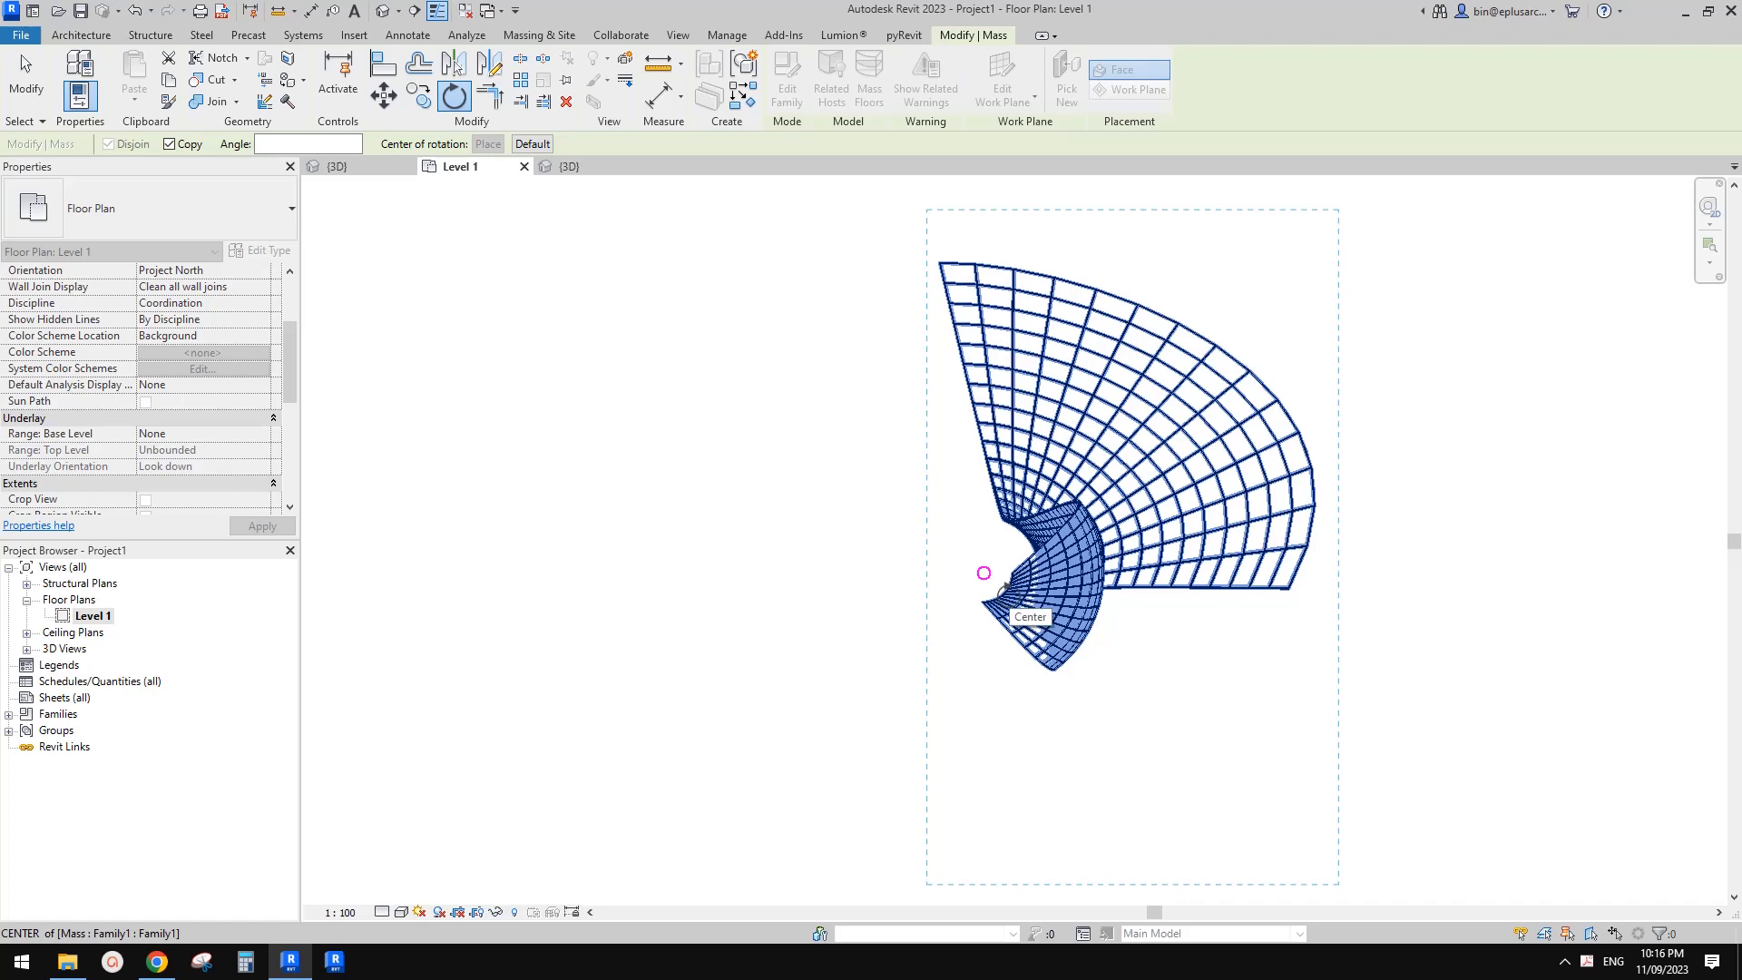
click(985, 573)
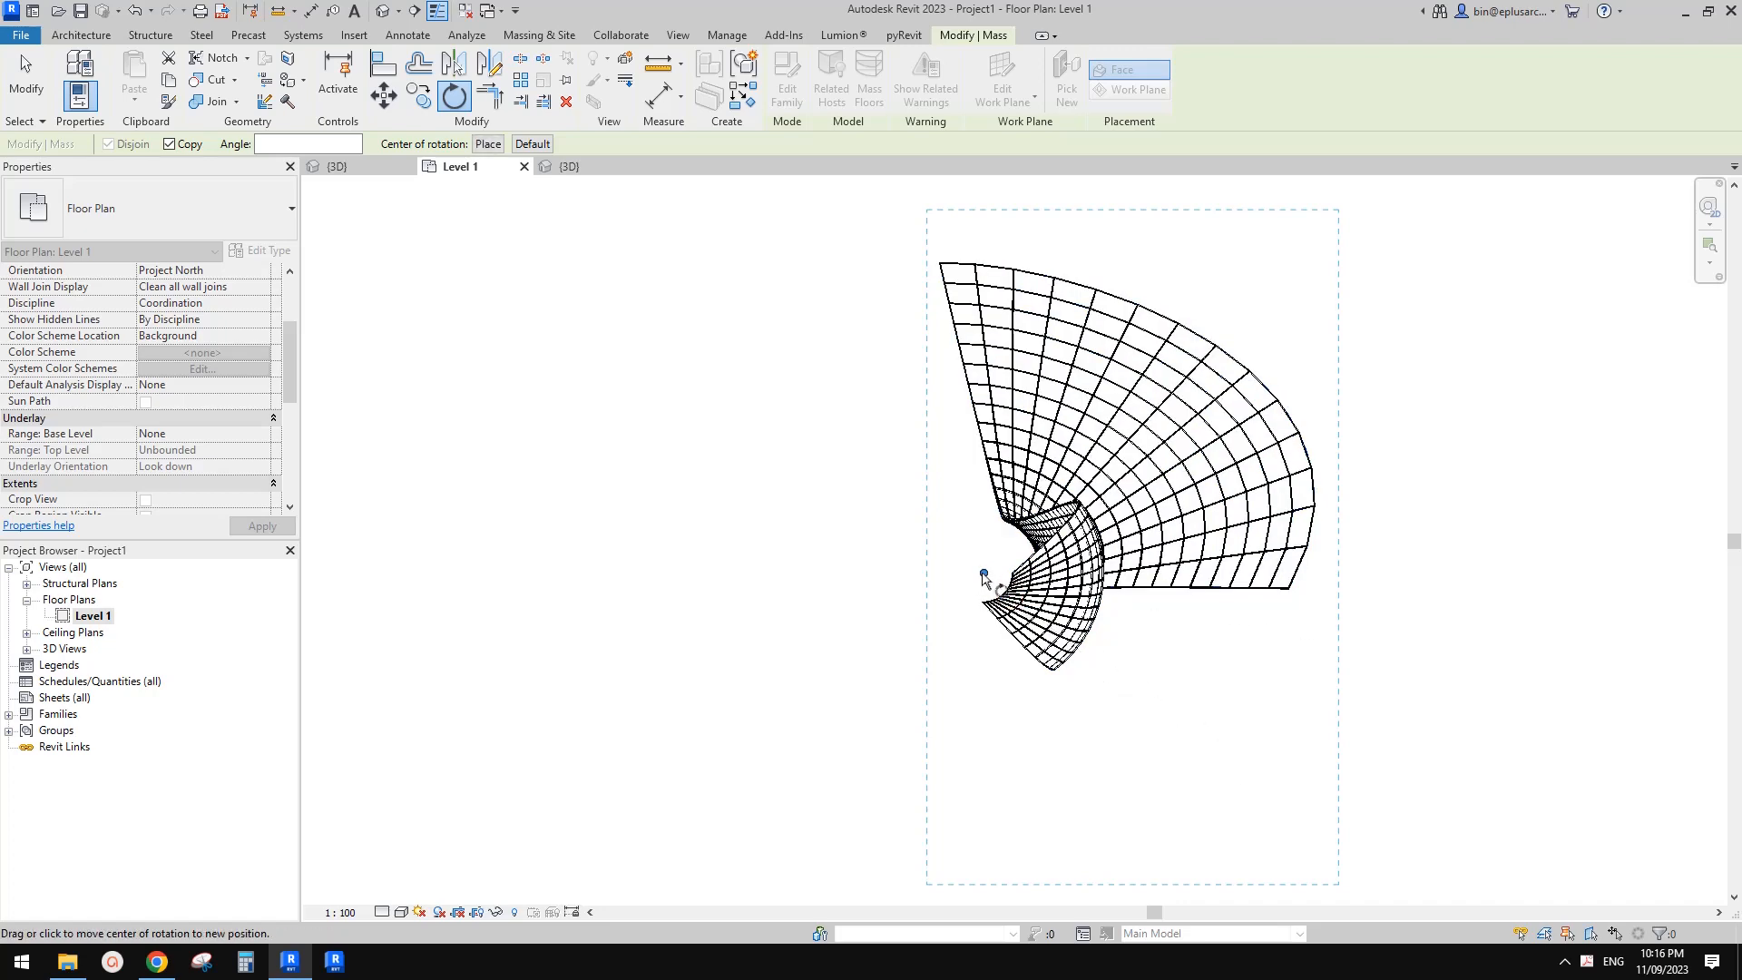
click(1137, 451)
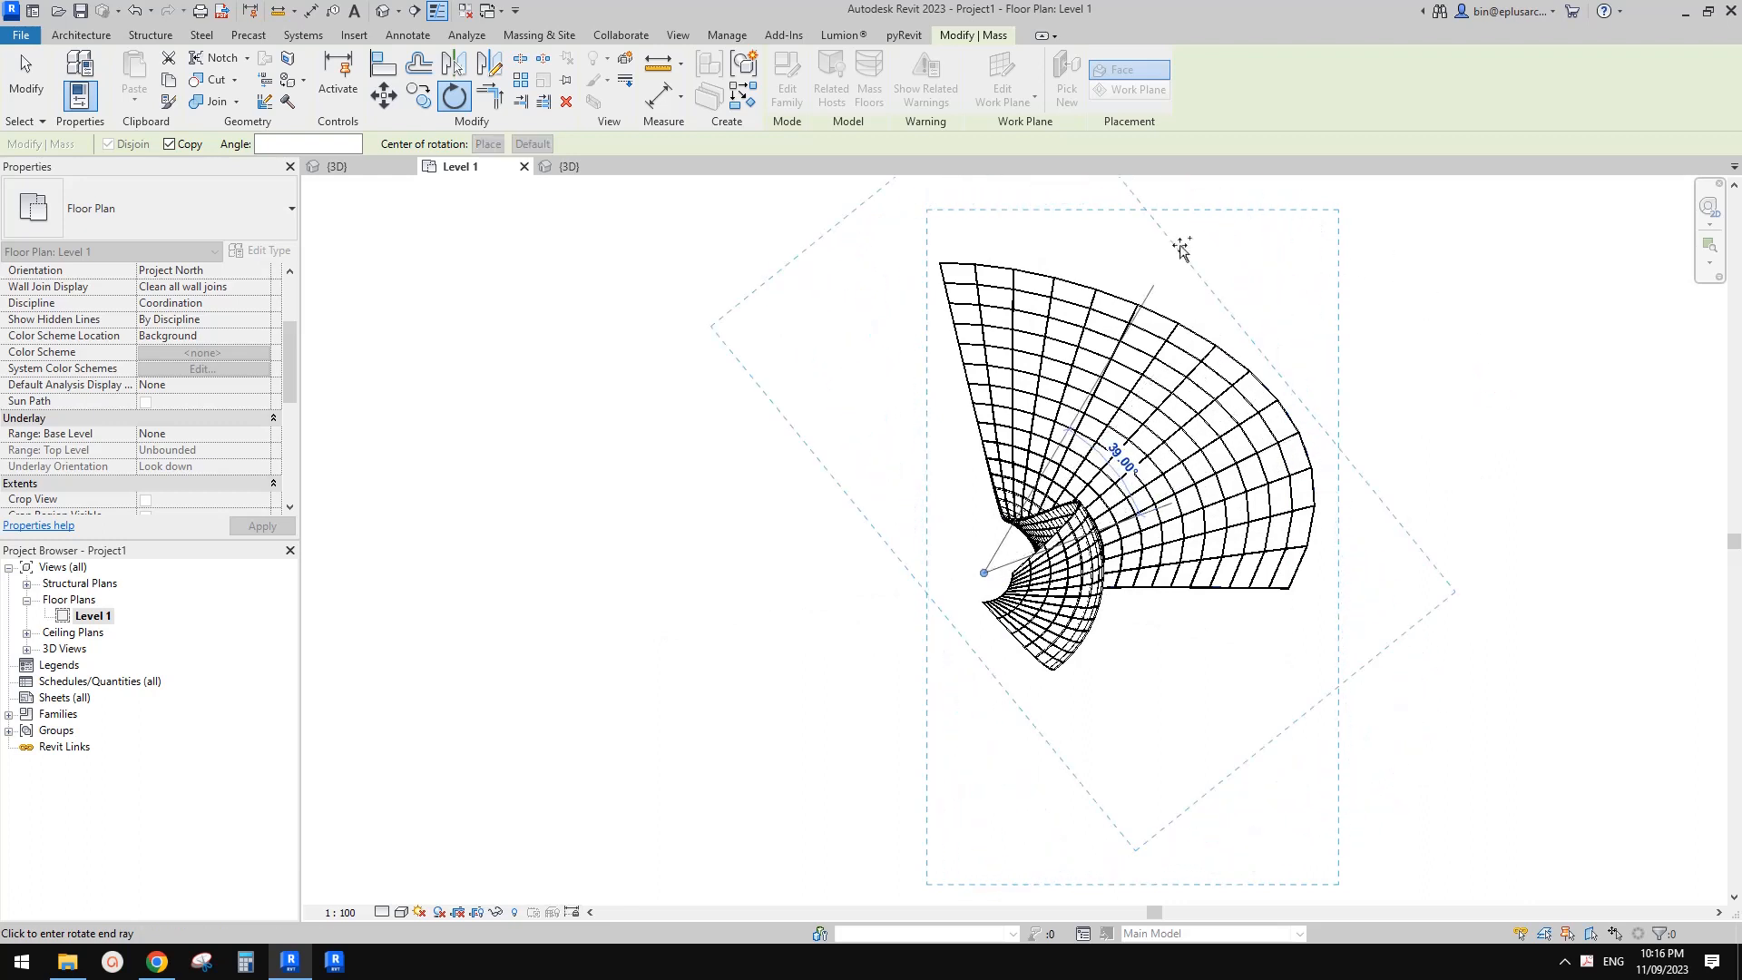
text(90)
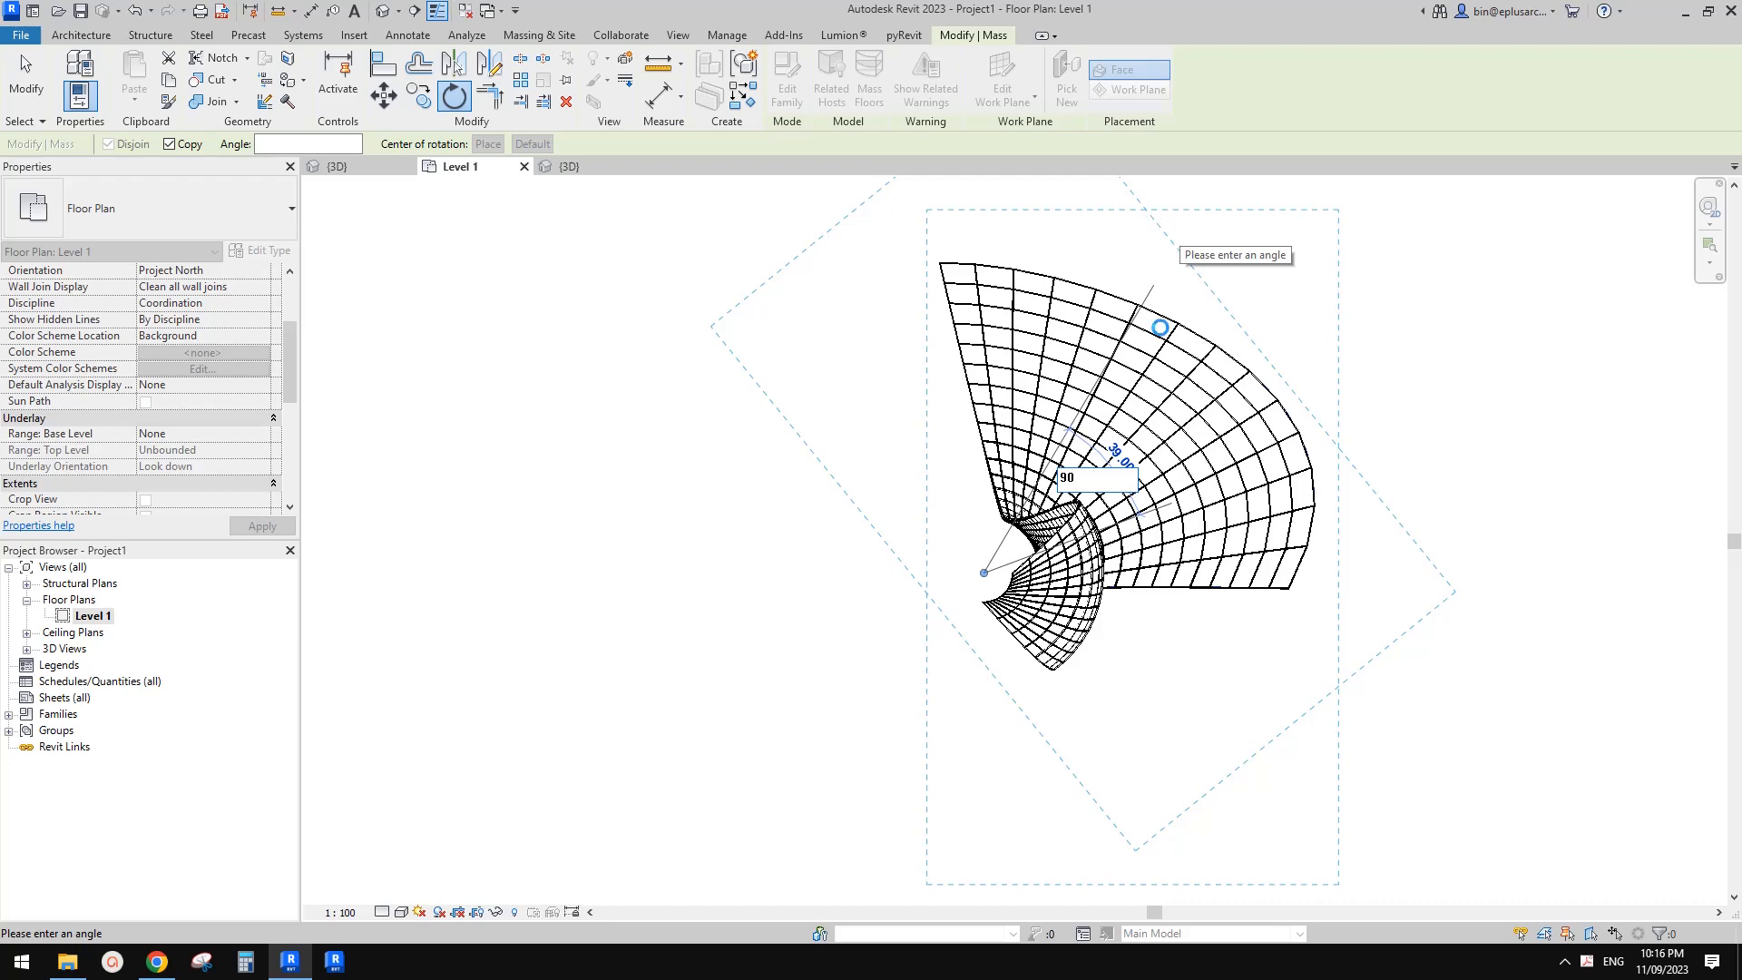
key(Return)
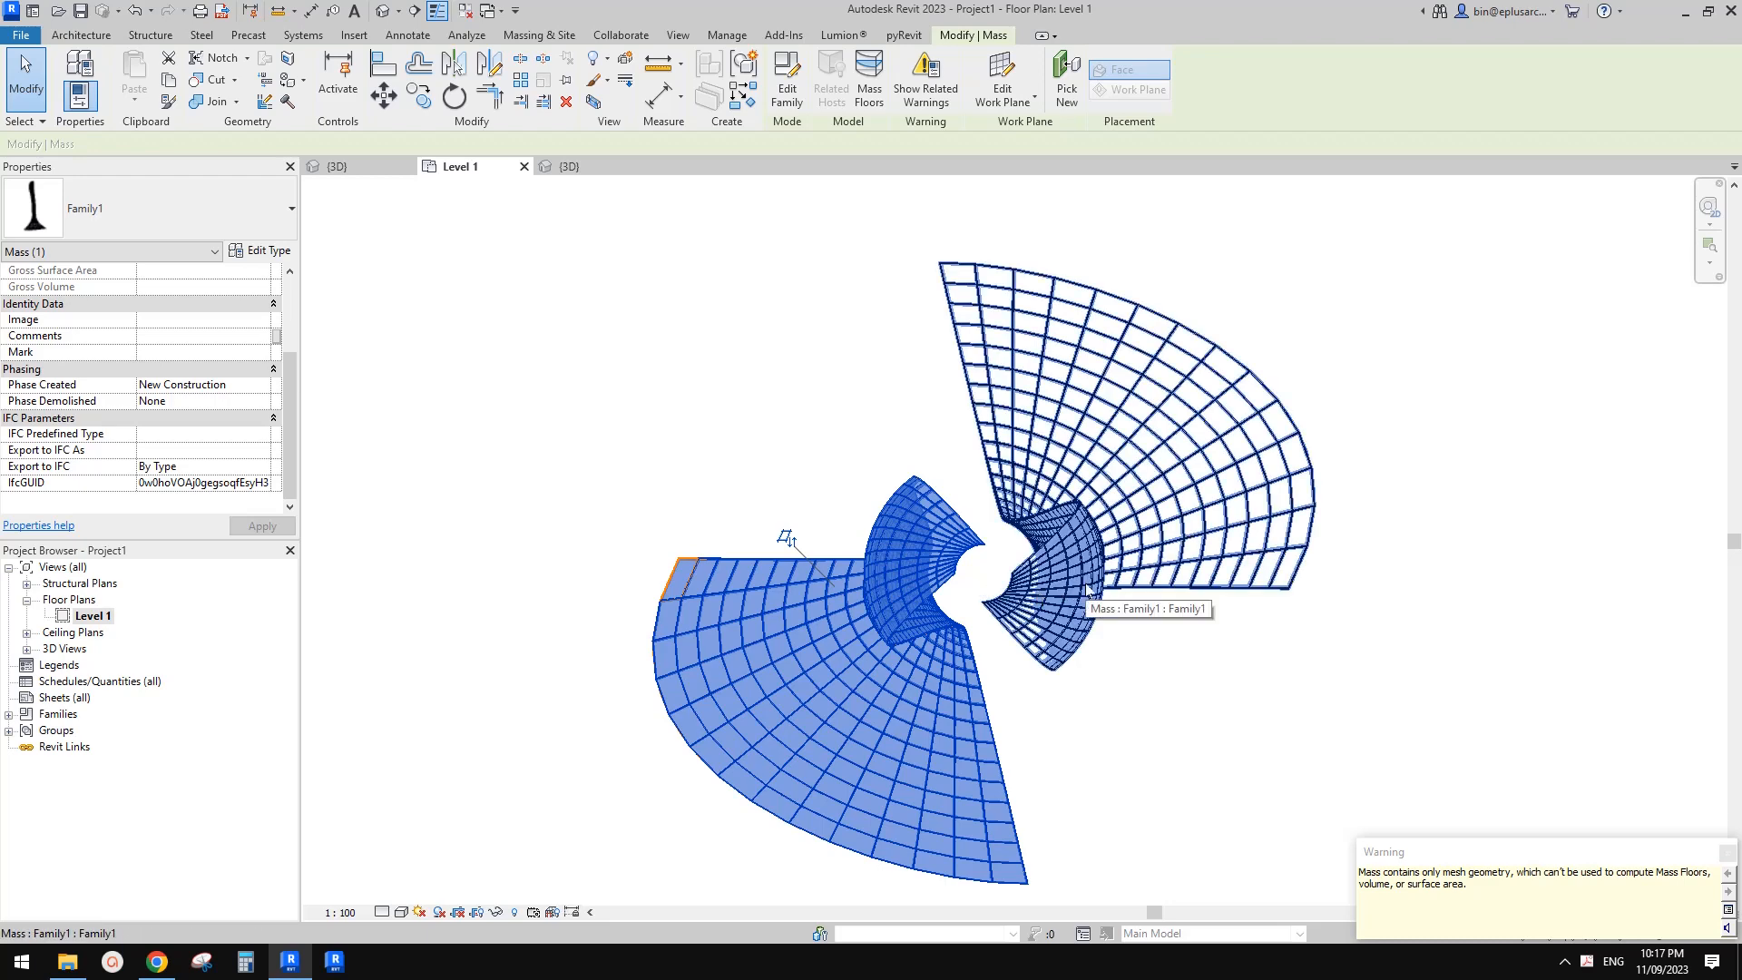
- Try to create another copy by rotating the second tower mass 90° about the same centre
key(r)
key(o)
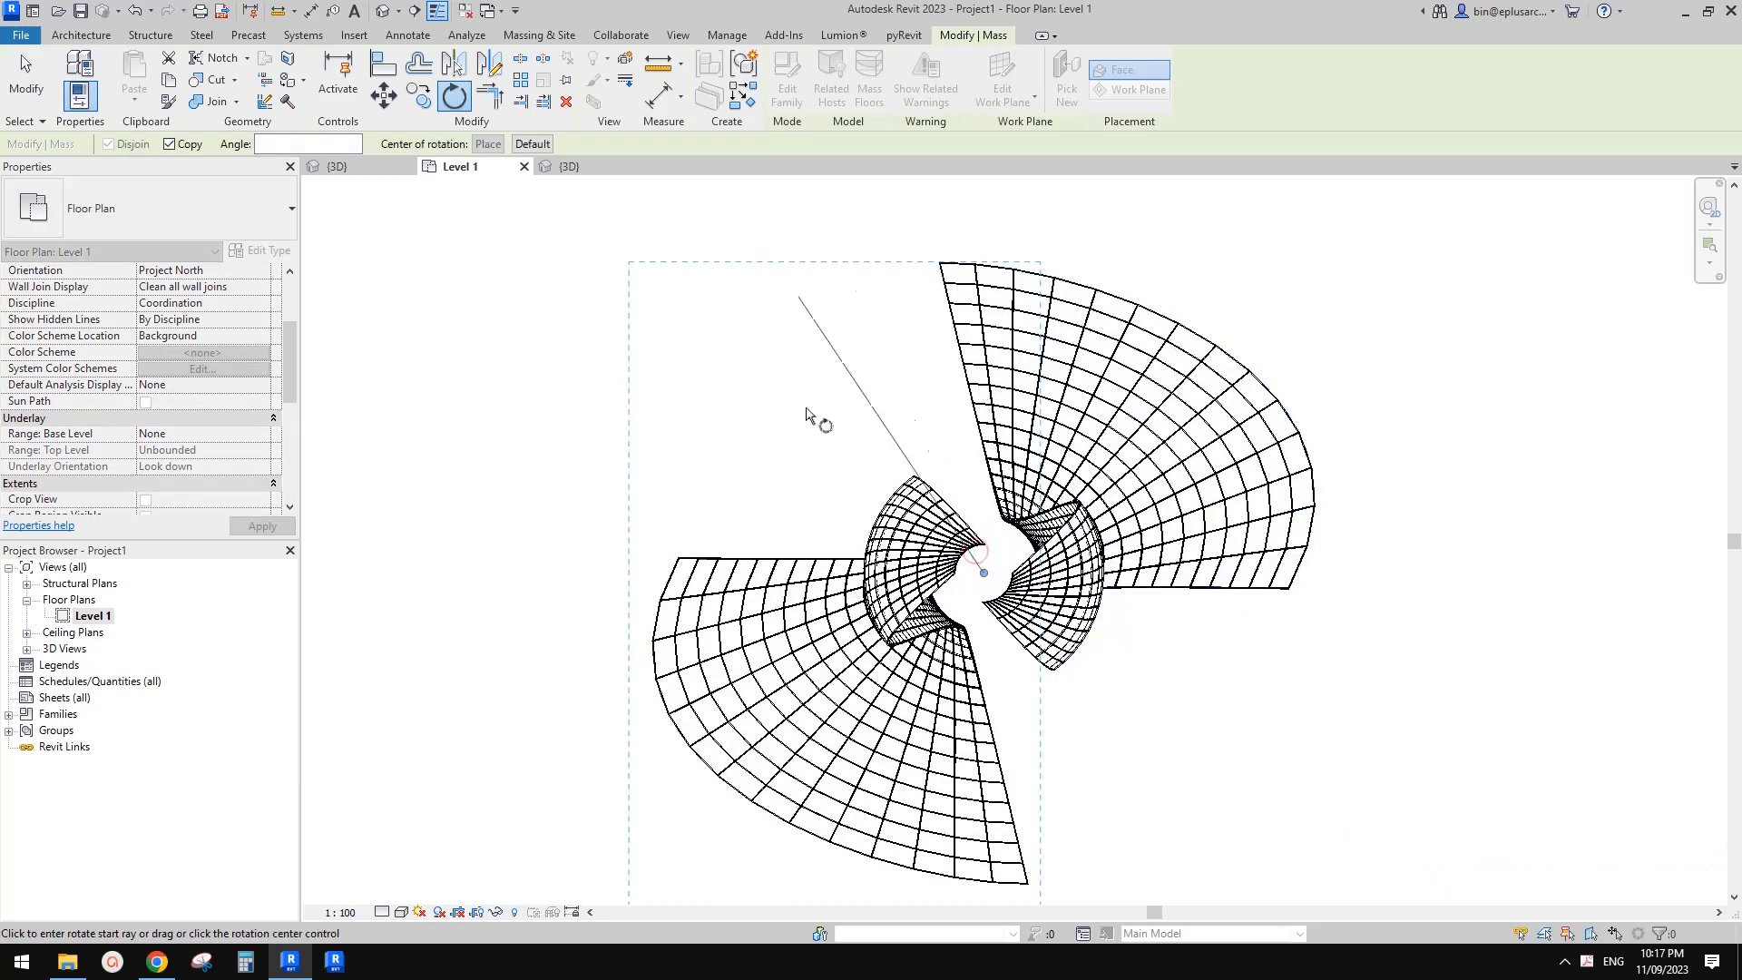
click(768, 555)
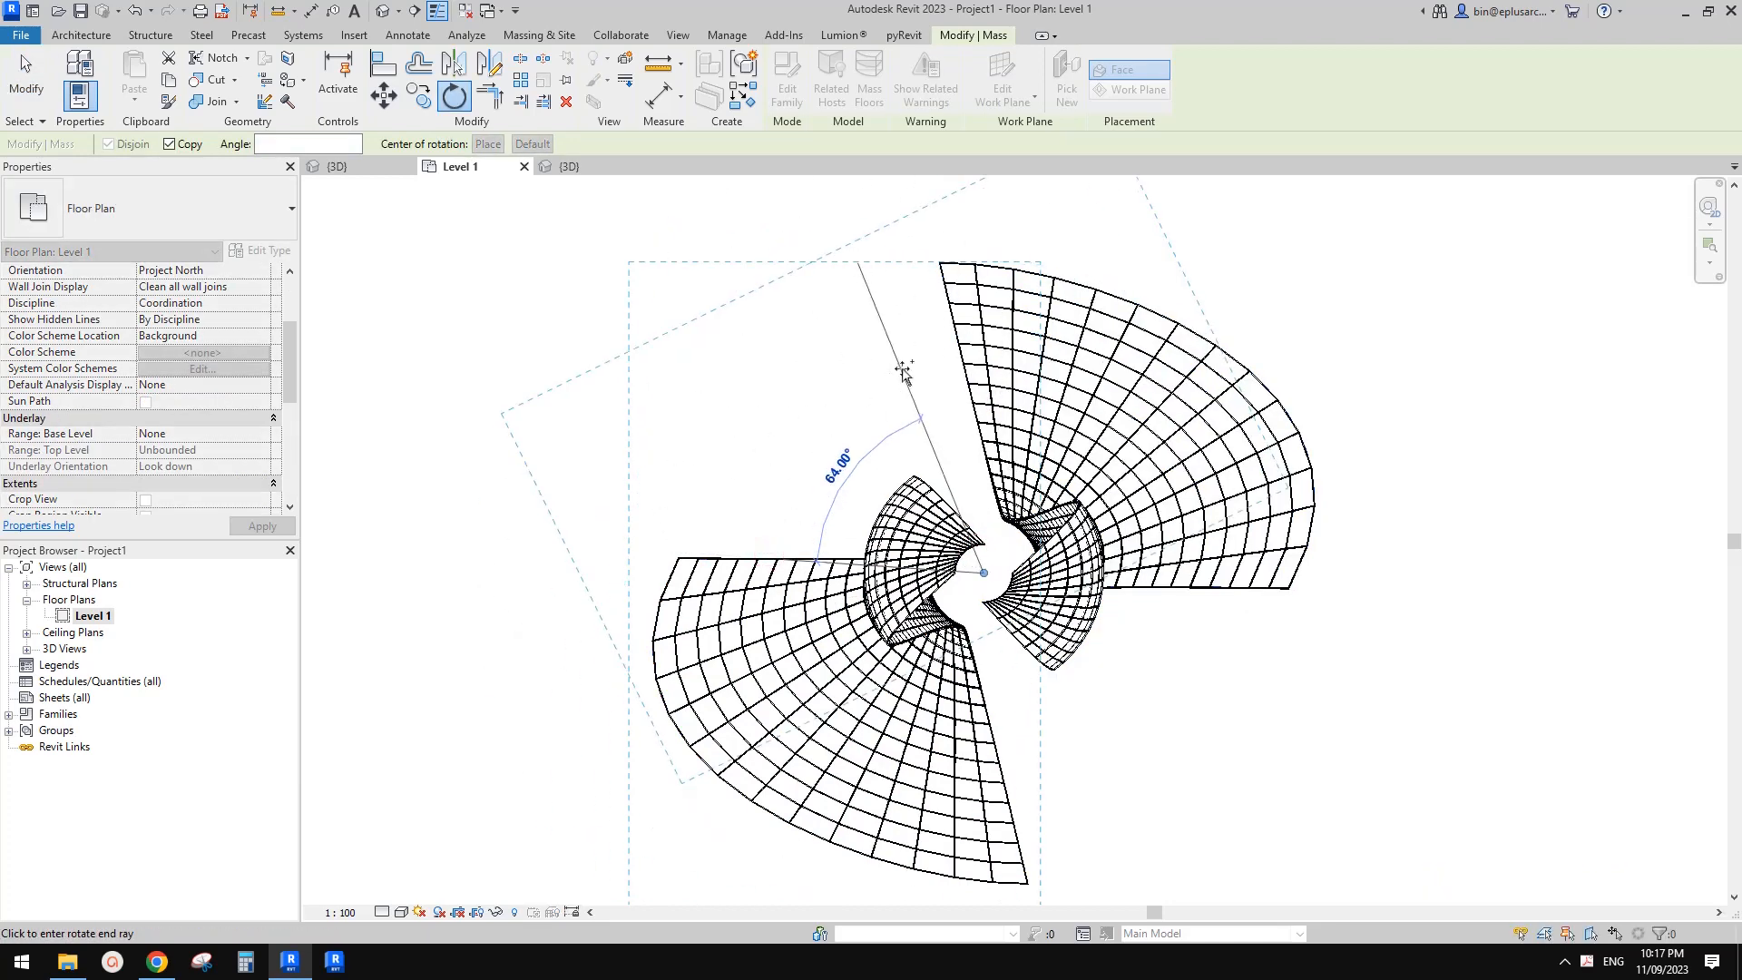
text(90)
key(Return)
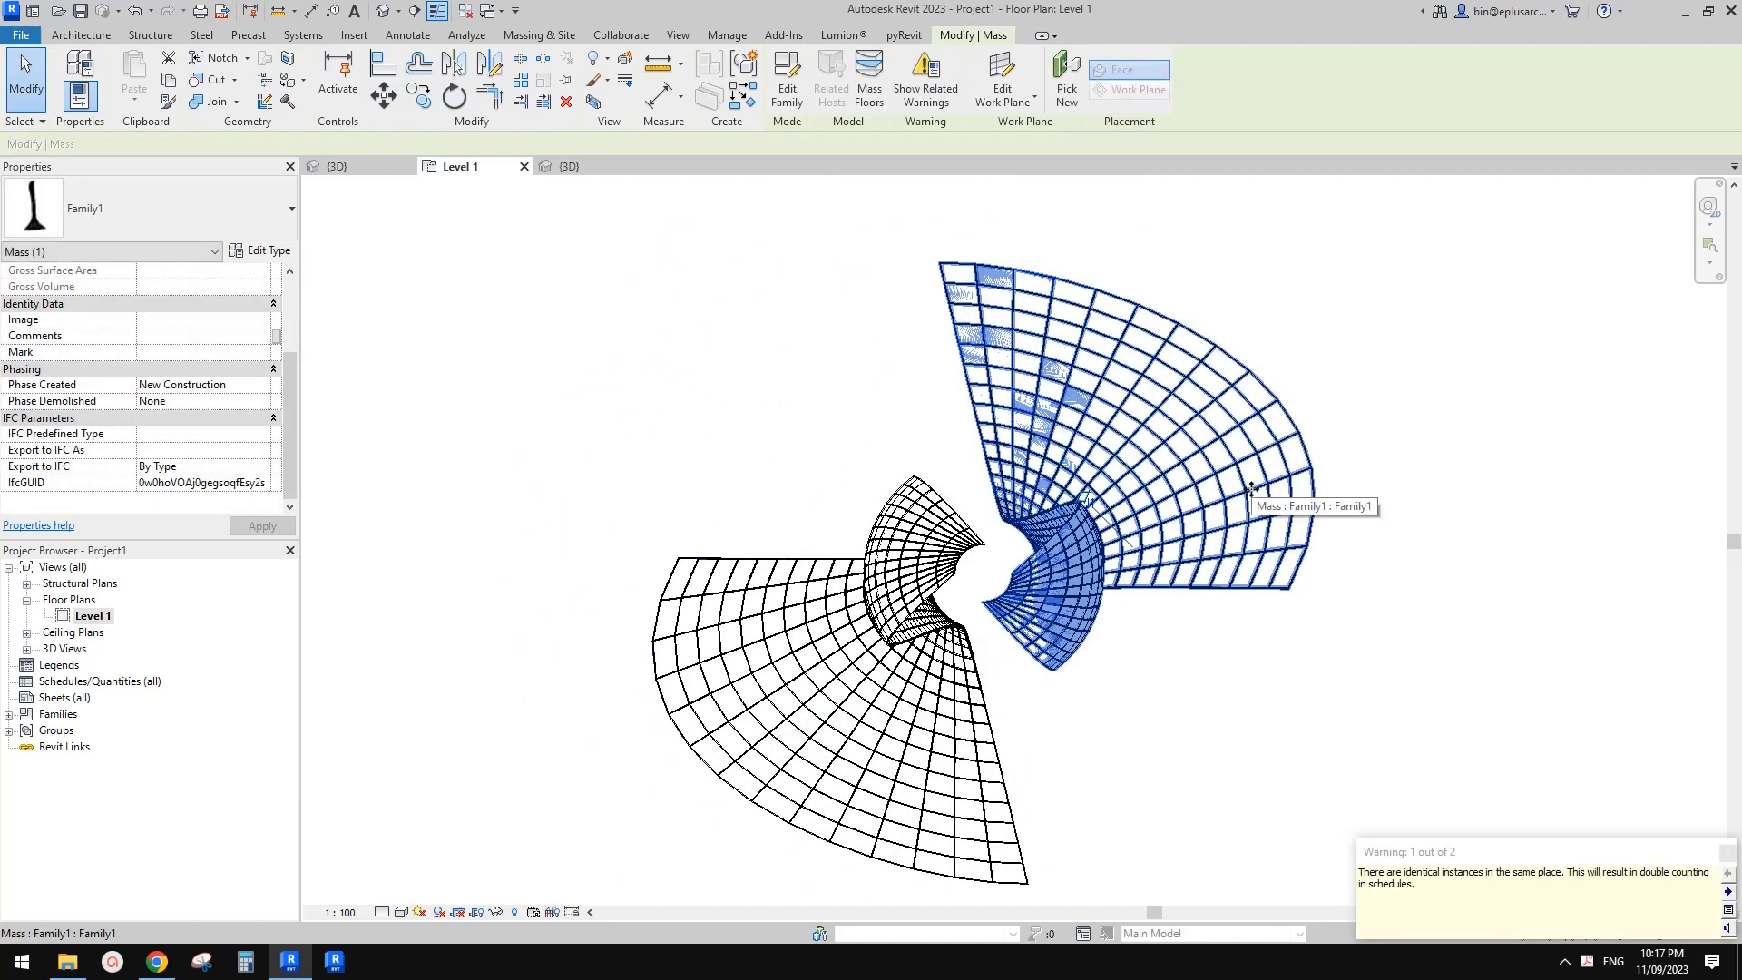
key(Escape)
- Create a third tower mass by rotating a copy of the lower-left mass with a 45° angle about the shared centre
click(962, 562)
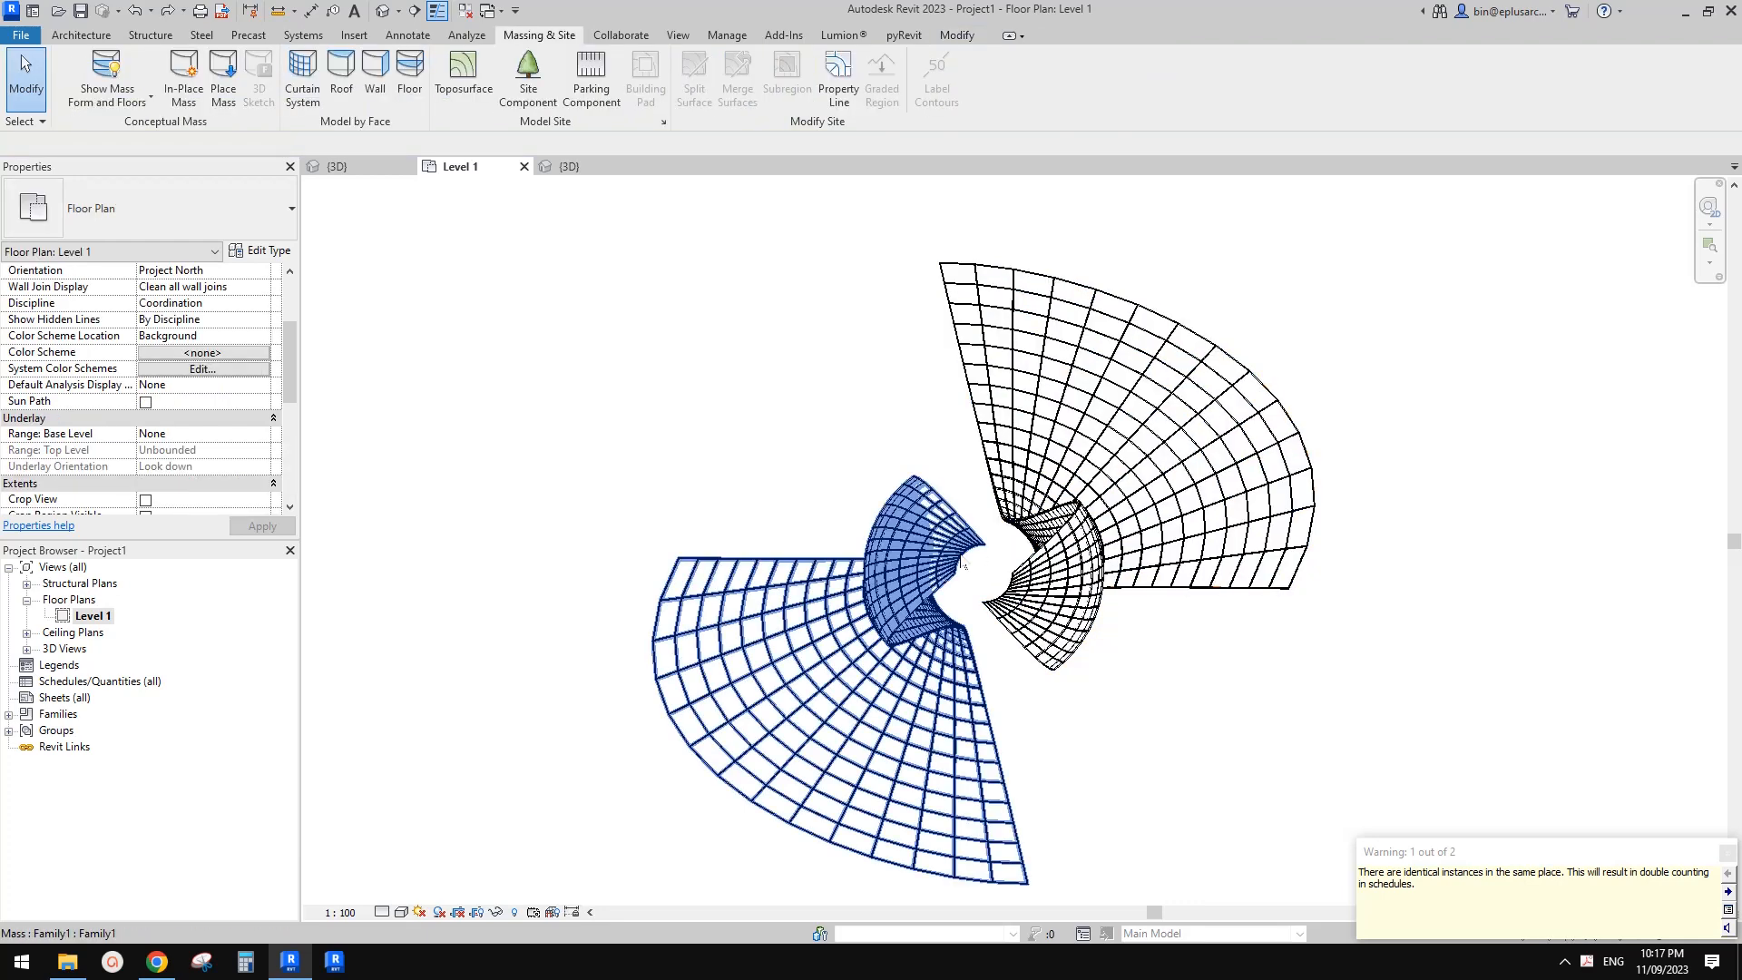
click(962, 563)
key(r)
key(o)
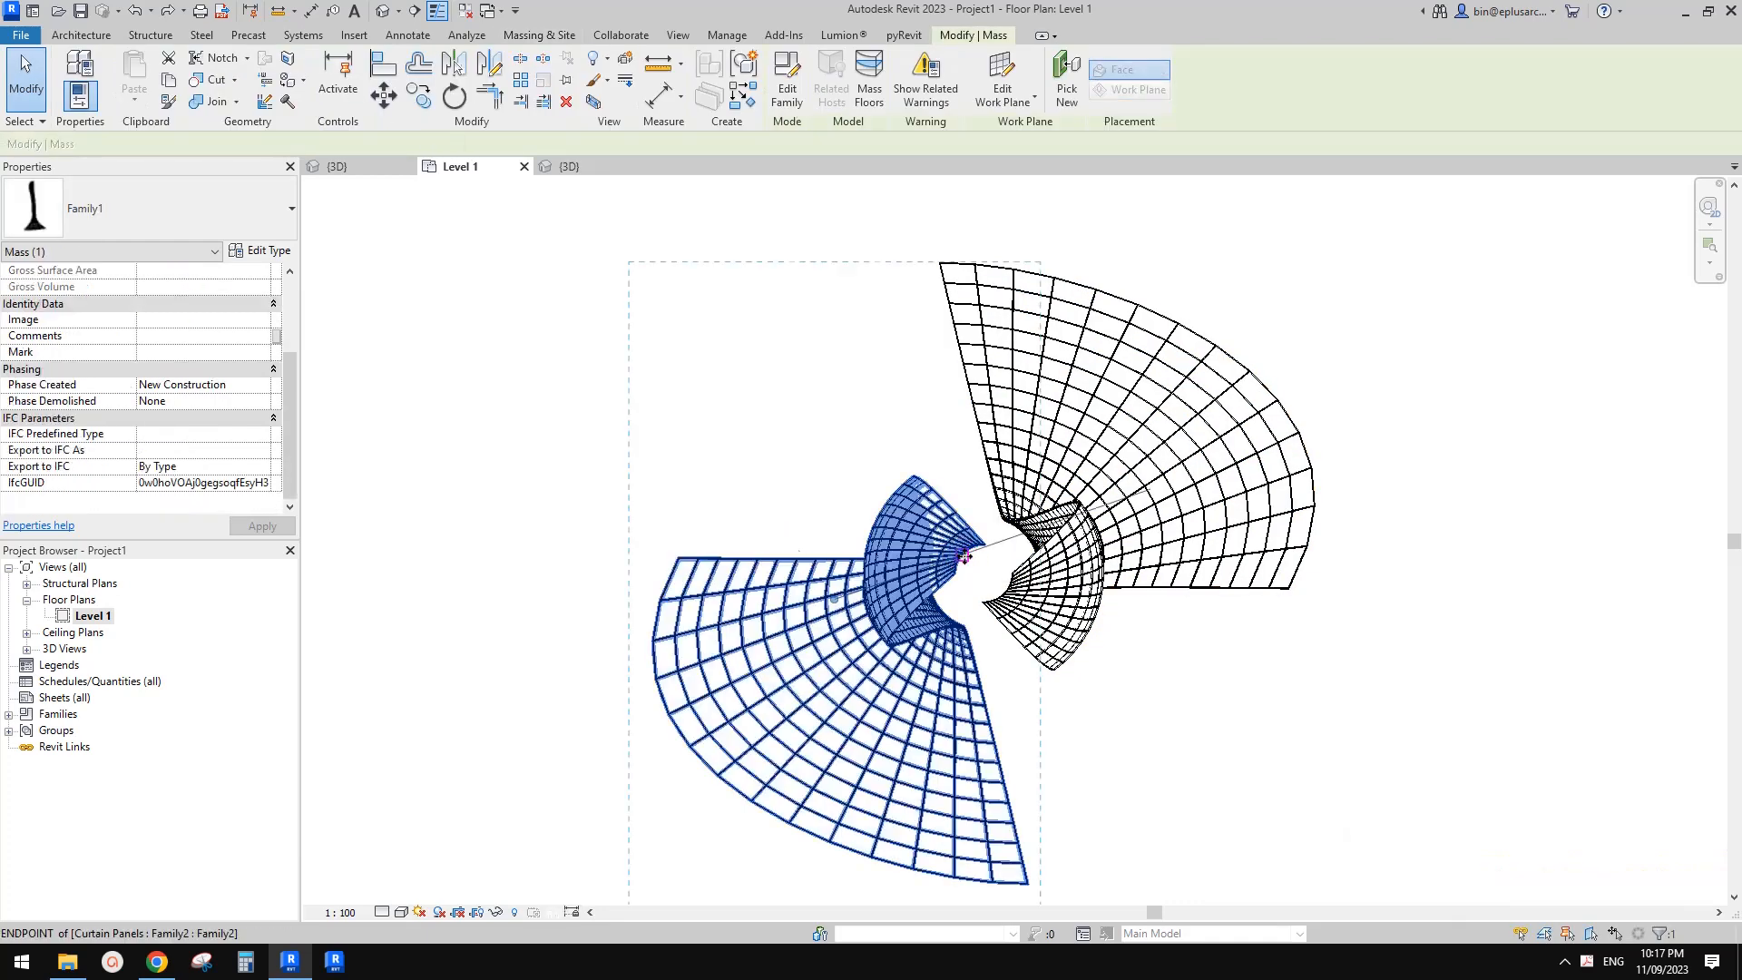
key(space)
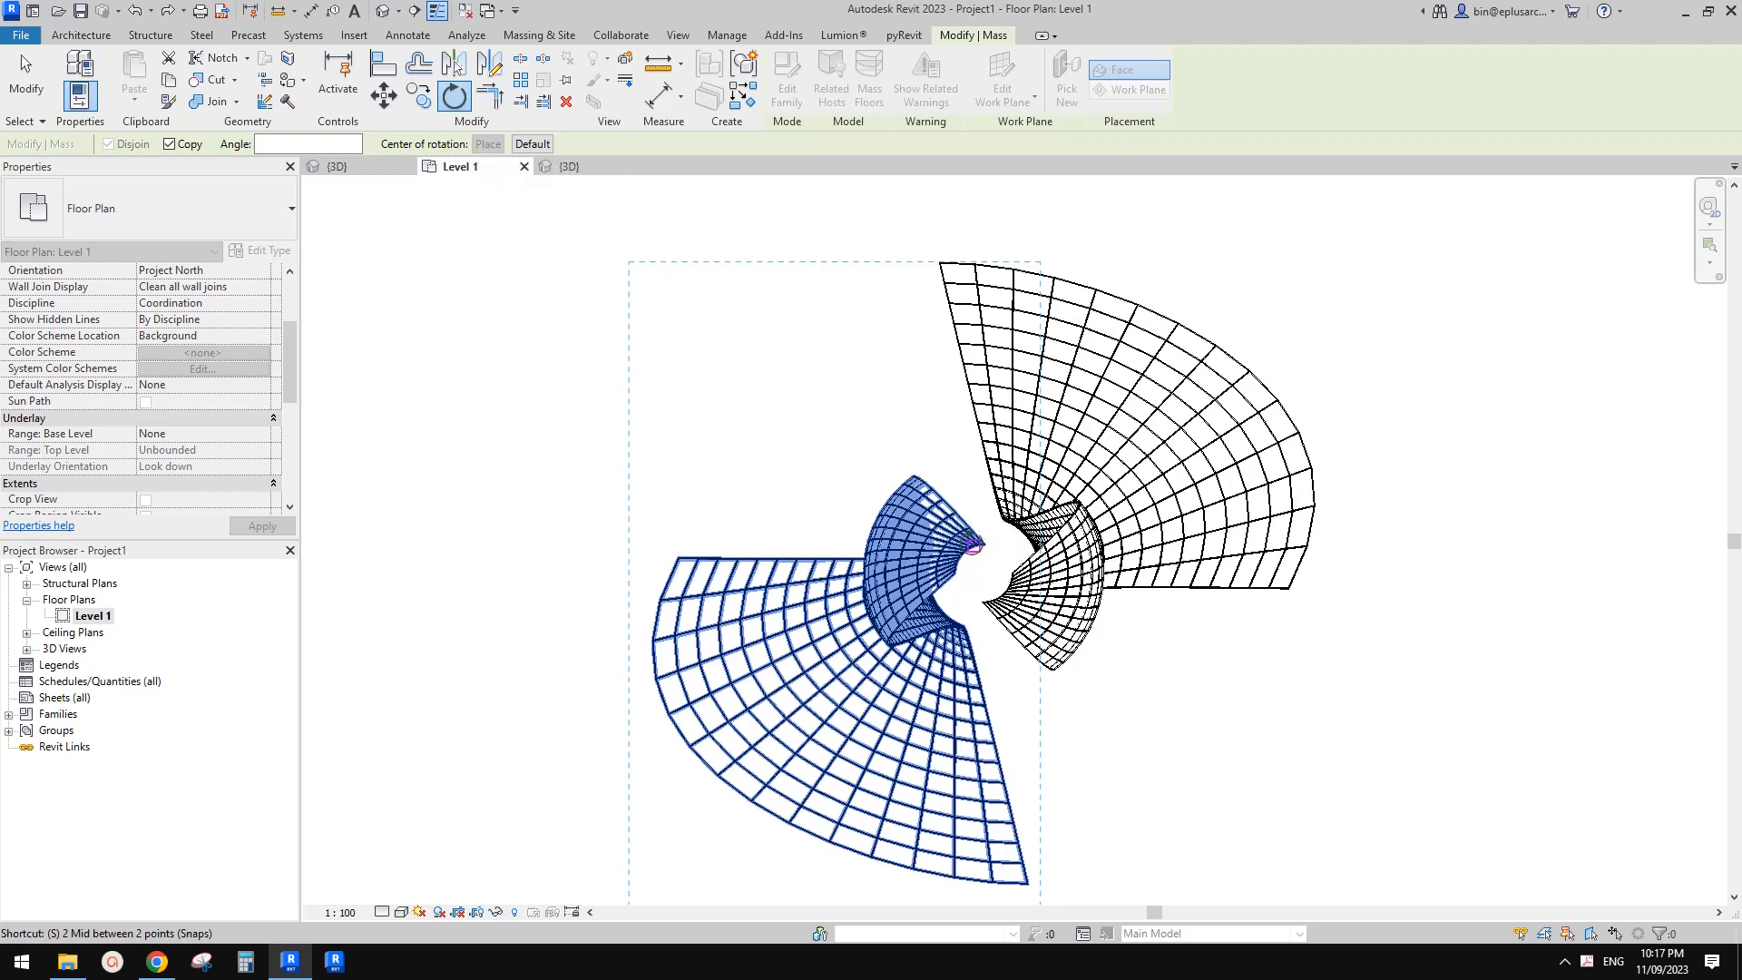
click(984, 573)
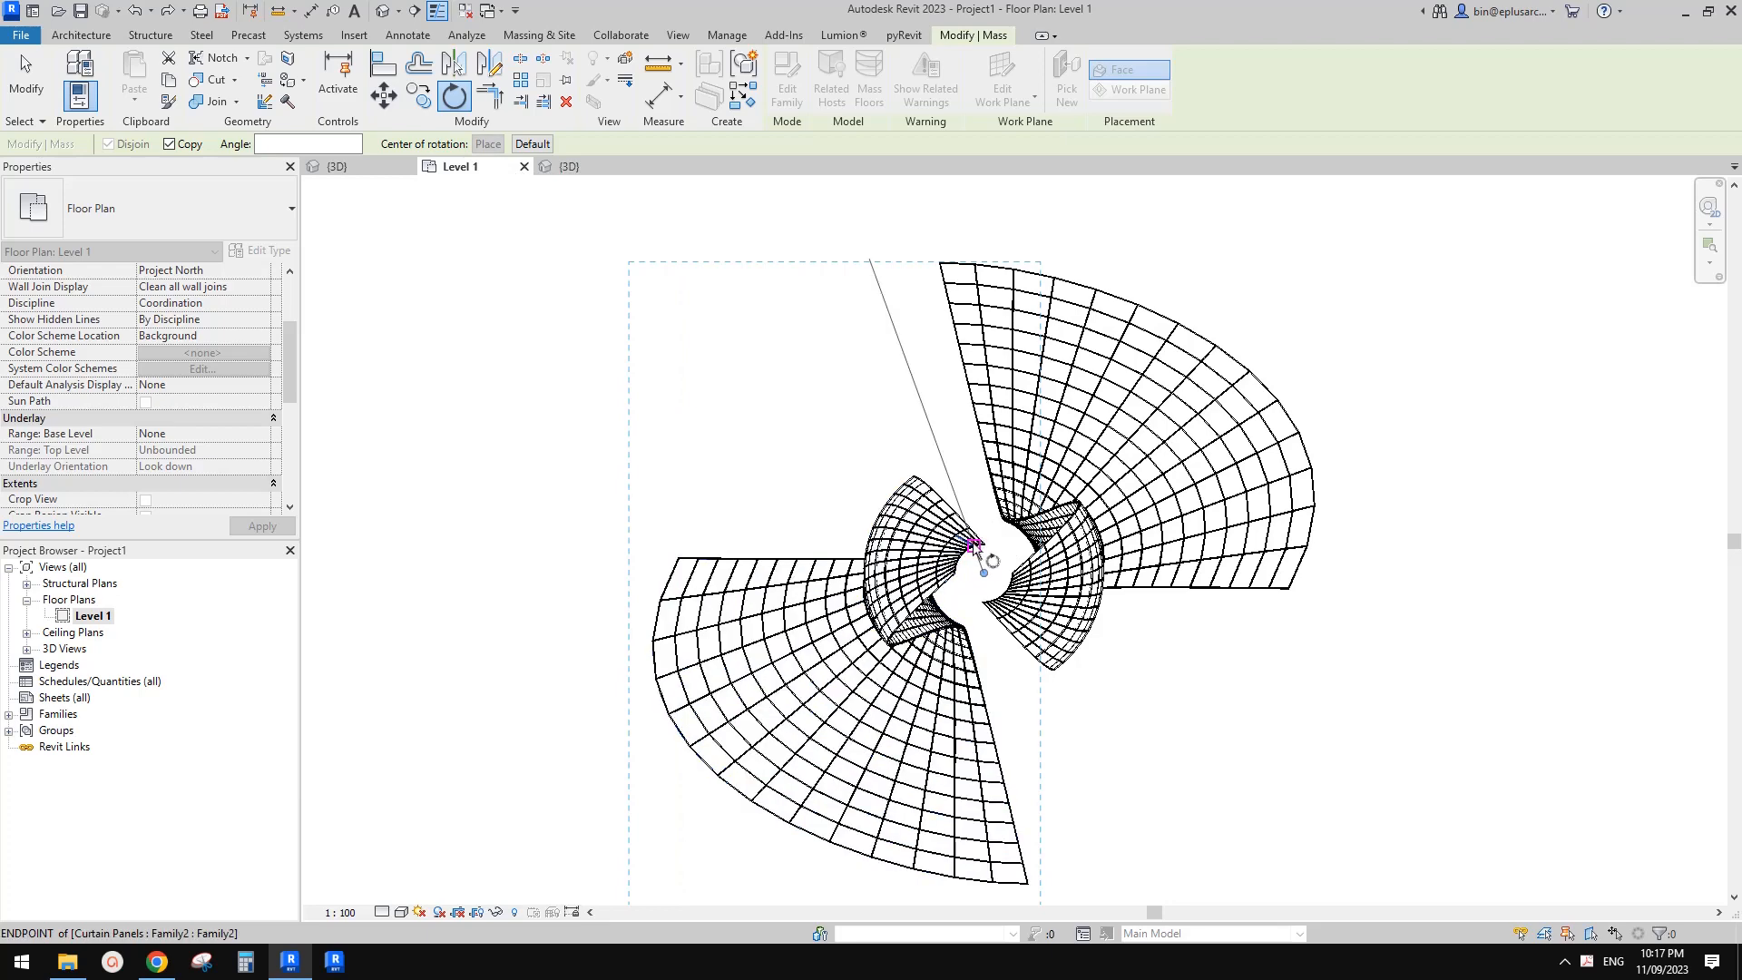
click(731, 352)
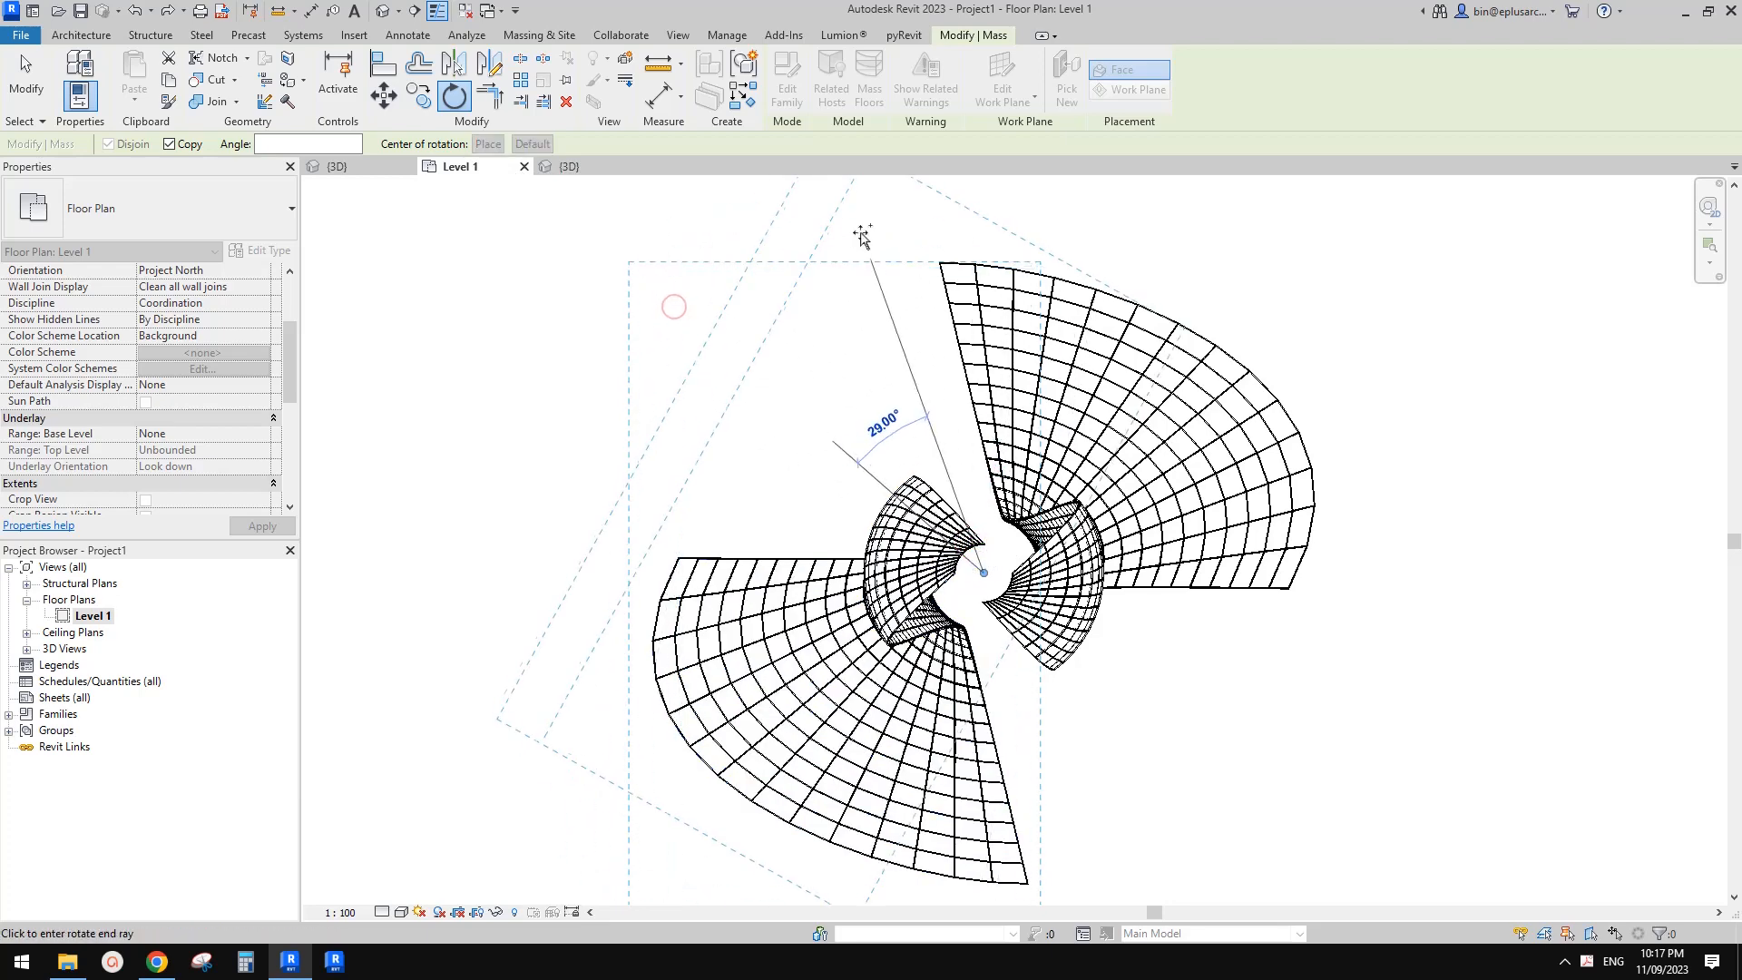
text(45)
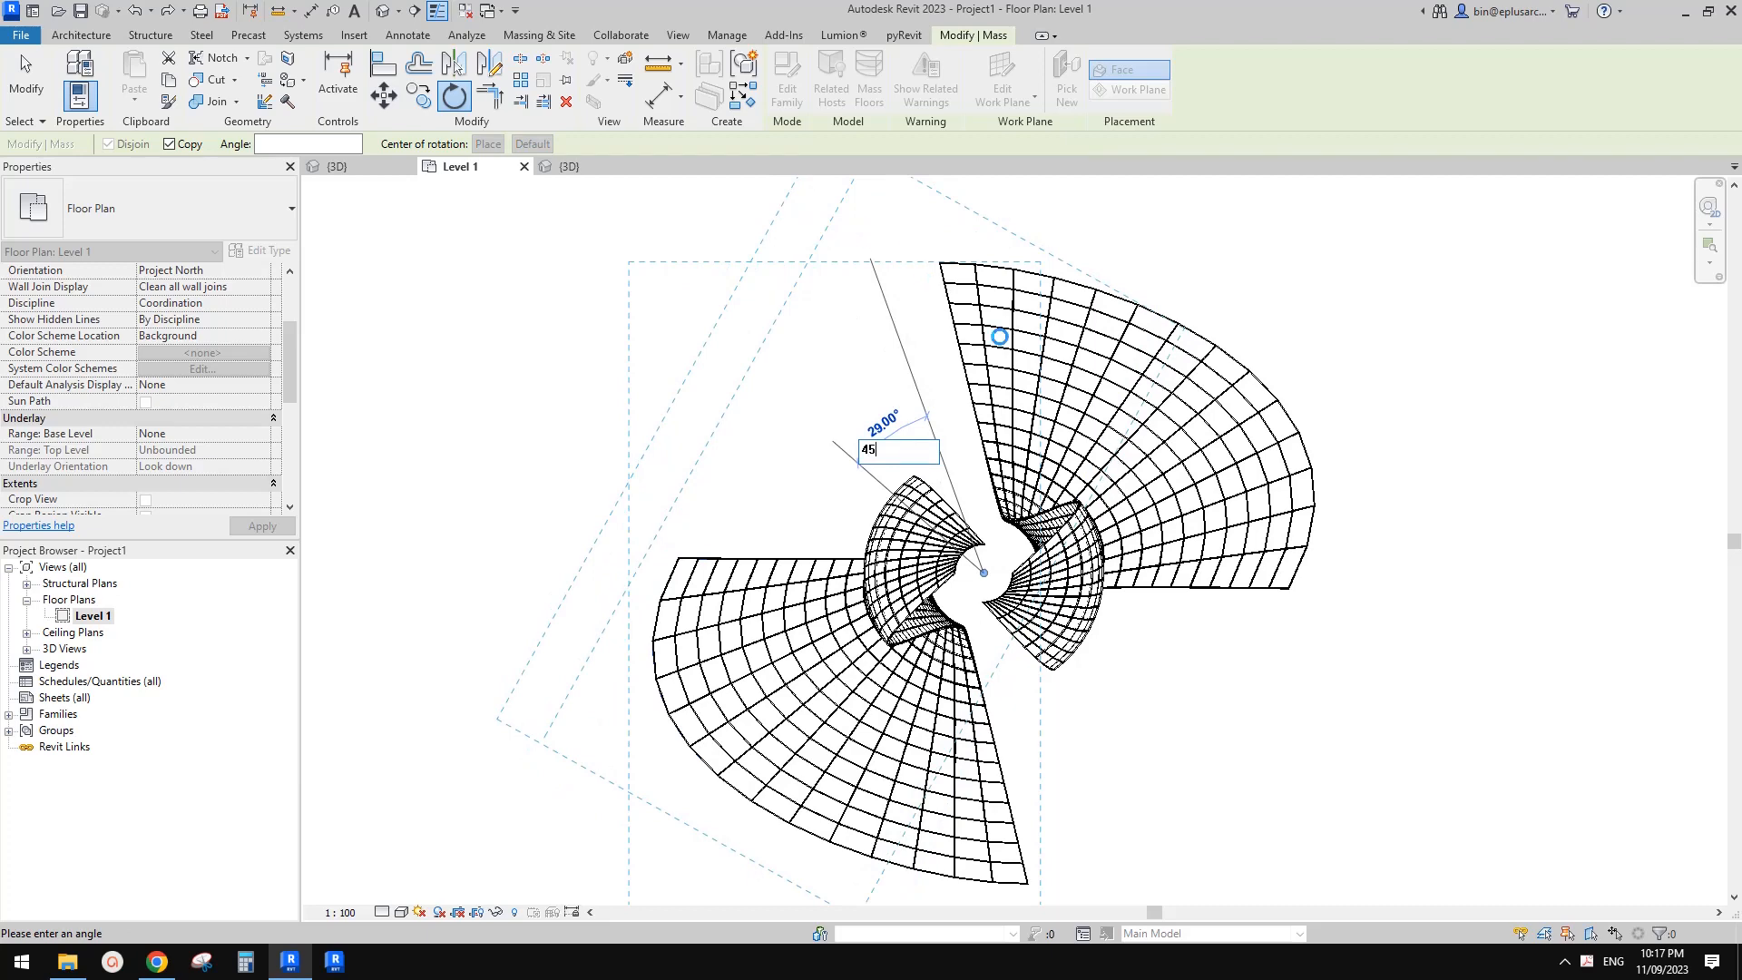
key(Return)
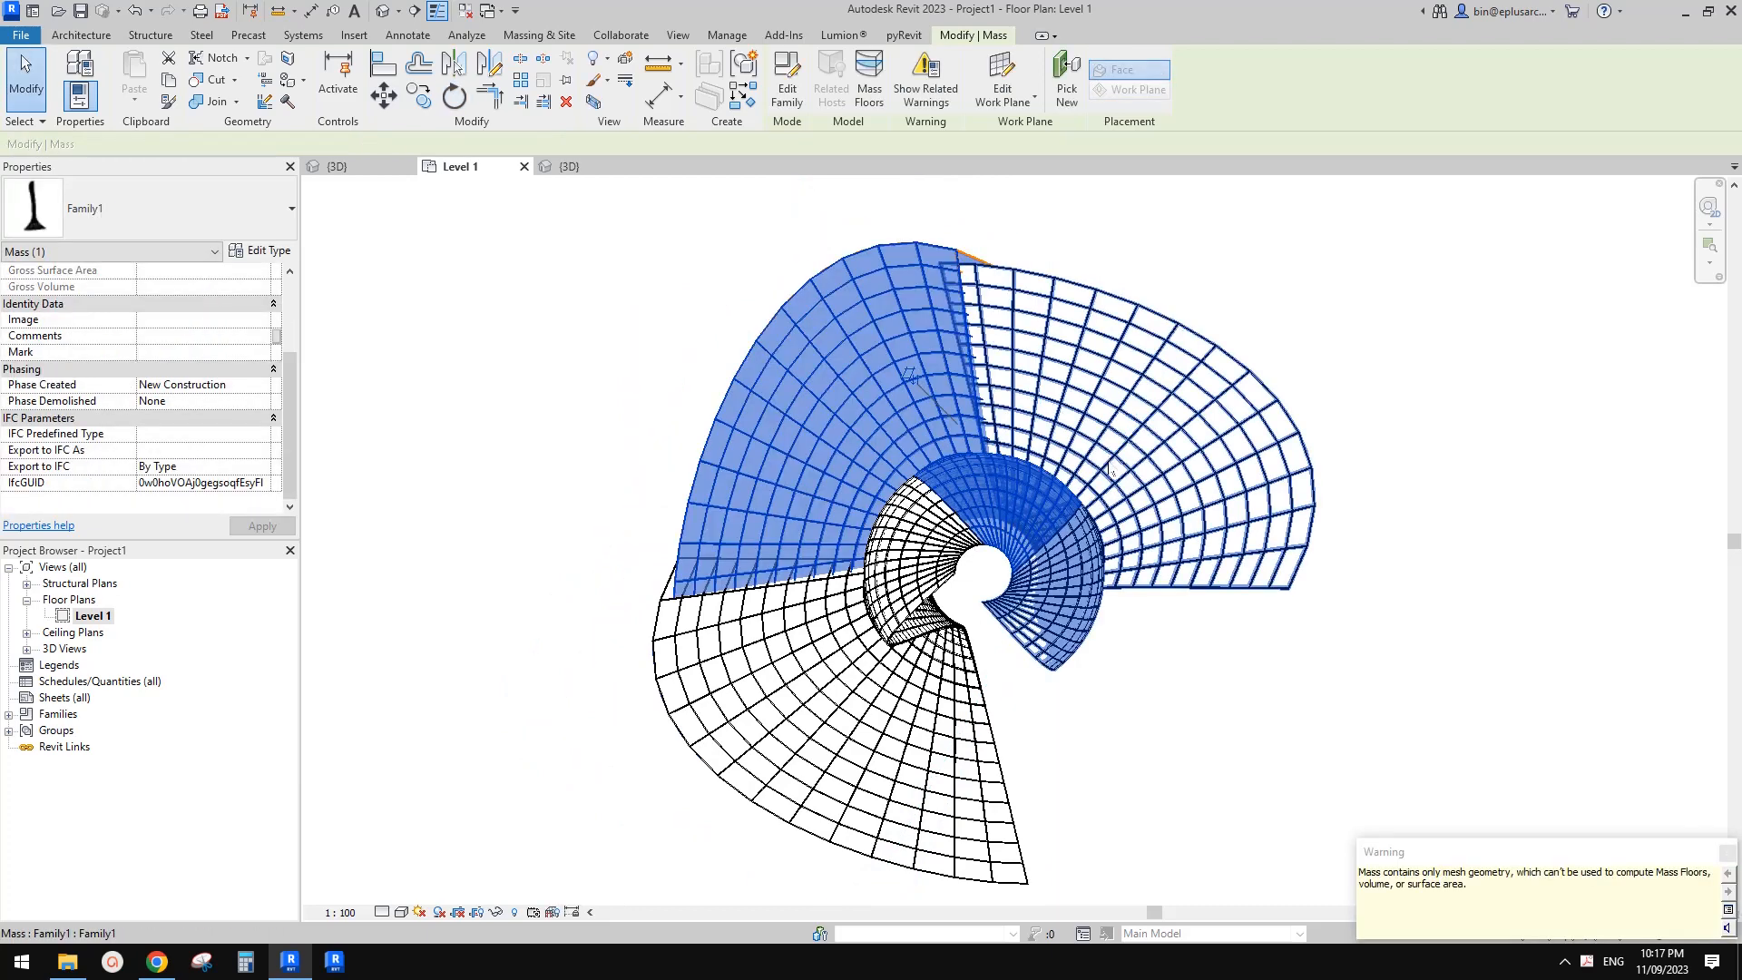
key(Escape)
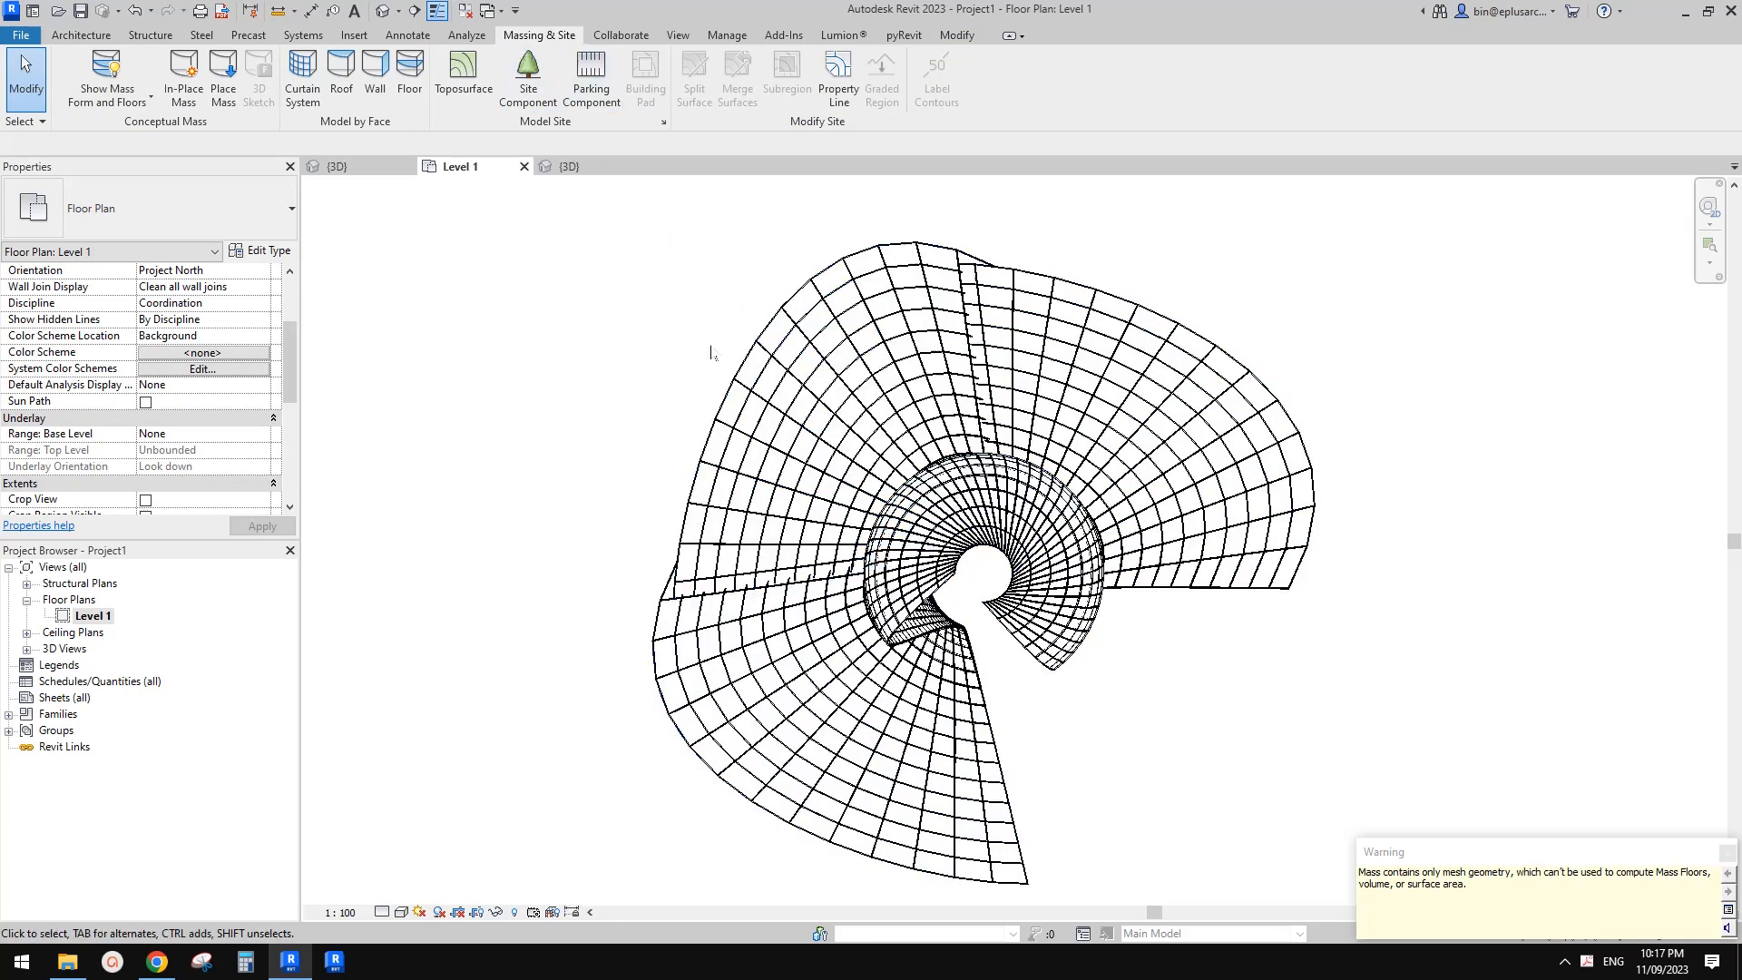
- Inspect the three tower masses in the default 3D view, checking the joints between them and the remaining open side
click(382, 11)
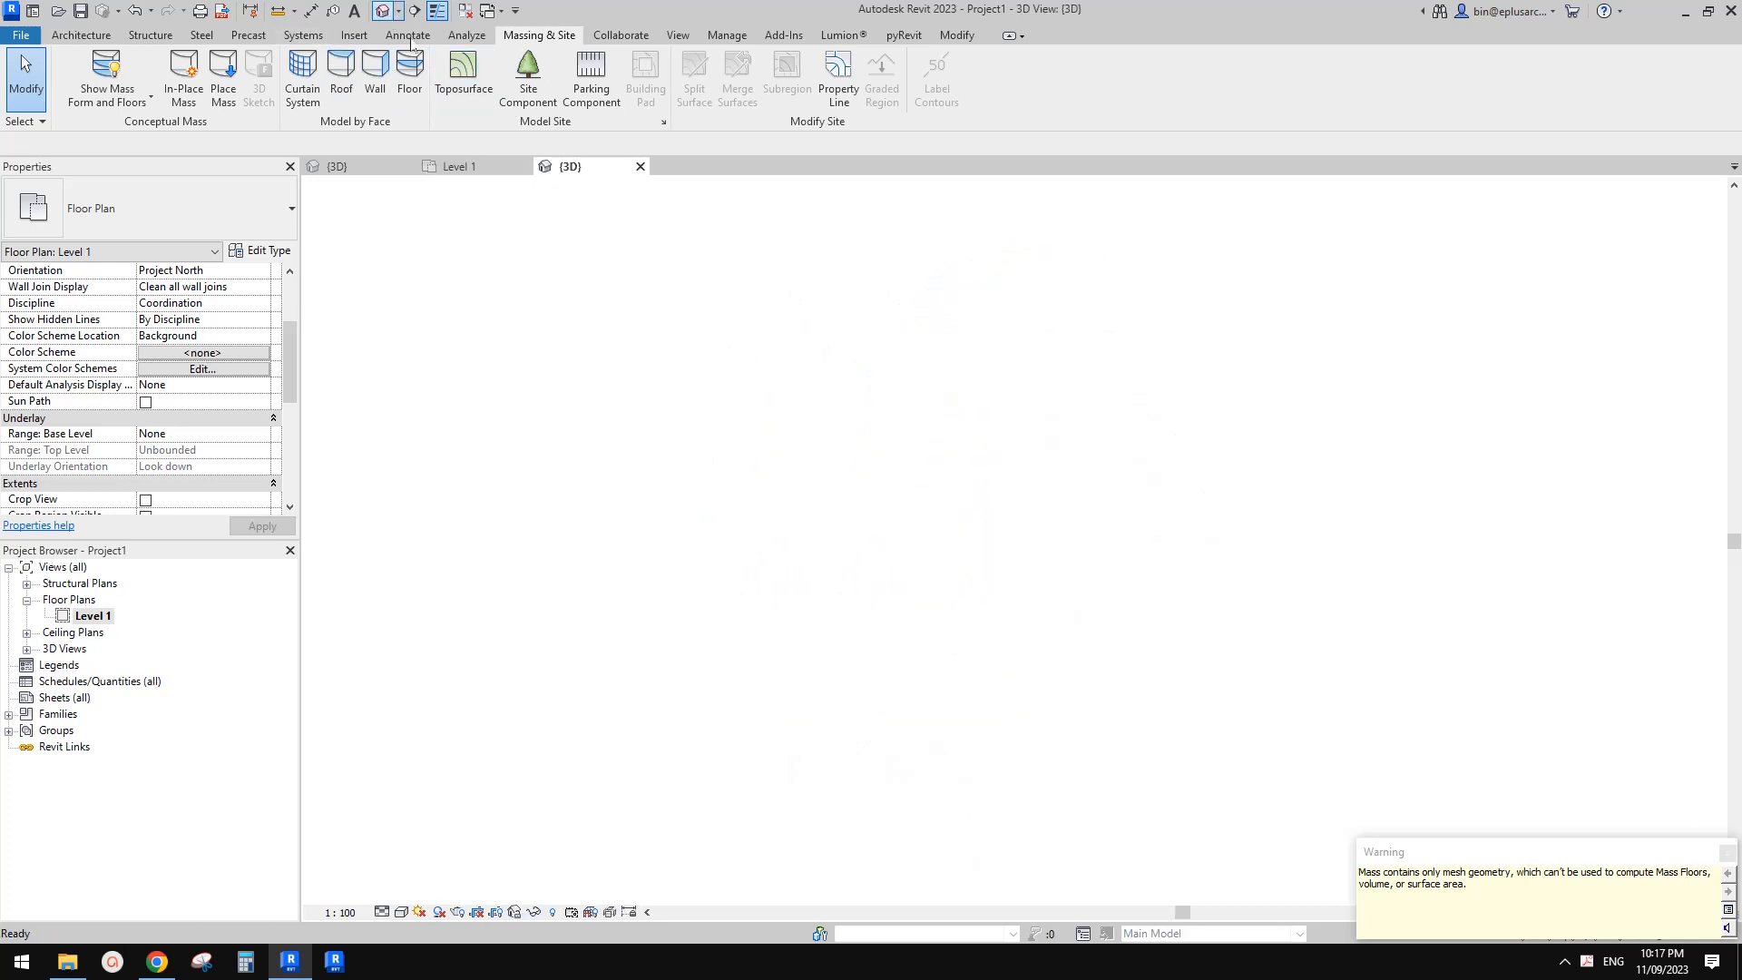
shift+middle_drag(1063, 423, 684, 430)
shift+middle_drag(1068, 546, 964, 506)
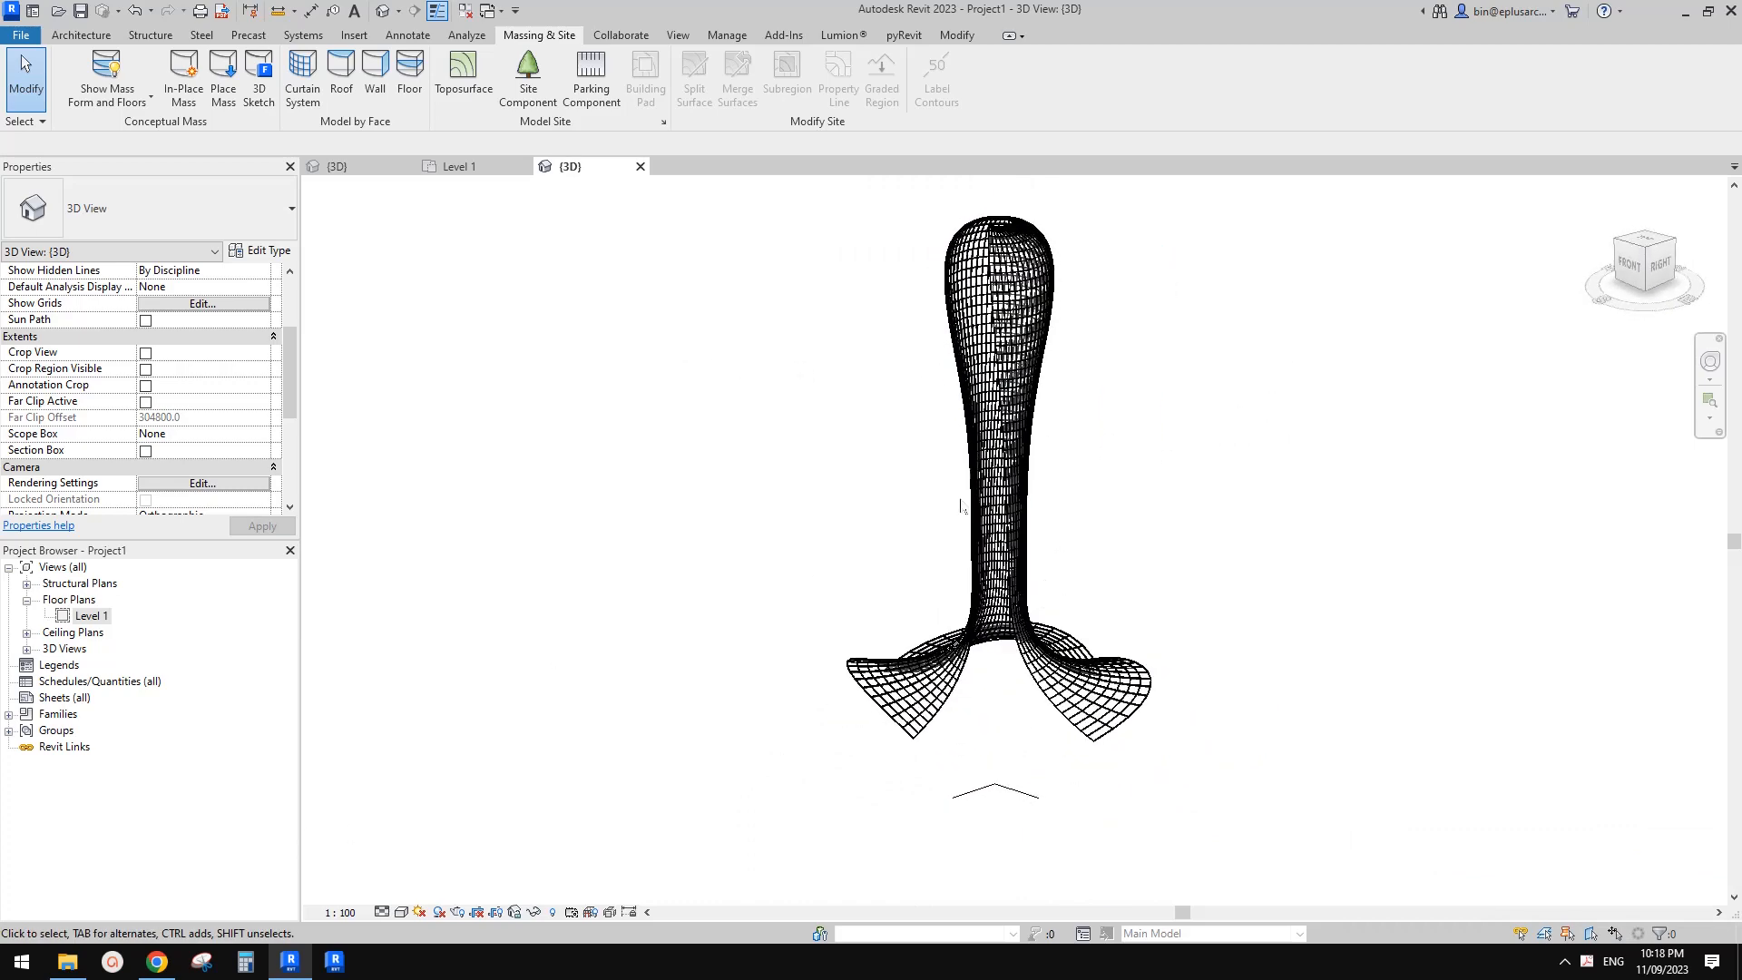
scroll(1023, 312, up, 2)
shift+middle_drag(1022, 311, 1074, 396)
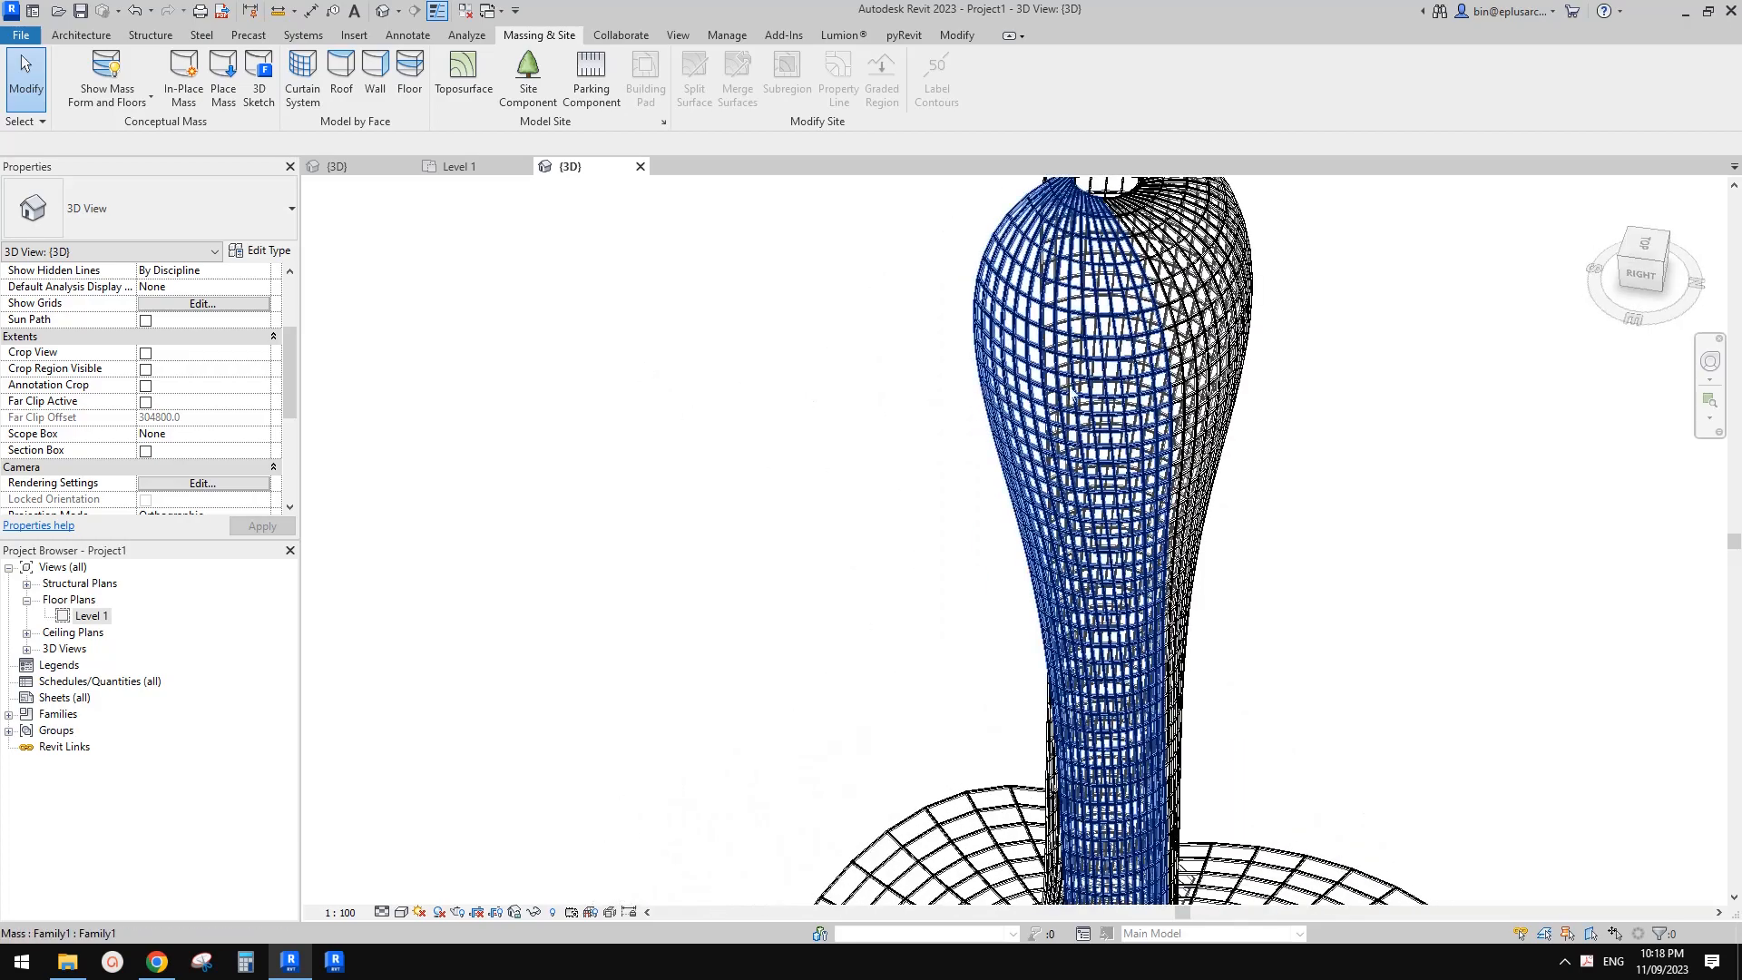
click(1073, 382)
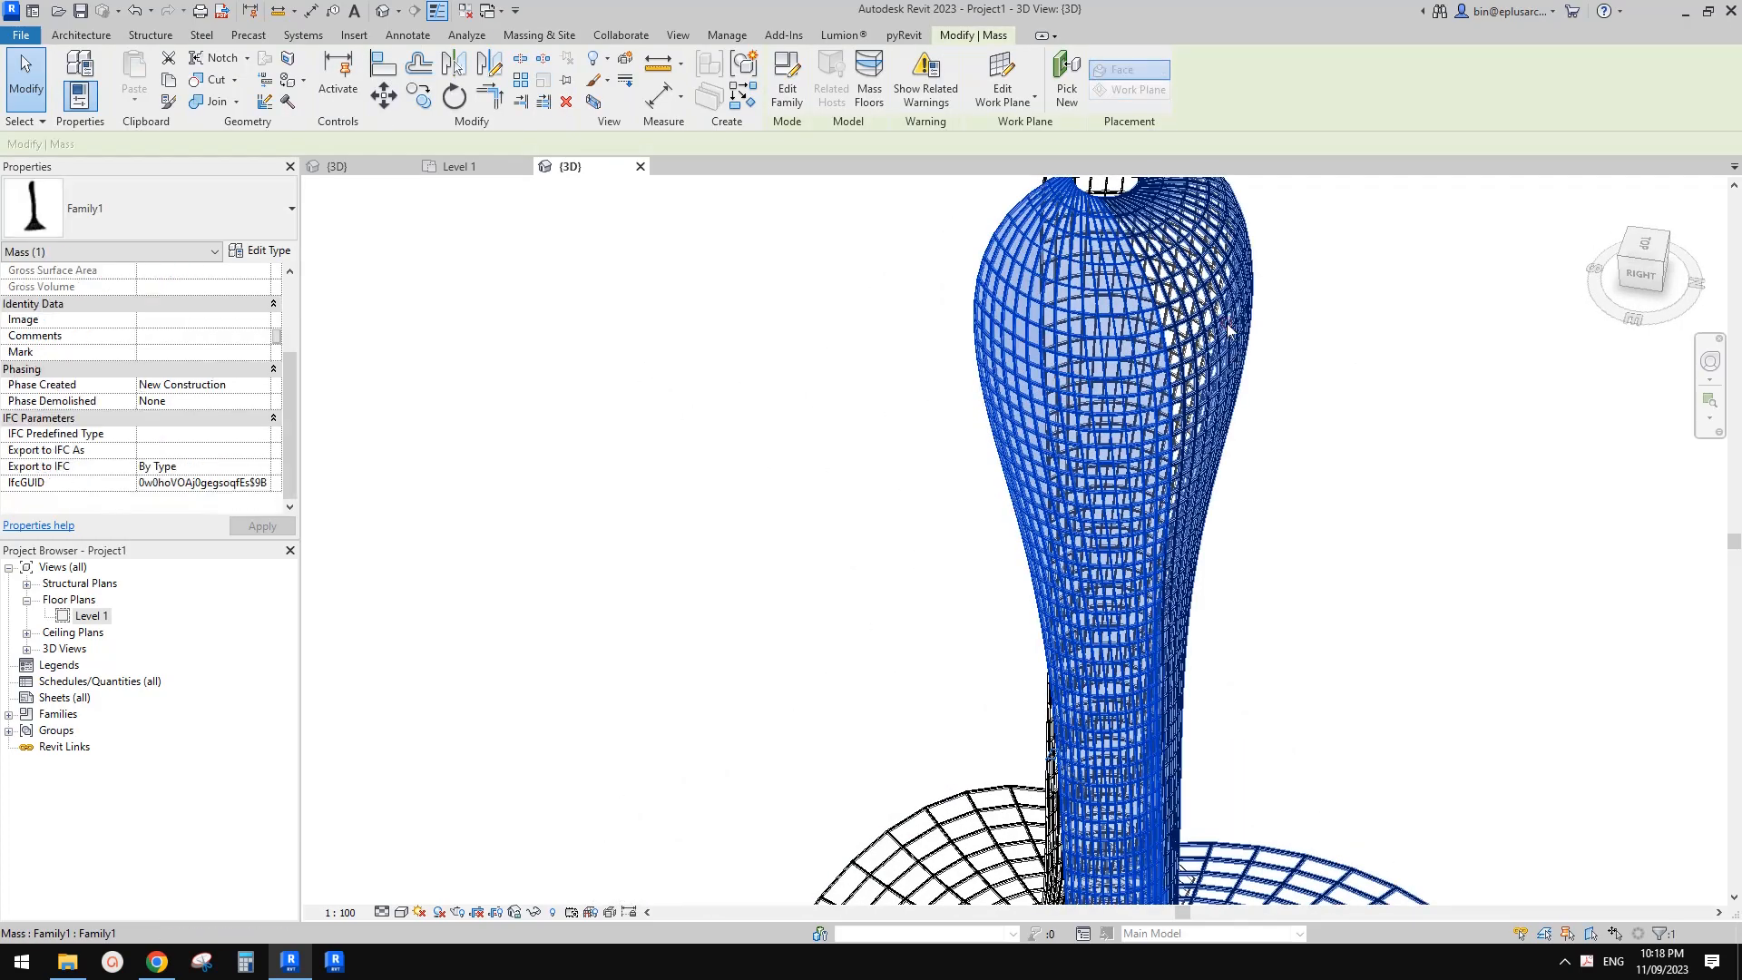
scroll(1213, 358, down, 2)
shift+middle_drag(1213, 358, 980, 398)
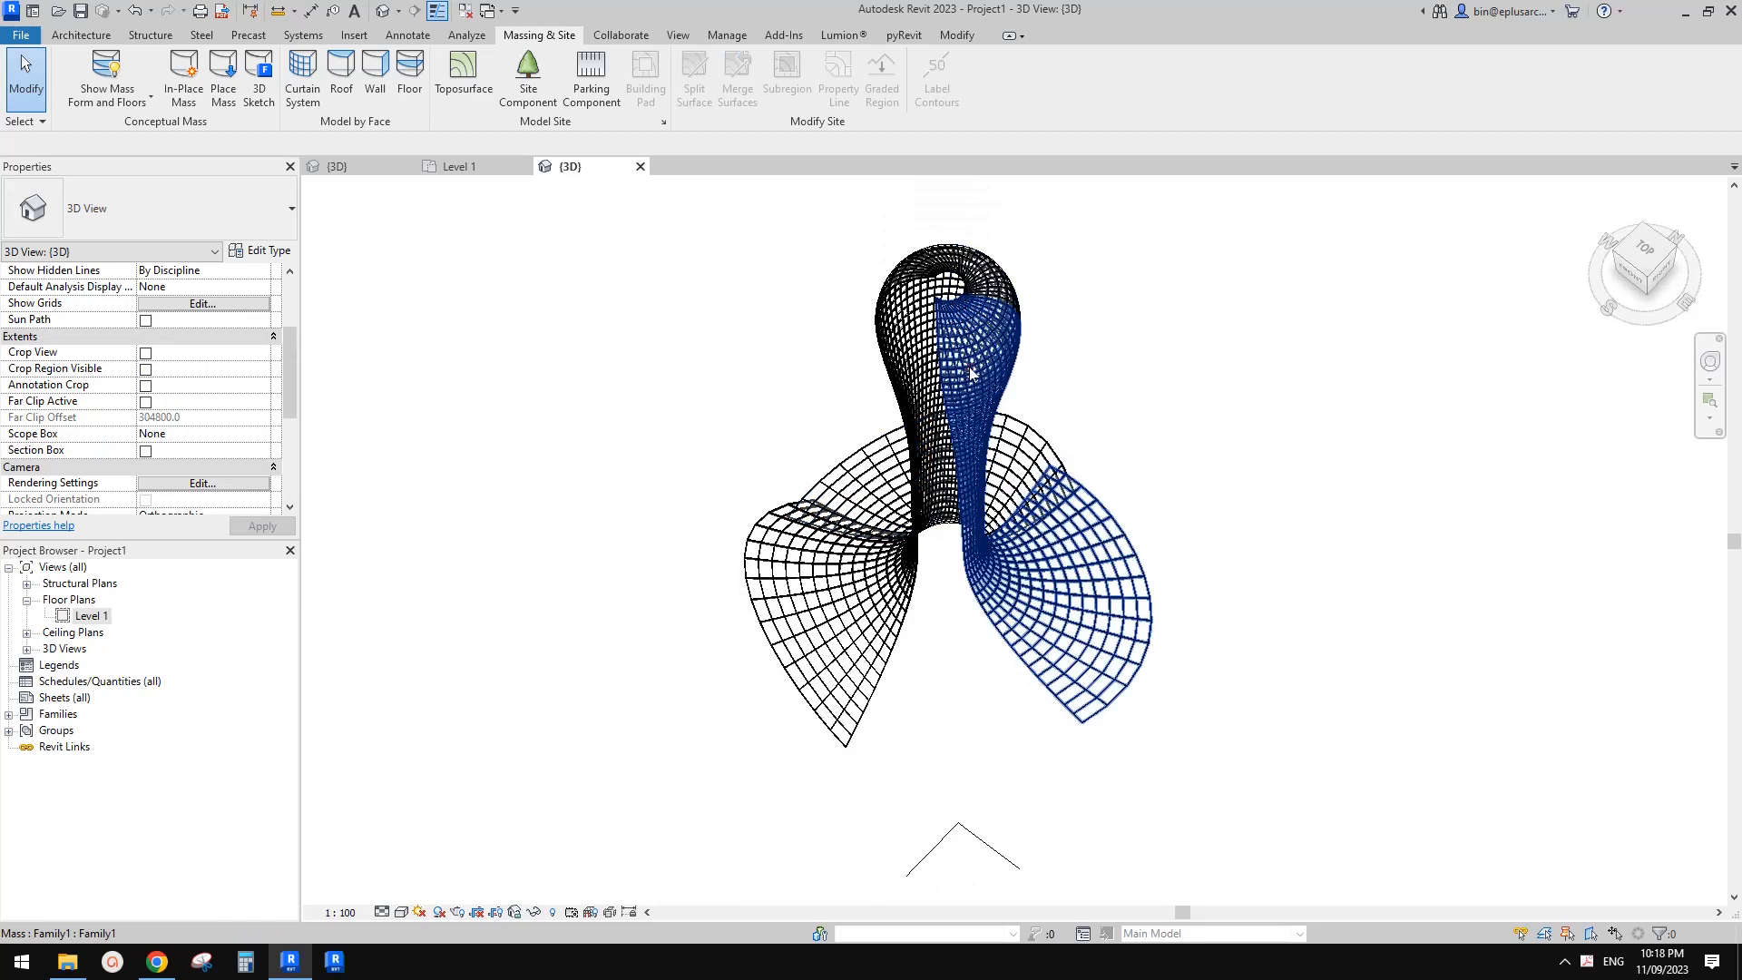
click(971, 367)
shift+middle_drag(972, 307, 983, 362)
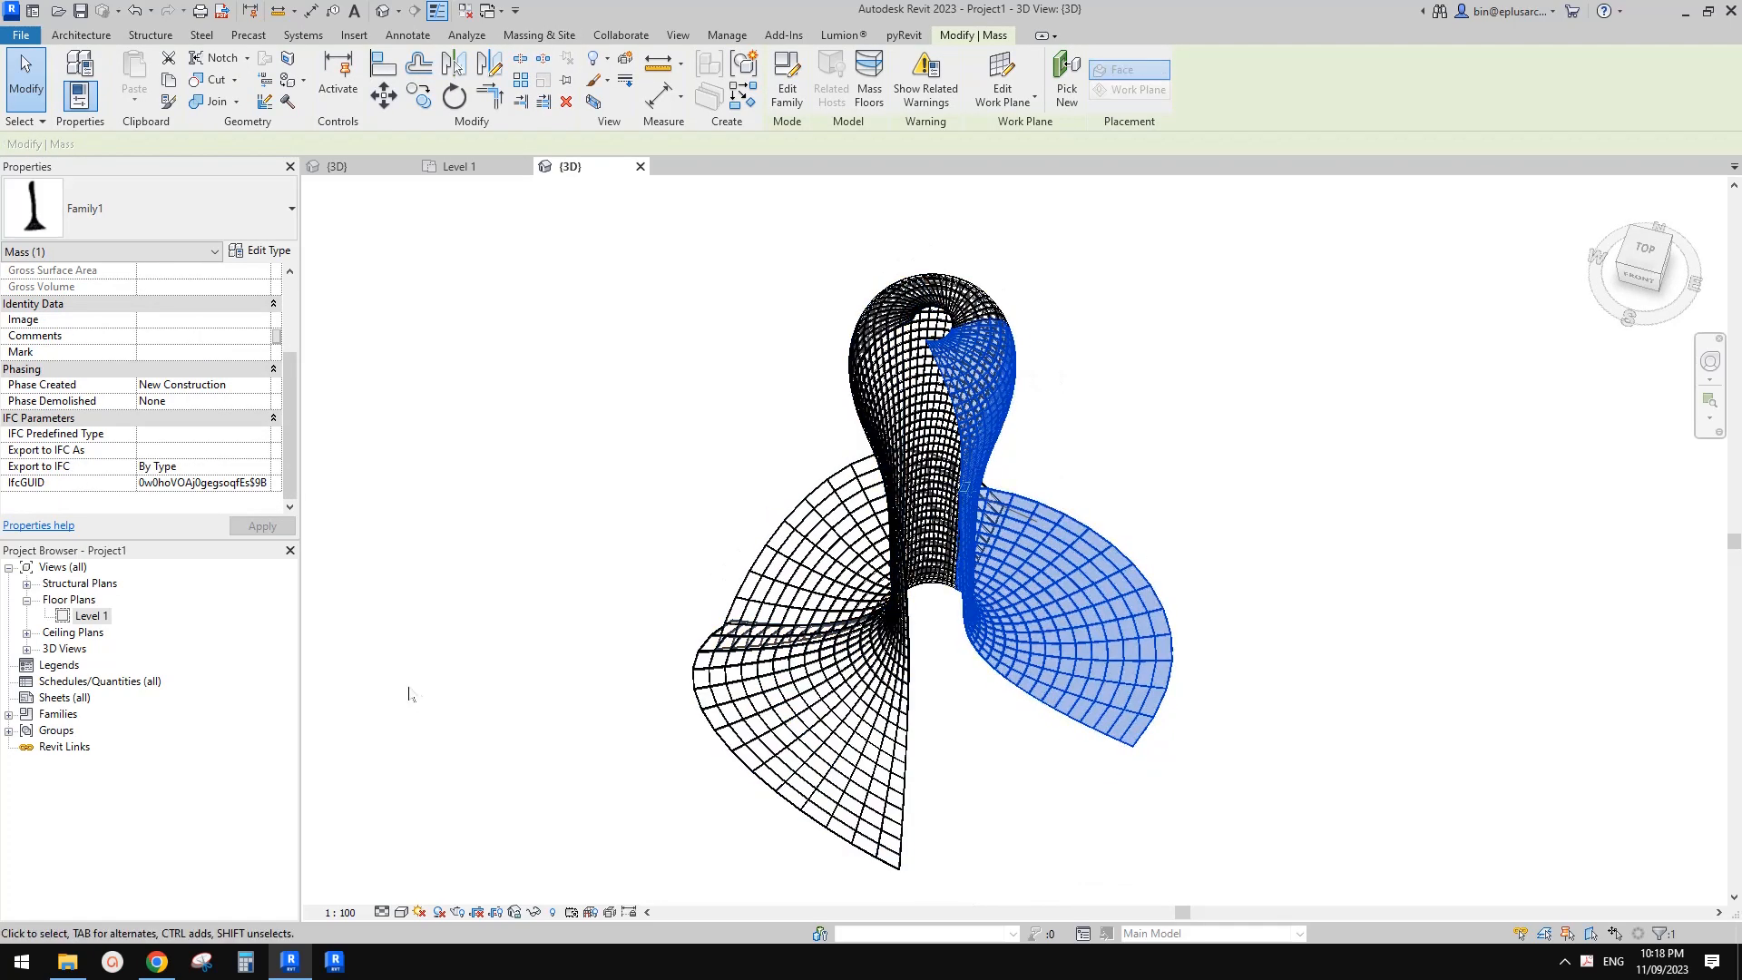
- In the Level 1 floor plan, rotate a copy of the lower-left mass with a 45° angle about the shared centre to close the tower
double_click(100, 620)
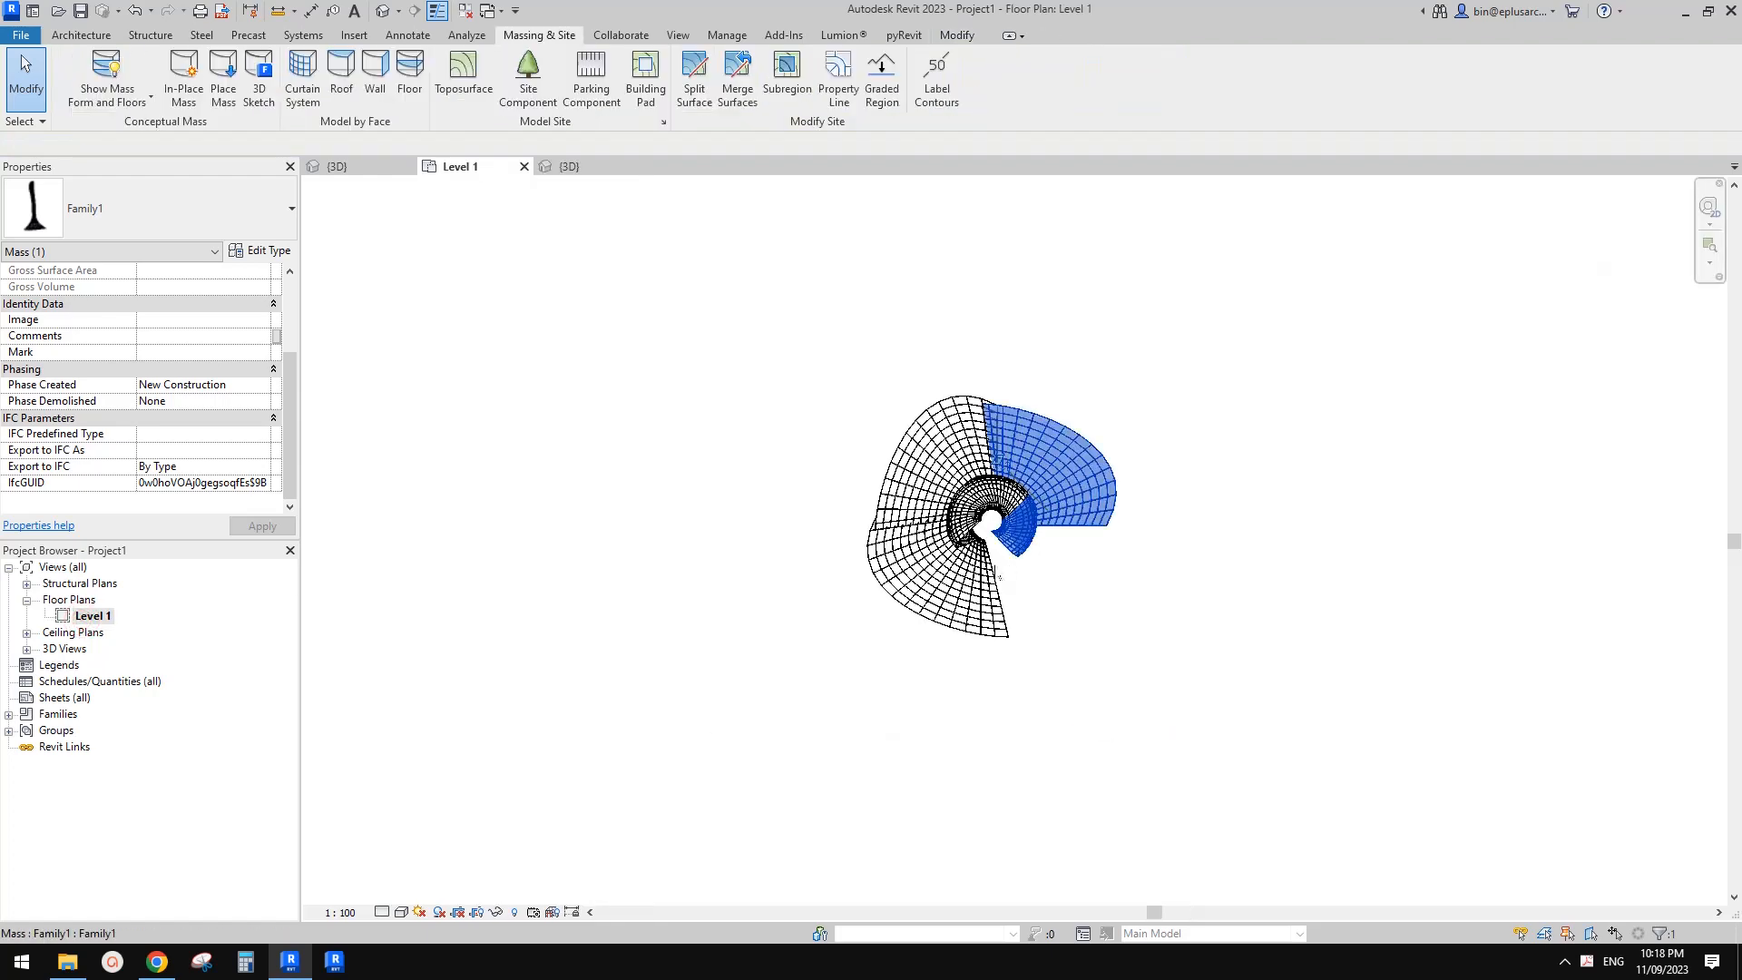
click(973, 596)
key(r)
key(o)
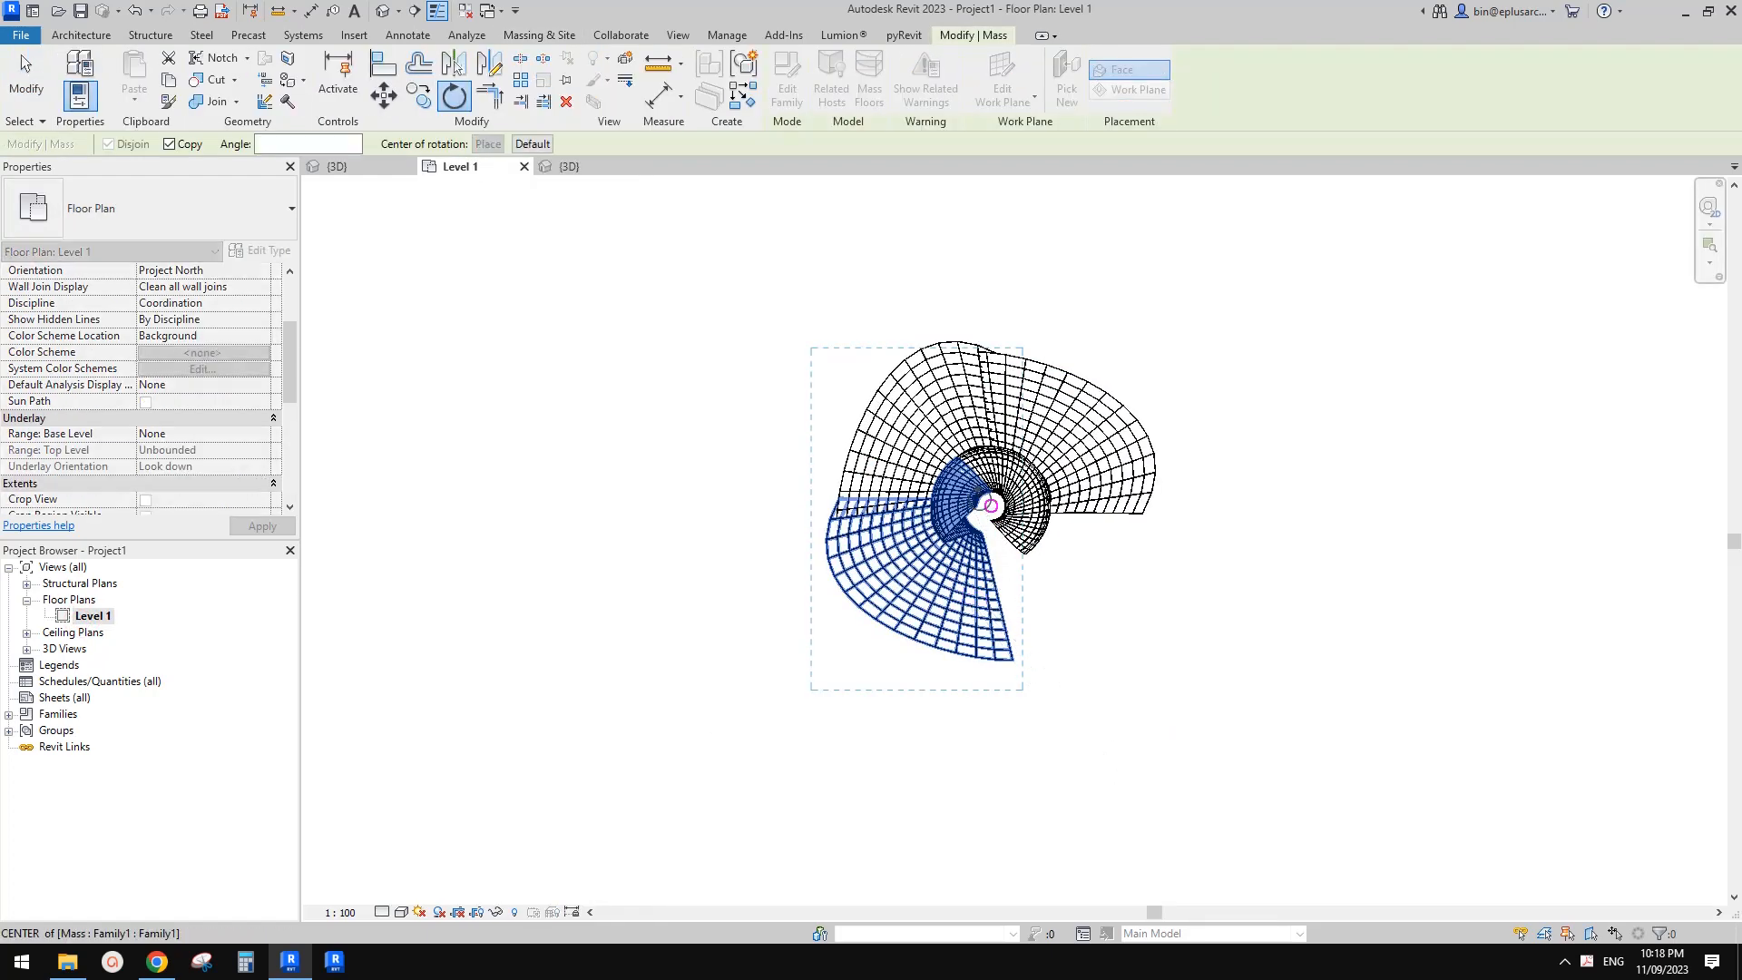
click(1345, 467)
text(4)
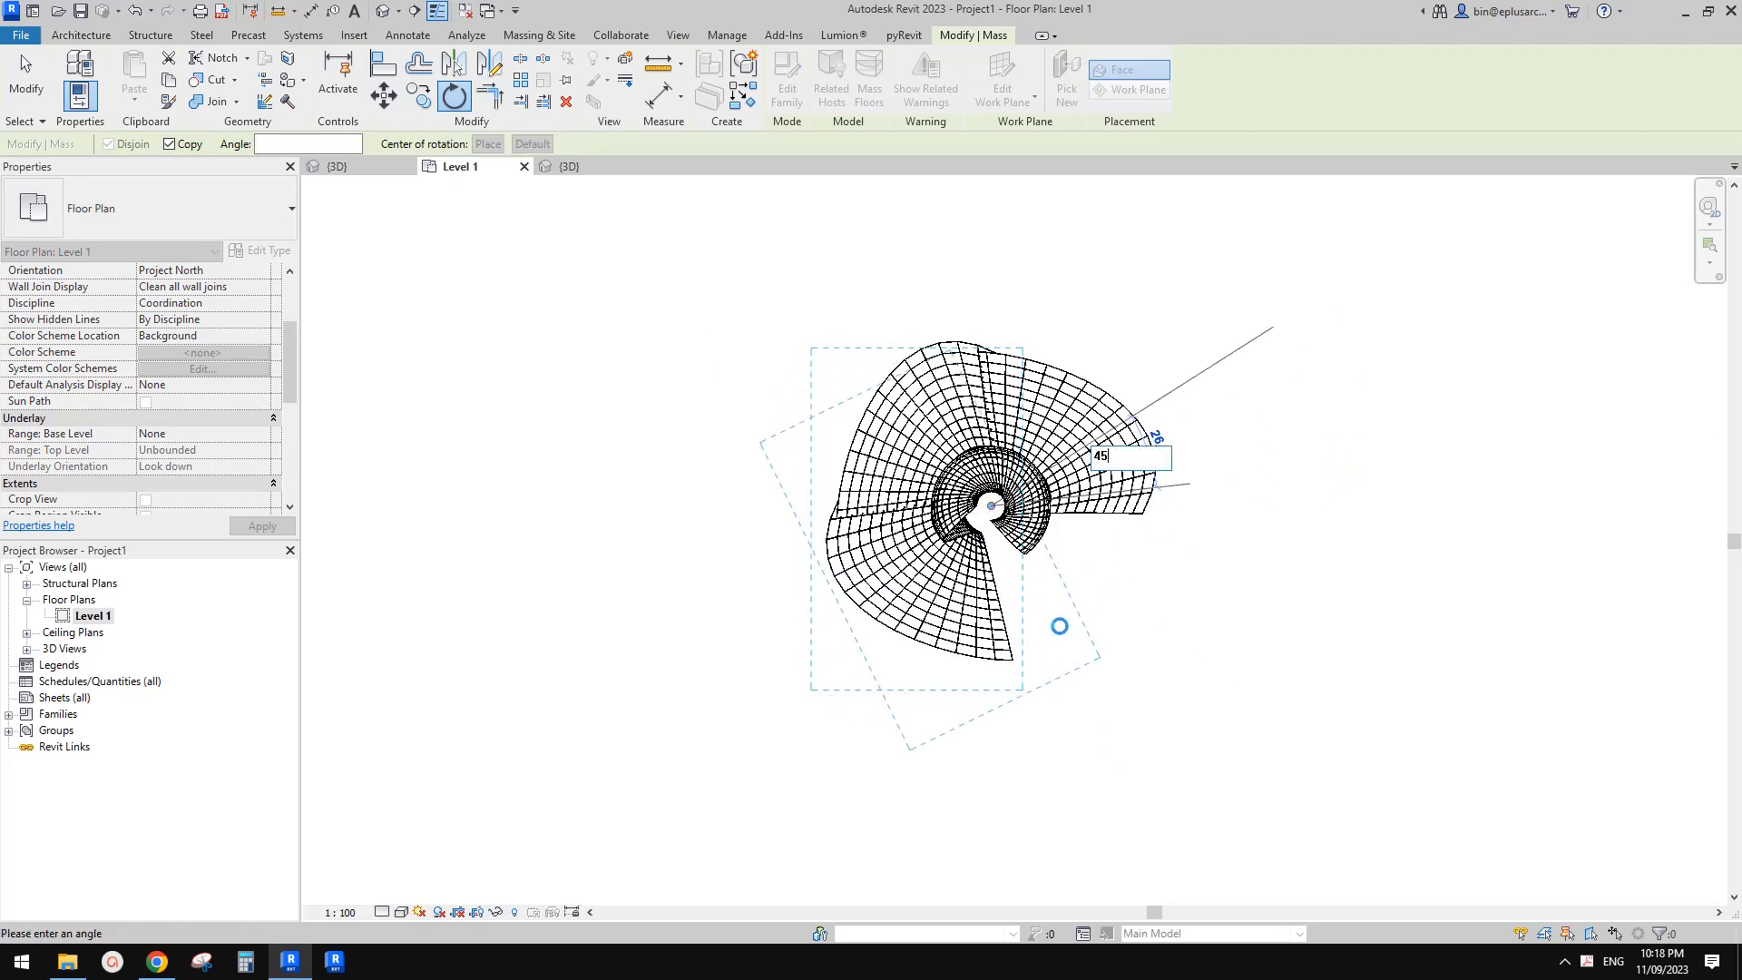
text(5)
key(Return)
key(Escape)
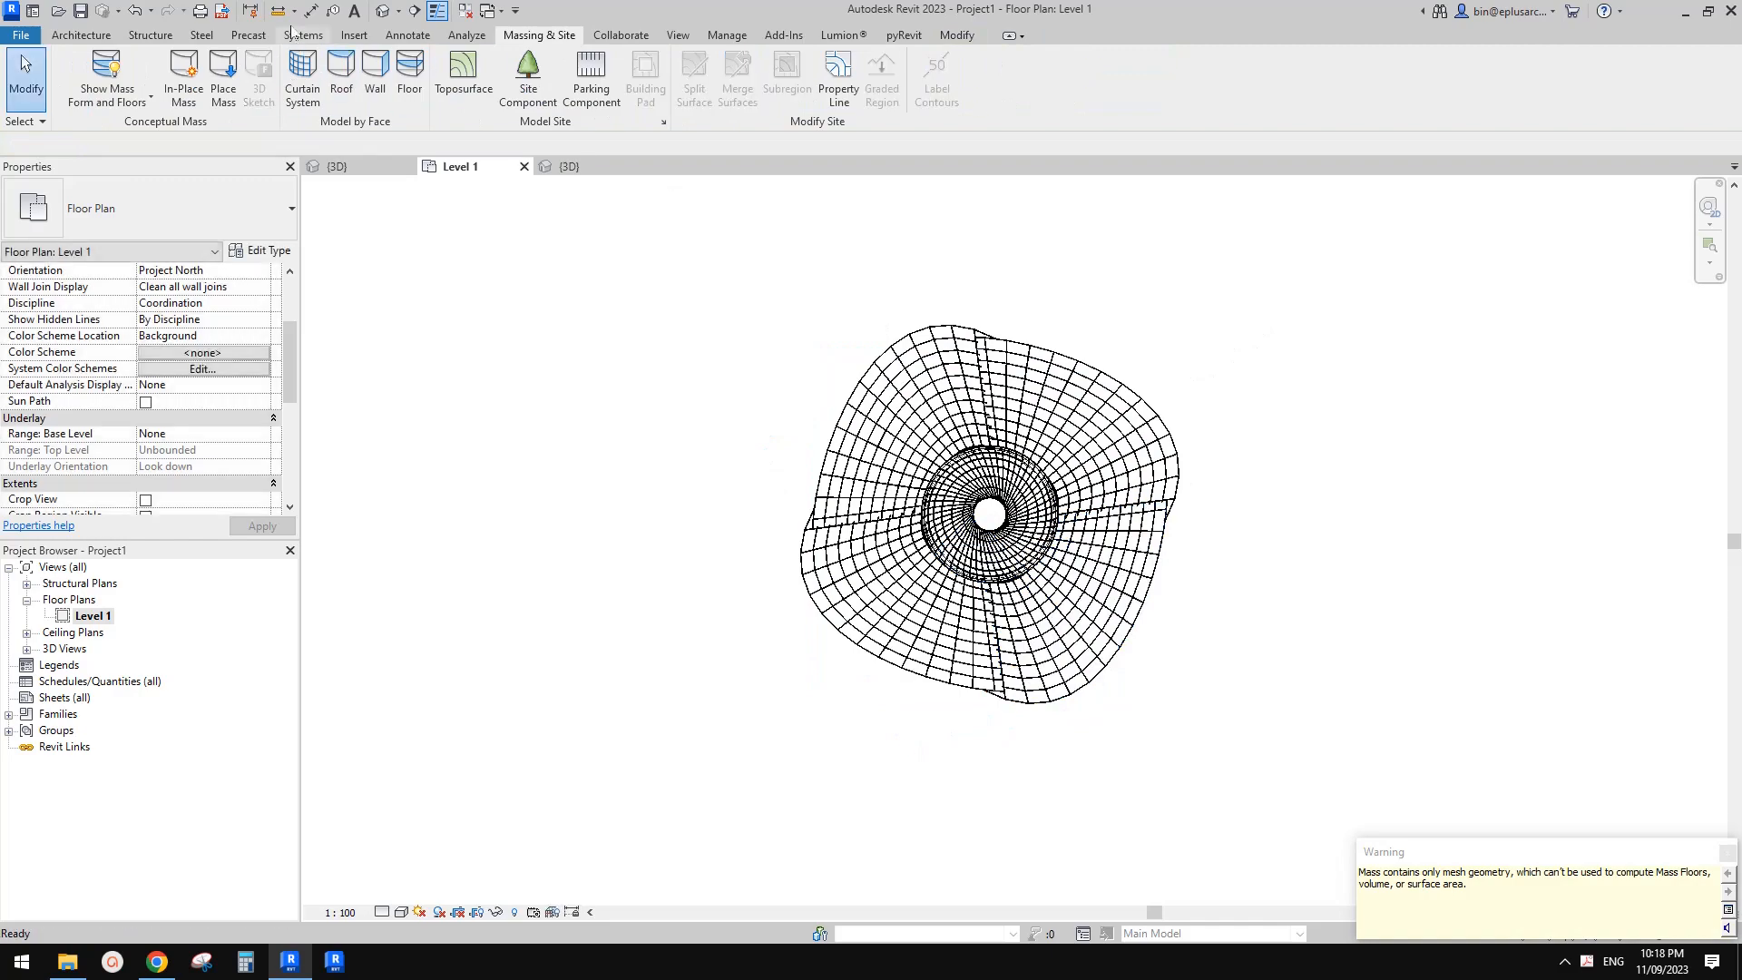
- Inspect the four joined tower masses in the default 3D view and compare them with the reference tower image in Google Docs
click(569, 166)
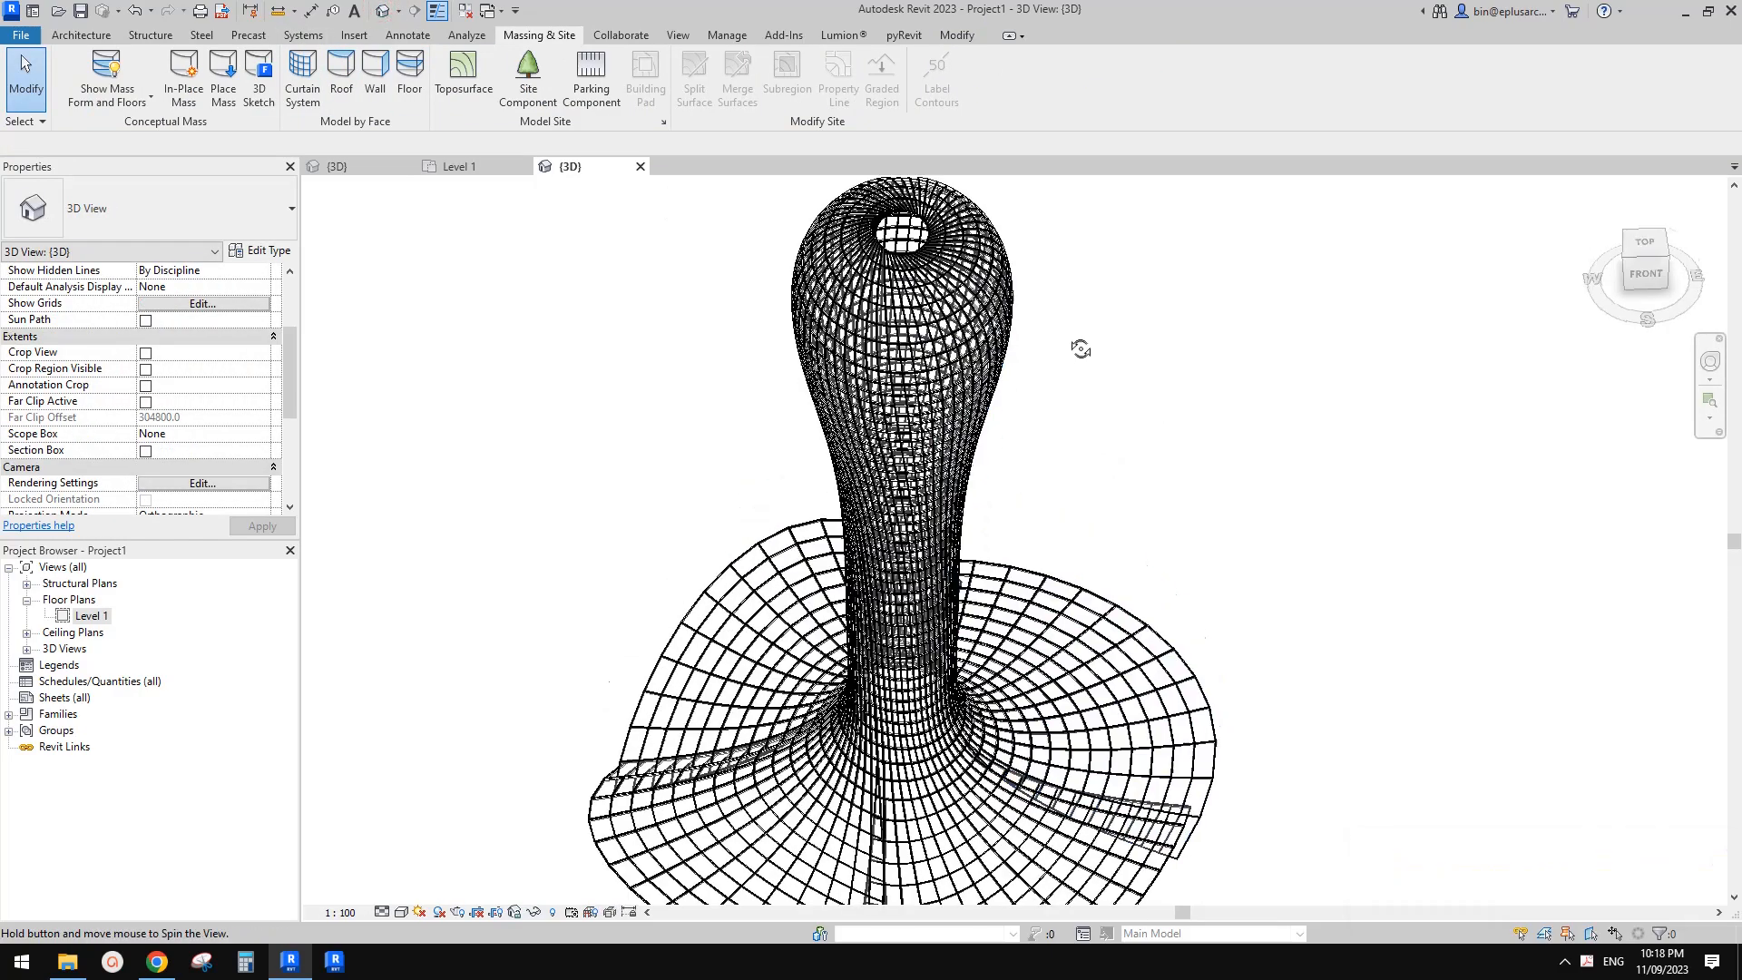
shift+middle_drag(1080, 350, 1061, 354)
click(925, 288)
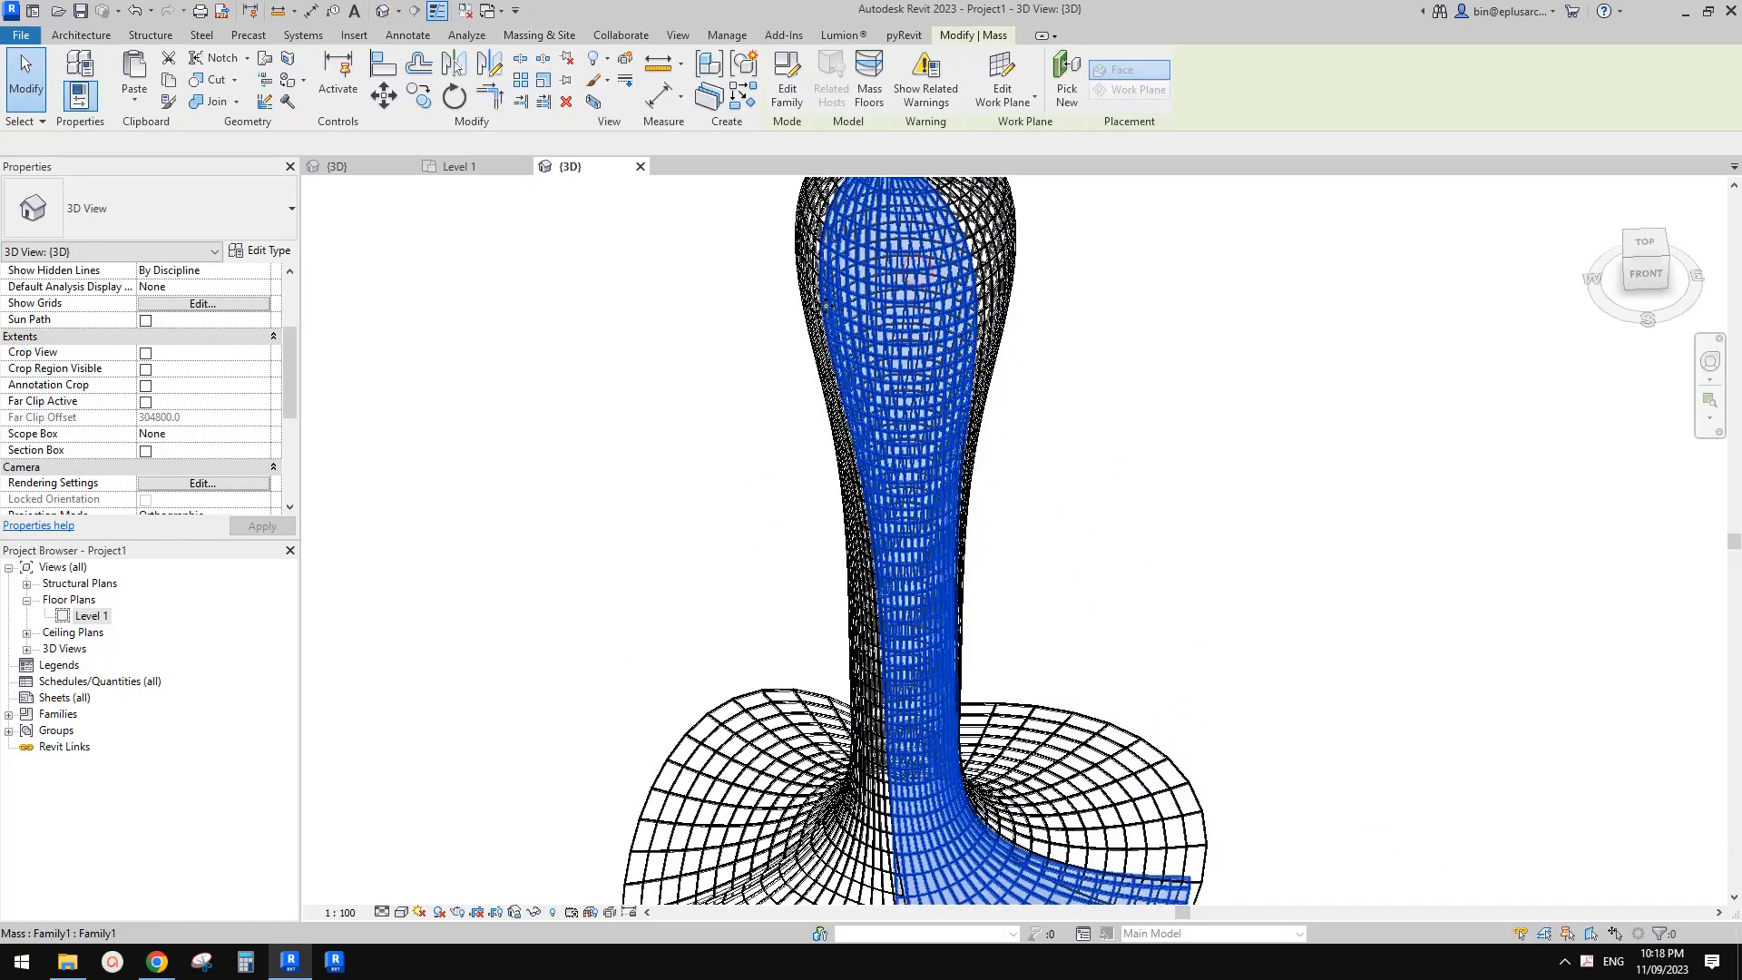
shift+middle_drag(923, 290, 724, 288)
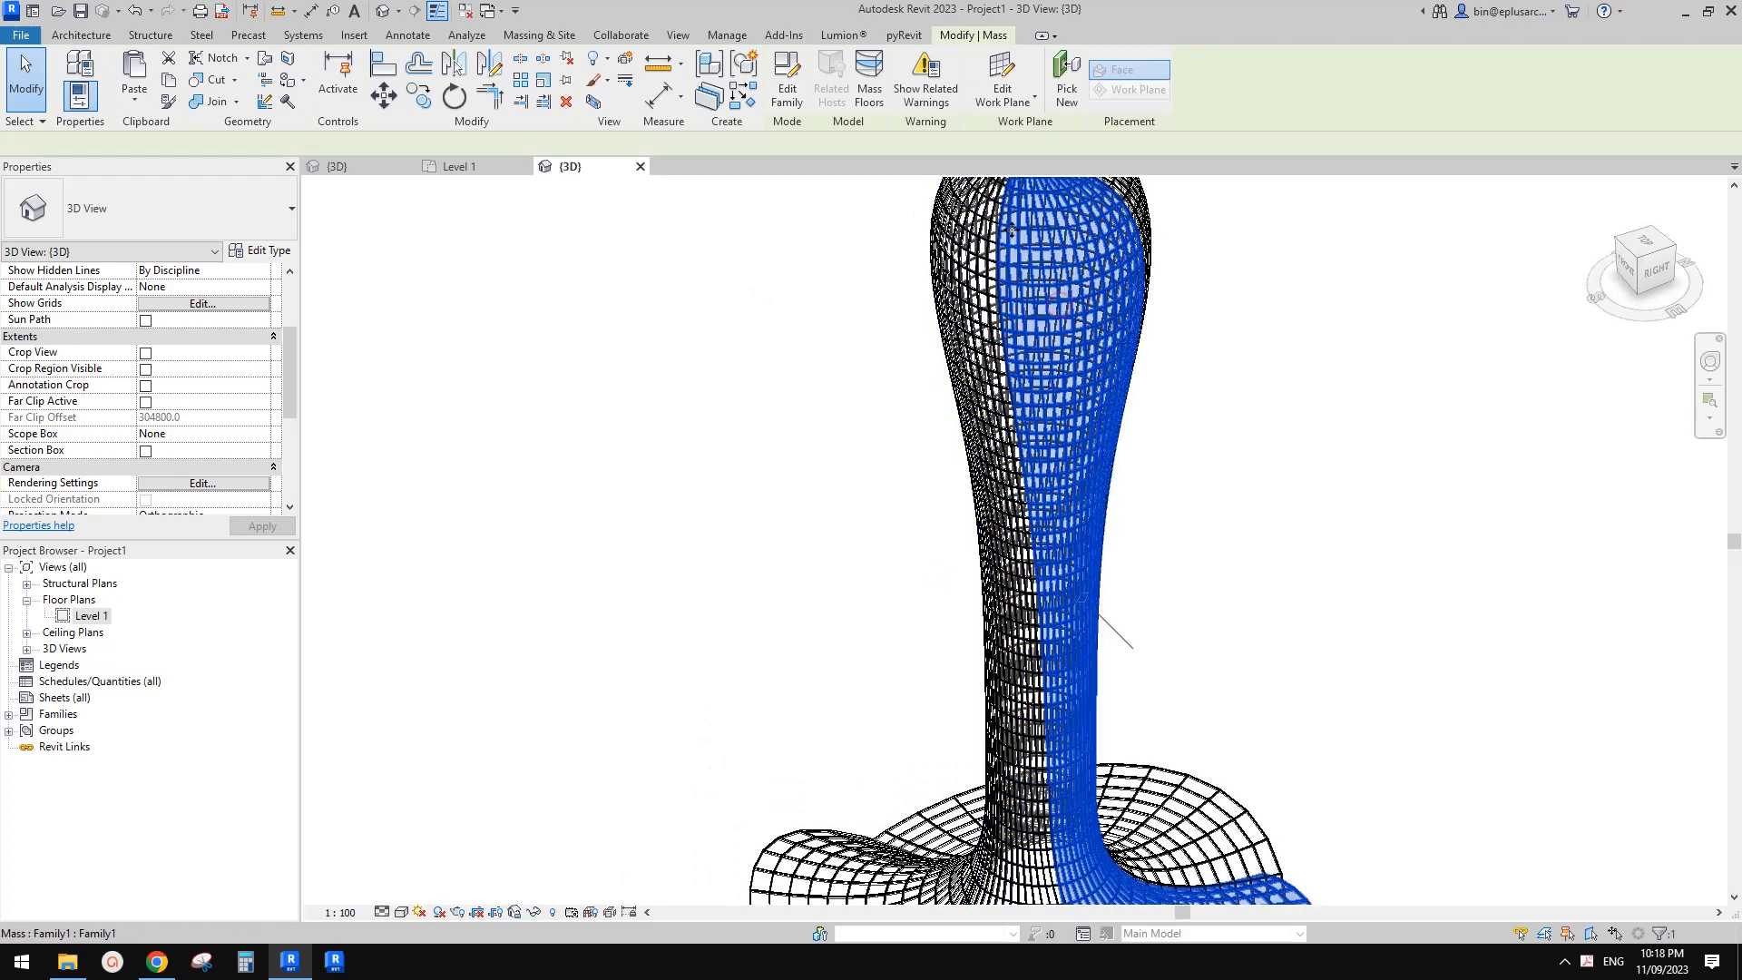
click(1032, 262)
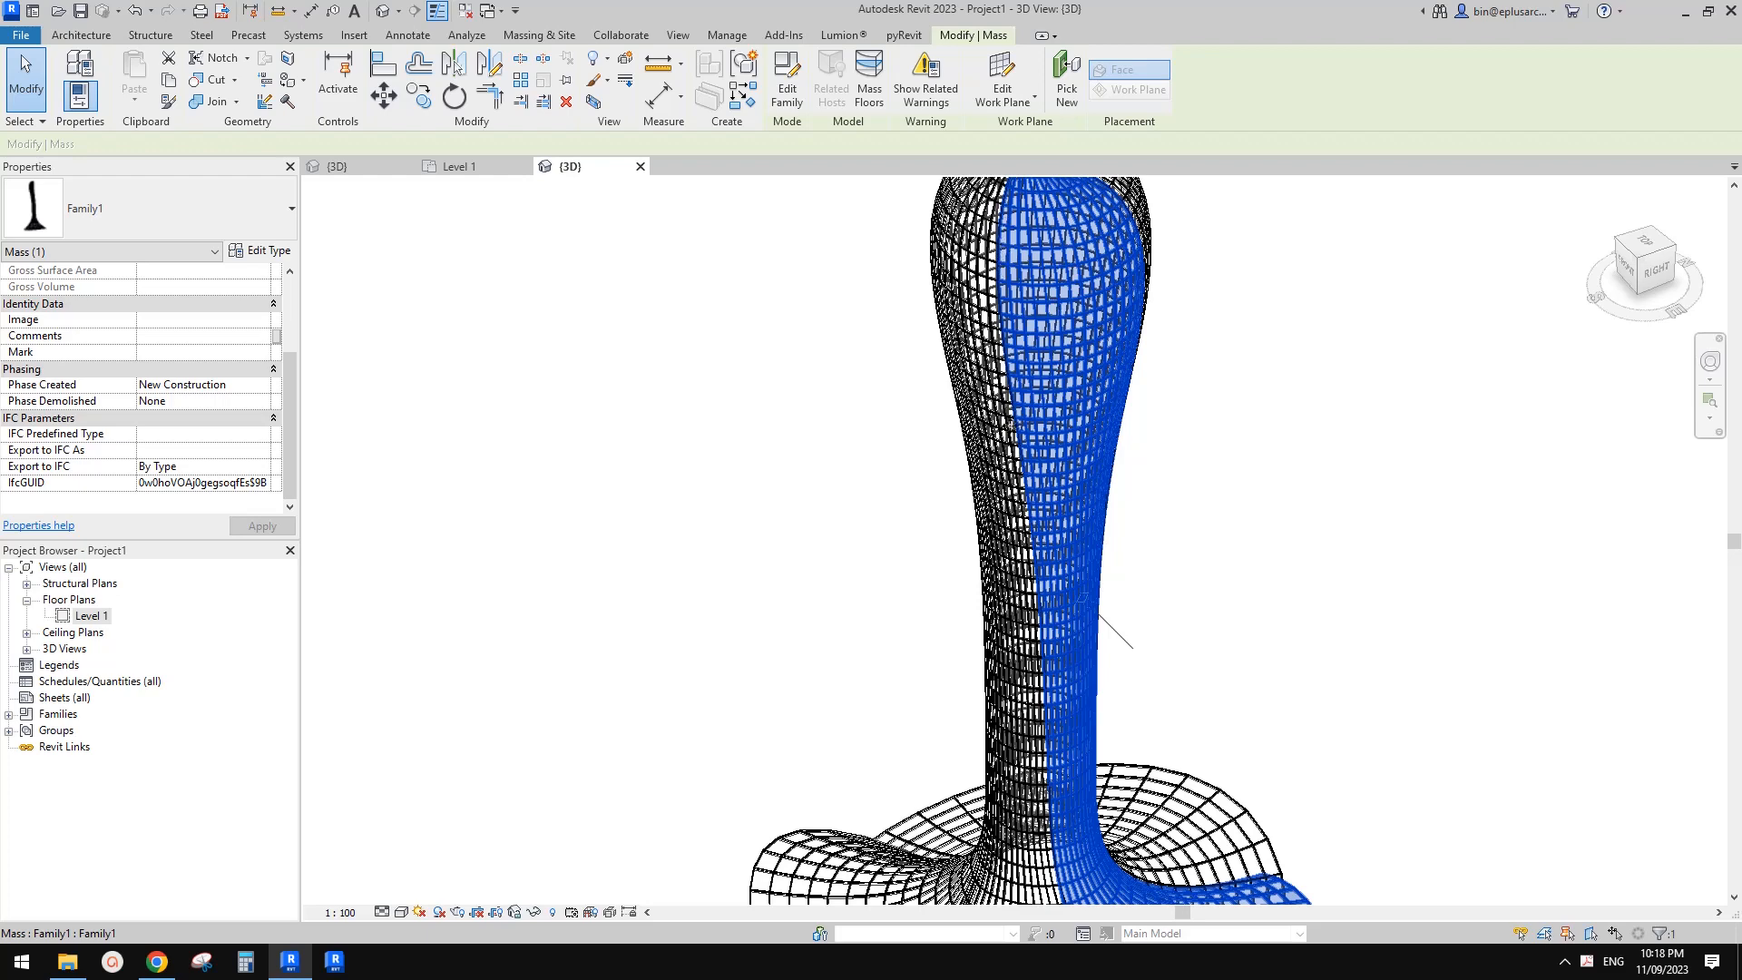
click(157, 962)
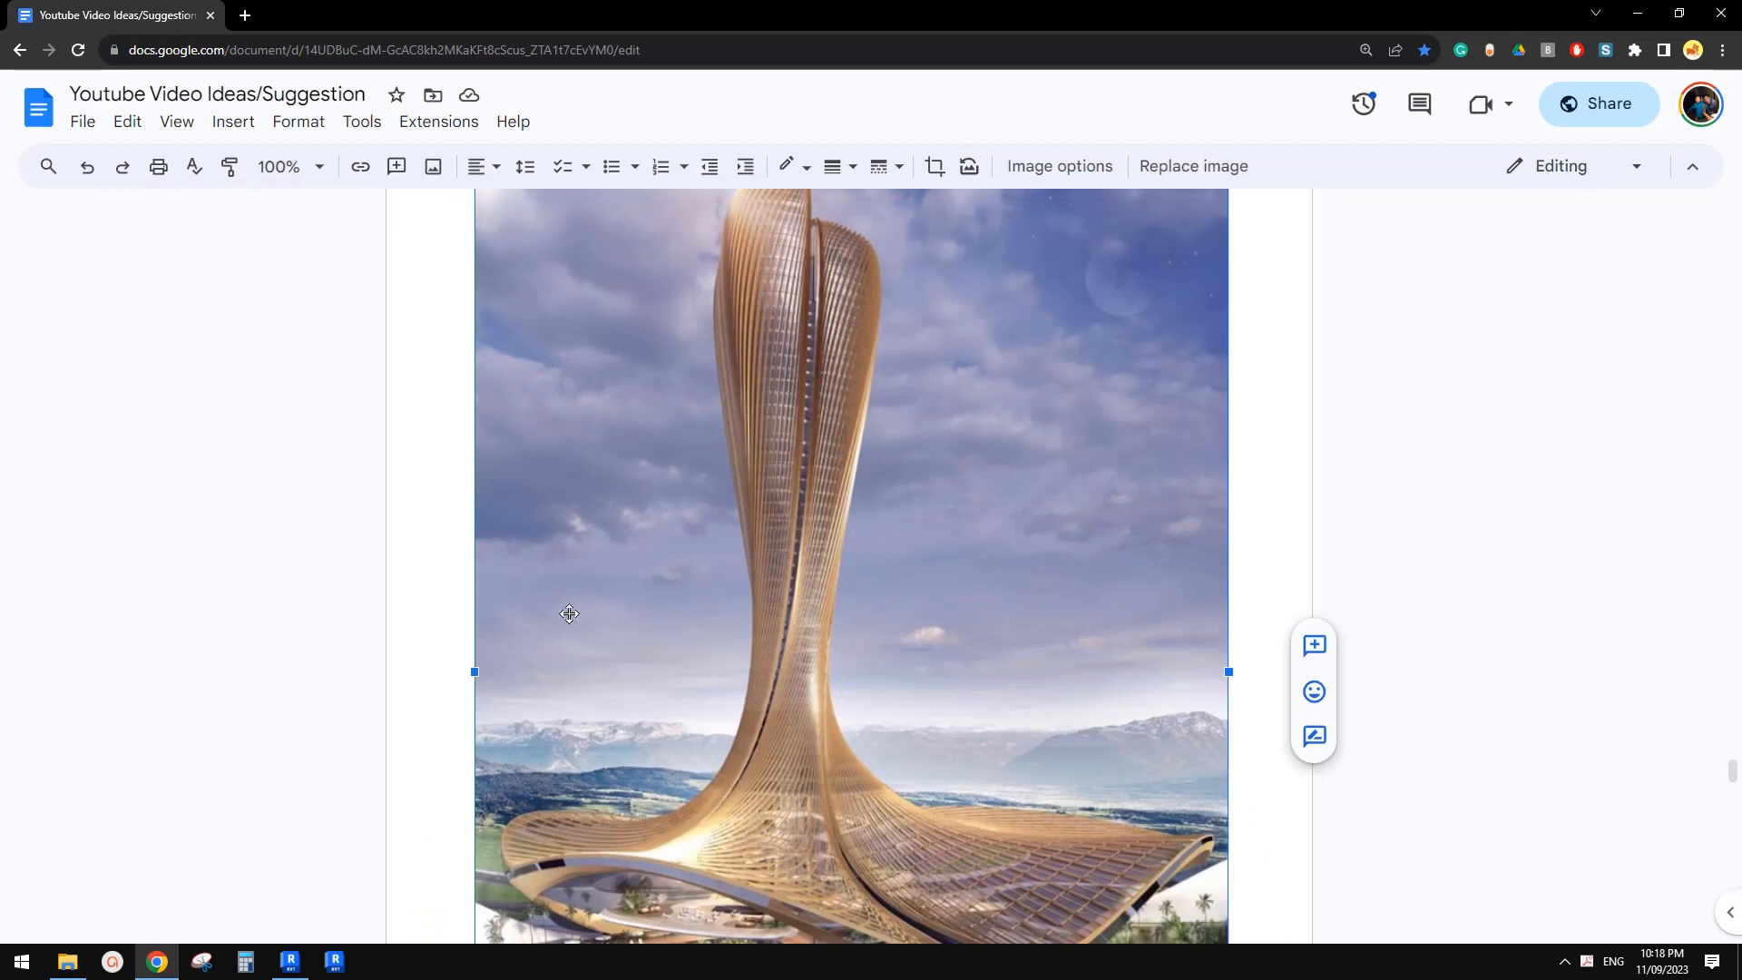
click(291, 962)
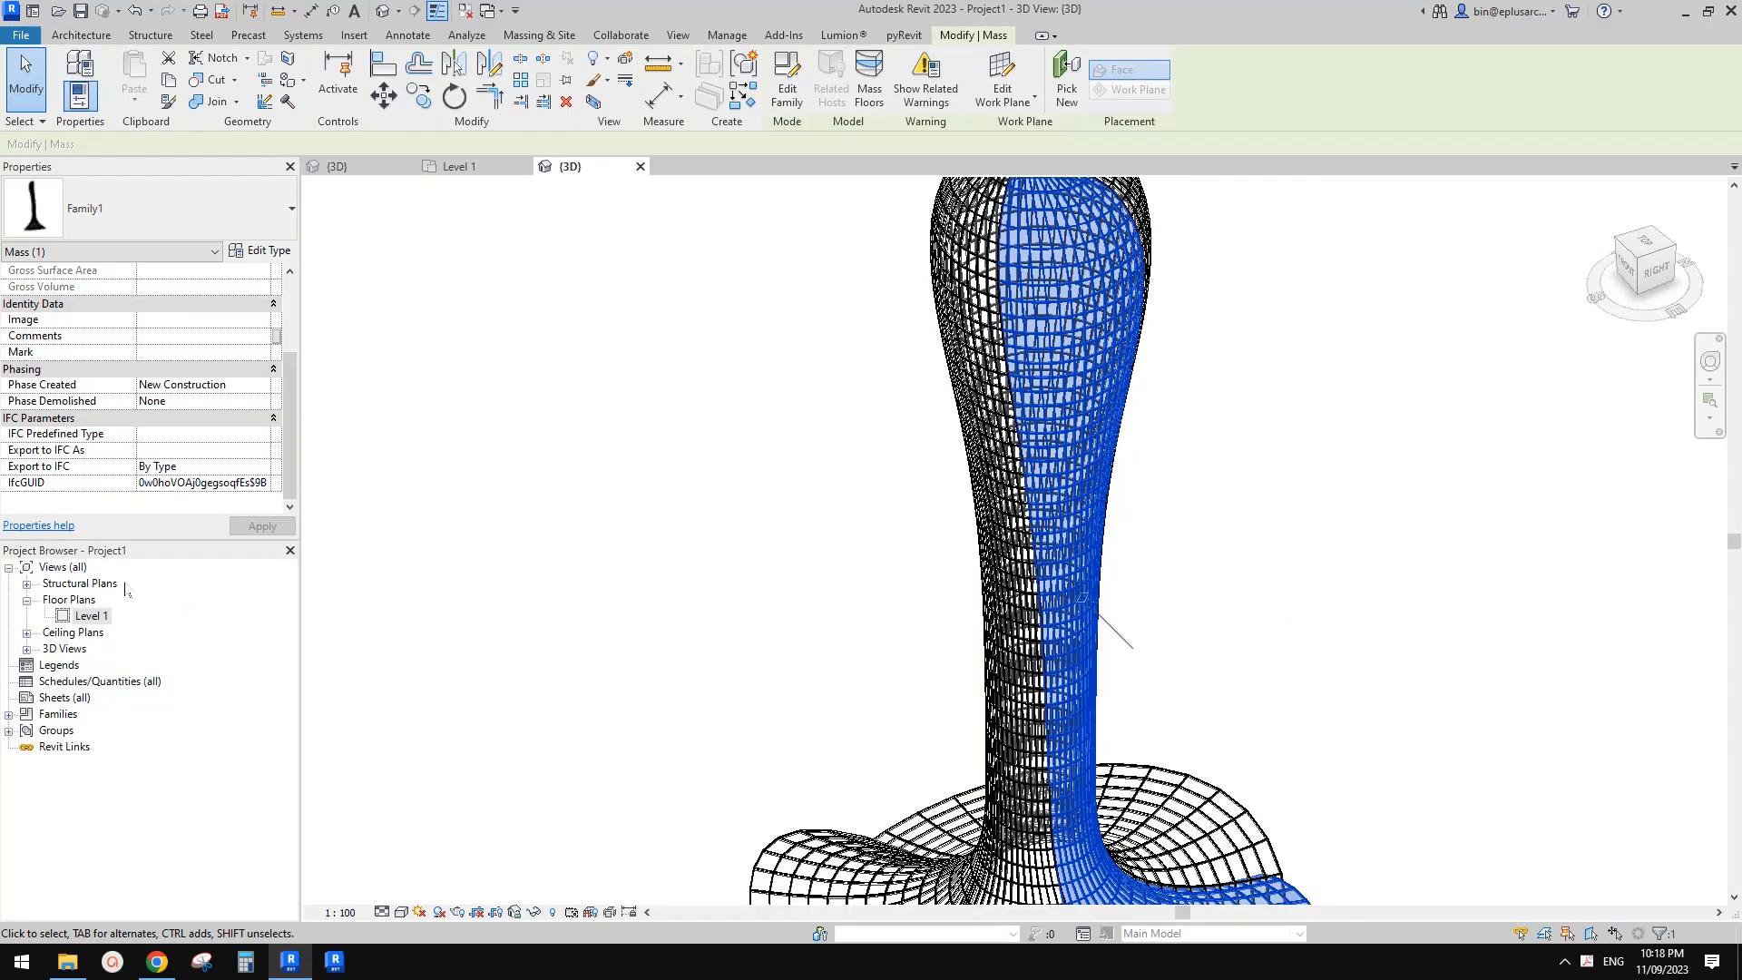
- In the Level 1 floor plan, move the upper-right tower mass 1000 mm diagonally outward at 45° from the centre
double_click(91, 616)
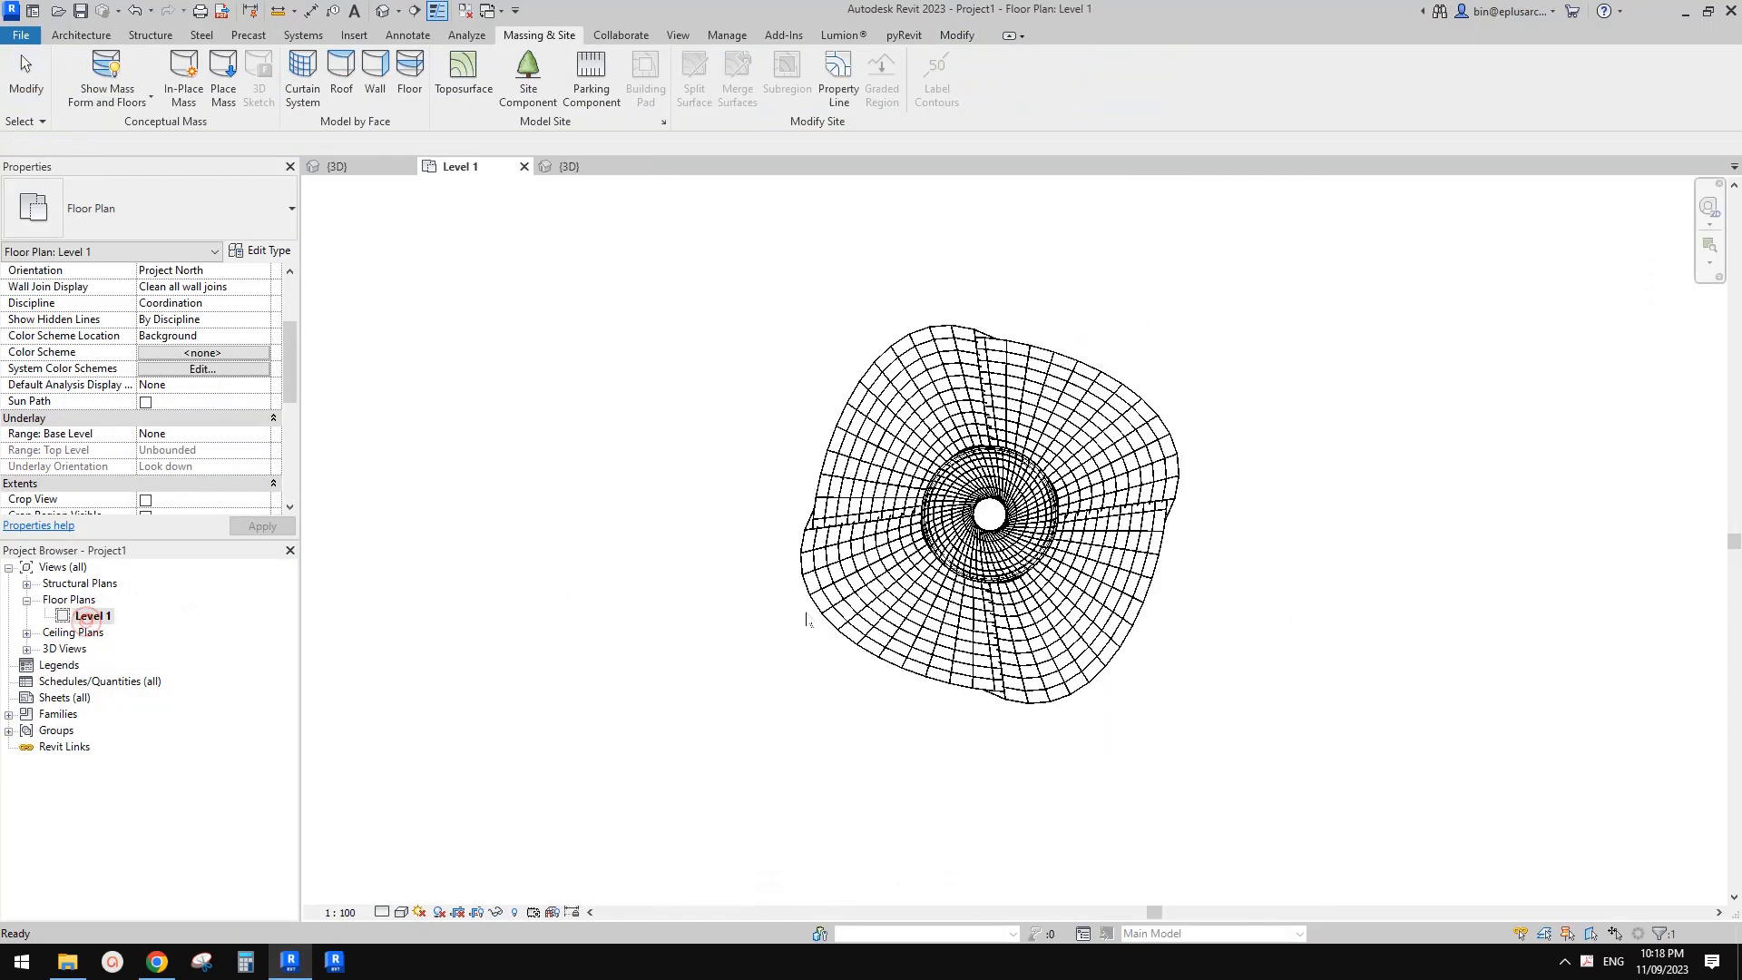
click(1089, 456)
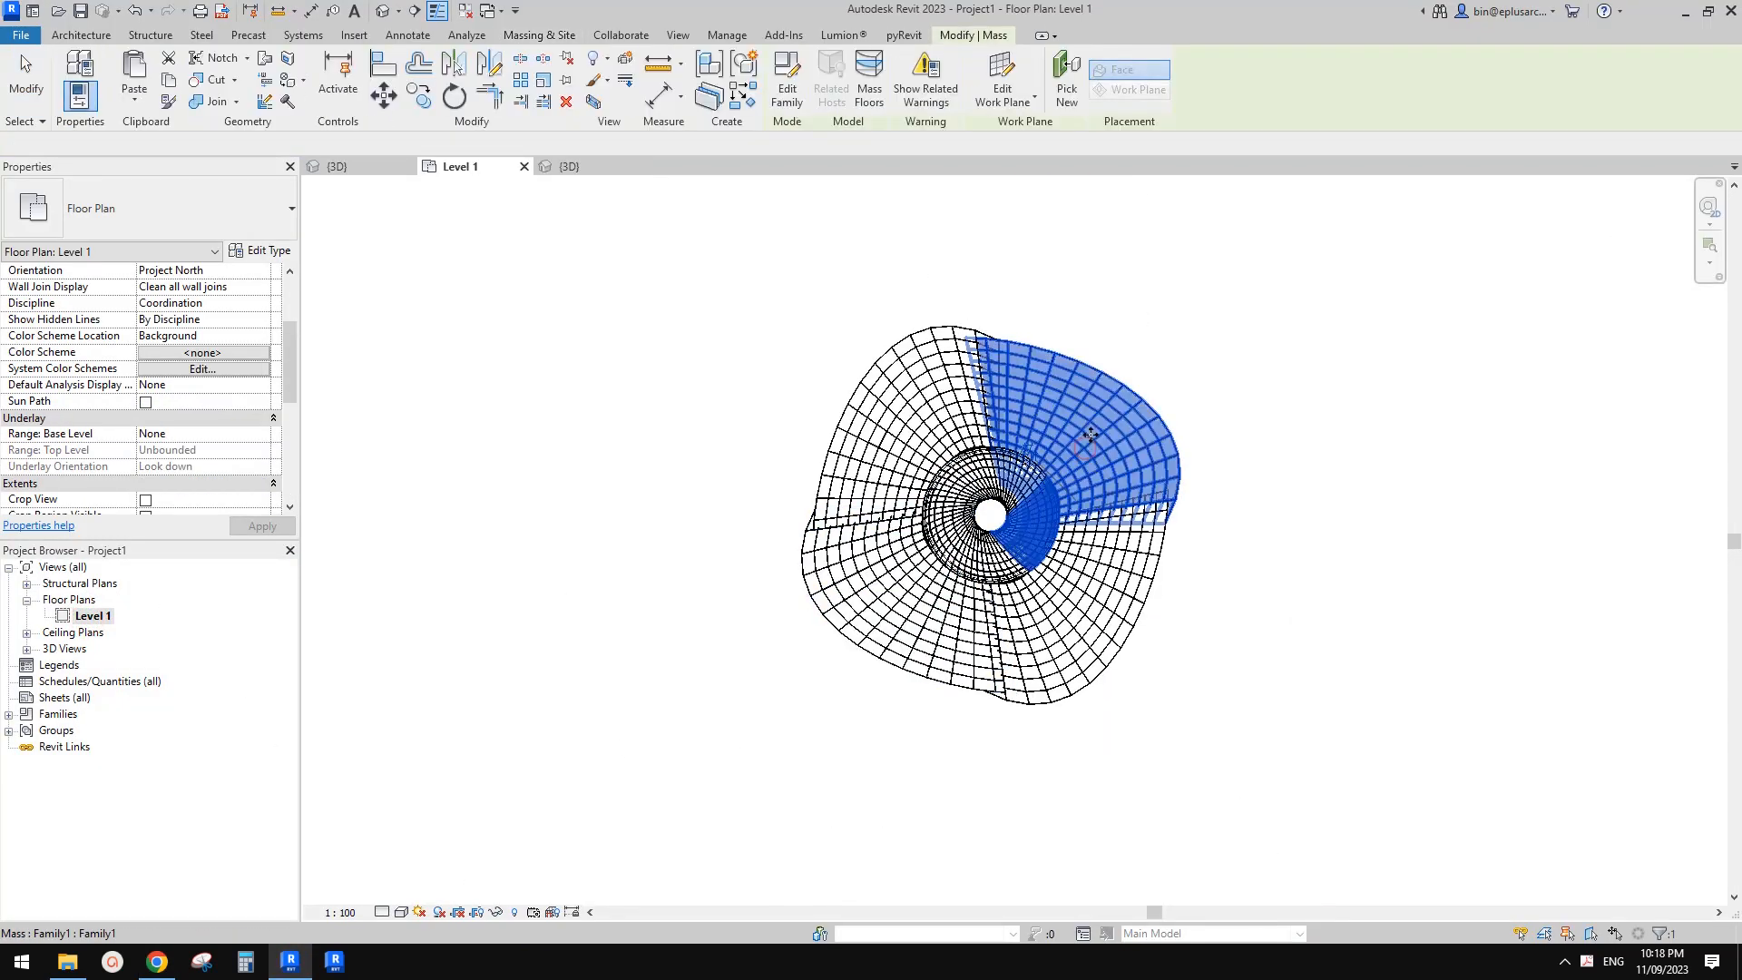
key(m)
key(v)
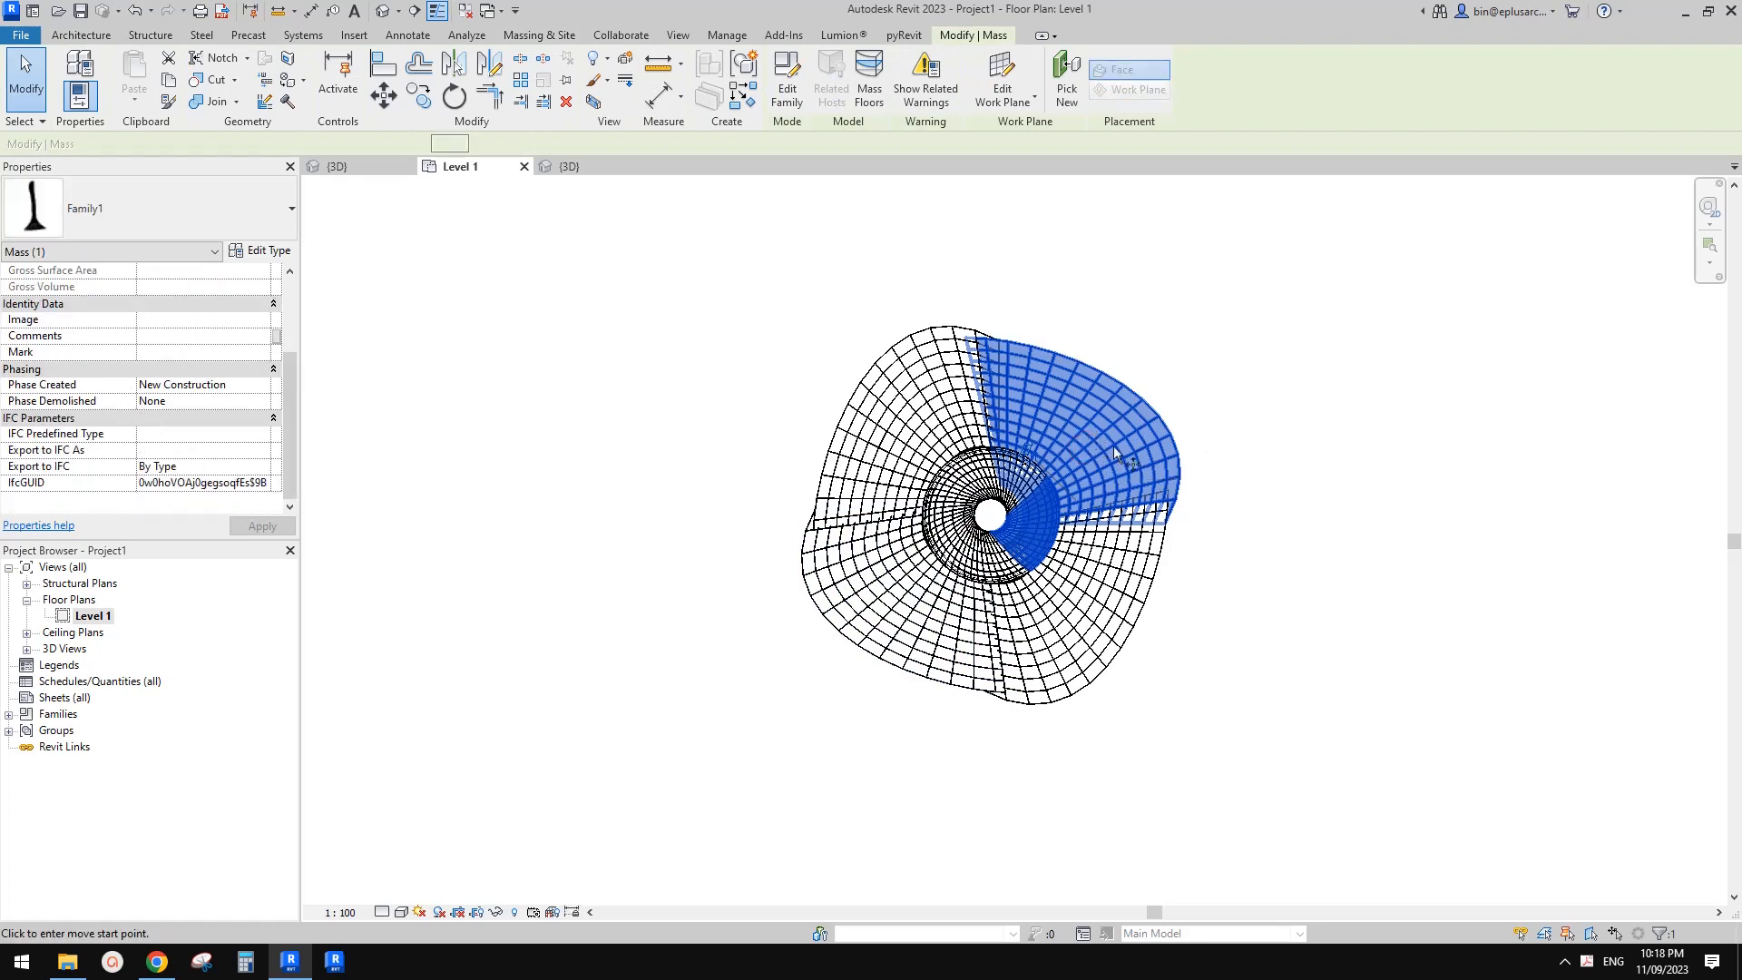
click(1006, 510)
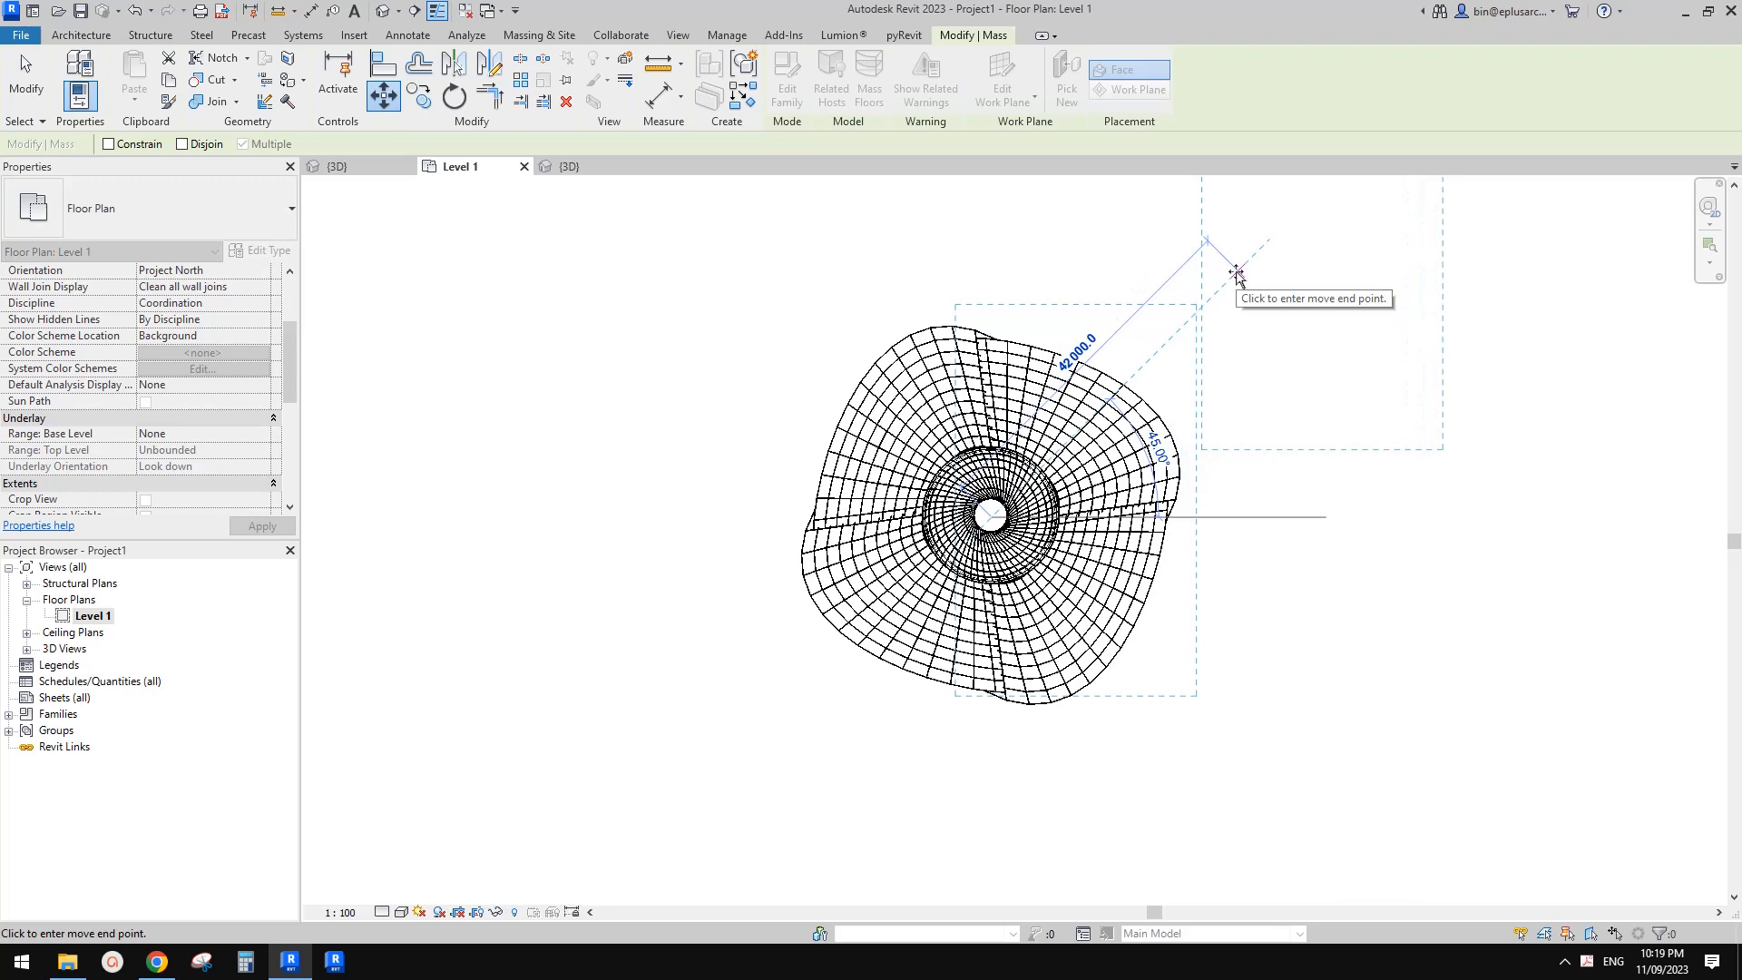
text(1)
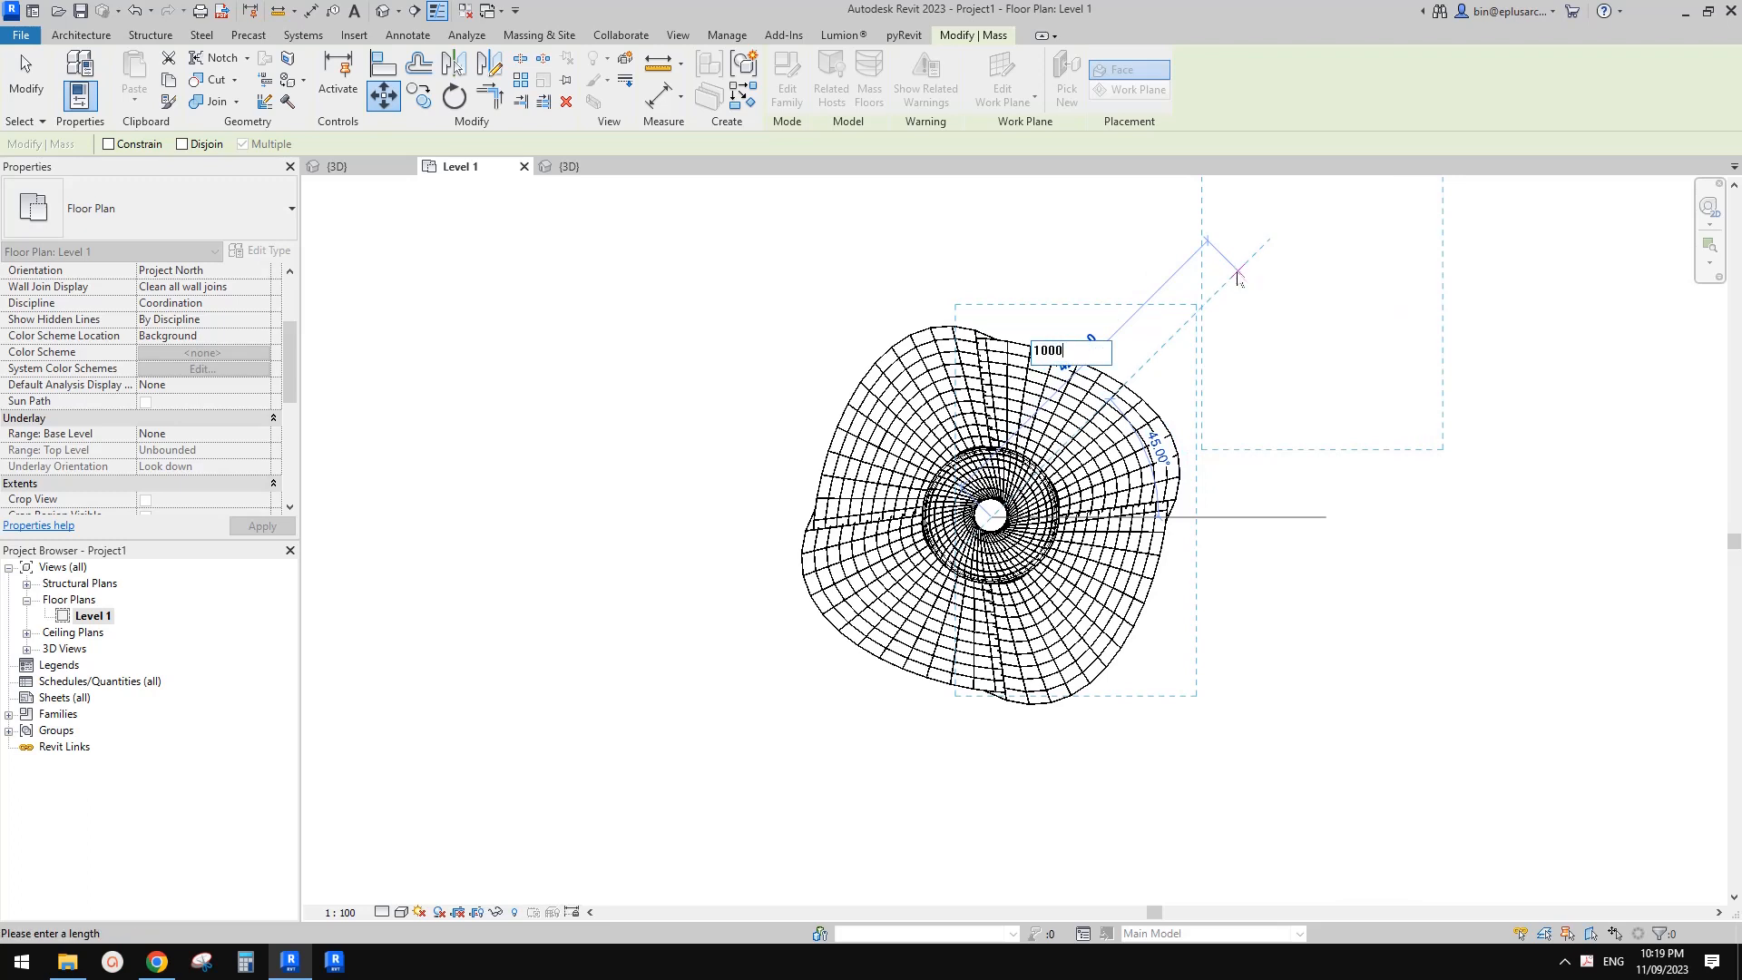
text(000)
key(Return)
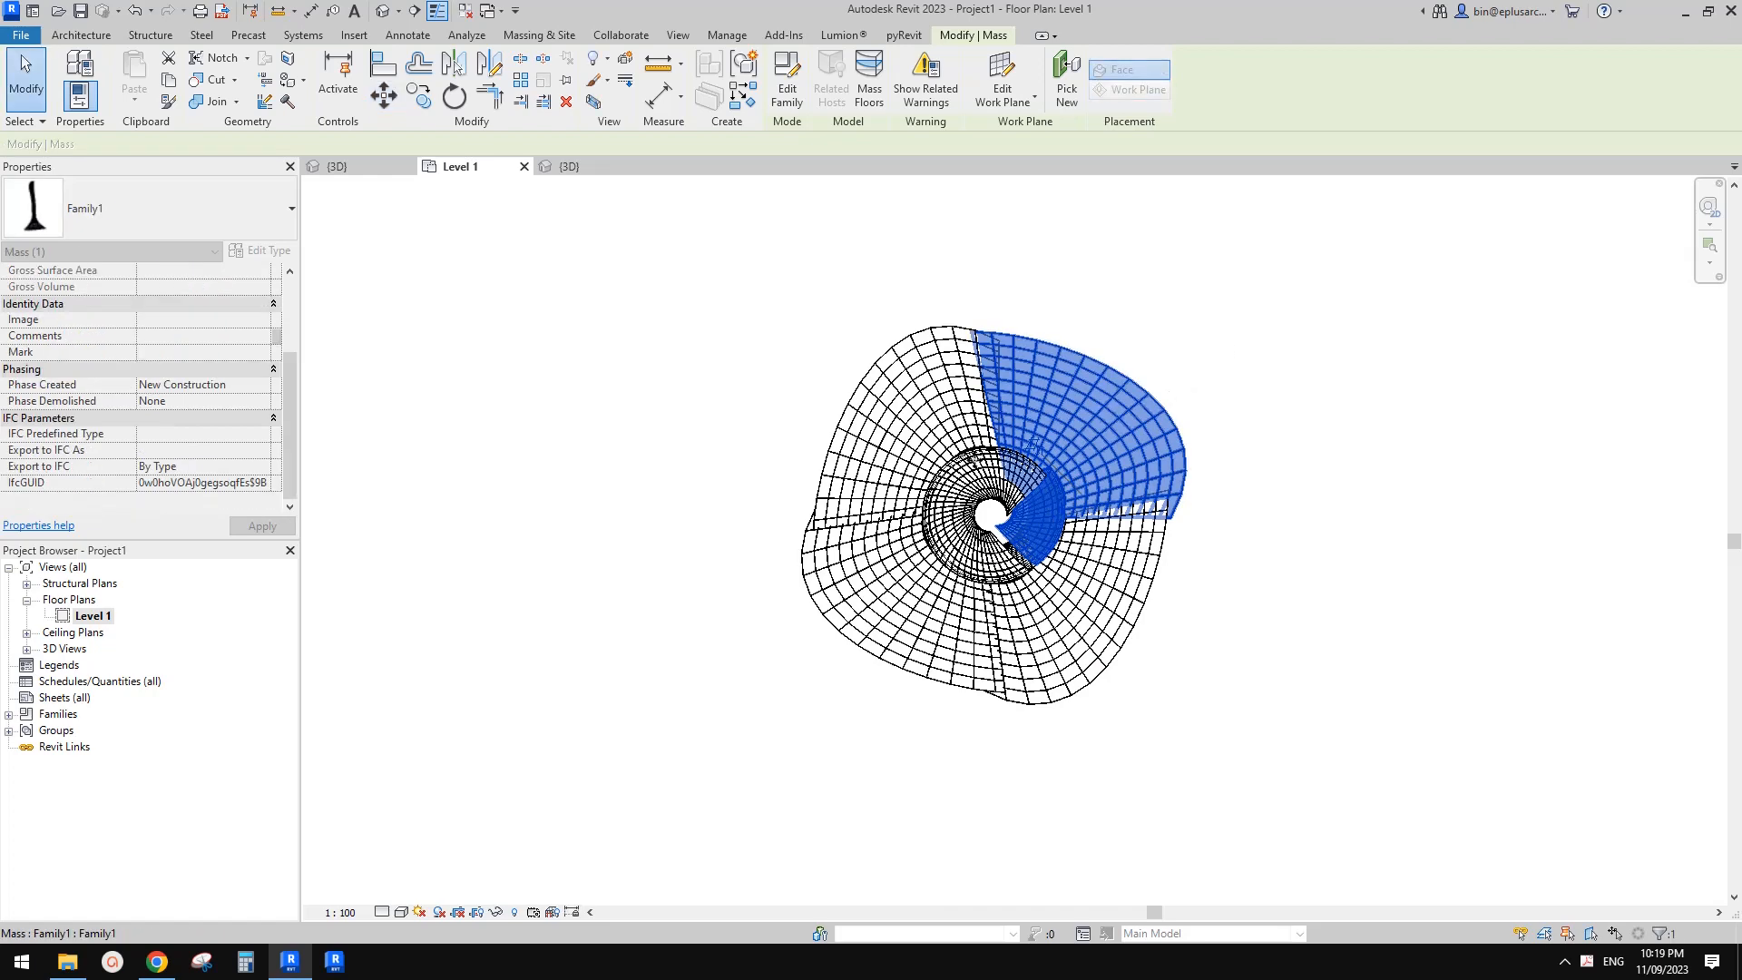
- Move the upper-left tower mass 45 mm diagonally outward from the tower centre
key(m)
key(v)
click(912, 406)
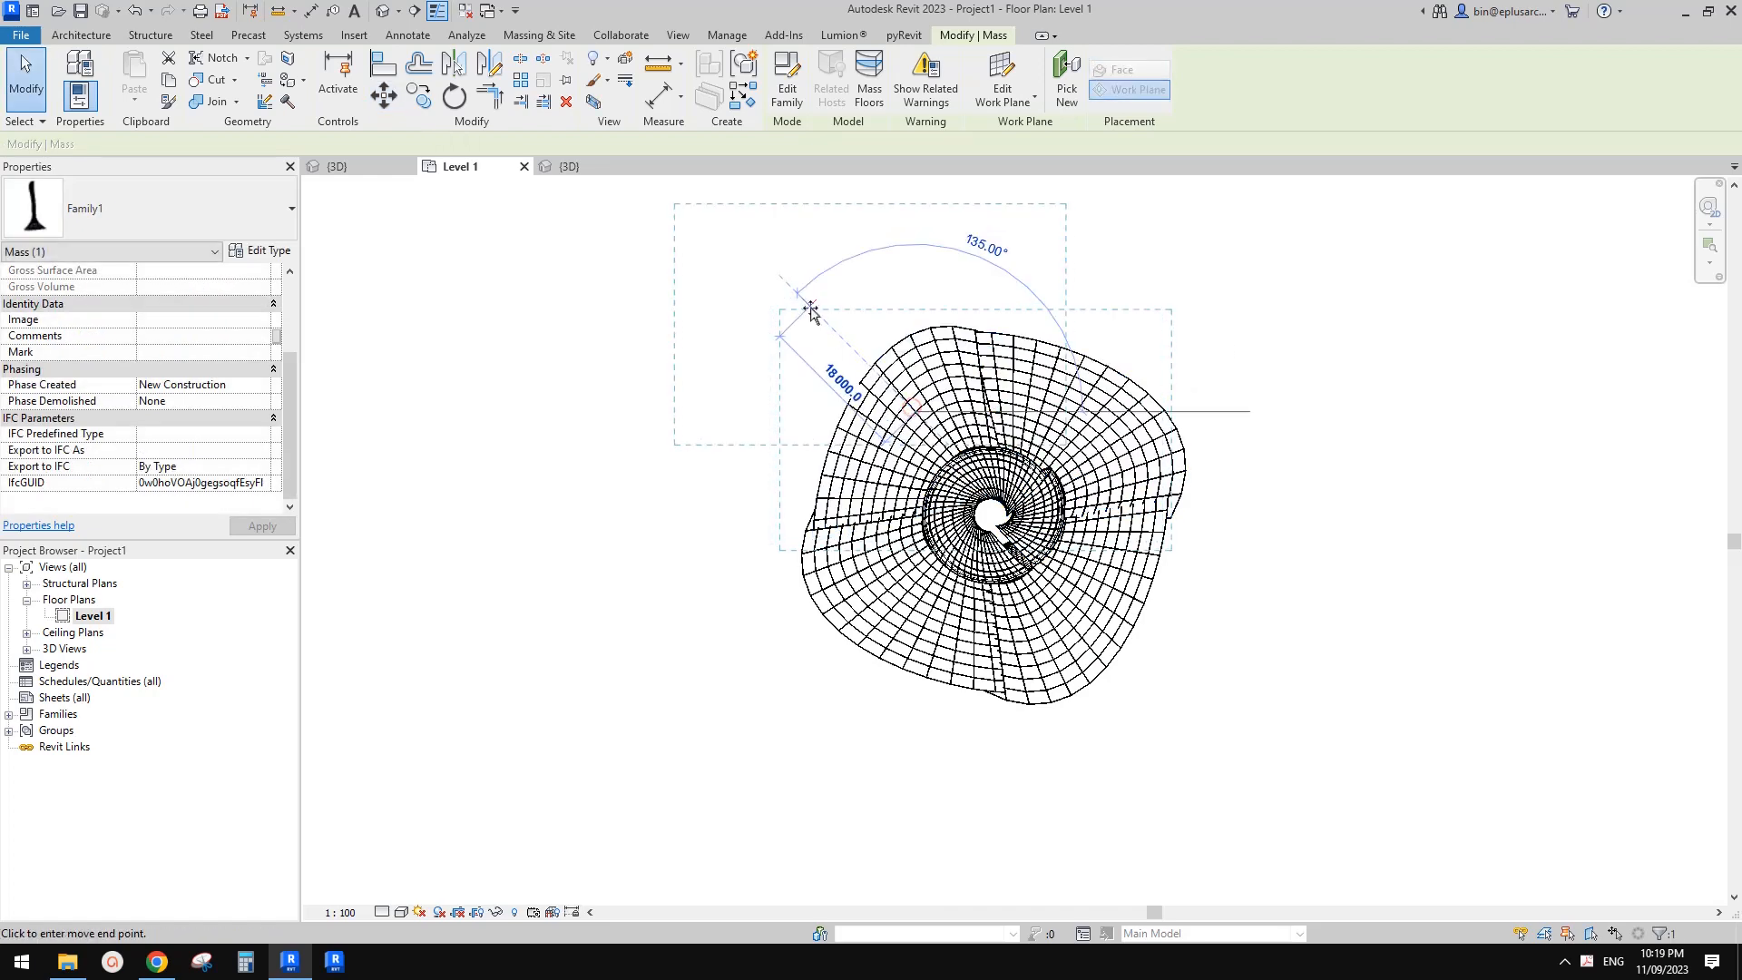
text(4)
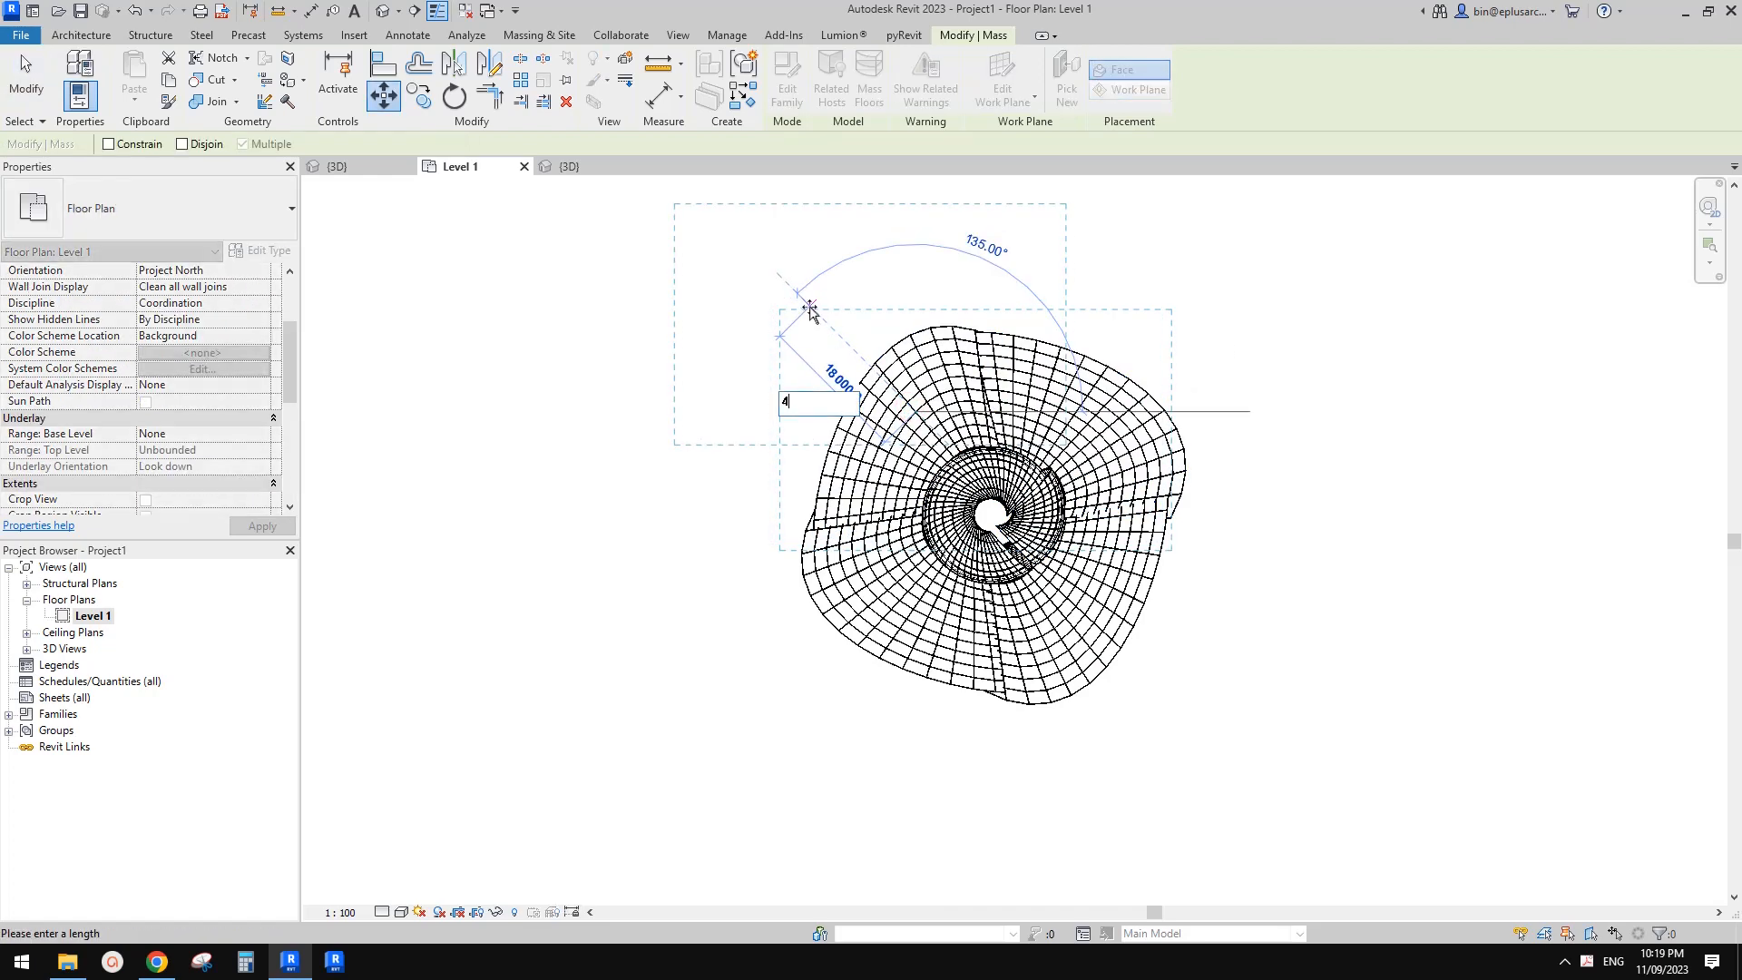
text(5)
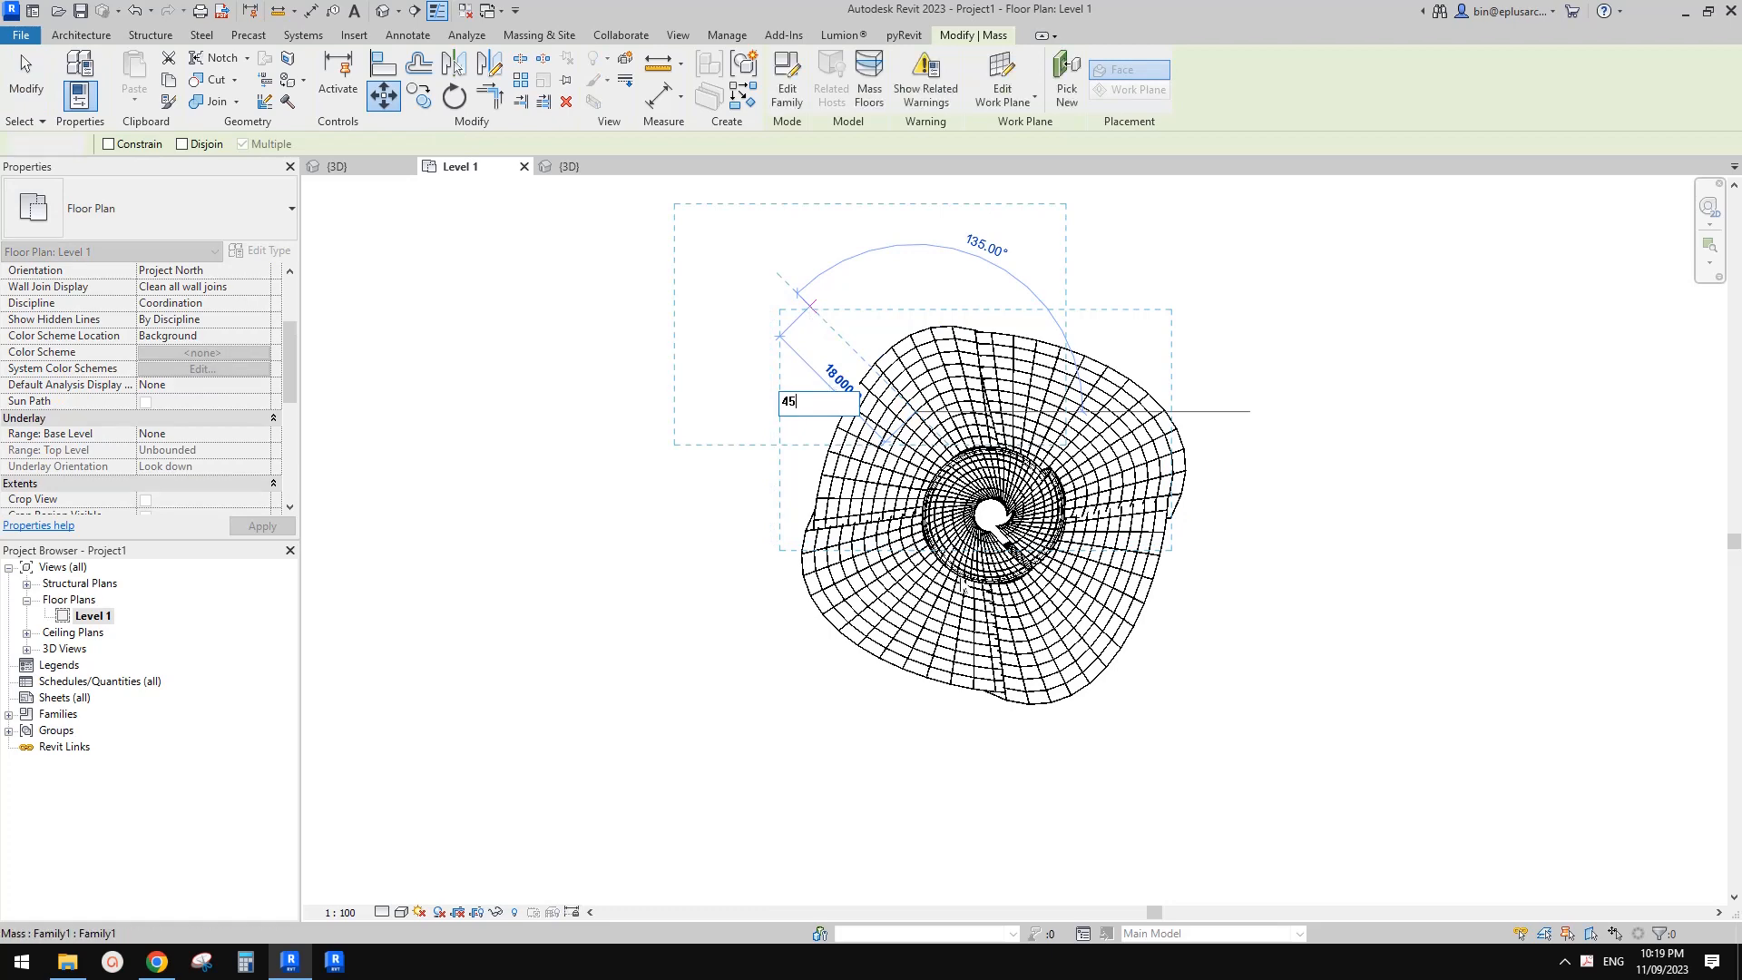
key(Return)
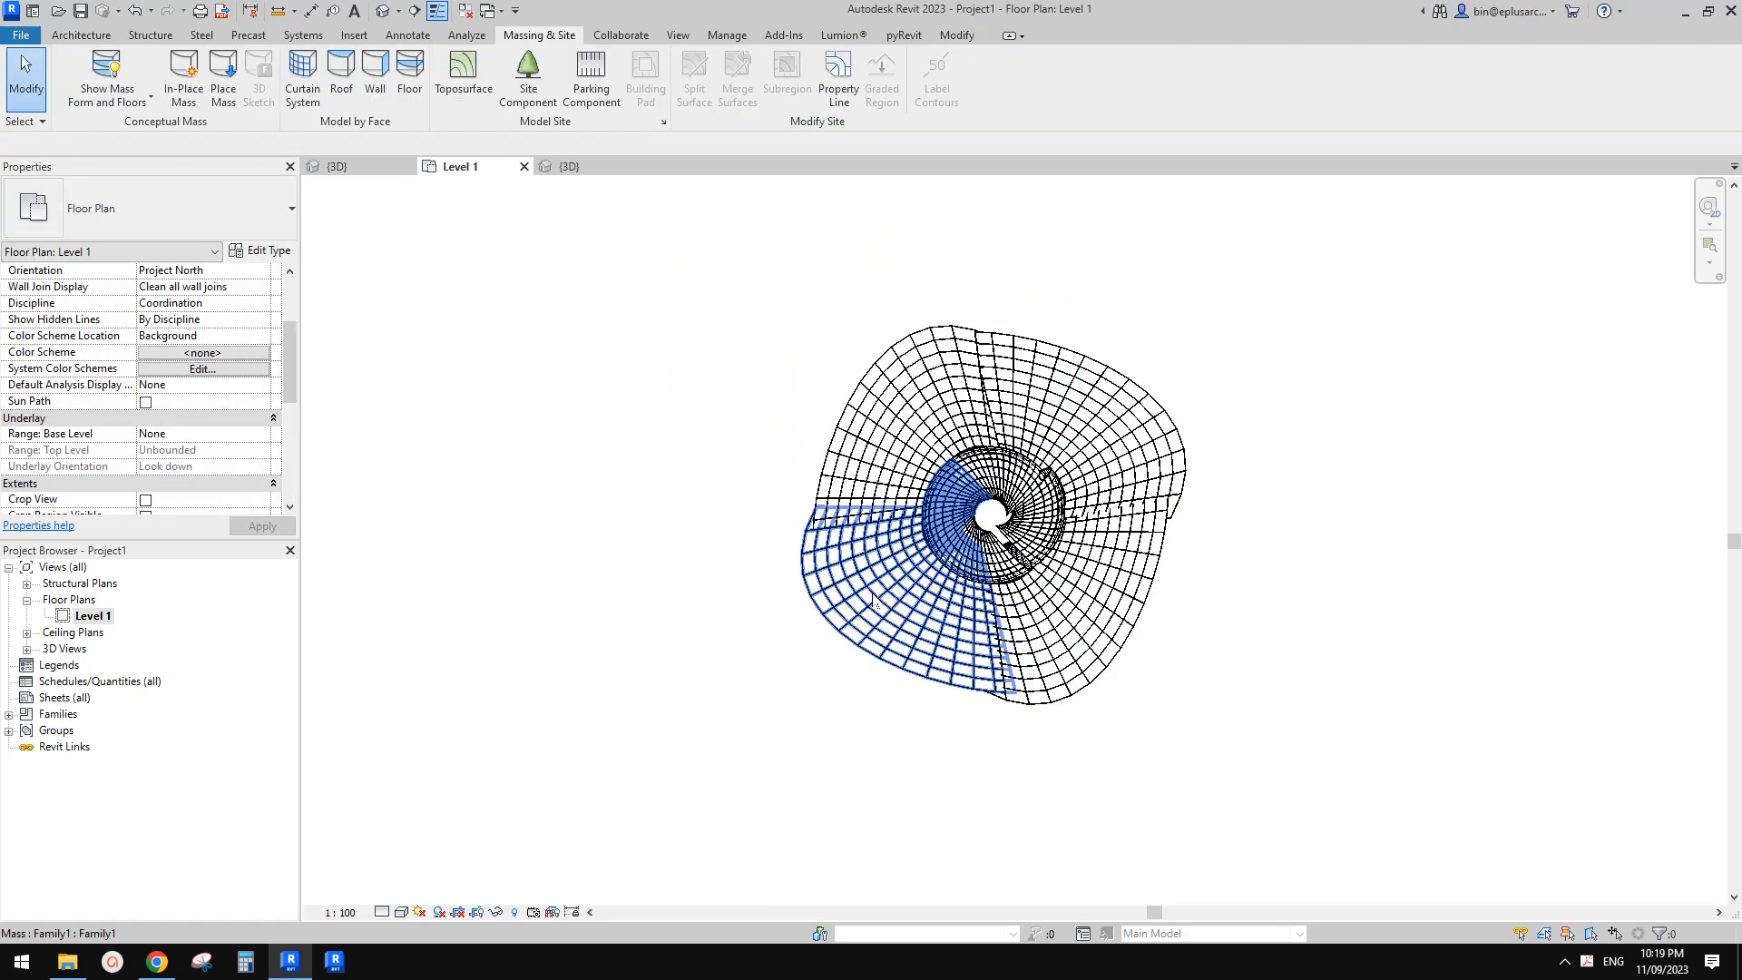
- Move the lower-left tower mass 1000 mm diagonally outward from the tower centre
click(874, 595)
key(m)
key(v)
click(889, 596)
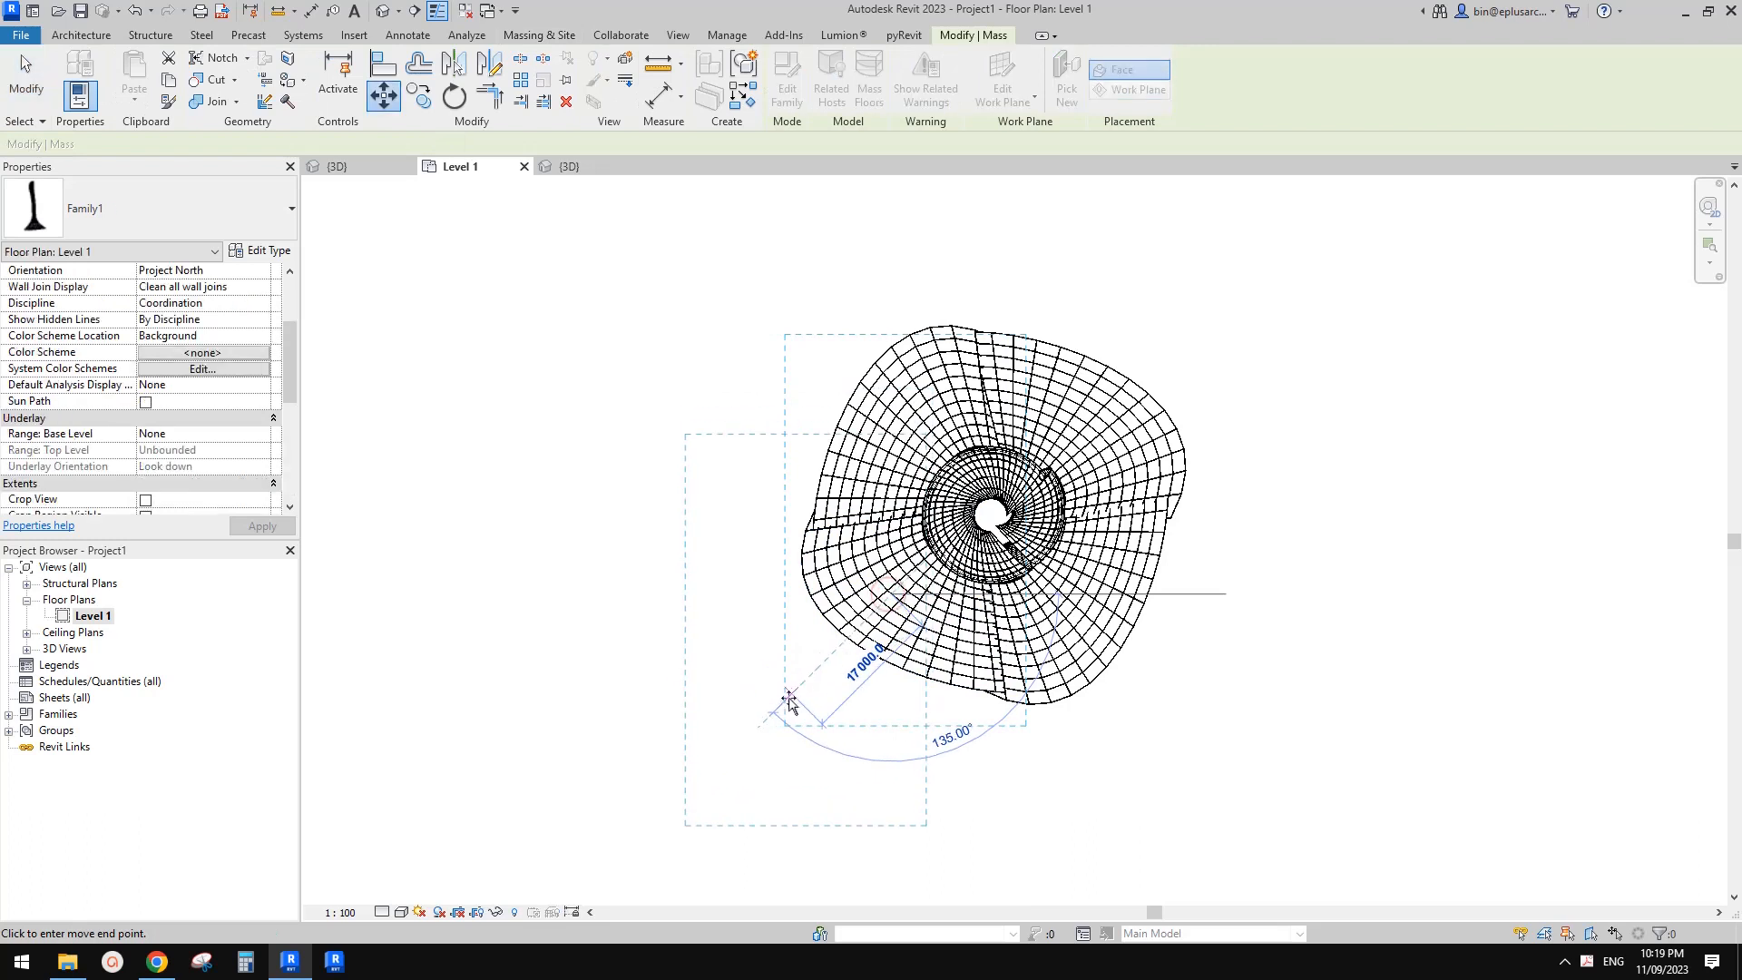
text(4)
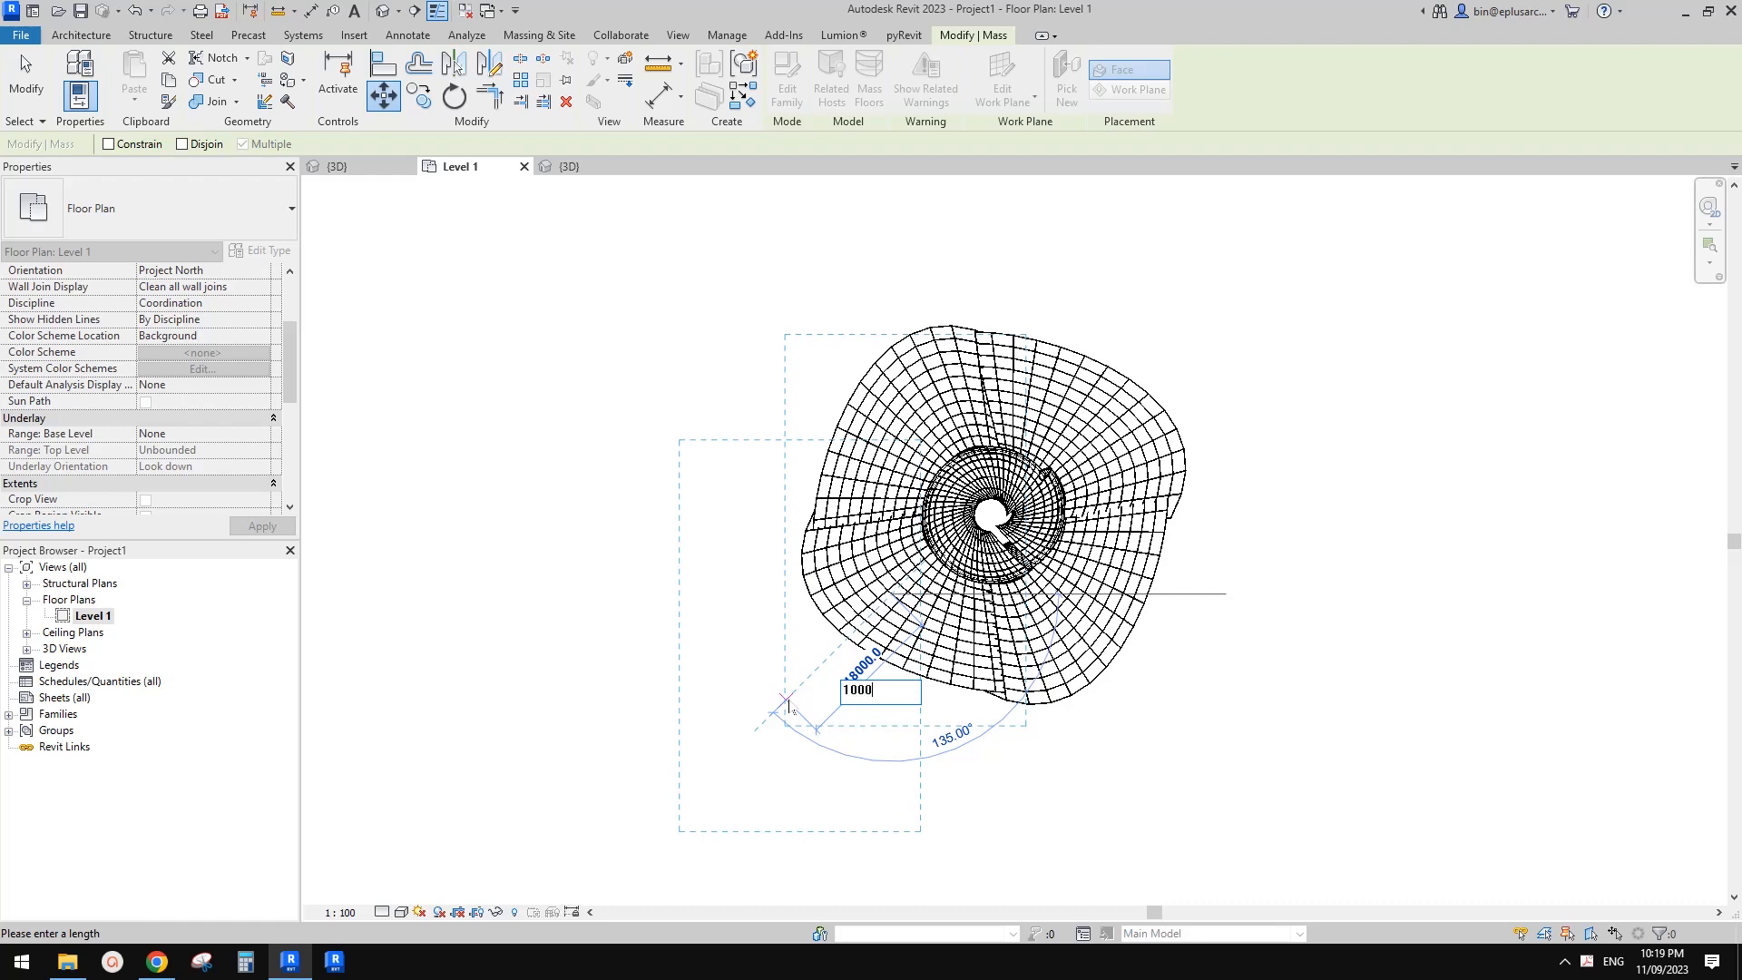
key(Return)
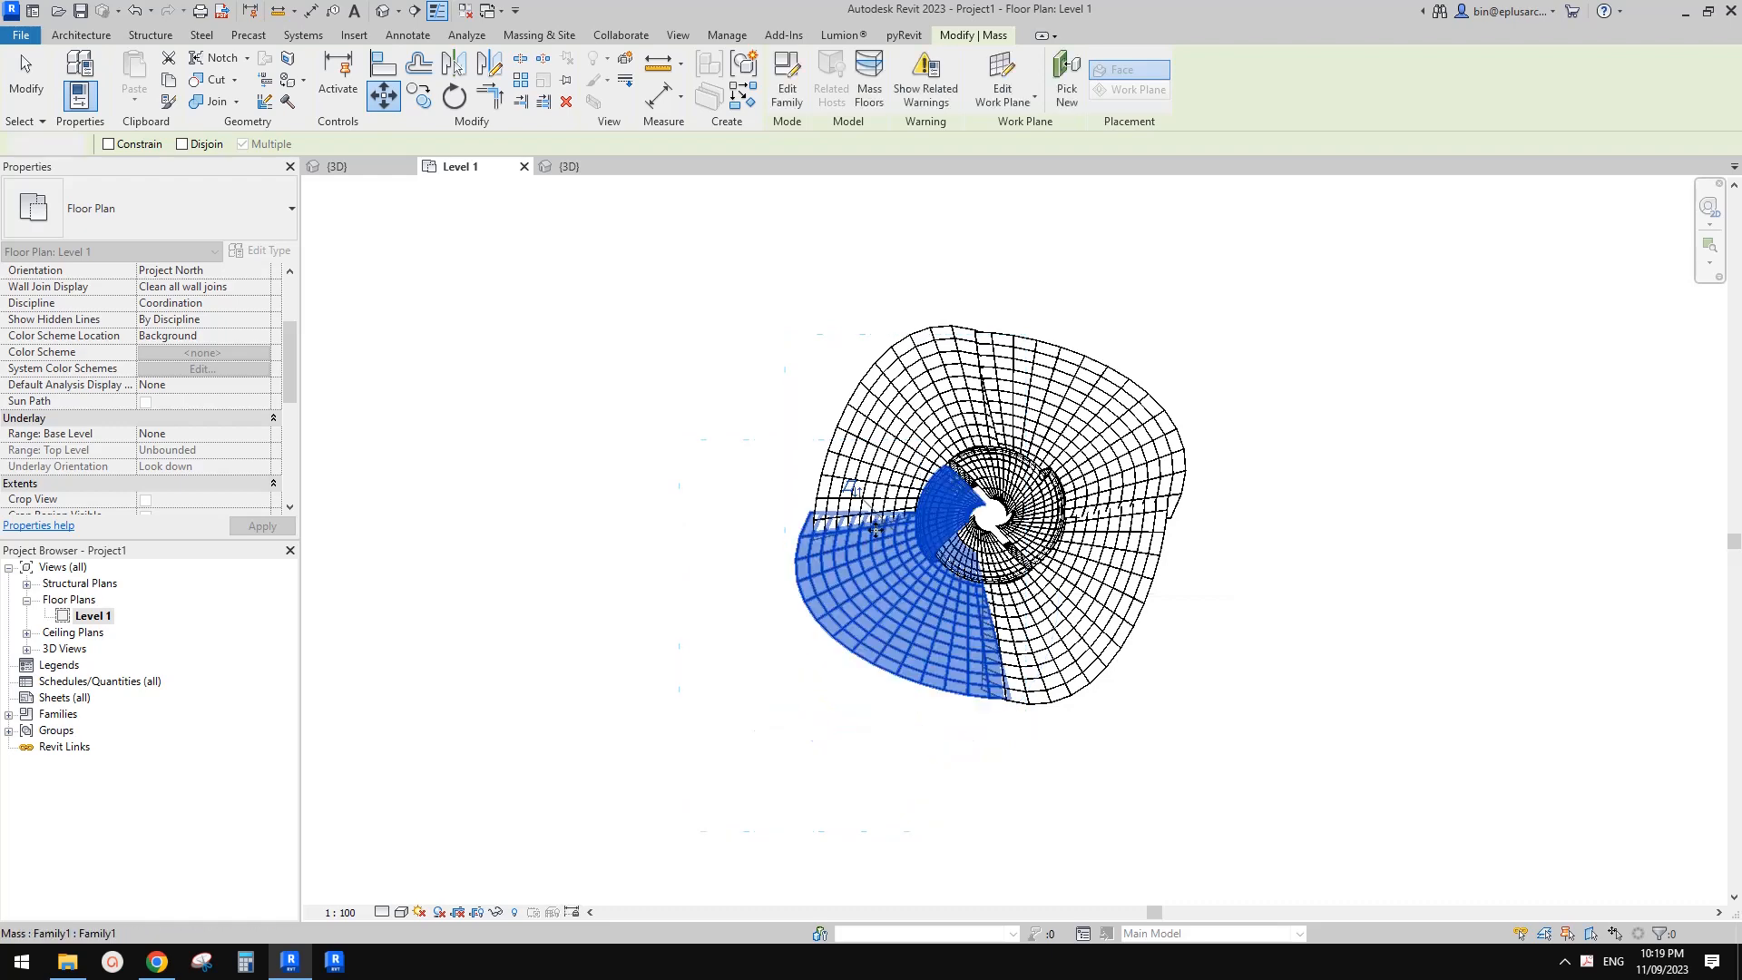
- Move the upper-left tower mass further outward along the same diagonal by the formula =1000-45
key(m)
key(v)
click(772, 341)
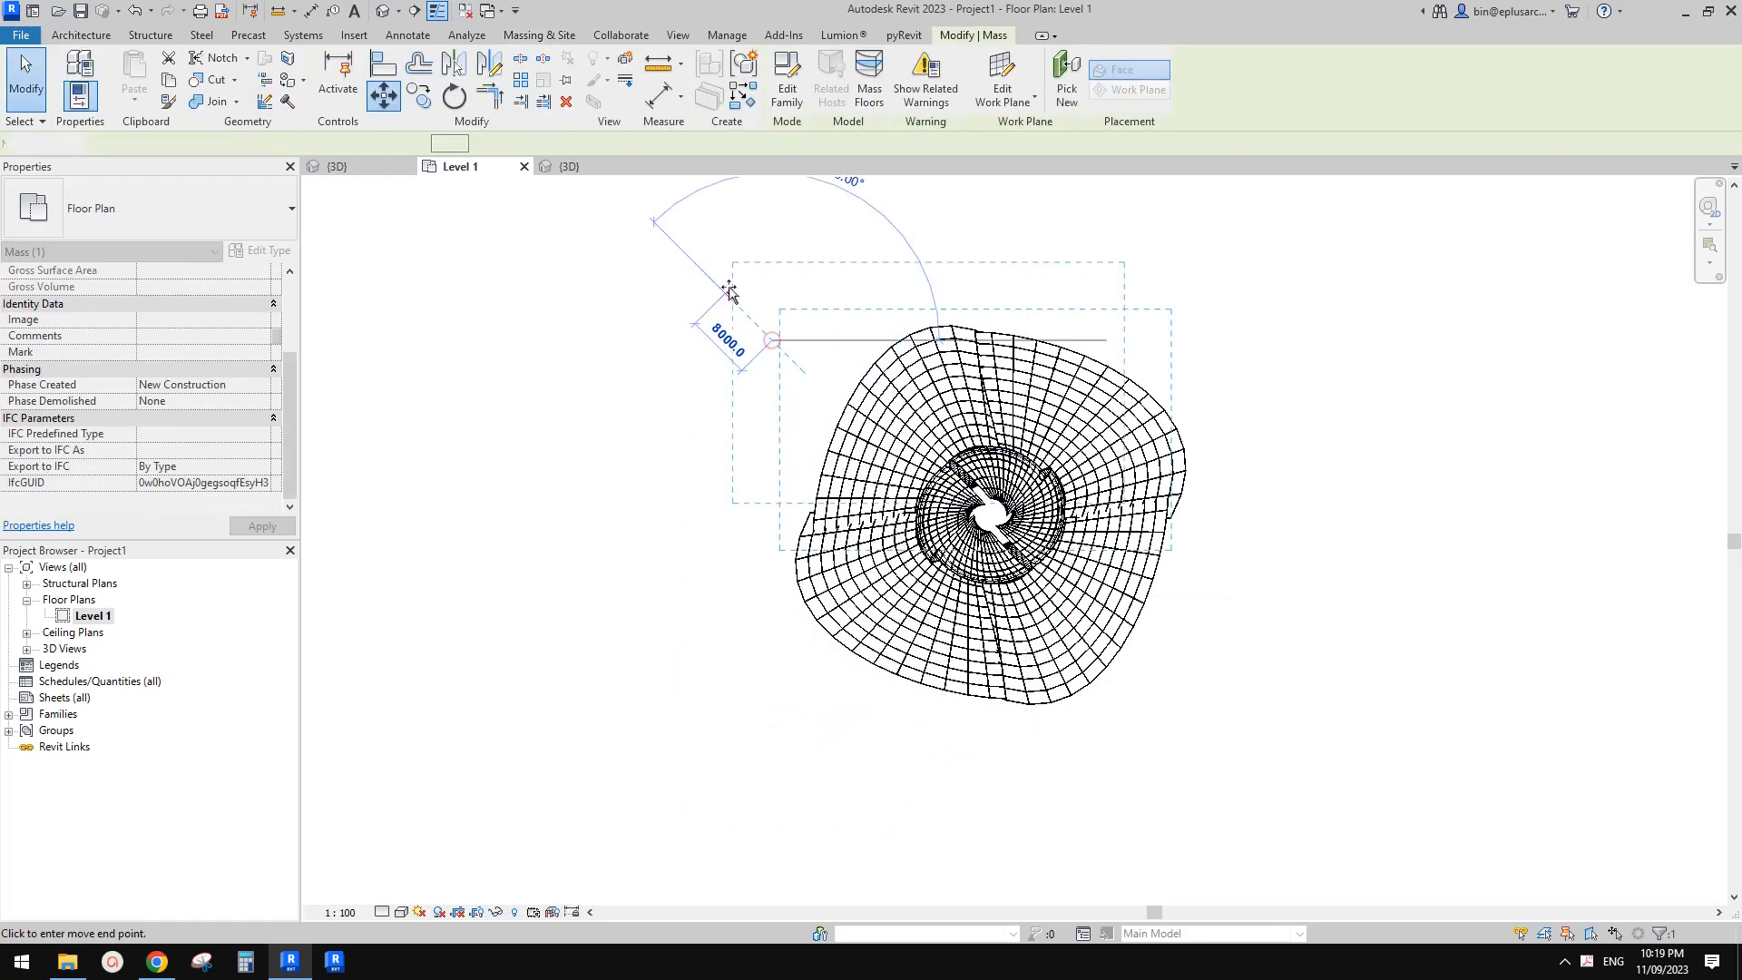
text(=1000-45)
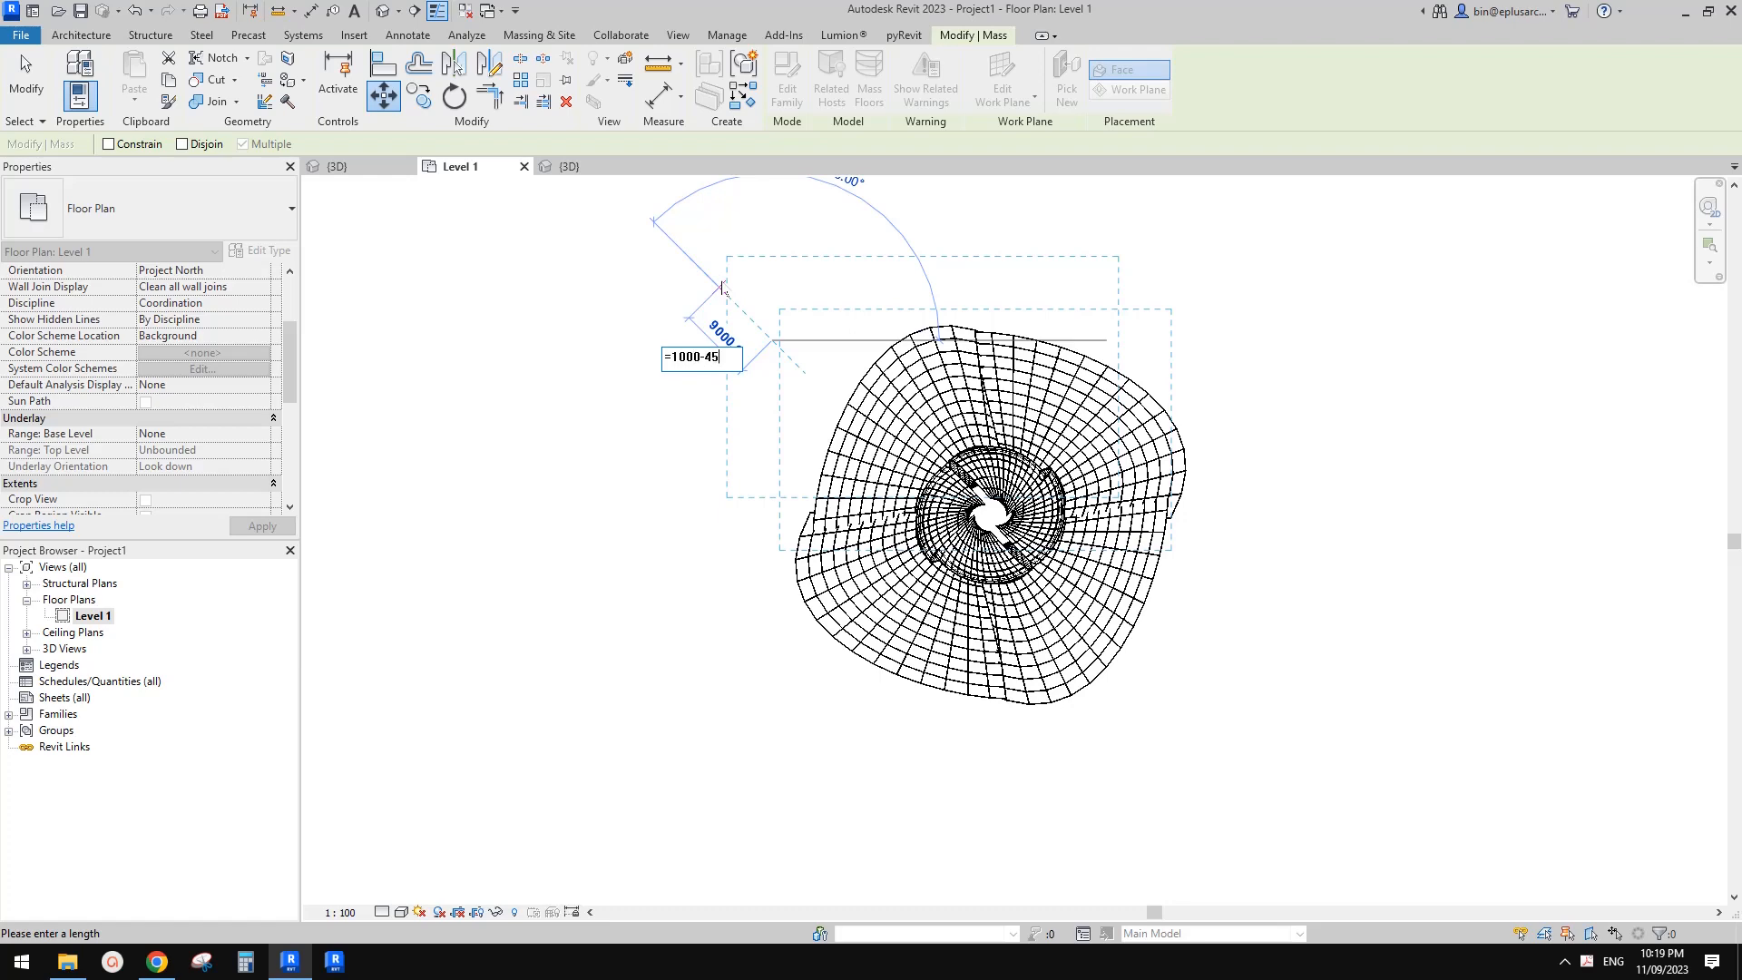
key(Return)
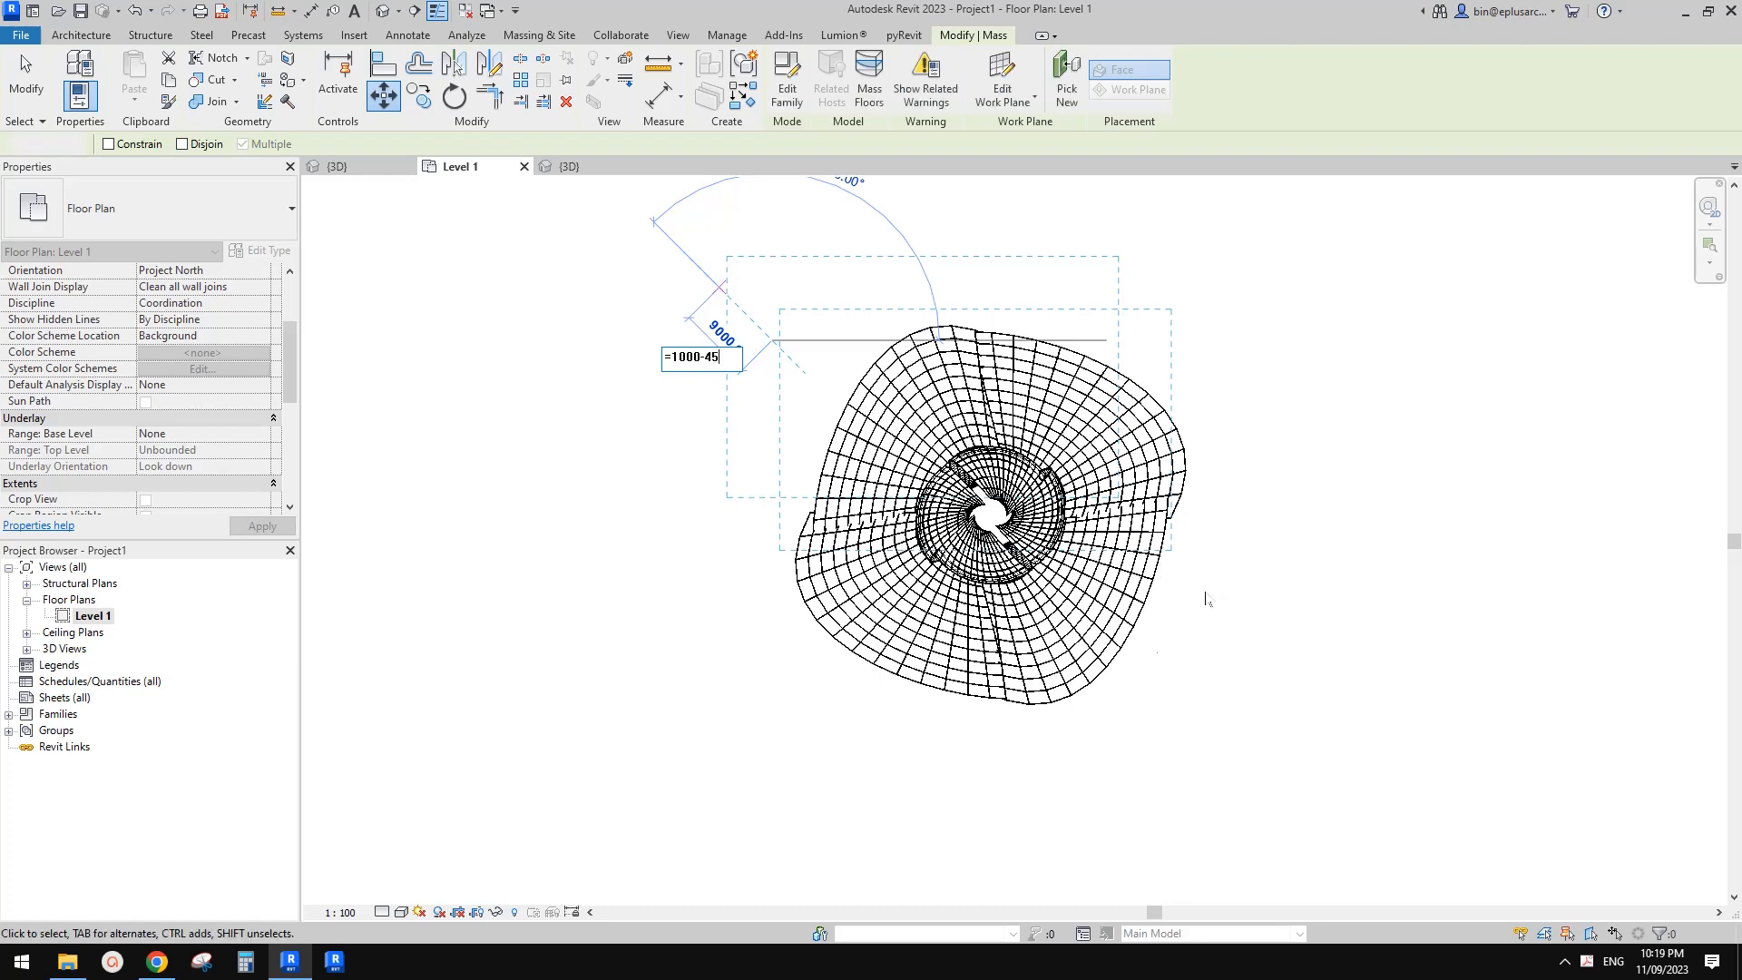
- Move the lower-right tower mass 1000 mm diagonally outward at 45° from the centre and clear the selection
click(1130, 648)
key(m)
key(v)
click(1179, 647)
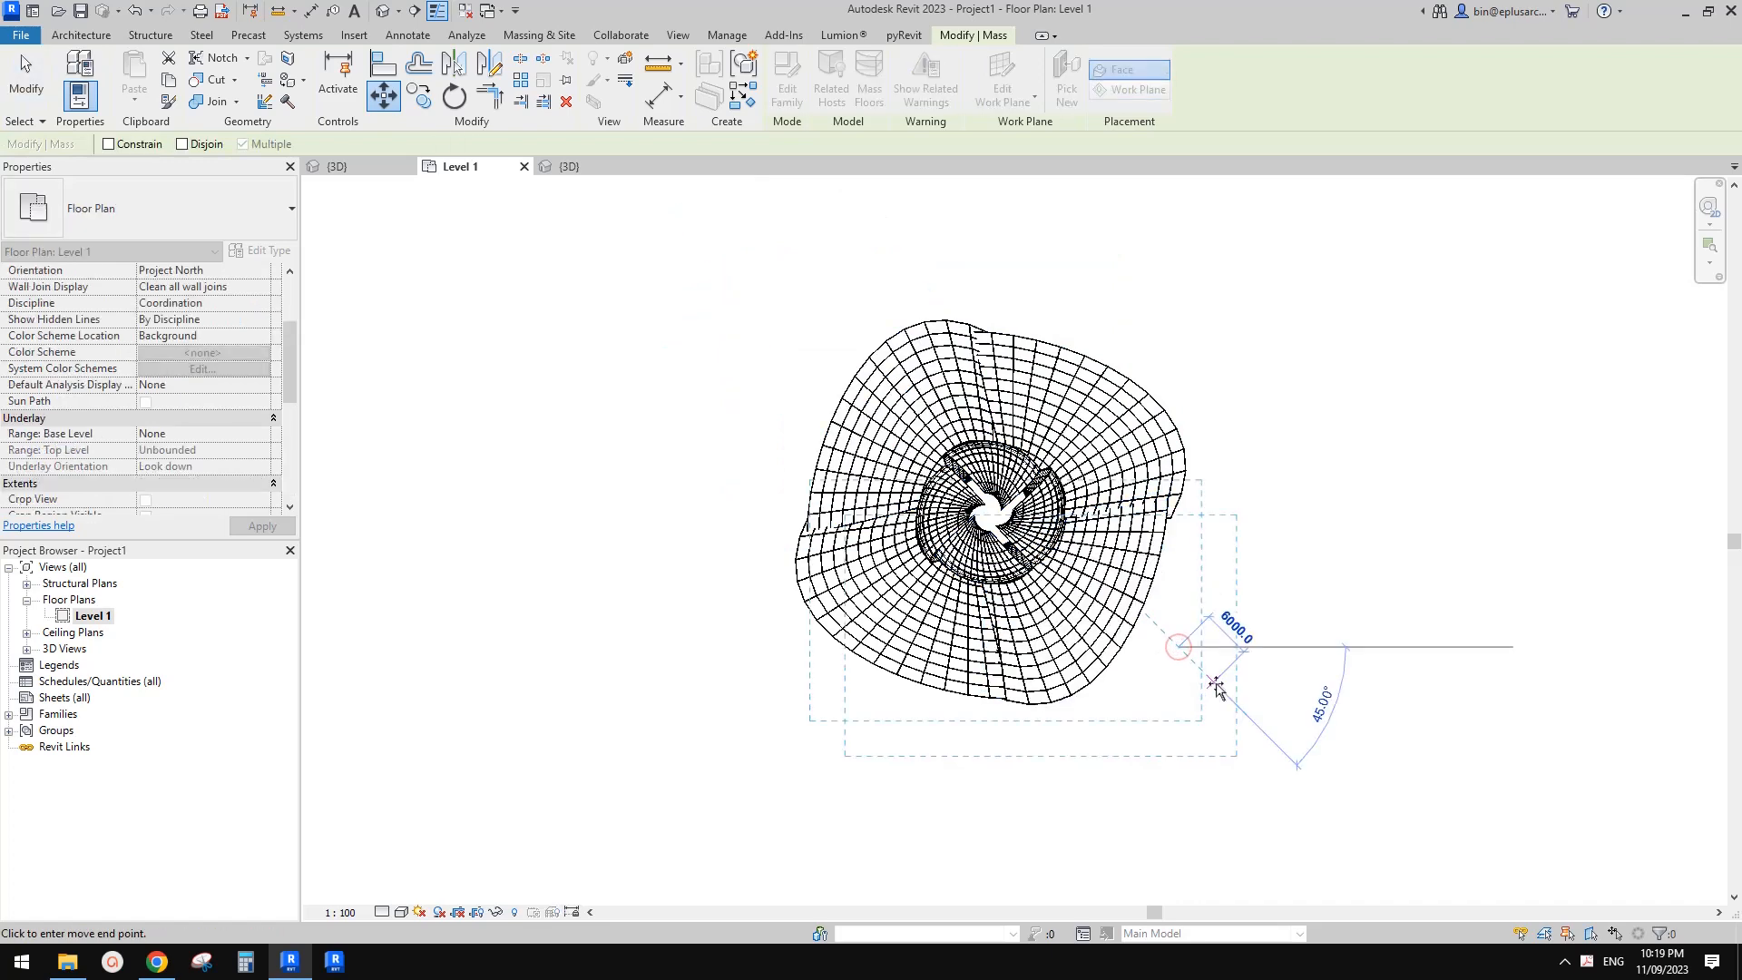
text(1000)
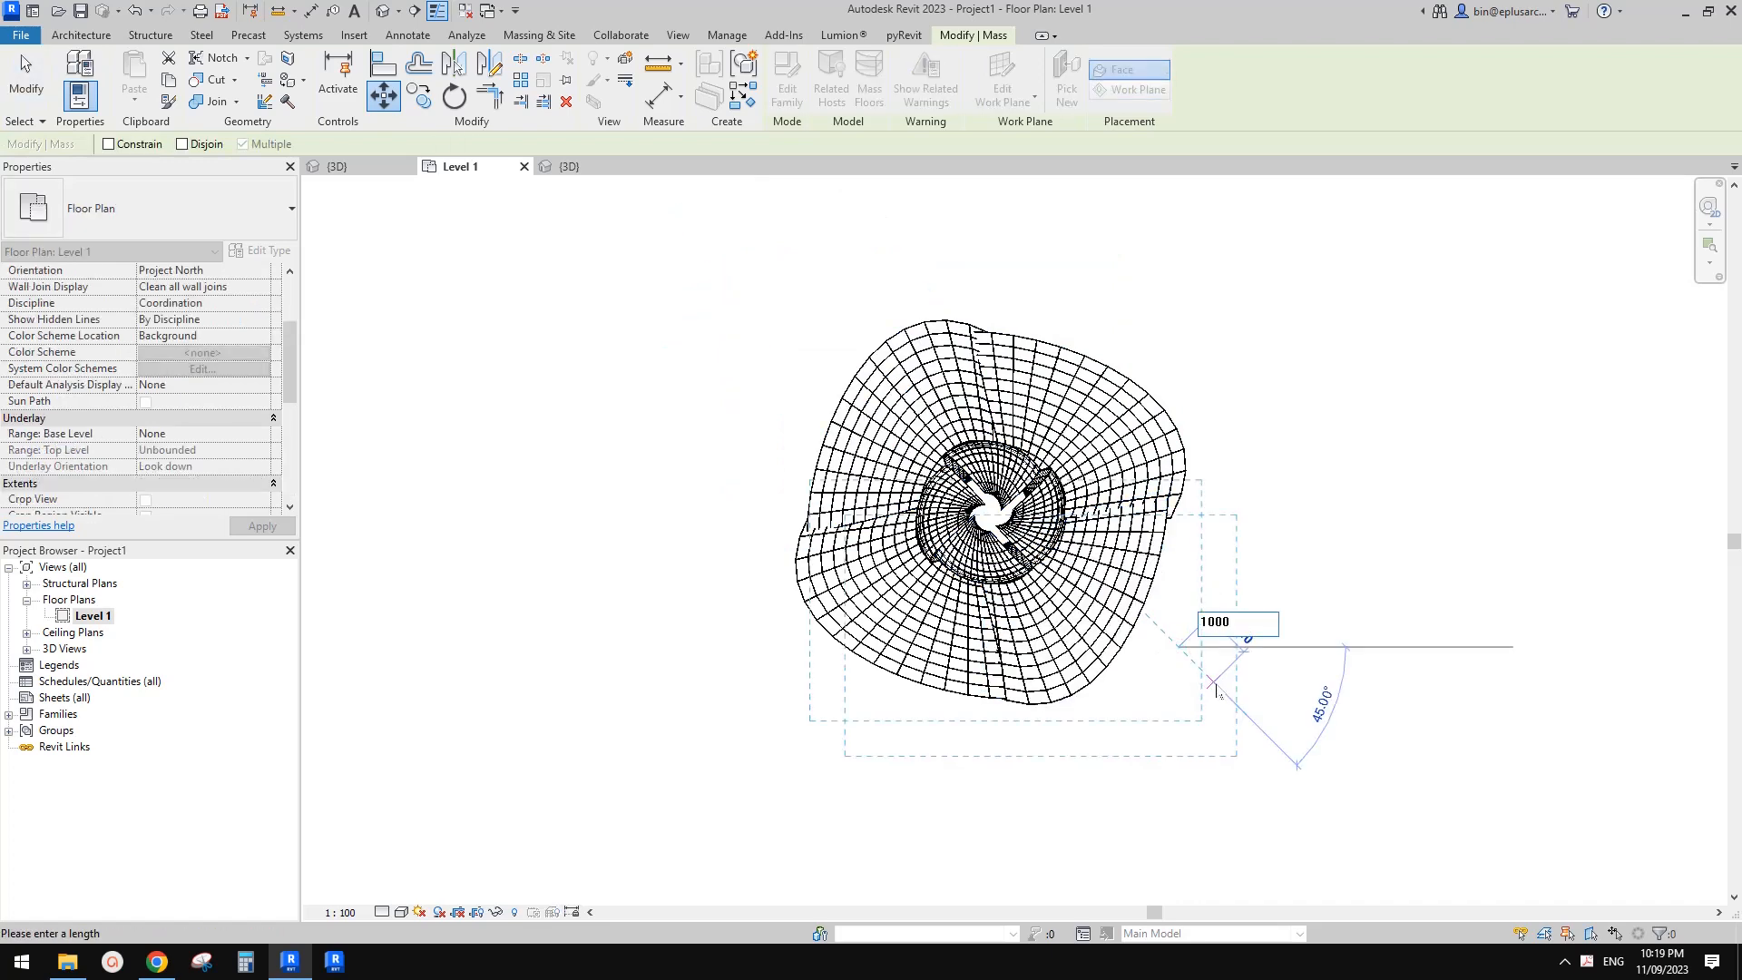
key(Return)
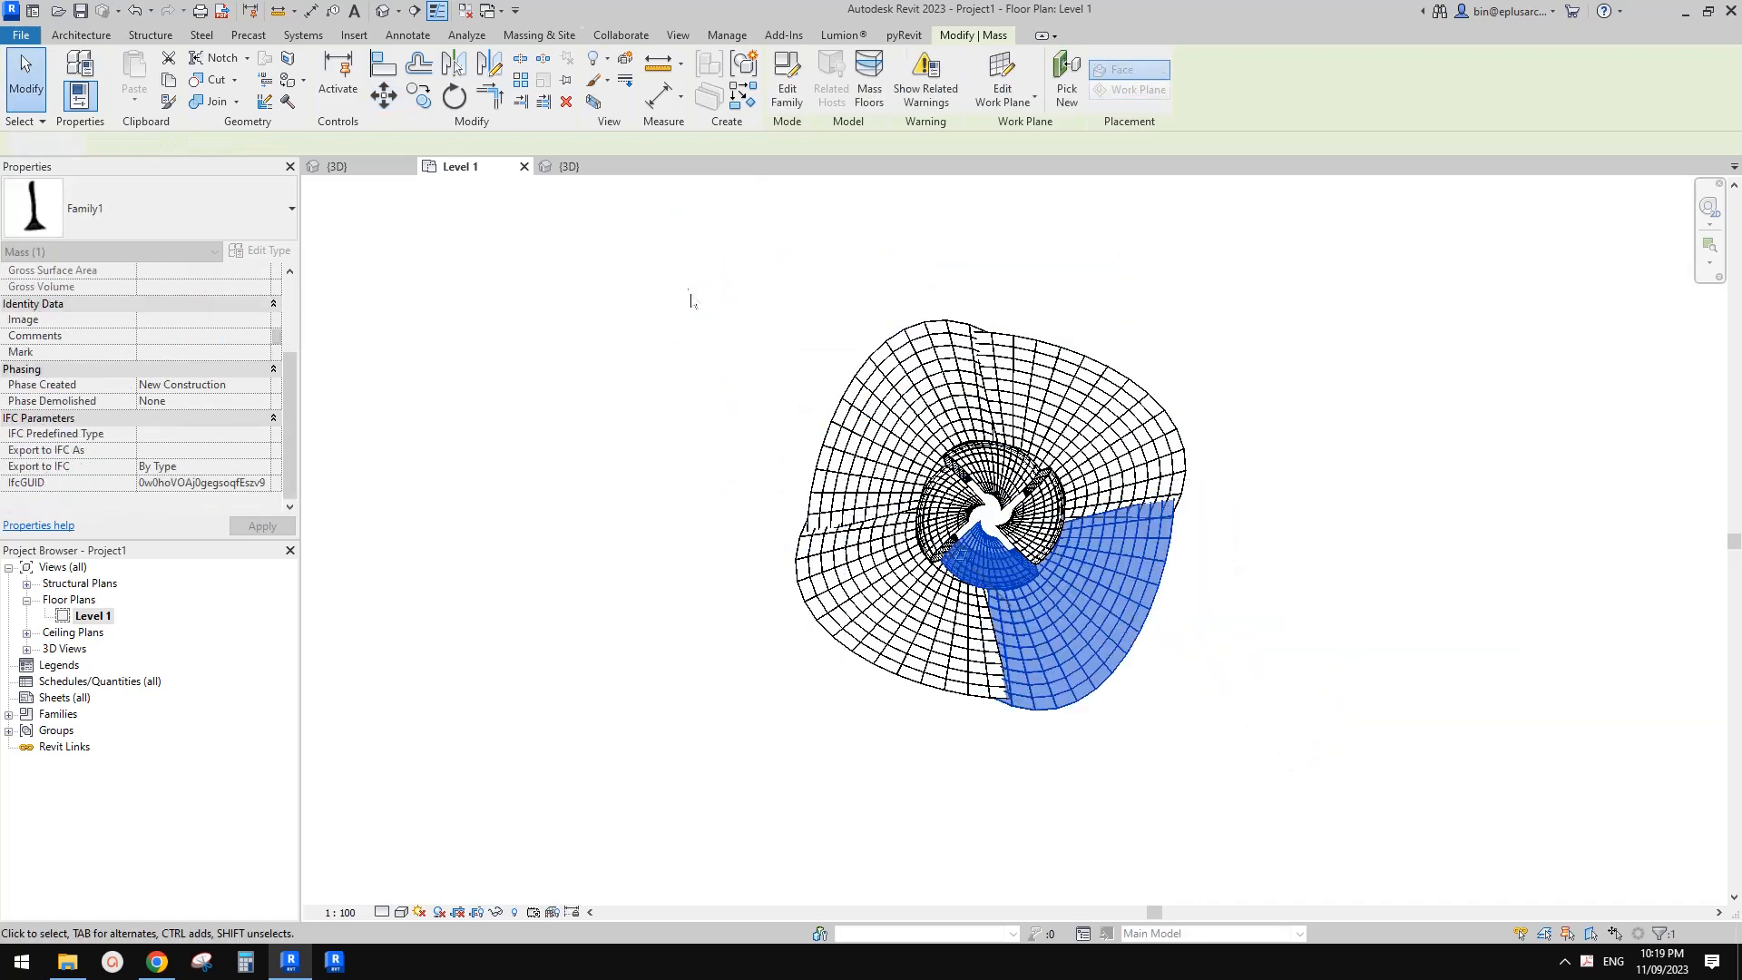
click(692, 300)
- View the separated masses in the default 3D view and compare their gaps with the reference tower image in Google Docs
click(569, 166)
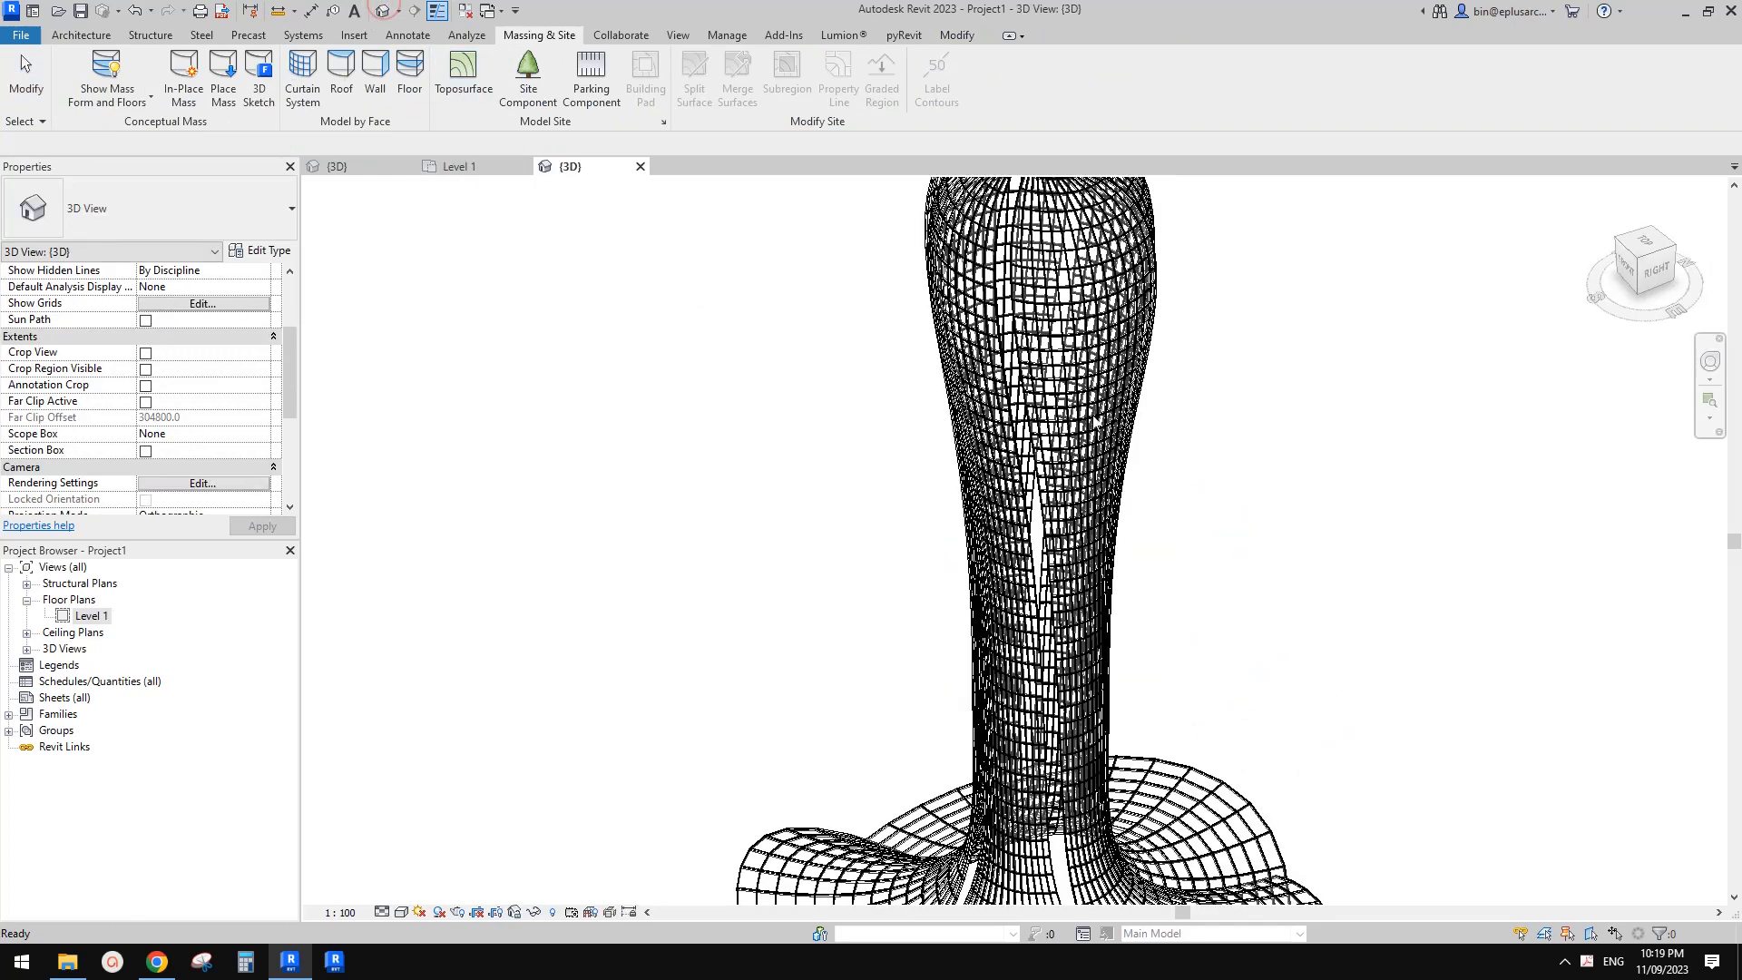
scroll(1054, 485, down, 2)
shift+middle_drag(1055, 486, 1043, 229)
click(157, 962)
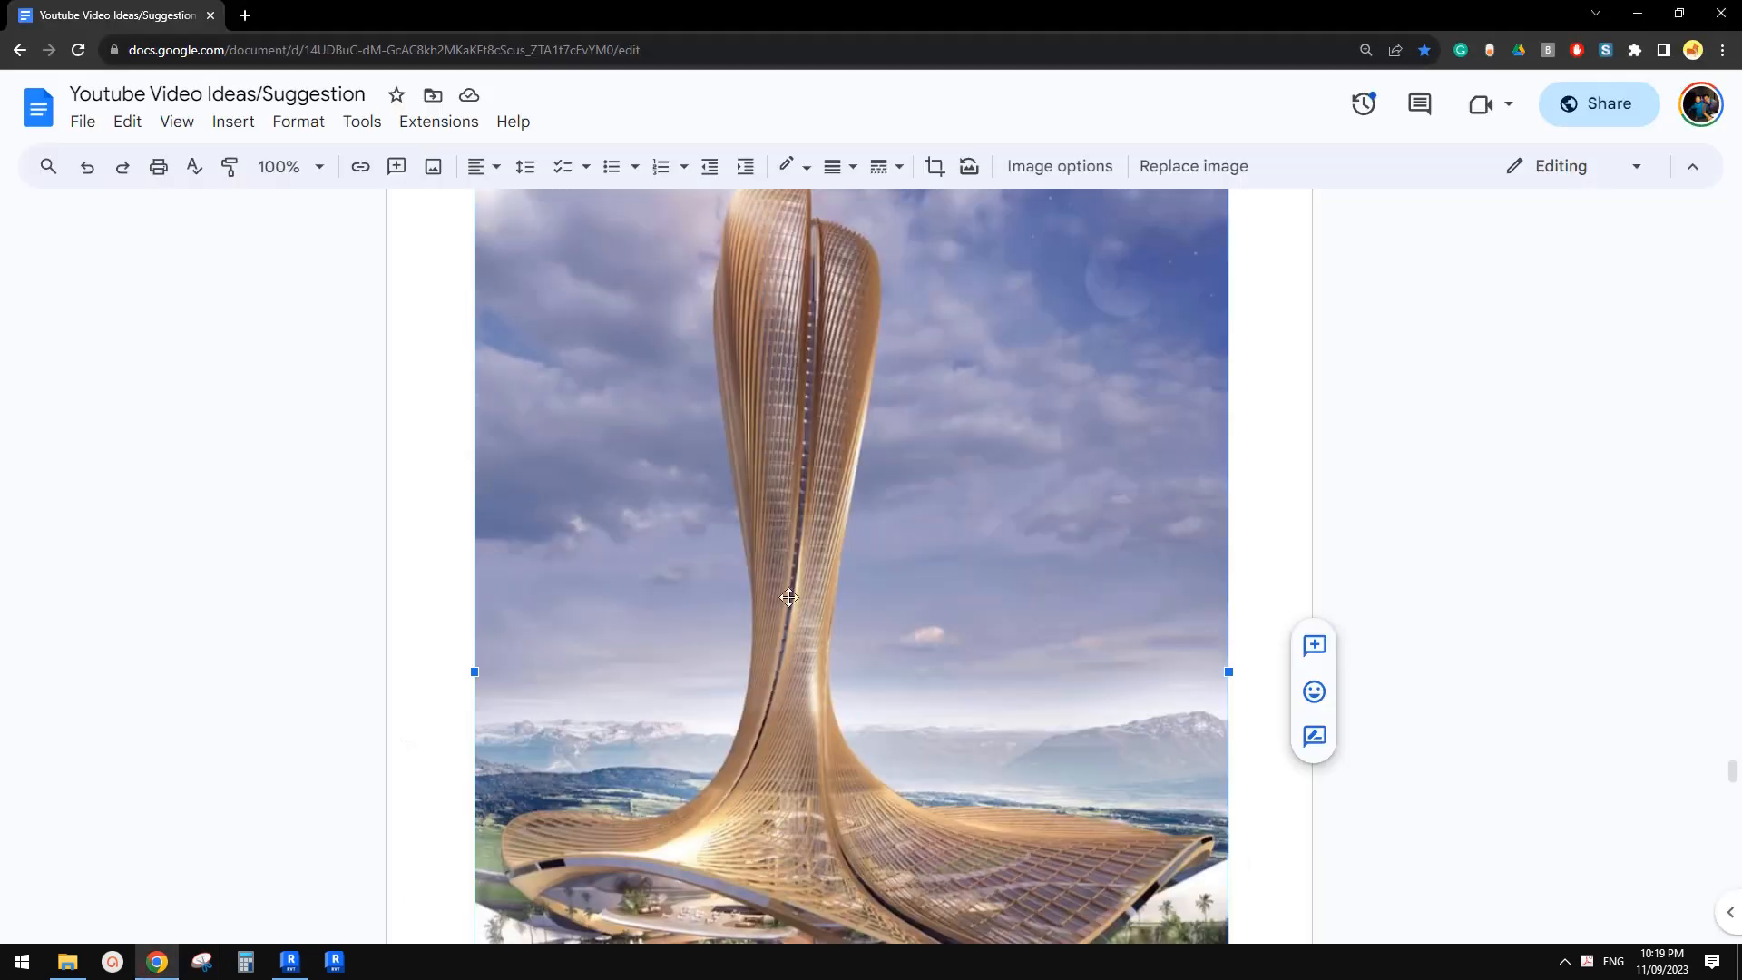
scroll(801, 328, up, 2)
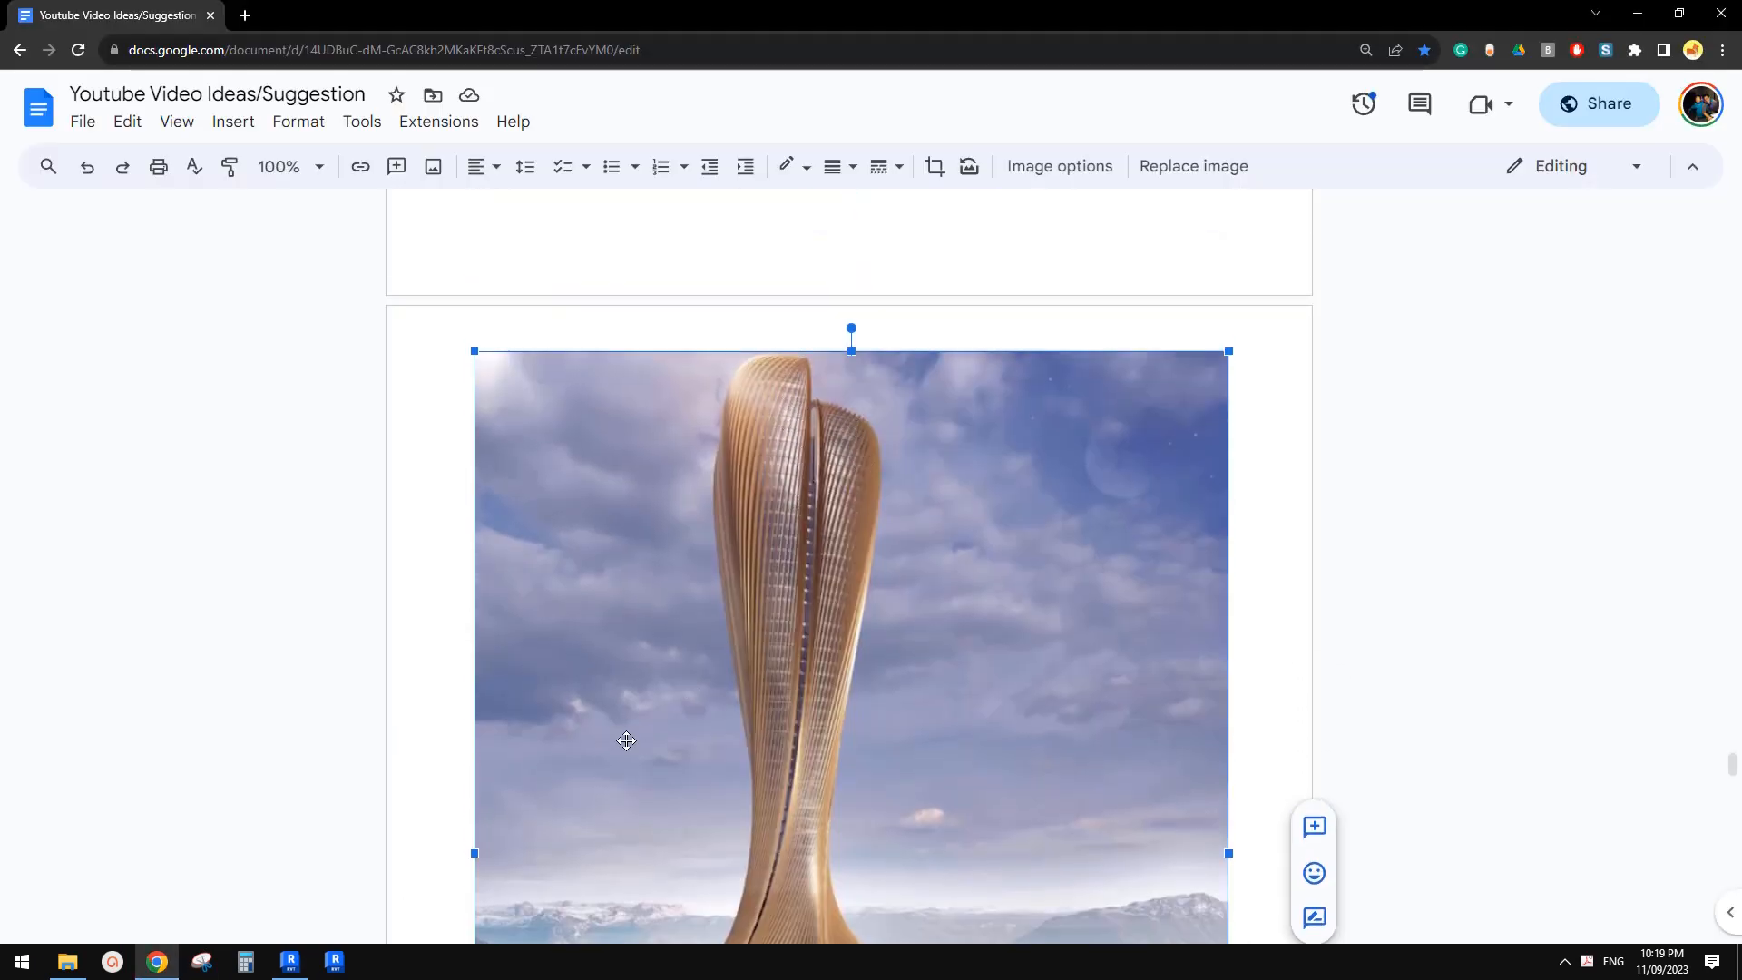
click(291, 962)
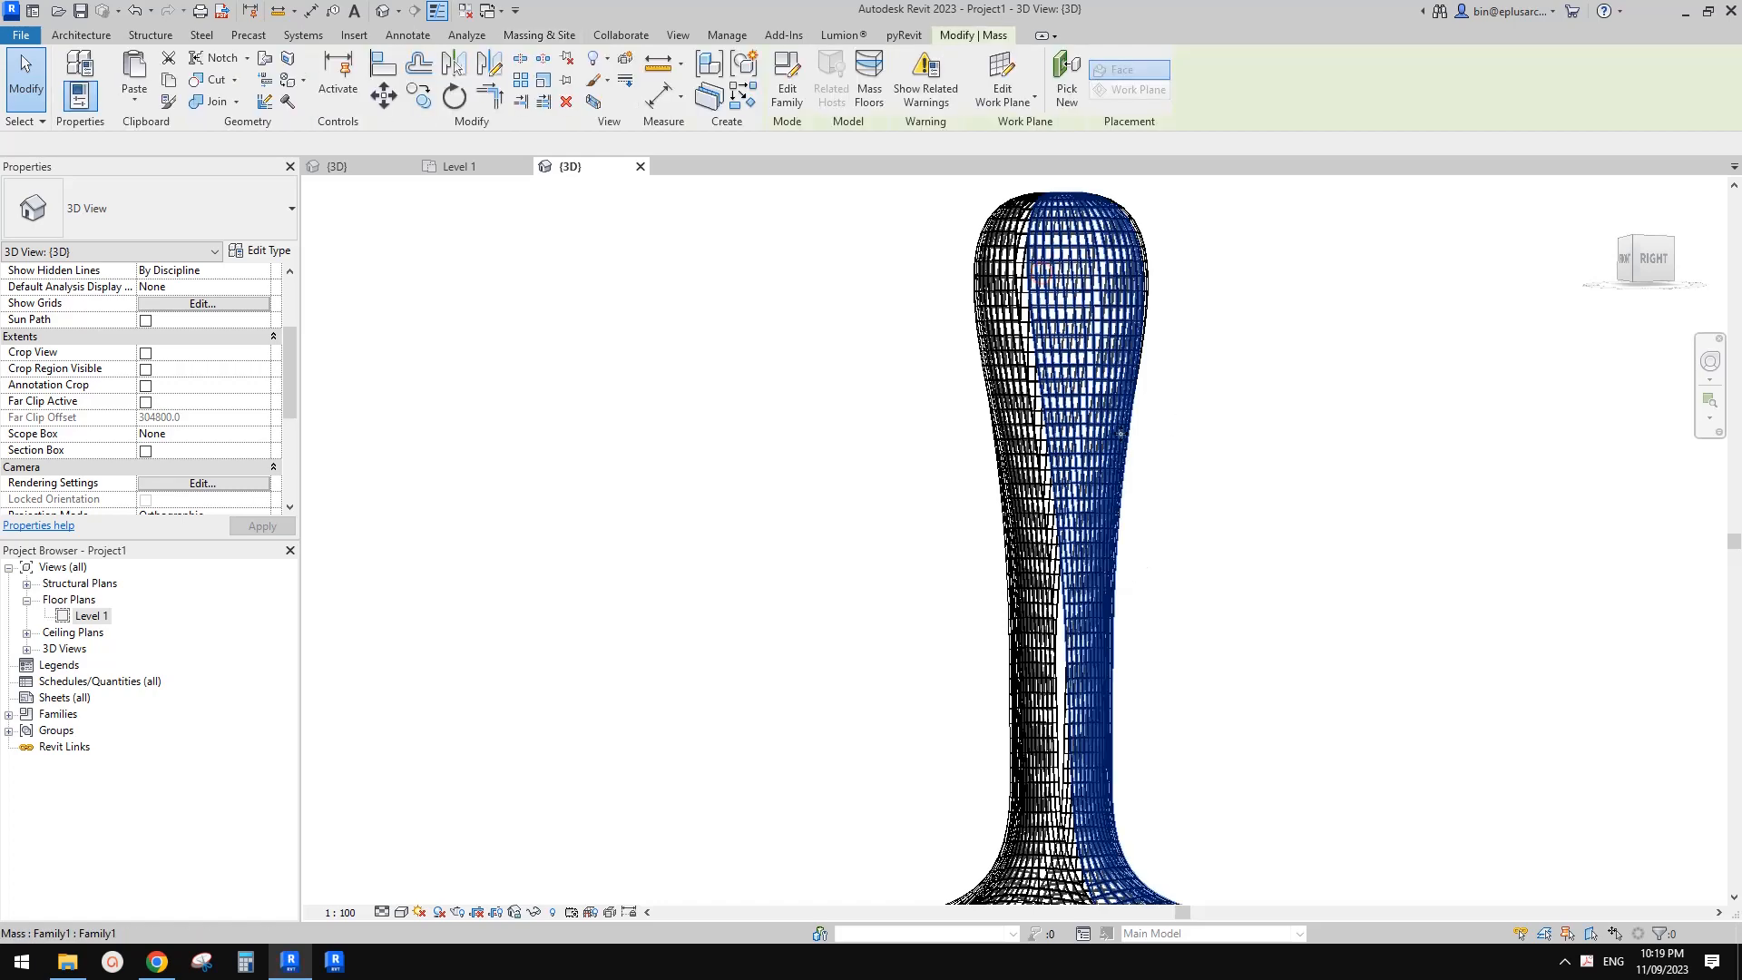
- Inspect the gaps between the tower masses at the crown, shaft and flared base from several sides and from above
shift+middle_drag(1121, 434, 1103, 622)
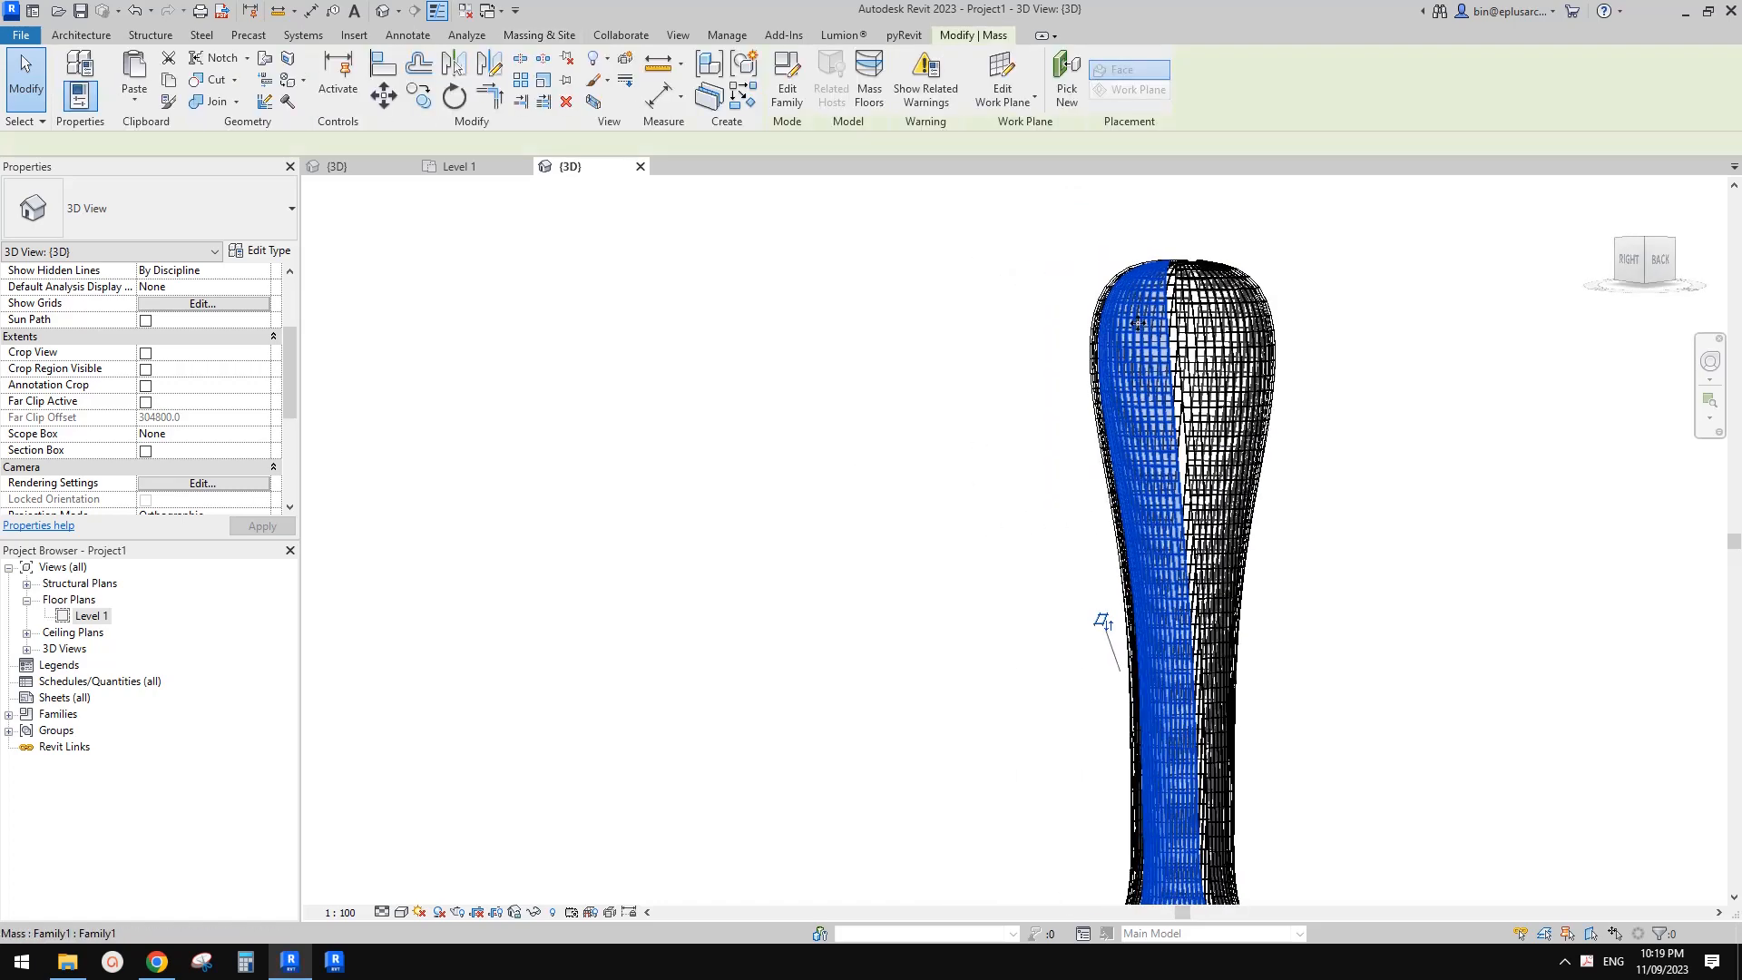
click(1138, 323)
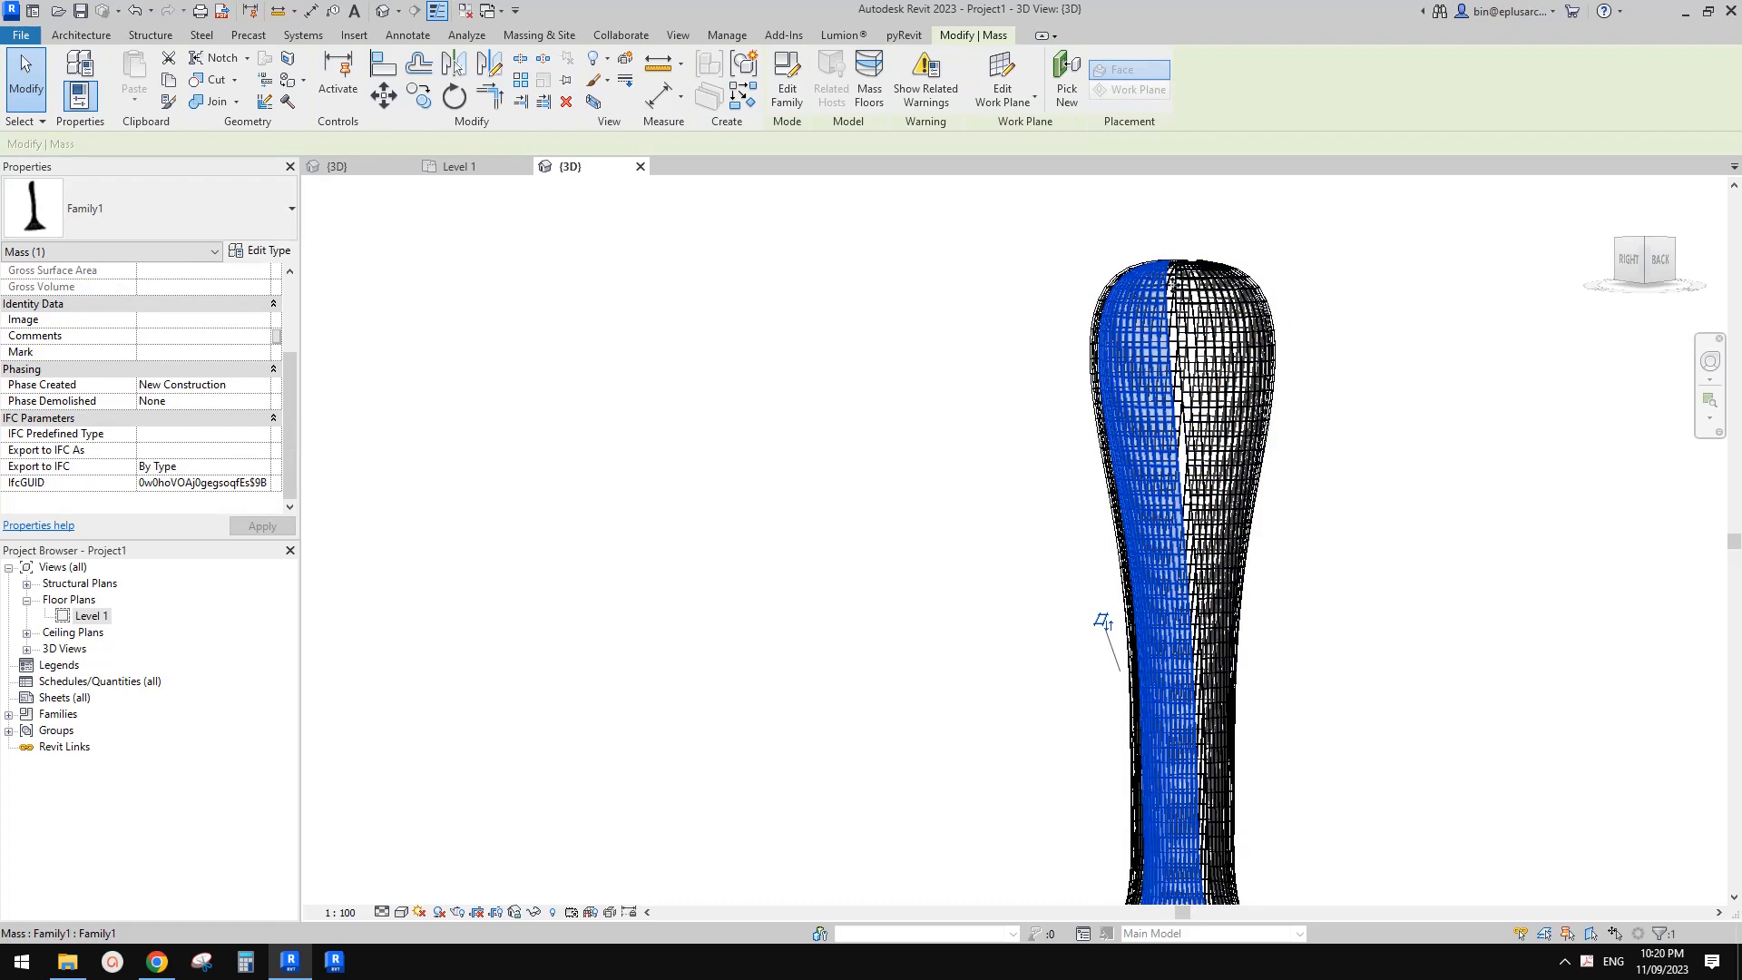
shift+middle_drag(1103, 622, 1125, 733)
middle_drag(1261, 634, 1283, 445)
scroll(1207, 674, up, 2)
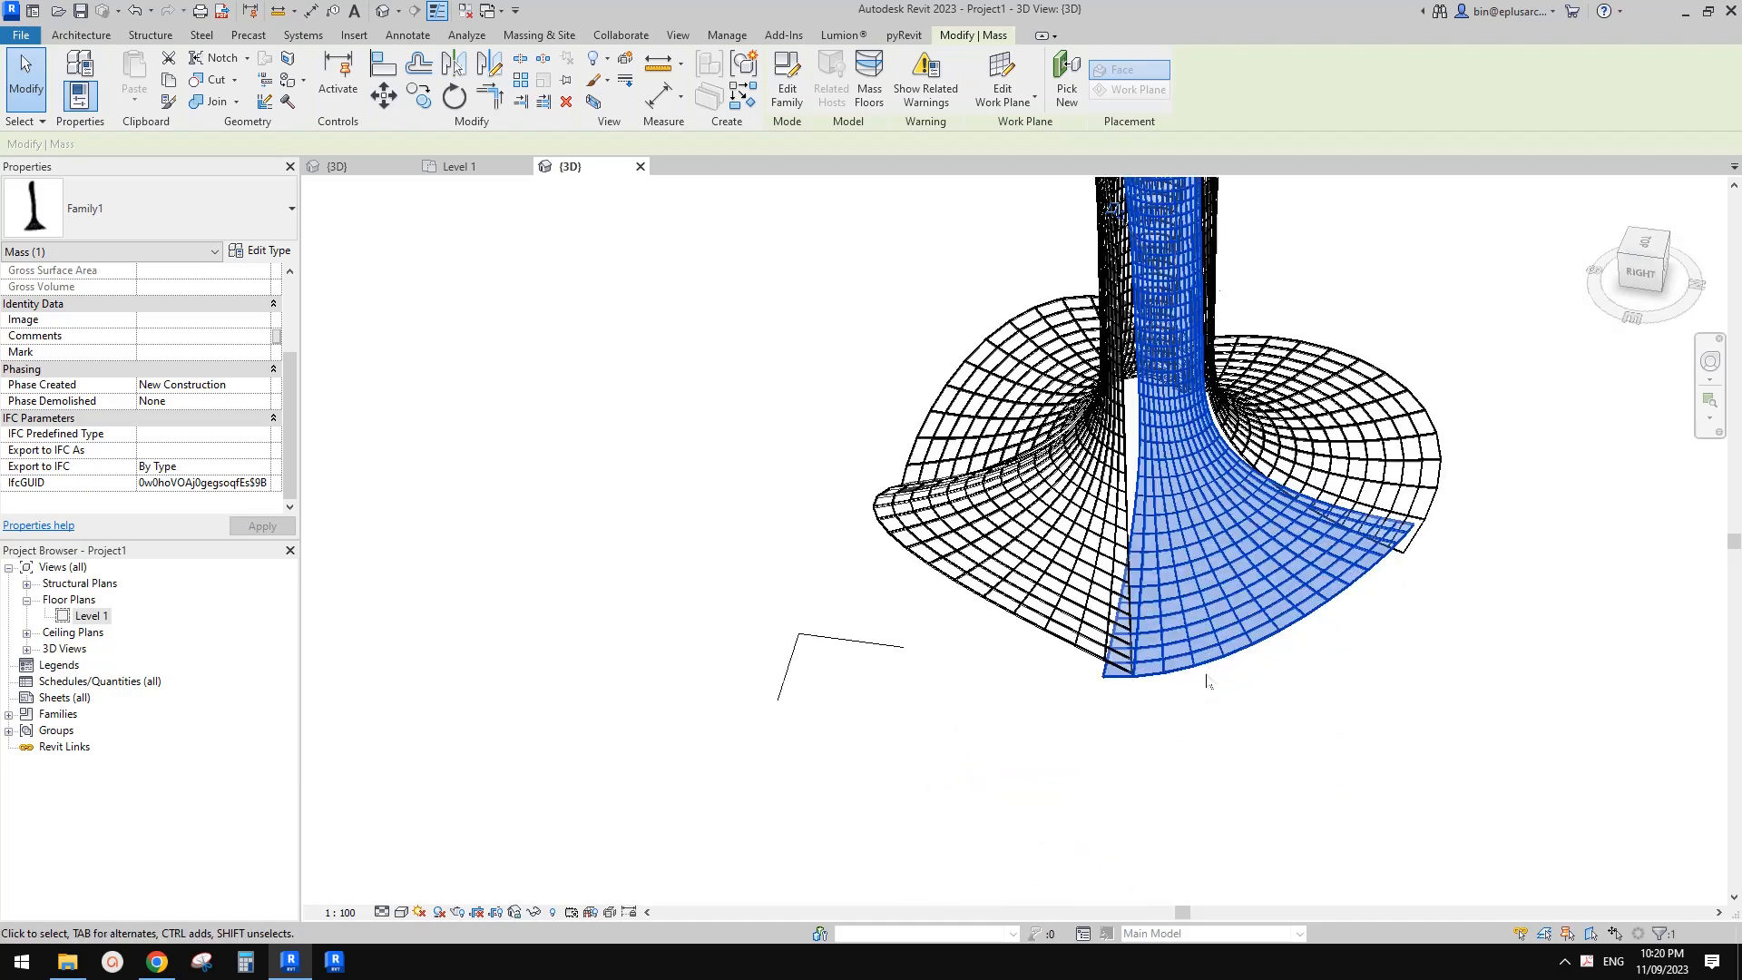
shift+middle_drag(1216, 607, 1169, 545)
shift+middle_drag(1228, 759, 499, 731)
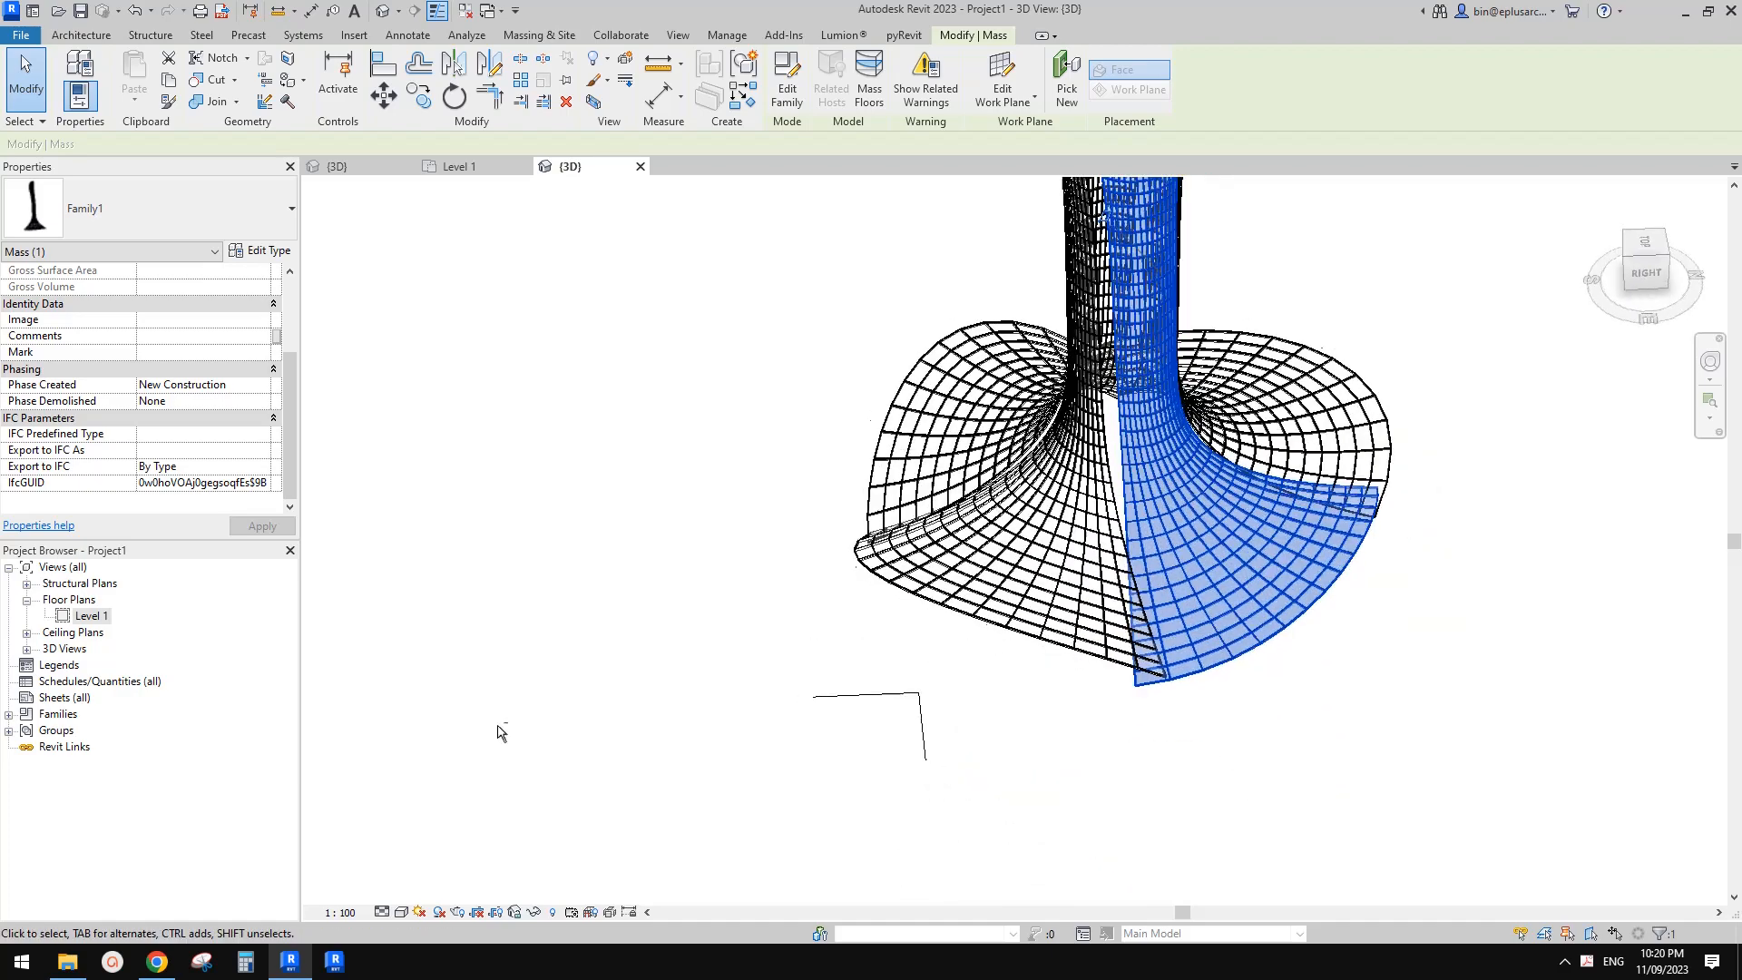
click(1654, 242)
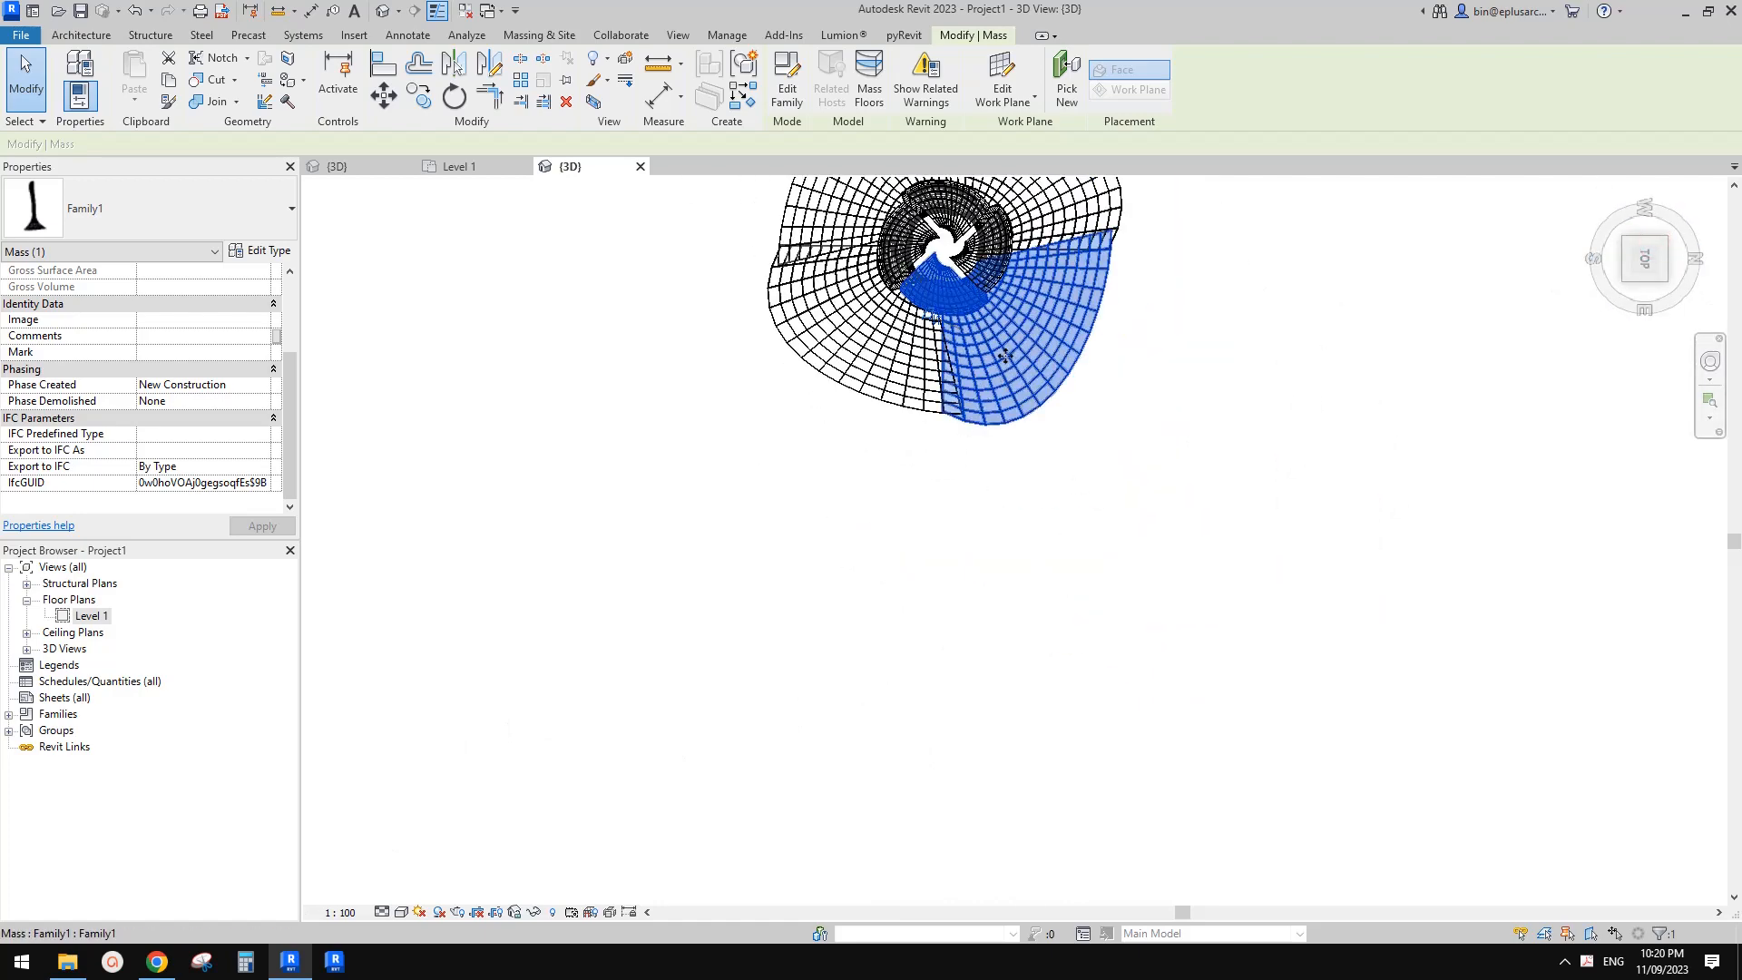
shift+middle_drag(961, 431, 1057, 109)
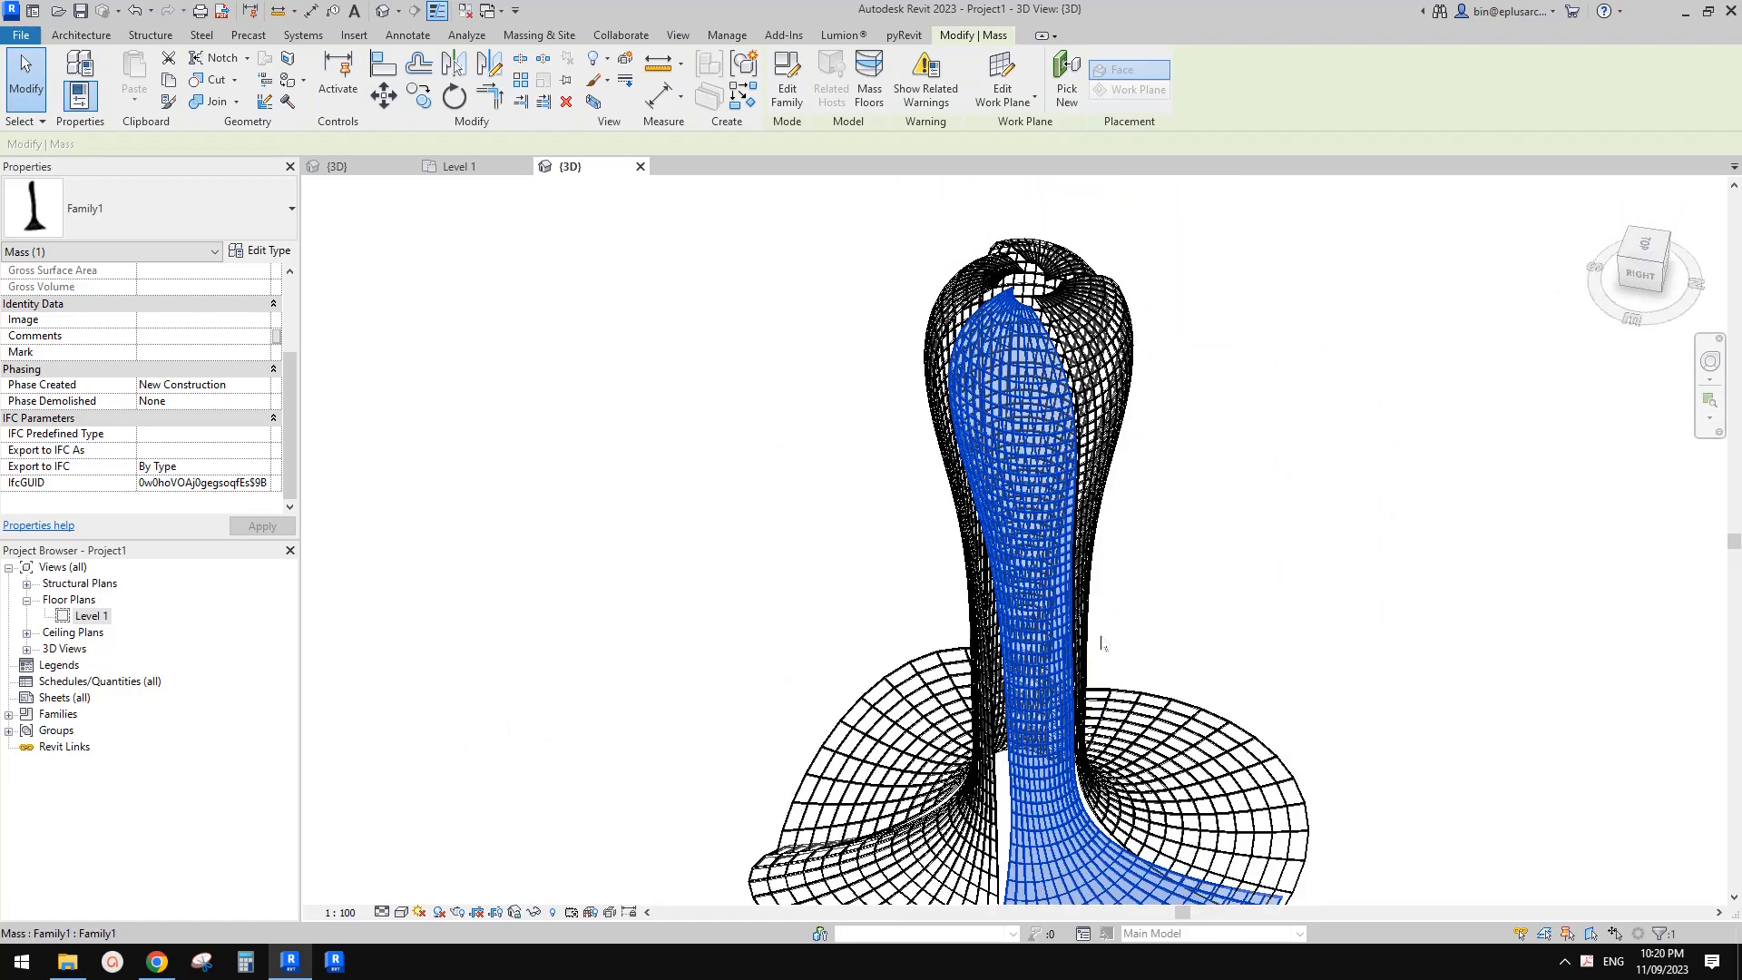
- Compare the model's flared base and shaft gaps with the reference image in Google Docs, clearing the mass selection in Revit
scroll(1109, 672, down, 2)
middle_drag(1109, 673, 1078, 558)
click(157, 962)
scroll(795, 682, down, 3)
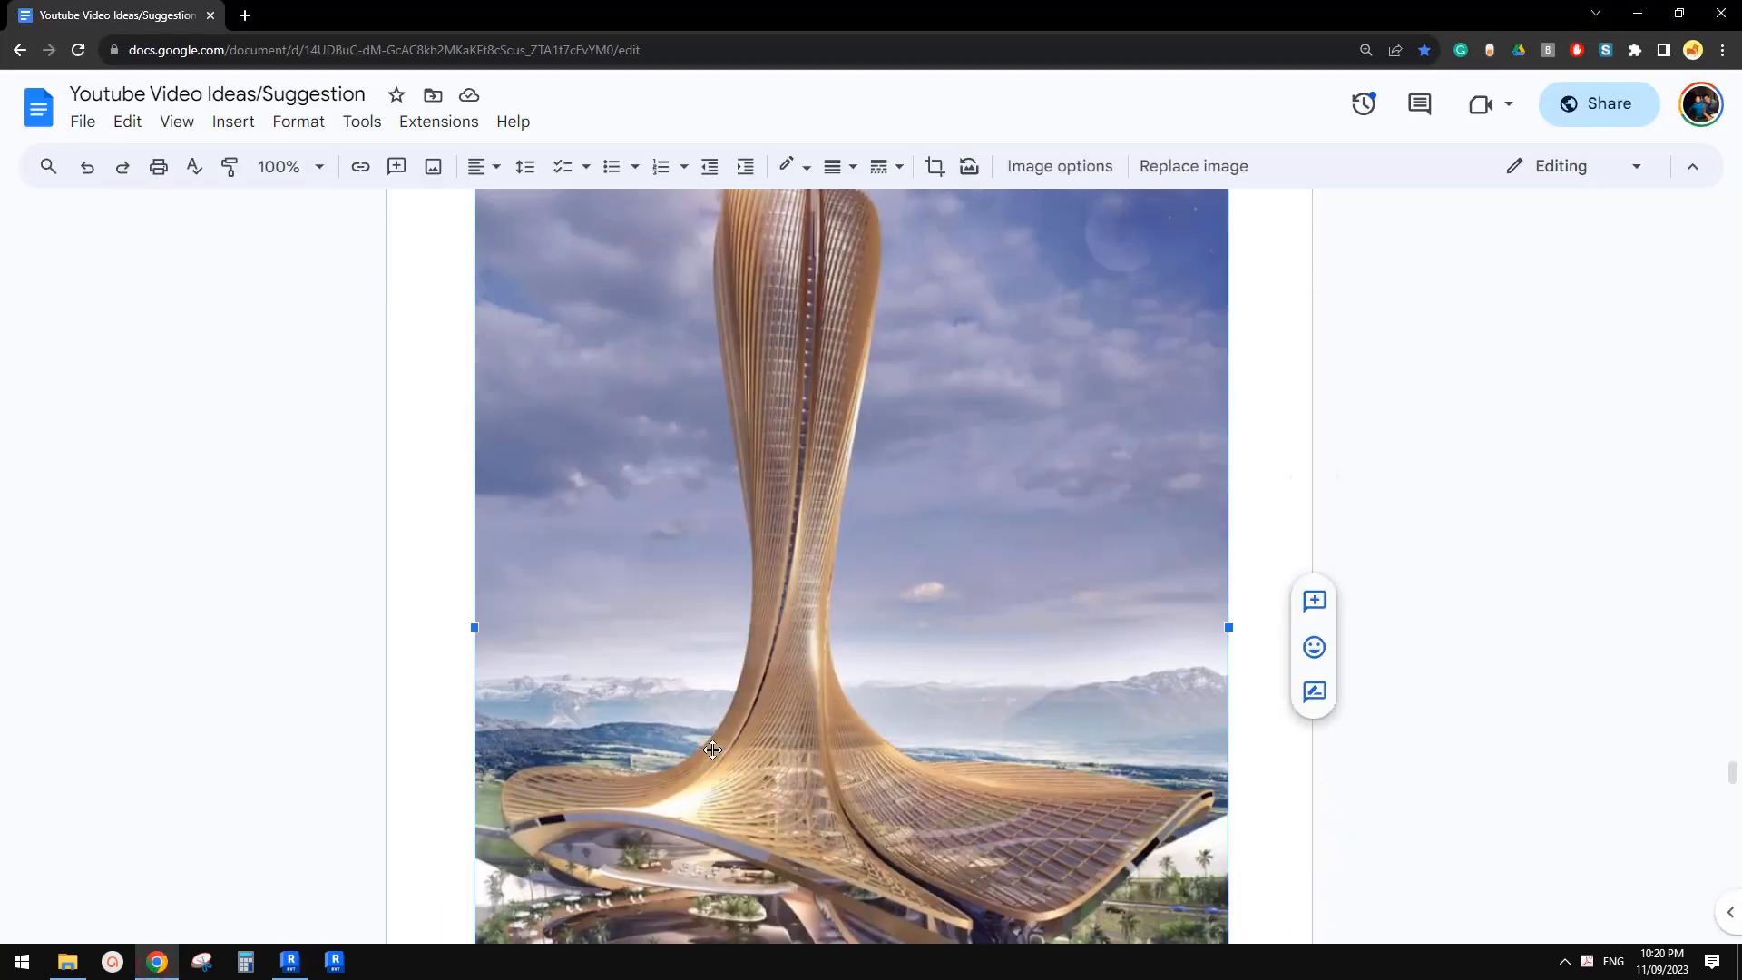
scroll(795, 682, up, 5)
scroll(795, 682, down, 8)
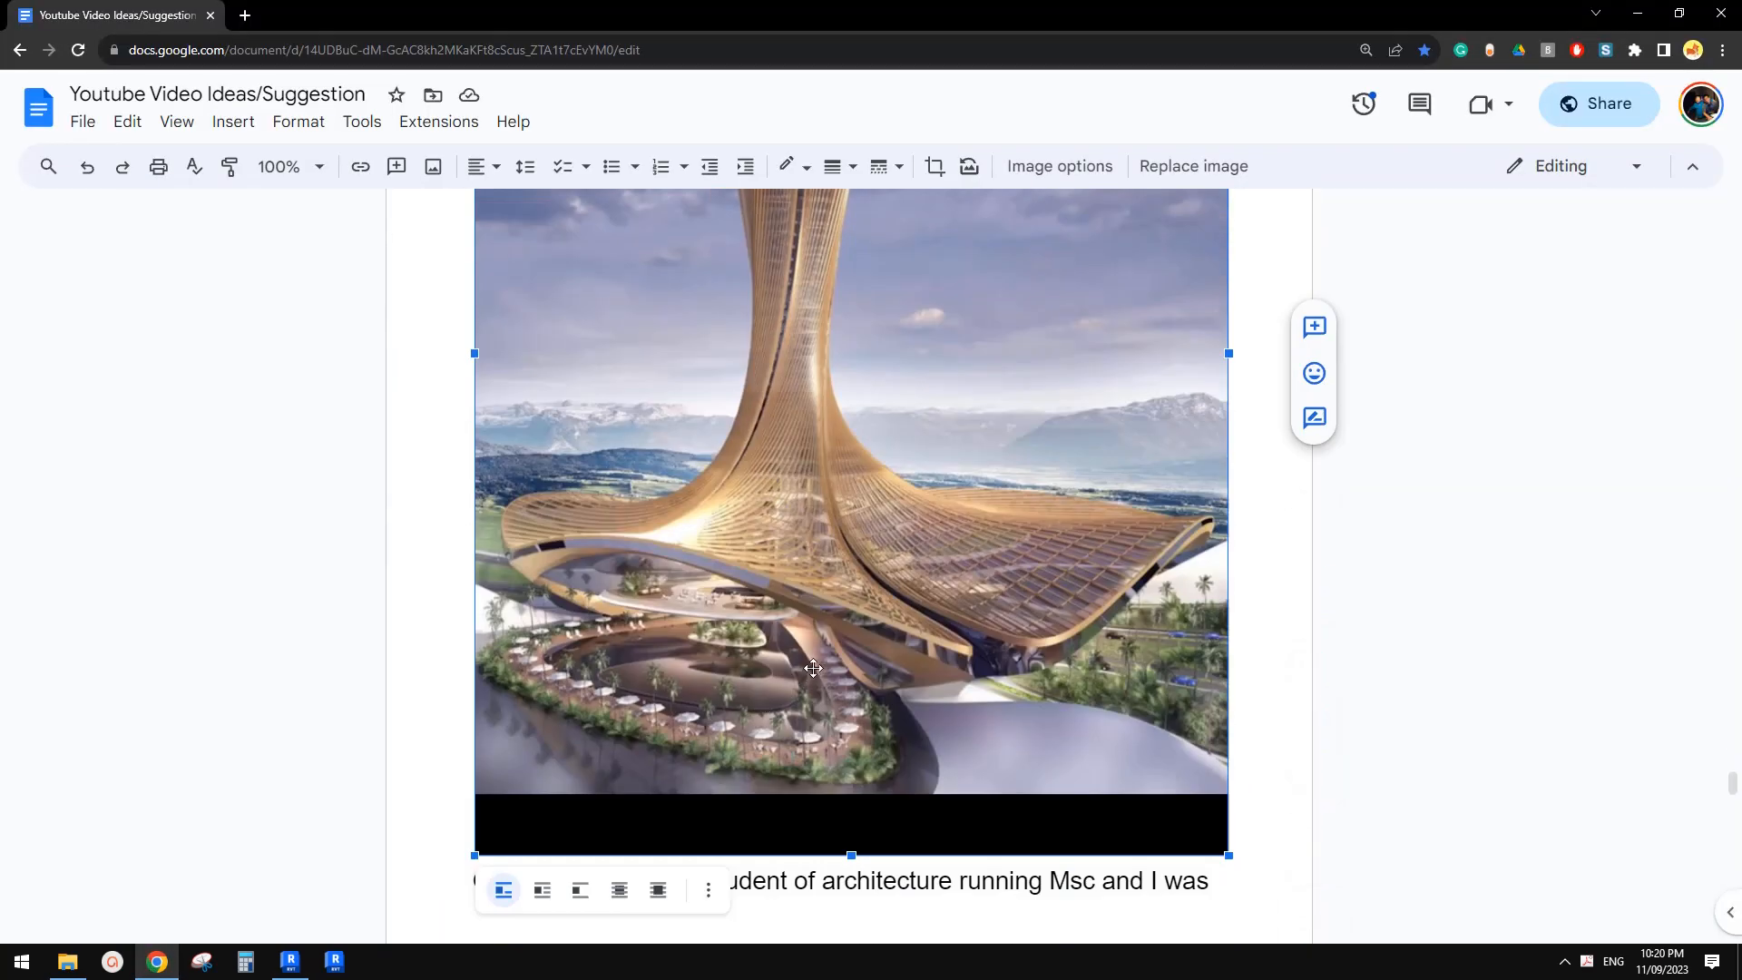
click(290, 962)
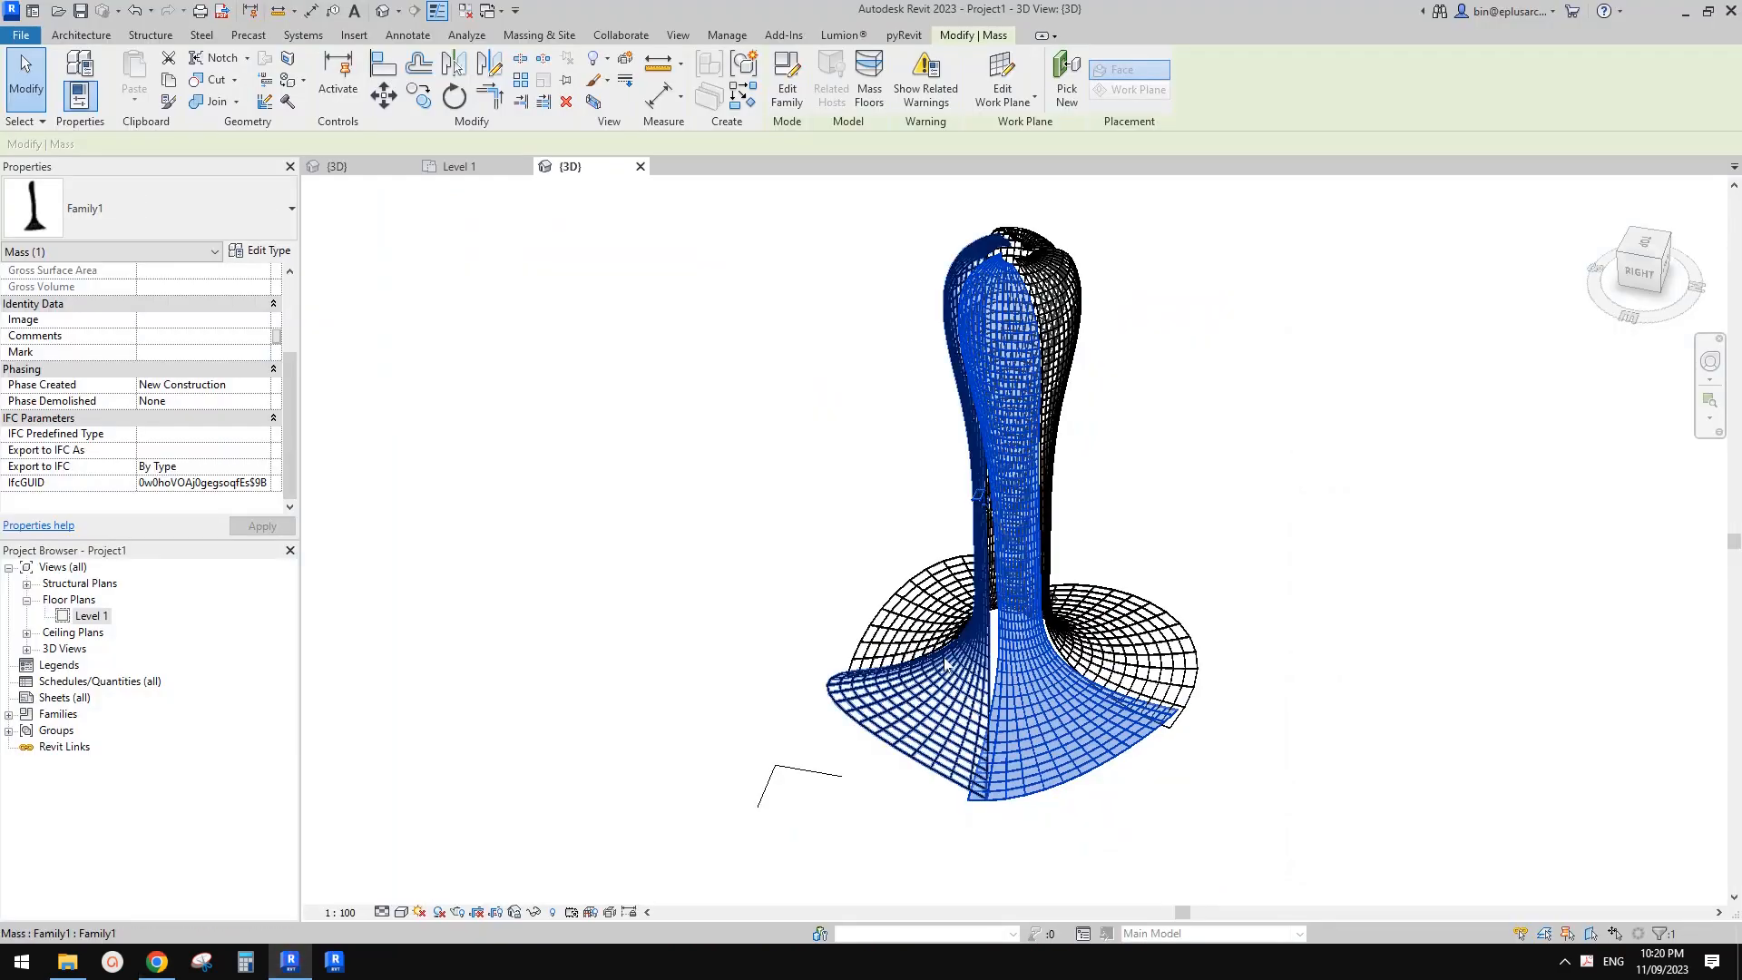
shift+middle_drag(983, 629, 1196, 645)
click(1196, 645)
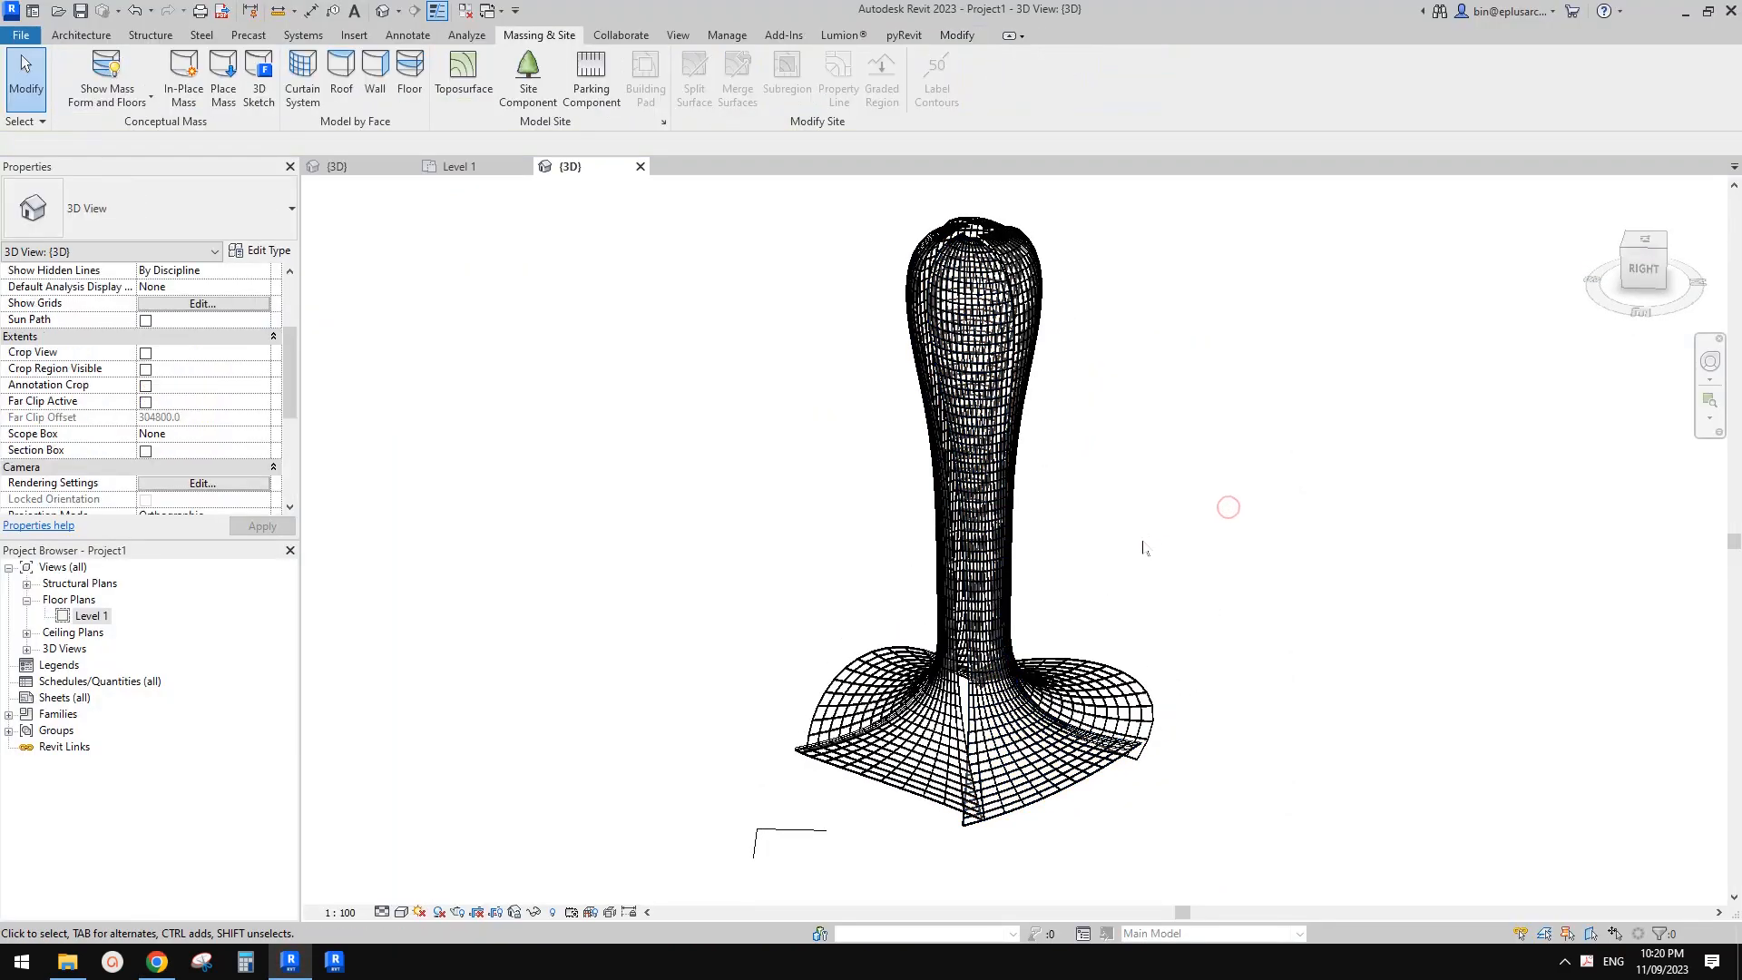
mouse_move(1146, 548)
shift+middle_down()
mouse_move(1252, 582)
mouse_move(1140, 626)
mouse_move(1118, 599)
mouse_move(1162, 541)
shift+middle_up()
click(156, 962)
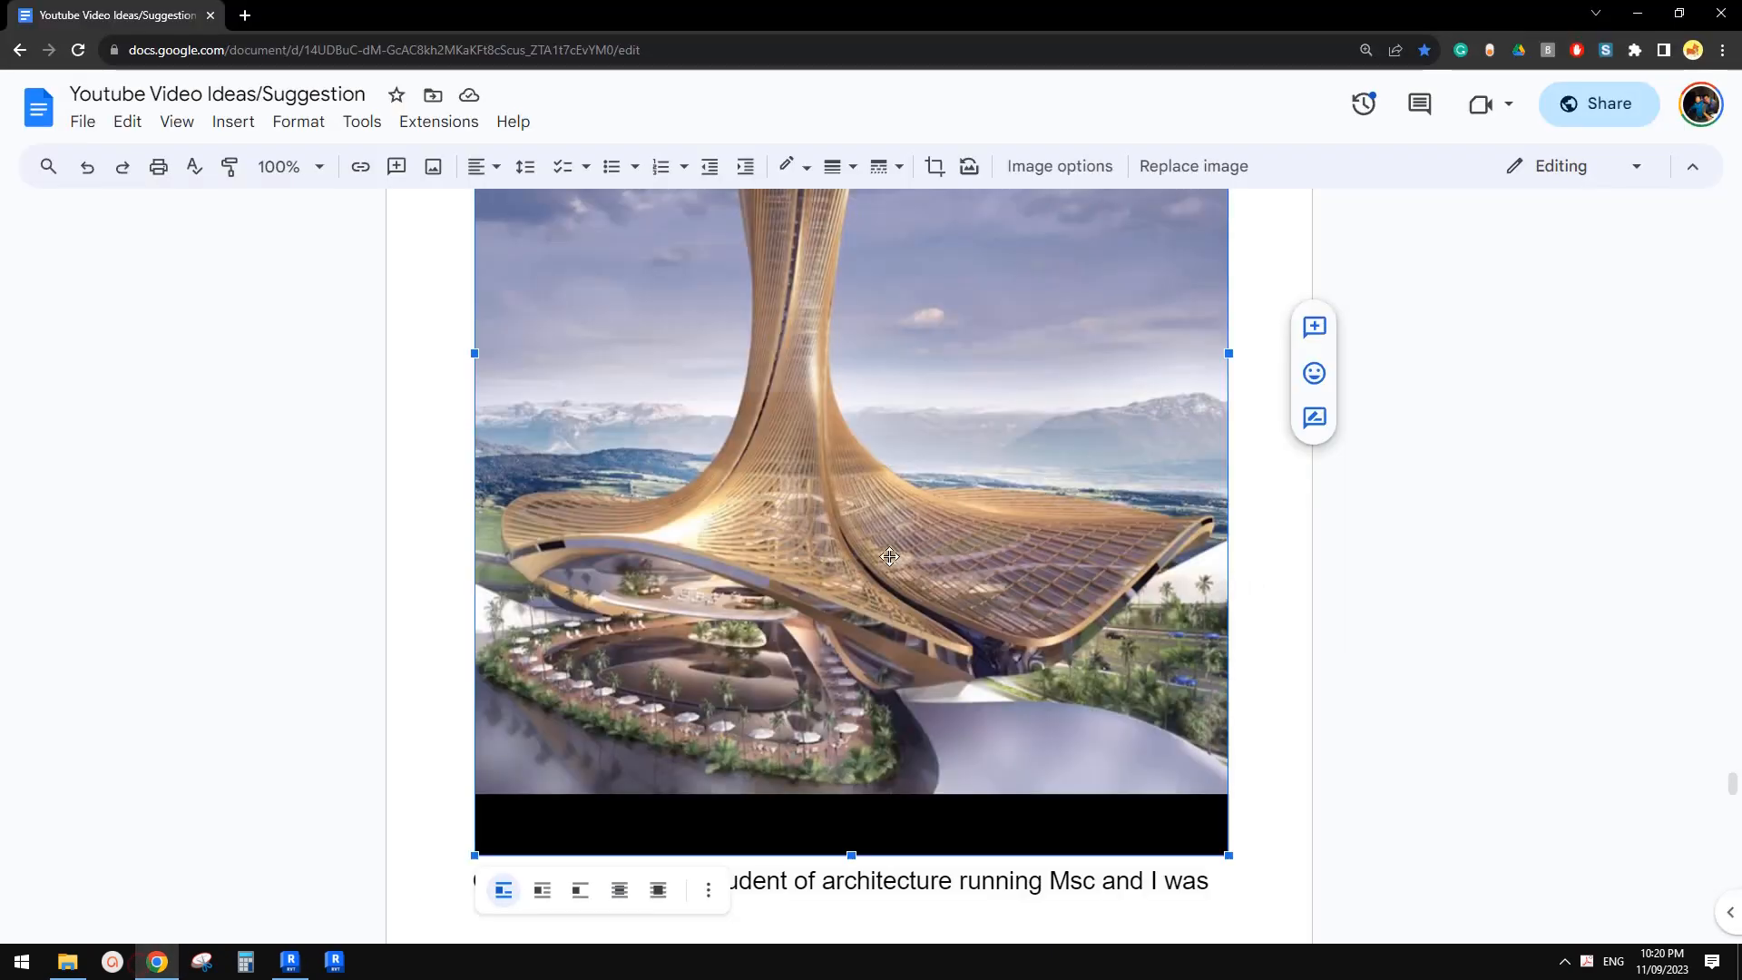
click(349, 958)
shift+middle_drag(967, 601, 1046, 643)
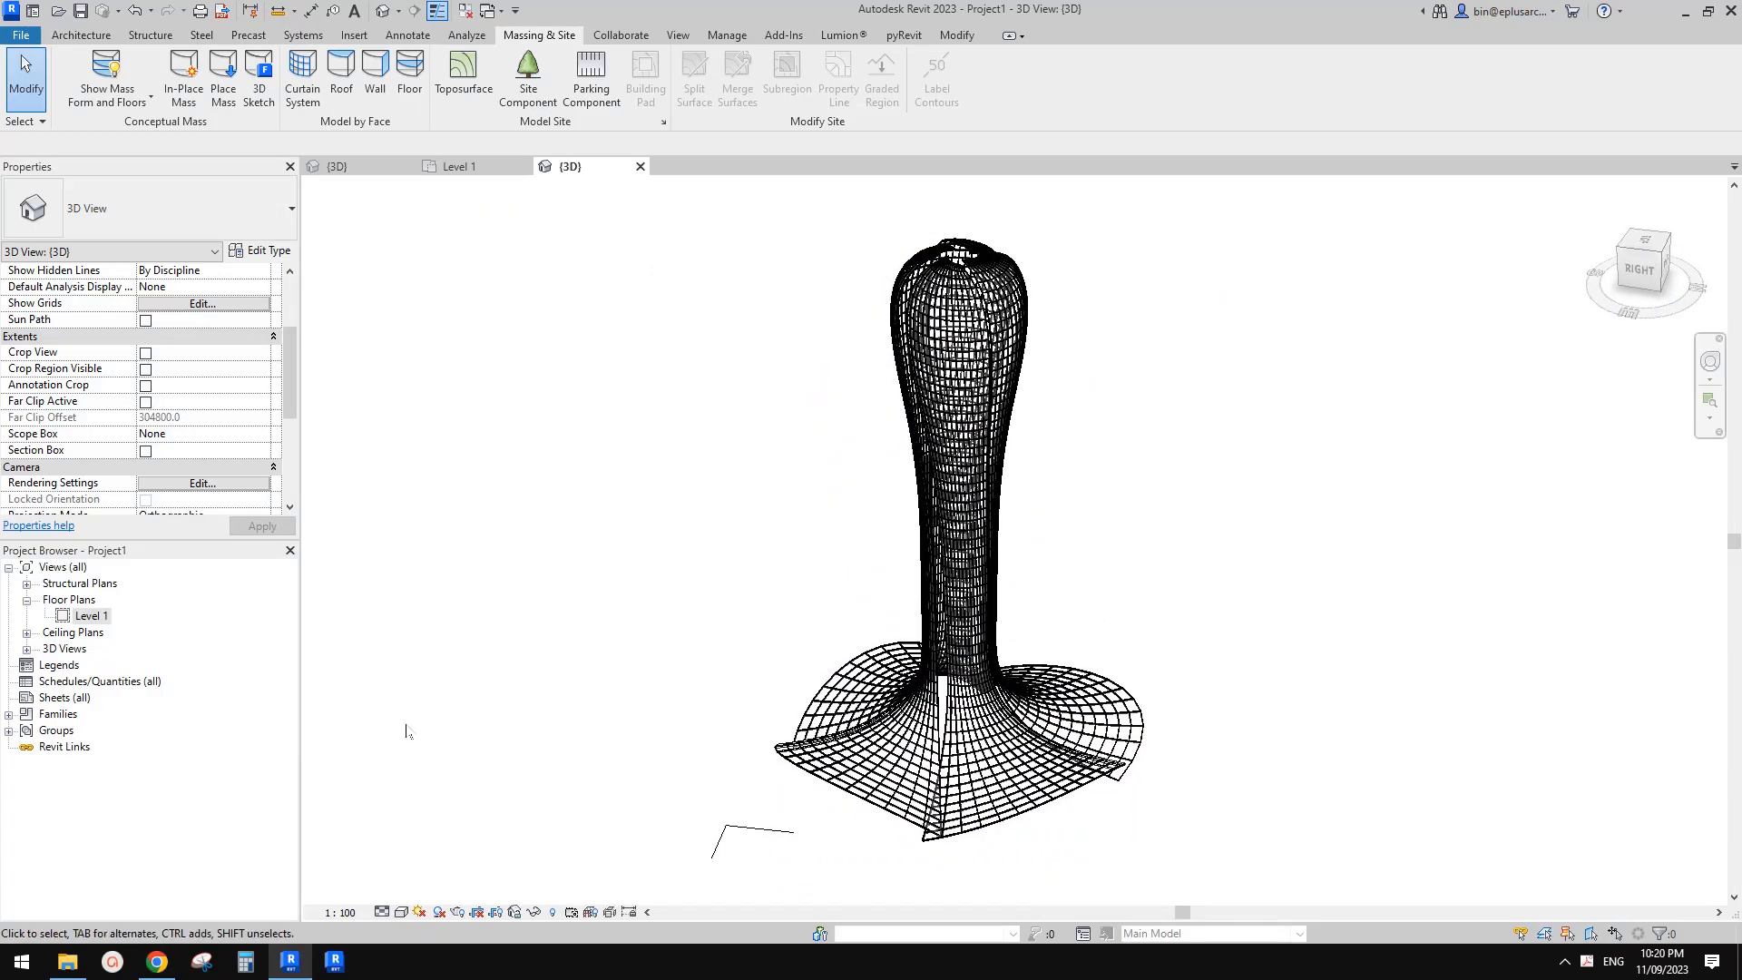
- Switch to Google Docs and examine the crown, vertical gap and flared base of the tower in the reference image
click(156, 962)
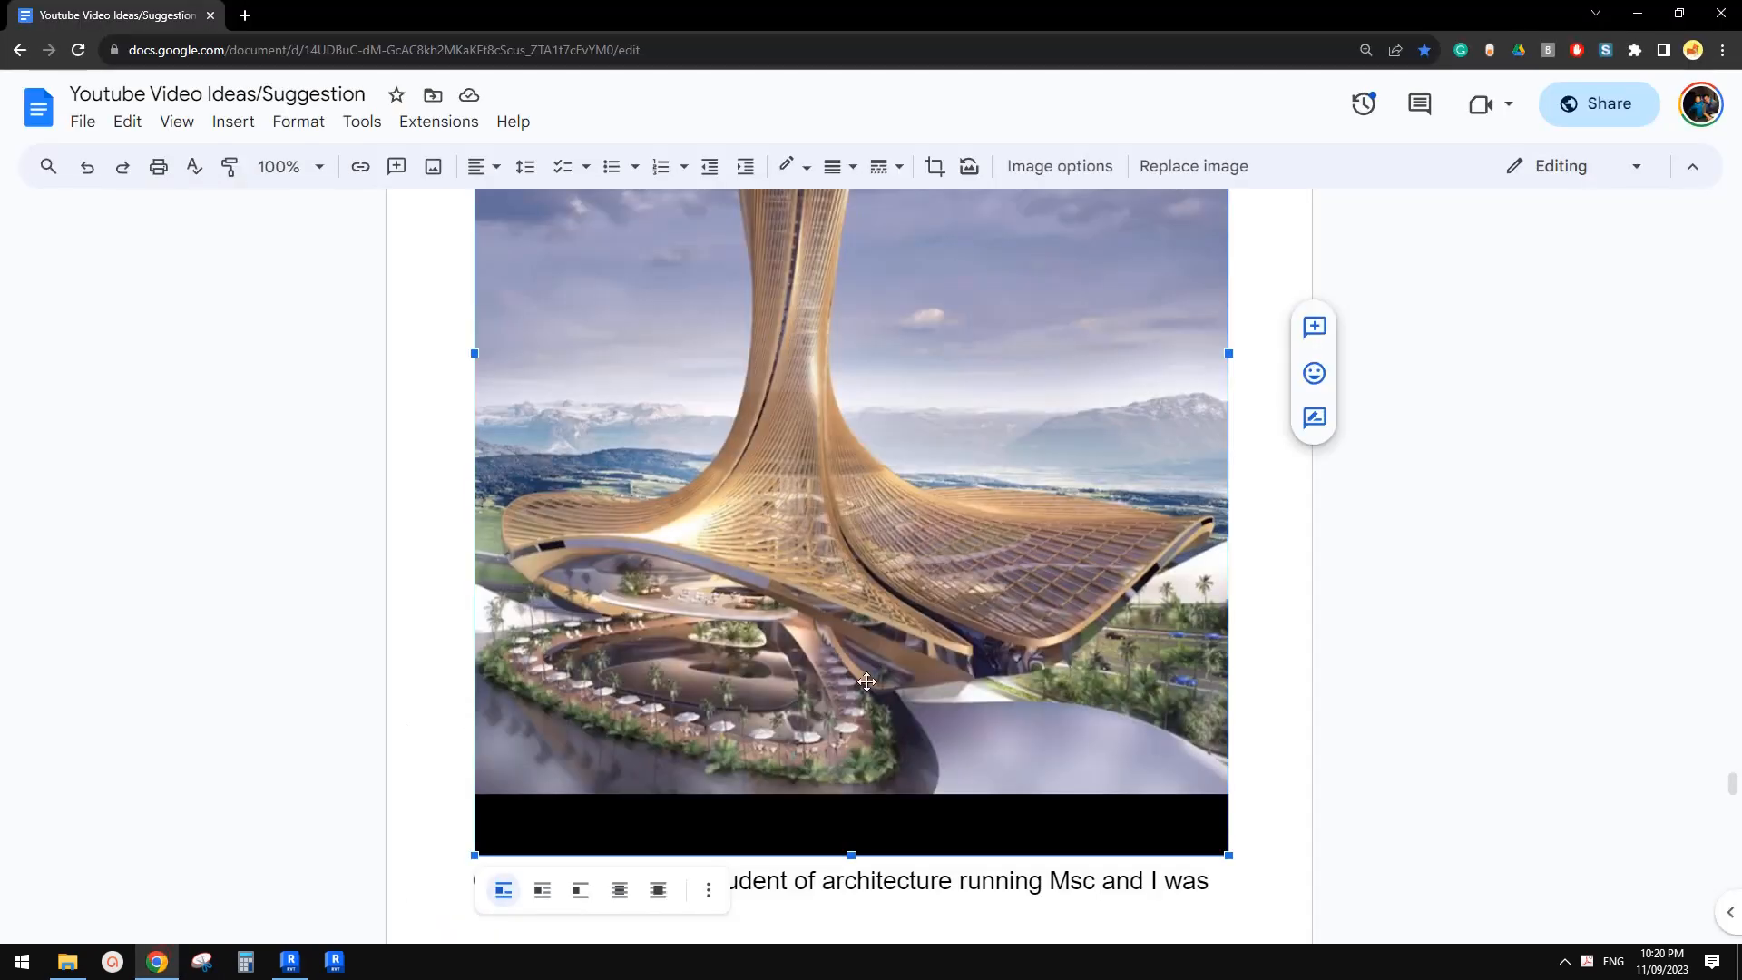
scroll(648, 642, up, 1)
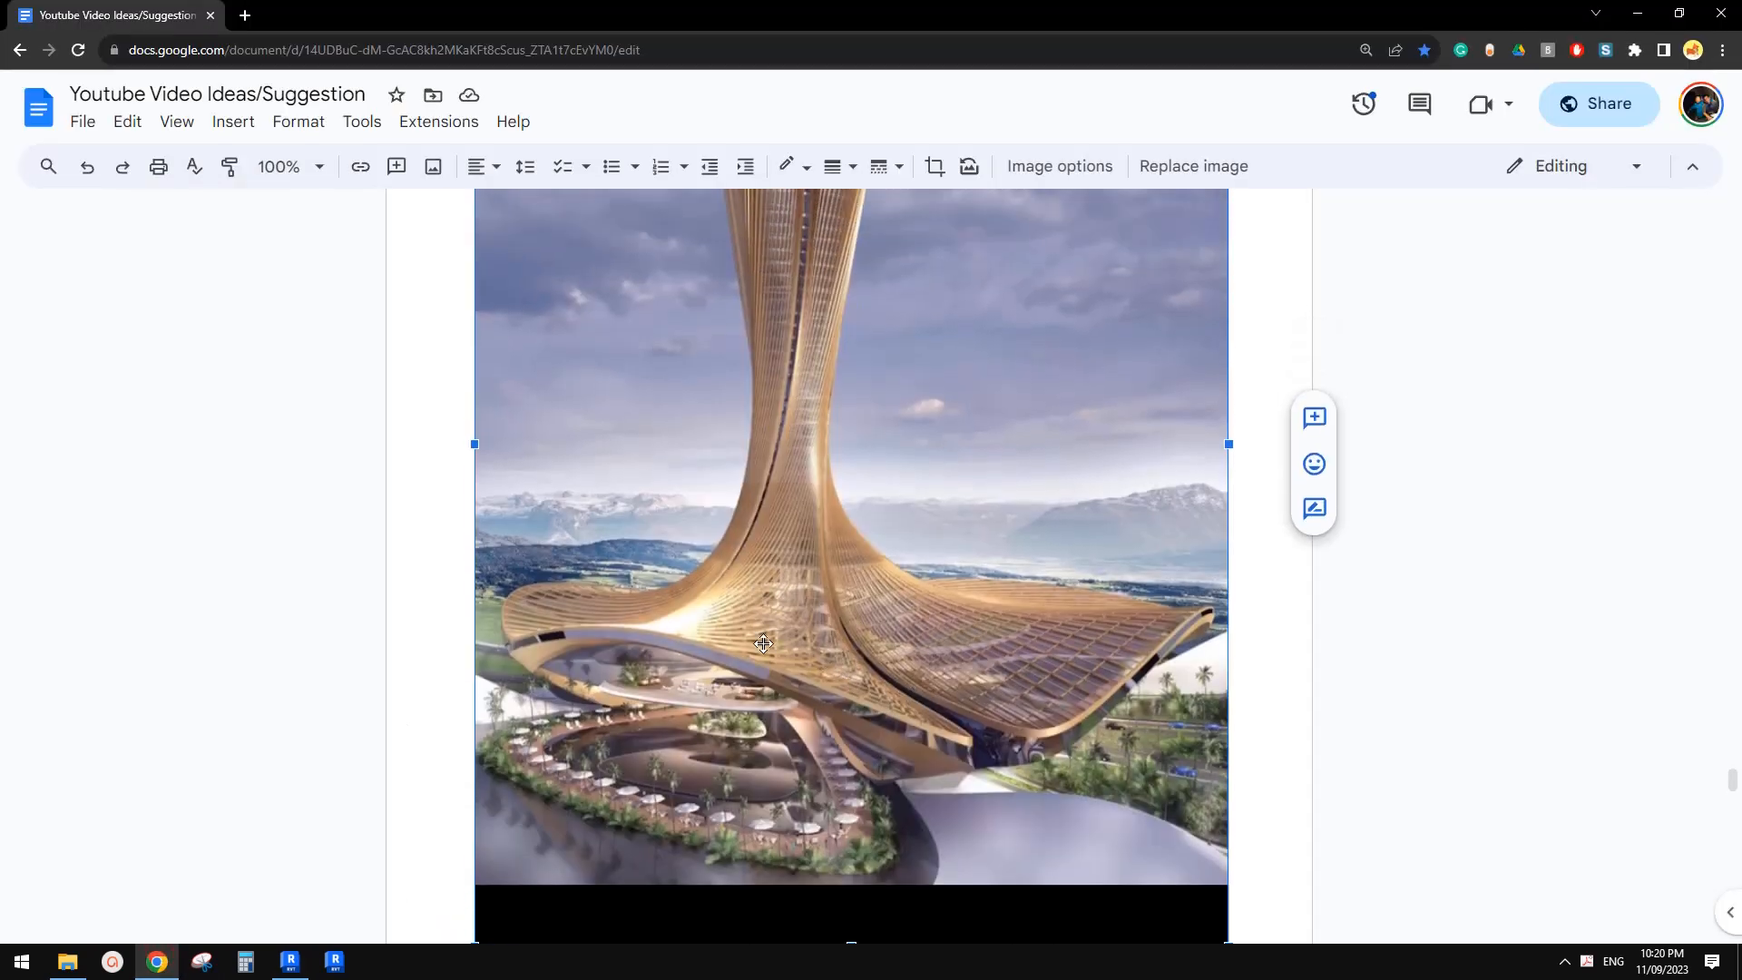
scroll(763, 643, up, 3)
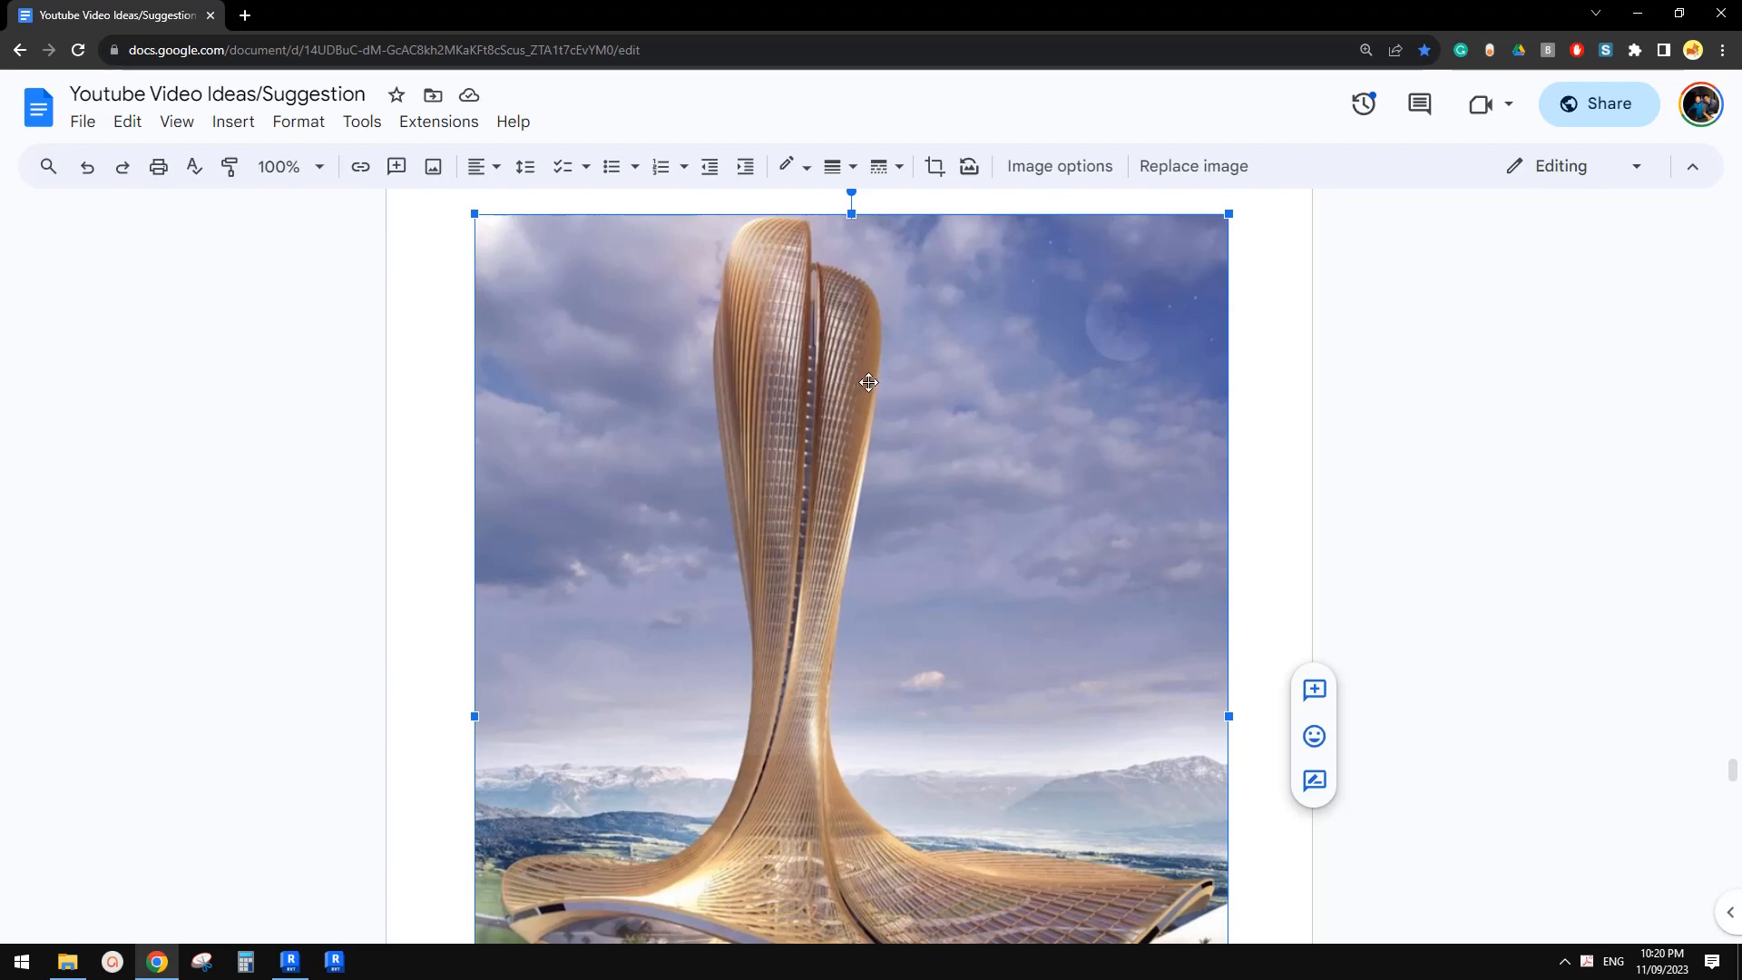
scroll(867, 383, down, 2)
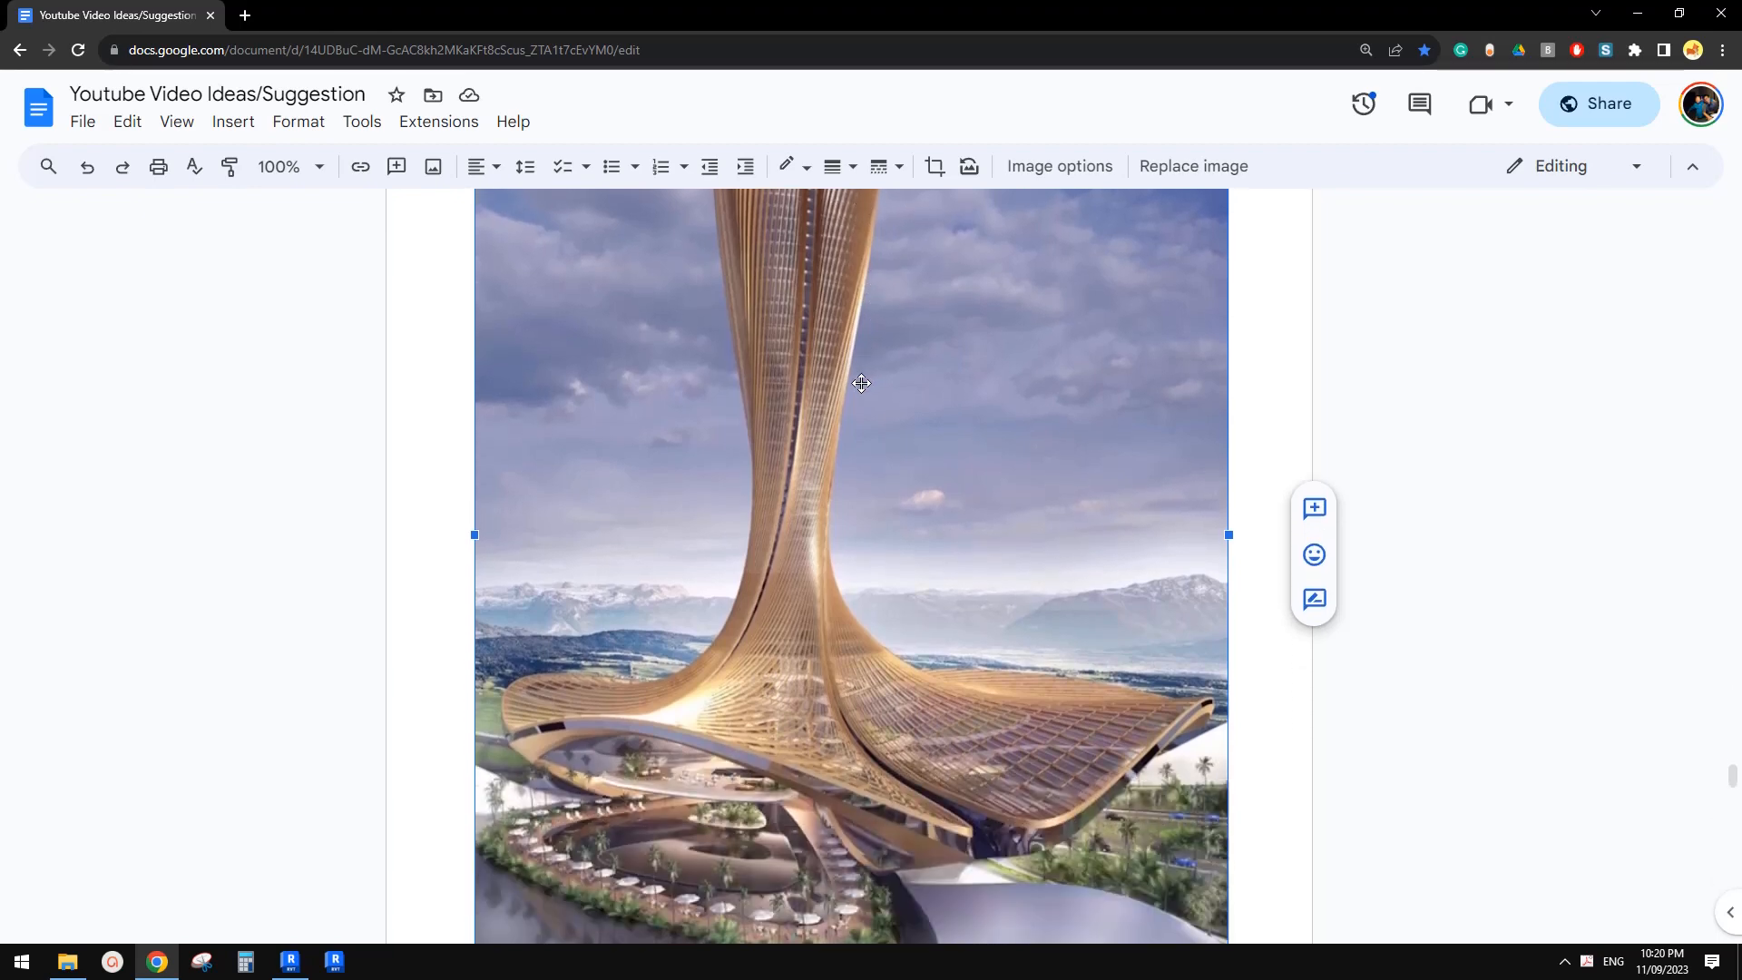
scroll(861, 381, up, 3)
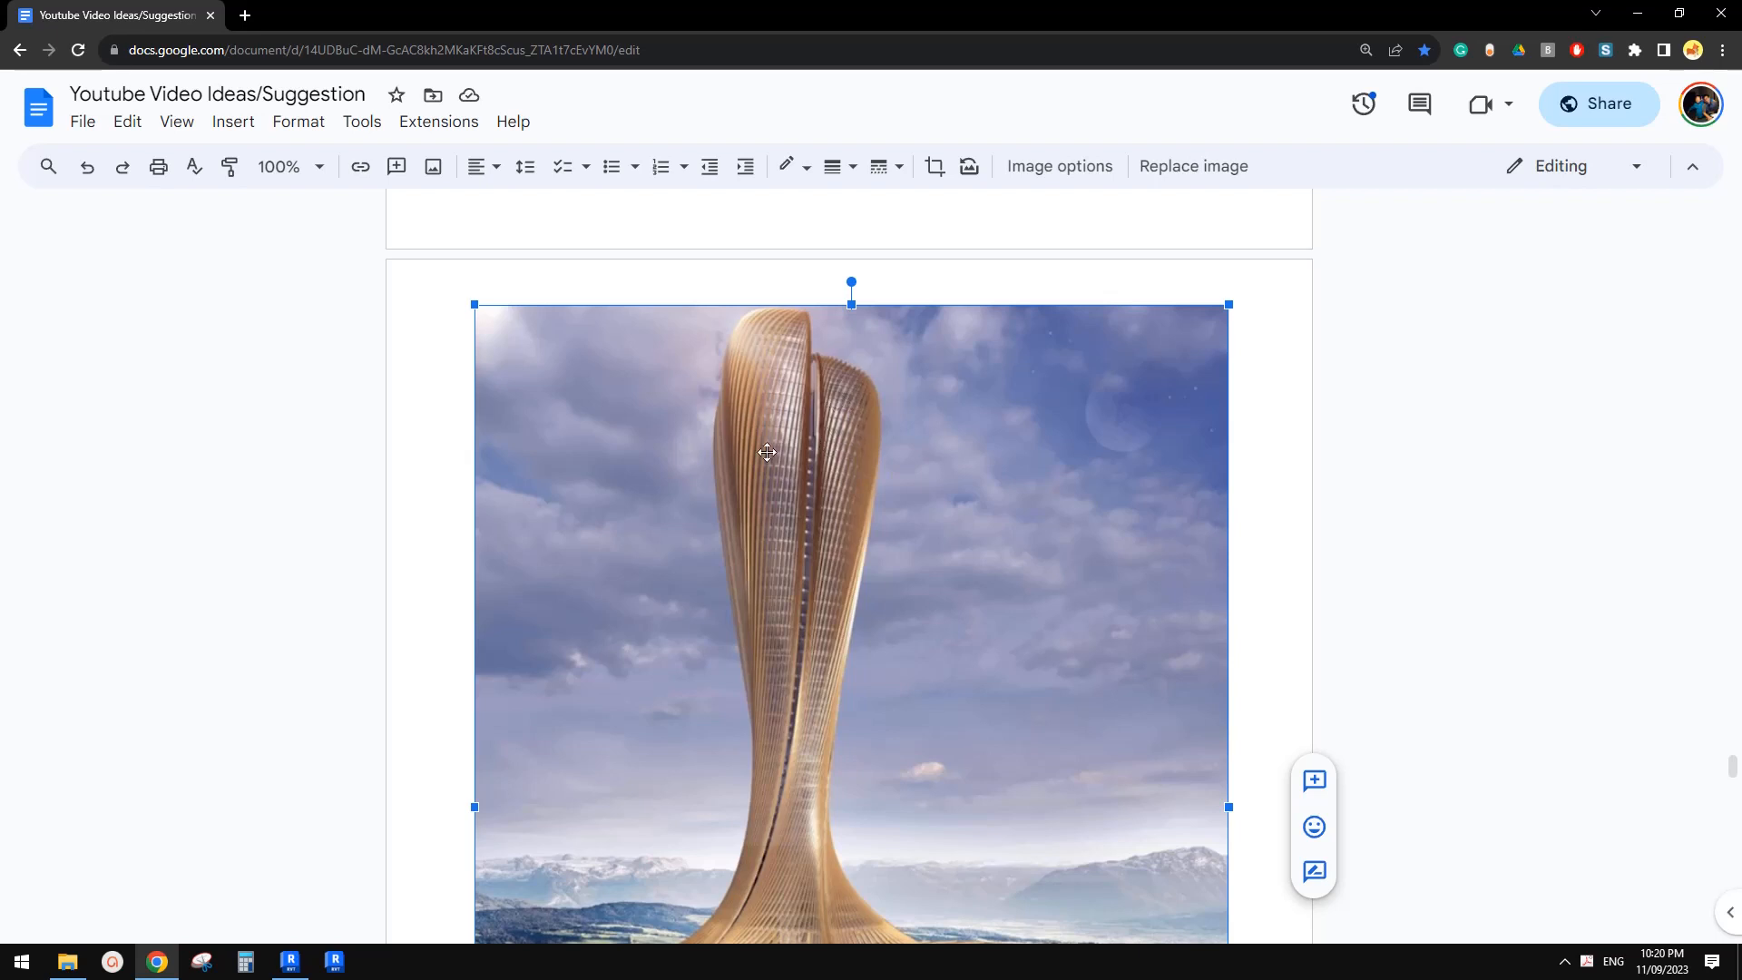
scroll(836, 364, down, 2)
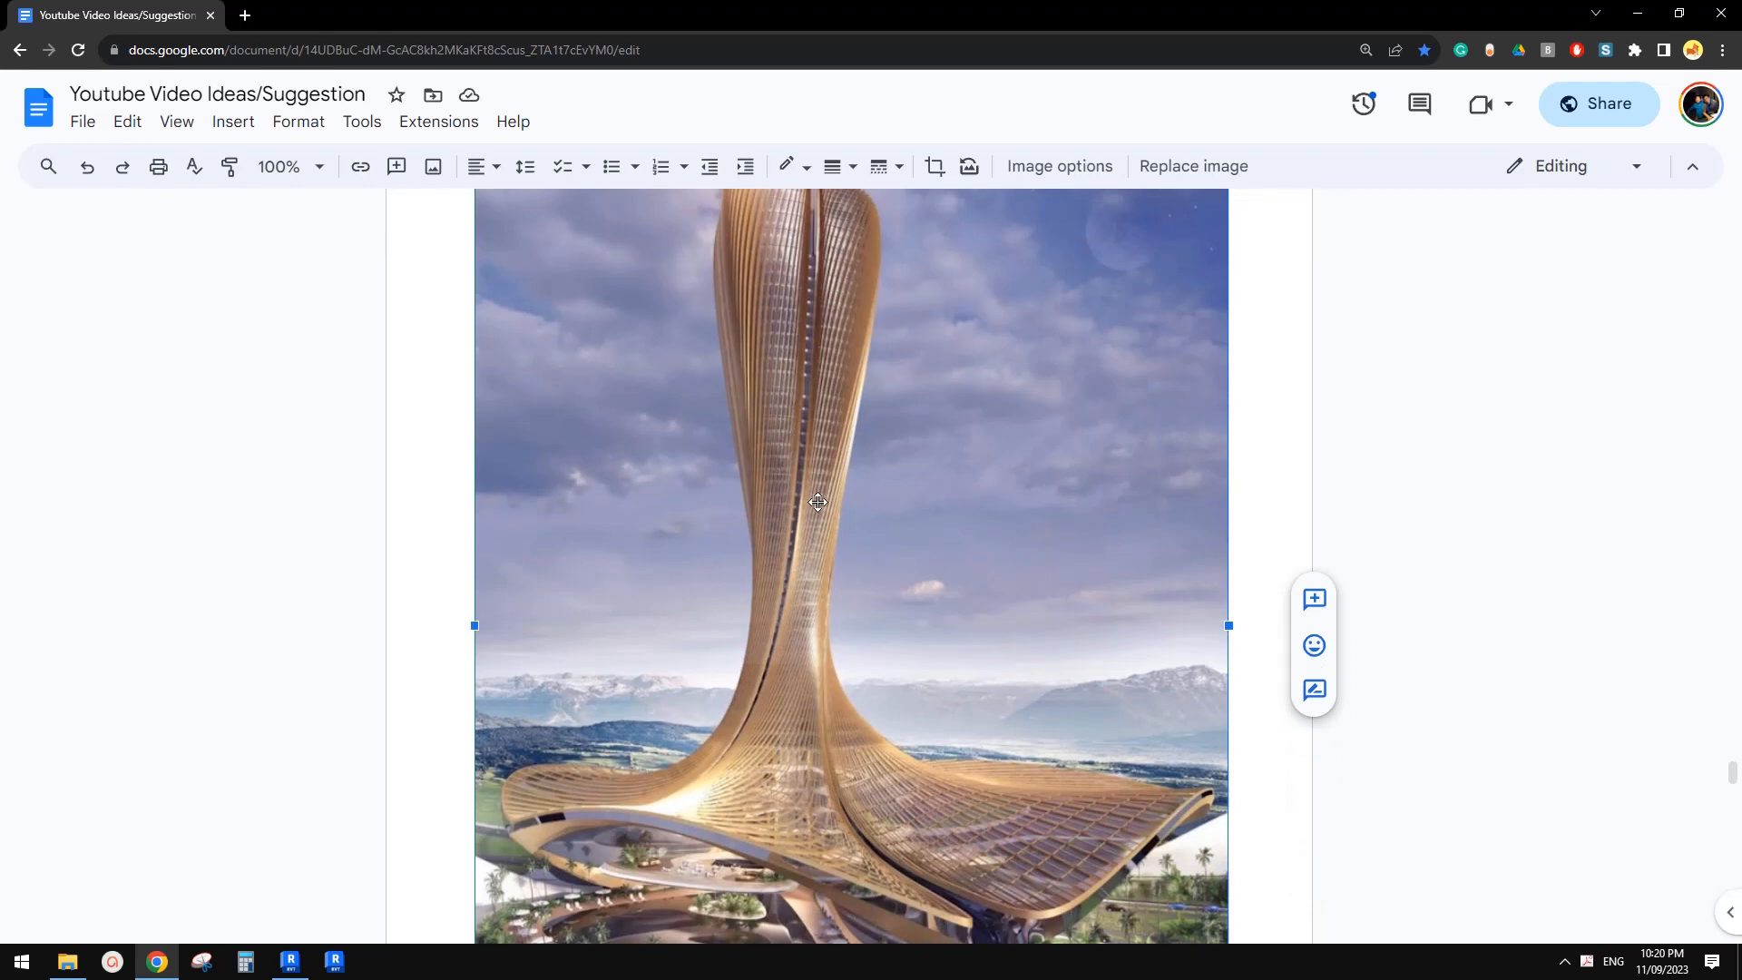
scroll(817, 501, up, 2)
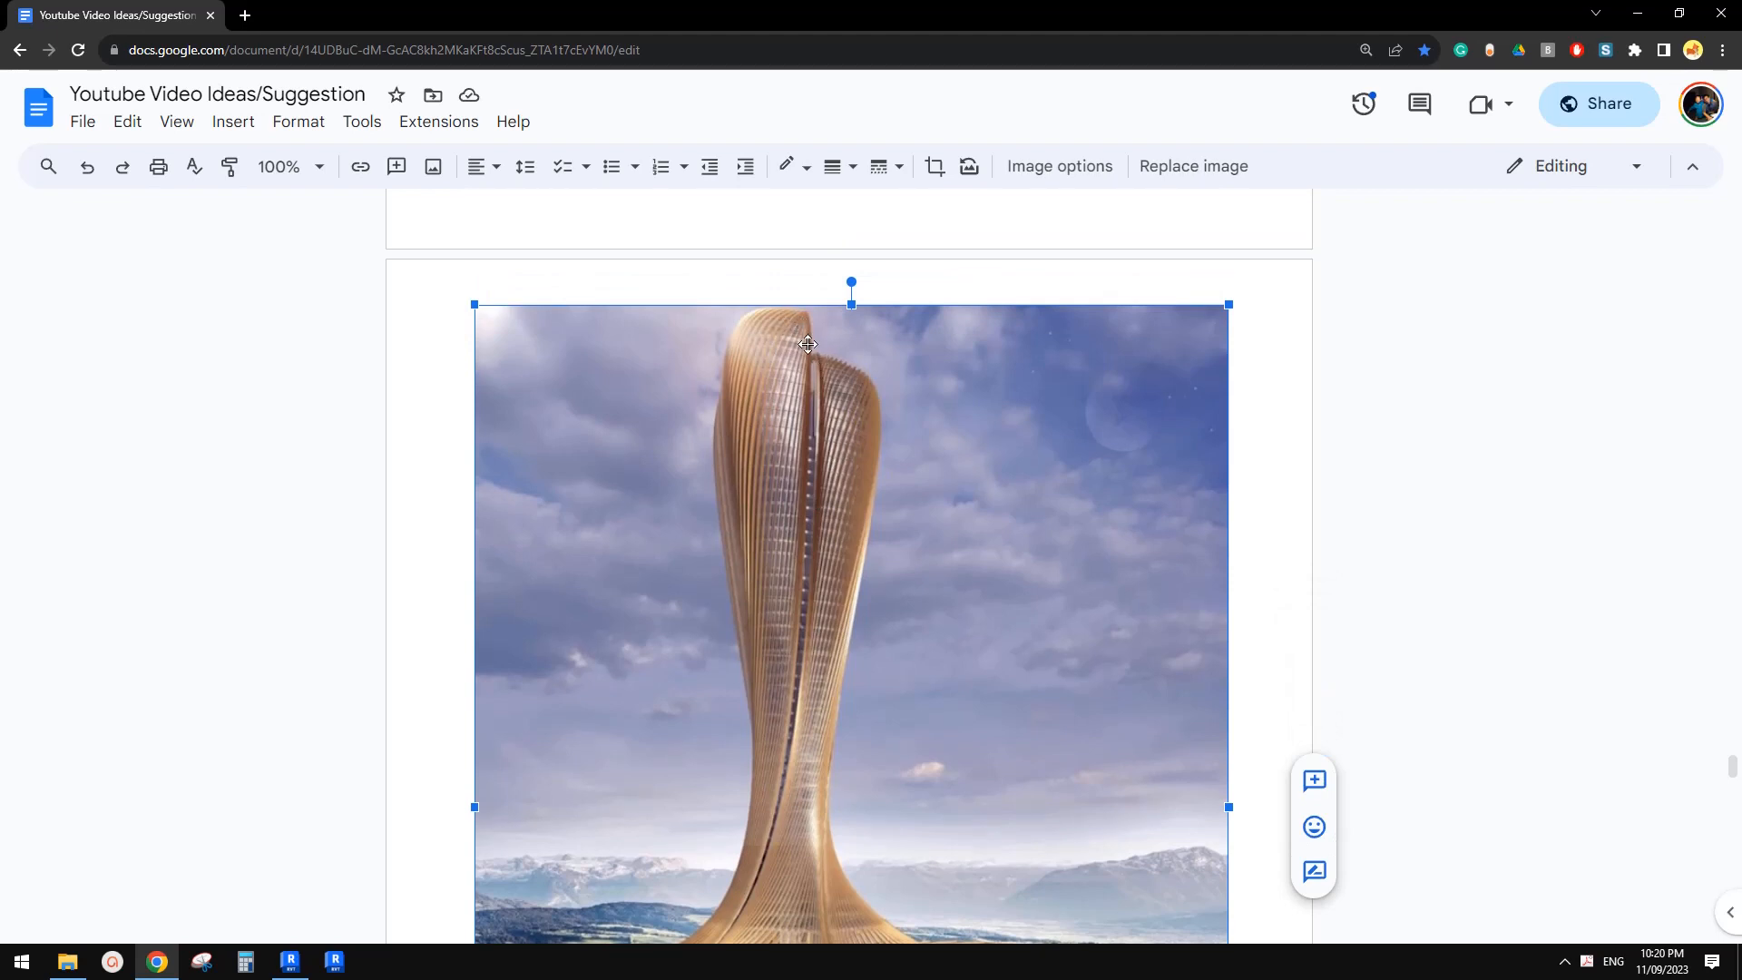
scroll(826, 399, down, 1)
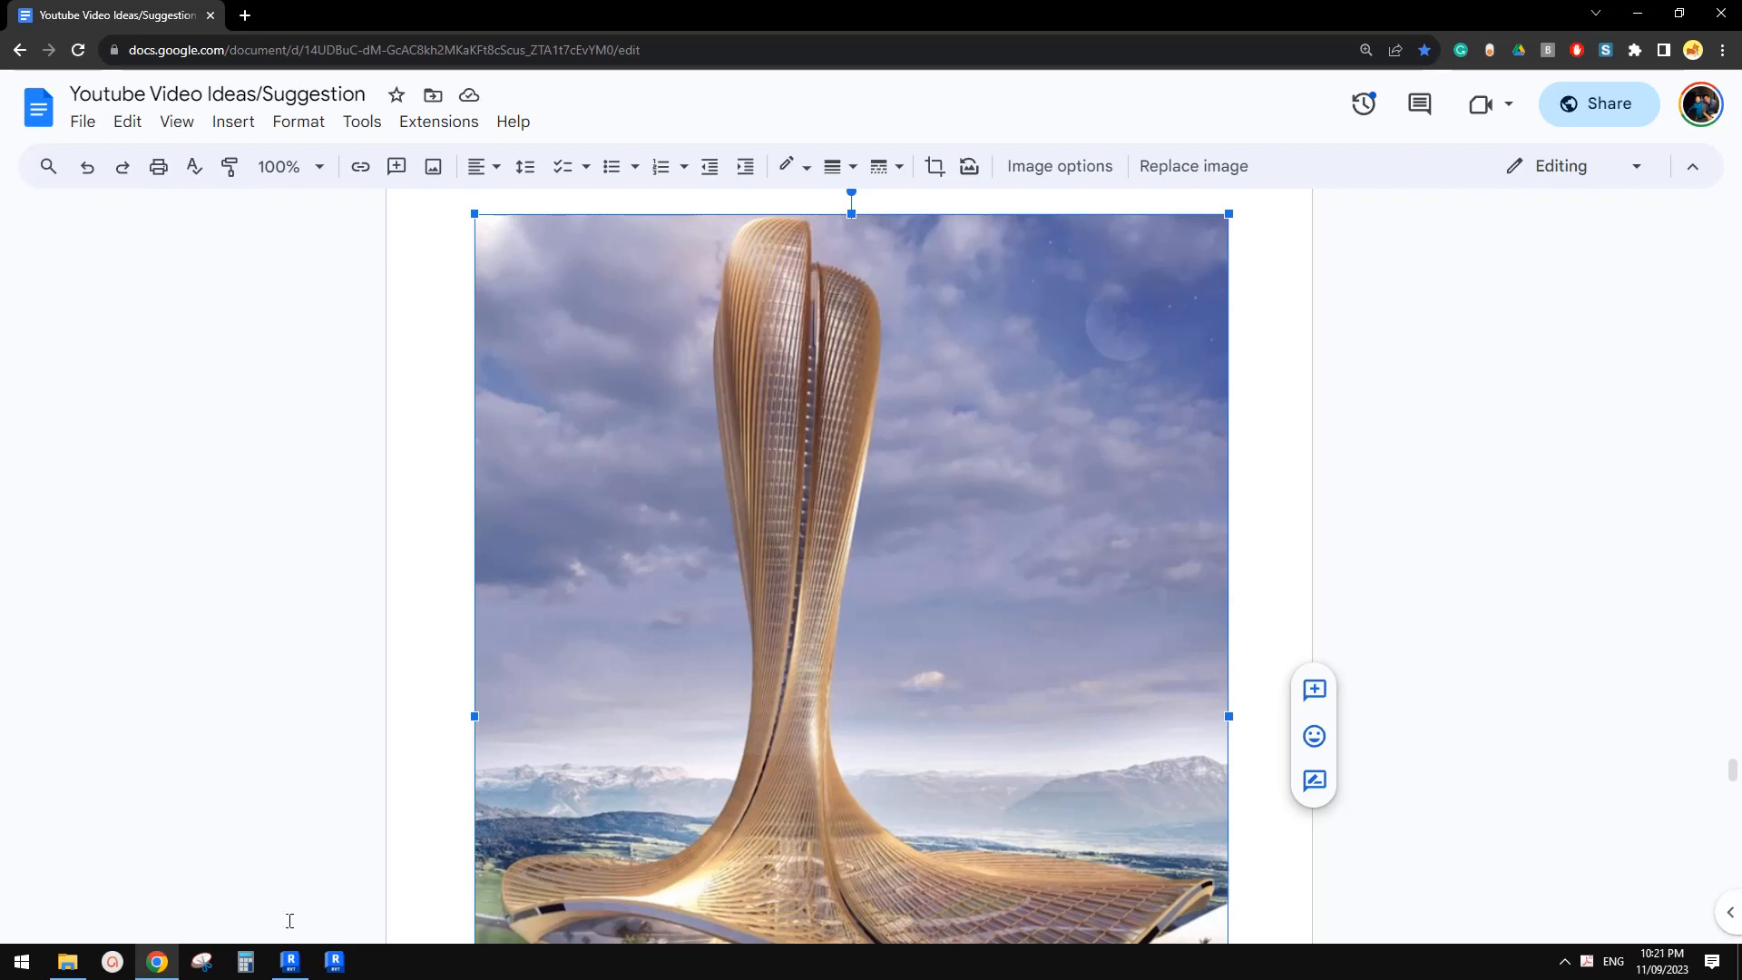
- Return to Revit and select individual tower masses to examine each one's extent within the assembled tower
click(290, 961)
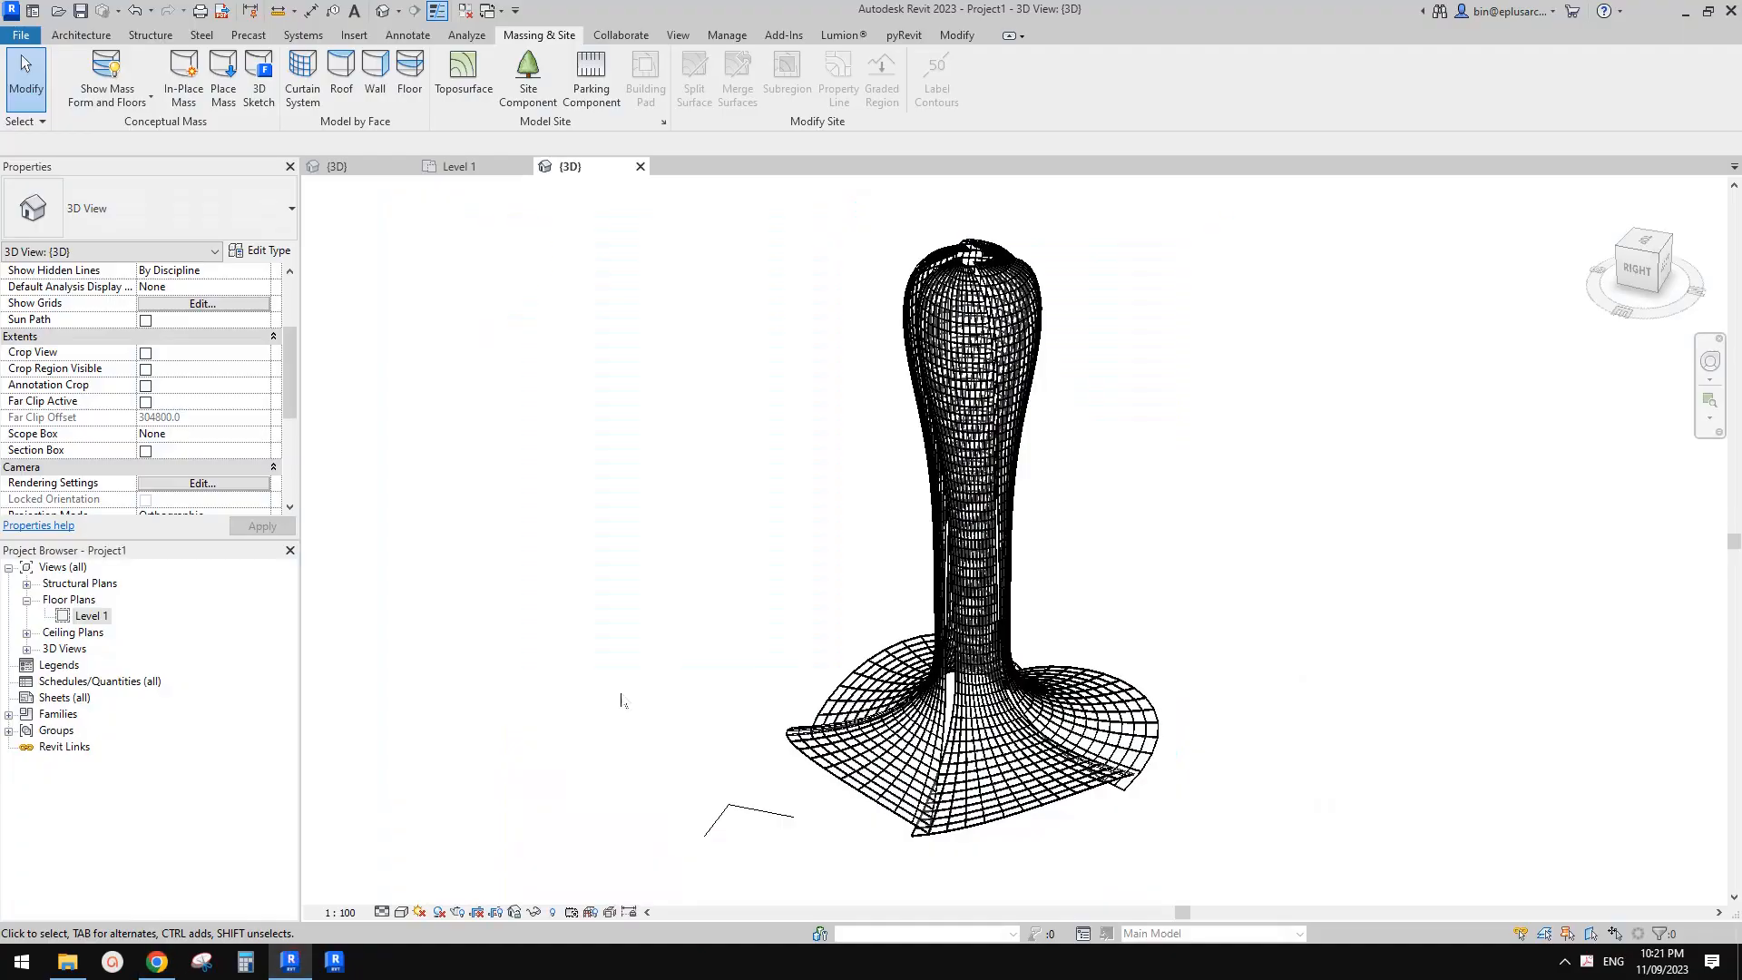
click(985, 372)
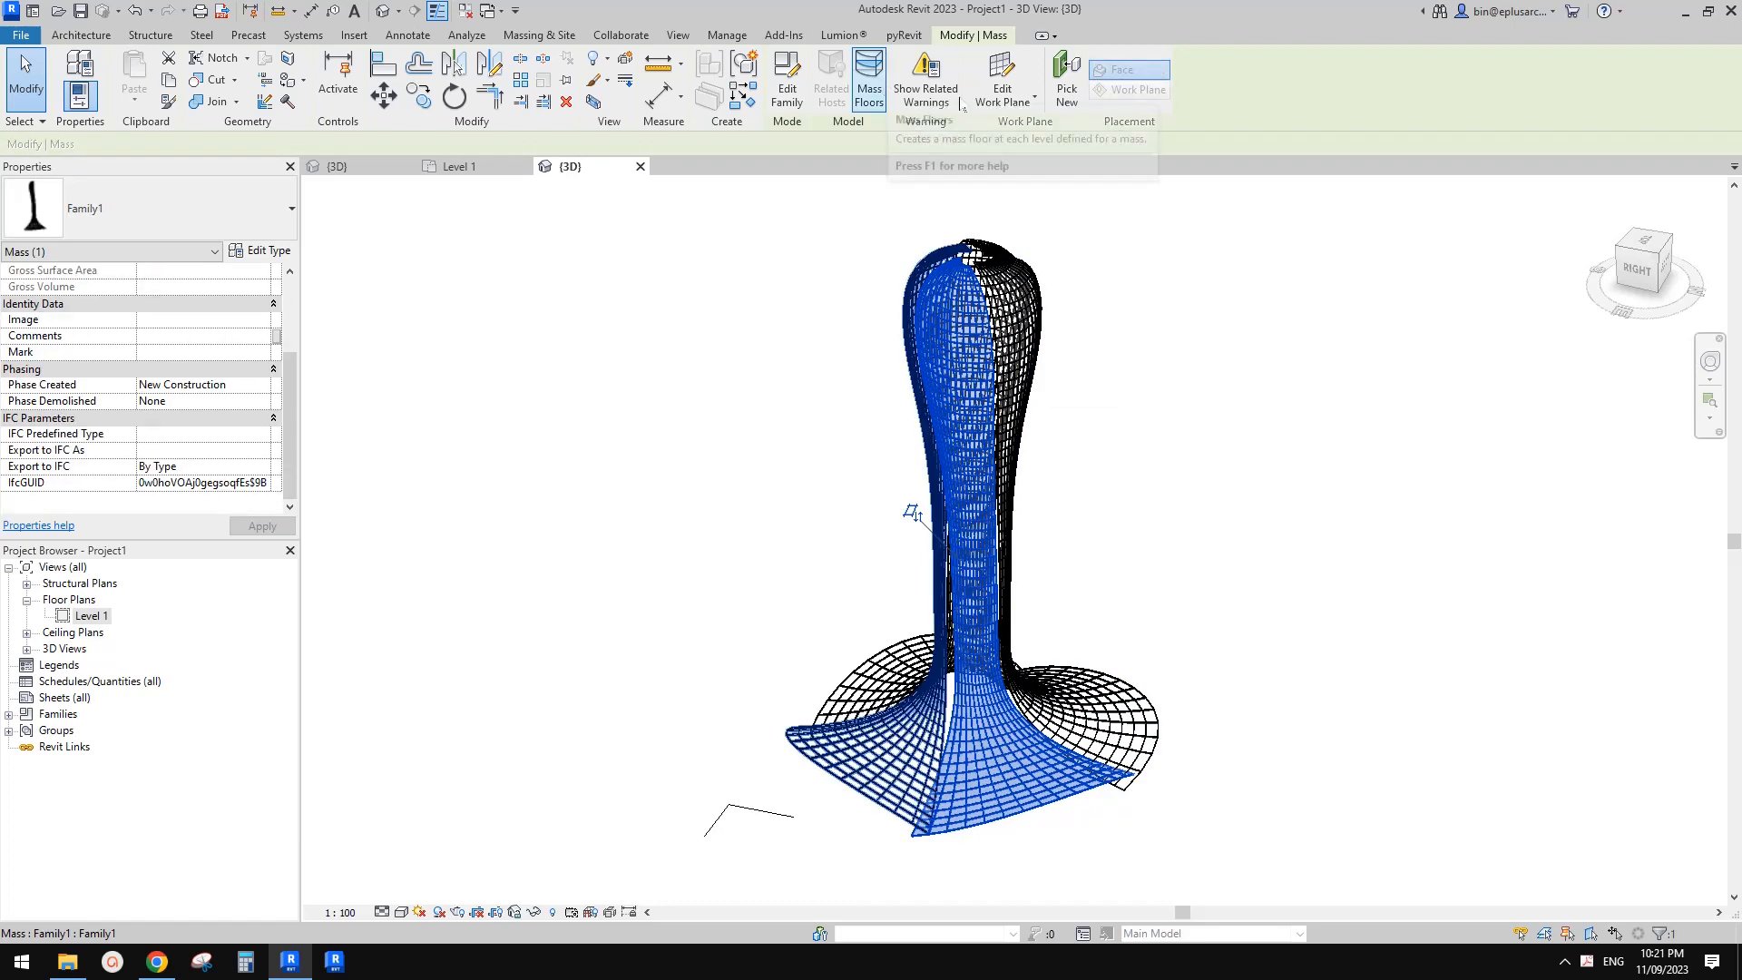
click(1077, 582)
shift+middle_drag(994, 650, 1094, 615)
click(964, 362)
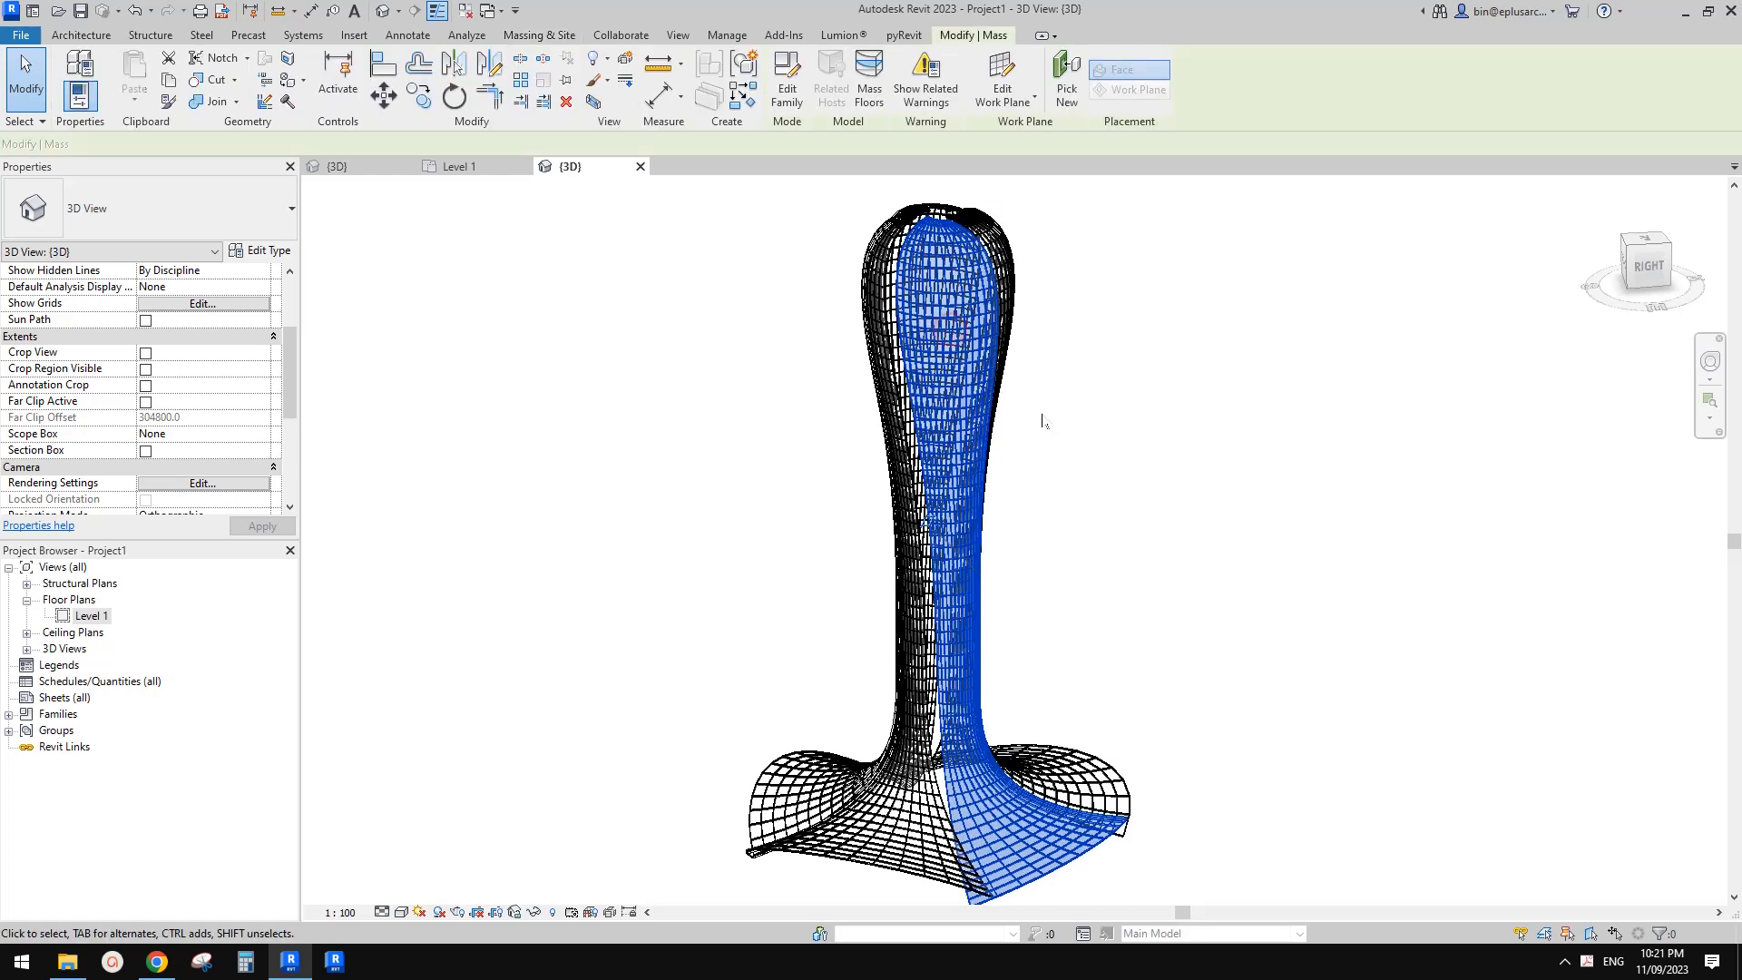
mouse_move(1051, 424)
shift+middle_down()
mouse_move(1107, 441)
mouse_move(1080, 439)
shift+middle_up()
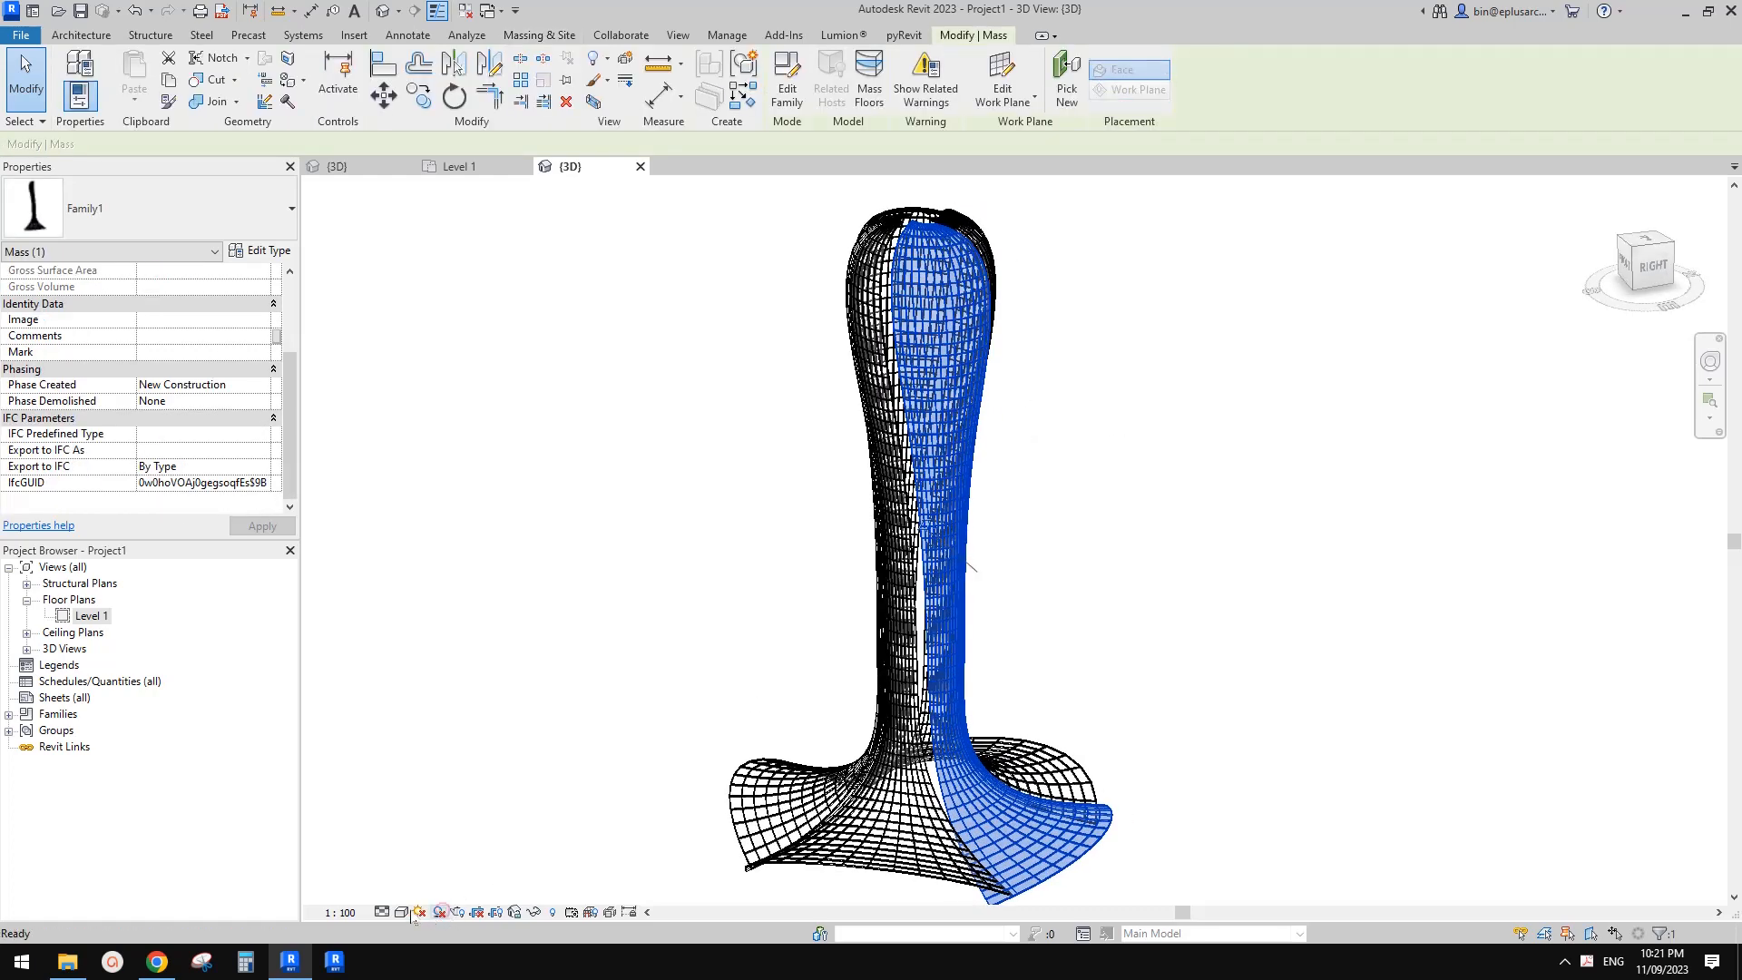
- Turn on shadows in the 3D view and enable smooth lines with anti-aliasing in Graphic Display Options
click(440, 912)
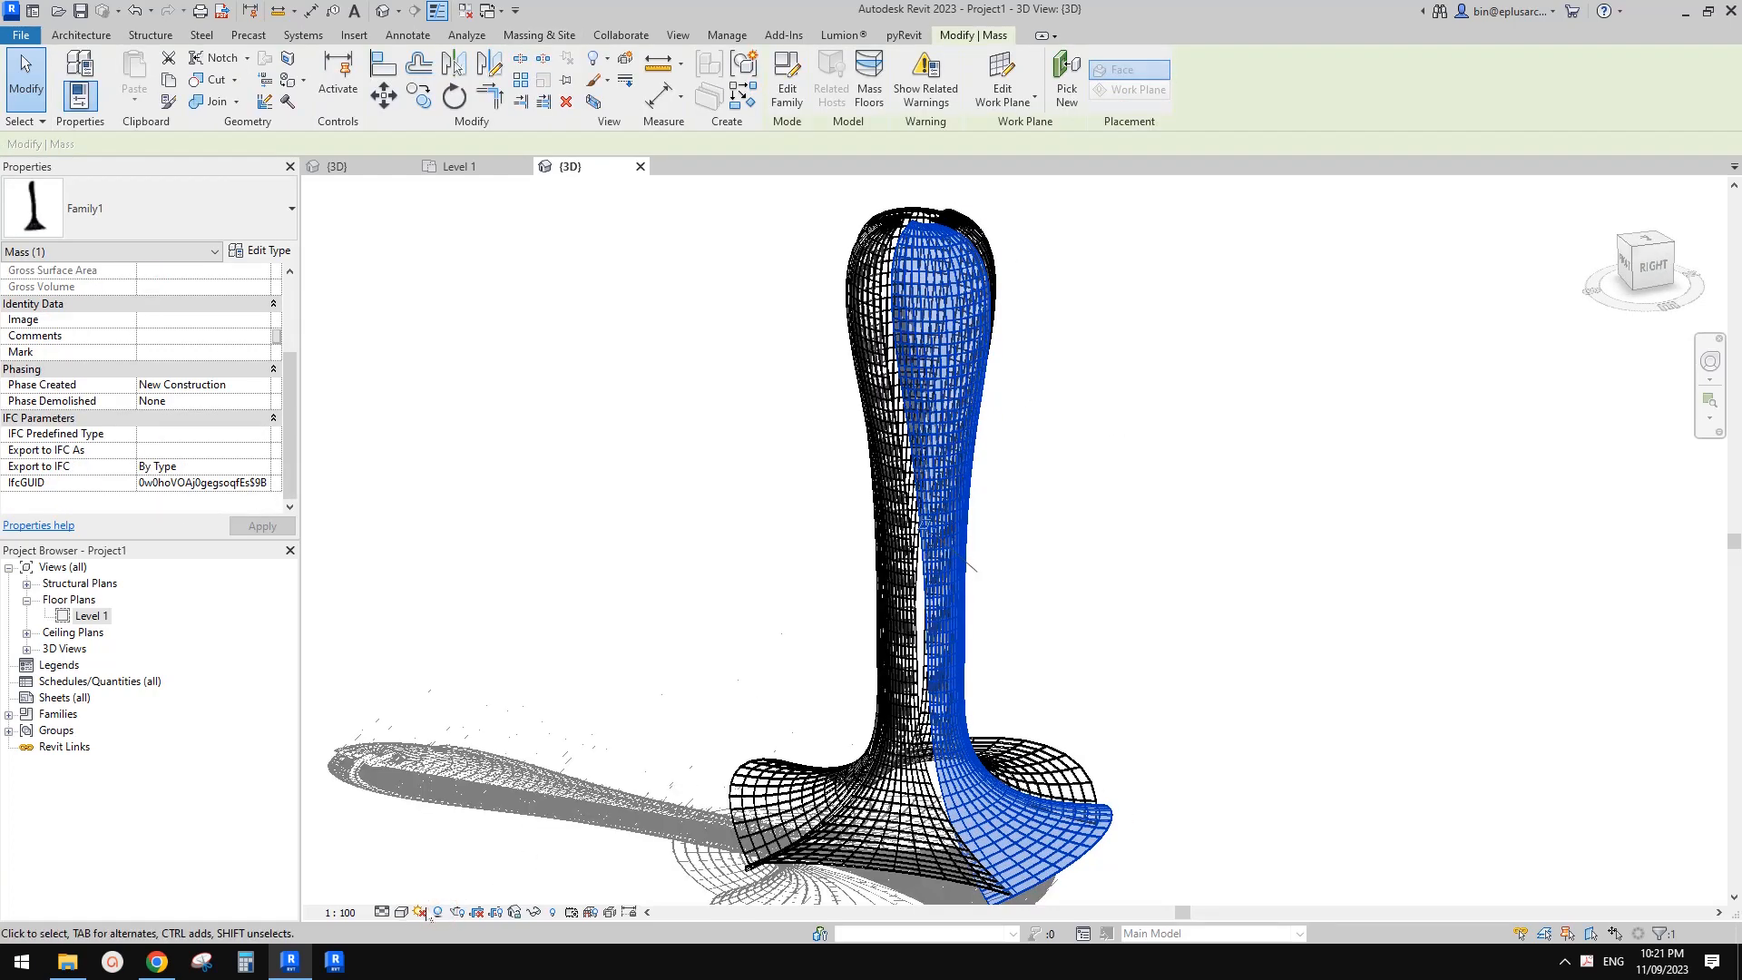
click(400, 912)
click(475, 789)
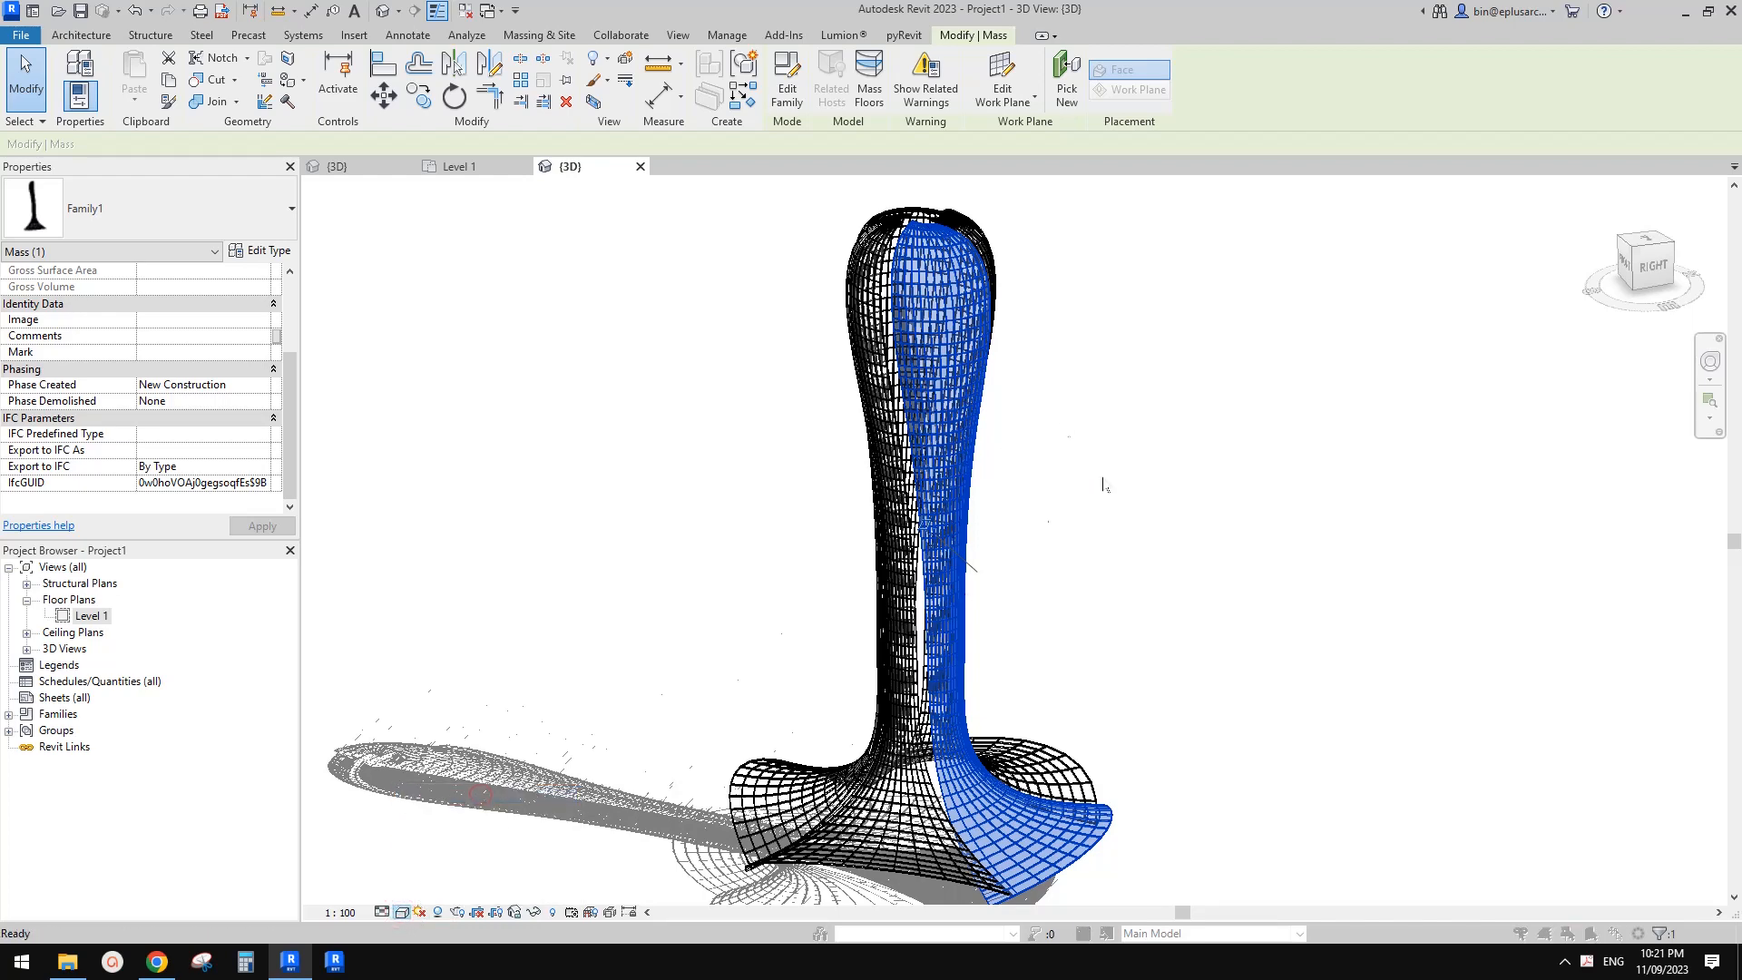
drag(859, 169, 734, 187)
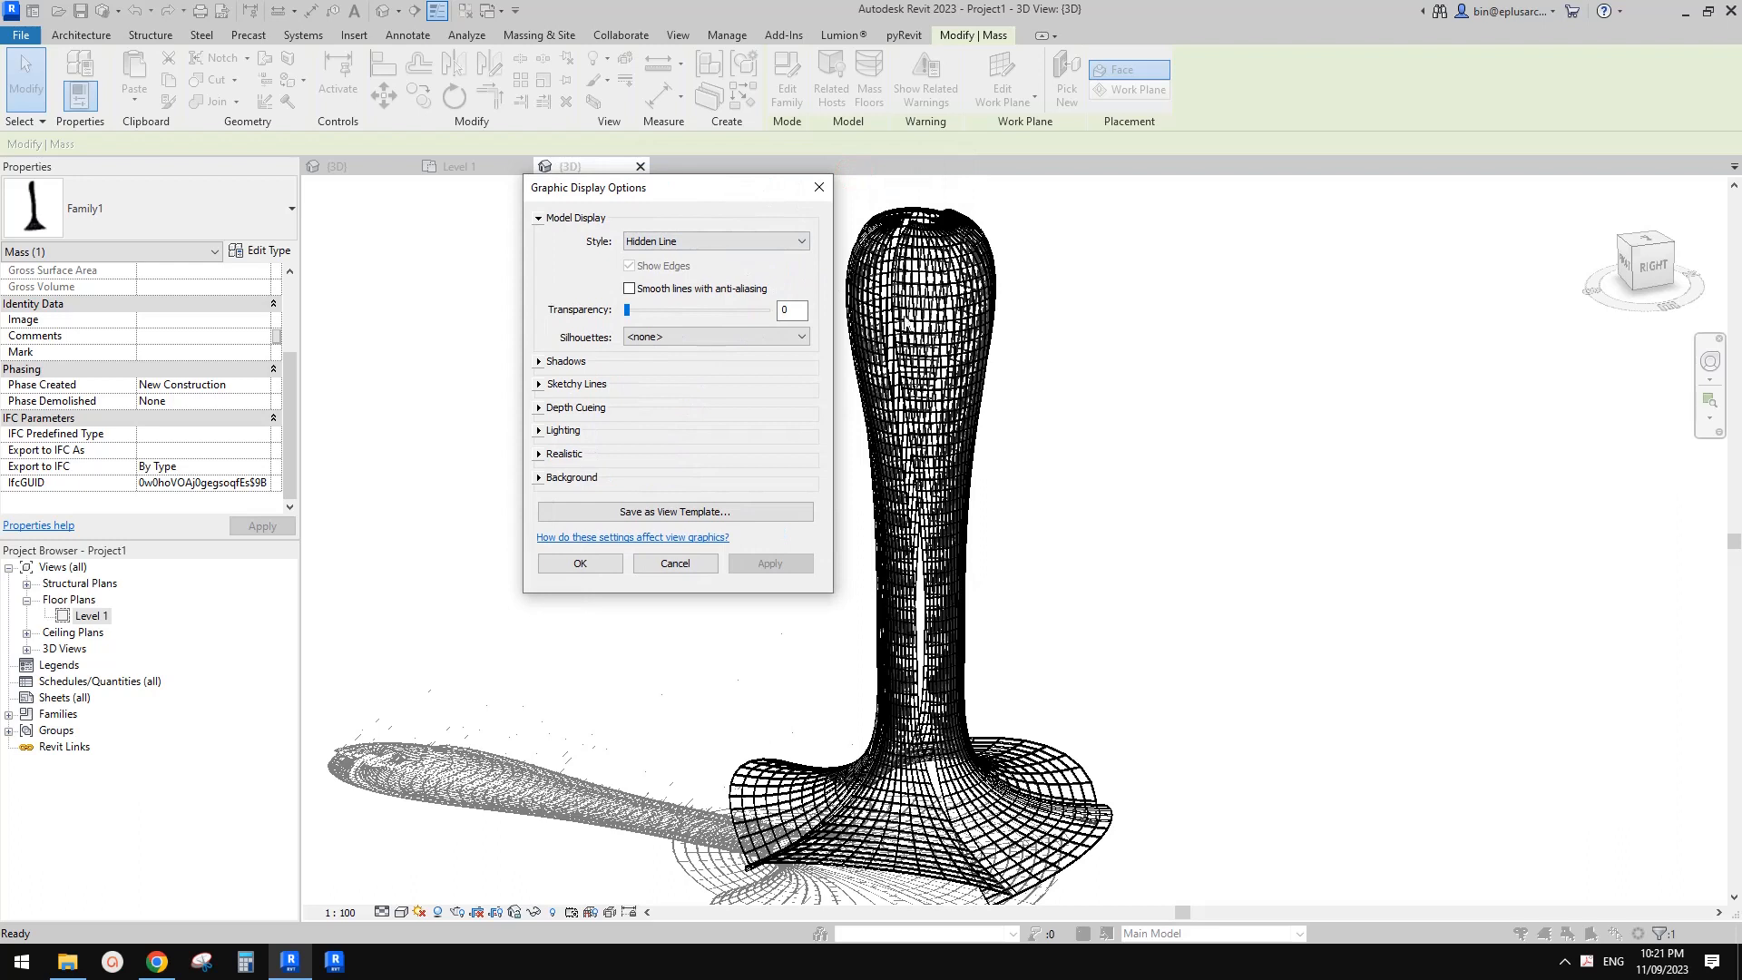
click(629, 289)
click(717, 336)
click(556, 291)
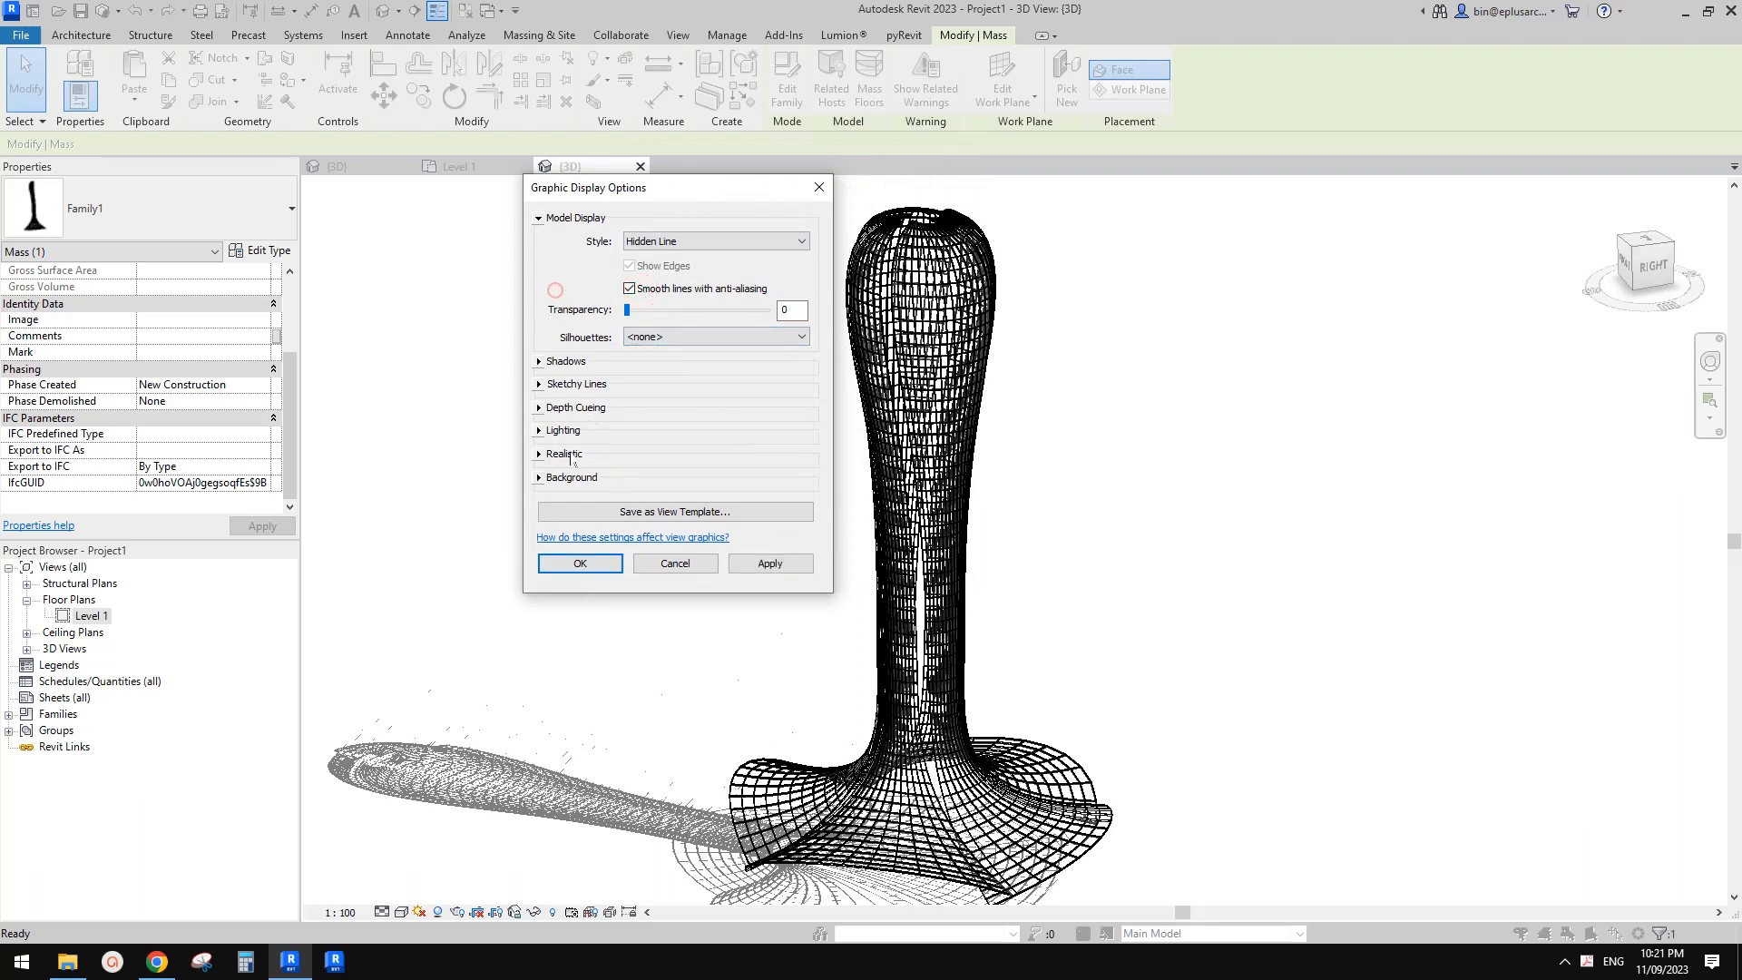
- Set the view's lighting to Sun 70 and Ambient Light 40 and apply it
click(540, 430)
click(675, 589)
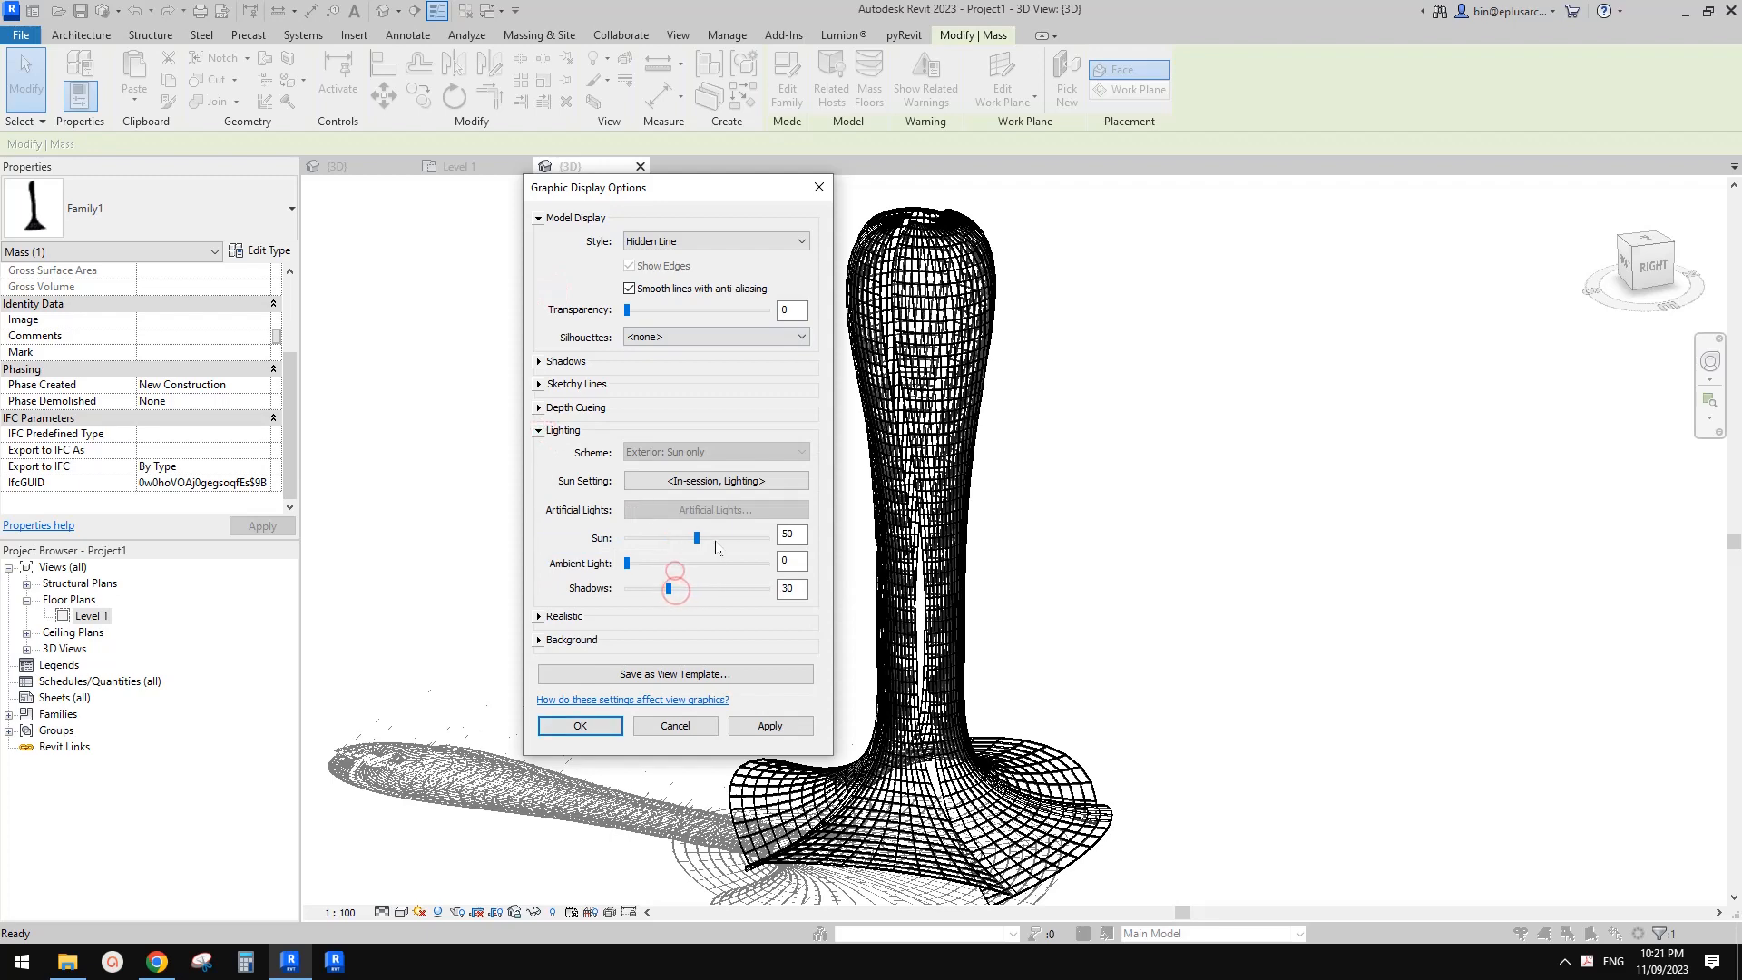
click(675, 570)
click(716, 539)
click(767, 734)
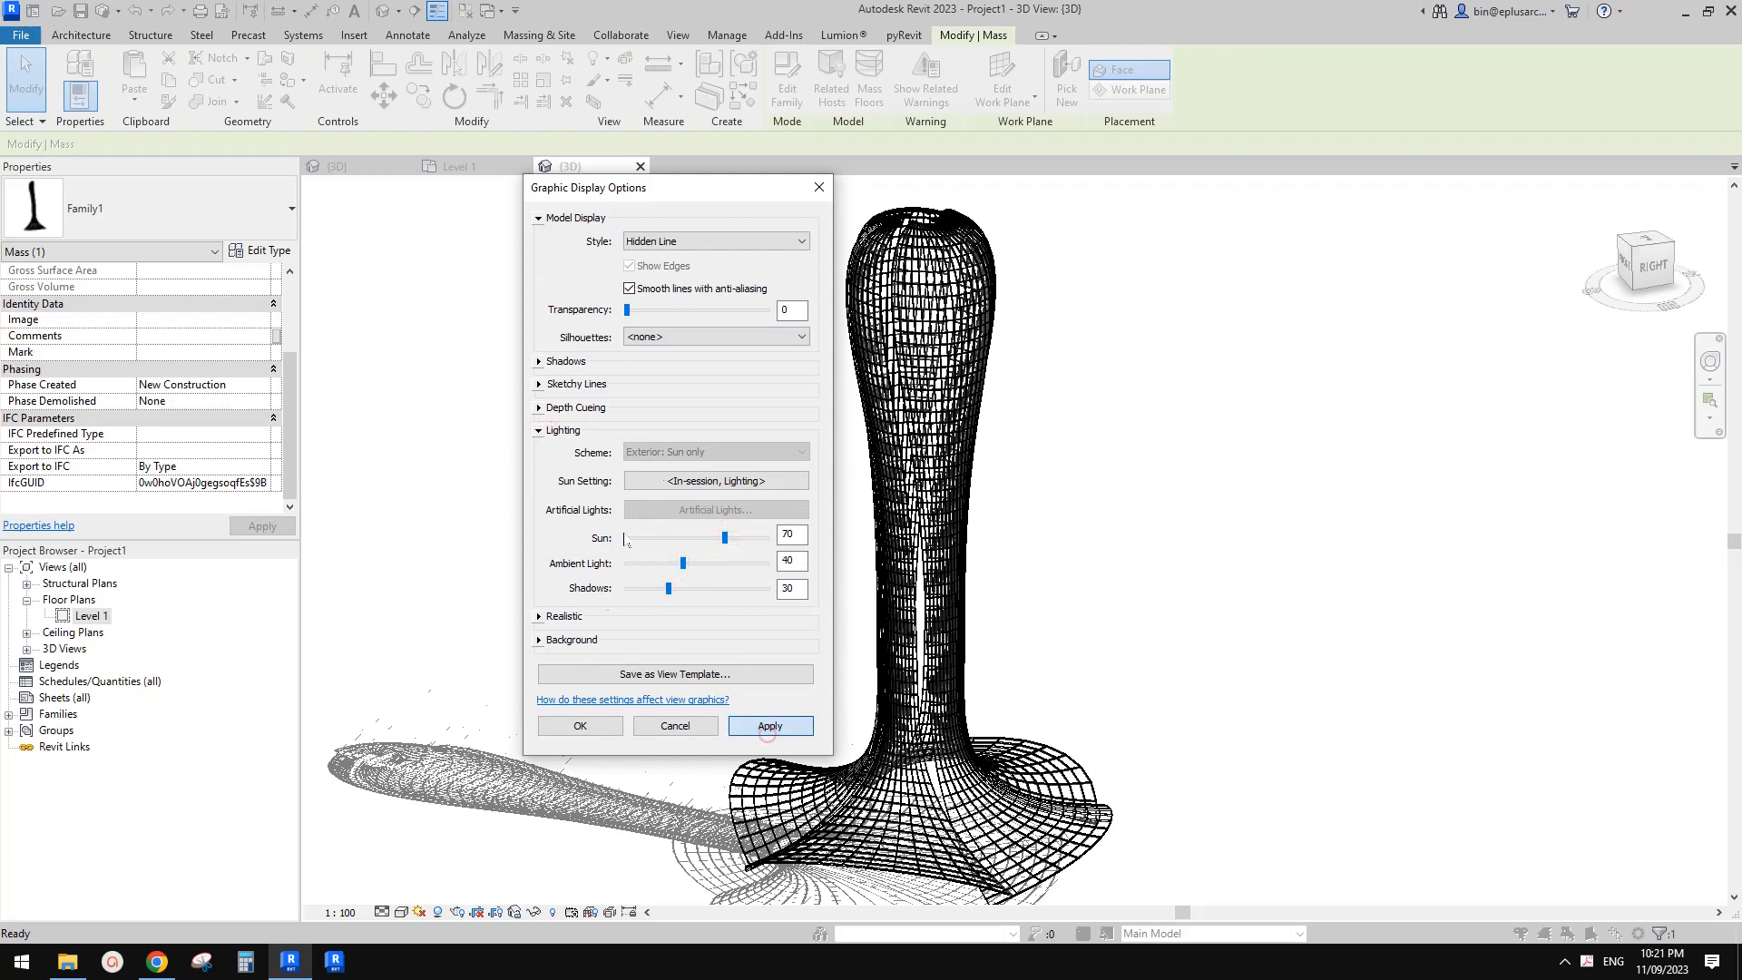
- Give the 3D view a Gradient background with ground colour RGB 064-128-128, accept the display options and clear the selection
click(541, 640)
click(711, 665)
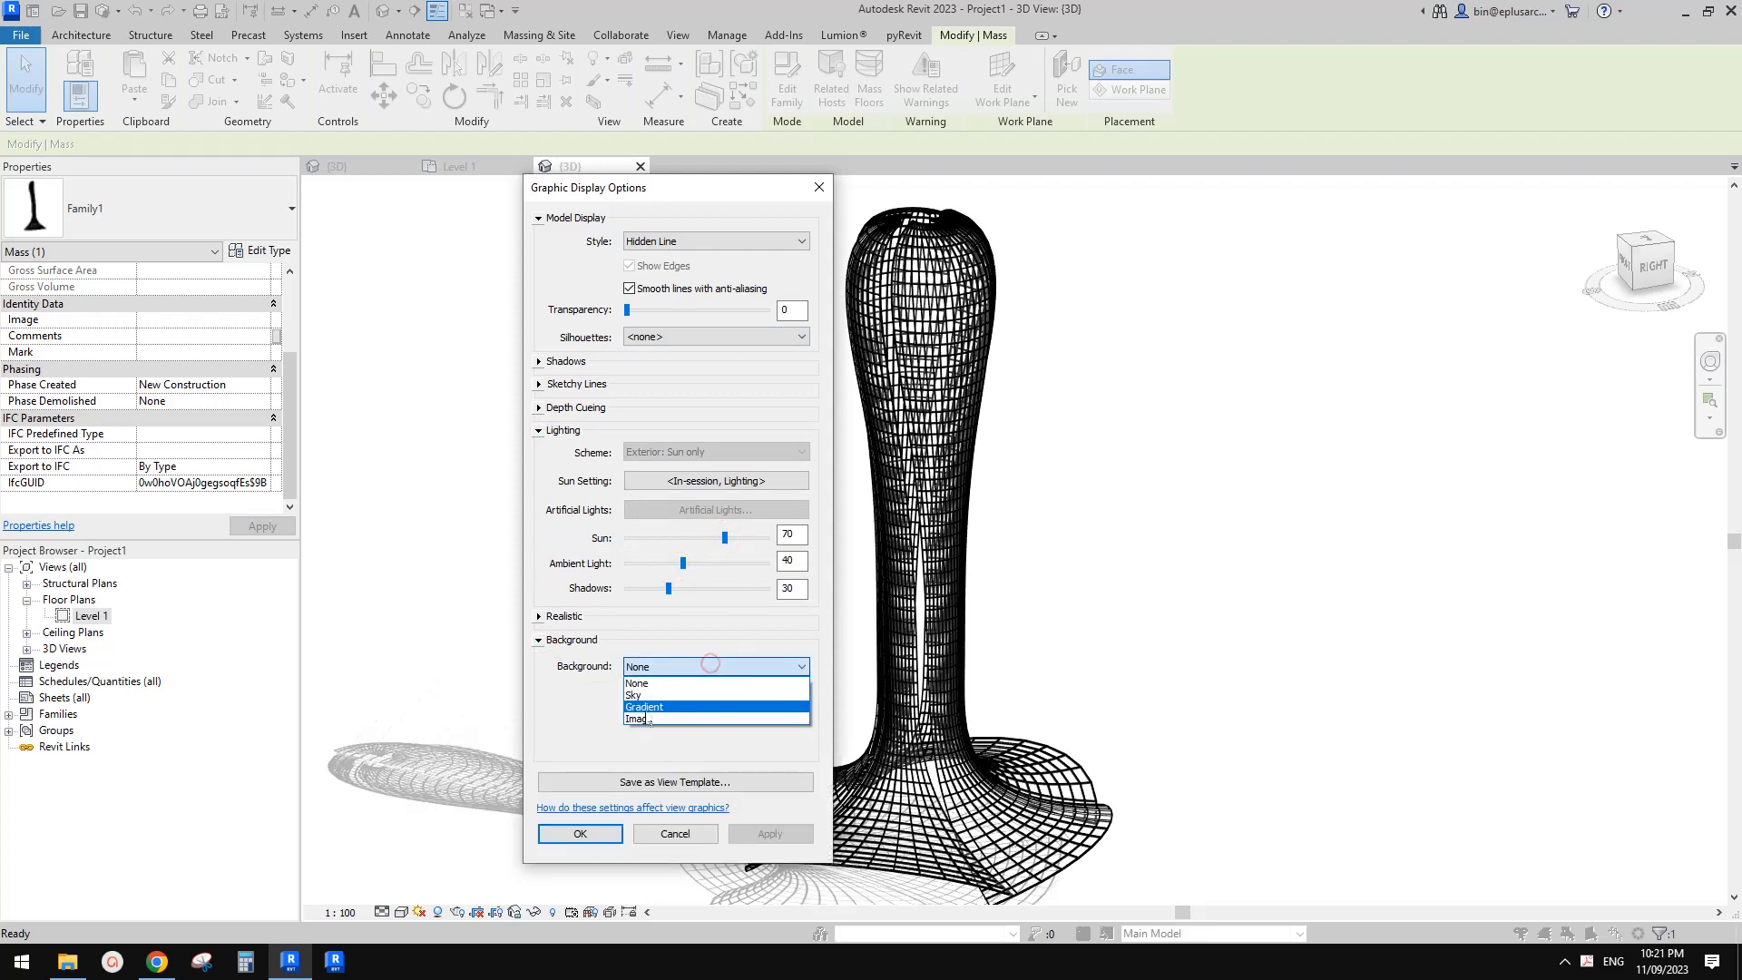
click(645, 707)
click(717, 693)
click(583, 495)
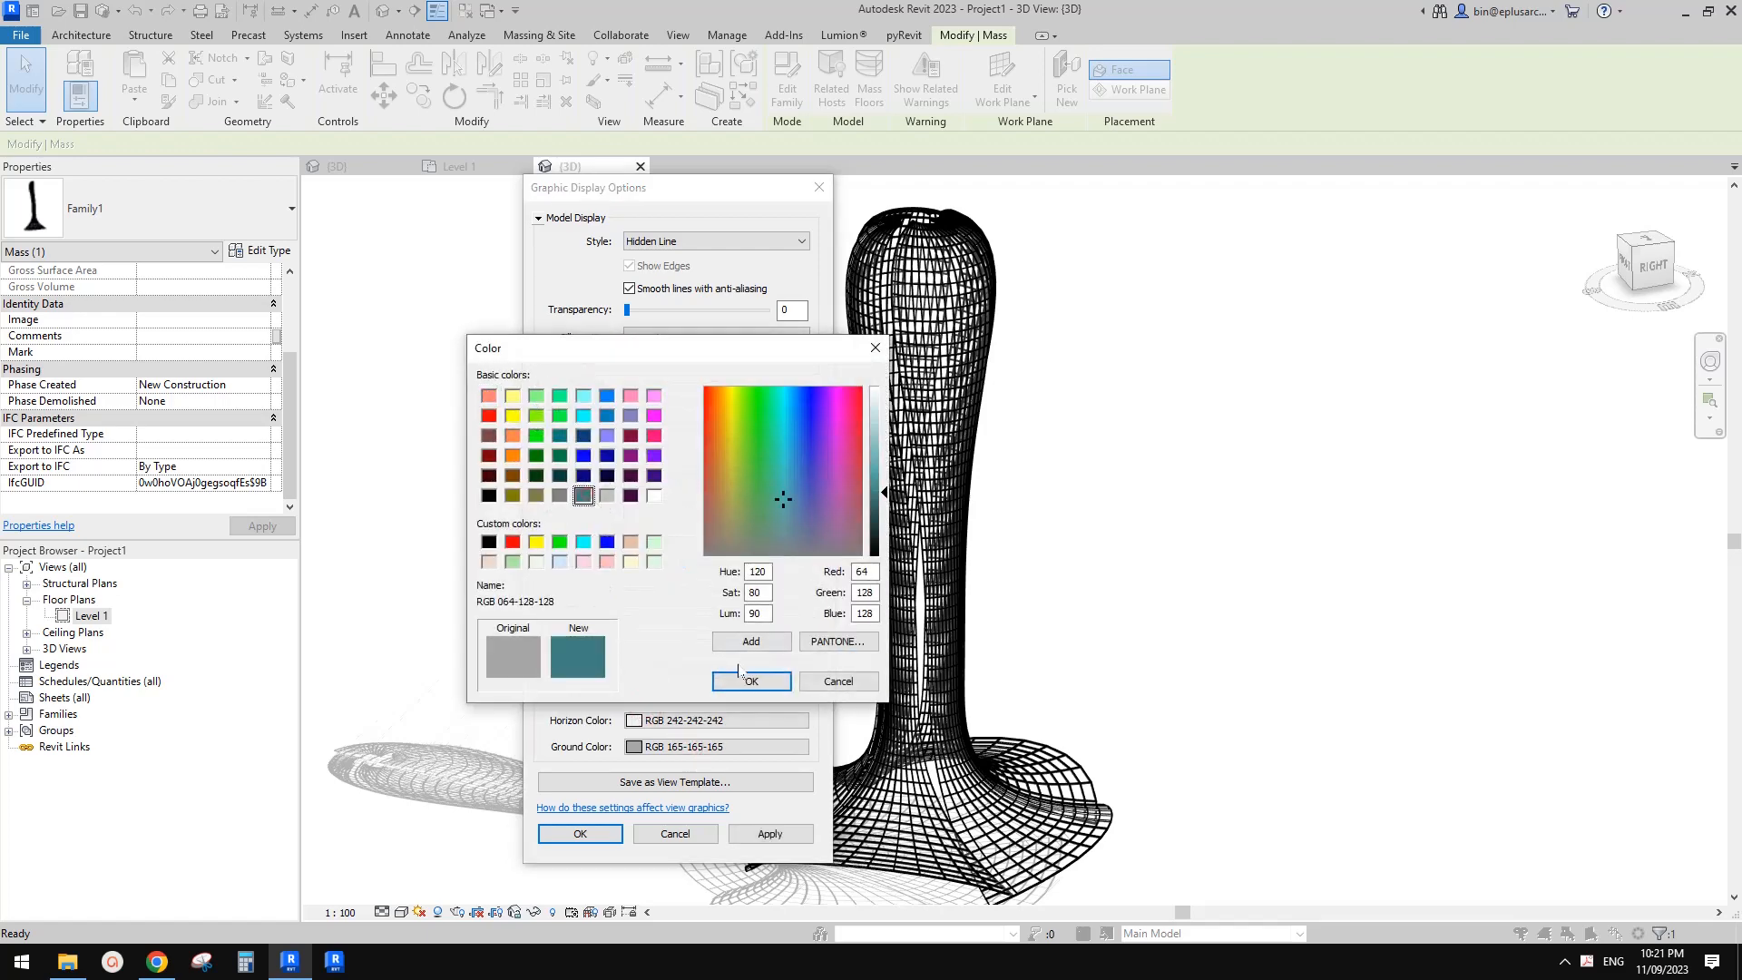
click(737, 671)
click(765, 834)
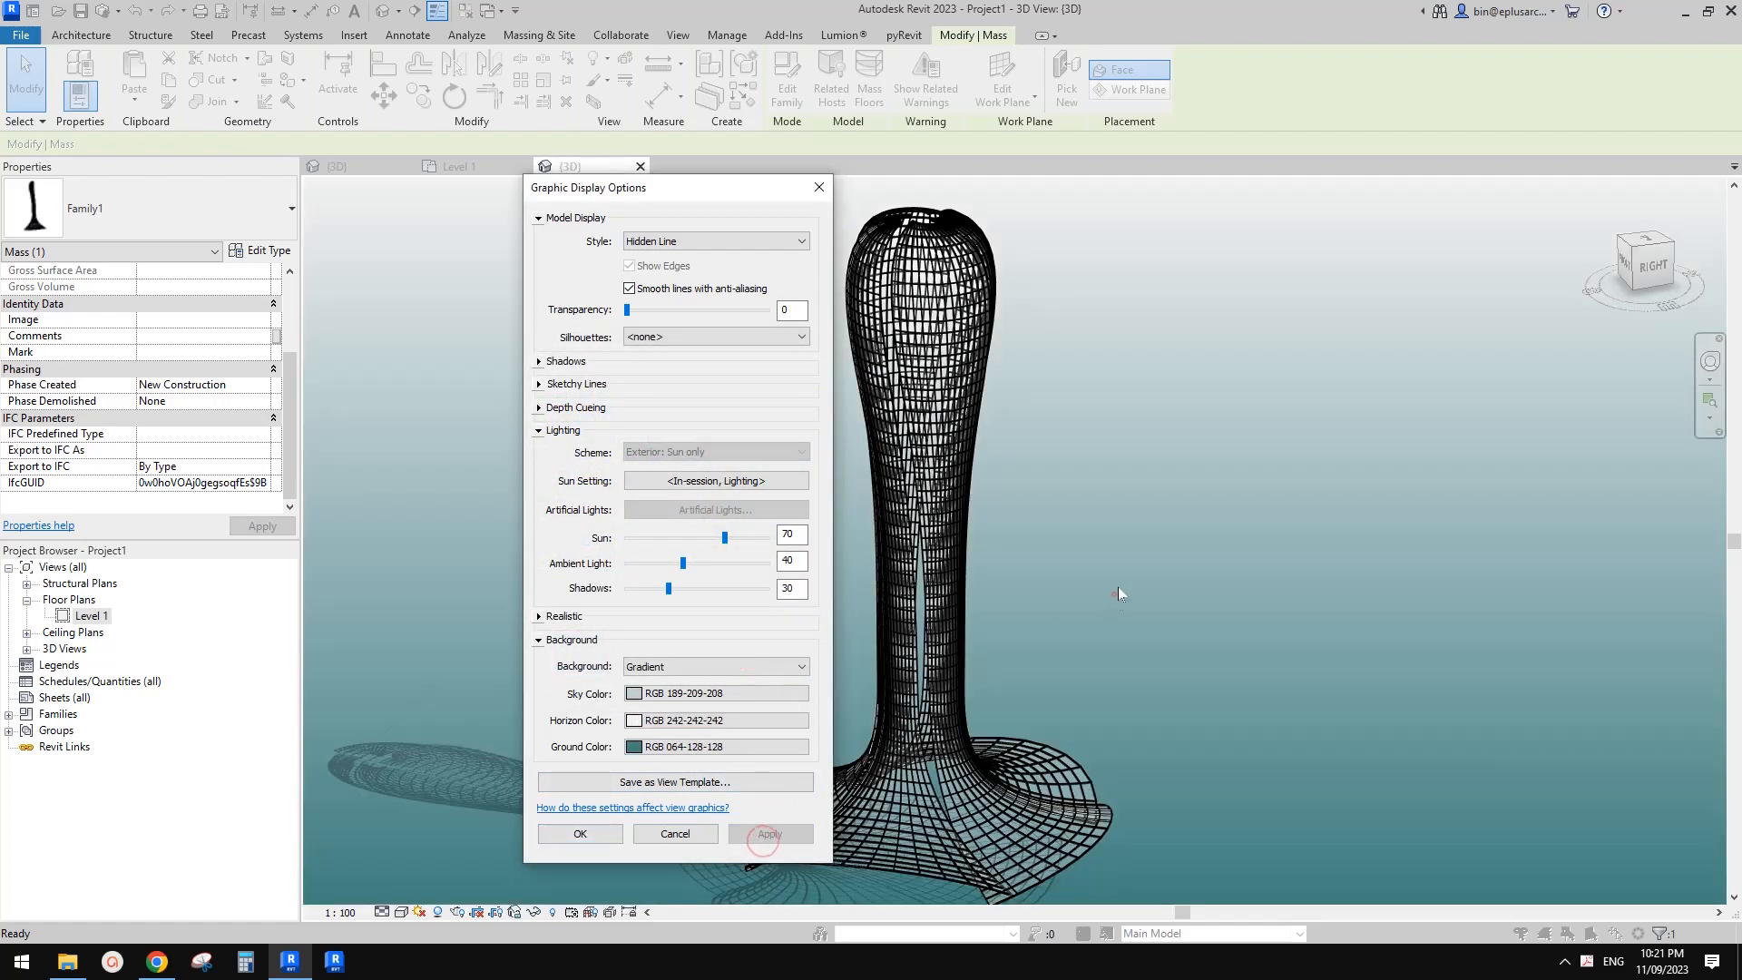
key(Return)
scroll(1178, 536, down, 1)
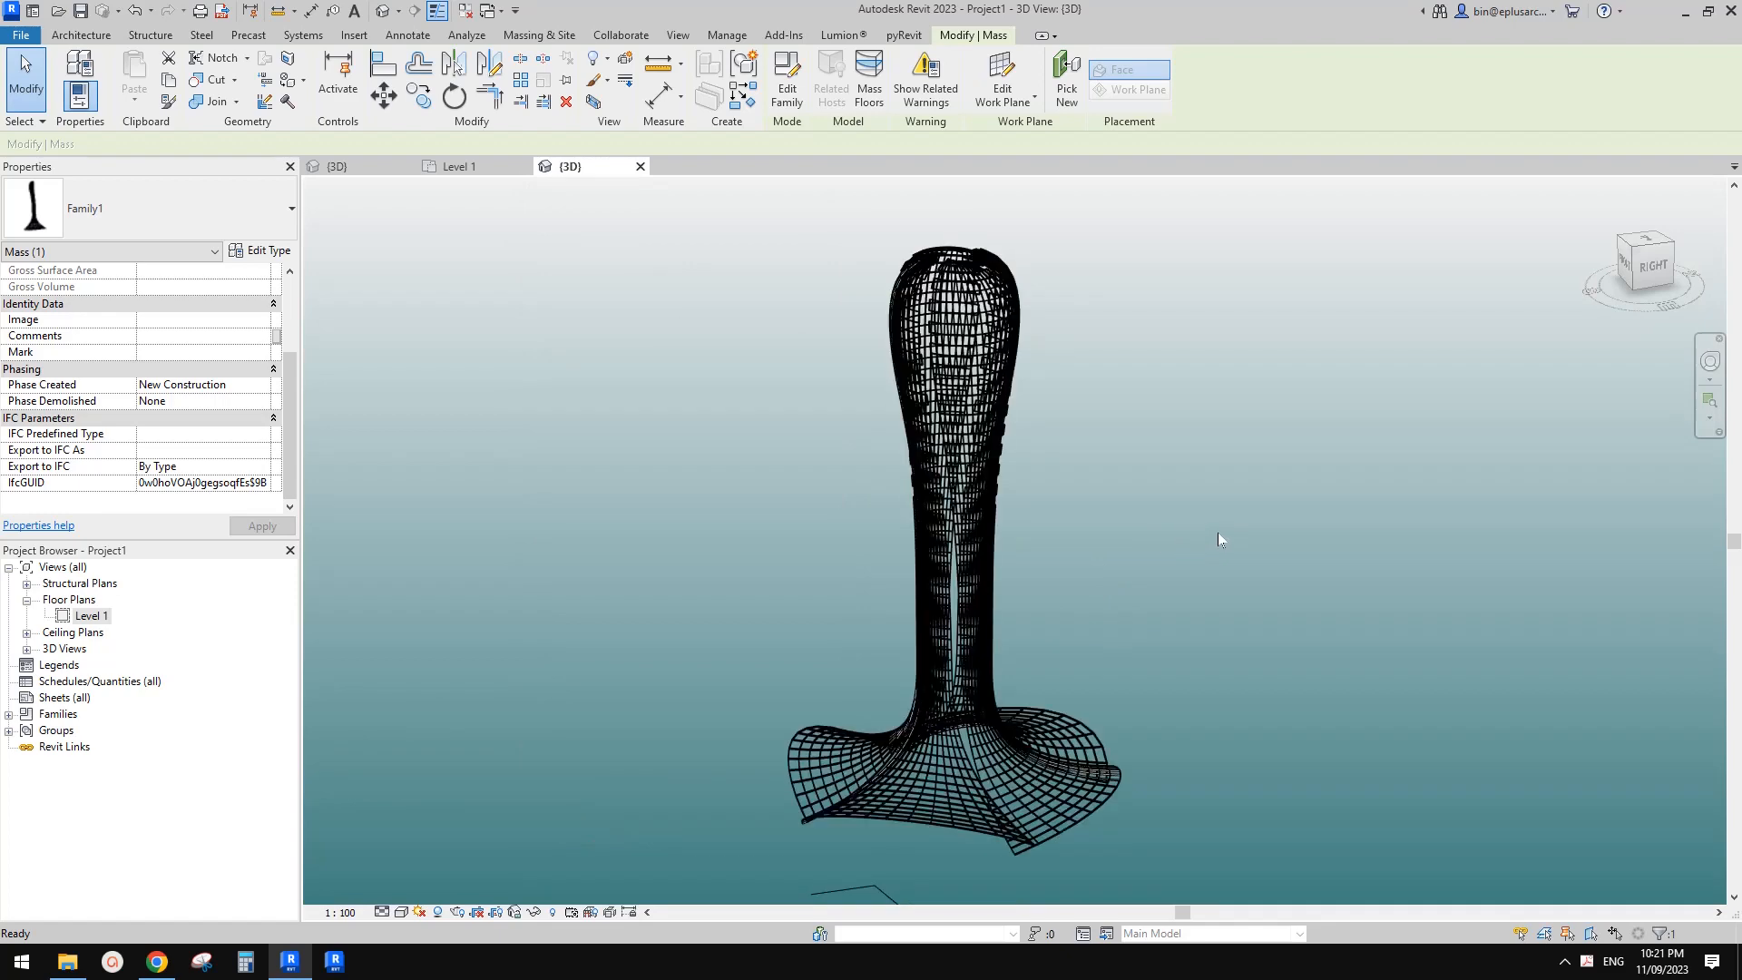
key(Escape)
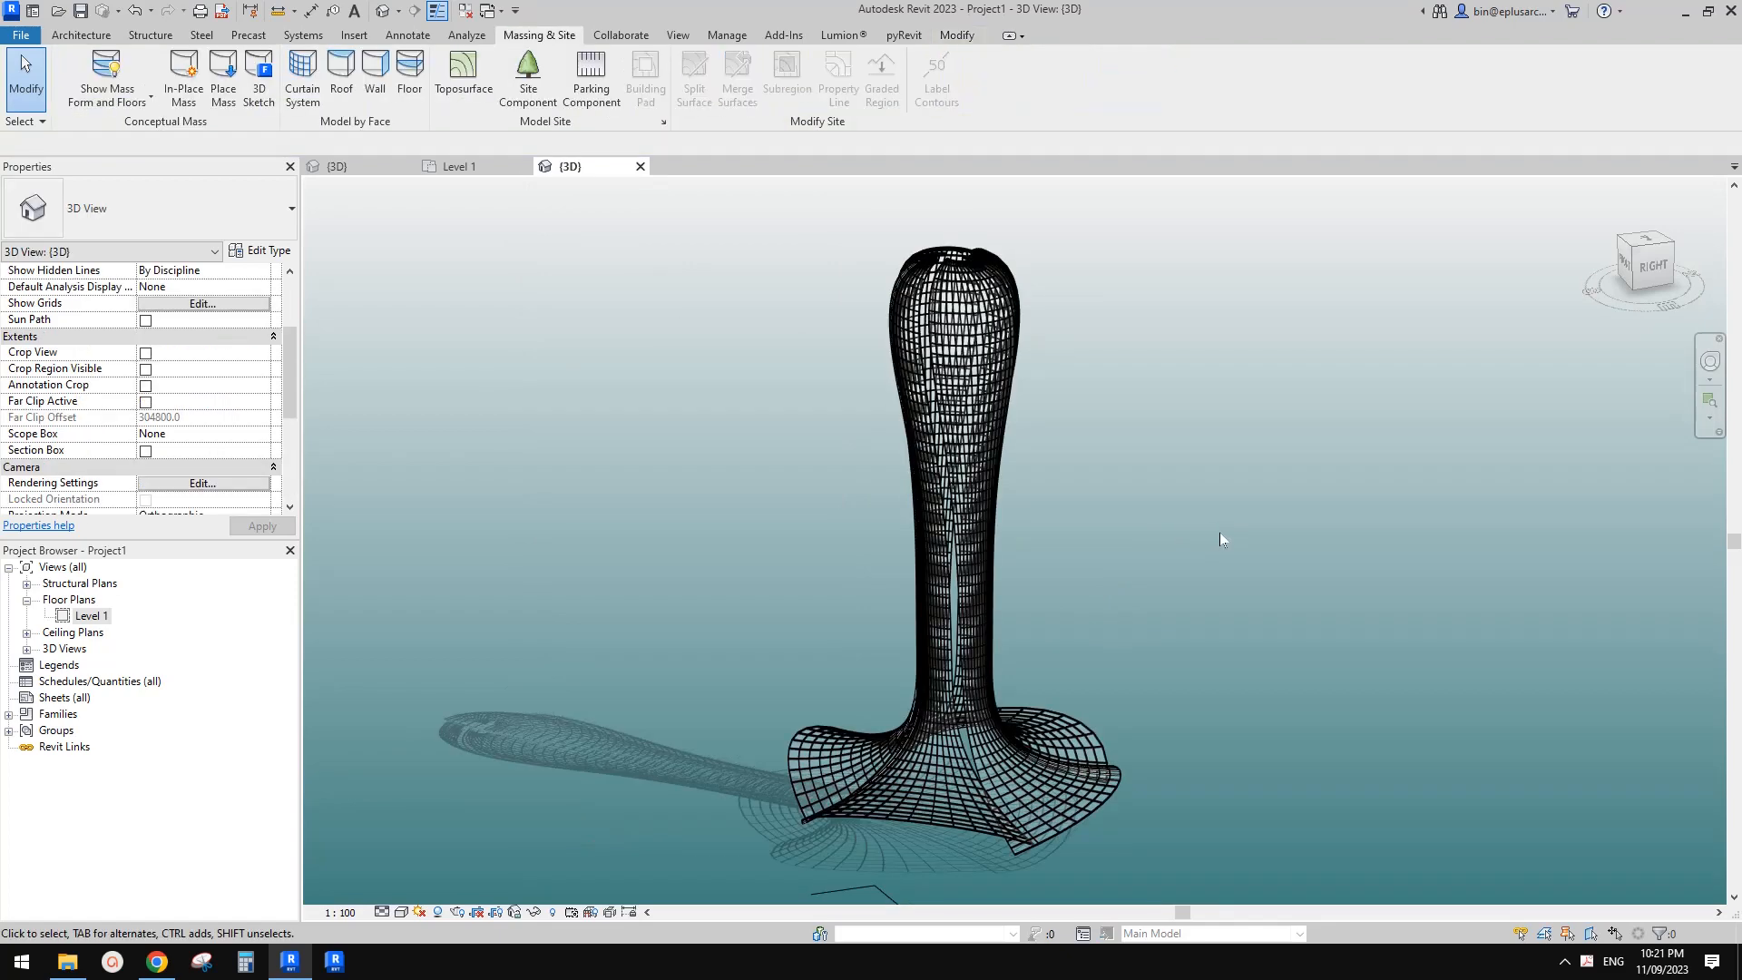
- Examine the tower with its shadows and gradient background from the front-right corner
shift+middle_drag(1205, 586, 1250, 553)
middle_drag(1124, 528, 1139, 498)
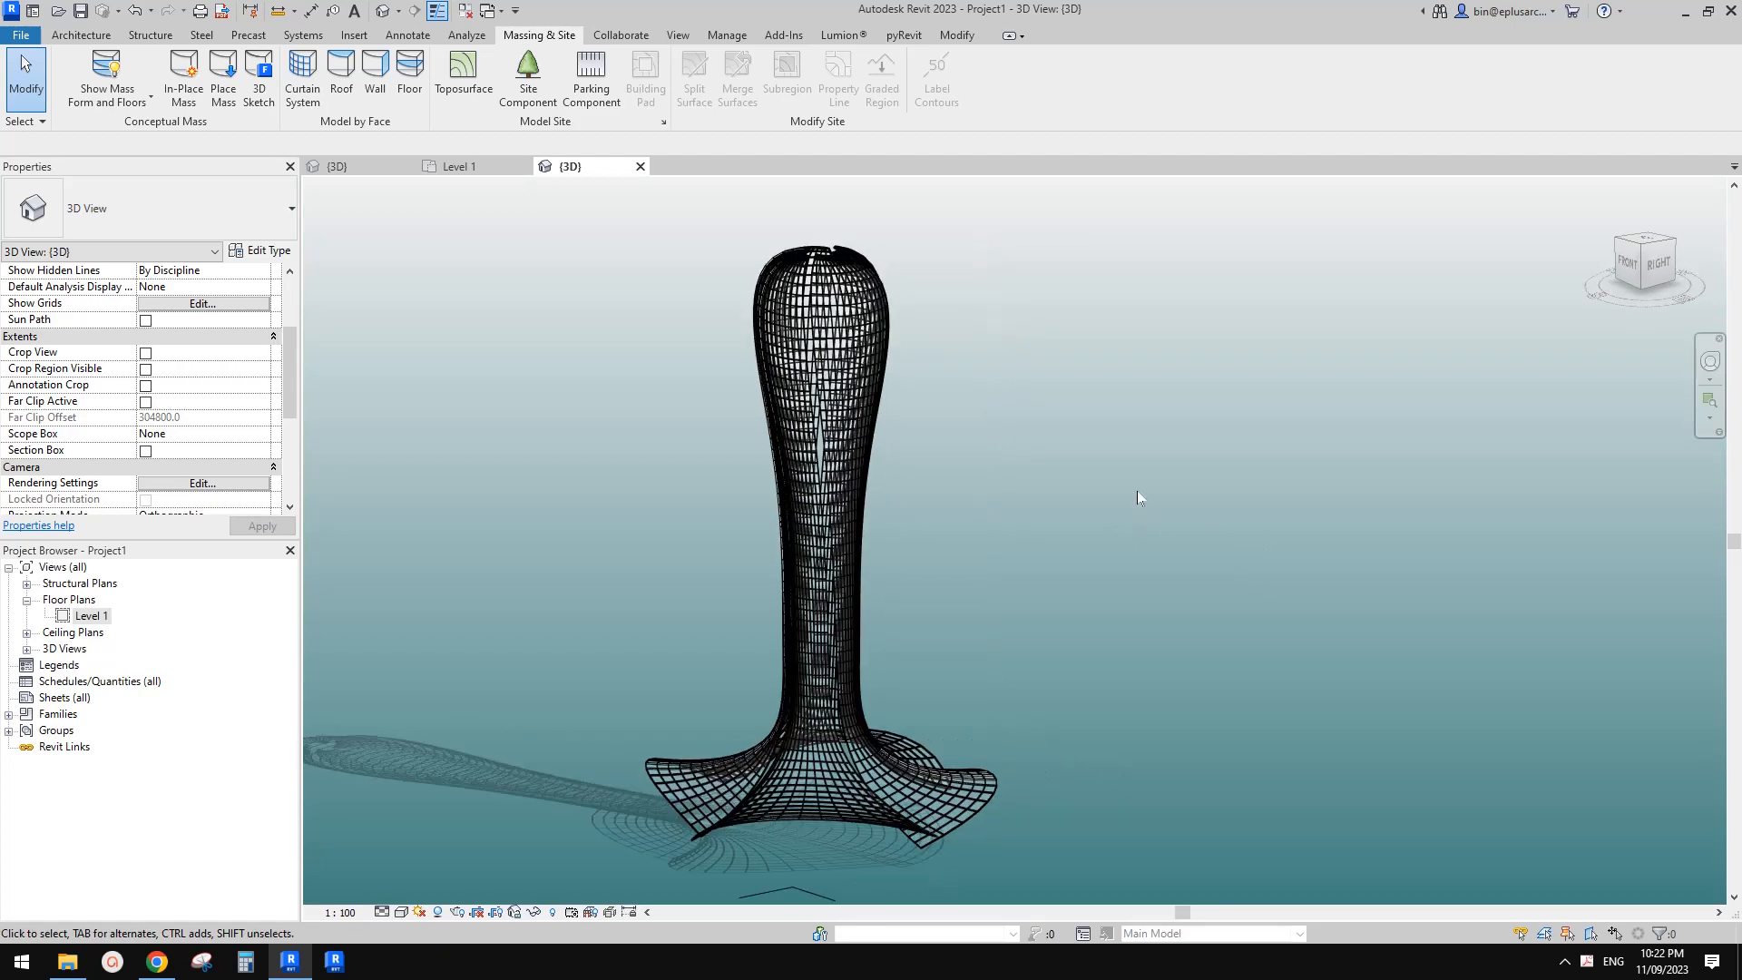
scroll(1139, 497, up, 1)
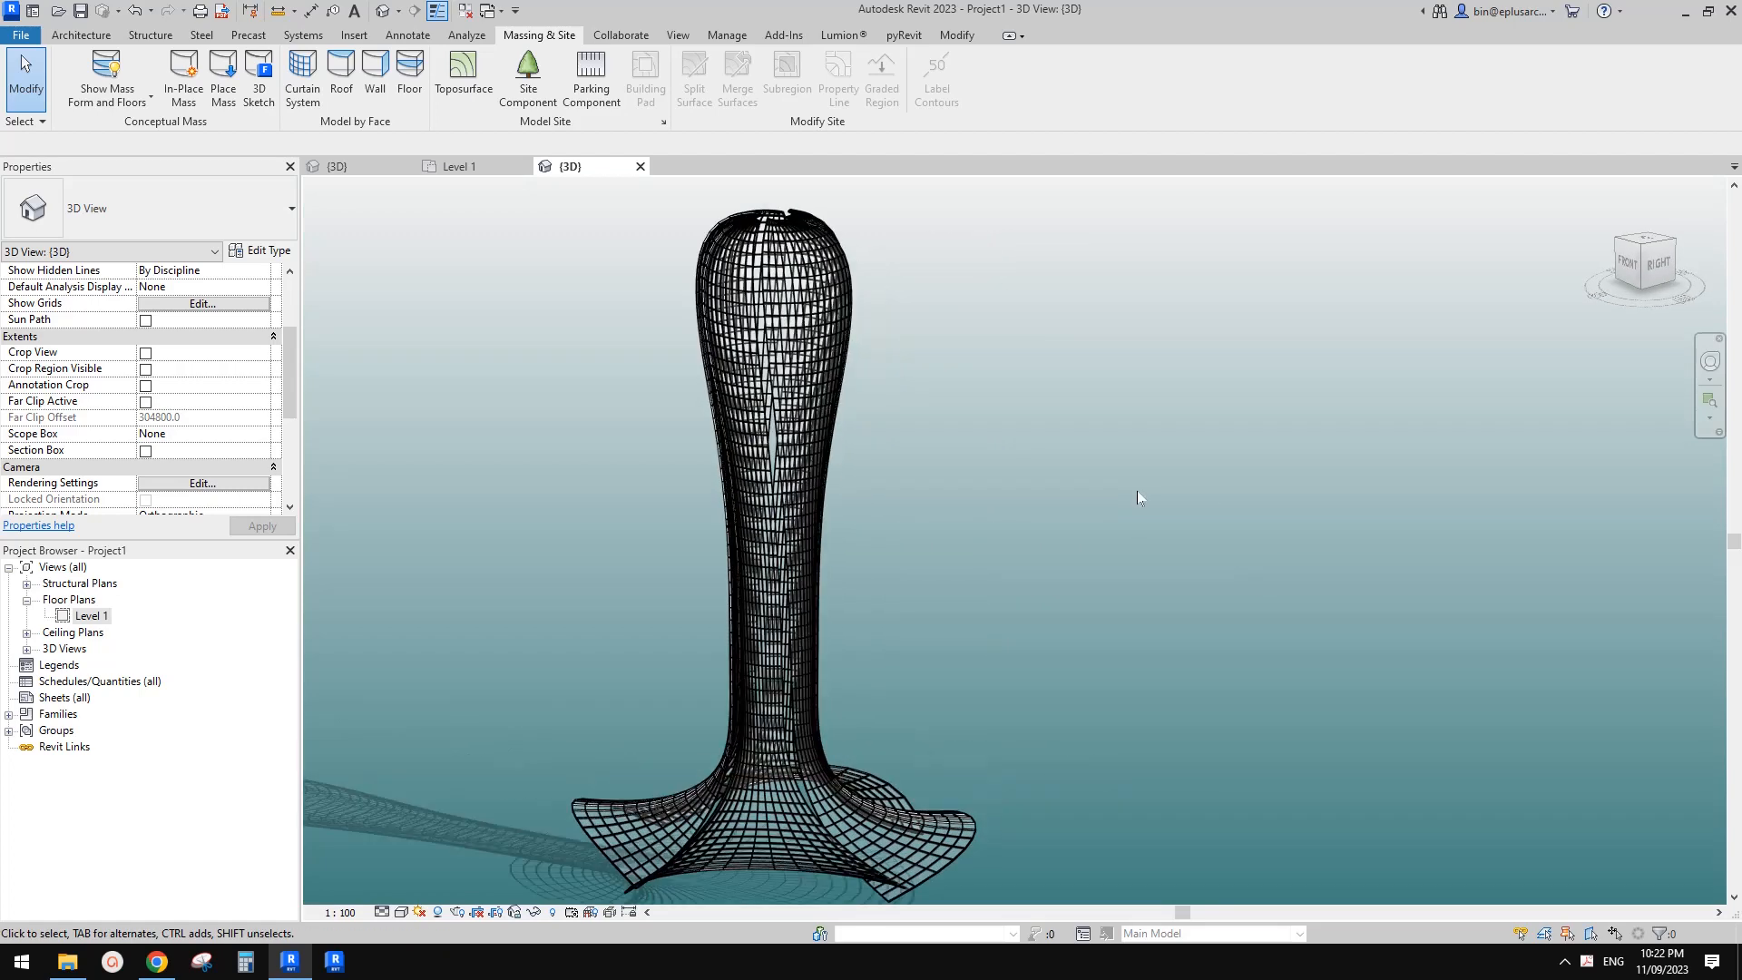